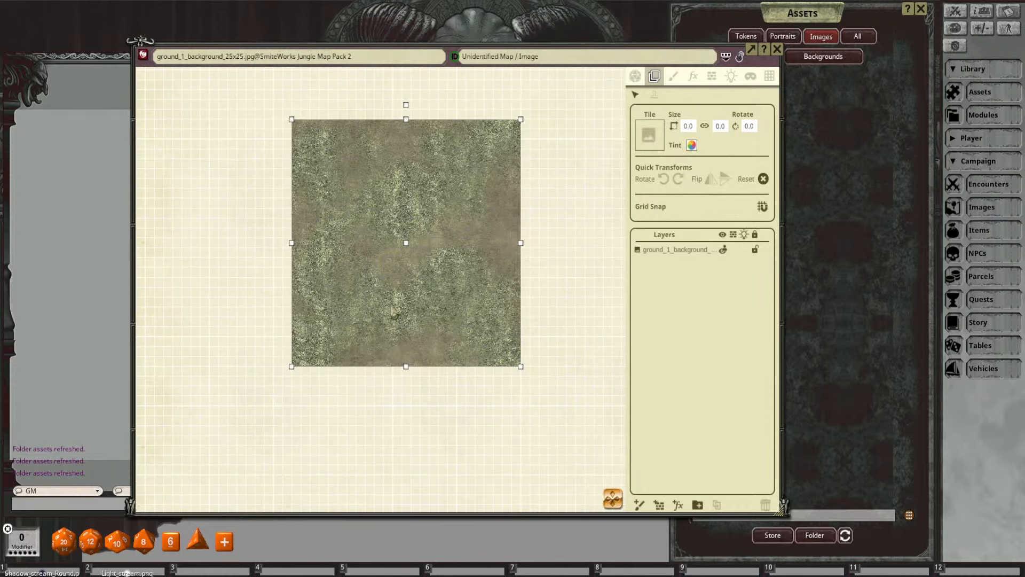
Step: Duplicate the ground_1_background layer and place the copy edge to edge along the original tile's right side
{"action": "scroll", "coordinate": [392, 305], "scroll_direction": "up", "scroll_amount": 2}
{"action": "left_click_drag", "start_coordinate": [444, 315], "coordinate": [431, 315]}
{"action": "scroll", "coordinate": [437, 306], "scroll_direction": "up", "scroll_amount": 1}
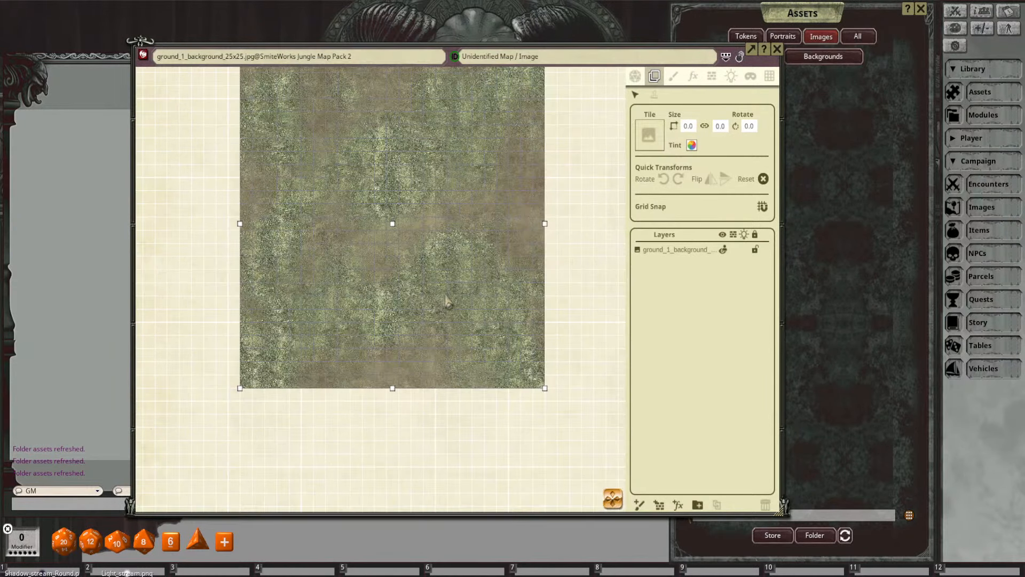
{"action": "left_click", "coordinate": [667, 251]}
{"action": "scroll", "coordinate": [412, 248], "scroll_direction": "down", "scroll_amount": 3}
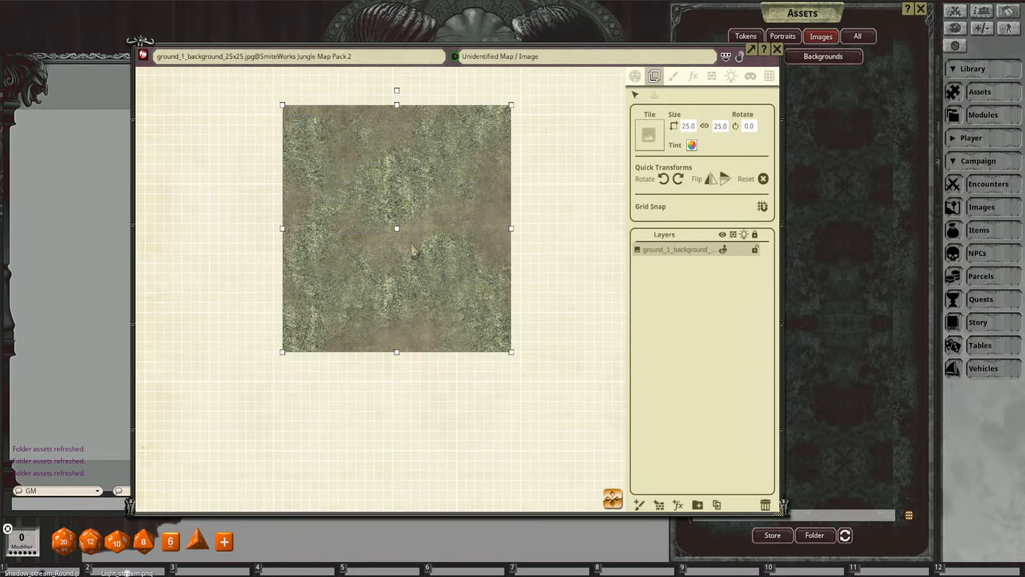
{"action": "left_click_drag", "start_coordinate": [412, 272], "coordinate": [395, 291]}
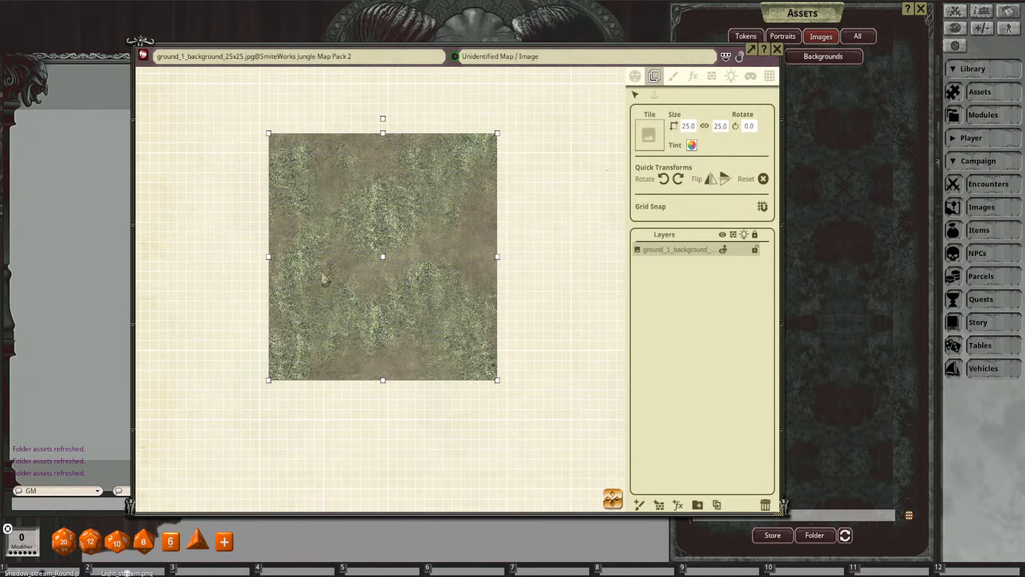
{"action": "scroll", "coordinate": [342, 271], "scroll_direction": "up", "scroll_amount": 2}
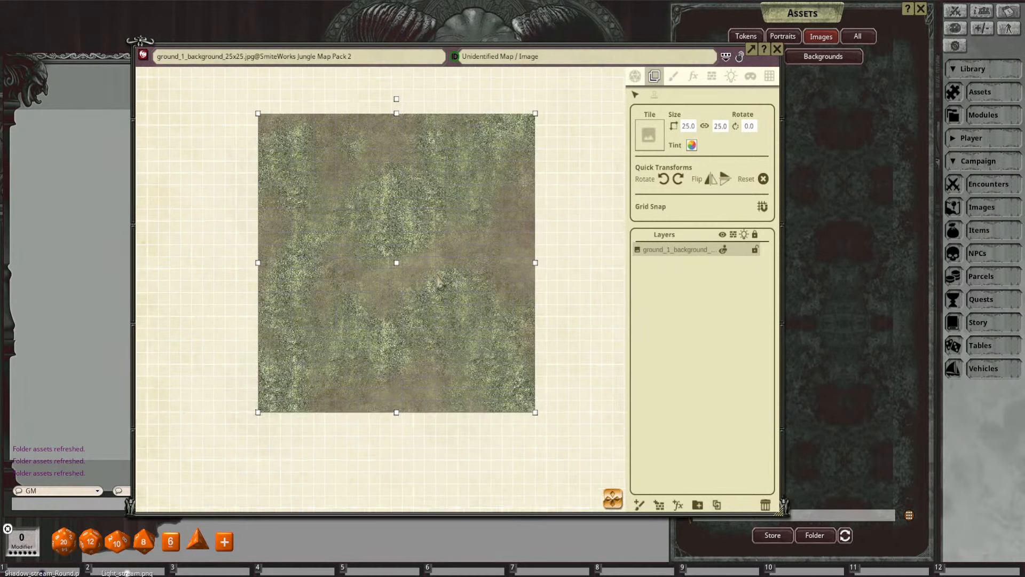
{"action": "scroll", "coordinate": [464, 292], "scroll_direction": "up", "scroll_amount": 3}
{"action": "scroll", "coordinate": [464, 292], "scroll_direction": "down", "scroll_amount": 5}
{"action": "left_click_drag", "start_coordinate": [465, 314], "coordinate": [404, 295]}
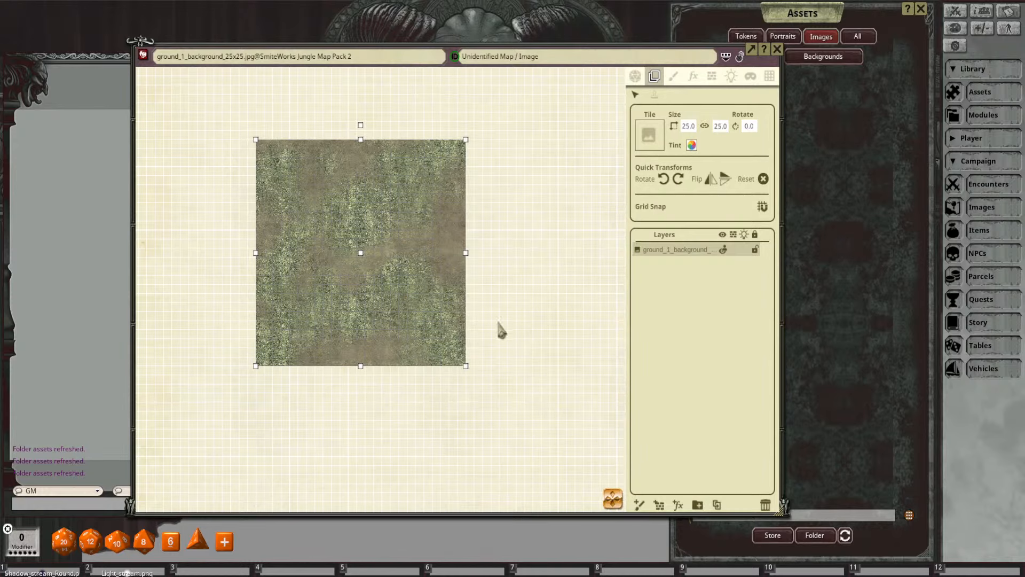
{"action": "left_click", "coordinate": [718, 505]}
{"action": "left_click_drag", "start_coordinate": [396, 316], "coordinate": [607, 313]}
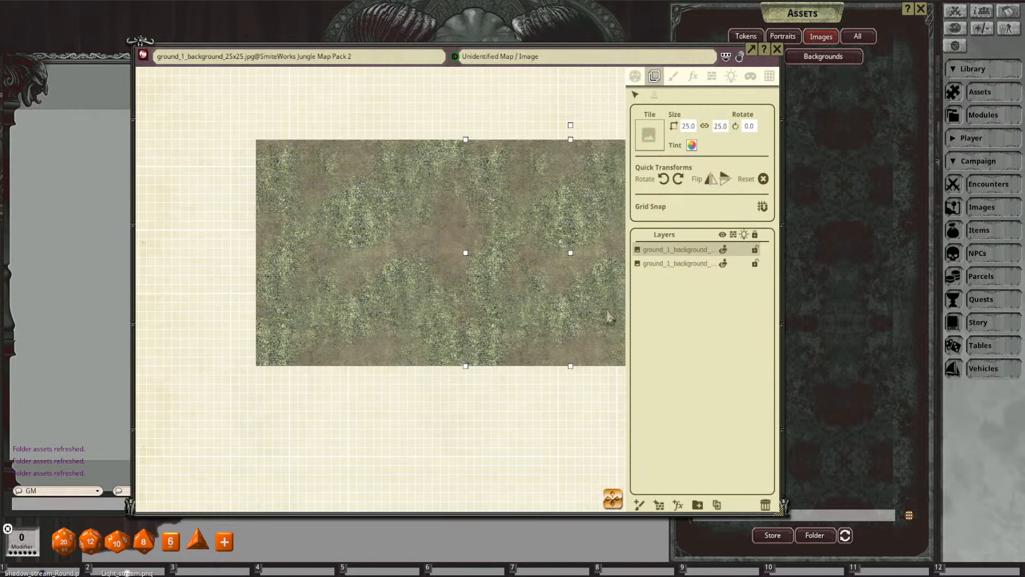
Step: Flip the duplicated ground tile horizontally so it mirrors the original along their shared edge
{"action": "scroll", "coordinate": [505, 286], "scroll_direction": "up", "scroll_amount": 3}
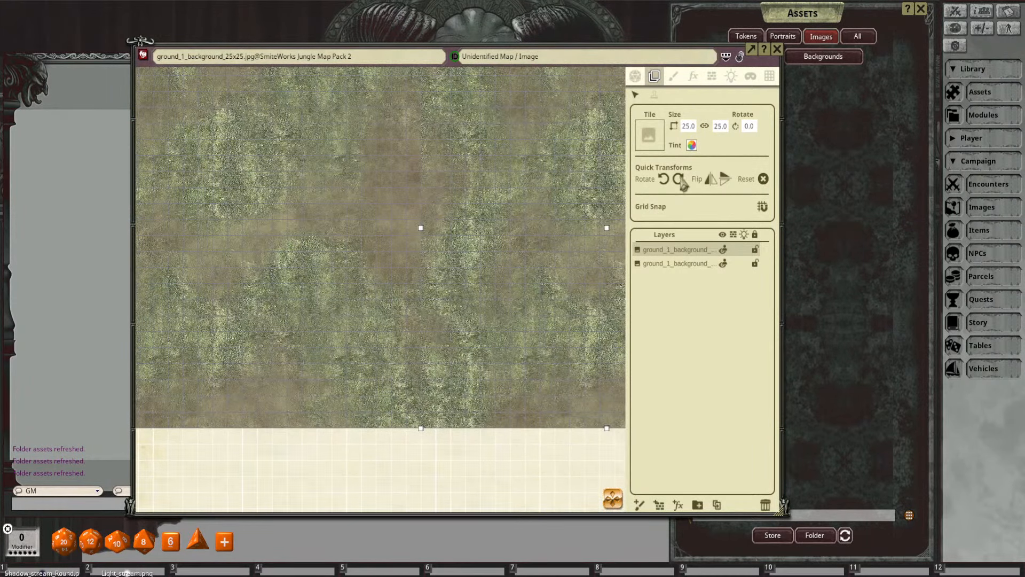
{"action": "left_click", "coordinate": [711, 179]}
{"action": "scroll", "coordinate": [496, 330], "scroll_direction": "down", "scroll_amount": 3}
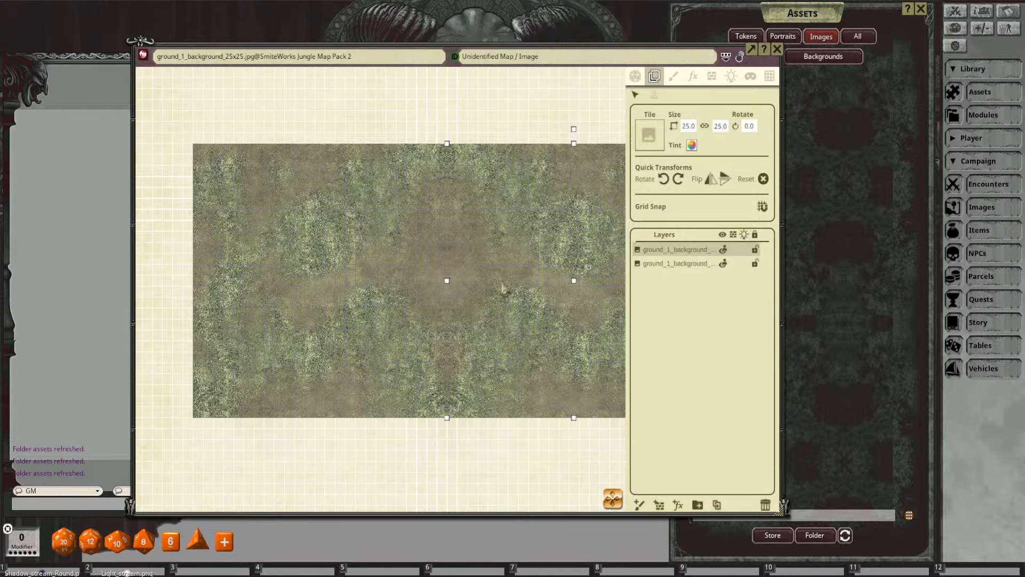
{"action": "scroll", "coordinate": [426, 315], "scroll_direction": "down", "scroll_amount": 2}
{"action": "left_click_drag", "start_coordinate": [498, 261], "coordinate": [457, 276]}
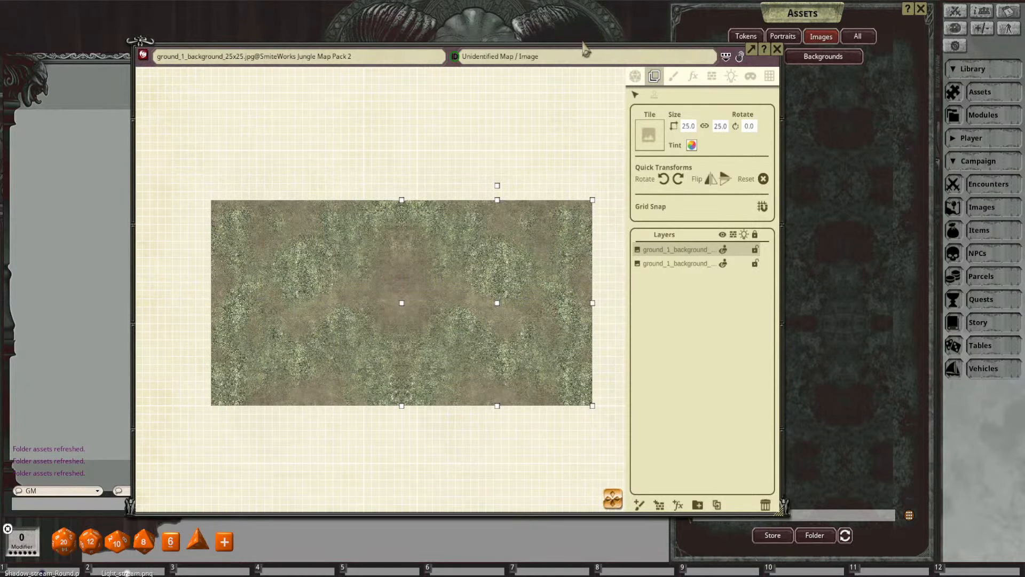
Step: Delete the flipped duplicate of the ground background tile from the map
{"action": "left_click_drag", "start_coordinate": [586, 49], "coordinate": [722, 78]}
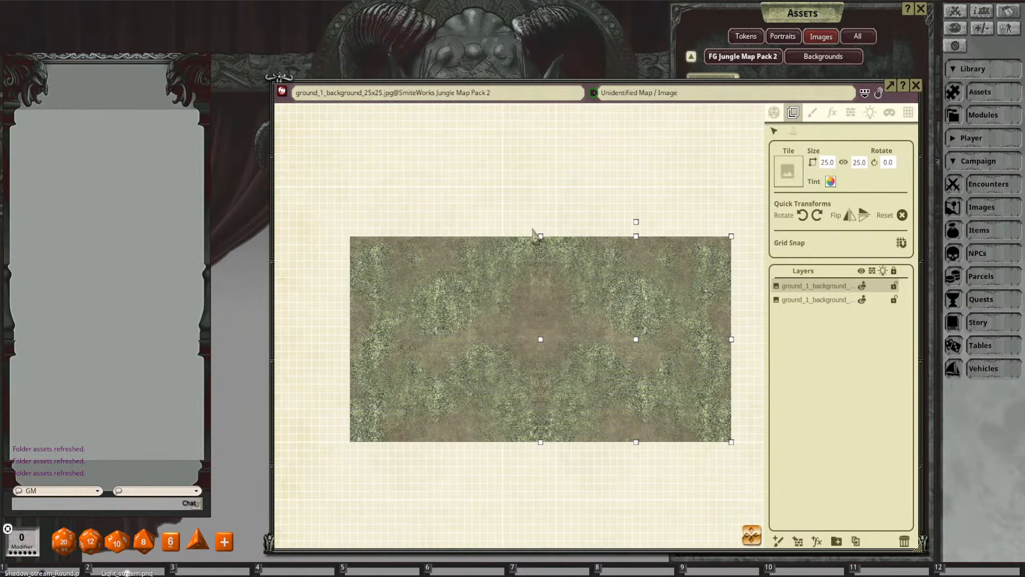
{"action": "left_click_drag", "start_coordinate": [479, 87], "coordinate": [377, 66]}
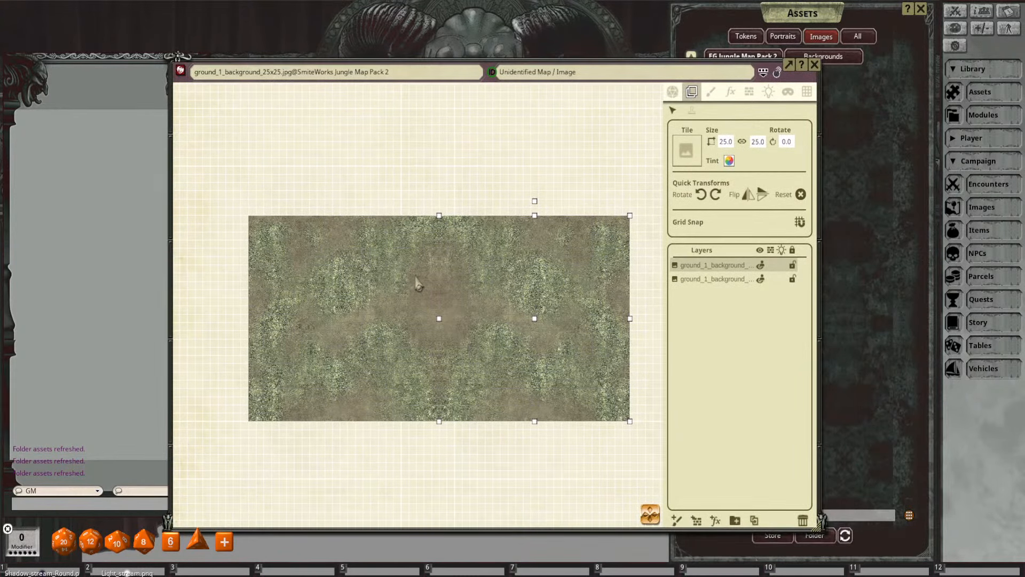
{"action": "scroll", "coordinate": [485, 318], "scroll_direction": "up", "scroll_amount": 2}
{"action": "key", "text": "Delete"}
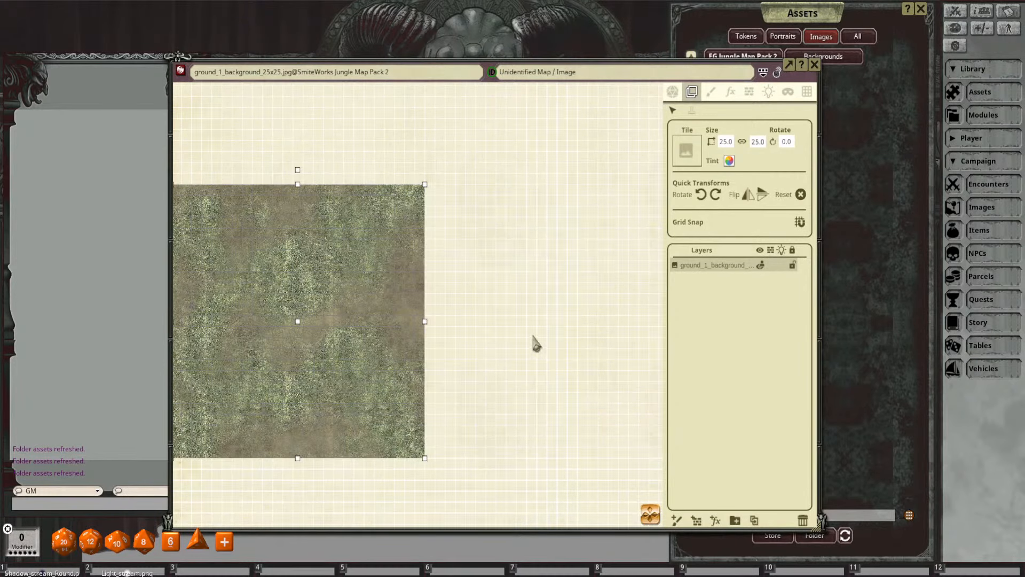
{"action": "scroll", "coordinate": [389, 329], "scroll_direction": "down", "scroll_amount": 2}
{"action": "left_click_drag", "start_coordinate": [338, 338], "coordinate": [457, 286]}
{"action": "scroll", "coordinate": [459, 284], "scroll_direction": "up", "scroll_amount": 3}
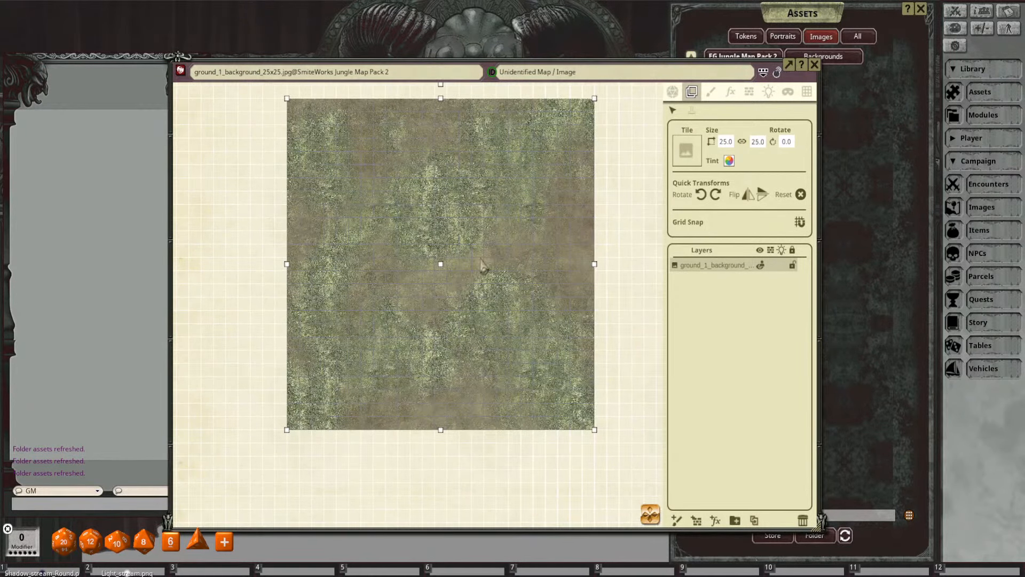
Step: Turn on the "Table: Dice tower" option in the campaign options and close them
{"action": "left_click", "coordinate": [751, 69]}
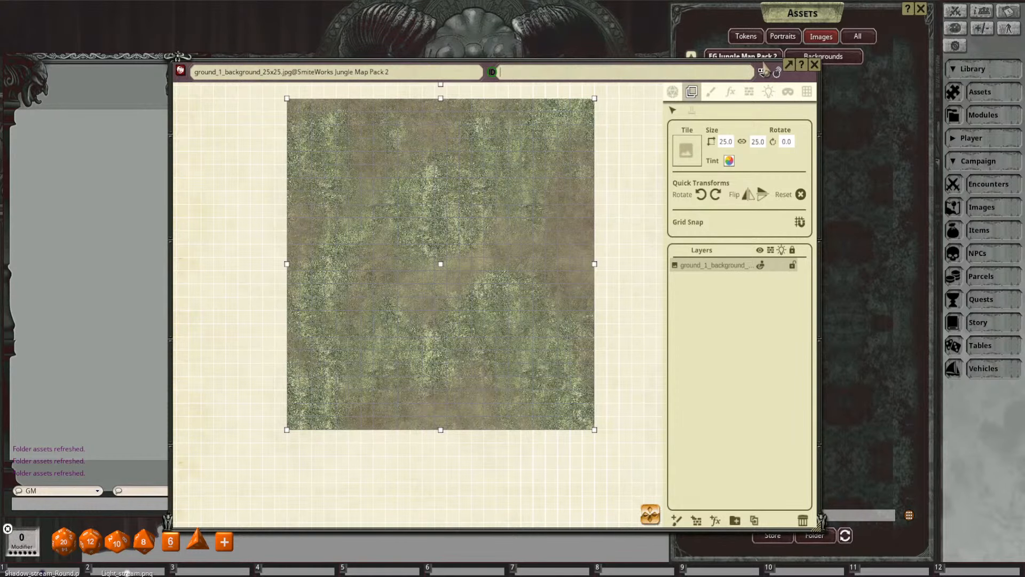
{"action": "left_click_drag", "start_coordinate": [772, 63], "coordinate": [807, 70]}
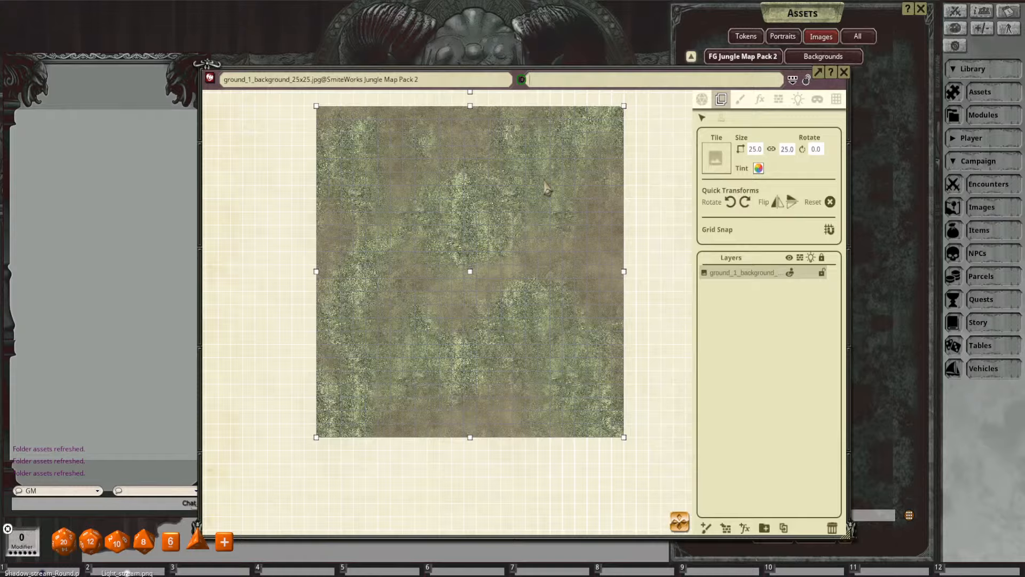
{"action": "left_click_drag", "start_coordinate": [502, 67], "coordinate": [292, 69]}
{"action": "left_click_drag", "start_coordinate": [797, 27], "coordinate": [568, 39]}
{"action": "left_click", "coordinate": [958, 46]}
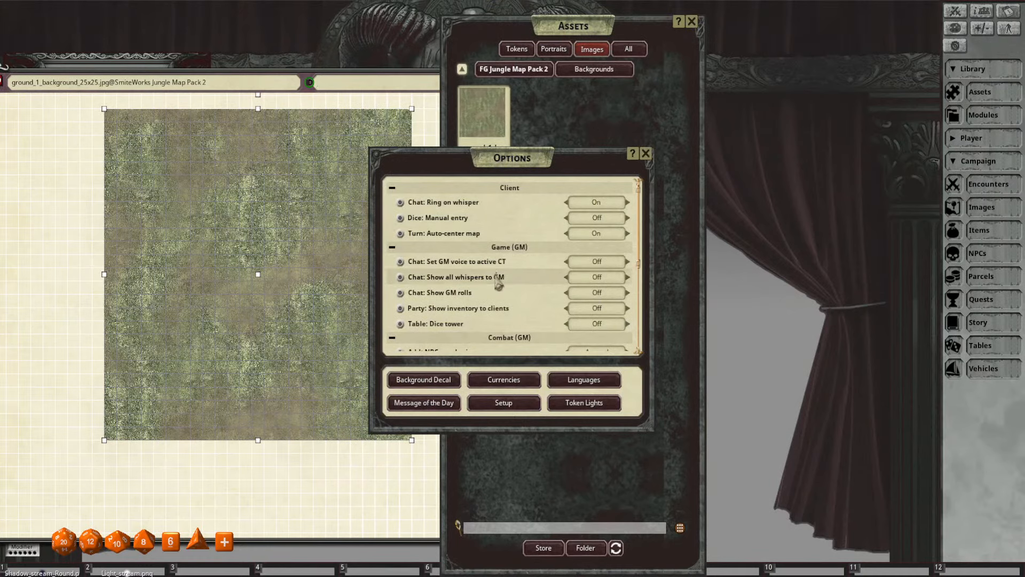
{"action": "scroll", "coordinate": [580, 309], "scroll_direction": "down", "scroll_amount": 1}
{"action": "left_click", "coordinate": [580, 308]}
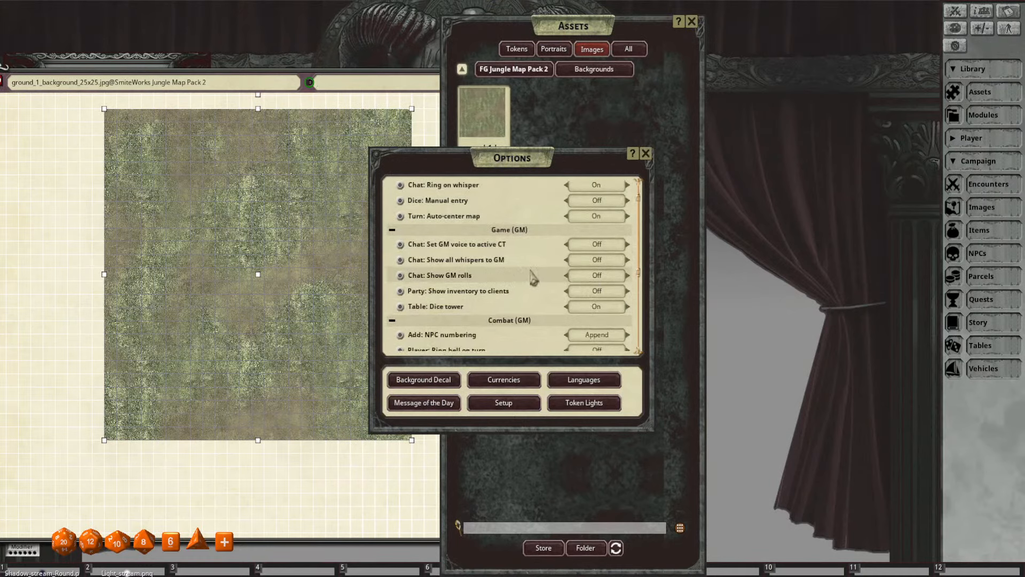
{"action": "left_click", "coordinate": [645, 154]}
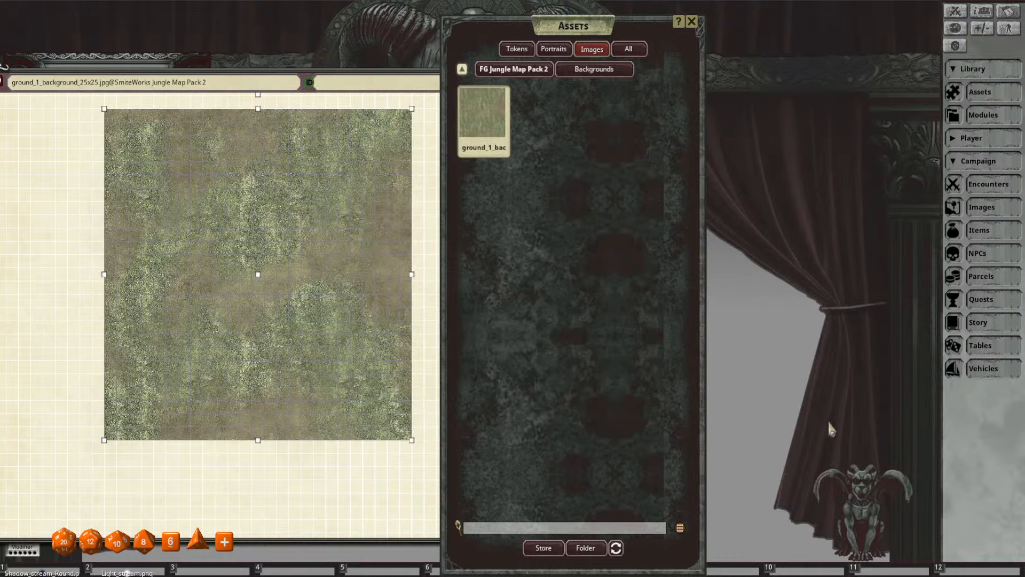
Step: Reposition the gargoyle dice tower on the tabletop and drop a six-sided die into it
{"action": "left_click_drag", "start_coordinate": [863, 510], "coordinate": [797, 471]}
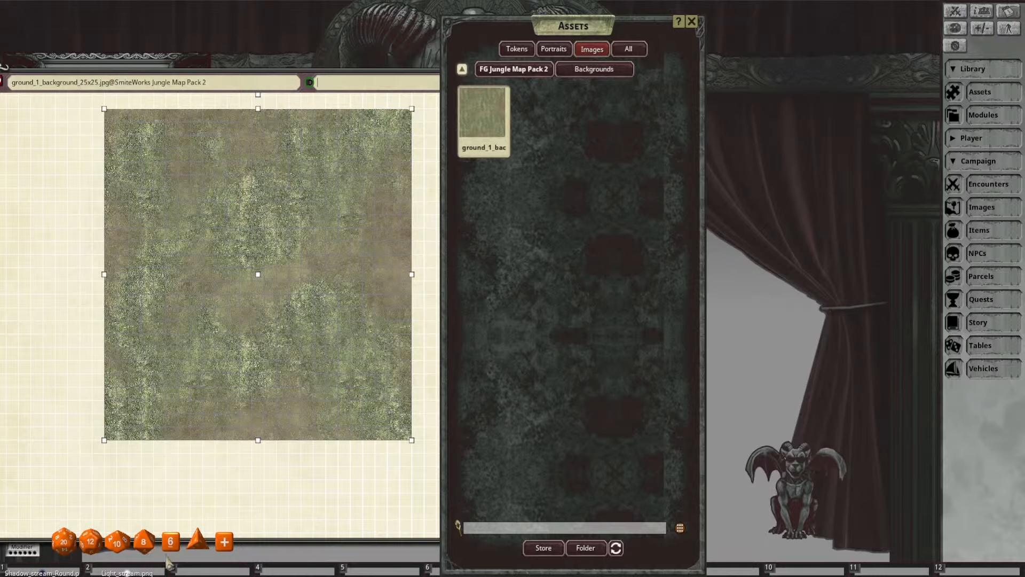
{"action": "left_click_drag", "start_coordinate": [168, 563], "coordinate": [793, 480]}
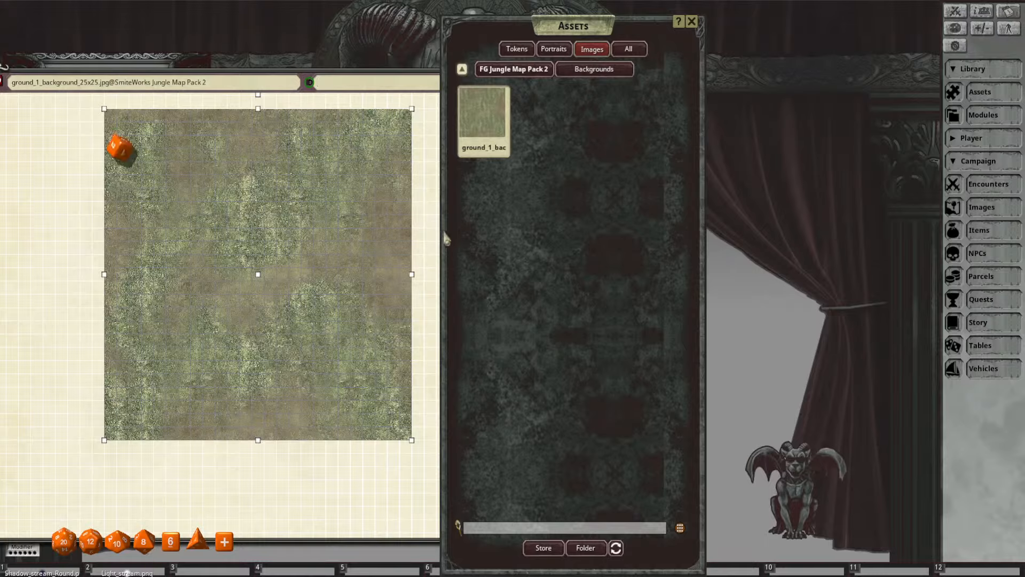
Step: Rearrange the map and assets windows side by side, and open the Brushes folder of FG Jungle Map Pack 2
{"action": "left_click_drag", "start_coordinate": [560, 31], "coordinate": [820, 29]}
{"action": "left_click_drag", "start_coordinate": [501, 71], "coordinate": [652, 20]}
{"action": "scroll", "coordinate": [403, 194], "scroll_direction": "up", "scroll_amount": 1}
{"action": "left_click", "coordinate": [861, 21]}
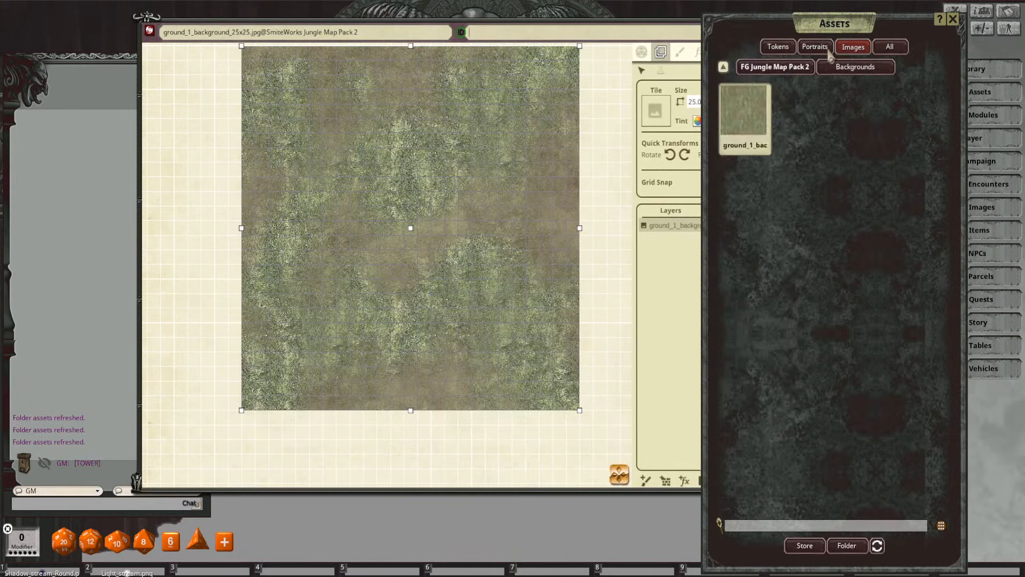
{"action": "left_click", "coordinate": [724, 68]}
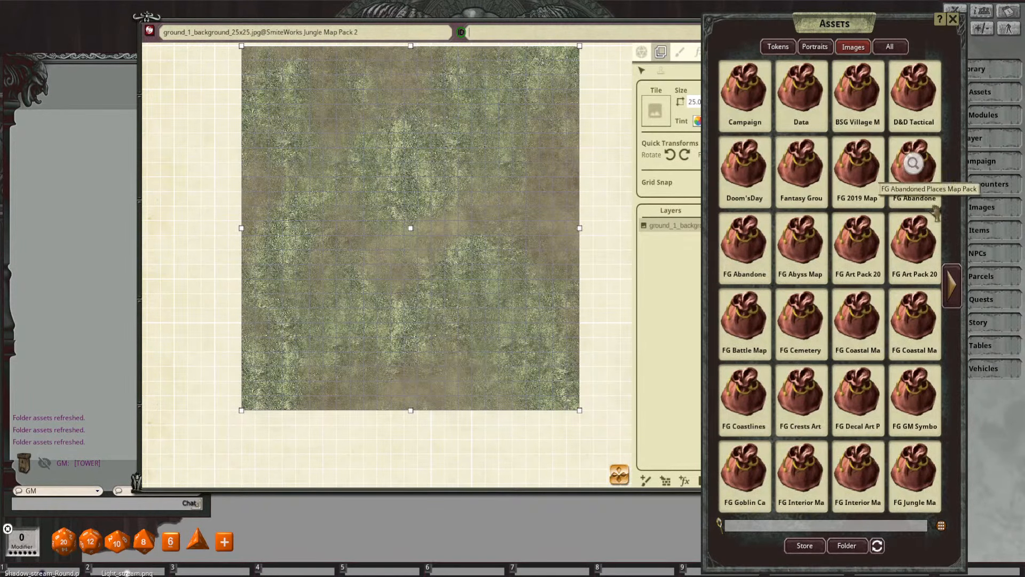
{"action": "left_click", "coordinate": [950, 285]}
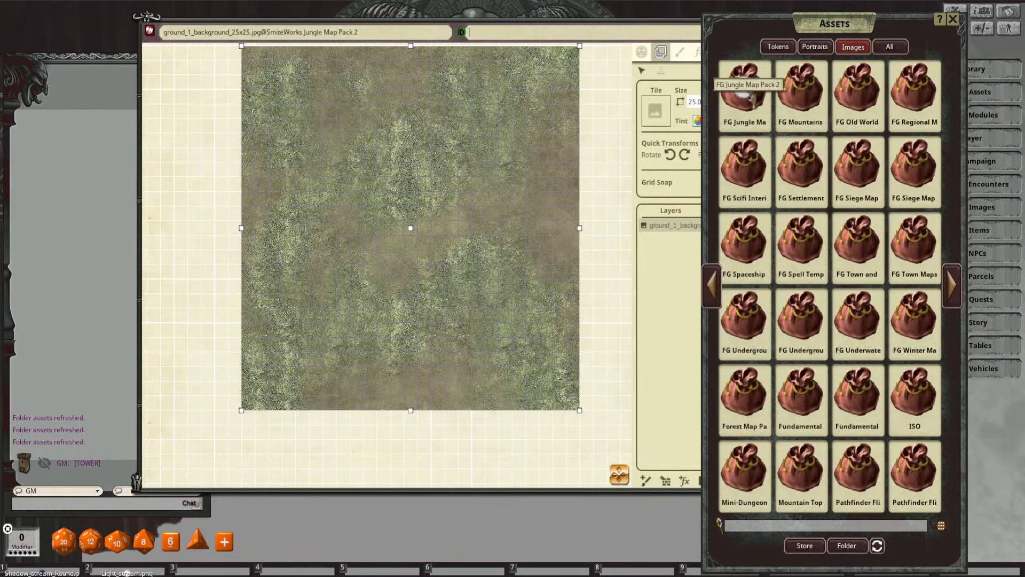
{"action": "left_click", "coordinate": [745, 93]}
{"action": "left_click", "coordinate": [800, 107]}
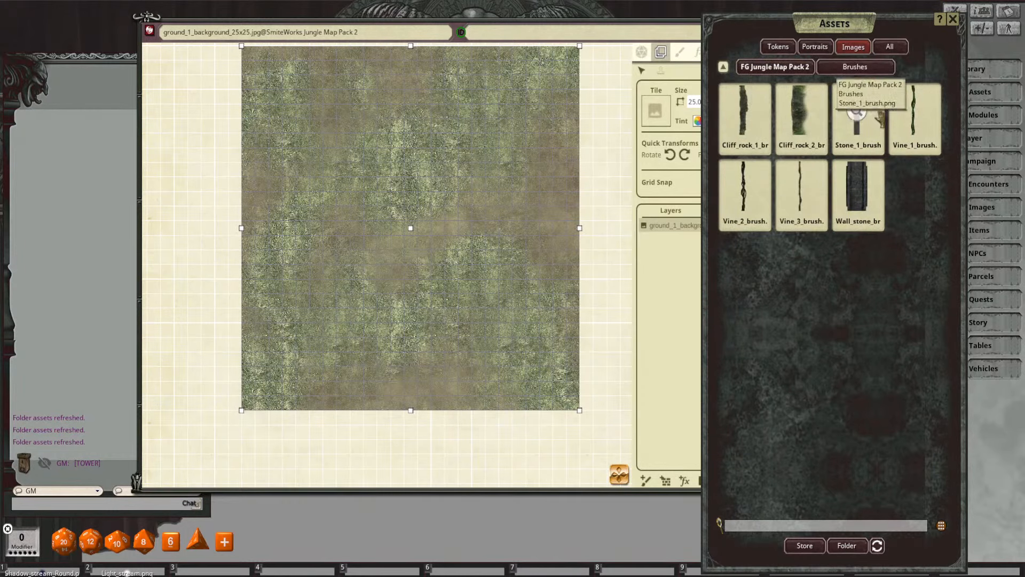
Step: Return to the FG Jungle Map Pack 2 folder and open its Decorations folder beside the map
{"action": "scroll", "coordinate": [462, 174], "scroll_direction": "up", "scroll_amount": 3}
{"action": "scroll", "coordinate": [462, 173], "scroll_direction": "down", "scroll_amount": 3}
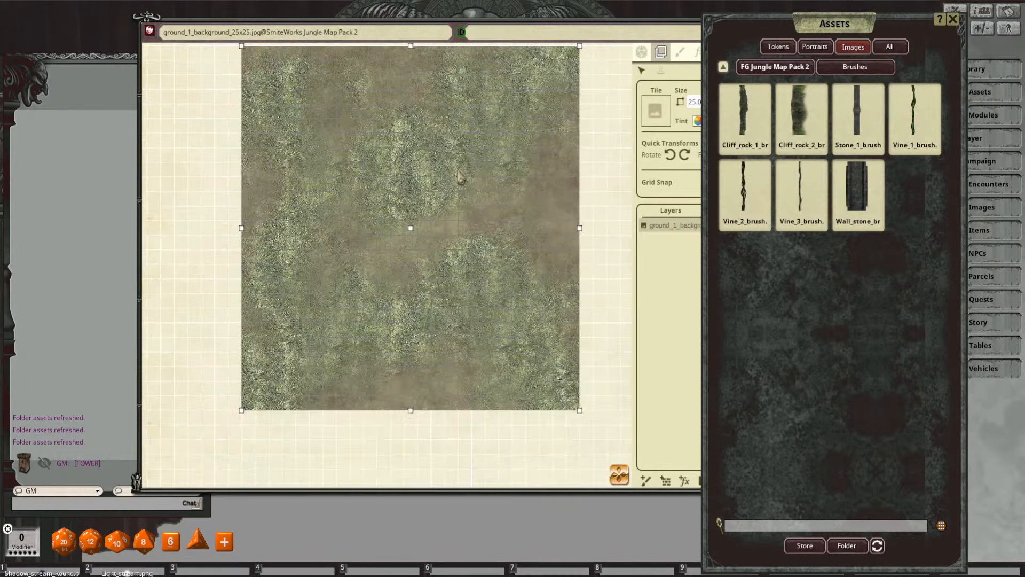
{"action": "left_click_drag", "start_coordinate": [461, 173], "coordinate": [478, 202]}
{"action": "scroll", "coordinate": [478, 202], "scroll_direction": "up", "scroll_amount": 1}
{"action": "left_click", "coordinate": [869, 38]}
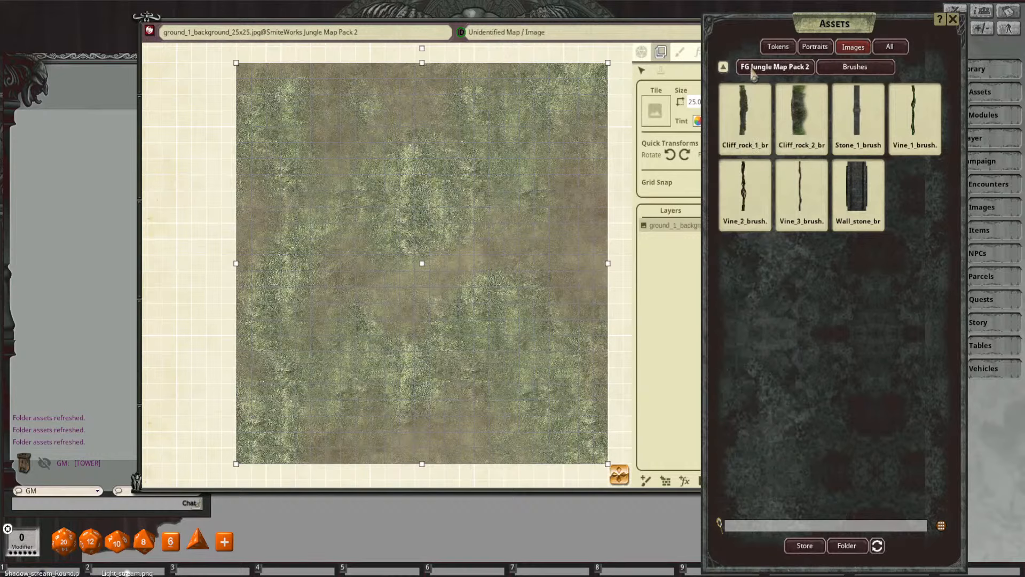
{"action": "left_click", "coordinate": [795, 73]}
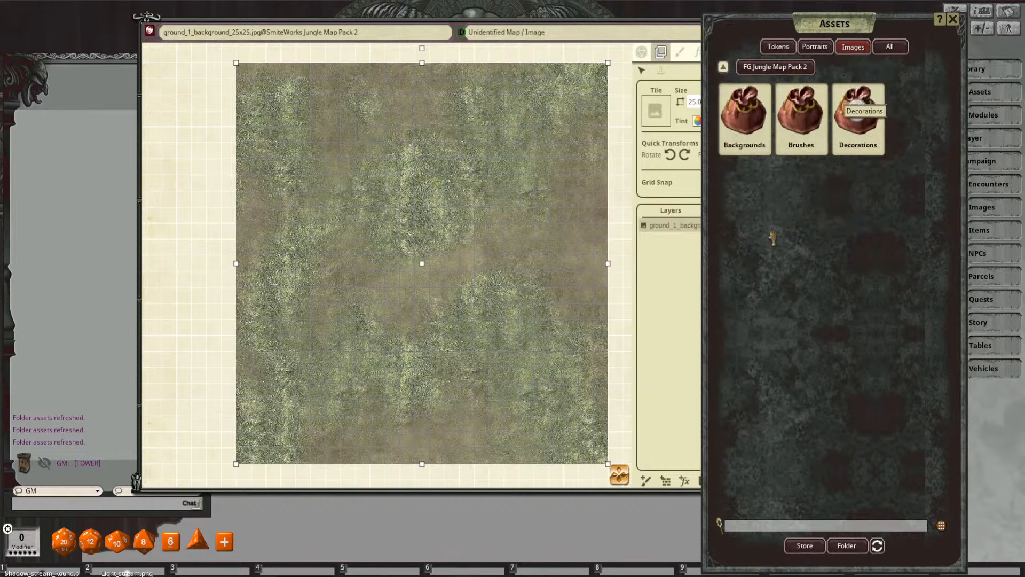
{"action": "left_click_drag", "start_coordinate": [831, 24], "coordinate": [794, 18]}
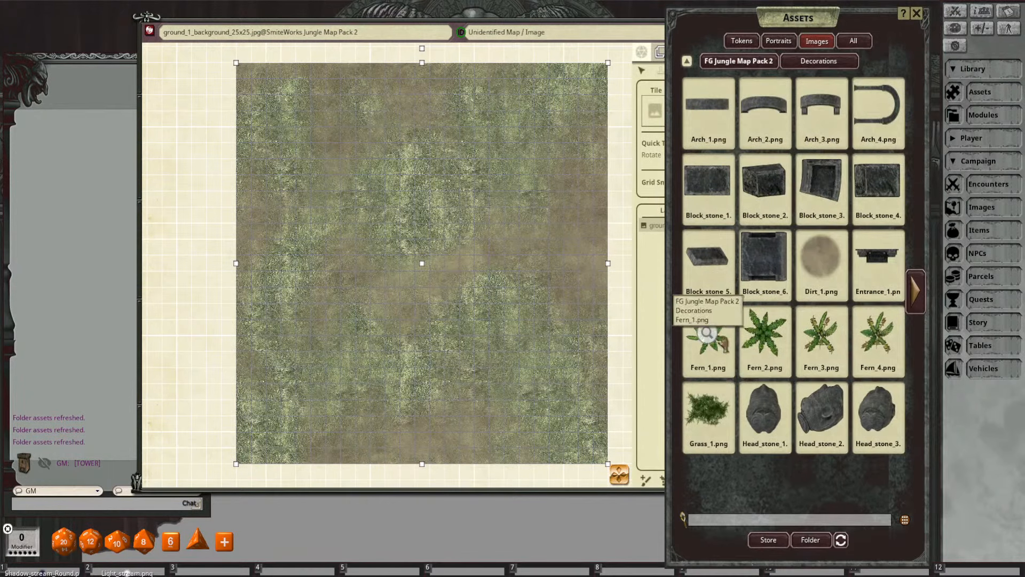
Step: Look through all pages of the jungle decorations, from arches and ferns to trees and walls, and return to the first page
{"action": "left_click", "coordinate": [916, 293]}
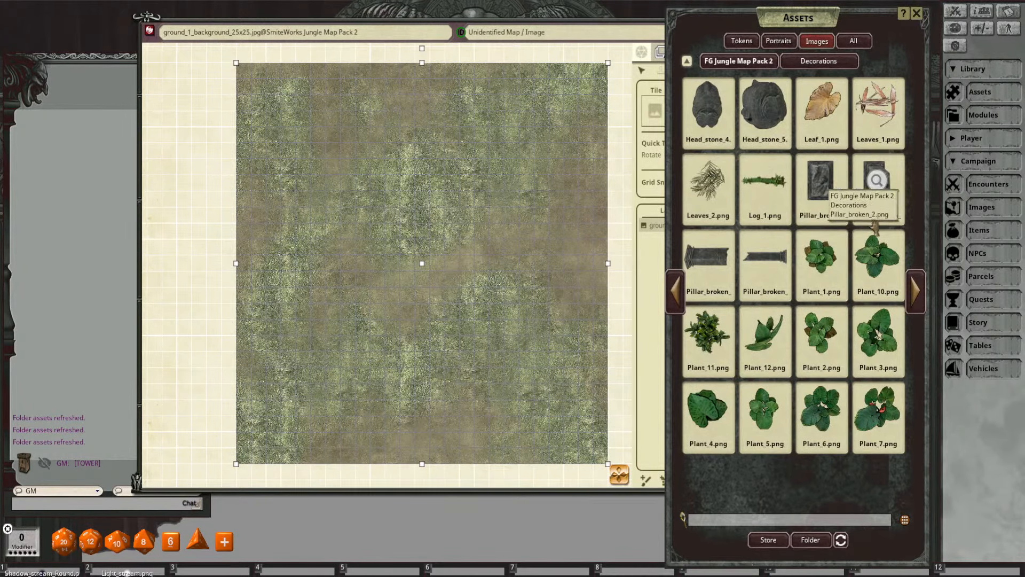
{"action": "left_click", "coordinate": [916, 291]}
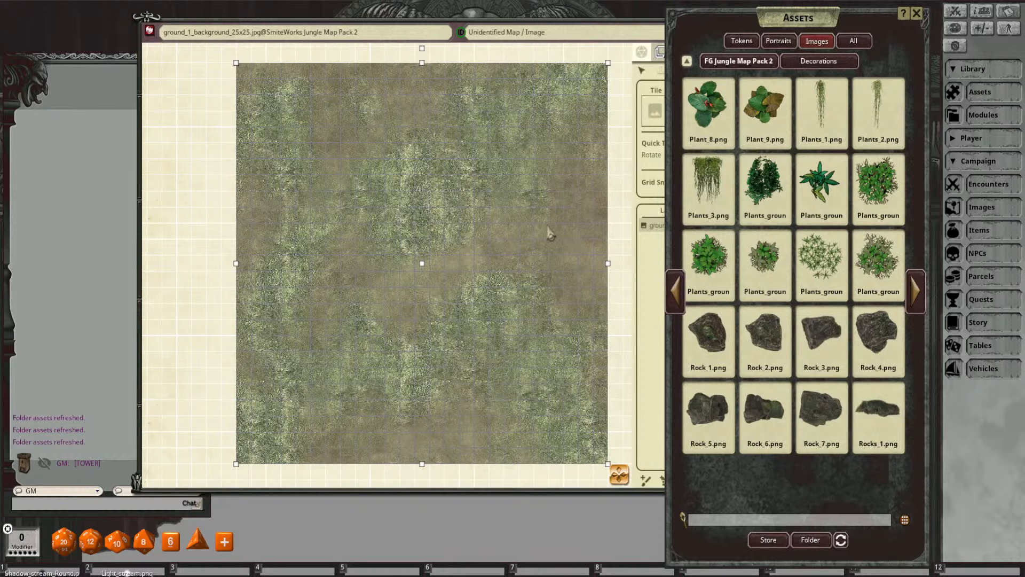
{"action": "left_click", "coordinate": [504, 304]}
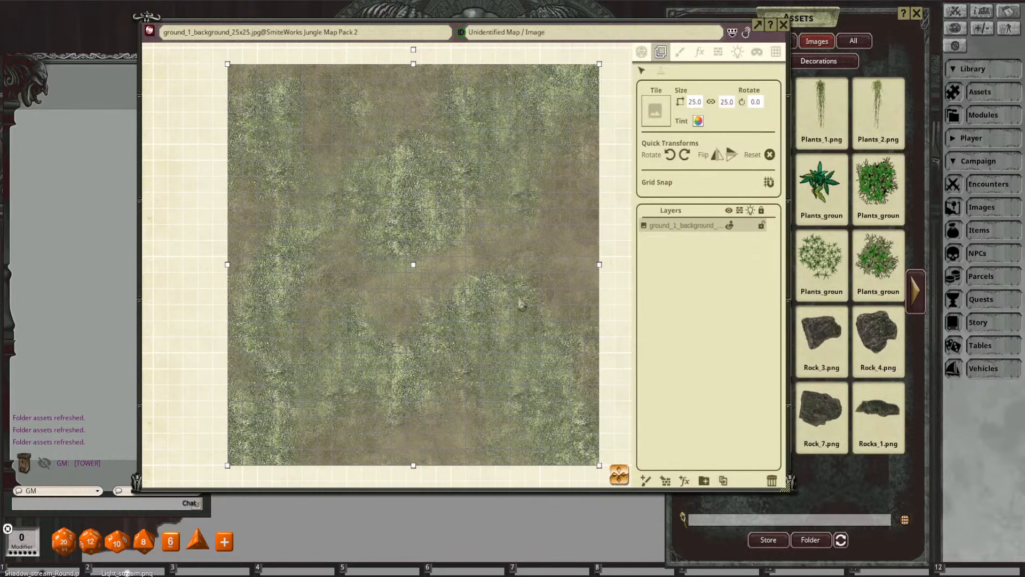
{"action": "left_click", "coordinate": [801, 16]}
{"action": "left_click", "coordinate": [918, 295]}
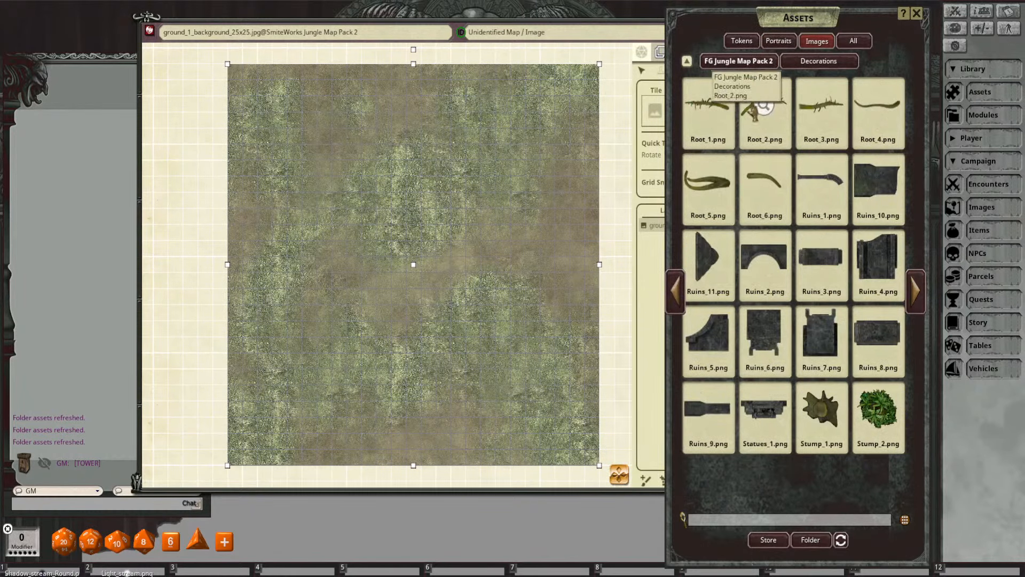
{"action": "left_click", "coordinate": [915, 291]}
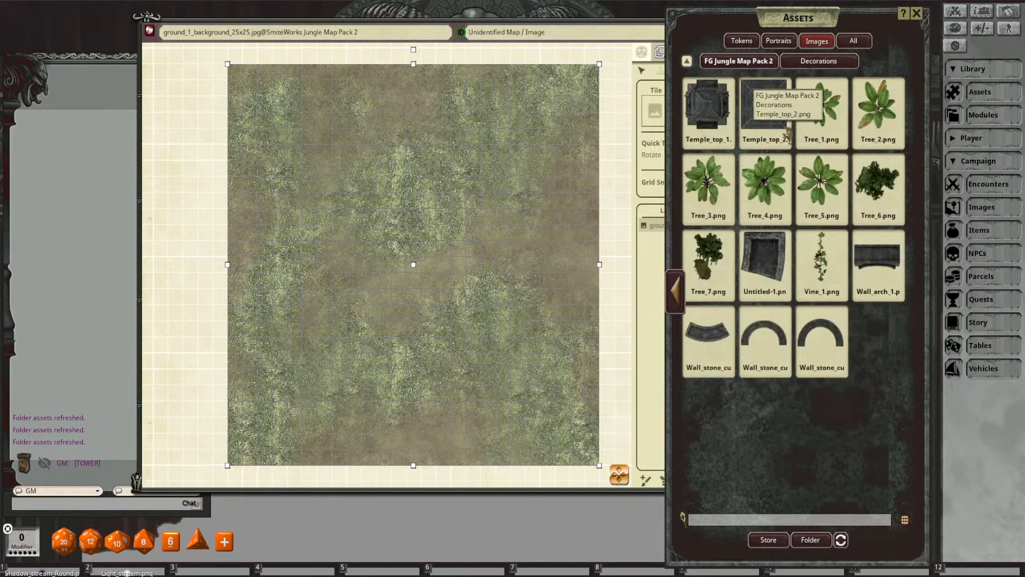
{"action": "left_click", "coordinate": [676, 300]}
{"action": "left_click", "coordinate": [676, 300]}
{"action": "left_click", "coordinate": [676, 300]}
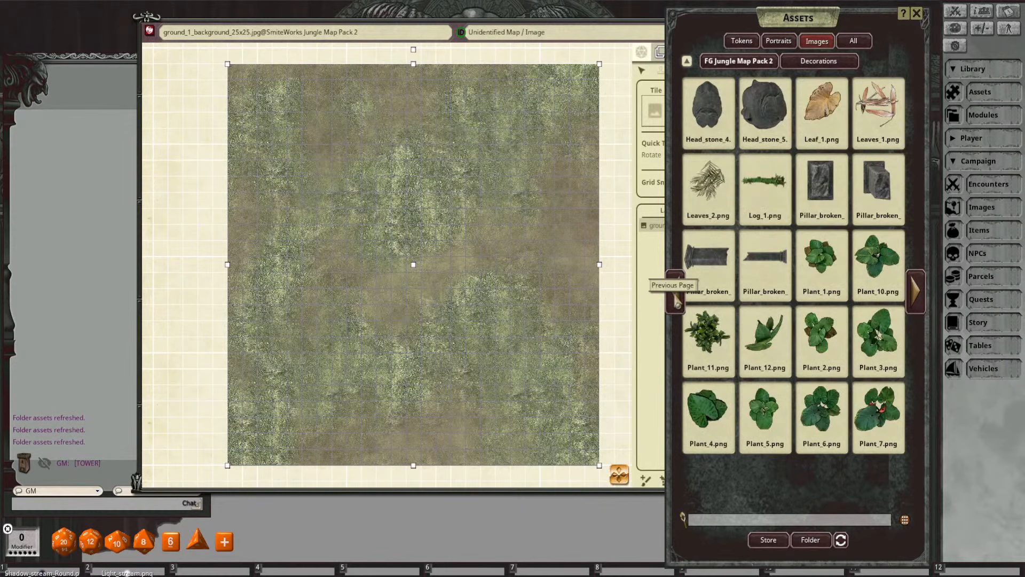
{"action": "left_click", "coordinate": [675, 300]}
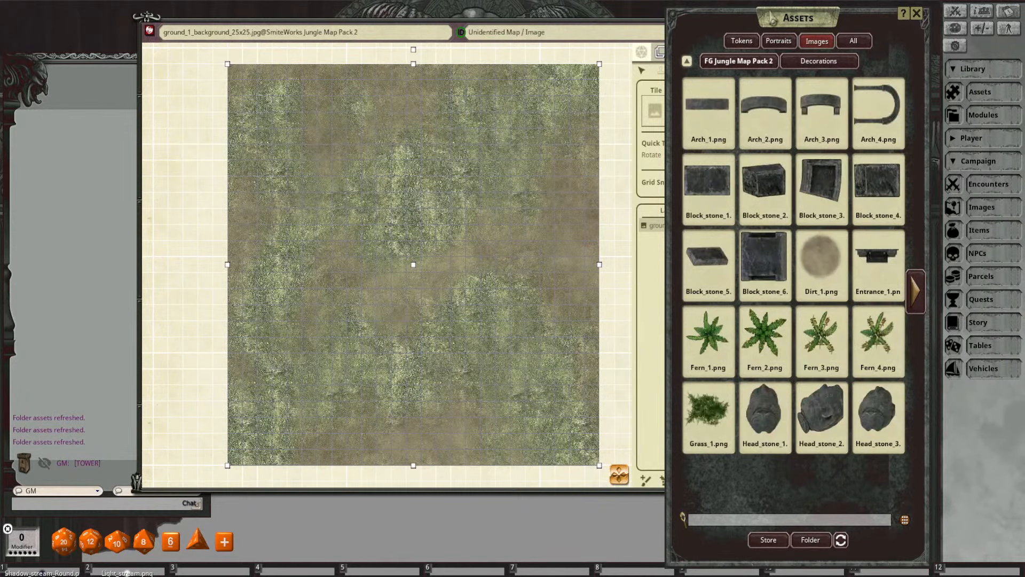
Step: Open the Brushes folder of FG Jungle Map Pack 2 and move the assets and map windows clear of each other
{"action": "left_click", "coordinate": [735, 68]}
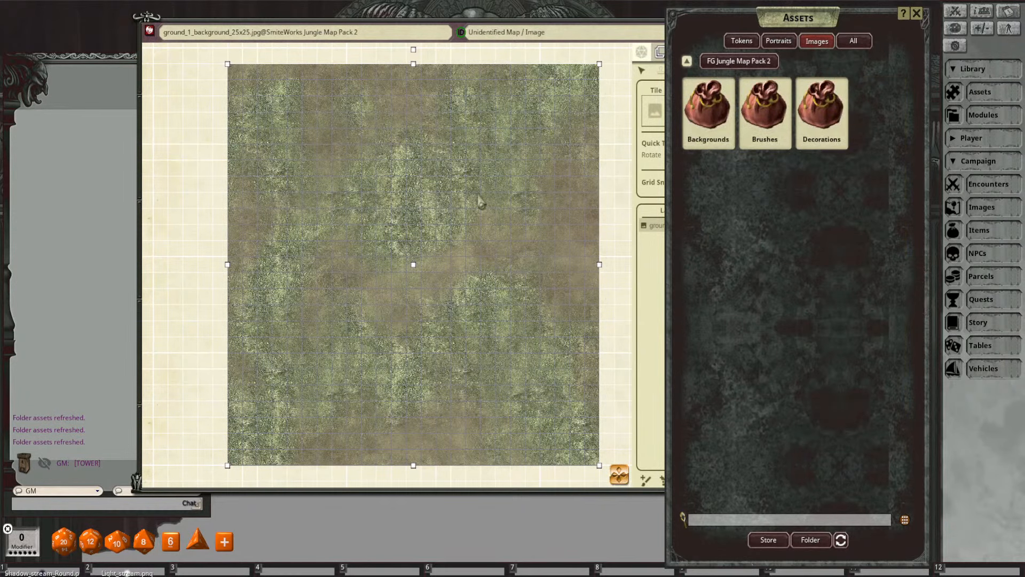
{"action": "left_click", "coordinate": [763, 107]}
{"action": "left_click_drag", "start_coordinate": [730, 15], "coordinate": [806, 17]}
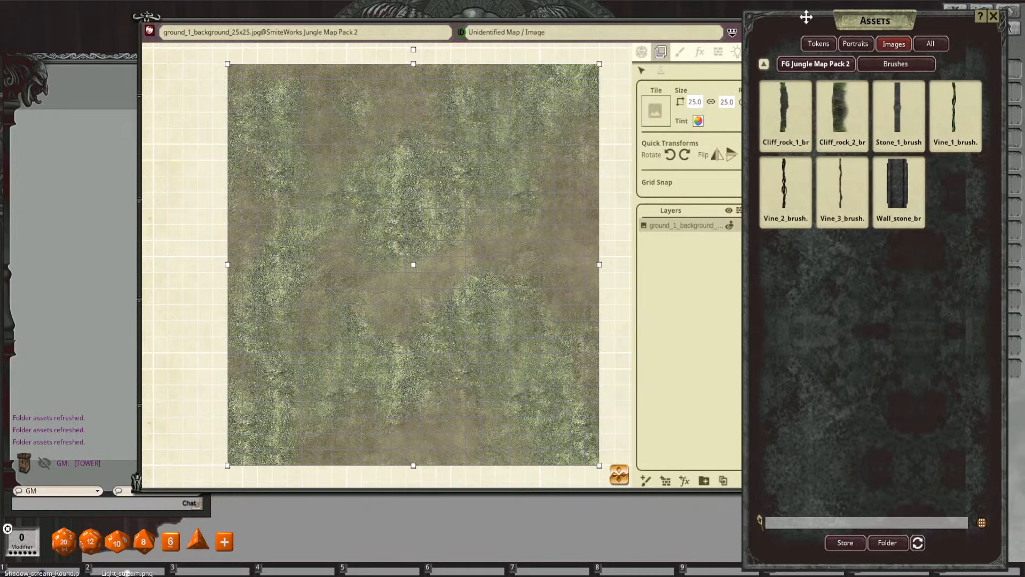
{"action": "left_click_drag", "start_coordinate": [677, 33], "coordinate": [617, 32]}
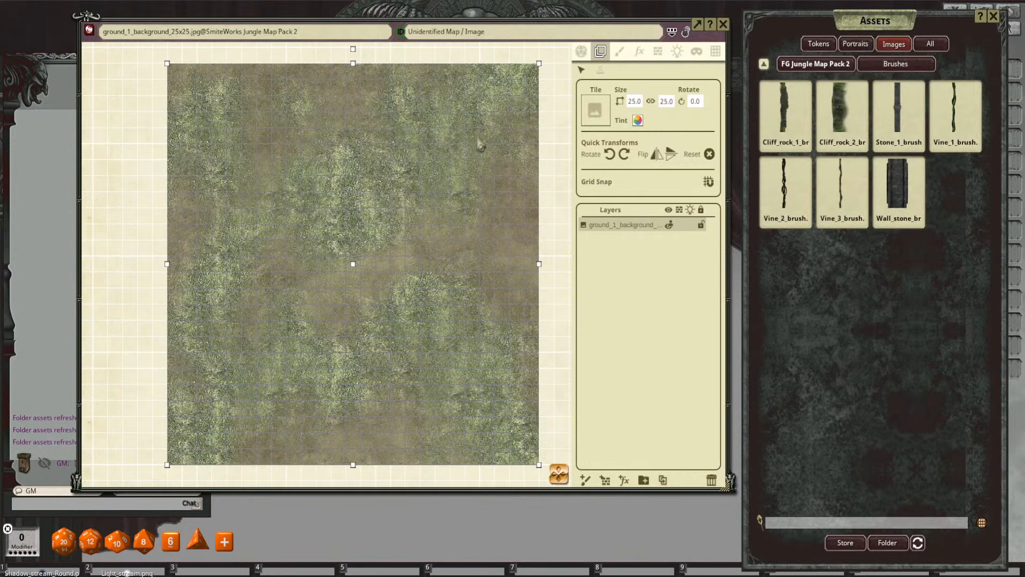
Step: Add a painting layer above the ground background and activate the painting tools
{"action": "left_click_drag", "start_coordinate": [318, 301], "coordinate": [342, 288]}
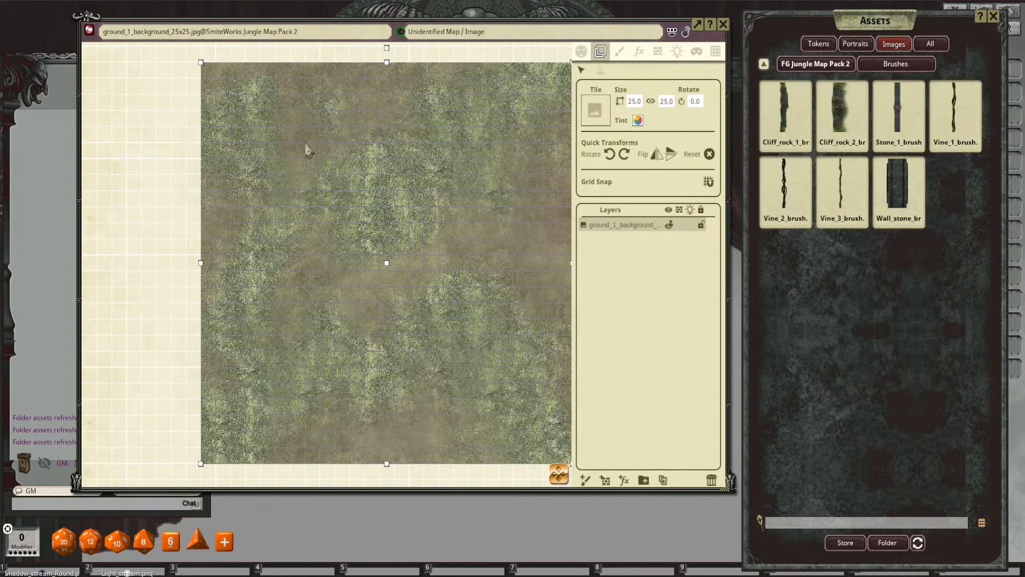
{"action": "scroll", "coordinate": [307, 151], "scroll_direction": "down", "scroll_amount": 2}
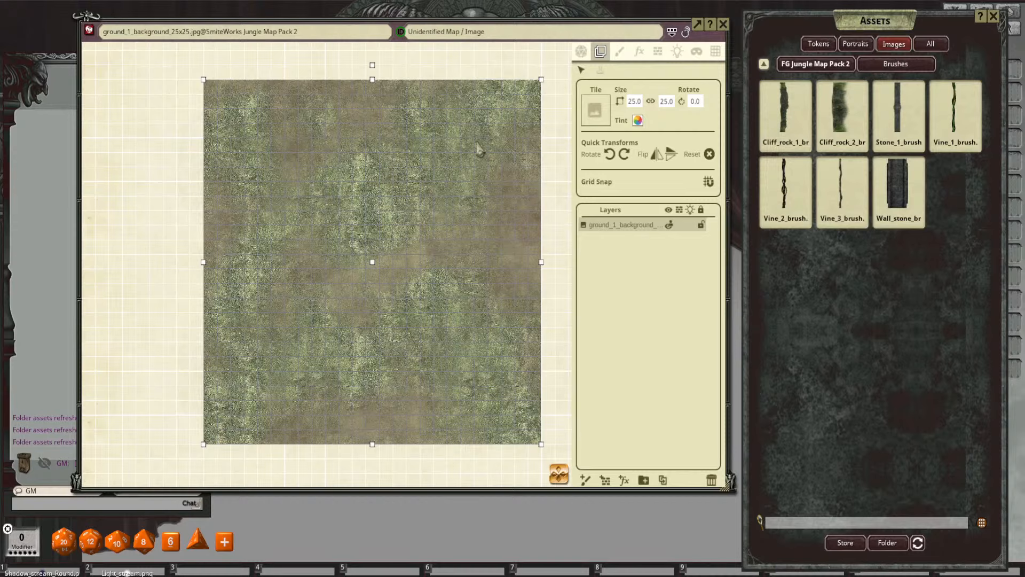
{"action": "scroll", "coordinate": [372, 264], "scroll_direction": "up", "scroll_amount": 2}
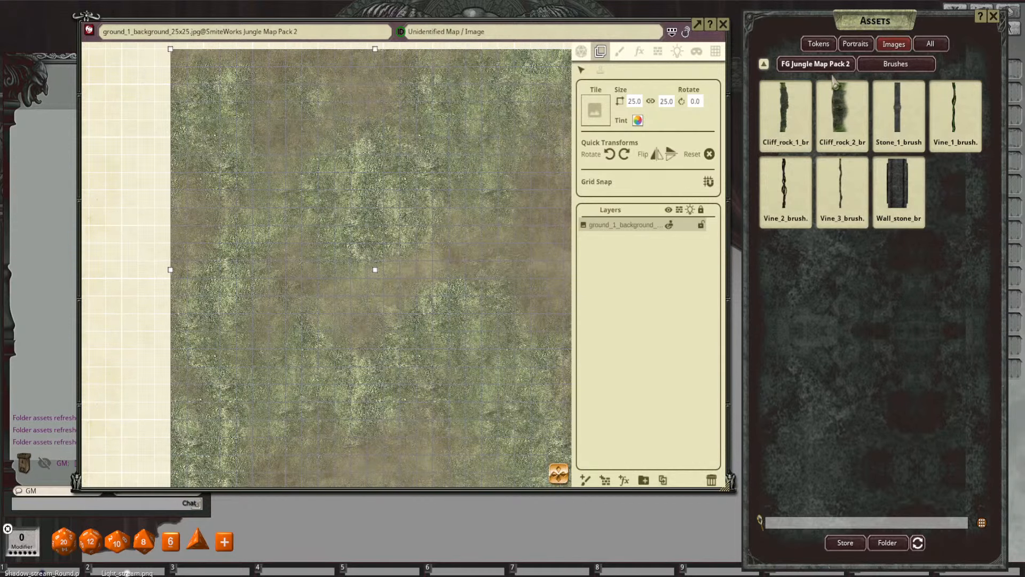
{"action": "left_click", "coordinate": [585, 480]}
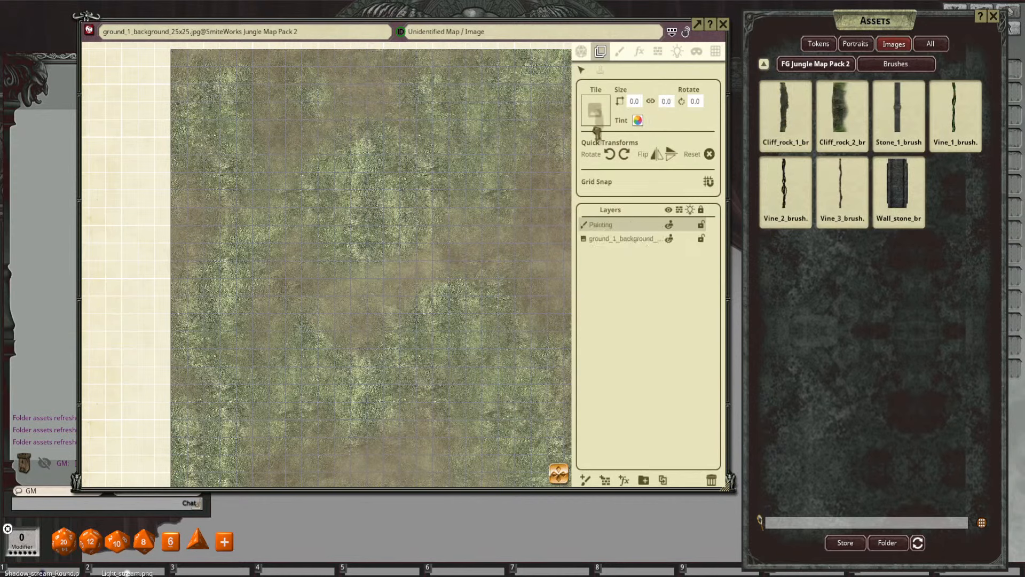
{"action": "left_click", "coordinate": [620, 52]}
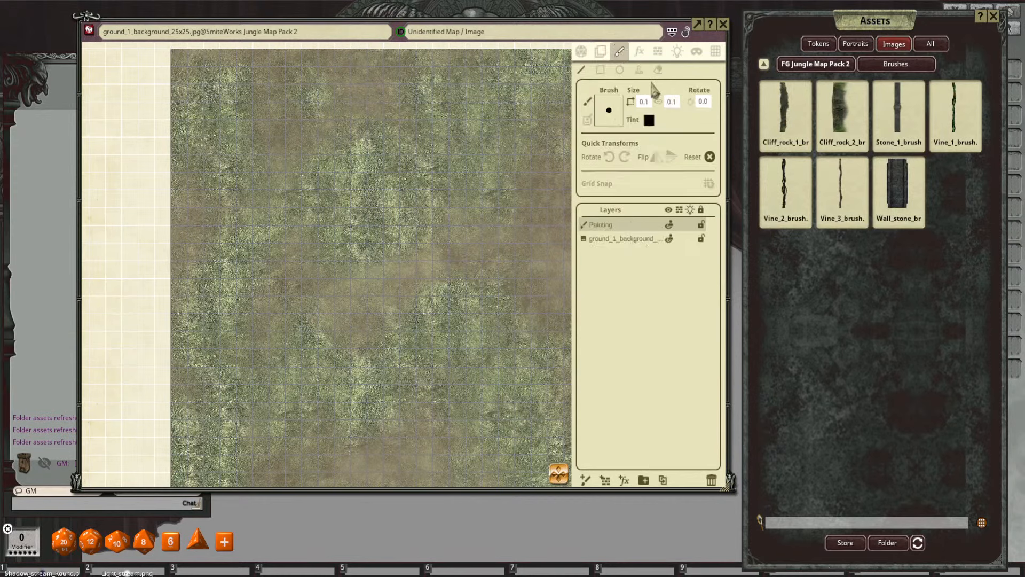
Step: Load the Cliff_rock_1 brush and enlarge it to about 2.9 by 11.6
{"action": "left_click", "coordinate": [785, 112]}
{"action": "scroll", "coordinate": [361, 271], "scroll_direction": "up", "scroll_amount": 10}
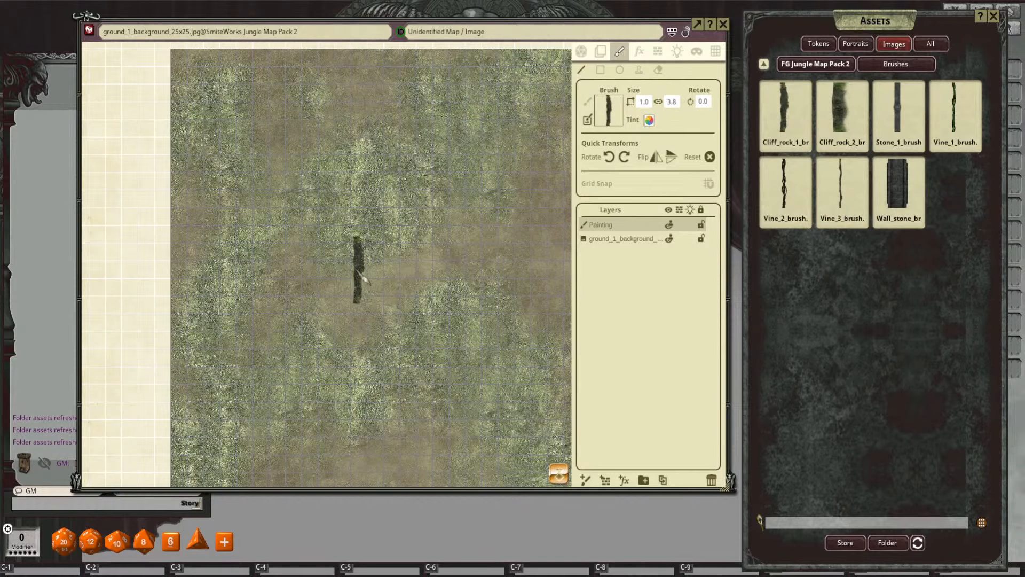
{"action": "scroll", "coordinate": [321, 285], "scroll_direction": "up", "scroll_amount": 3}
{"action": "scroll", "coordinate": [320, 286], "scroll_direction": "down", "scroll_amount": 5}
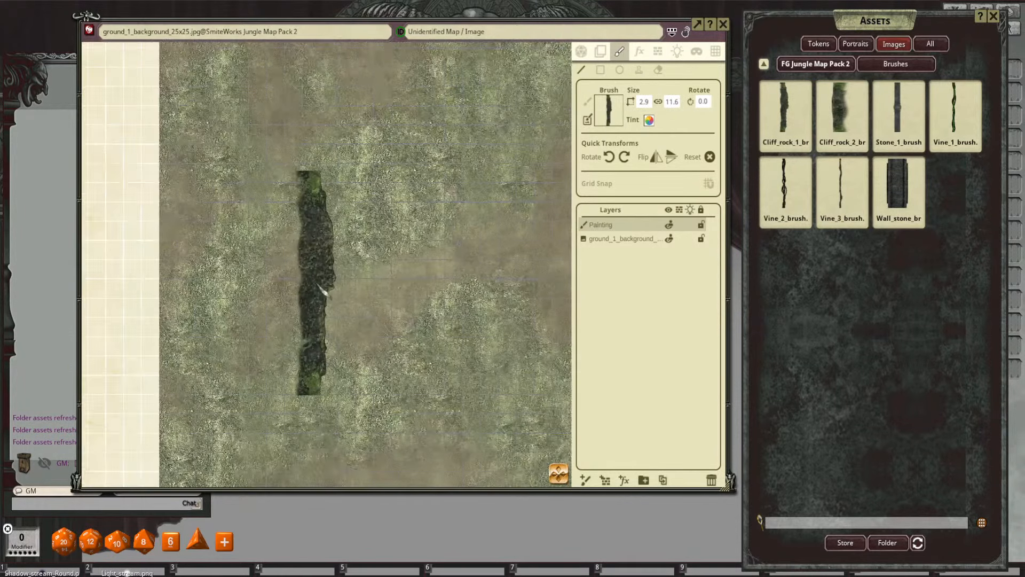
Step: Load the Cliff_rock_2 brush and scale it to about 3.5 by 9.3 over the ground
{"action": "left_click", "coordinate": [838, 130]}
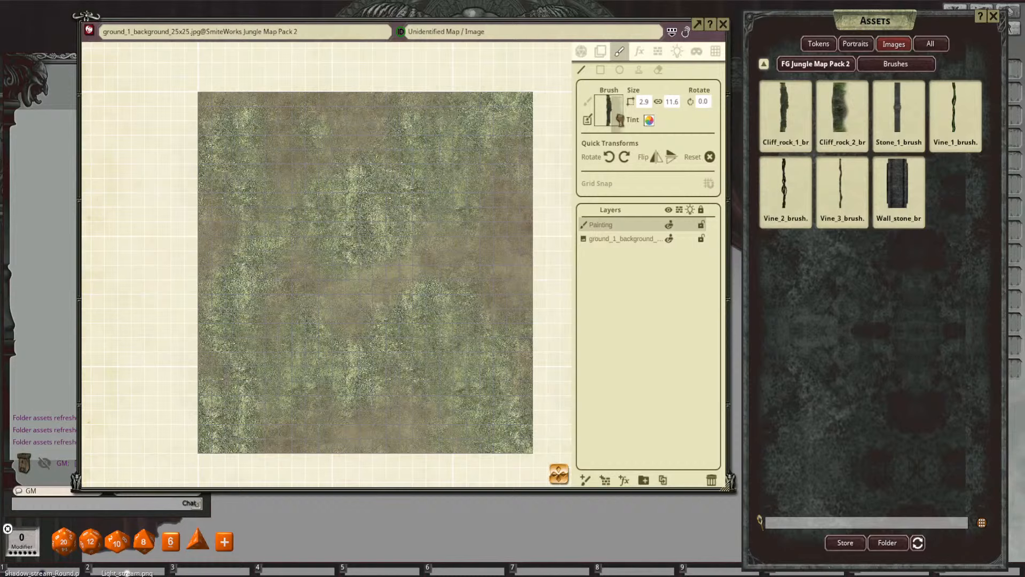
{"action": "scroll", "coordinate": [376, 235], "scroll_direction": "up", "scroll_amount": 5}
{"action": "scroll", "coordinate": [386, 241], "scroll_direction": "up", "scroll_amount": 3}
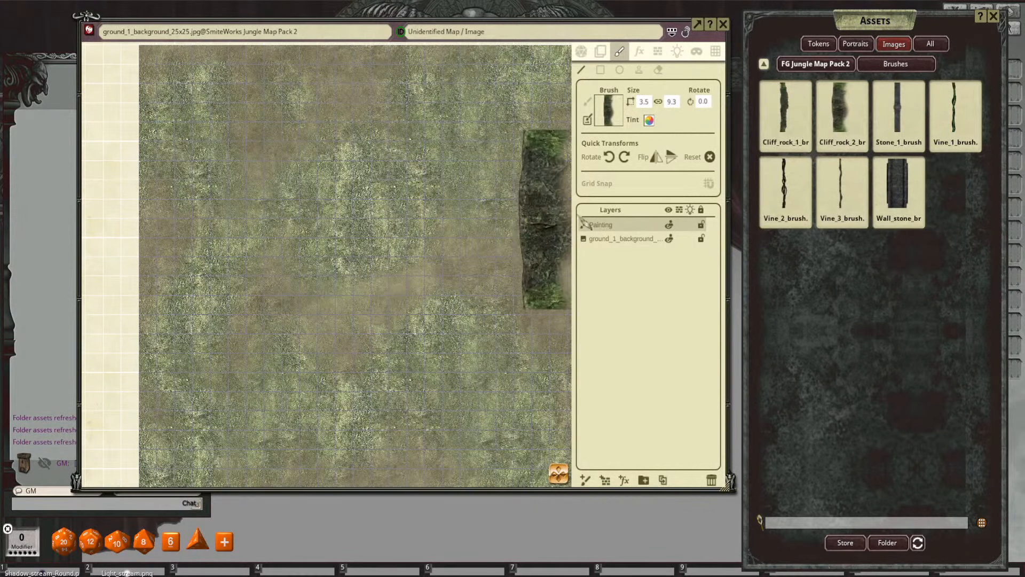
{"action": "scroll", "coordinate": [384, 209], "scroll_direction": "down", "scroll_amount": 3}
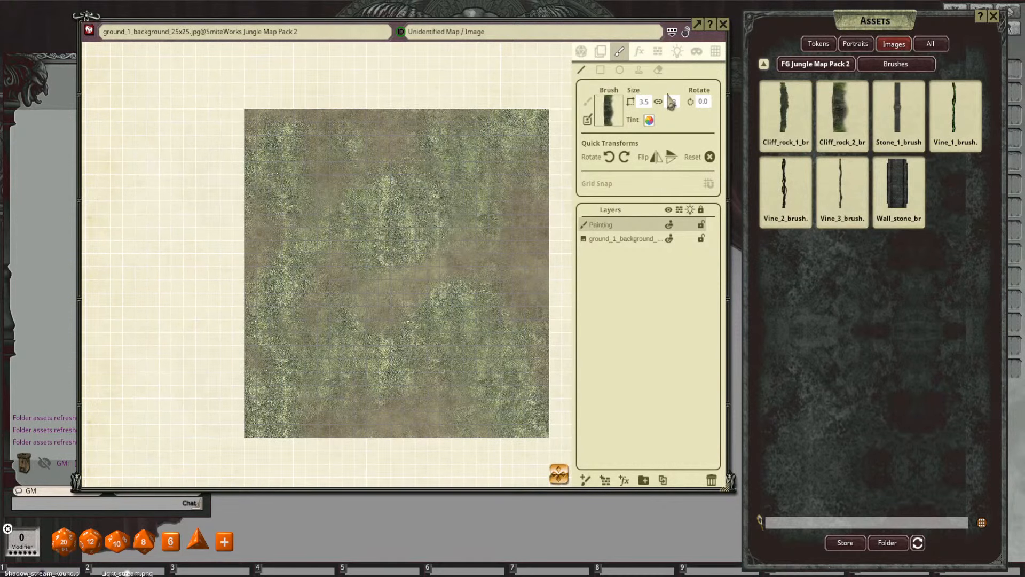
Step: Set the cliff brush's width to 2 with its proportions linked, and try its size over the map
{"action": "left_click", "coordinate": [644, 102]}
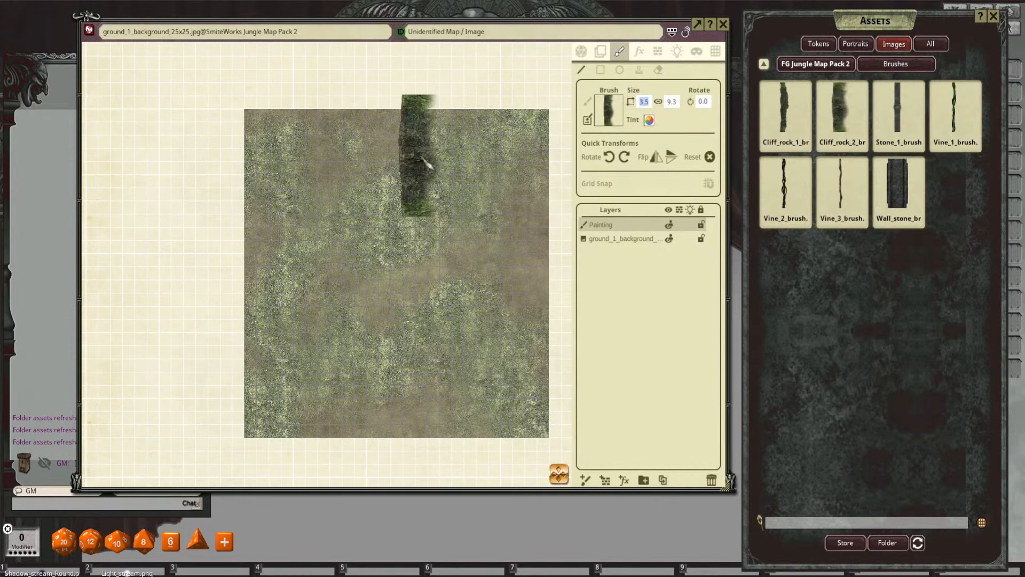
{"action": "type", "text": "2"}
{"action": "key", "text": "Return"}
{"action": "scroll", "coordinate": [384, 203], "scroll_direction": "up", "scroll_amount": 2}
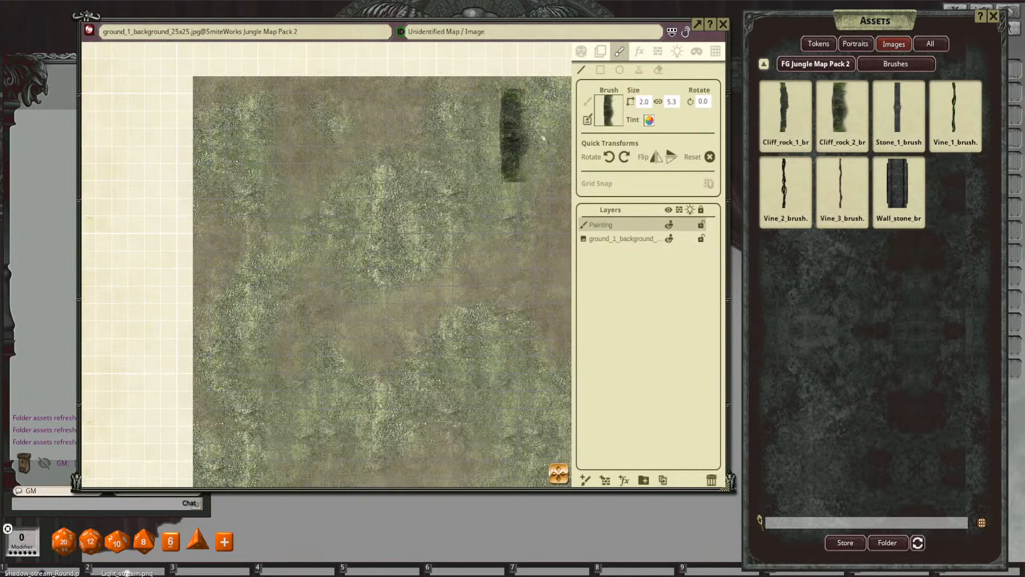
Step: Set the cliff brush's width to 3 with its proportions linked
{"action": "left_click", "coordinate": [643, 101]}
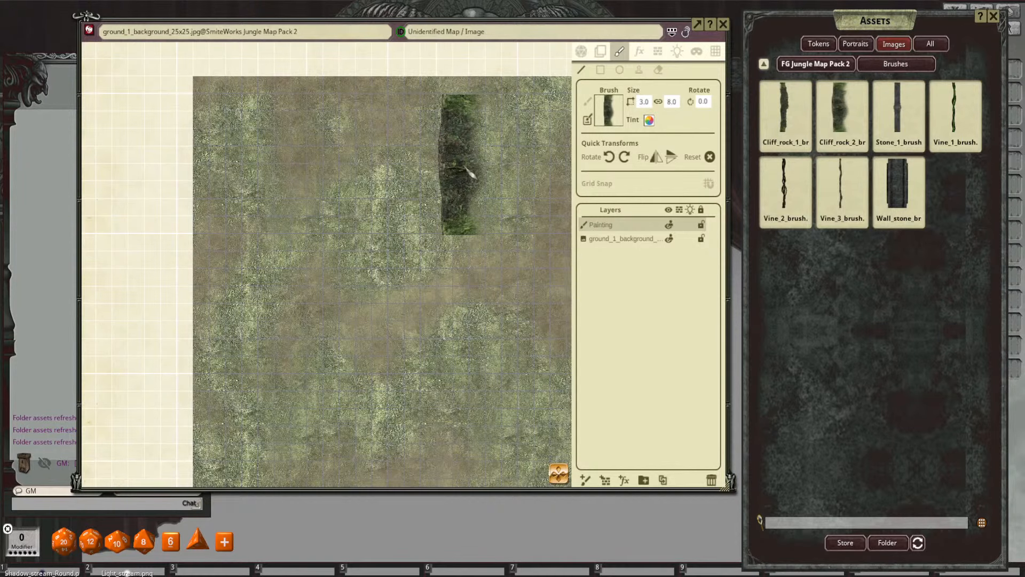
{"action": "key", "text": "Return"}
{"action": "scroll", "coordinate": [422, 213], "scroll_direction": "down", "scroll_amount": 2}
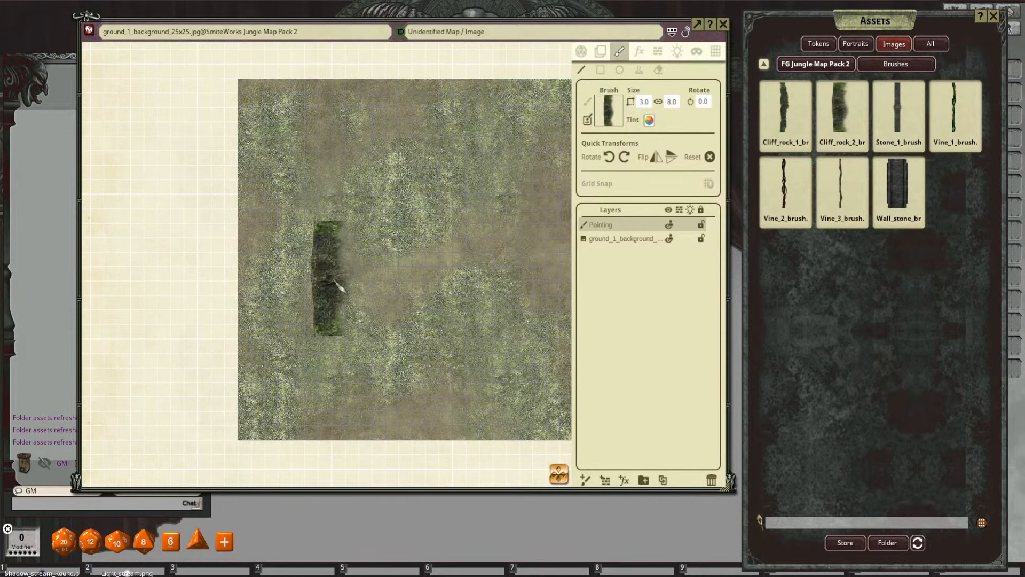
{"action": "scroll", "coordinate": [302, 287], "scroll_direction": "up", "scroll_amount": 2}
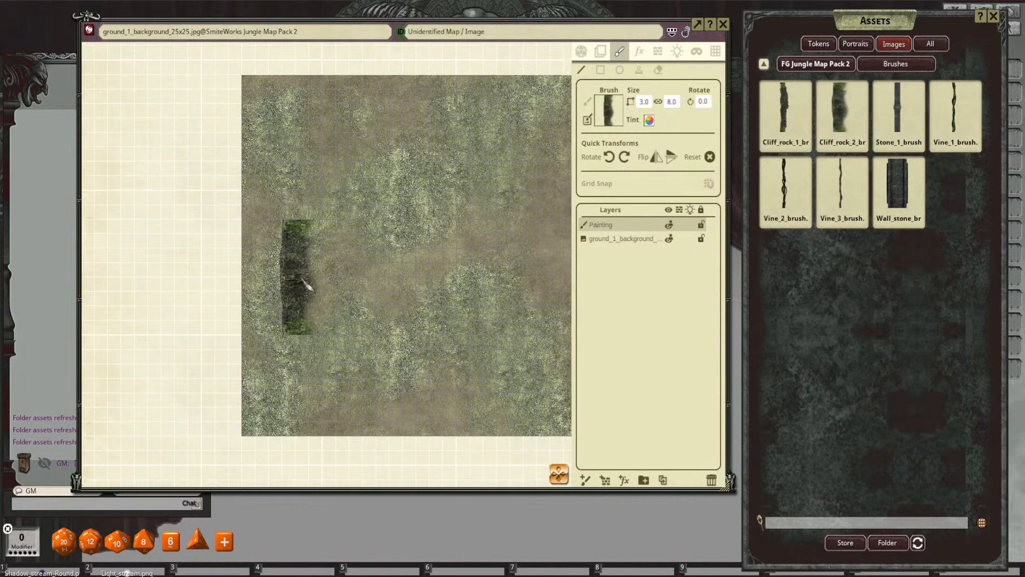
{"action": "scroll", "coordinate": [304, 284], "scroll_direction": "down", "scroll_amount": 3}
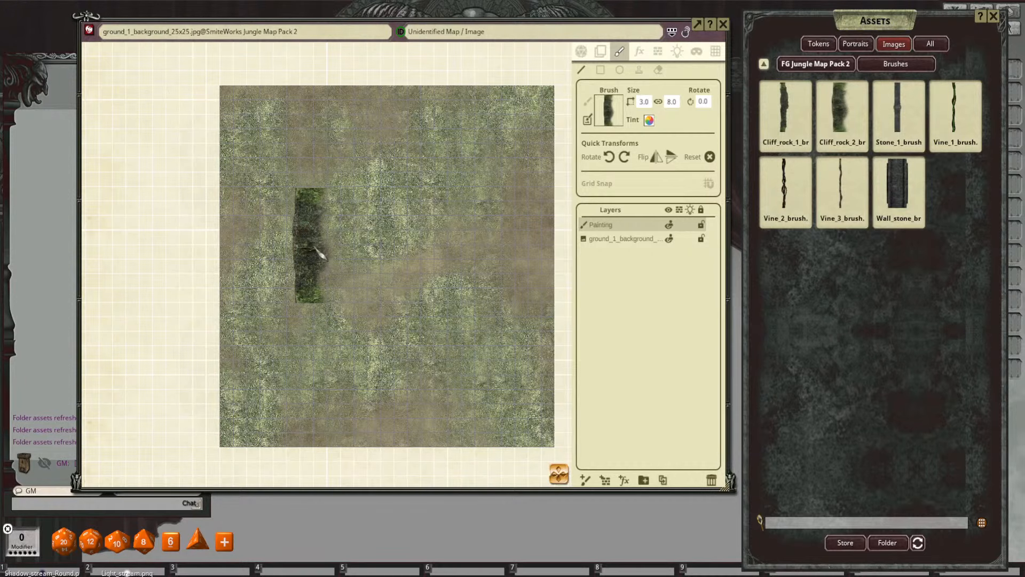
Step: Try starting a cliff path at the ground's left edge, and flip the Cliff_rock_2 brush horizontally
{"action": "mouse_move", "coordinate": [313, 248]}
{"action": "left_mouse_down"}
{"action": "mouse_move", "coordinate": [310, 261]}
{"action": "mouse_move", "coordinate": [327, 258]}
{"action": "mouse_move", "coordinate": [311, 269]}
{"action": "left_mouse_up"}
{"action": "scroll", "coordinate": [310, 270], "scroll_direction": "up", "scroll_amount": 1}
{"action": "left_click_drag", "start_coordinate": [272, 238], "coordinate": [319, 246]}
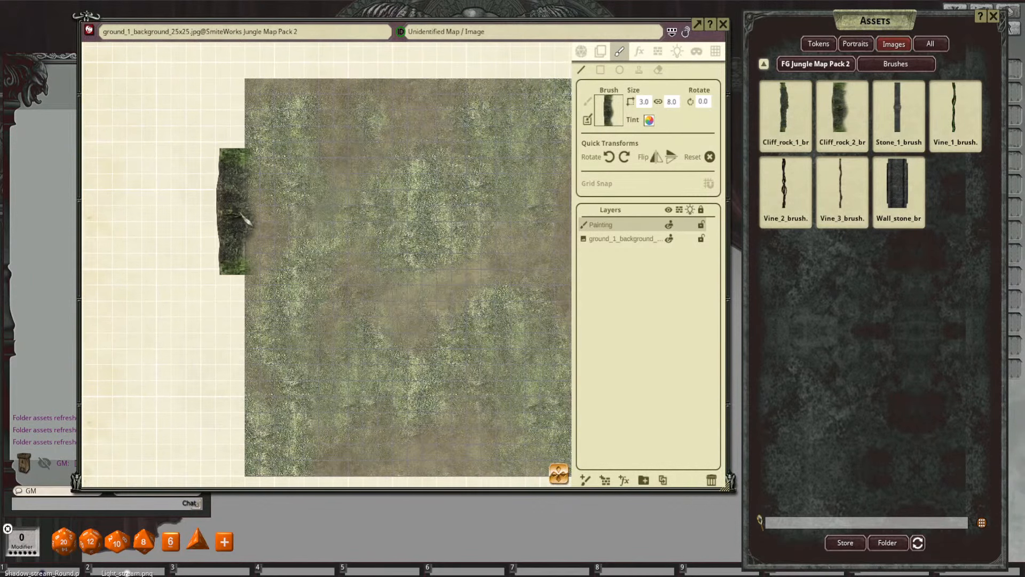
{"action": "key", "text": "ctrl"}
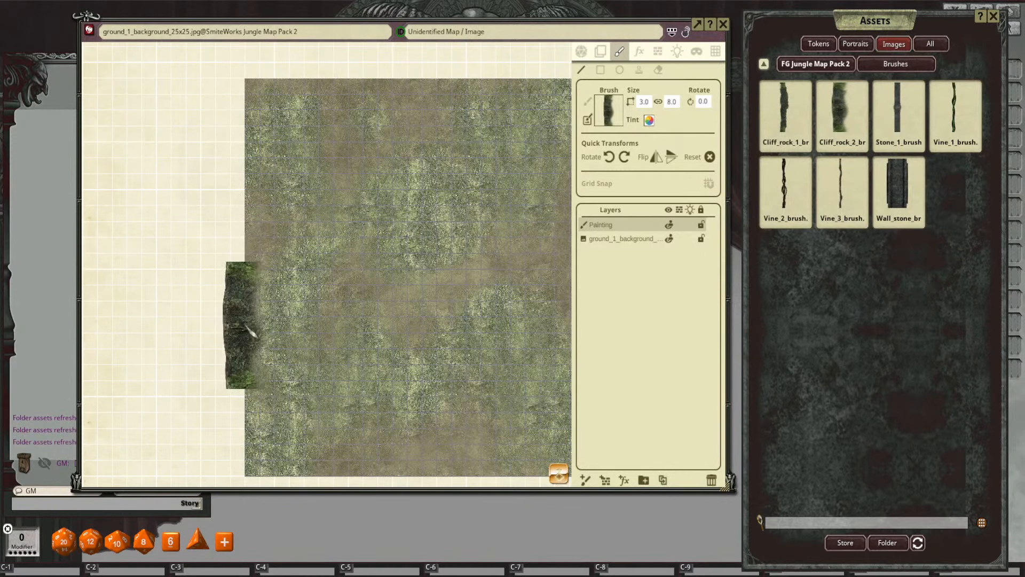
{"action": "left_click", "coordinate": [244, 325], "text": "ctrl"}
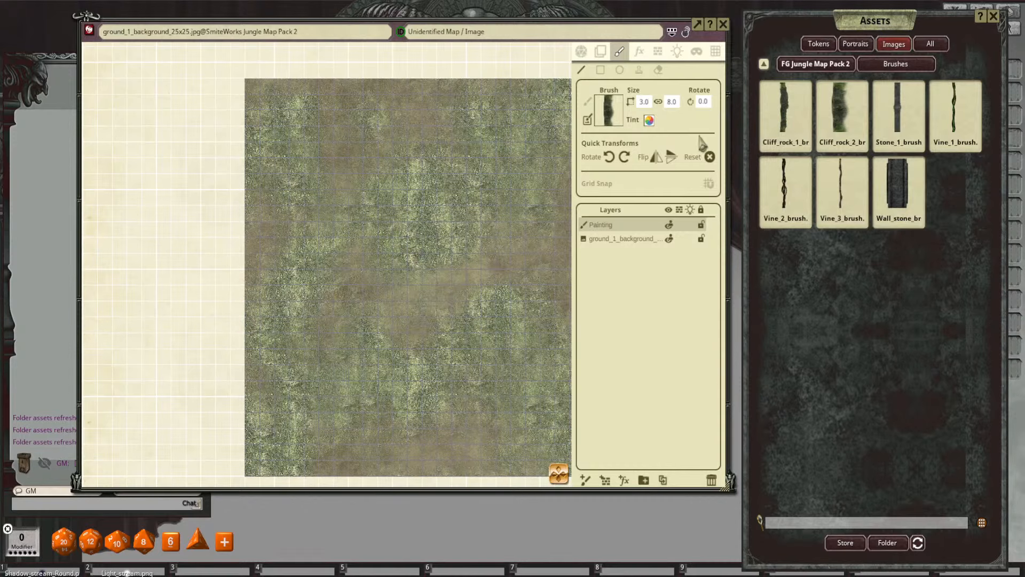
{"action": "left_click", "coordinate": [658, 158]}
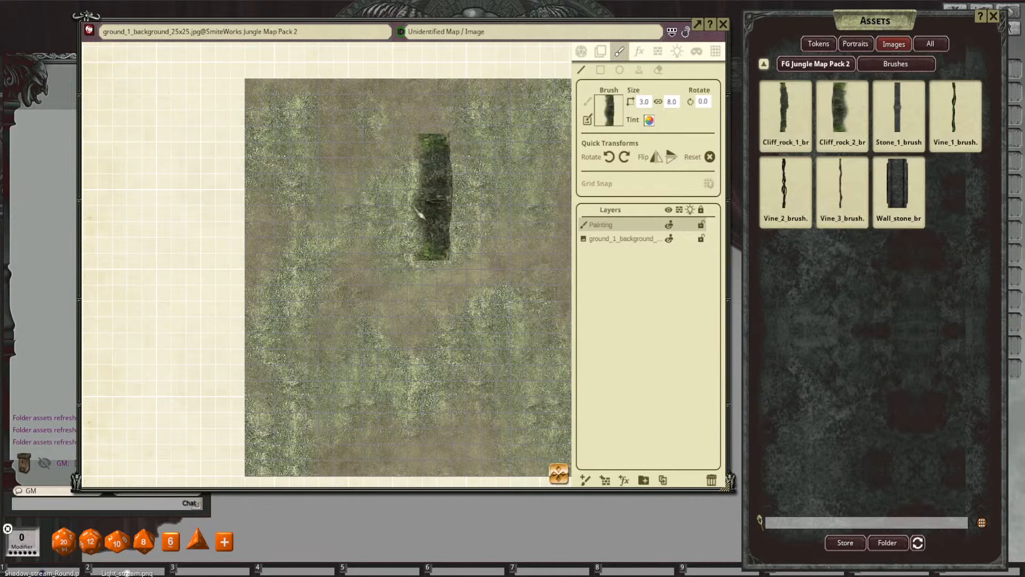
Step: Paint a curving cliff path from the ground's left edge up toward its upper right with the flipped brush
{"action": "left_click", "coordinate": [239, 316], "text": "ctrl"}
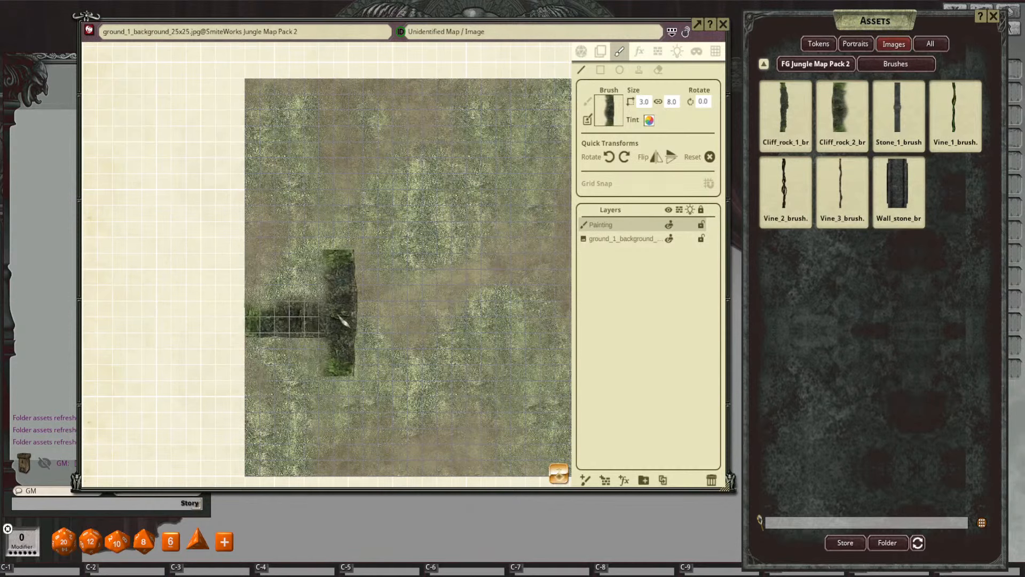
{"action": "left_click", "coordinate": [338, 314], "text": "ctrl"}
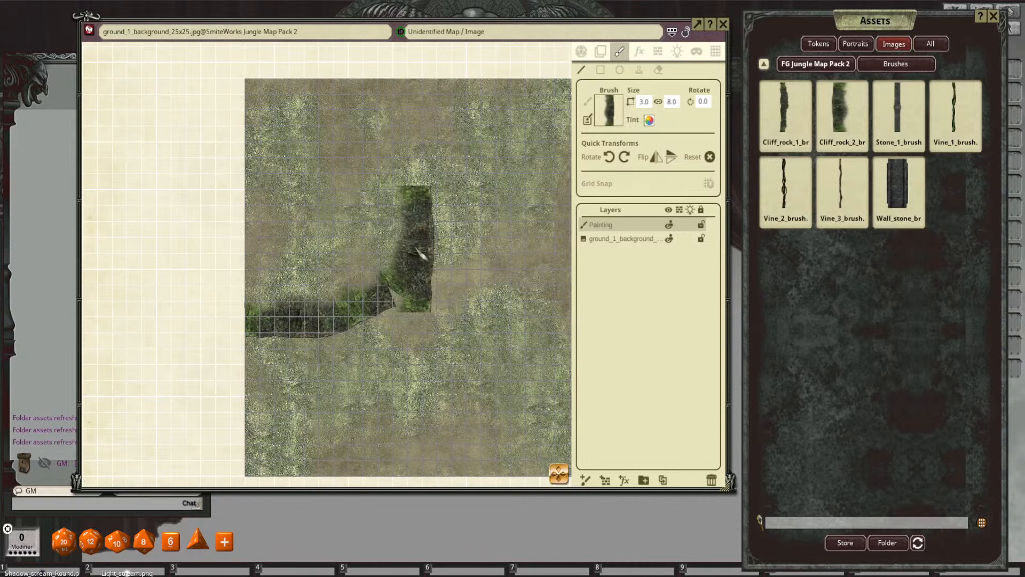
{"action": "left_click", "coordinate": [421, 238], "text": "ctrl"}
{"action": "left_click", "coordinate": [466, 174], "text": "ctrl"}
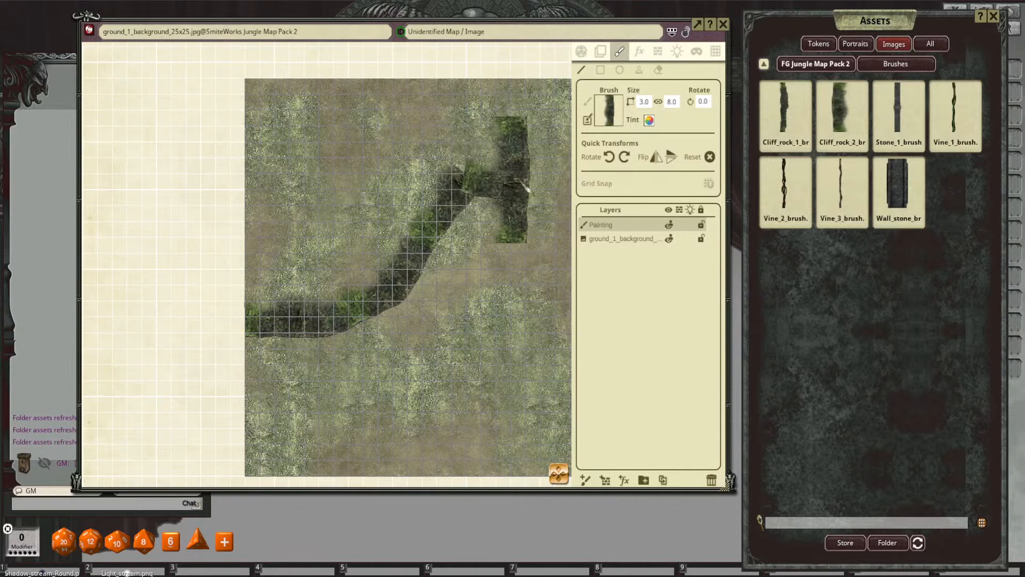
{"action": "left_click_drag", "start_coordinate": [529, 181], "coordinate": [437, 229]}
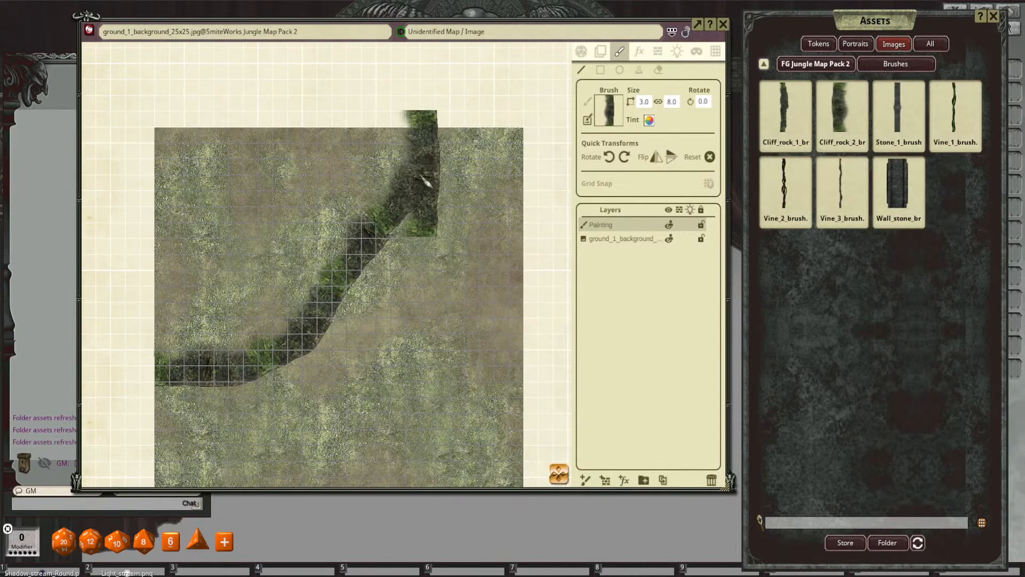
{"action": "left_click", "coordinate": [416, 182], "text": "ctrl"}
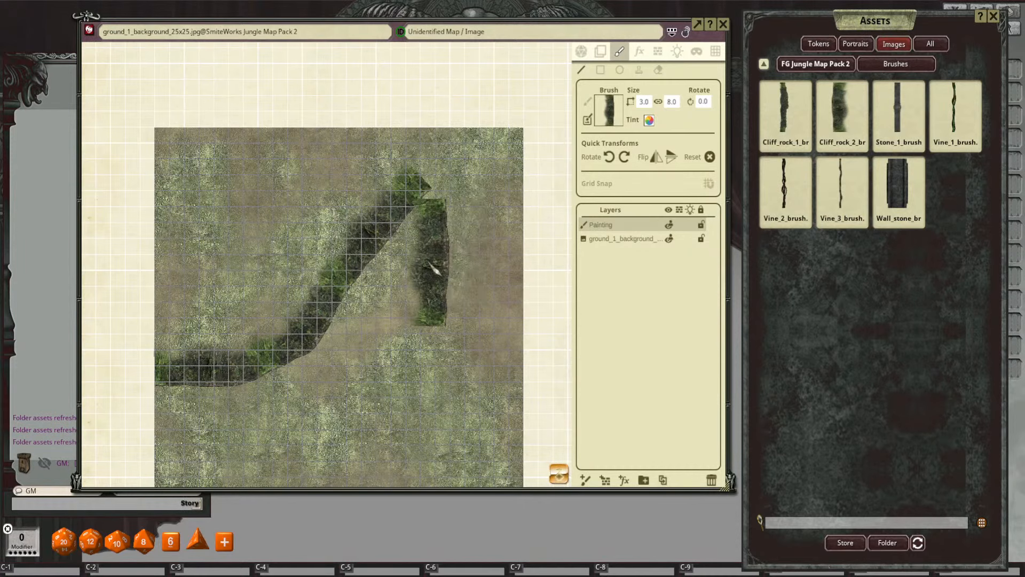
Step: Undo the painted cliff segments one by one until the whole path is removed
{"action": "key", "text": "ctrl+z"}
{"action": "key", "text": "ctrl+z"}
{"action": "key", "text": "ctrl+z"}
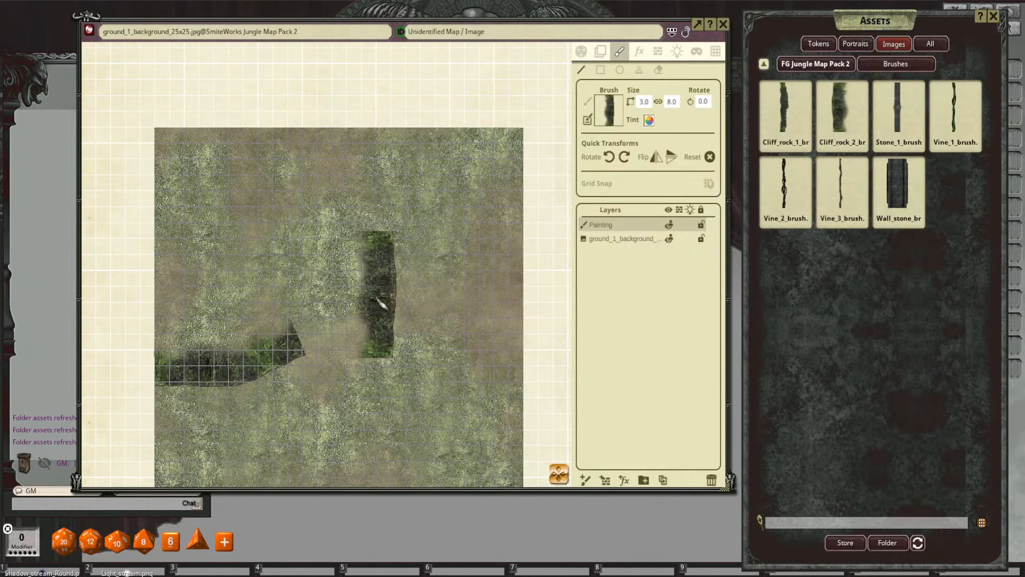
{"action": "mouse_move", "coordinate": [376, 294]}
{"action": "left_mouse_down"}
{"action": "mouse_move", "coordinate": [420, 255]}
{"action": "mouse_move", "coordinate": [462, 240]}
{"action": "left_mouse_up"}
{"action": "key", "text": "ctrl+z"}
{"action": "key", "text": "ctrl+z"}
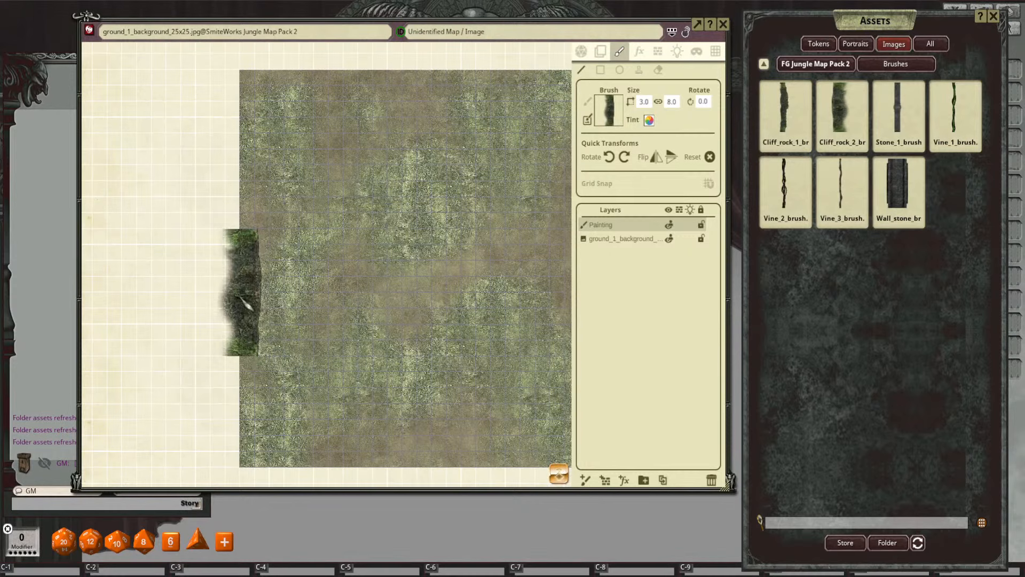
Step: Paint a winding Cliff_rock_2 path from the ground's left edge, up through the middle, to its right edge
{"action": "mouse_move", "coordinate": [245, 304]}
{"action": "left_mouse_down"}
{"action": "mouse_move", "coordinate": [307, 298]}
{"action": "mouse_move", "coordinate": [412, 259]}
{"action": "left_mouse_up"}
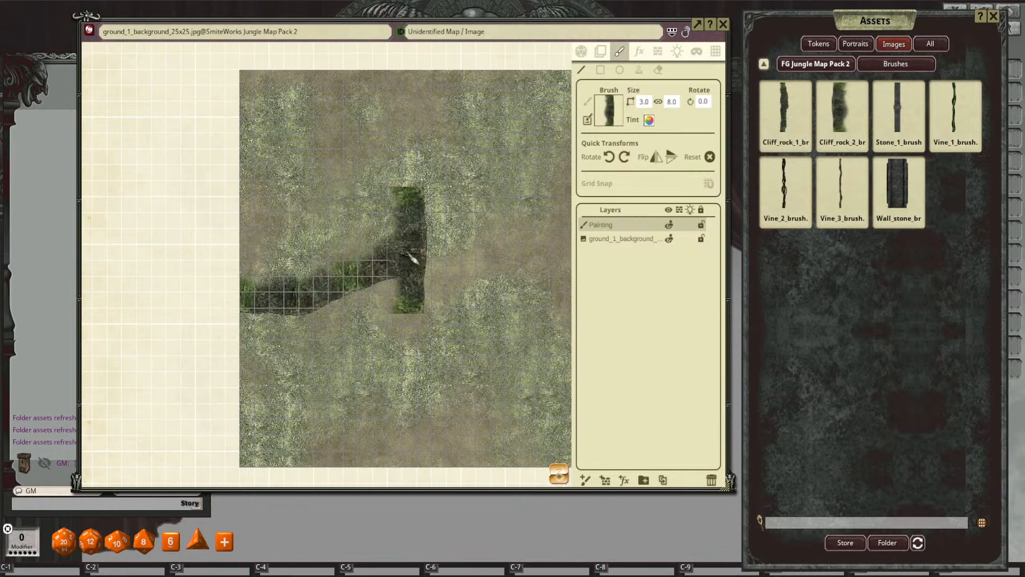
{"action": "left_click_drag", "start_coordinate": [500, 200], "coordinate": [436, 280]}
{"action": "left_click_drag", "start_coordinate": [426, 192], "coordinate": [561, 195]}
{"action": "key", "text": "ctrl"}
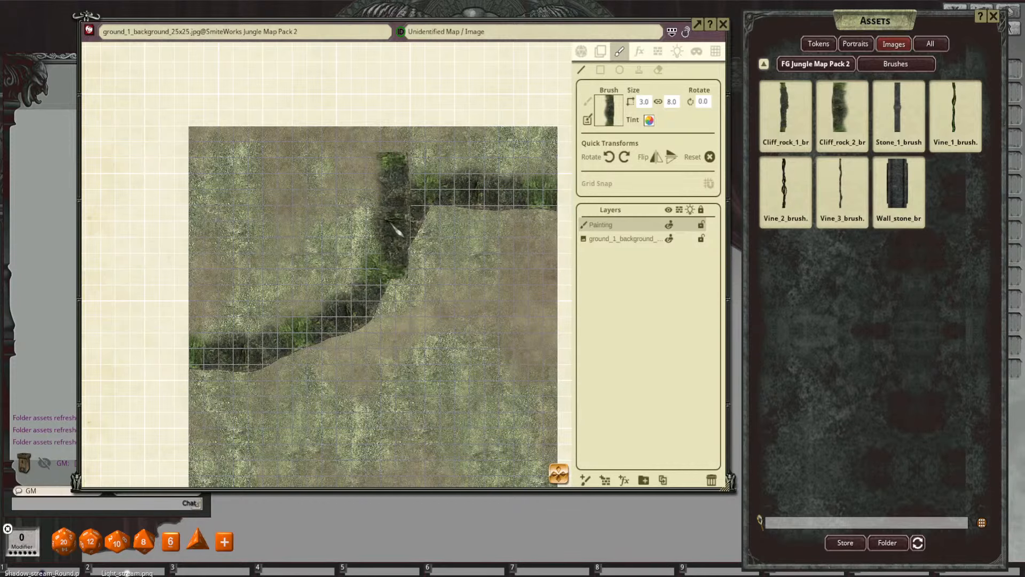
Step: Make the white grid lines more transparent by setting the grid colour's alpha to 153
{"action": "scroll", "coordinate": [395, 230], "scroll_direction": "down", "scroll_amount": 2}
{"action": "scroll", "coordinate": [460, 328], "scroll_direction": "up", "scroll_amount": 3}
{"action": "left_click", "coordinate": [713, 59]}
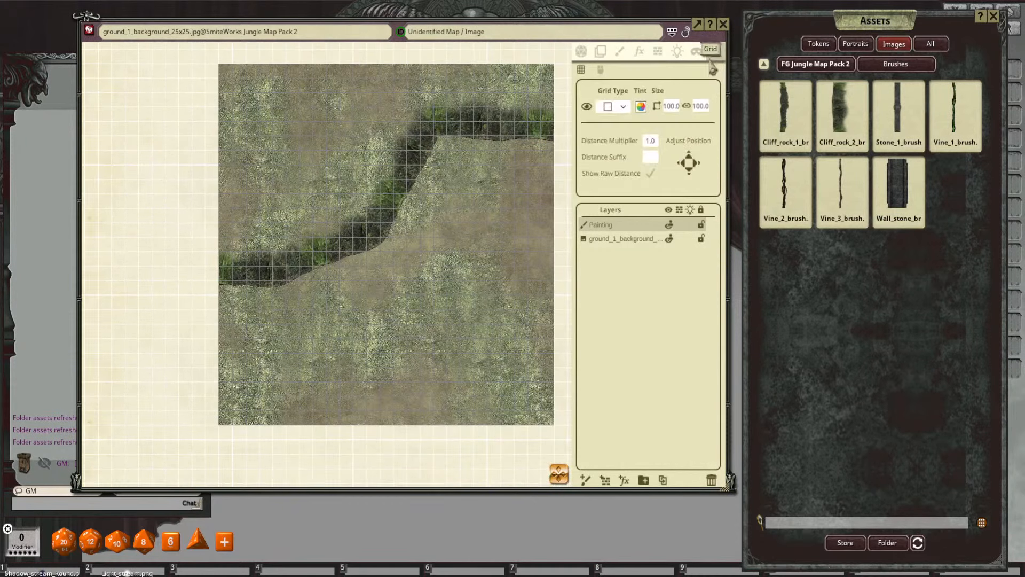
{"action": "left_click", "coordinate": [642, 108]}
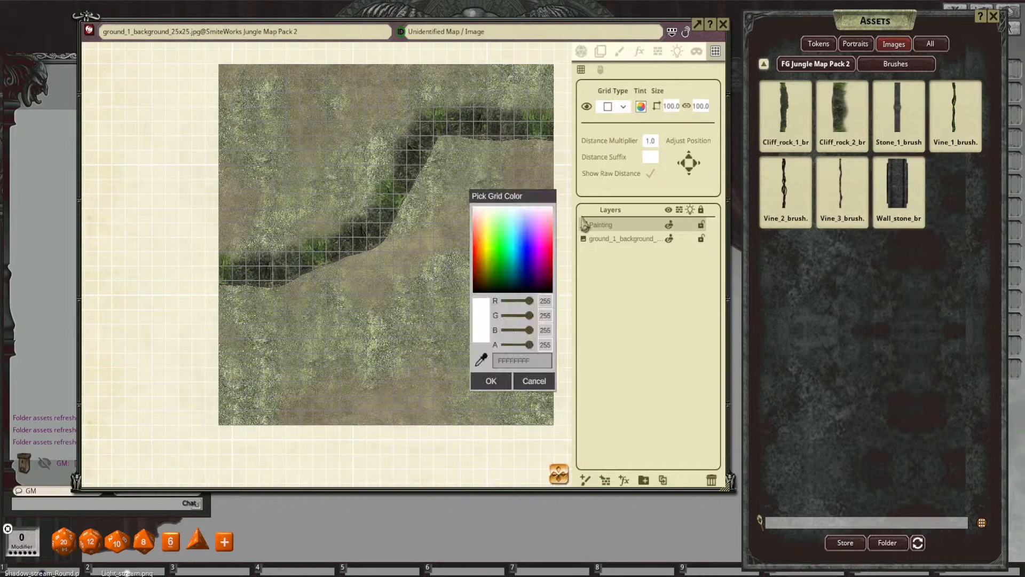
{"action": "left_click_drag", "start_coordinate": [535, 199], "coordinate": [594, 162]}
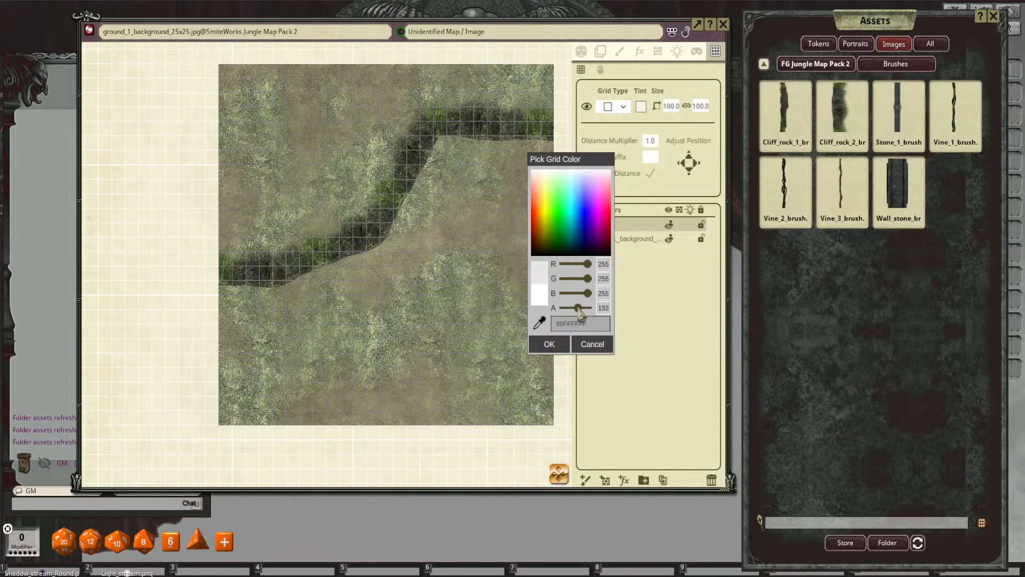
{"action": "left_click", "coordinate": [550, 344]}
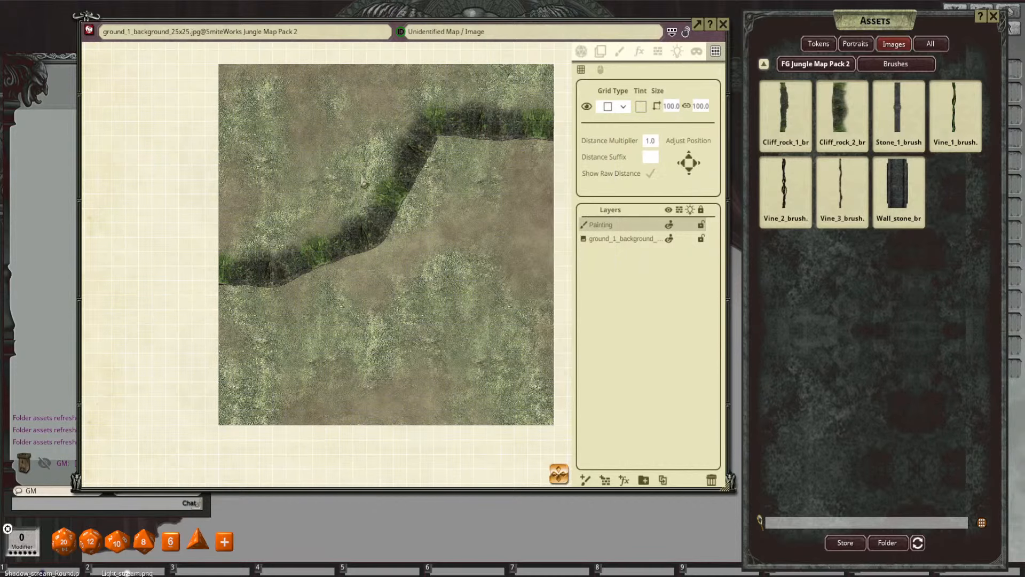
Step: Examine the painted cliff path and surrounding ground with the fainter grid, both up close and as a whole
{"action": "scroll", "coordinate": [411, 271], "scroll_direction": "up", "scroll_amount": 3}
{"action": "scroll", "coordinate": [411, 271], "scroll_direction": "down", "scroll_amount": 2}
{"action": "scroll", "coordinate": [411, 271], "scroll_direction": "up", "scroll_amount": 1}
{"action": "scroll", "coordinate": [411, 270], "scroll_direction": "up", "scroll_amount": 1}
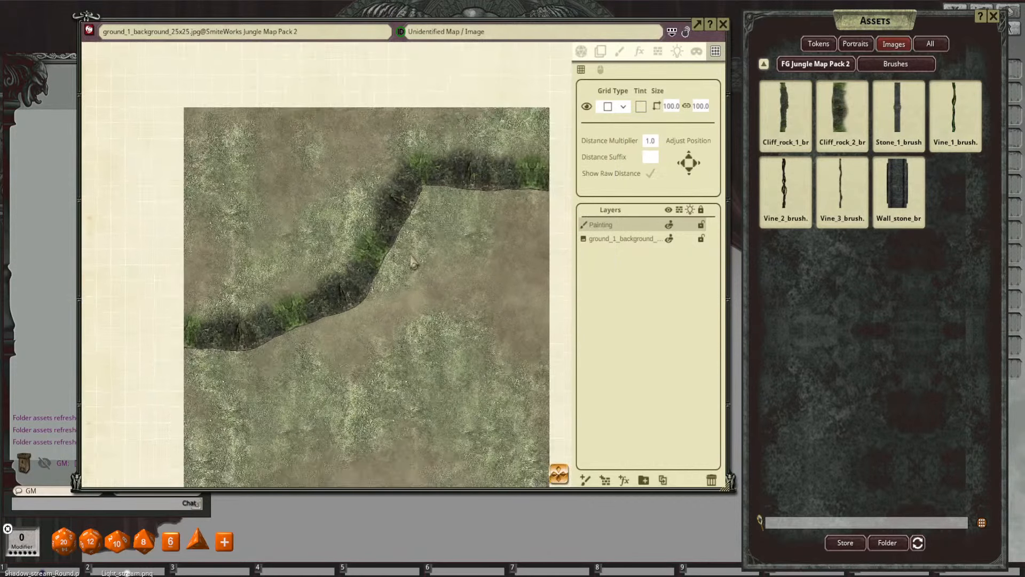
{"action": "scroll", "coordinate": [453, 259], "scroll_direction": "down", "scroll_amount": 2}
{"action": "scroll", "coordinate": [457, 264], "scroll_direction": "up", "scroll_amount": 3}
{"action": "left_click_drag", "start_coordinate": [408, 246], "coordinate": [427, 219]}
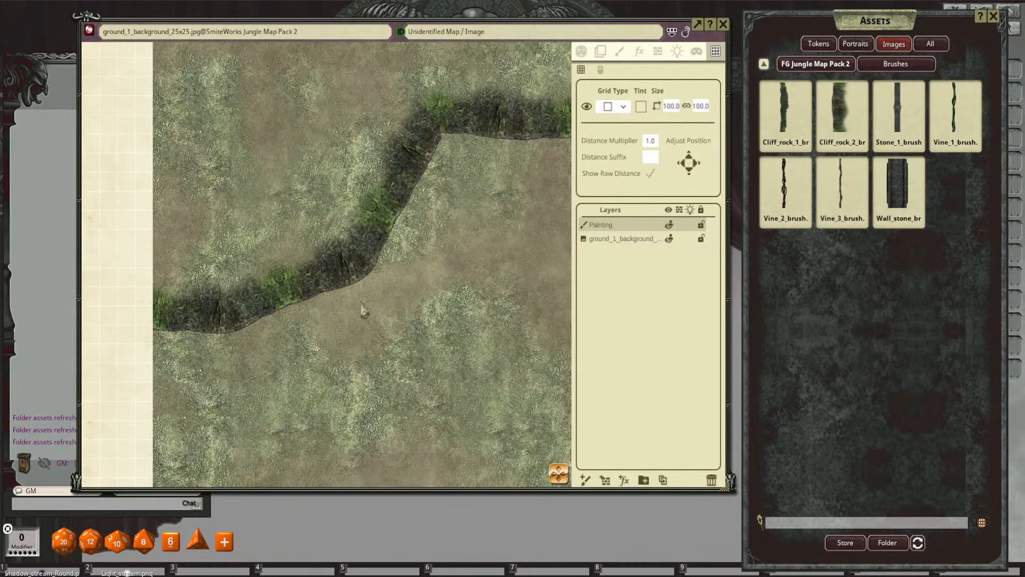
{"action": "scroll", "coordinate": [467, 126], "scroll_direction": "down", "scroll_amount": 2}
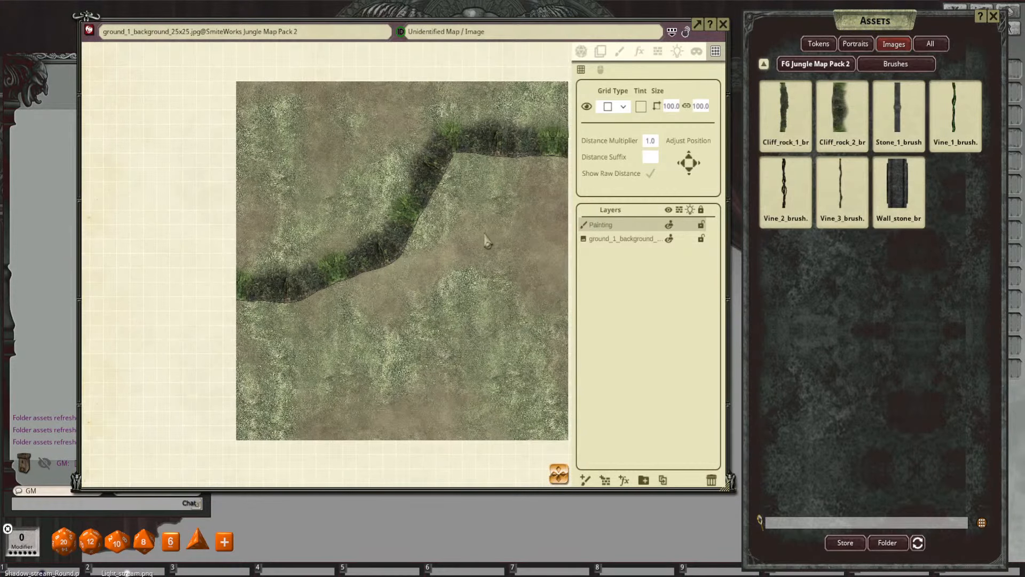
{"action": "left_click_drag", "start_coordinate": [485, 237], "coordinate": [436, 213]}
Step: Return to painting with the 3.0 by 8.0 Cliff_rock_2 image brush
{"action": "left_click", "coordinate": [621, 52]}
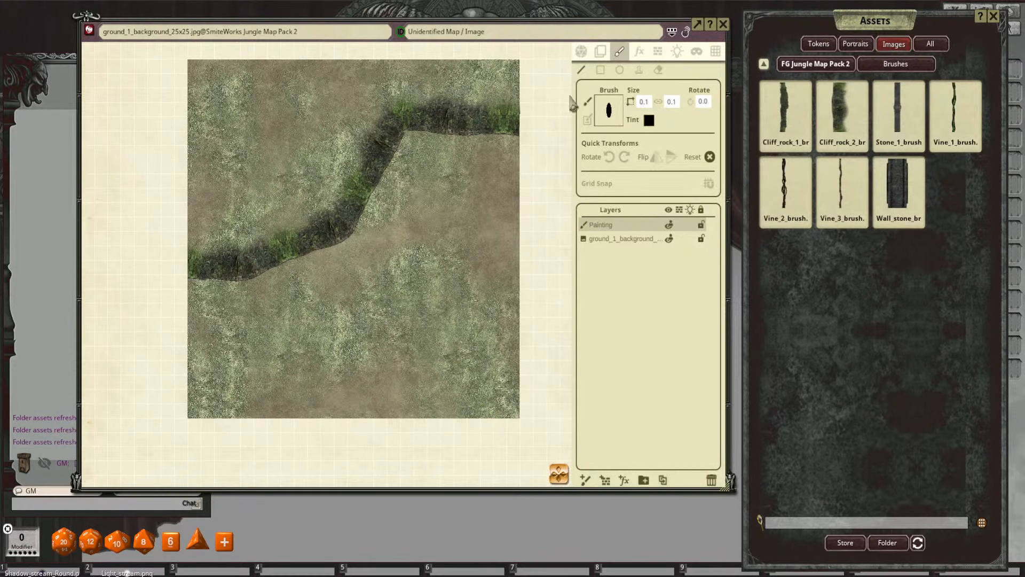
{"action": "left_click_drag", "start_coordinate": [396, 282], "coordinate": [404, 268]}
{"action": "left_click", "coordinate": [589, 120]}
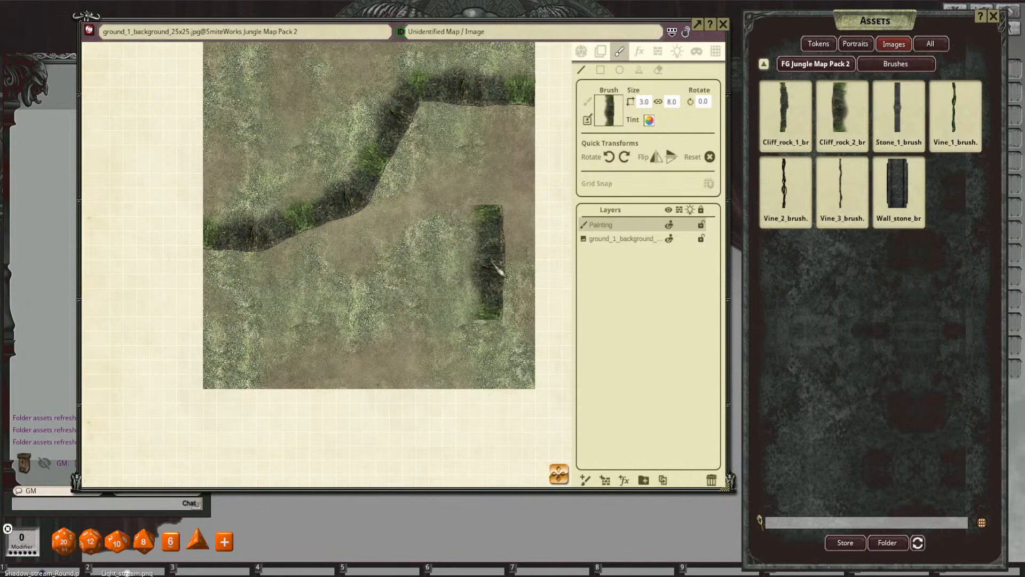
{"action": "key", "text": "ctrl"}
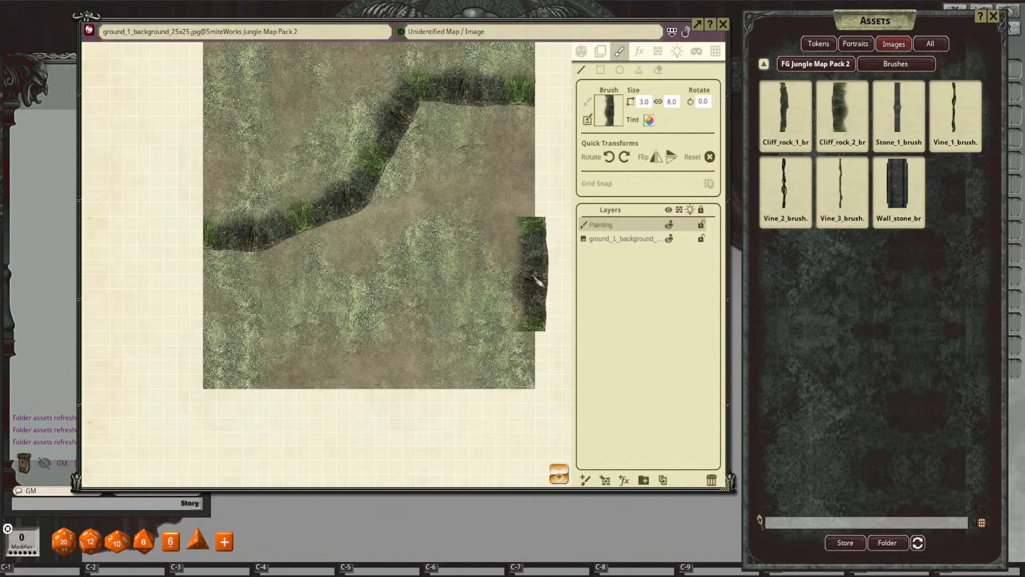
{"action": "left_click_drag", "start_coordinate": [537, 278], "coordinate": [427, 279]}
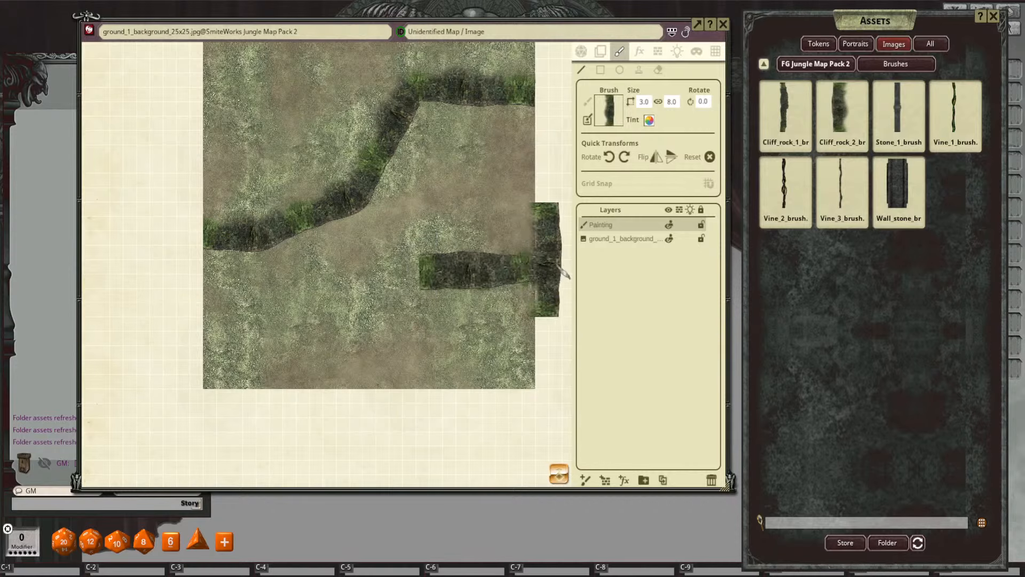
{"action": "key", "text": "ctrl+z"}
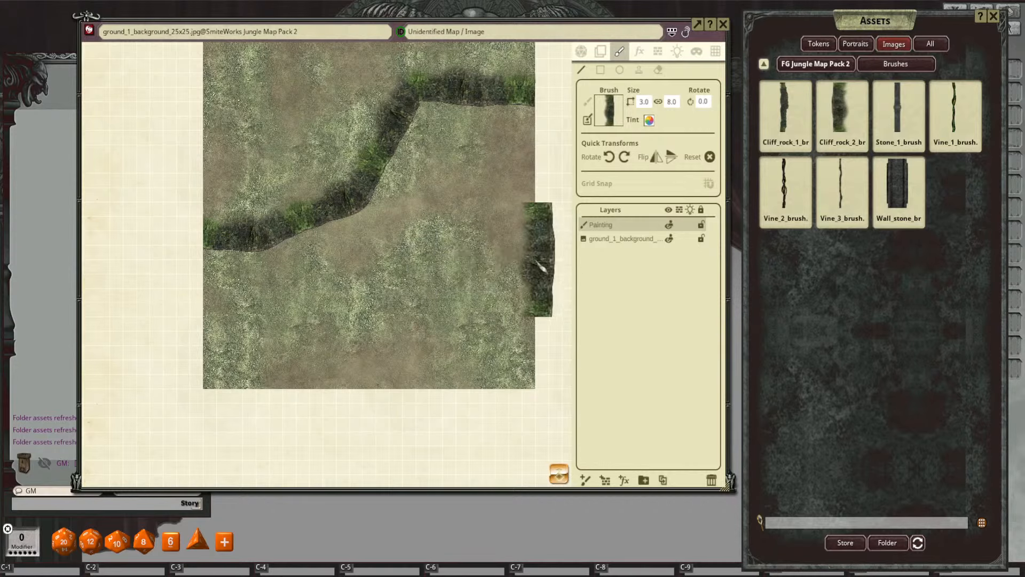
Step: Paint a second winding Cliff_rock_2 path from the ground's right edge, below the first cliff, down to its left edge
{"action": "mouse_move", "coordinate": [540, 270]}
{"action": "left_mouse_down"}
{"action": "mouse_move", "coordinate": [467, 265]}
{"action": "mouse_move", "coordinate": [343, 296]}
{"action": "mouse_move", "coordinate": [369, 362]}
{"action": "mouse_move", "coordinate": [297, 368]}
{"action": "left_mouse_up"}
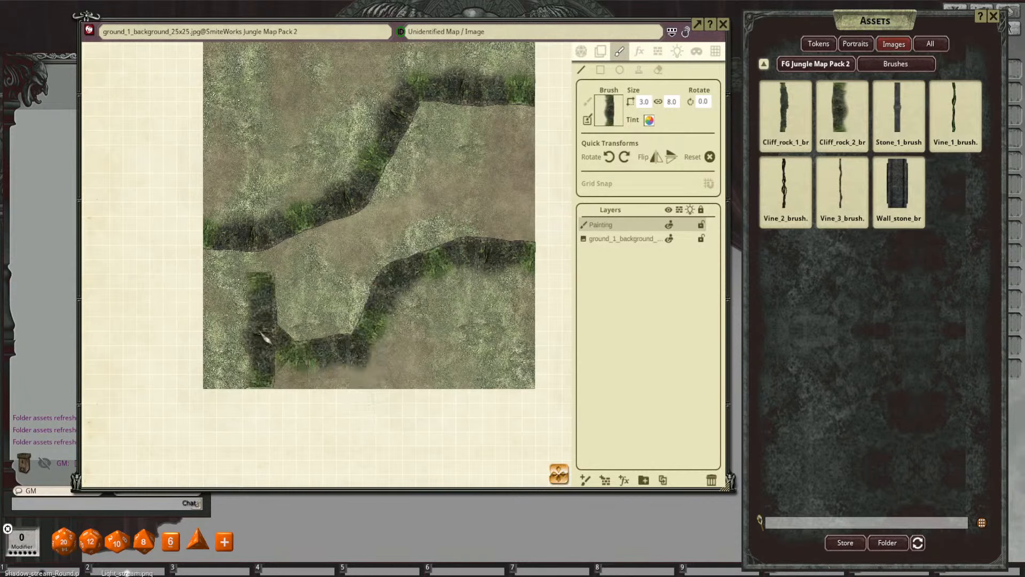
{"action": "left_click_drag", "start_coordinate": [261, 332], "coordinate": [349, 328]}
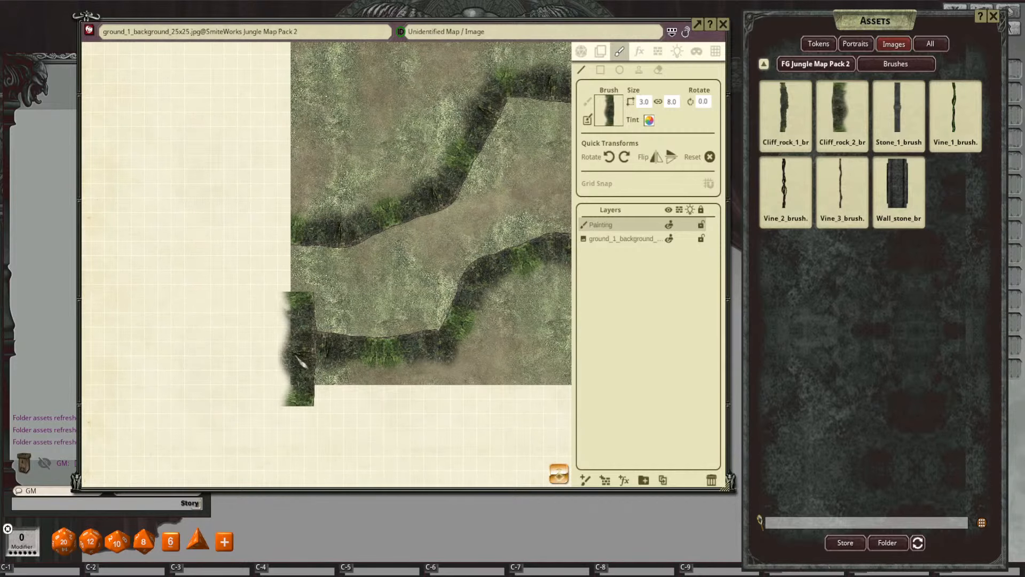
{"action": "left_click", "coordinate": [293, 361], "text": "ctrl"}
{"action": "scroll", "coordinate": [379, 259], "scroll_direction": "down", "scroll_amount": 2}
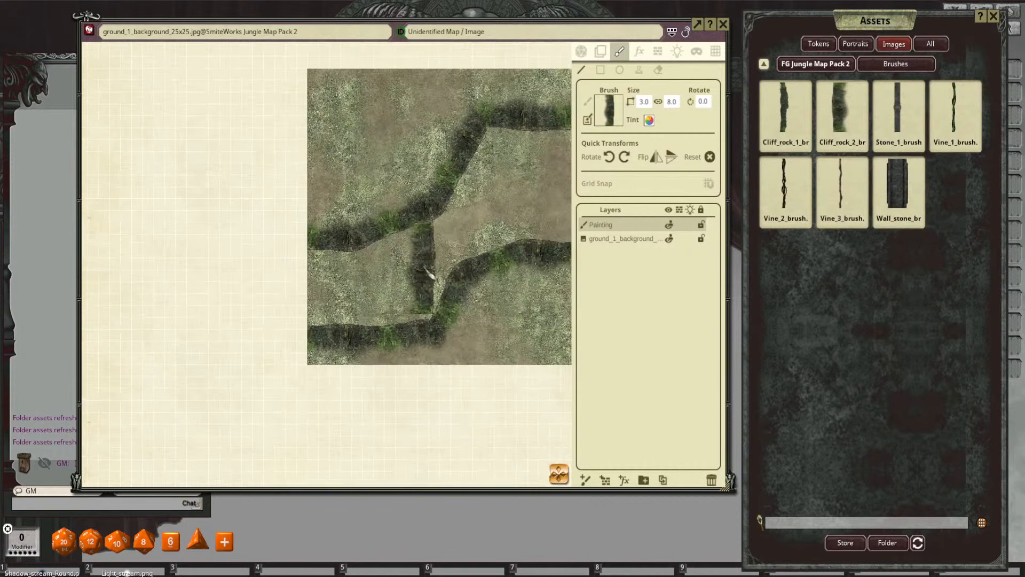
{"action": "left_click_drag", "start_coordinate": [471, 263], "coordinate": [378, 261]}
{"action": "scroll", "coordinate": [326, 233], "scroll_direction": "up", "scroll_amount": 1}
{"action": "left_click_drag", "start_coordinate": [329, 237], "coordinate": [386, 262]}
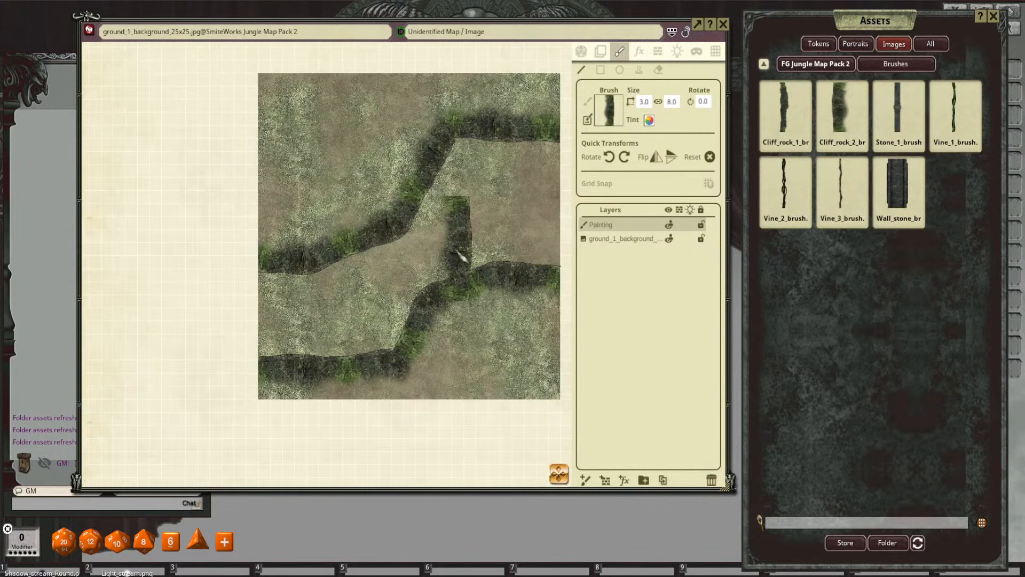
Step: Switch to the Cliff_rock_1 brush and enlarge it to 2.3 by 9.3
{"action": "scroll", "coordinate": [460, 255], "scroll_direction": "up", "scroll_amount": 1}
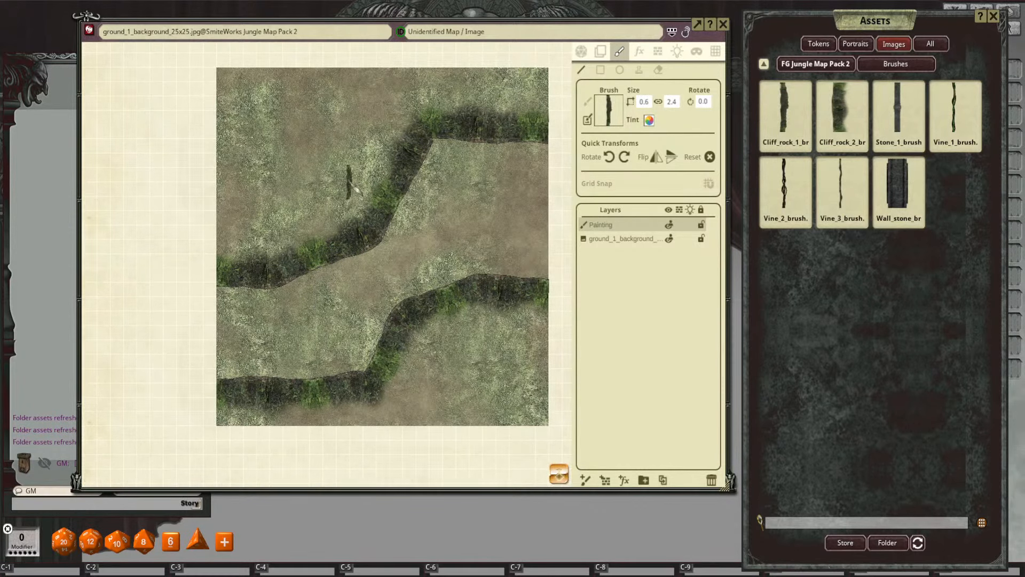
{"action": "left_click_drag", "start_coordinate": [323, 212], "coordinate": [364, 192]}
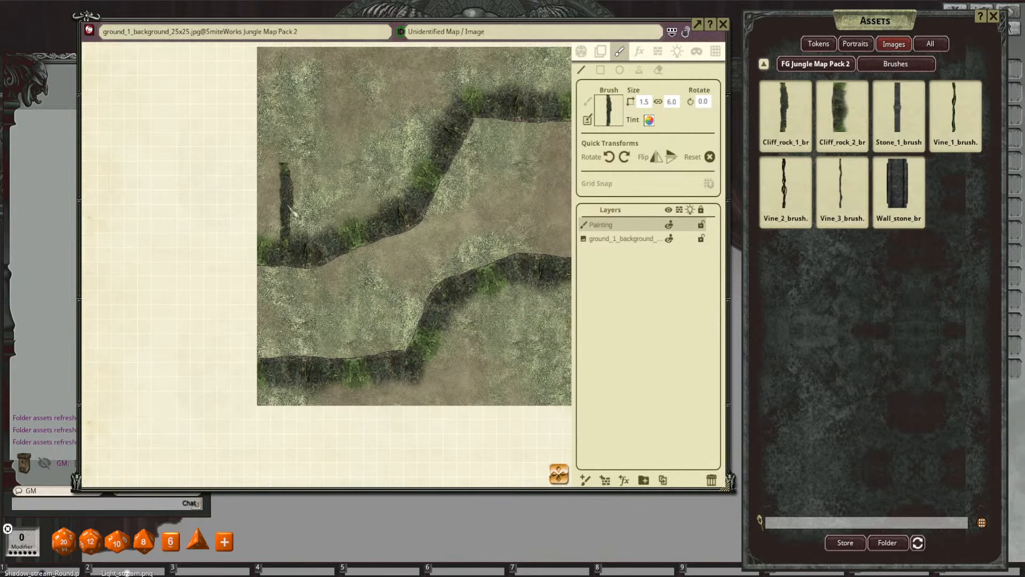
{"action": "left_click_drag", "start_coordinate": [321, 223], "coordinate": [319, 236]}
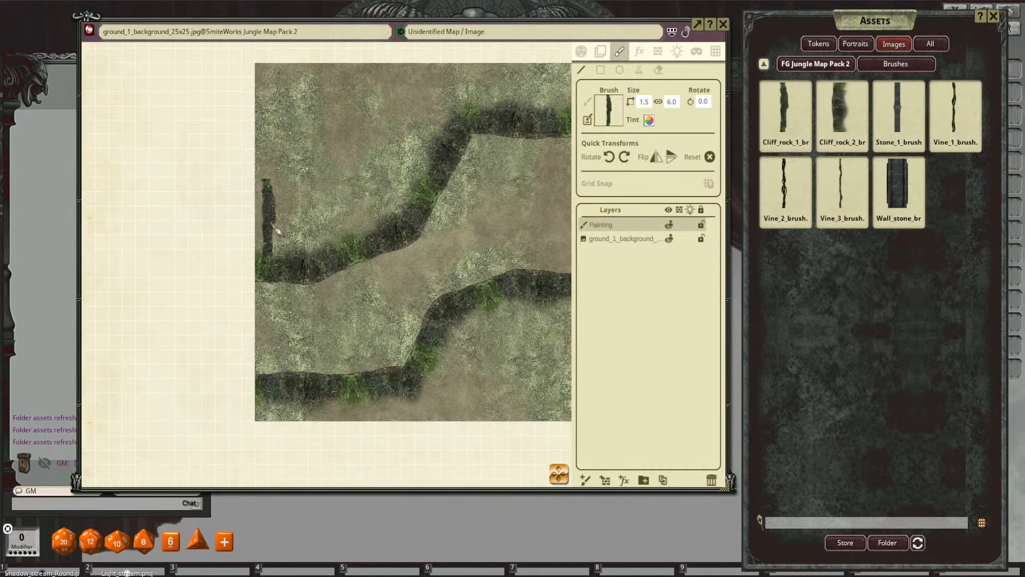
{"action": "scroll", "coordinate": [275, 264], "scroll_direction": "up", "scroll_amount": 3}
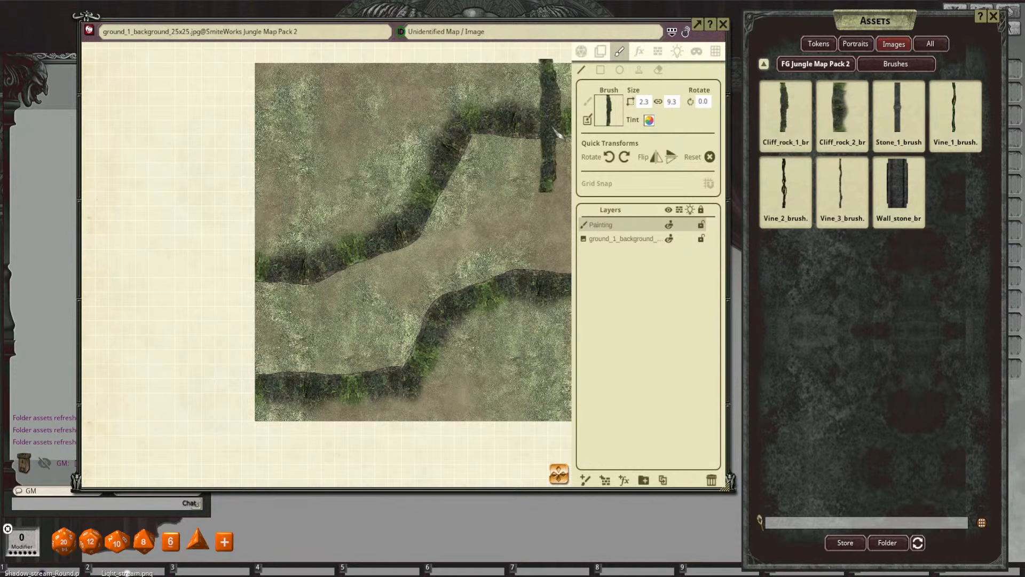
{"action": "left_click_drag", "start_coordinate": [426, 260], "coordinate": [398, 232]}
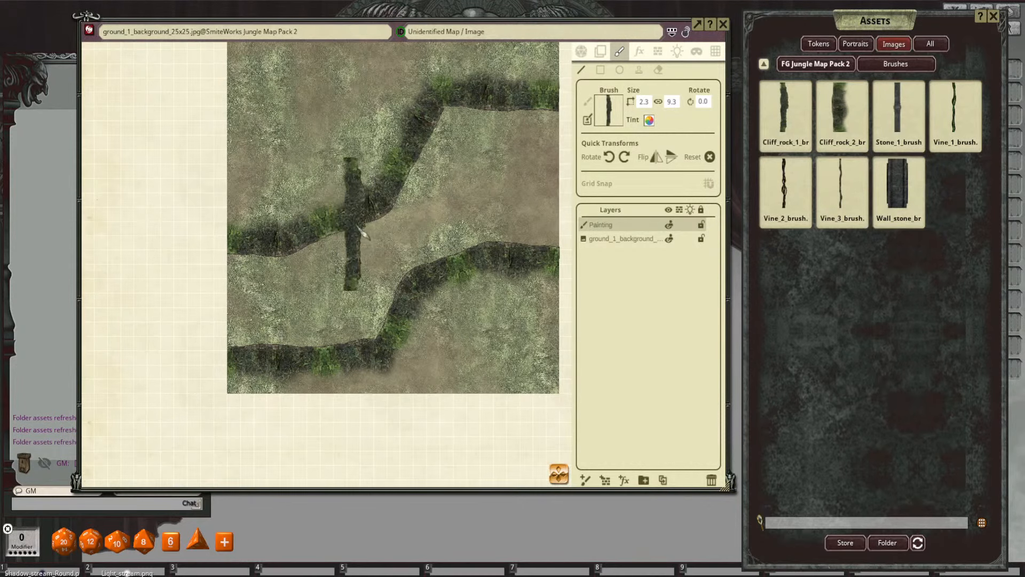
Step: Select the ground background layer and try a Cliff_rock_1 path on a new painting layer, following the upper cliff from the left edge
{"action": "left_click", "coordinate": [619, 241]}
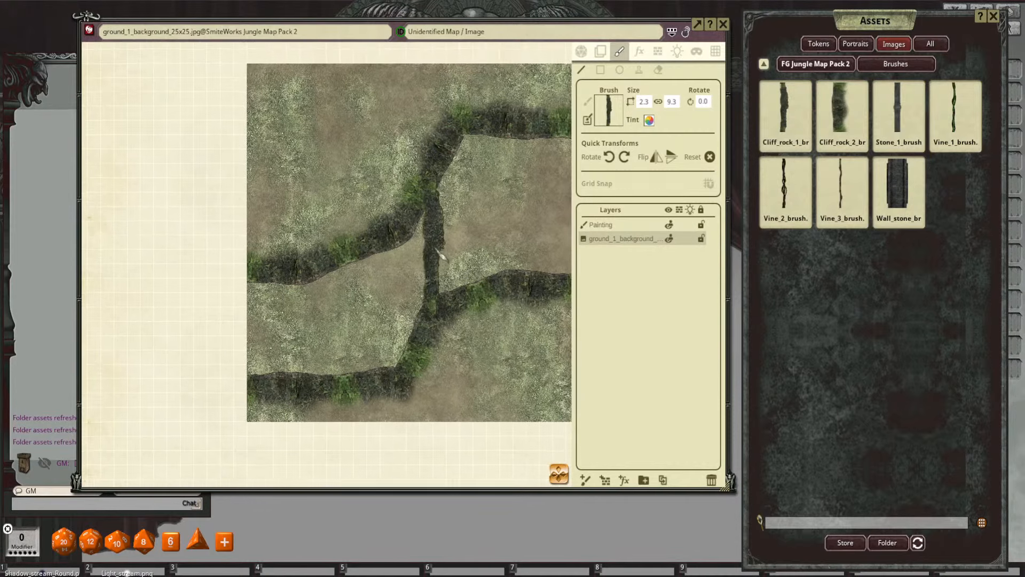
{"action": "scroll", "coordinate": [512, 169], "scroll_direction": "up", "scroll_amount": 4}
{"action": "scroll", "coordinate": [513, 169], "scroll_direction": "down", "scroll_amount": 4}
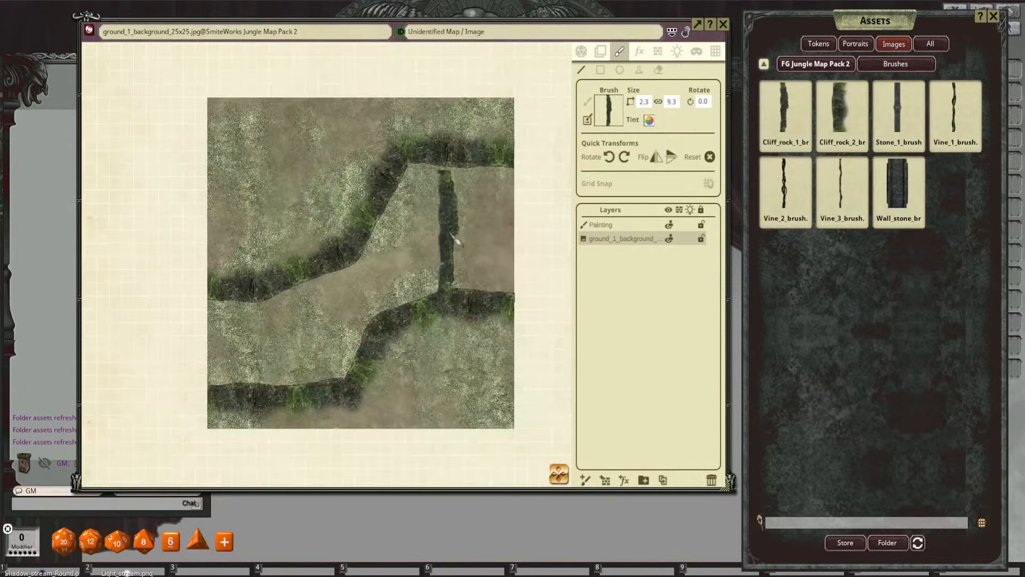
{"action": "left_click_drag", "start_coordinate": [413, 230], "coordinate": [422, 206]}
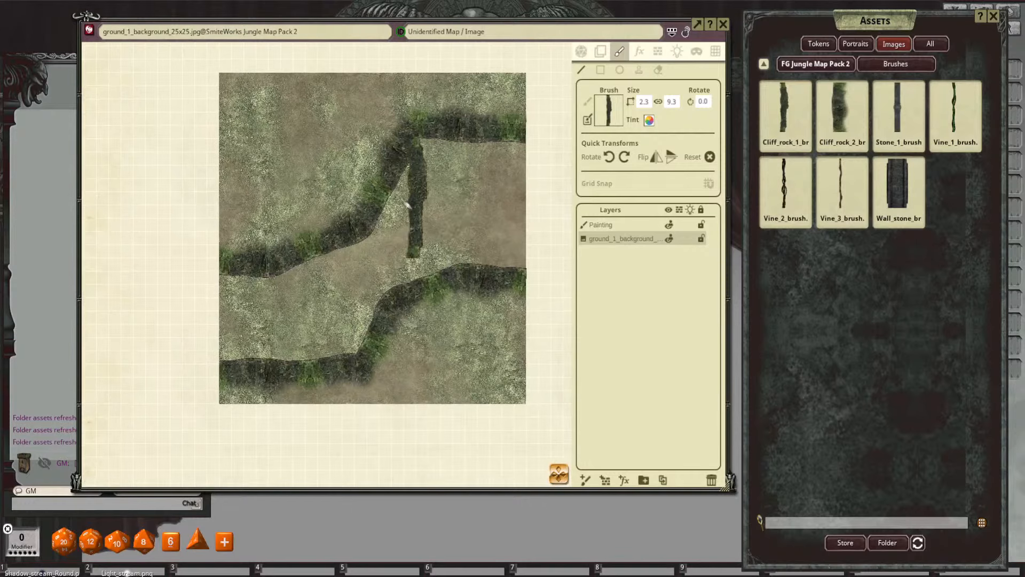
{"action": "scroll", "coordinate": [327, 187], "scroll_direction": "up", "scroll_amount": 3}
{"action": "left_click_drag", "start_coordinate": [292, 235], "coordinate": [366, 209]}
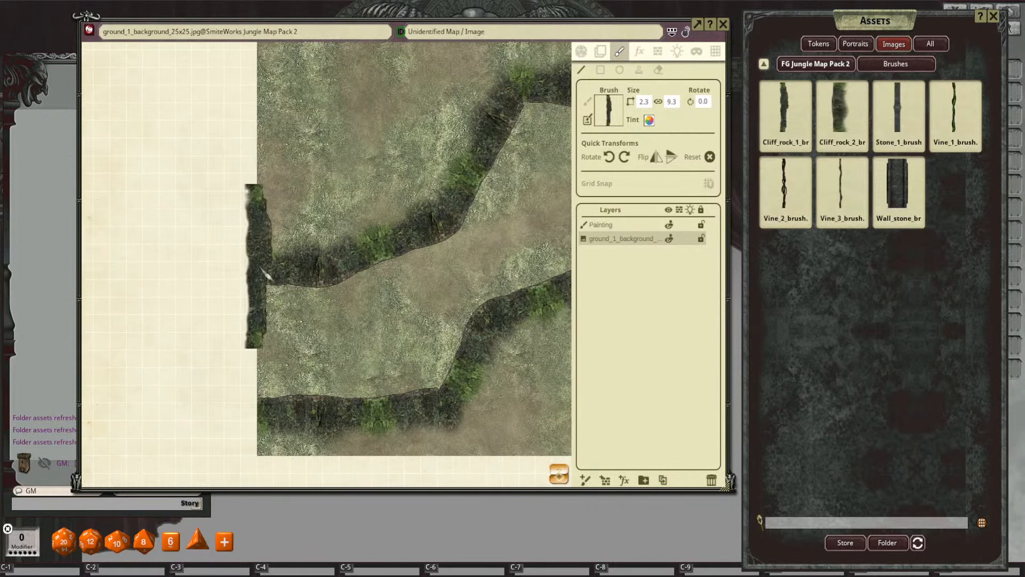
{"action": "left_click", "coordinate": [259, 262], "text": "ctrl"}
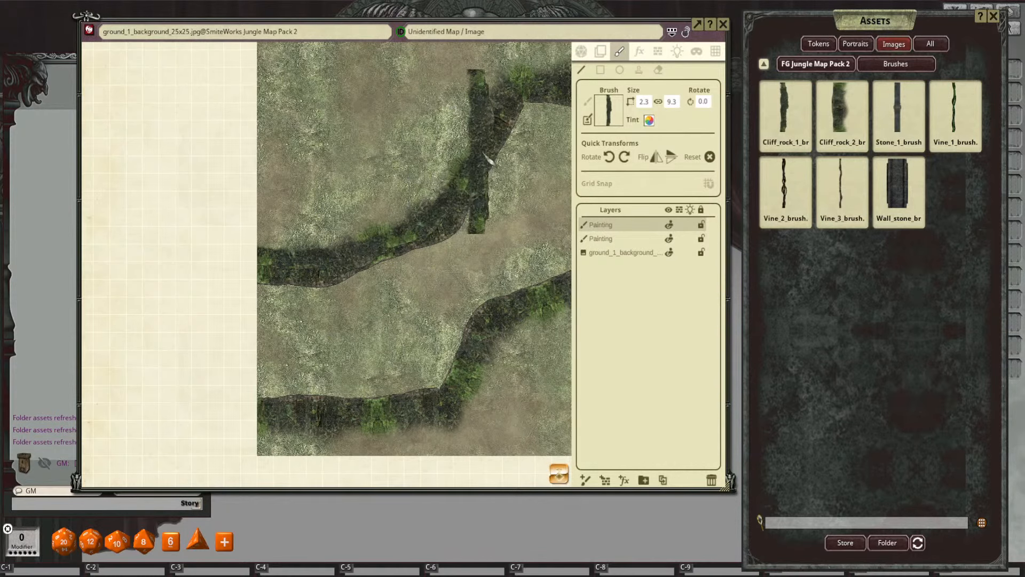
Step: Inspect up close how the overlaid Cliff_rock_1 path blends with the upper cliff
{"action": "scroll", "coordinate": [466, 201], "scroll_direction": "up", "scroll_amount": 5}
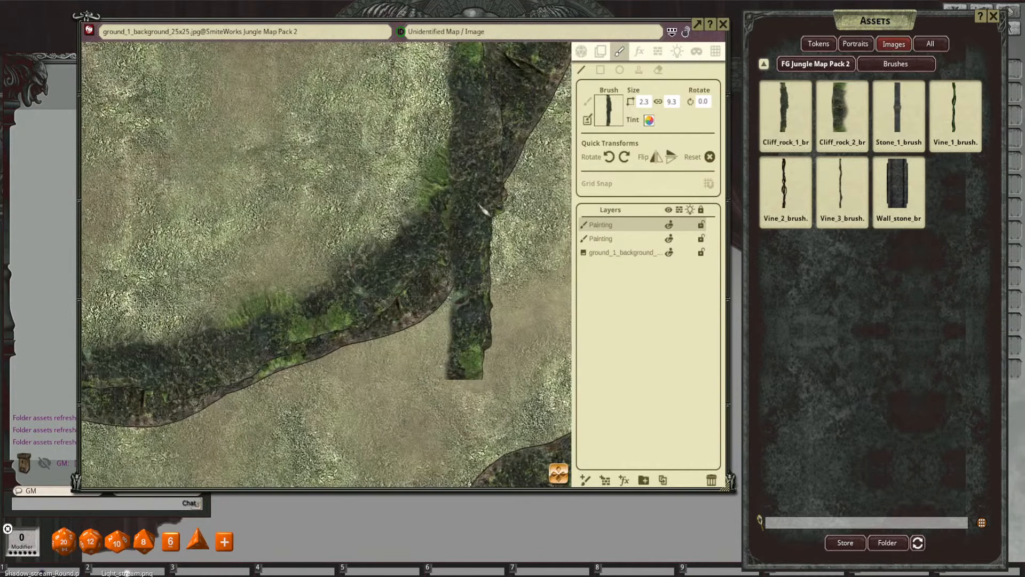
{"action": "scroll", "coordinate": [481, 209], "scroll_direction": "down", "scroll_amount": 4}
{"action": "mouse_move", "coordinate": [338, 267]}
{"action": "left_mouse_down"}
{"action": "mouse_move", "coordinate": [491, 230]}
{"action": "mouse_move", "coordinate": [466, 224]}
{"action": "mouse_move", "coordinate": [434, 245]}
{"action": "left_mouse_up"}
{"action": "scroll", "coordinate": [511, 227], "scroll_direction": "up", "scroll_amount": 4}
{"action": "scroll", "coordinate": [466, 222], "scroll_direction": "down", "scroll_amount": 4}
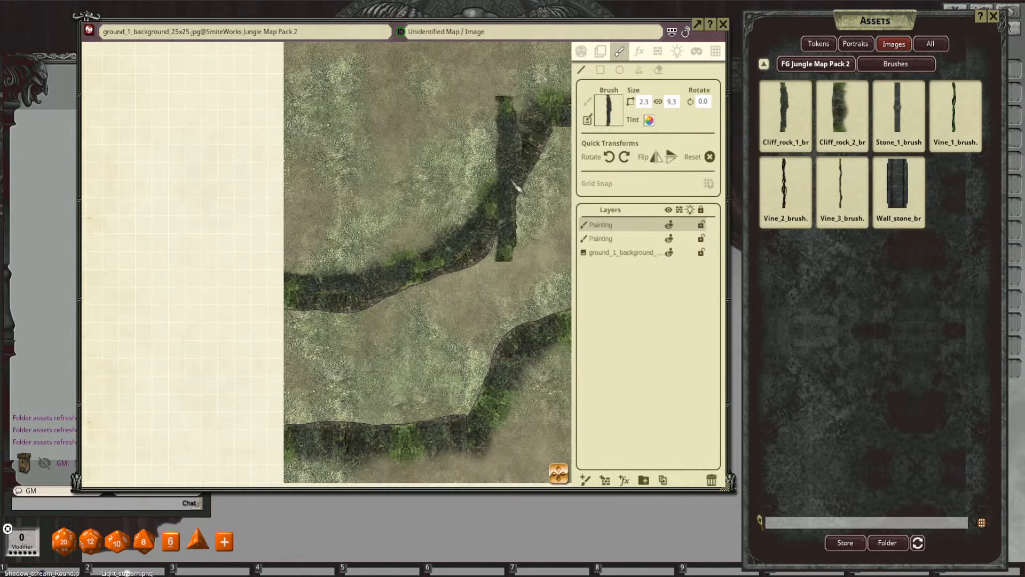
{"action": "left_click_drag", "start_coordinate": [506, 183], "coordinate": [437, 210]}
{"action": "scroll", "coordinate": [442, 214], "scroll_direction": "up", "scroll_amount": 1}
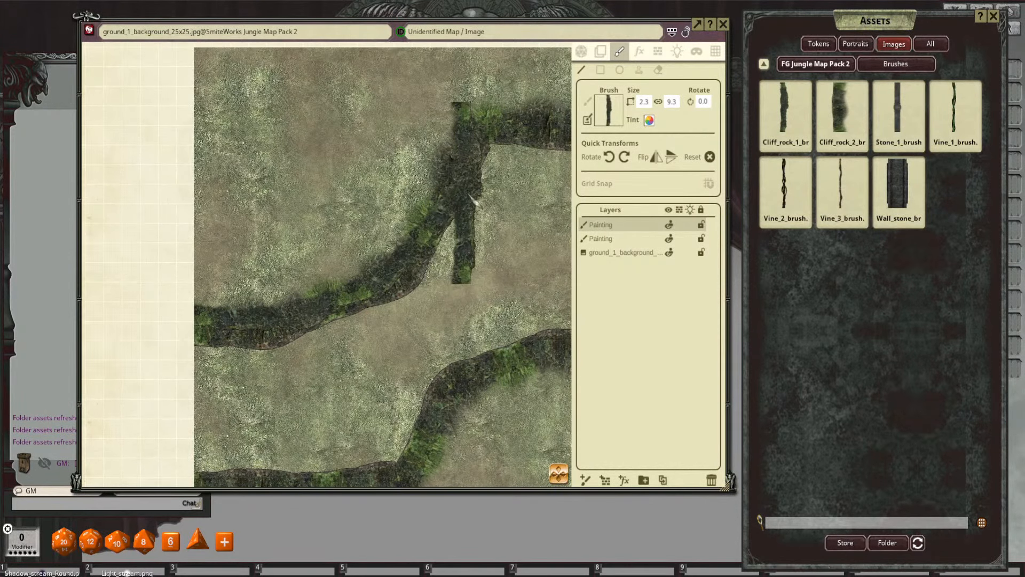
Step: Undo the overlaid Cliff_rock_1 path, and tint the brush light pink with red 255, green 204 and blue 199
{"action": "scroll", "coordinate": [475, 201], "scroll_direction": "down", "scroll_amount": 1}
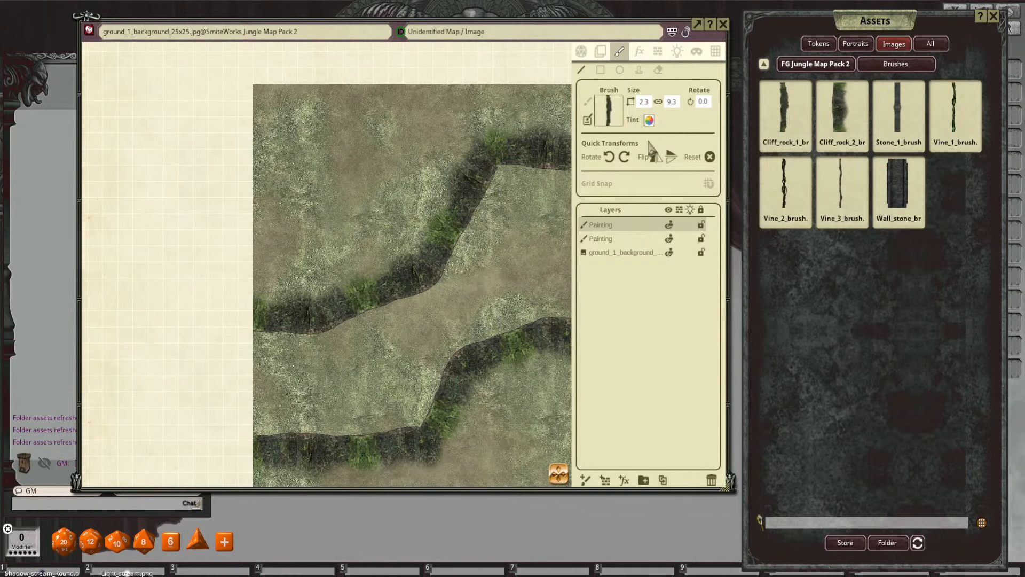
{"action": "left_click_drag", "start_coordinate": [463, 245], "coordinate": [452, 222]}
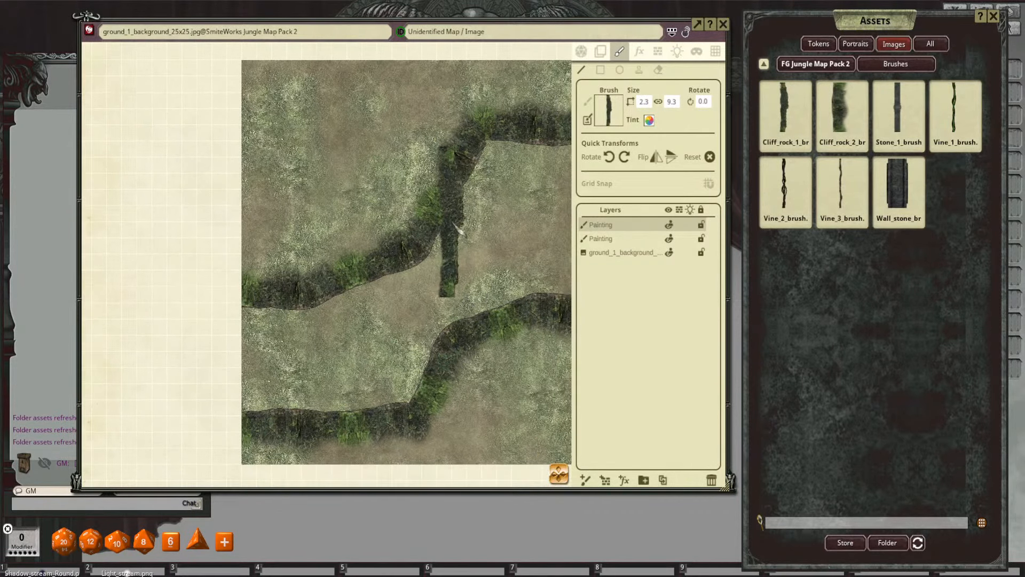
{"action": "left_click", "coordinate": [649, 122]}
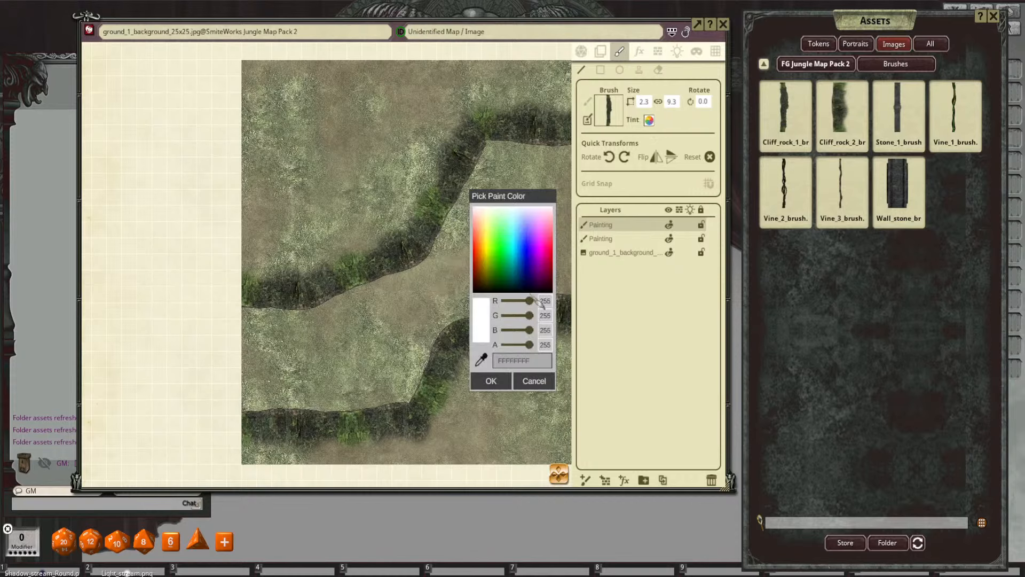
{"action": "left_click_drag", "start_coordinate": [527, 321], "coordinate": [528, 321]}
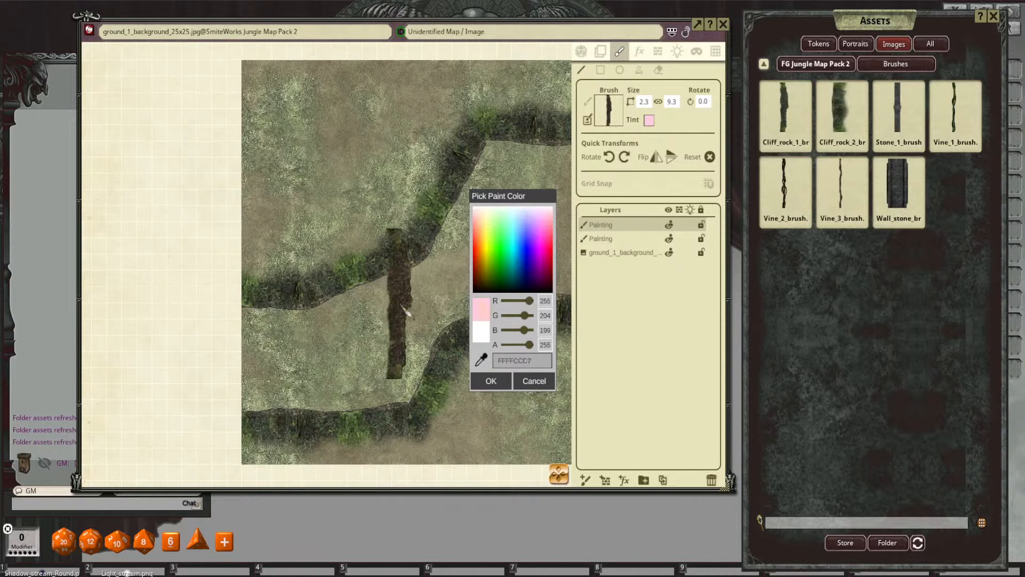
{"action": "left_click", "coordinate": [490, 381]}
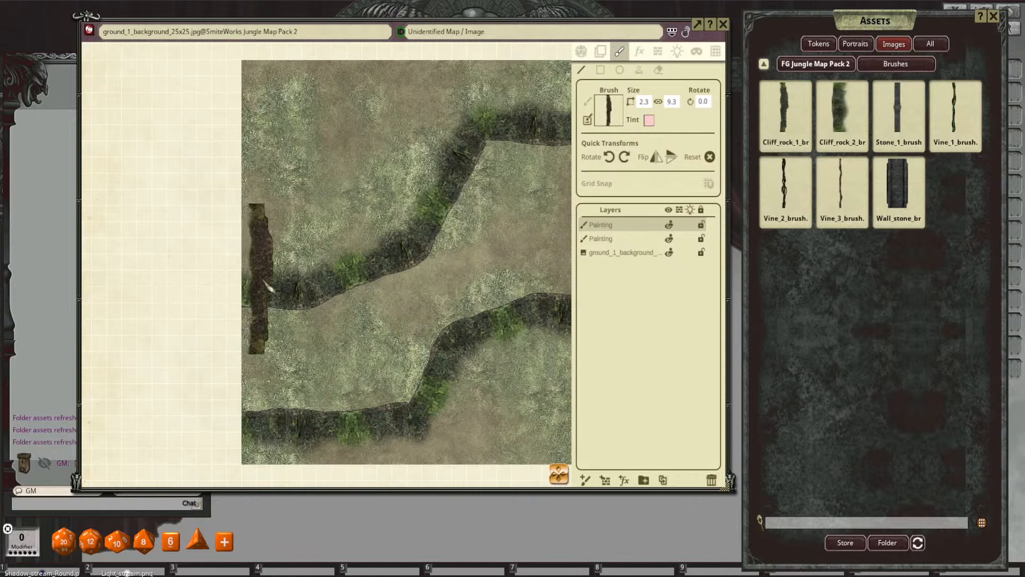
Step: Paint the pink-tinted Cliff_rock_1 path over the upper cliff, following its curve from the map's left edge to its right edge
{"action": "key", "text": "ctrl"}
{"action": "left_click", "coordinate": [241, 287], "text": "ctrl"}
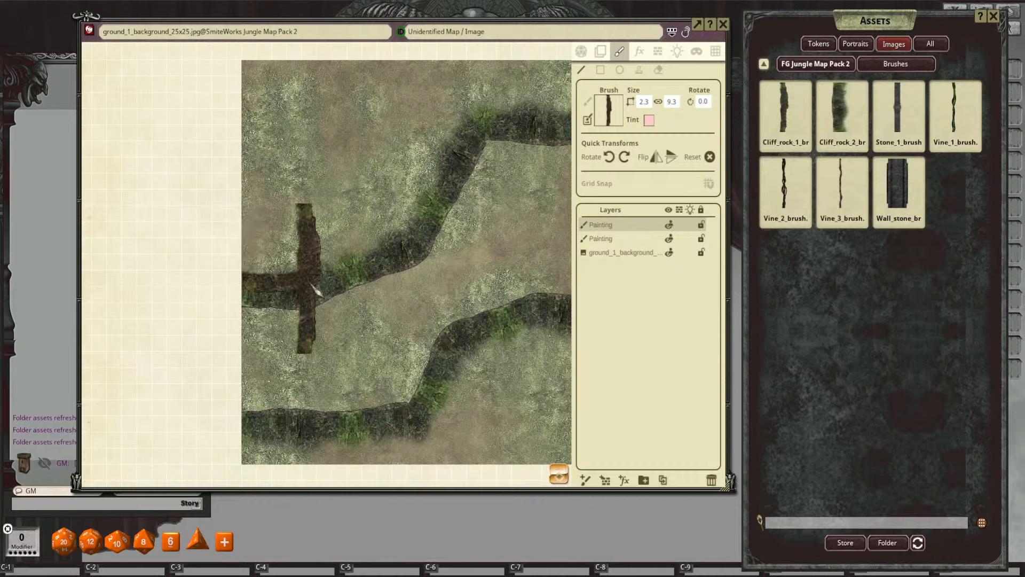
{"action": "left_click", "coordinate": [316, 287], "text": "ctrl"}
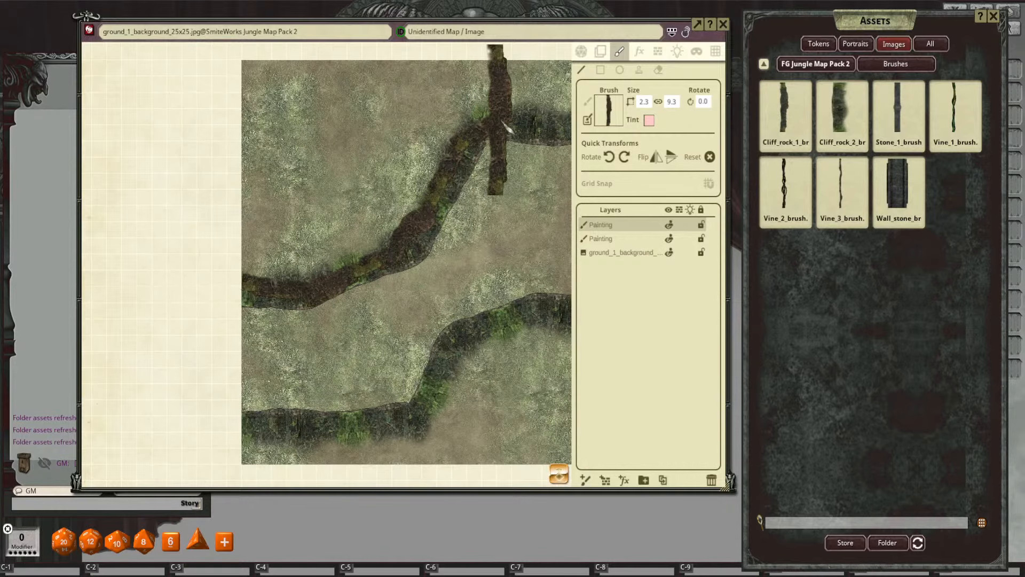
{"action": "left_click_drag", "start_coordinate": [547, 230], "coordinate": [488, 268]}
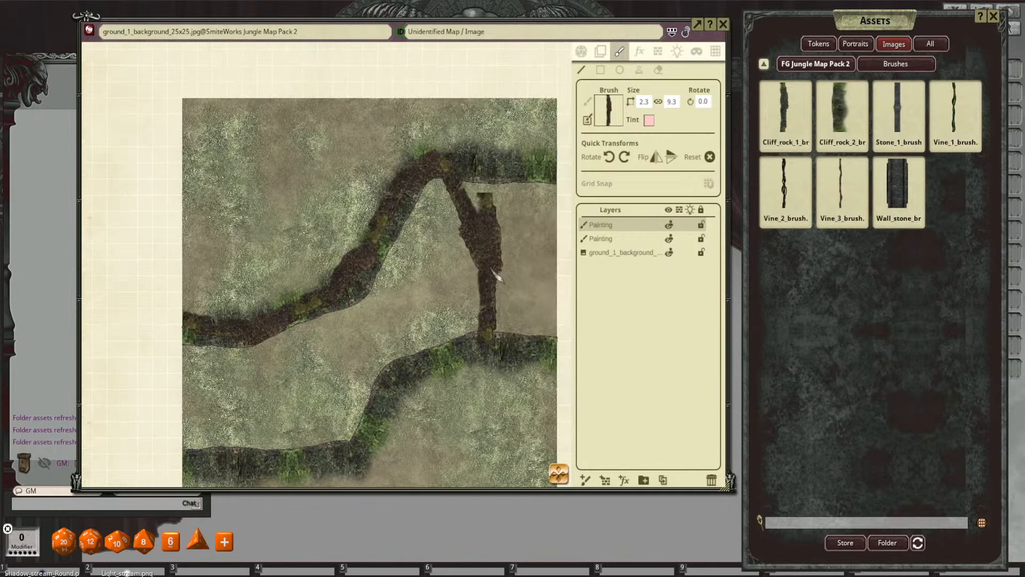
{"action": "left_click", "coordinate": [519, 172]}
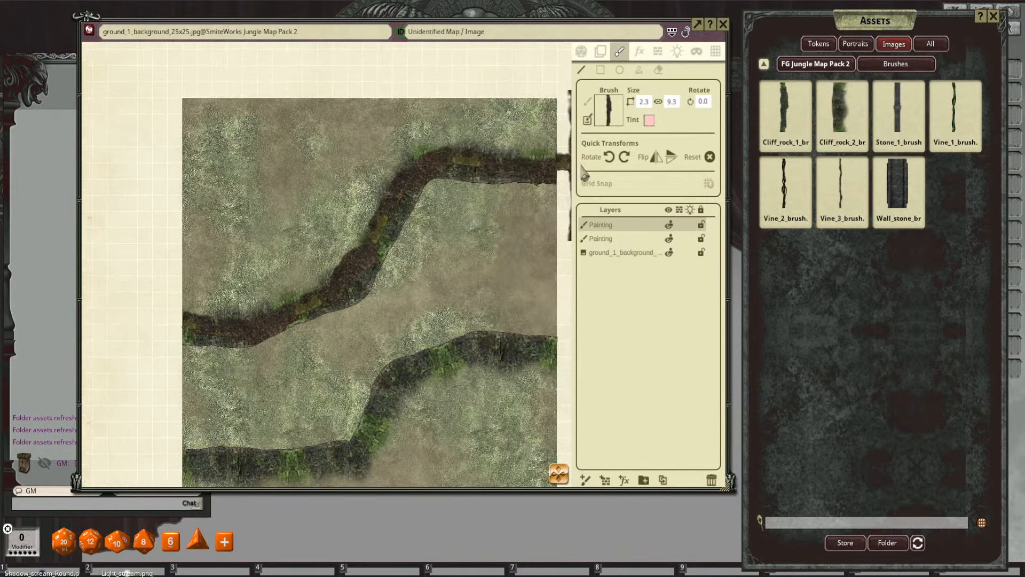
Step: Paint the same tinted Cliff_rock_1 path over the lower cliff, following it from the map's right edge back to its left edge
{"action": "left_click_drag", "start_coordinate": [461, 271], "coordinate": [463, 189]}
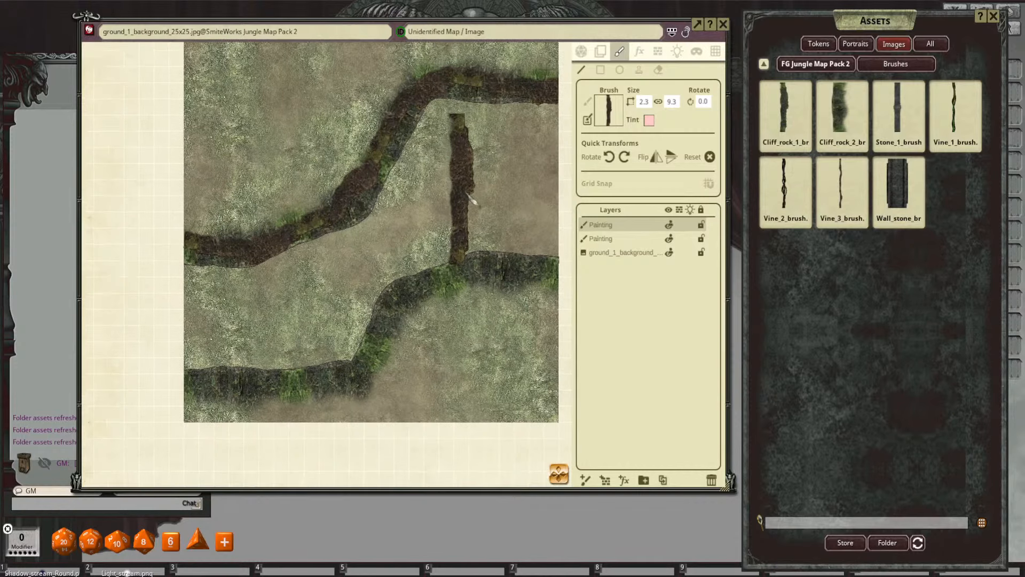
{"action": "left_click_drag", "start_coordinate": [494, 236], "coordinate": [483, 214]}
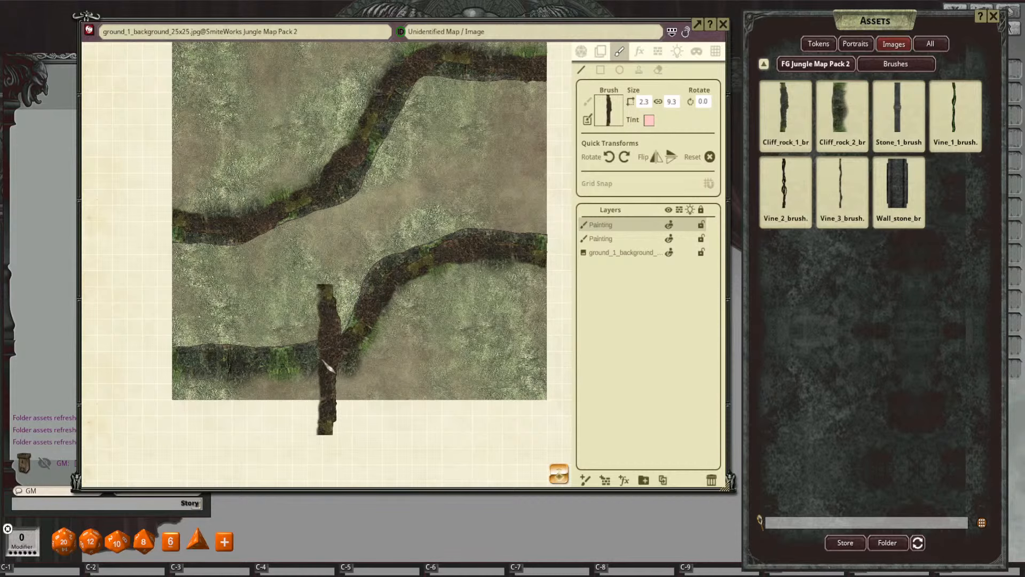
{"action": "left_click", "coordinate": [314, 361]}
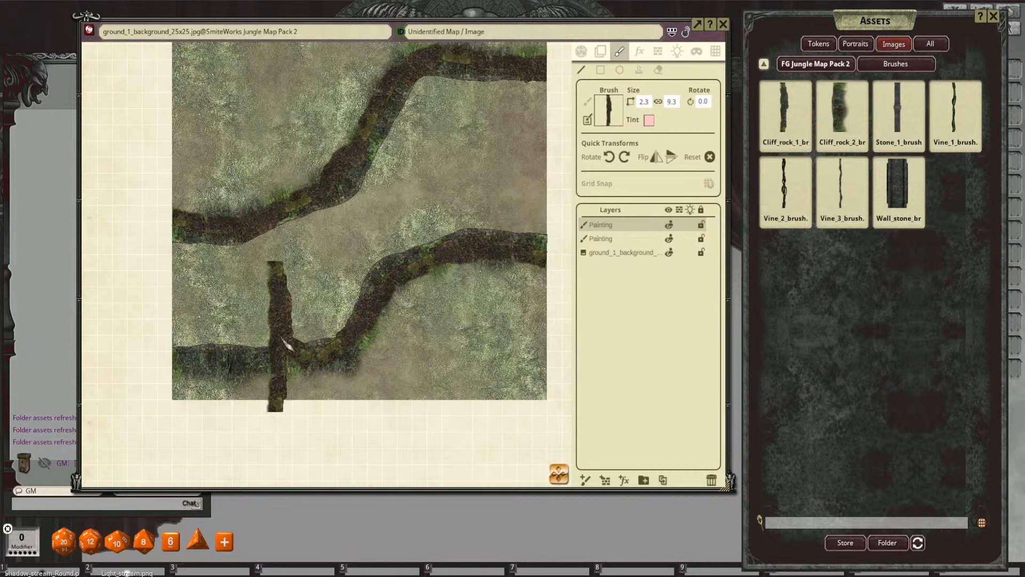
{"action": "left_click_drag", "start_coordinate": [281, 338], "coordinate": [386, 318]}
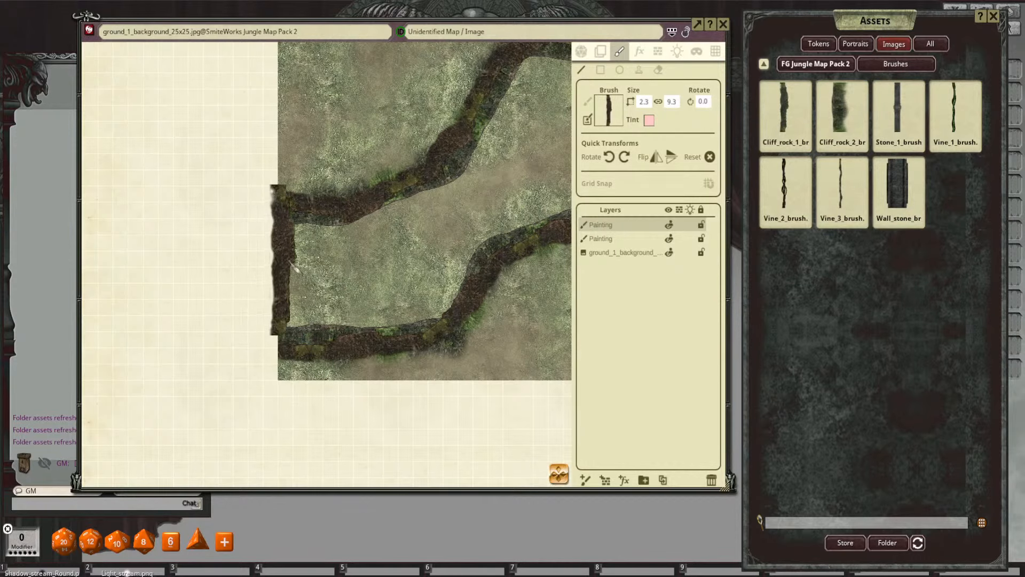
Step: Examine up close and from afar how the tinted rock overlay blends with both cliffs
{"action": "scroll", "coordinate": [280, 267], "scroll_direction": "up", "scroll_amount": 5}
{"action": "scroll", "coordinate": [537, 315], "scroll_direction": "down", "scroll_amount": 5}
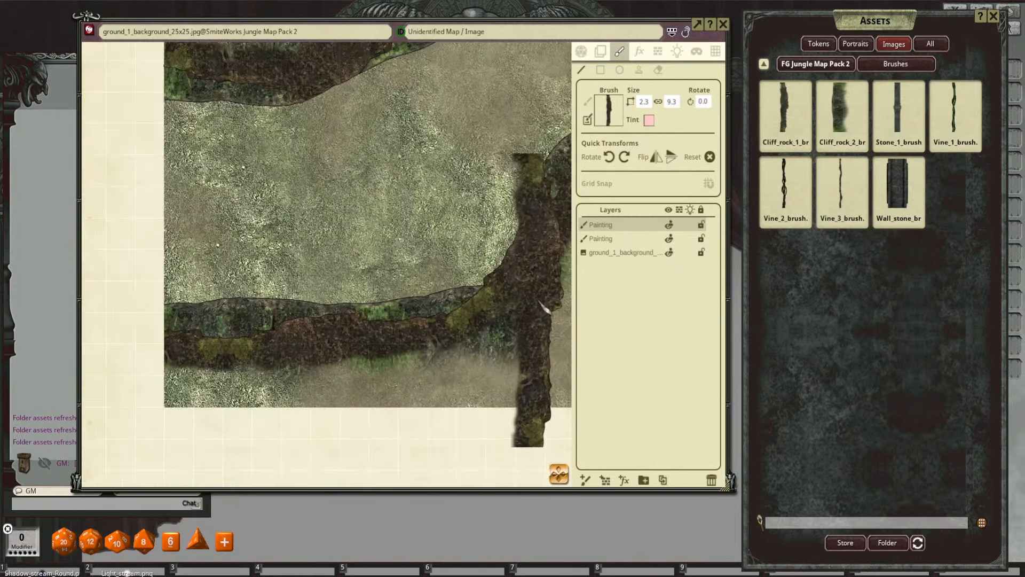
{"action": "scroll", "coordinate": [510, 140], "scroll_direction": "up", "scroll_amount": 2}
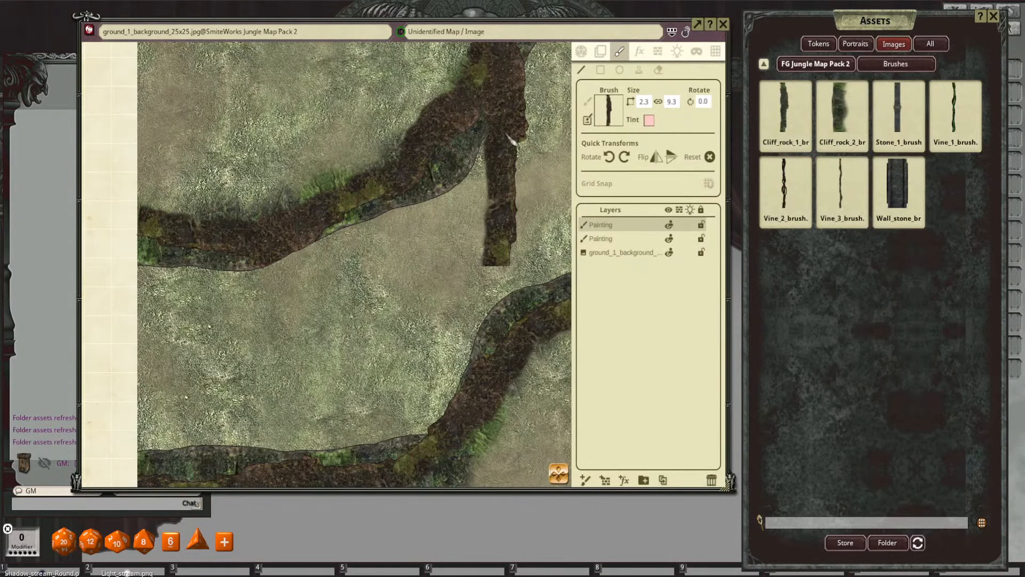
{"action": "scroll", "coordinate": [511, 139], "scroll_direction": "down", "scroll_amount": 3}
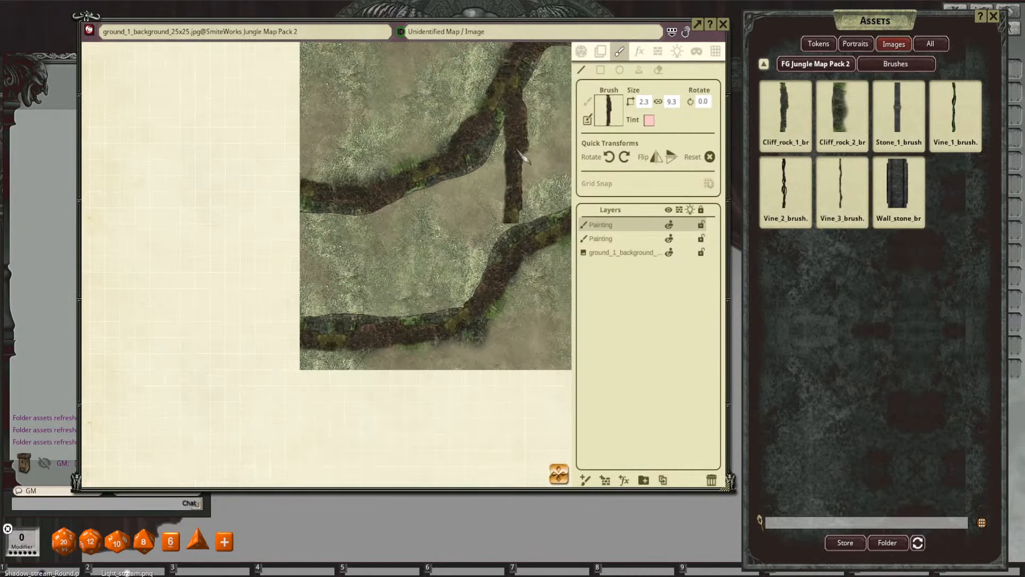
{"action": "scroll", "coordinate": [481, 206], "scroll_direction": "down", "scroll_amount": 2}
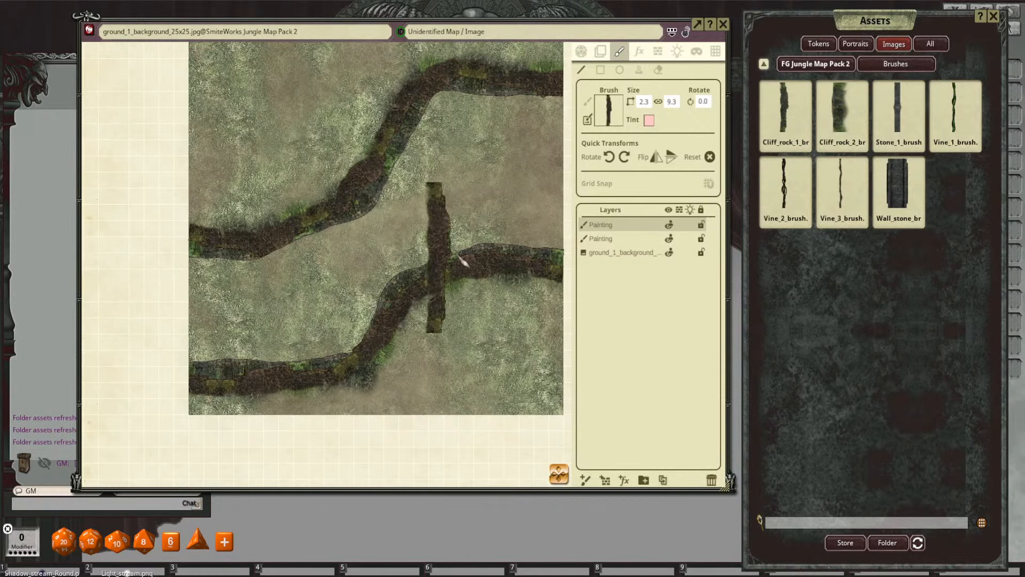
{"action": "scroll", "coordinate": [522, 217], "scroll_direction": "down", "scroll_amount": 2}
{"action": "scroll", "coordinate": [522, 216], "scroll_direction": "up", "scroll_amount": 2}
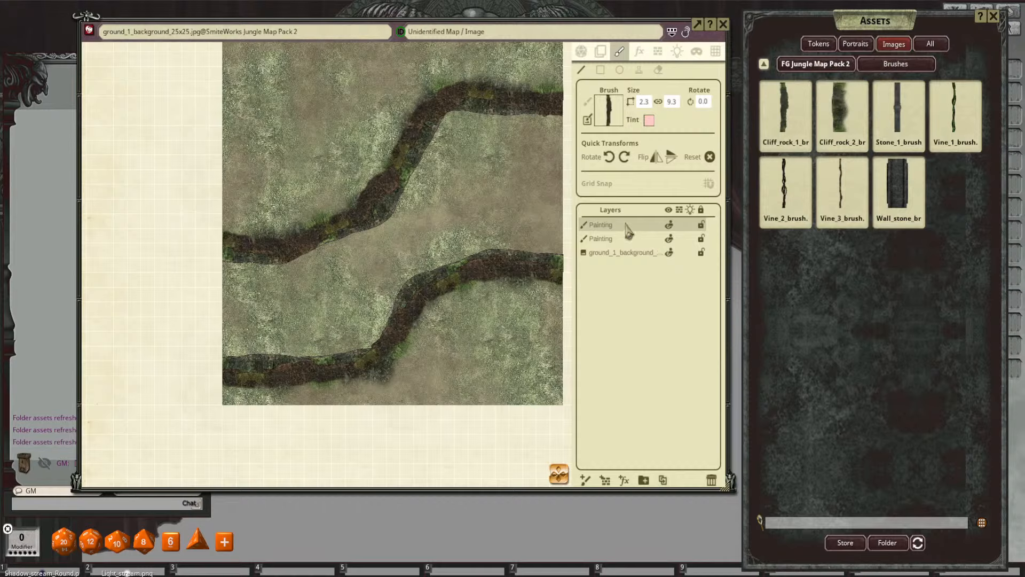
Step: Add a new painting layer and place it below both cliff layers, directly above the ground background
{"action": "left_click", "coordinate": [620, 239]}
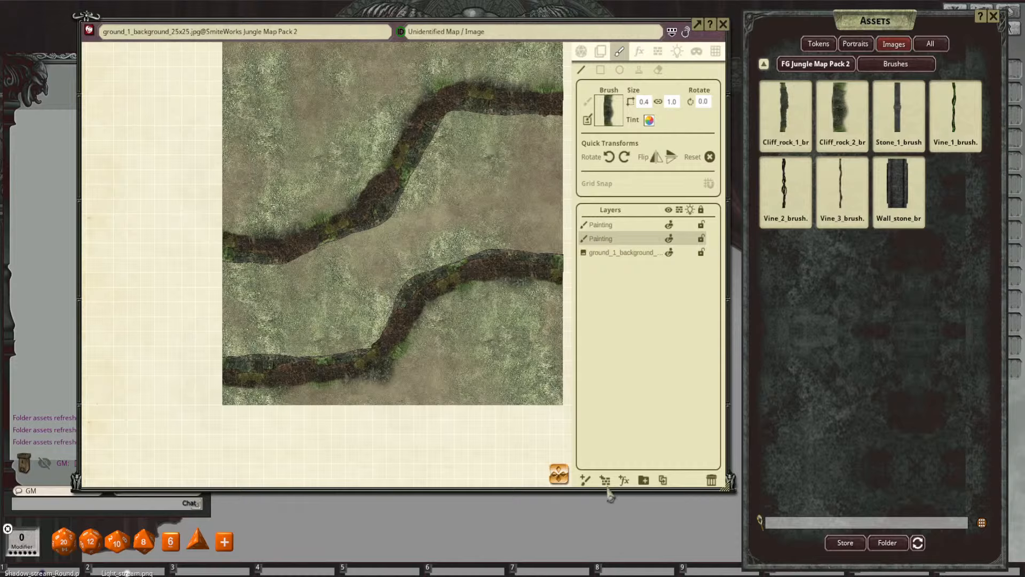
{"action": "left_click", "coordinate": [586, 480]}
{"action": "left_click_drag", "start_coordinate": [621, 229], "coordinate": [624, 252]}
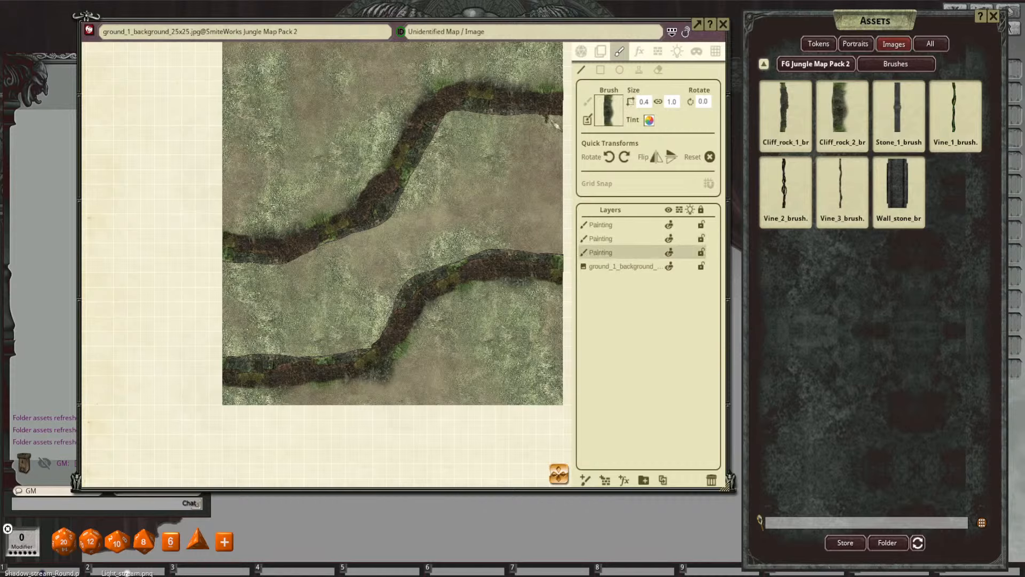
Step: Give the brush a translucent white tint and enlarge it to 2.8 by 7.5
{"action": "scroll", "coordinate": [446, 229], "scroll_direction": "up", "scroll_amount": 5}
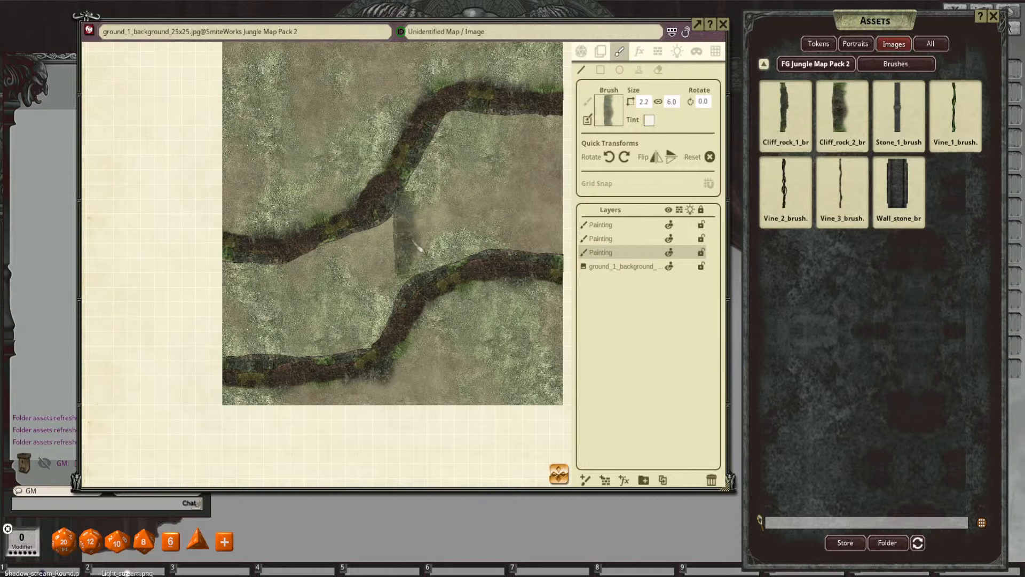
{"action": "scroll", "coordinate": [430, 274], "scroll_direction": "up", "scroll_amount": 1}
{"action": "left_click_drag", "start_coordinate": [432, 276], "coordinate": [397, 237]}
{"action": "left_click_drag", "start_coordinate": [508, 221], "coordinate": [513, 224]}
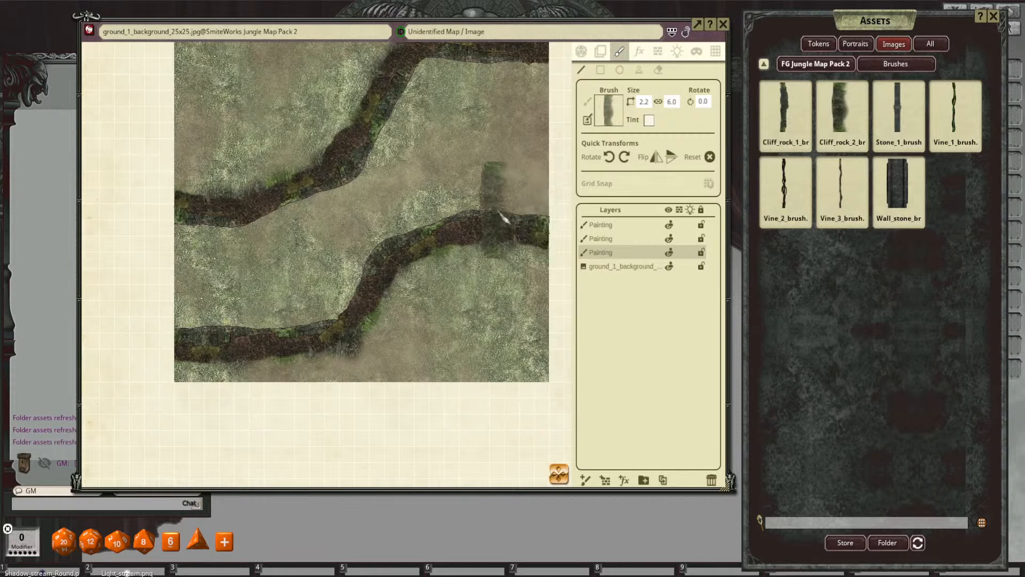
{"action": "scroll", "coordinate": [483, 201], "scroll_direction": "up", "scroll_amount": 3}
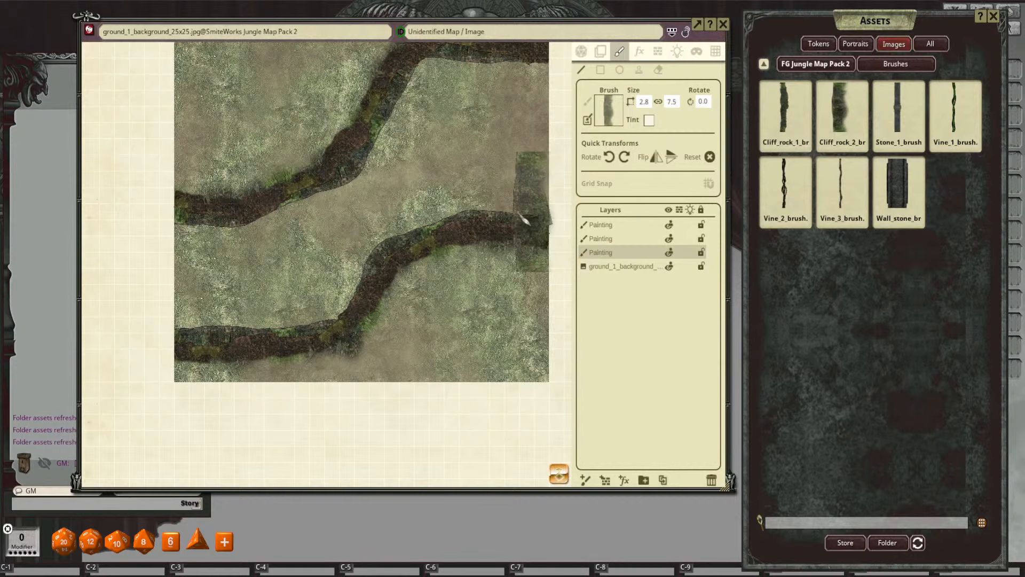
{"action": "mouse_move", "coordinate": [524, 222]}
{"action": "left_mouse_down"}
{"action": "mouse_move", "coordinate": [456, 213]}
{"action": "mouse_move", "coordinate": [484, 215]}
{"action": "mouse_move", "coordinate": [483, 260]}
{"action": "left_mouse_up"}
{"action": "key", "text": "ctrl+z"}
{"action": "mouse_move", "coordinate": [563, 148]}
{"action": "left_mouse_down"}
{"action": "mouse_move", "coordinate": [470, 135]}
{"action": "mouse_move", "coordinate": [417, 161]}
{"action": "mouse_move", "coordinate": [387, 231]}
{"action": "mouse_move", "coordinate": [354, 269]}
{"action": "mouse_move", "coordinate": [320, 279]}
{"action": "left_mouse_up"}
{"action": "scroll", "coordinate": [446, 251], "scroll_direction": "down", "scroll_amount": 2}
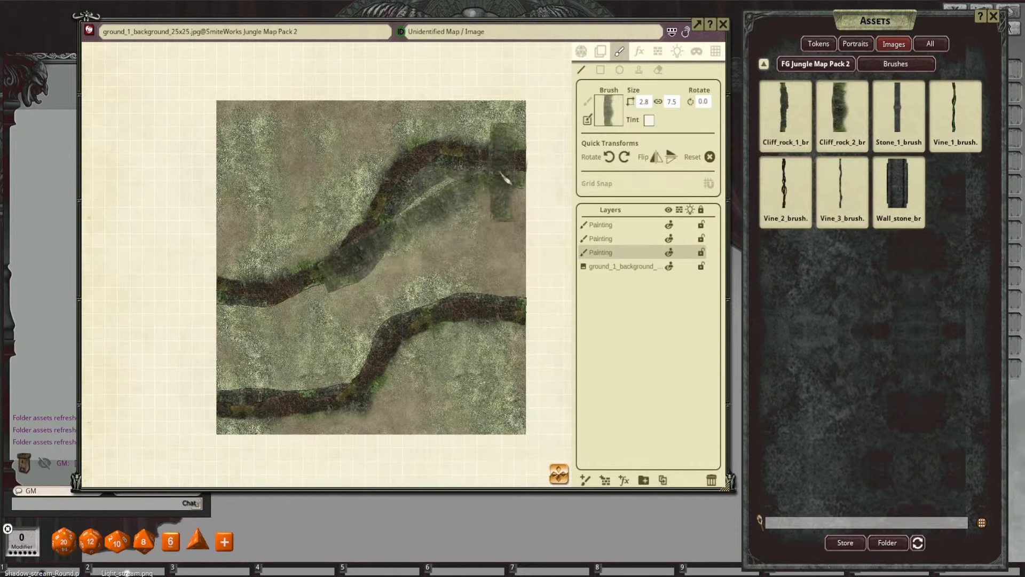
{"action": "key", "text": "ctrl"}
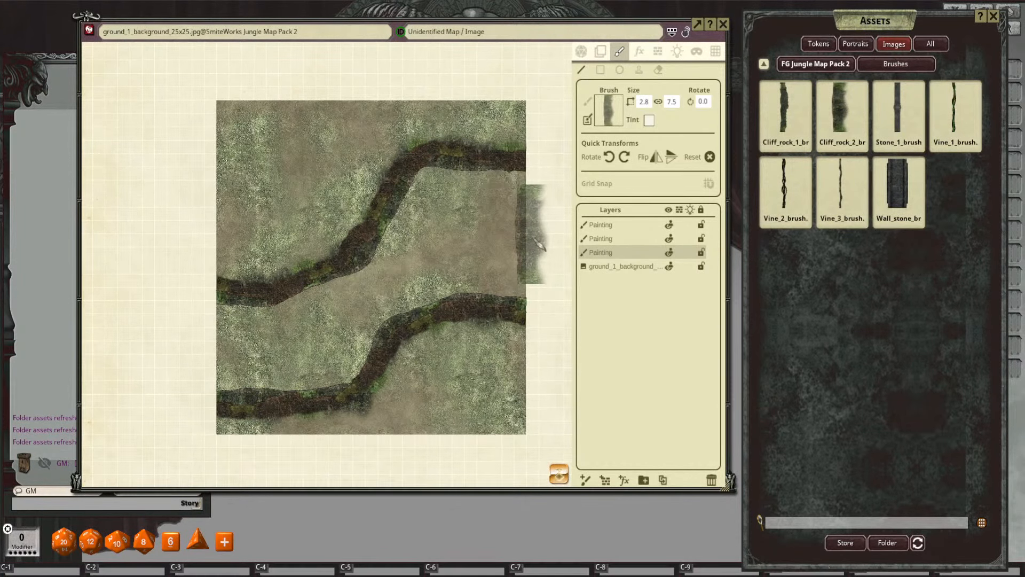
Step: Reduce the translucent brush to 1.6 by 4.2 and paint a path along the upper cliff's lower edge, from the map's right edge to its left
{"action": "left_click_drag", "start_coordinate": [523, 209], "coordinate": [511, 237]}
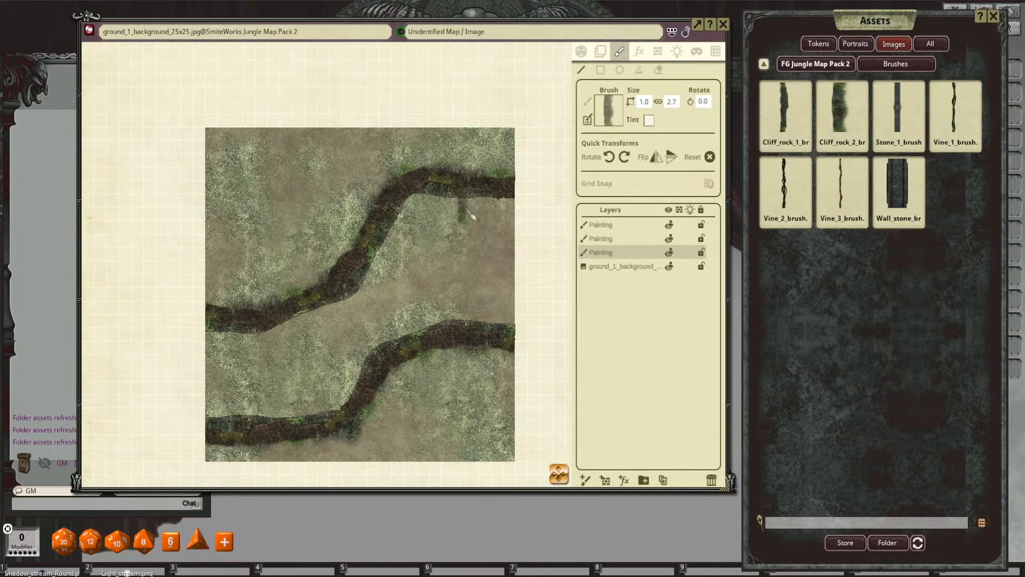
{"action": "scroll", "coordinate": [459, 205], "scroll_direction": "up", "scroll_amount": 3}
{"action": "scroll", "coordinate": [501, 202], "scroll_direction": "up", "scroll_amount": 2}
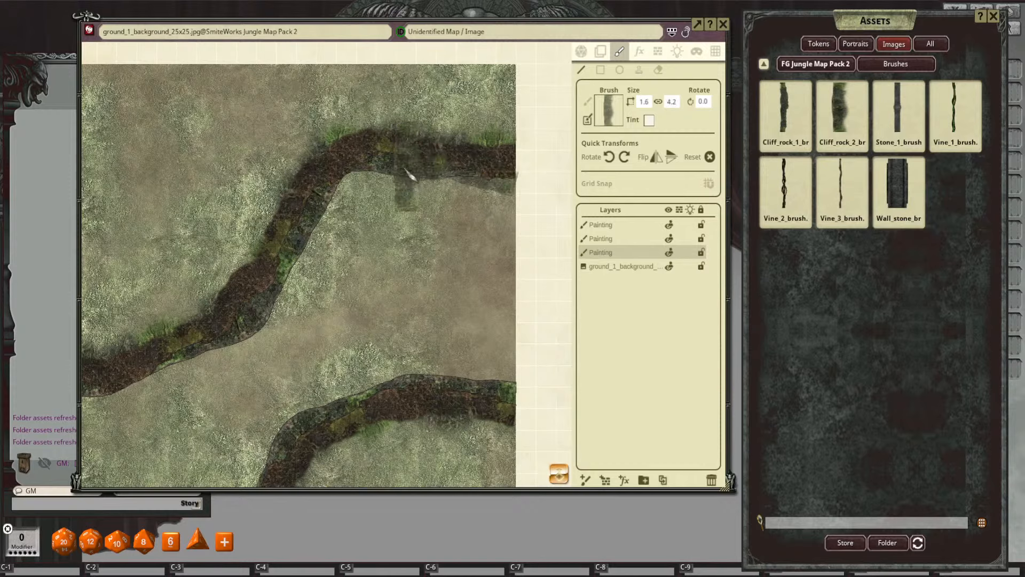
{"action": "key", "text": "Escape"}
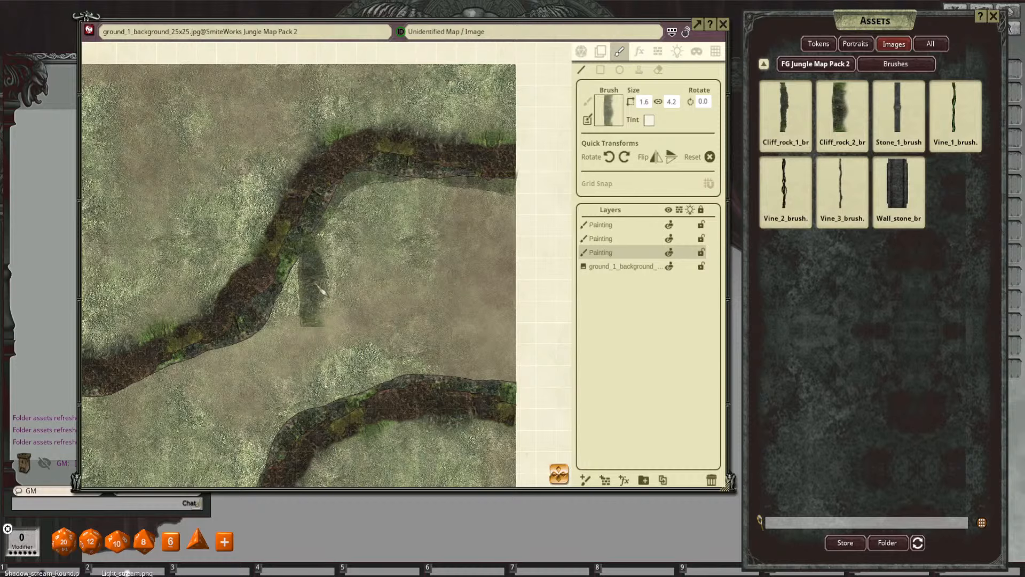
{"action": "left_click_drag", "start_coordinate": [316, 284], "coordinate": [399, 248]}
{"action": "key", "text": "ctrl"}
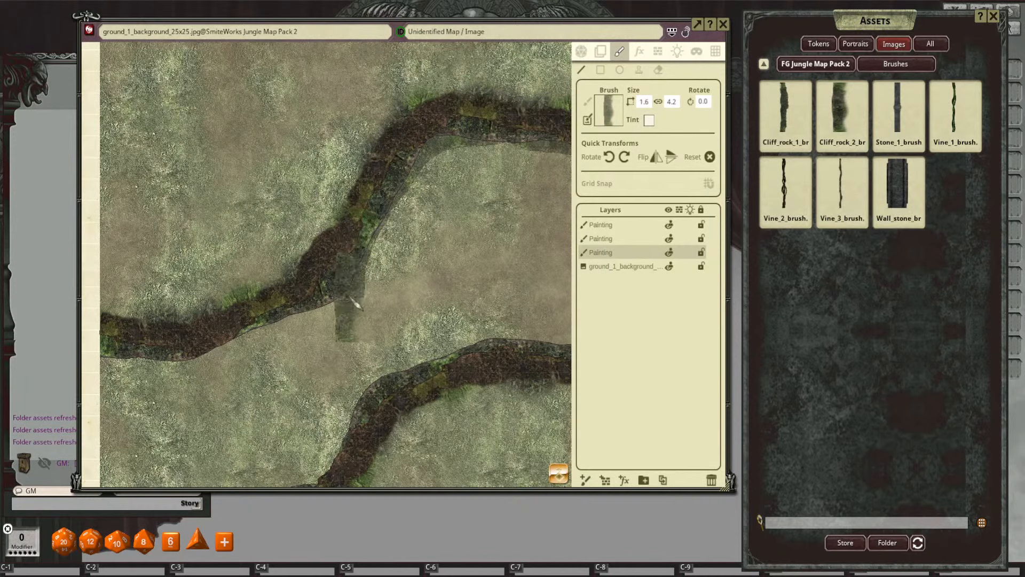
{"action": "mouse_move", "coordinate": [357, 305]}
{"action": "left_mouse_down"}
{"action": "mouse_move", "coordinate": [274, 306]}
{"action": "mouse_move", "coordinate": [254, 338]}
{"action": "left_mouse_up"}
{"action": "key", "text": "ctrl+z"}
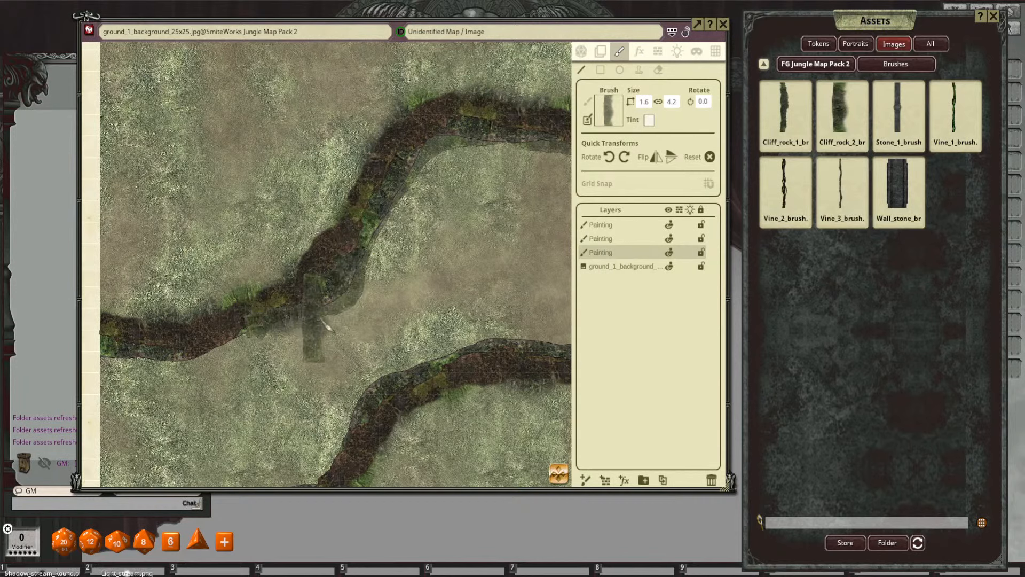
{"action": "mouse_move", "coordinate": [253, 357]}
{"action": "left_mouse_down"}
{"action": "mouse_move", "coordinate": [410, 310]}
{"action": "mouse_move", "coordinate": [265, 318]}
{"action": "left_mouse_up"}
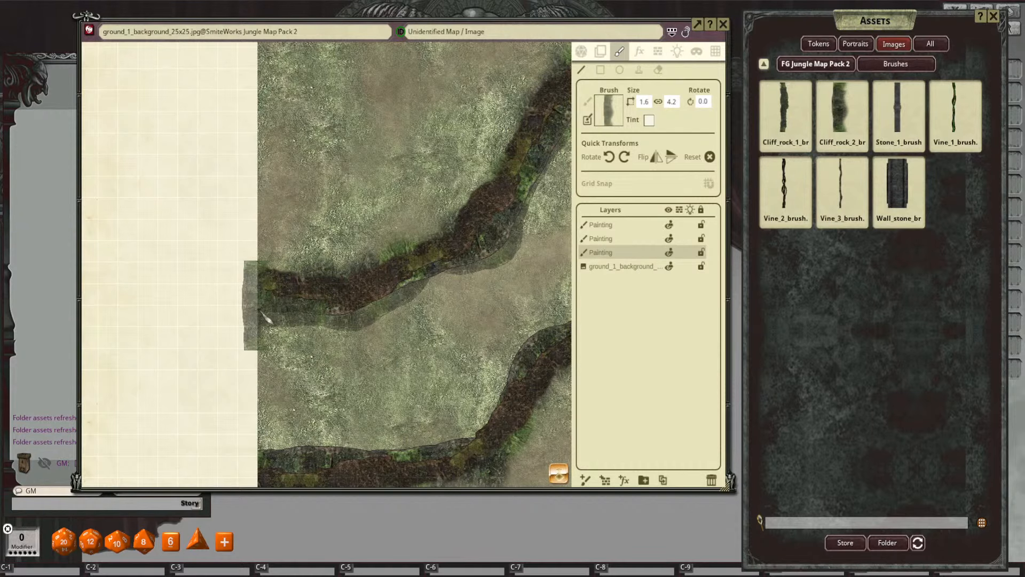
Step: Paint a translucent 1.6 by 4.2 path along the lower cliff's upper edge, from the map's left edge to its right edge
{"action": "scroll", "coordinate": [374, 315], "scroll_direction": "down", "scroll_amount": 5}
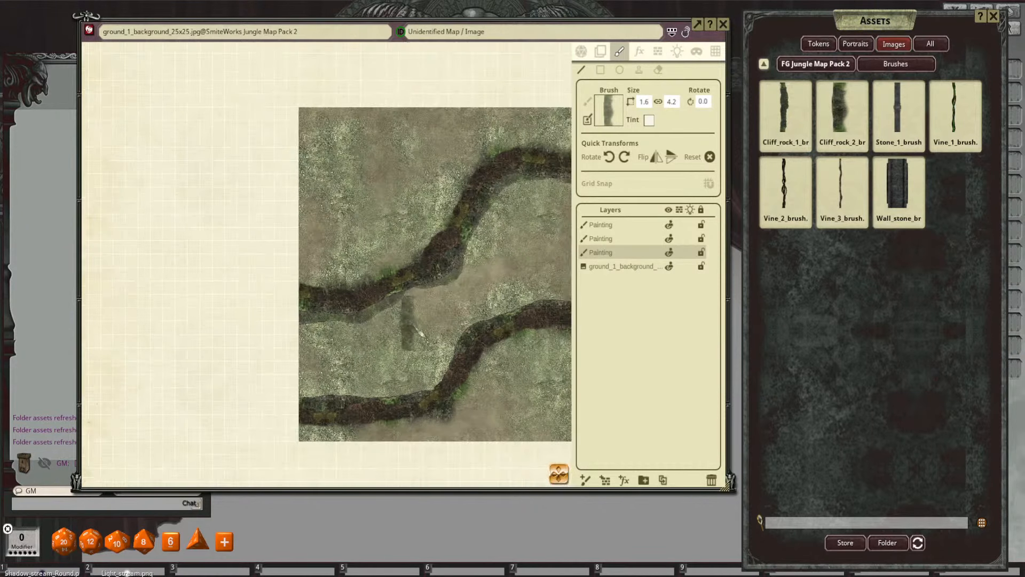
{"action": "left_click_drag", "start_coordinate": [352, 260], "coordinate": [390, 277]}
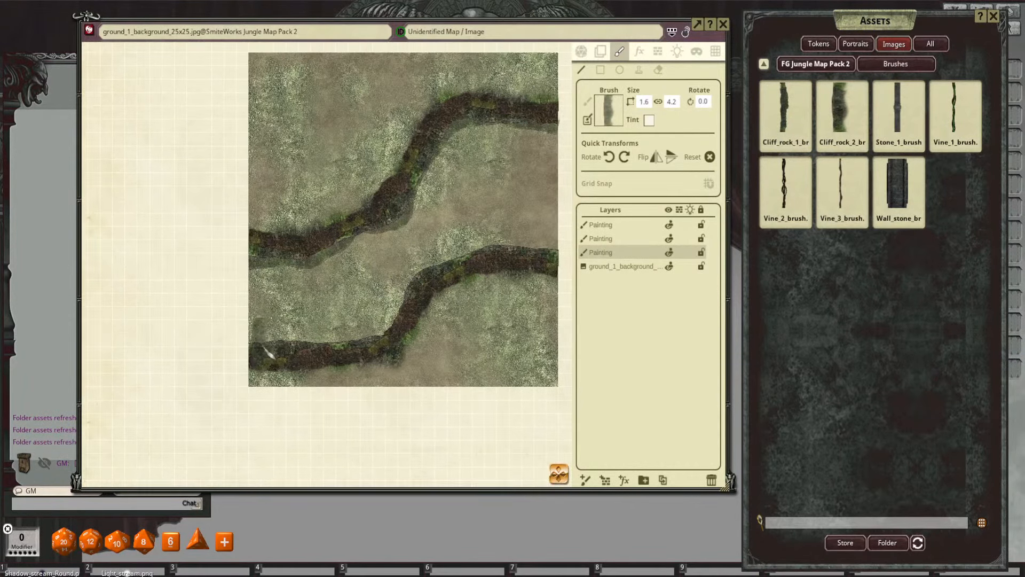
{"action": "scroll", "coordinate": [265, 345], "scroll_direction": "up", "scroll_amount": 1}
{"action": "key", "text": "ctrl"}
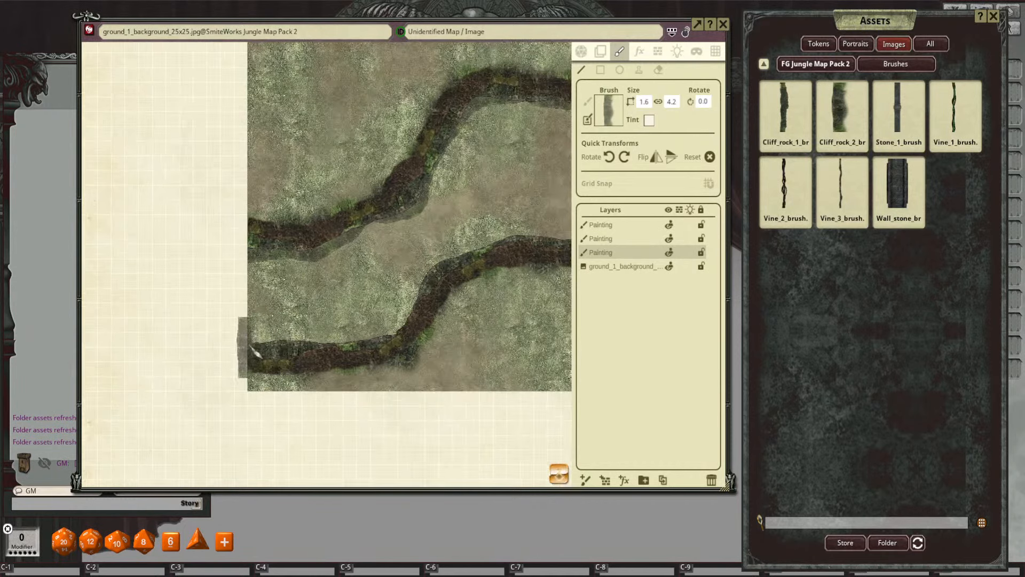
{"action": "mouse_move", "coordinate": [251, 342]}
{"action": "left_mouse_down"}
{"action": "mouse_move", "coordinate": [377, 354]}
{"action": "mouse_move", "coordinate": [414, 341]}
{"action": "left_mouse_up"}
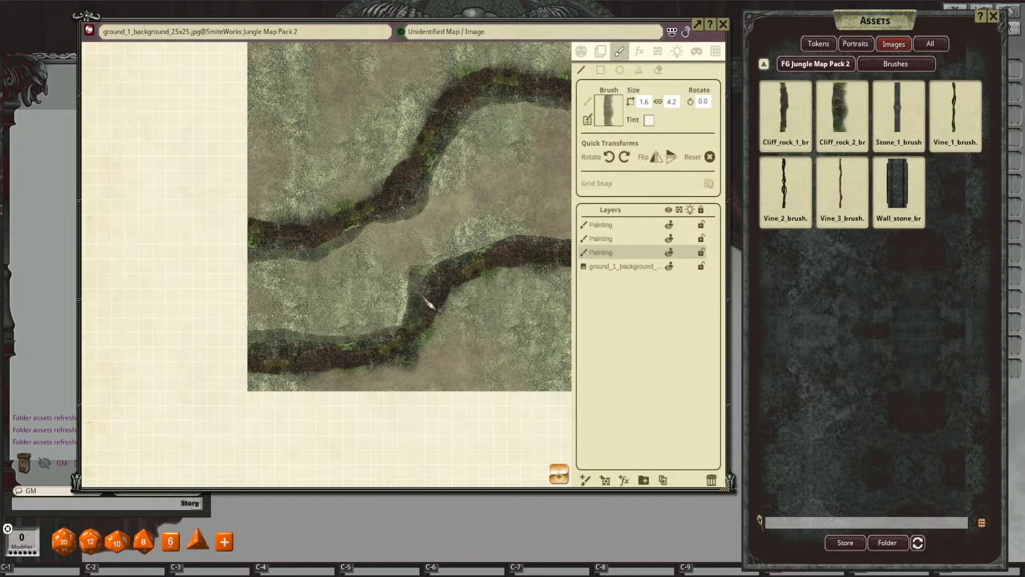
{"action": "mouse_move", "coordinate": [429, 303]}
{"action": "left_mouse_down"}
{"action": "mouse_move", "coordinate": [442, 271]}
{"action": "mouse_move", "coordinate": [472, 261]}
{"action": "mouse_move", "coordinate": [404, 269]}
{"action": "left_mouse_up"}
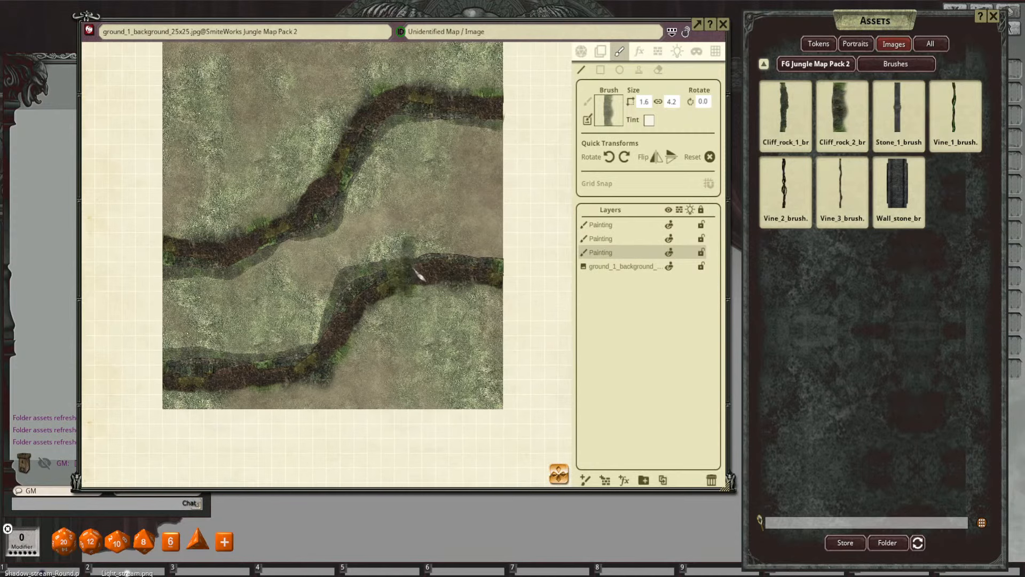
{"action": "key", "text": "ctrl"}
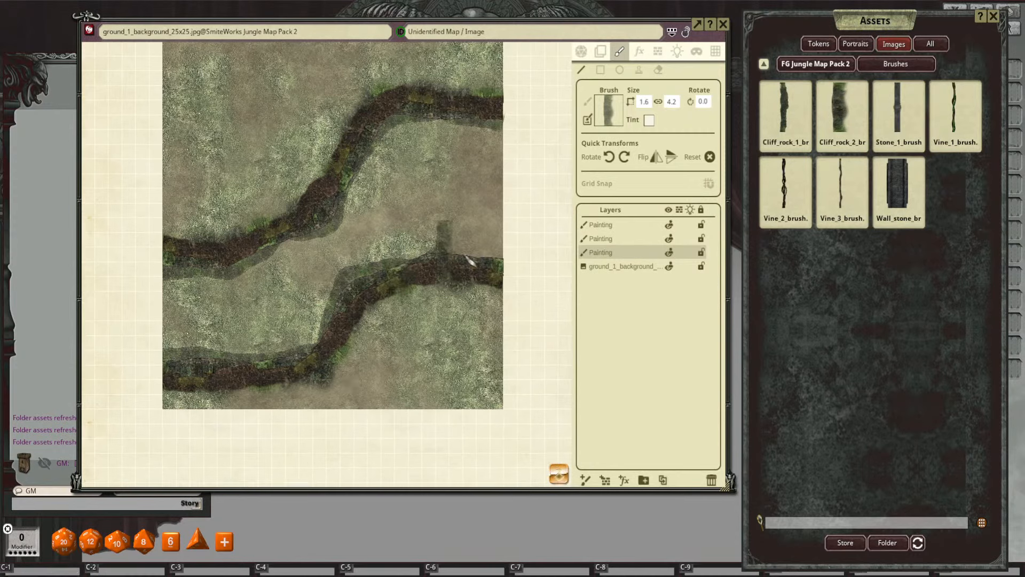
{"action": "left_click_drag", "start_coordinate": [464, 255], "coordinate": [474, 255]}
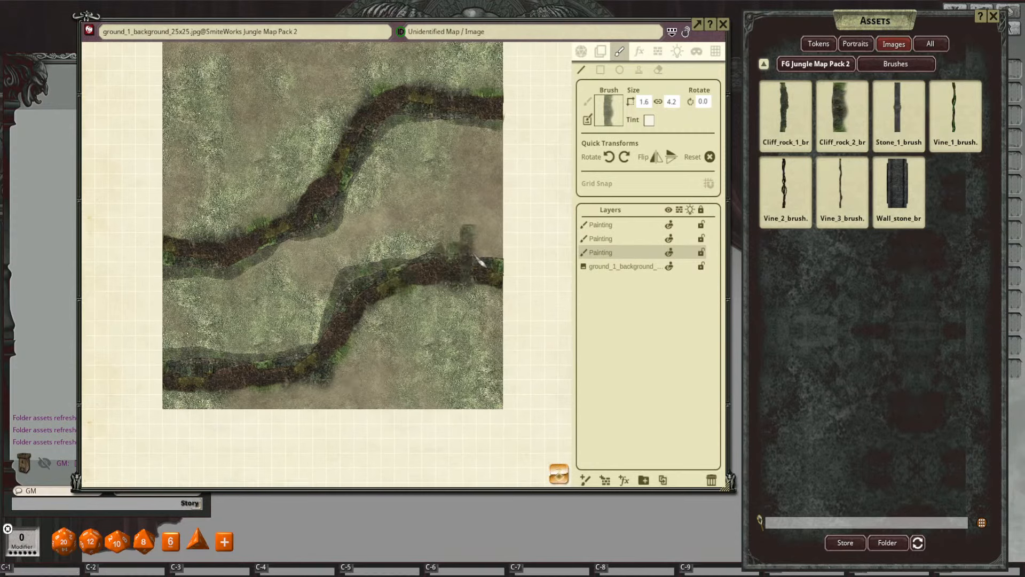
{"action": "left_click", "coordinate": [520, 258], "text": "ctrl"}
{"action": "scroll", "coordinate": [523, 258], "scroll_direction": "down", "scroll_amount": 2}
{"action": "scroll", "coordinate": [427, 269], "scroll_direction": "up", "scroll_amount": 3}
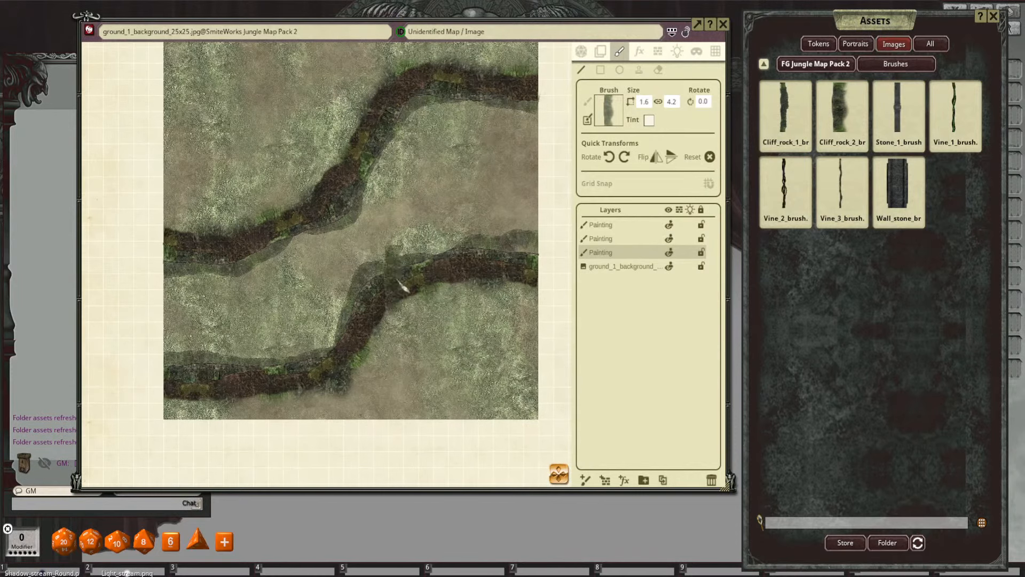
{"action": "left_click_drag", "start_coordinate": [408, 297], "coordinate": [444, 276]}
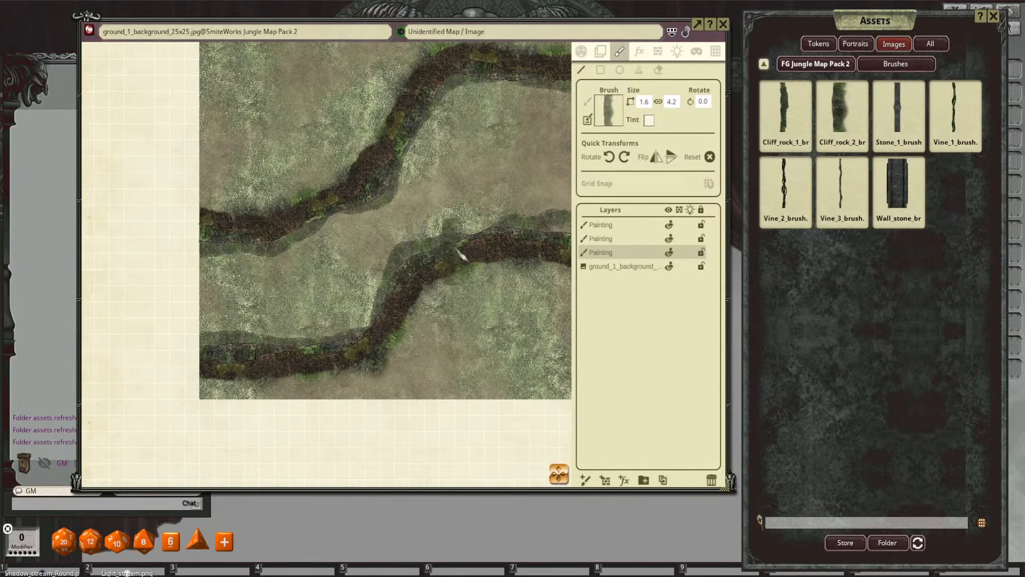
Step: Examine both cliffs and their translucent edges across the map while switching between the three painting layers
{"action": "left_click", "coordinate": [606, 226]}
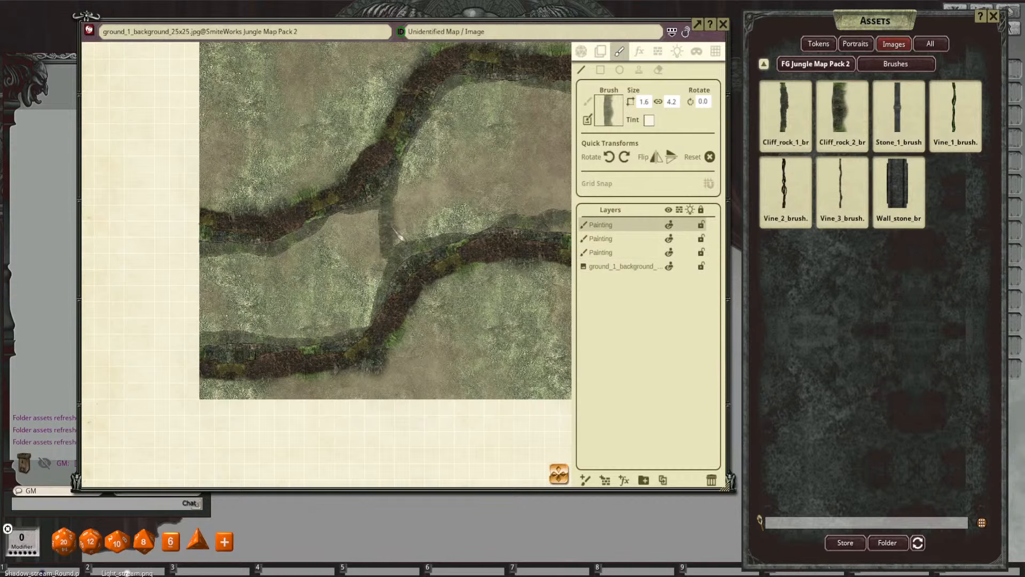
{"action": "left_click_drag", "start_coordinate": [395, 227], "coordinate": [433, 292]}
{"action": "left_click_drag", "start_coordinate": [507, 264], "coordinate": [451, 199]}
{"action": "left_click", "coordinate": [633, 251]}
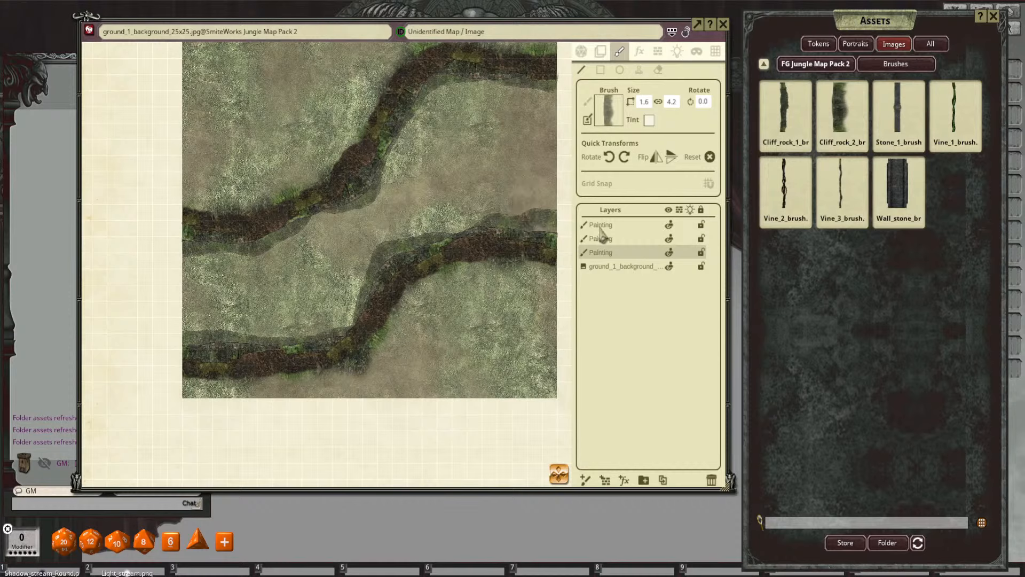
{"action": "left_click", "coordinate": [612, 236]}
{"action": "left_click_drag", "start_coordinate": [472, 226], "coordinate": [428, 234]}
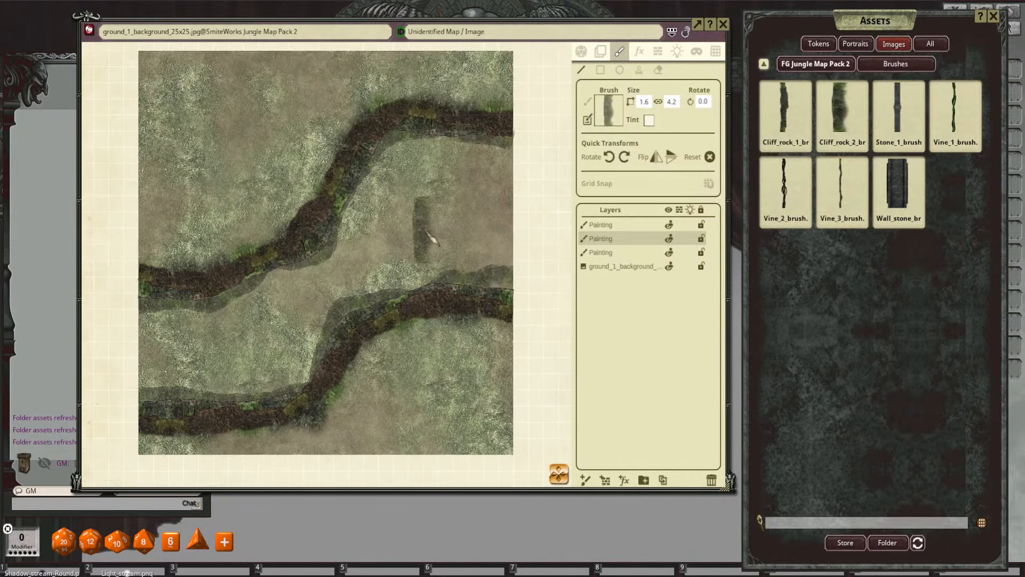
{"action": "scroll", "coordinate": [430, 238], "scroll_direction": "up", "scroll_amount": 3}
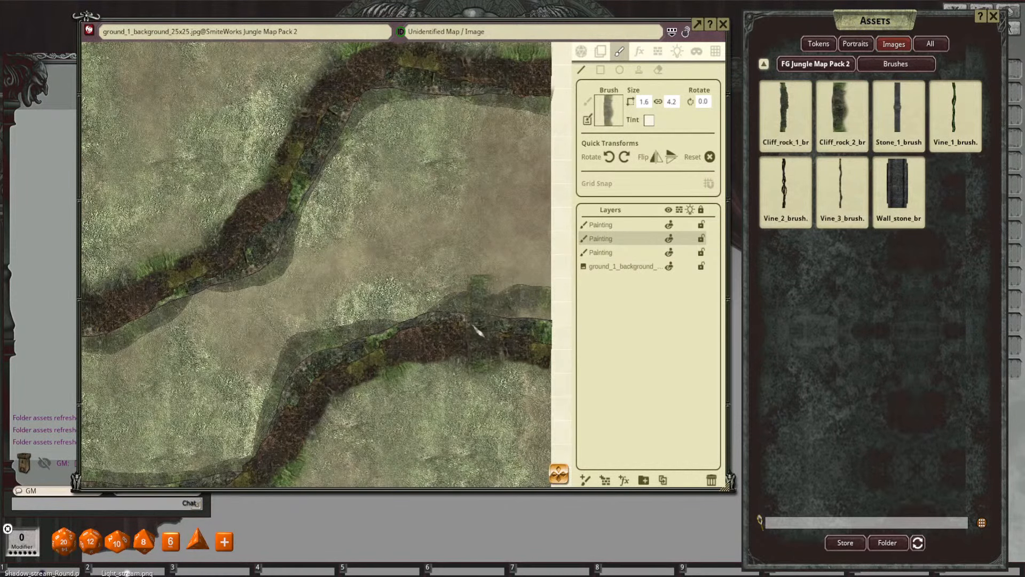
{"action": "scroll", "coordinate": [315, 299], "scroll_direction": "up", "scroll_amount": 1}
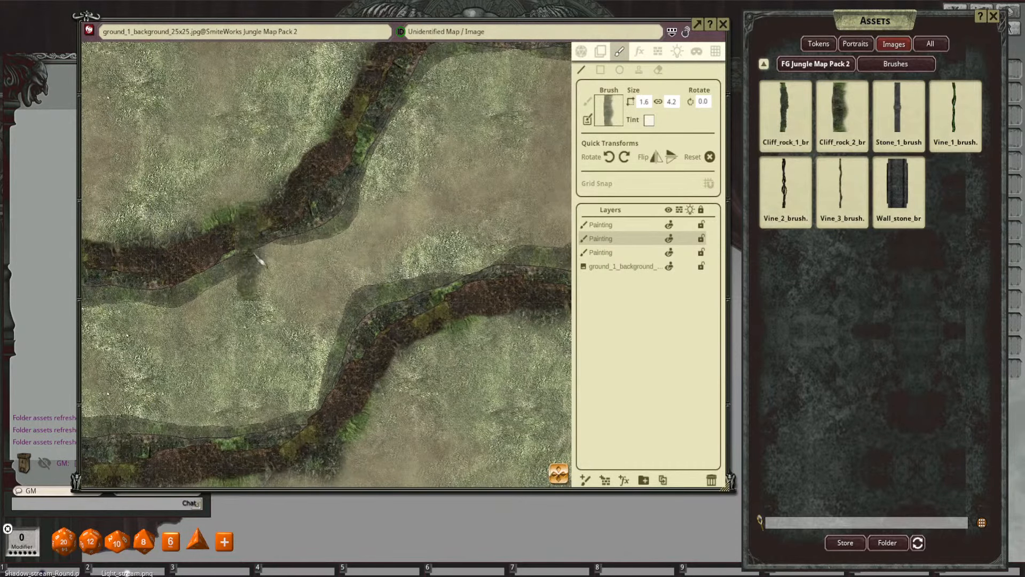
{"action": "scroll", "coordinate": [402, 238], "scroll_direction": "down", "scroll_amount": 1}
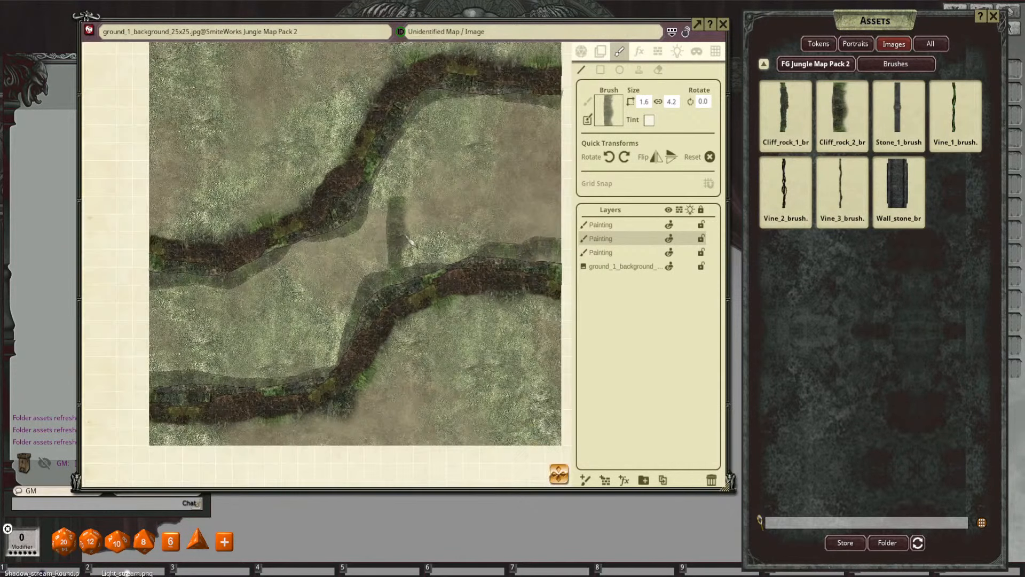
{"action": "scroll", "coordinate": [410, 239], "scroll_direction": "down", "scroll_amount": 1}
{"action": "scroll", "coordinate": [443, 225], "scroll_direction": "down", "scroll_amount": 1}
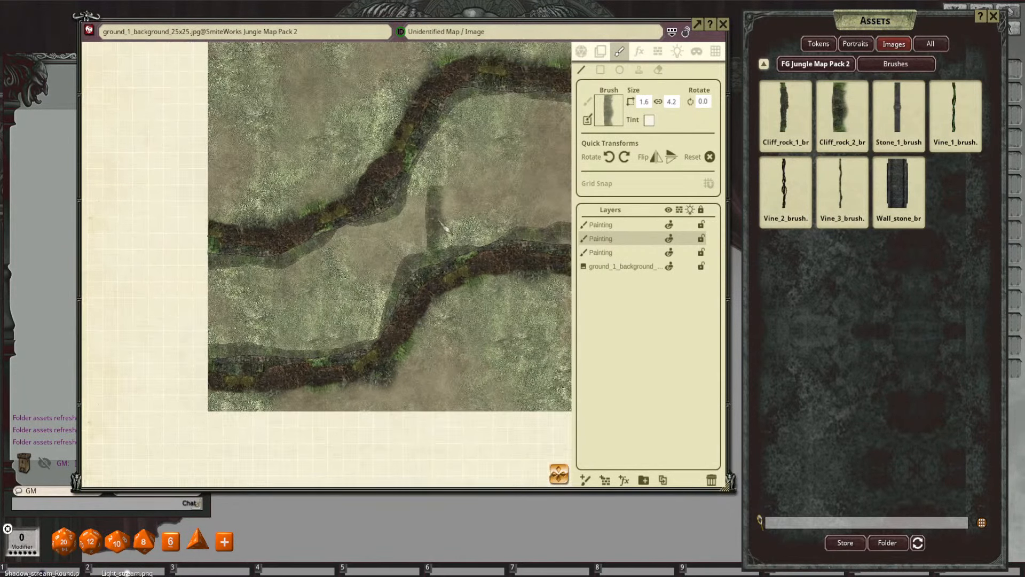
{"action": "left_click", "coordinate": [606, 253]}
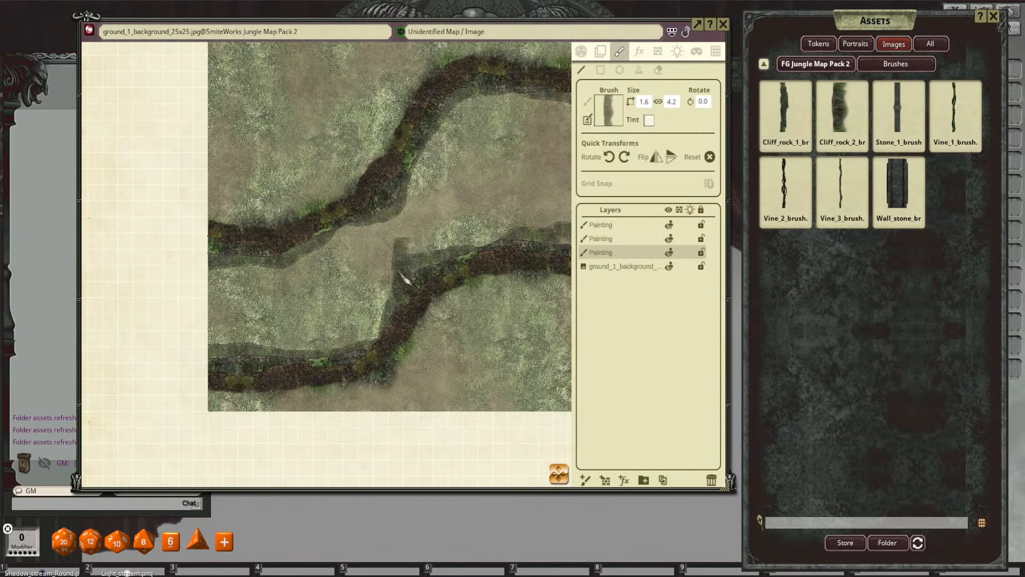
{"action": "scroll", "coordinate": [346, 274], "scroll_direction": "down", "scroll_amount": 1}
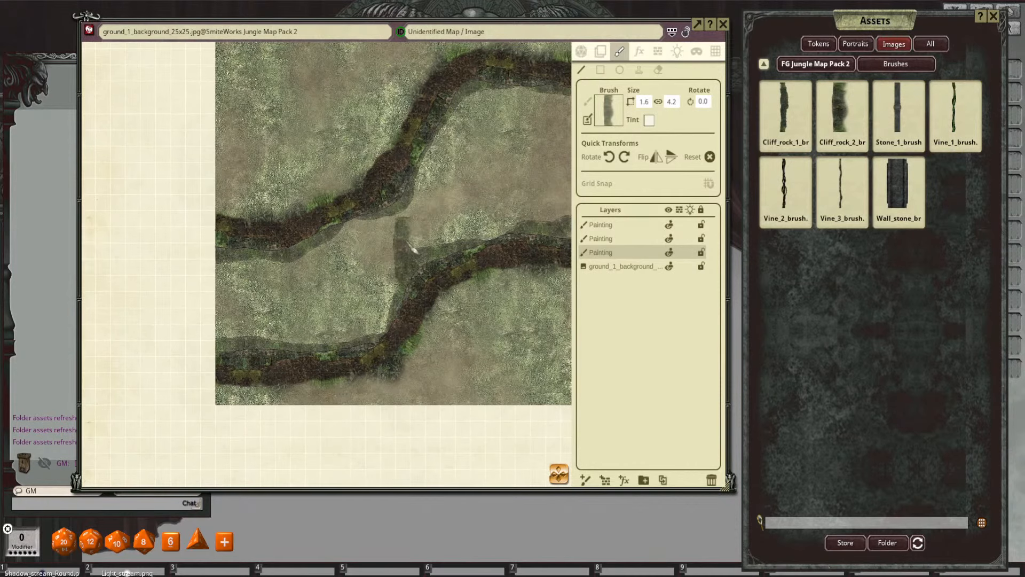
{"action": "left_click_drag", "start_coordinate": [425, 226], "coordinate": [424, 251]}
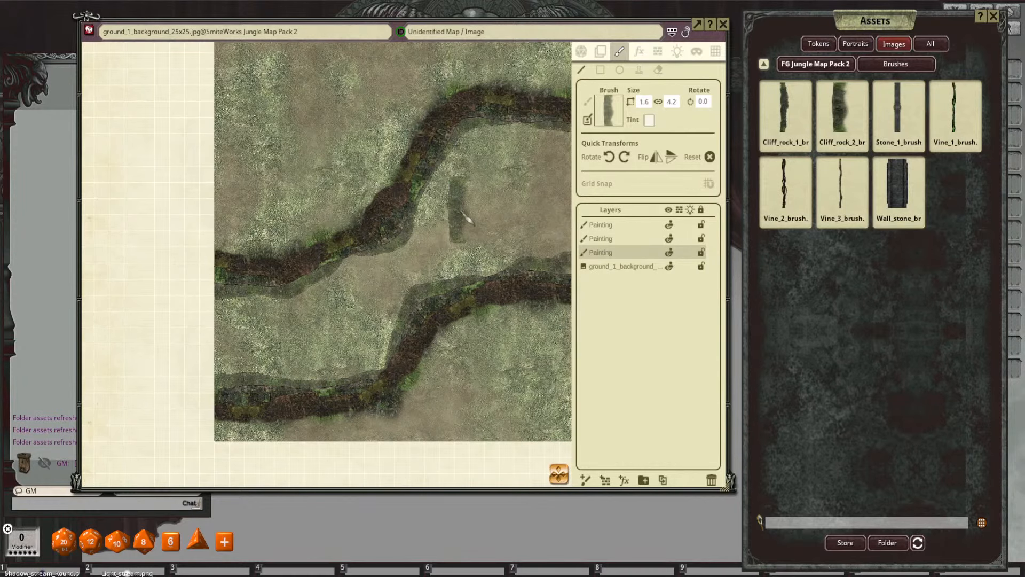
{"action": "left_click_drag", "start_coordinate": [469, 219], "coordinate": [467, 184]}
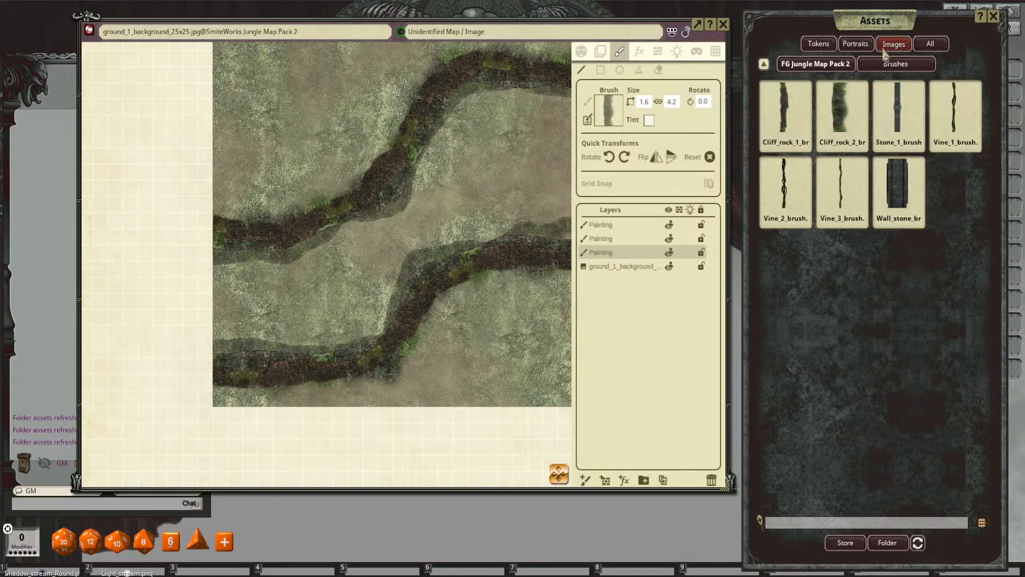
Step: Load Grass_1.png from the Jungle Map Pack 2 decorations as a stamp brush and enlarge it to 3.8 by 2.9
{"action": "left_click", "coordinate": [825, 69]}
{"action": "left_click", "coordinate": [907, 106]}
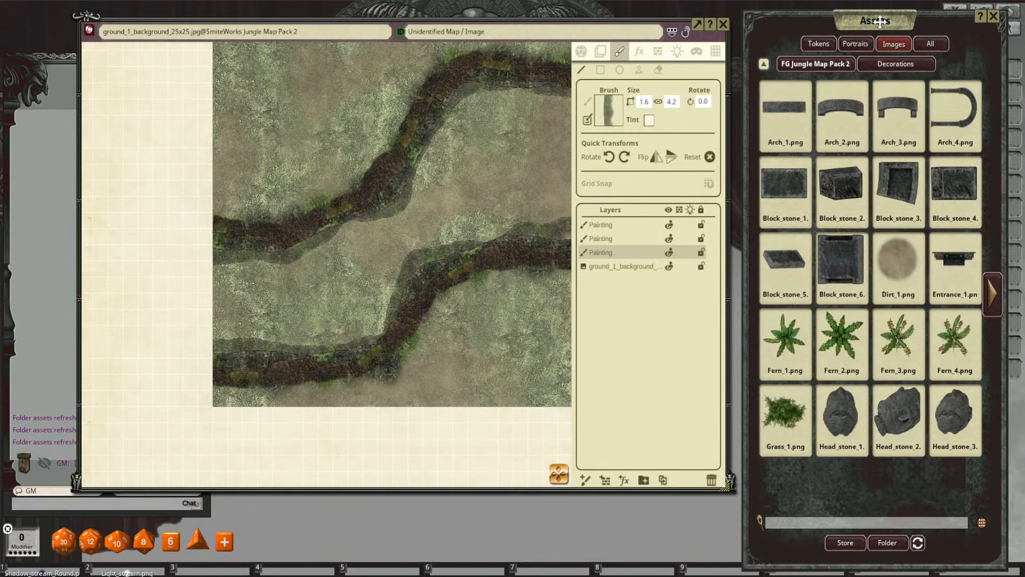
{"action": "left_click_drag", "start_coordinate": [777, 408], "coordinate": [611, 112]}
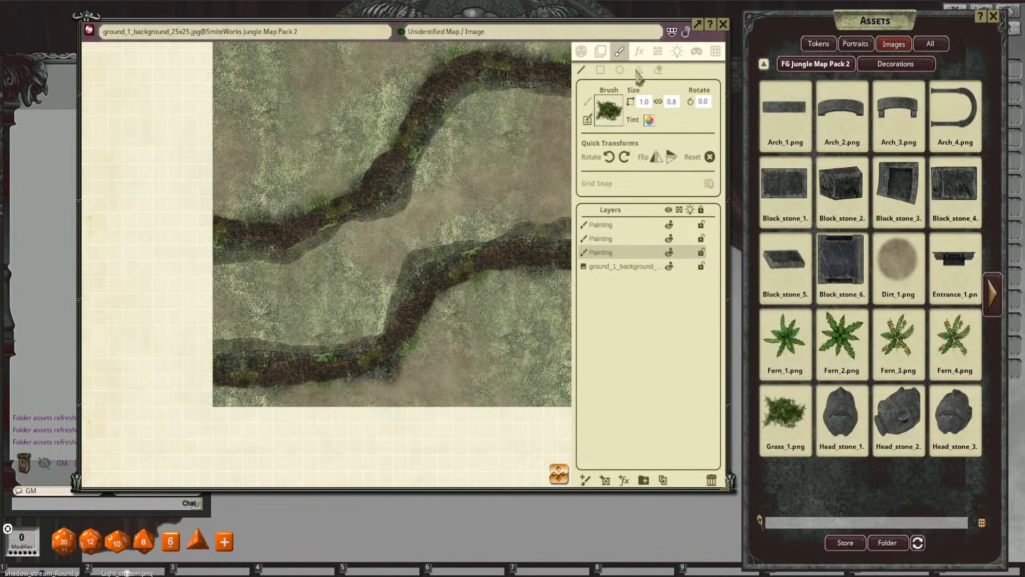
{"action": "scroll", "coordinate": [460, 189], "scroll_direction": "up", "scroll_amount": 6}
{"action": "scroll", "coordinate": [460, 192], "scroll_direction": "up", "scroll_amount": 3}
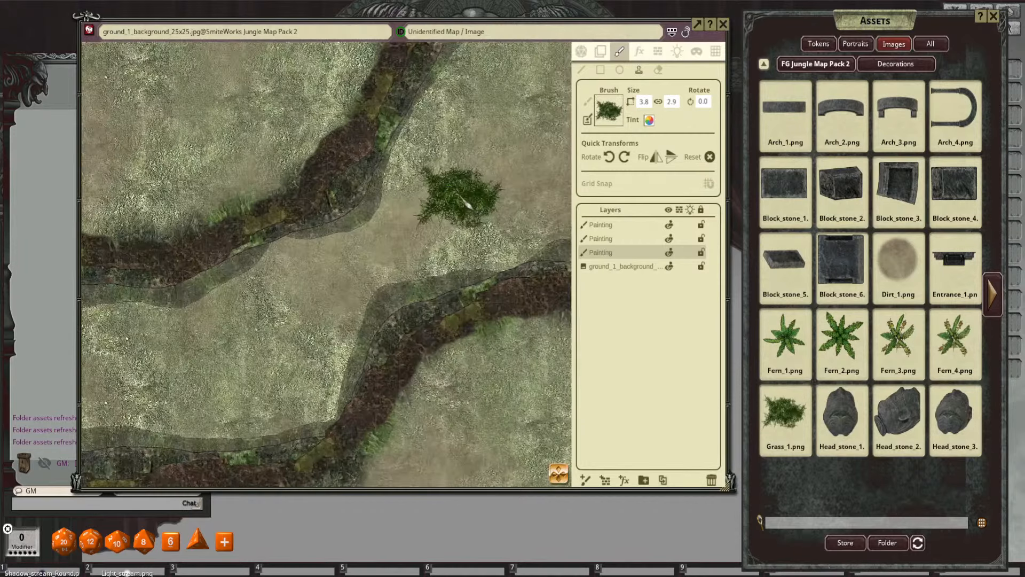
{"action": "scroll", "coordinate": [467, 205], "scroll_direction": "up", "scroll_amount": 3}
{"action": "scroll", "coordinate": [466, 203], "scroll_direction": "down", "scroll_amount": 1}
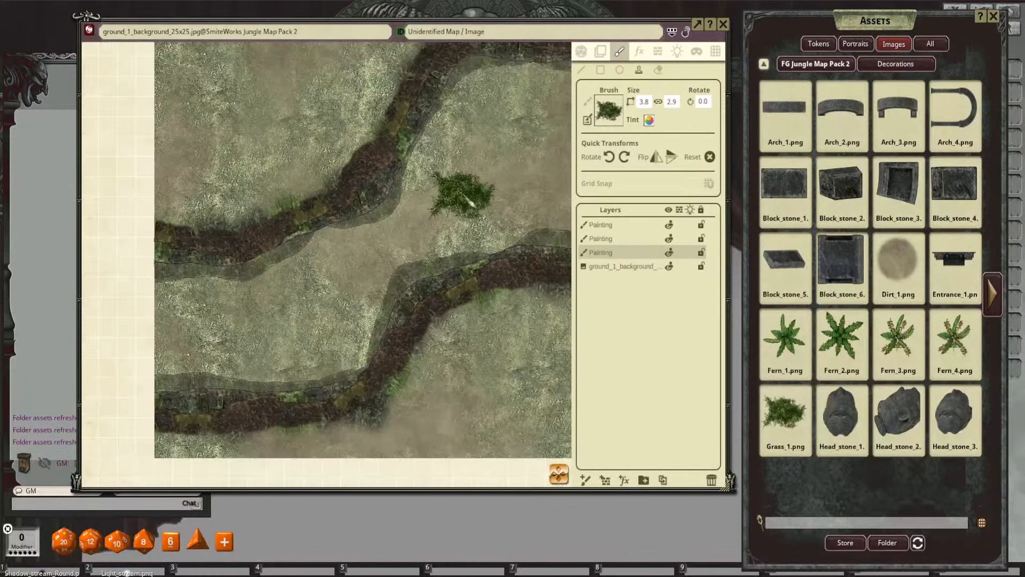
{"action": "scroll", "coordinate": [469, 210], "scroll_direction": "down", "scroll_amount": 1}
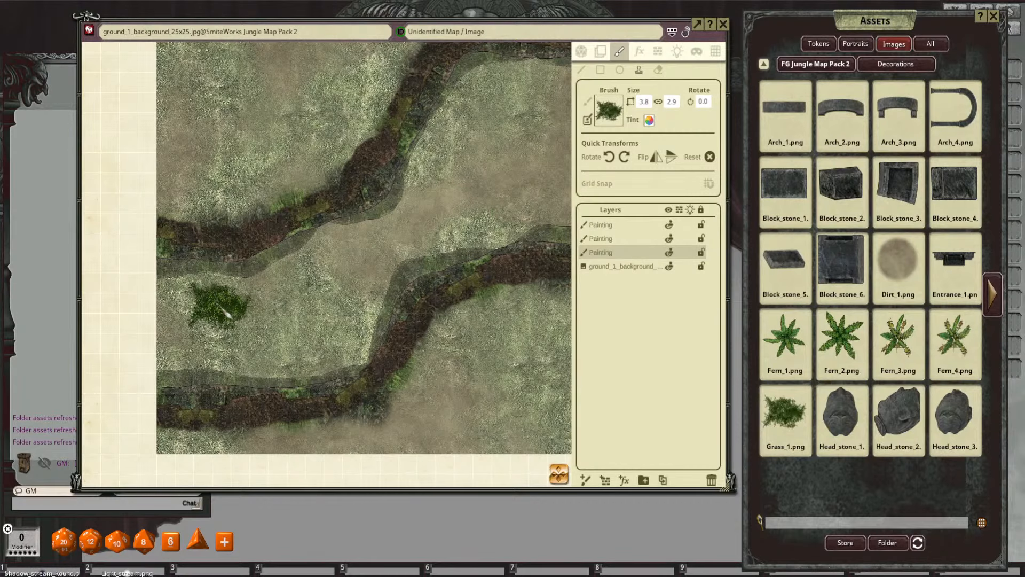
{"action": "scroll", "coordinate": [373, 274], "scroll_direction": "down", "scroll_amount": 1}
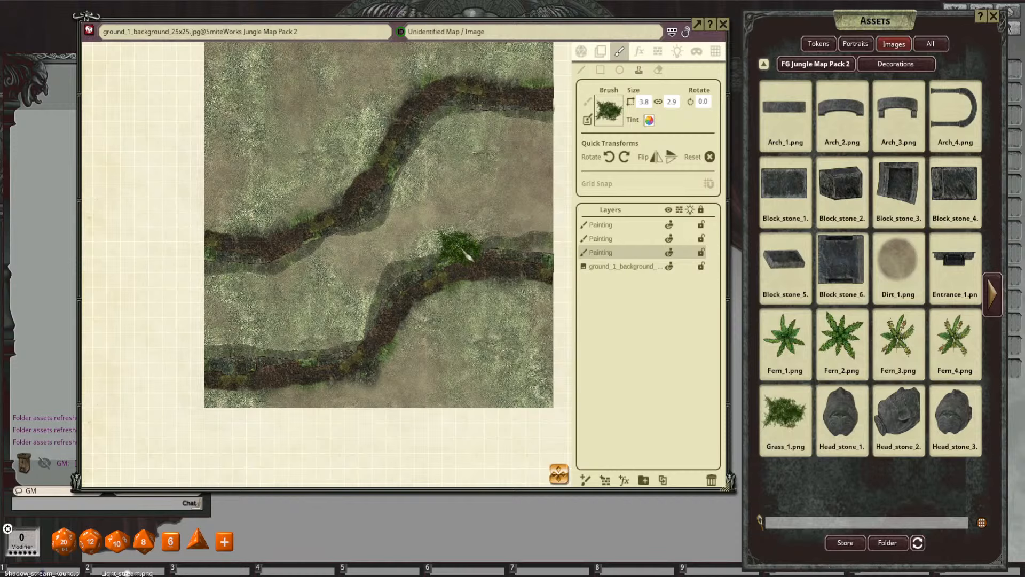
{"action": "scroll", "coordinate": [475, 218], "scroll_direction": "down", "scroll_amount": 1}
{"action": "scroll", "coordinate": [472, 220], "scroll_direction": "up", "scroll_amount": 1}
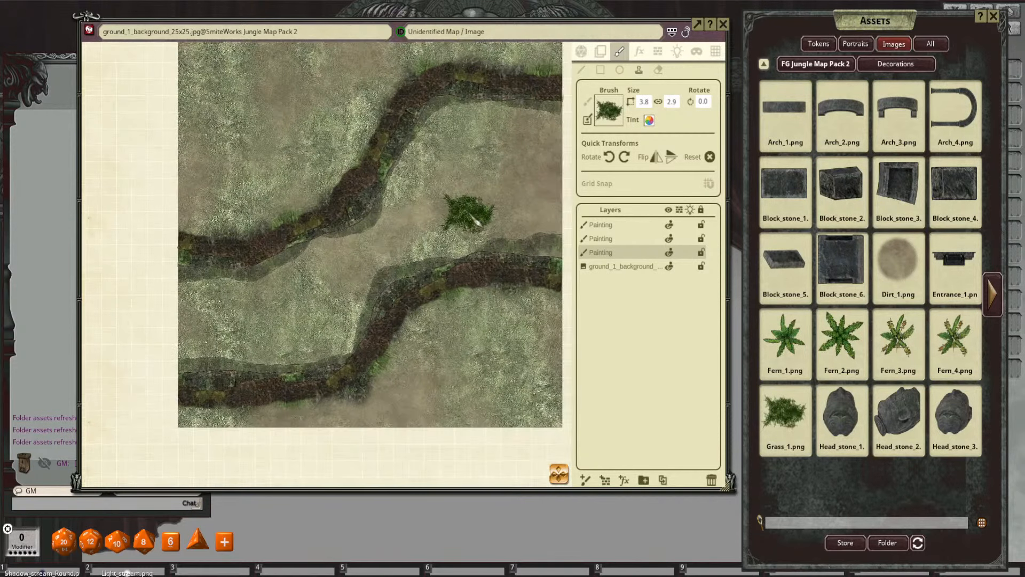
Step: Rename the three painting layers, from highest to lowest, as Top, Mid and Bottom
{"action": "left_click", "coordinate": [608, 227]}
{"action": "double_click", "coordinate": [613, 226]}
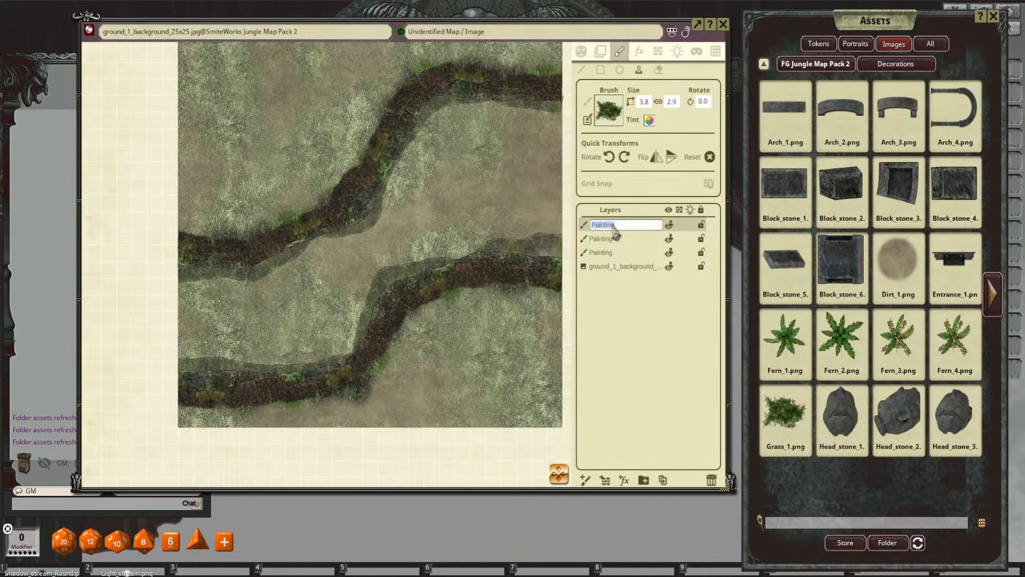
{"action": "type", "text": "Top"}
{"action": "left_click", "coordinate": [617, 241]}
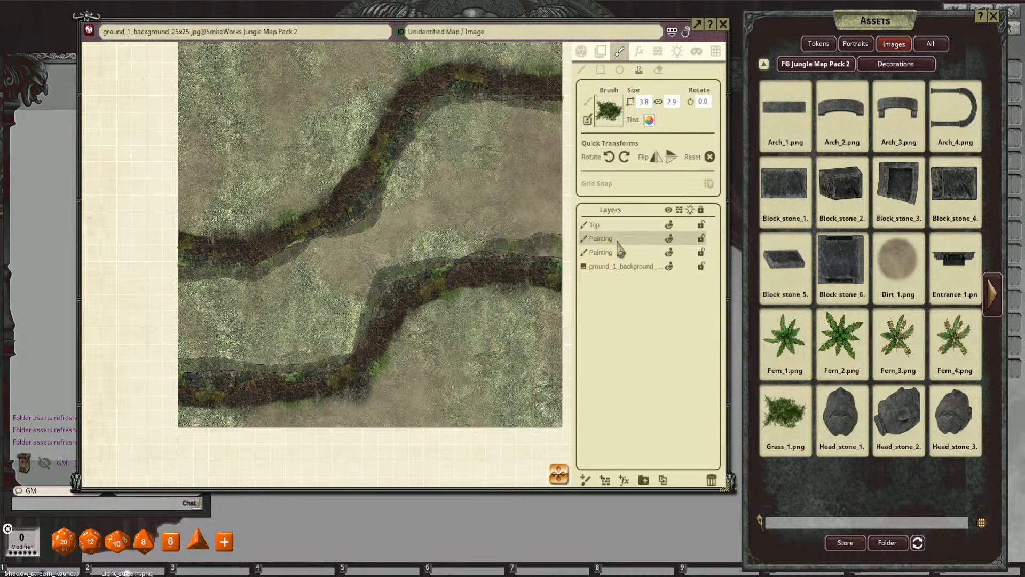
{"action": "double_click", "coordinate": [618, 242]}
{"action": "type", "text": "M"}
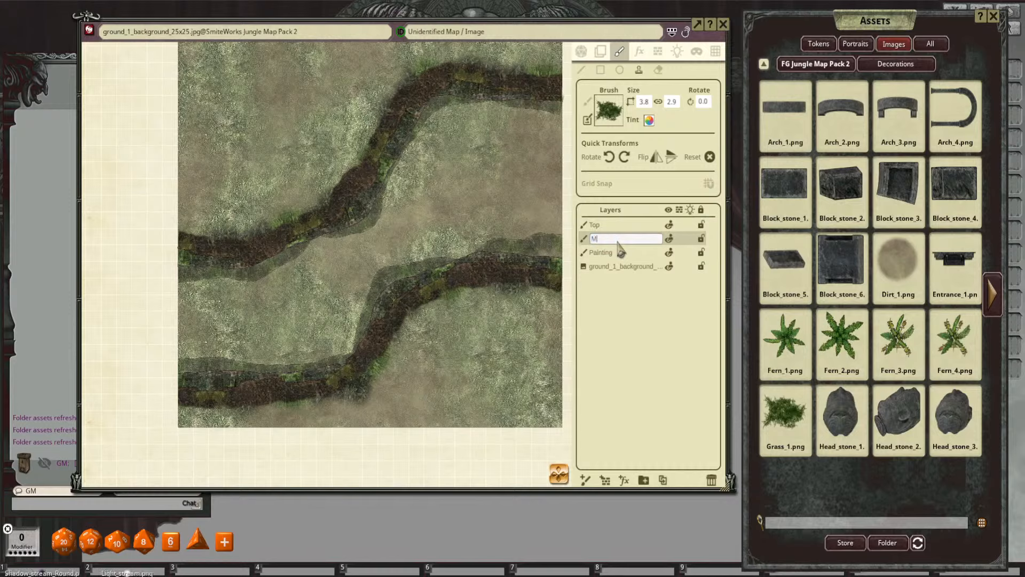
{"action": "type", "text": "id"}
{"action": "left_click", "coordinate": [614, 248]}
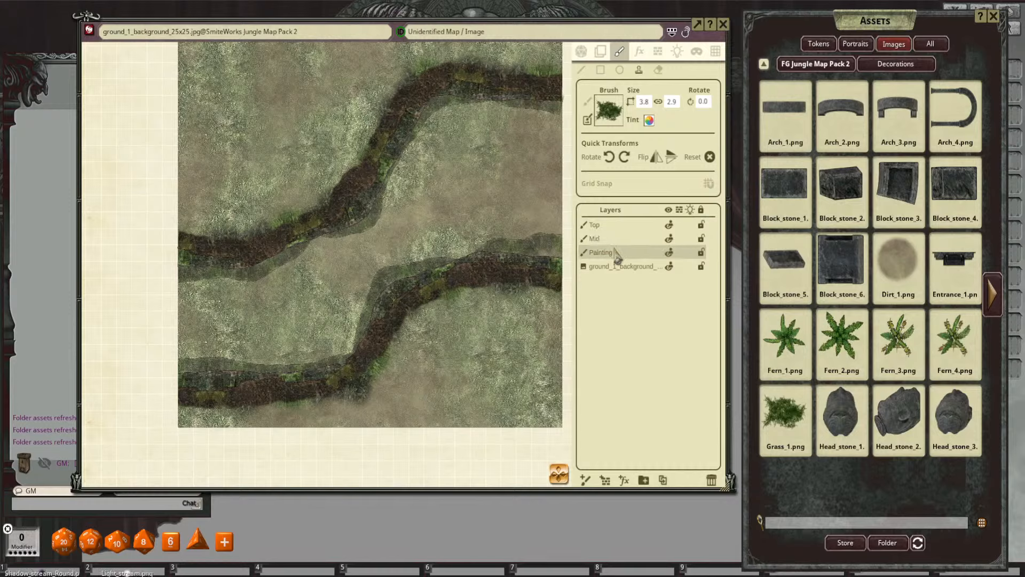
{"action": "double_click", "coordinate": [614, 249]}
{"action": "type", "text": "Bottom"}
{"action": "key", "text": "Return"}
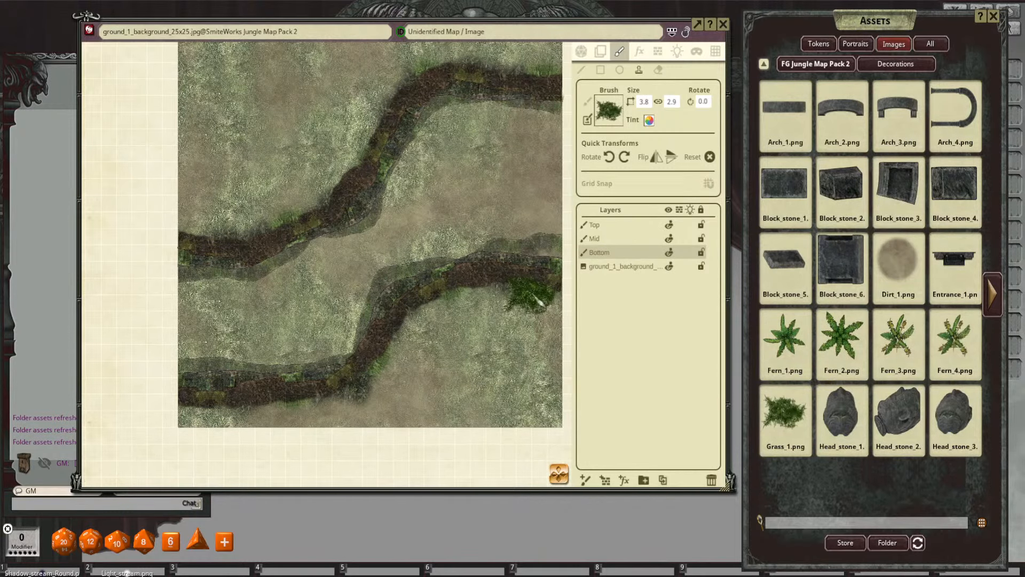
Step: Add a painting layer directly above the ground background and name it Ground texture
{"action": "left_click_drag", "start_coordinate": [373, 253], "coordinate": [380, 228]}
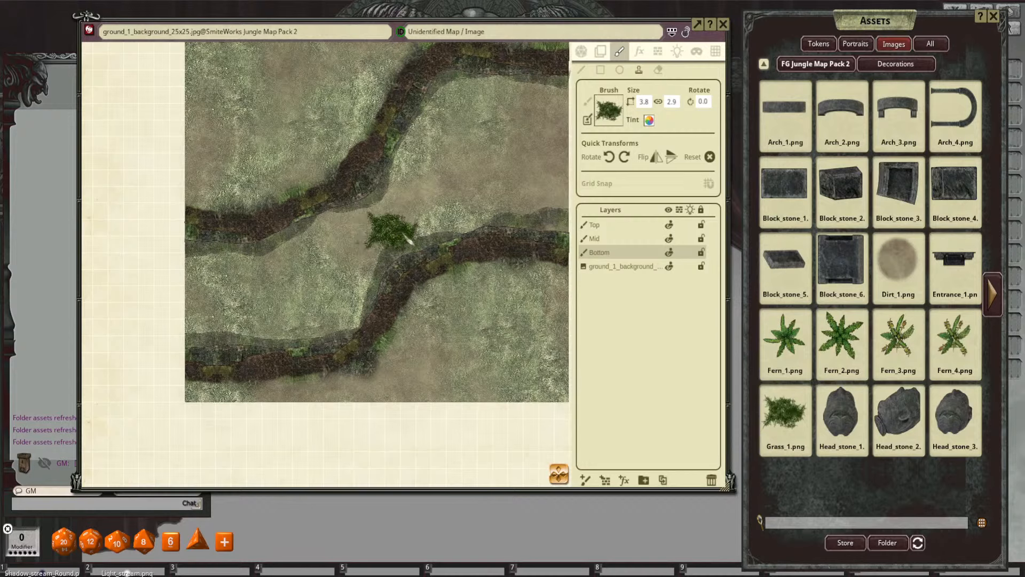
{"action": "left_click", "coordinate": [585, 479]}
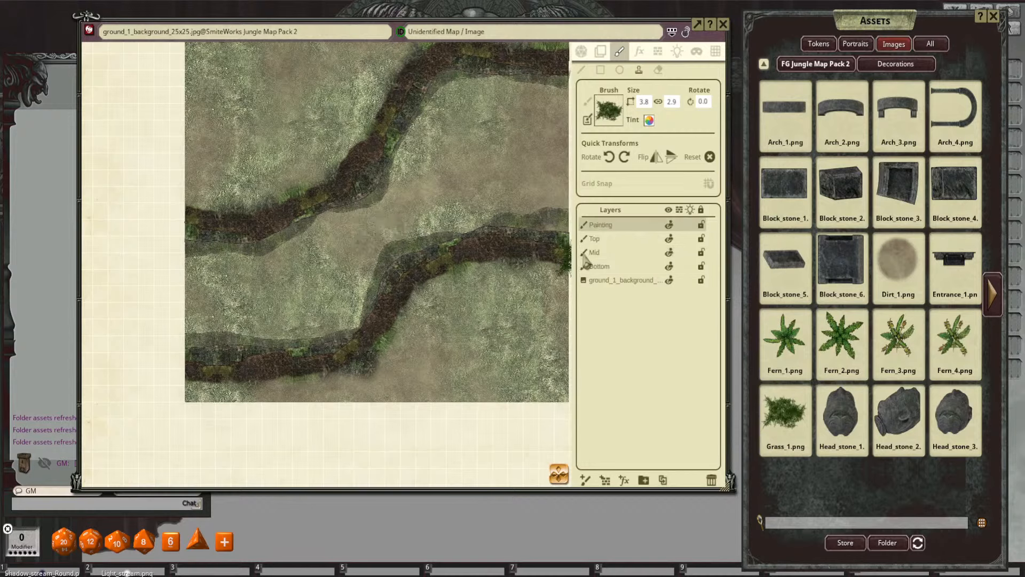
{"action": "left_click_drag", "start_coordinate": [610, 227], "coordinate": [623, 267]}
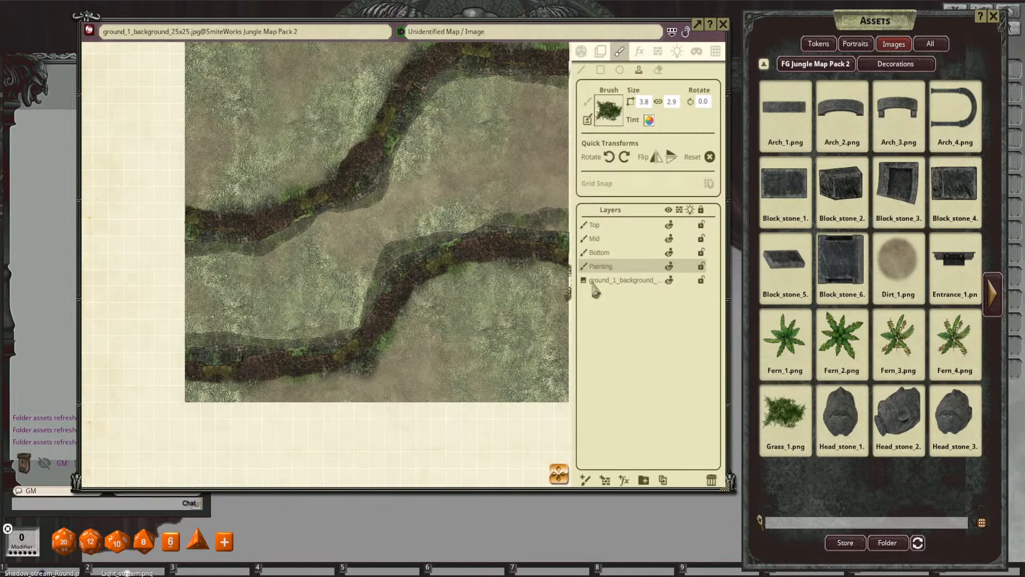
{"action": "double_click", "coordinate": [603, 267]}
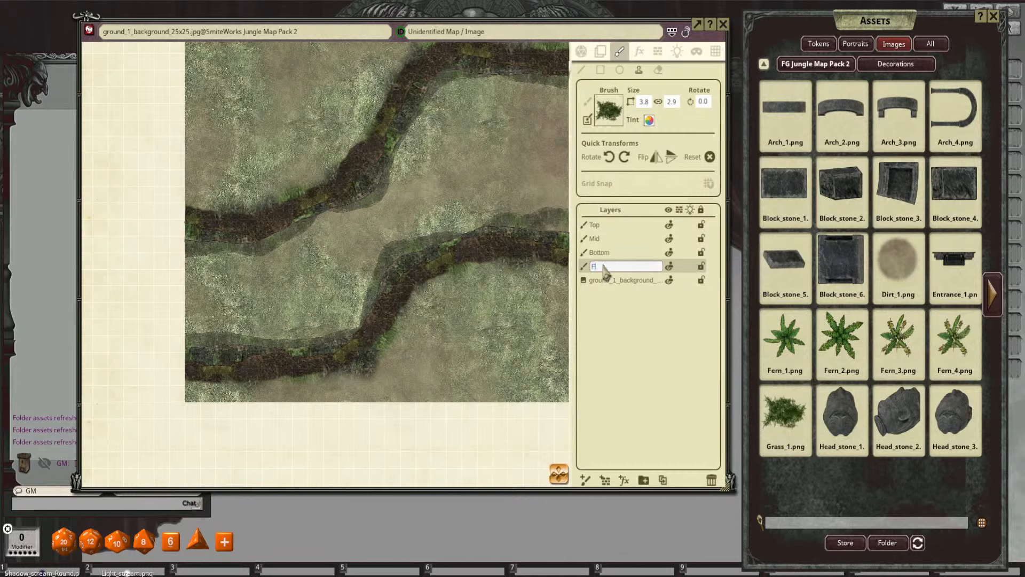
{"action": "type", "text": "Ground texture"}
{"action": "key", "text": "Return"}
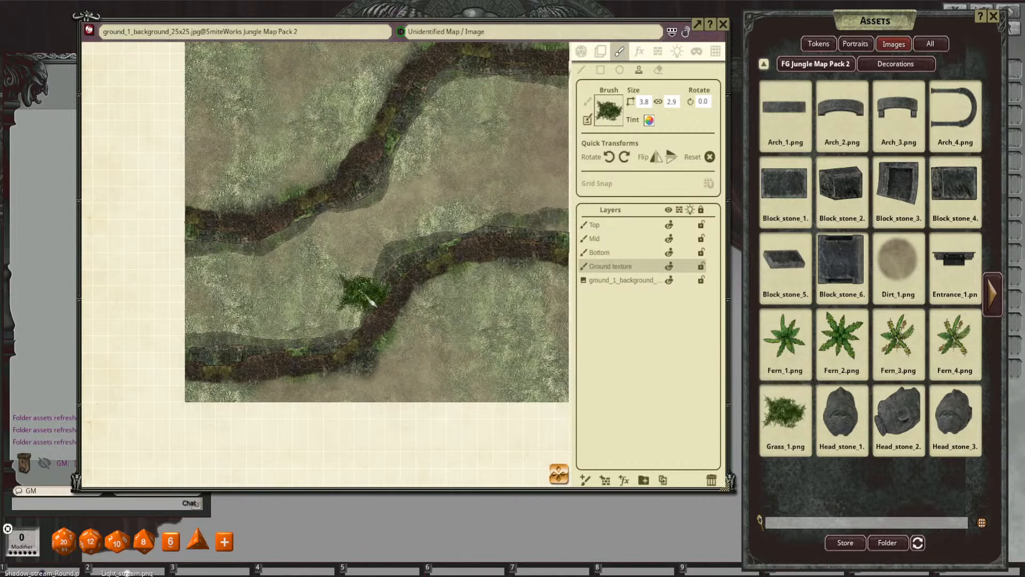
{"action": "left_click_drag", "start_coordinate": [389, 315], "coordinate": [396, 293]}
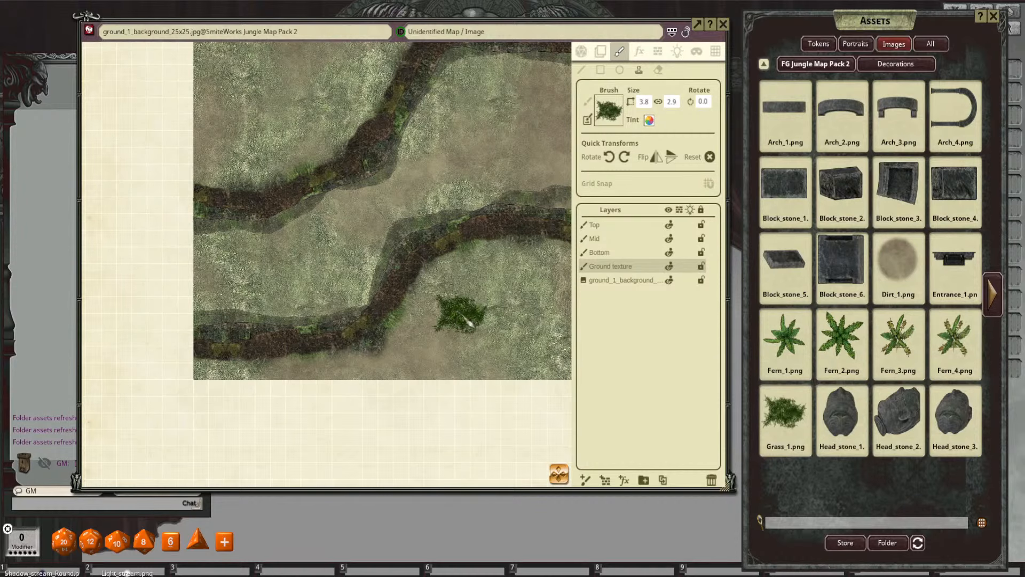
{"action": "scroll", "coordinate": [432, 316], "scroll_direction": "down", "scroll_amount": 3}
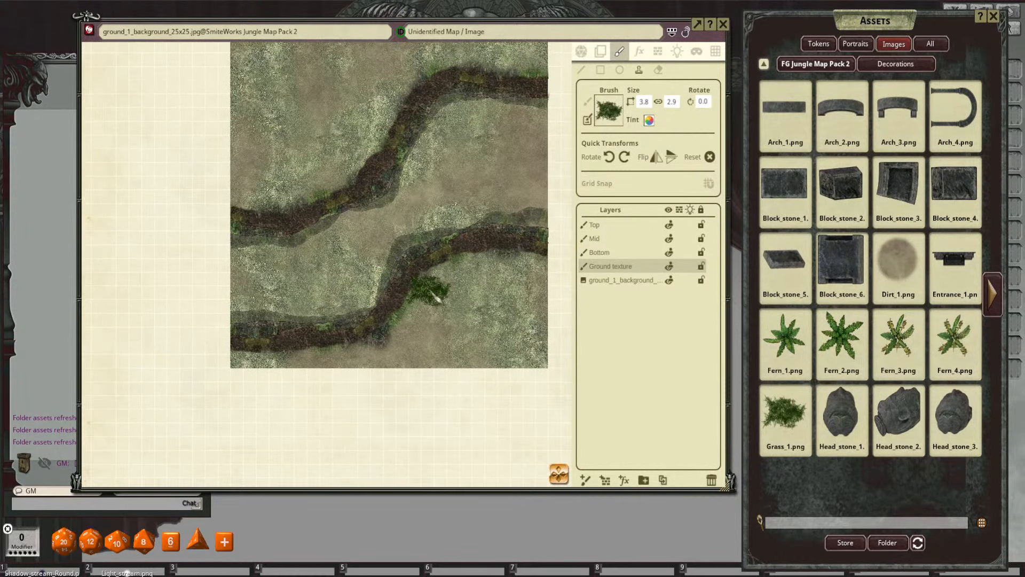
{"action": "left_click_drag", "start_coordinate": [431, 293], "coordinate": [393, 299]}
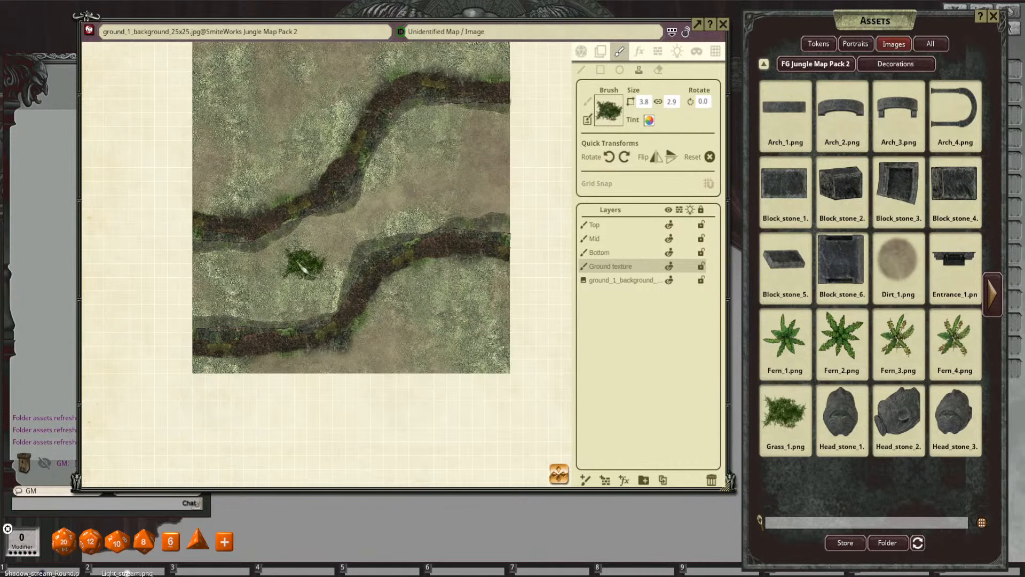
{"action": "left_click_drag", "start_coordinate": [238, 296], "coordinate": [271, 306]}
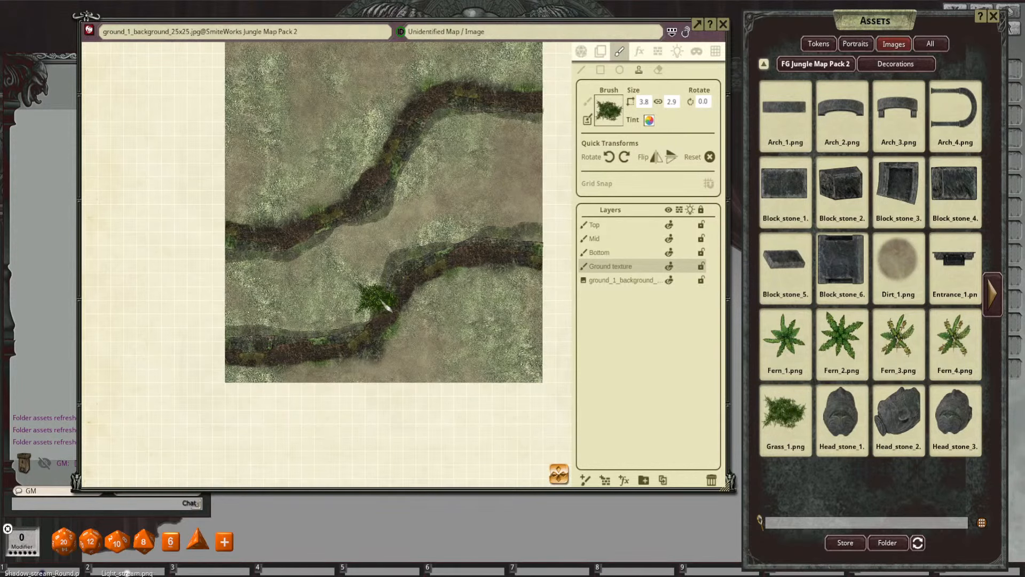
{"action": "left_click_drag", "start_coordinate": [424, 313], "coordinate": [411, 292]}
{"action": "scroll", "coordinate": [411, 290], "scroll_direction": "up", "scroll_amount": 1}
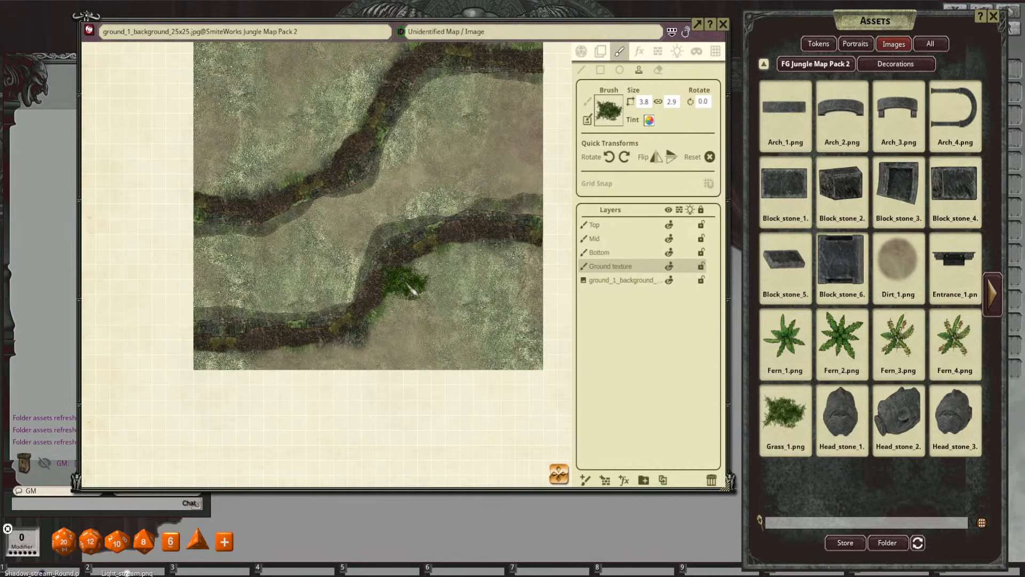
Step: Search all image assets for water and look through the result pages for a suitable water asset
{"action": "left_click", "coordinate": [764, 64]}
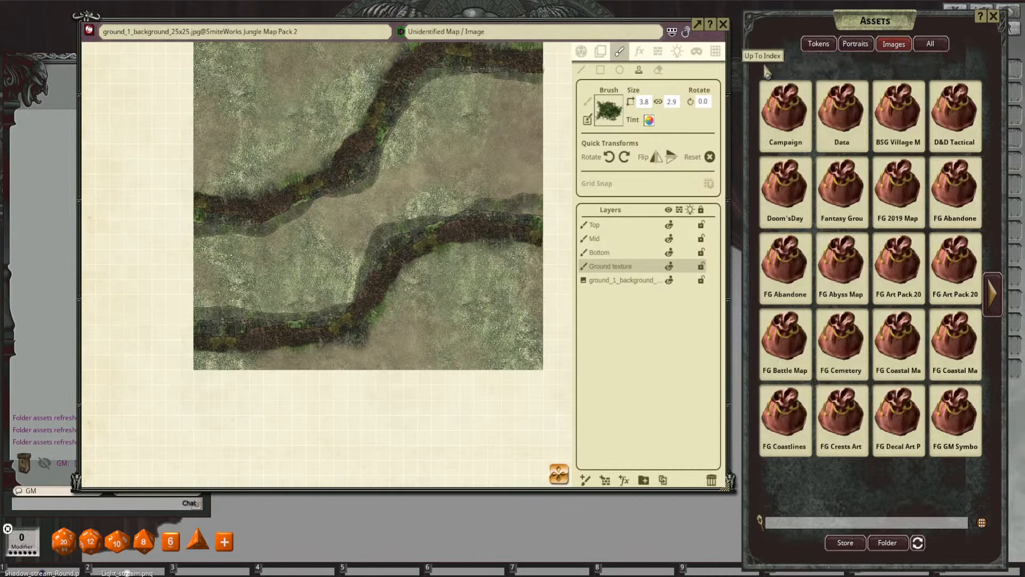
{"action": "scroll", "coordinate": [767, 72], "scroll_direction": "down", "scroll_amount": 1}
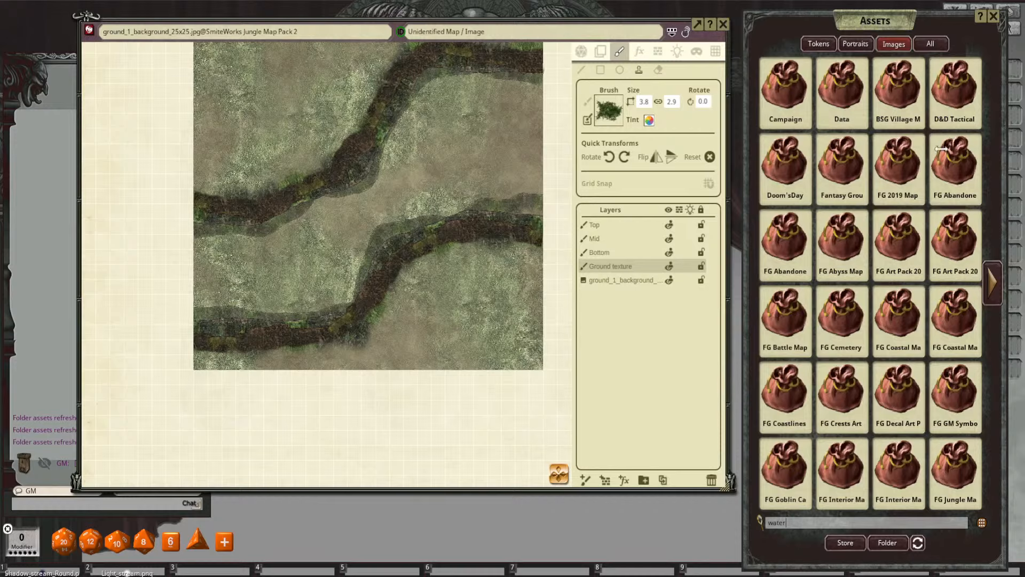
{"action": "key", "text": "Return"}
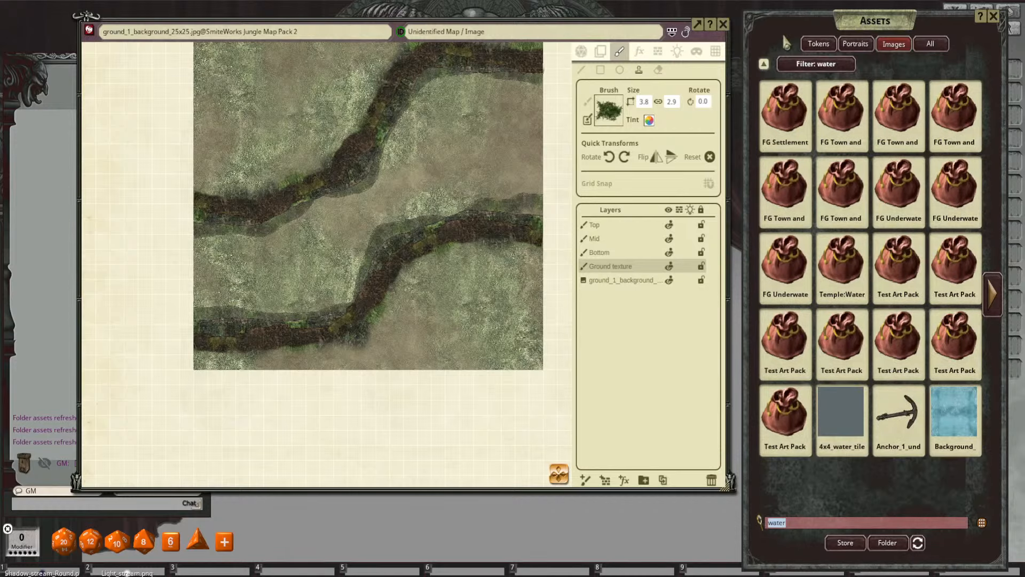
{"action": "left_click", "coordinate": [992, 294]}
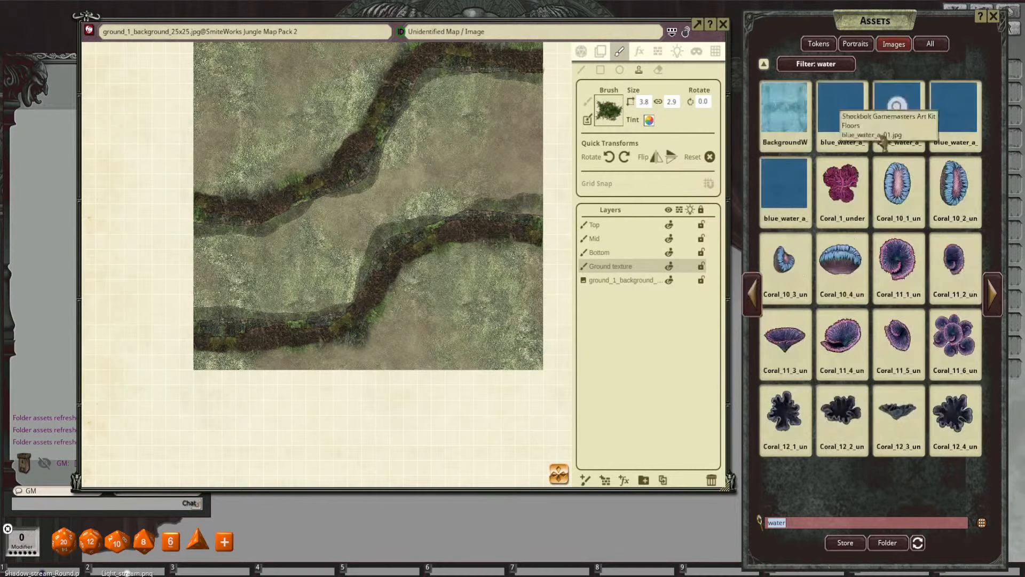
{"action": "left_click", "coordinate": [993, 291]}
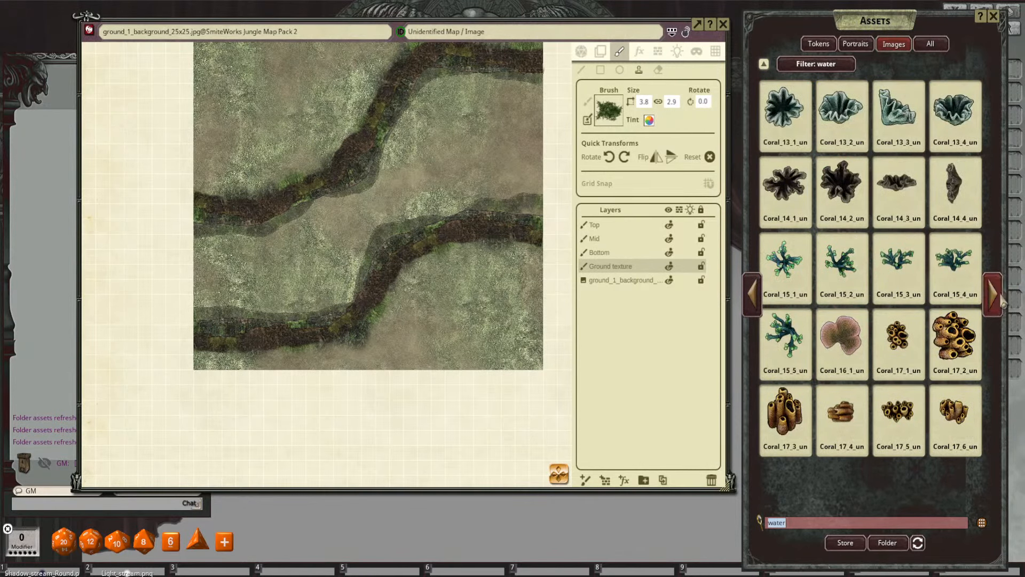
{"action": "left_click", "coordinate": [994, 295]}
{"action": "left_click", "coordinate": [995, 299]}
{"action": "left_click", "coordinate": [994, 298]}
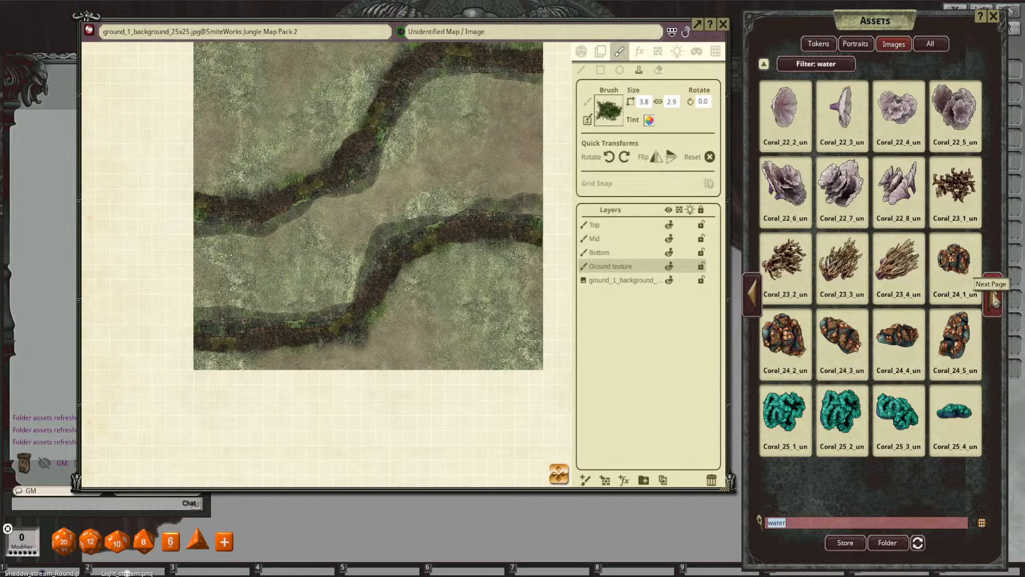
{"action": "left_click", "coordinate": [995, 298]}
{"action": "left_click", "coordinate": [995, 300]}
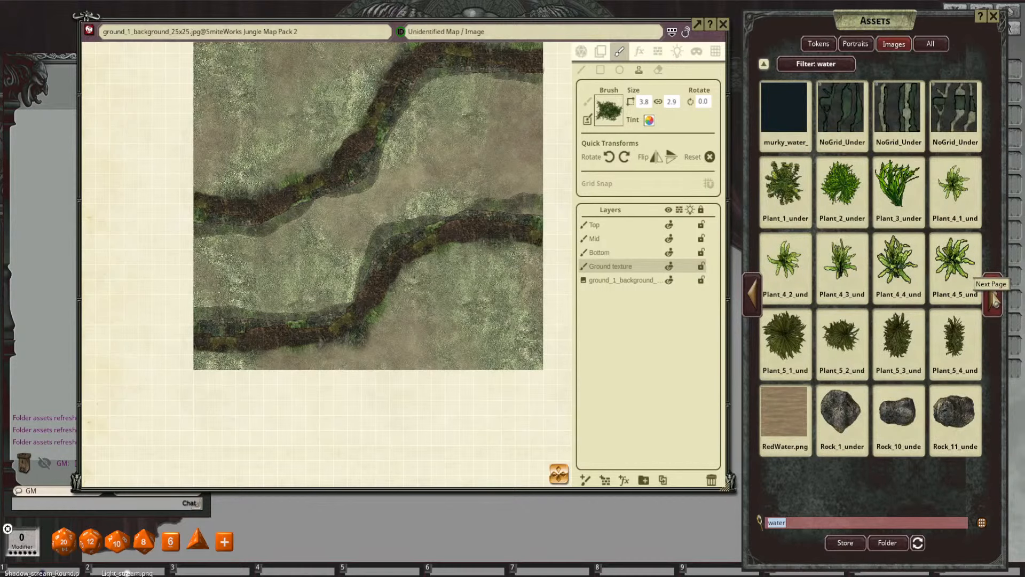
{"action": "left_click", "coordinate": [995, 300]}
{"action": "left_click", "coordinate": [995, 300]}
{"action": "left_click", "coordinate": [994, 301]}
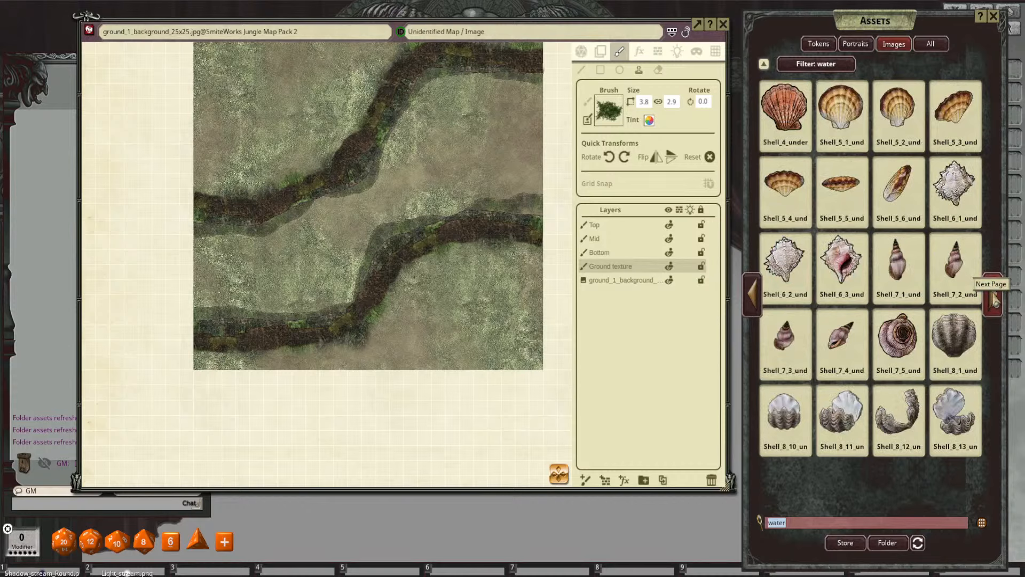
{"action": "left_click", "coordinate": [995, 301]}
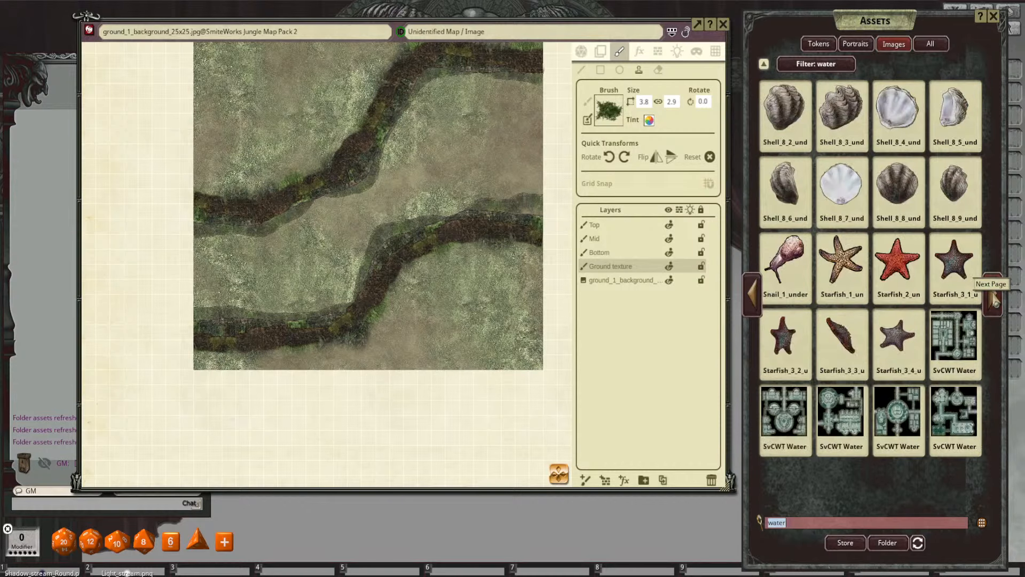
{"action": "left_click", "coordinate": [994, 301]}
{"action": "left_click", "coordinate": [994, 302]}
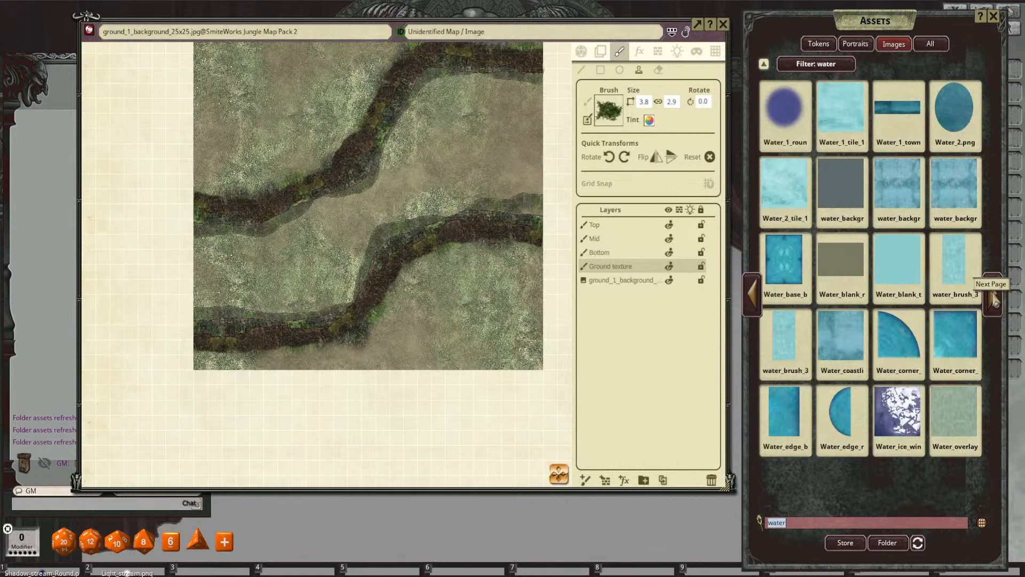
{"action": "left_click", "coordinate": [994, 301]}
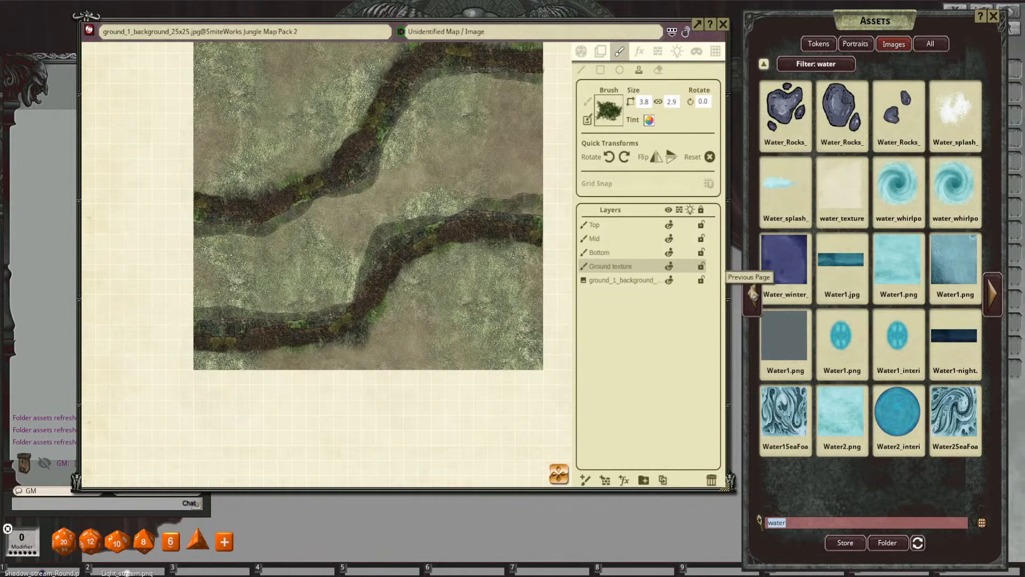
{"action": "left_click", "coordinate": [752, 294]}
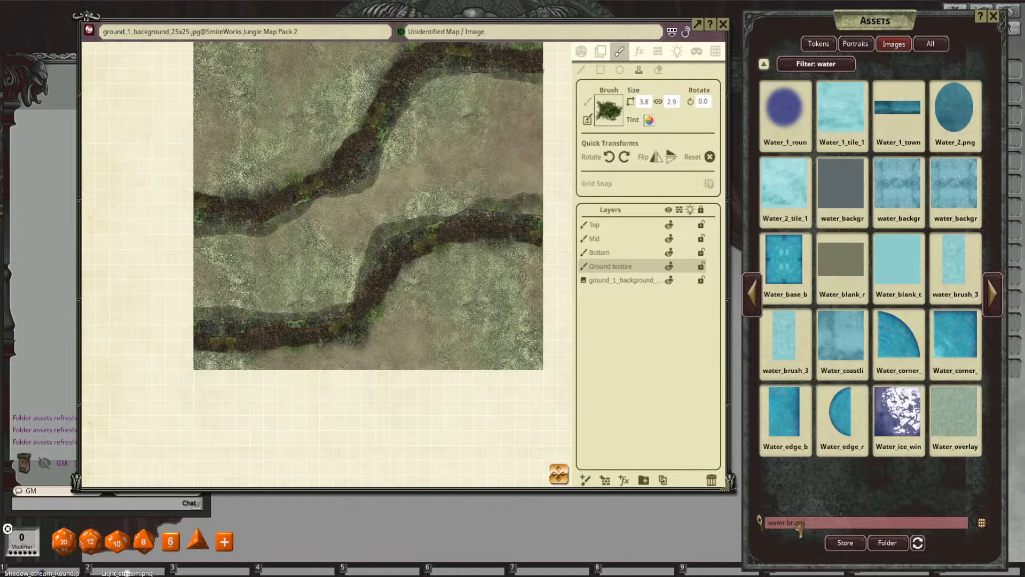
Step: Search the image assets for water brush and then for river brush, and look through the results
{"action": "key", "text": "Return"}
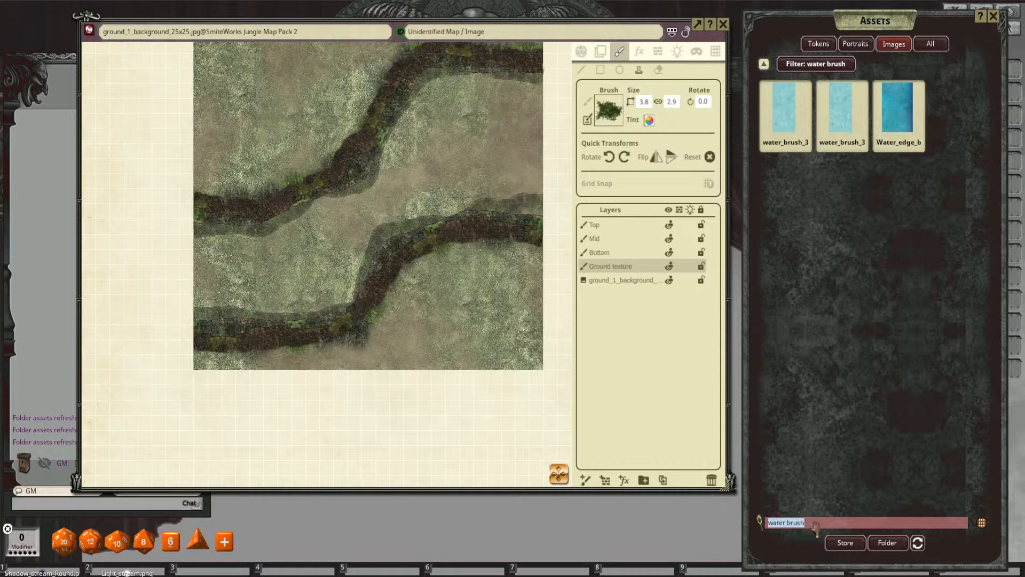
{"action": "type", "text": "riv"}
{"action": "key", "text": "Return"}
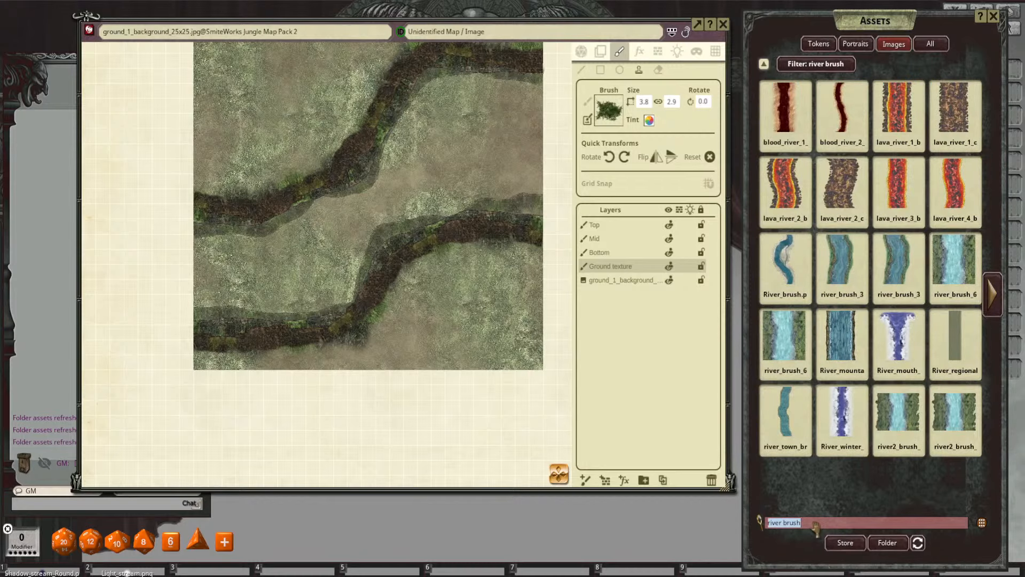
{"action": "left_click", "coordinate": [992, 293]}
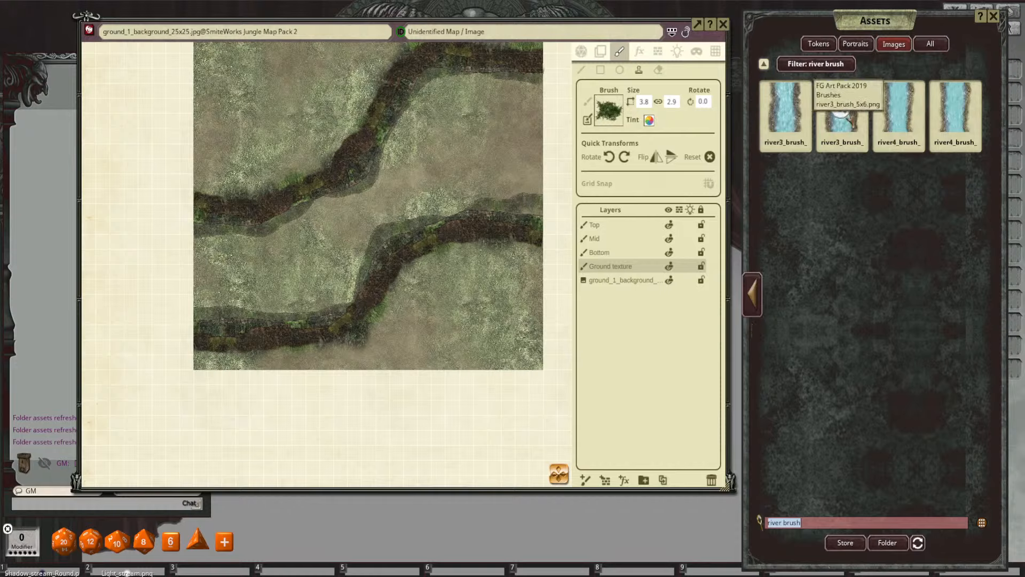
Step: Clear the asset filter and browse the Brushes folder of FG Art Pack 2019 through to its second page
{"action": "left_click", "coordinate": [816, 63]}
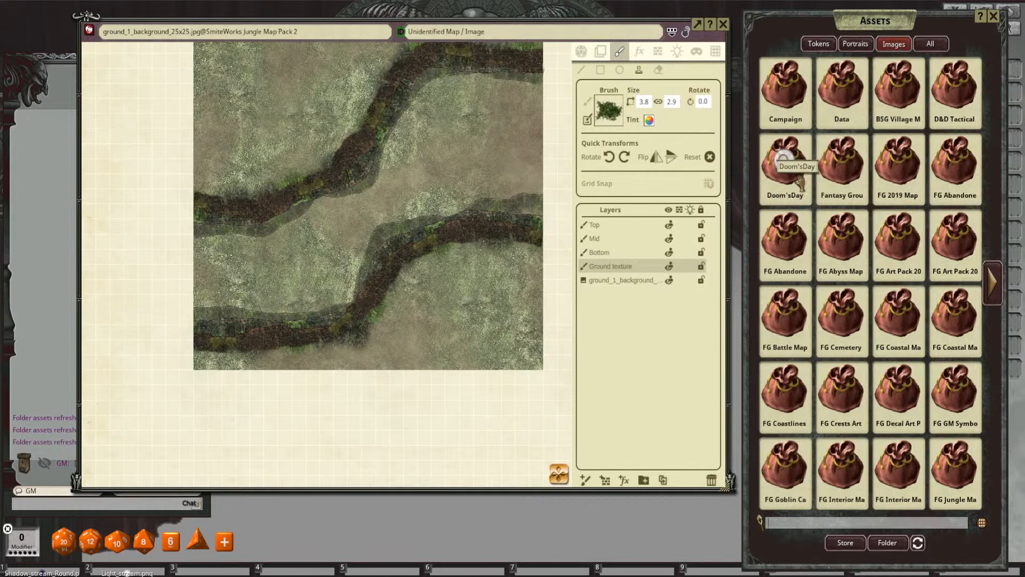
{"action": "left_click", "coordinate": [898, 162]}
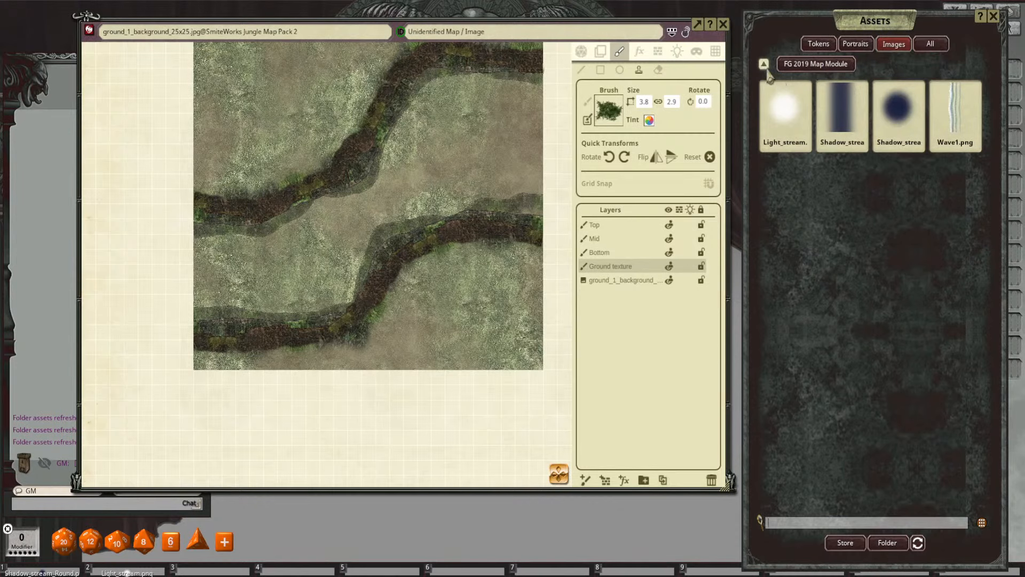
{"action": "left_click", "coordinate": [763, 63]}
{"action": "scroll", "coordinate": [830, 203], "scroll_direction": "down", "scroll_amount": 1}
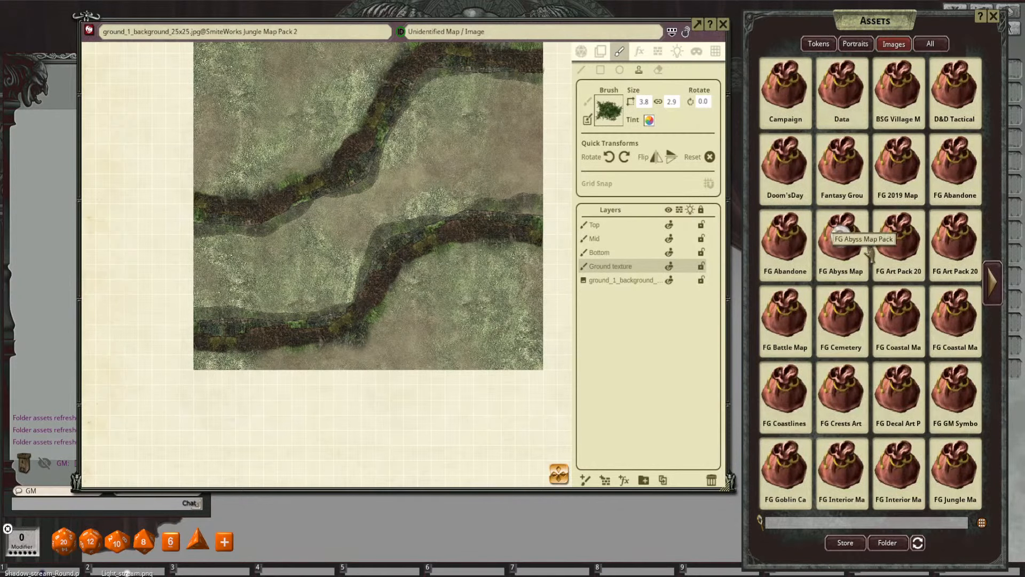
{"action": "left_click", "coordinate": [898, 243]}
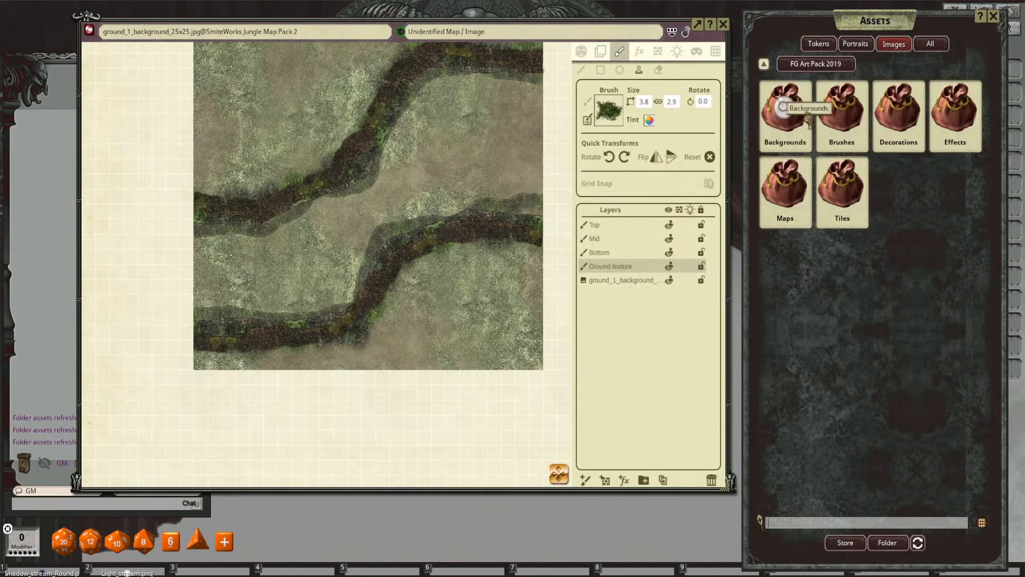
{"action": "left_click", "coordinate": [837, 115]}
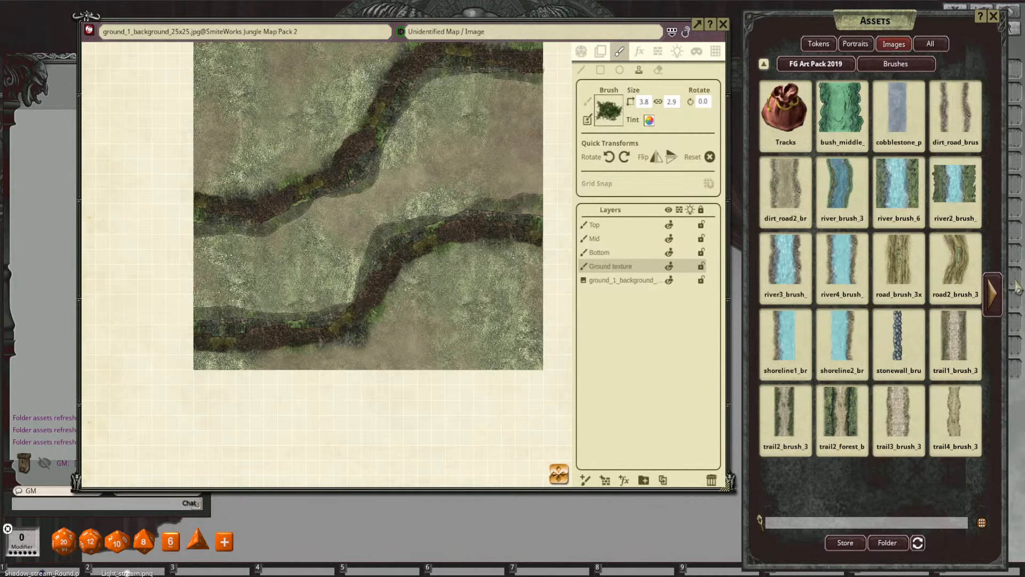
{"action": "left_click", "coordinate": [992, 294]}
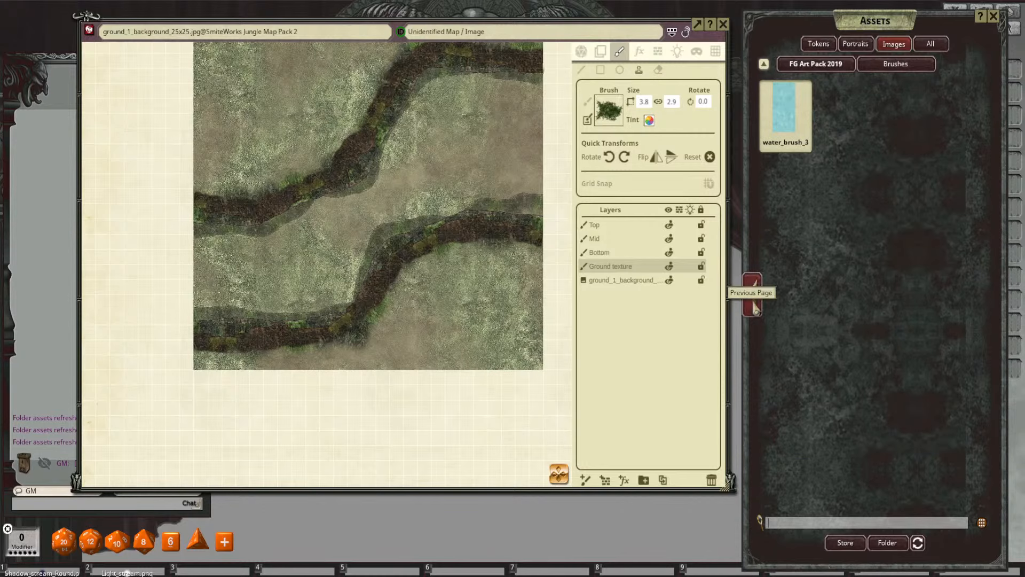
{"action": "left_click", "coordinate": [747, 283]}
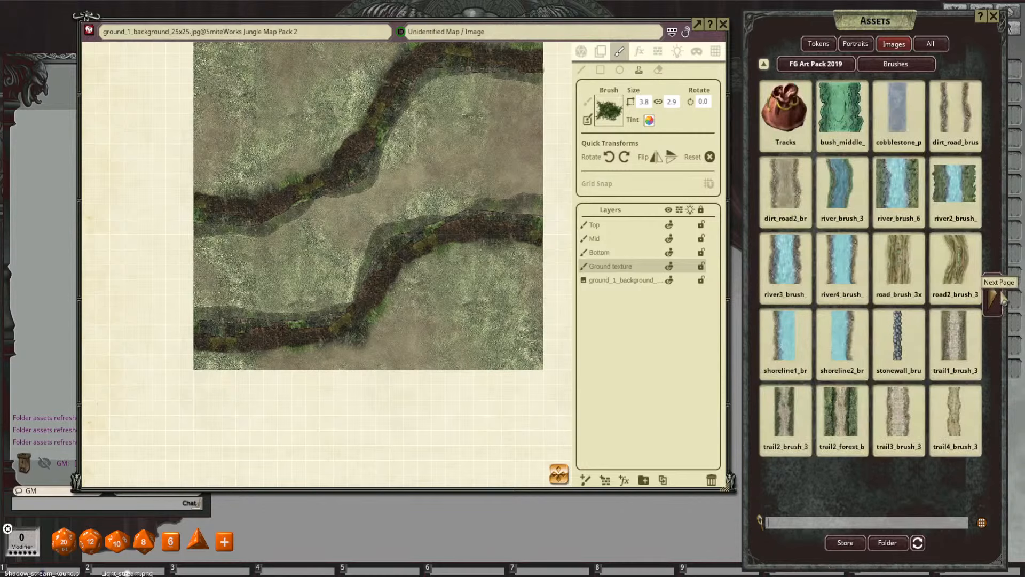
{"action": "left_click", "coordinate": [993, 297]}
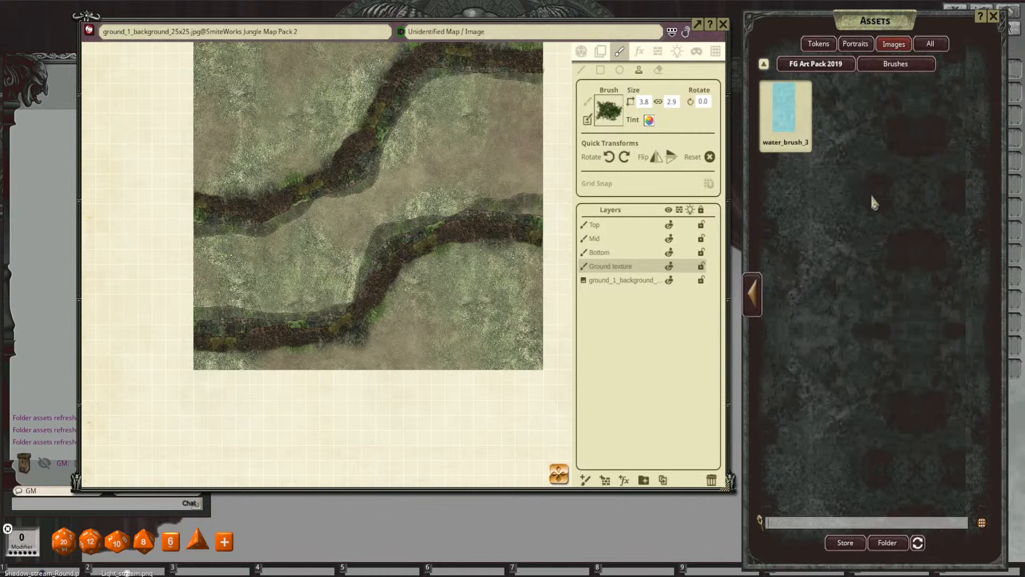
Step: Load the water_brush_3 image as the painting brush and enlarge it to 1.5 by 3.1
{"action": "left_click", "coordinate": [794, 119]}
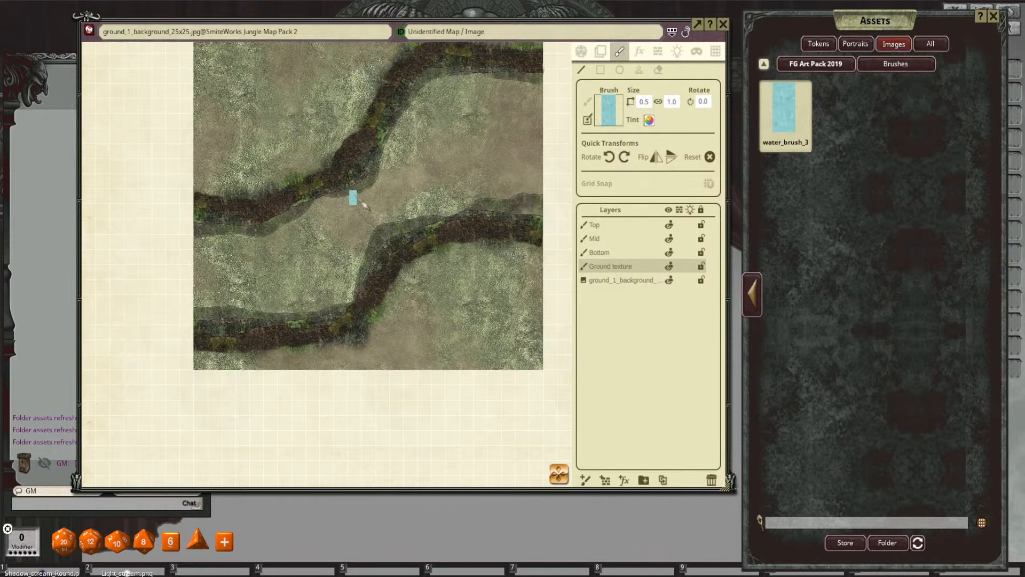
{"action": "scroll", "coordinate": [360, 191], "scroll_direction": "up", "scroll_amount": 10}
{"action": "left_click_drag", "start_coordinate": [296, 241], "coordinate": [387, 233]}
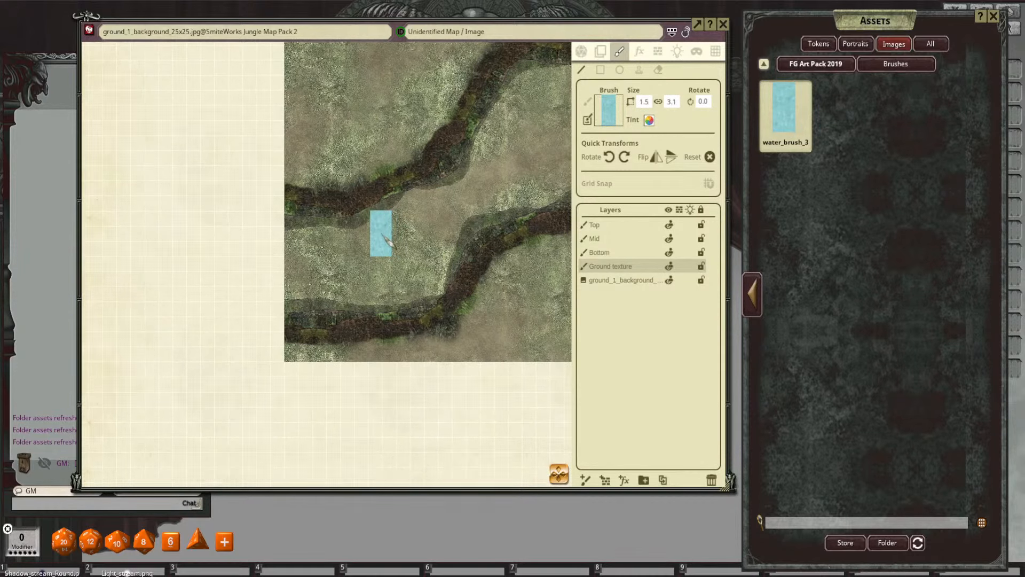
{"action": "left_click_drag", "start_coordinate": [355, 281], "coordinate": [307, 294]}
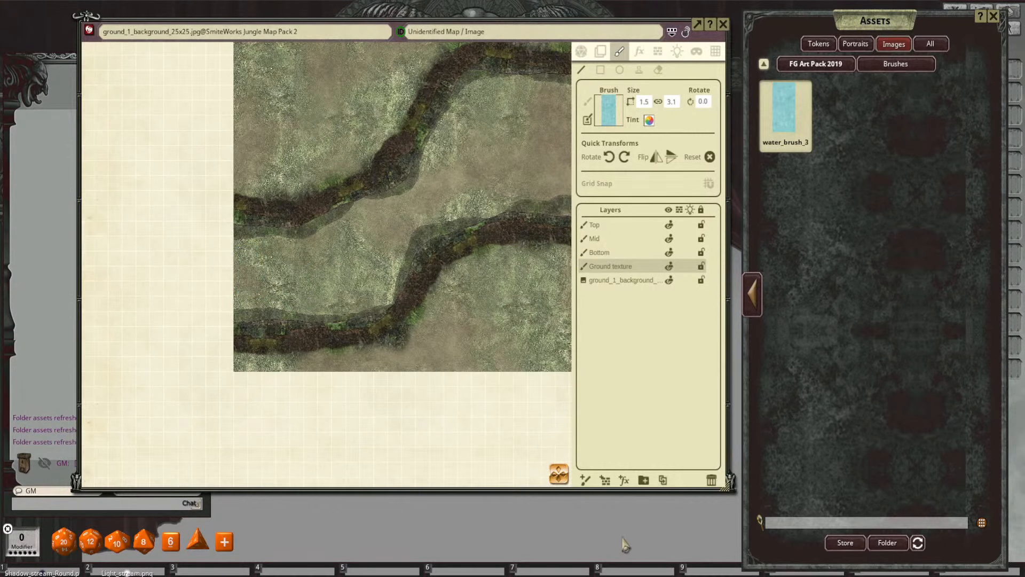
Step: Add a painting layer above all the others and name it River
{"action": "left_click", "coordinate": [586, 480]}
{"action": "double_click", "coordinate": [619, 225]}
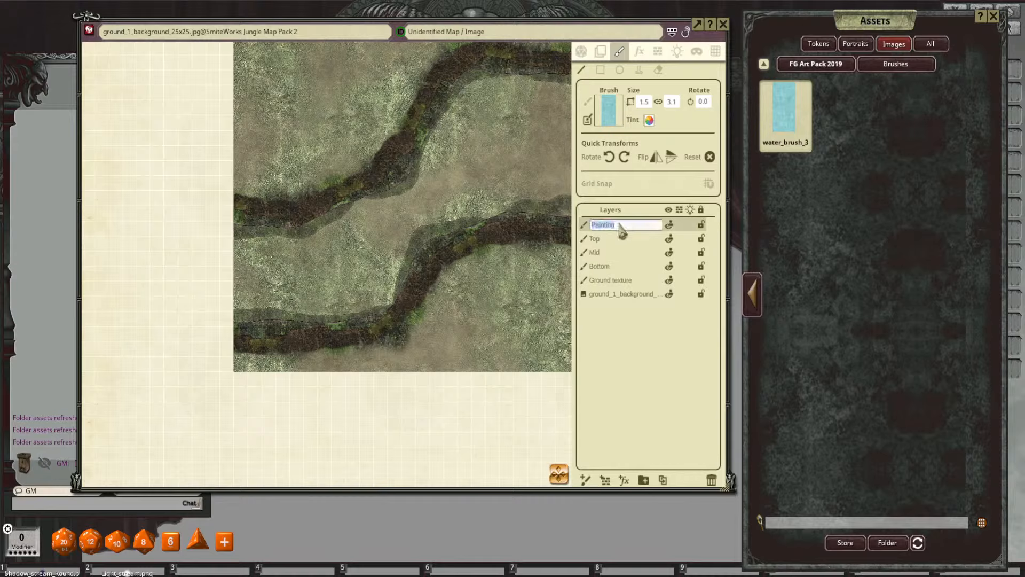
{"action": "type", "text": "River"}
{"action": "key", "text": "Return"}
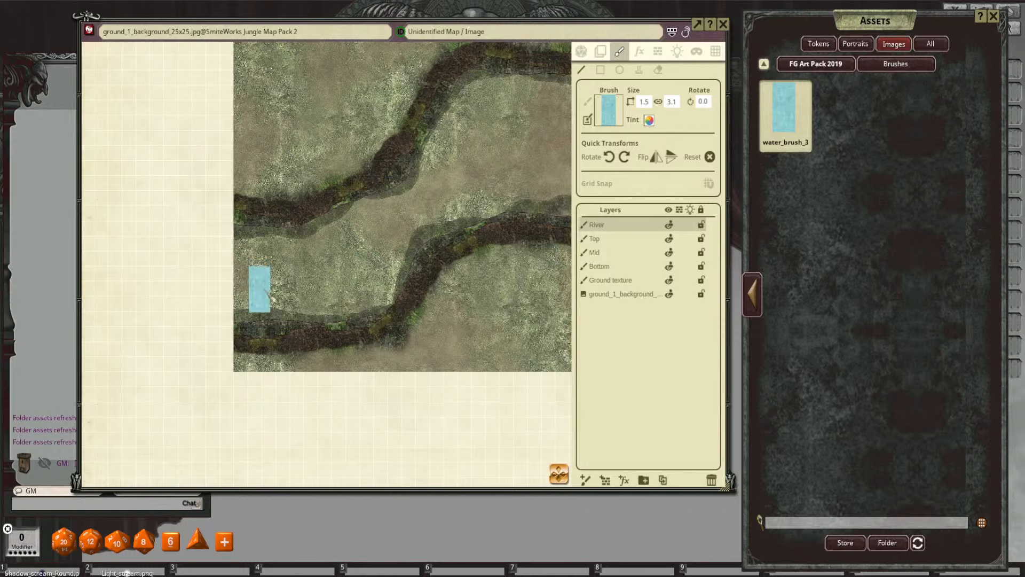
Step: Paint the winding river between the two cliffs from the map's right edge to its left edge
{"action": "scroll", "coordinate": [447, 338], "scroll_direction": "up", "scroll_amount": 1}
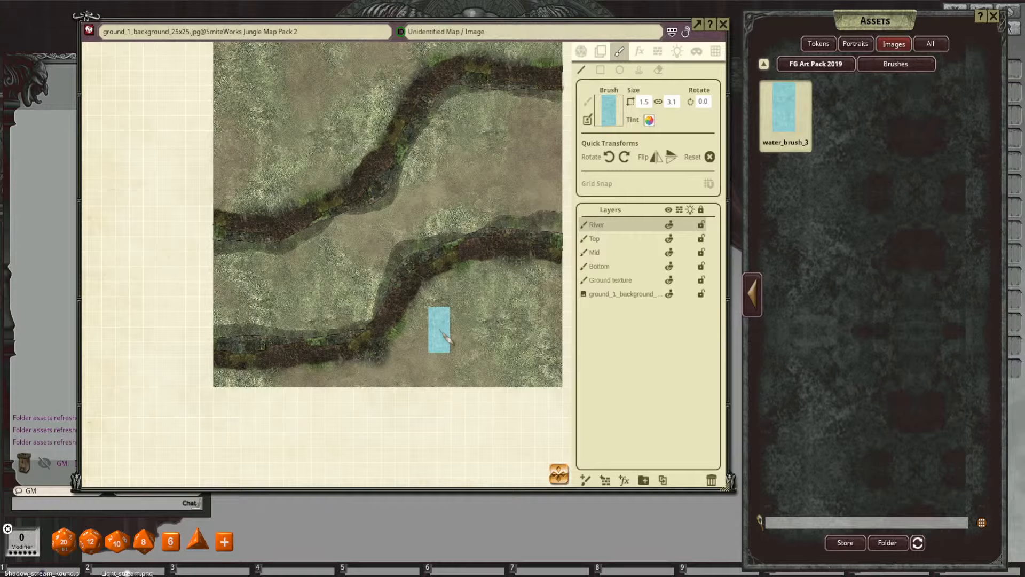
{"action": "left_click_drag", "start_coordinate": [234, 295], "coordinate": [239, 303]}
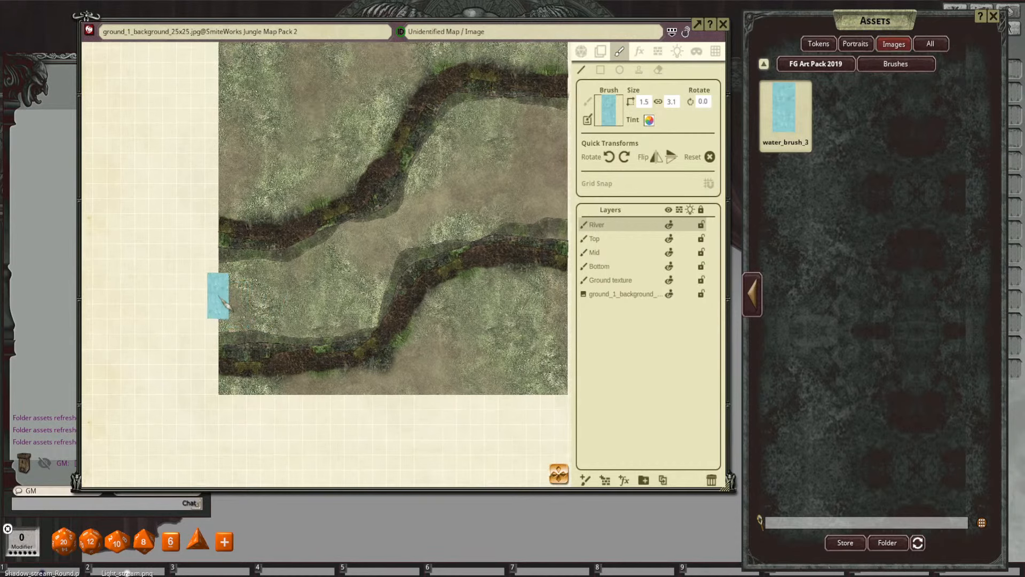
{"action": "key", "text": "ctrl"}
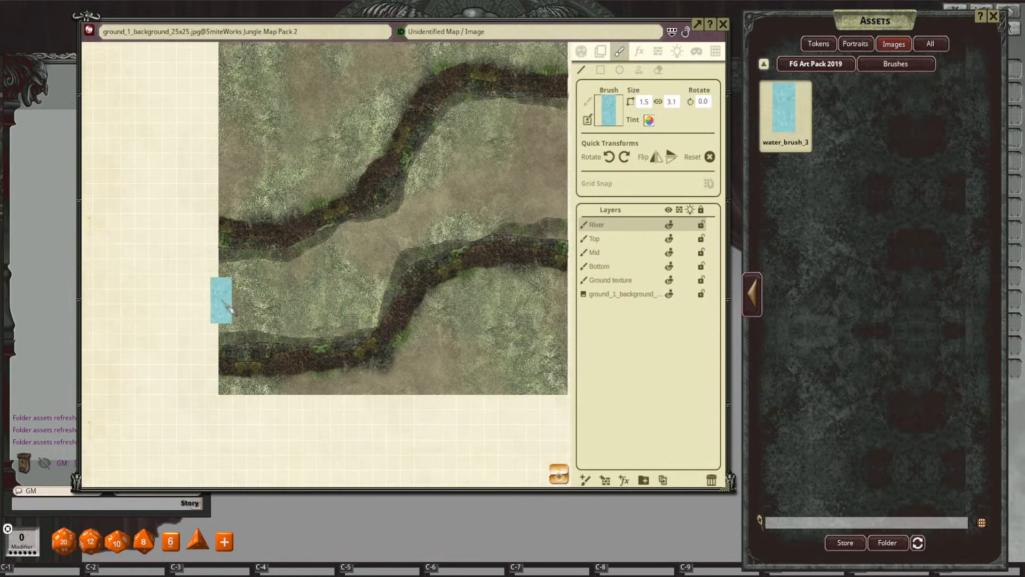
{"action": "left_click_drag", "start_coordinate": [487, 239], "coordinate": [371, 332]}
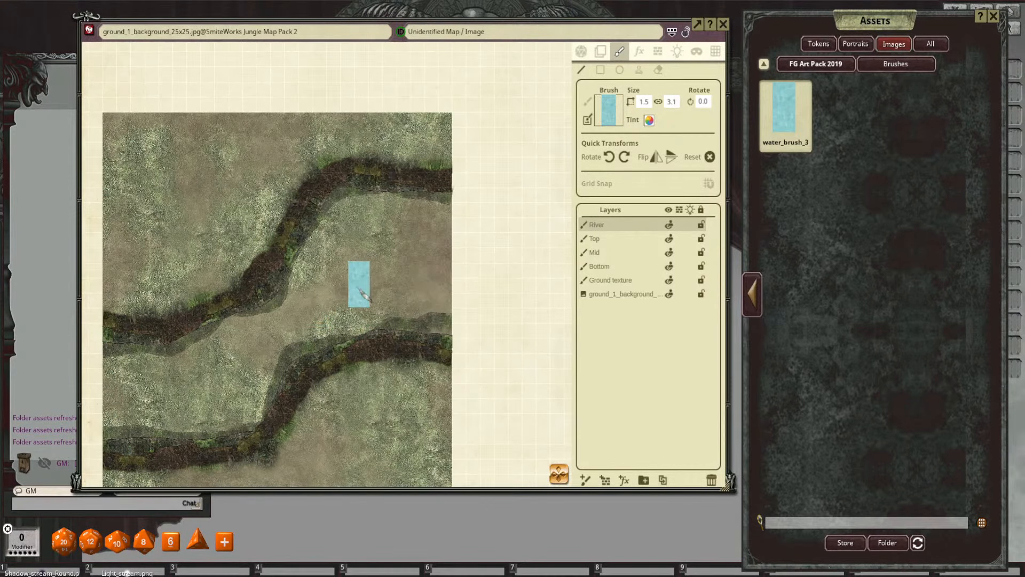
{"action": "left_click_drag", "start_coordinate": [370, 281], "coordinate": [465, 230]}
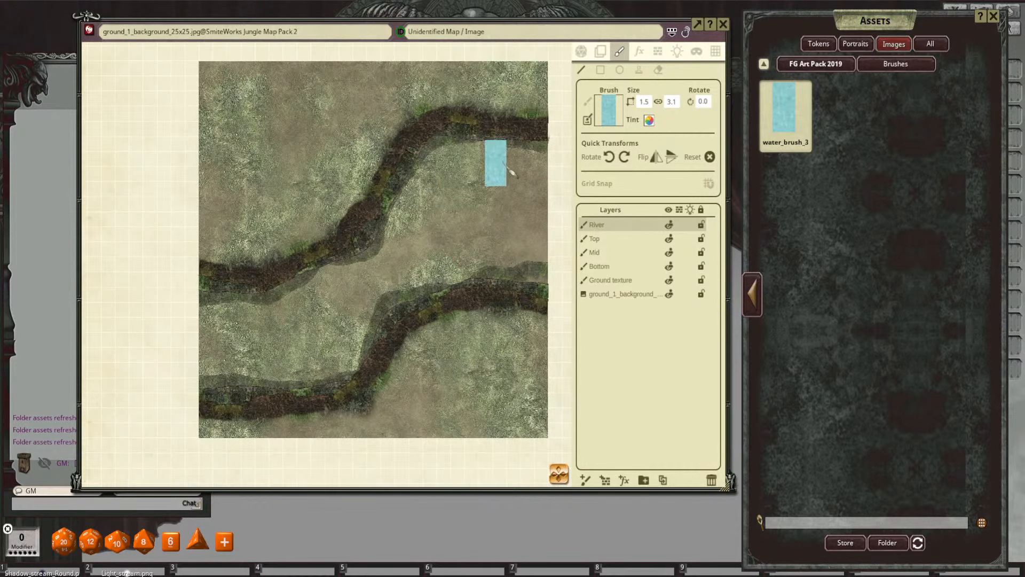
{"action": "left_click_drag", "start_coordinate": [517, 217], "coordinate": [454, 189]}
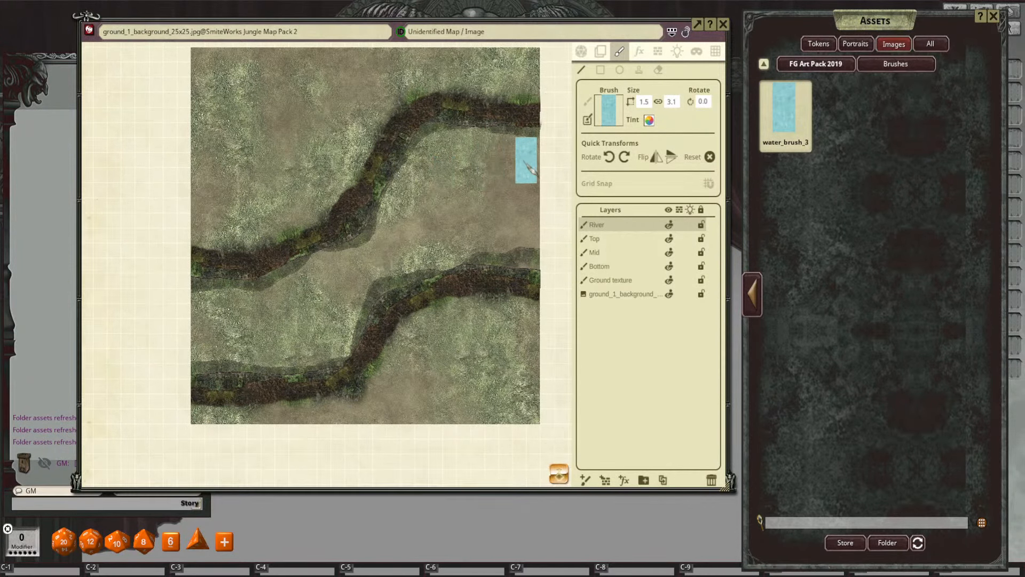
{"action": "key", "text": "ctrl"}
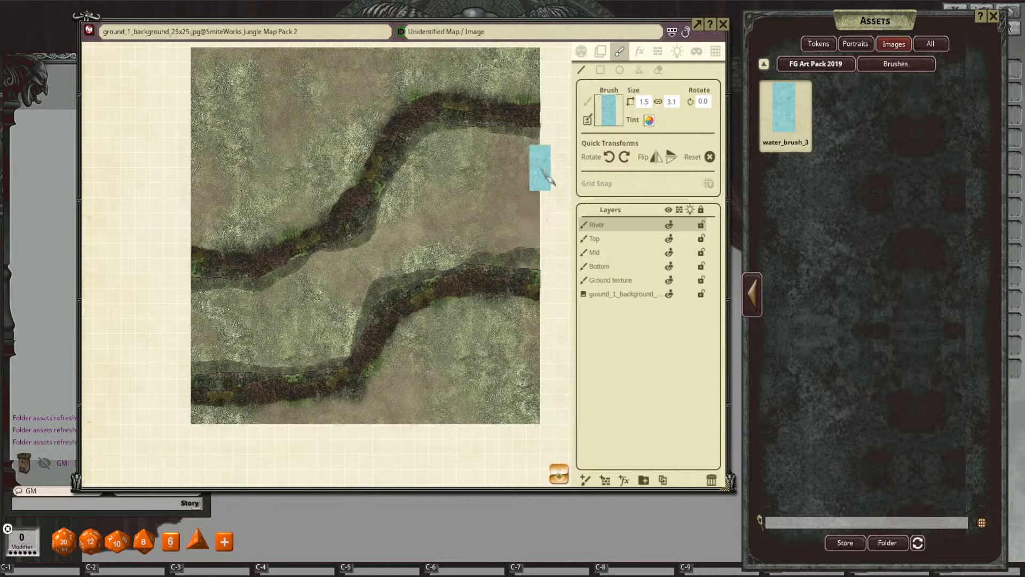
{"action": "mouse_move", "coordinate": [550, 179]}
{"action": "left_mouse_down"}
{"action": "mouse_move", "coordinate": [448, 158]}
{"action": "mouse_move", "coordinate": [436, 185]}
{"action": "mouse_move", "coordinate": [439, 219]}
{"action": "mouse_move", "coordinate": [394, 264]}
{"action": "mouse_move", "coordinate": [345, 275]}
{"action": "mouse_move", "coordinate": [315, 320]}
{"action": "mouse_move", "coordinate": [275, 299]}
{"action": "mouse_move", "coordinate": [323, 258]}
{"action": "left_mouse_up"}
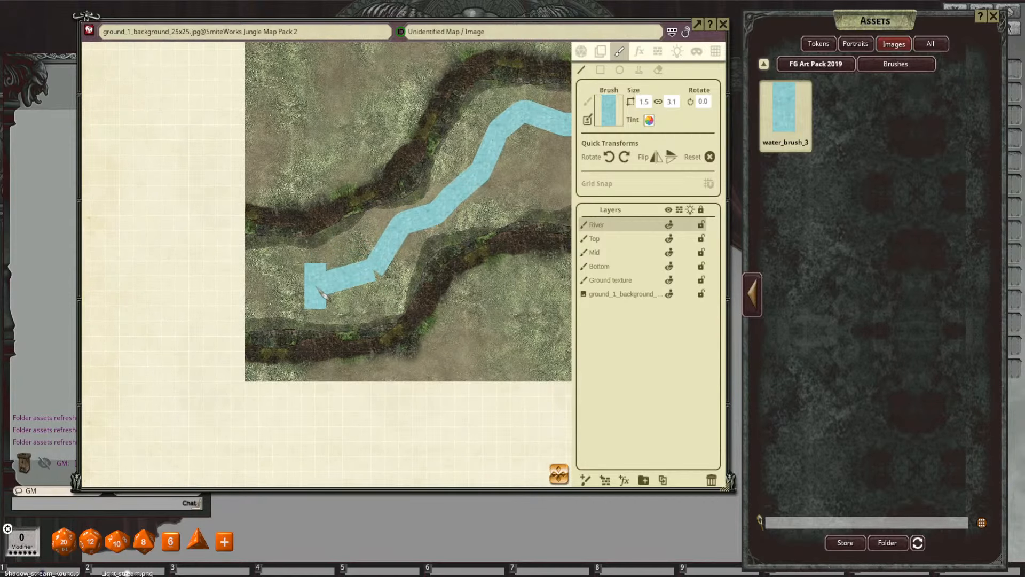
{"action": "left_click", "coordinate": [314, 287]}
{"action": "left_click_drag", "start_coordinate": [300, 293], "coordinate": [249, 292]}
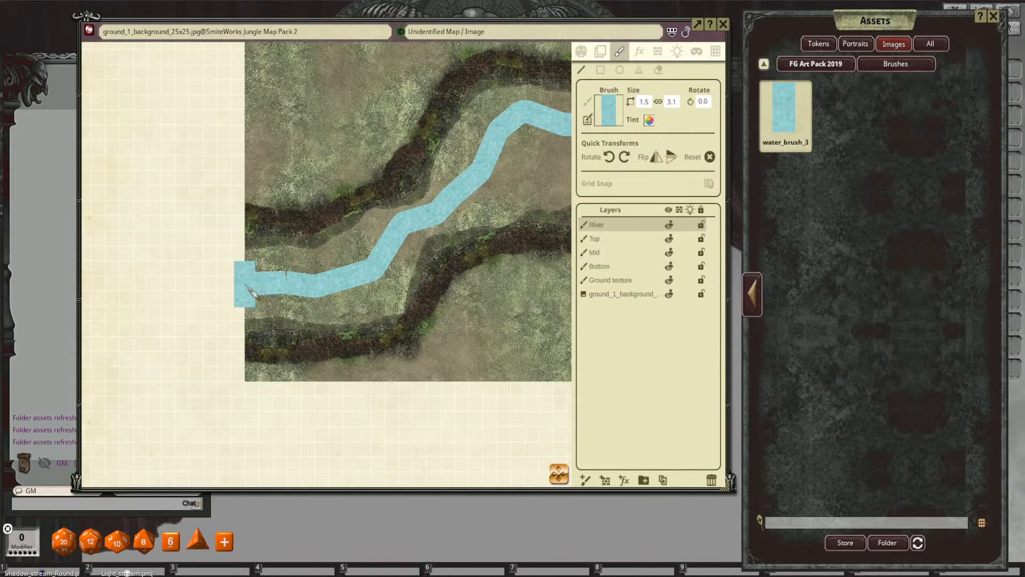
{"action": "key", "text": "ctrl"}
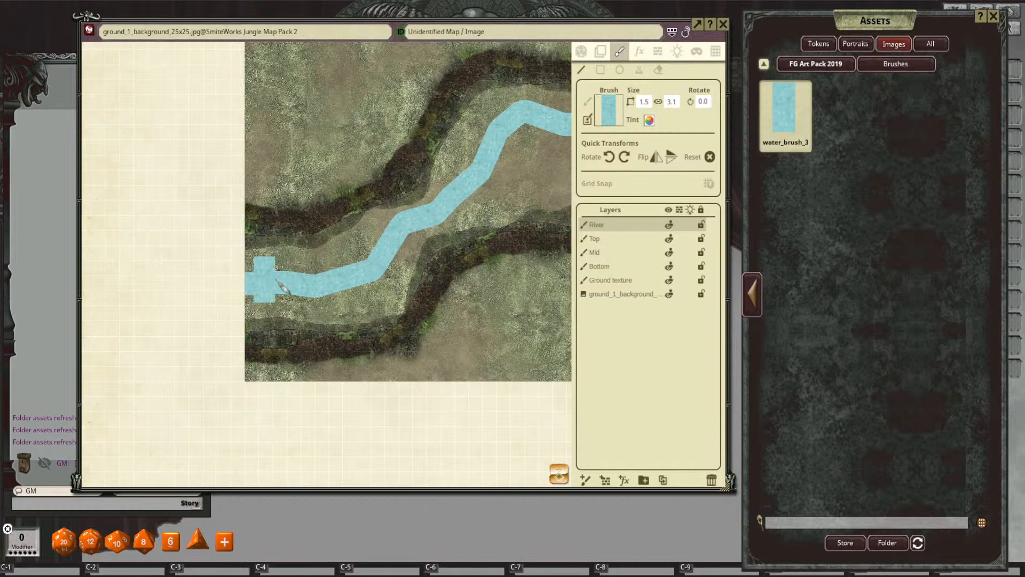
Step: Paint a second river branch in from the right edge below the first, undoing and repainting the segment that joins the main river
{"action": "scroll", "coordinate": [372, 280], "scroll_direction": "down", "scroll_amount": 4}
{"action": "left_click_drag", "start_coordinate": [456, 270], "coordinate": [426, 268]}
{"action": "scroll", "coordinate": [435, 203], "scroll_direction": "up", "scroll_amount": 3}
{"action": "scroll", "coordinate": [440, 210], "scroll_direction": "up", "scroll_amount": 1}
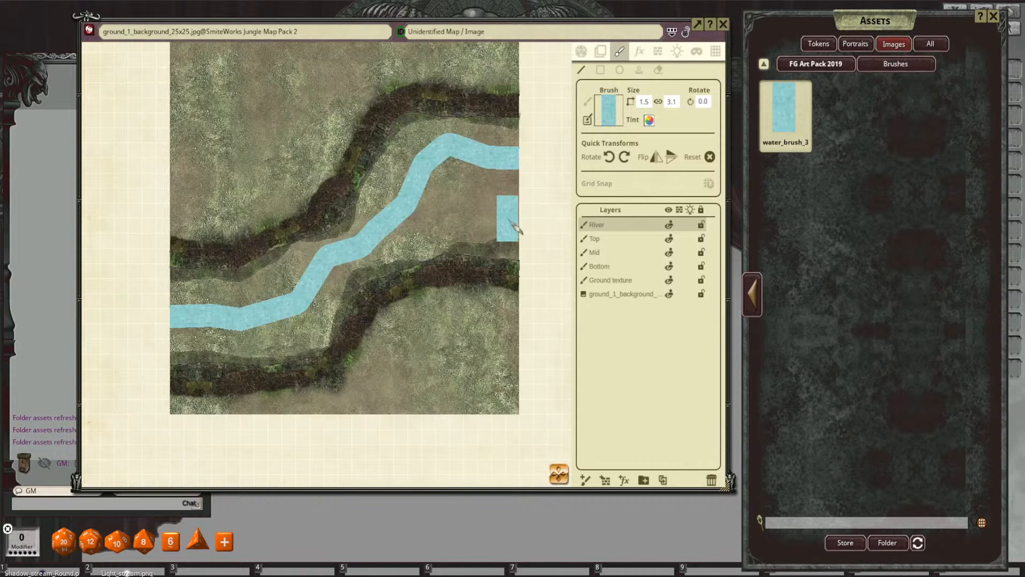
{"action": "key", "text": "ctrl"}
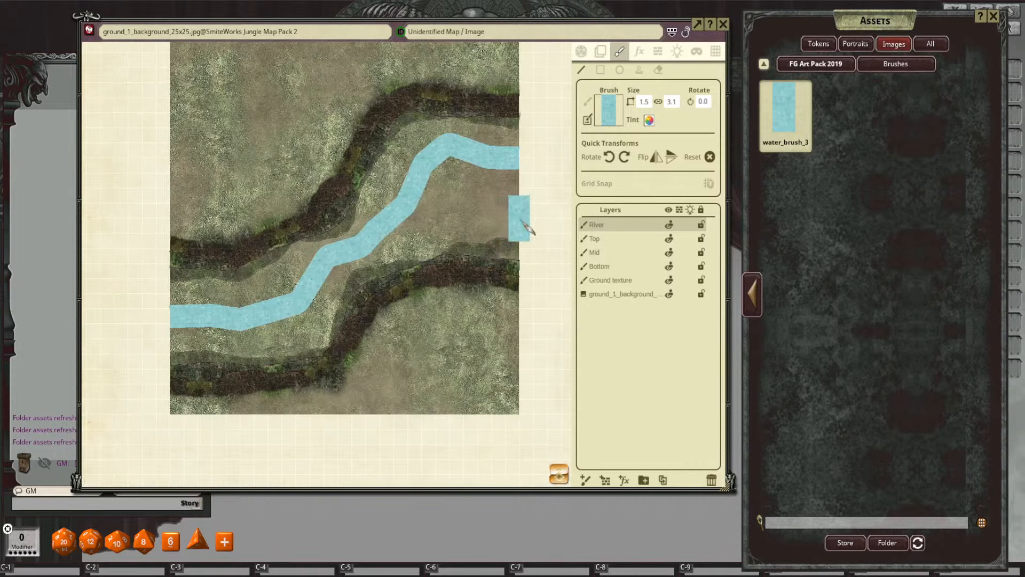
{"action": "mouse_move", "coordinate": [525, 227]}
{"action": "left_mouse_down"}
{"action": "mouse_move", "coordinate": [470, 219]}
{"action": "mouse_move", "coordinate": [472, 230]}
{"action": "mouse_move", "coordinate": [428, 213]}
{"action": "left_mouse_up"}
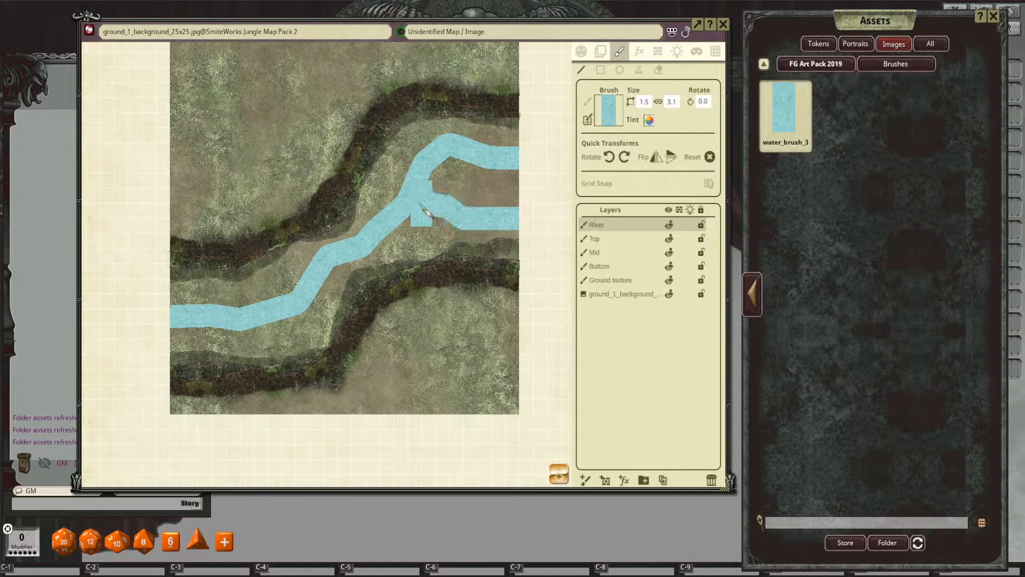
{"action": "key", "text": "ctrl+z"}
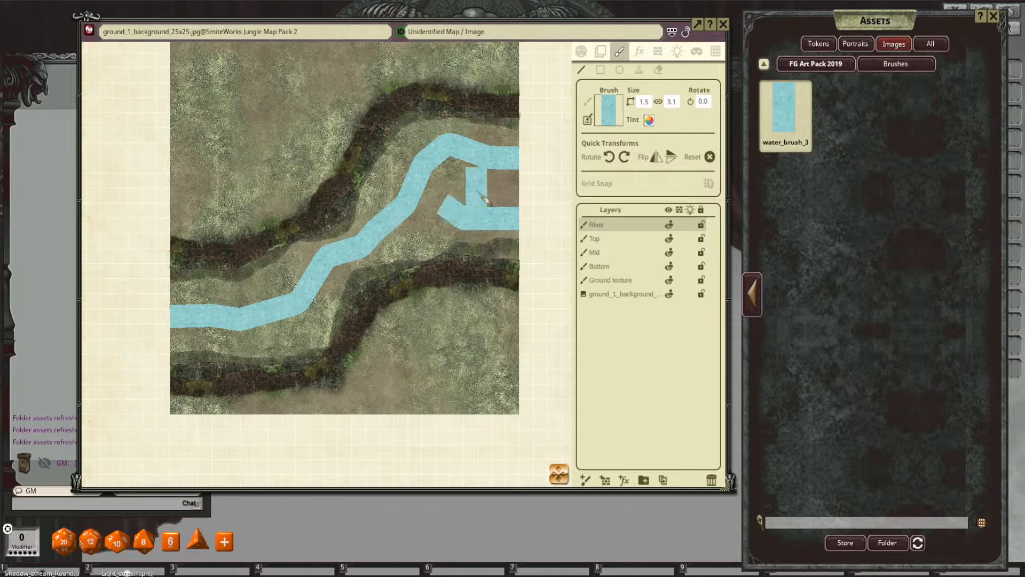
{"action": "left_click_drag", "start_coordinate": [450, 214], "coordinate": [421, 199]}
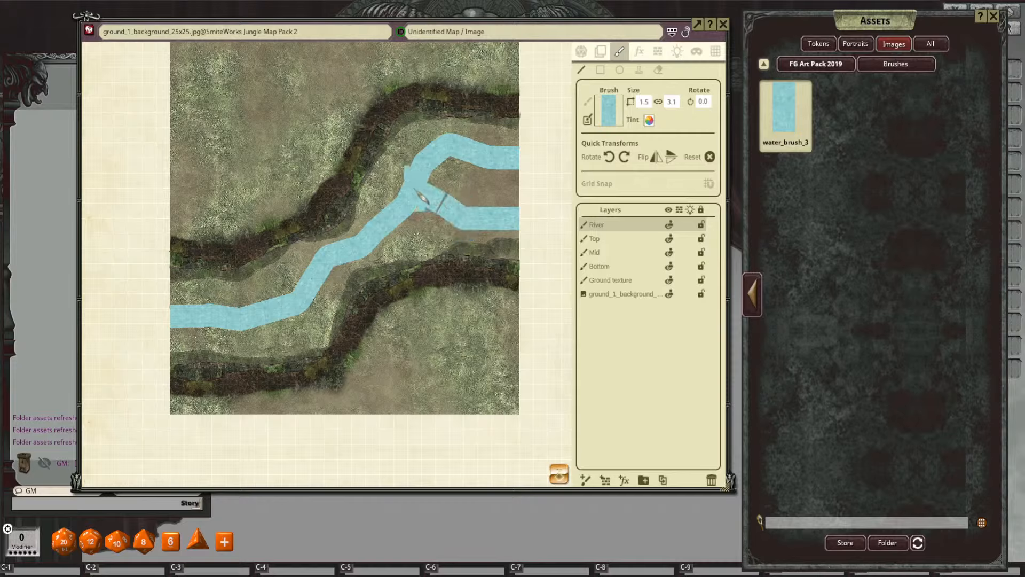
{"action": "scroll", "coordinate": [422, 197], "scroll_direction": "up", "scroll_amount": 4}
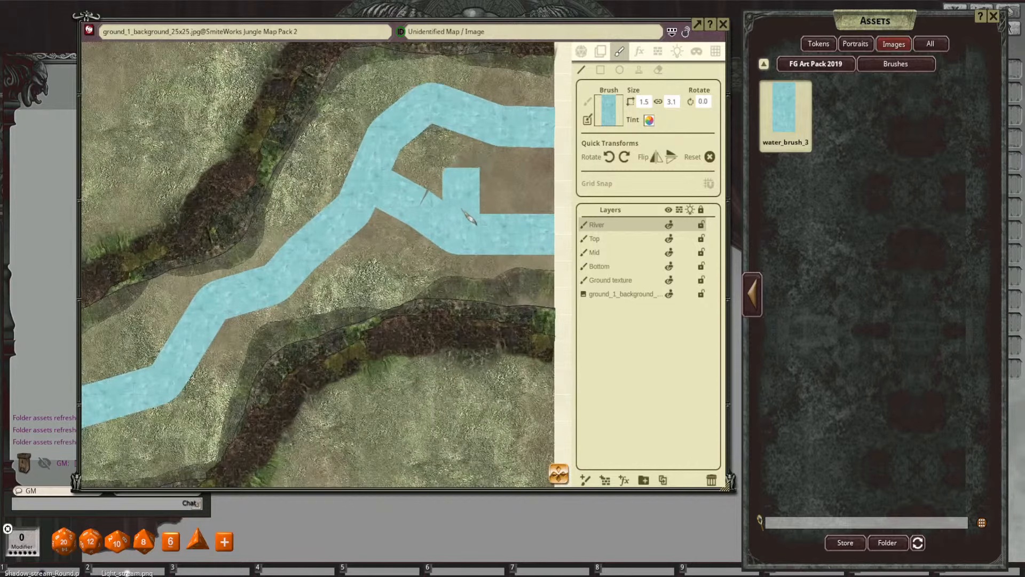
{"action": "scroll", "coordinate": [437, 224], "scroll_direction": "down", "scroll_amount": 3}
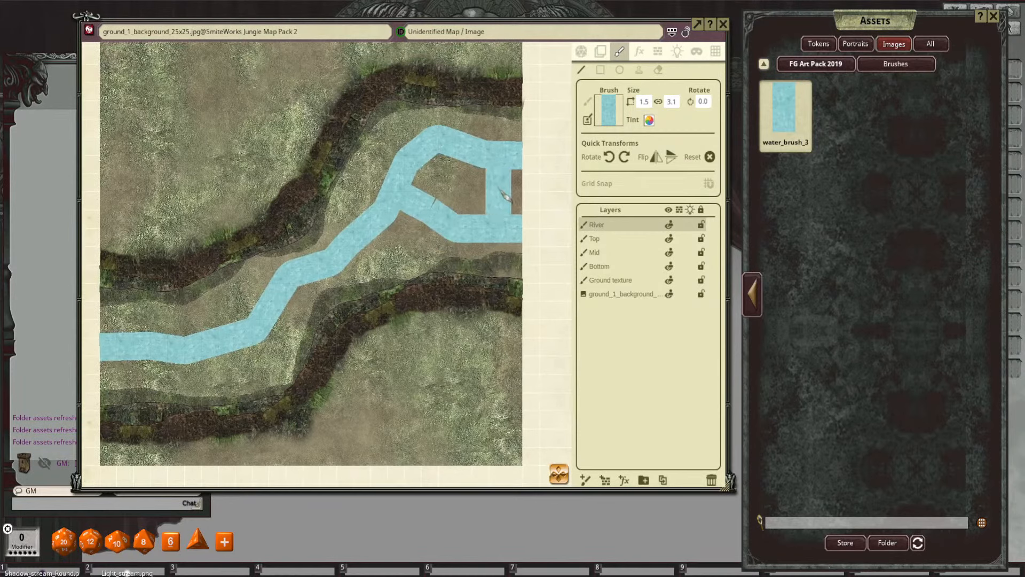
{"action": "scroll", "coordinate": [513, 214], "scroll_direction": "down", "scroll_amount": 3}
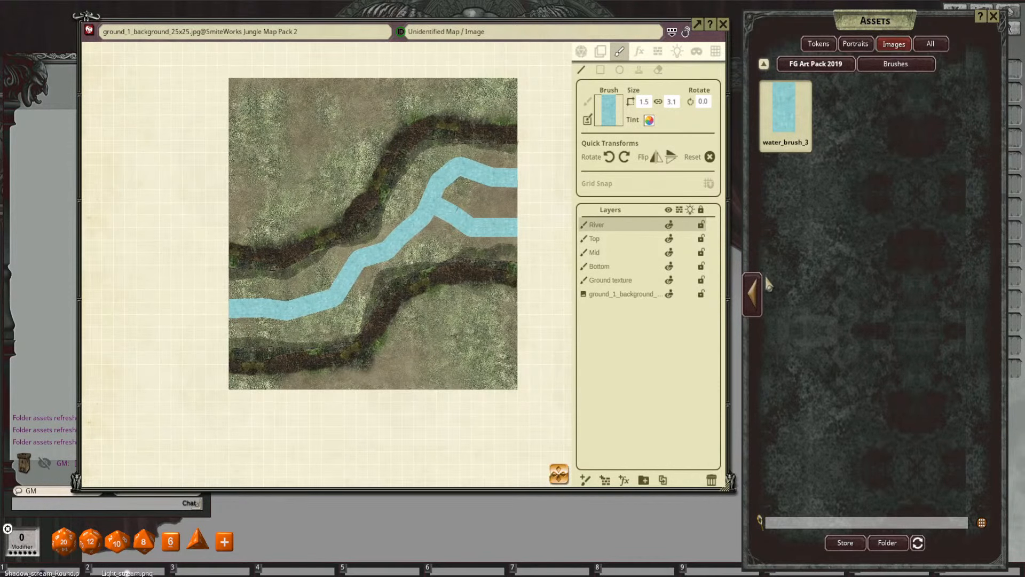
Step: Load the Water_1 tile from the Tiles folder as a 3.8 by 3.8 brush and replace it with Water_2_tile_10x10 at the same size
{"action": "left_click", "coordinate": [804, 66]}
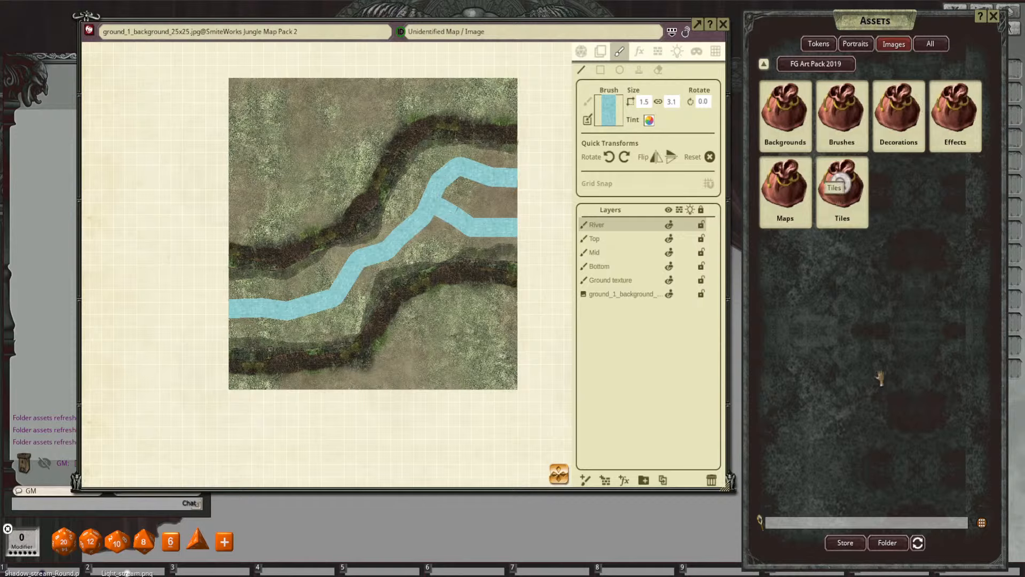
{"action": "left_click", "coordinate": [838, 201]}
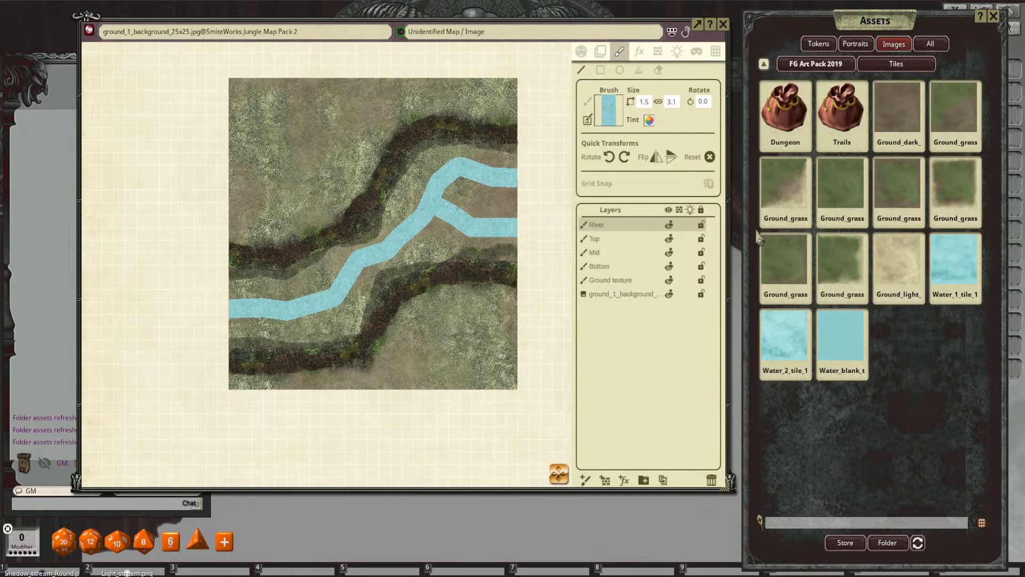
{"action": "mouse_move", "coordinate": [954, 264]}
{"action": "left_mouse_down"}
{"action": "mouse_move", "coordinate": [627, 167]}
{"action": "mouse_move", "coordinate": [620, 119]}
{"action": "left_mouse_up"}
{"action": "scroll", "coordinate": [504, 210], "scroll_direction": "up", "scroll_amount": 5}
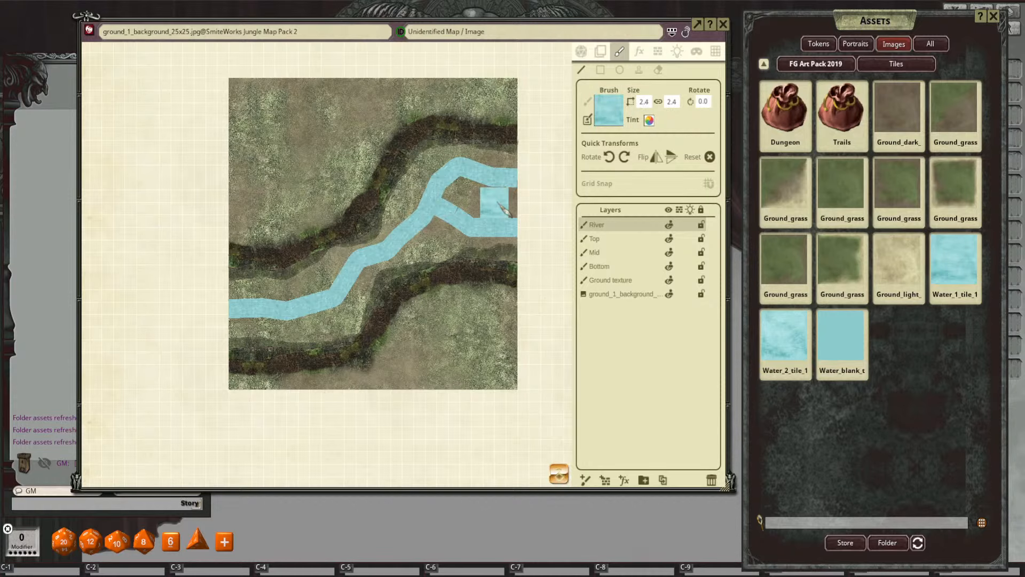
{"action": "scroll", "coordinate": [505, 210], "scroll_direction": "up", "scroll_amount": 2}
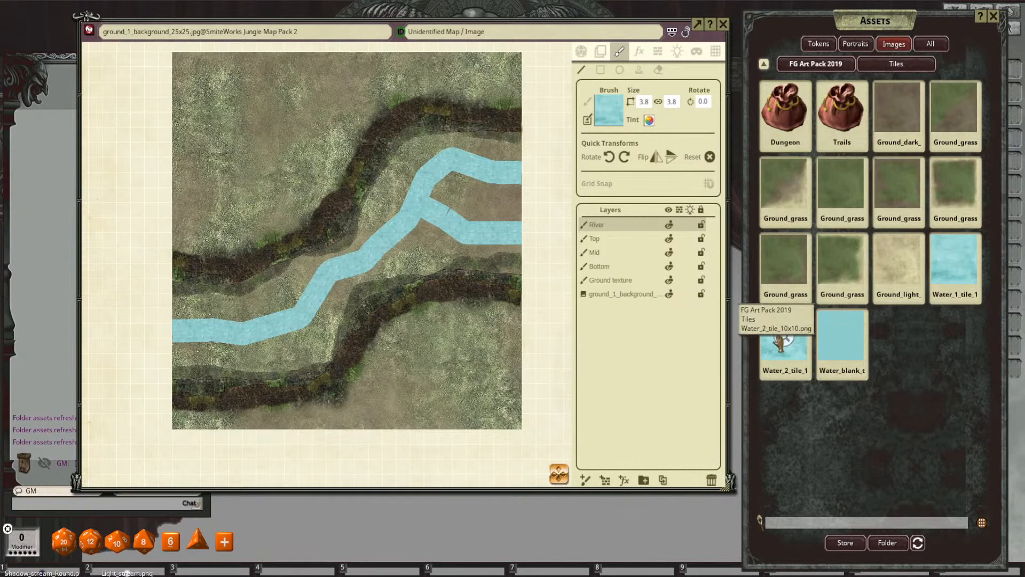
{"action": "mouse_move", "coordinate": [766, 334]}
{"action": "left_mouse_down"}
{"action": "mouse_move", "coordinate": [653, 231]}
{"action": "mouse_move", "coordinate": [764, 332]}
{"action": "left_mouse_up"}
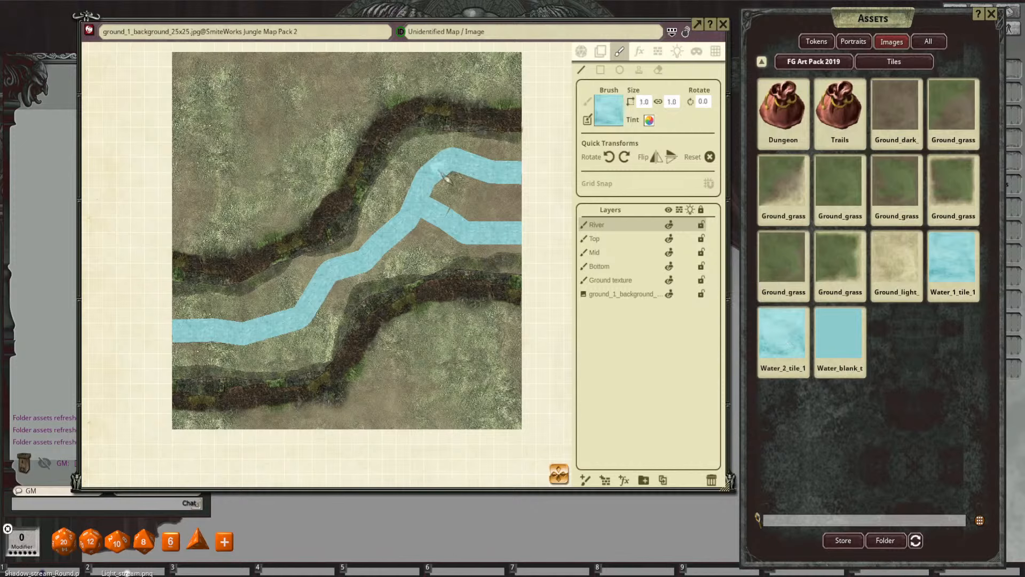
{"action": "scroll", "coordinate": [483, 208], "scroll_direction": "up", "scroll_amount": 5}
Step: Browse the Effects folder and all pages of the Decorations folder in FG Art Pack 2019 for water assets
{"action": "left_click", "coordinate": [802, 63]}
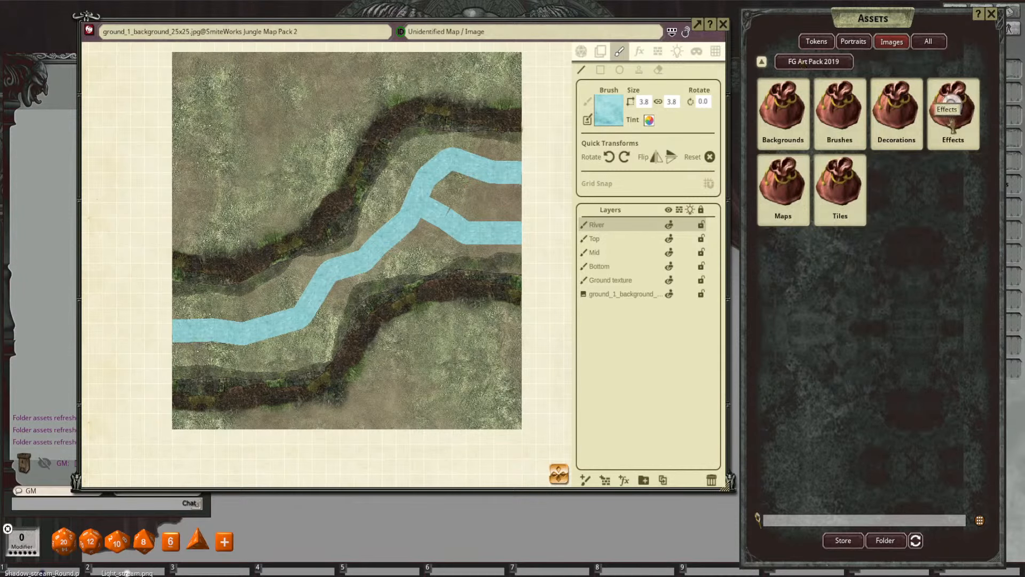
{"action": "left_click", "coordinate": [952, 124]}
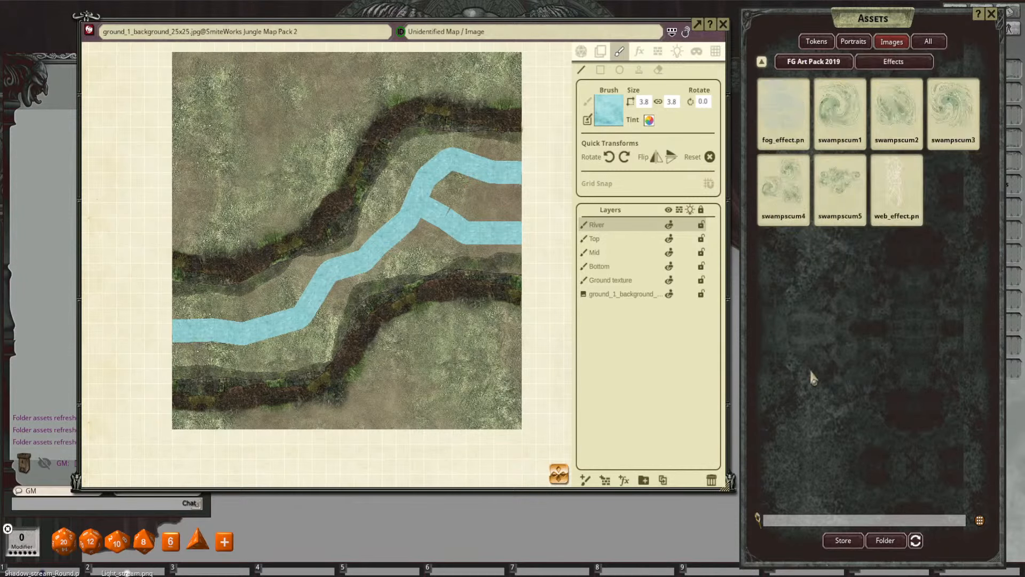
{"action": "left_click", "coordinate": [825, 63]}
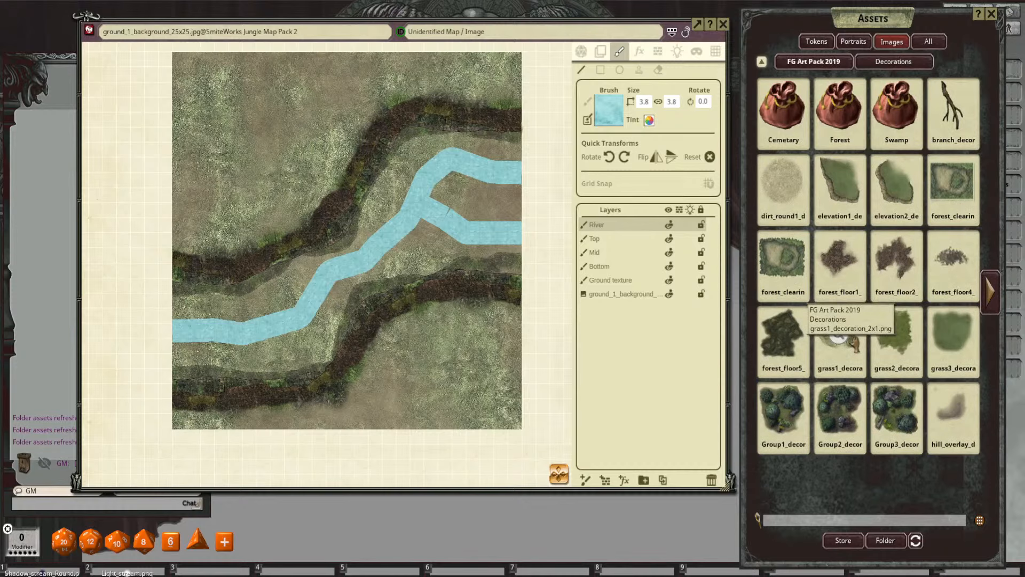
{"action": "left_click", "coordinate": [990, 303]}
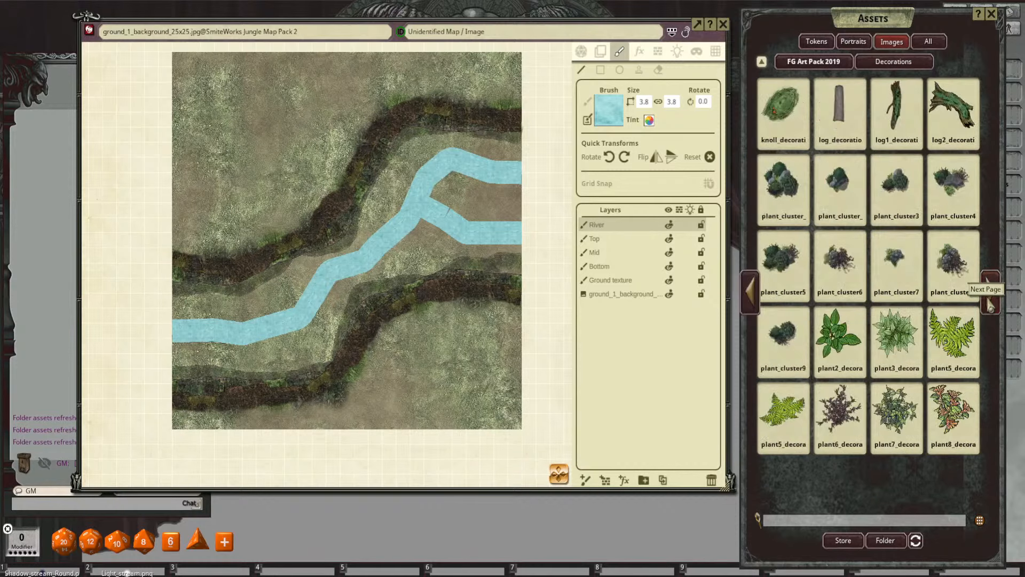
{"action": "left_click", "coordinate": [990, 304]}
{"action": "left_click", "coordinate": [990, 303]}
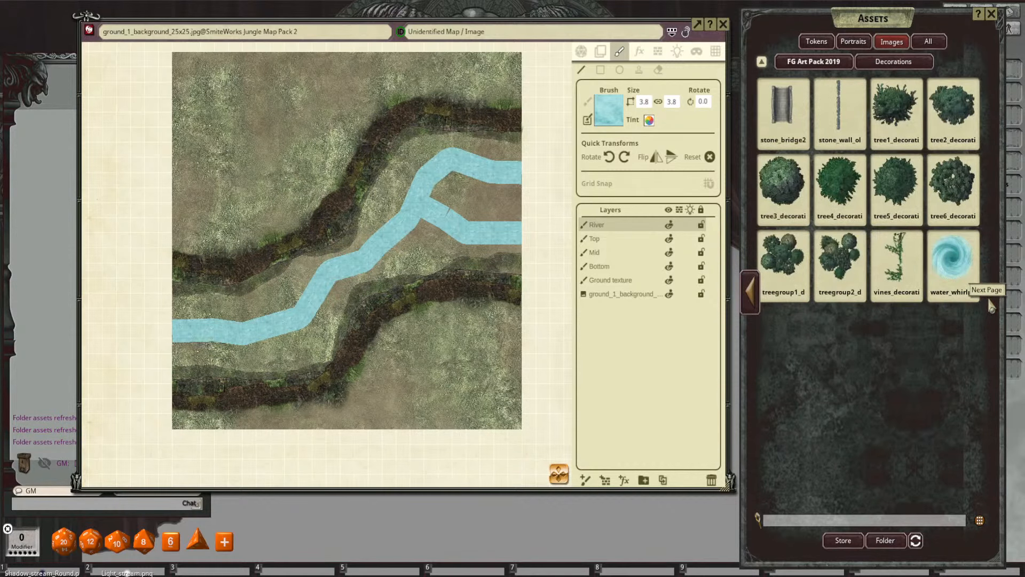
{"action": "left_click", "coordinate": [750, 291]}
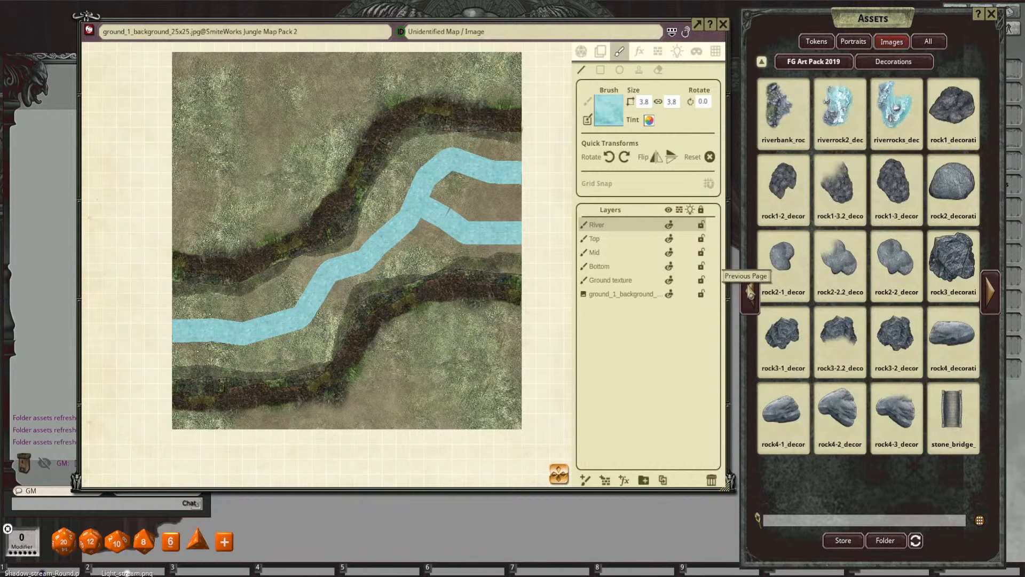
{"action": "left_click", "coordinate": [753, 291]}
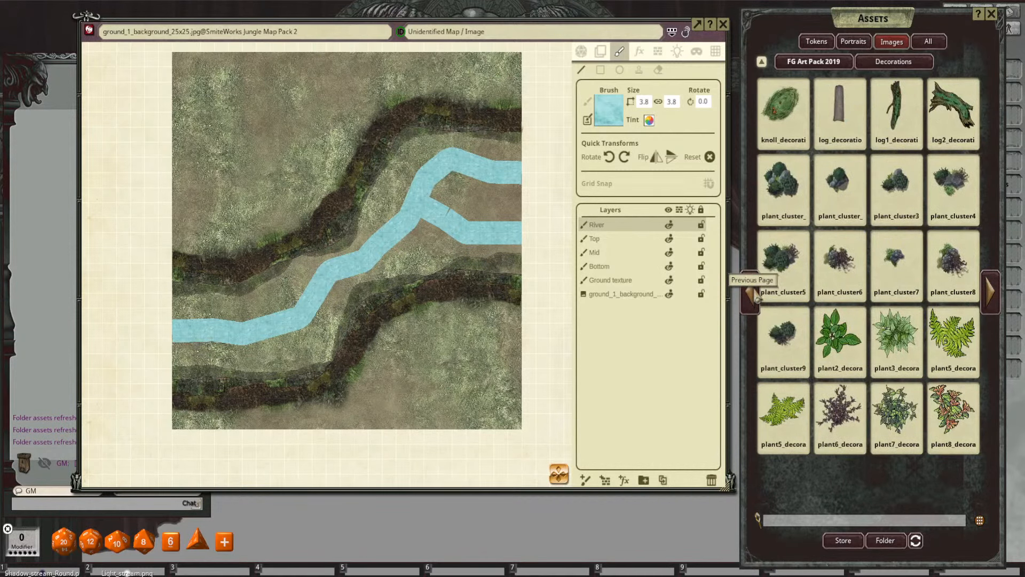
{"action": "left_click", "coordinate": [755, 295]}
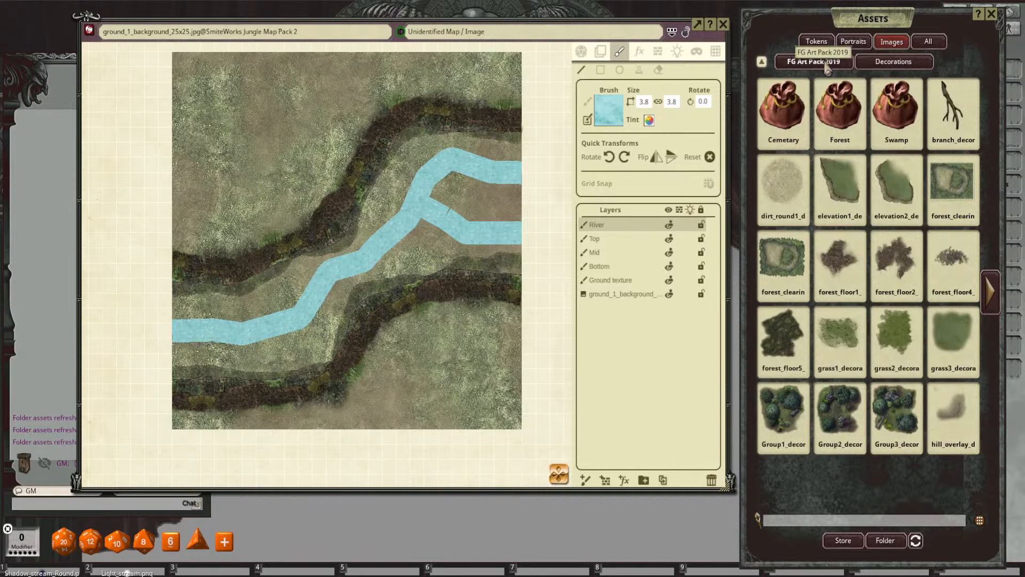
{"action": "left_click", "coordinate": [812, 63]}
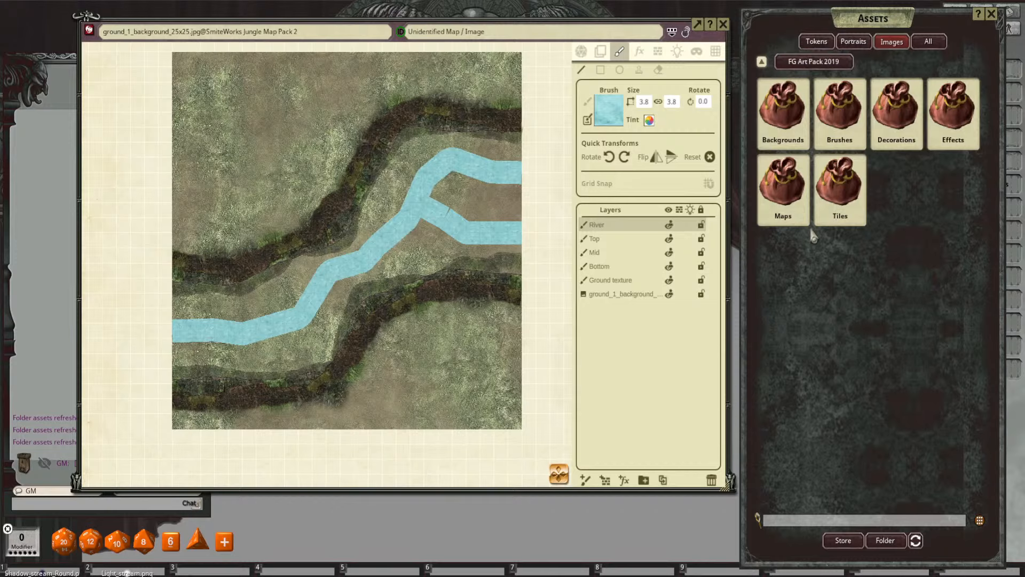
Step: Stamp the Water_2 tile from the Tiles folder at 4 by 4 over the gap between the river branches near the map's right edge
{"action": "left_click", "coordinate": [840, 196]}
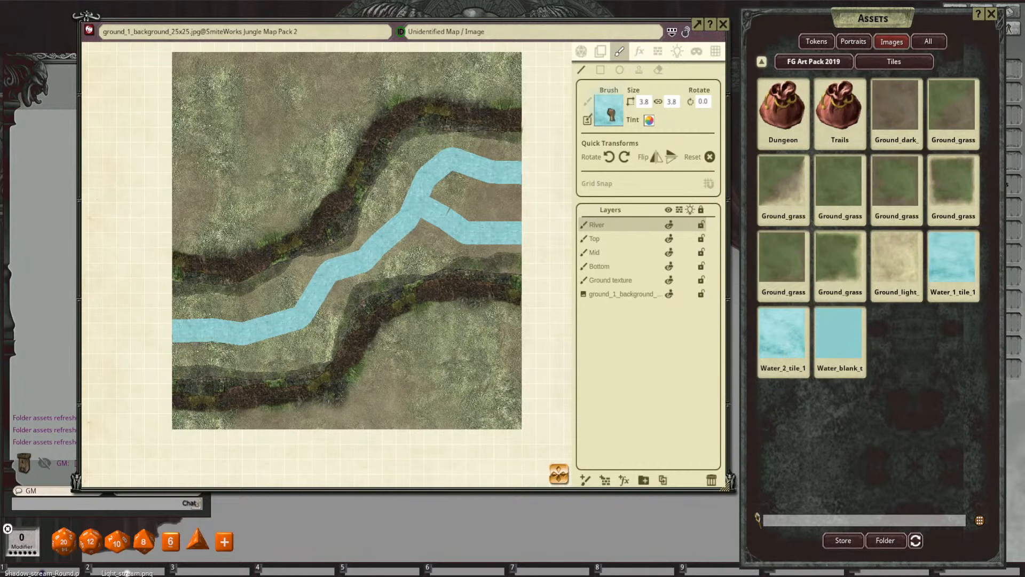
{"action": "left_click", "coordinate": [458, 215]}
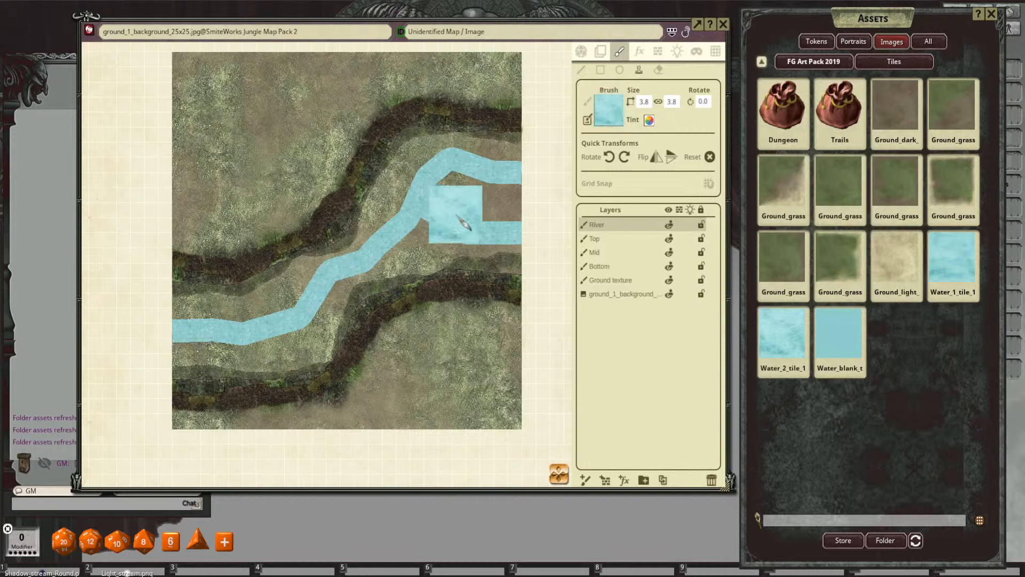
{"action": "key", "text": "ctrl"}
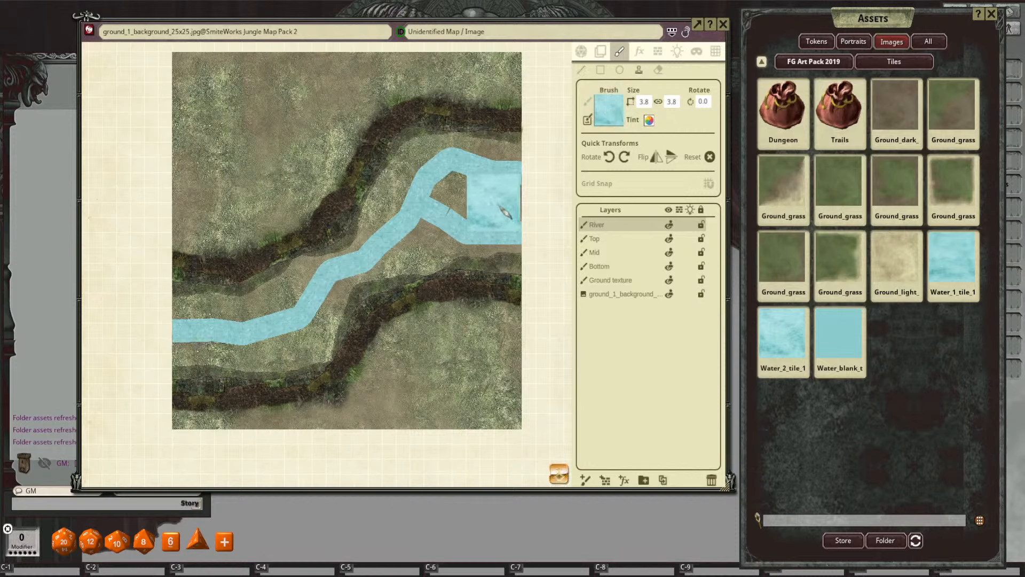
{"action": "scroll", "coordinate": [505, 211], "scroll_direction": "up", "scroll_amount": 3}
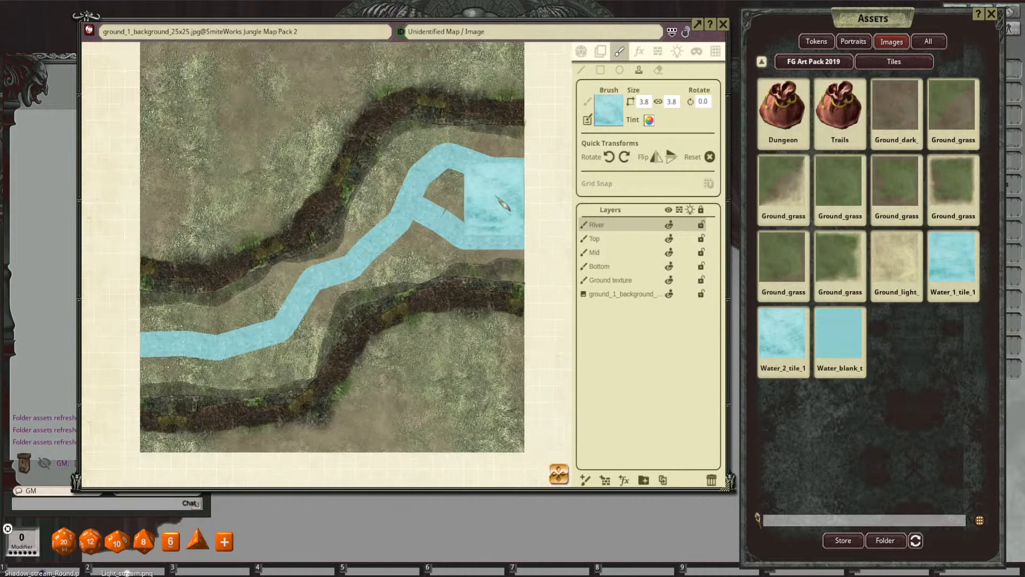
{"action": "key", "text": "ctrl+z"}
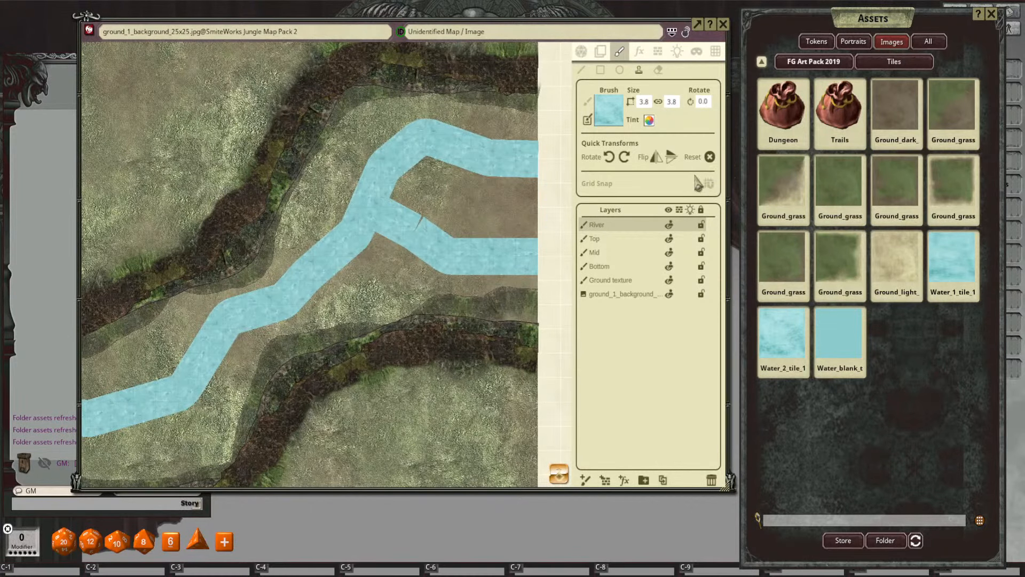
{"action": "left_click", "coordinate": [644, 102]}
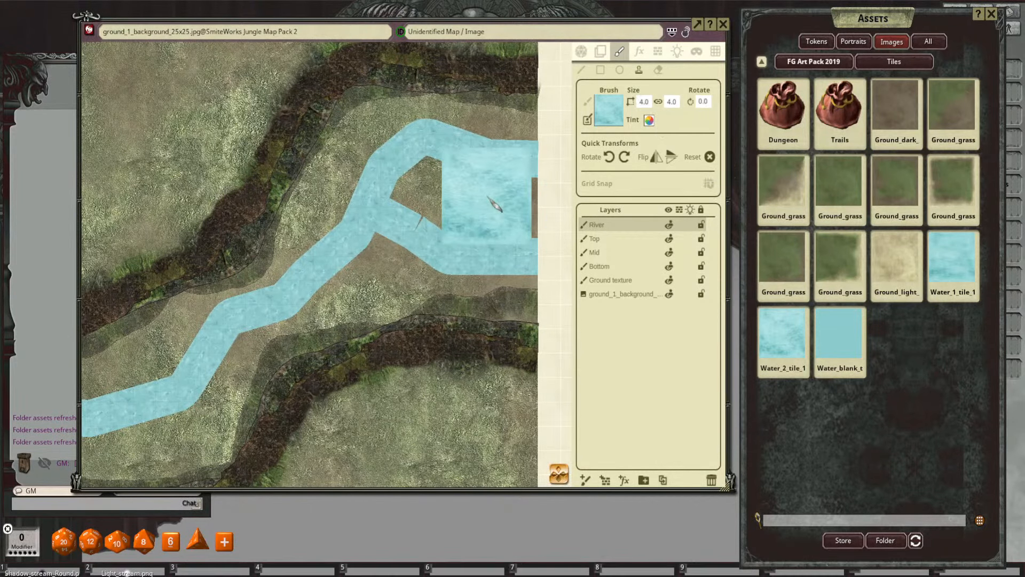
{"action": "key", "text": "Return"}
{"action": "left_click", "coordinate": [500, 211]}
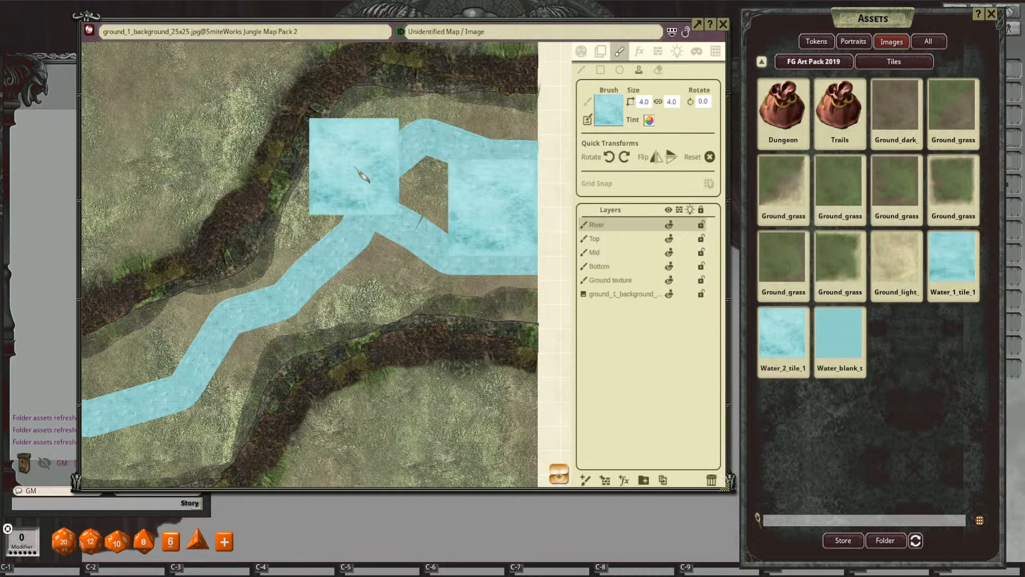
Step: Set the water tile stamp to 2 by 2 and fill the remaining gap between the river branches up to their fork
{"action": "left_click", "coordinate": [643, 103]}
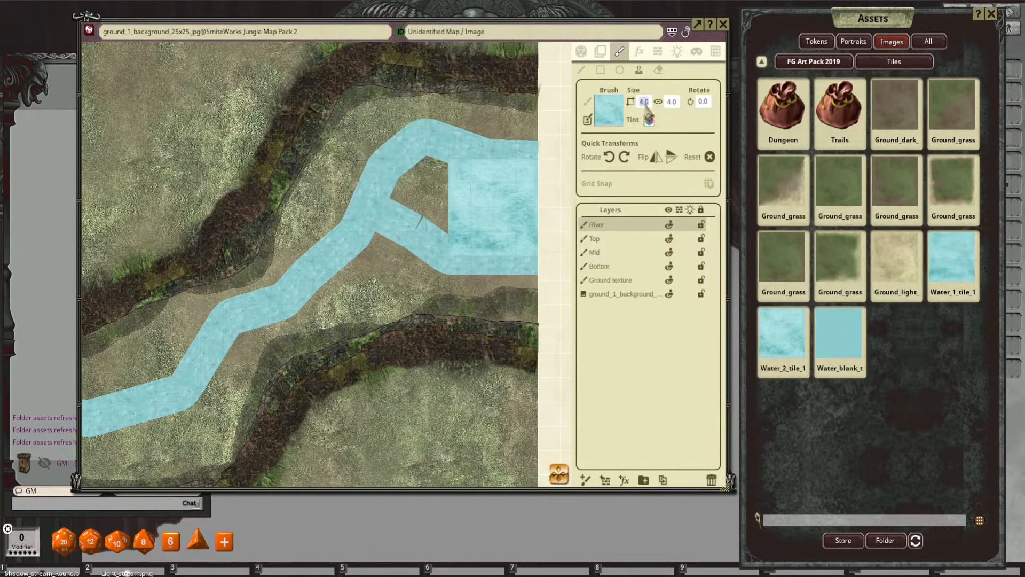
{"action": "type", "text": "2"}
{"action": "key", "text": "Return"}
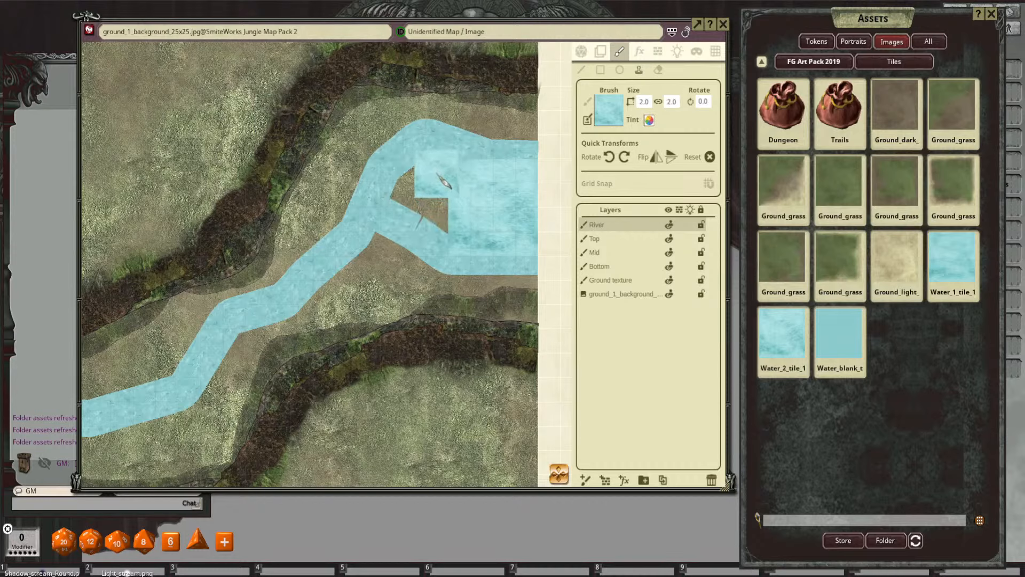
{"action": "key", "text": "ctrl"}
{"action": "left_click", "coordinate": [431, 181]}
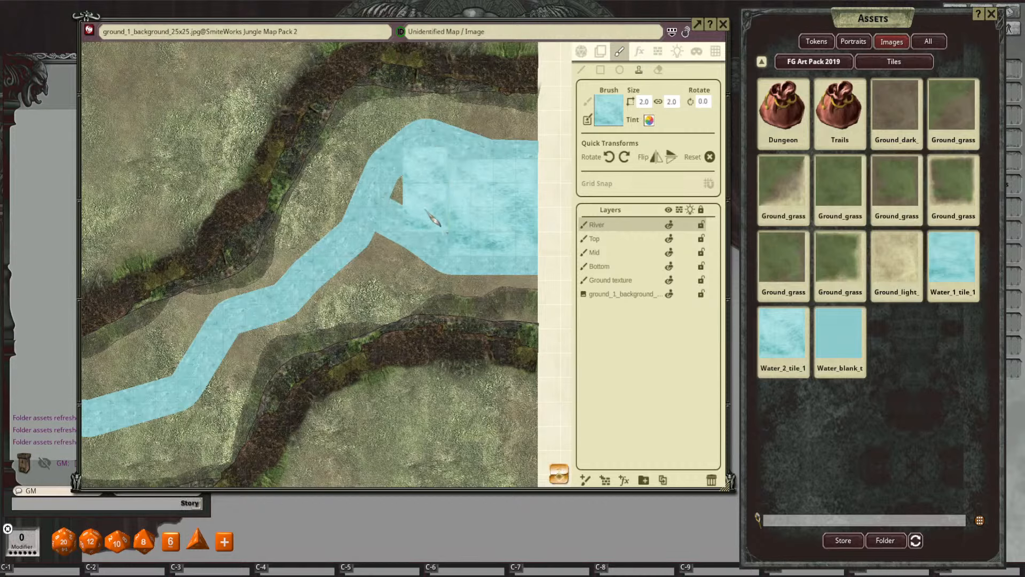
{"action": "left_click", "coordinate": [428, 220], "text": "ctrl"}
{"action": "left_click", "coordinate": [401, 193], "text": "ctrl"}
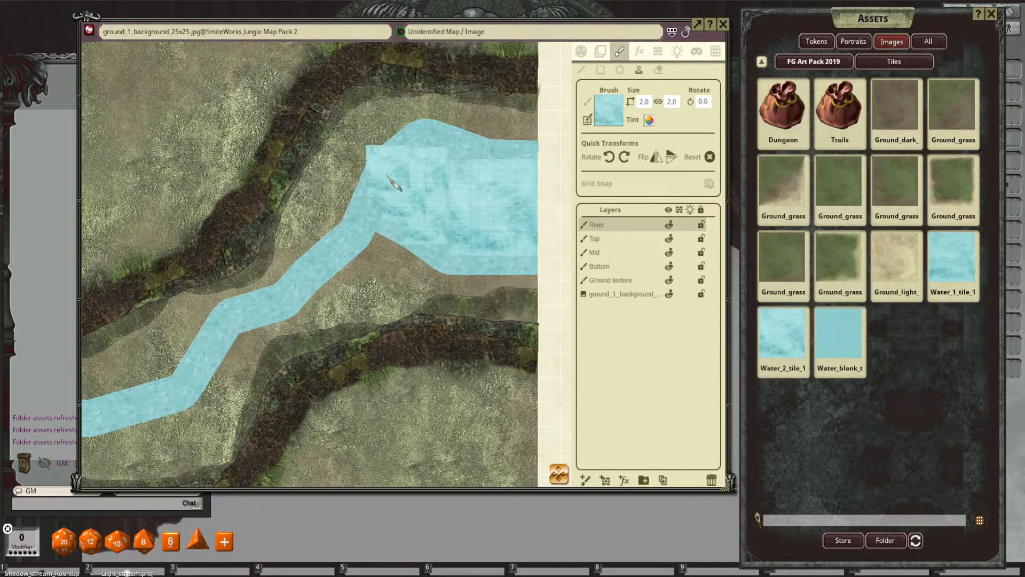
Step: Switch from painting to tile editing on the River layer
{"action": "scroll", "coordinate": [486, 272], "scroll_direction": "down", "scroll_amount": 3}
{"action": "left_click_drag", "start_coordinate": [472, 260], "coordinate": [473, 257]}
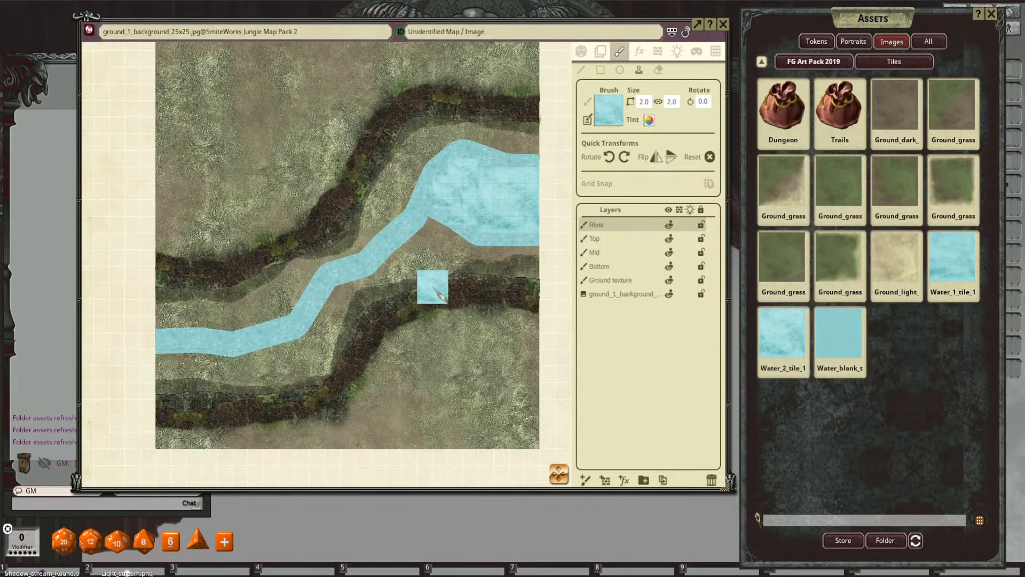
{"action": "scroll", "coordinate": [435, 275], "scroll_direction": "down", "scroll_amount": 1}
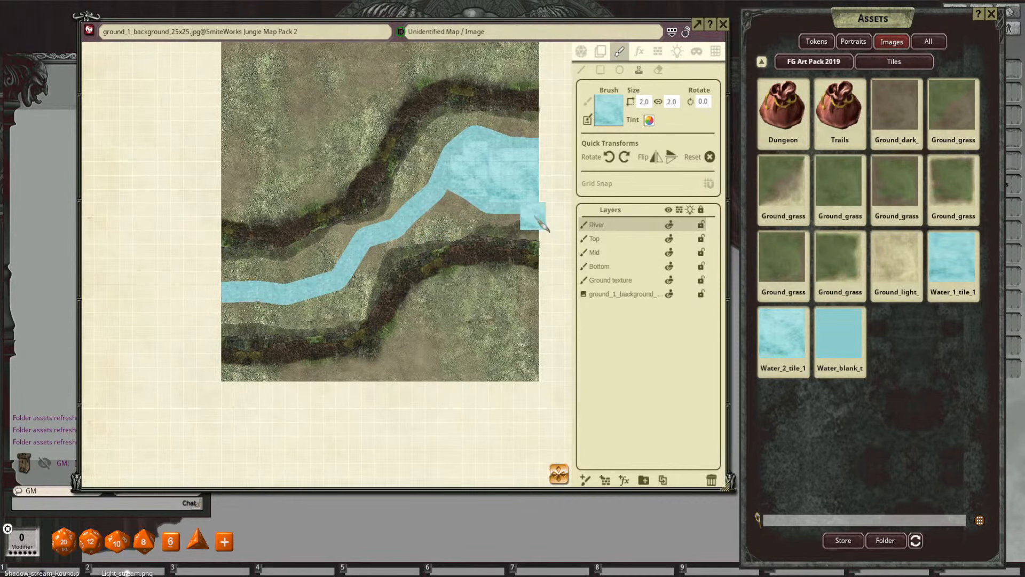
{"action": "scroll", "coordinate": [437, 263], "scroll_direction": "up", "scroll_amount": 1}
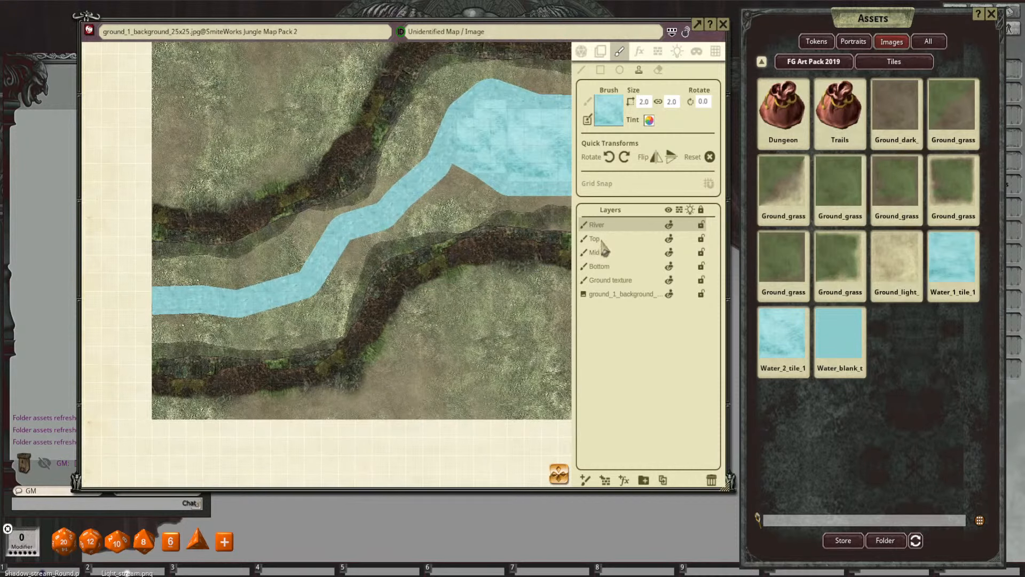
{"action": "left_click", "coordinate": [600, 51]}
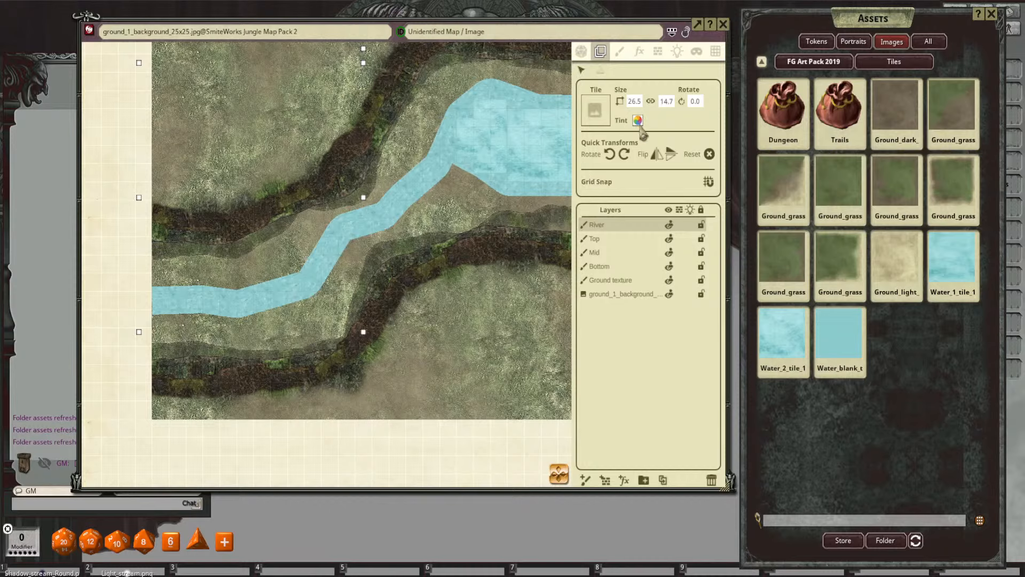
Step: Tint the River layer pale yellow with R 255, G 255, B 193
{"action": "left_click", "coordinate": [638, 120]}
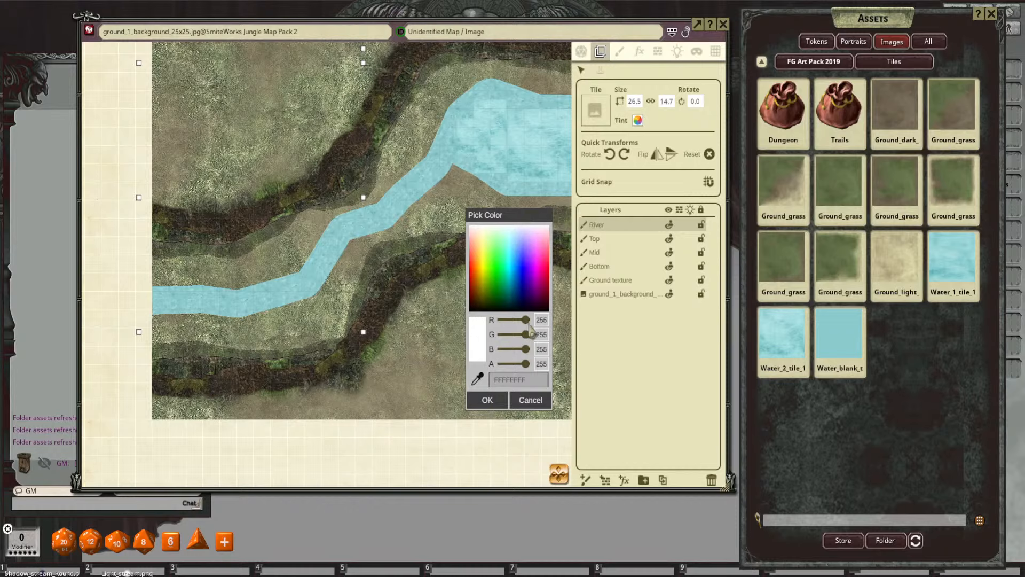
{"action": "left_click_drag", "start_coordinate": [525, 320], "coordinate": [523, 350]}
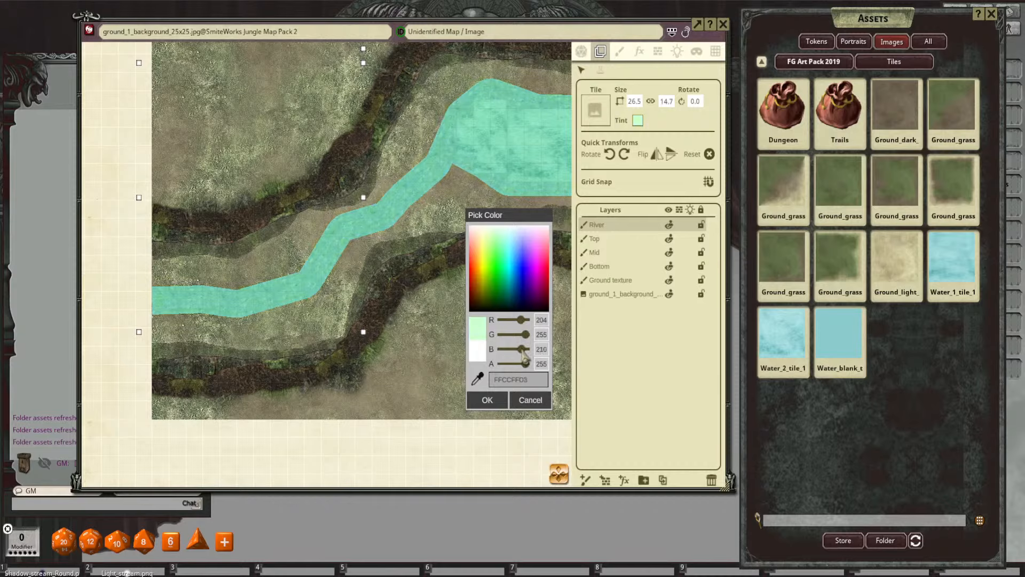
{"action": "left_click_drag", "start_coordinate": [522, 214], "coordinate": [492, 203]}
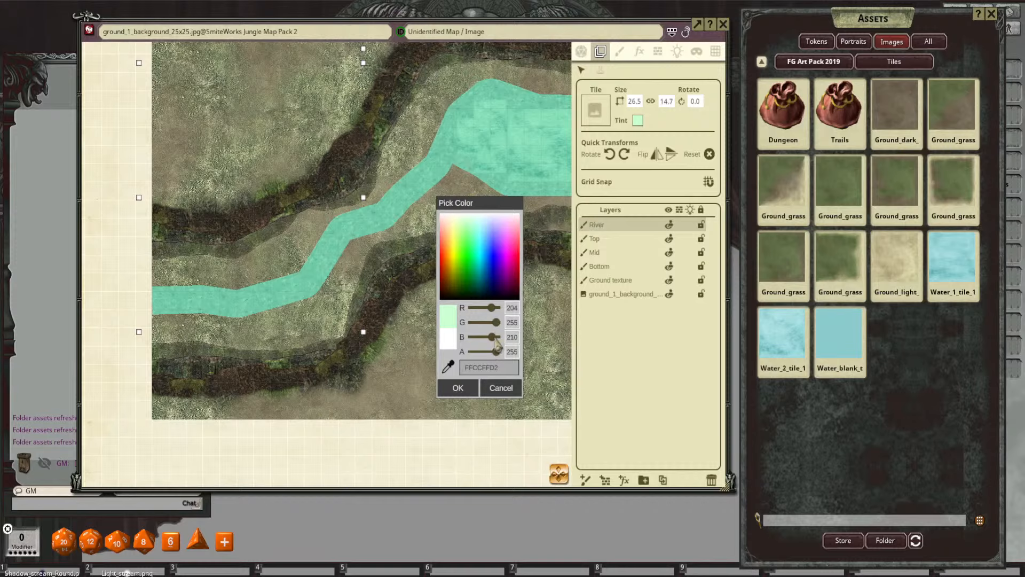
{"action": "left_click_drag", "start_coordinate": [494, 337], "coordinate": [495, 311]}
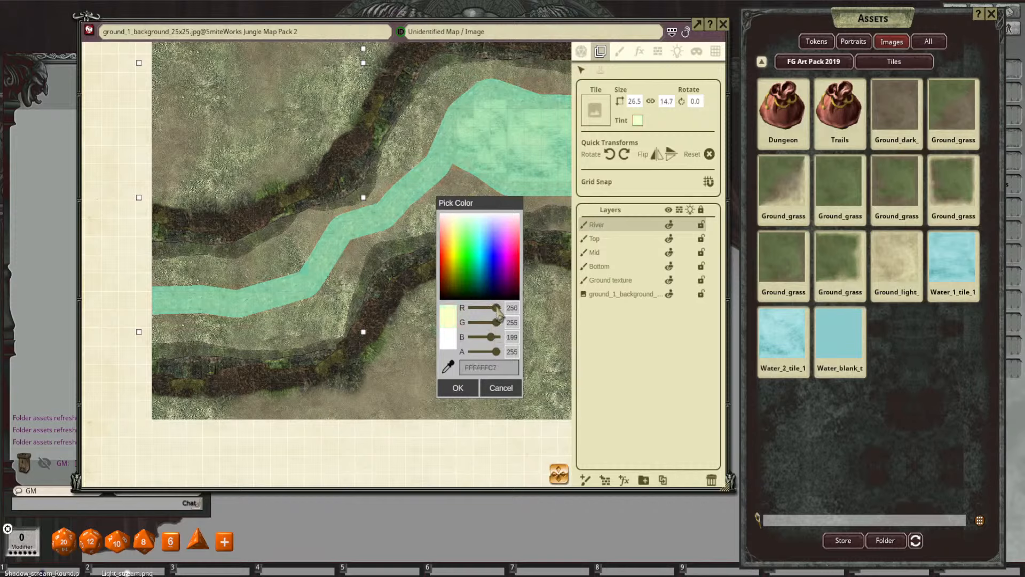
{"action": "left_click_drag", "start_coordinate": [496, 323], "coordinate": [492, 346]}
{"action": "left_click_drag", "start_coordinate": [505, 202], "coordinate": [527, 217]}
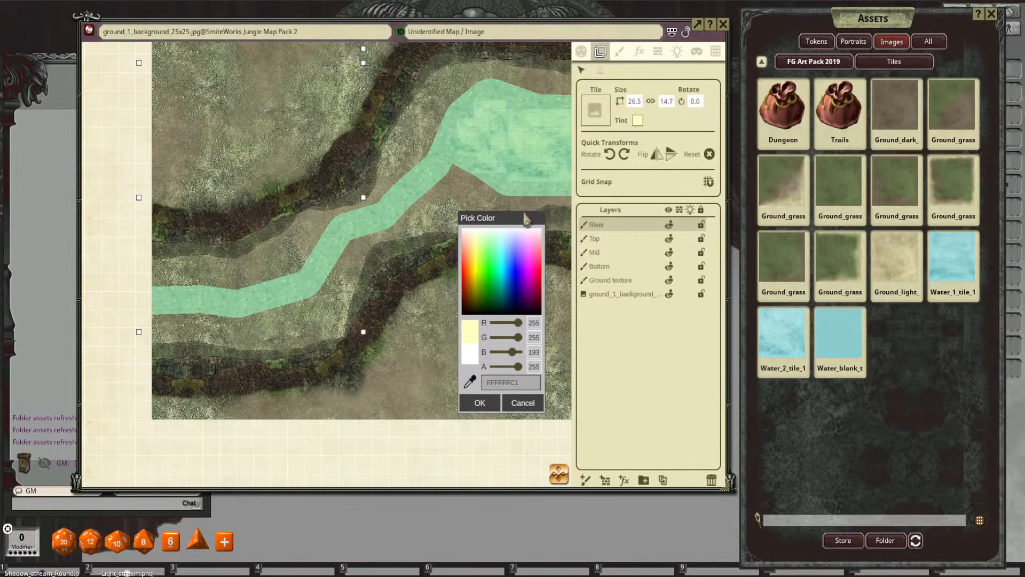
{"action": "scroll", "coordinate": [422, 393], "scroll_direction": "down", "scroll_amount": 2}
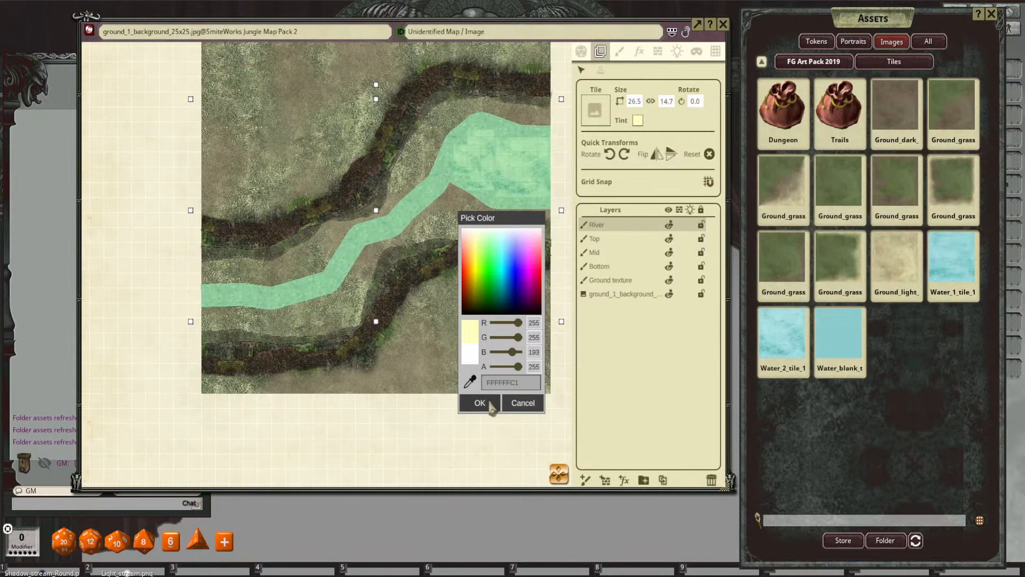
{"action": "left_click", "coordinate": [486, 403]}
Step: Retint the River layer with R 227, G 233, B 199 and copy the colour's hex code before applying it
{"action": "left_click_drag", "start_coordinate": [380, 326], "coordinate": [411, 332]}
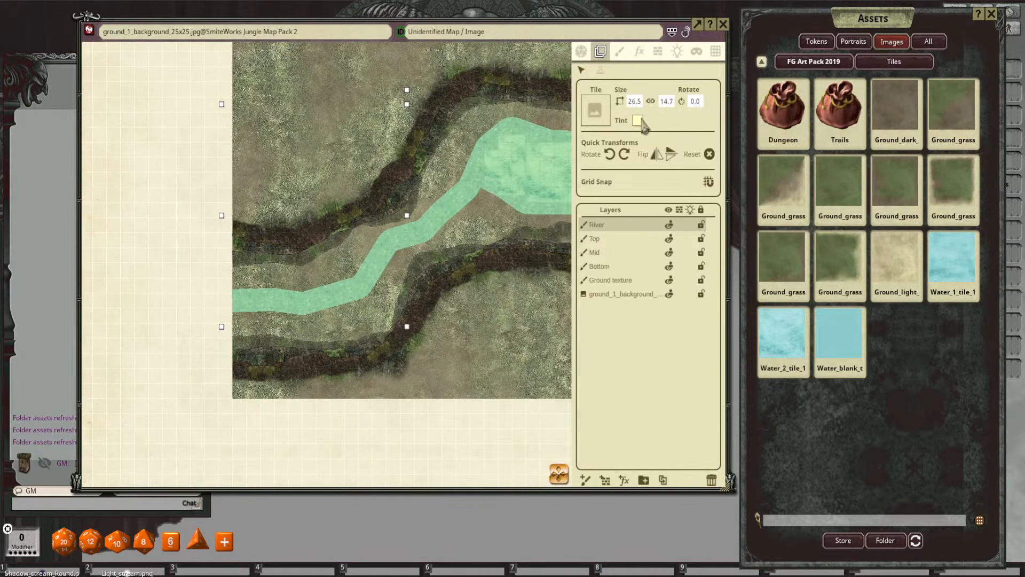
{"action": "left_click", "coordinate": [639, 120]}
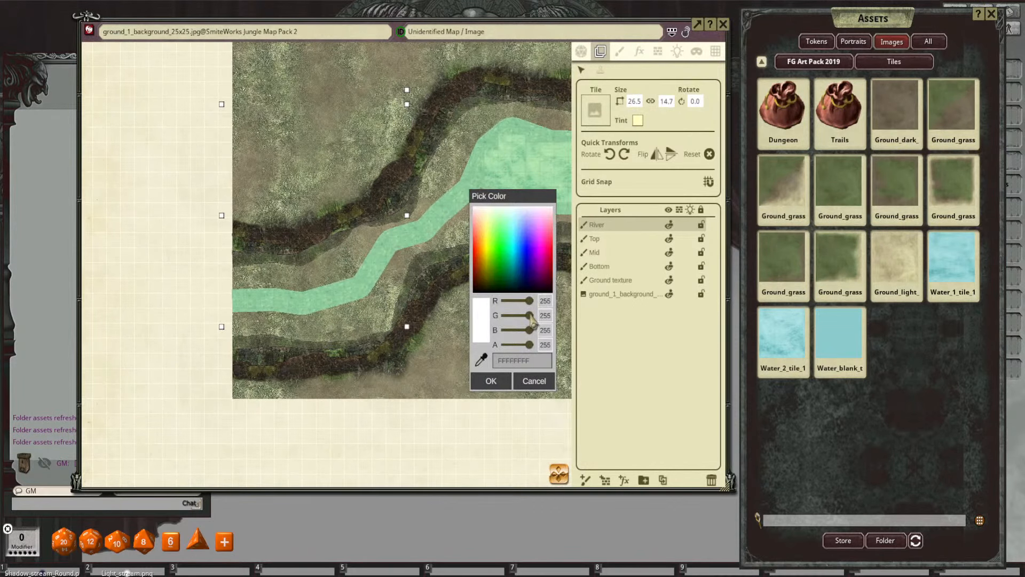
{"action": "mouse_move", "coordinate": [529, 315]}
{"action": "left_mouse_down"}
{"action": "mouse_move", "coordinate": [544, 314]}
{"action": "mouse_move", "coordinate": [525, 307]}
{"action": "left_mouse_up"}
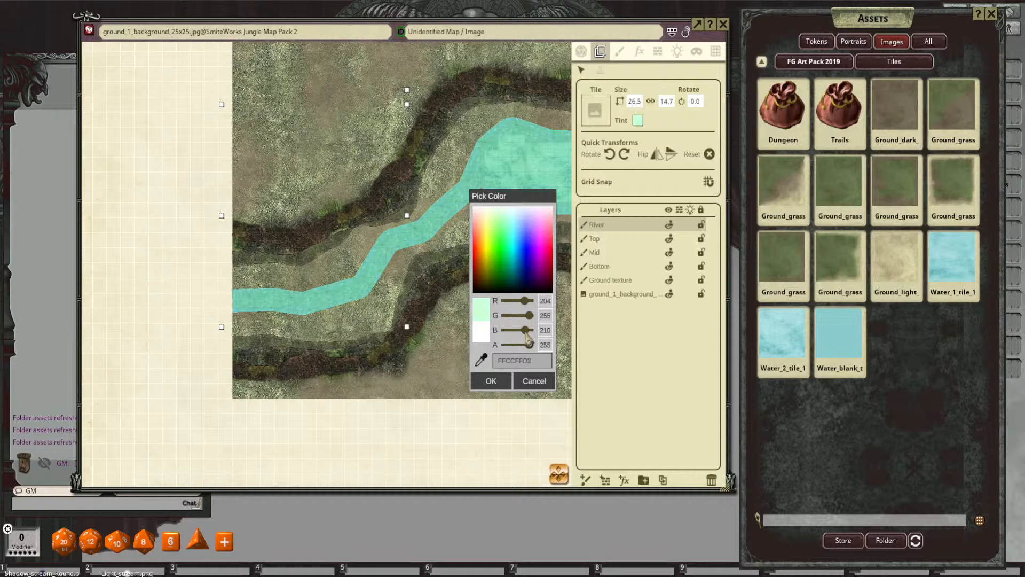
{"action": "mouse_move", "coordinate": [530, 342]}
{"action": "left_mouse_down"}
{"action": "mouse_move", "coordinate": [522, 304]}
{"action": "mouse_move", "coordinate": [527, 336]}
{"action": "left_mouse_up"}
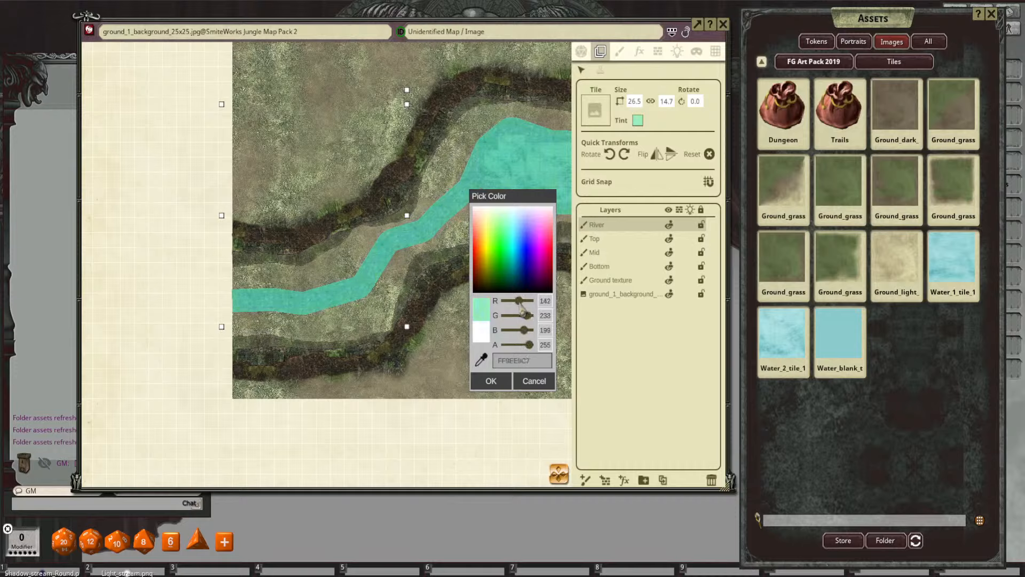
{"action": "left_click_drag", "start_coordinate": [521, 309], "coordinate": [531, 306]}
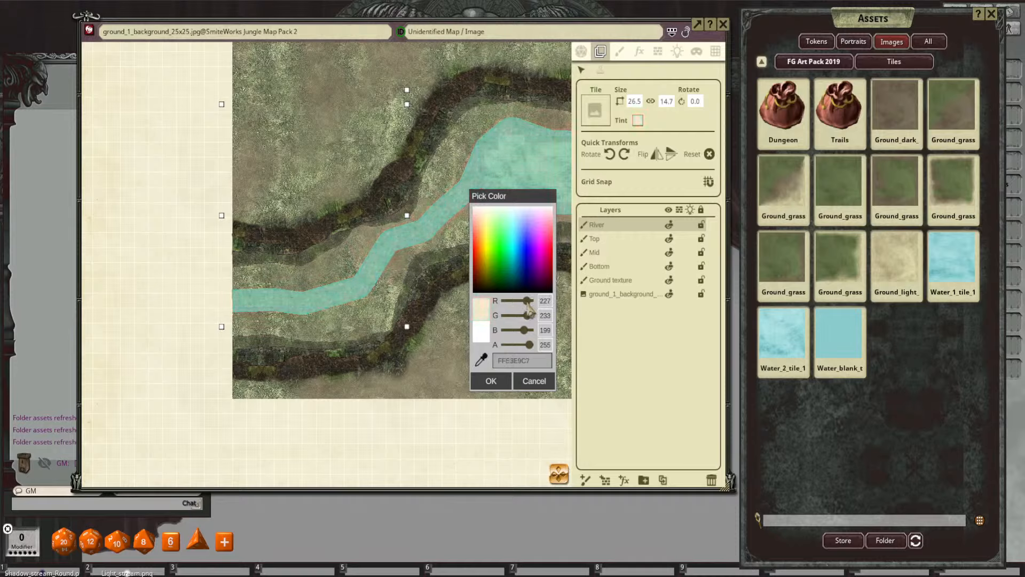
{"action": "double_click", "coordinate": [525, 360]}
{"action": "key", "text": "ctrl+c"}
{"action": "left_click", "coordinate": [490, 381]}
{"action": "scroll", "coordinate": [473, 315], "scroll_direction": "down", "scroll_amount": 3}
{"action": "scroll", "coordinate": [472, 310], "scroll_direction": "up", "scroll_amount": 2}
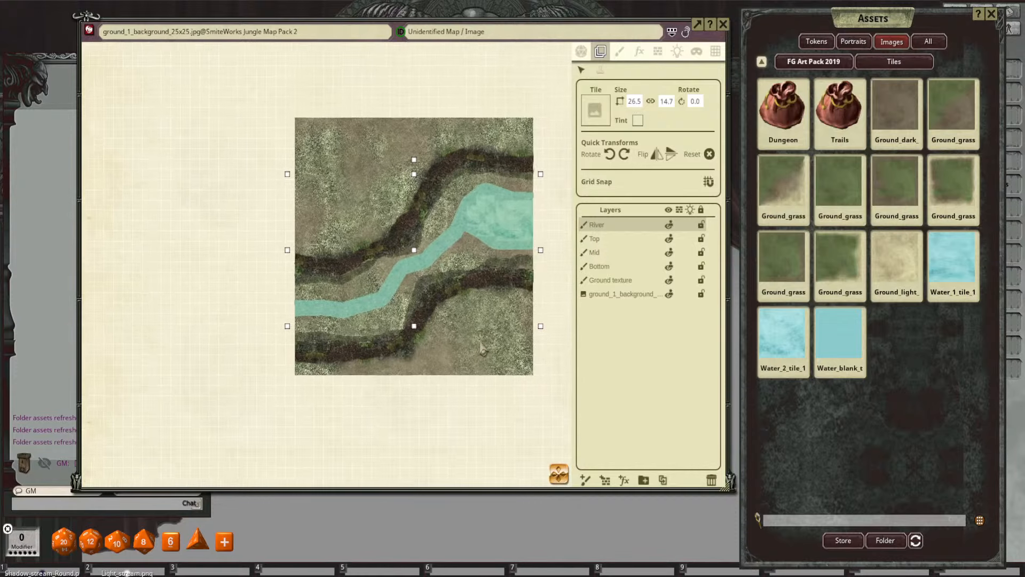
{"action": "scroll", "coordinate": [470, 305], "scroll_direction": "up", "scroll_amount": 1}
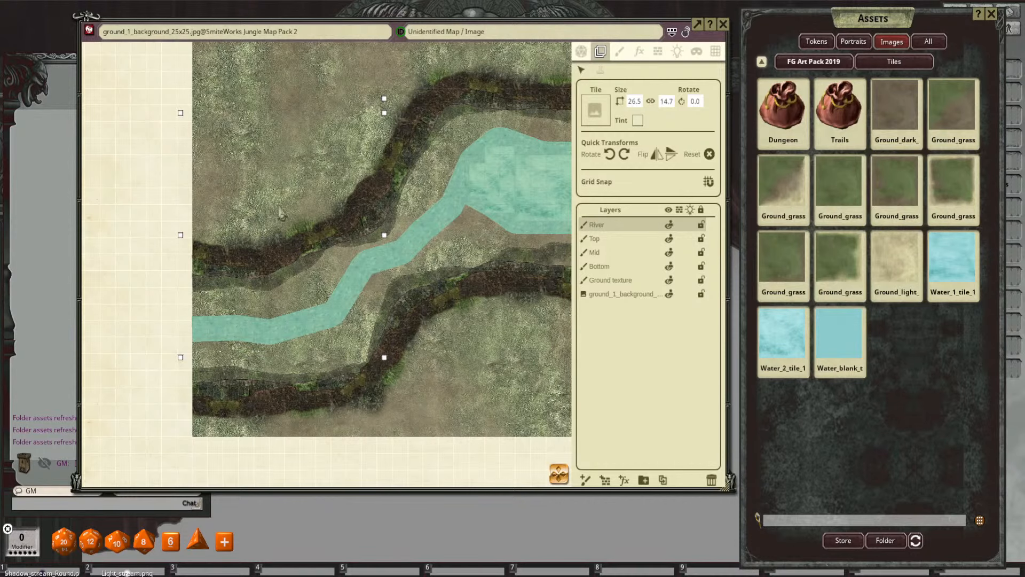
{"action": "scroll", "coordinate": [352, 295], "scroll_direction": "down", "scroll_amount": 1}
{"action": "left_click_drag", "start_coordinate": [355, 294], "coordinate": [372, 278]}
{"action": "scroll", "coordinate": [372, 279], "scroll_direction": "up", "scroll_amount": 1}
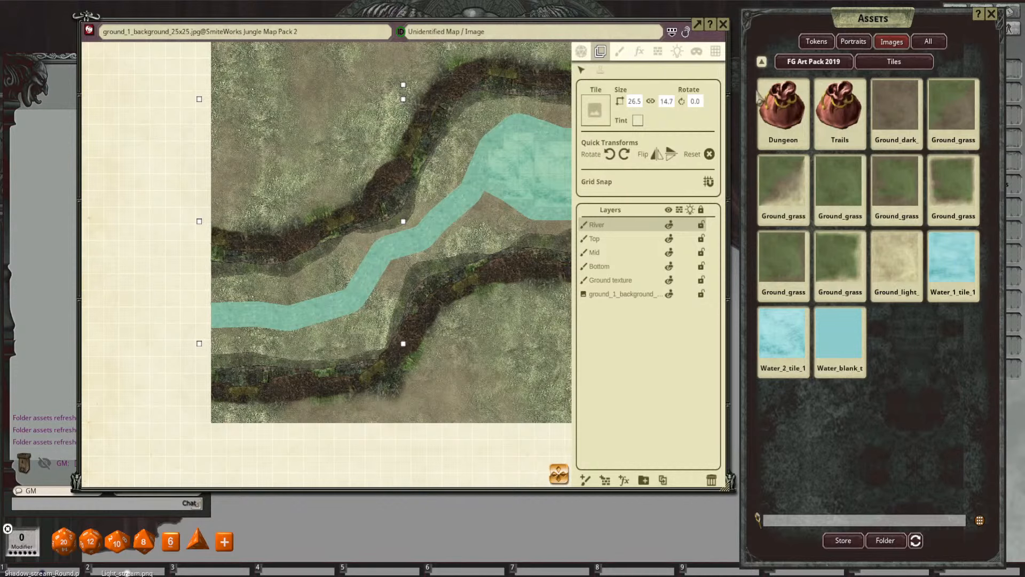
Step: Return to the top level of the image assets and search for "coast brush"
{"action": "left_click", "coordinate": [827, 63]}
{"action": "left_click", "coordinate": [761, 62]}
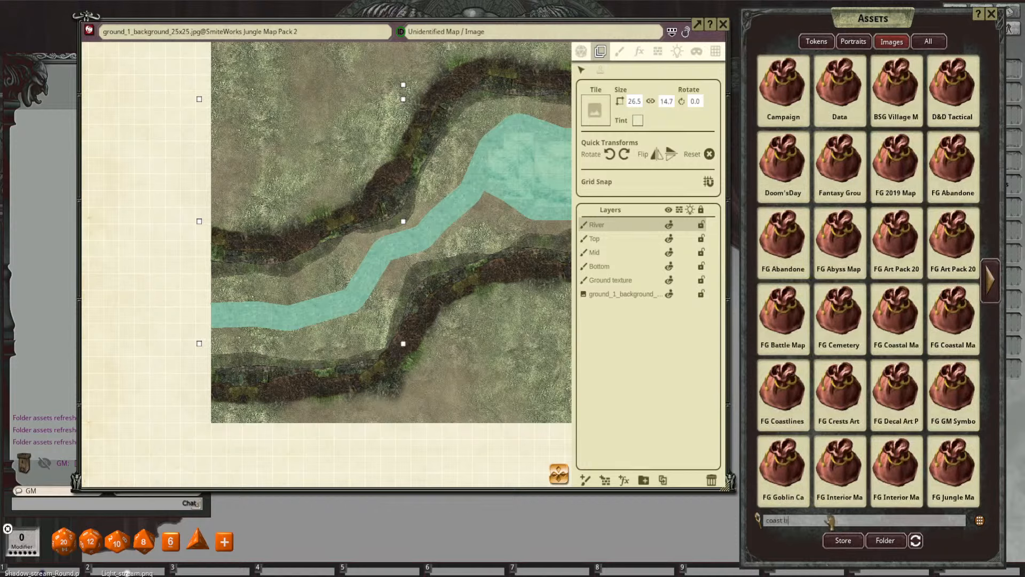
{"action": "key", "text": "Return"}
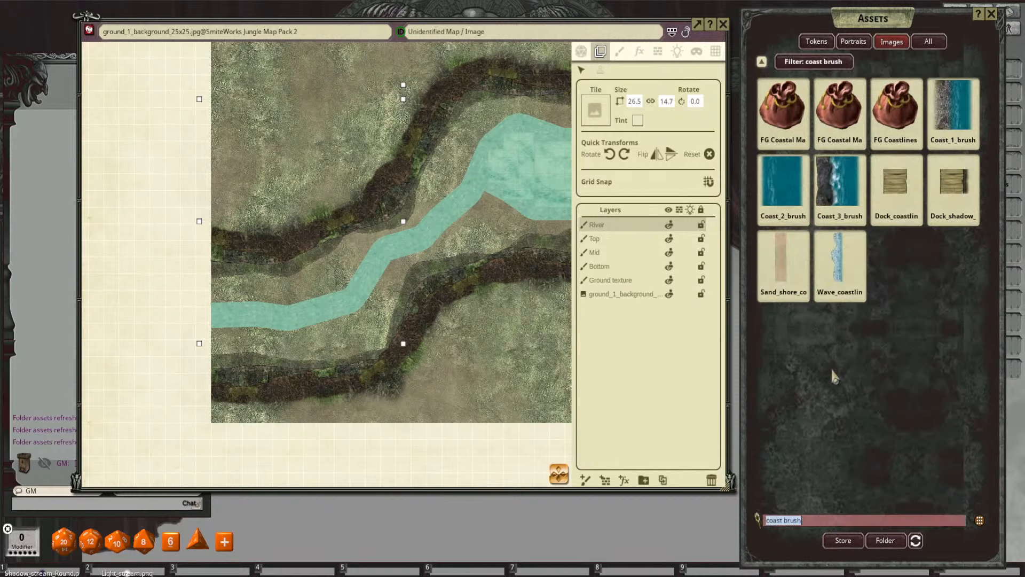
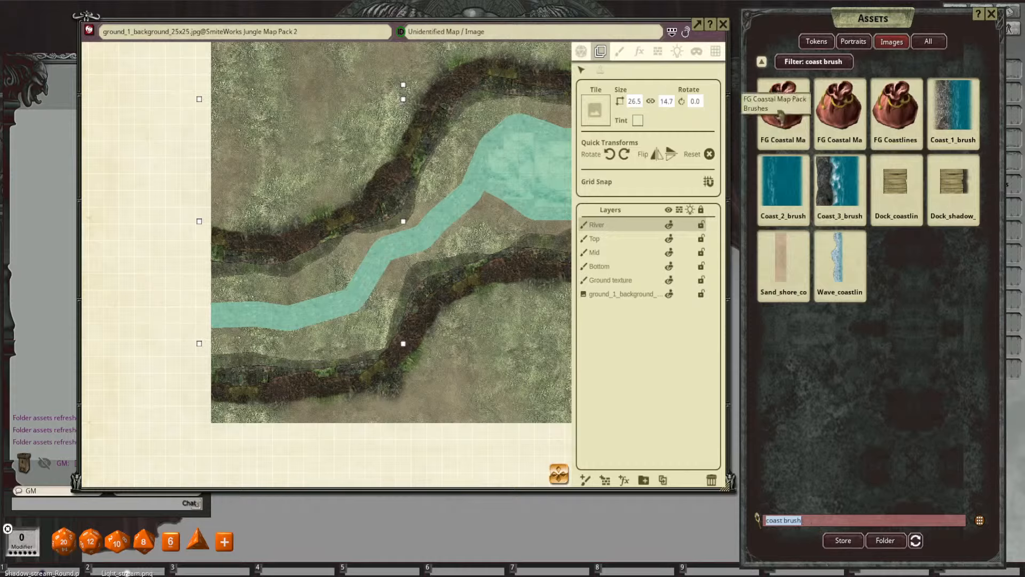
Step: Clear the asset filter and examine the FG Art Pack 2019 brushes for one suited to the river's shoreline
{"action": "left_click", "coordinate": [813, 61]}
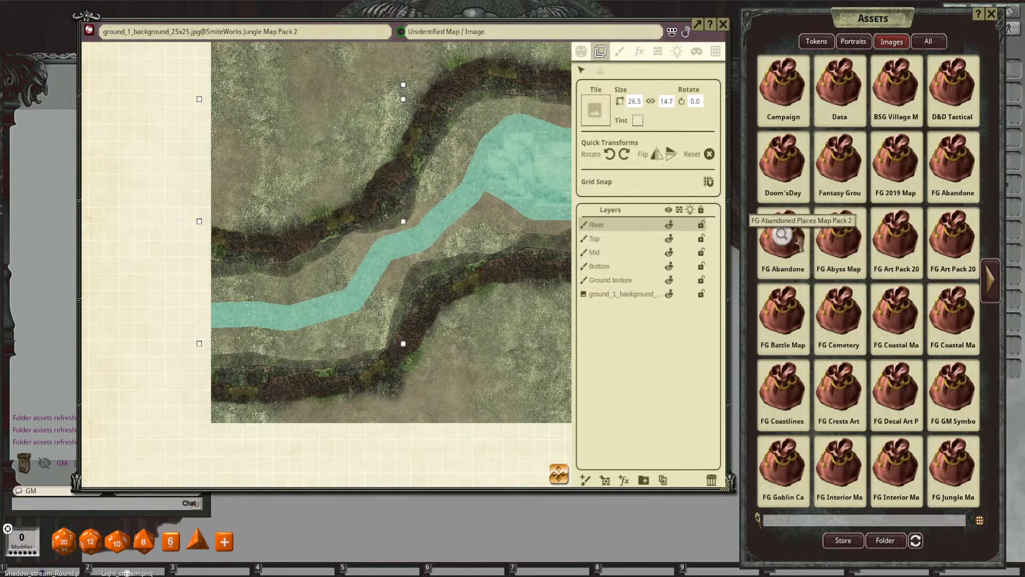
{"action": "left_click", "coordinate": [889, 247]}
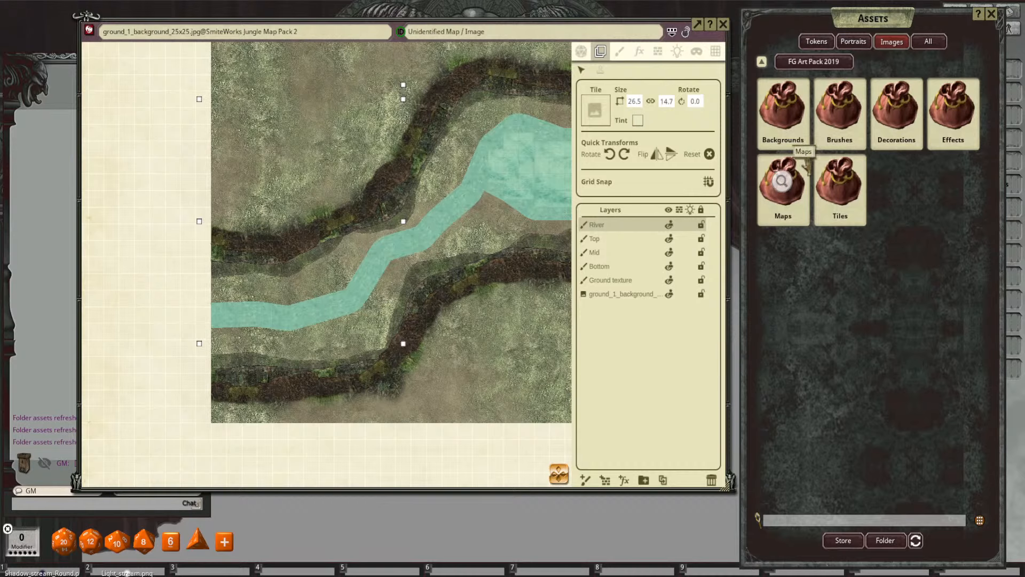
{"action": "left_click", "coordinate": [839, 111]}
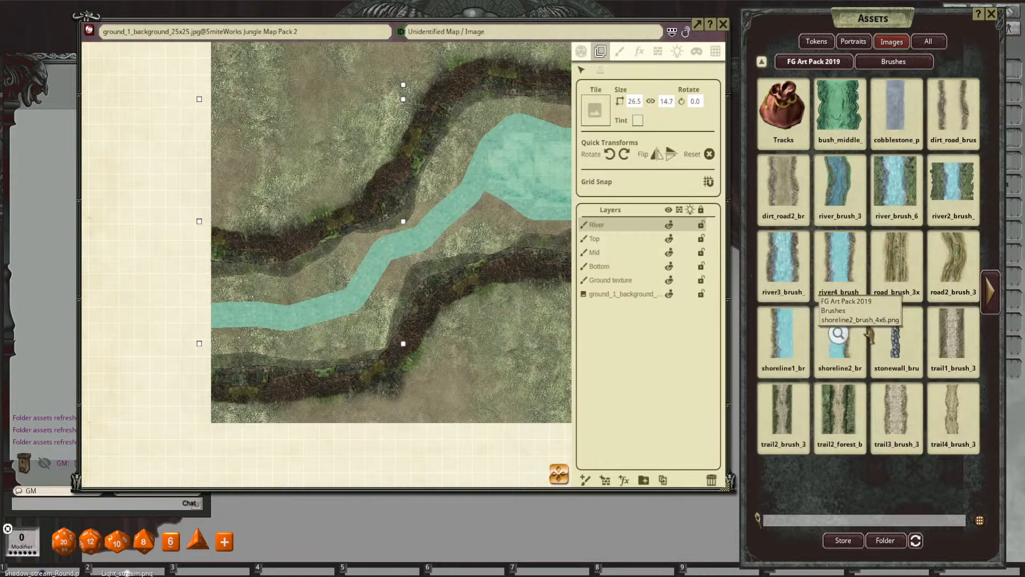
{"action": "left_click", "coordinate": [989, 305]}
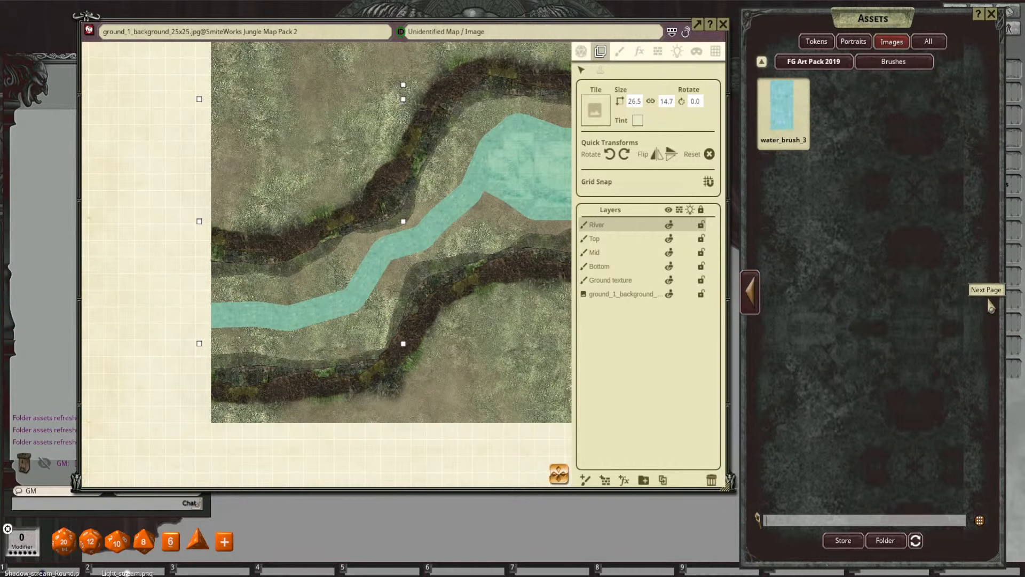
{"action": "left_click", "coordinate": [750, 292]}
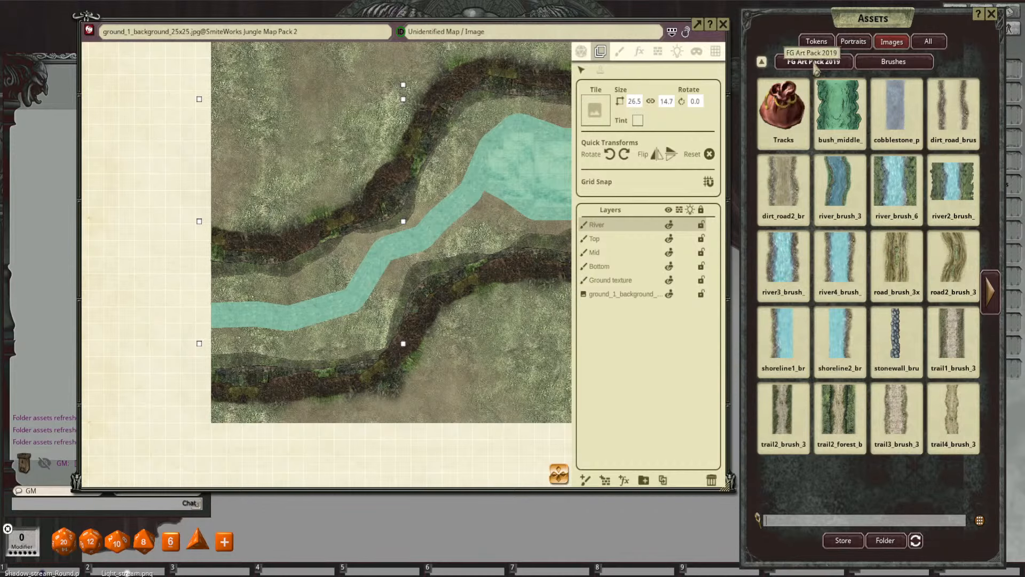
{"action": "left_click", "coordinate": [815, 62]}
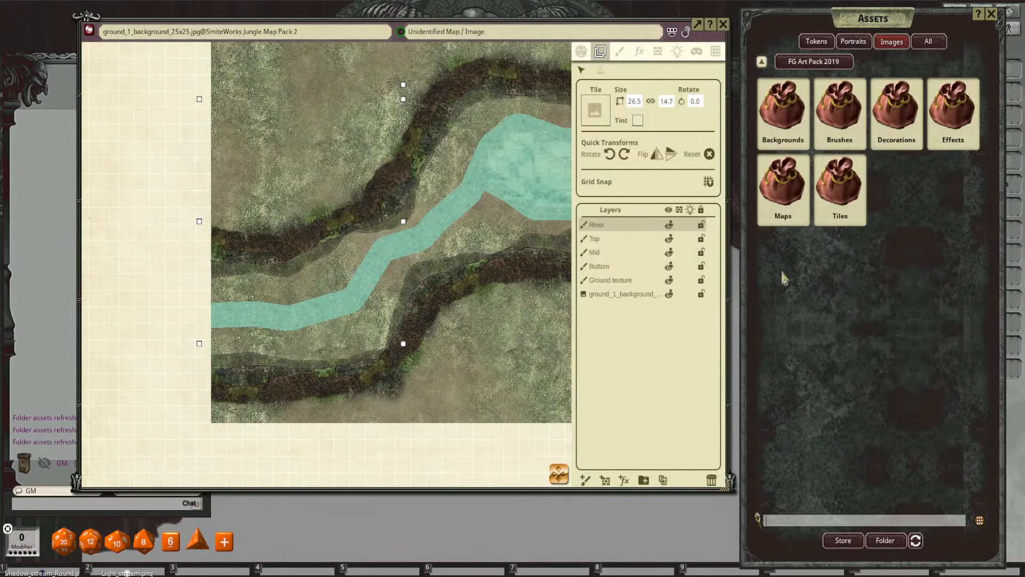
{"action": "left_click", "coordinate": [762, 62]}
{"action": "scroll", "coordinate": [776, 286], "scroll_direction": "down", "scroll_amount": 1}
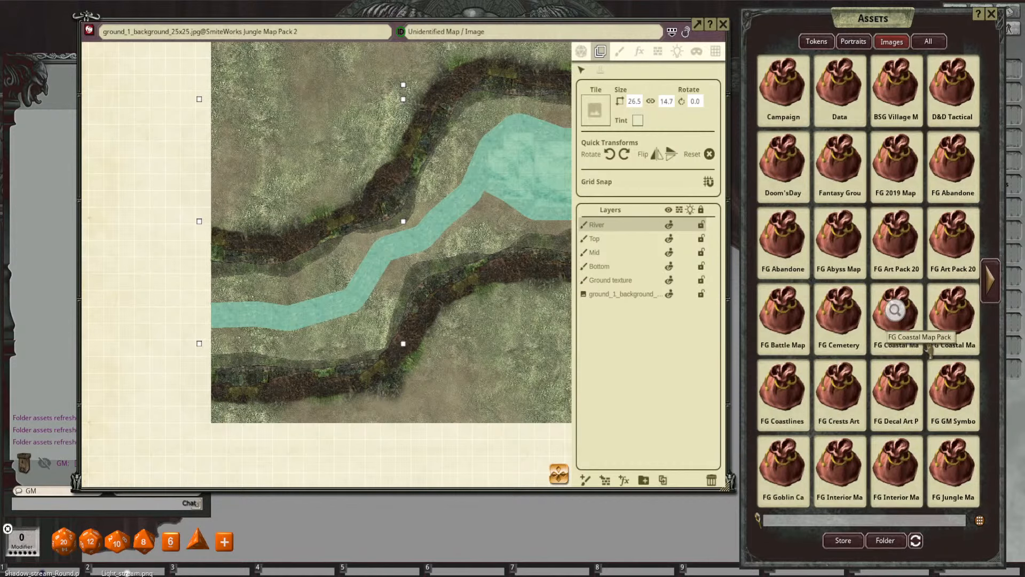
Step: Examine the brushes in FG Coastal Map Pack 2 and FG Coastlines Map Pack for a shoreline edge
{"action": "left_click", "coordinate": [971, 321]}
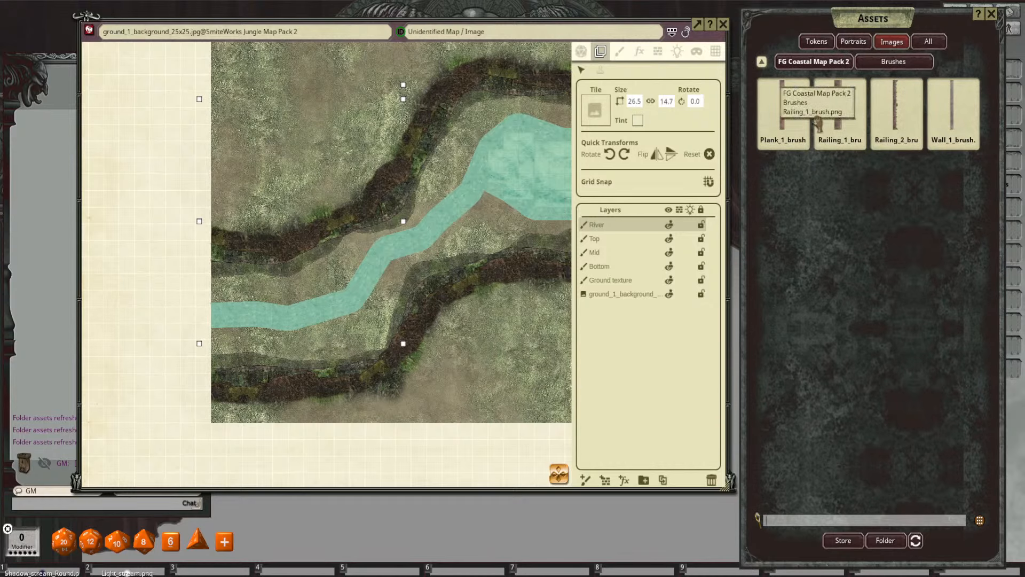
{"action": "left_click", "coordinate": [812, 62]}
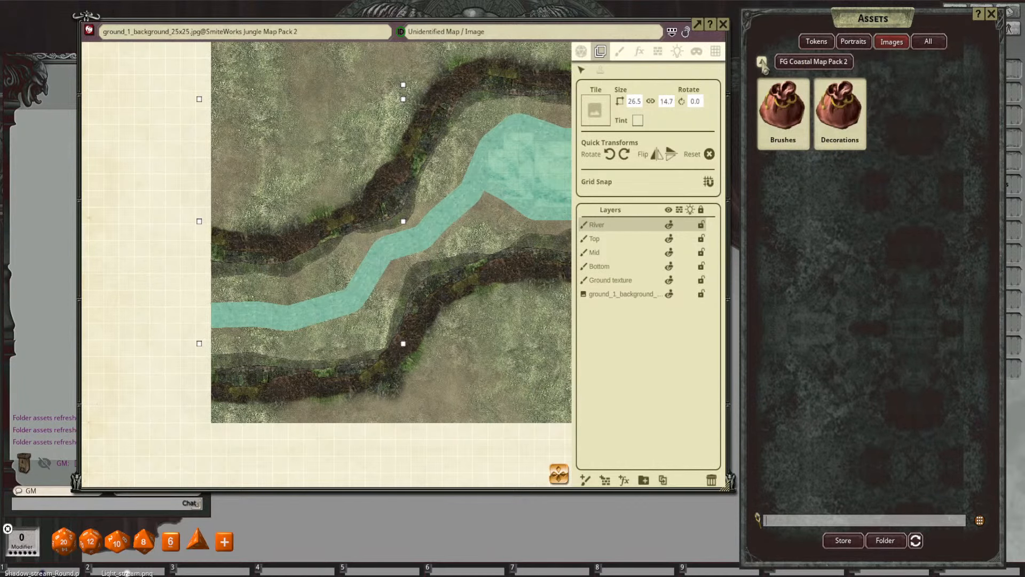
{"action": "left_click", "coordinate": [761, 62]}
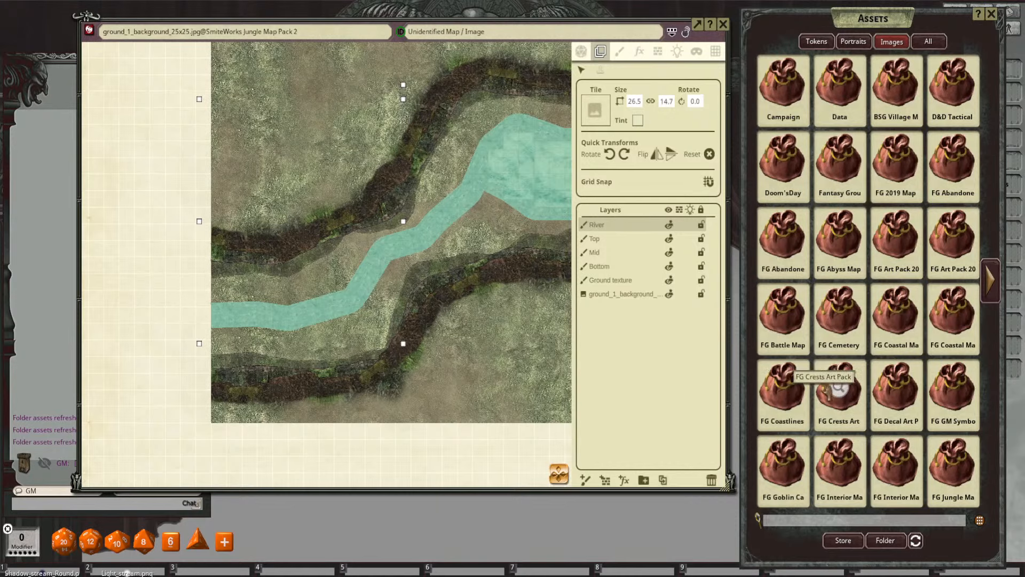
{"action": "left_click", "coordinate": [782, 392]}
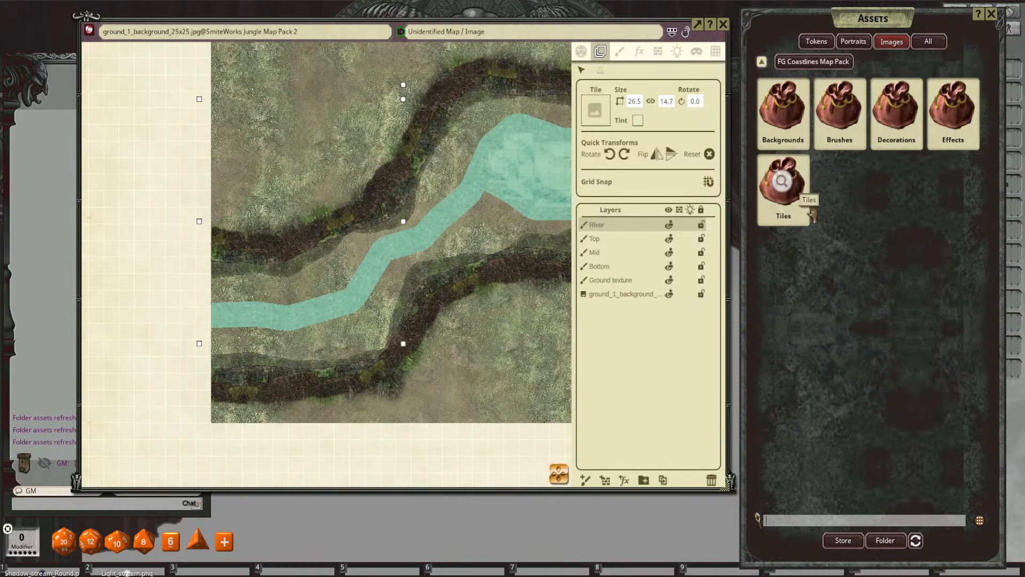
{"action": "left_click", "coordinate": [837, 106]}
{"action": "left_click", "coordinate": [820, 63]}
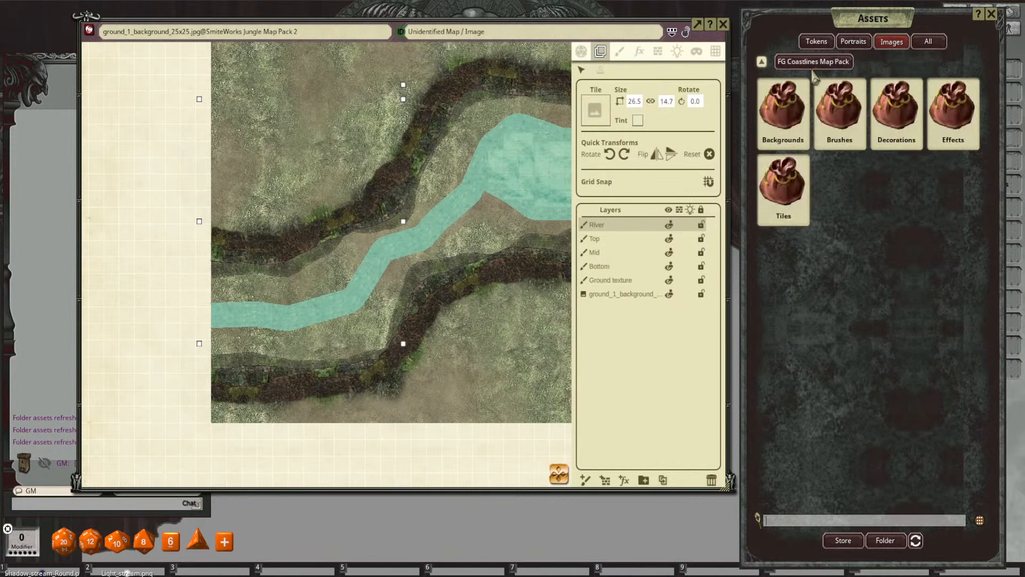
{"action": "left_click", "coordinate": [762, 61]}
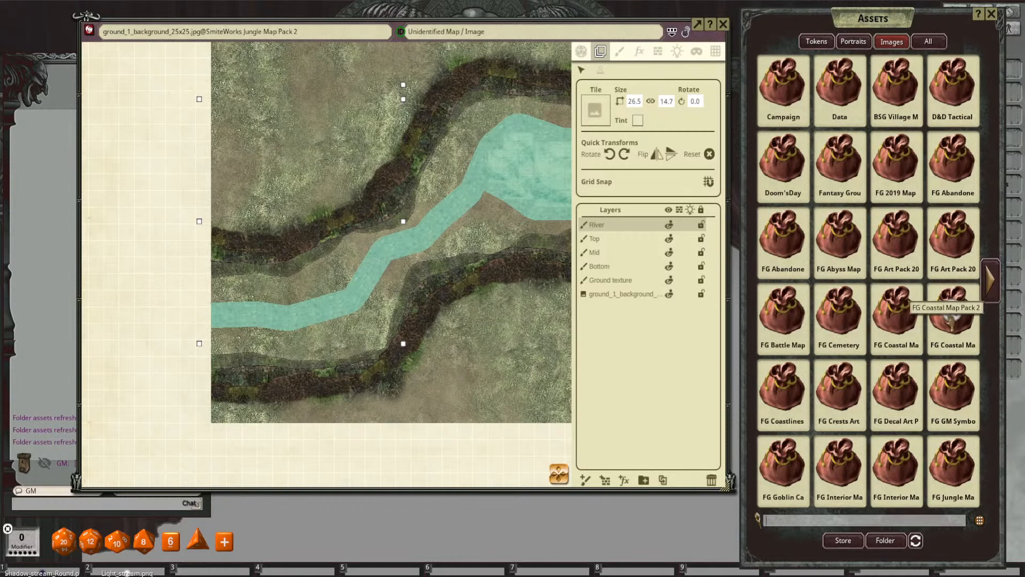
Step: Recheck the FG Coastal Map Pack 2 brushes and examine the FG Coastal Map Pack folders, returning to the top level of the image assets
{"action": "left_click", "coordinate": [953, 314]}
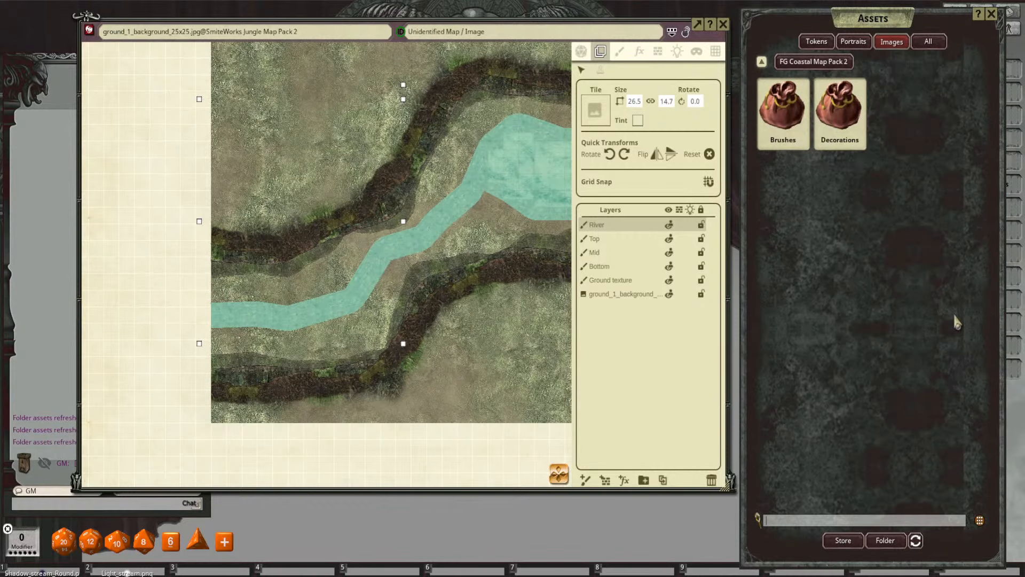
{"action": "left_click", "coordinate": [780, 104]}
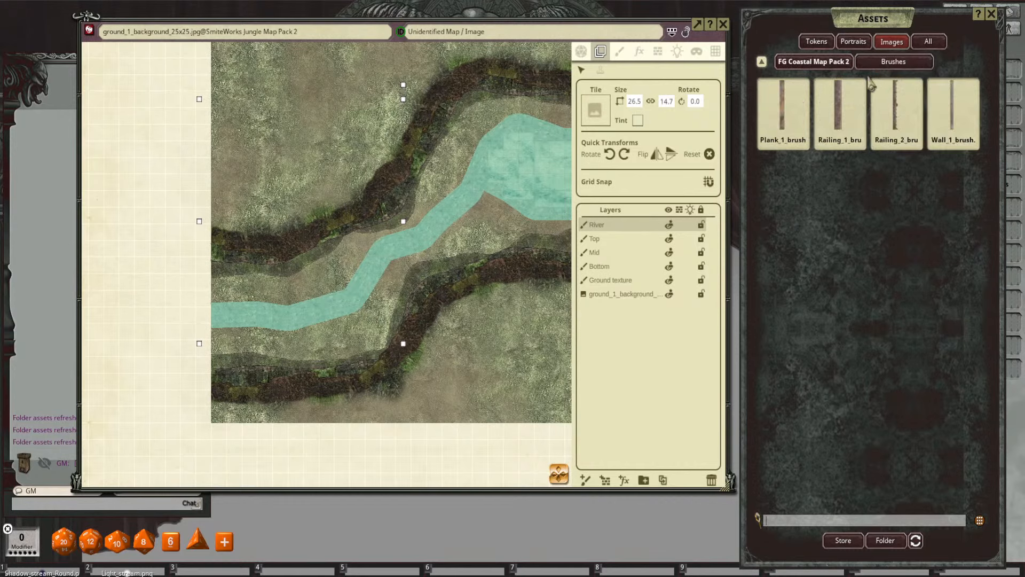
{"action": "left_click", "coordinate": [814, 62]}
{"action": "left_click", "coordinate": [838, 110]}
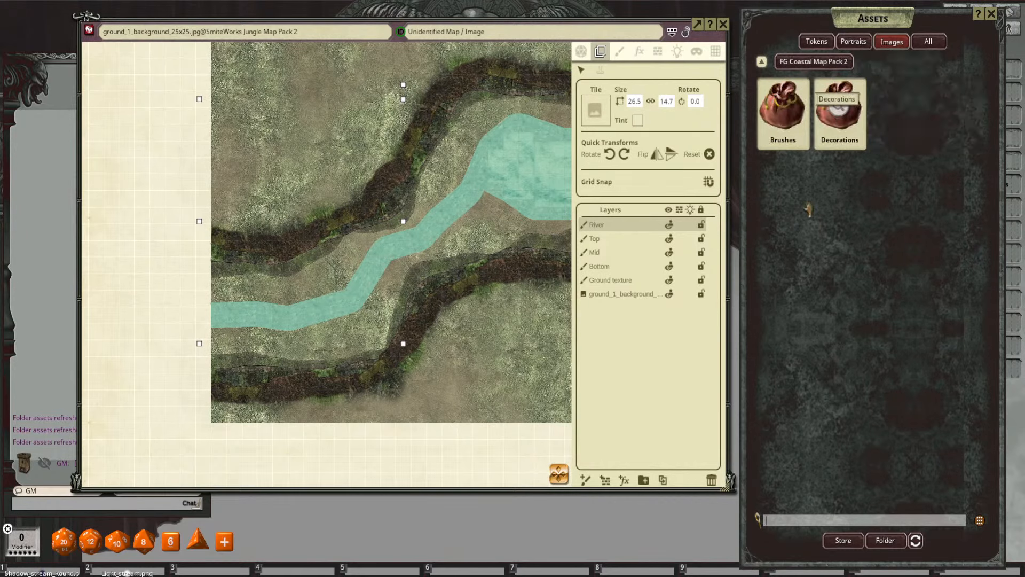
{"action": "left_click", "coordinate": [762, 62]}
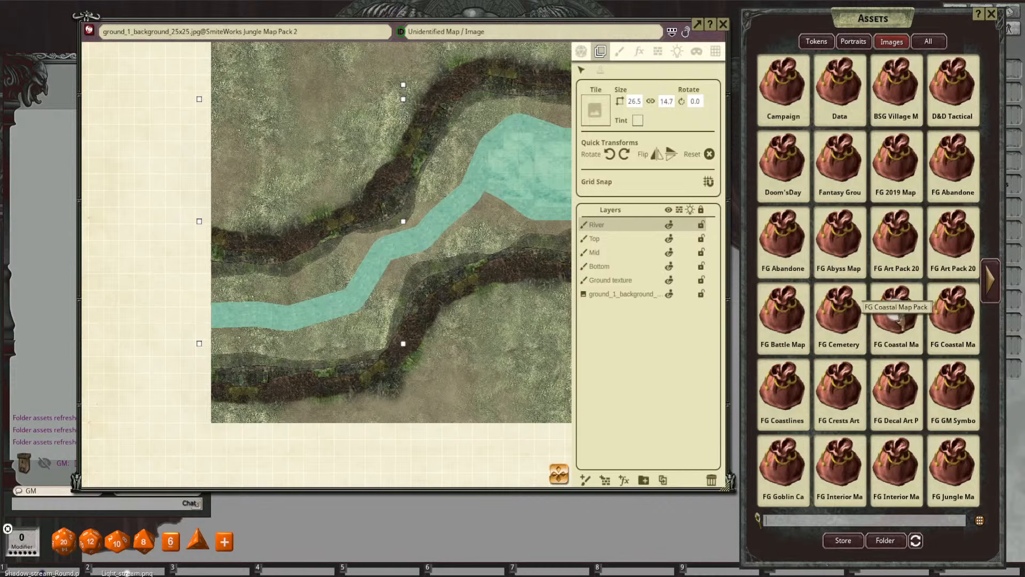
{"action": "left_click", "coordinate": [898, 320]}
{"action": "left_click", "coordinate": [838, 107]}
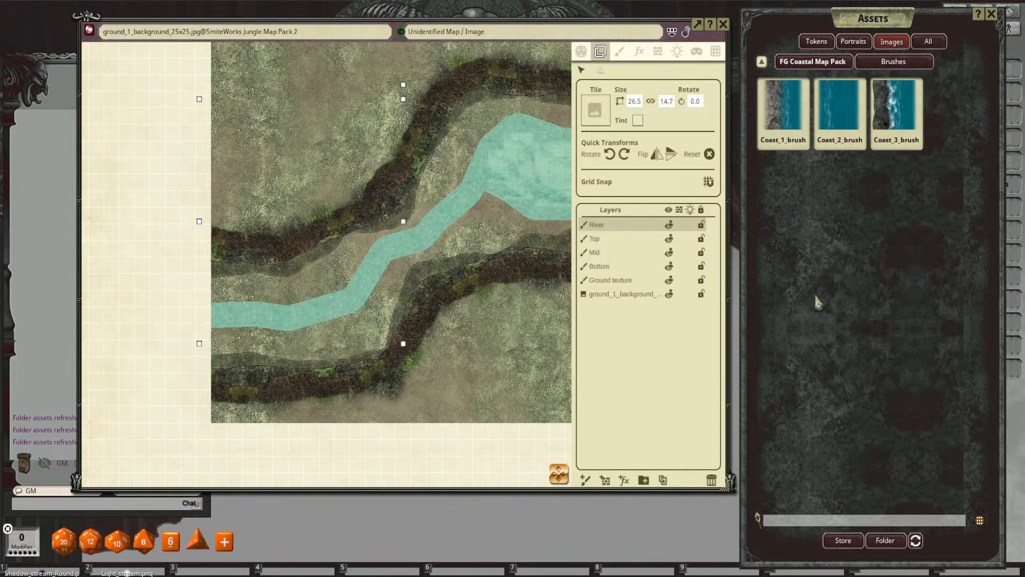
{"action": "left_click", "coordinate": [811, 62]}
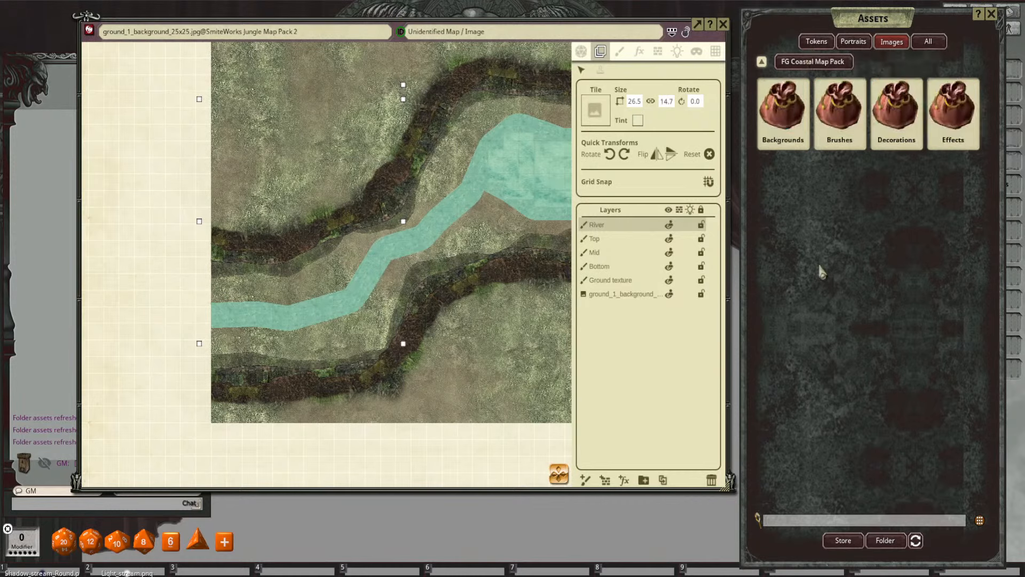
{"action": "left_click", "coordinate": [969, 127]}
{"action": "left_click", "coordinate": [809, 63]}
{"action": "left_click", "coordinate": [762, 63]}
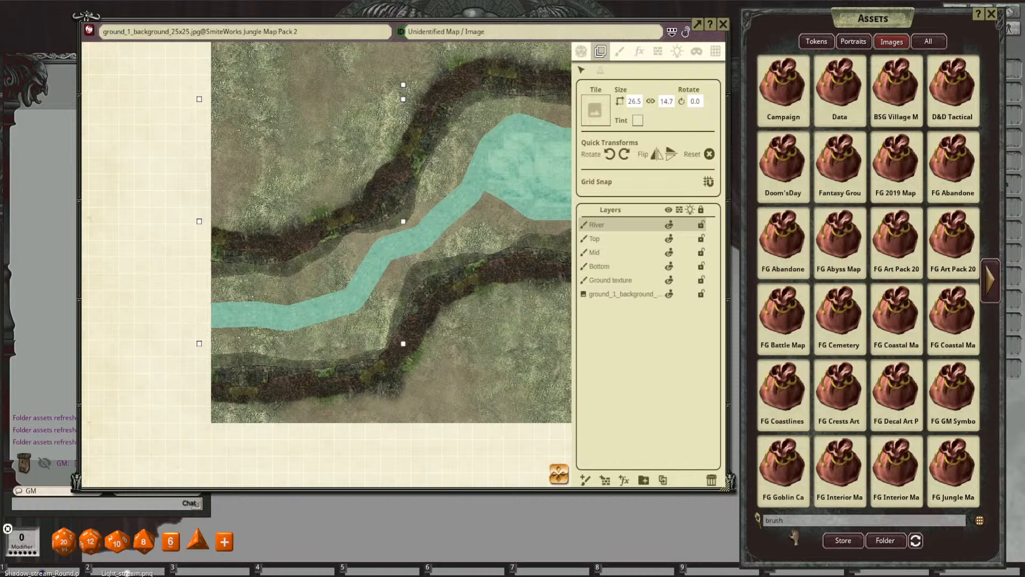
Step: Filter the image assets by "brush" and examine all the results for a brush suited to the river's shoreline
{"action": "key", "text": "Return"}
{"action": "left_click", "coordinate": [999, 291]}
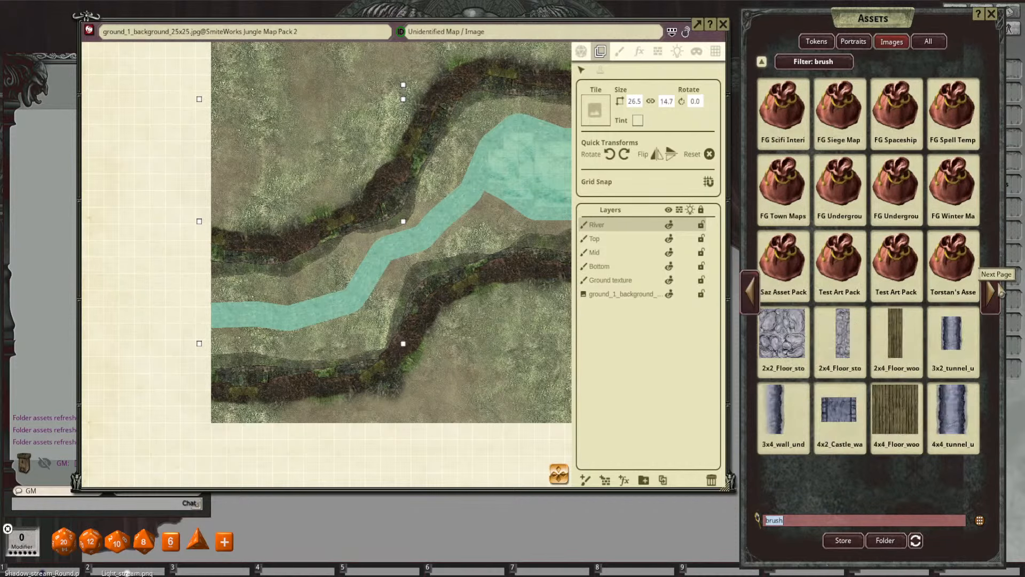
{"action": "left_click", "coordinate": [999, 291]}
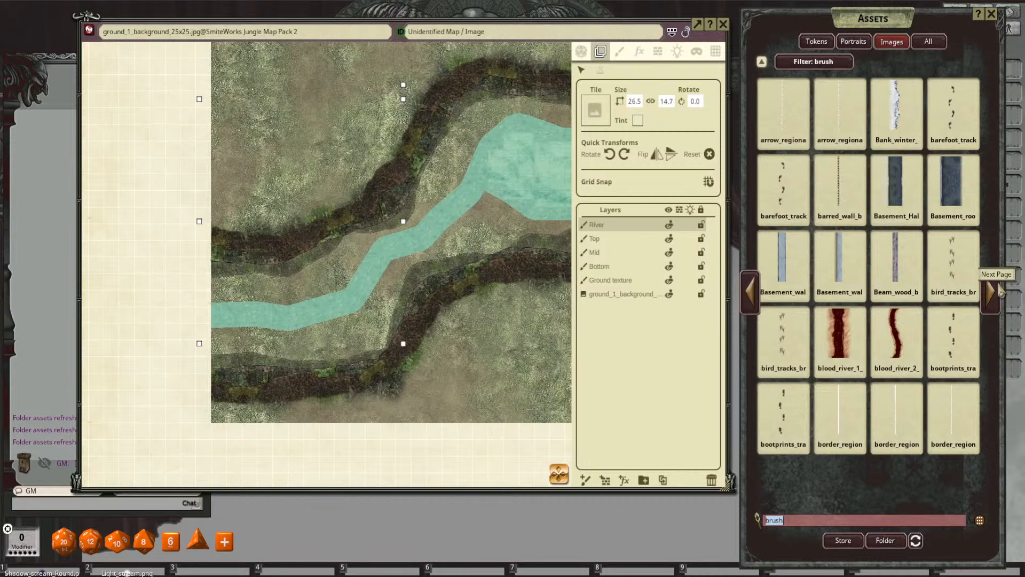
{"action": "left_click", "coordinate": [750, 294]}
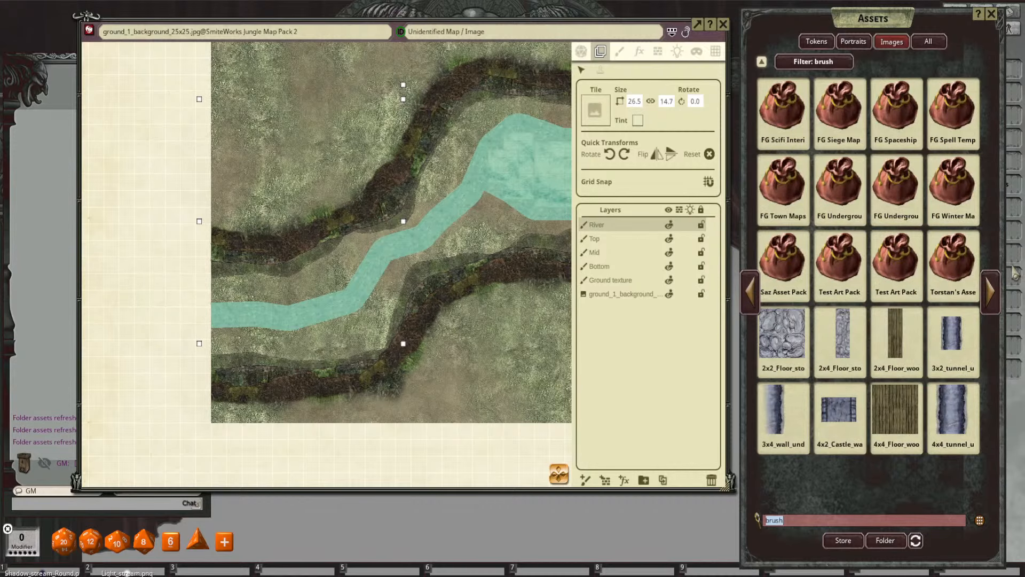
{"action": "left_click", "coordinate": [990, 294]}
{"action": "left_click", "coordinate": [990, 294]}
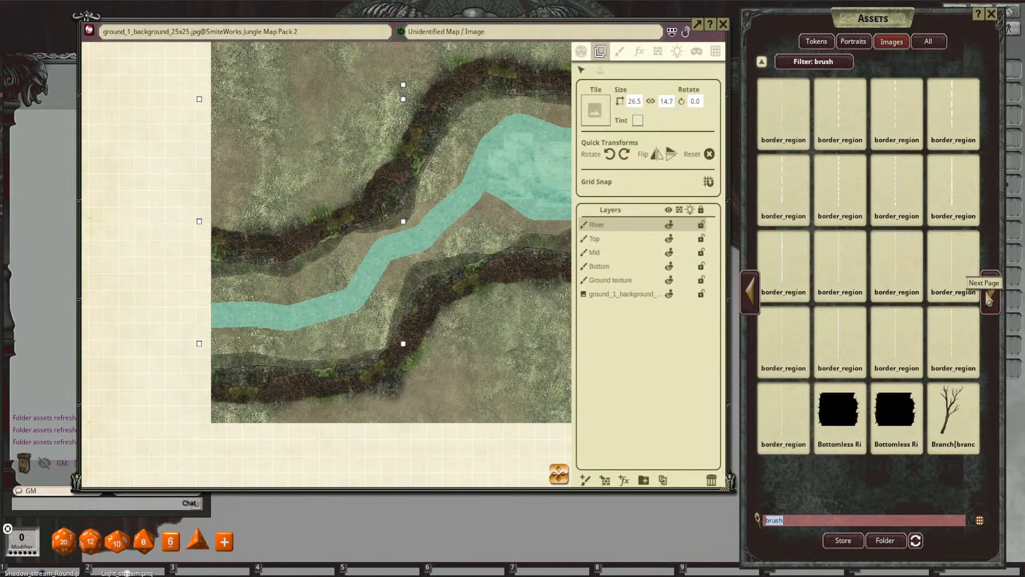
{"action": "left_click", "coordinate": [992, 294]}
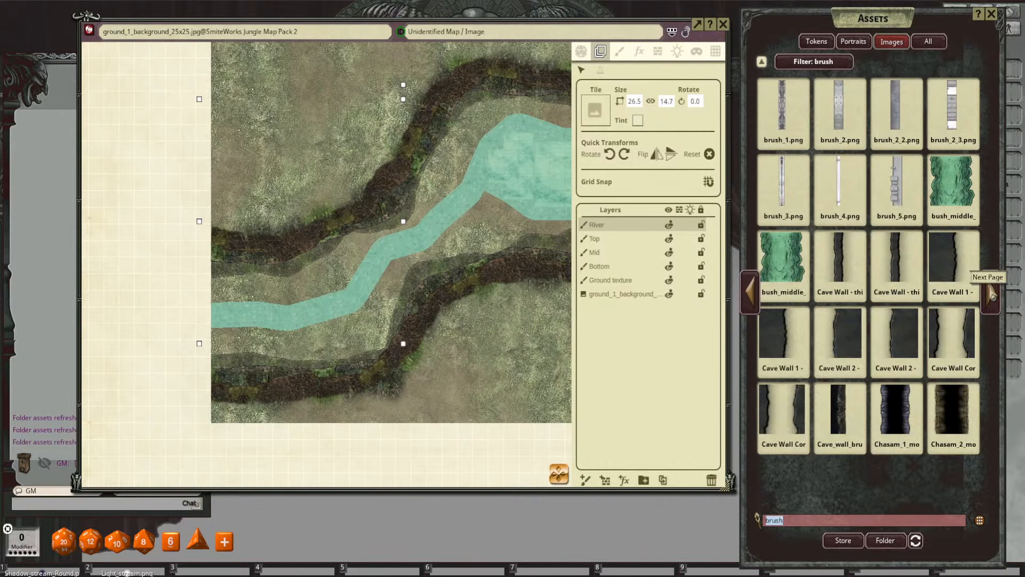
{"action": "left_click", "coordinate": [991, 294]}
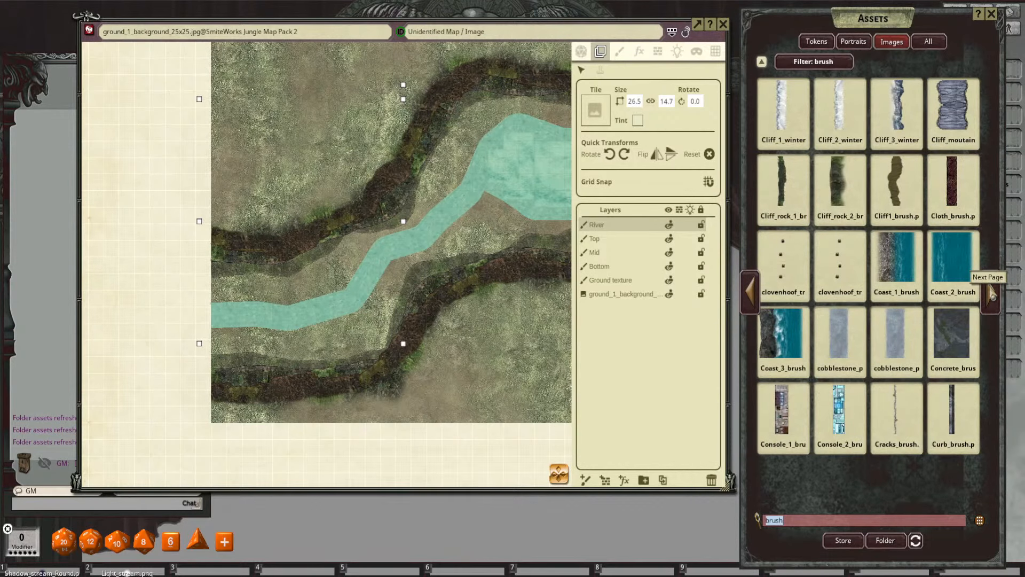
{"action": "left_click", "coordinate": [992, 294]}
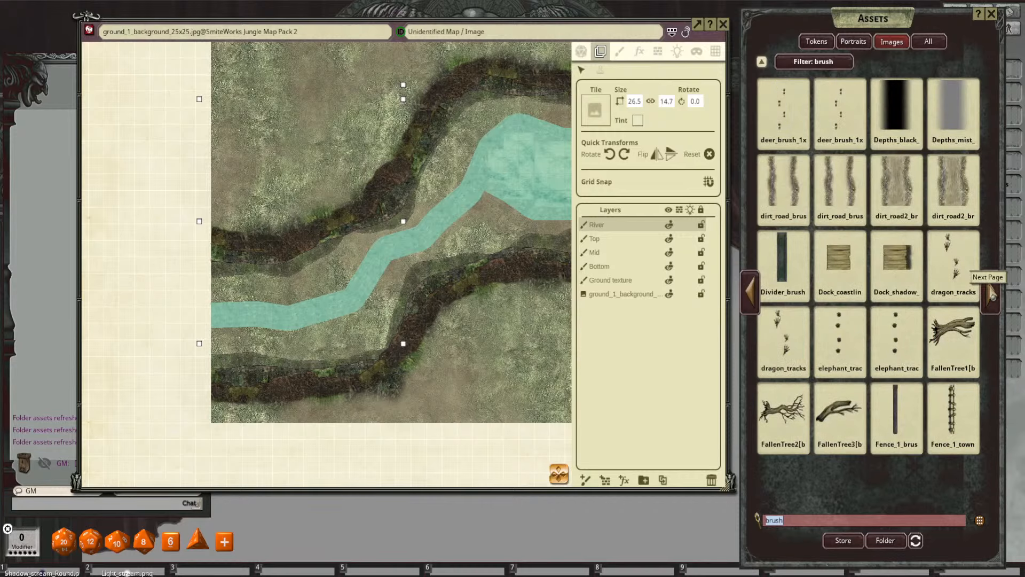
{"action": "left_click", "coordinate": [992, 294]}
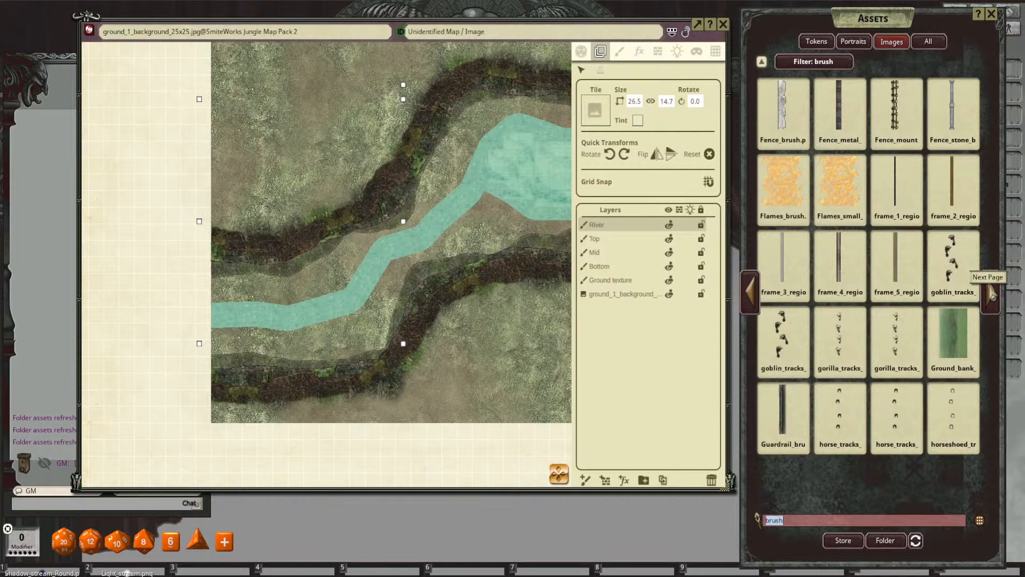
{"action": "left_click", "coordinate": [991, 293]}
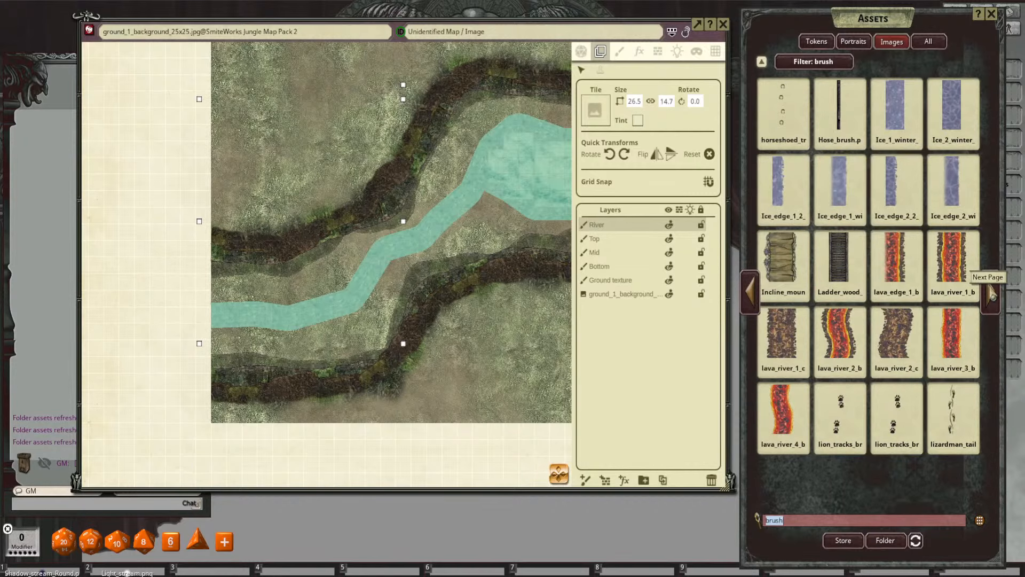
{"action": "left_click", "coordinate": [992, 294]}
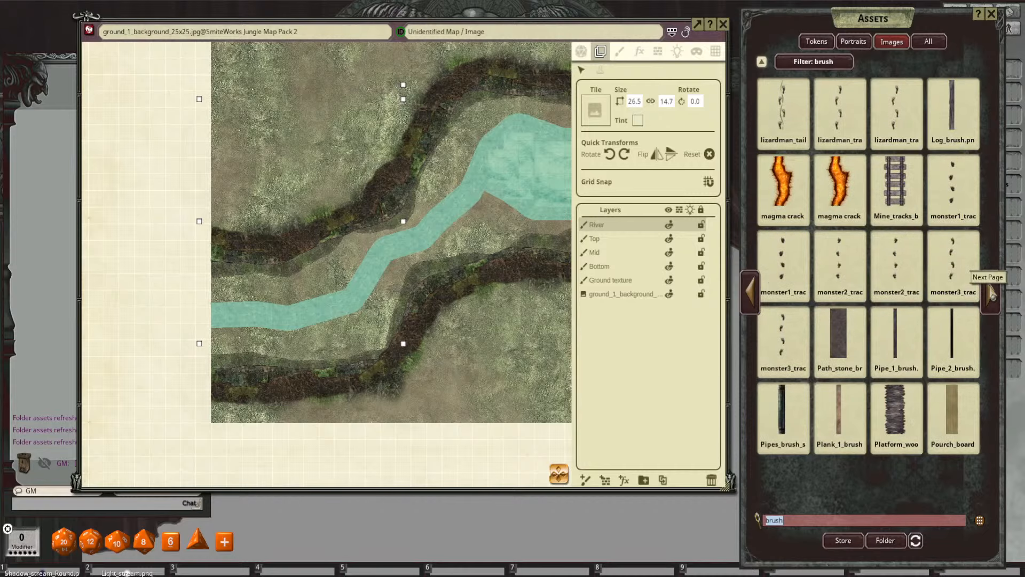
{"action": "left_click", "coordinate": [992, 293]}
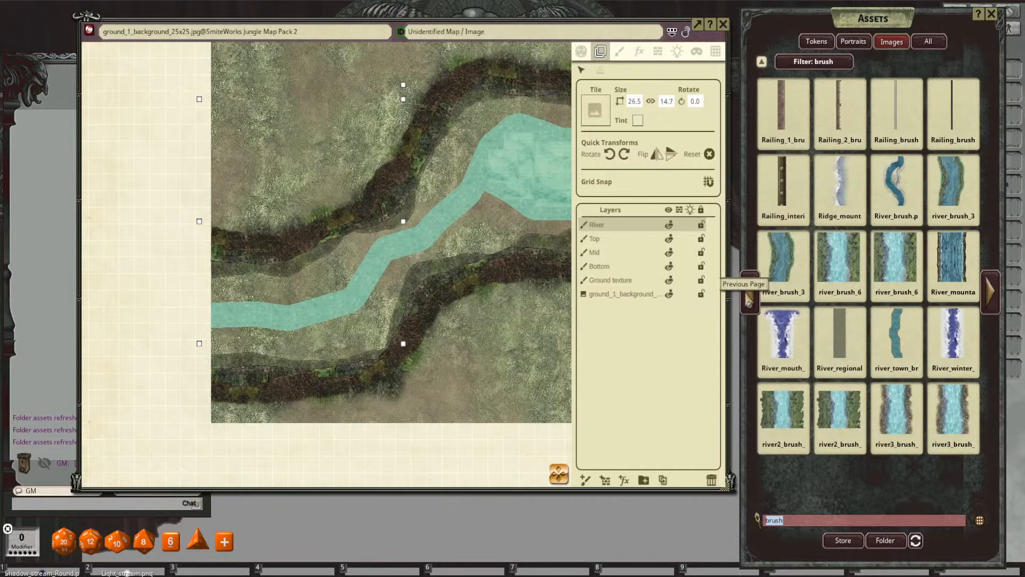
{"action": "left_click", "coordinate": [991, 294]}
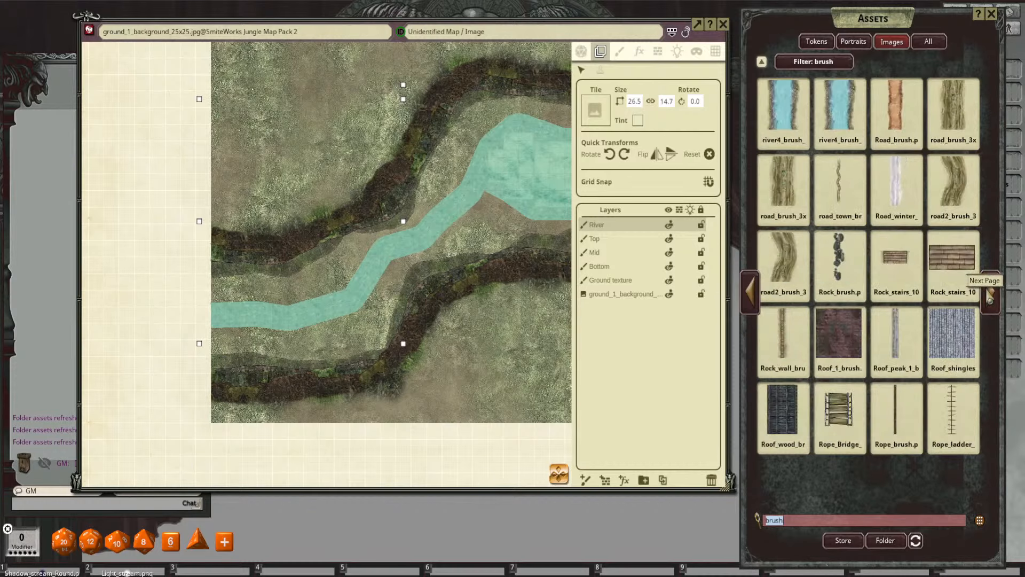
{"action": "left_click", "coordinate": [990, 292]}
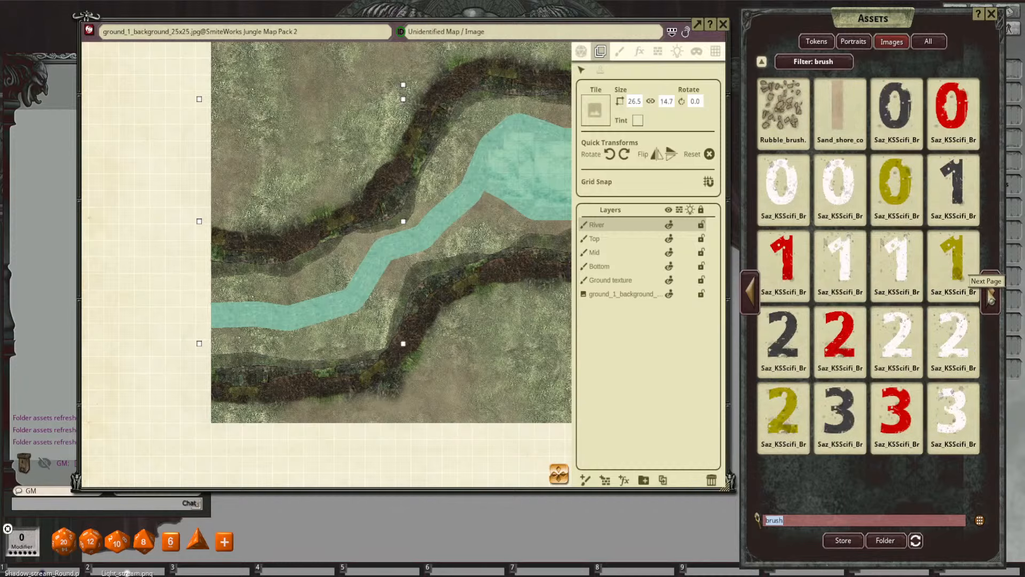
{"action": "left_click", "coordinate": [991, 292]}
{"action": "left_click", "coordinate": [990, 293]}
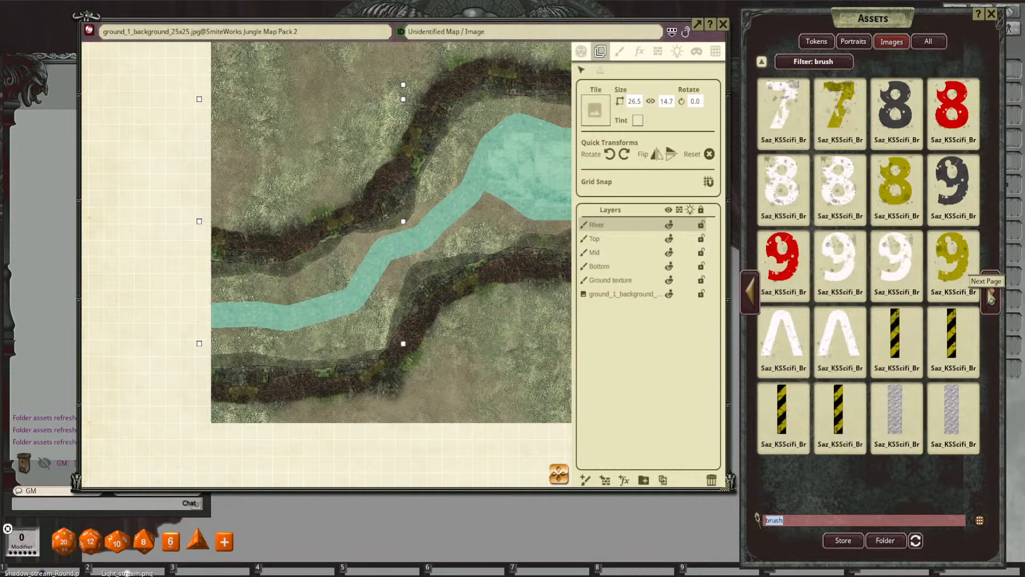
{"action": "left_click", "coordinate": [990, 293]}
{"action": "left_click", "coordinate": [990, 293]}
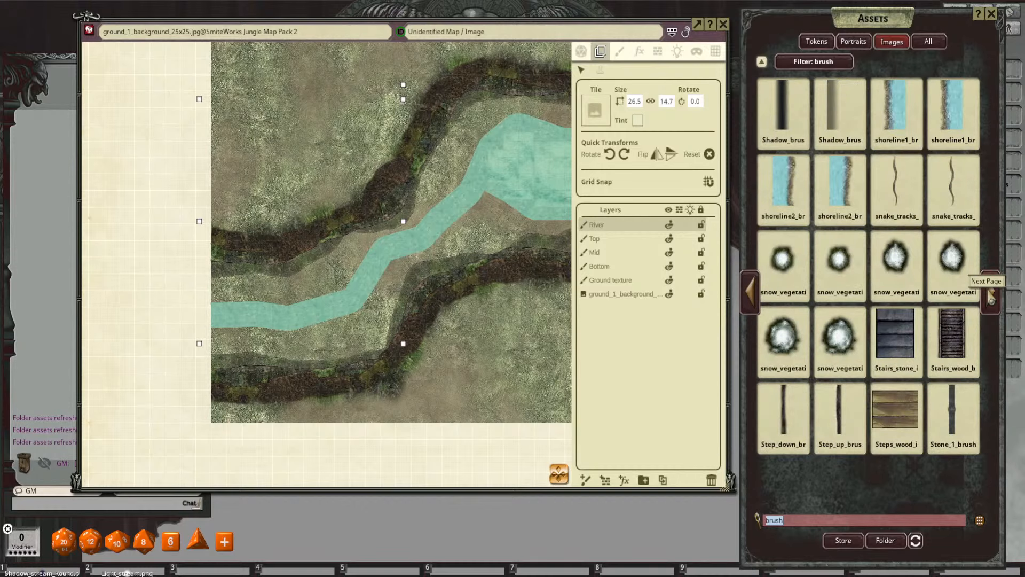
{"action": "left_click", "coordinate": [990, 293]}
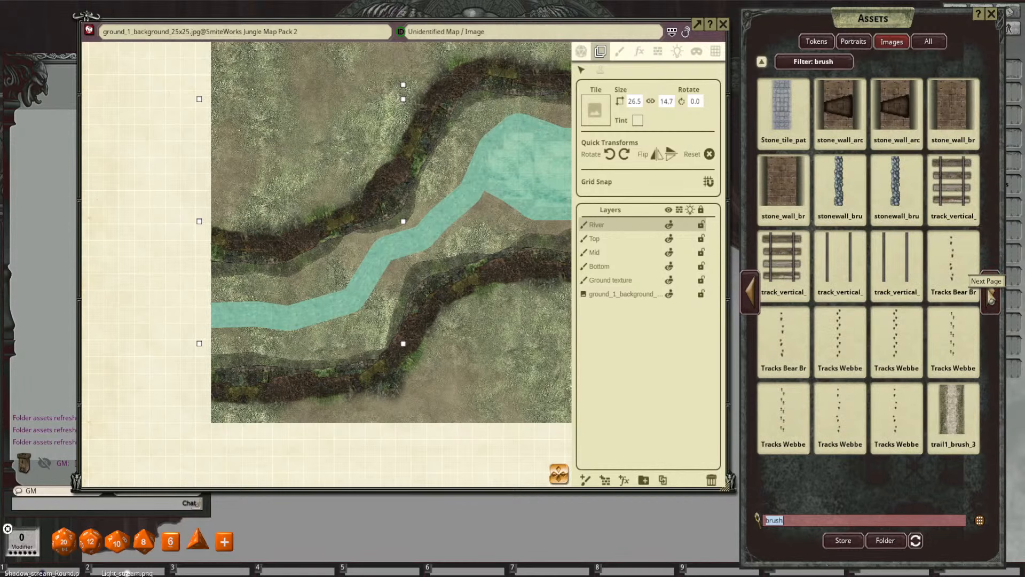
{"action": "left_click", "coordinate": [991, 292]}
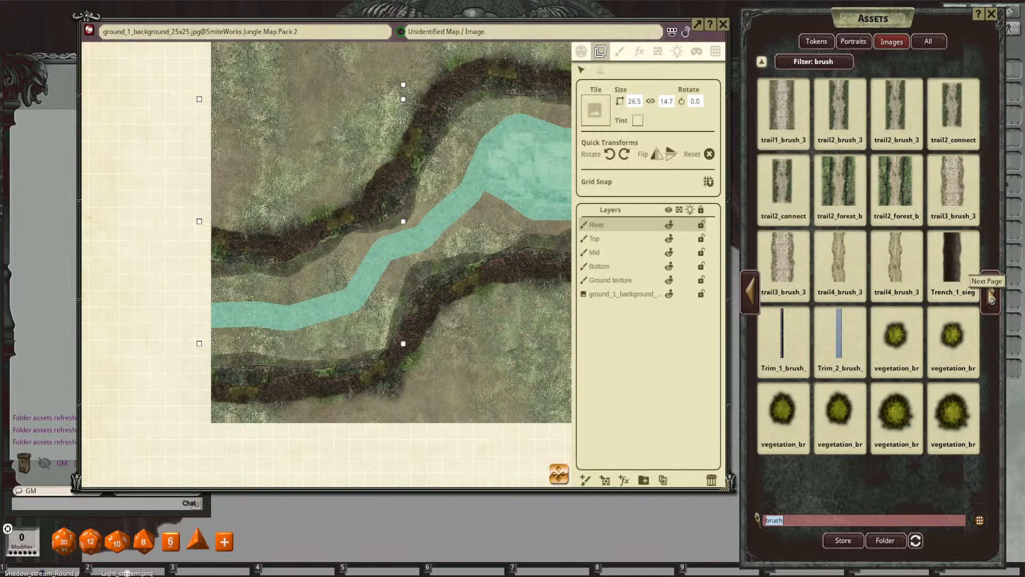
{"action": "left_click", "coordinate": [990, 293]}
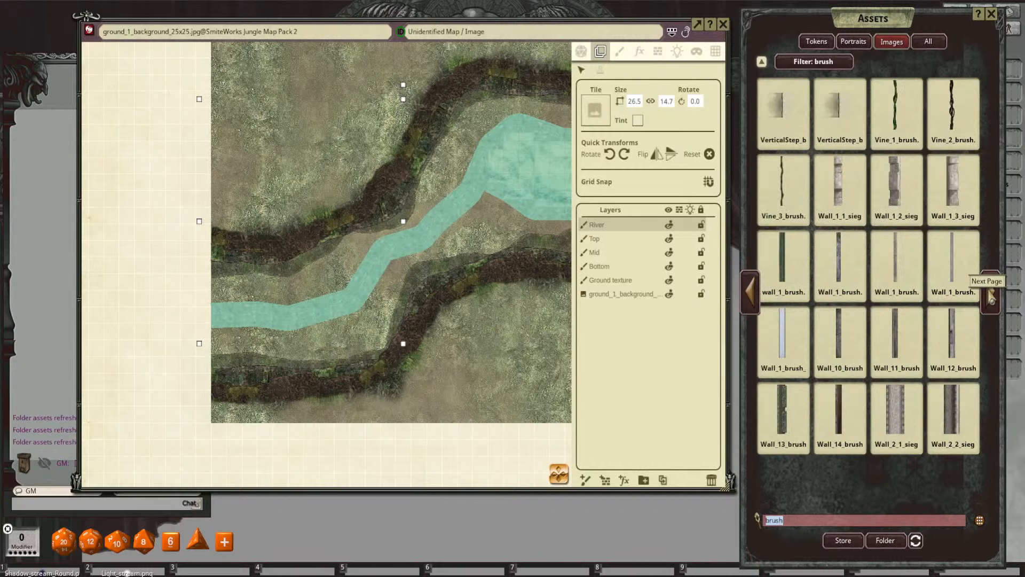
{"action": "left_click", "coordinate": [990, 292]}
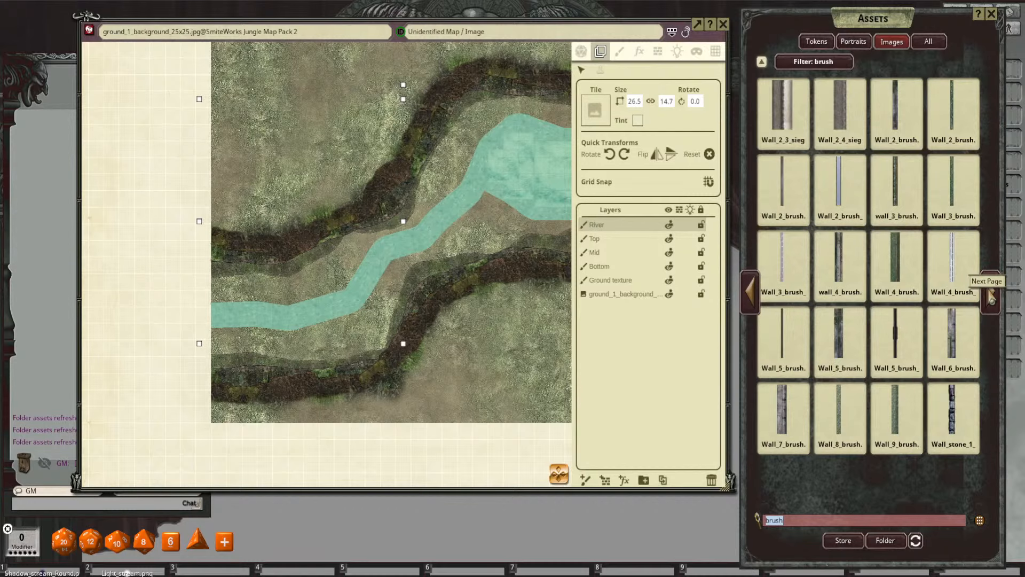
{"action": "left_click", "coordinate": [990, 292]}
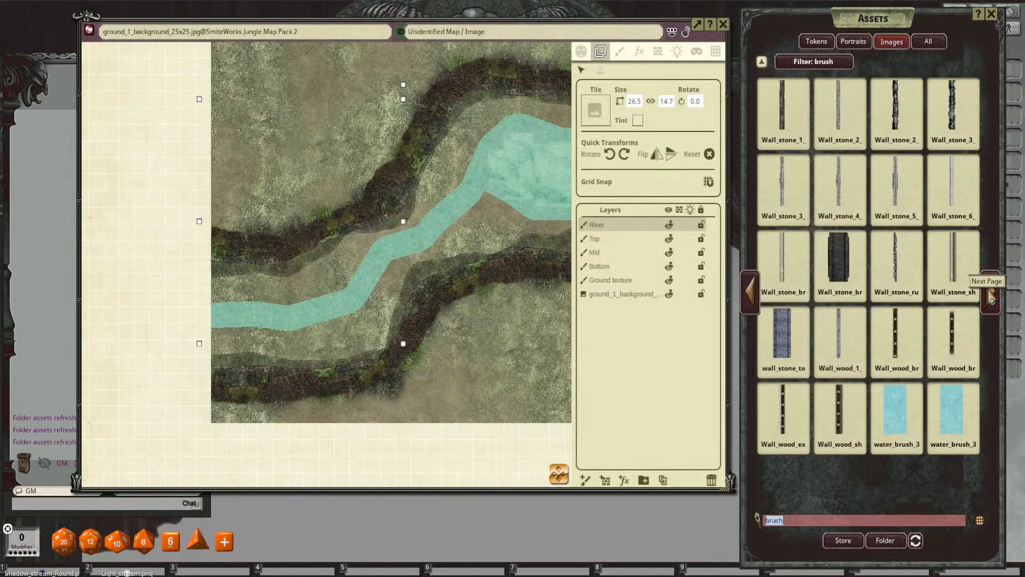
{"action": "left_click", "coordinate": [990, 294]}
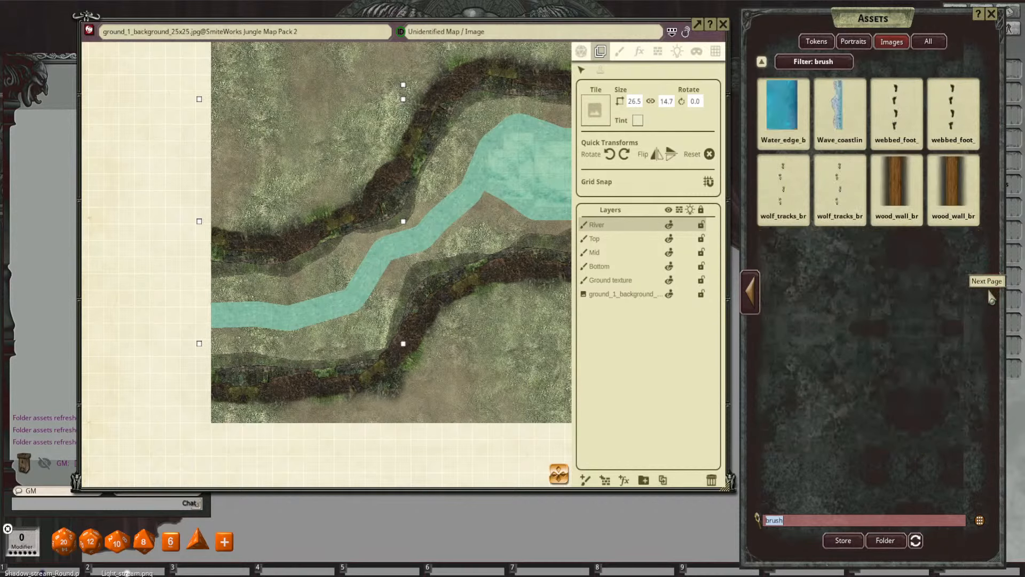
Step: Examine the "brush" results page by page from the end back to the asset pack folders for a suitable shoreline brush
{"action": "left_click", "coordinate": [760, 292]}
{"action": "left_click", "coordinate": [758, 297]}
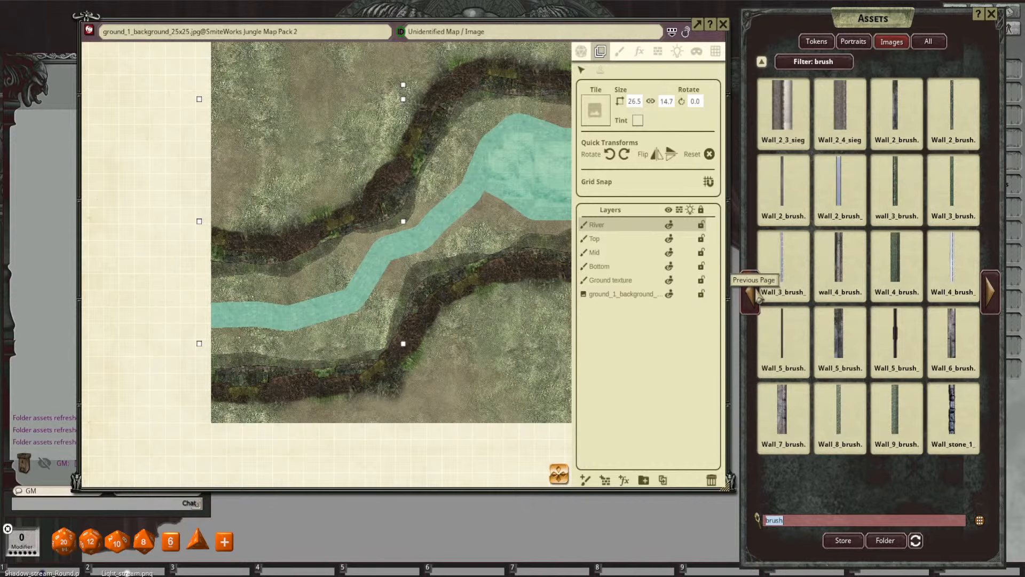
{"action": "left_click", "coordinate": [758, 297]}
{"action": "left_click", "coordinate": [758, 297]}
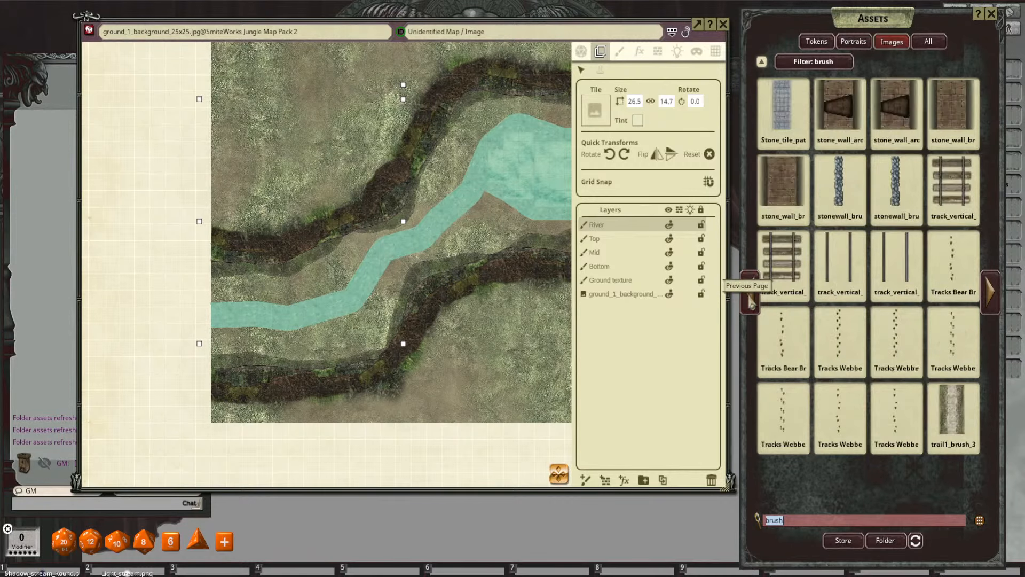
{"action": "left_click", "coordinate": [750, 288]}
{"action": "left_click", "coordinate": [750, 290]}
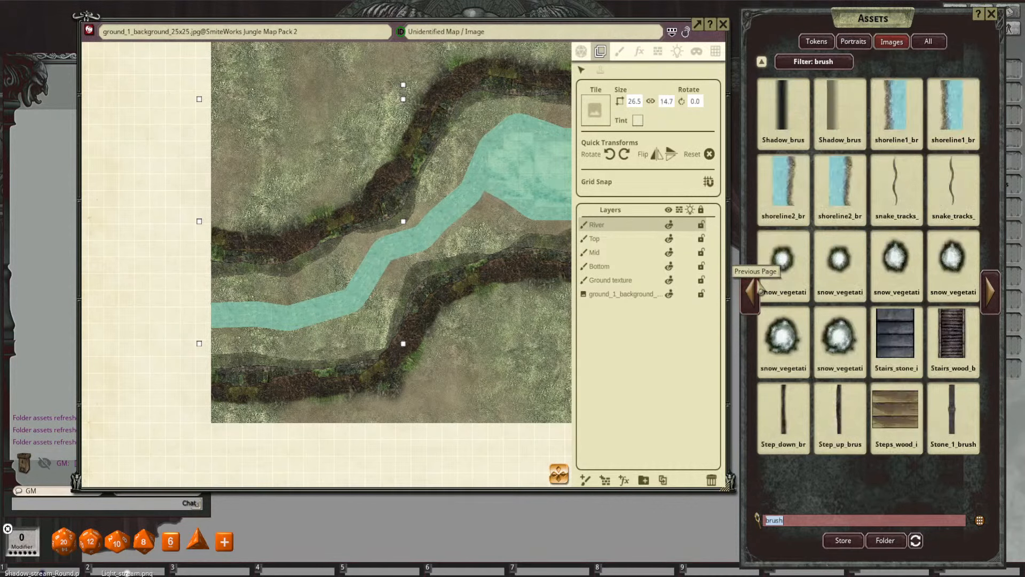
{"action": "left_click", "coordinate": [751, 291]}
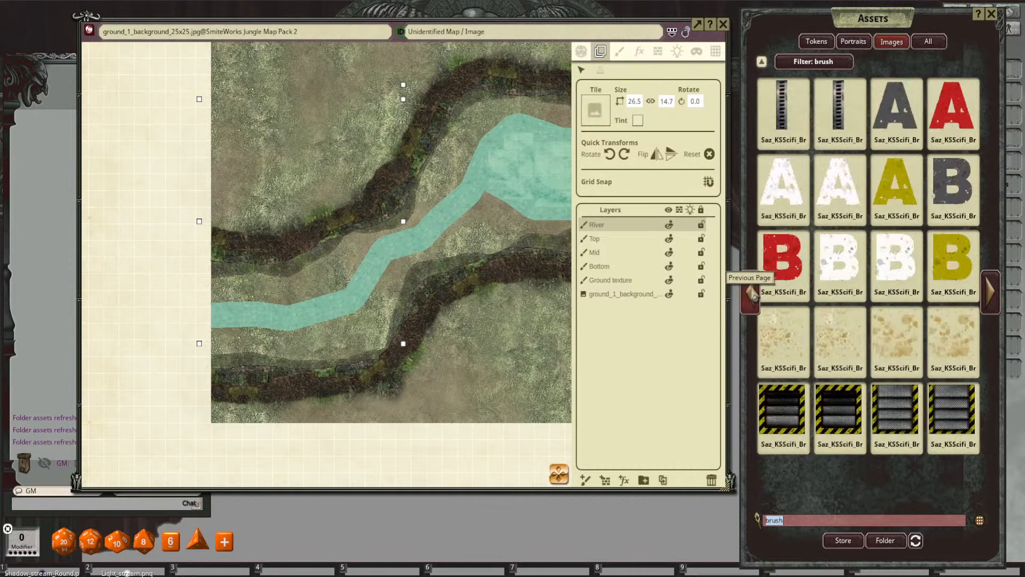
{"action": "left_click", "coordinate": [751, 291]}
{"action": "left_click", "coordinate": [751, 291]}
{"action": "left_click", "coordinate": [751, 291]}
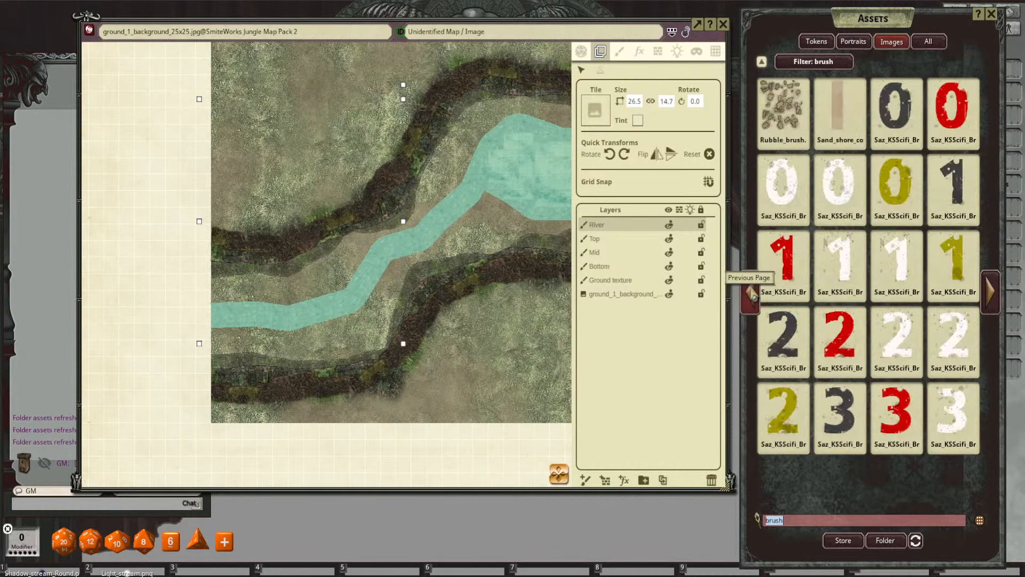
{"action": "left_click", "coordinate": [751, 291]}
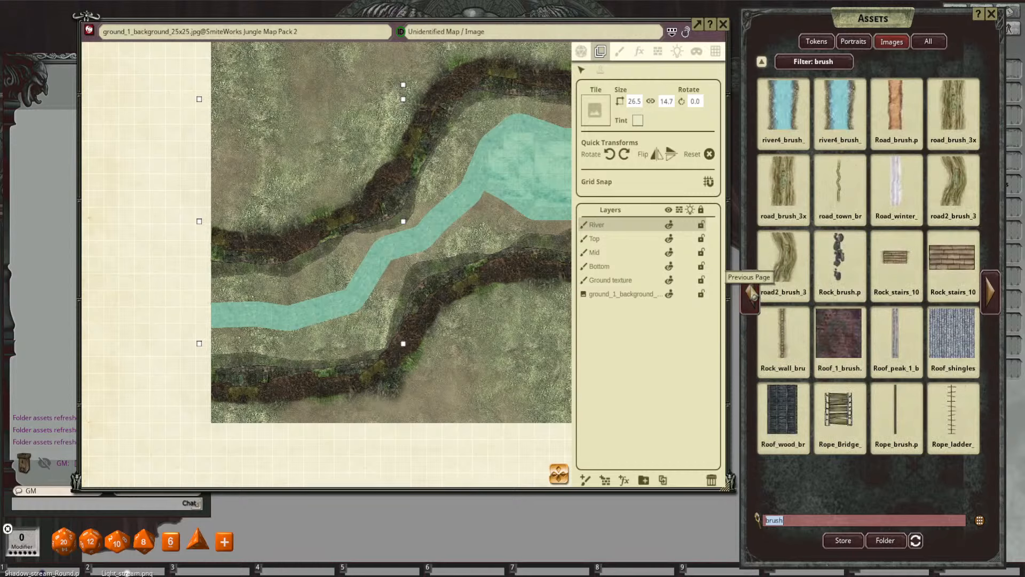
{"action": "left_click", "coordinate": [751, 292]}
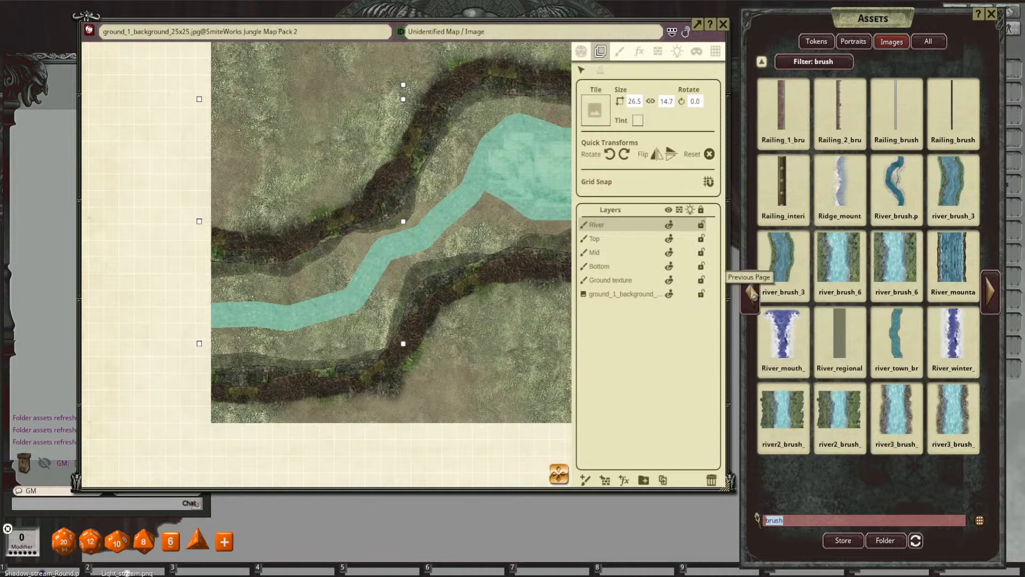
{"action": "left_click", "coordinate": [751, 292]}
{"action": "left_click", "coordinate": [751, 292]}
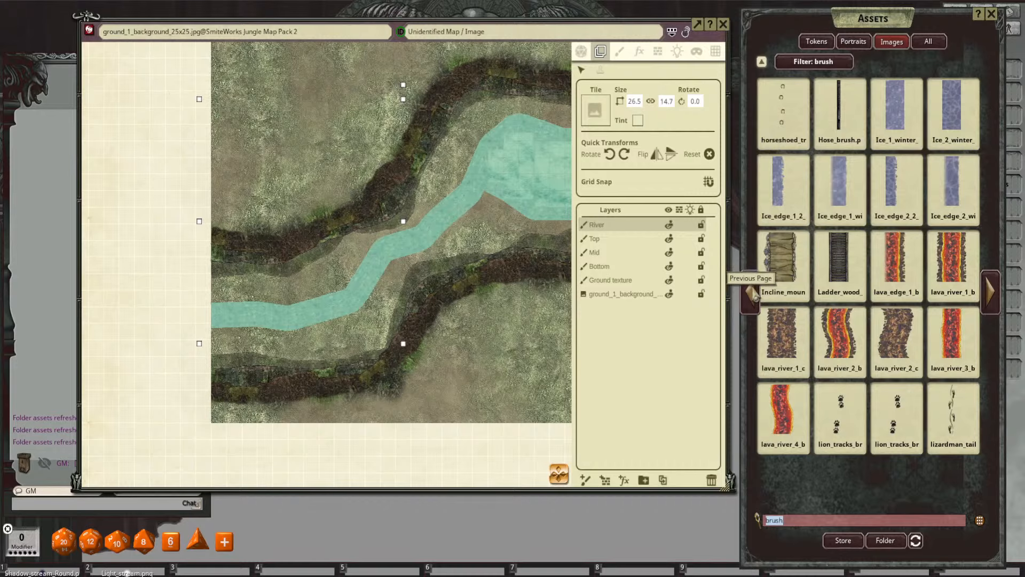
{"action": "left_click", "coordinate": [751, 292]}
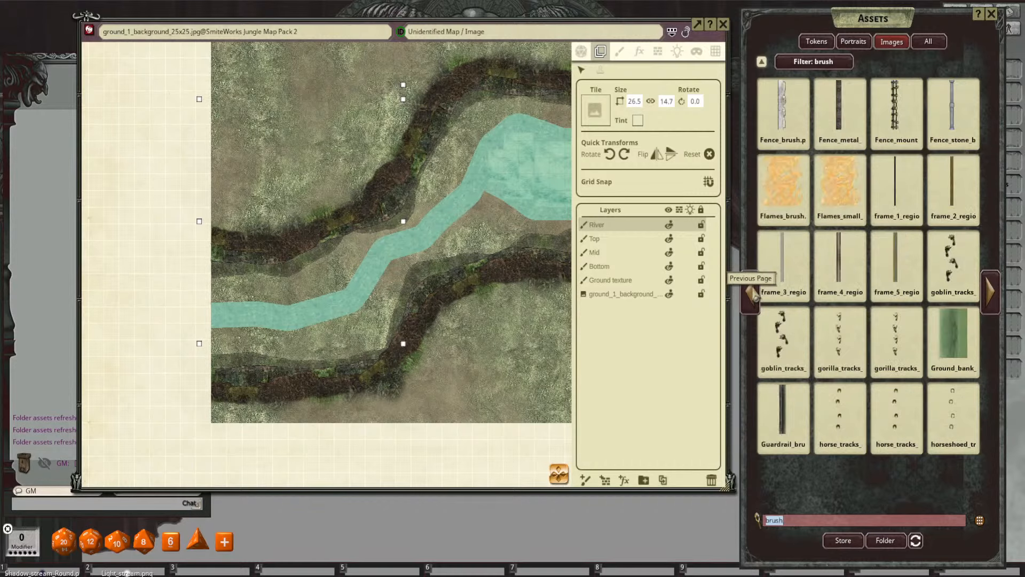
{"action": "left_click", "coordinate": [751, 292]}
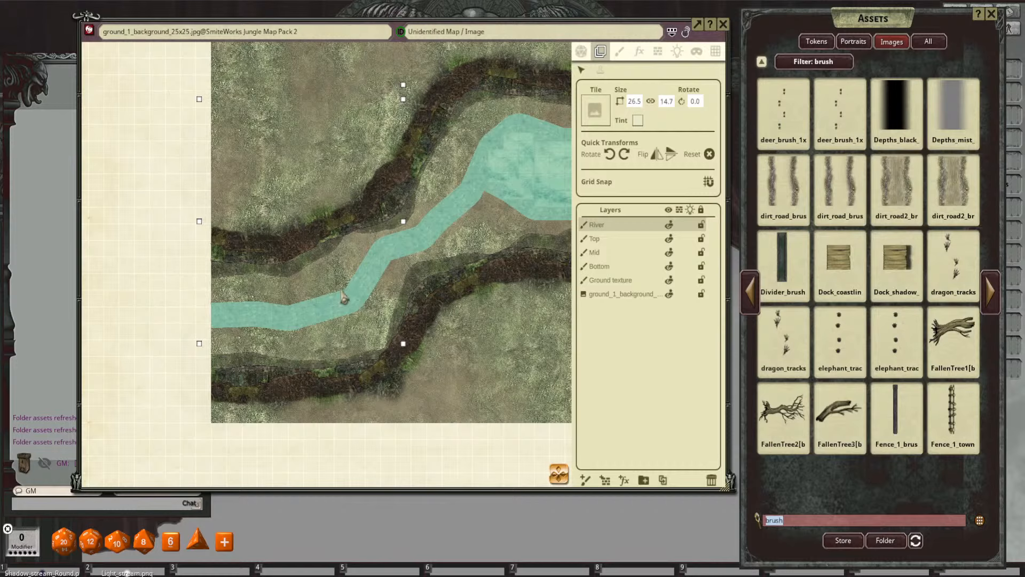
{"action": "left_click", "coordinate": [749, 293]}
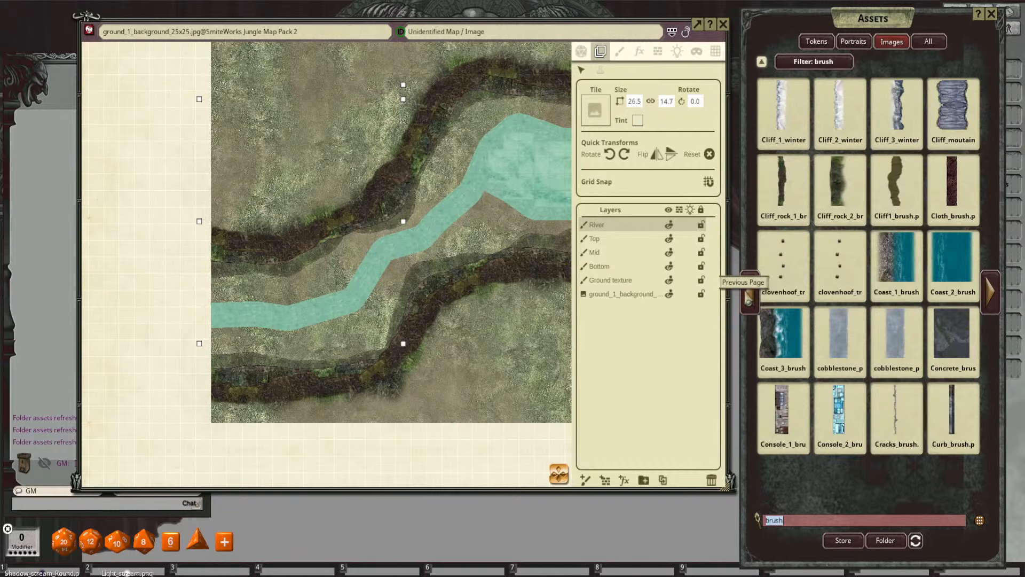
{"action": "left_click", "coordinate": [750, 293]}
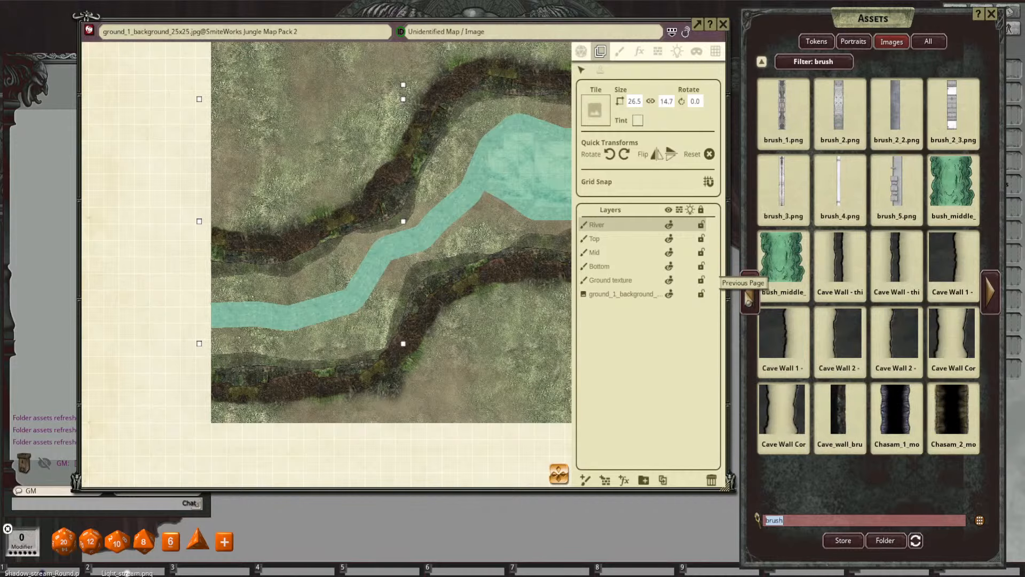
{"action": "left_click", "coordinate": [749, 296]}
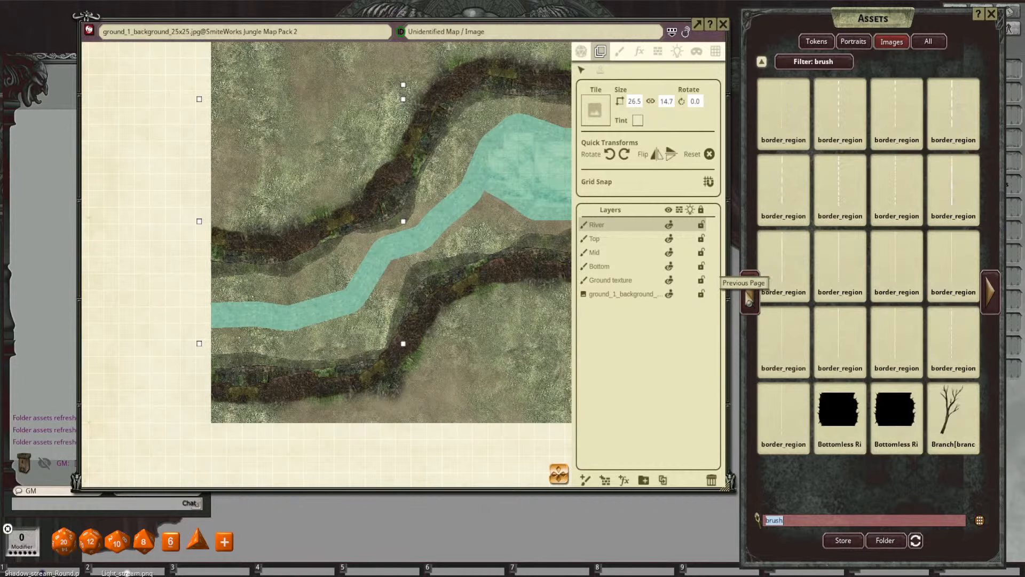
{"action": "left_click", "coordinate": [749, 296]}
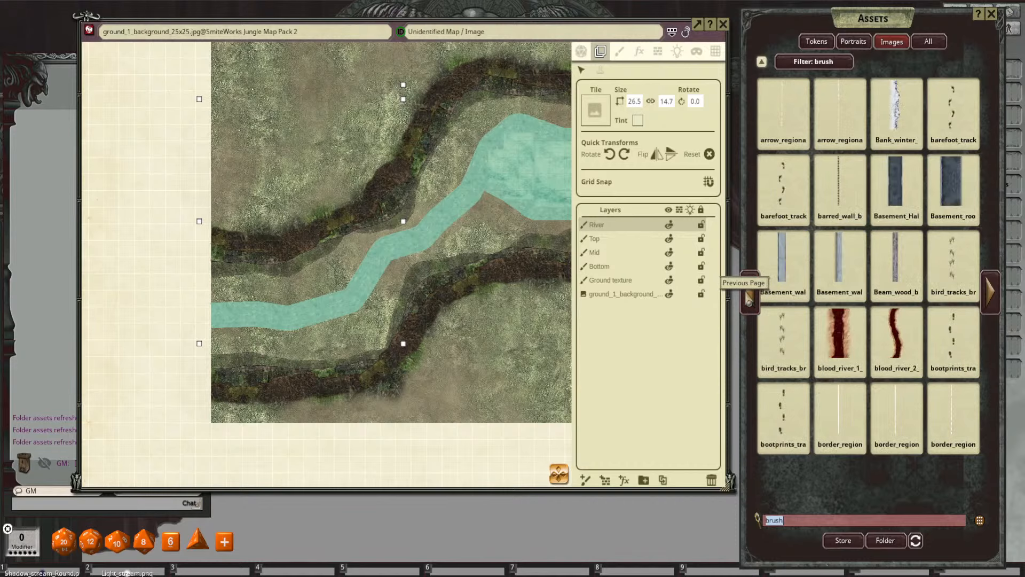
{"action": "left_click", "coordinate": [749, 296]}
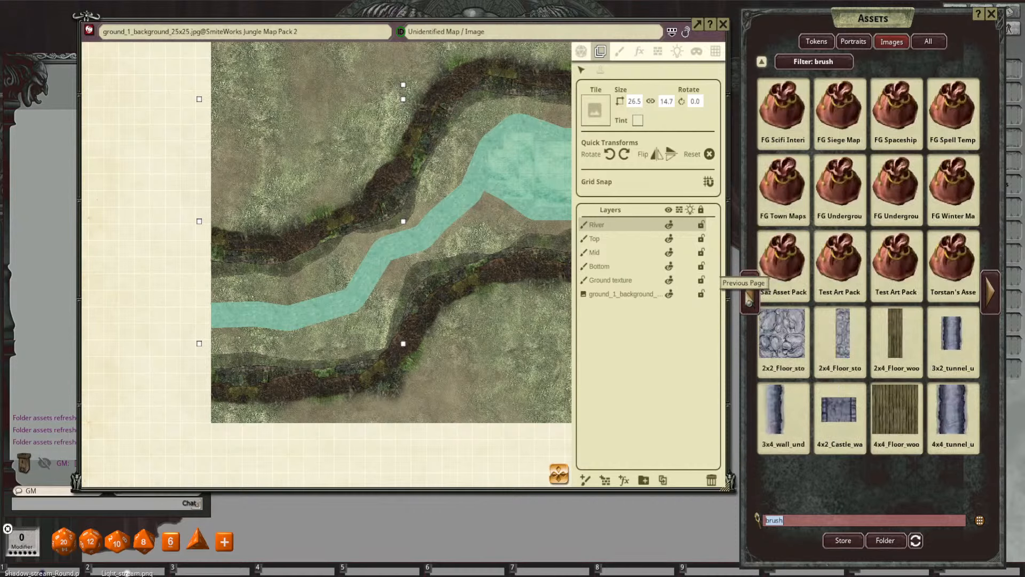
Step: Review the "brush" results again through to the last page, comparing river, shoreline and trail brushes for the river's edge
{"action": "left_click", "coordinate": [992, 294]}
{"action": "left_click", "coordinate": [993, 296]}
{"action": "left_click", "coordinate": [992, 297]}
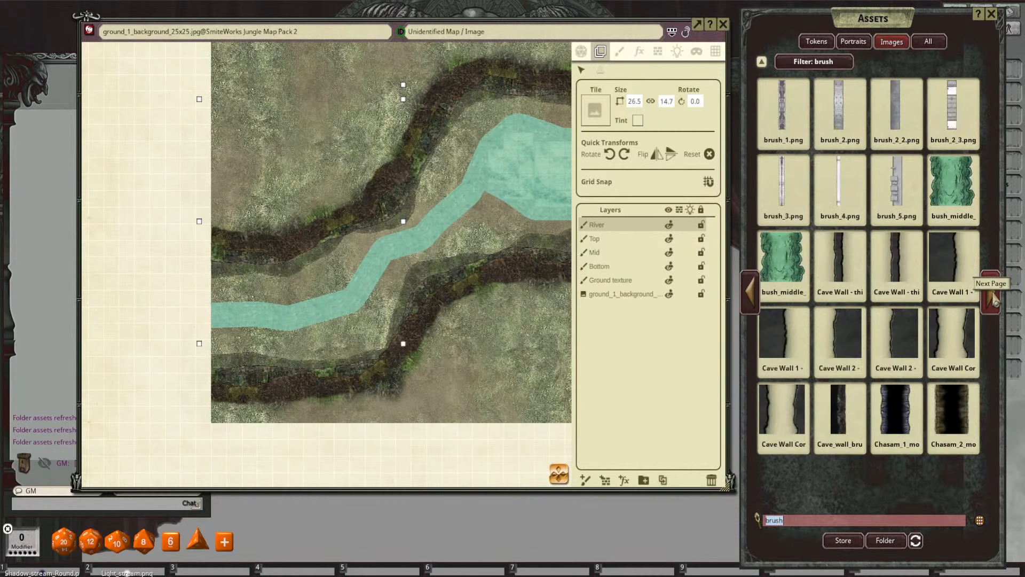
{"action": "left_click", "coordinate": [993, 297]}
{"action": "left_click", "coordinate": [993, 297]}
{"action": "left_click", "coordinate": [993, 296]}
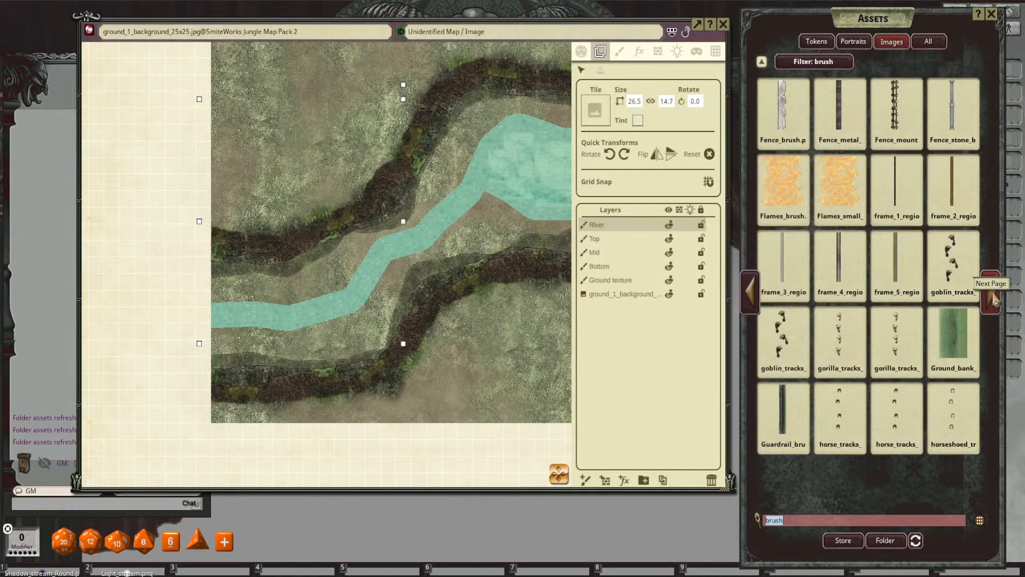
{"action": "left_click", "coordinate": [993, 296]}
{"action": "left_click", "coordinate": [993, 296]}
{"action": "left_click", "coordinate": [993, 296]}
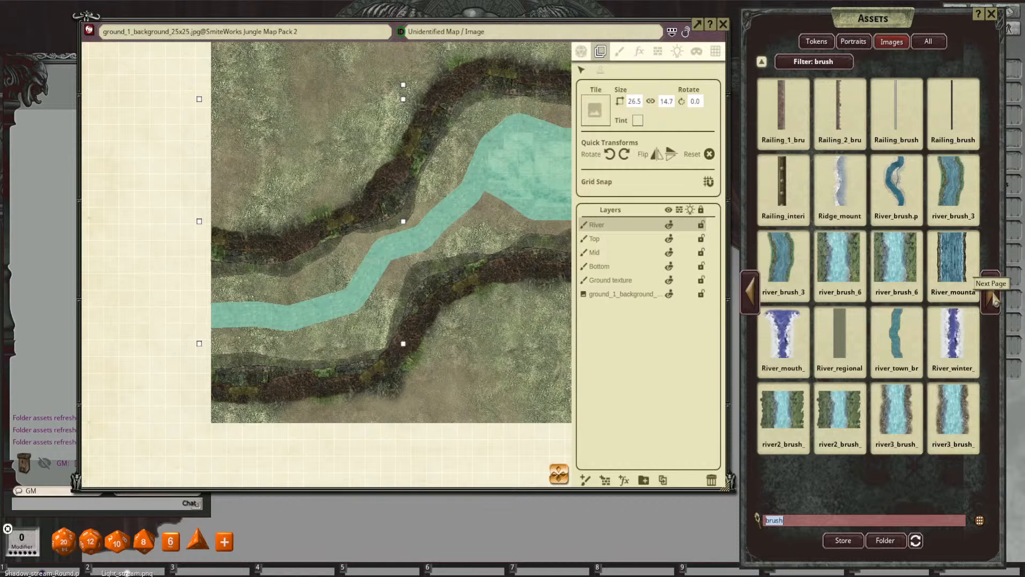
{"action": "left_click", "coordinate": [993, 296]}
{"action": "left_click", "coordinate": [993, 296]}
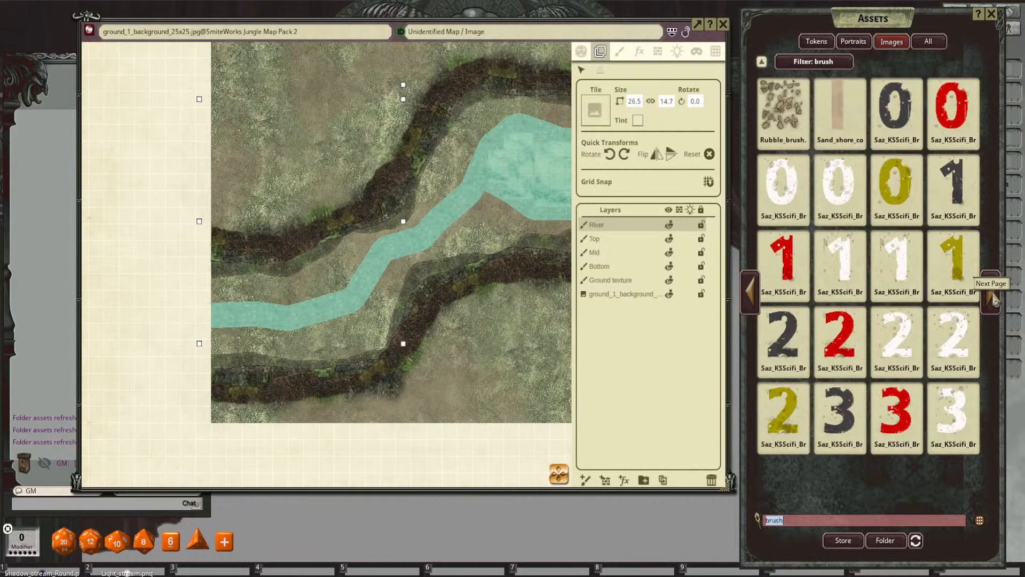
{"action": "left_click", "coordinate": [993, 296]}
{"action": "left_click", "coordinate": [993, 296]}
{"action": "left_click", "coordinate": [993, 296]}
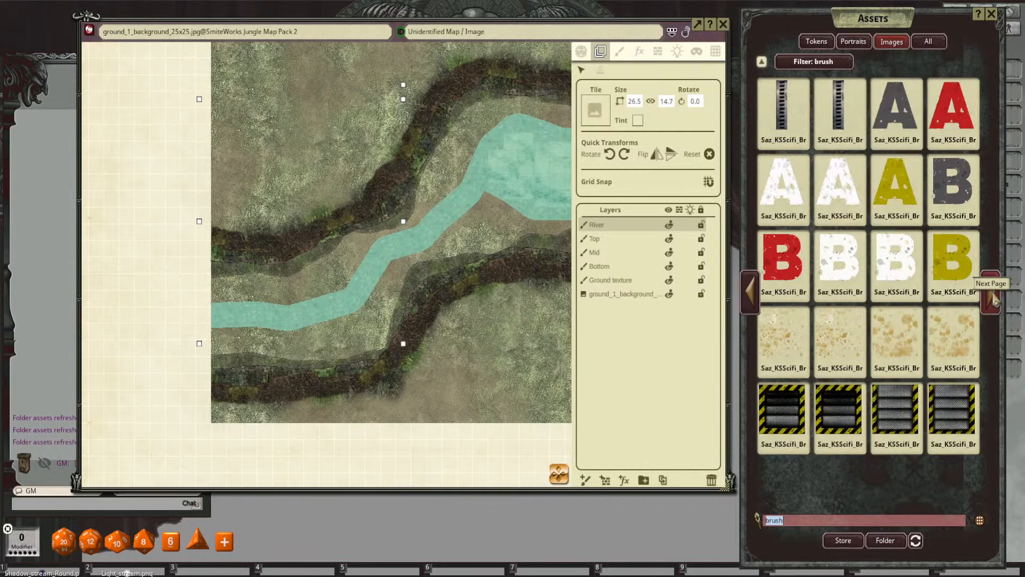
{"action": "left_click", "coordinate": [993, 296]}
{"action": "left_click", "coordinate": [993, 296]}
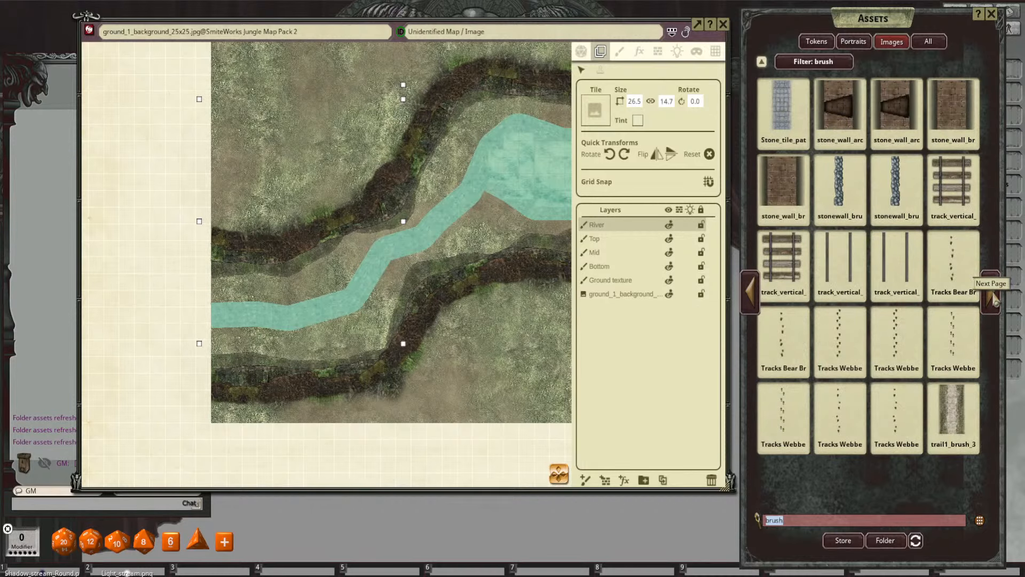
{"action": "left_click", "coordinate": [993, 297]}
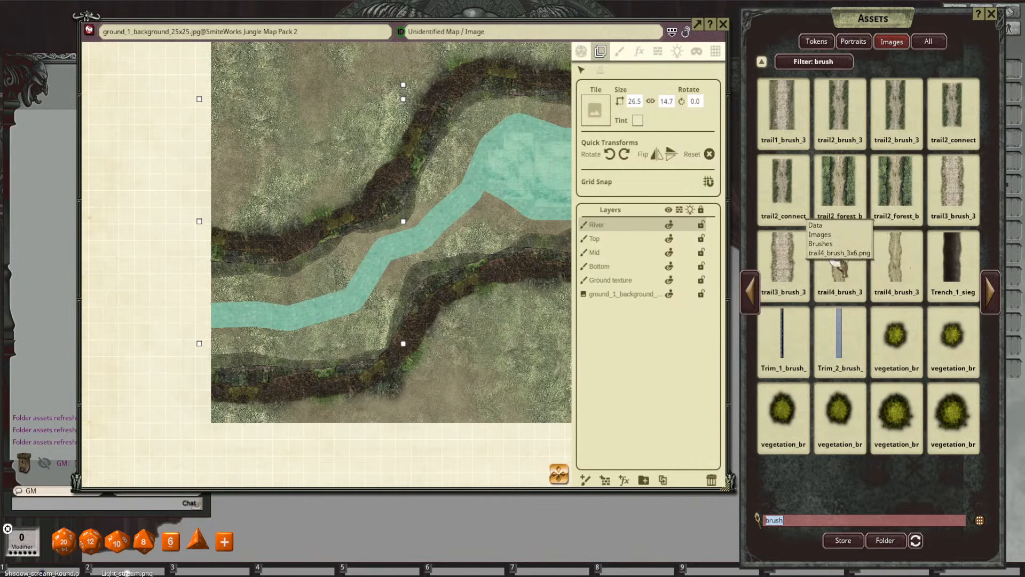
{"action": "left_click", "coordinate": [991, 292]}
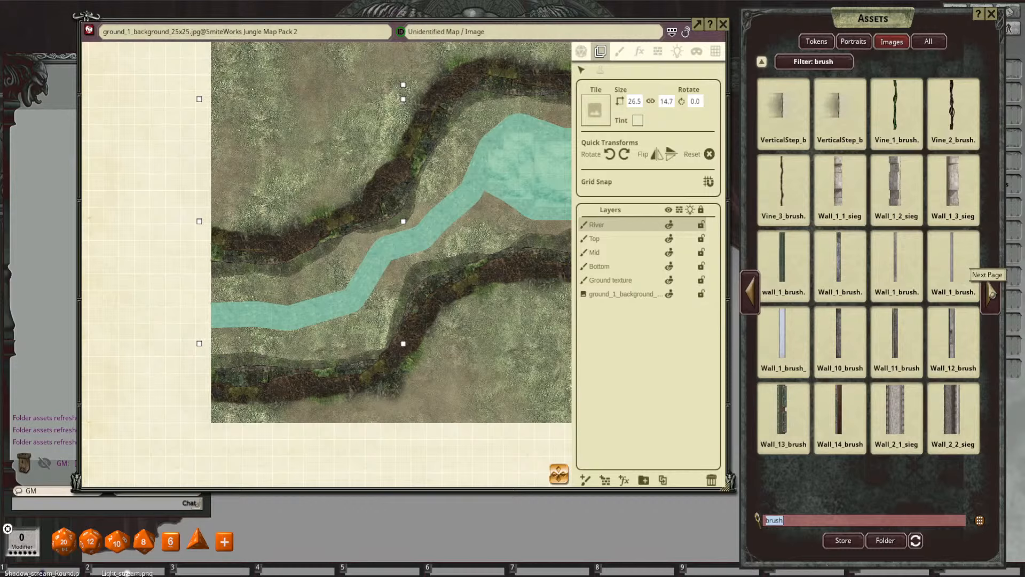
{"action": "left_click", "coordinate": [990, 293]}
{"action": "left_click", "coordinate": [990, 293]}
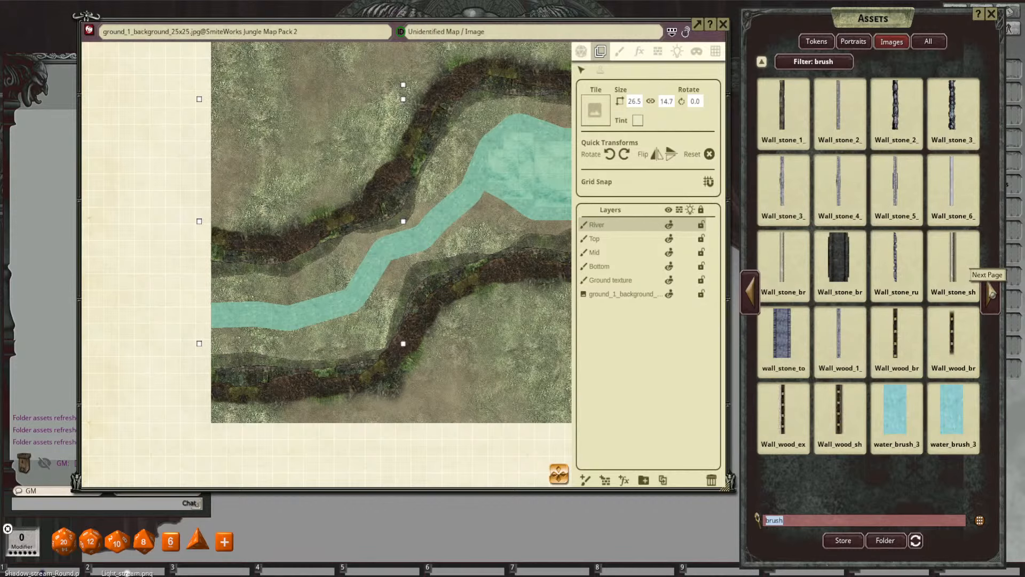
{"action": "left_click", "coordinate": [992, 293]}
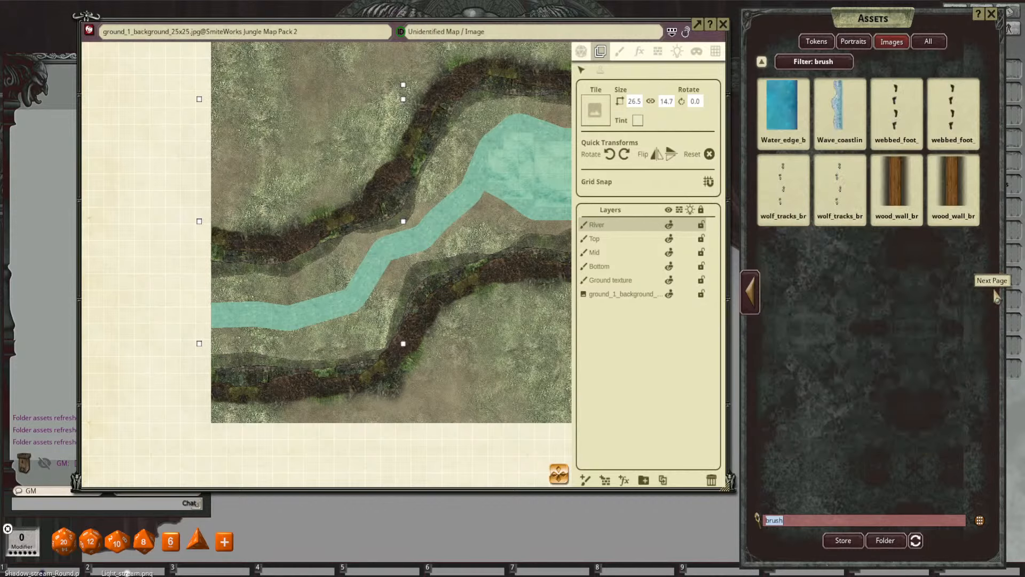
Step: Find trail4_brush_3x6.png from FG Art Pack 2019 in the results and load it as the drawing brush
{"action": "left_click", "coordinate": [757, 291]}
{"action": "left_click", "coordinate": [758, 288]}
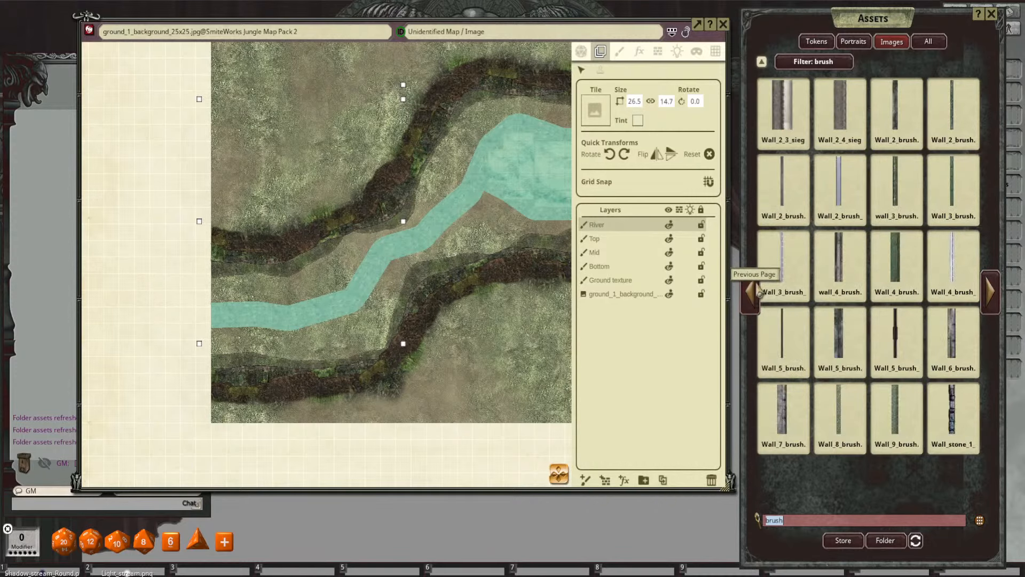
{"action": "left_click", "coordinate": [758, 291]}
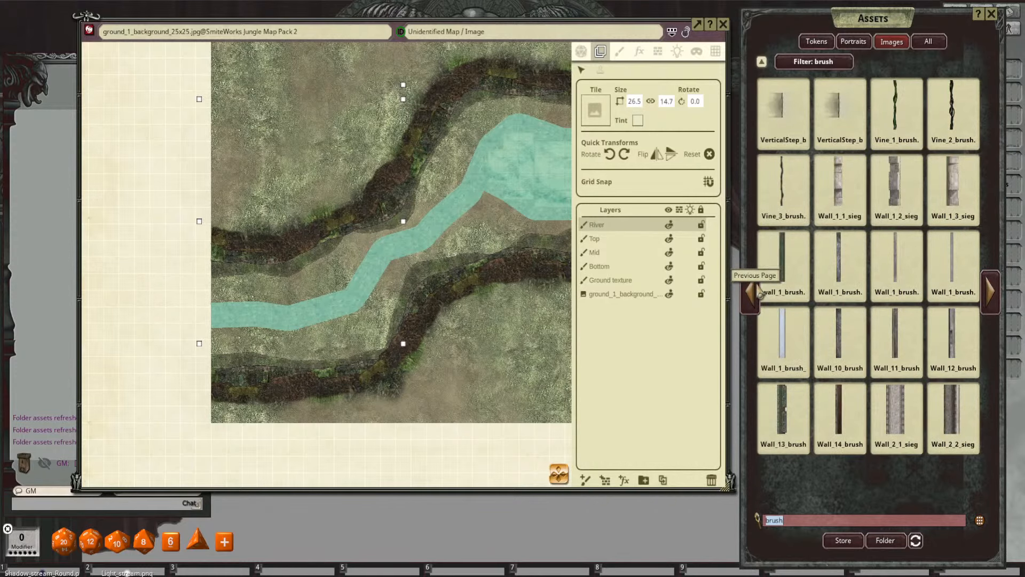
{"action": "left_click", "coordinate": [758, 292]}
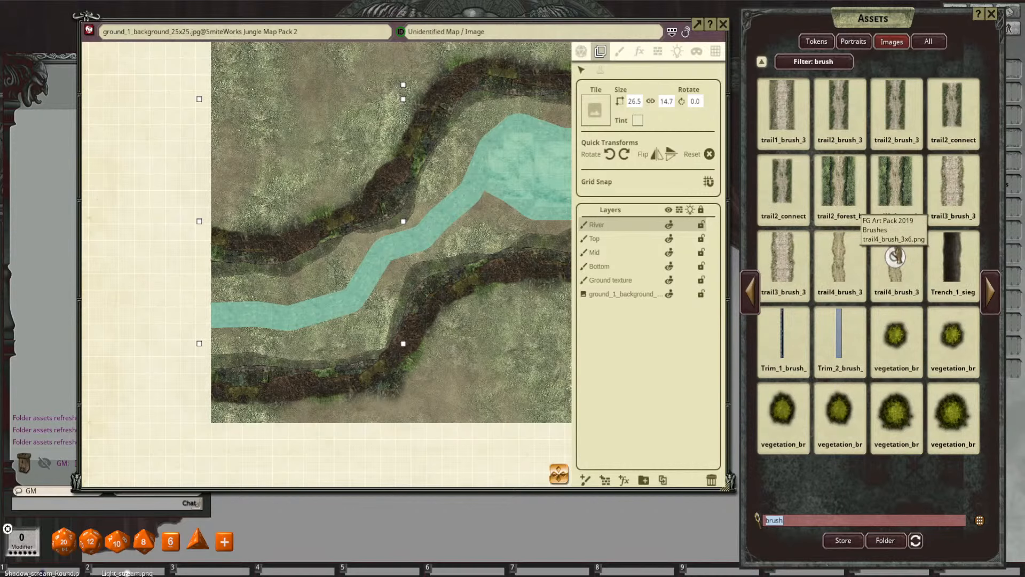
{"action": "left_click", "coordinate": [619, 51]}
{"action": "left_click_drag", "start_coordinate": [895, 257], "coordinate": [610, 127]}
Step: Move the River layer directly below the Bottom layer, scale the trail brush to 1.2 by 2.4 and make the Bottom layer active
{"action": "left_click_drag", "start_coordinate": [603, 224], "coordinate": [630, 273]}
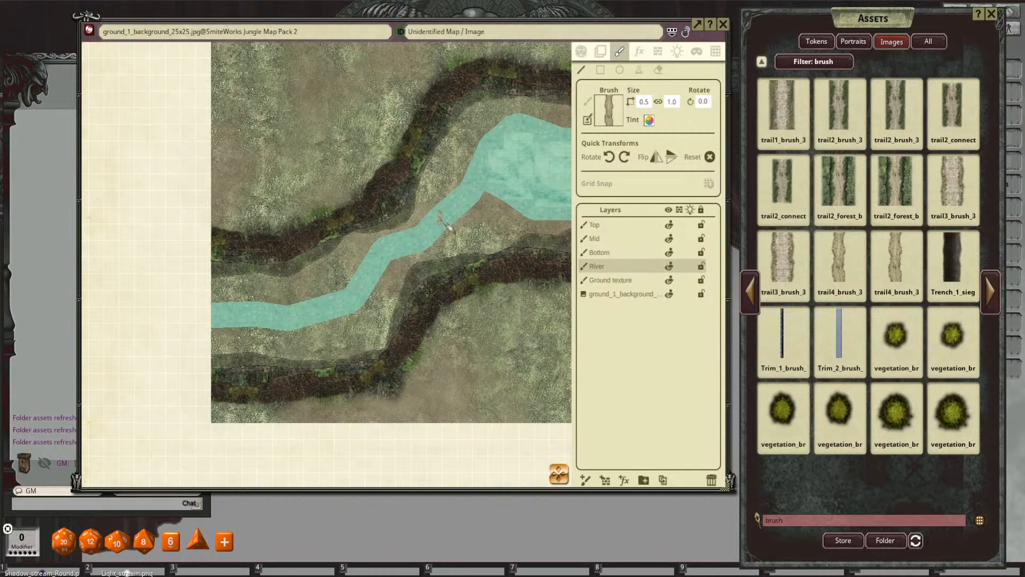
{"action": "scroll", "coordinate": [446, 222], "scroll_direction": "up", "scroll_amount": 7}
{"action": "left_click", "coordinate": [599, 252]}
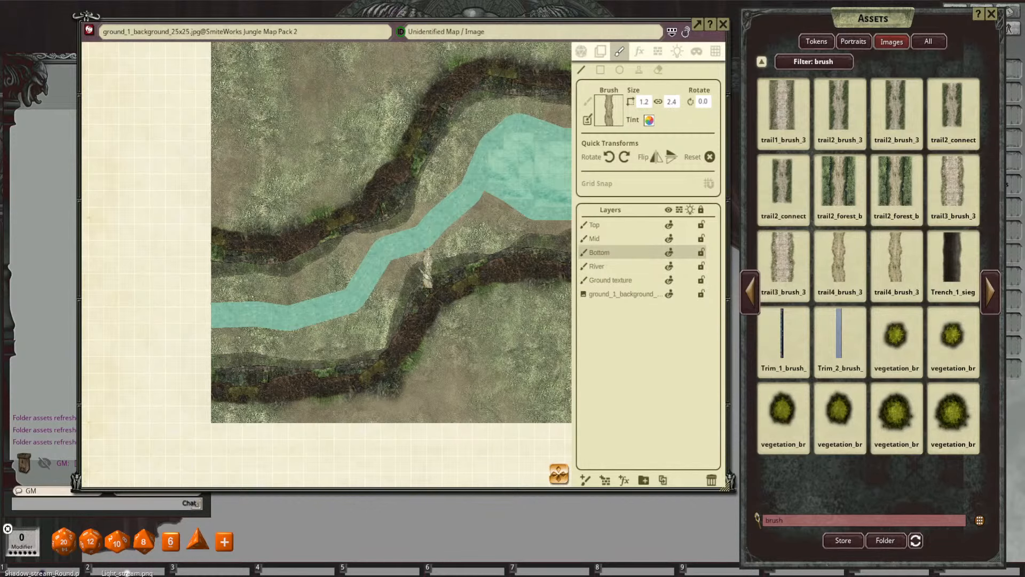
Step: Scale the trail brush to 1.5 by 3.1 for the river's shoreline
{"action": "left_click_drag", "start_coordinate": [395, 261], "coordinate": [359, 243]}
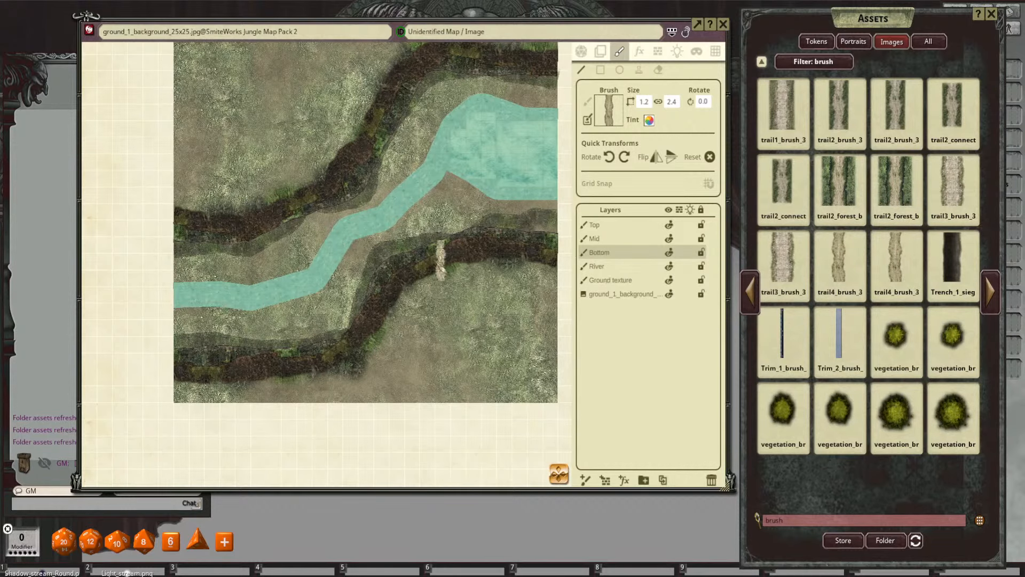
{"action": "left_click_drag", "start_coordinate": [411, 262], "coordinate": [432, 255]}
{"action": "scroll", "coordinate": [377, 234], "scroll_direction": "up", "scroll_amount": 3}
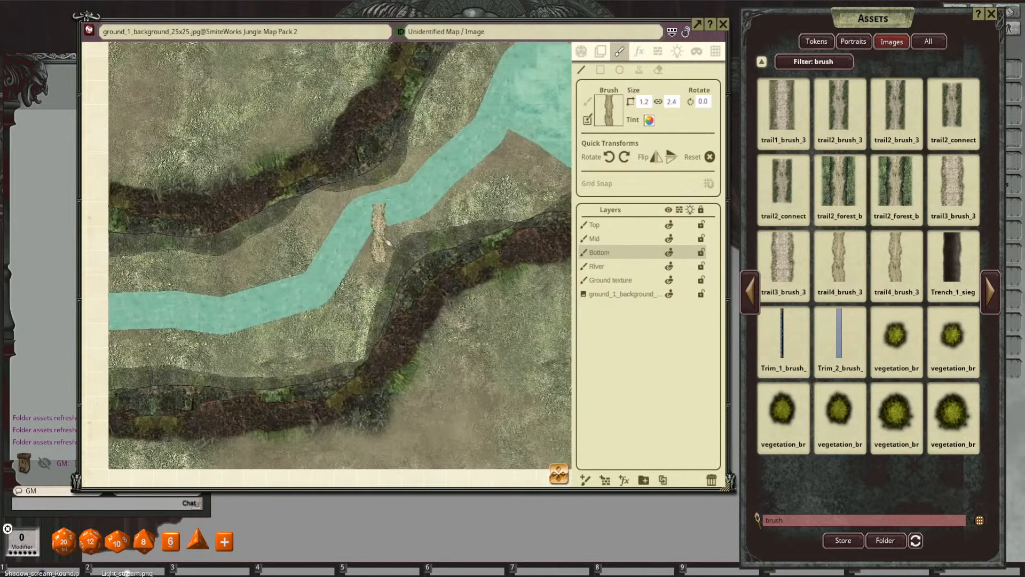
{"action": "scroll", "coordinate": [376, 235], "scroll_direction": "up", "scroll_amount": 5}
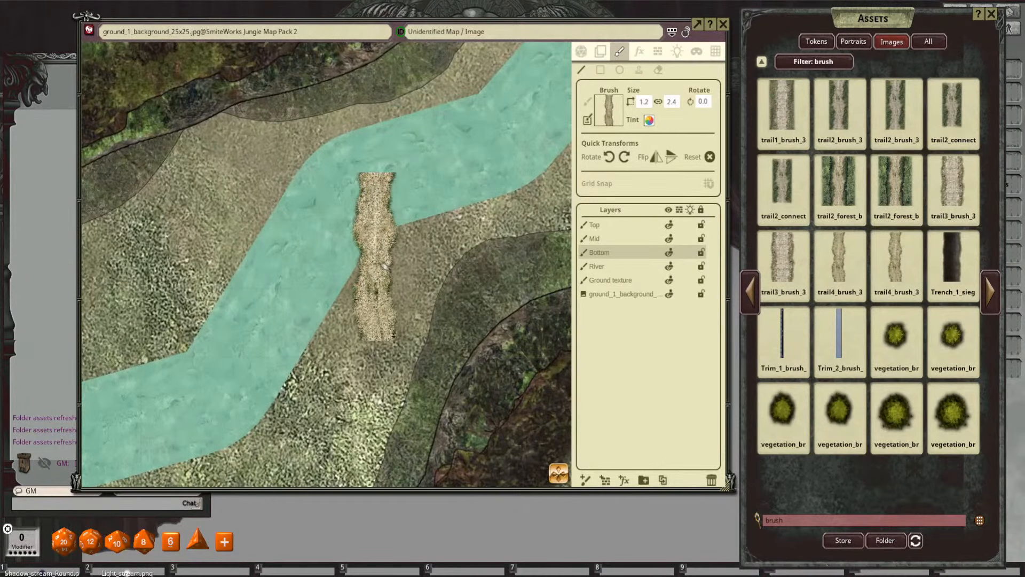
{"action": "scroll", "coordinate": [381, 262], "scroll_direction": "down", "scroll_amount": 3}
{"action": "scroll", "coordinate": [352, 267], "scroll_direction": "down", "scroll_amount": 3}
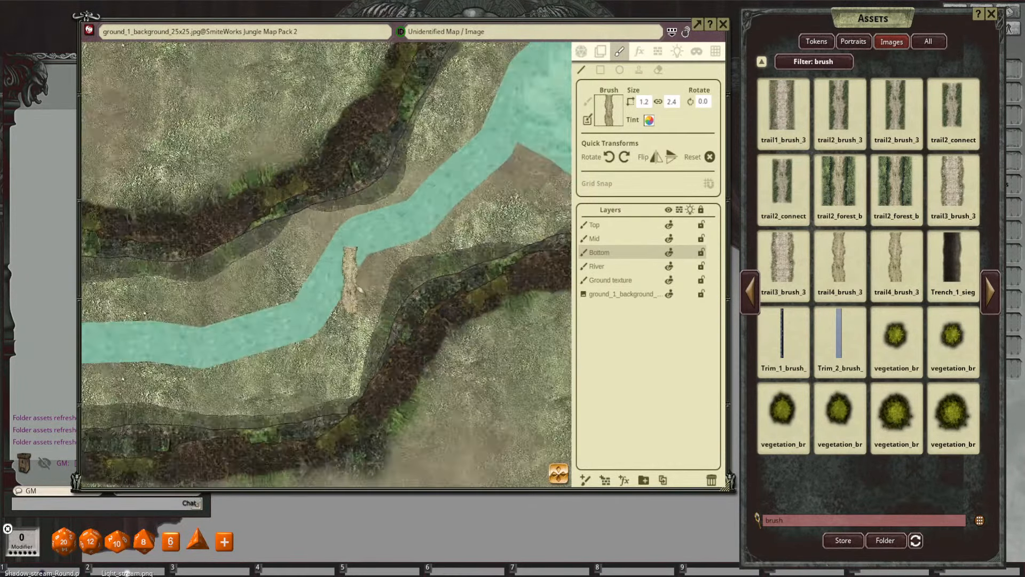
{"action": "left_click_drag", "start_coordinate": [258, 315], "coordinate": [363, 307]}
{"action": "scroll", "coordinate": [336, 310], "scroll_direction": "up", "scroll_amount": 3}
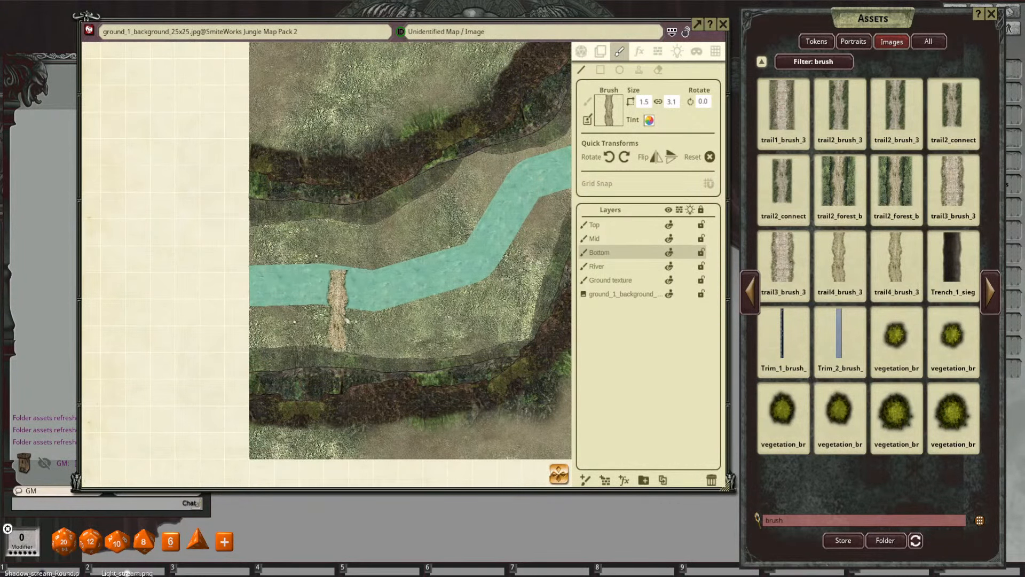
Step: Draw the trail along the river's southern bank from the map's west edge towards the pool on the Bottom layer
{"action": "left_click_drag", "start_coordinate": [539, 230], "coordinate": [485, 253]}
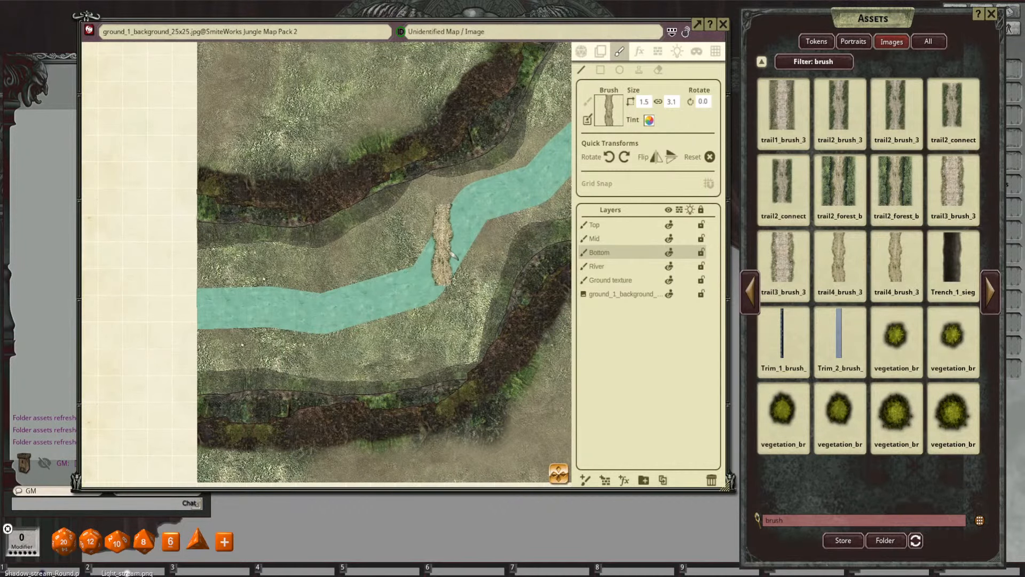
{"action": "scroll", "coordinate": [447, 267], "scroll_direction": "up", "scroll_amount": 1}
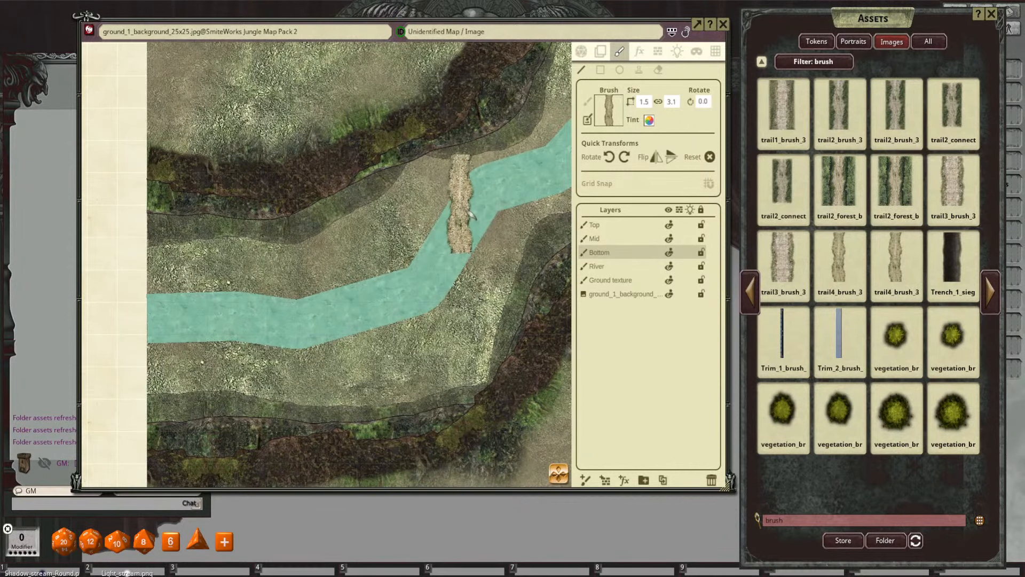
{"action": "scroll", "coordinate": [448, 289], "scroll_direction": "down", "scroll_amount": 2}
{"action": "scroll", "coordinate": [447, 287], "scroll_direction": "down", "scroll_amount": 2}
{"action": "left_click_drag", "start_coordinate": [443, 280], "coordinate": [392, 268]}
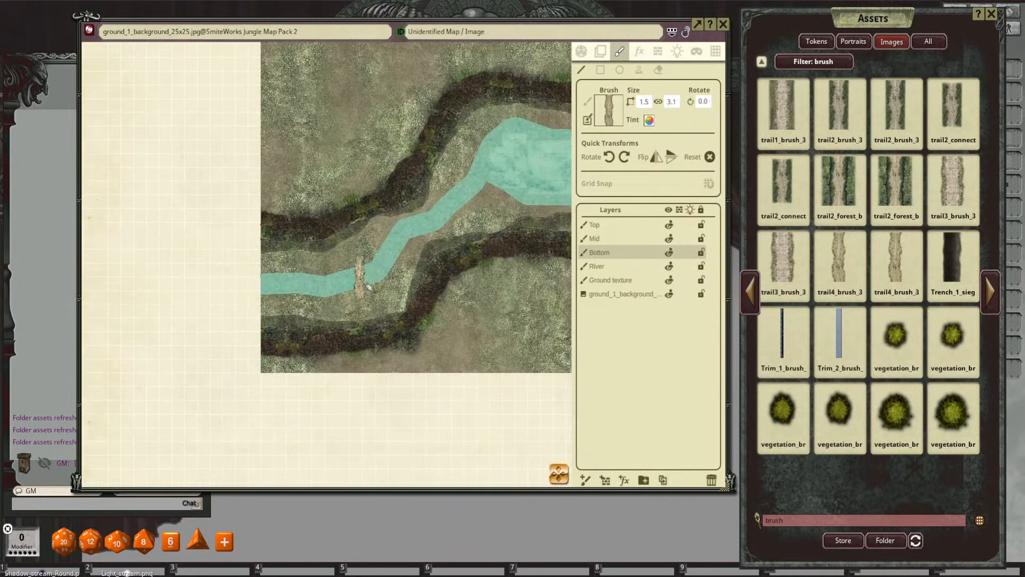
{"action": "scroll", "coordinate": [375, 286], "scroll_direction": "up", "scroll_amount": 1}
{"action": "scroll", "coordinate": [256, 305], "scroll_direction": "up", "scroll_amount": 1}
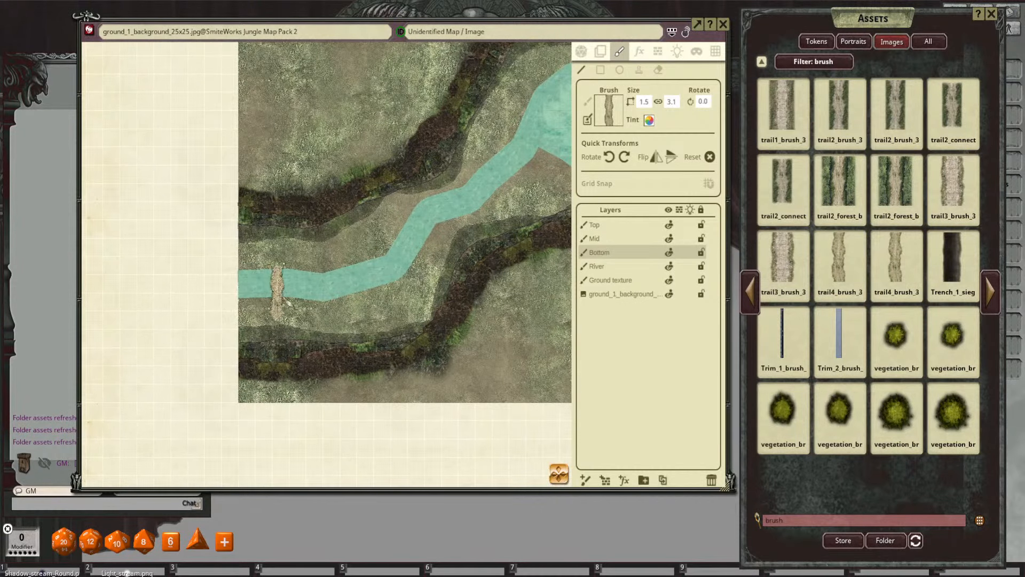
{"action": "left_click_drag", "start_coordinate": [393, 307], "coordinate": [417, 264]}
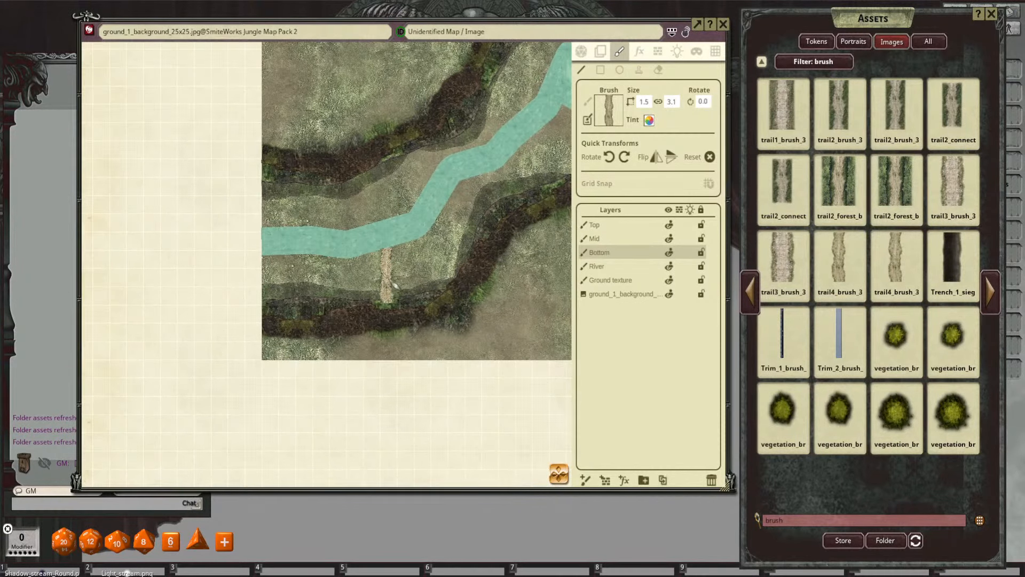
{"action": "scroll", "coordinate": [394, 277], "scroll_direction": "up", "scroll_amount": 1}
{"action": "scroll", "coordinate": [393, 277], "scroll_direction": "up", "scroll_amount": 1}
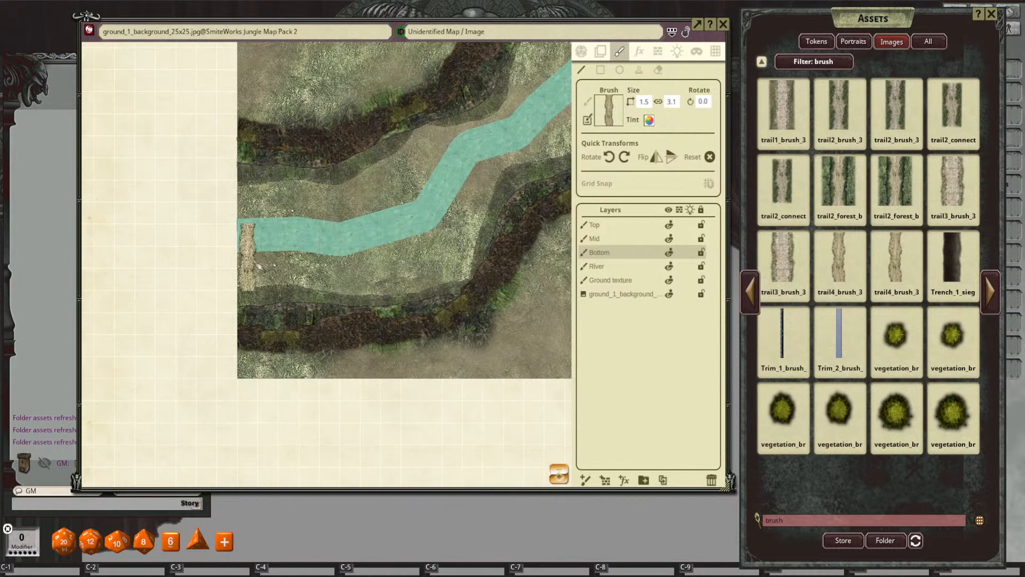
{"action": "left_click", "coordinate": [238, 258], "text": "ctrl"}
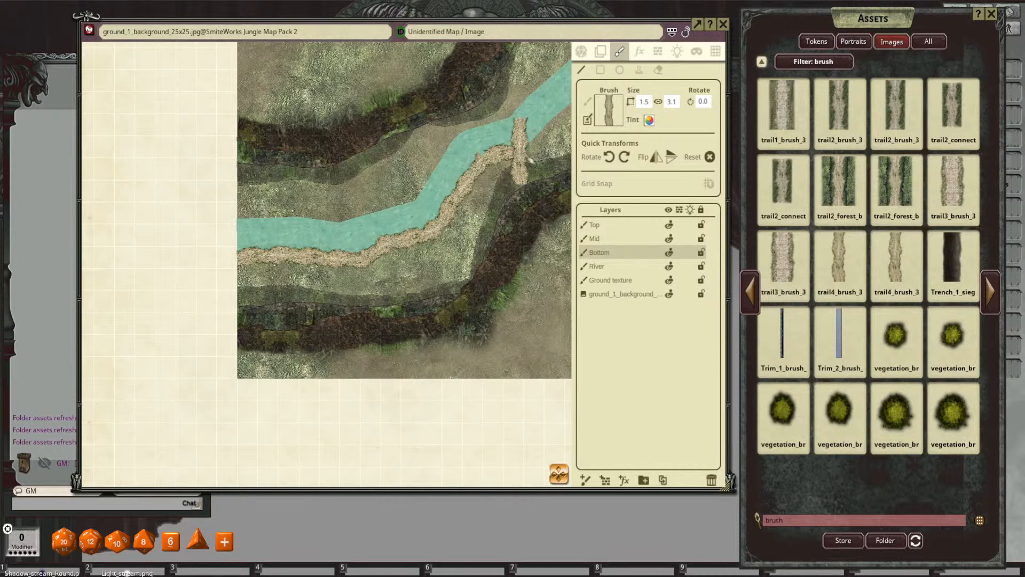
Step: Continue the trail around the river mouth and along the pool's southern shore to the map's east edge
{"action": "scroll", "coordinate": [520, 150], "scroll_direction": "up", "scroll_amount": 3}
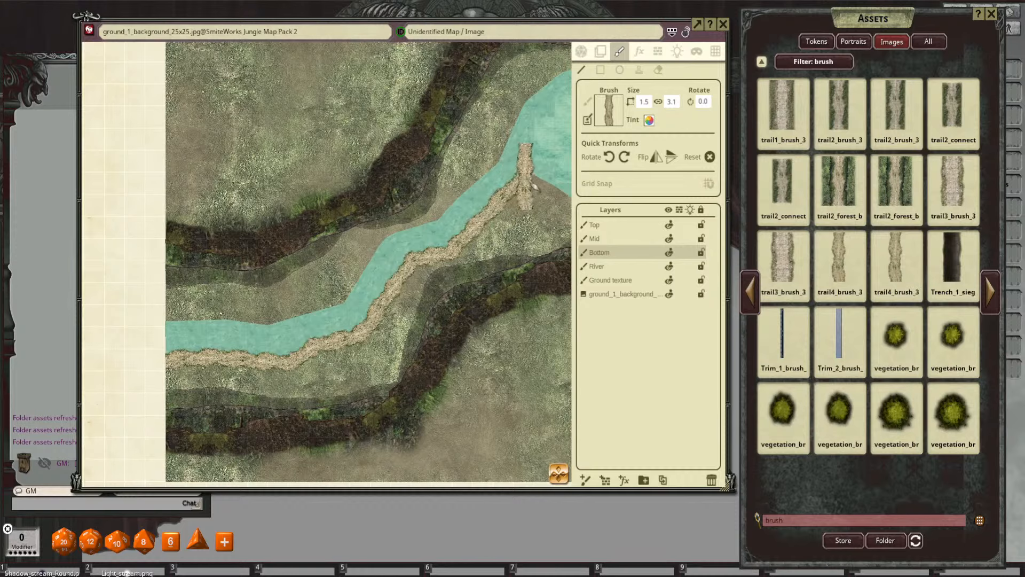
{"action": "double_click", "coordinate": [531, 174]}
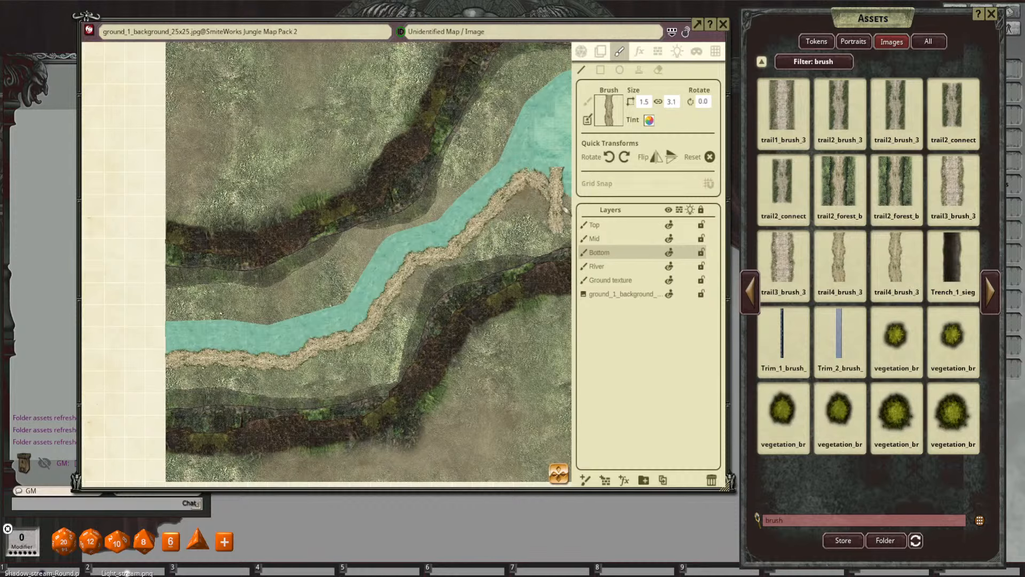
{"action": "left_click_drag", "start_coordinate": [529, 206], "coordinate": [347, 222]}
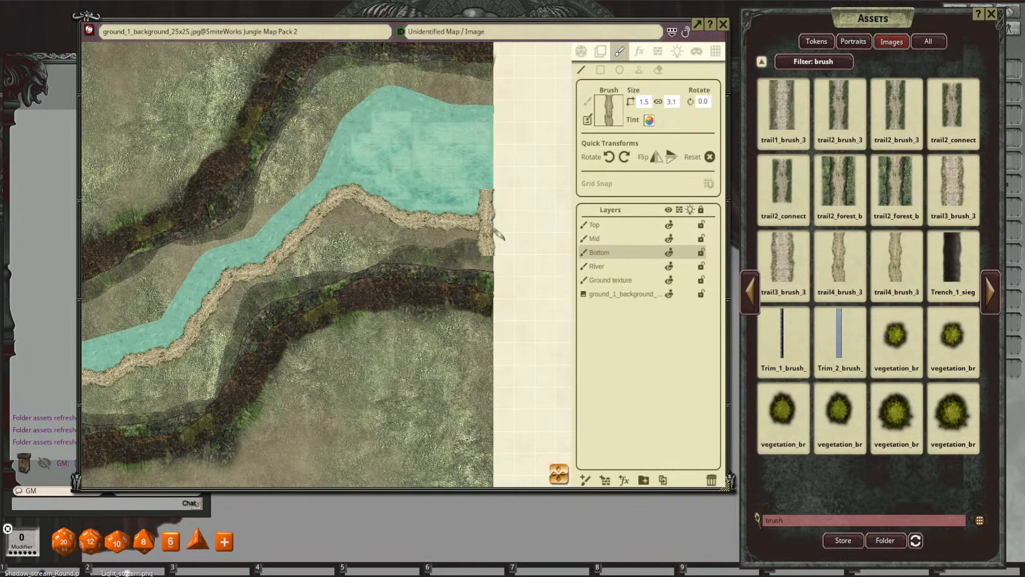
{"action": "key", "text": "ctrl"}
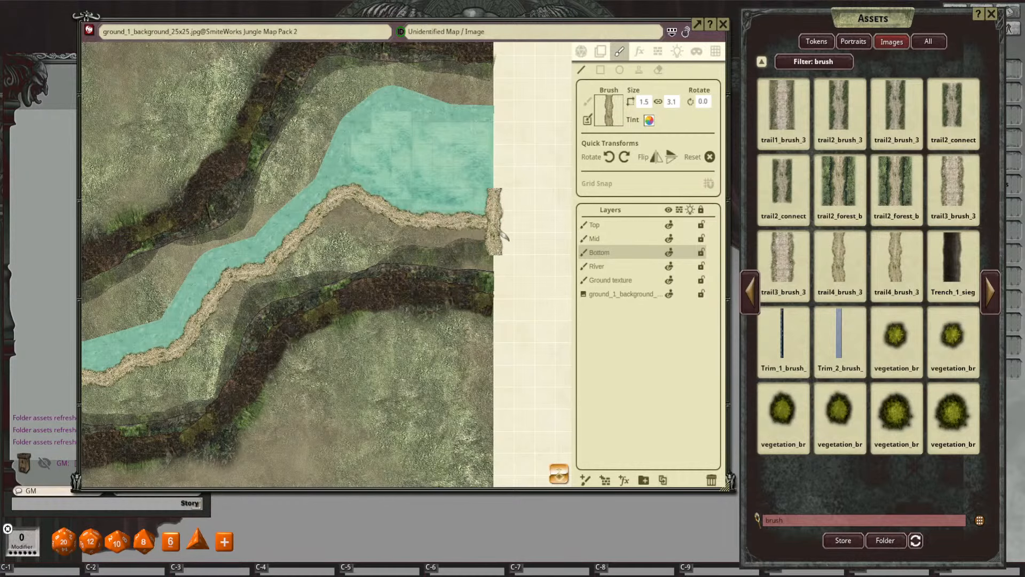
Step: Draw the trail along the river's northern bank from the map's west edge to the bend in the middle
{"action": "scroll", "coordinate": [507, 264], "scroll_direction": "down", "scroll_amount": 3}
{"action": "scroll", "coordinate": [498, 254], "scroll_direction": "up", "scroll_amount": 5}
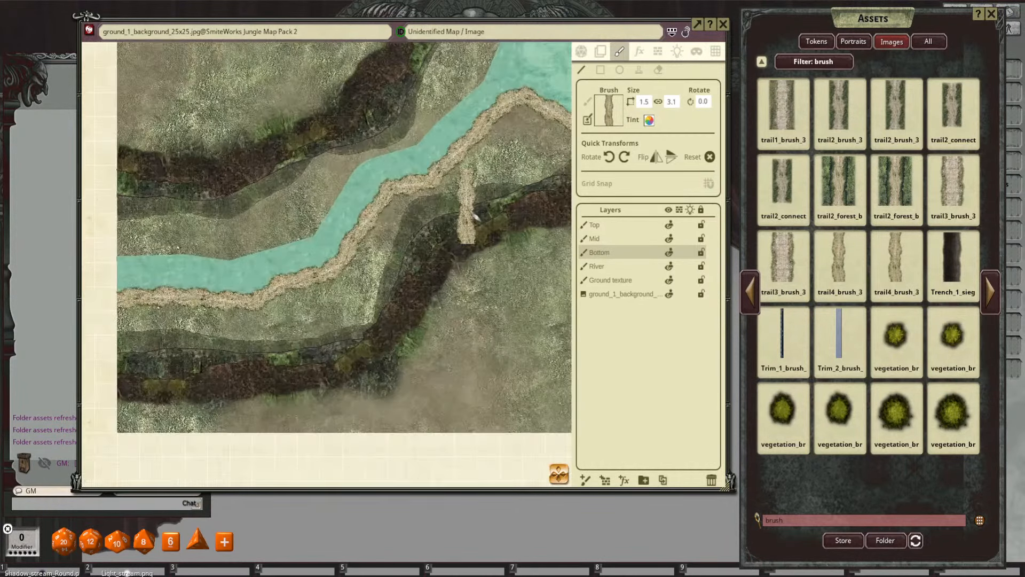
{"action": "scroll", "coordinate": [453, 289], "scroll_direction": "up", "scroll_amount": 5}
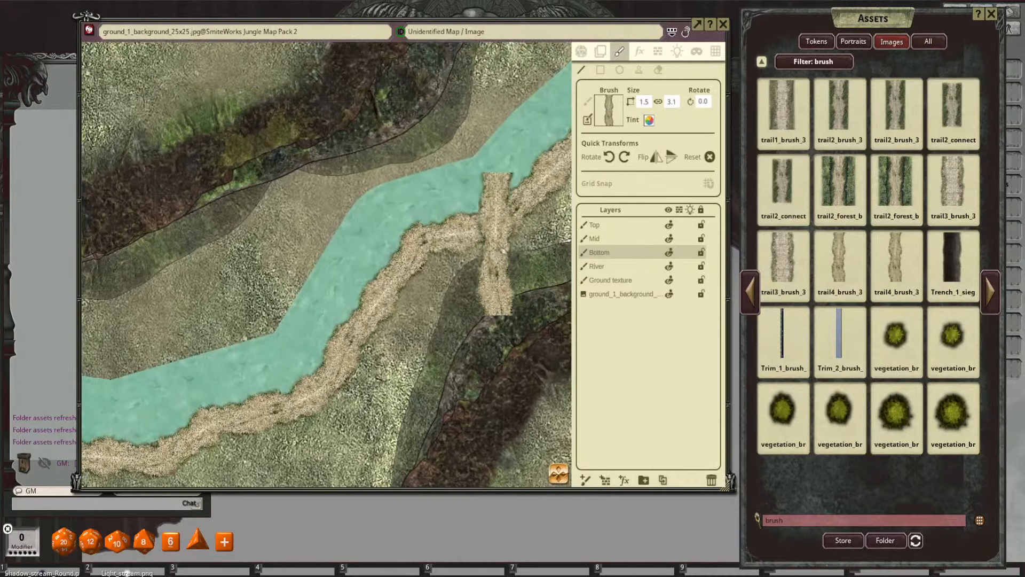
{"action": "scroll", "coordinate": [550, 250], "scroll_direction": "down", "scroll_amount": 3}
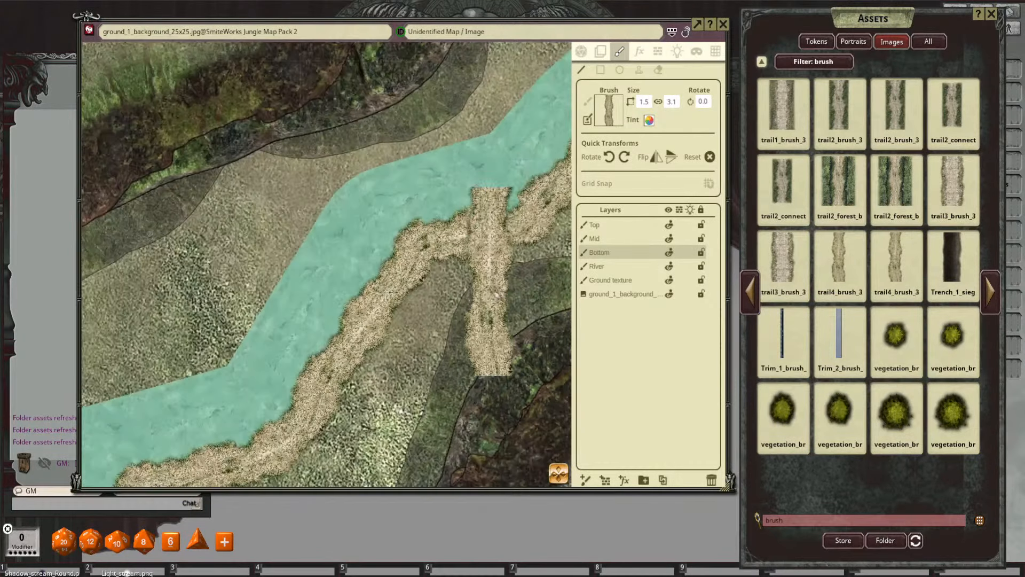
{"action": "left_click_drag", "start_coordinate": [498, 290], "coordinate": [573, 268]}
{"action": "scroll", "coordinate": [524, 280], "scroll_direction": "up", "scroll_amount": 2}
{"action": "scroll", "coordinate": [521, 267], "scroll_direction": "down", "scroll_amount": 5}
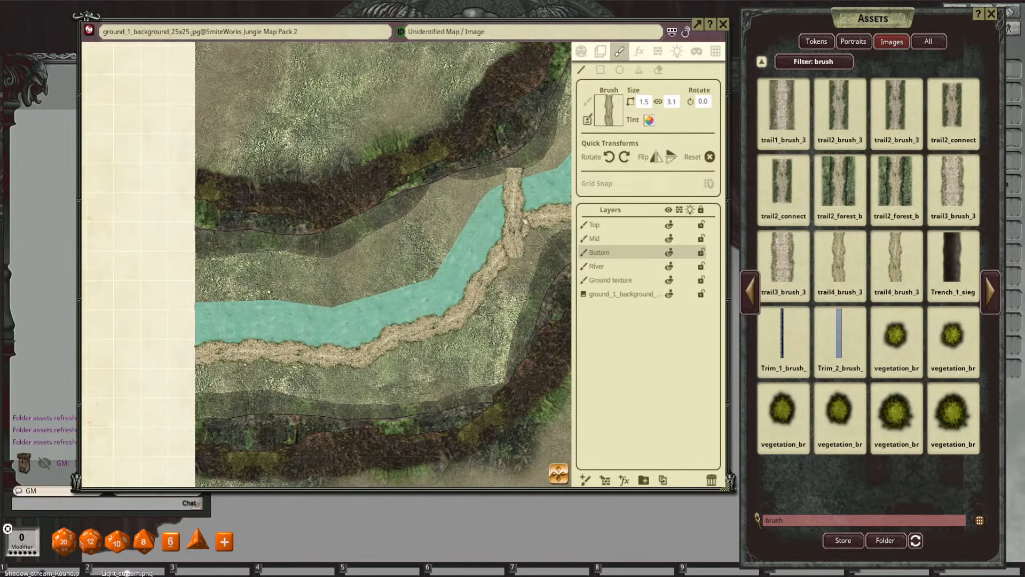
{"action": "left_click_drag", "start_coordinate": [356, 312], "coordinate": [416, 308]}
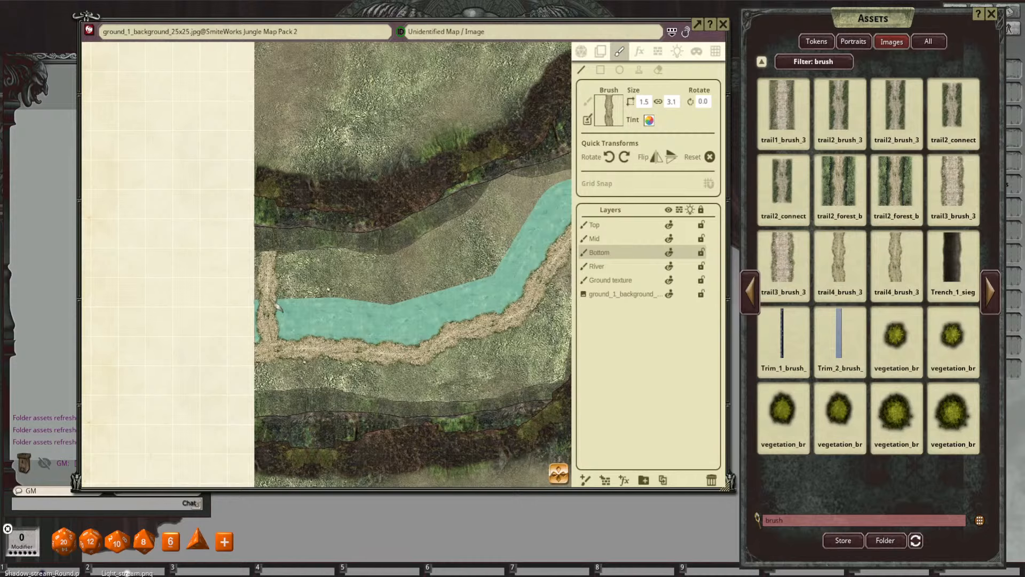
{"action": "key", "text": "ctrl"}
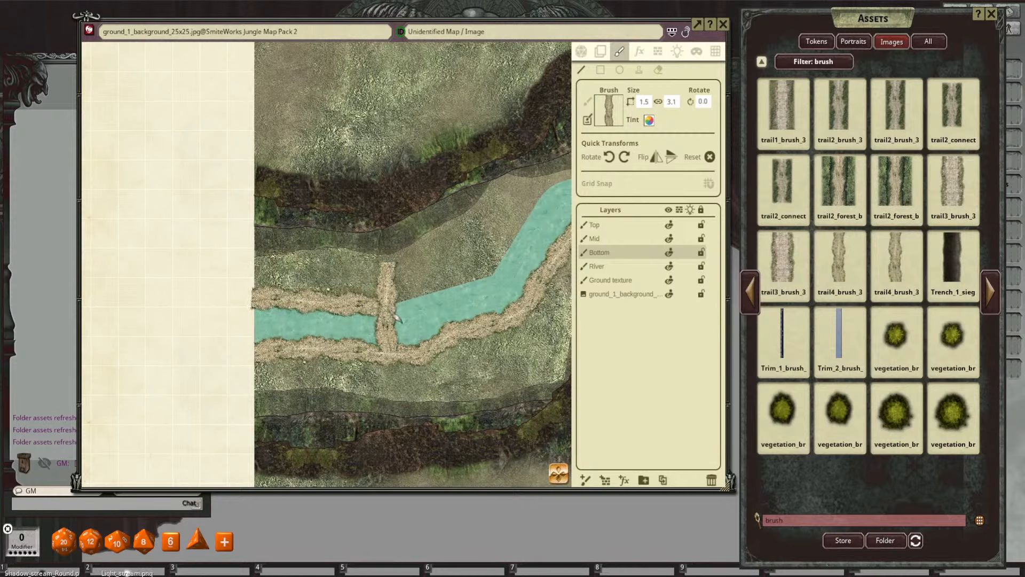
{"action": "left_click", "coordinate": [397, 322]}
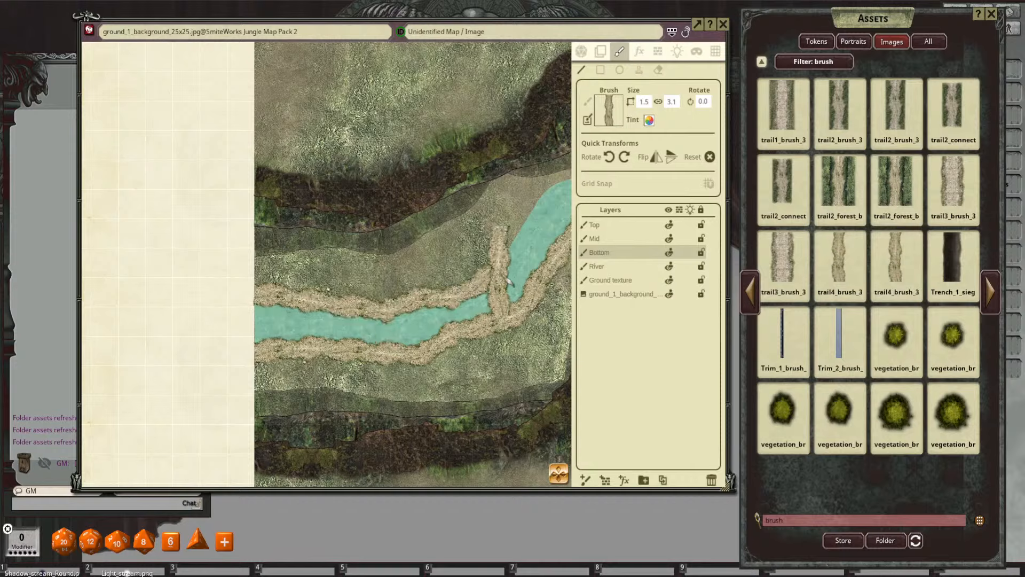
{"action": "left_click", "coordinate": [531, 212]}
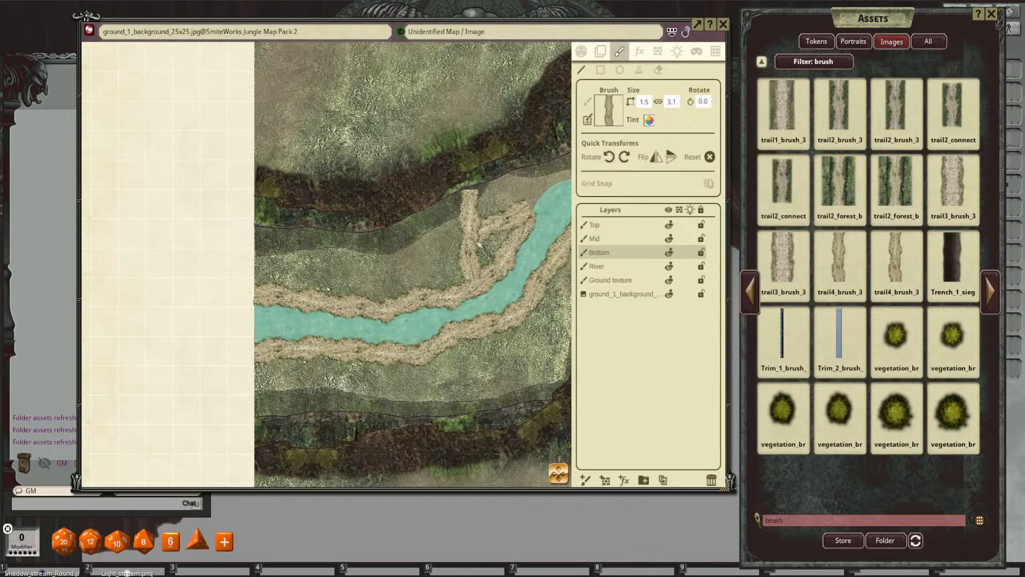
Step: Extend the northern bank trail past the river's middle bend towards the pool
{"action": "left_click_drag", "start_coordinate": [467, 247], "coordinate": [291, 264]}
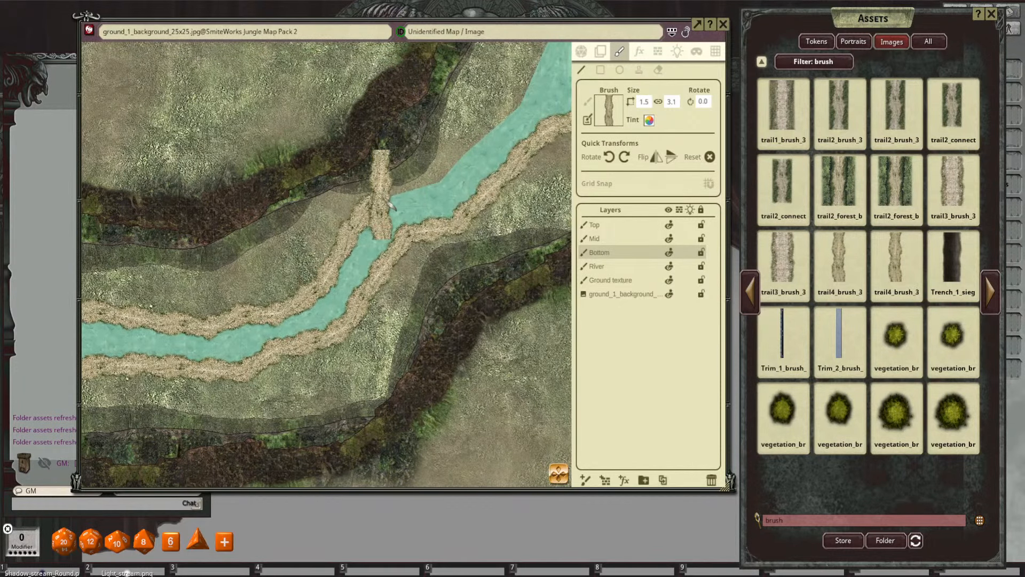
{"action": "left_click", "coordinate": [380, 192]}
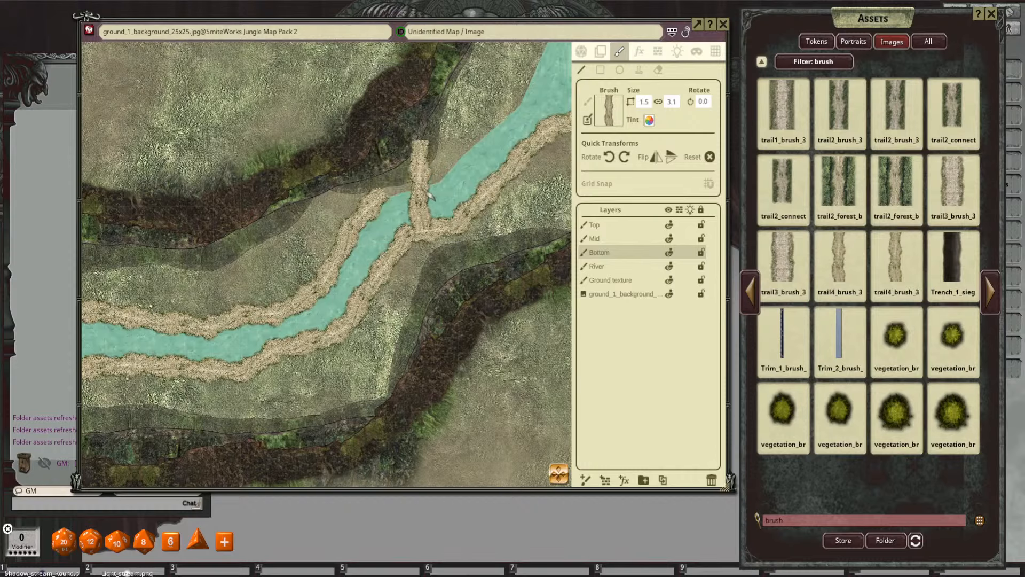
{"action": "key", "text": "ctrl+z"}
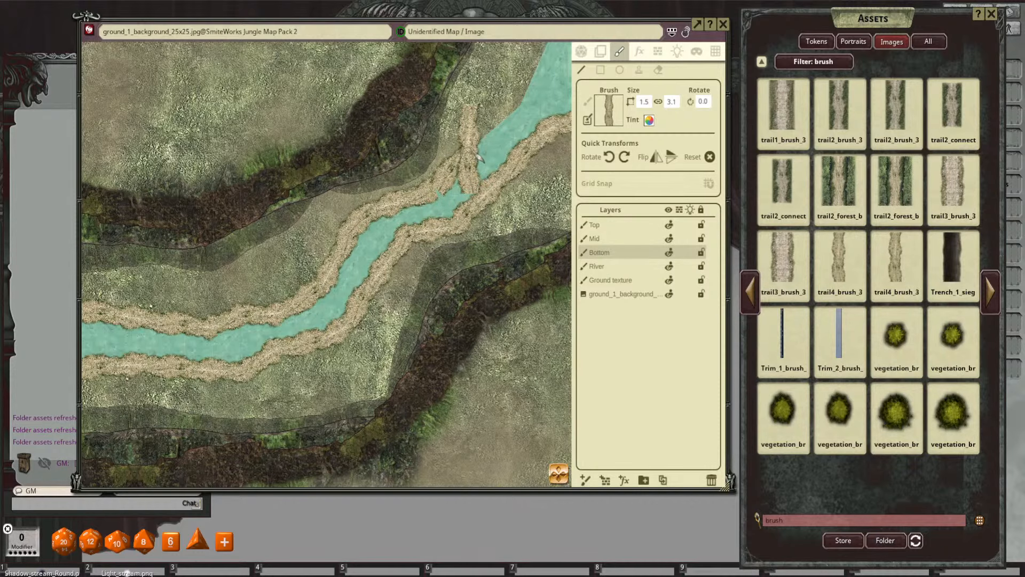
Step: Continue the trail around the pool's western and northern shore to the map's east edge and finish the stroke
{"action": "left_click_drag", "start_coordinate": [485, 154], "coordinate": [451, 264]}
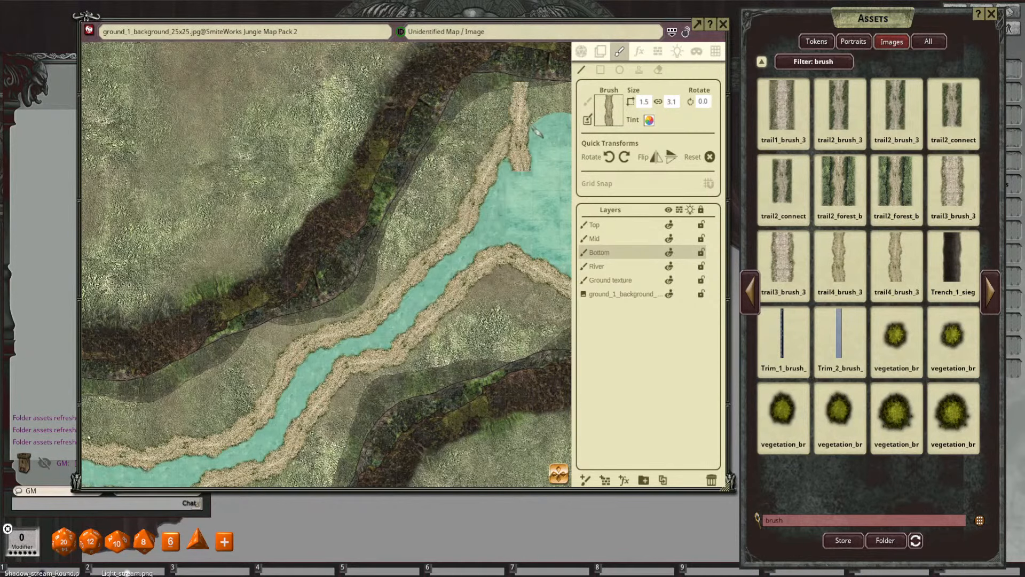
{"action": "left_click", "coordinate": [540, 117]}
{"action": "mouse_move", "coordinate": [531, 237]}
{"action": "left_mouse_down"}
{"action": "mouse_move", "coordinate": [358, 258]}
{"action": "mouse_move", "coordinate": [313, 288]}
{"action": "left_mouse_up"}
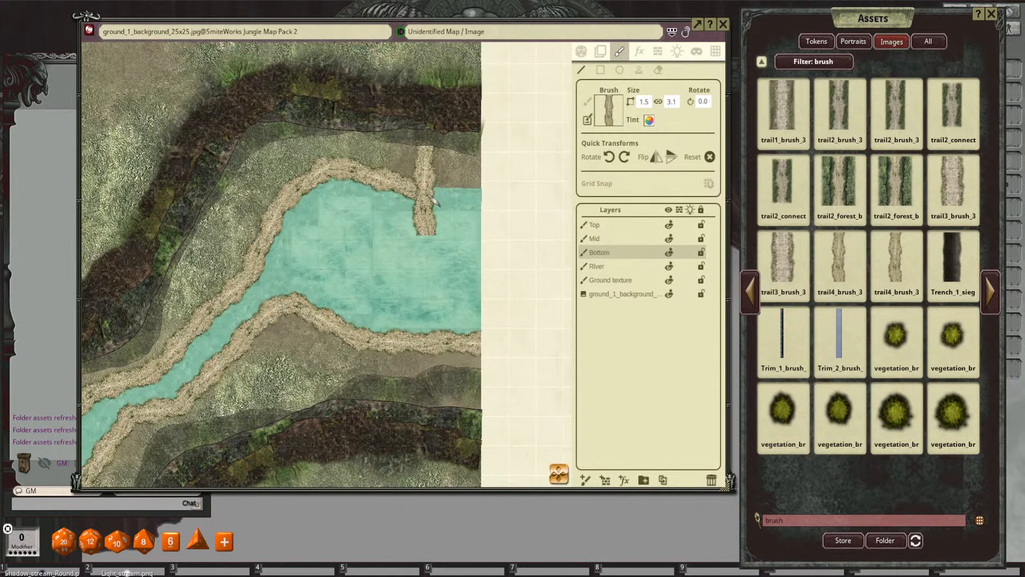
{"action": "left_click", "coordinate": [433, 197]}
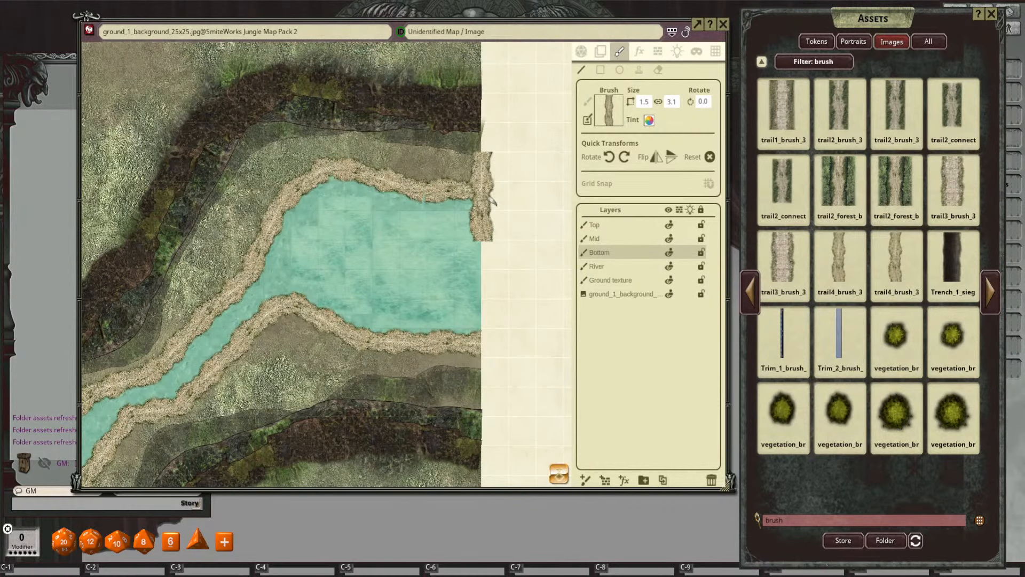
{"action": "scroll", "coordinate": [413, 219], "scroll_direction": "down", "scroll_amount": 5}
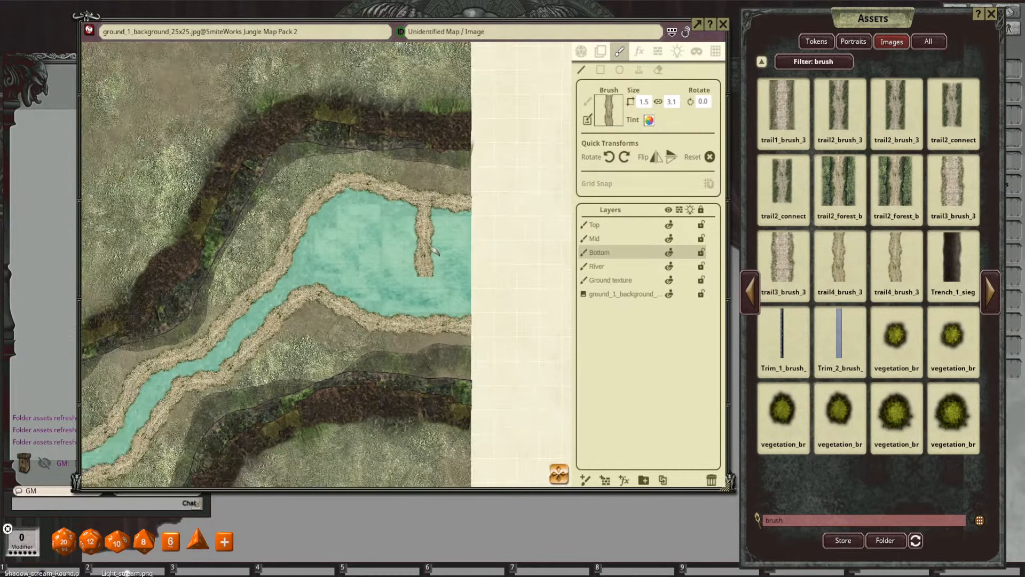
{"action": "scroll", "coordinate": [411, 238], "scroll_direction": "up", "scroll_amount": 3}
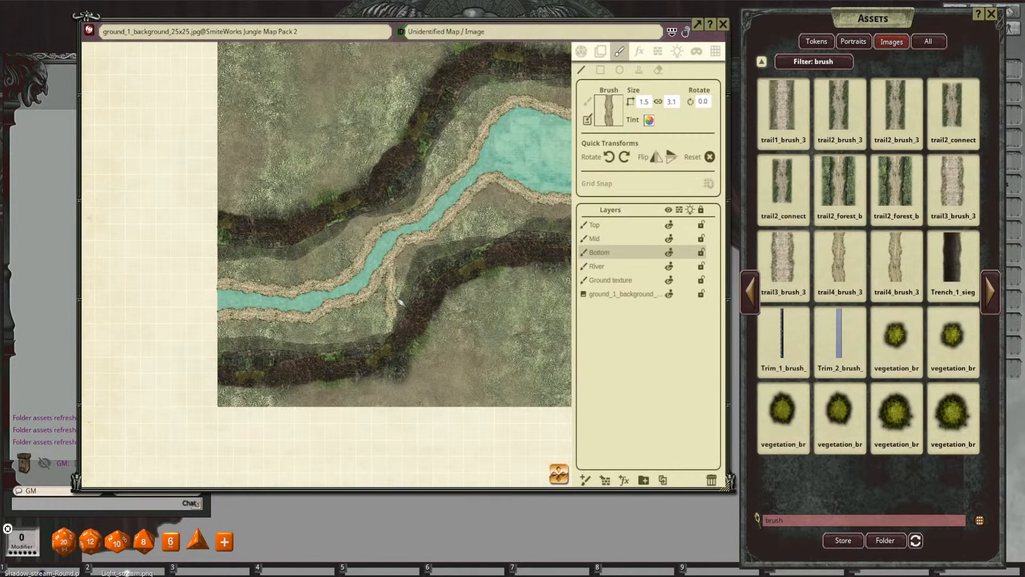
{"action": "scroll", "coordinate": [414, 270], "scroll_direction": "down", "scroll_amount": 2}
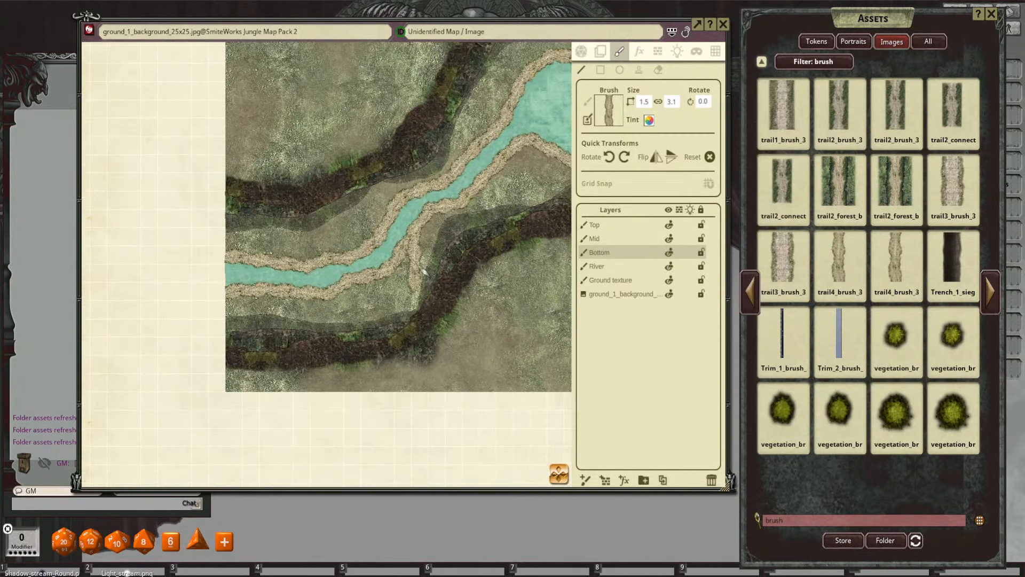
Step: Clear the asset filter, open the Decorations folder of FG Jungle Map Pack 2 and load Dirt_1.png as a 2.4 by 2.4 brush
{"action": "left_click", "coordinate": [813, 61]}
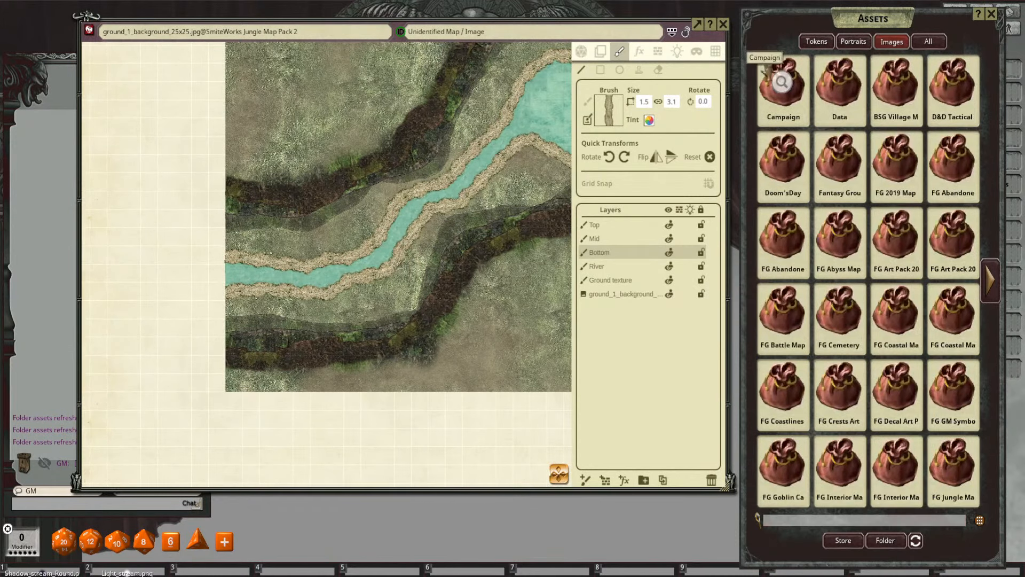
{"action": "left_click", "coordinate": [990, 279]}
{"action": "left_click", "coordinate": [782, 85]}
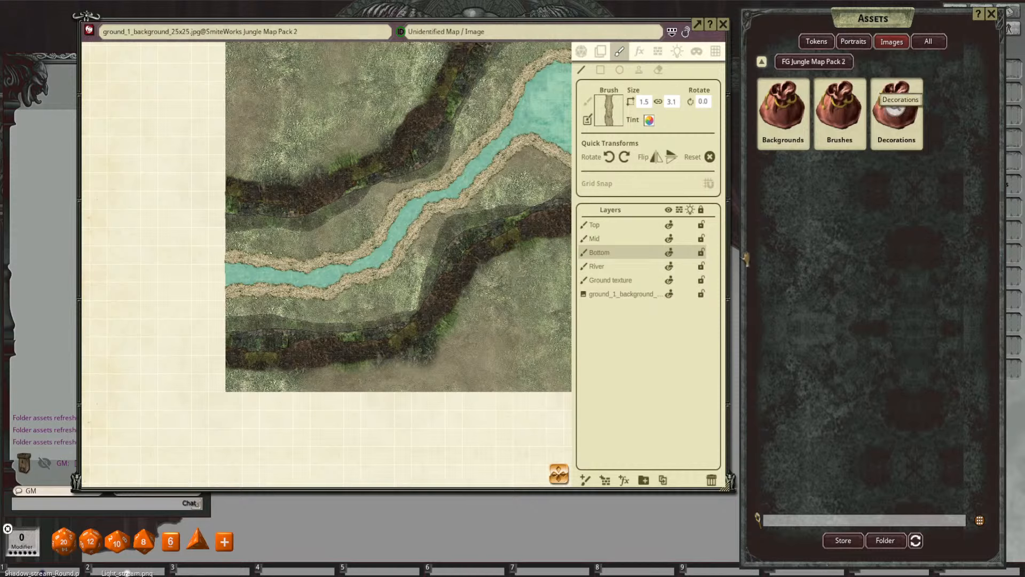
{"action": "left_click", "coordinate": [891, 126]}
{"action": "mouse_move", "coordinate": [926, 274]}
{"action": "left_mouse_down"}
{"action": "mouse_move", "coordinate": [633, 104]}
{"action": "mouse_move", "coordinate": [608, 109]}
{"action": "left_mouse_up"}
{"action": "scroll", "coordinate": [399, 233], "scroll_direction": "up", "scroll_amount": 7}
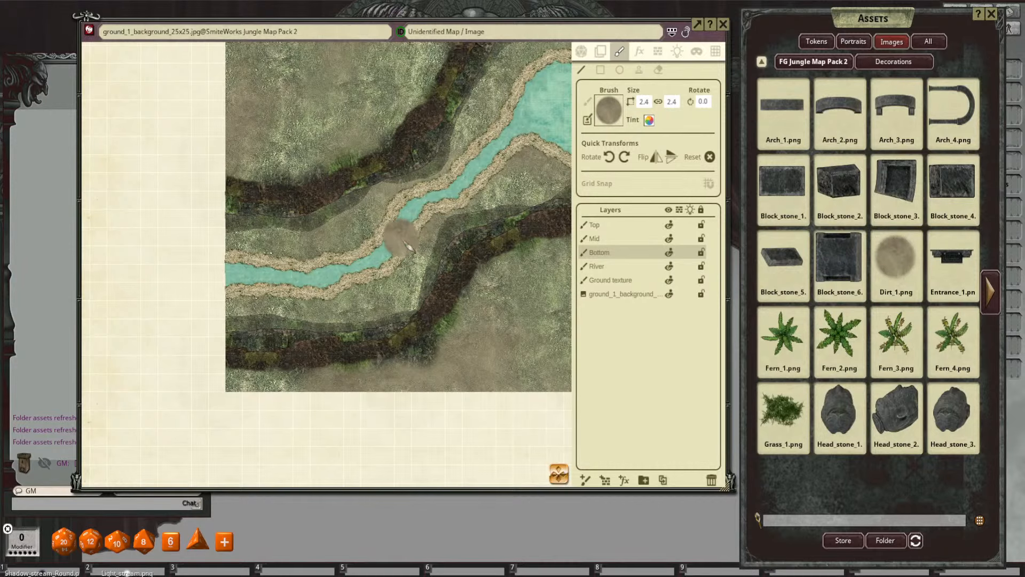
Step: Reset the Dirt_1 brush to size 1.0 by 1.0 for painting near the river's lower bank
{"action": "scroll", "coordinate": [428, 241], "scroll_direction": "up", "scroll_amount": 5}
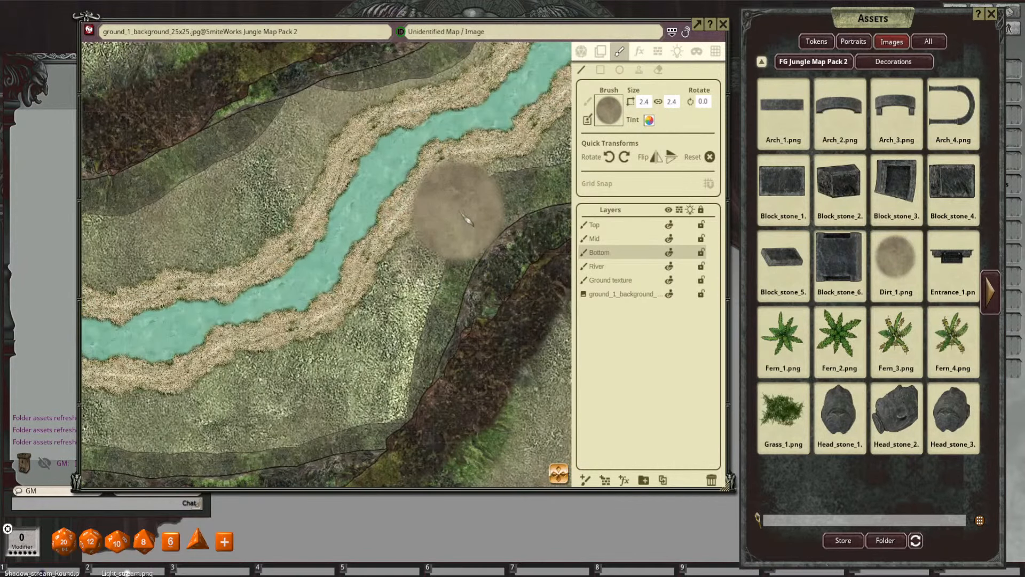
{"action": "scroll", "coordinate": [459, 214], "scroll_direction": "down", "scroll_amount": 3}
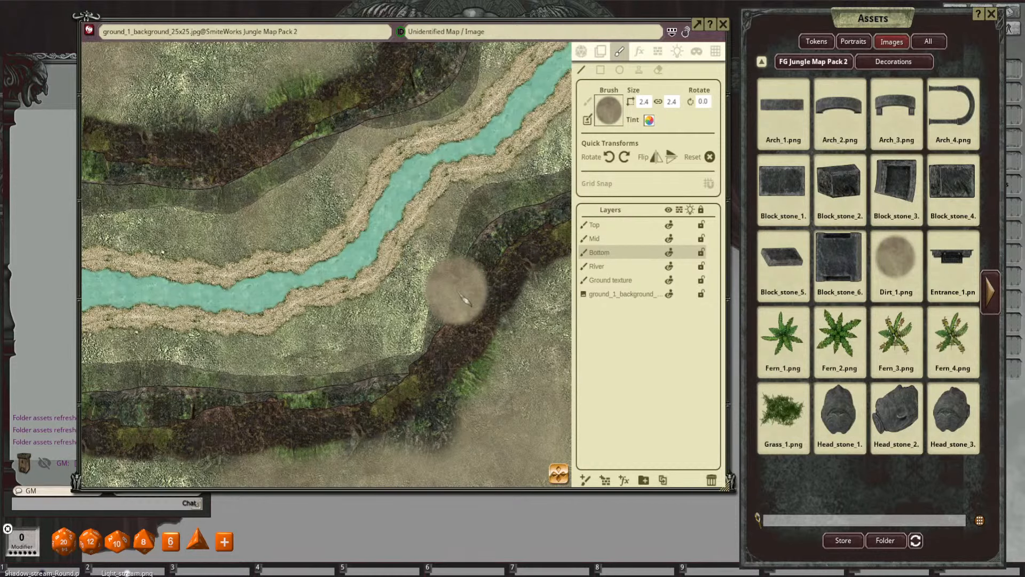
{"action": "scroll", "coordinate": [460, 293], "scroll_direction": "down", "scroll_amount": 2}
{"action": "left_click_drag", "start_coordinate": [461, 293], "coordinate": [449, 305]}
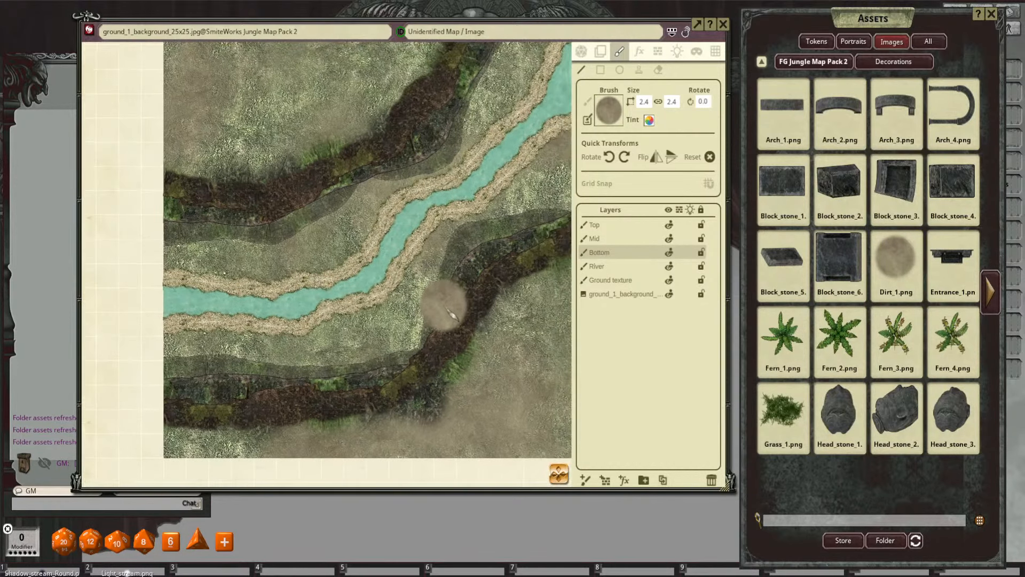
{"action": "scroll", "coordinate": [413, 314], "scroll_direction": "down", "scroll_amount": 2}
{"action": "scroll", "coordinate": [414, 316], "scroll_direction": "down", "scroll_amount": 3}
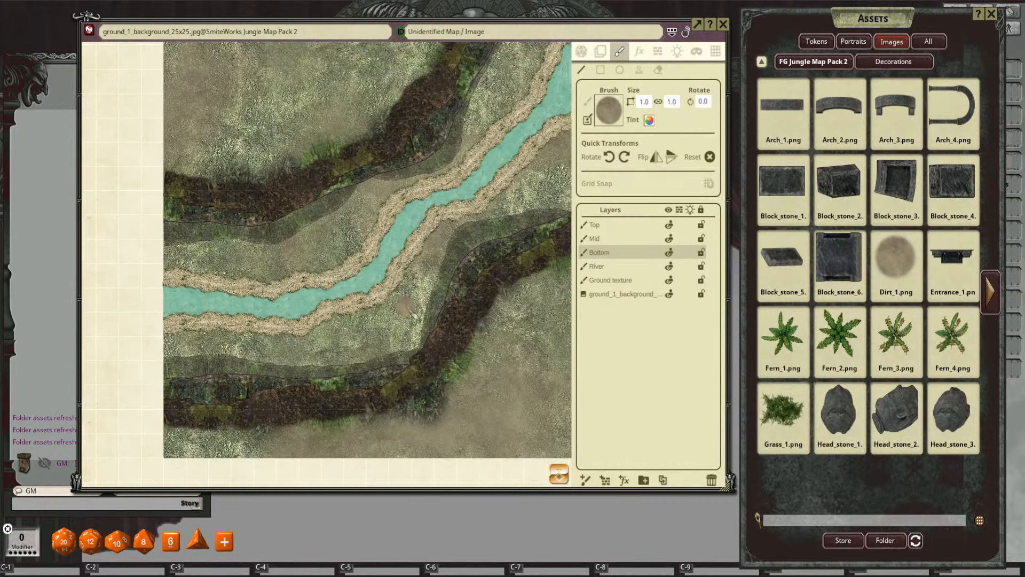
{"action": "scroll", "coordinate": [414, 316], "scroll_direction": "up", "scroll_amount": 3}
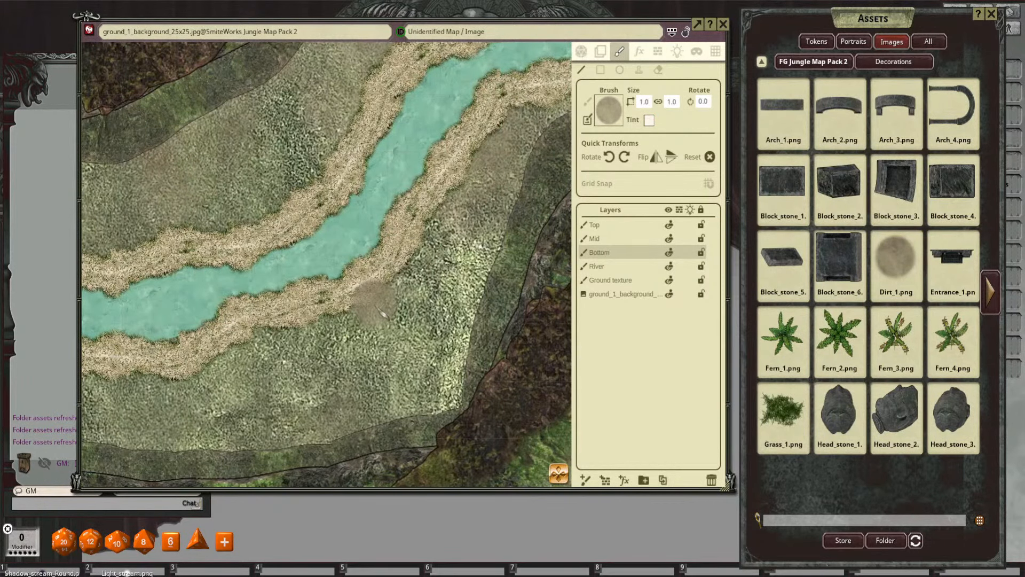
Step: Try stamping dirt patches rotated 55 degrees along the river's lower bank on the Bottom layer, and undo them
{"action": "left_click", "coordinate": [638, 69]}
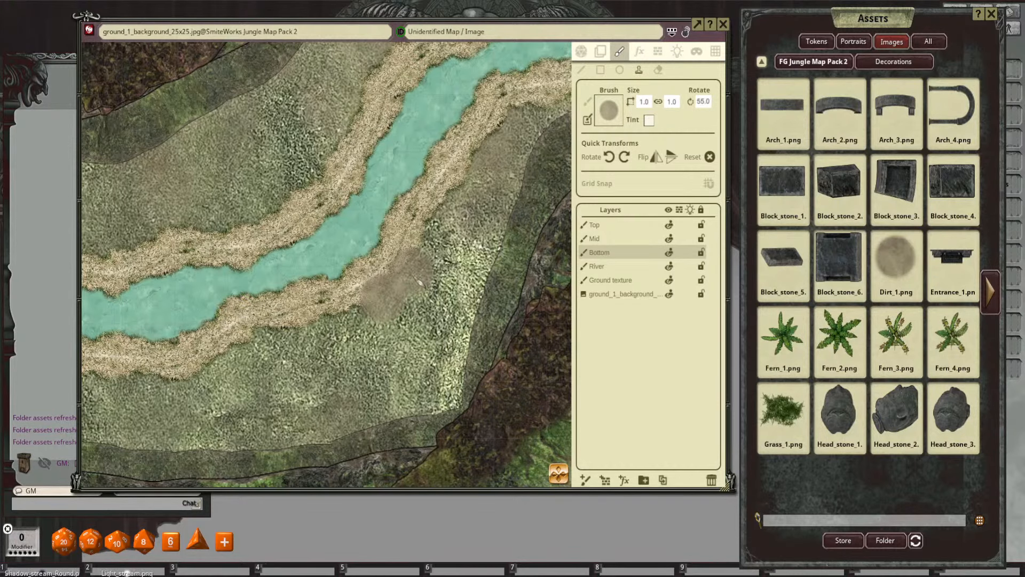
{"action": "left_click", "coordinate": [418, 280]}
{"action": "left_click", "coordinate": [424, 255]}
{"action": "scroll", "coordinate": [421, 298], "scroll_direction": "down", "scroll_amount": 2}
{"action": "scroll", "coordinate": [435, 258], "scroll_direction": "up", "scroll_amount": 1}
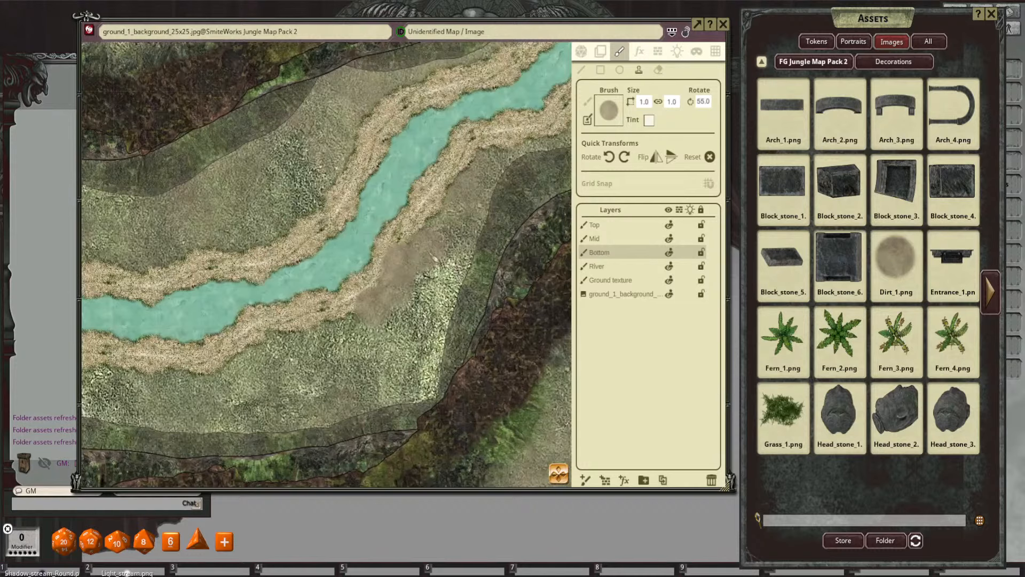
{"action": "key", "text": "ctrl+z"}
{"action": "key", "text": "ctrl+z"}
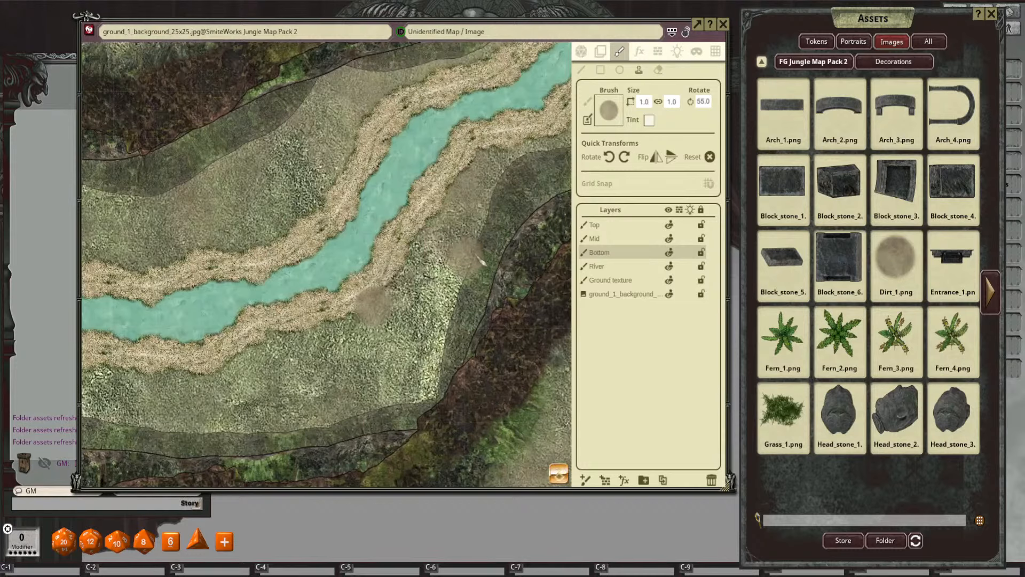
Step: Check the Brushes folder of FG Jungle Map Pack 2 and return to the asset index
{"action": "left_click", "coordinate": [813, 61]}
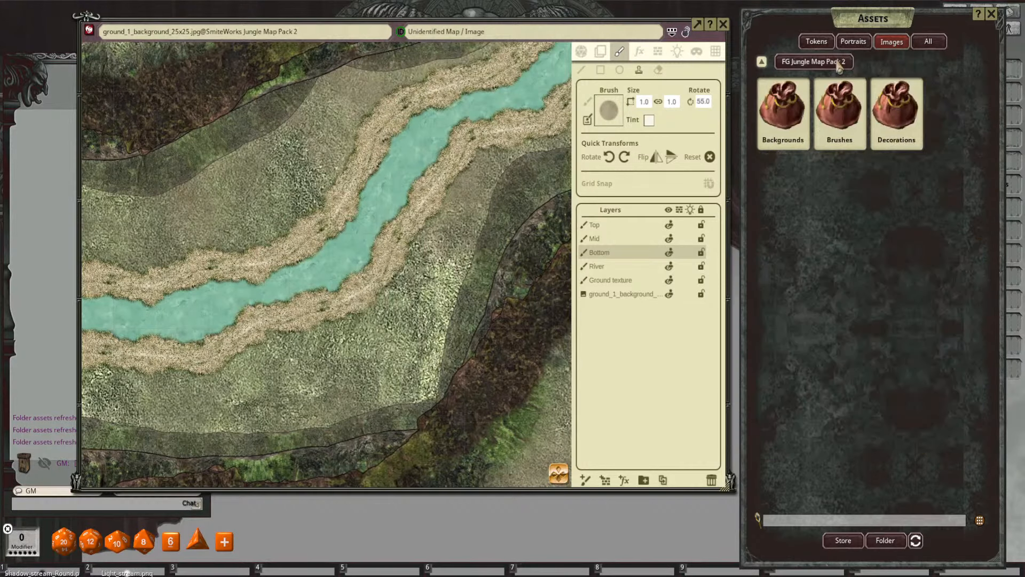
{"action": "left_click", "coordinate": [837, 105]}
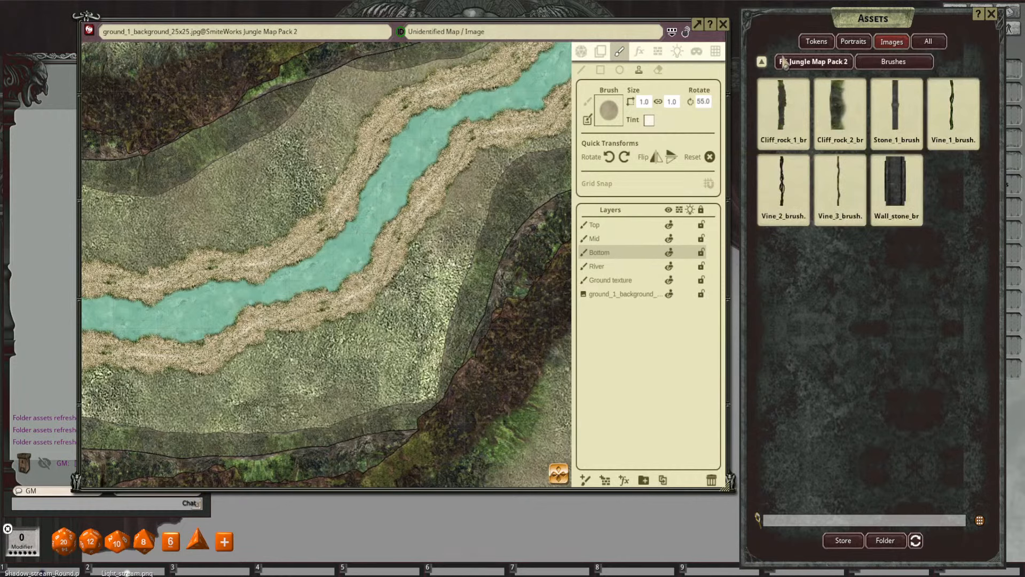
{"action": "left_click", "coordinate": [763, 62]}
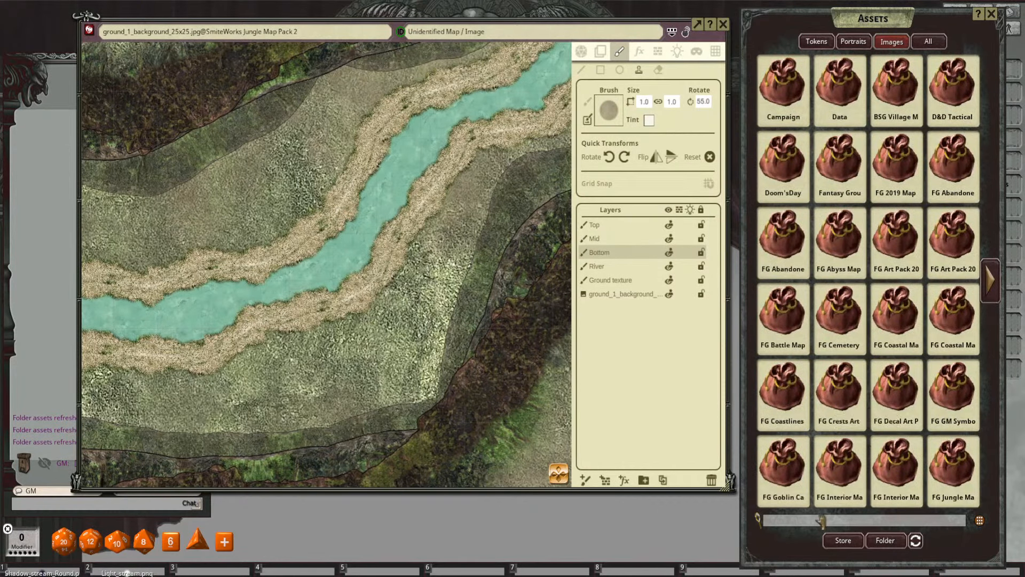
Step: Filter the image assets by "brush" and look through the results for a suitable path or ground brush
{"action": "key", "text": "Return"}
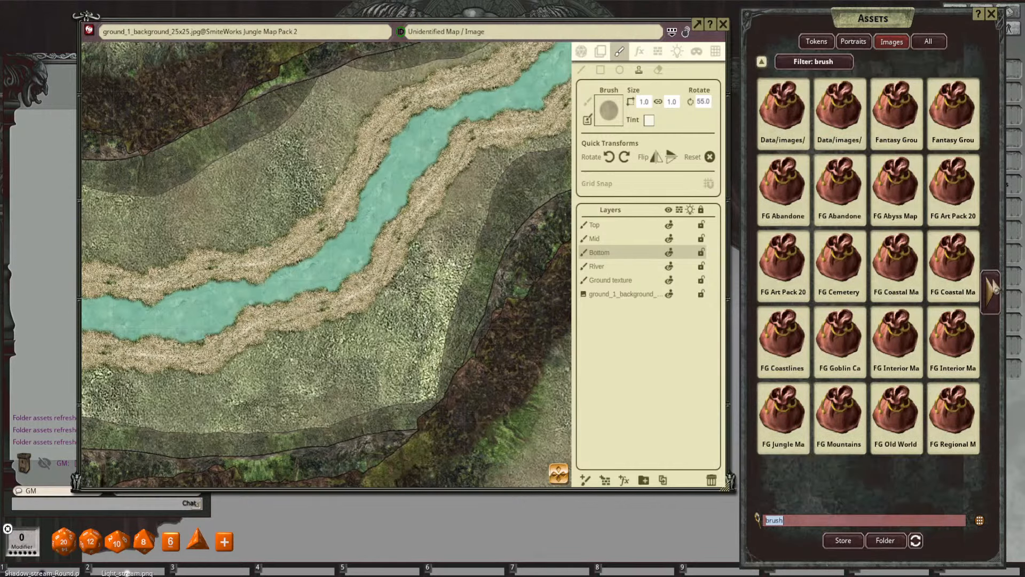
{"action": "left_click", "coordinate": [963, 304]}
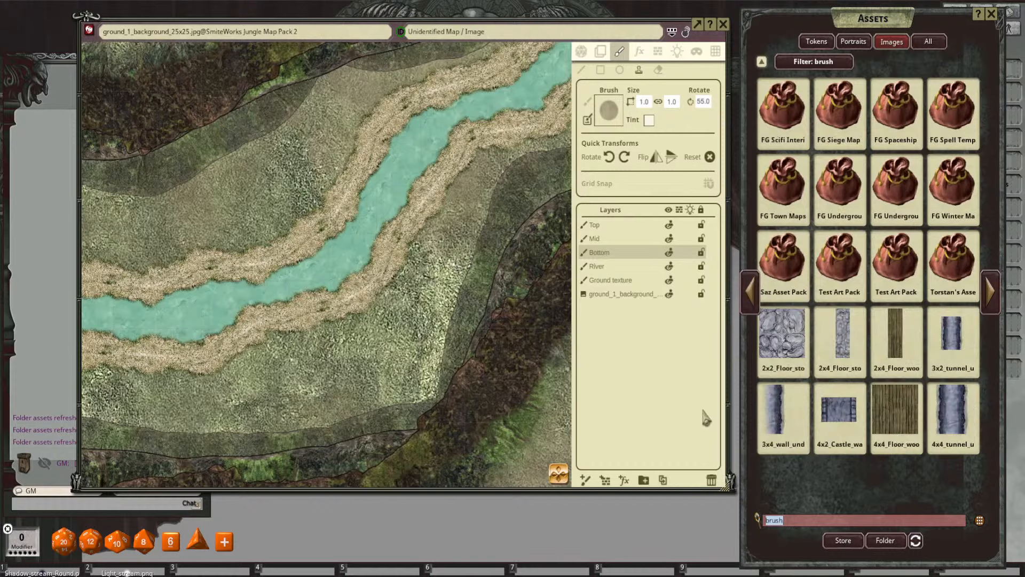
{"action": "left_click", "coordinate": [992, 296]}
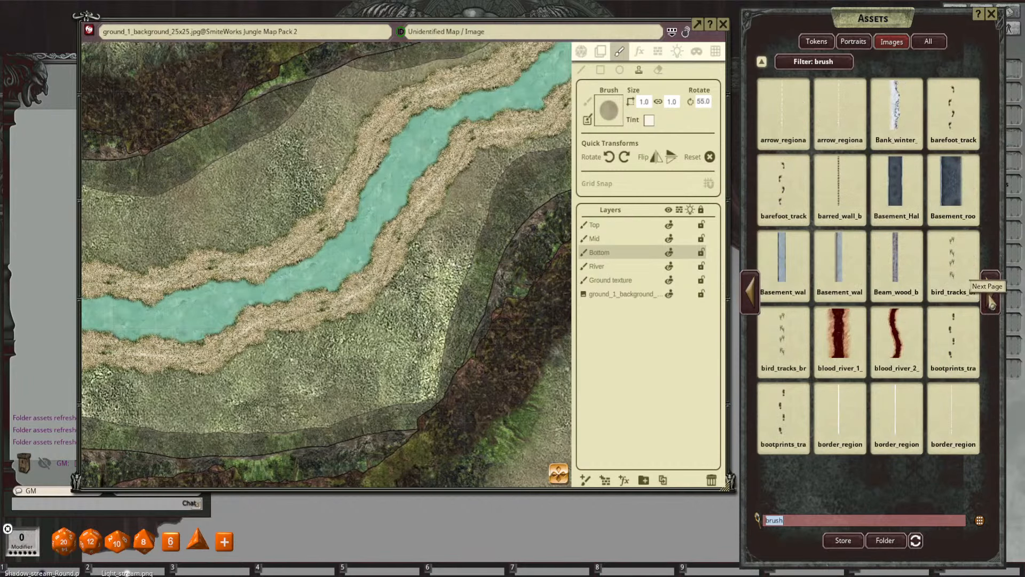
{"action": "left_click", "coordinate": [991, 302]}
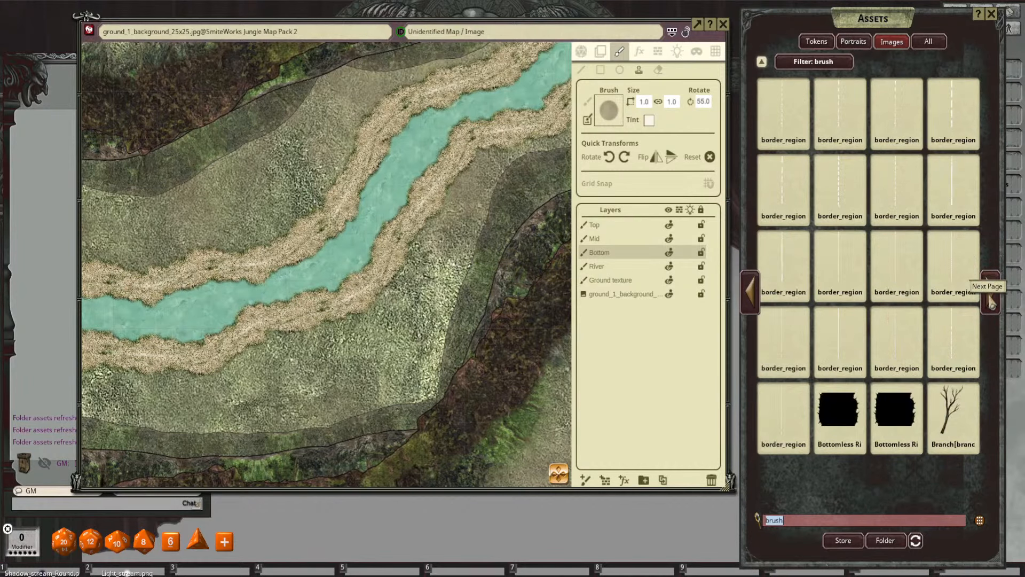
{"action": "left_click", "coordinate": [991, 302]}
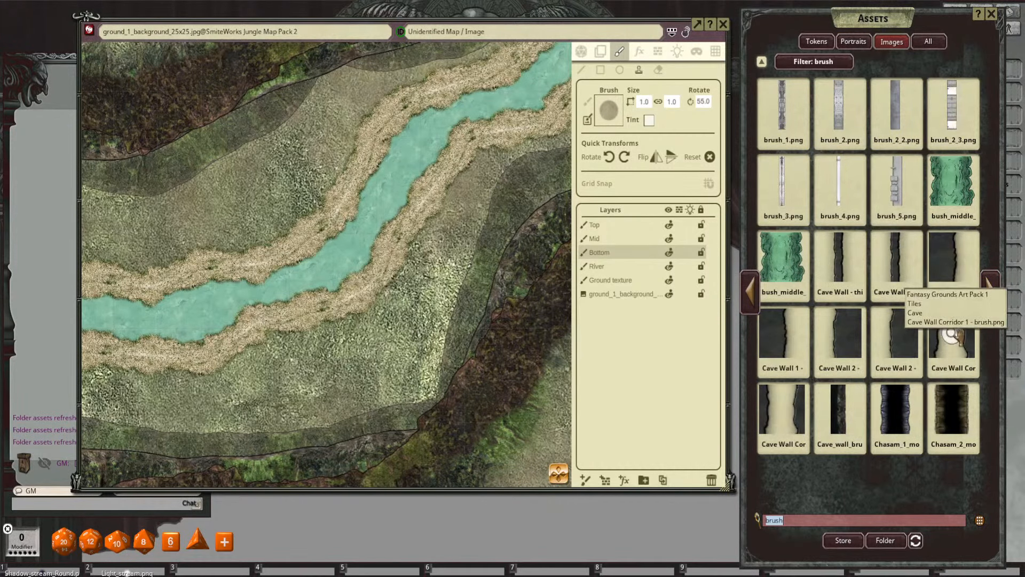
{"action": "left_click", "coordinate": [994, 291]}
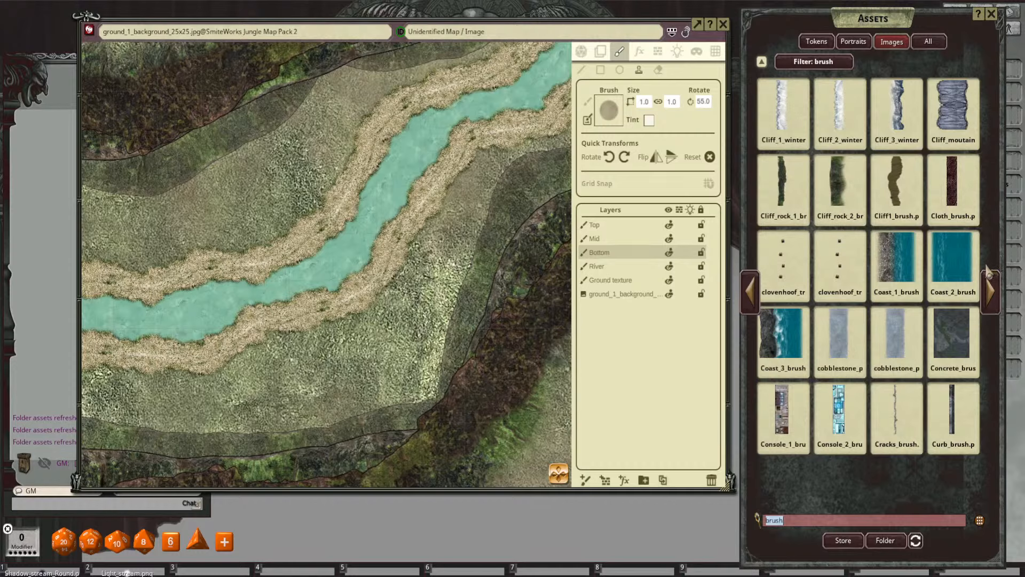
{"action": "left_click", "coordinate": [994, 293]}
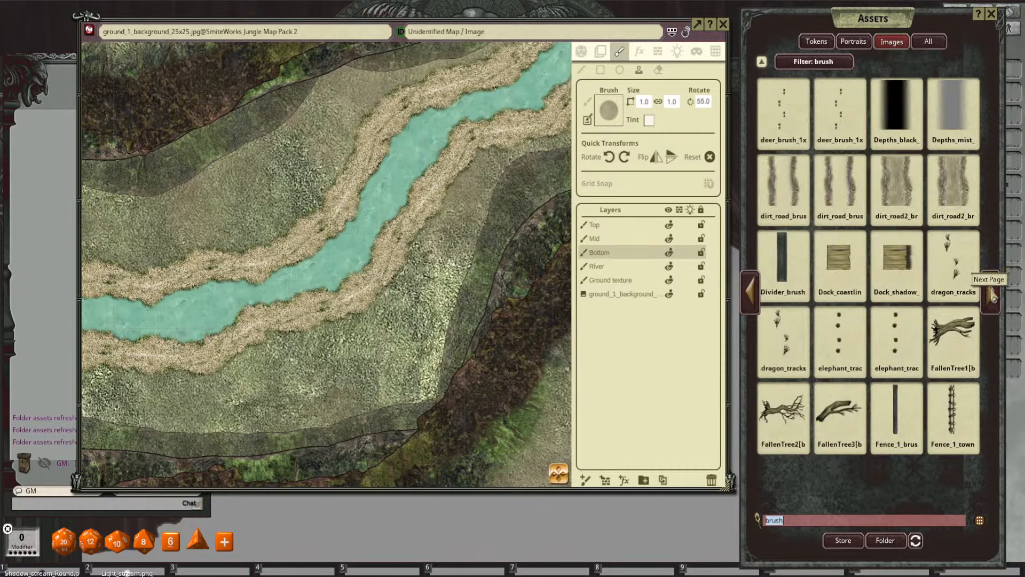
{"action": "left_click", "coordinate": [994, 300]}
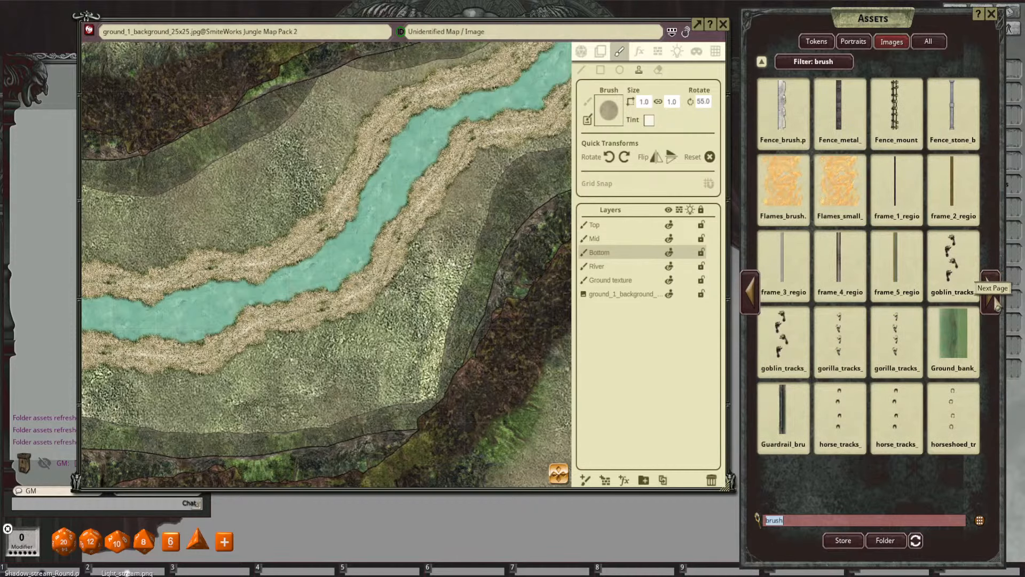
{"action": "left_click", "coordinate": [994, 299]}
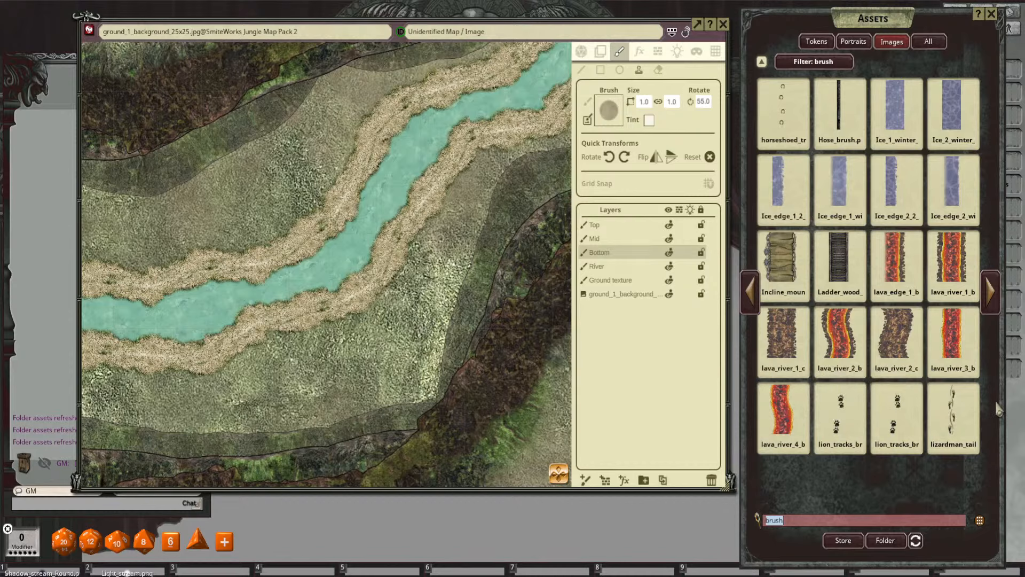
{"action": "left_click", "coordinate": [986, 297]}
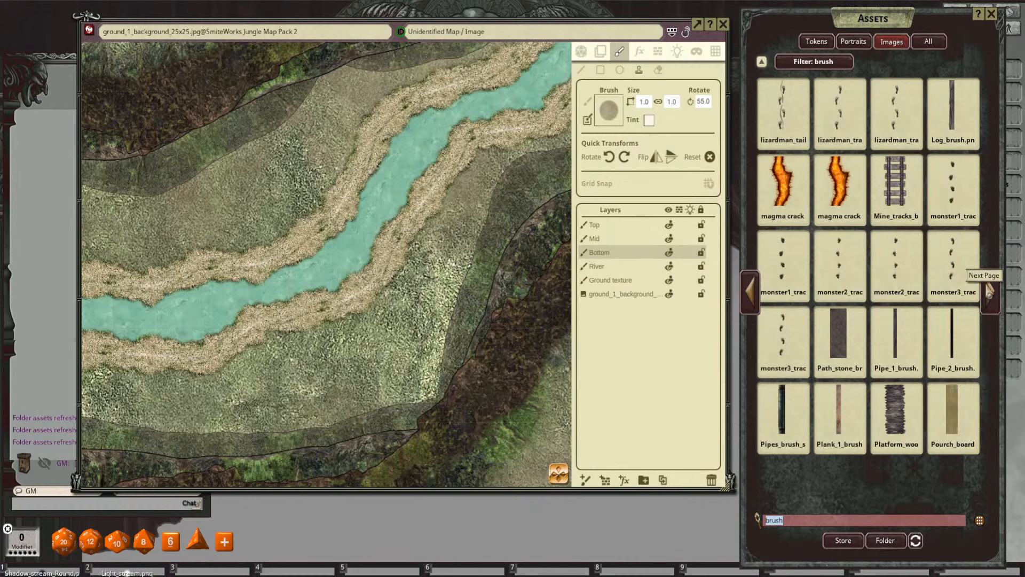
{"action": "left_click", "coordinate": [991, 295]}
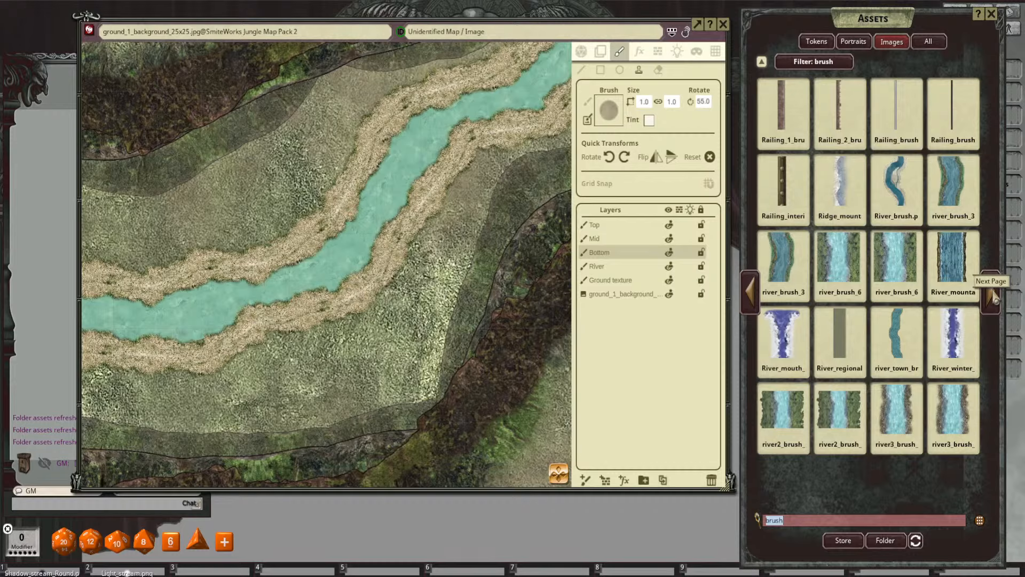
{"action": "left_click", "coordinate": [993, 296]}
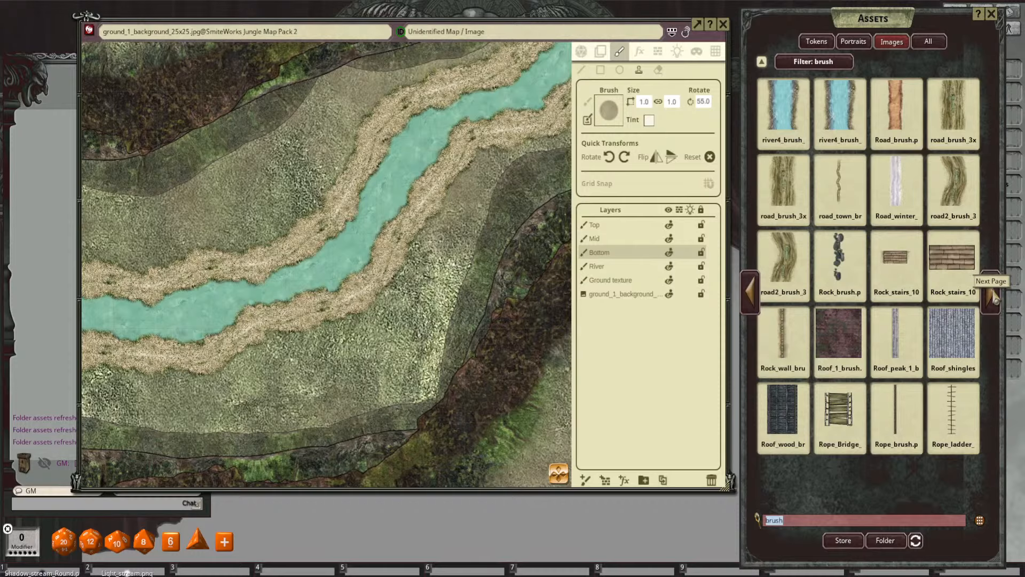
{"action": "left_click", "coordinate": [997, 302]}
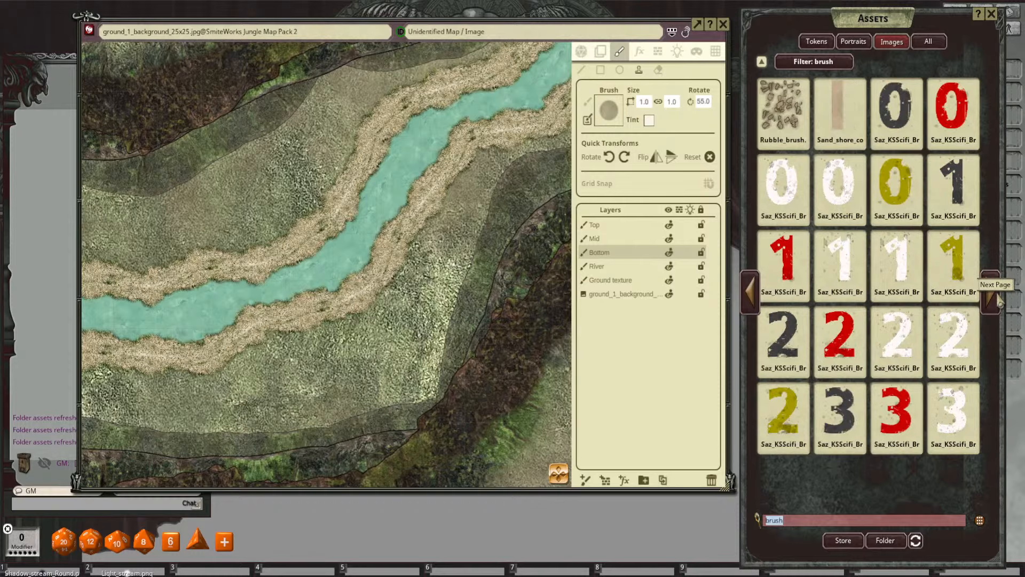
{"action": "left_click", "coordinate": [998, 302]}
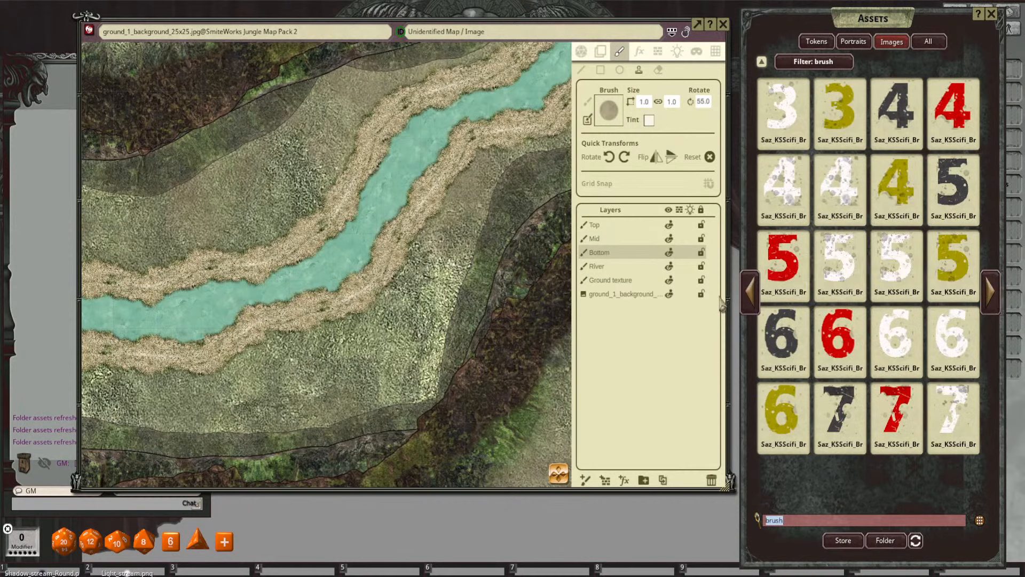
{"action": "left_click", "coordinate": [749, 303]}
{"action": "left_click", "coordinate": [748, 305]}
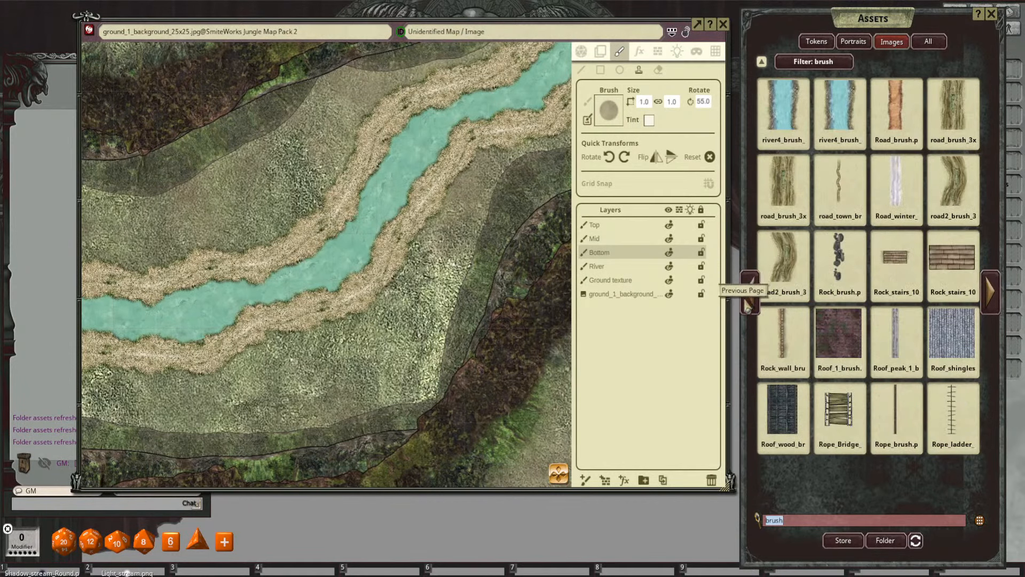
{"action": "left_click", "coordinate": [748, 308]}
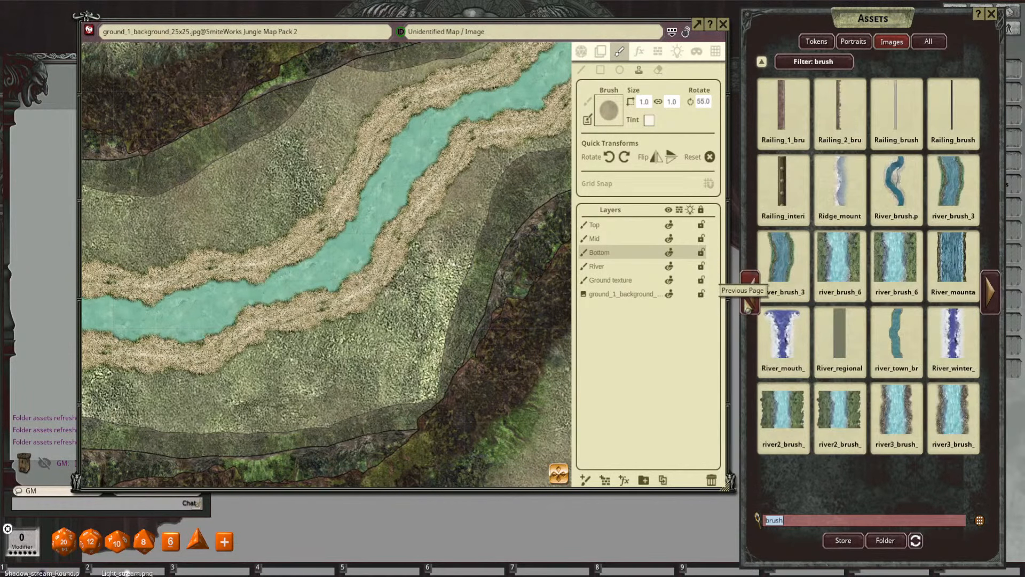
{"action": "left_click", "coordinate": [748, 309]}
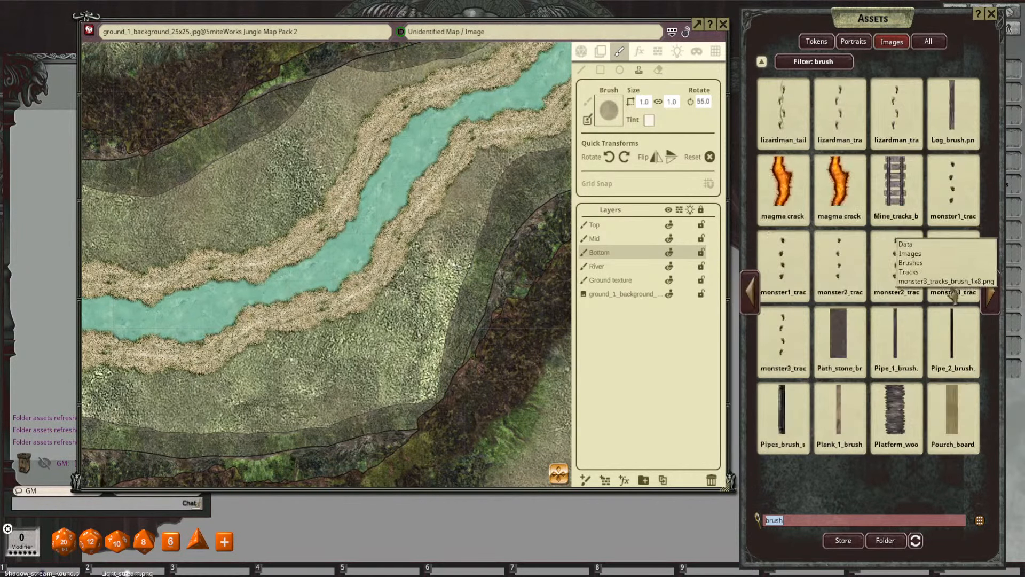
{"action": "left_click", "coordinate": [991, 293]}
{"action": "left_click", "coordinate": [991, 294]}
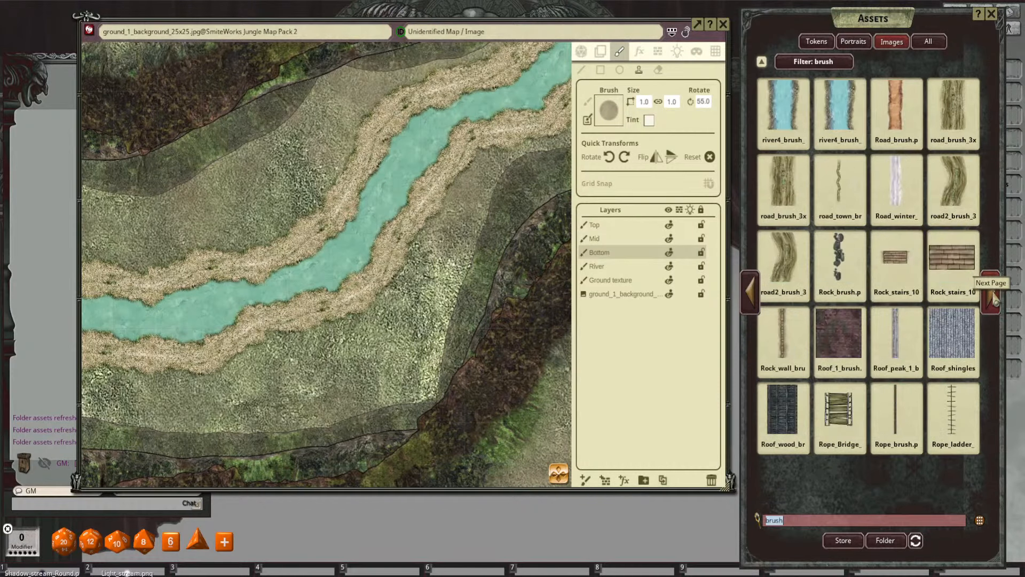
{"action": "left_click", "coordinate": [992, 294]}
{"action": "left_click", "coordinate": [992, 294]}
{"action": "left_click", "coordinate": [992, 293]}
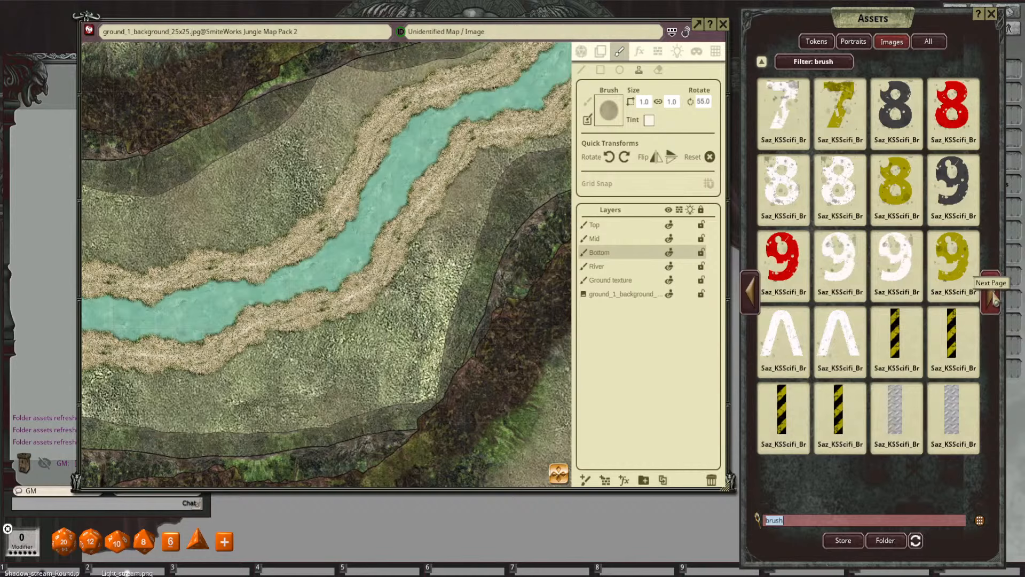
{"action": "left_click", "coordinate": [992, 294]}
Step: Clear the asset filter and look through the Brushes folder of FG Art Pack 2019
{"action": "key", "text": "BackSpace"}
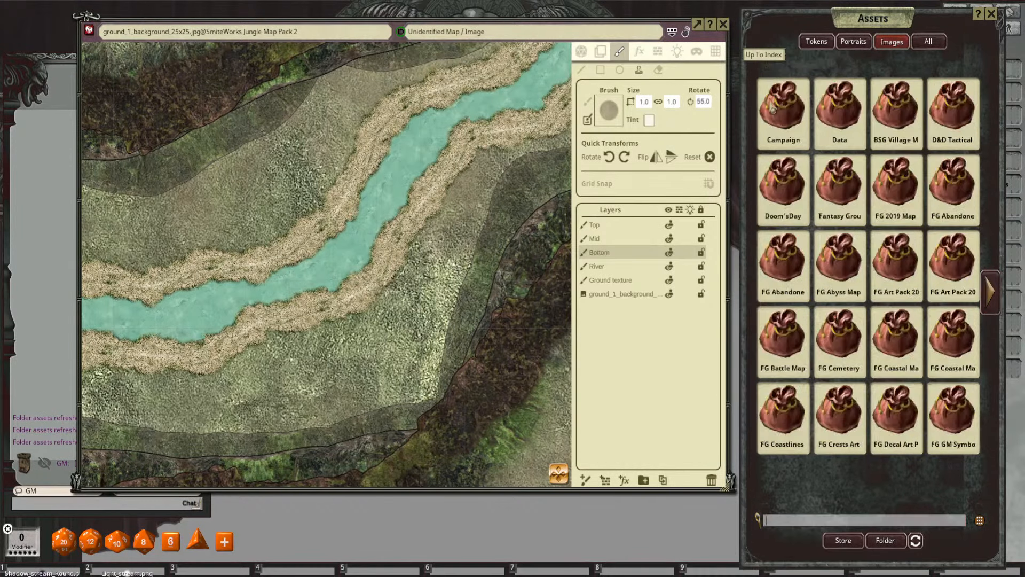
{"action": "left_click", "coordinate": [895, 160]}
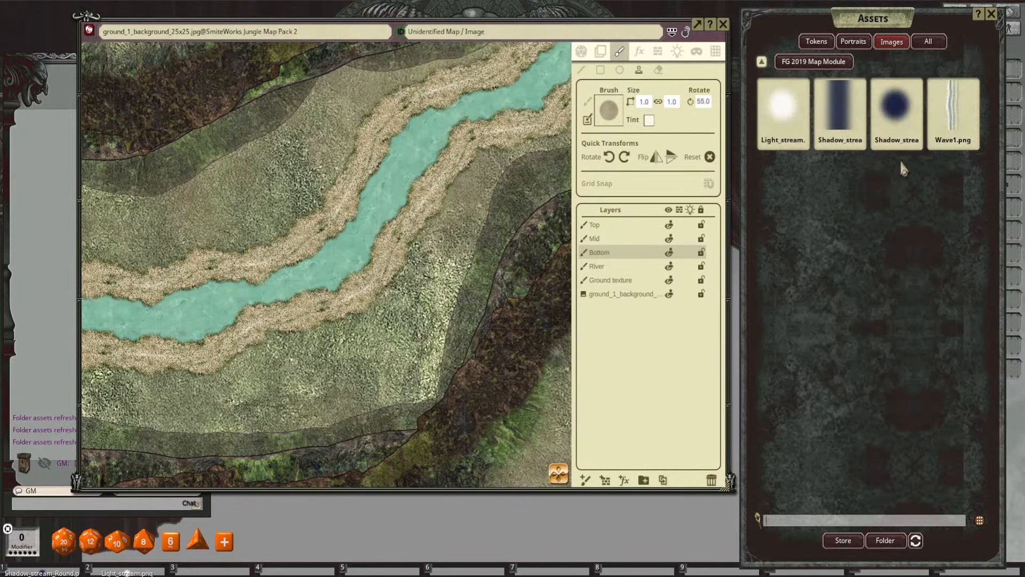
{"action": "left_click", "coordinate": [763, 66]}
{"action": "left_click", "coordinate": [897, 230]}
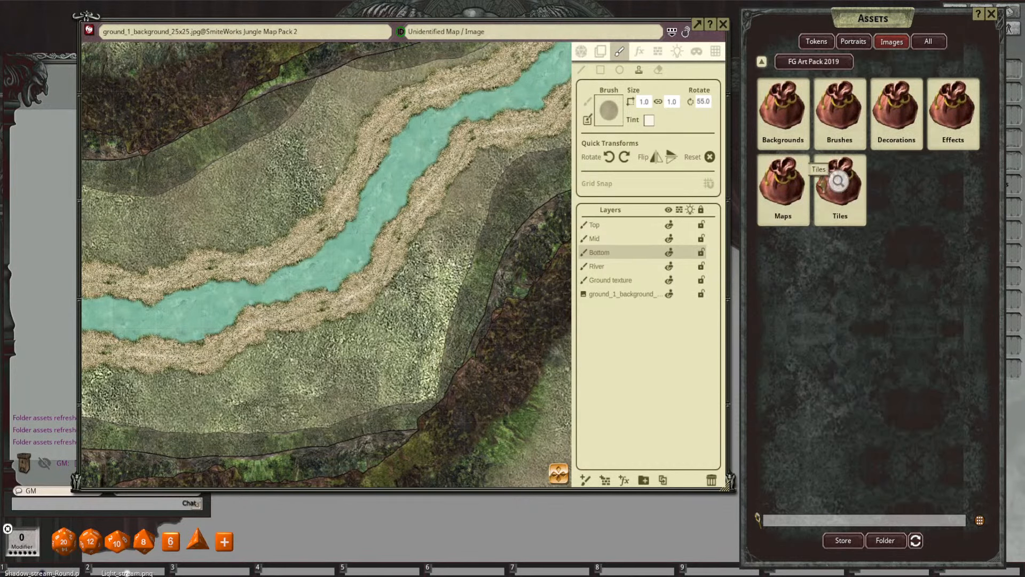
{"action": "left_click", "coordinate": [840, 112]}
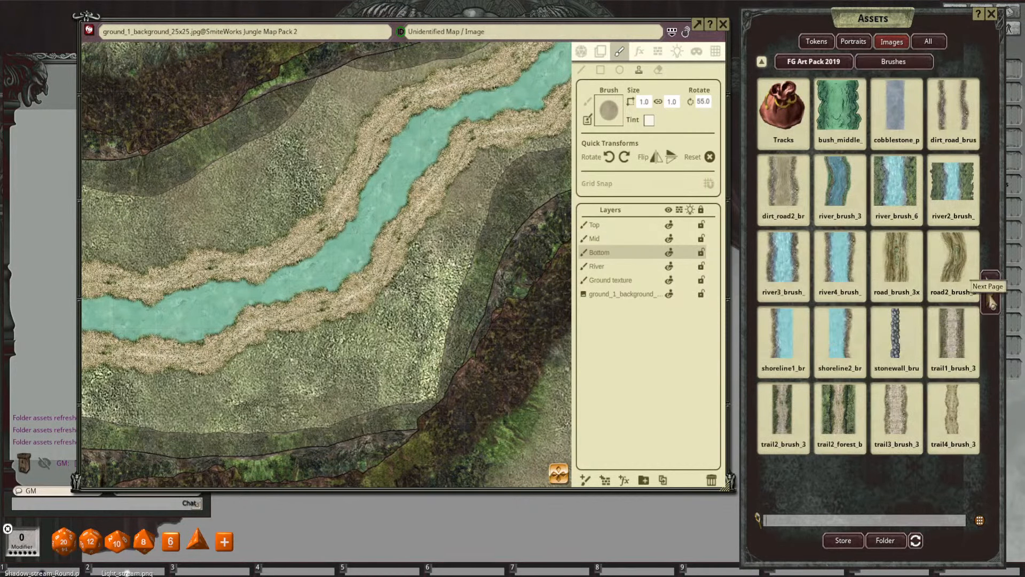
{"action": "left_click", "coordinate": [989, 294]}
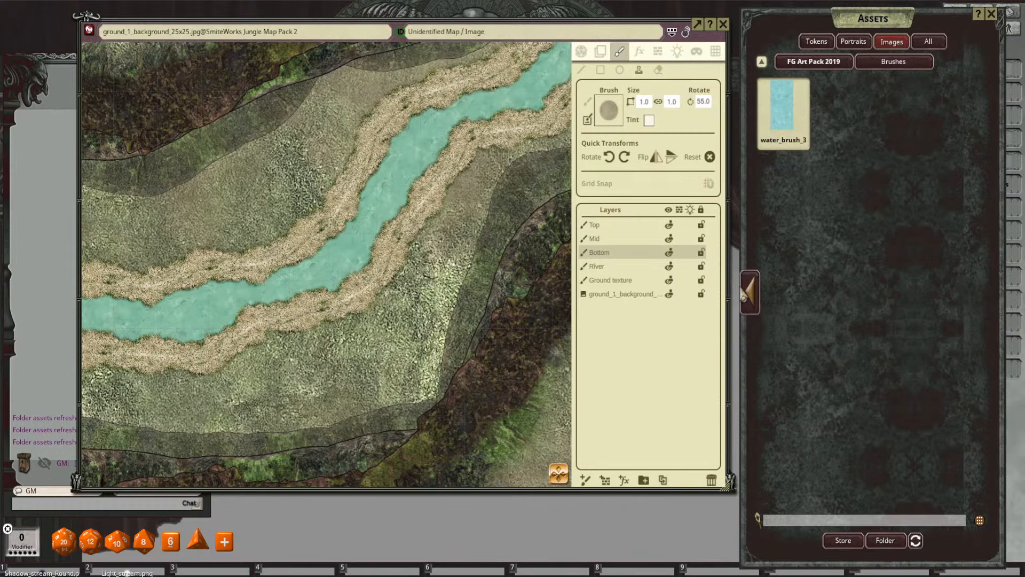
Step: Load the trail4_brush image from FG Art Pack 2019 as the brush and size it to 1.0 by 2.0
{"action": "left_click", "coordinate": [749, 292]}
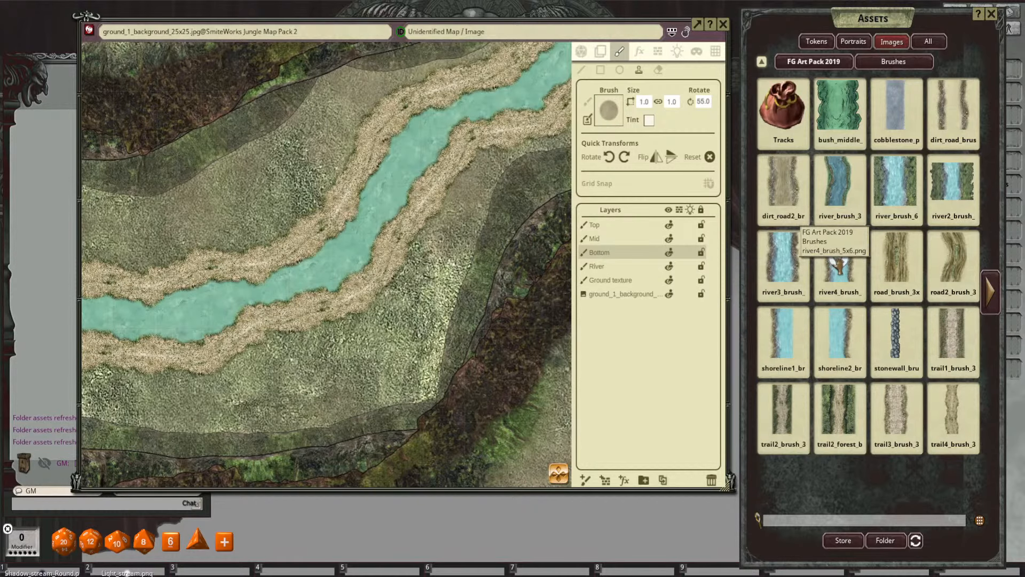
{"action": "scroll", "coordinate": [395, 342], "scroll_direction": "down", "scroll_amount": 2}
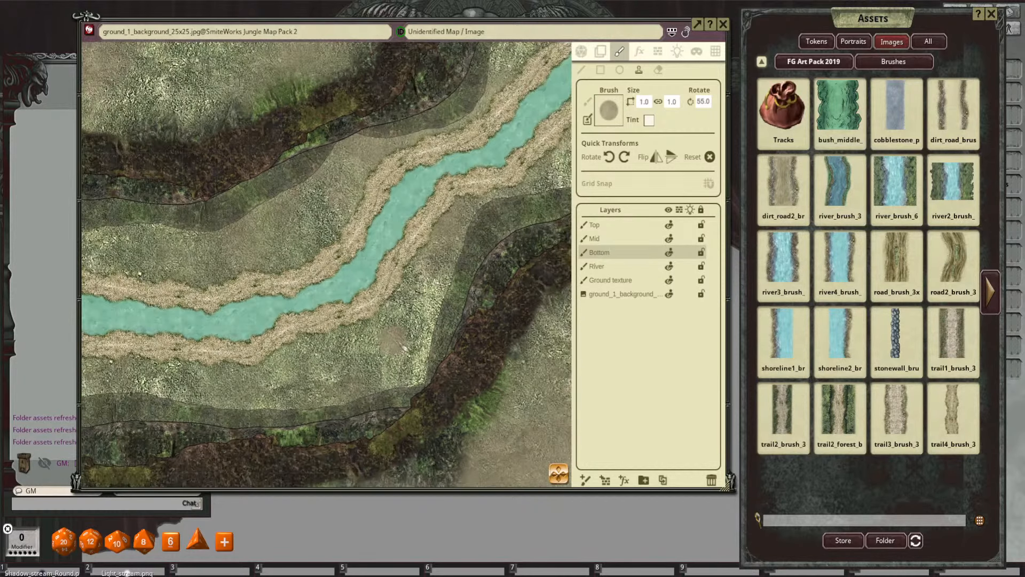
{"action": "left_click_drag", "start_coordinate": [403, 347], "coordinate": [364, 352]}
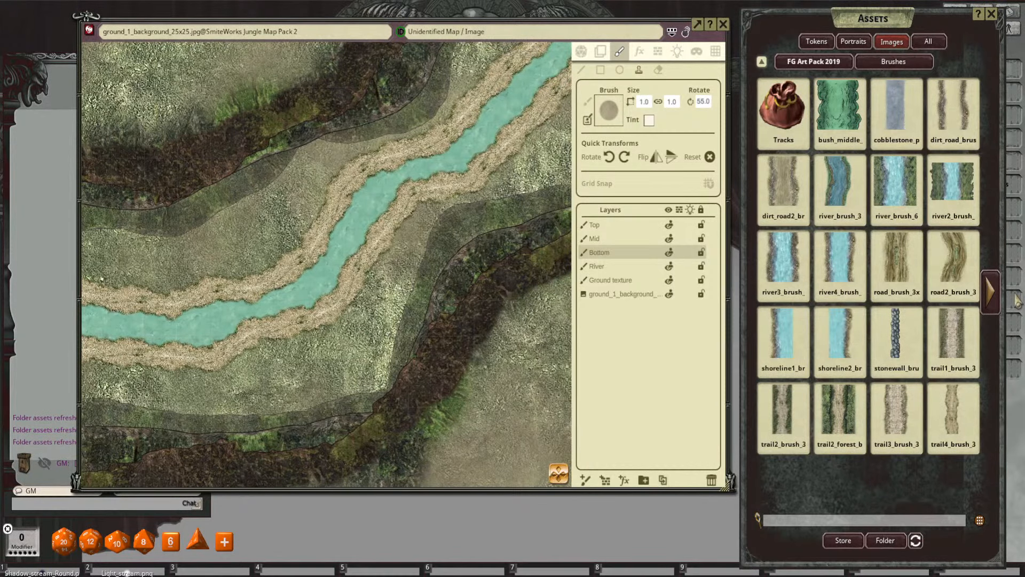
{"action": "mouse_move", "coordinate": [953, 413]}
{"action": "left_mouse_down"}
{"action": "mouse_move", "coordinate": [585, 110]}
{"action": "mouse_move", "coordinate": [609, 110]}
{"action": "left_mouse_up"}
{"action": "scroll", "coordinate": [401, 238], "scroll_direction": "up", "scroll_amount": 7}
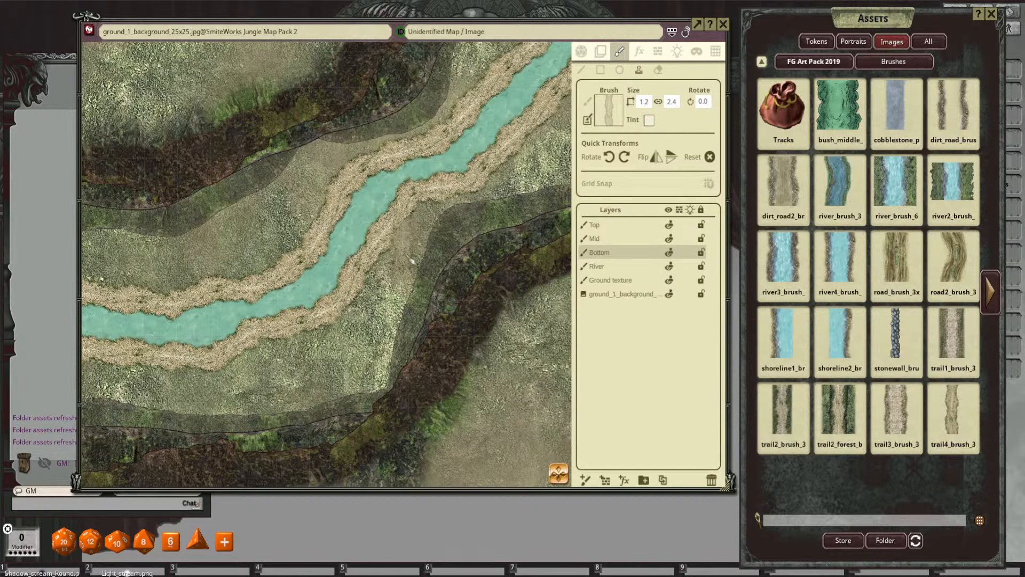
{"action": "left_click_drag", "start_coordinate": [411, 261], "coordinate": [446, 241]}
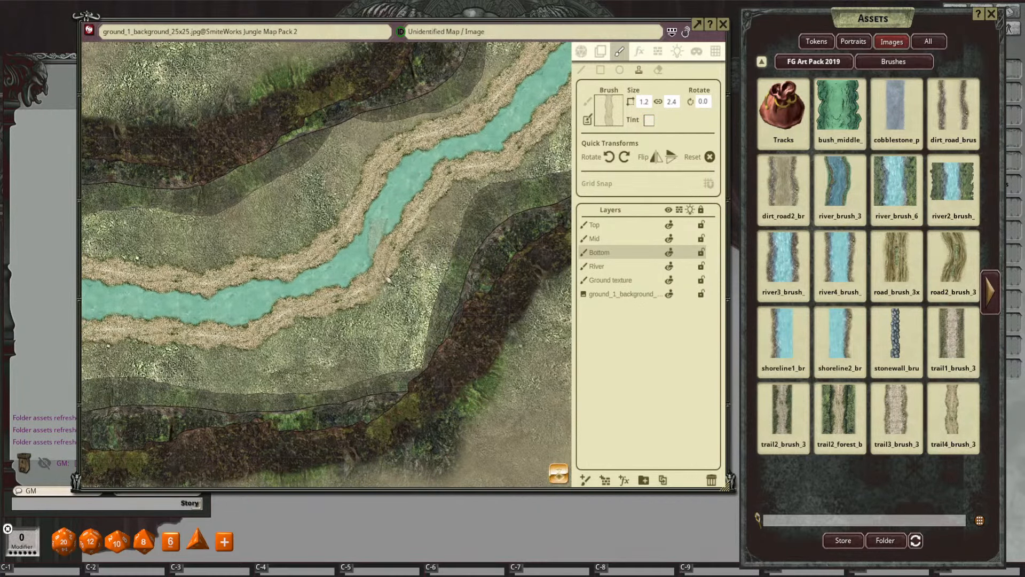
{"action": "scroll", "coordinate": [386, 273], "scroll_direction": "down", "scroll_amount": 2}
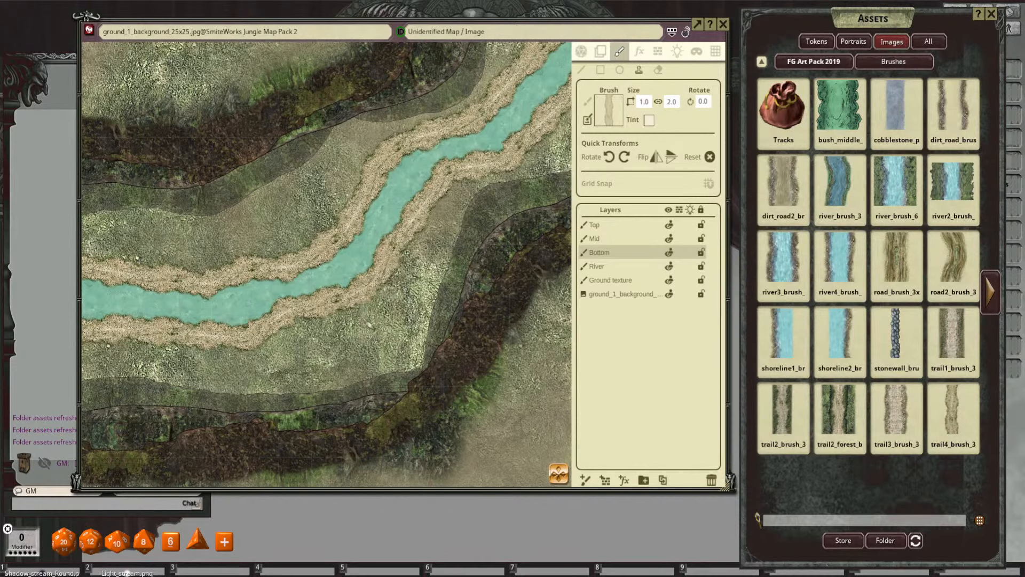
Step: Paint a freehand trail strip on the Bottom layer along the outer edge of the river's lower bank, across the whole map
{"action": "scroll", "coordinate": [365, 316], "scroll_direction": "up", "scroll_amount": 1}
{"action": "left_click_drag", "start_coordinate": [359, 316], "coordinate": [450, 299]}
{"action": "left_click_drag", "start_coordinate": [339, 329], "coordinate": [461, 313]}
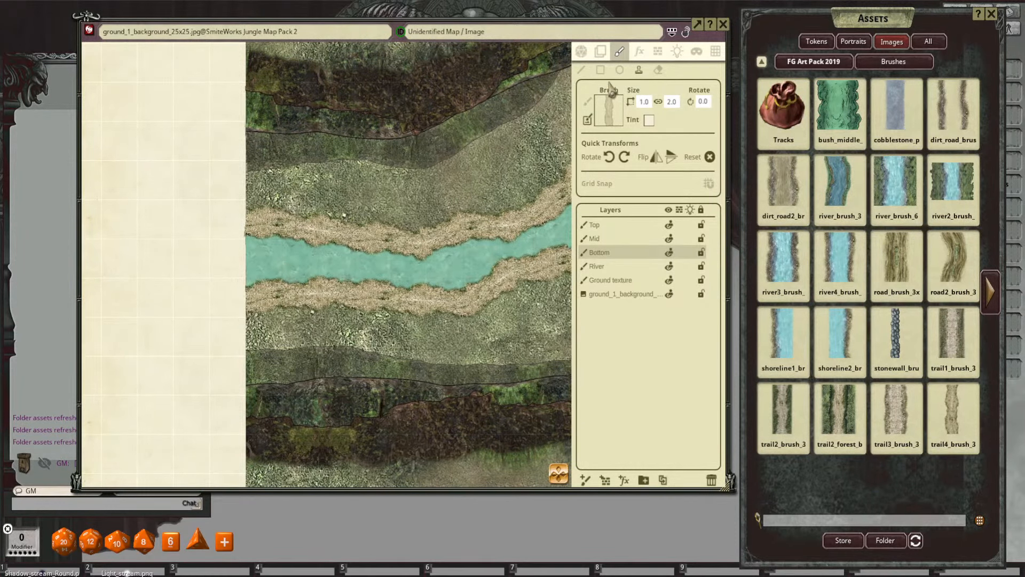
{"action": "left_click", "coordinate": [583, 71]}
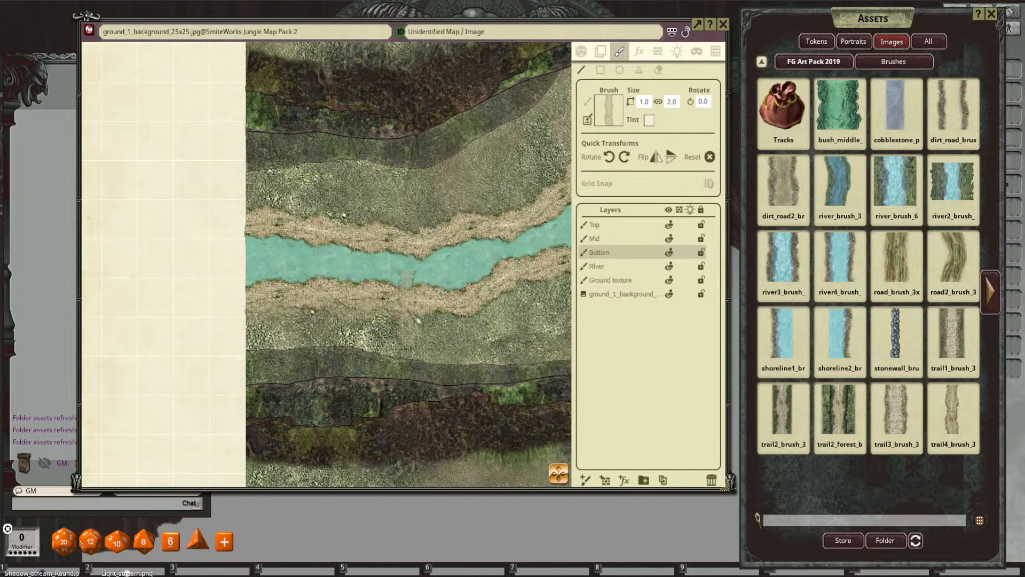
{"action": "left_click_drag", "start_coordinate": [509, 318], "coordinate": [432, 325]}
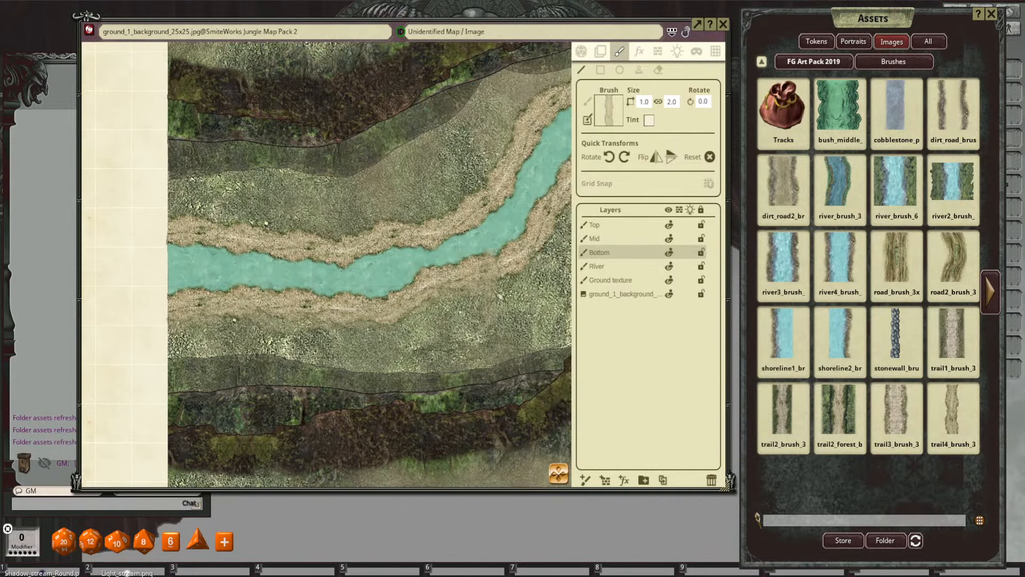
{"action": "left_click_drag", "start_coordinate": [524, 294], "coordinate": [435, 340]}
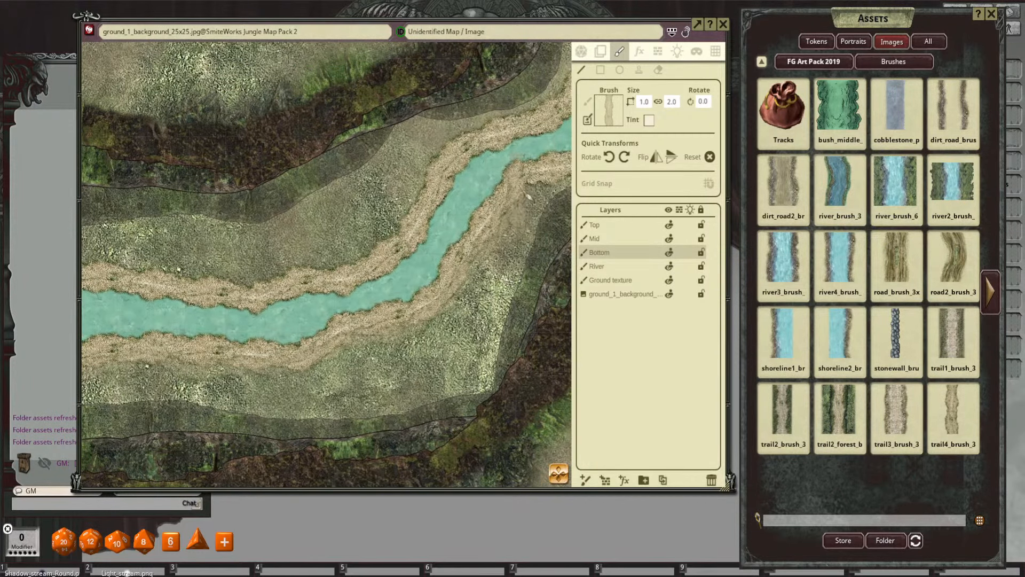
{"action": "left_click_drag", "start_coordinate": [529, 225], "coordinate": [379, 311]}
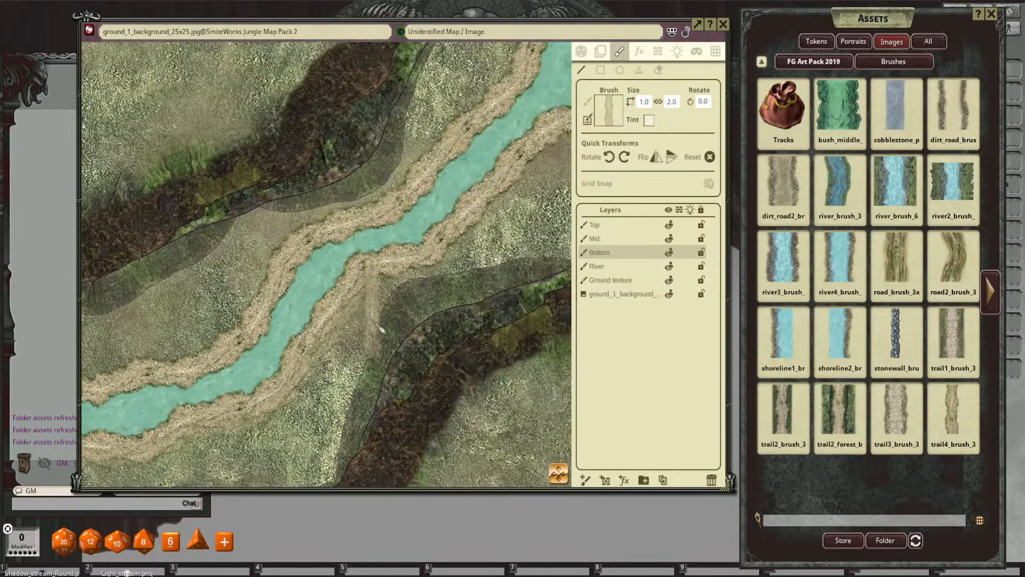
{"action": "scroll", "coordinate": [458, 256], "scroll_direction": "up", "scroll_amount": 1}
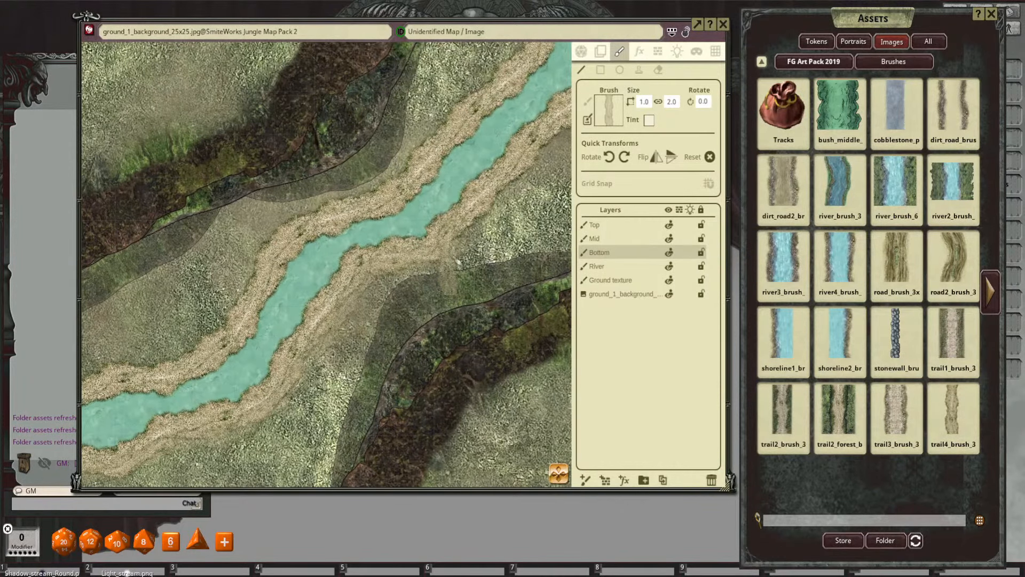
{"action": "left_click_drag", "start_coordinate": [535, 212], "coordinate": [483, 268]}
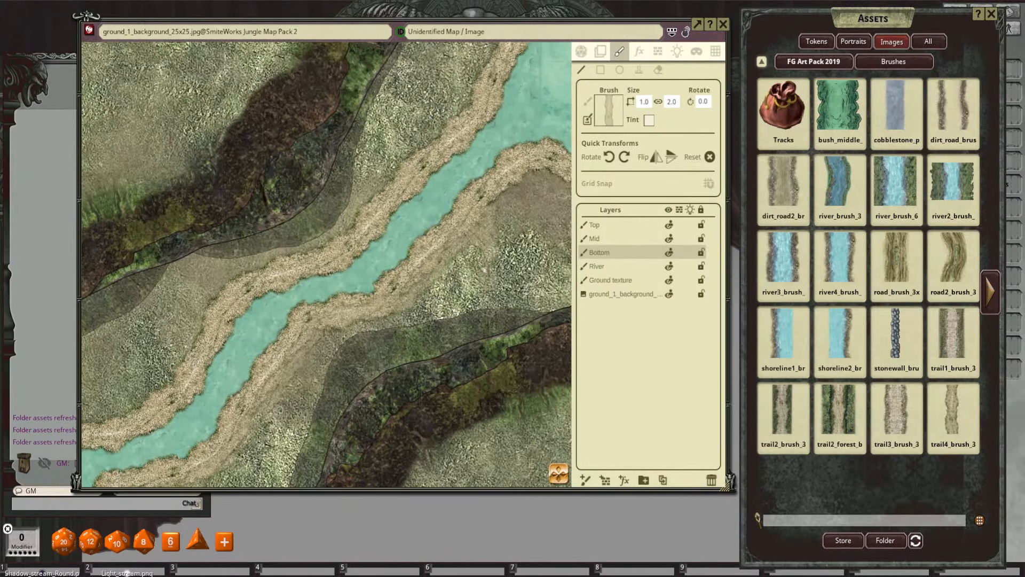
{"action": "scroll", "coordinate": [461, 256], "scroll_direction": "up", "scroll_amount": 1}
{"action": "mouse_move", "coordinate": [490, 225]}
{"action": "left_mouse_down"}
{"action": "mouse_move", "coordinate": [545, 286]}
{"action": "mouse_move", "coordinate": [388, 273]}
{"action": "left_mouse_up"}
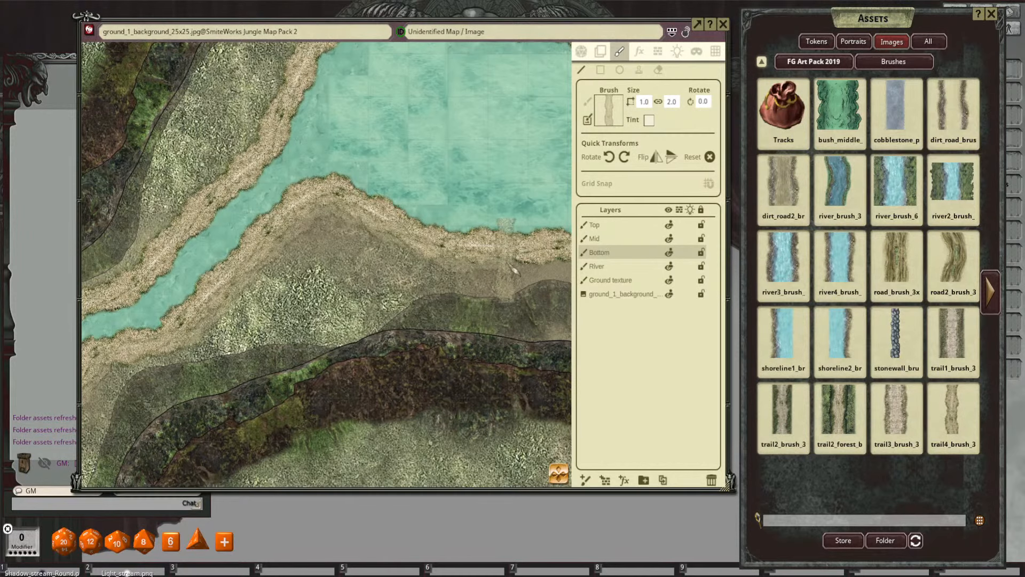
{"action": "left_click_drag", "start_coordinate": [496, 277], "coordinate": [360, 281]}
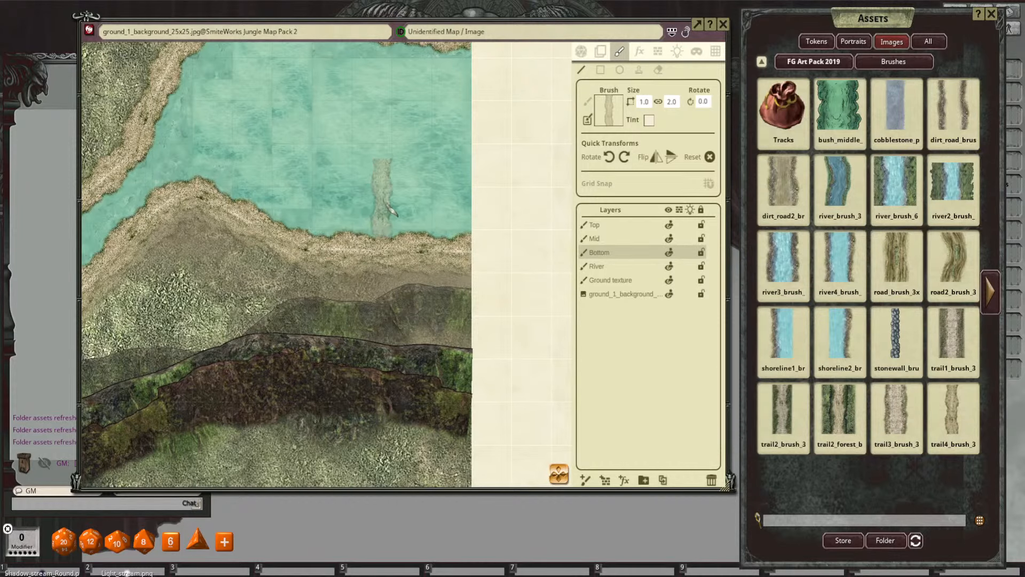
Step: Paint the same trail strip along the outer edge of the river's upper bank, from the map's west edge to its east edge
{"action": "scroll", "coordinate": [385, 206], "scroll_direction": "down", "scroll_amount": 6}
{"action": "left_click_drag", "start_coordinate": [361, 240], "coordinate": [562, 228]}
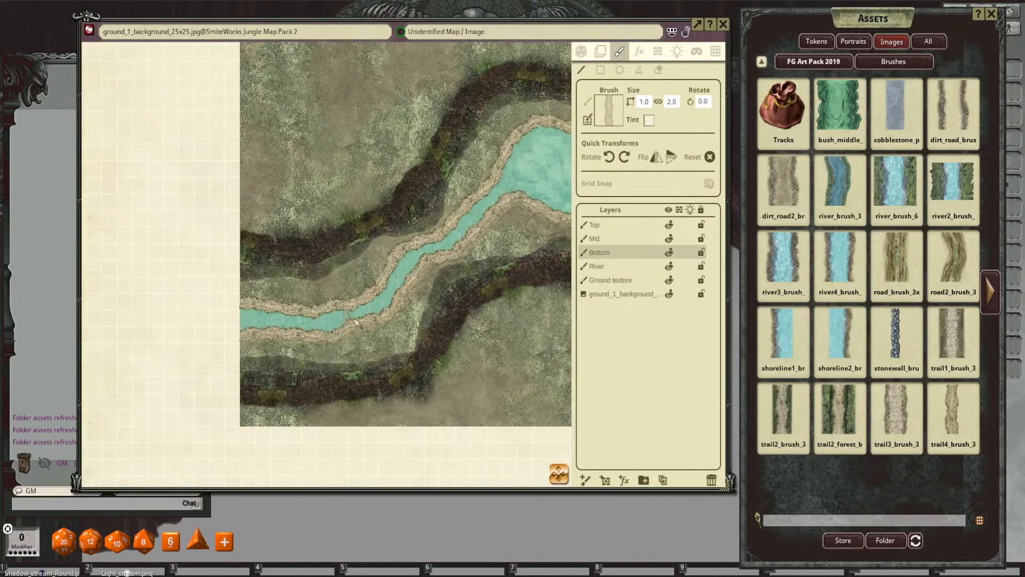
{"action": "scroll", "coordinate": [342, 317], "scroll_direction": "up", "scroll_amount": 2}
{"action": "left_click_drag", "start_coordinate": [291, 313], "coordinate": [383, 316]}
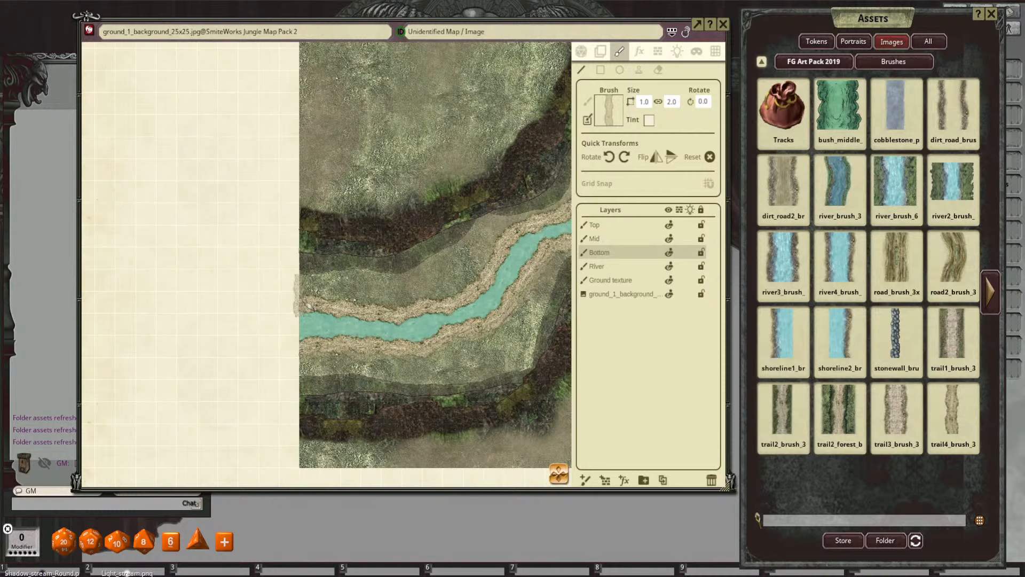
{"action": "key", "text": "ctrl"}
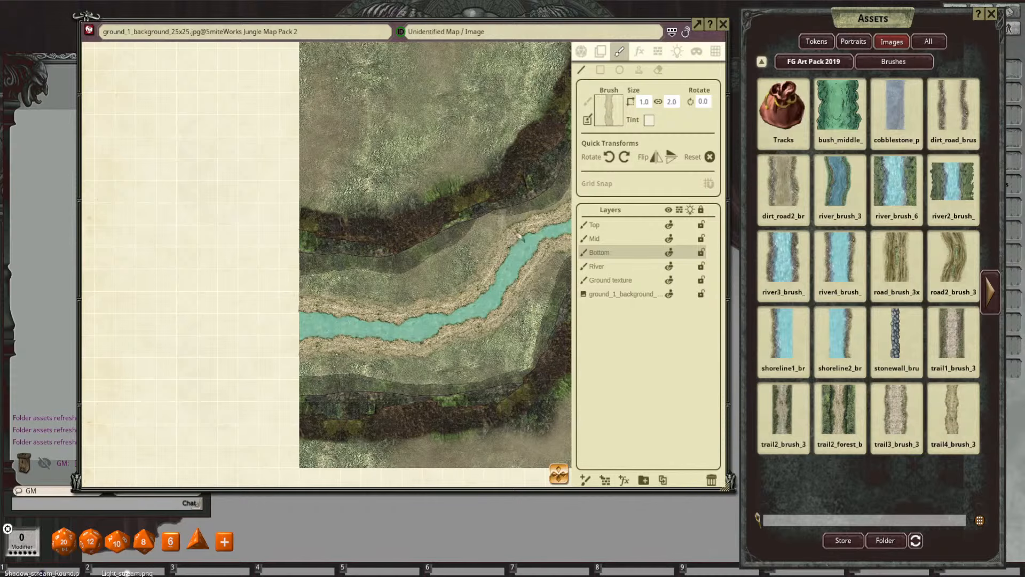
{"action": "scroll", "coordinate": [532, 230], "scroll_direction": "up", "scroll_amount": 4}
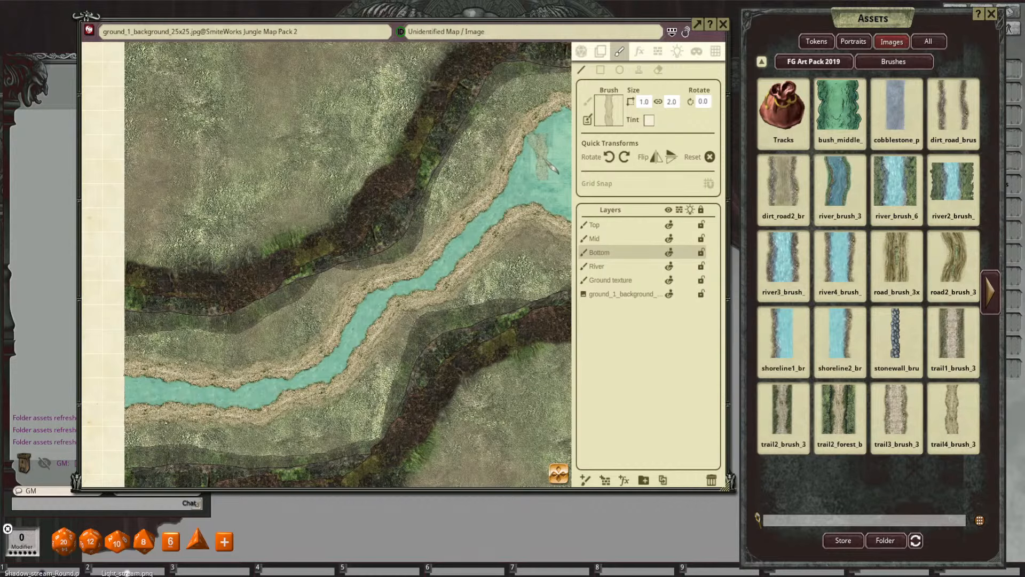
{"action": "left_click_drag", "start_coordinate": [553, 169], "coordinate": [376, 285]}
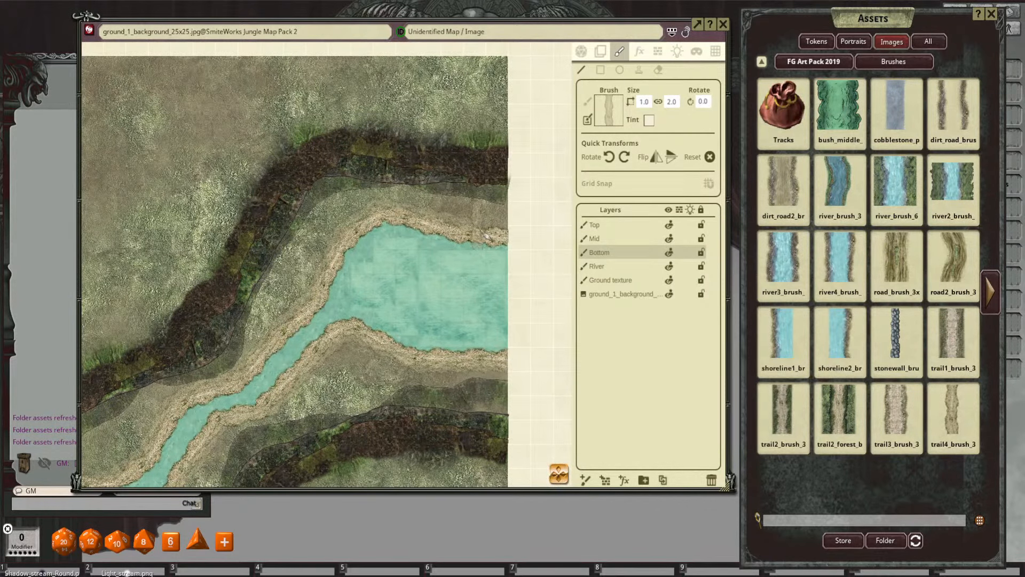
{"action": "key", "text": "ctrl"}
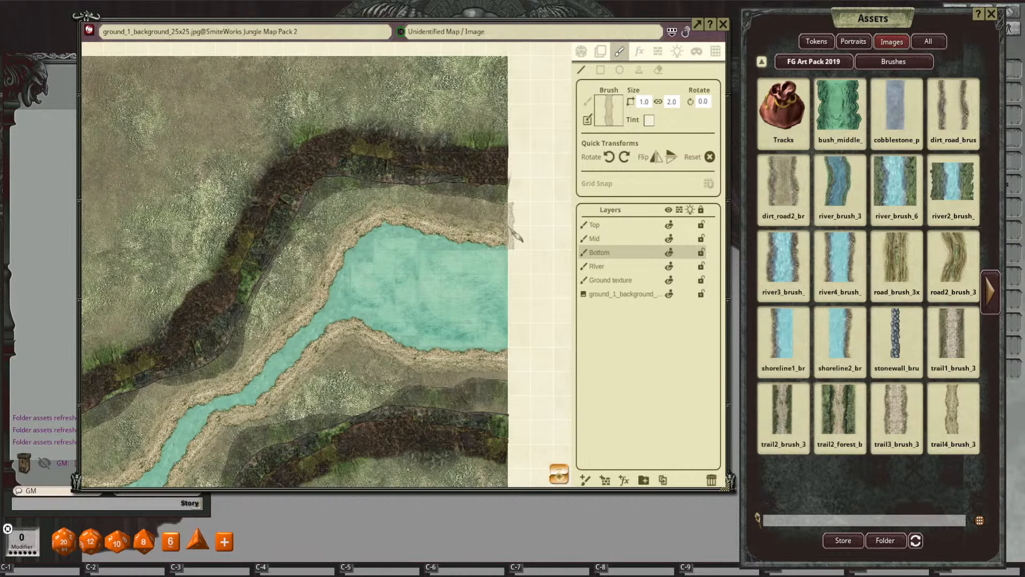
Step: Examine both riverbanks up close and from afar to check how the trail strips blend with the ground
{"action": "scroll", "coordinate": [459, 277], "scroll_direction": "down", "scroll_amount": 3}
{"action": "left_click_drag", "start_coordinate": [456, 335], "coordinate": [532, 214]}
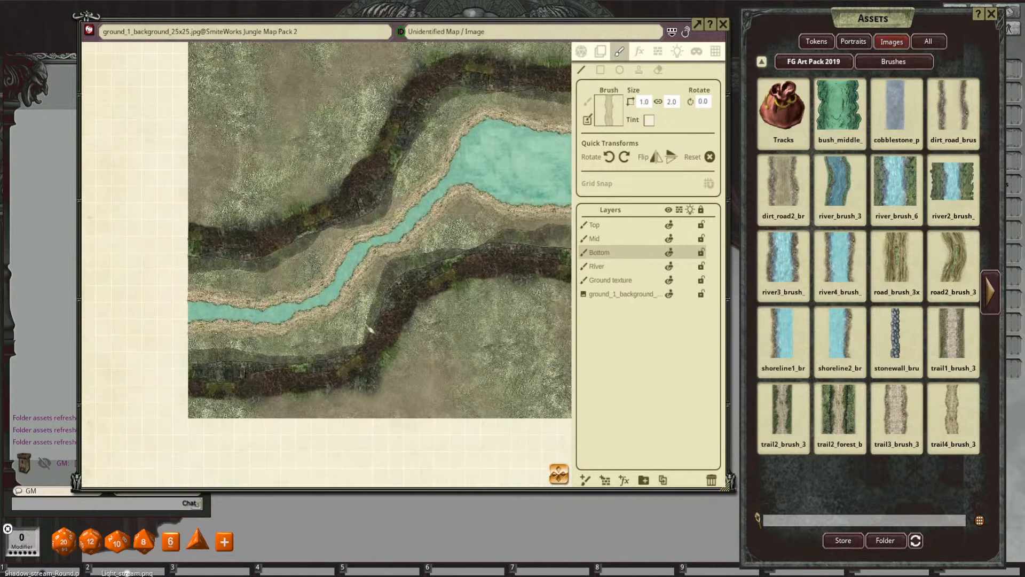
{"action": "scroll", "coordinate": [365, 323], "scroll_direction": "up", "scroll_amount": 5}
{"action": "scroll", "coordinate": [289, 324], "scroll_direction": "up", "scroll_amount": 4}
{"action": "scroll", "coordinate": [299, 323], "scroll_direction": "down", "scroll_amount": 4}
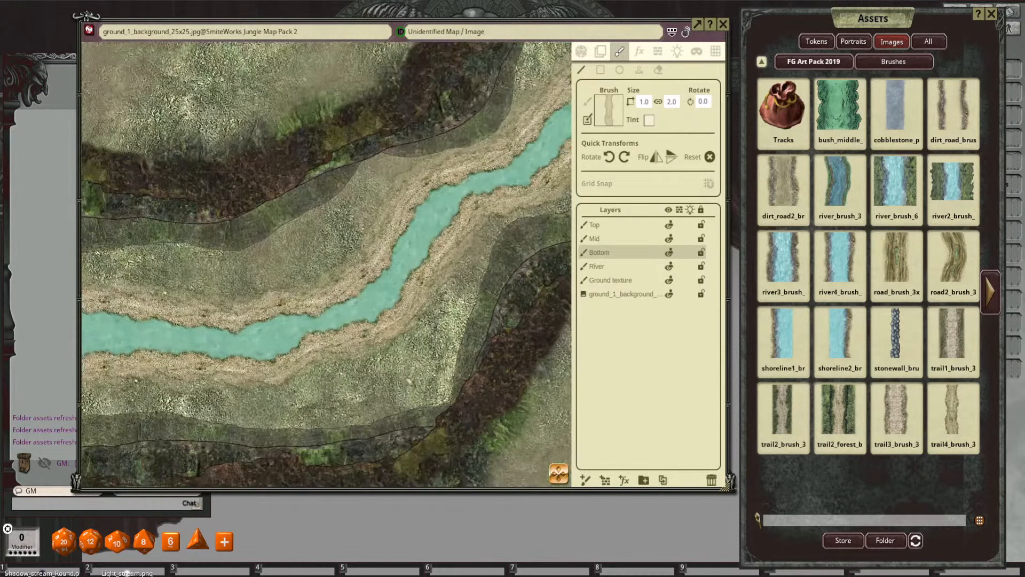
{"action": "scroll", "coordinate": [320, 331], "scroll_direction": "up", "scroll_amount": 2}
{"action": "left_click_drag", "start_coordinate": [347, 345], "coordinate": [488, 314]}
{"action": "scroll", "coordinate": [451, 325], "scroll_direction": "up", "scroll_amount": 4}
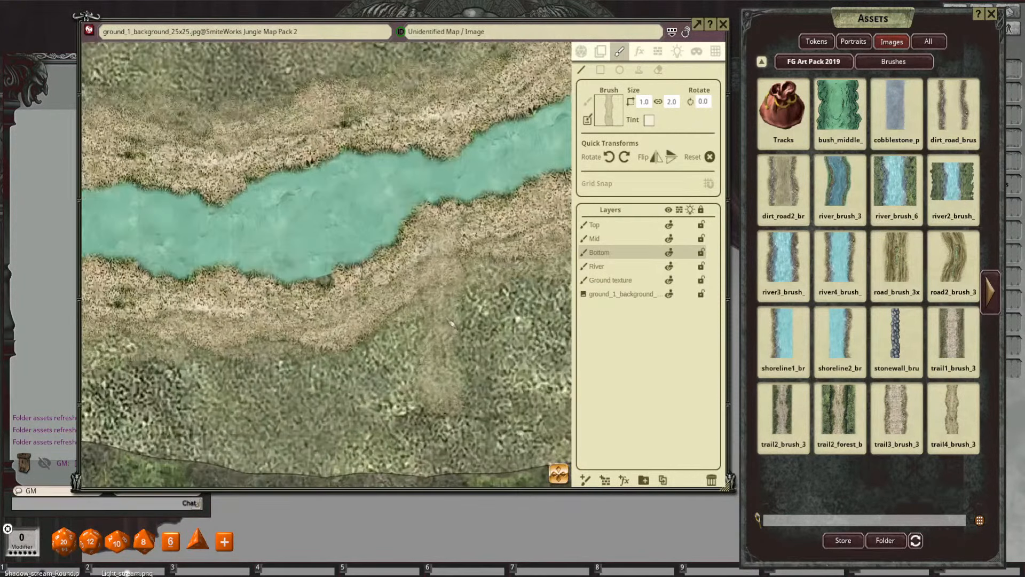
{"action": "scroll", "coordinate": [452, 324], "scroll_direction": "down", "scroll_amount": 2}
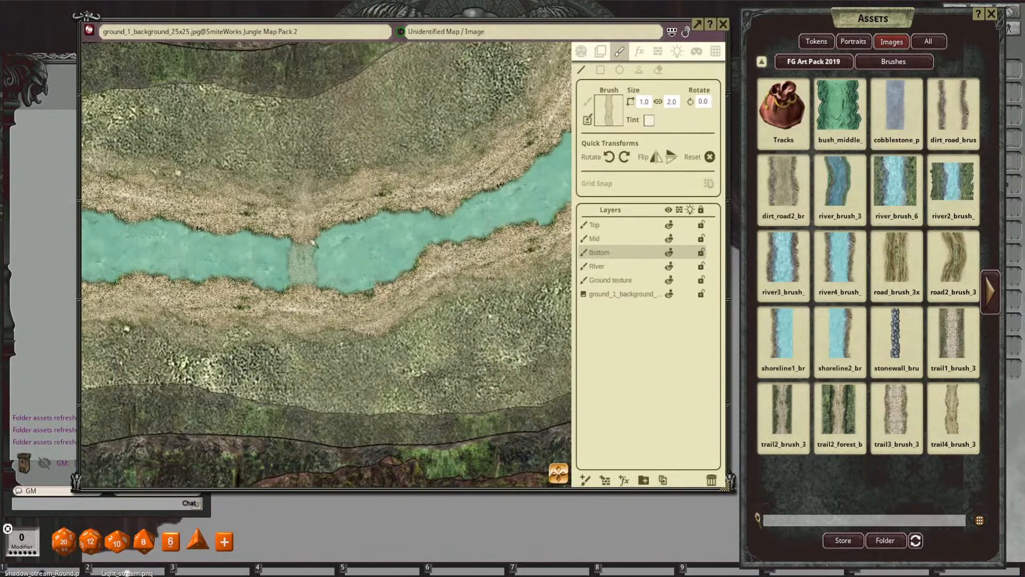
{"action": "left_click_drag", "start_coordinate": [333, 310], "coordinate": [477, 314]}
{"action": "scroll", "coordinate": [323, 315], "scroll_direction": "up", "scroll_amount": 4}
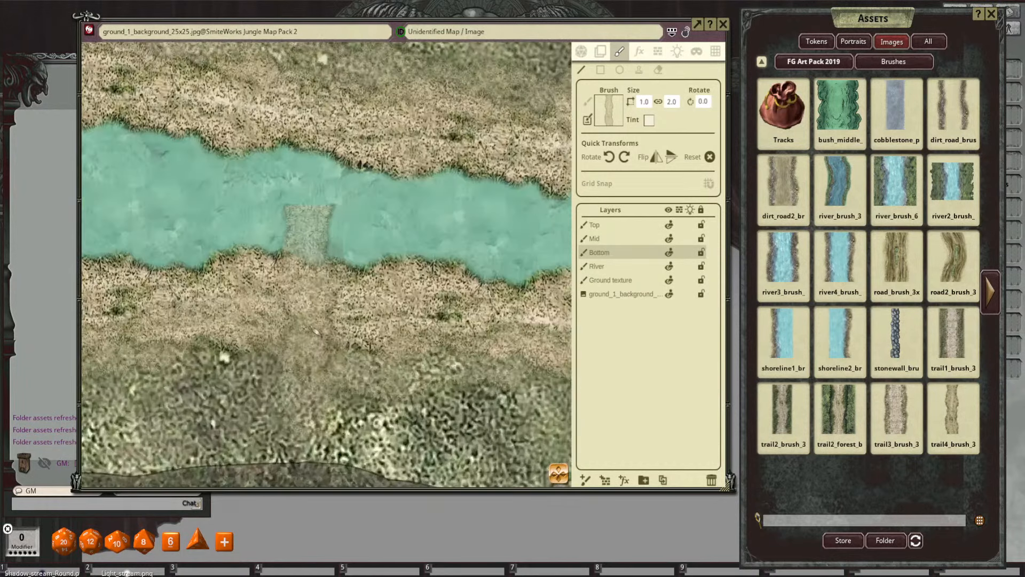
{"action": "left_click_drag", "start_coordinate": [327, 320], "coordinate": [374, 303]}
{"action": "scroll", "coordinate": [506, 329], "scroll_direction": "down", "scroll_amount": 8}
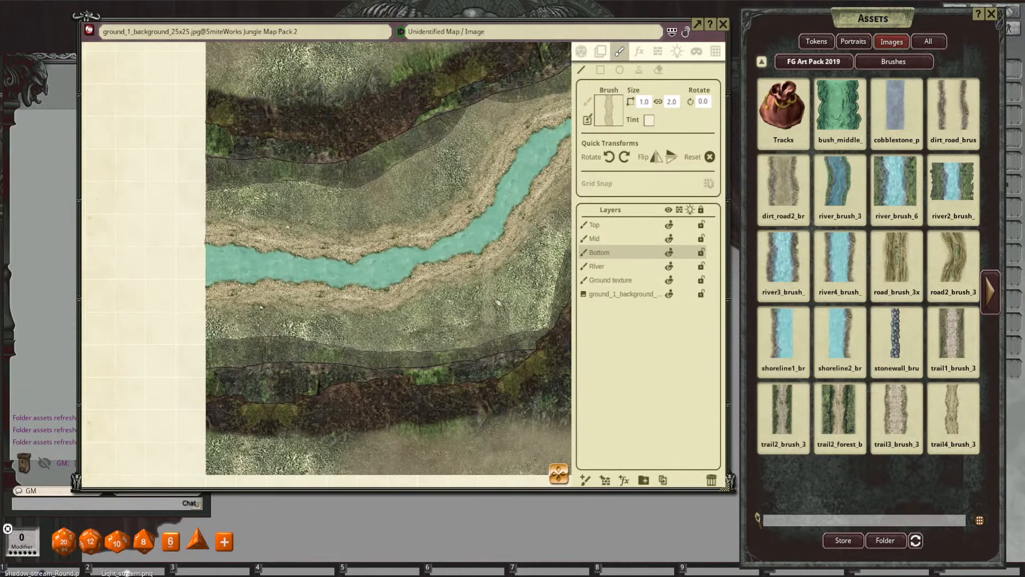
{"action": "left_click_drag", "start_coordinate": [492, 302], "coordinate": [383, 313]}
{"action": "scroll", "coordinate": [363, 301], "scroll_direction": "down", "scroll_amount": 5}
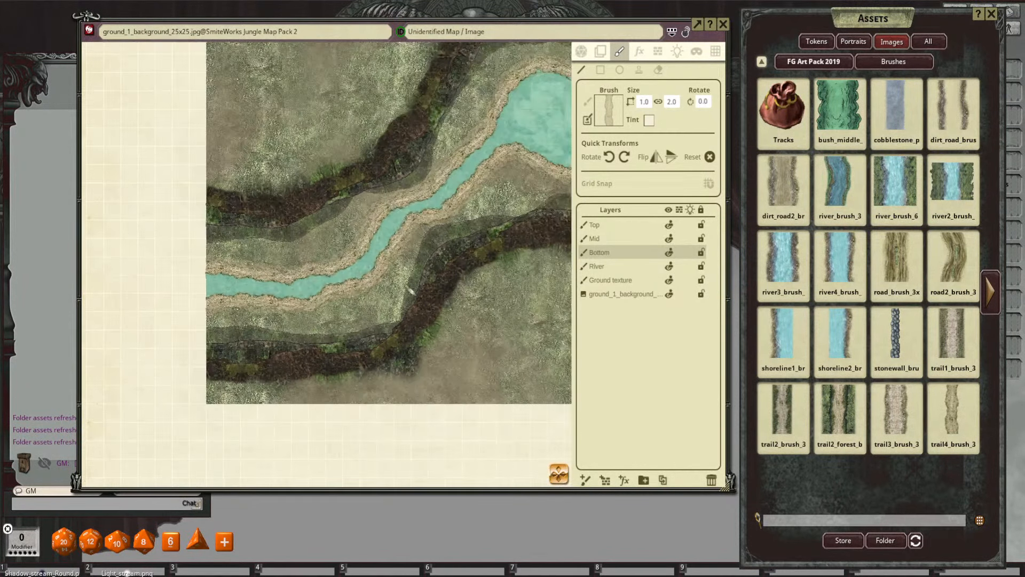
{"action": "left_click_drag", "start_coordinate": [434, 289], "coordinate": [426, 266]}
{"action": "scroll", "coordinate": [375, 292], "scroll_direction": "down", "scroll_amount": 2}
{"action": "scroll", "coordinate": [501, 193], "scroll_direction": "up", "scroll_amount": 6}
{"action": "scroll", "coordinate": [526, 254], "scroll_direction": "down", "scroll_amount": 3}
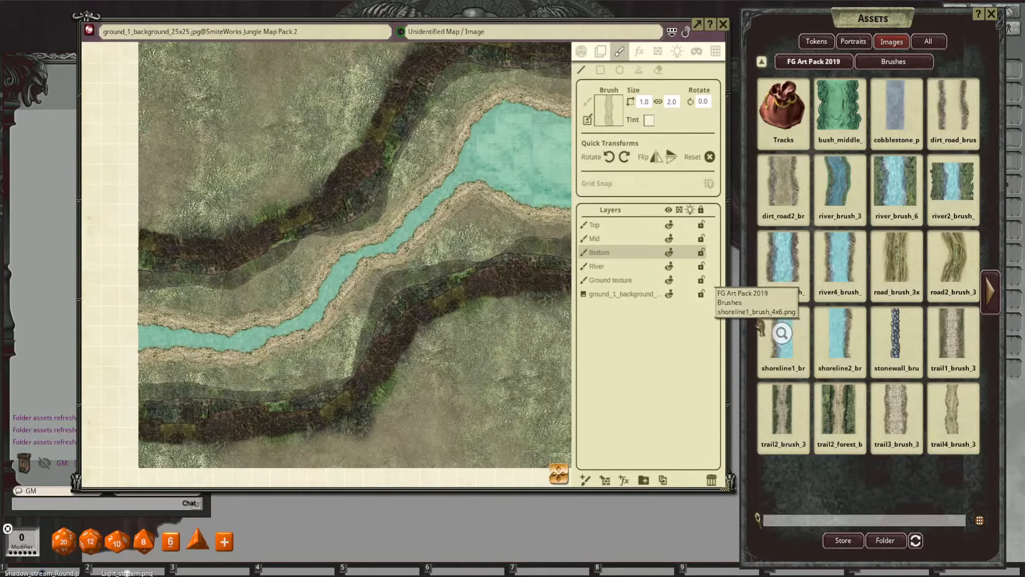
Step: Return to the asset index and move the Ground texture layer directly above the Bottom layer
{"action": "left_click", "coordinate": [813, 61]}
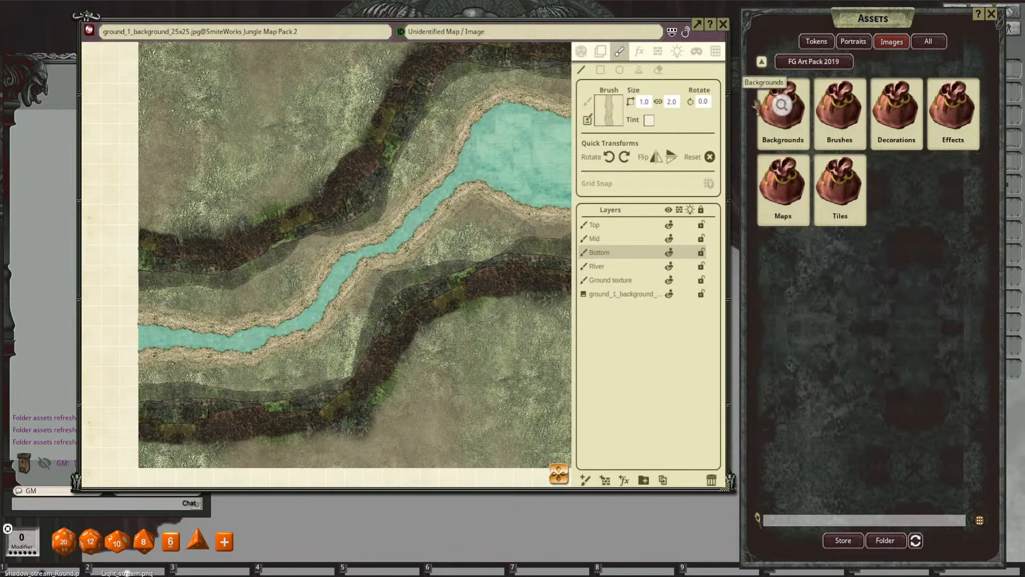
{"action": "left_click", "coordinate": [761, 62]}
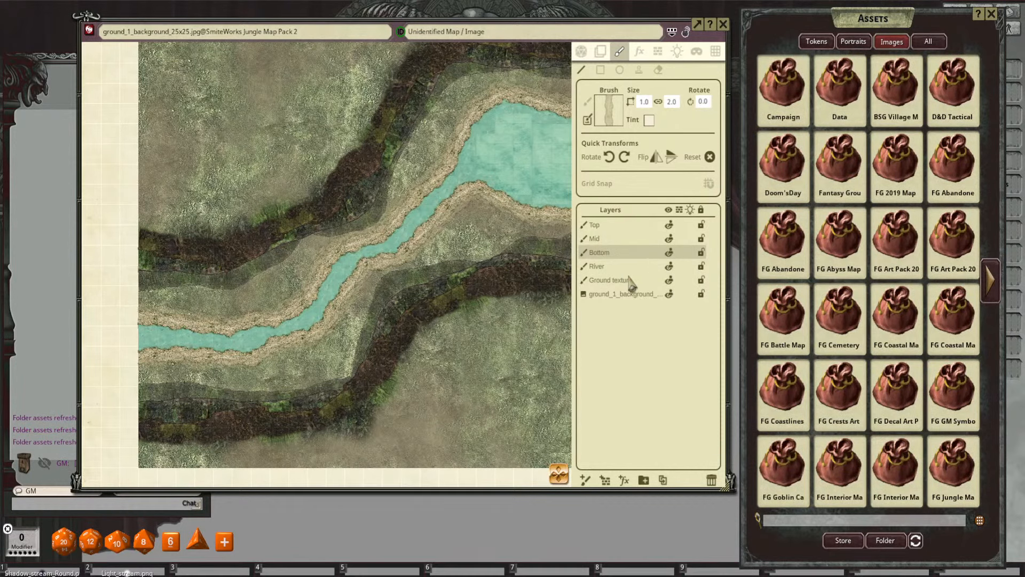
{"action": "left_click", "coordinate": [629, 278]}
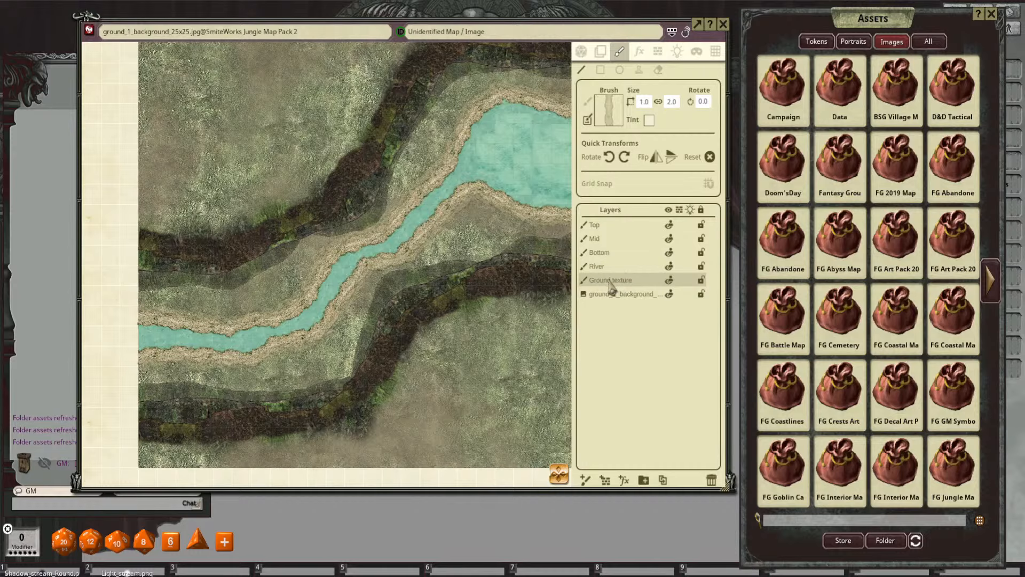
{"action": "mouse_move", "coordinate": [611, 284]}
{"action": "left_mouse_down"}
{"action": "mouse_move", "coordinate": [612, 253]}
{"action": "mouse_move", "coordinate": [613, 279]}
{"action": "left_mouse_up"}
{"action": "scroll", "coordinate": [501, 231], "scroll_direction": "up", "scroll_amount": 3}
{"action": "scroll", "coordinate": [500, 230], "scroll_direction": "down", "scroll_amount": 1}
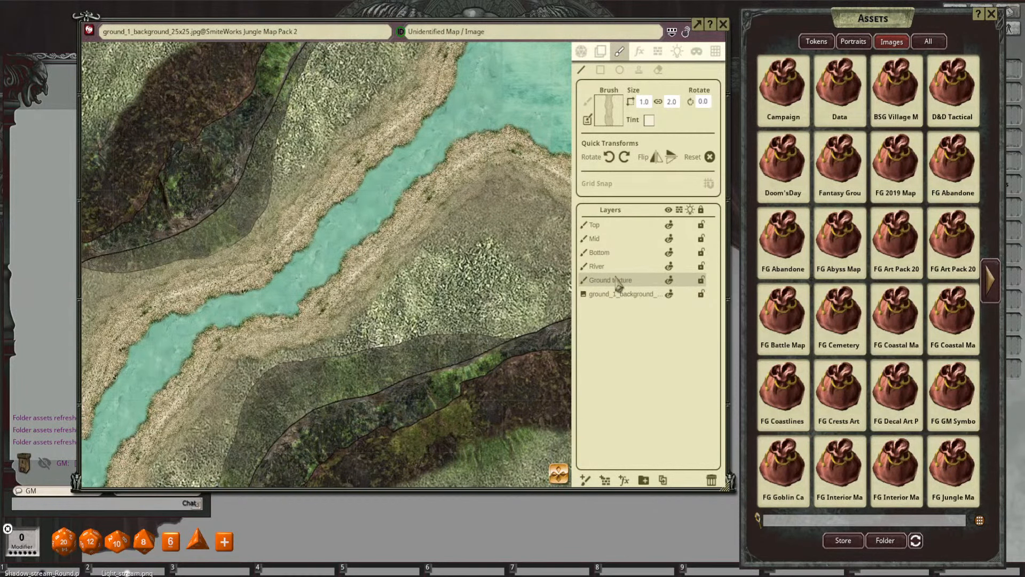
{"action": "left_click_drag", "start_coordinate": [616, 282], "coordinate": [614, 252]}
{"action": "scroll", "coordinate": [475, 268], "scroll_direction": "down", "scroll_amount": 2}
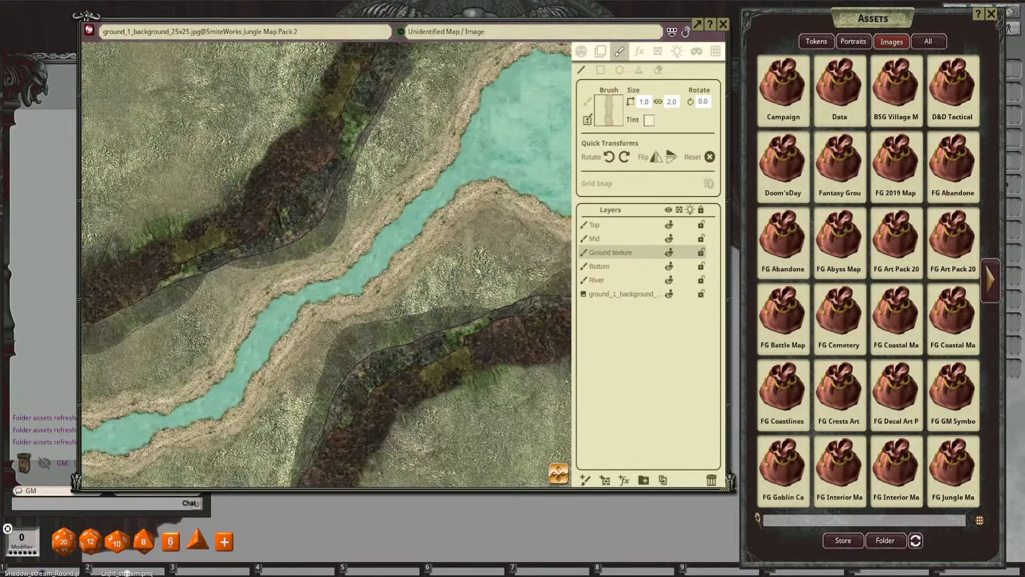
{"action": "scroll", "coordinate": [469, 235], "scroll_direction": "up", "scroll_amount": 1}
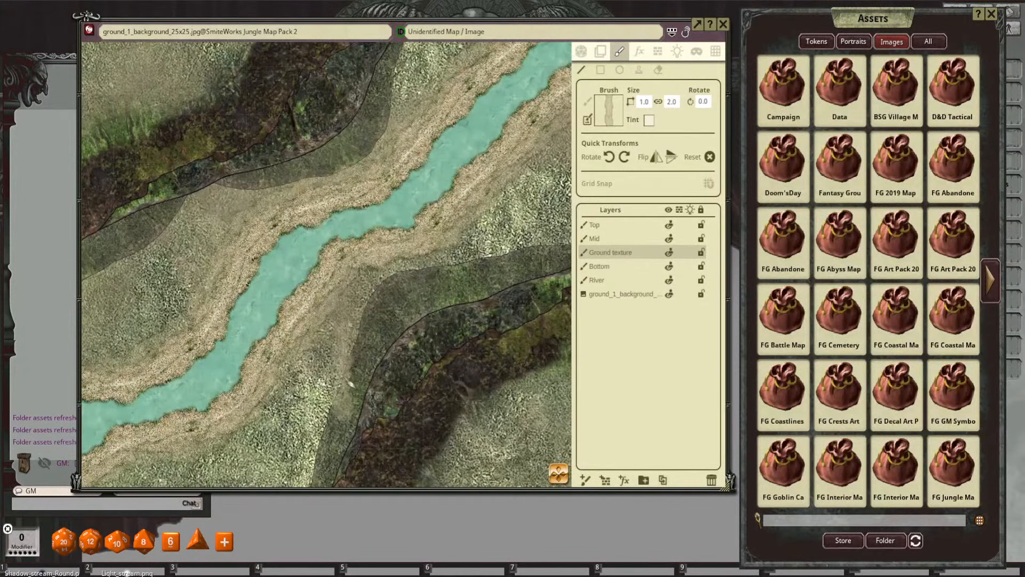
Step: Inspect the lower riverbank, both trail strips and the surrounding ground across the whole map
{"action": "scroll", "coordinate": [352, 402], "scroll_direction": "down", "scroll_amount": 2}
{"action": "left_click_drag", "start_coordinate": [398, 366], "coordinate": [439, 271]}
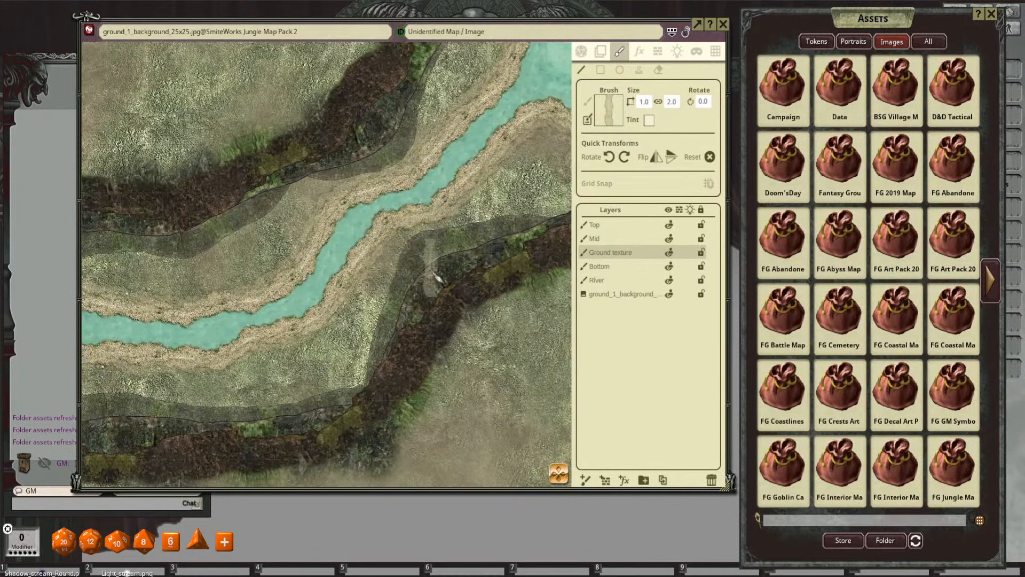
{"action": "scroll", "coordinate": [427, 342], "scroll_direction": "down", "scroll_amount": 2}
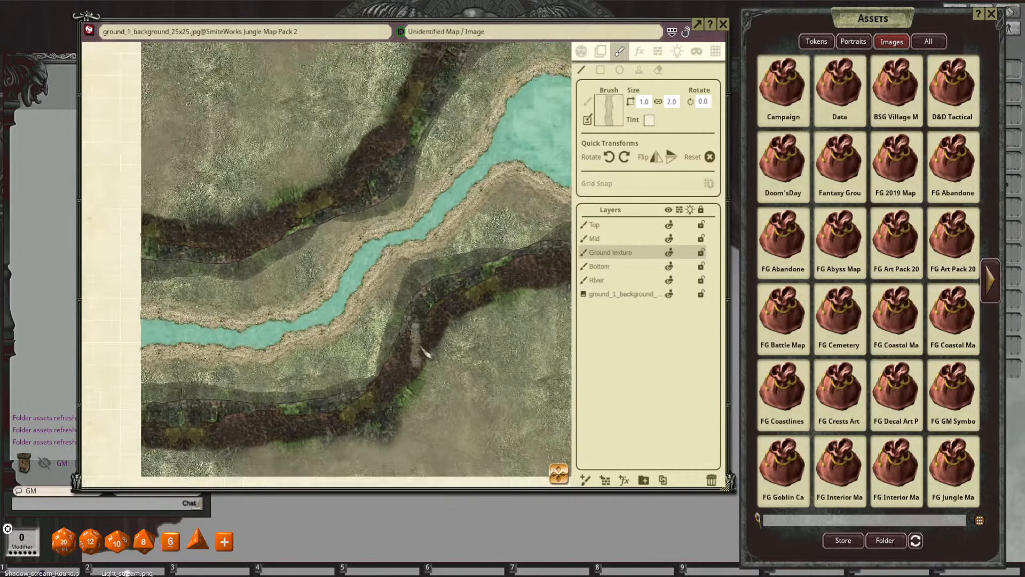
{"action": "left_click_drag", "start_coordinate": [443, 343], "coordinate": [442, 313]}
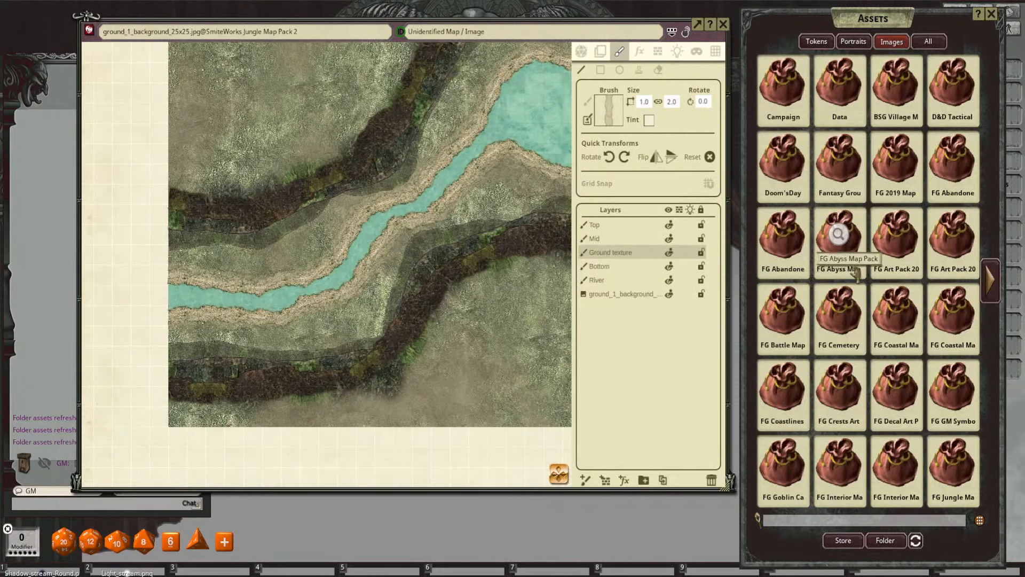
{"action": "scroll", "coordinate": [512, 259], "scroll_direction": "down", "scroll_amount": 2}
{"action": "left_click_drag", "start_coordinate": [512, 258], "coordinate": [483, 258]}
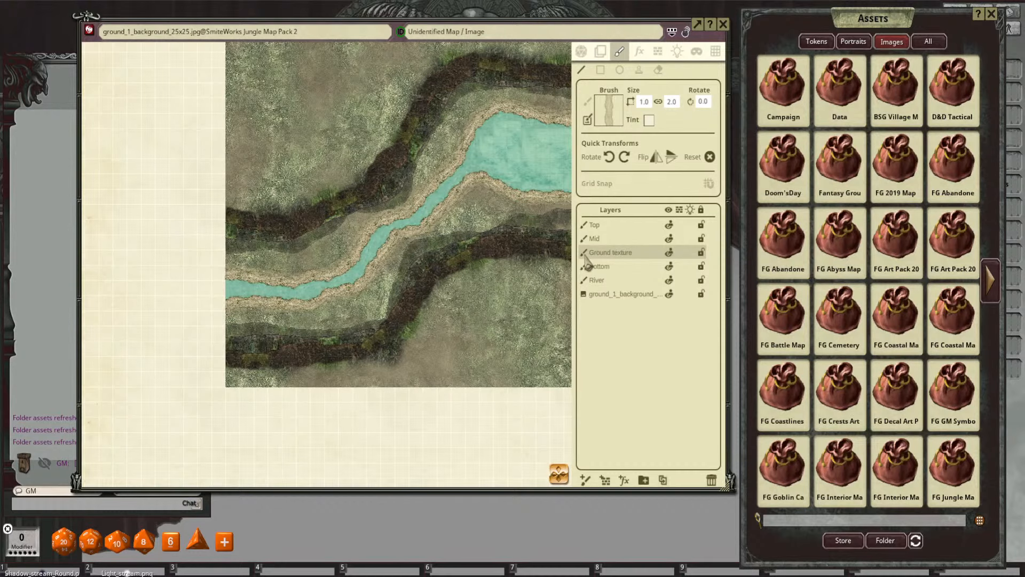
{"action": "scroll", "coordinate": [496, 274], "scroll_direction": "down", "scroll_amount": 1}
{"action": "scroll", "coordinate": [416, 257], "scroll_direction": "up", "scroll_amount": 2}
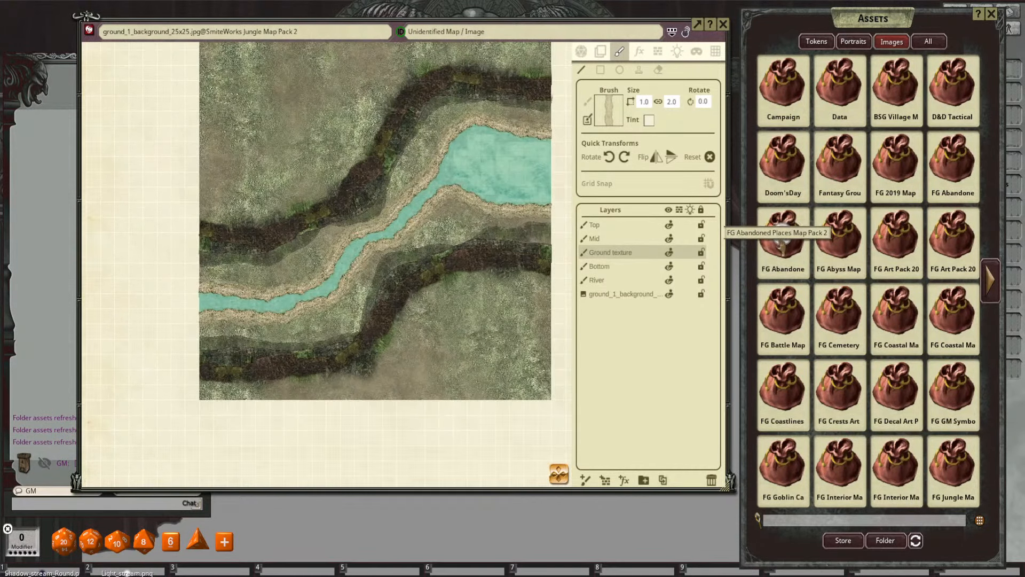
Step: Load Grass_1.png from the FG Jungle Map Pack 2 decorations as the brush and choose the stamp tool
{"action": "left_click", "coordinate": [998, 288]}
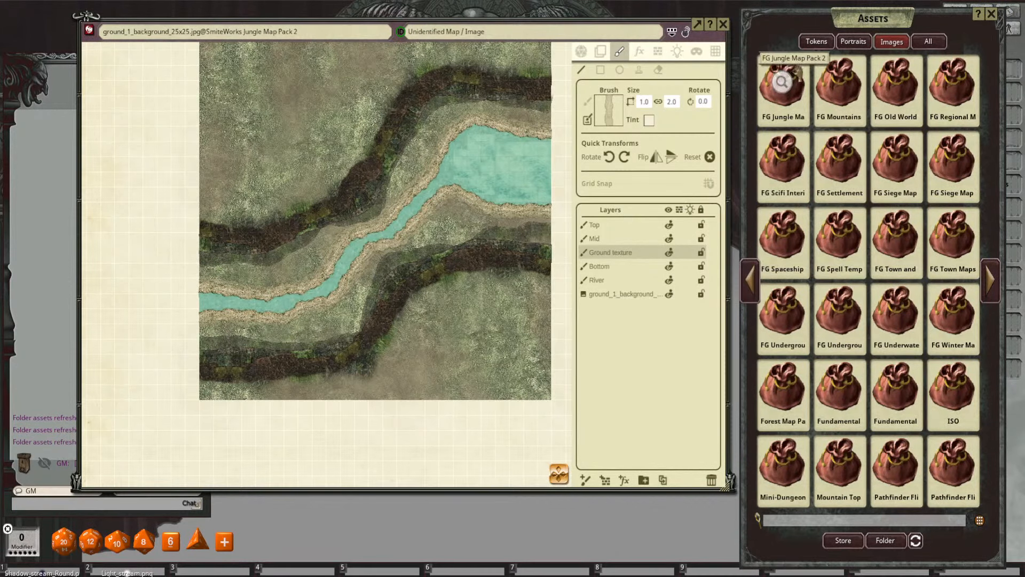
{"action": "left_click", "coordinate": [780, 90]}
{"action": "left_click", "coordinate": [893, 107]}
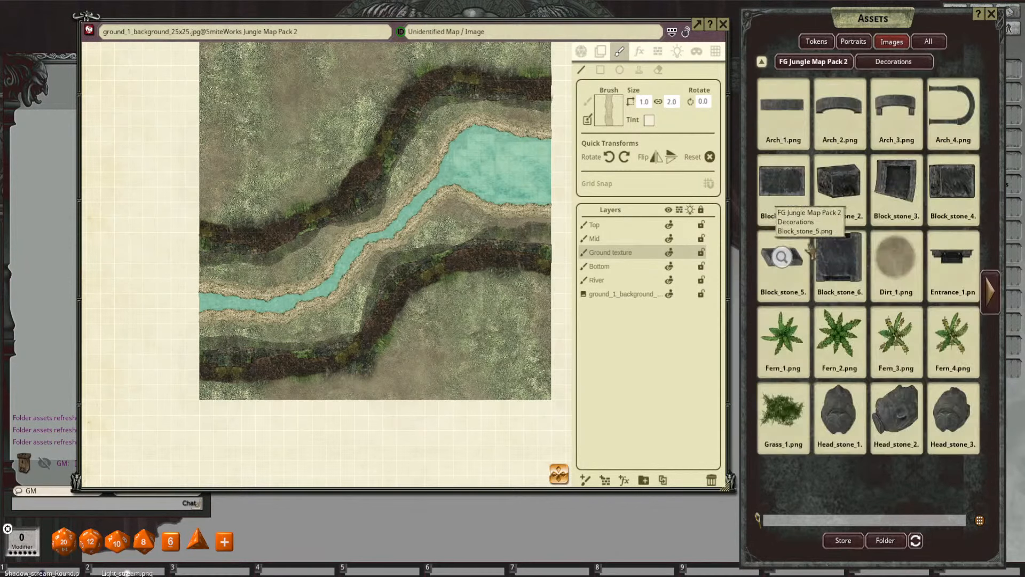
{"action": "left_click_drag", "start_coordinate": [663, 203], "coordinate": [608, 109]}
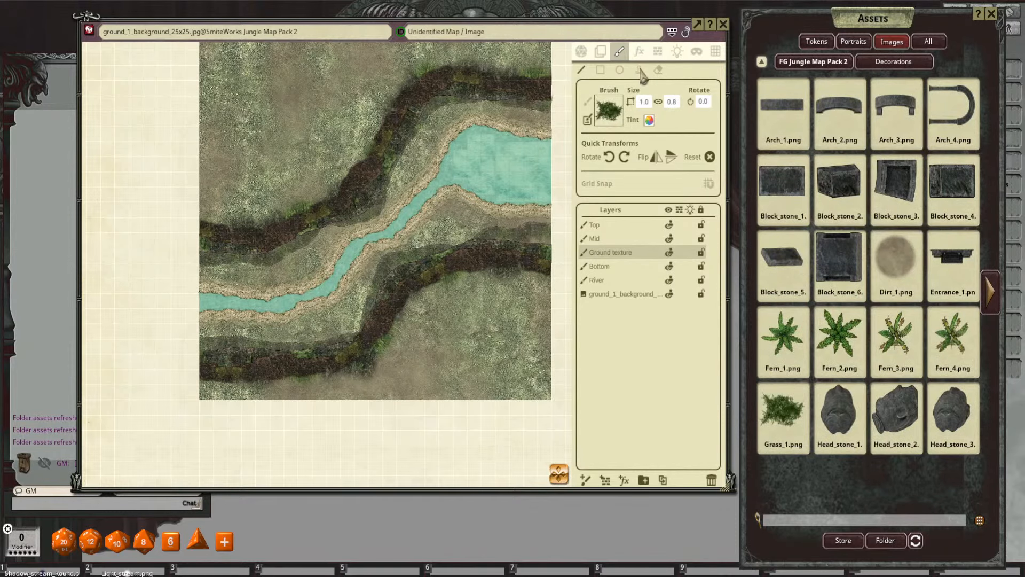
Step: Size the grass stamp to 3.1 by 2.3 and make it partly transparent so it blends with the ground
{"action": "scroll", "coordinate": [469, 221], "scroll_direction": "up", "scroll_amount": 6}
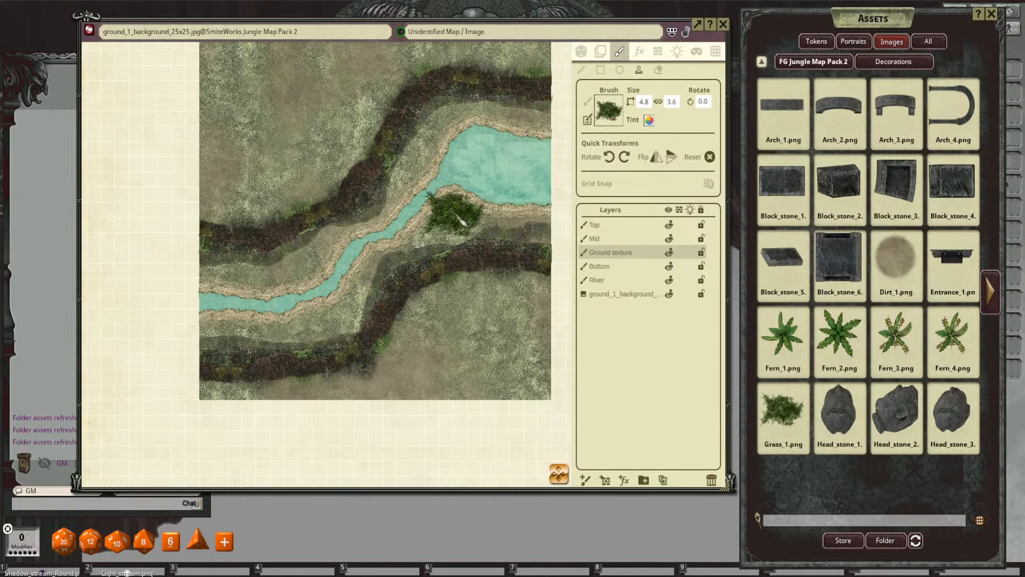
{"action": "scroll", "coordinate": [467, 230], "scroll_direction": "up", "scroll_amount": 3}
{"action": "scroll", "coordinate": [467, 233], "scroll_direction": "down", "scroll_amount": 3}
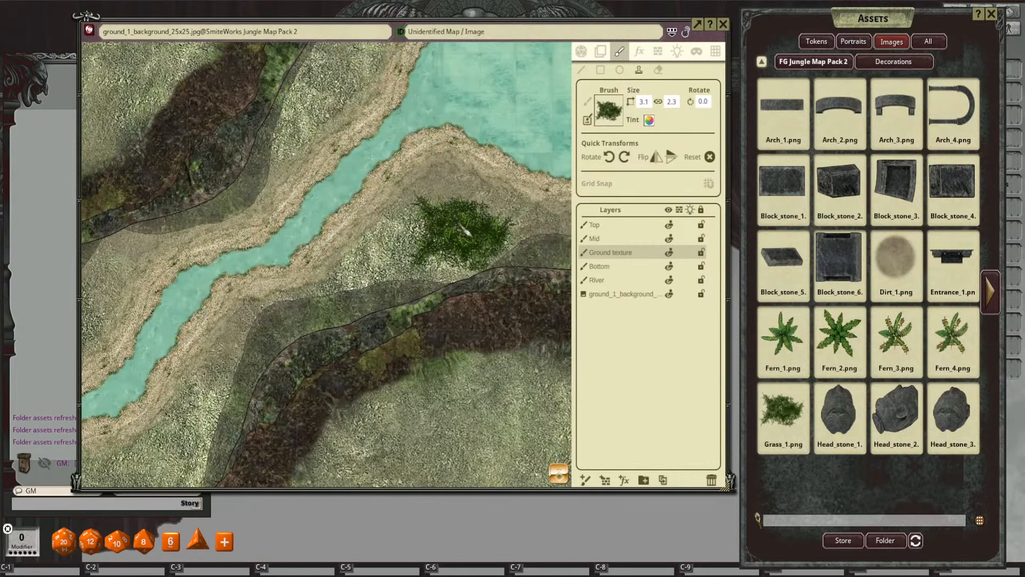
{"action": "scroll", "coordinate": [465, 229], "scroll_direction": "up", "scroll_amount": 1}
{"action": "left_click_drag", "start_coordinate": [465, 206], "coordinate": [475, 154]}
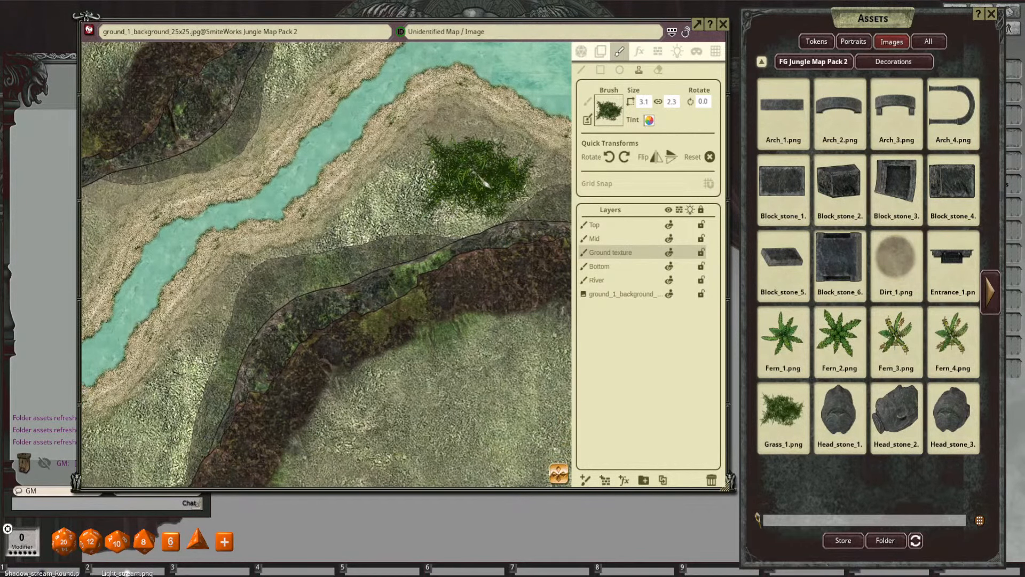
{"action": "scroll", "coordinate": [475, 173], "scroll_direction": "down", "scroll_amount": 3}
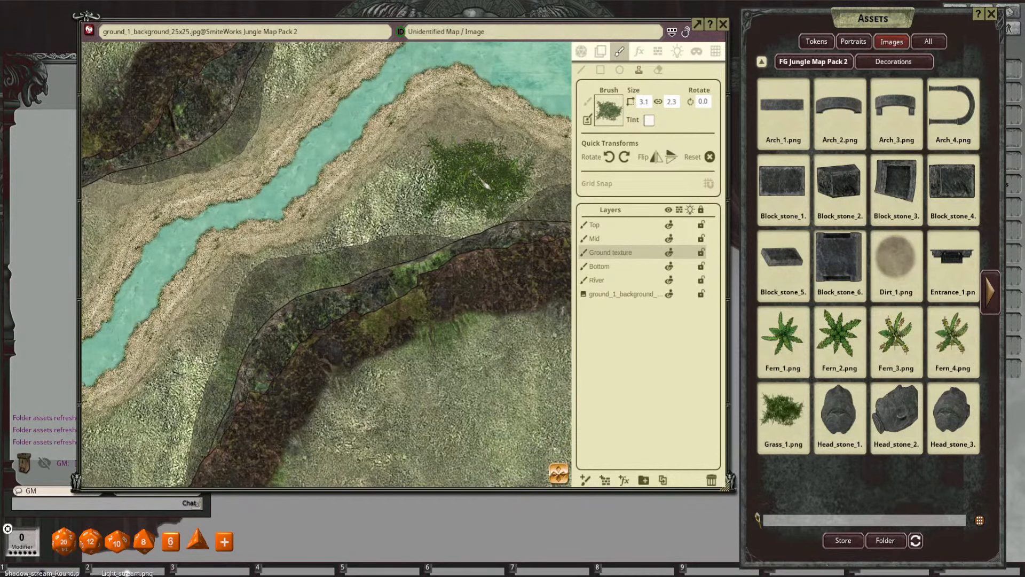
Step: Stamp a grass patch rotated 325 degrees on the Ground texture layer, between the river's lower bank and the lower trail
{"action": "scroll", "coordinate": [478, 179], "scroll_direction": "down", "scroll_amount": 3}
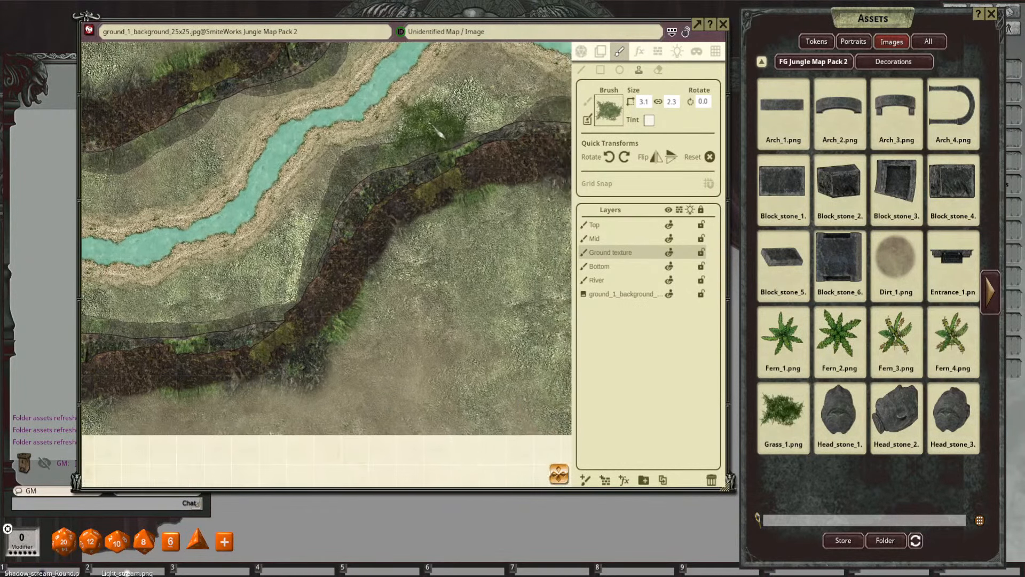
{"action": "left_click_drag", "start_coordinate": [469, 185], "coordinate": [496, 140]}
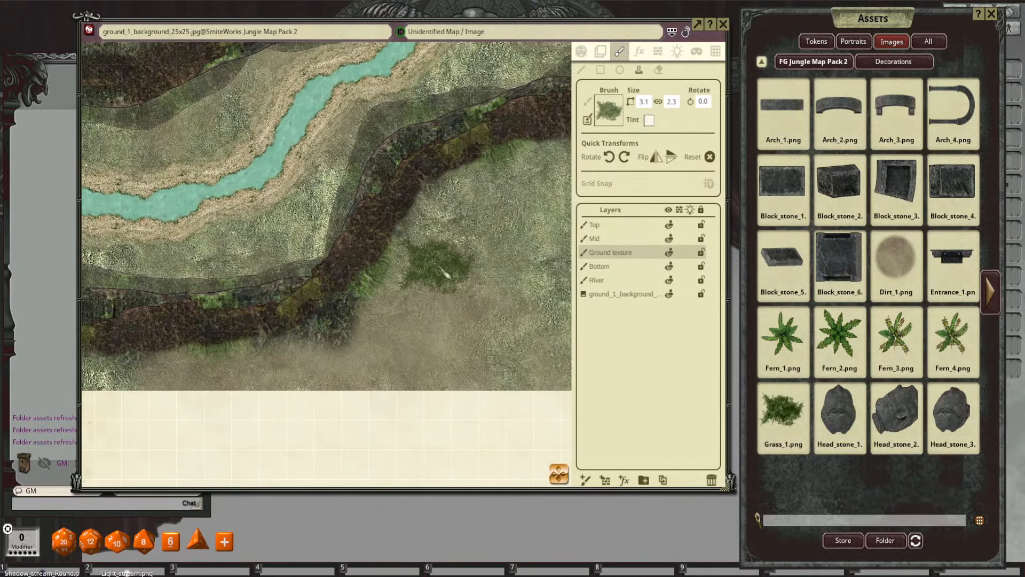
{"action": "left_click_drag", "start_coordinate": [438, 263], "coordinate": [457, 272]}
{"action": "left_click_drag", "start_coordinate": [303, 249], "coordinate": [393, 298]}
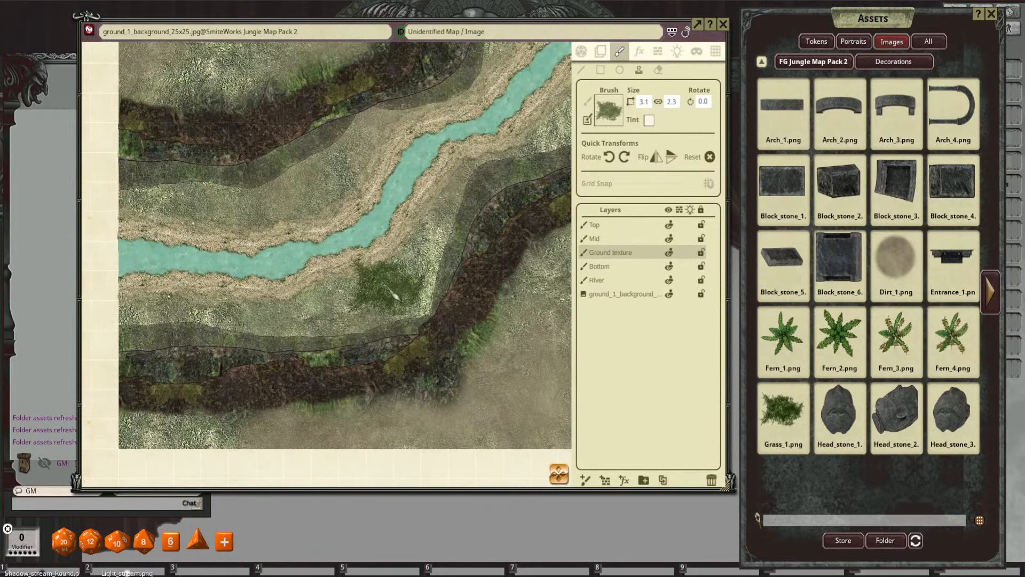
{"action": "scroll", "coordinate": [394, 286], "scroll_direction": "down", "scroll_amount": 2}
{"action": "scroll", "coordinate": [394, 287], "scroll_direction": "down", "scroll_amount": 1}
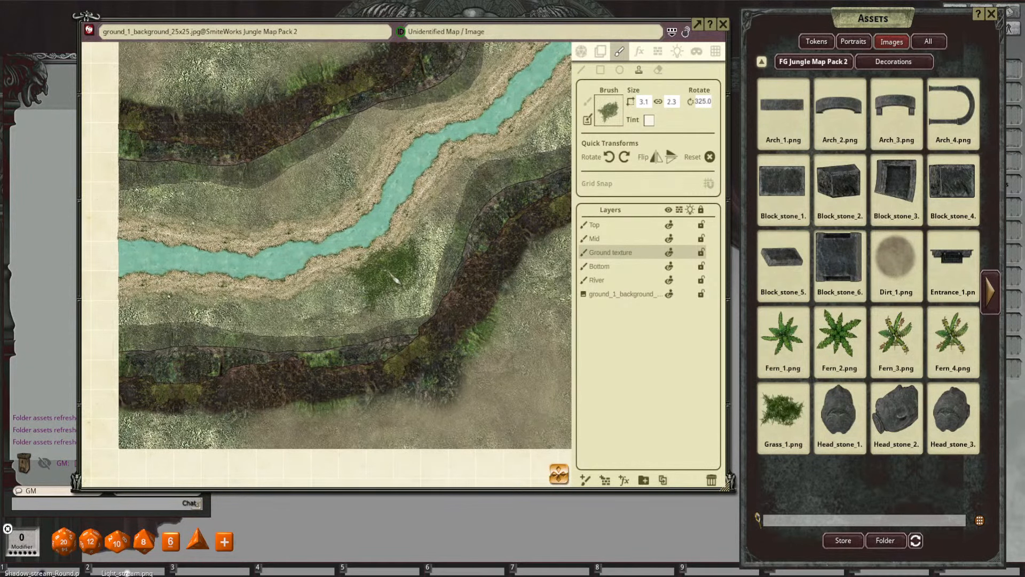
{"action": "left_click", "coordinate": [396, 270]}
Step: Enlarge the lower-bank grass patch with overlapping stamps at varied rotations, reducing the stamp size to 2.0 by 1.5
{"action": "scroll", "coordinate": [427, 259], "scroll_direction": "up", "scroll_amount": 20}
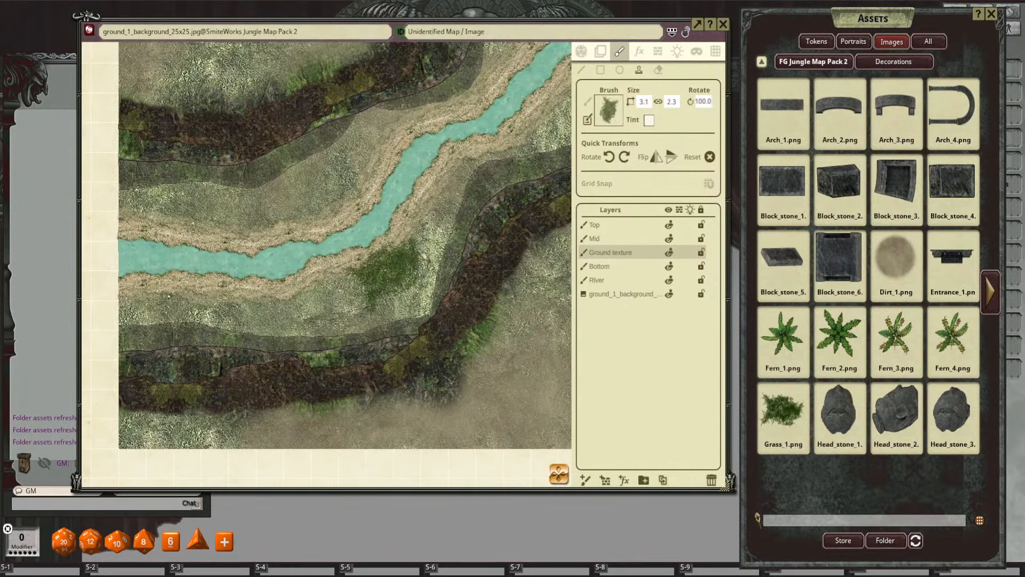
{"action": "scroll", "coordinate": [426, 257], "scroll_direction": "down", "scroll_amount": 4}
{"action": "scroll", "coordinate": [423, 250], "scroll_direction": "down", "scroll_amount": 8}
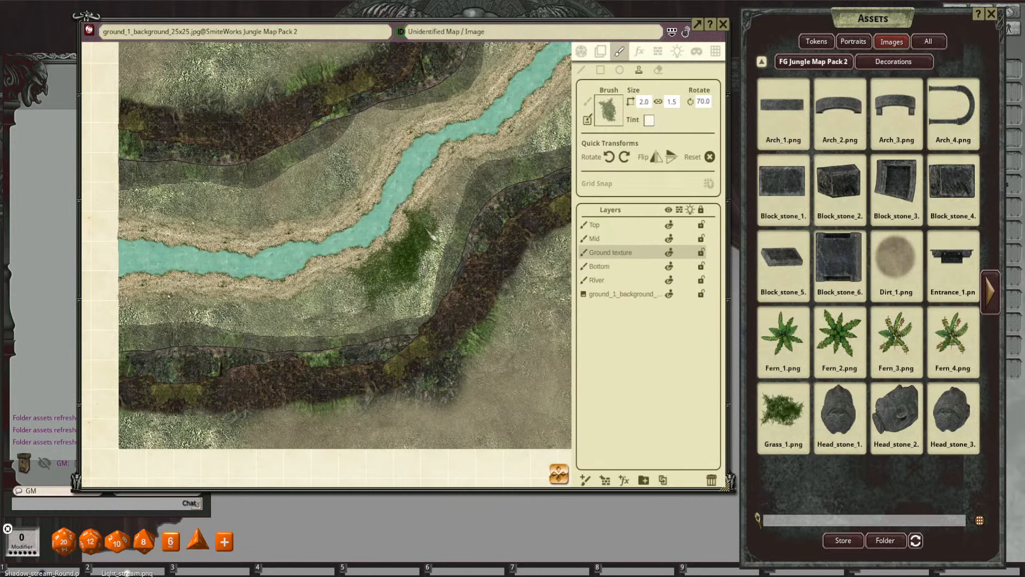
{"action": "scroll", "coordinate": [386, 302], "scroll_direction": "up", "scroll_amount": 11}
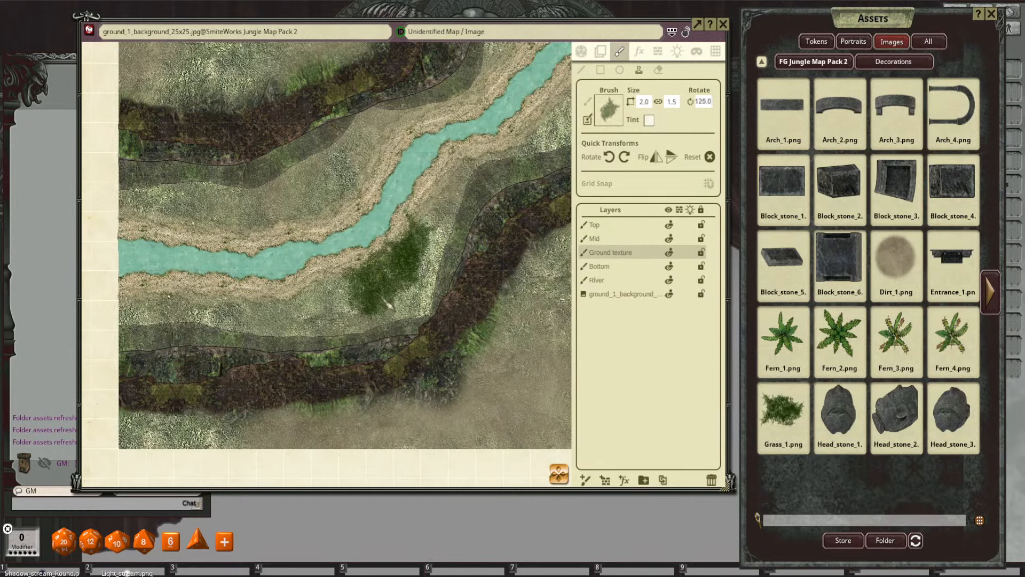
{"action": "scroll", "coordinate": [438, 240], "scroll_direction": "up", "scroll_amount": 11}
{"action": "left_click", "coordinate": [433, 226]}
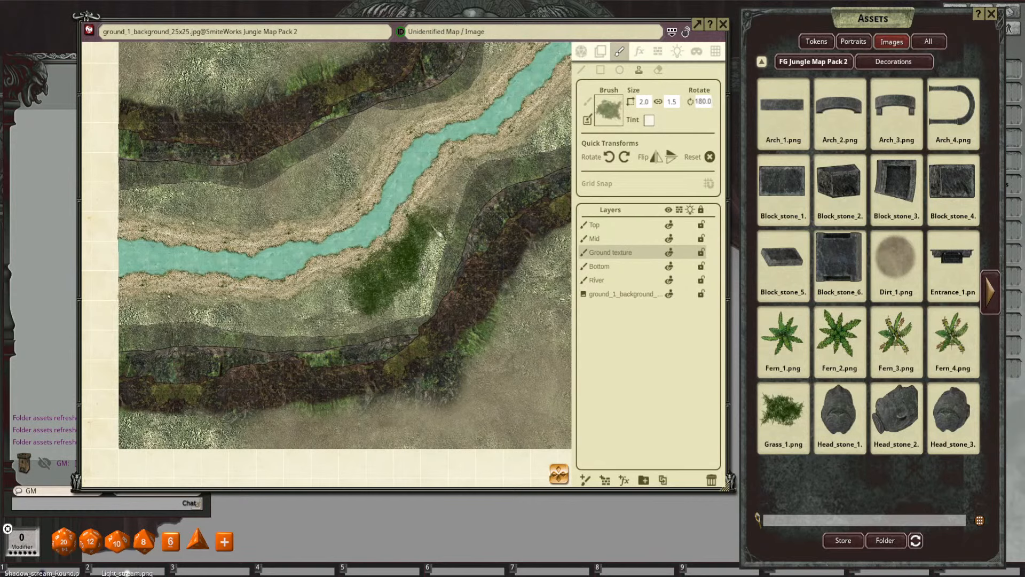
{"action": "scroll", "coordinate": [464, 181], "scroll_direction": "down", "scroll_amount": 14}
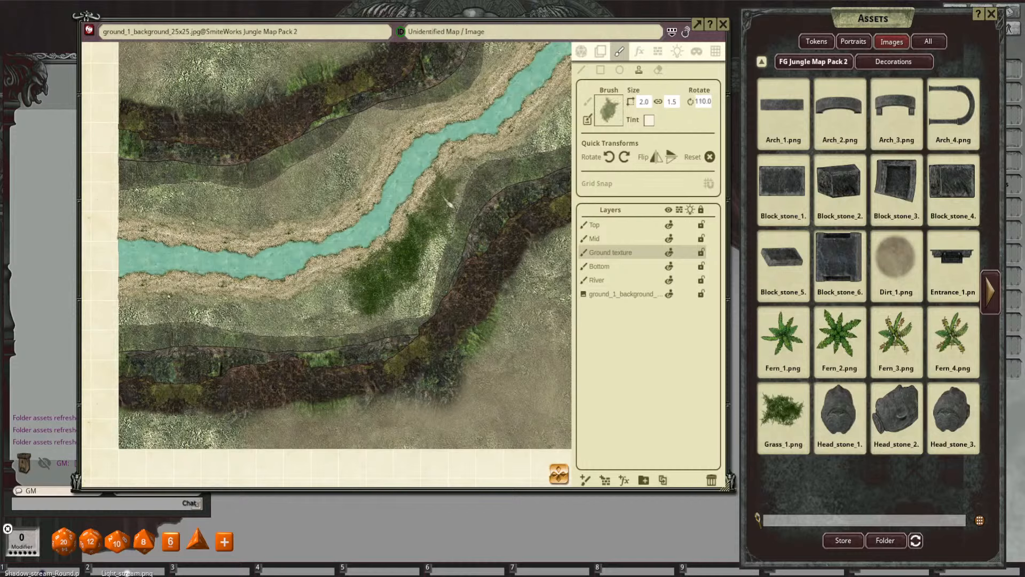
{"action": "scroll", "coordinate": [447, 208], "scroll_direction": "down", "scroll_amount": 14}
{"action": "scroll", "coordinate": [443, 213], "scroll_direction": "down", "scroll_amount": 10}
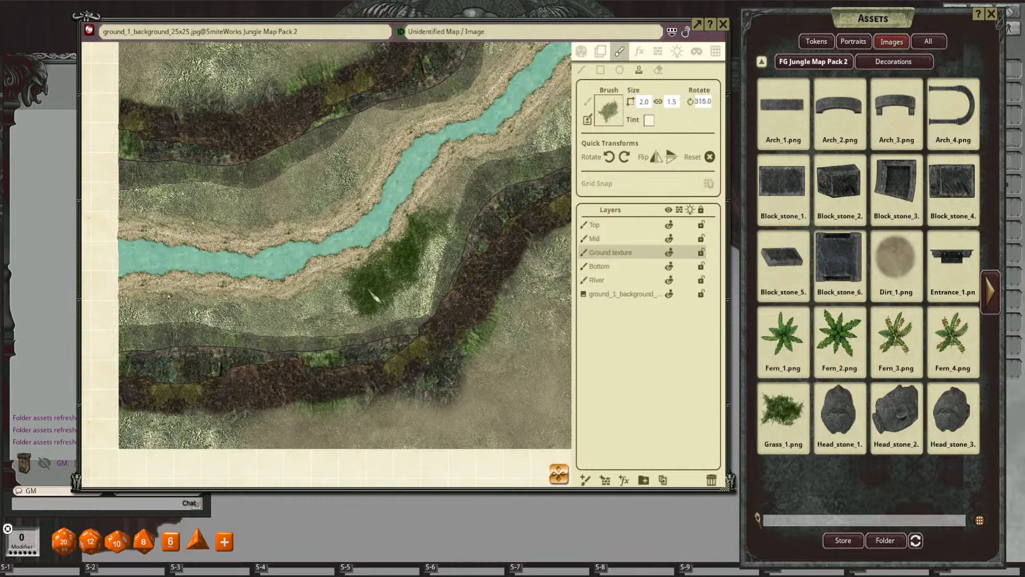
Step: Extend the grass patch westward along the lower bank with another rotated 2.0 by 1.5 grass stamp
{"action": "left_click_drag", "start_coordinate": [293, 234], "coordinate": [398, 293]}
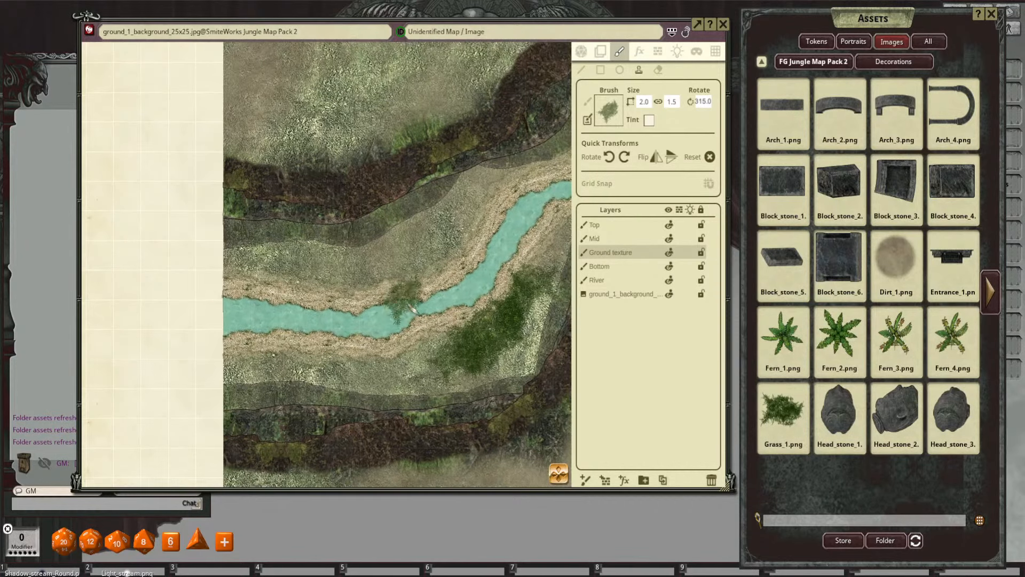
{"action": "scroll", "coordinate": [432, 367], "scroll_direction": "down", "scroll_amount": 20}
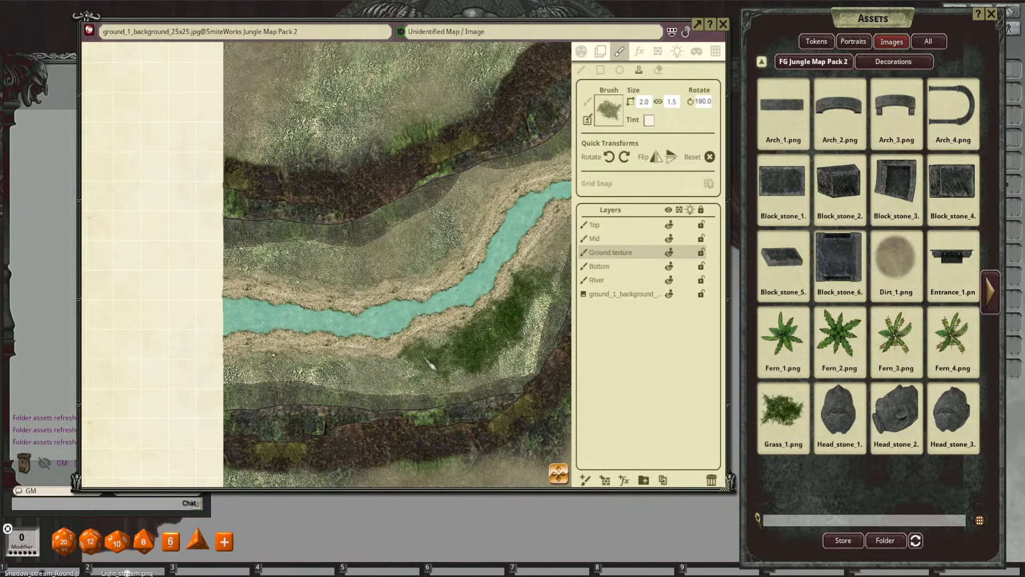
{"action": "scroll", "coordinate": [430, 373], "scroll_direction": "down", "scroll_amount": 6}
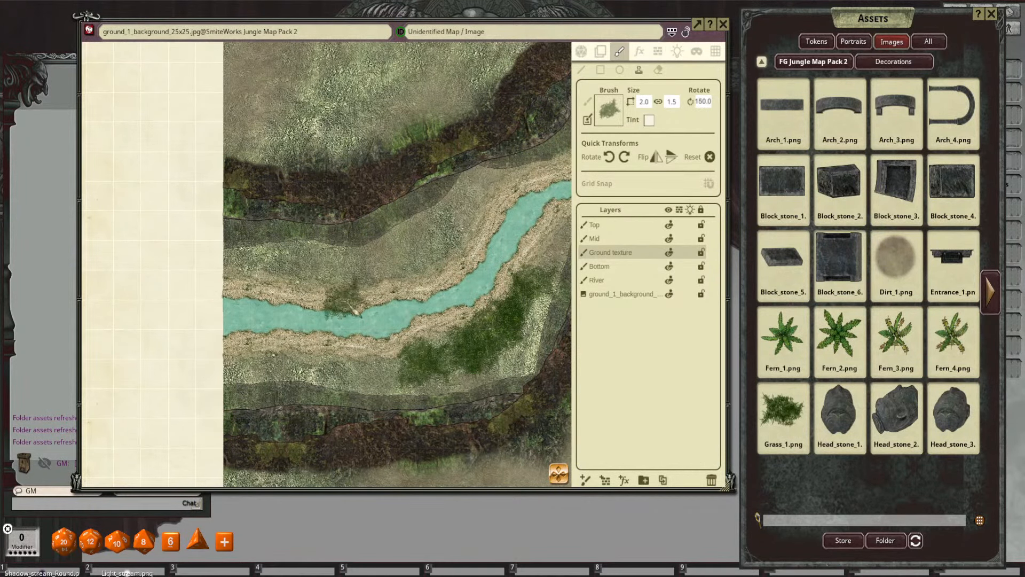
Step: Stamp a 2.0 by 1.5 grass patch on the upper bank, just west of where the river widens
{"action": "scroll", "coordinate": [419, 280], "scroll_direction": "down", "scroll_amount": 3}
{"action": "left_click_drag", "start_coordinate": [456, 276], "coordinate": [348, 336]}
{"action": "scroll", "coordinate": [496, 232], "scroll_direction": "up", "scroll_amount": 1}
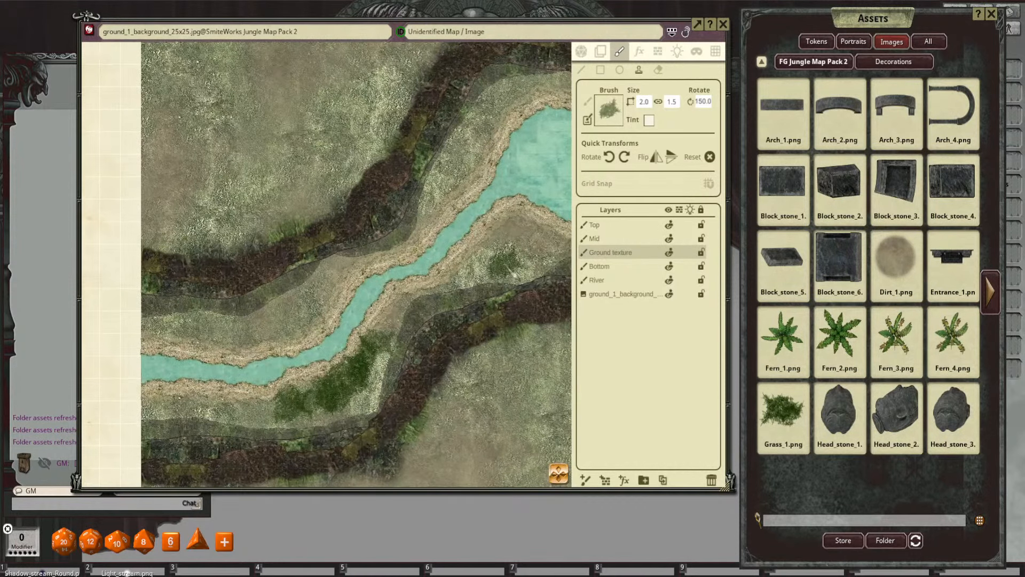
{"action": "left_click_drag", "start_coordinate": [505, 263], "coordinate": [439, 350]}
{"action": "scroll", "coordinate": [410, 186], "scroll_direction": "down", "scroll_amount": 6}
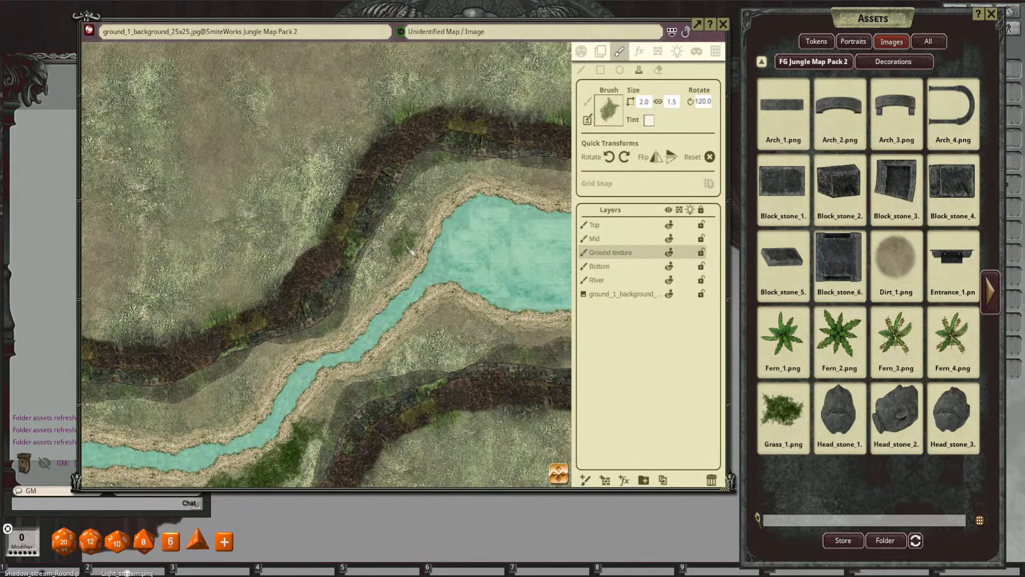
{"action": "scroll", "coordinate": [411, 250], "scroll_direction": "down", "scroll_amount": 5}
{"action": "scroll", "coordinate": [420, 234], "scroll_direction": "down", "scroll_amount": 3}
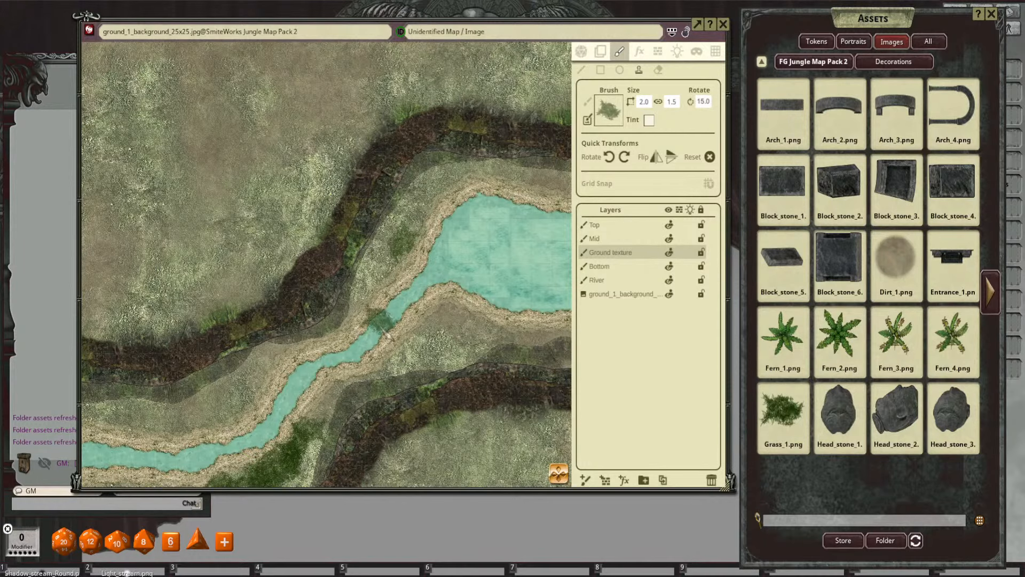
Step: Add a smaller 1.6 by 1.2 grass stamp rotated -40 degrees beside the upper-bank patch
{"action": "scroll", "coordinate": [427, 224], "scroll_direction": "up", "scroll_amount": 4}
{"action": "scroll", "coordinate": [434, 201], "scroll_direction": "down", "scroll_amount": 9}
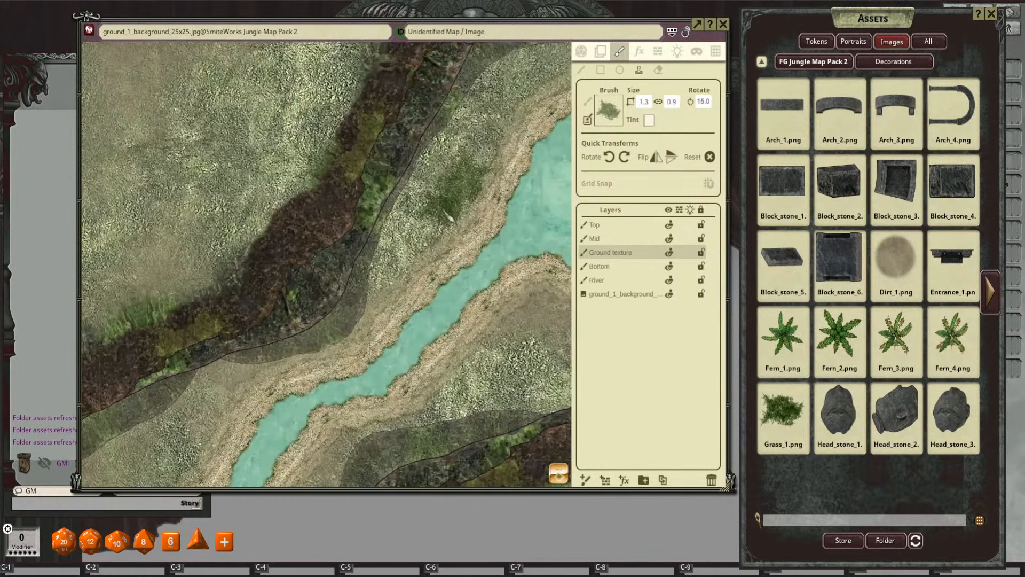
{"action": "scroll", "coordinate": [441, 217], "scroll_direction": "up", "scroll_amount": 5}
{"action": "scroll", "coordinate": [445, 222], "scroll_direction": "down", "scroll_amount": 11}
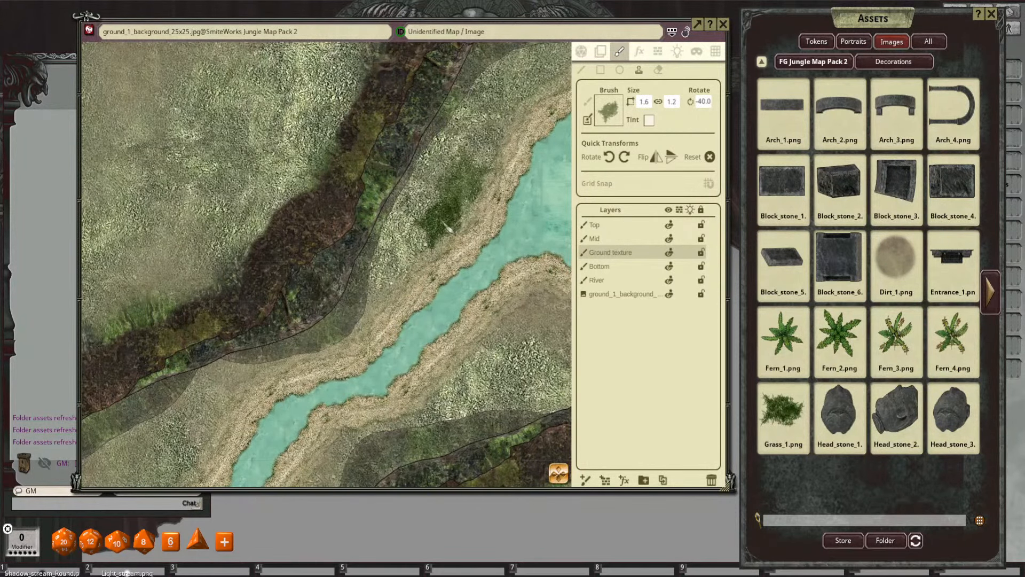
Step: Add an effects layer on top of the map with the Adjust colors effect and set its brightness to 36
{"action": "scroll", "coordinate": [449, 224], "scroll_direction": "down", "scroll_amount": 8}
{"action": "scroll", "coordinate": [449, 234], "scroll_direction": "up", "scroll_amount": 2}
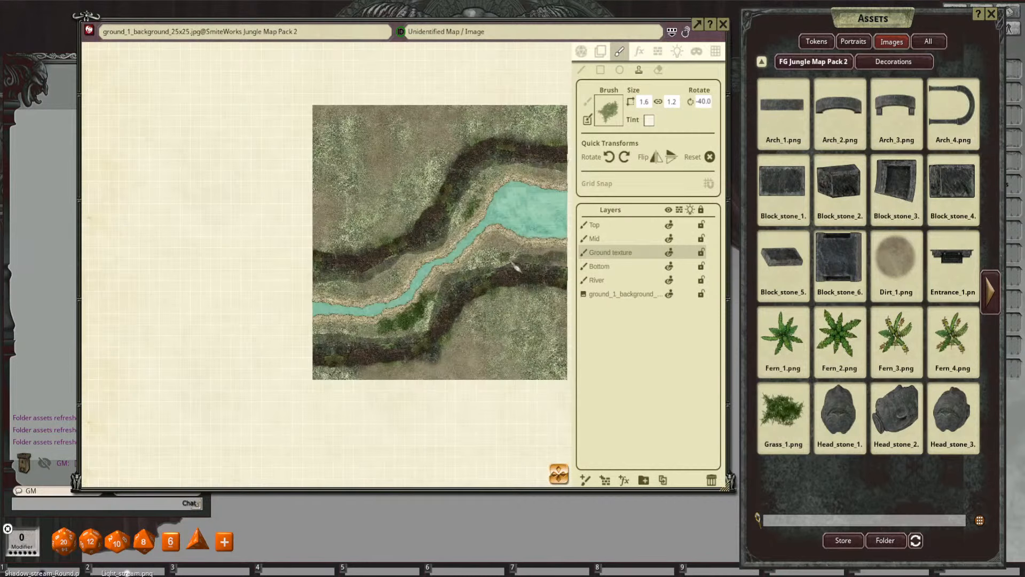
{"action": "scroll", "coordinate": [485, 274], "scroll_direction": "up", "scroll_amount": 1}
{"action": "left_click_drag", "start_coordinate": [491, 274], "coordinate": [449, 266]}
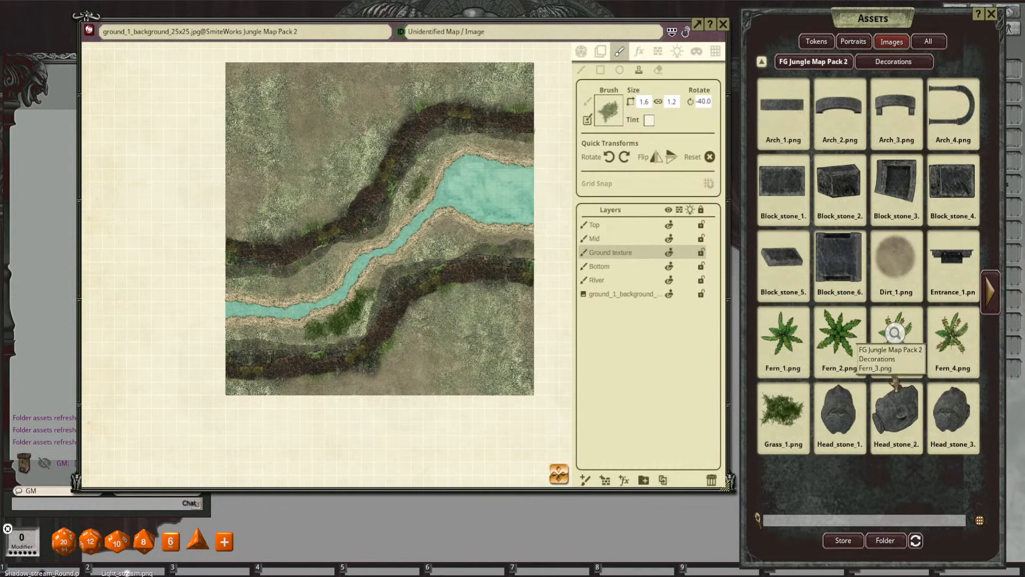
{"action": "left_click", "coordinate": [624, 479]}
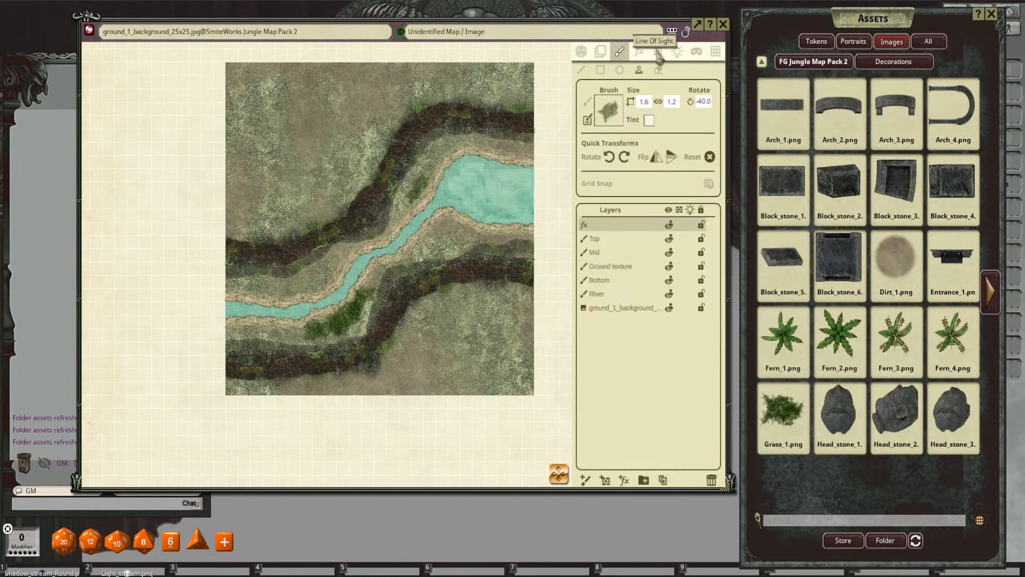
{"action": "left_click", "coordinate": [640, 52]}
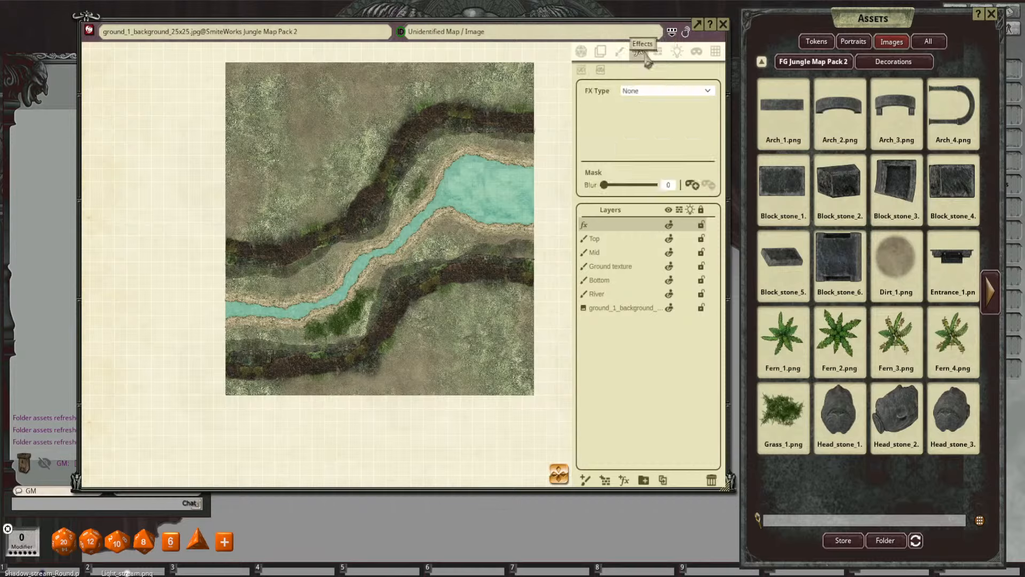
{"action": "left_click", "coordinate": [650, 92]}
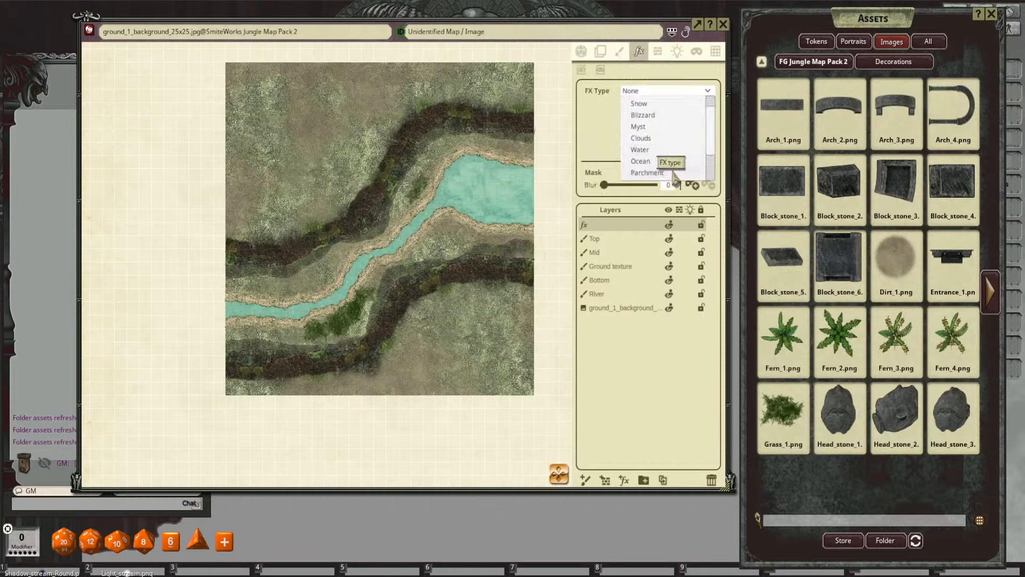
{"action": "scroll", "coordinate": [673, 170], "scroll_direction": "down", "scroll_amount": 2}
{"action": "left_click", "coordinate": [642, 163]}
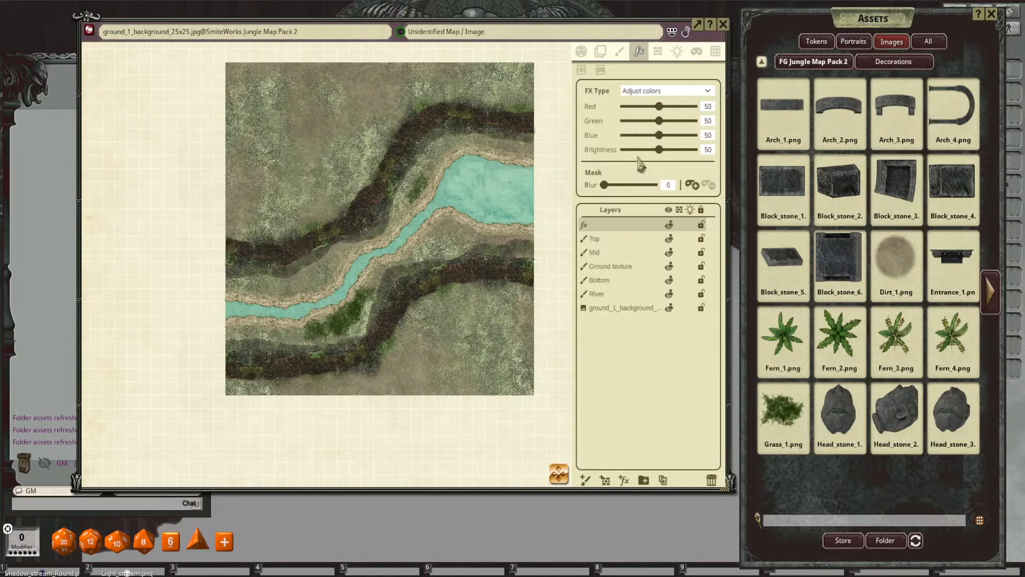
{"action": "left_click_drag", "start_coordinate": [661, 153], "coordinate": [656, 159]}
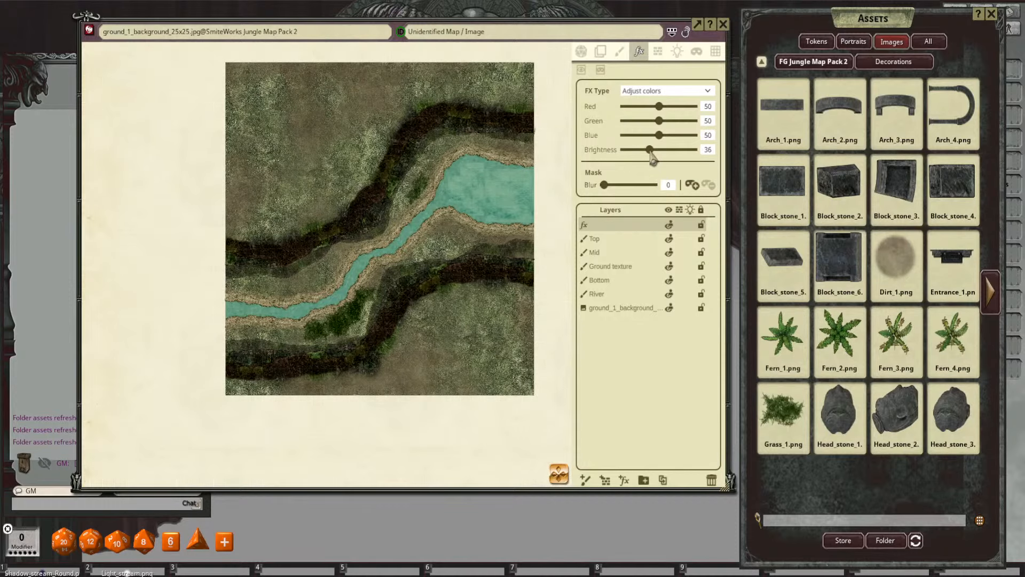
Step: Add a mask to the colour effect and reveal it along the western upper bank with a rectangle and a freehand area
{"action": "left_click", "coordinate": [691, 187]}
{"action": "left_click_drag", "start_coordinate": [372, 314], "coordinate": [407, 286]}
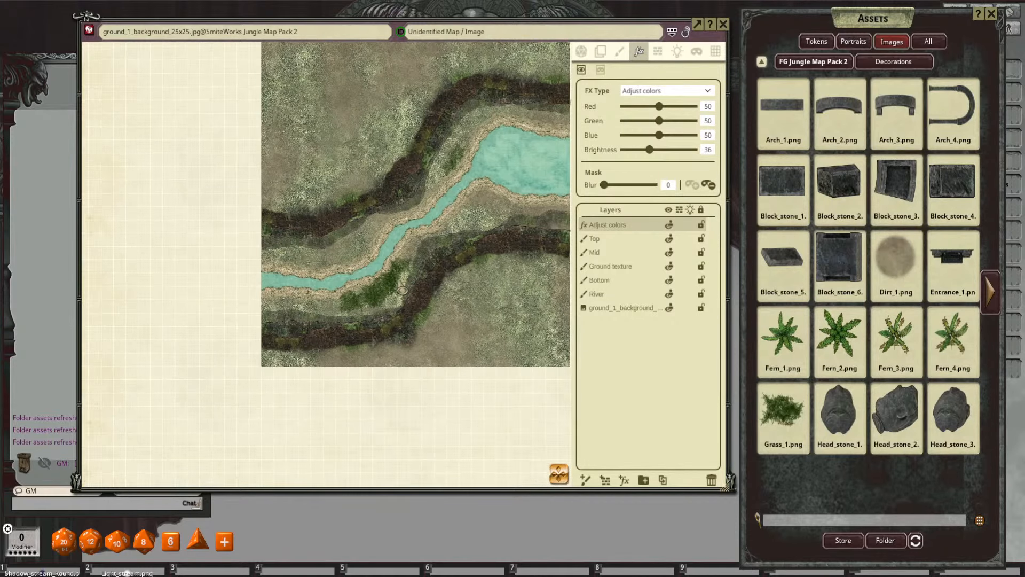
{"action": "scroll", "coordinate": [407, 286], "scroll_direction": "up", "scroll_amount": 3}
{"action": "scroll", "coordinate": [430, 270], "scroll_direction": "down", "scroll_amount": 2}
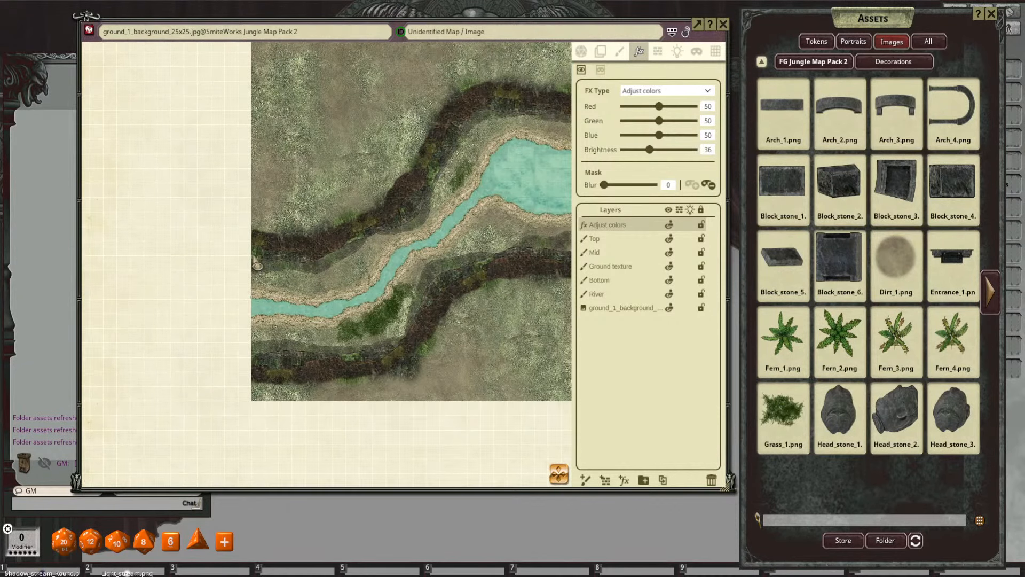
{"action": "left_click_drag", "start_coordinate": [253, 255], "coordinate": [358, 290]}
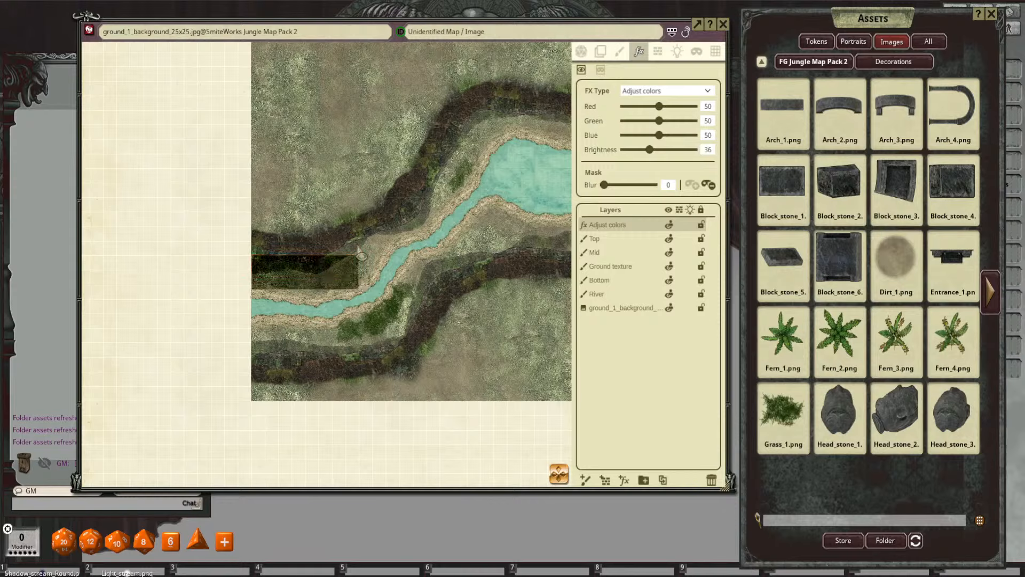
{"action": "key", "text": "alt"}
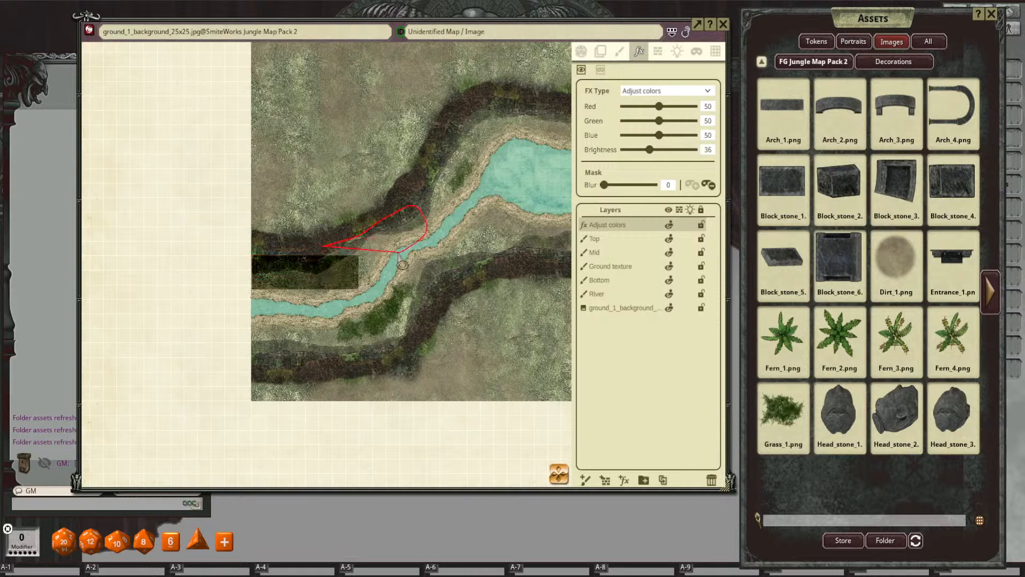
{"action": "left_click_drag", "start_coordinate": [317, 272], "coordinate": [323, 276]}
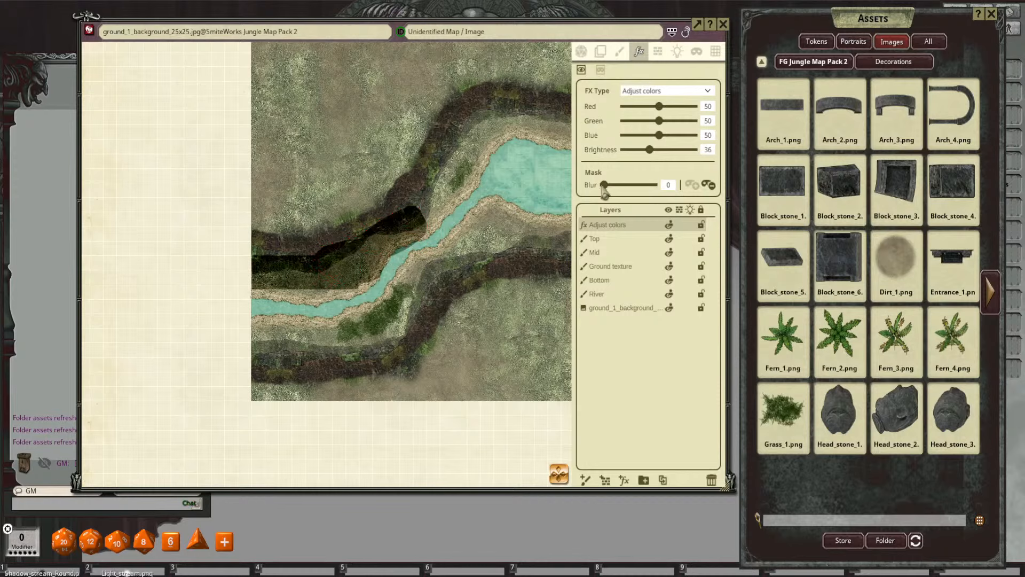
Step: Set the mask blur to 23 and adjust the effect to red 47, green 47 and brightness 43
{"action": "left_click_drag", "start_coordinate": [604, 185], "coordinate": [617, 185]}
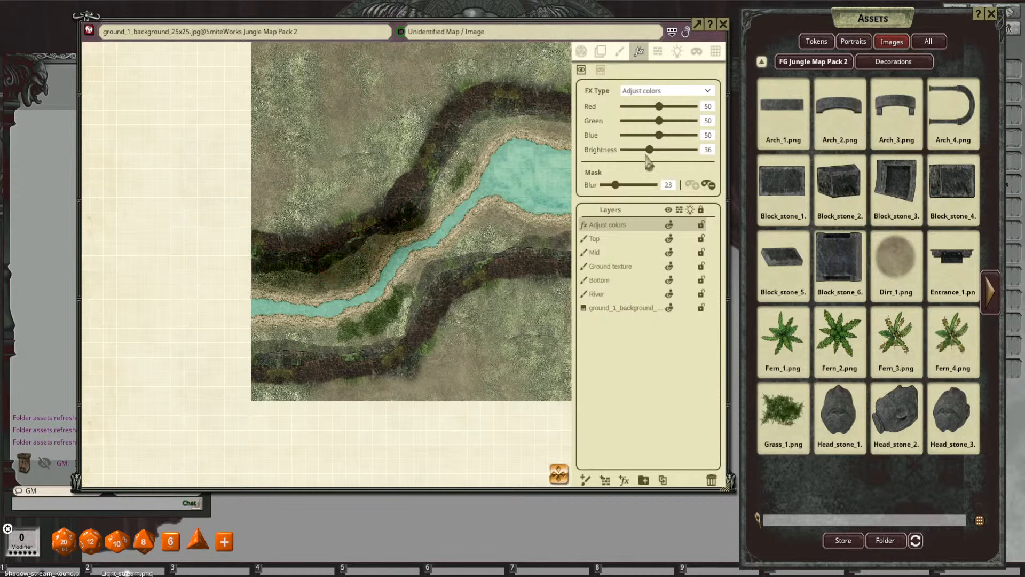
{"action": "left_click_drag", "start_coordinate": [650, 152], "coordinate": [654, 155]}
{"action": "scroll", "coordinate": [423, 191], "scroll_direction": "down", "scroll_amount": 2}
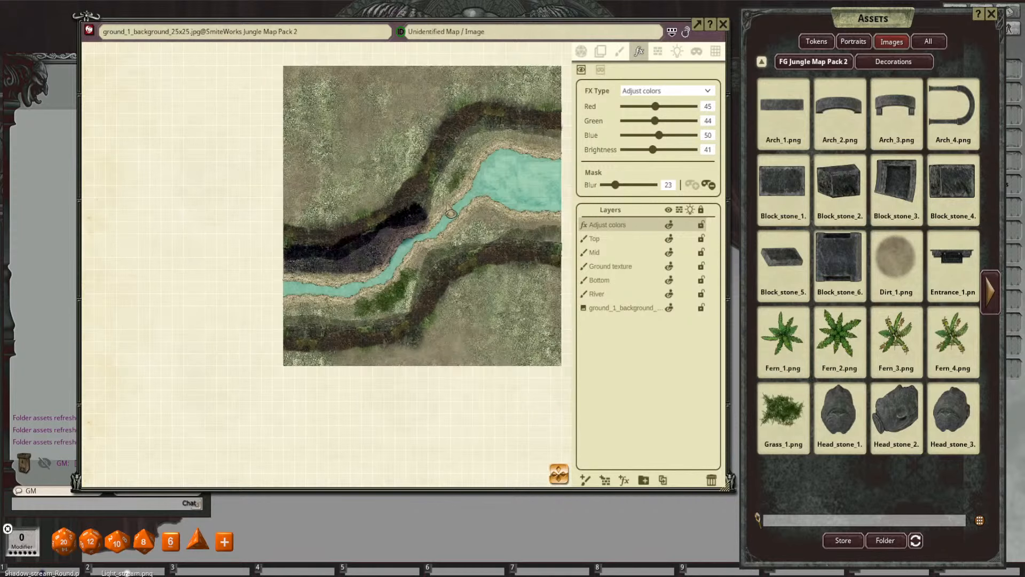
{"action": "left_click_drag", "start_coordinate": [464, 176], "coordinate": [459, 201]}
{"action": "scroll", "coordinate": [462, 203], "scroll_direction": "up", "scroll_amount": 2}
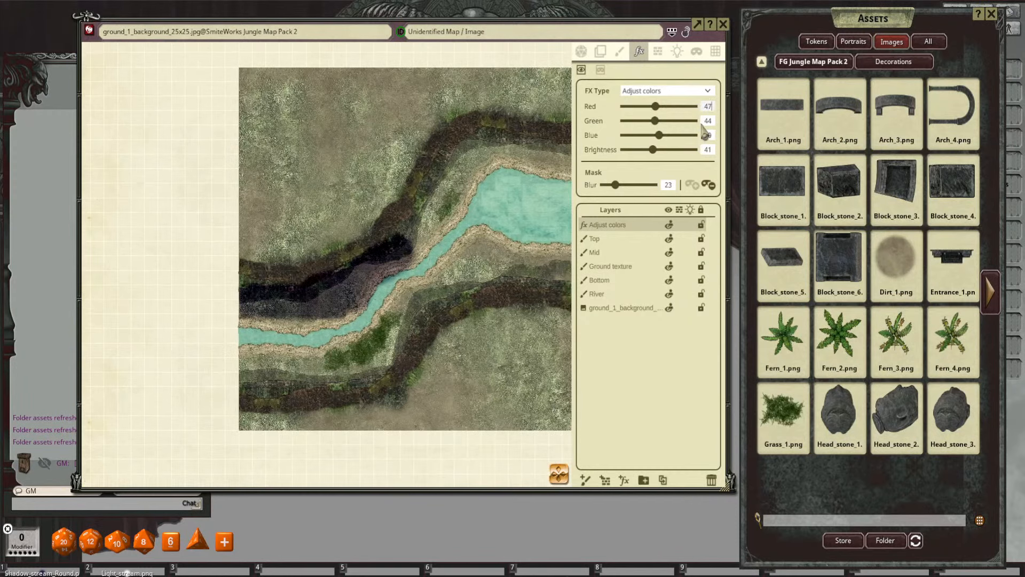
{"action": "key", "text": "Return"}
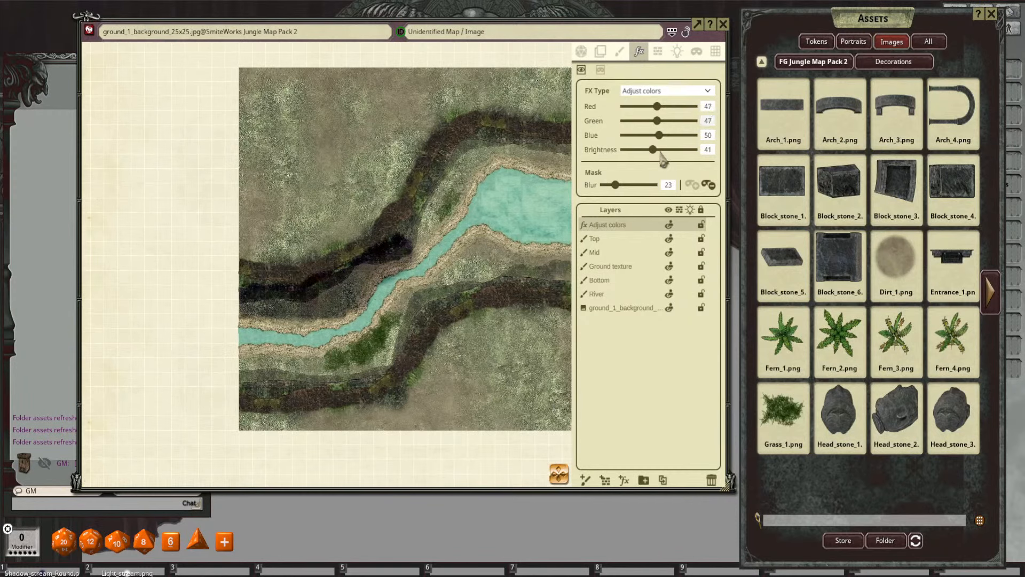
{"action": "left_click_drag", "start_coordinate": [654, 151], "coordinate": [656, 152]}
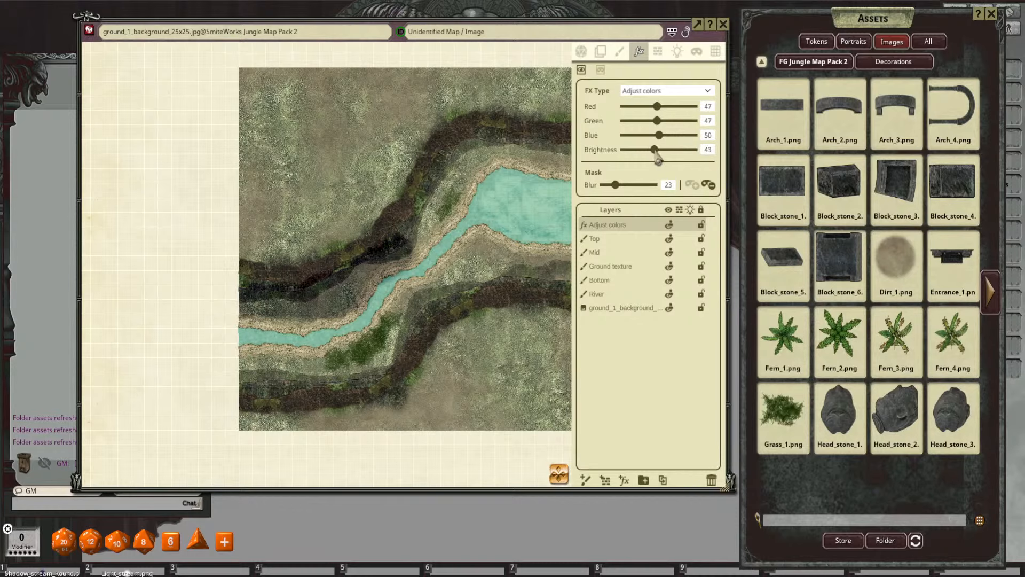
Step: Extend the mask along the upper bank to the map's eastern edge with a freehand area and a rectangle above the wide water
{"action": "left_click_drag", "start_coordinate": [436, 245], "coordinate": [459, 250]}
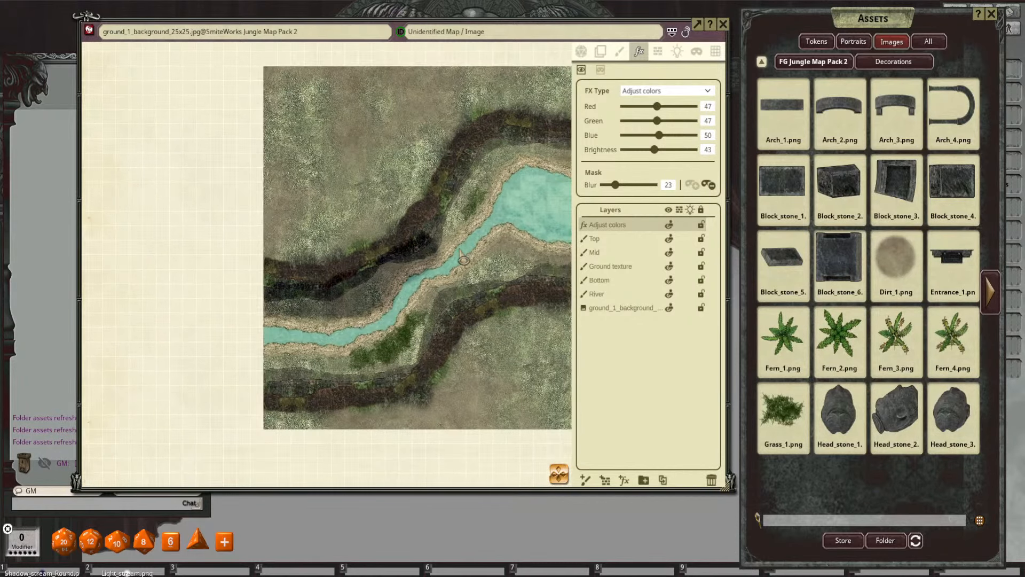
{"action": "key", "text": "alt"}
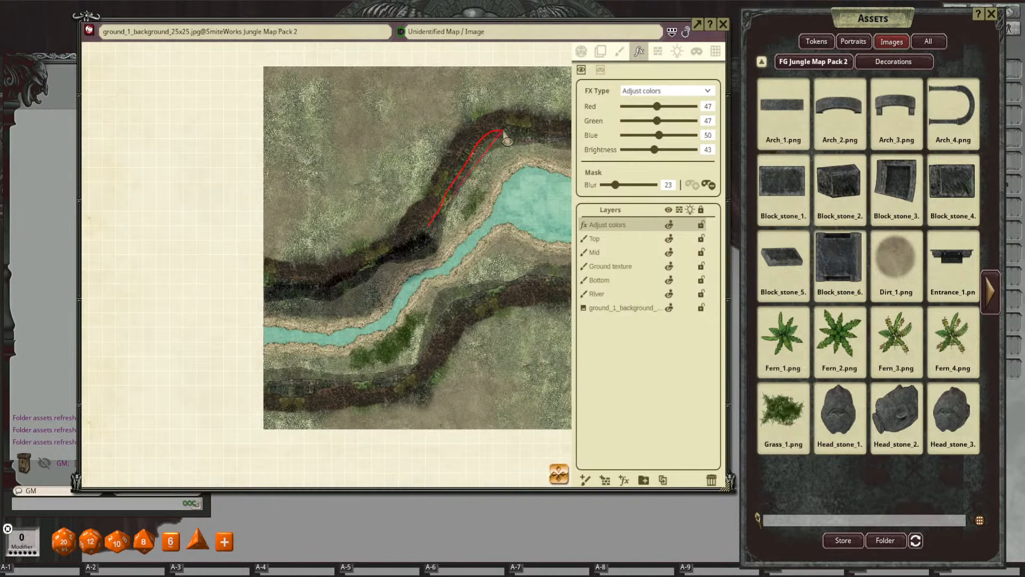
{"action": "mouse_move", "coordinate": [452, 243]}
{"action": "left_mouse_down"}
{"action": "mouse_move", "coordinate": [426, 249]}
{"action": "mouse_move", "coordinate": [436, 232]}
{"action": "mouse_move", "coordinate": [491, 231]}
{"action": "mouse_move", "coordinate": [461, 198]}
{"action": "left_mouse_up"}
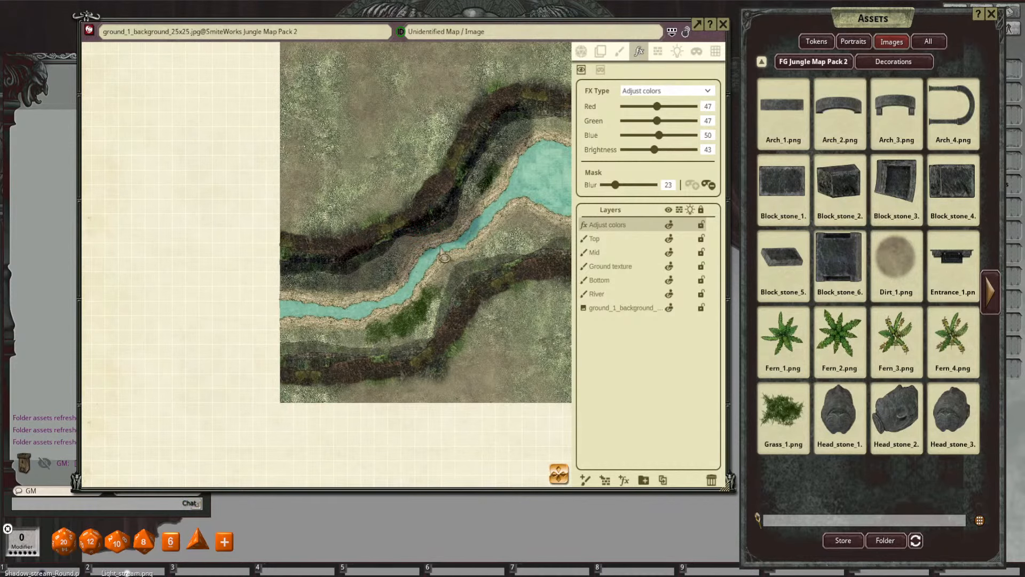
{"action": "left_click_drag", "start_coordinate": [376, 282], "coordinate": [332, 311]}
{"action": "left_click_drag", "start_coordinate": [488, 234], "coordinate": [458, 278]}
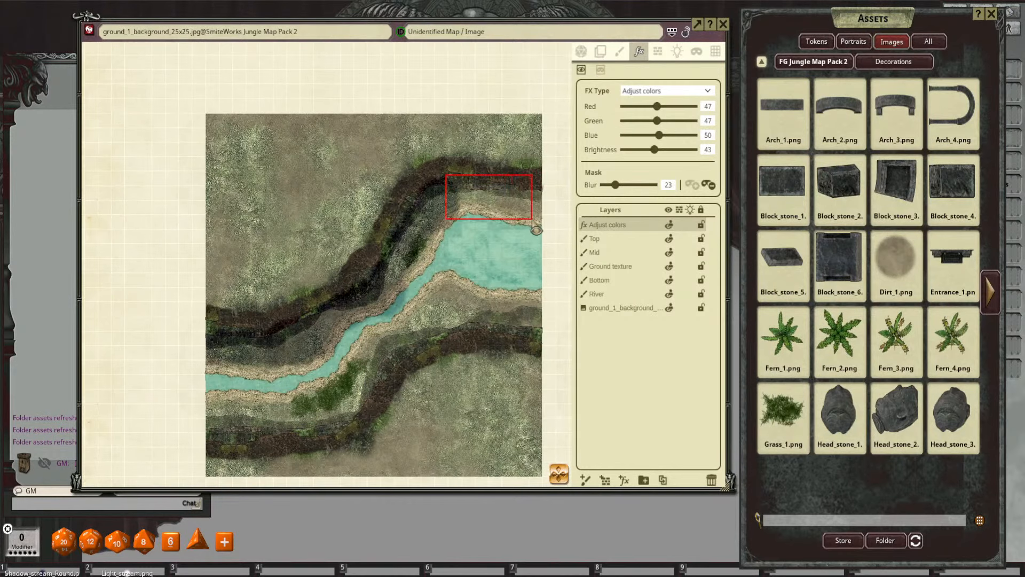
{"action": "left_click_drag", "start_coordinate": [543, 219], "coordinate": [543, 218]}
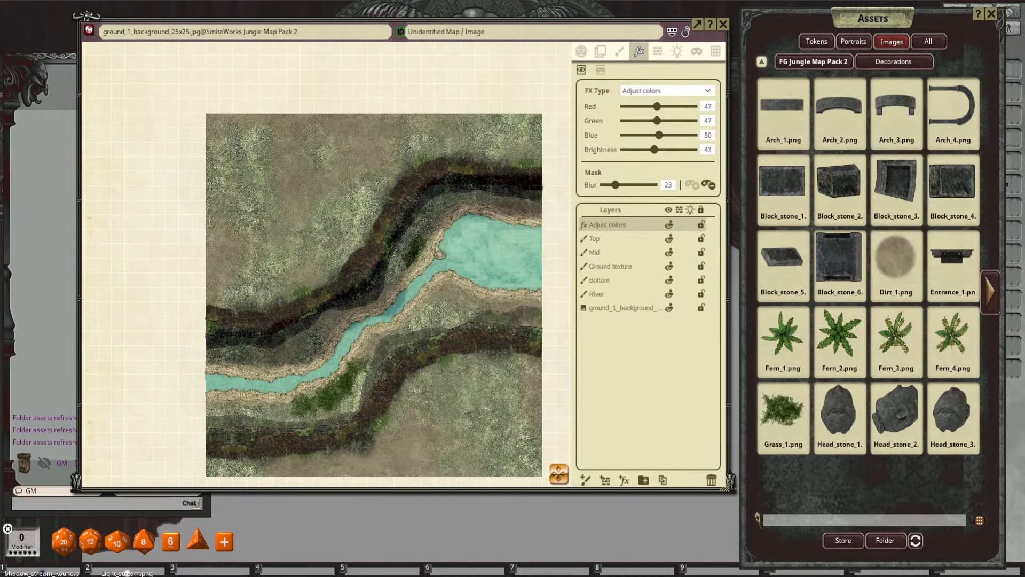
Step: Soften the shading's edges along the upper bank by raising the mask blur to 38
{"action": "left_click_drag", "start_coordinate": [447, 248], "coordinate": [461, 188]}
{"action": "scroll", "coordinate": [446, 260], "scroll_direction": "up", "scroll_amount": 1}
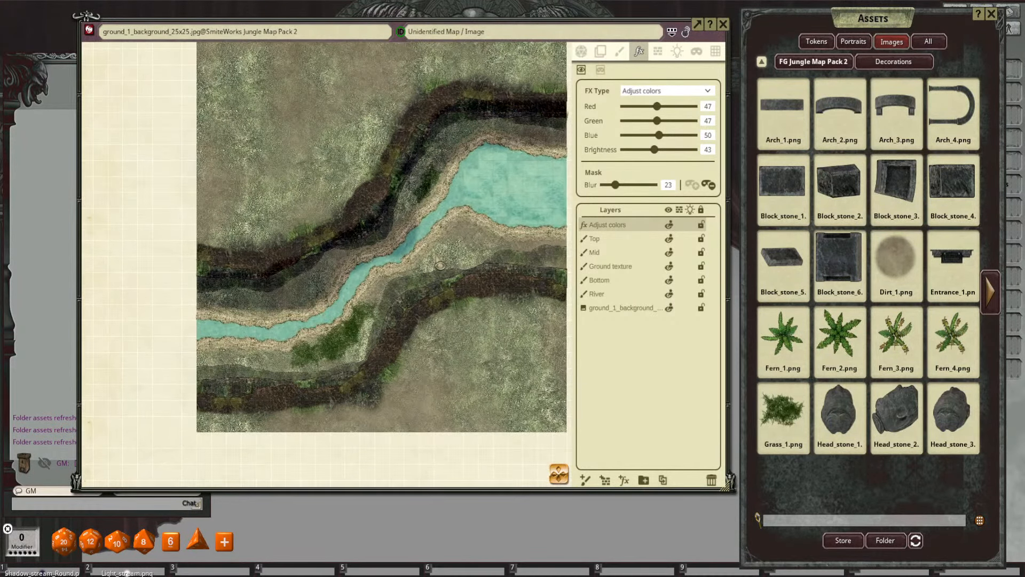
{"action": "left_click_drag", "start_coordinate": [439, 266], "coordinate": [429, 282]}
{"action": "scroll", "coordinate": [459, 242], "scroll_direction": "up", "scroll_amount": 1}
{"action": "scroll", "coordinate": [478, 243], "scroll_direction": "down", "scroll_amount": 4}
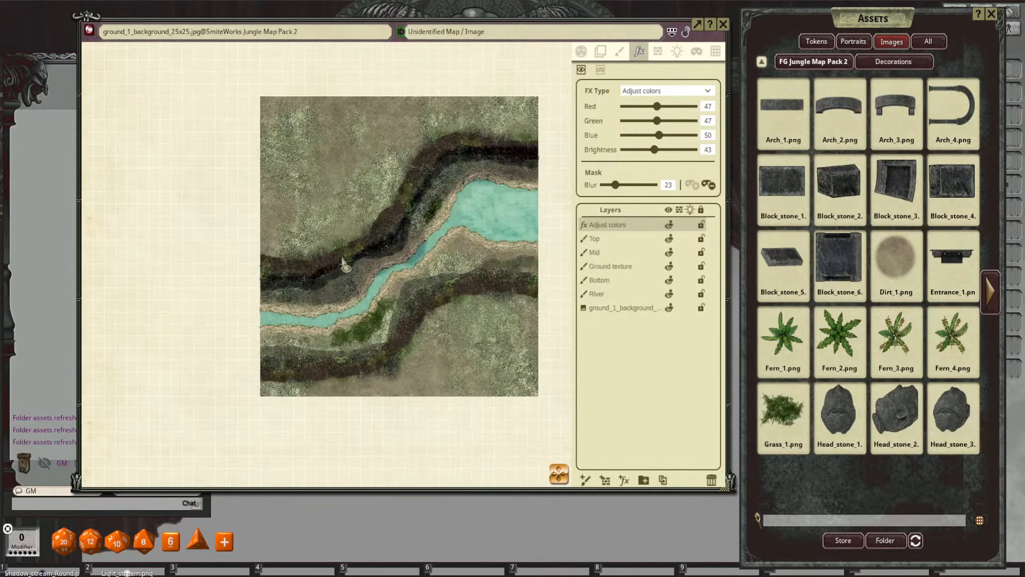
{"action": "left_click_drag", "start_coordinate": [367, 315], "coordinate": [377, 298]}
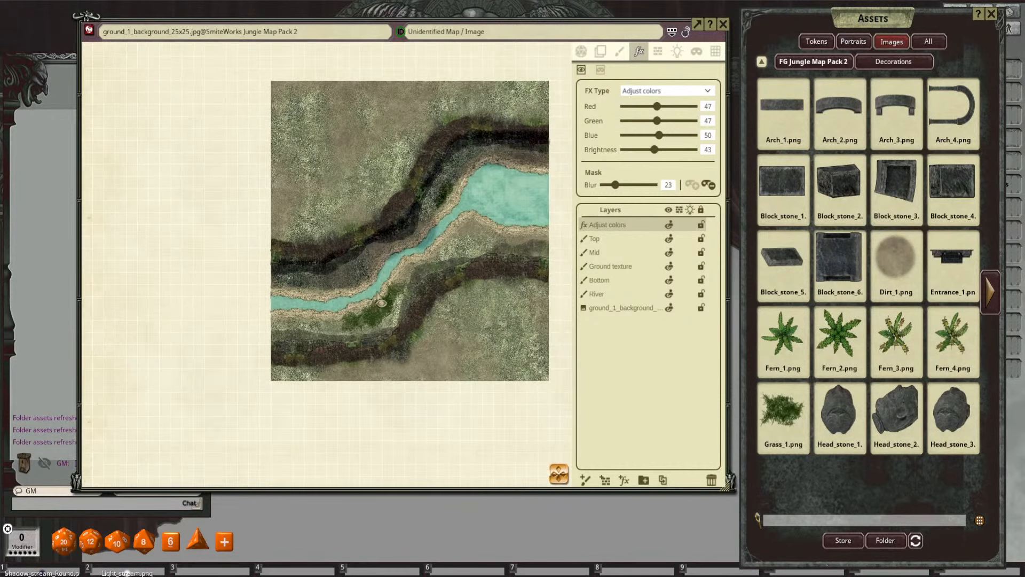
{"action": "scroll", "coordinate": [406, 285], "scroll_direction": "up", "scroll_amount": 4}
{"action": "left_click_drag", "start_coordinate": [385, 236], "coordinate": [424, 258]}
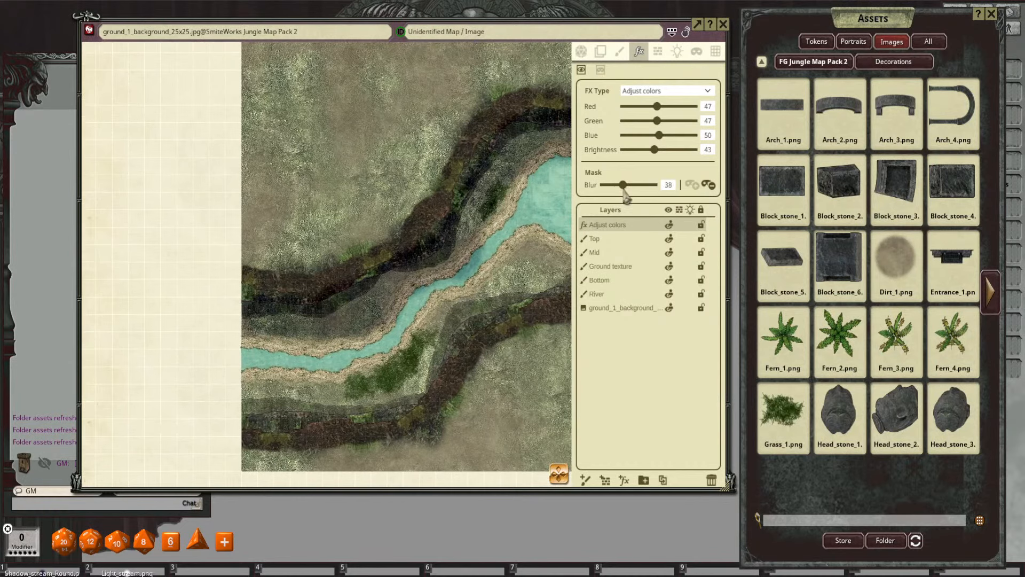
Step: Examine how the shading blends along both riverbanks, up close and across the whole map
{"action": "scroll", "coordinate": [402, 288], "scroll_direction": "down", "scroll_amount": 3}
{"action": "left_click_drag", "start_coordinate": [403, 287], "coordinate": [396, 218]}
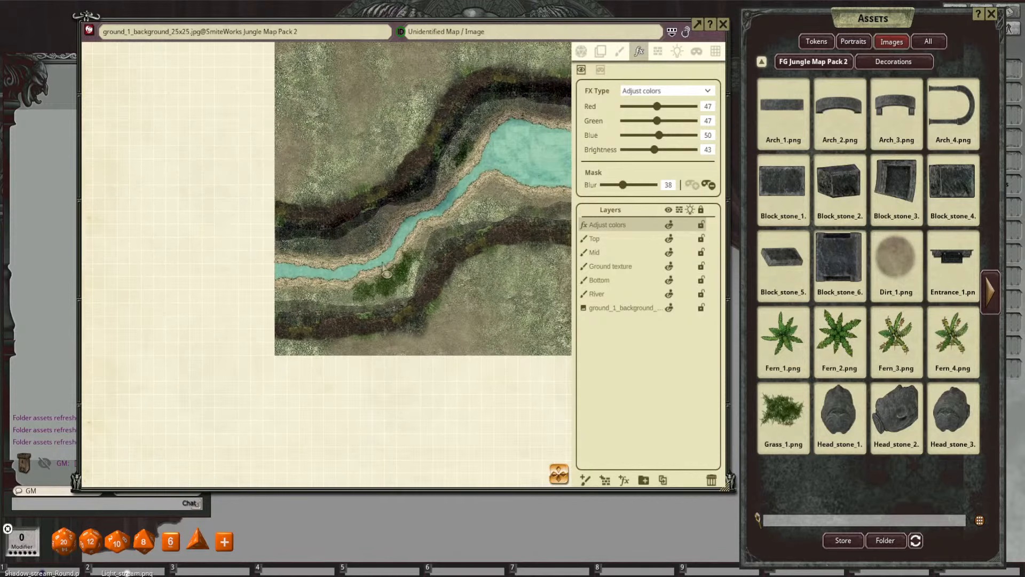
{"action": "scroll", "coordinate": [382, 263], "scroll_direction": "up", "scroll_amount": 2}
{"action": "scroll", "coordinate": [382, 263], "scroll_direction": "up", "scroll_amount": 2}
{"action": "scroll", "coordinate": [383, 280], "scroll_direction": "down", "scroll_amount": 3}
{"action": "left_click_drag", "start_coordinate": [390, 300], "coordinate": [385, 256]}
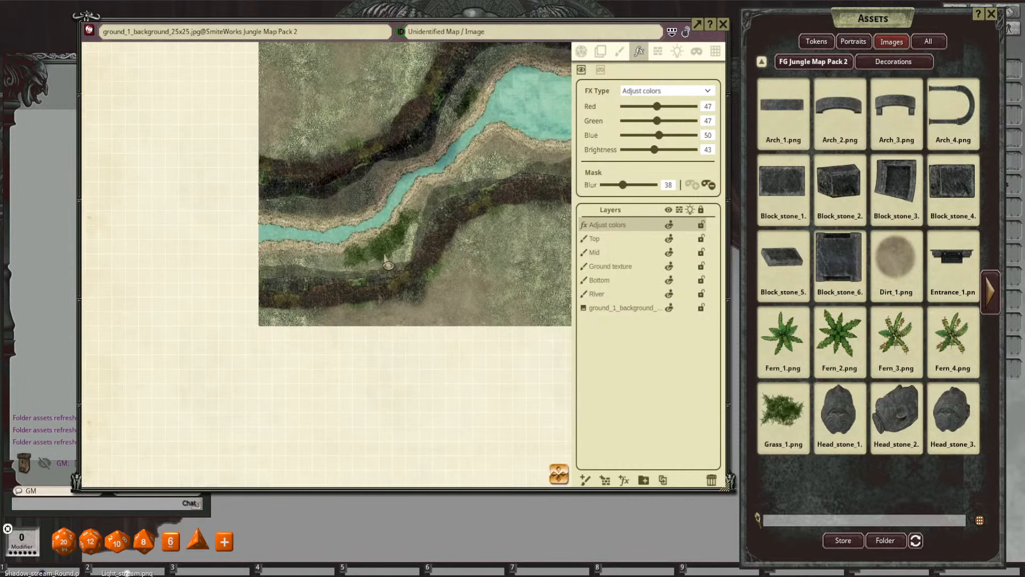
{"action": "scroll", "coordinate": [410, 263], "scroll_direction": "up", "scroll_amount": 2}
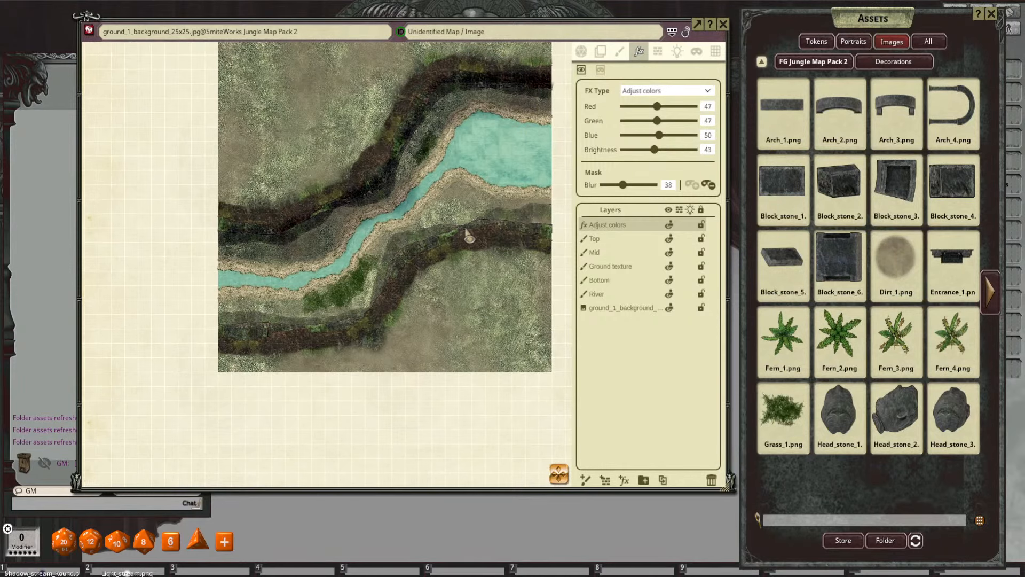
{"action": "scroll", "coordinate": [467, 232], "scroll_direction": "down", "scroll_amount": 4}
{"action": "left_click_drag", "start_coordinate": [479, 257], "coordinate": [469, 253]}
{"action": "scroll", "coordinate": [452, 245], "scroll_direction": "up", "scroll_amount": 1}
{"action": "left_click_drag", "start_coordinate": [362, 233], "coordinate": [382, 281]}
{"action": "scroll", "coordinate": [479, 191], "scroll_direction": "up", "scroll_amount": 2}
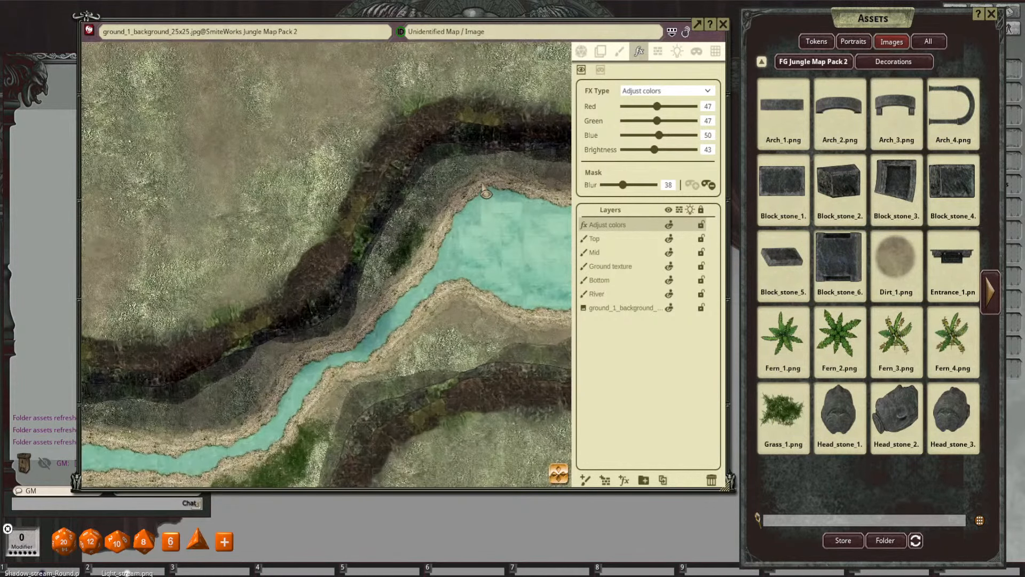
{"action": "scroll", "coordinate": [489, 205], "scroll_direction": "down", "scroll_amount": 1}
{"action": "scroll", "coordinate": [489, 206], "scroll_direction": "up", "scroll_amount": 1}
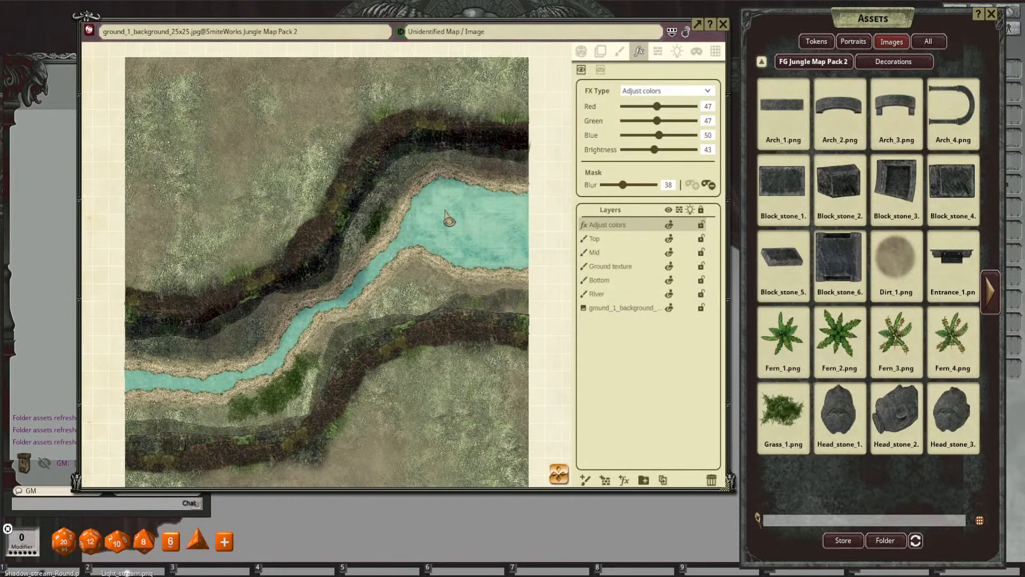
{"action": "scroll", "coordinate": [449, 219], "scroll_direction": "down", "scroll_amount": 3}
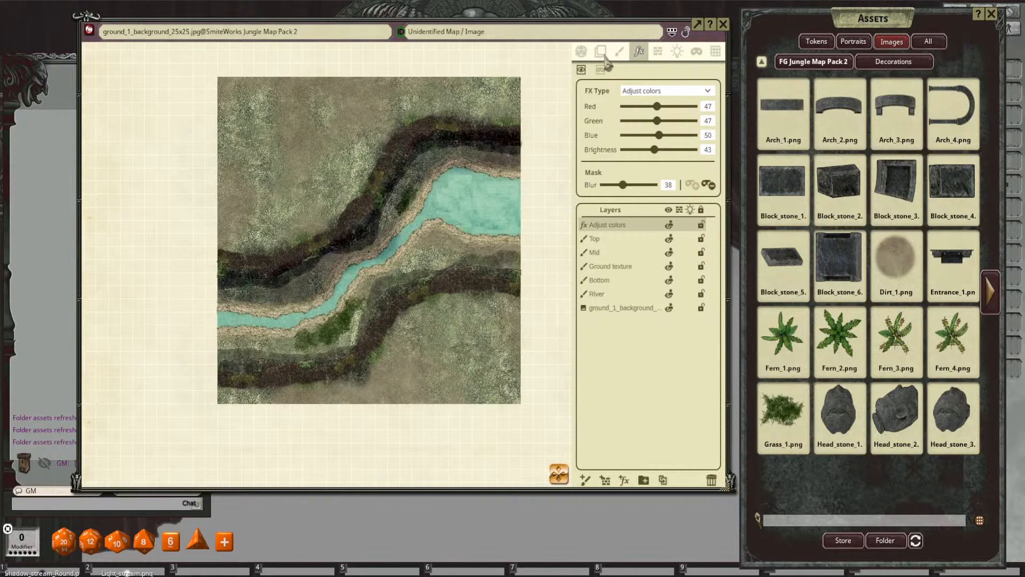
Step: Set the grass paint brush to size 3.8 by 2.9 and rotation 20, and make the Top layer active
{"action": "left_click", "coordinate": [619, 52]}
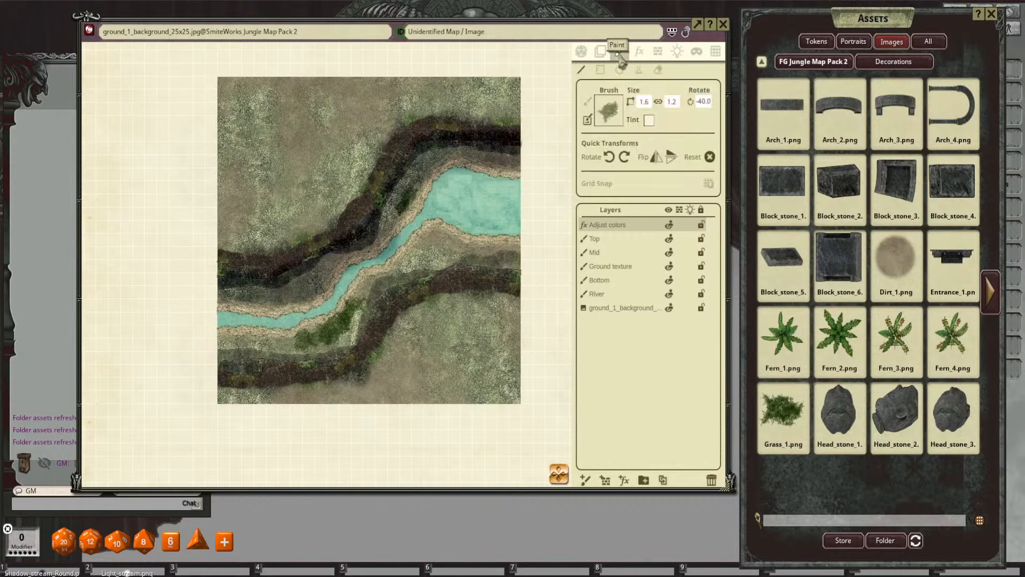
{"action": "left_click", "coordinate": [624, 270]}
{"action": "scroll", "coordinate": [363, 278], "scroll_direction": "up", "scroll_amount": 2}
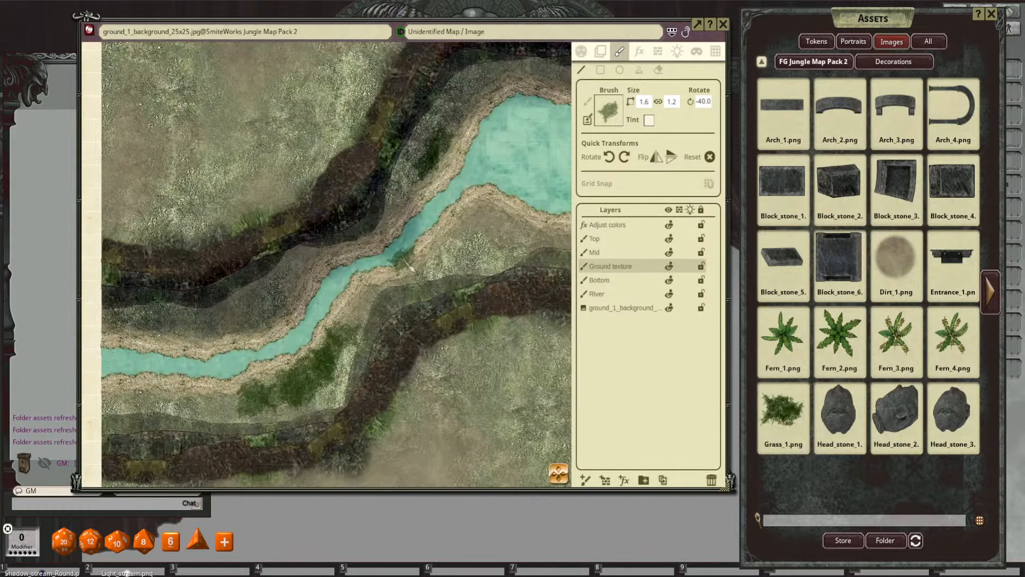
{"action": "scroll", "coordinate": [415, 252], "scroll_direction": "up", "scroll_amount": 3, "text": "ctrl"}
{"action": "scroll", "coordinate": [415, 252], "scroll_direction": "up", "scroll_amount": 1, "text": "ctrl"}
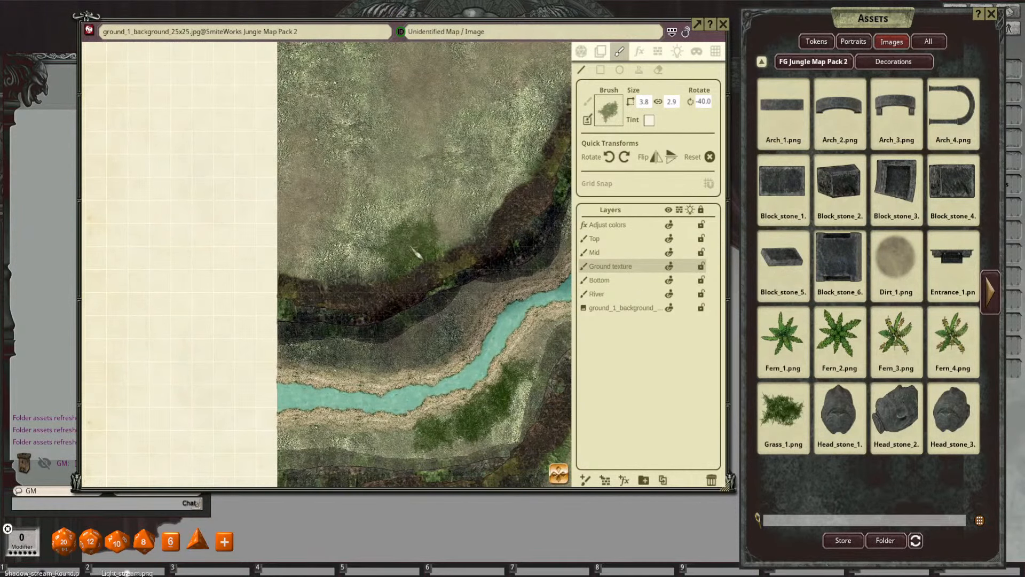
{"action": "scroll", "coordinate": [406, 252], "scroll_direction": "up", "scroll_amount": 3, "text": "shift"}
{"action": "left_click", "coordinate": [404, 255]}
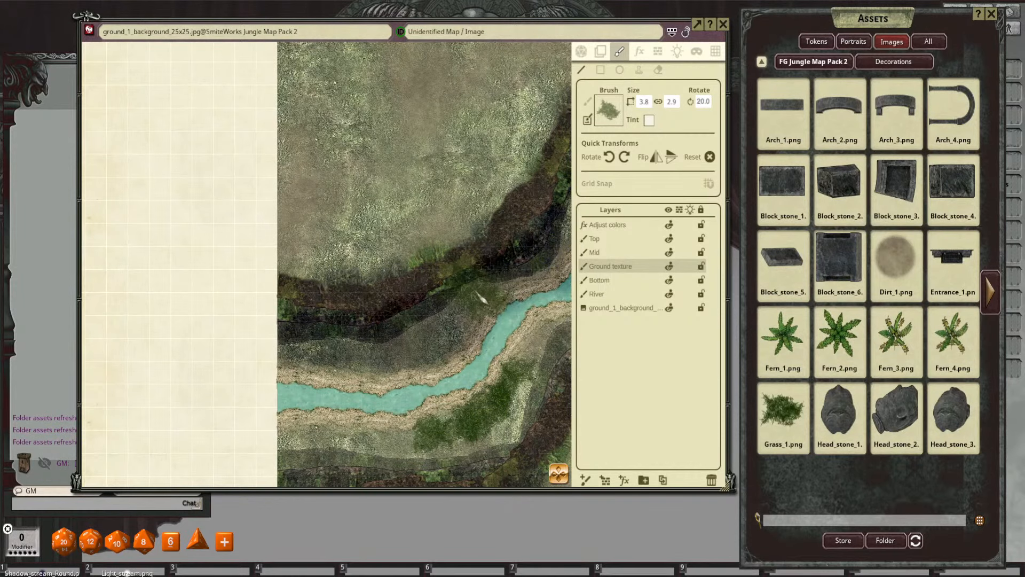
{"action": "left_click_drag", "start_coordinate": [479, 298], "coordinate": [438, 274]}
{"action": "left_click", "coordinate": [606, 238]}
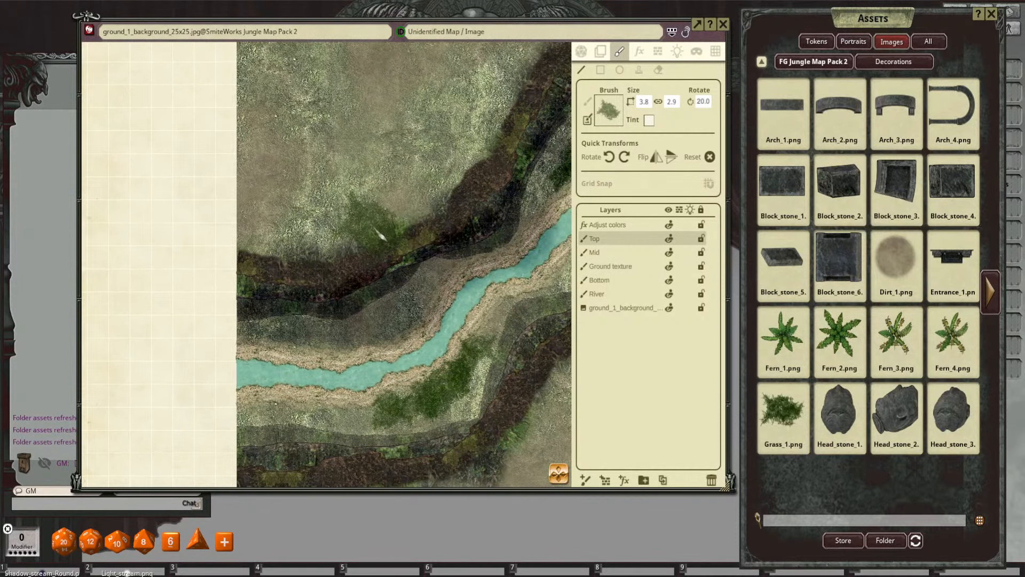
Step: Stamp overlapping grass clumps along the western outer edge of the upper bank, varying the rotation, including -55 and 0 degrees
{"action": "scroll", "coordinate": [374, 242], "scroll_direction": "down", "scroll_amount": 2, "text": "shift"}
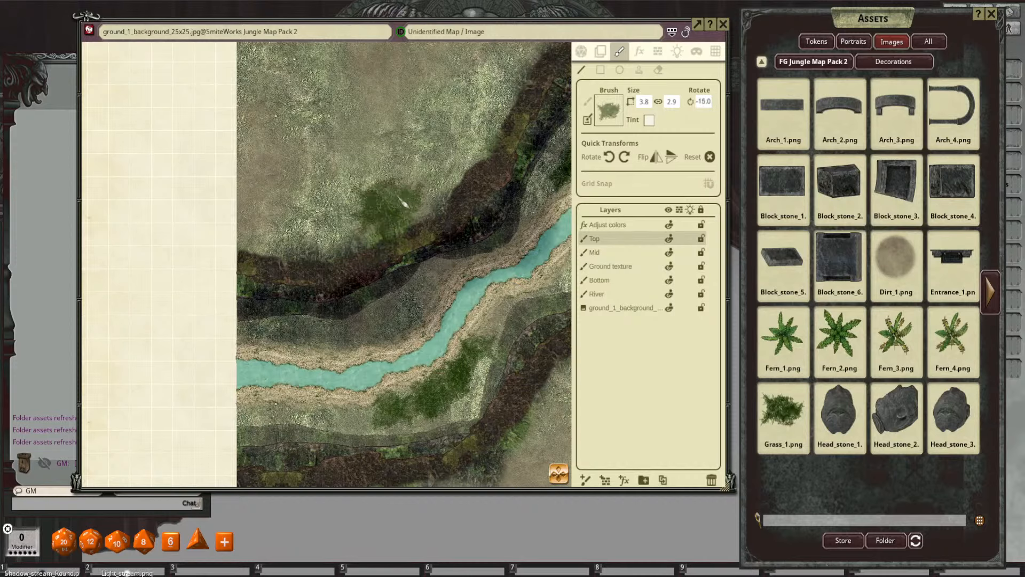
{"action": "left_click", "coordinate": [639, 74]}
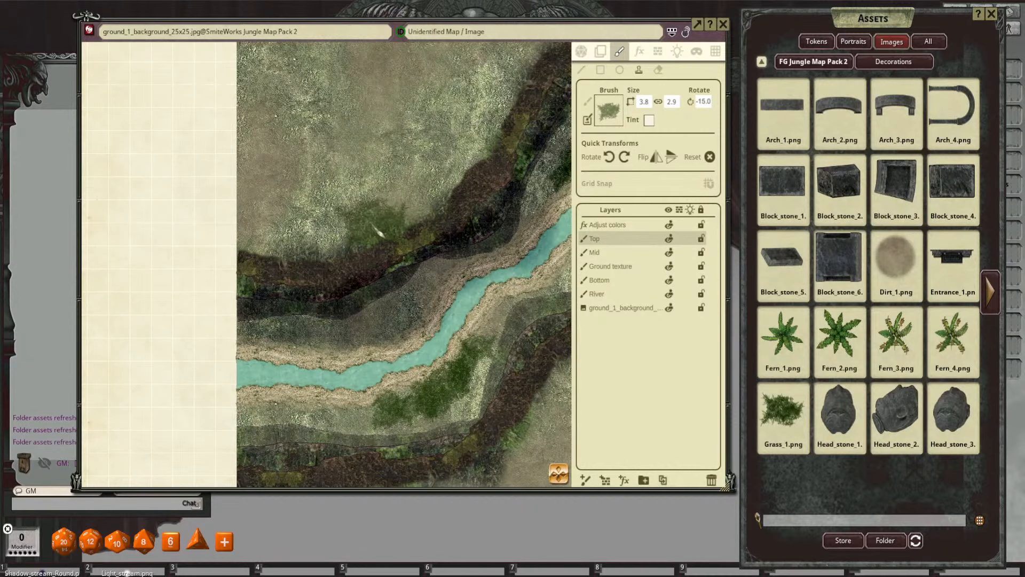
{"action": "scroll", "coordinate": [420, 200], "scroll_direction": "down", "scroll_amount": 2, "text": "shift"}
{"action": "scroll", "coordinate": [420, 200], "scroll_direction": "down", "scroll_amount": 2, "text": "shift"}
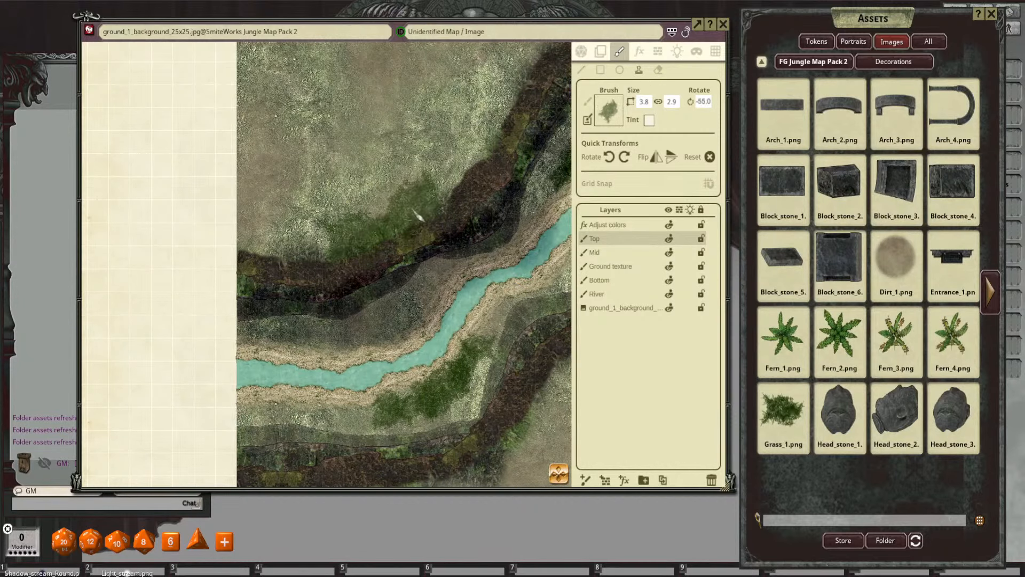
{"action": "left_click", "coordinate": [438, 194]}
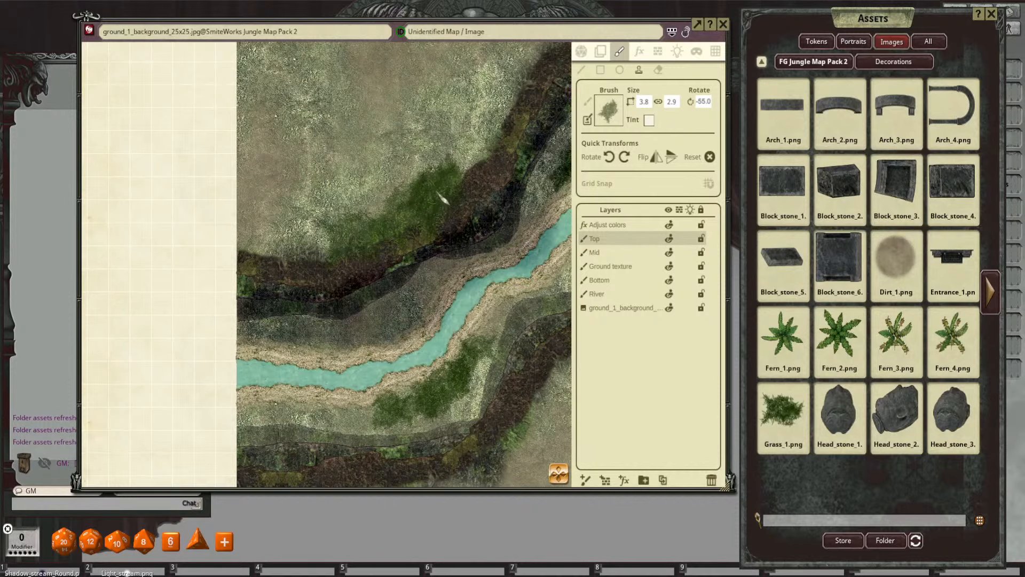
{"action": "scroll", "coordinate": [452, 167], "scroll_direction": "up", "scroll_amount": 11, "text": "shift"}
{"action": "left_click", "coordinate": [458, 165]}
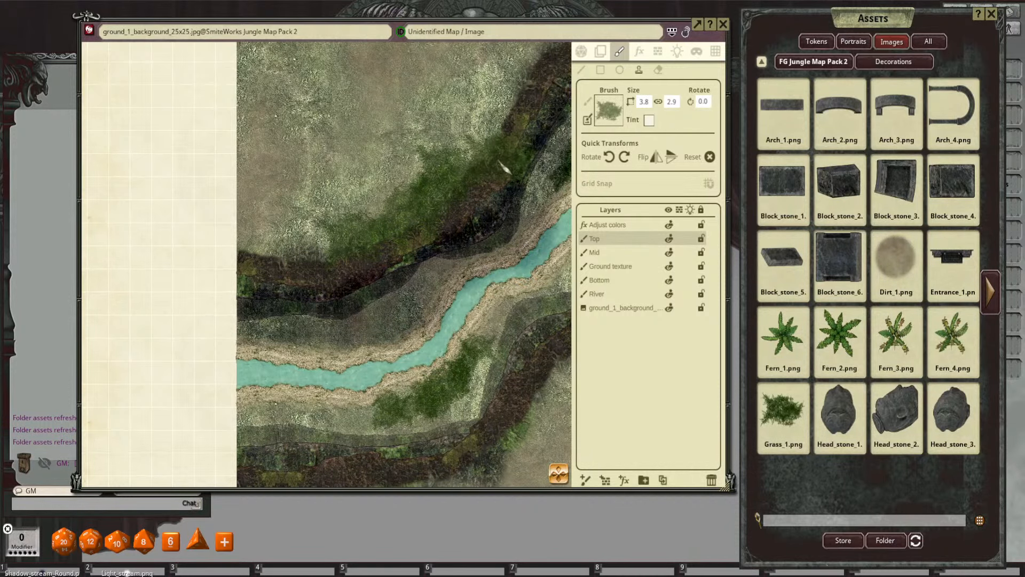
Step: Stamp grass of size 3.1 by 2.3 beside the upper bank's bend, turning the stamp between 50 and 160 degrees
{"action": "scroll", "coordinate": [473, 176], "scroll_direction": "down", "scroll_amount": 2}
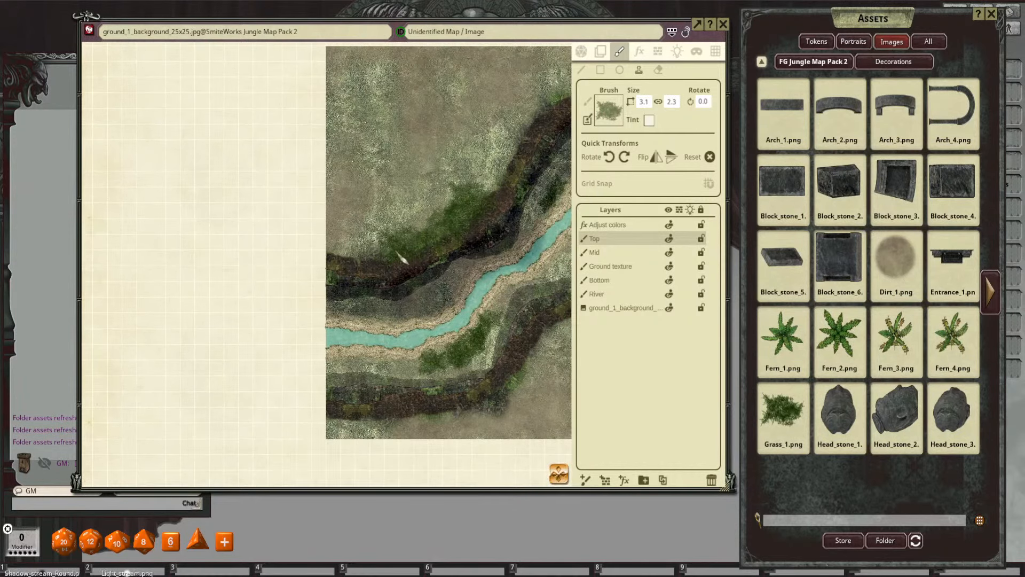
{"action": "scroll", "coordinate": [370, 257], "scroll_direction": "up", "scroll_amount": 10, "text": "shift"}
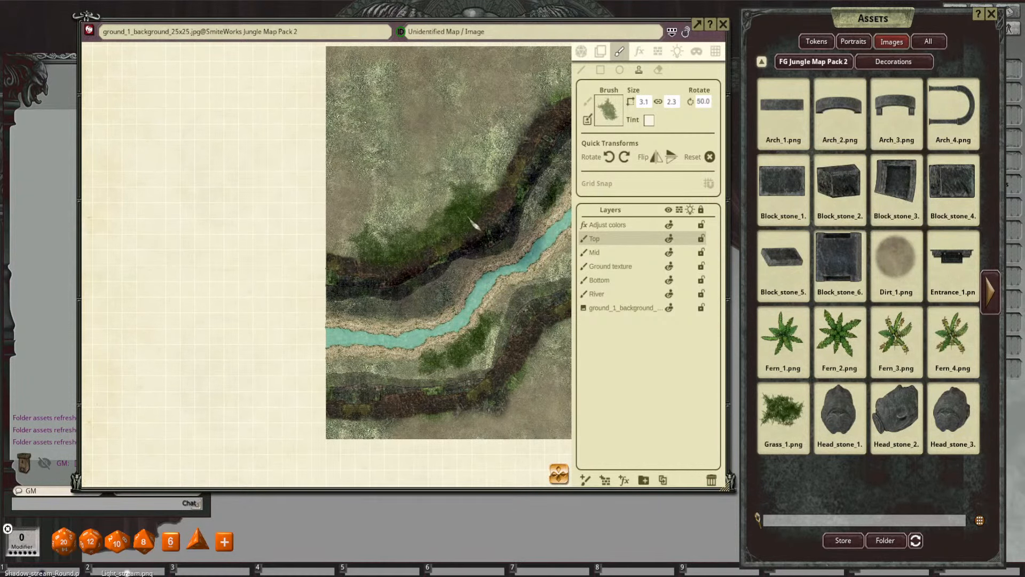
{"action": "scroll", "coordinate": [474, 224], "scroll_direction": "up", "scroll_amount": 2}
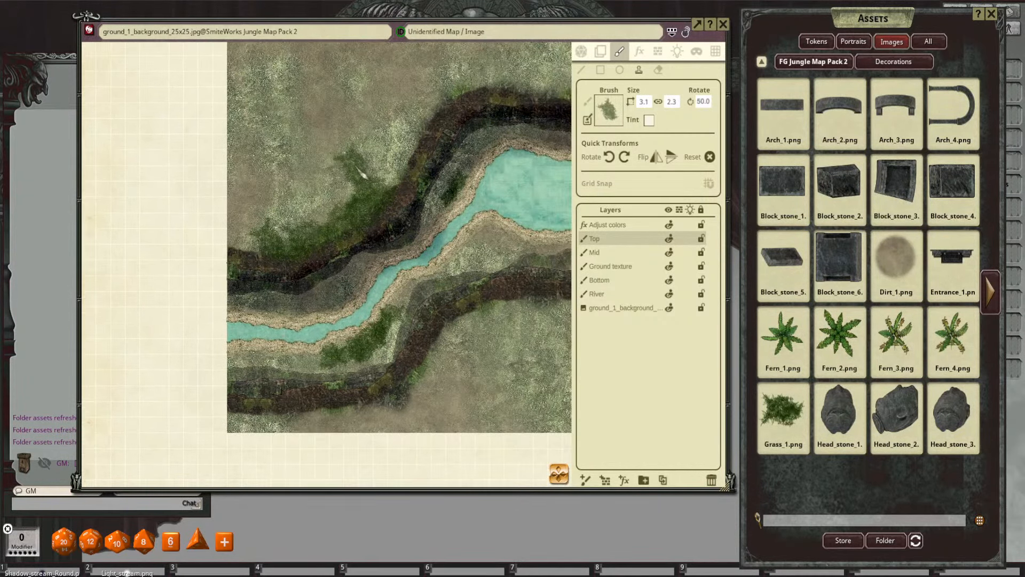
{"action": "scroll", "coordinate": [361, 173], "scroll_direction": "up", "scroll_amount": 1}
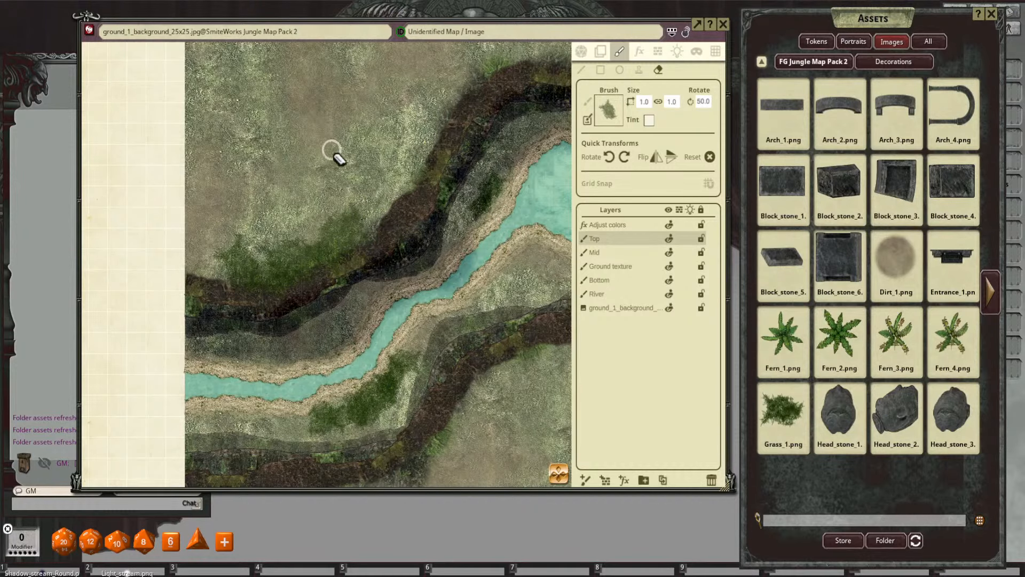
{"action": "scroll", "coordinate": [365, 174], "scroll_direction": "down", "scroll_amount": 4}
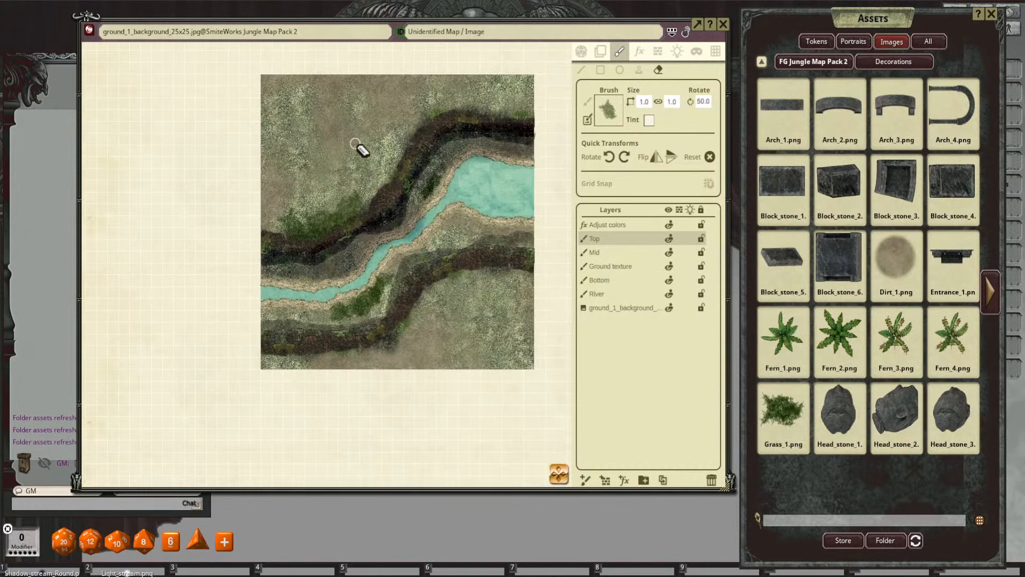
{"action": "scroll", "coordinate": [419, 211], "scroll_direction": "up", "scroll_amount": 2}
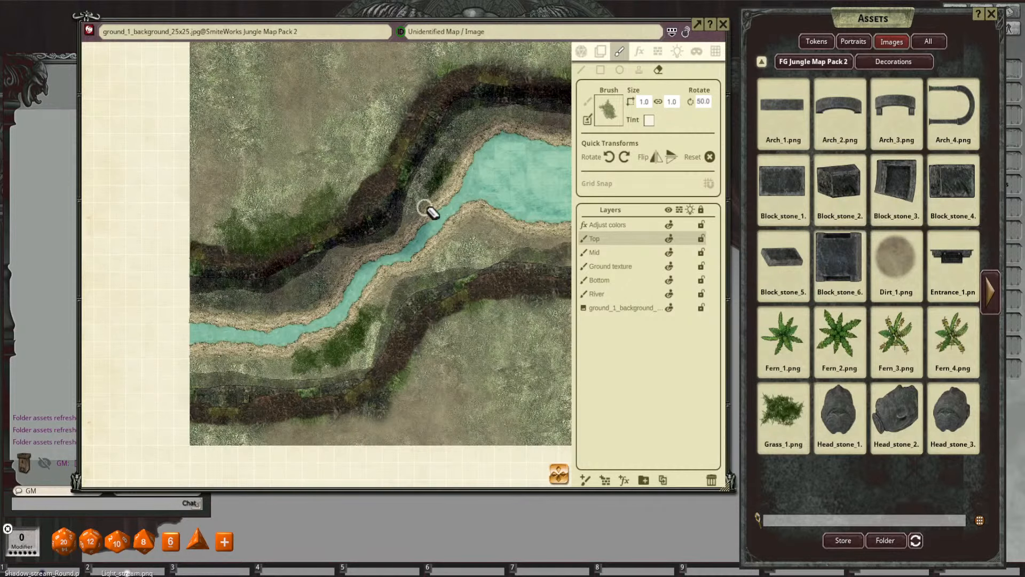
{"action": "left_click", "coordinate": [640, 70]}
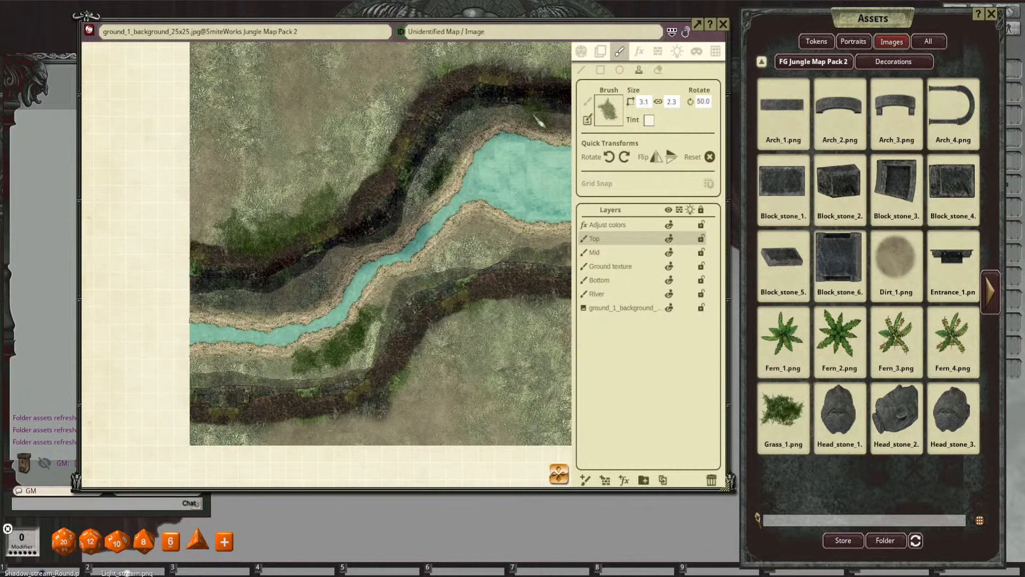
{"action": "scroll", "coordinate": [387, 142], "scroll_direction": "down", "scroll_amount": 1}
{"action": "scroll", "coordinate": [387, 143], "scroll_direction": "down", "scroll_amount": 9}
{"action": "scroll", "coordinate": [393, 145], "scroll_direction": "down", "scroll_amount": 8}
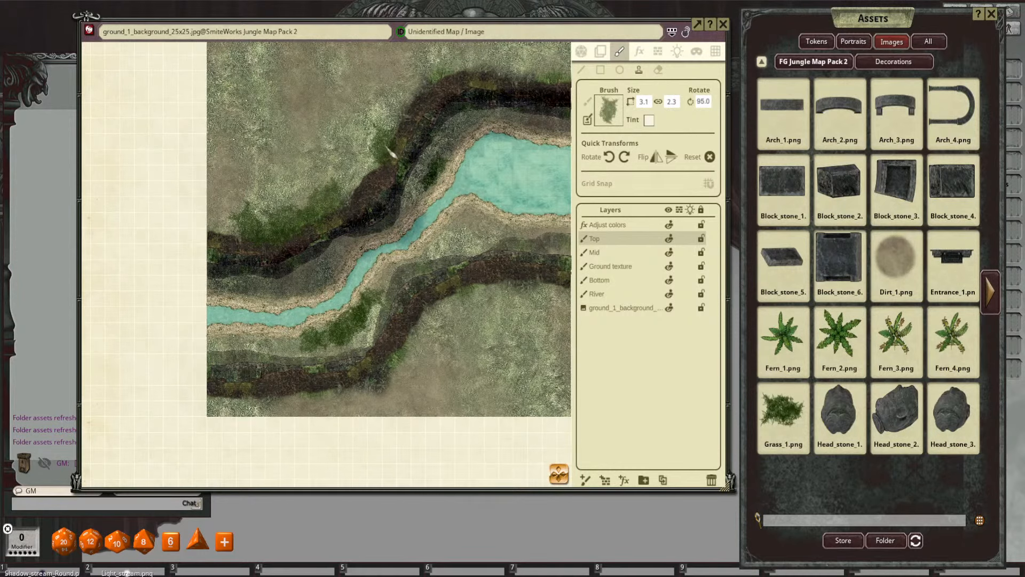
{"action": "scroll", "coordinate": [393, 136], "scroll_direction": "up", "scroll_amount": 1}
{"action": "scroll", "coordinate": [392, 138], "scroll_direction": "down", "scroll_amount": 5}
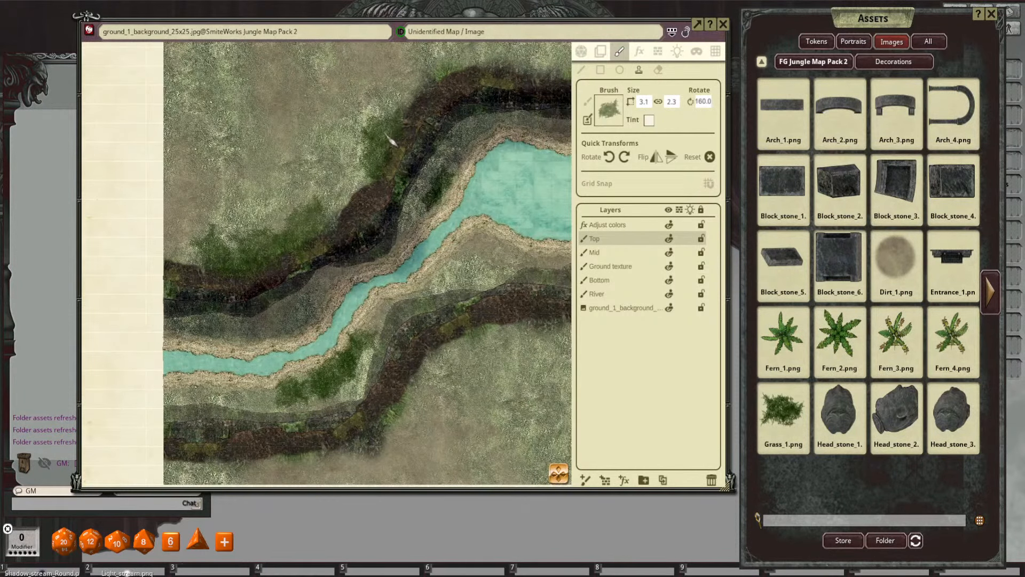
Step: Extend the grass north around the upper bank's bend with larger rotated stamps, including sizes 3.8 by 2.9 and 4.8 by 3.6
{"action": "scroll", "coordinate": [389, 149], "scroll_direction": "down", "scroll_amount": 10}
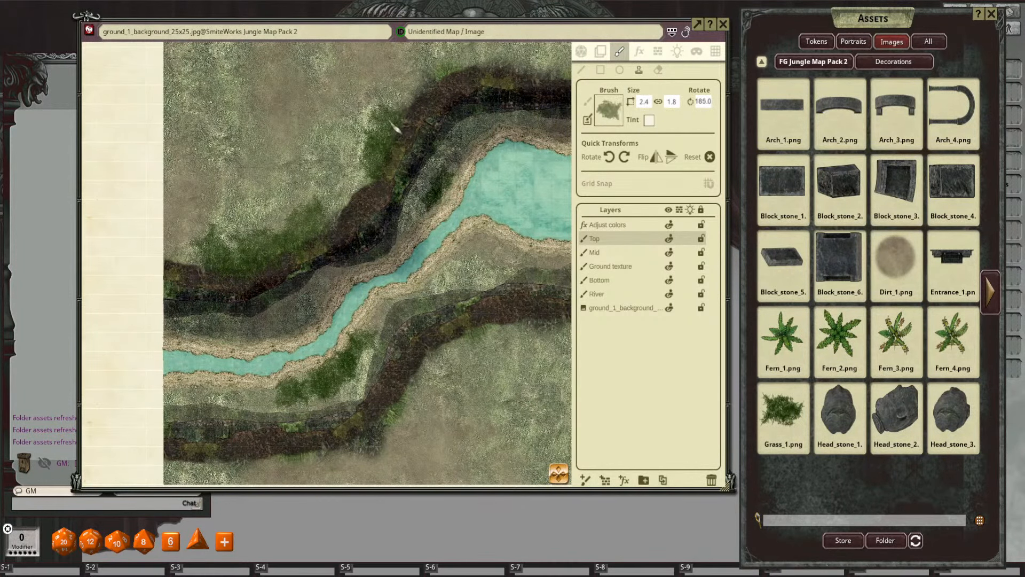
{"action": "scroll", "coordinate": [367, 125], "scroll_direction": "up", "scroll_amount": 5}
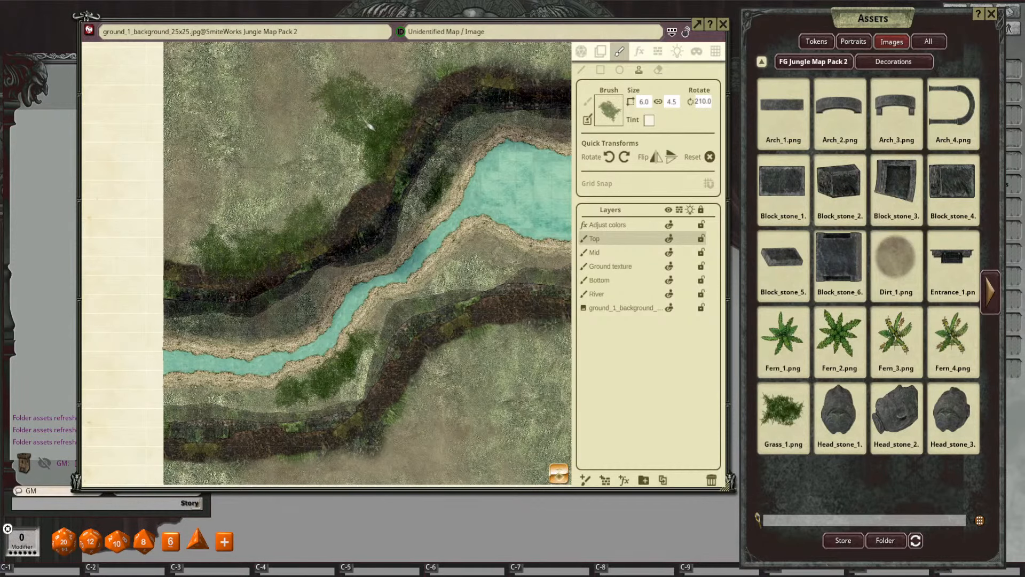
{"action": "scroll", "coordinate": [368, 124], "scroll_direction": "up", "scroll_amount": 14}
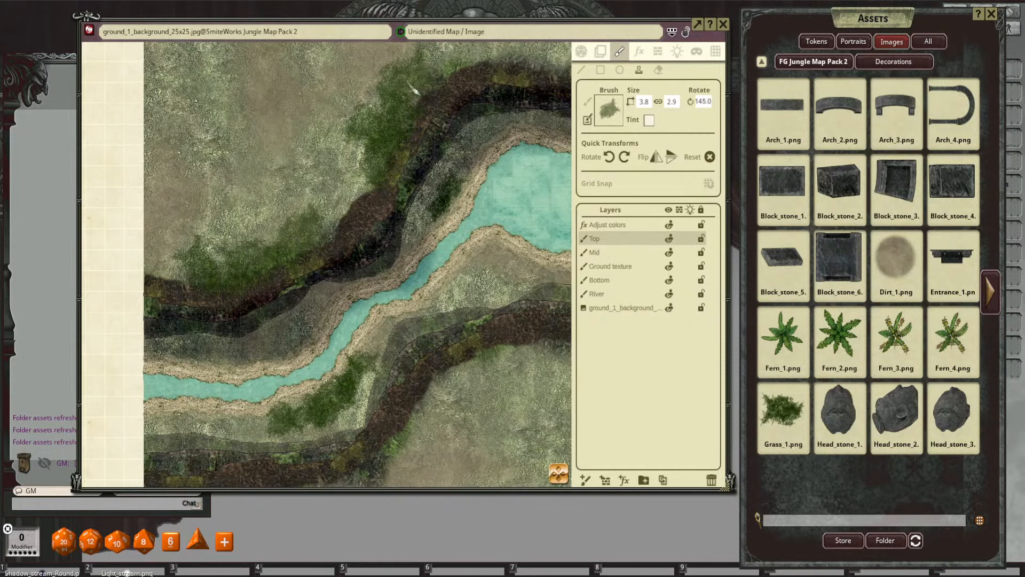
{"action": "scroll", "coordinate": [474, 148], "scroll_direction": "down", "scroll_amount": 4}
{"action": "left_click_drag", "start_coordinate": [444, 131], "coordinate": [405, 290]}
{"action": "left_click", "coordinate": [446, 201]}
{"action": "scroll", "coordinate": [385, 205], "scroll_direction": "up", "scroll_amount": 10}
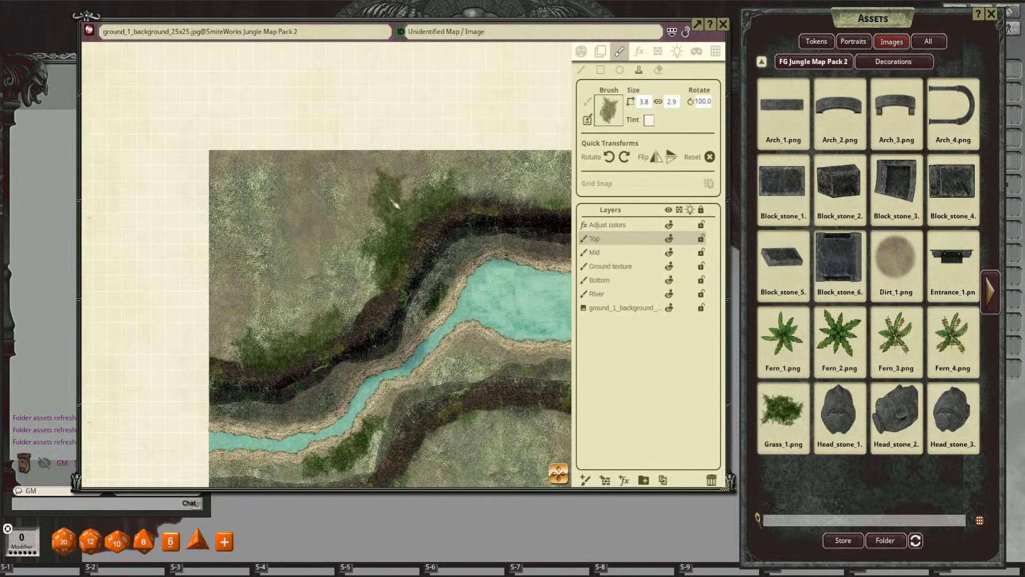
{"action": "scroll", "coordinate": [387, 206], "scroll_direction": "up", "scroll_amount": 9}
{"action": "scroll", "coordinate": [392, 211], "scroll_direction": "down", "scroll_amount": 5}
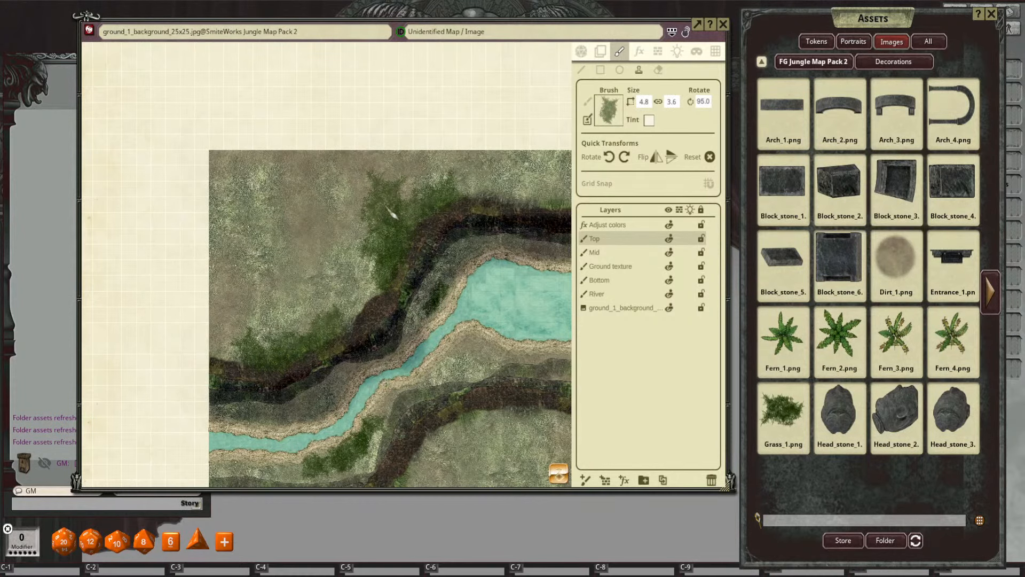
Step: Stamp a patch of 4.8 by 3.6 grass clumps just south of the lower bank, in the eastern half of the map
{"action": "scroll", "coordinate": [359, 224], "scroll_direction": "down", "scroll_amount": 2}
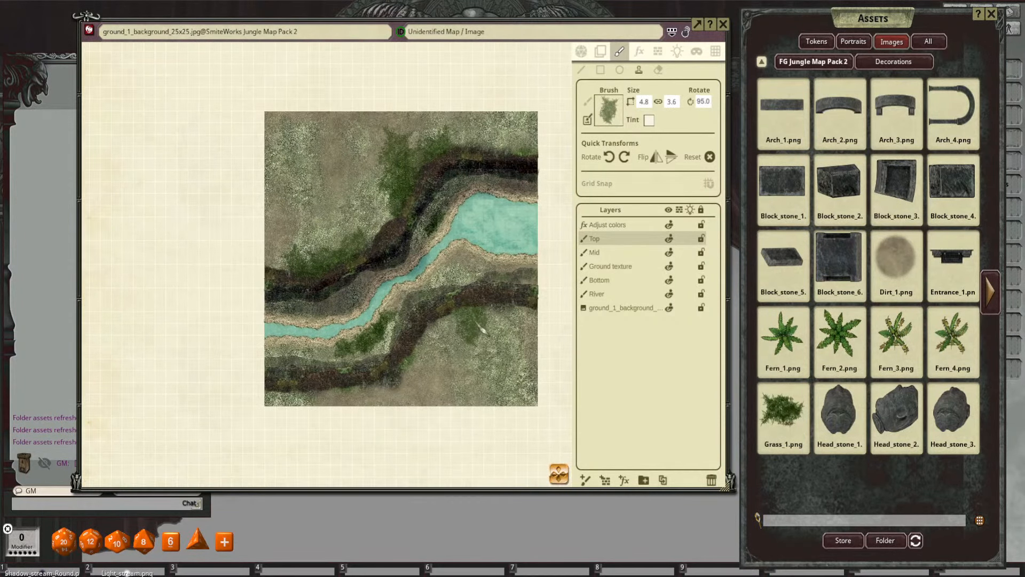
{"action": "left_click_drag", "start_coordinate": [474, 328], "coordinate": [460, 236]}
{"action": "scroll", "coordinate": [454, 234], "scroll_direction": "up", "scroll_amount": 2}
{"action": "left_click", "coordinate": [457, 235]}
{"action": "scroll", "coordinate": [504, 260], "scroll_direction": "down", "scroll_amount": 17}
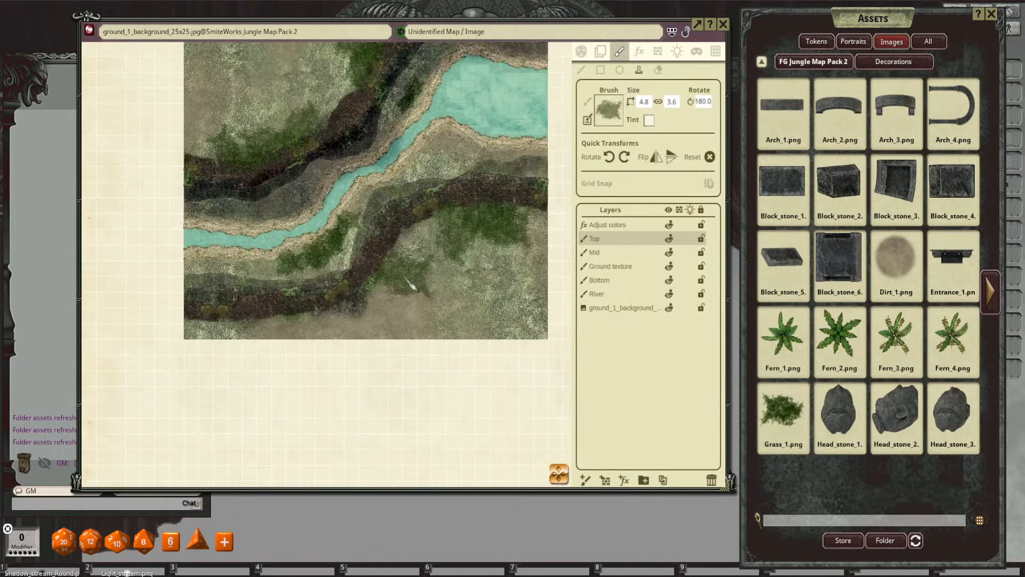
Step: Add overlapping grass clumps below the lower bank at the map's southern edge, reducing the stamp to 3.8 by 2.9 and varying its rotation
{"action": "left_click", "coordinate": [334, 324]}
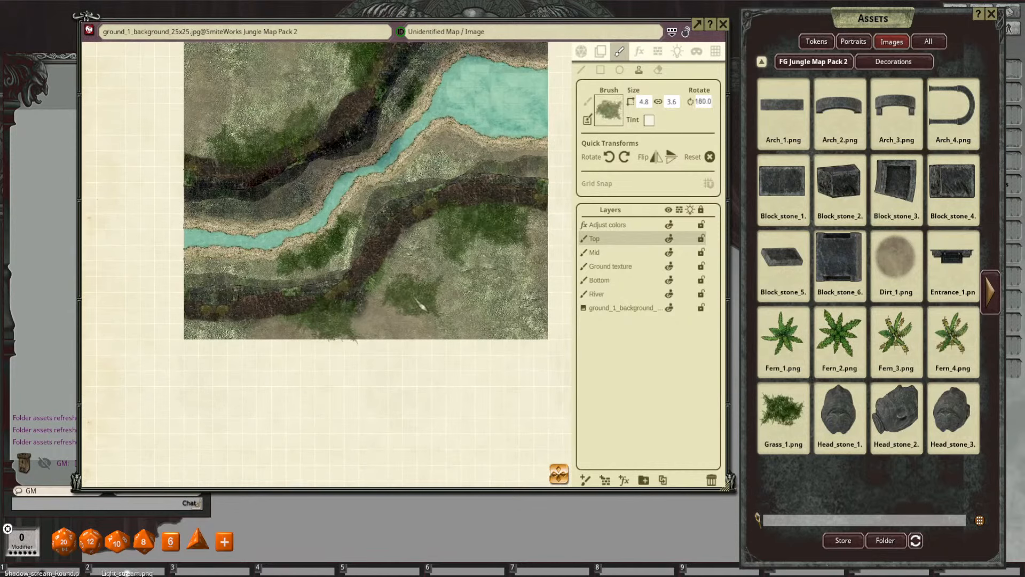
{"action": "scroll", "coordinate": [385, 321], "scroll_direction": "down", "scroll_amount": 5}
{"action": "scroll", "coordinate": [366, 330], "scroll_direction": "down", "scroll_amount": 4}
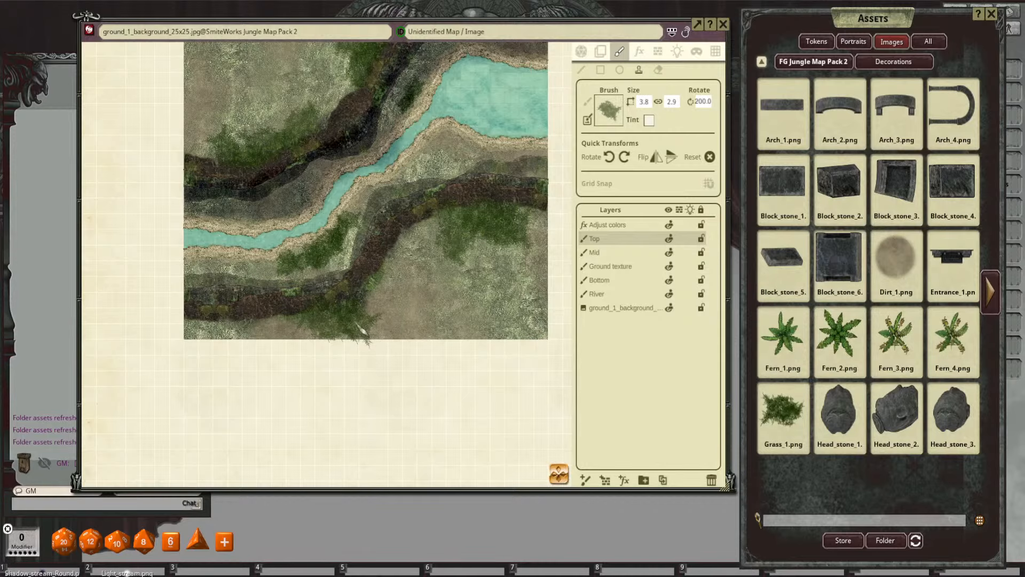
{"action": "scroll", "coordinate": [360, 328], "scroll_direction": "down", "scroll_amount": 15}
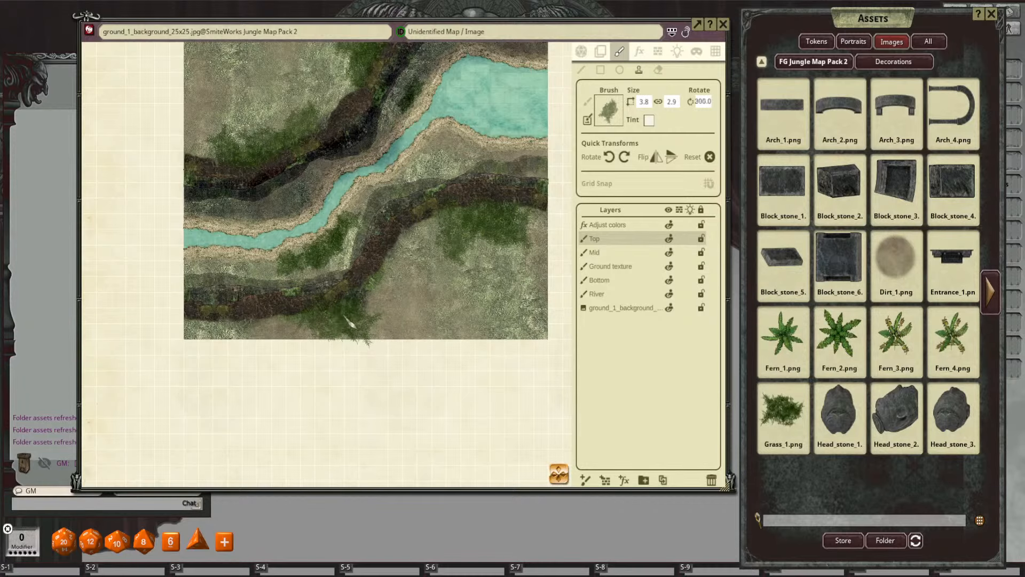
{"action": "scroll", "coordinate": [344, 320], "scroll_direction": "down", "scroll_amount": 3}
{"action": "left_click", "coordinate": [344, 325]}
{"action": "scroll", "coordinate": [426, 261], "scroll_direction": "down", "scroll_amount": 5}
Step: Load Log_1.png as the stamp at size 3.1 by 1.2, with the Bottom layer active
{"action": "left_click_drag", "start_coordinate": [439, 230], "coordinate": [471, 282]}
{"action": "scroll", "coordinate": [433, 271], "scroll_direction": "up", "scroll_amount": 4}
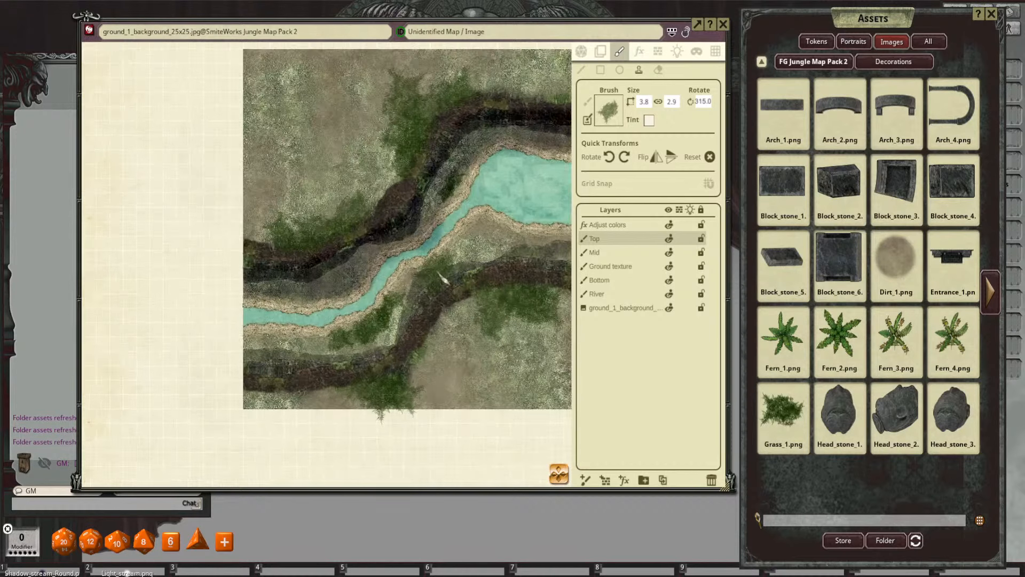
{"action": "scroll", "coordinate": [518, 155], "scroll_direction": "up", "scroll_amount": 1}
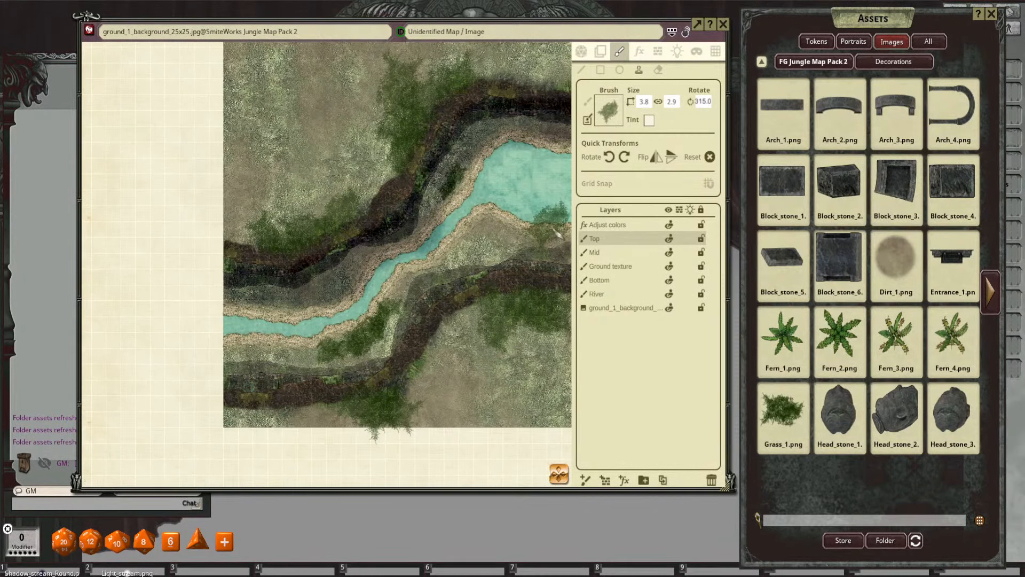
{"action": "left_click", "coordinate": [992, 292]}
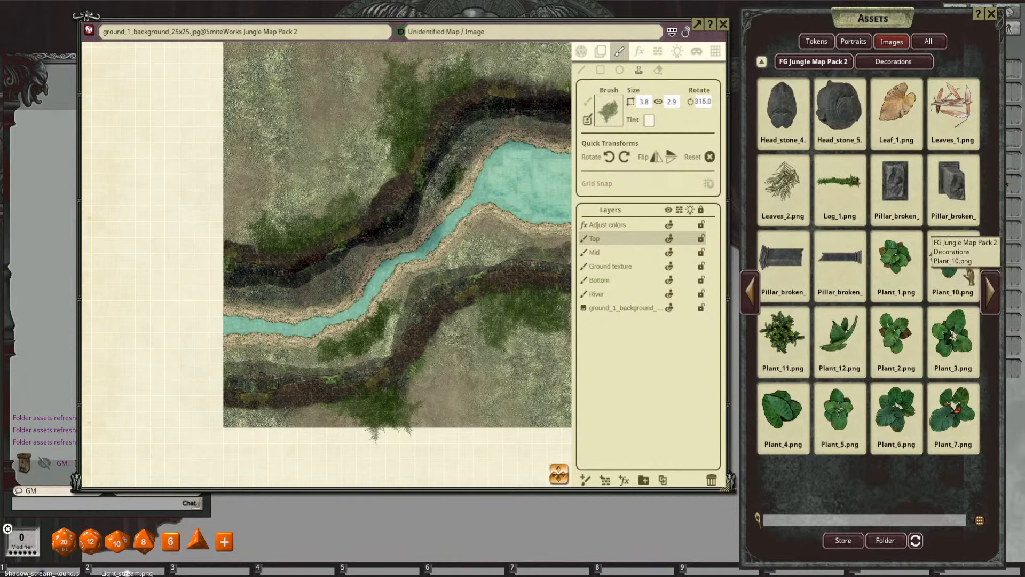
{"action": "left_click_drag", "start_coordinate": [839, 181], "coordinate": [614, 116]}
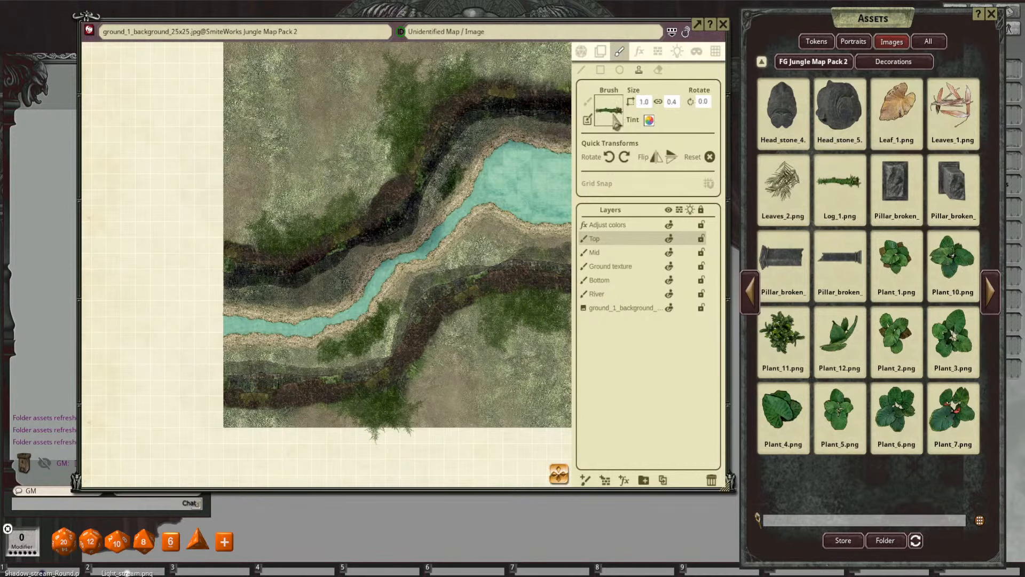
{"action": "scroll", "coordinate": [481, 236], "scroll_direction": "up", "scroll_amount": 5}
{"action": "scroll", "coordinate": [483, 237], "scroll_direction": "up", "scroll_amount": 2}
{"action": "left_click", "coordinate": [625, 281]}
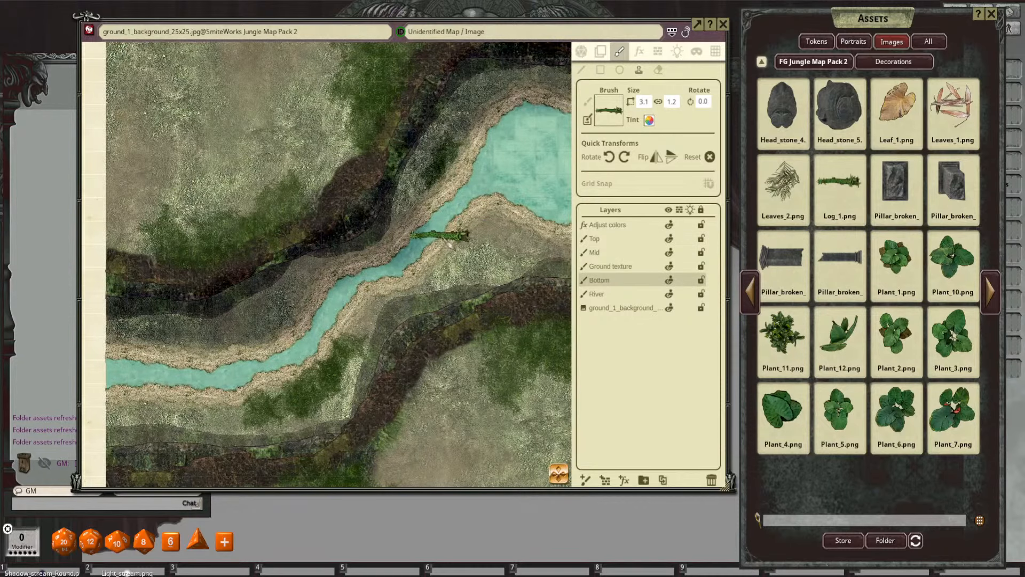
Step: Enlarge the log stamp to 4.8 by 1.9, rotate it to 155 degrees, and place it across the pool's southern shore
{"action": "scroll", "coordinate": [450, 228], "scroll_direction": "up", "scroll_amount": 4}
{"action": "scroll", "coordinate": [464, 221], "scroll_direction": "up", "scroll_amount": 2}
{"action": "scroll", "coordinate": [464, 225], "scroll_direction": "up", "scroll_amount": 2}
{"action": "scroll", "coordinate": [480, 263], "scroll_direction": "down", "scroll_amount": 5}
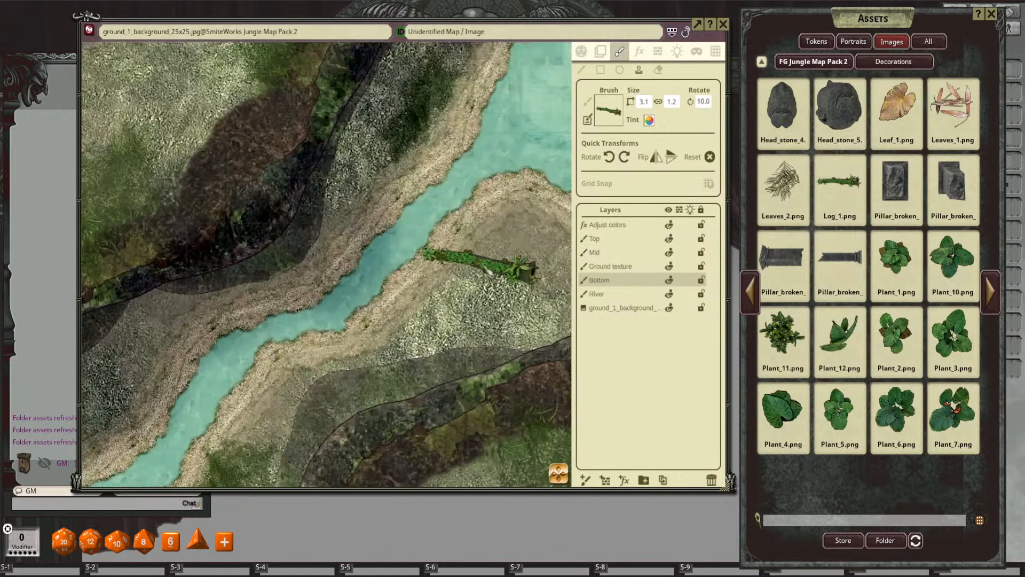
{"action": "scroll", "coordinate": [479, 265], "scroll_direction": "up", "scroll_amount": 2}
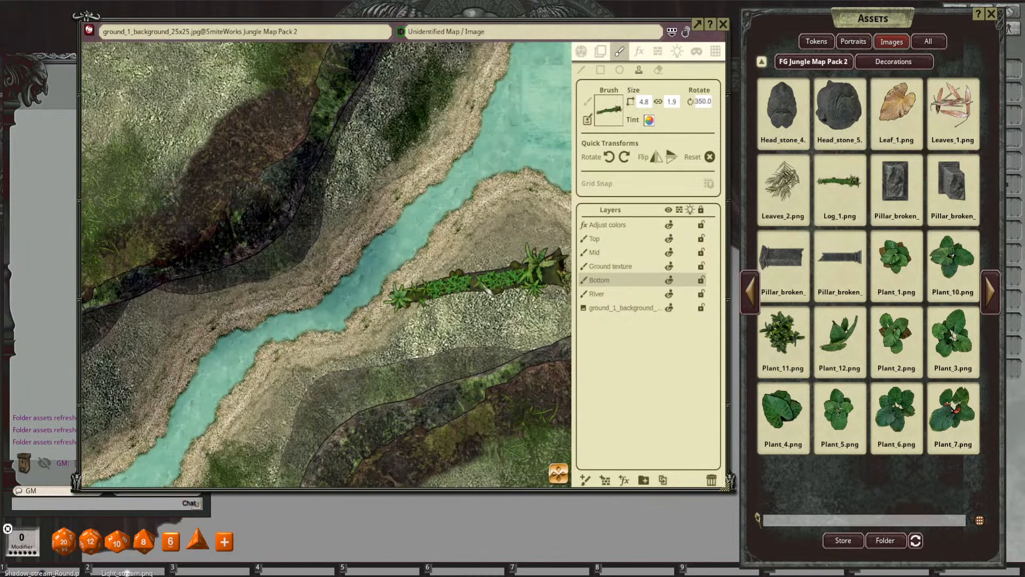
{"action": "scroll", "coordinate": [470, 259], "scroll_direction": "down", "scroll_amount": 3}
{"action": "scroll", "coordinate": [427, 243], "scroll_direction": "down", "scroll_amount": 3}
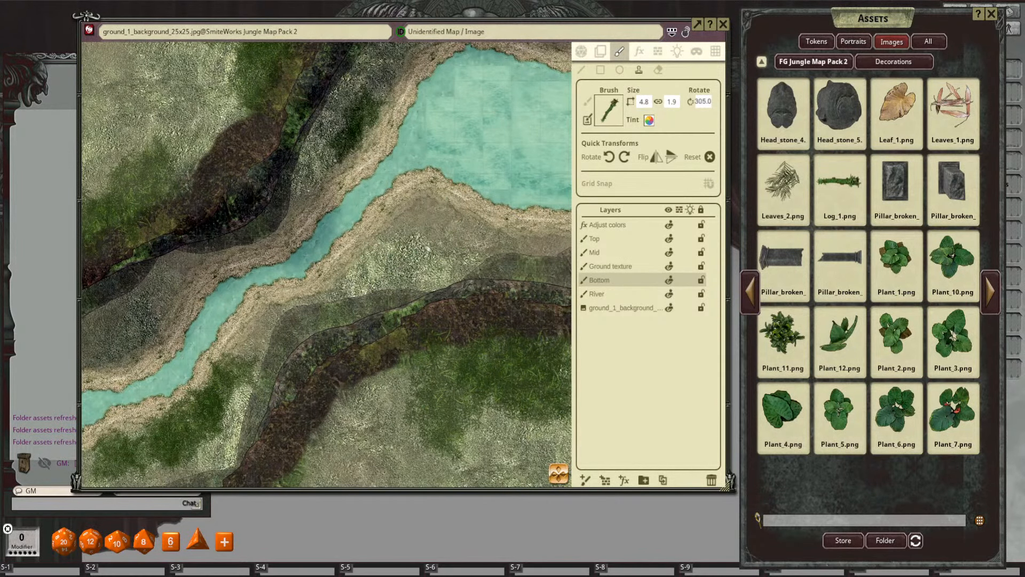
{"action": "scroll", "coordinate": [427, 235], "scroll_direction": "down", "scroll_amount": 9}
{"action": "scroll", "coordinate": [477, 230], "scroll_direction": "down", "scroll_amount": 3}
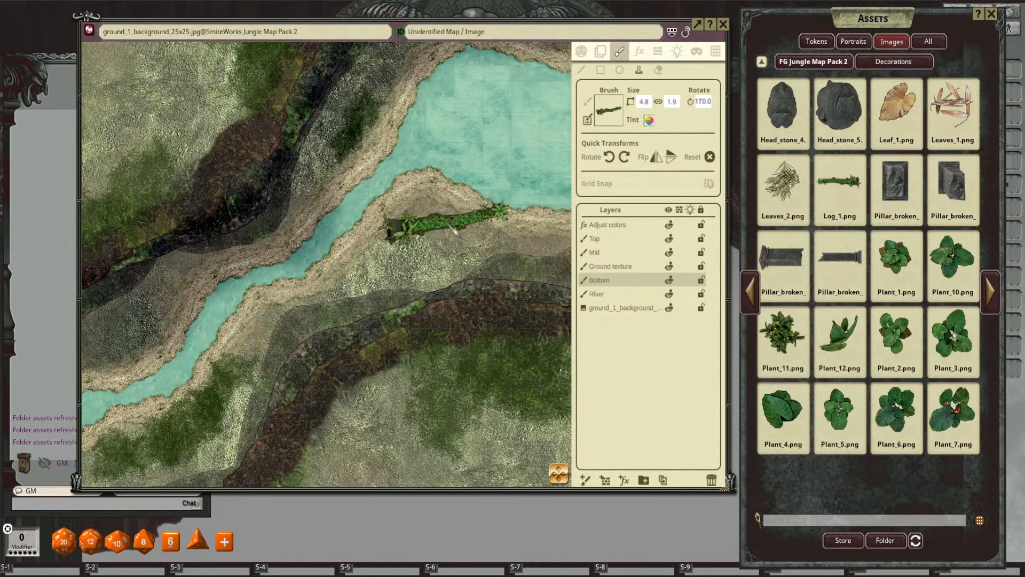
{"action": "left_click", "coordinate": [487, 216]}
{"action": "scroll", "coordinate": [493, 243], "scroll_direction": "down", "scroll_amount": 2}
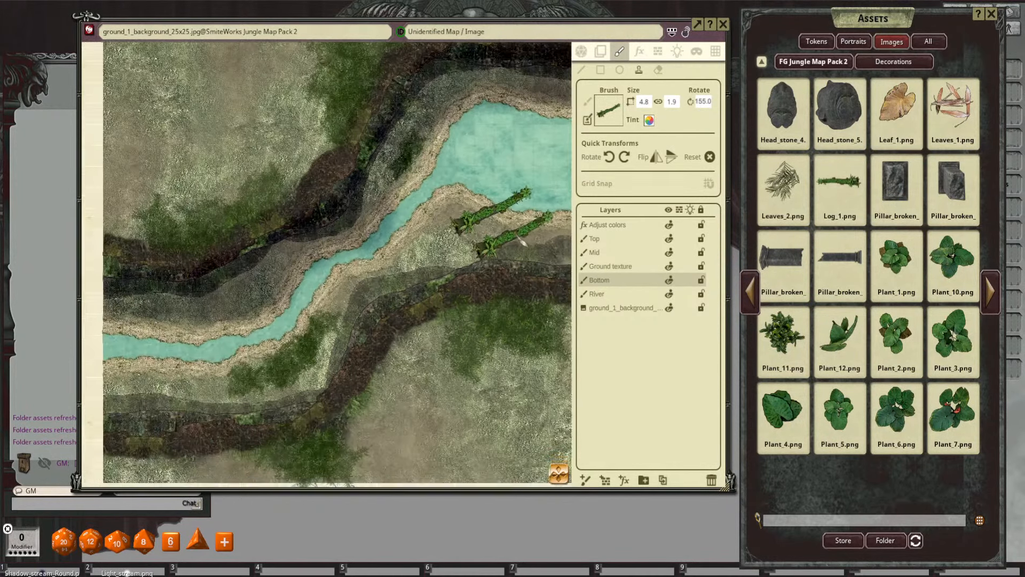
{"action": "left_click_drag", "start_coordinate": [499, 233], "coordinate": [514, 247]}
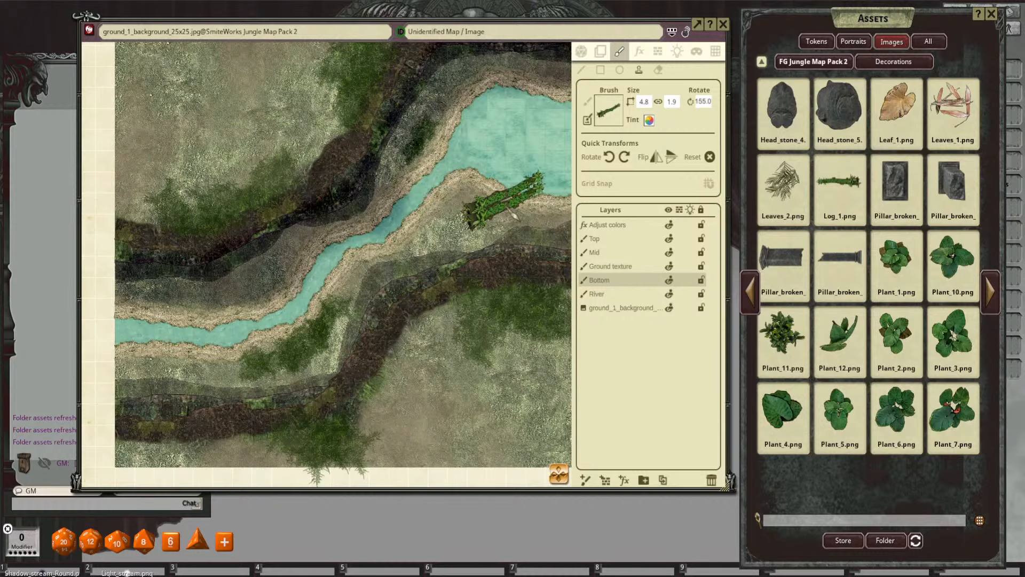
{"action": "left_click", "coordinate": [515, 204]}
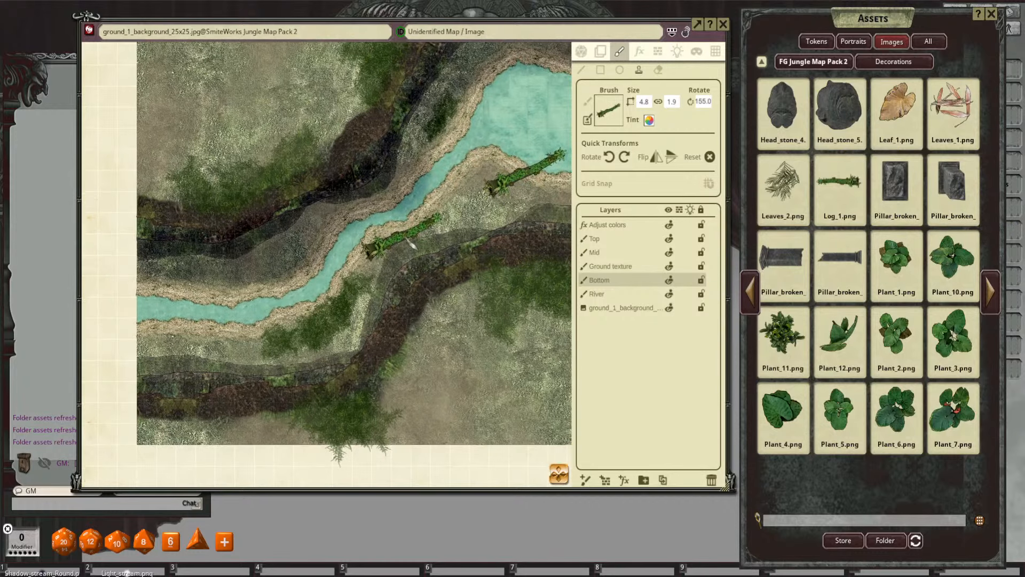
{"action": "mouse_move", "coordinate": [409, 243]}
{"action": "left_mouse_down"}
{"action": "mouse_move", "coordinate": [452, 244]}
{"action": "mouse_move", "coordinate": [438, 276]}
{"action": "mouse_move", "coordinate": [420, 271]}
{"action": "mouse_move", "coordinate": [416, 292]}
{"action": "left_mouse_up"}
{"action": "scroll", "coordinate": [446, 266], "scroll_direction": "down", "scroll_amount": 3}
{"action": "scroll", "coordinate": [439, 271], "scroll_direction": "down", "scroll_amount": 1}
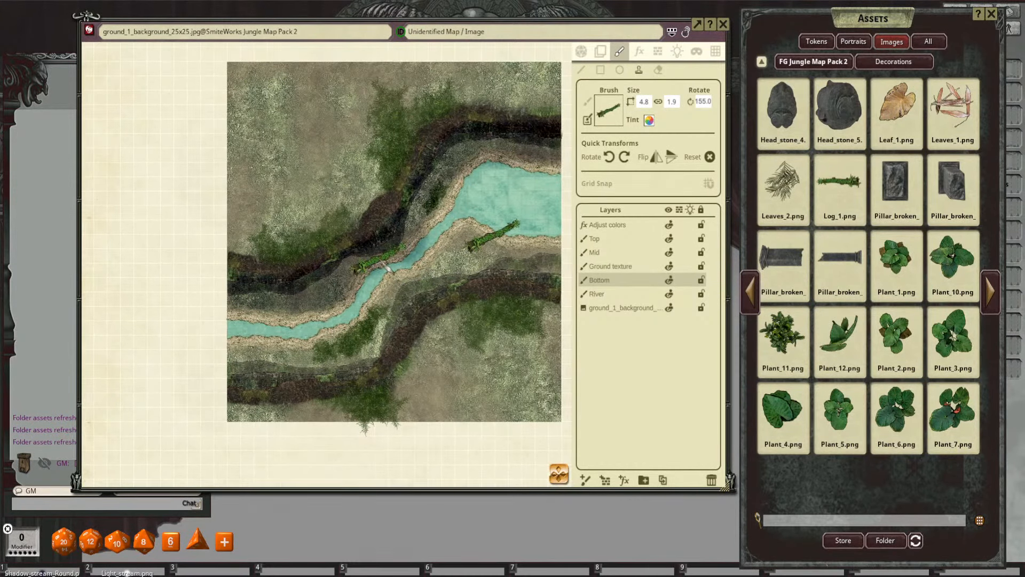
{"action": "scroll", "coordinate": [393, 268], "scroll_direction": "up", "scroll_amount": 2}
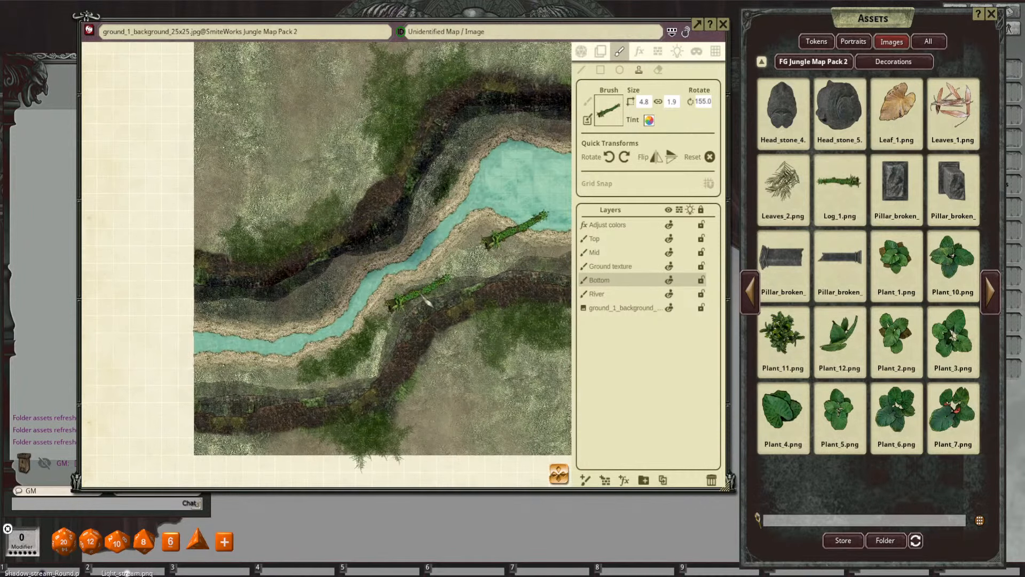
{"action": "left_click_drag", "start_coordinate": [421, 291], "coordinate": [456, 292]}
{"action": "scroll", "coordinate": [460, 299], "scroll_direction": "down", "scroll_amount": 1}
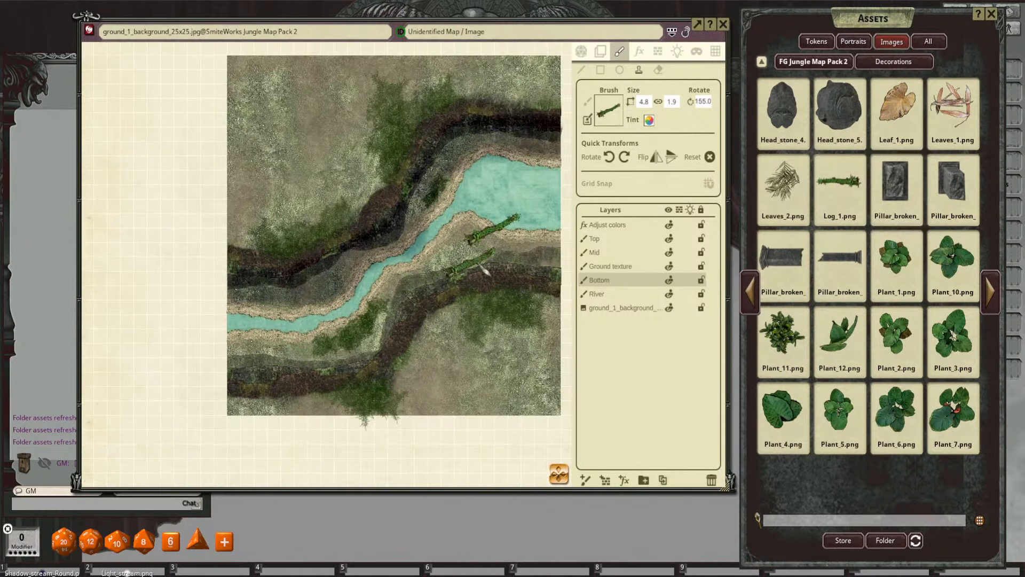
Step: Make the Top layer active and search all image assets for "splash" from the root folder
{"action": "left_click", "coordinate": [628, 239]}
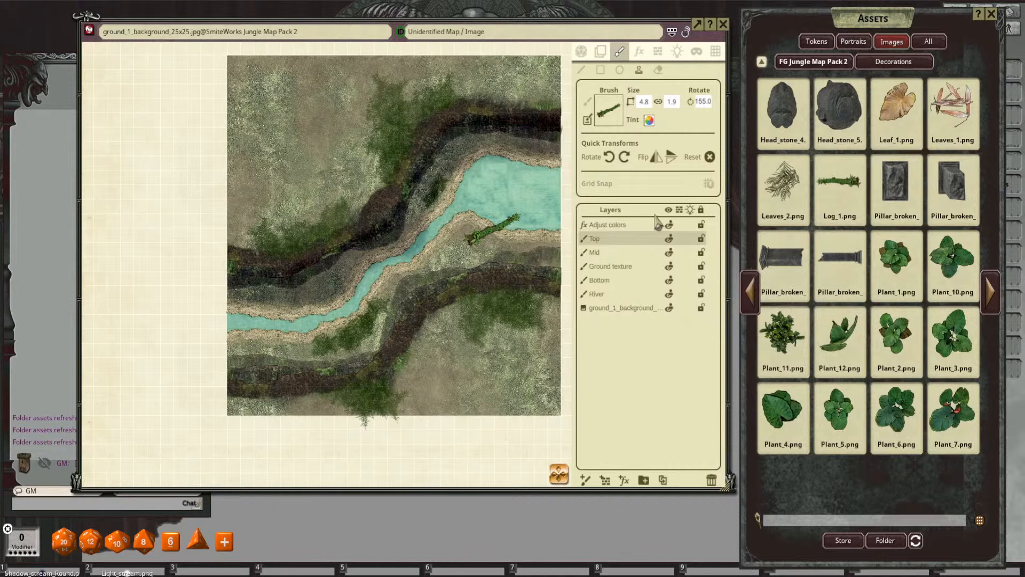
{"action": "left_click", "coordinate": [843, 63]}
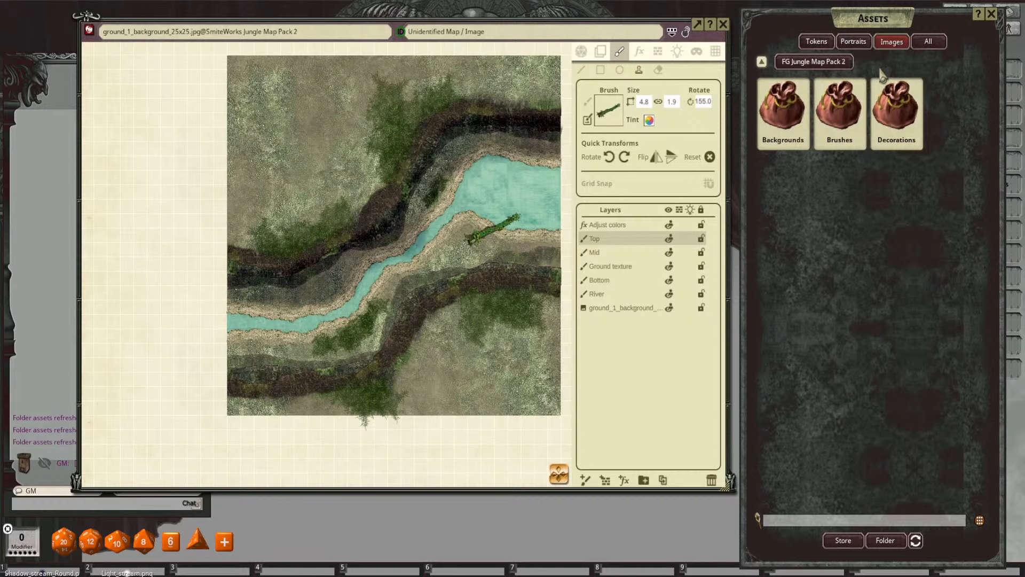
{"action": "left_click", "coordinate": [761, 62]}
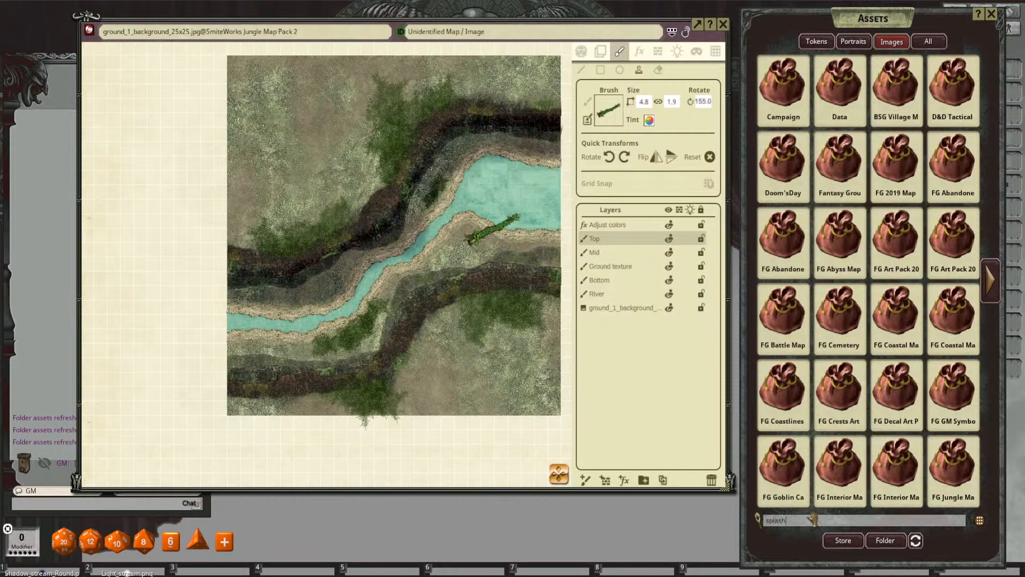
{"action": "key", "text": "Return"}
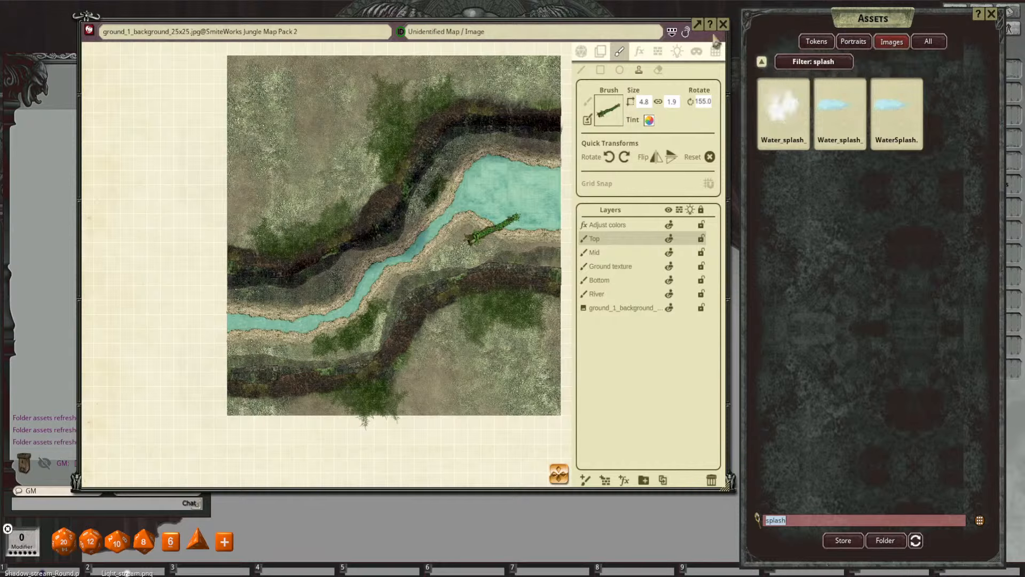
Step: Load the white Water_splash image as a translucent stamp on the River layer, sized 1.6 by 1.6 and rotated to 245 degrees
{"action": "left_click_drag", "start_coordinate": [790, 120], "coordinate": [739, 129]}
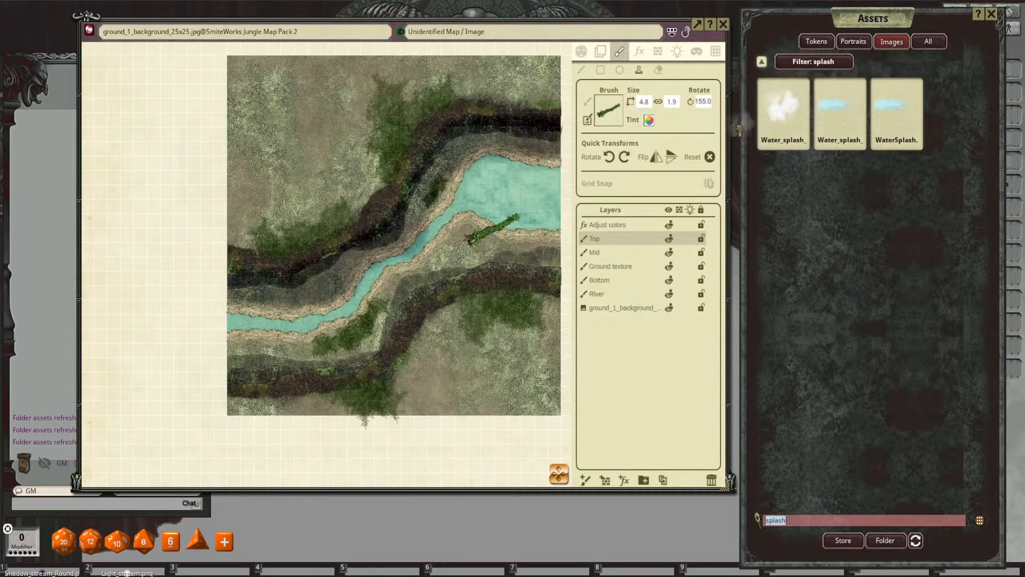
{"action": "left_click_drag", "start_coordinate": [526, 160], "coordinate": [468, 194]}
{"action": "scroll", "coordinate": [469, 193], "scroll_direction": "up", "scroll_amount": 4}
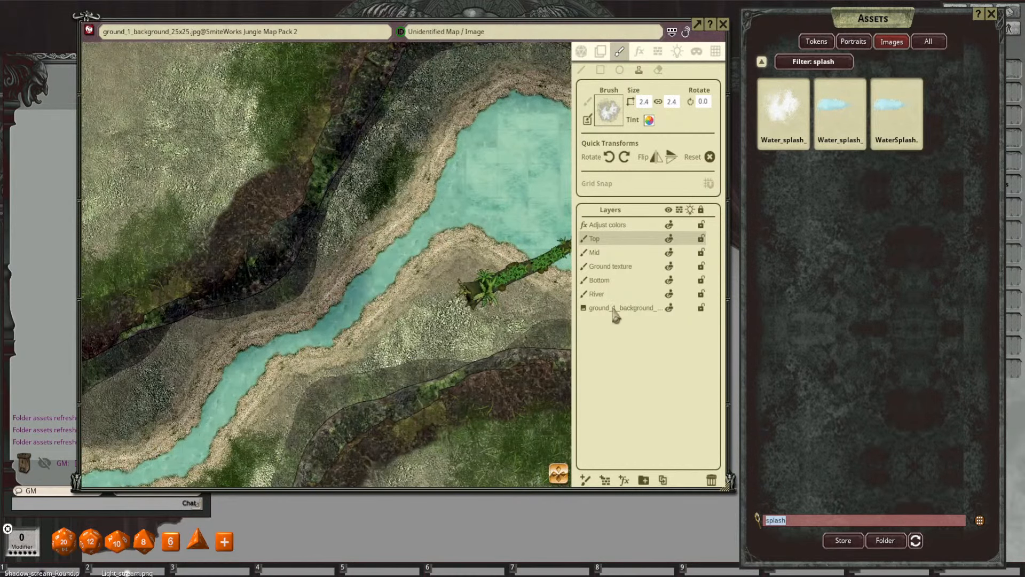
{"action": "left_click", "coordinate": [614, 294]}
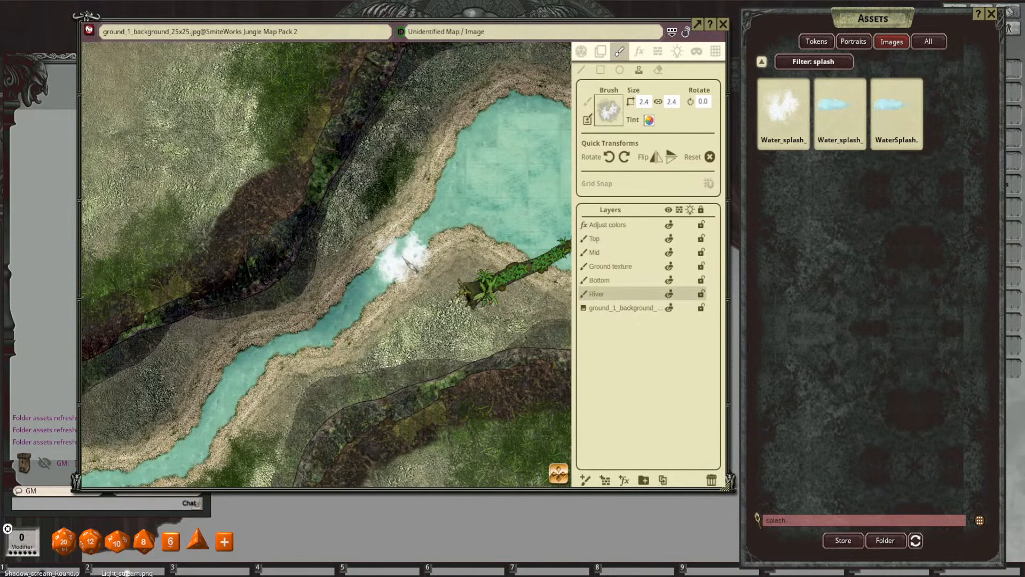
{"action": "scroll", "coordinate": [413, 264], "scroll_direction": "down", "scroll_amount": 4}
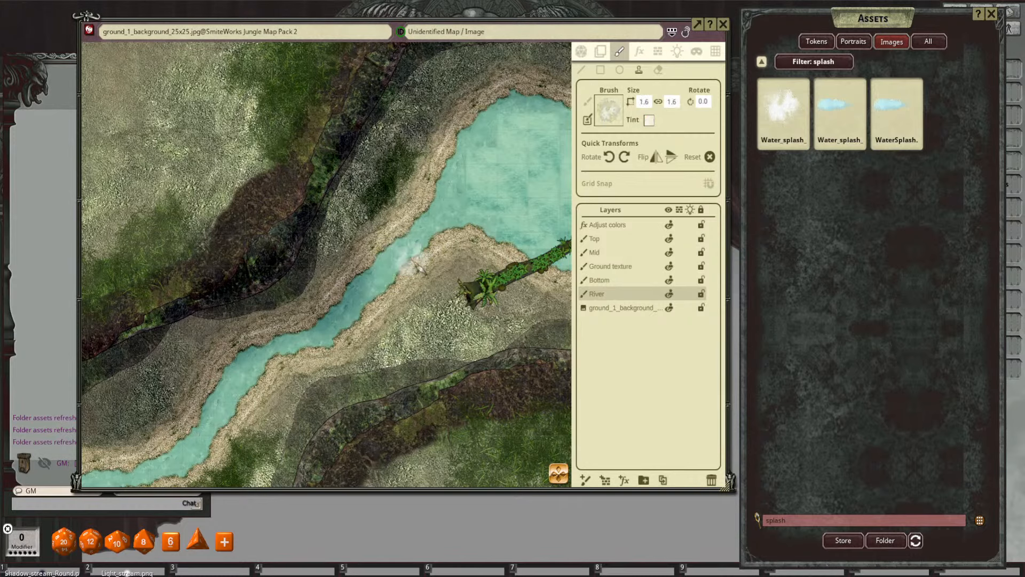
{"action": "scroll", "coordinate": [480, 231], "scroll_direction": "up", "scroll_amount": 2, "text": "shift"}
{"action": "scroll", "coordinate": [478, 224], "scroll_direction": "up", "scroll_amount": 8, "text": "shift"}
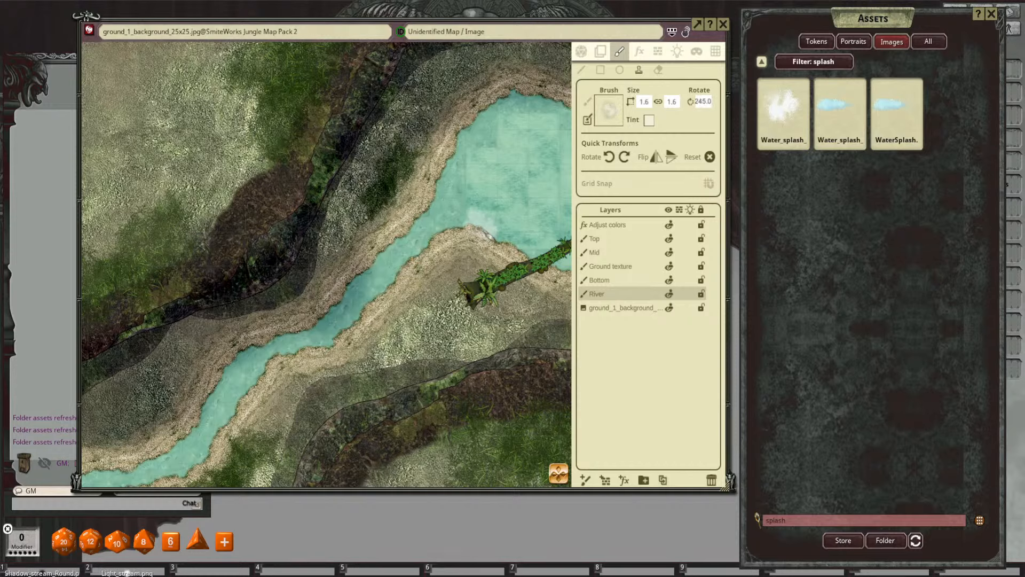
Step: Tint the splash stamp pale green with R 193, G 255, B 193, A 115, and enlarge it to 2.4 by 2.4
{"action": "left_click", "coordinate": [649, 120]}
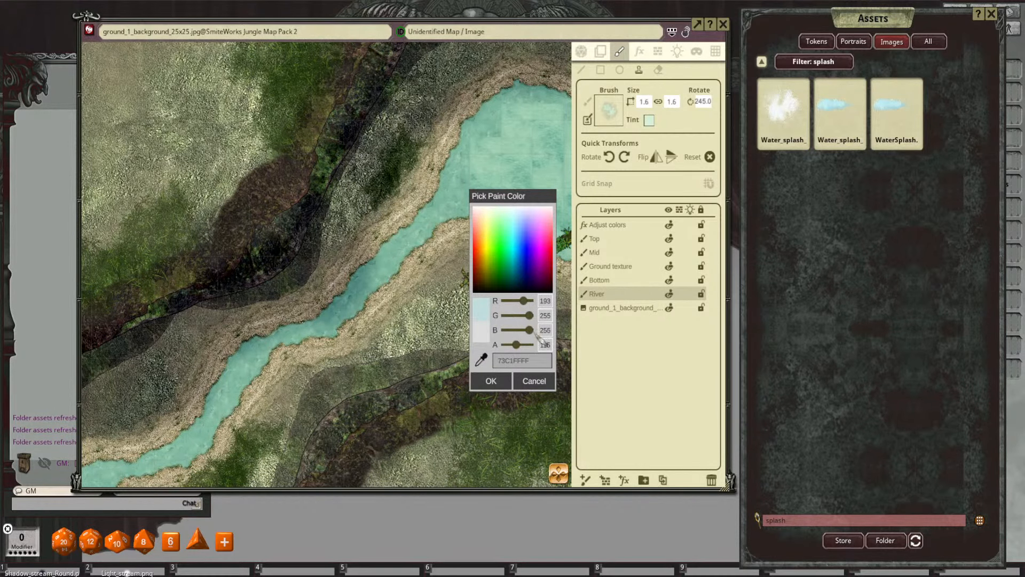
{"action": "left_click_drag", "start_coordinate": [526, 331], "coordinate": [525, 331]}
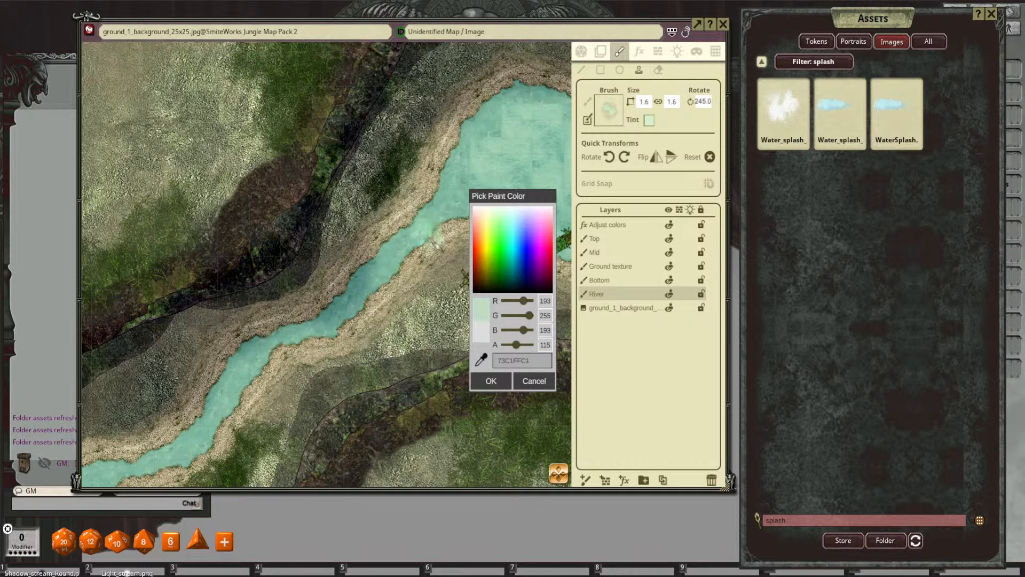
{"action": "left_click", "coordinate": [490, 381]}
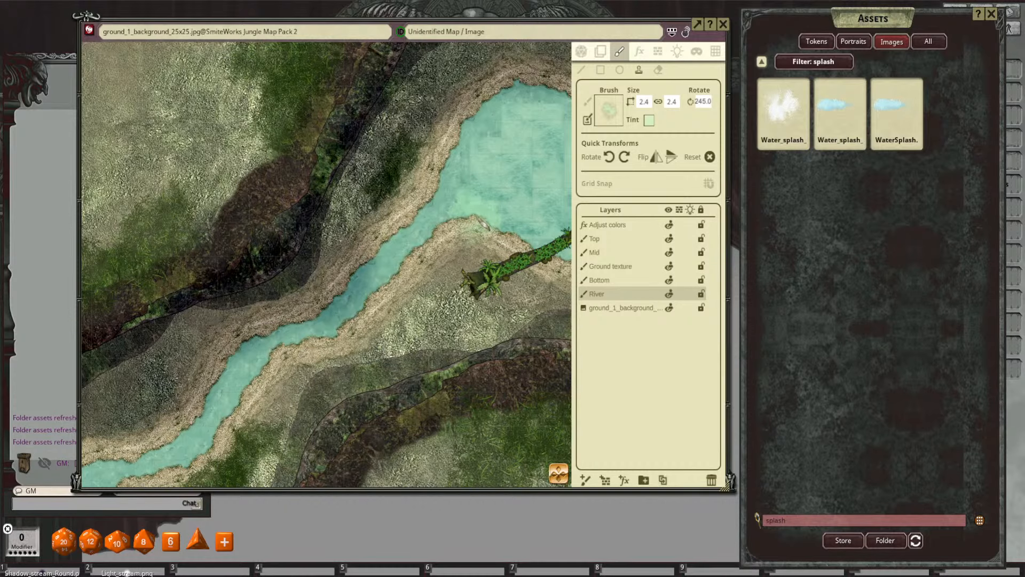
{"action": "type", "text": "aaaaaaaaaaaaaaaaaaaaa"}
{"action": "left_click_drag", "start_coordinate": [474, 216], "coordinate": [462, 233]}
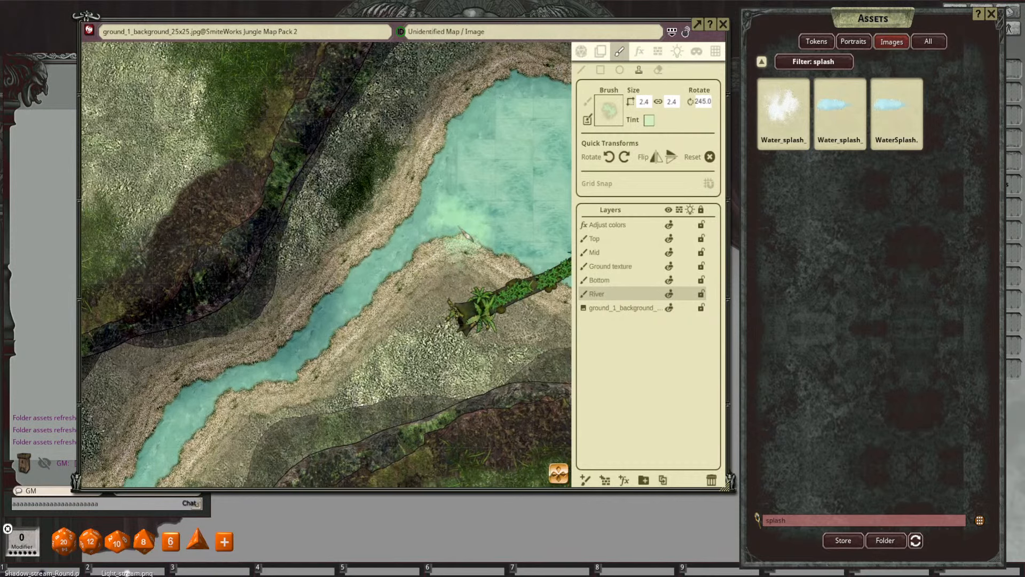
Step: Retint the splash stamp to R 210, G 233, B 176, A 204, sized 1.6 by 1.6 and rotated to 230 degrees
{"action": "left_click", "coordinate": [649, 120]}
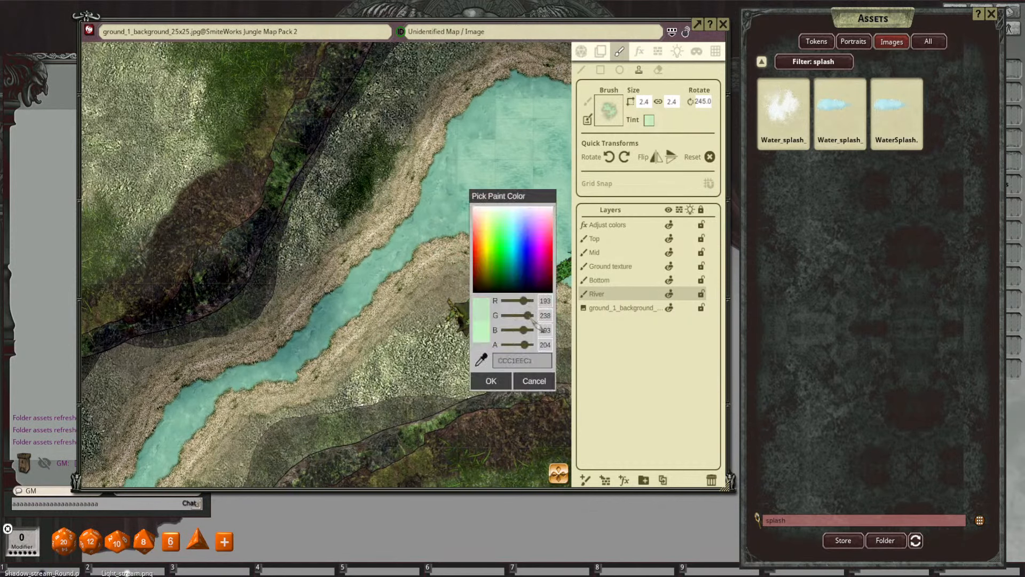
{"action": "left_click_drag", "start_coordinate": [530, 320], "coordinate": [531, 320]}
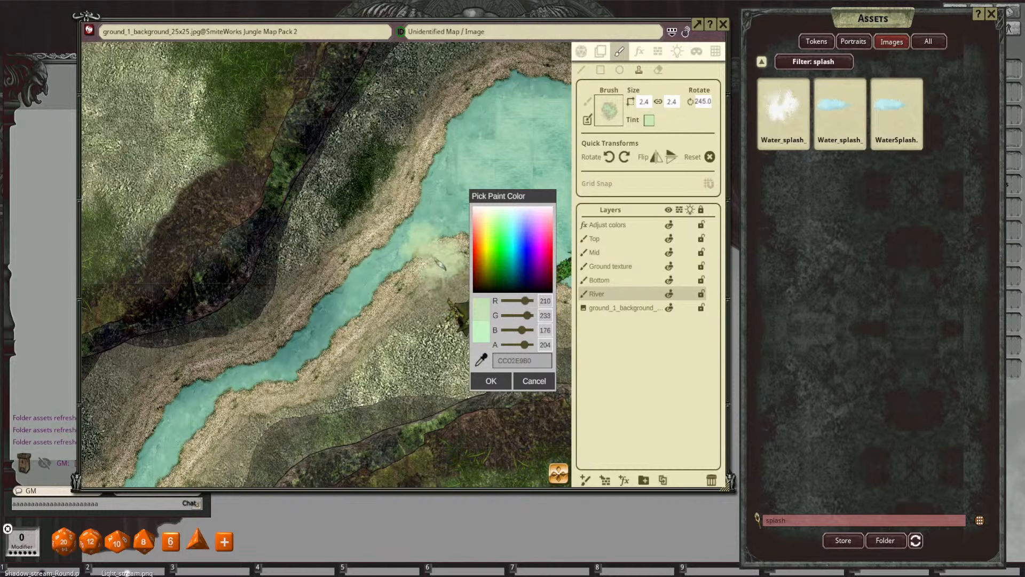
{"action": "left_click", "coordinate": [506, 376]}
{"action": "scroll", "coordinate": [485, 248], "scroll_direction": "down", "scroll_amount": 1}
{"action": "scroll", "coordinate": [485, 248], "scroll_direction": "down", "scroll_amount": 7}
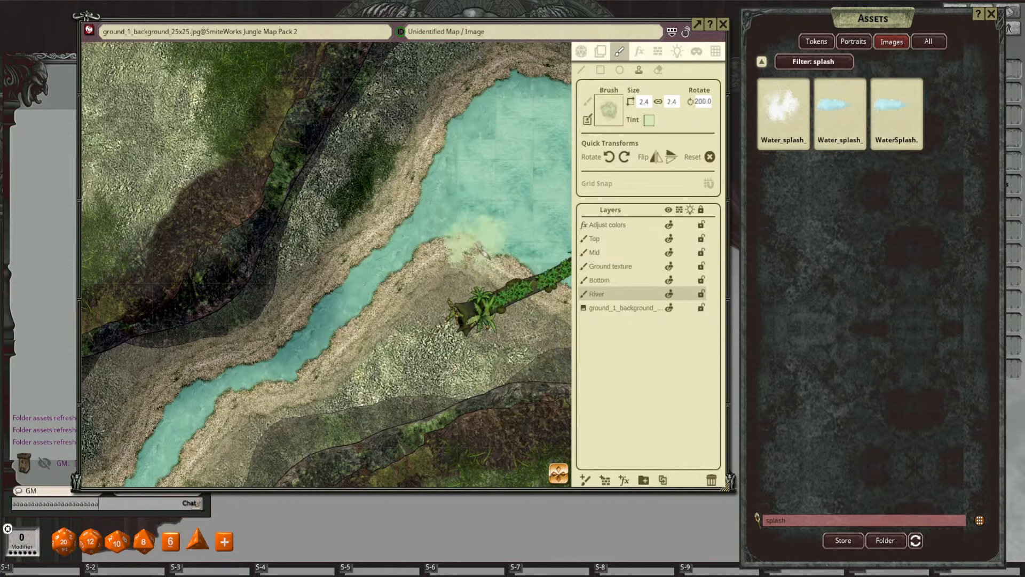
{"action": "scroll", "coordinate": [479, 253], "scroll_direction": "down", "scroll_amount": 8}
{"action": "scroll", "coordinate": [479, 253], "scroll_direction": "up", "scroll_amount": 3}
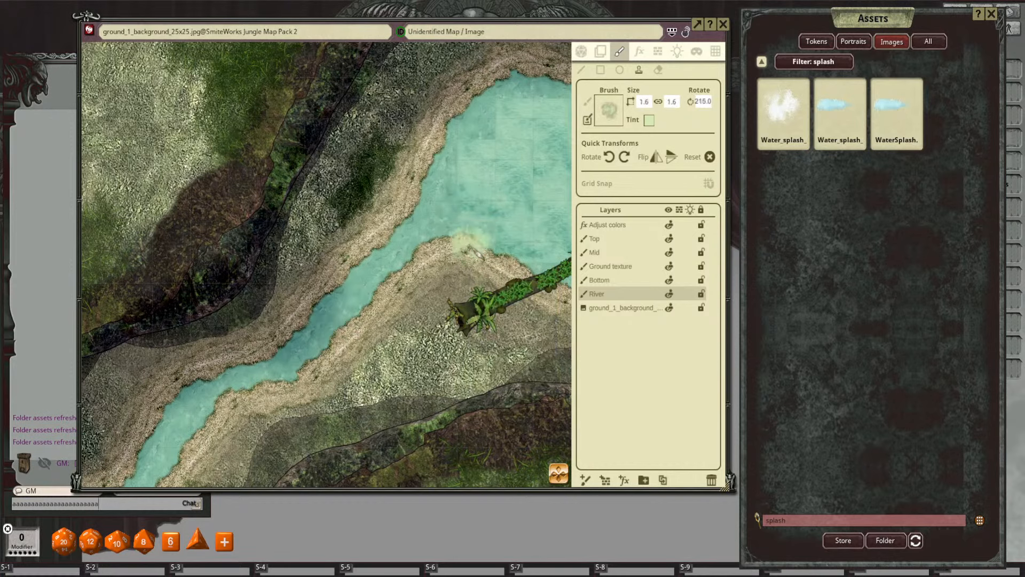
{"action": "scroll", "coordinate": [470, 246], "scroll_direction": "up", "scroll_amount": 2, "text": "shift"}
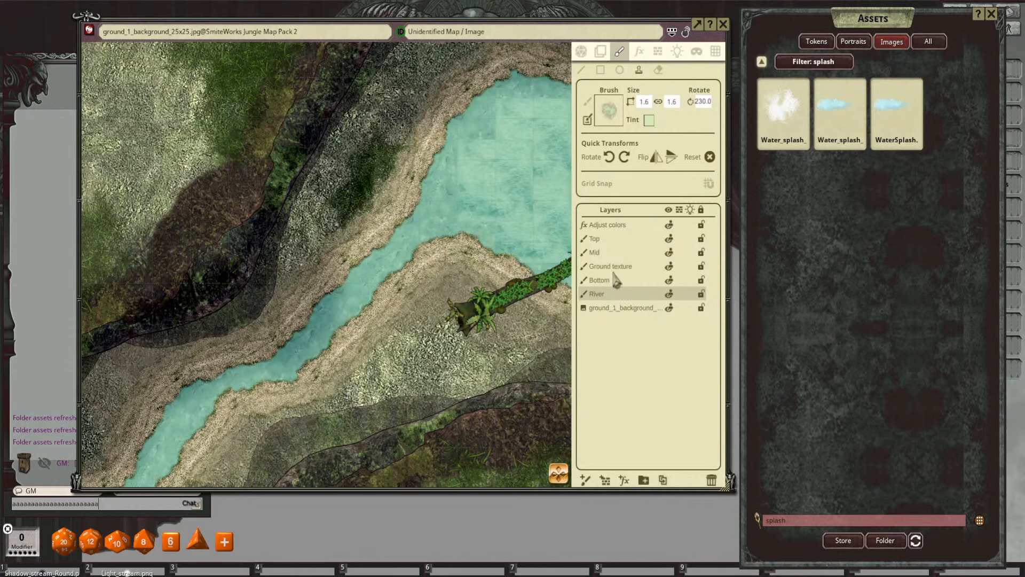
Step: Toggle the Bottom layer's visibility off and on, and stamp 1.6 by 1.6 splashes along the pool's southern shoreline, rotated 230 and 250 degrees
{"action": "left_click", "coordinate": [669, 281]}
{"action": "left_click", "coordinate": [668, 282]}
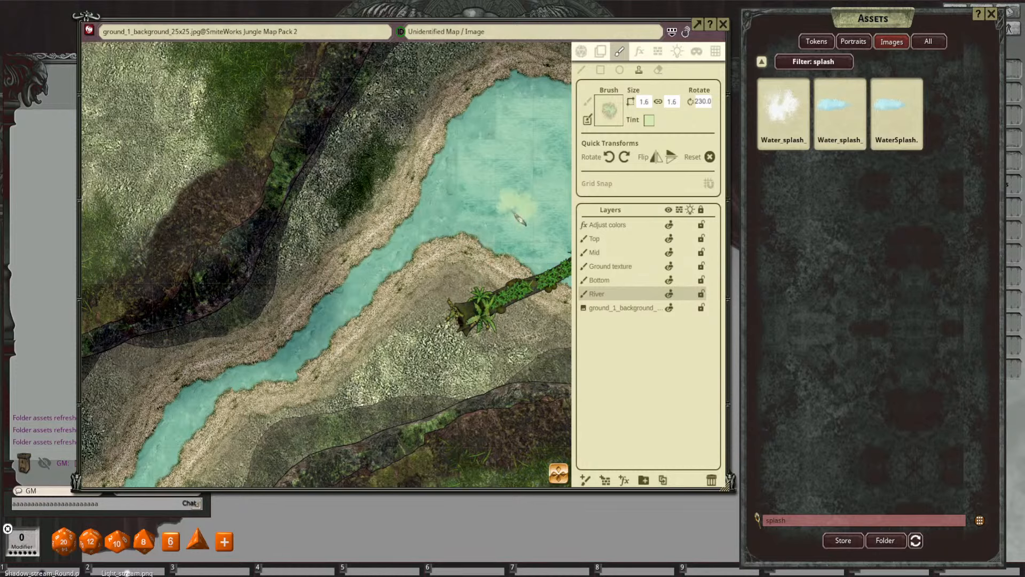
{"action": "left_click", "coordinate": [458, 243]}
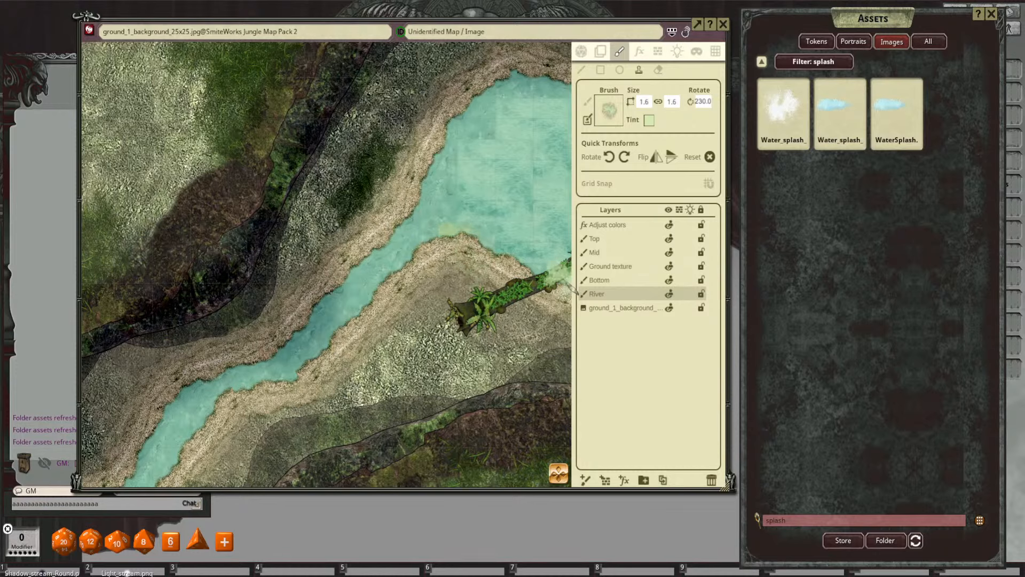
{"action": "scroll", "coordinate": [484, 248], "scroll_direction": "up", "scroll_amount": 2}
{"action": "left_click", "coordinate": [483, 246]}
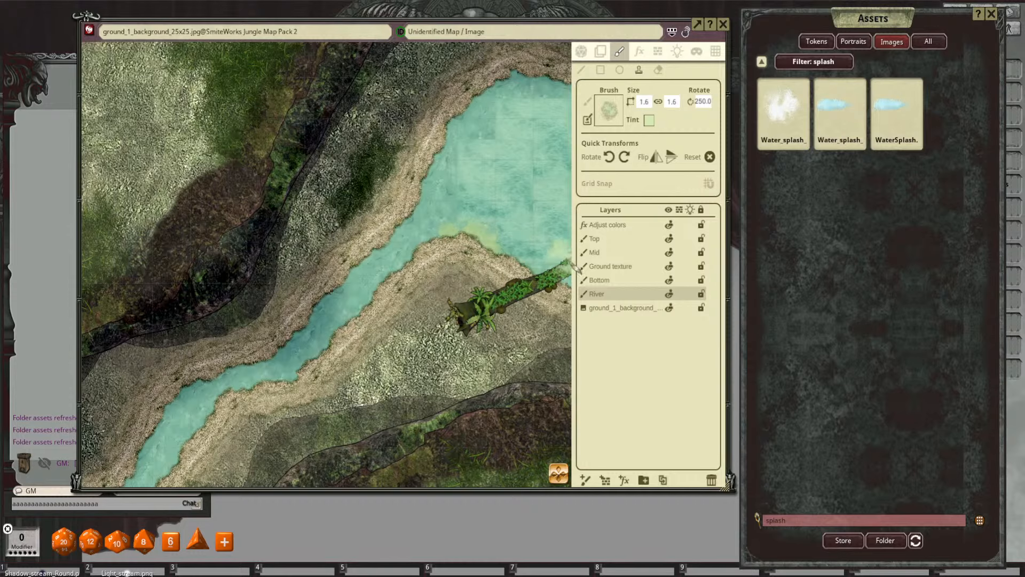
Step: Stamp 1.3 by 1.3 splashes along the pool's southern shoreline and channel mouth, rotated 290 and 245 degrees
{"action": "scroll", "coordinate": [512, 259], "scroll_direction": "down", "scroll_amount": 3}
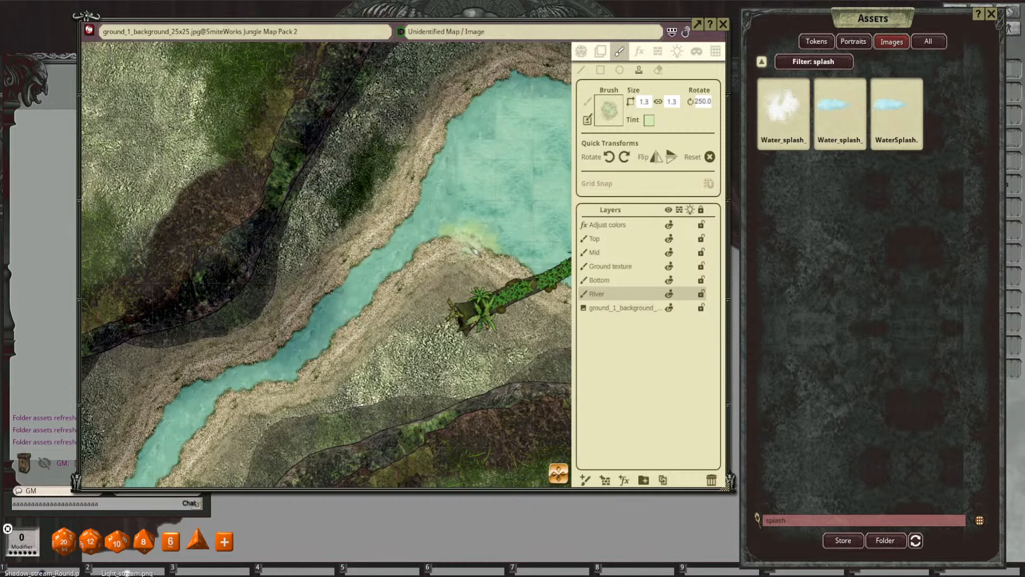
{"action": "scroll", "coordinate": [443, 256], "scroll_direction": "up", "scroll_amount": 4}
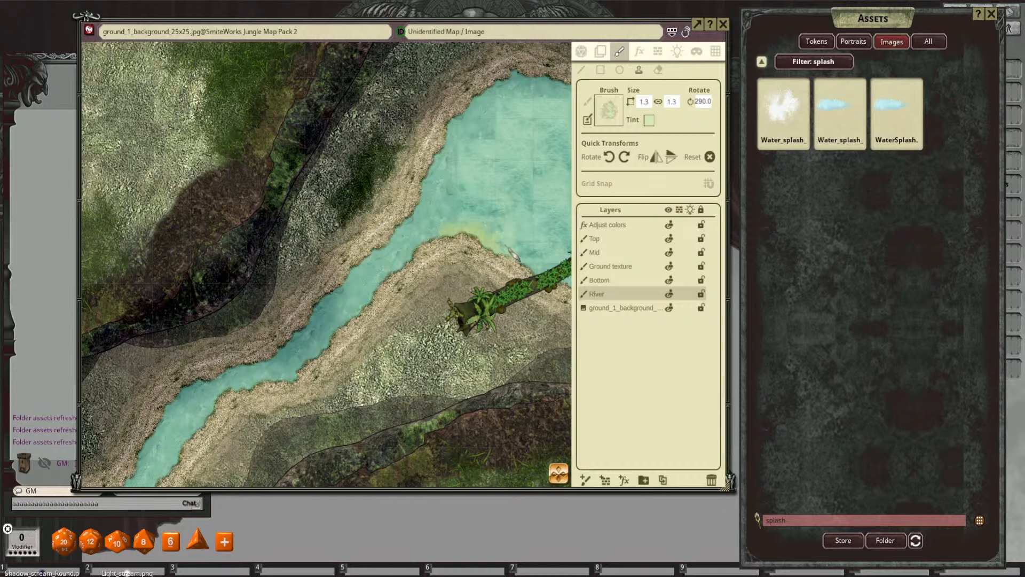
{"action": "scroll", "coordinate": [443, 237], "scroll_direction": "down", "scroll_amount": 5}
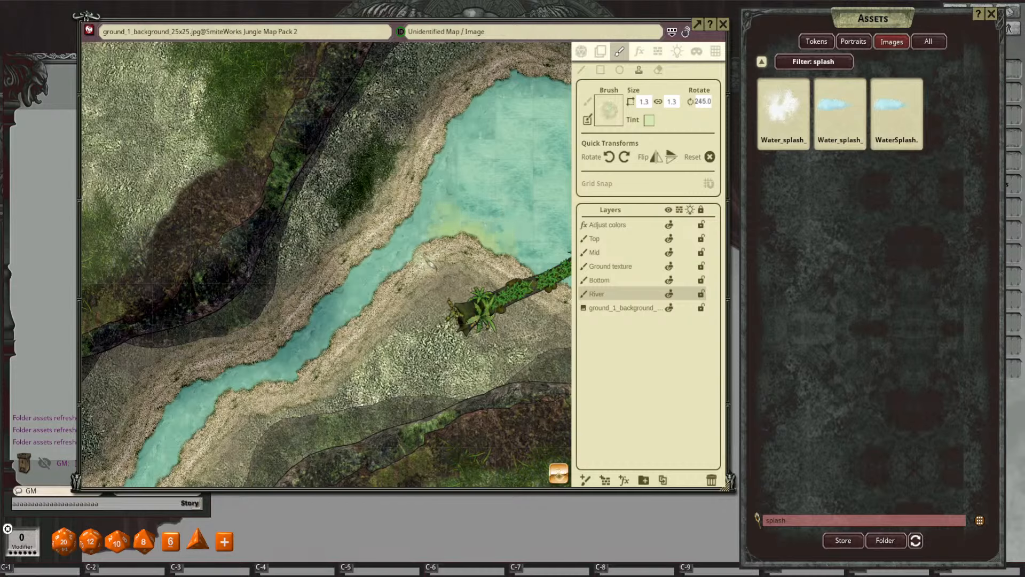
{"action": "left_click", "coordinate": [422, 272]}
Step: Stamp 1.6 by 1.6 splashes on both banks where the pool narrows into the channel, rotated 180, 235 and 290 degrees
{"action": "scroll", "coordinate": [420, 278], "scroll_direction": "down", "scroll_amount": 13}
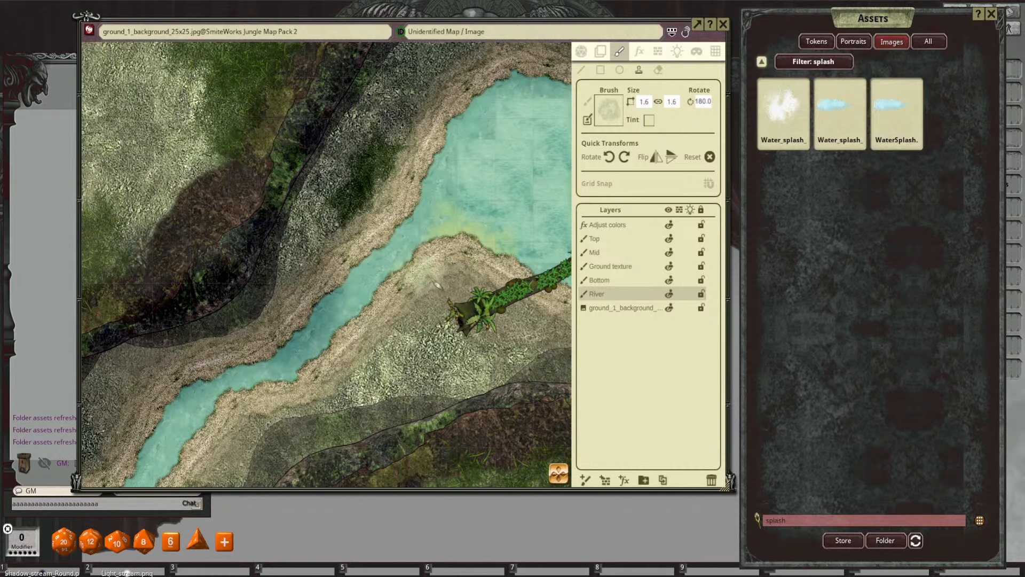
{"action": "scroll", "coordinate": [495, 254], "scroll_direction": "down", "scroll_amount": 2}
{"action": "scroll", "coordinate": [496, 255], "scroll_direction": "down", "scroll_amount": 2}
{"action": "left_click_drag", "start_coordinate": [496, 254], "coordinate": [521, 229]}
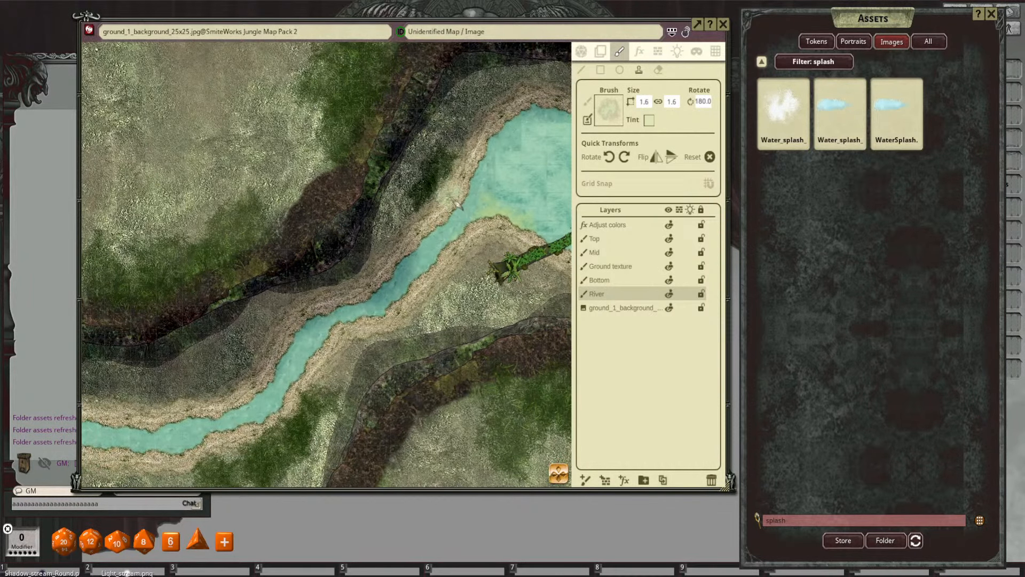
{"action": "left_click", "coordinate": [458, 205]}
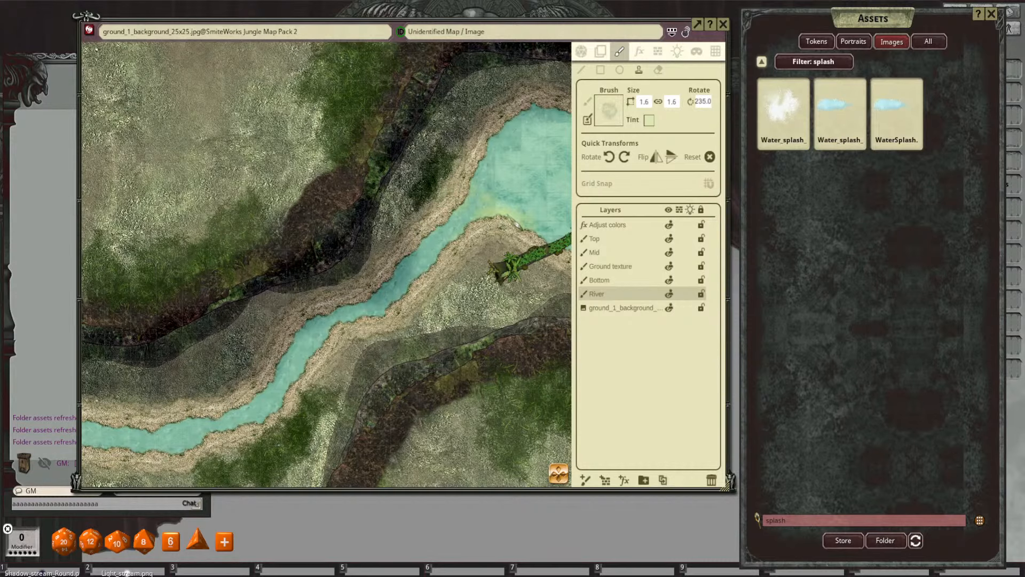
{"action": "left_click_drag", "start_coordinate": [515, 221], "coordinate": [493, 258]}
{"action": "scroll", "coordinate": [466, 203], "scroll_direction": "up", "scroll_amount": 3}
{"action": "scroll", "coordinate": [428, 228], "scroll_direction": "up", "scroll_amount": 11}
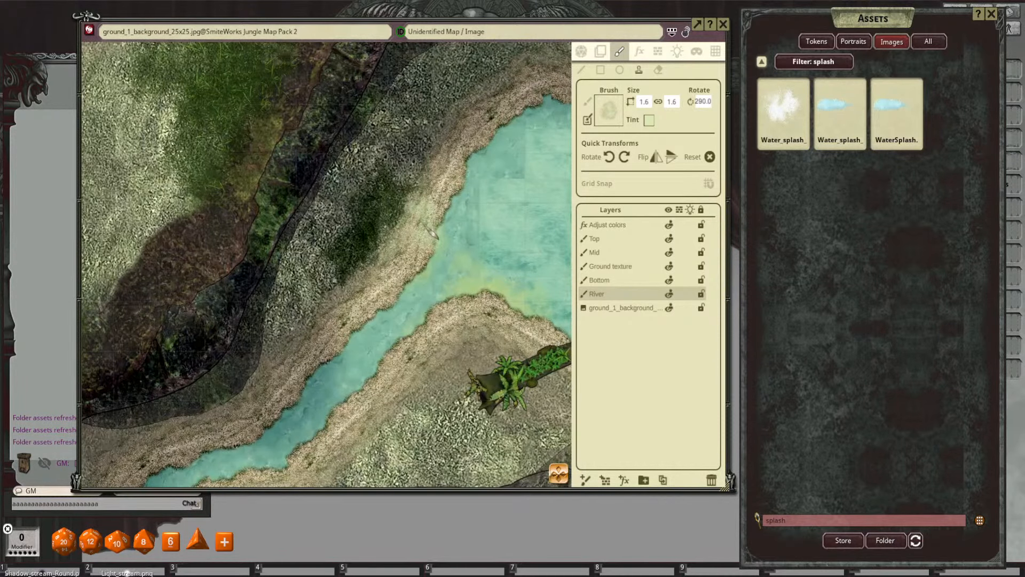
Step: Stamp 1.6 by 1.6 splashes along the narrow channel southwest of the pool, rotated 350 degrees
{"action": "scroll", "coordinate": [422, 288], "scroll_direction": "down", "scroll_amount": 4}
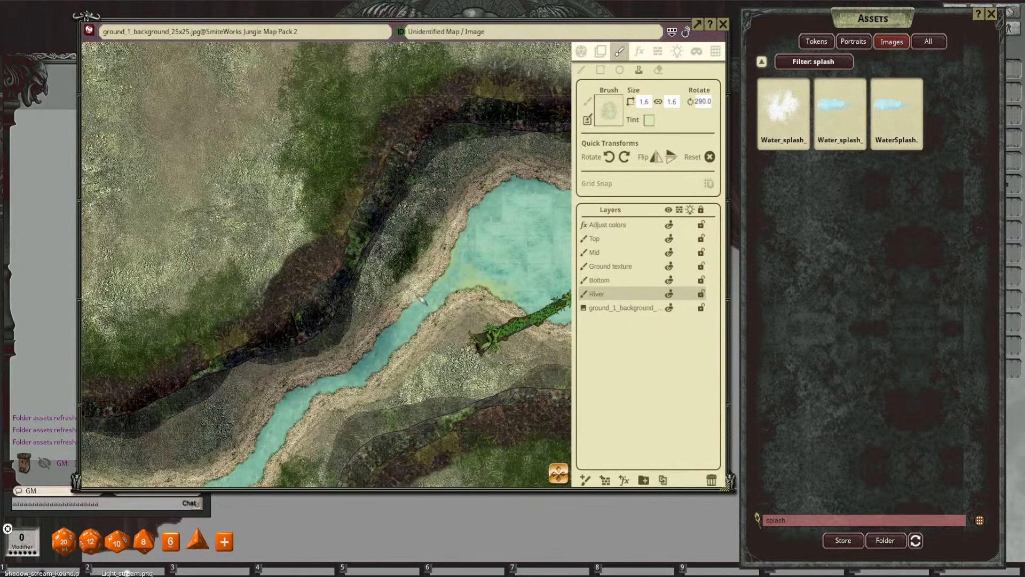
{"action": "left_click_drag", "start_coordinate": [421, 299], "coordinate": [491, 245]}
{"action": "scroll", "coordinate": [447, 283], "scroll_direction": "up", "scroll_amount": 3}
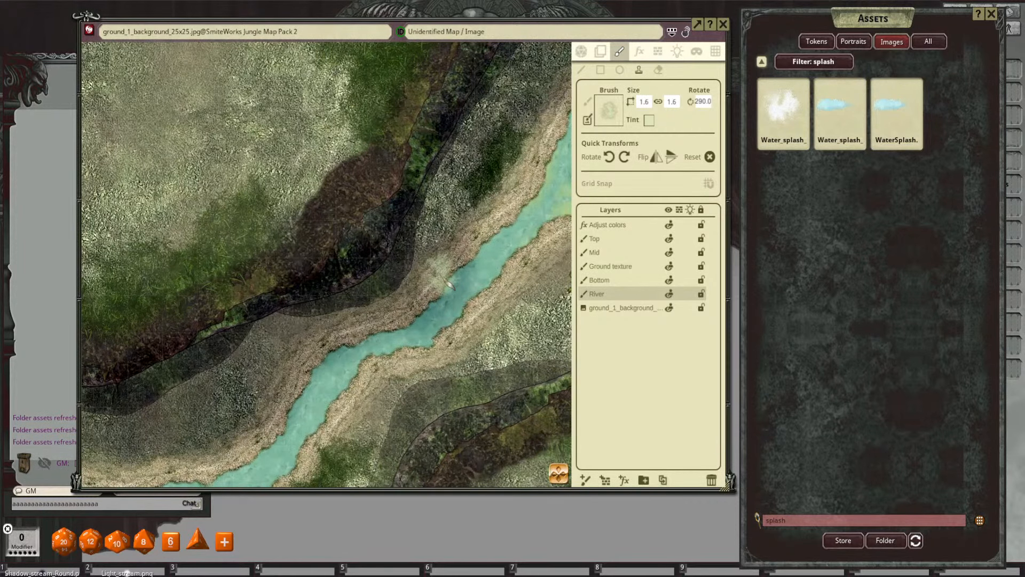
{"action": "scroll", "coordinate": [447, 279], "scroll_direction": "up", "scroll_amount": 12}
{"action": "left_click", "coordinate": [452, 278]}
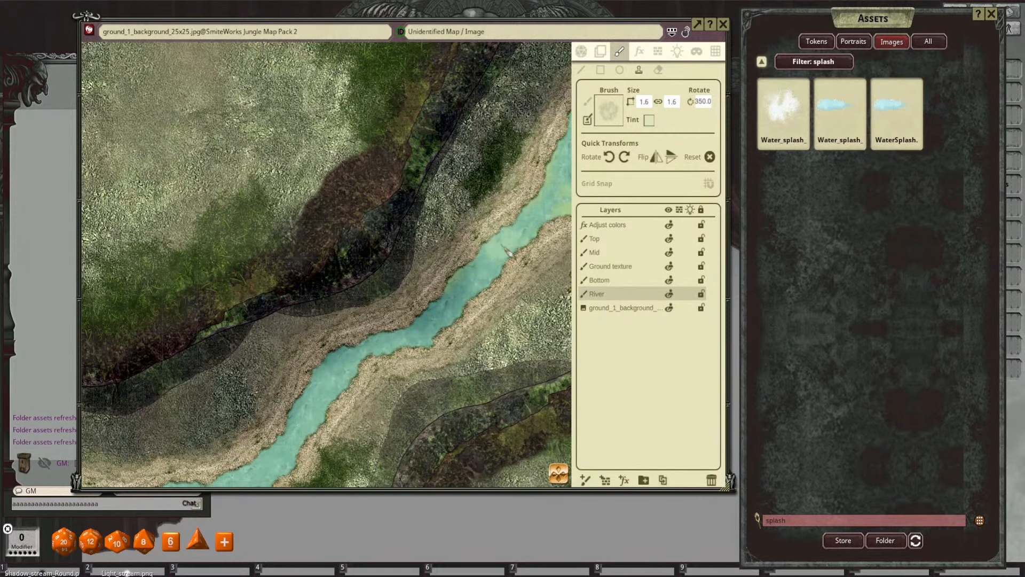
{"action": "scroll", "coordinate": [470, 325], "scroll_direction": "up", "scroll_amount": 3}
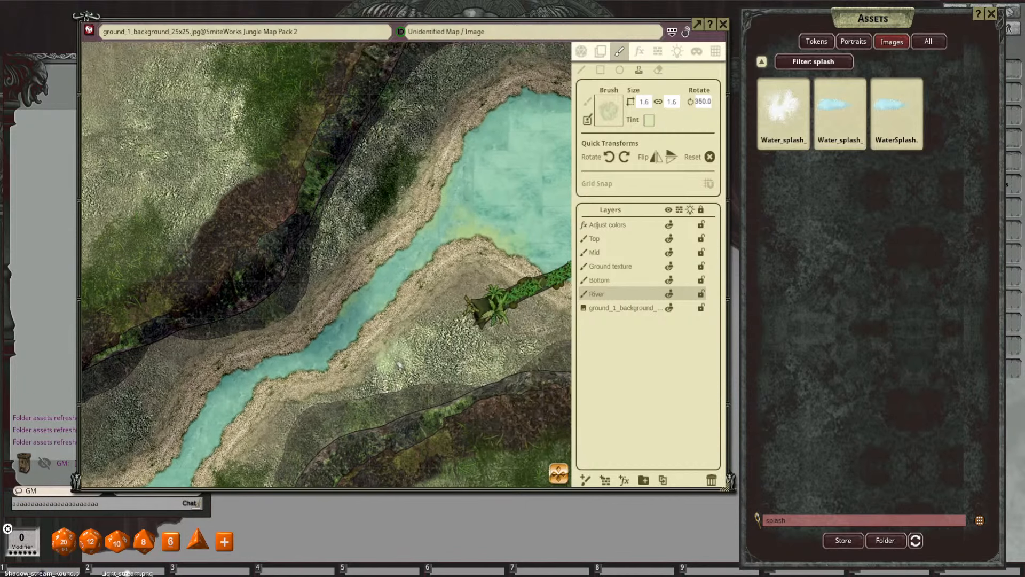
{"action": "left_click", "coordinate": [389, 249]}
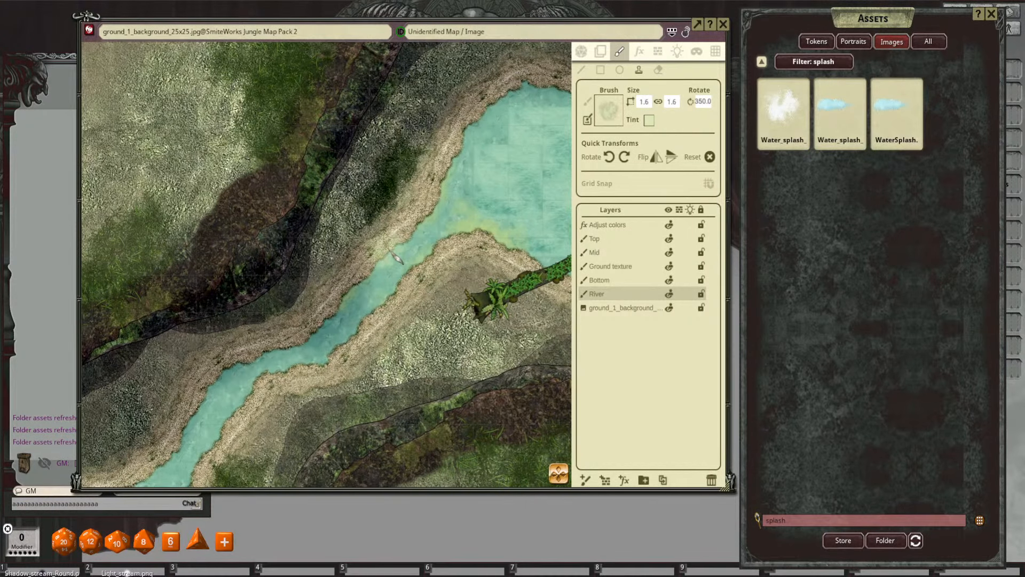
Step: Stamp 2.4 by 2.4 splashes in the pool's northwest corner, rotated 350 and 405 degrees, and reduce the stamp to 1.6 by 1.6
{"action": "left_click_drag", "start_coordinate": [538, 217], "coordinate": [453, 278]}
{"action": "scroll", "coordinate": [497, 293], "scroll_direction": "up", "scroll_amount": 4}
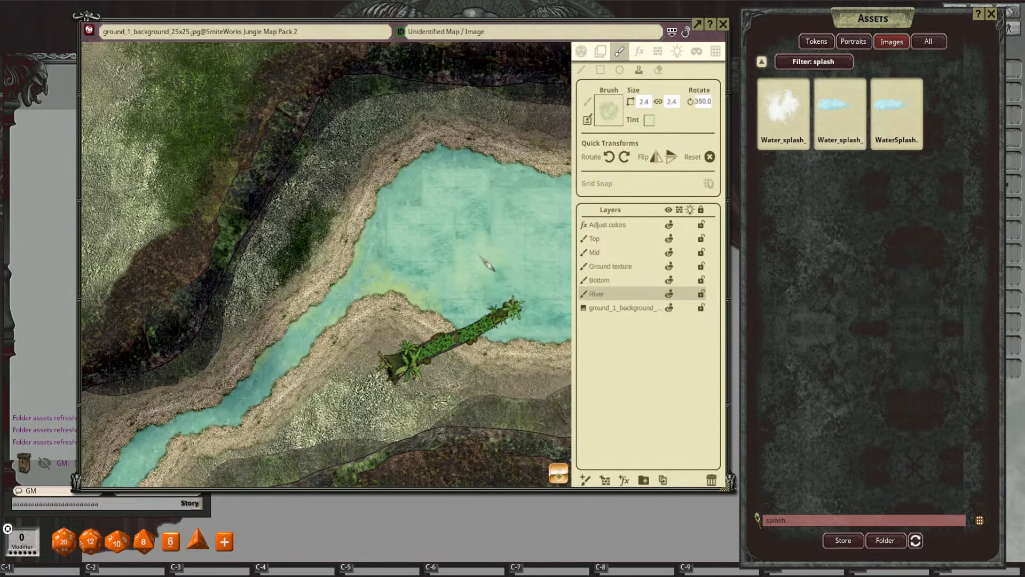
{"action": "left_click", "coordinate": [413, 193]}
{"action": "scroll", "coordinate": [479, 206], "scroll_direction": "up", "scroll_amount": 11}
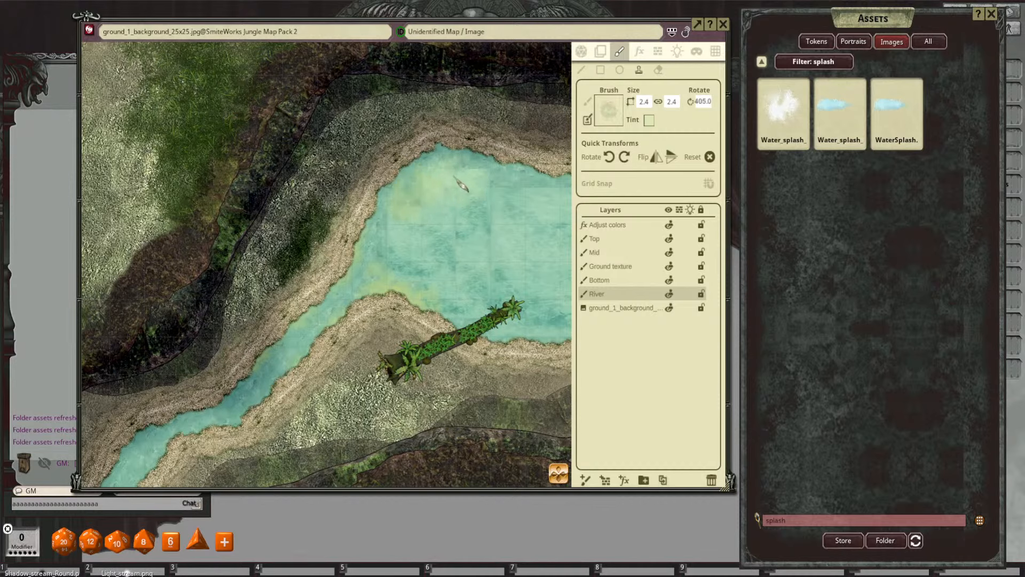
{"action": "left_click", "coordinate": [452, 207]}
{"action": "scroll", "coordinate": [466, 183], "scroll_direction": "down", "scroll_amount": 4}
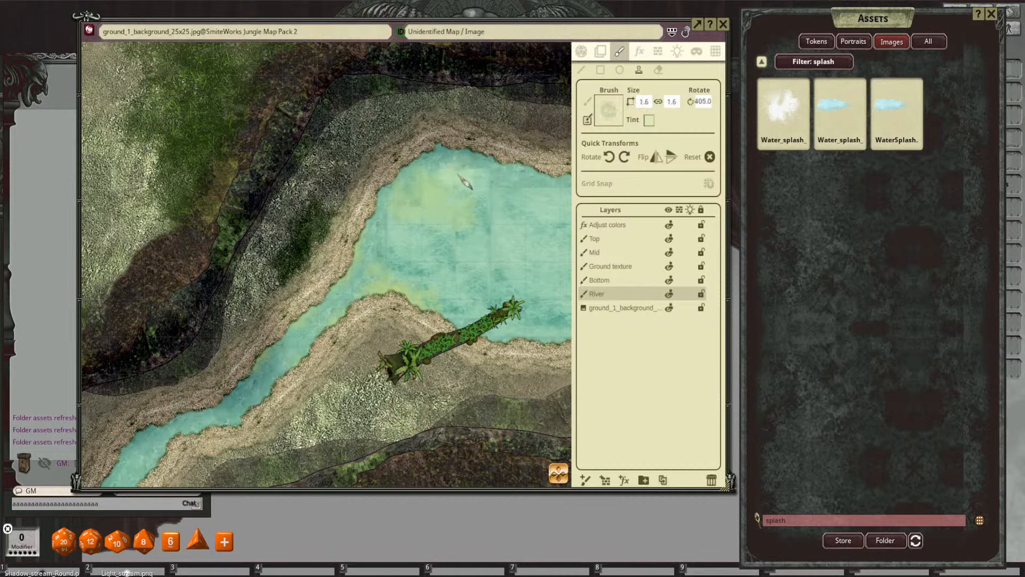
Step: Stamp splashes around the log's waterside end, varying the size between 2.0 and 1.3 and the rotation between 405 and 470 degrees
{"action": "left_click_drag", "start_coordinate": [518, 244], "coordinate": [470, 188]}
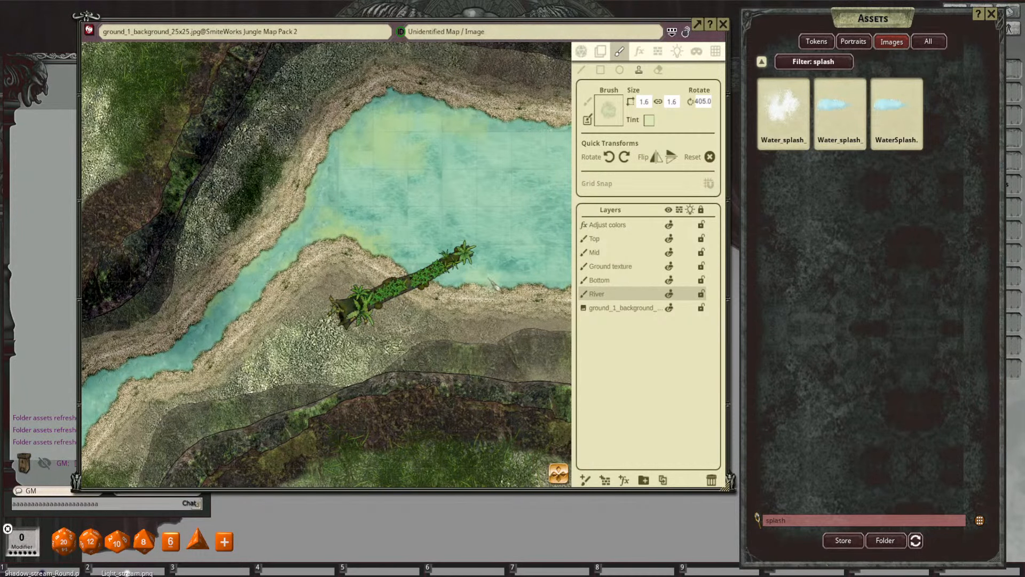
{"action": "scroll", "coordinate": [483, 294], "scroll_direction": "up", "scroll_amount": 2}
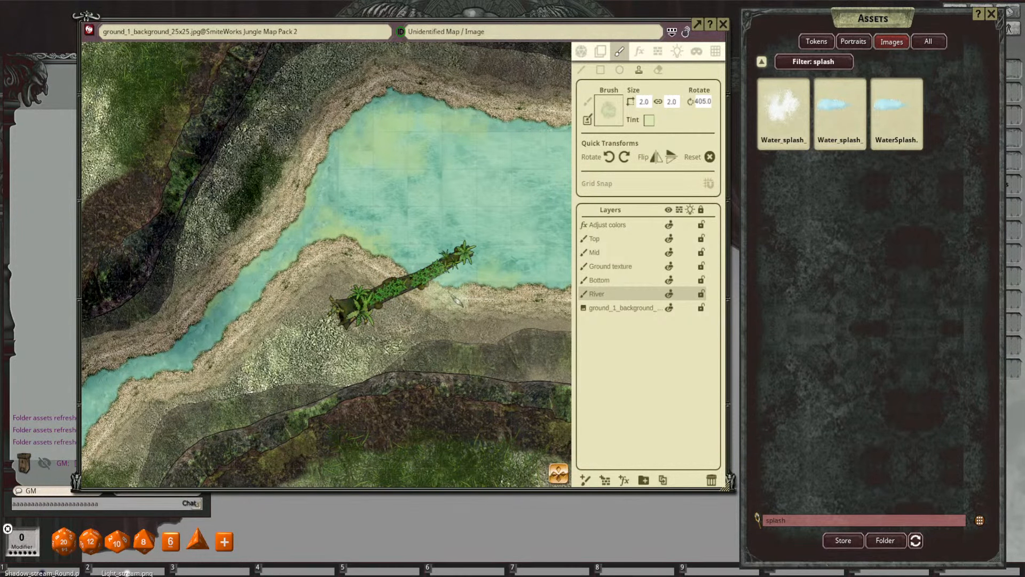
{"action": "scroll", "coordinate": [467, 253], "scroll_direction": "down", "scroll_amount": 3}
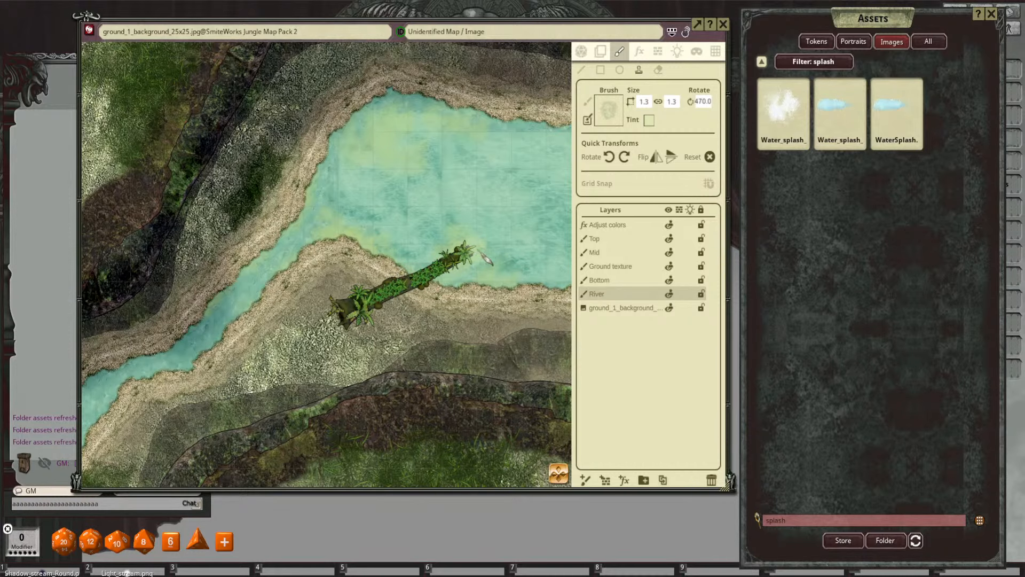
{"action": "scroll", "coordinate": [495, 269], "scroll_direction": "up", "scroll_amount": 1}
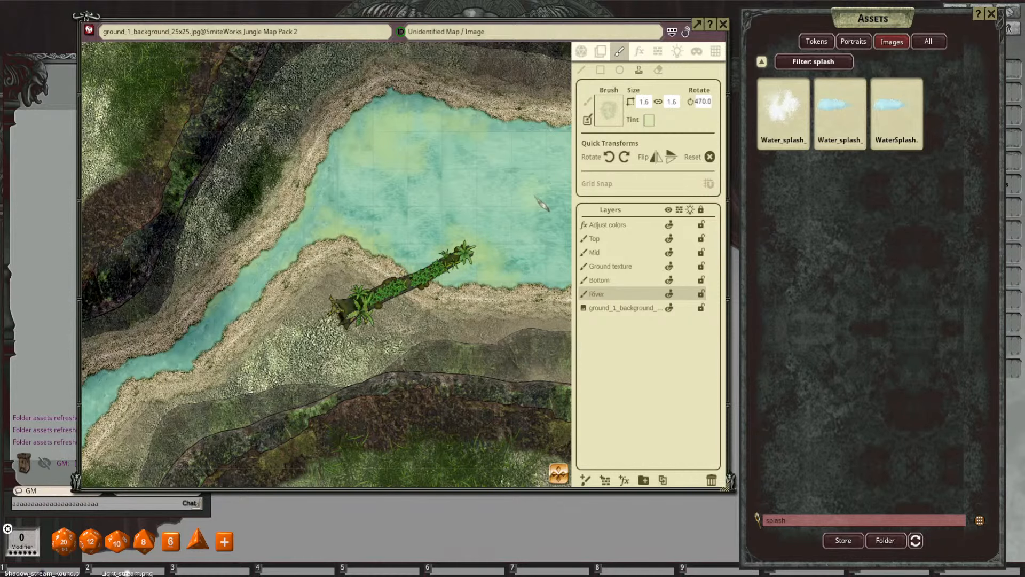
Step: Stamp 2.4 by 2.4 and 1.6 by 1.6 splashes along the pool's northern shoreline, rotated 470 degrees
{"action": "left_click_drag", "start_coordinate": [541, 203], "coordinate": [499, 264]}
{"action": "left_click", "coordinate": [506, 215]}
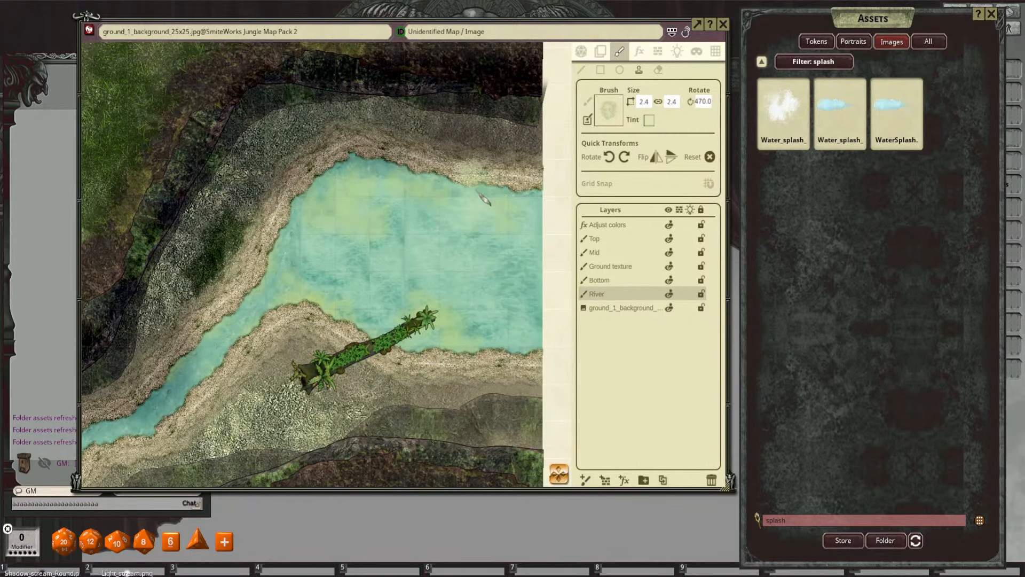
{"action": "scroll", "coordinate": [473, 179], "scroll_direction": "up", "scroll_amount": 2}
{"action": "left_click", "coordinate": [476, 180]}
{"action": "scroll", "coordinate": [474, 184], "scroll_direction": "down", "scroll_amount": 2}
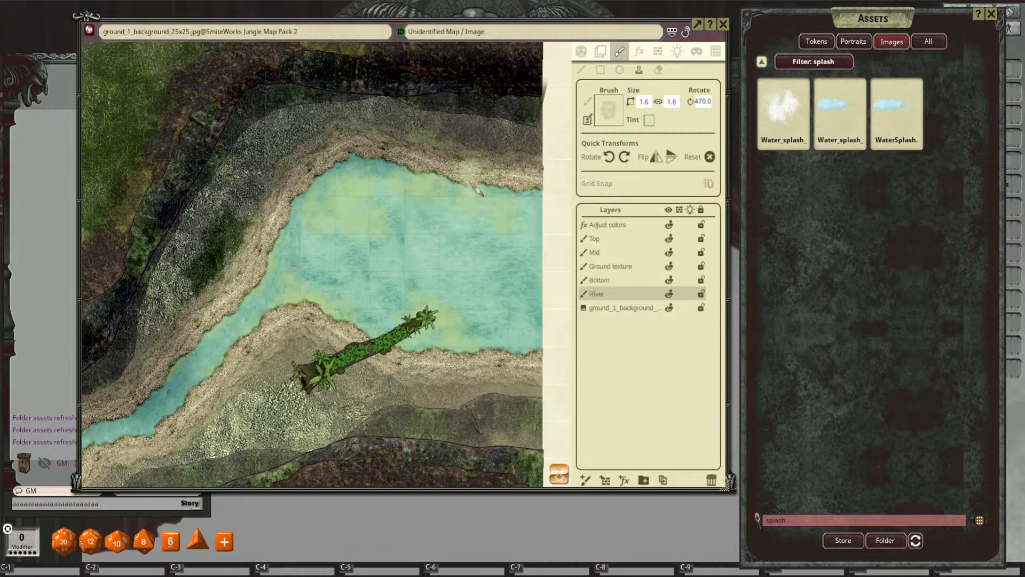
{"action": "left_click", "coordinate": [457, 180]}
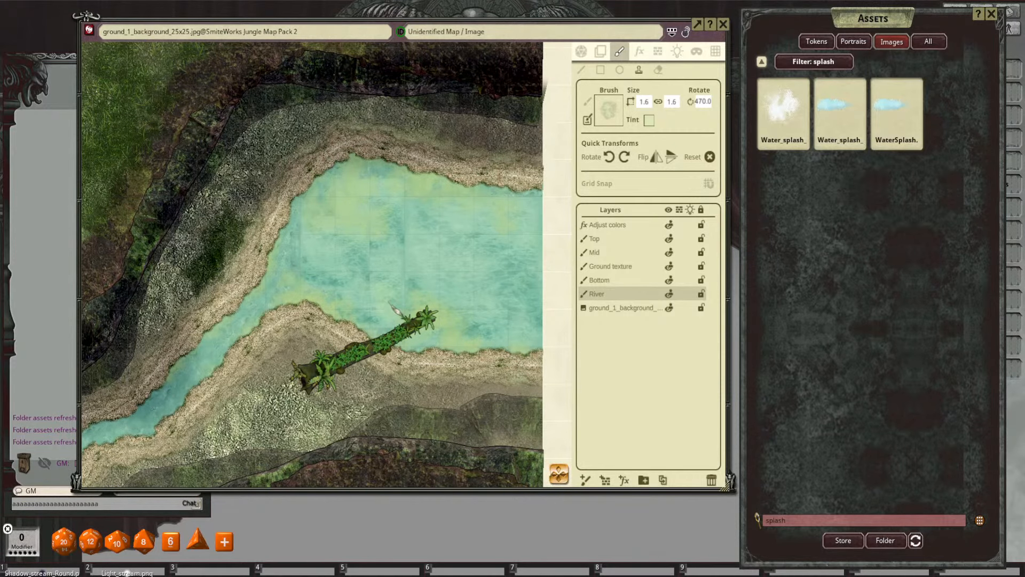
Step: Stamp a 1.6 by 1.6 splash at the bend midway down the narrow channel, rotated 410 degrees
{"action": "scroll", "coordinate": [277, 320], "scroll_direction": "down", "scroll_amount": 3}
{"action": "left_click_drag", "start_coordinate": [301, 334], "coordinate": [368, 254]}
{"action": "scroll", "coordinate": [347, 310], "scroll_direction": "down", "scroll_amount": 3}
{"action": "scroll", "coordinate": [375, 220], "scroll_direction": "up", "scroll_amount": 2}
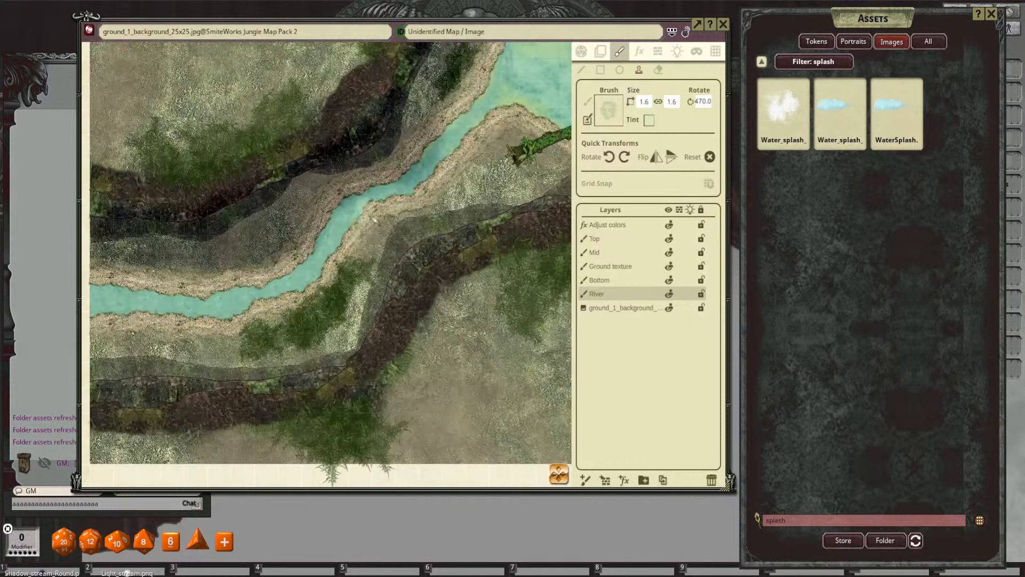
{"action": "scroll", "coordinate": [350, 199], "scroll_direction": "down", "scroll_amount": 6}
{"action": "left_click", "coordinate": [352, 200]}
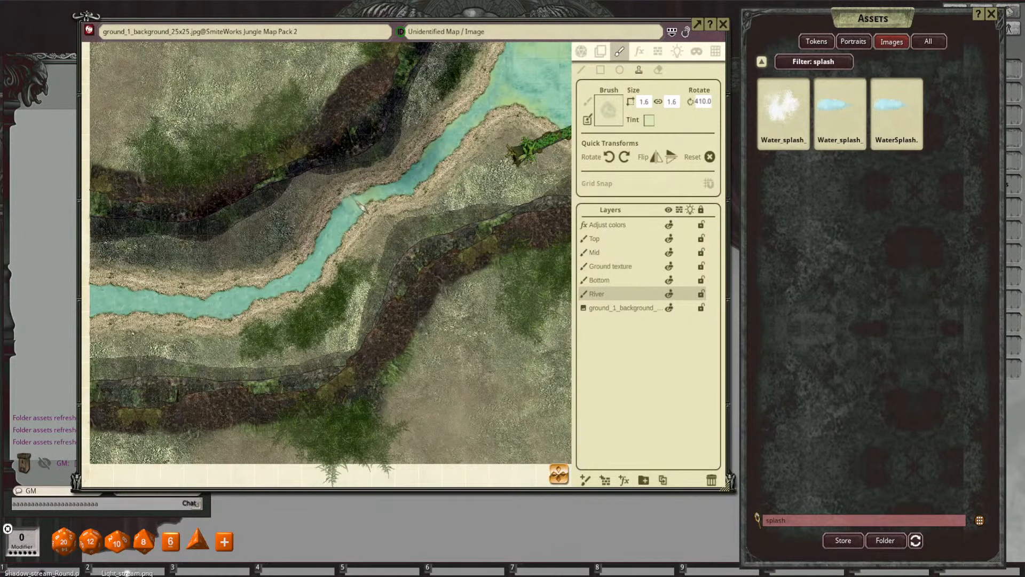
Step: Stamp splashes along the river's western stretch up to the map edge, rotated 410 degrees and sized 1.6 and 2.0
{"action": "left_click_drag", "start_coordinate": [287, 295], "coordinate": [416, 273]}
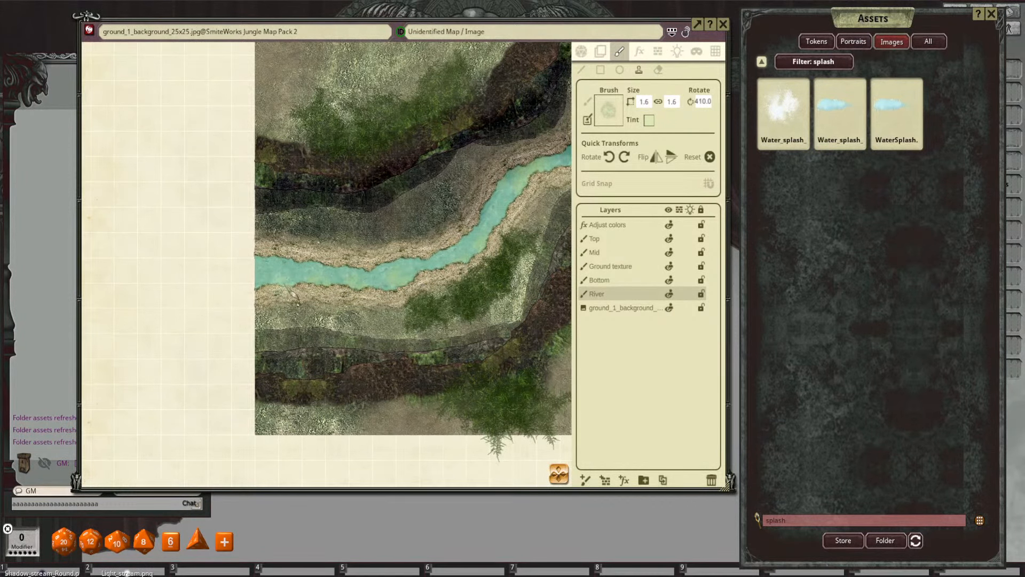
{"action": "left_click", "coordinate": [299, 278]}
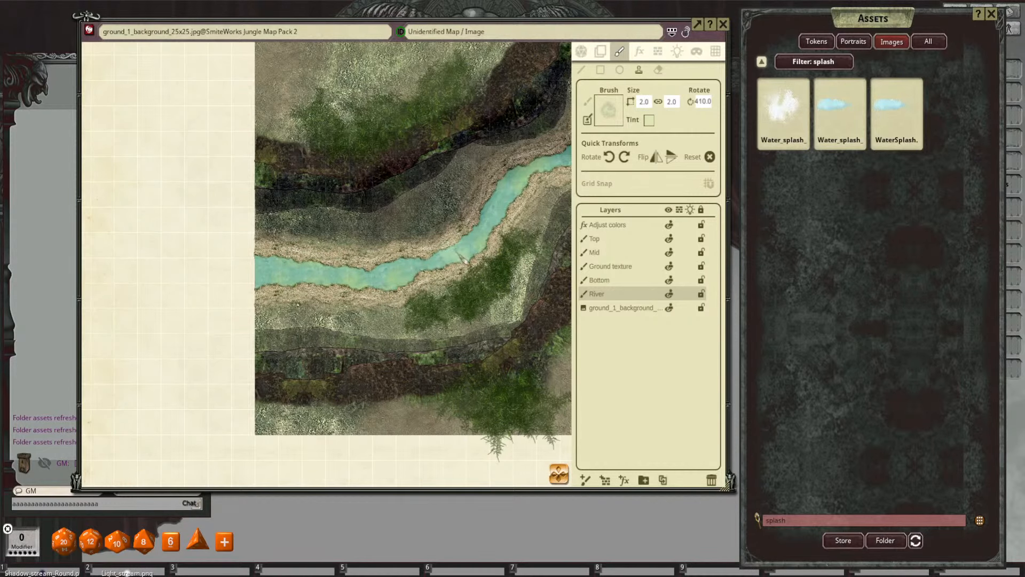
{"action": "scroll", "coordinate": [456, 251], "scroll_direction": "down", "scroll_amount": 3}
{"action": "left_click_drag", "start_coordinate": [465, 255], "coordinate": [433, 281]}
{"action": "scroll", "coordinate": [440, 265], "scroll_direction": "up", "scroll_amount": 2}
{"action": "scroll", "coordinate": [448, 268], "scroll_direction": "down", "scroll_amount": 3}
{"action": "scroll", "coordinate": [475, 273], "scroll_direction": "up", "scroll_amount": 4}
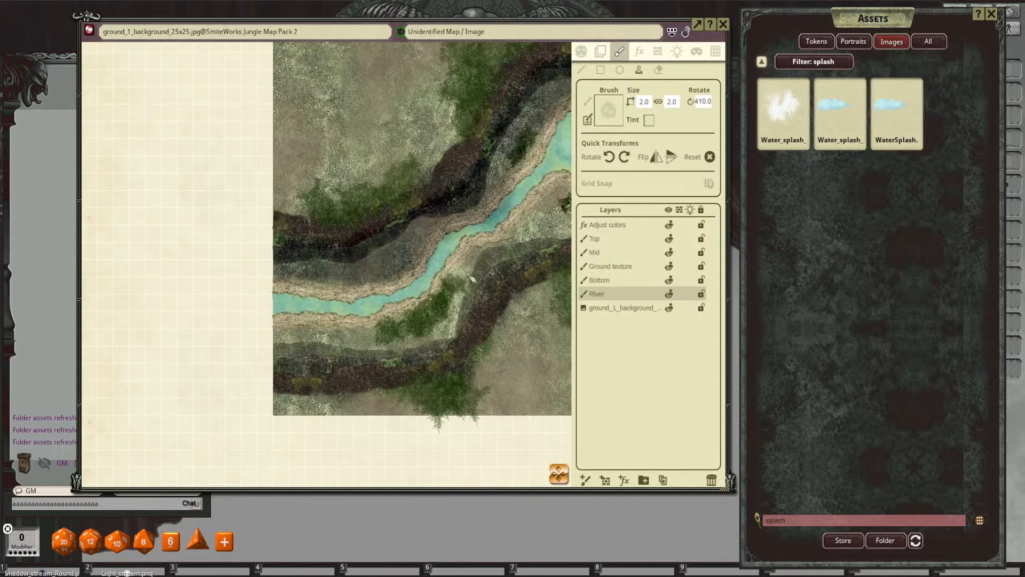
{"action": "scroll", "coordinate": [424, 283], "scroll_direction": "down", "scroll_amount": 1}
{"action": "left_click_drag", "start_coordinate": [425, 283], "coordinate": [462, 285]}
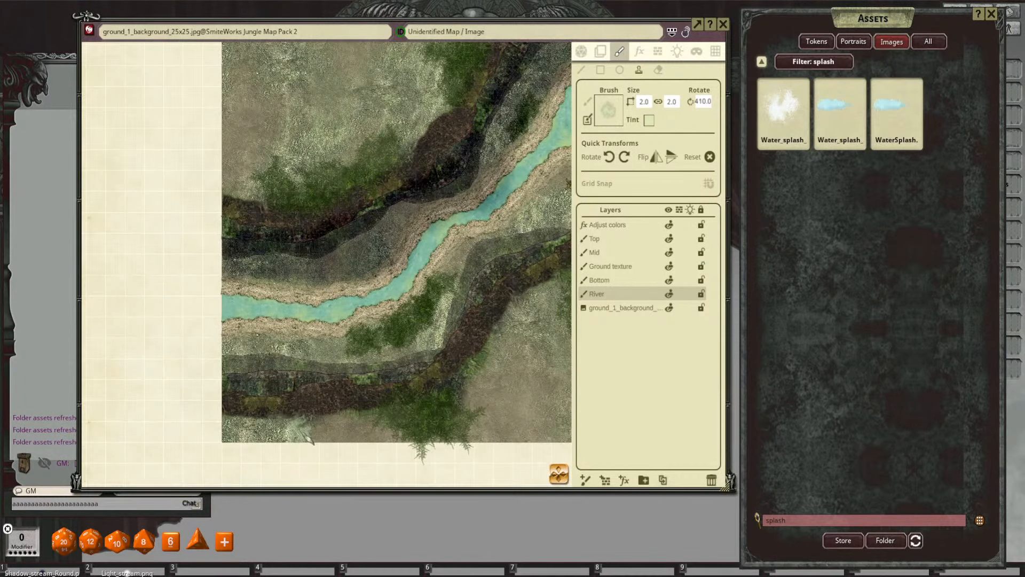
Step: Load Shadow_stream_Round at 2.0 by 2.0, and replace it with the straight shadow stream image from the FG 2019 Map Module assets
{"action": "mouse_move", "coordinate": [44, 572]}
{"action": "left_mouse_down"}
{"action": "mouse_move", "coordinate": [346, 486]}
{"action": "mouse_move", "coordinate": [644, 317]}
{"action": "mouse_move", "coordinate": [608, 111]}
{"action": "mouse_move", "coordinate": [605, 123]}
{"action": "left_mouse_up"}
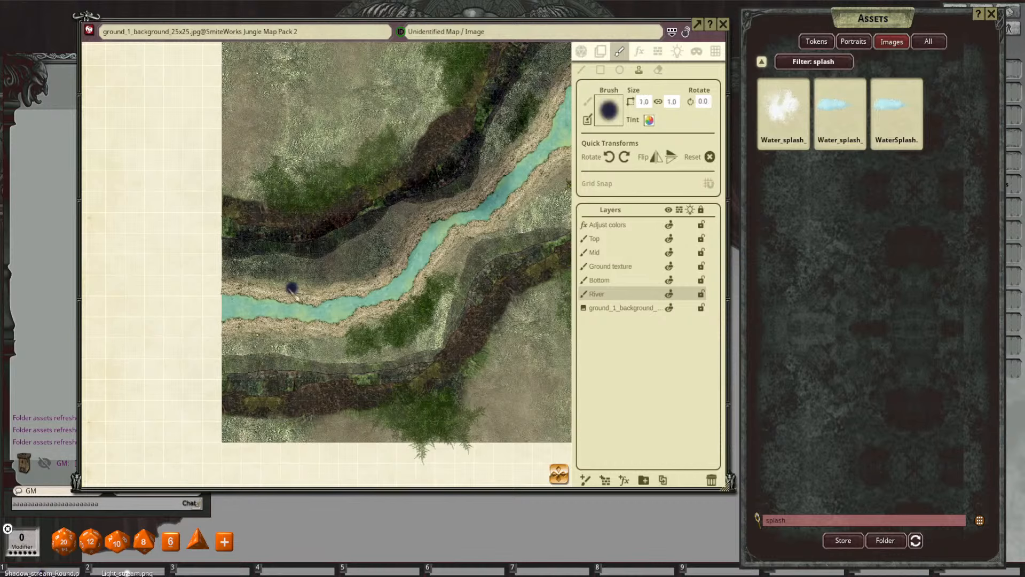
{"action": "scroll", "coordinate": [312, 290], "scroll_direction": "up", "scroll_amount": 5, "text": "ctrl"}
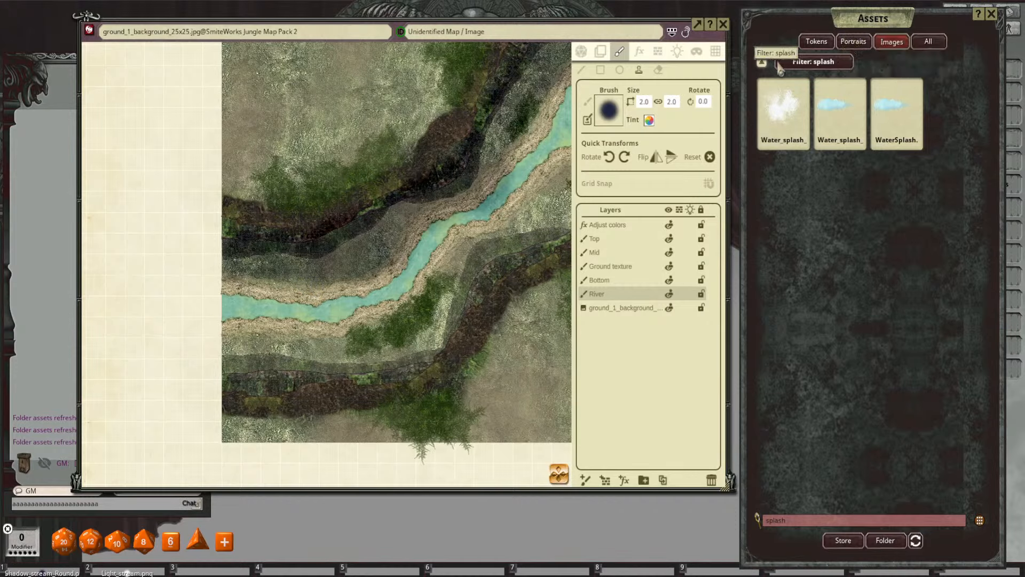
{"action": "left_click", "coordinate": [801, 62]}
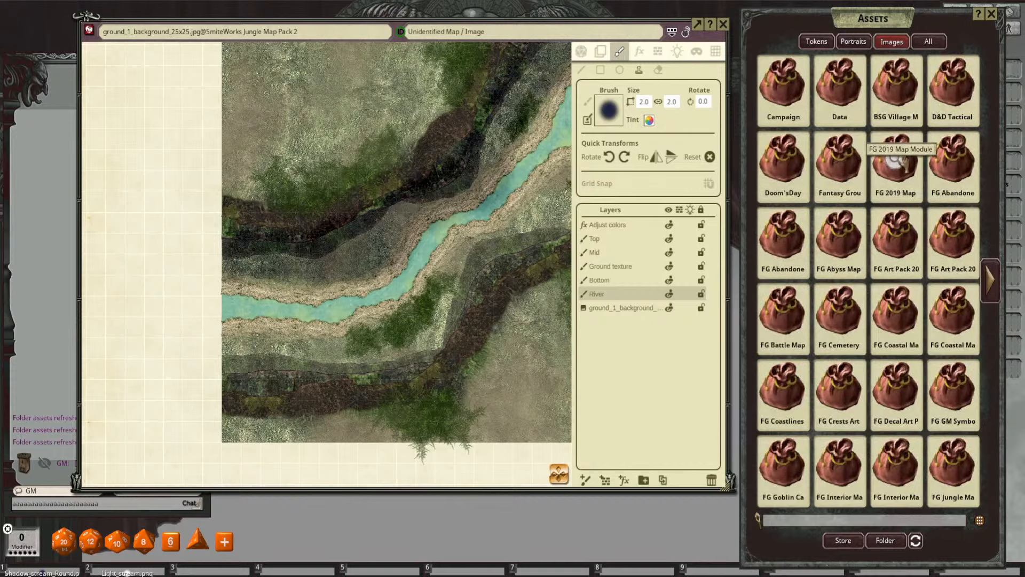
{"action": "left_click", "coordinate": [898, 200]}
{"action": "left_click_drag", "start_coordinate": [612, 111], "coordinate": [609, 112]}
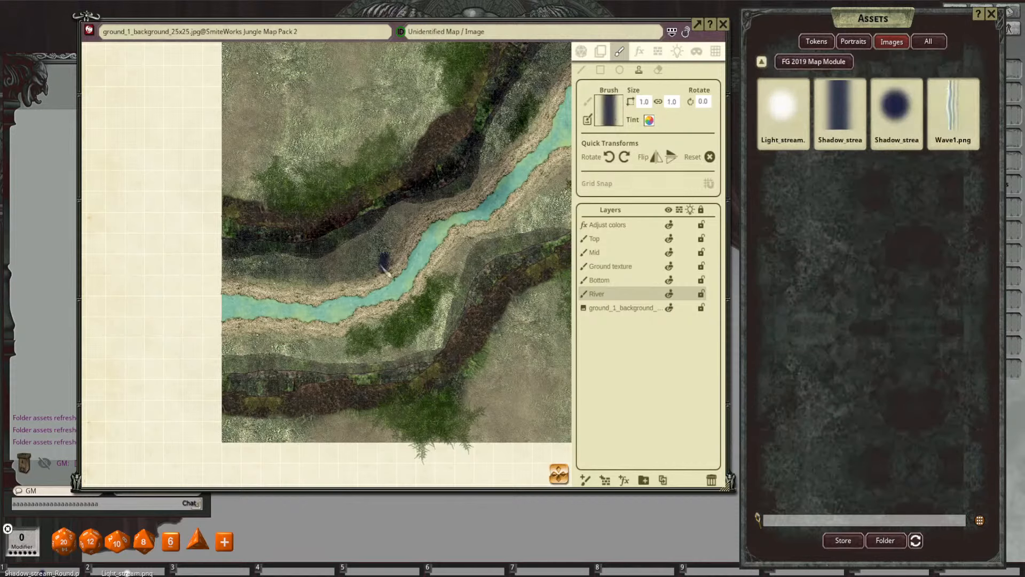
Step: Switch to freehand painting and set the straight shadow brush to 1.0 by 2.0 with its width and height unlinked
{"action": "scroll", "coordinate": [371, 260], "scroll_direction": "up", "scroll_amount": 1}
{"action": "left_click", "coordinate": [581, 70]}
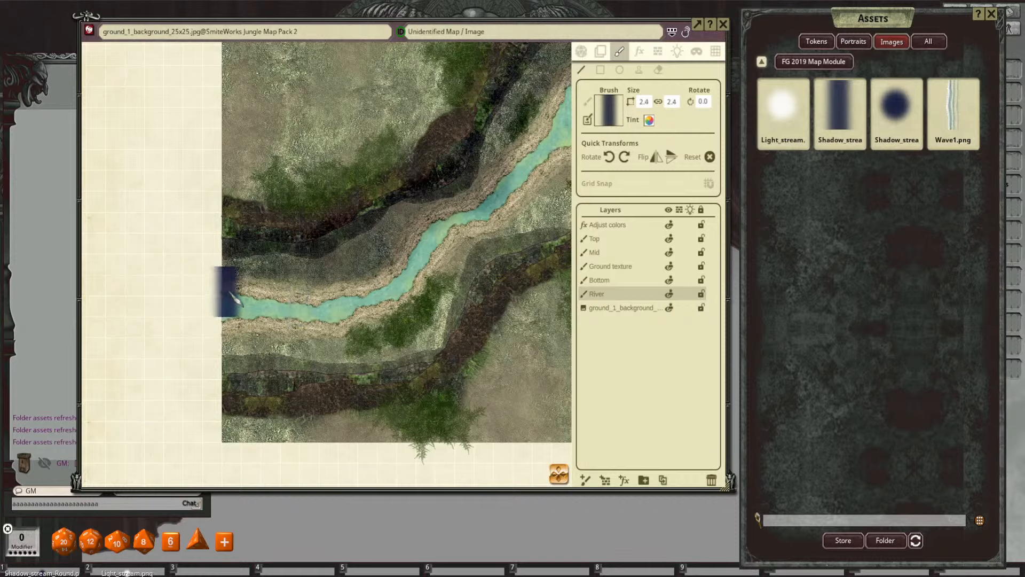
{"action": "scroll", "coordinate": [251, 305], "scroll_direction": "up", "scroll_amount": 2}
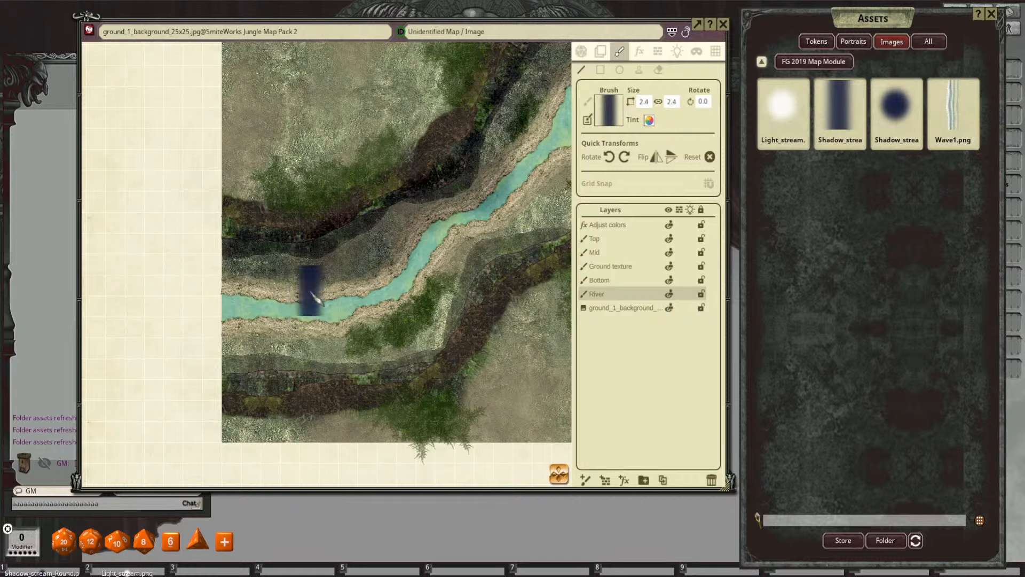
{"action": "left_click", "coordinate": [644, 104]}
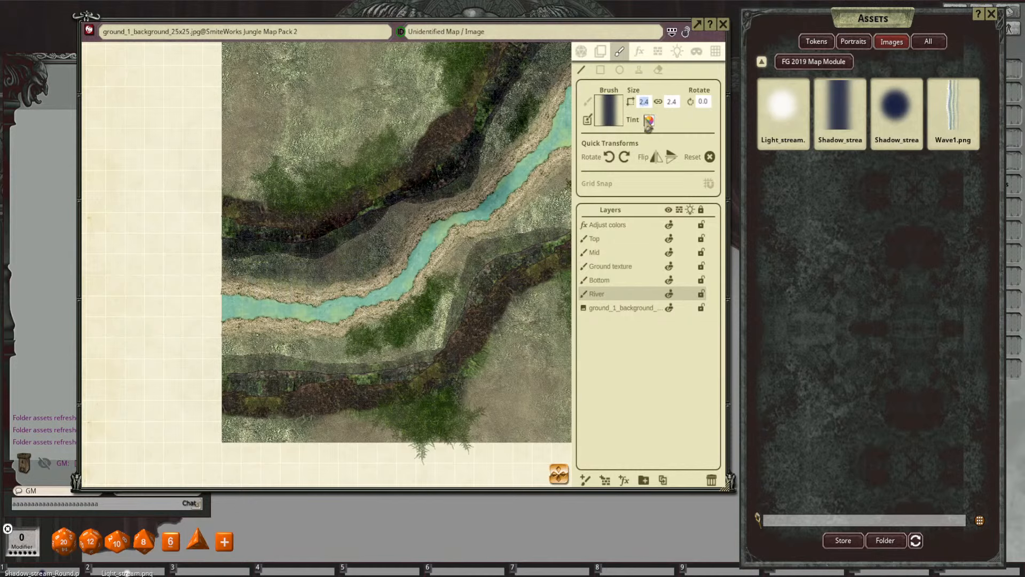
{"action": "type", "text": "1"}
{"action": "key", "text": "Return"}
{"action": "left_click", "coordinate": [671, 103]}
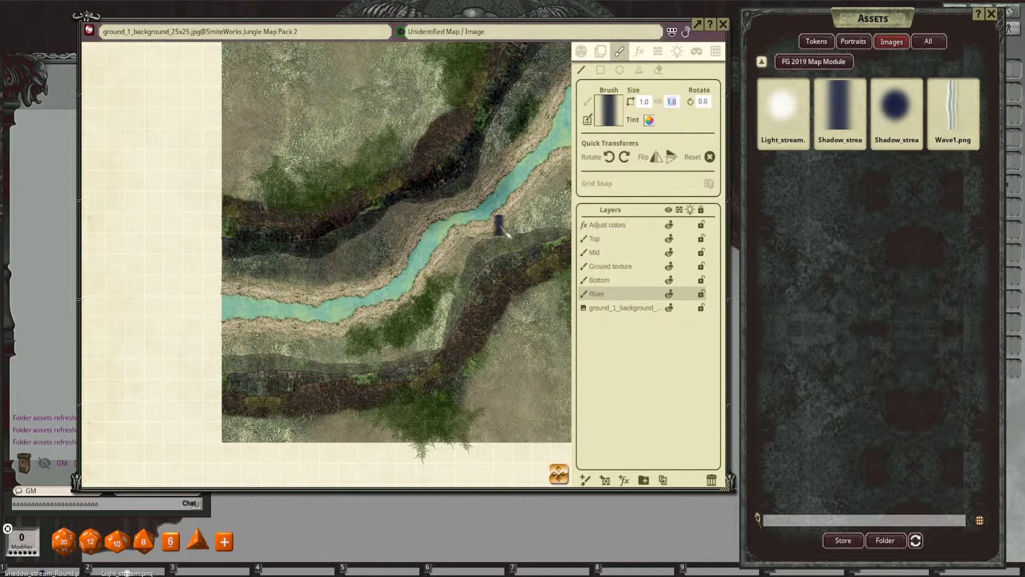
{"action": "type", "text": "2"}
{"action": "key", "text": "Return"}
{"action": "left_click_drag", "start_coordinate": [280, 303], "coordinate": [300, 290]}
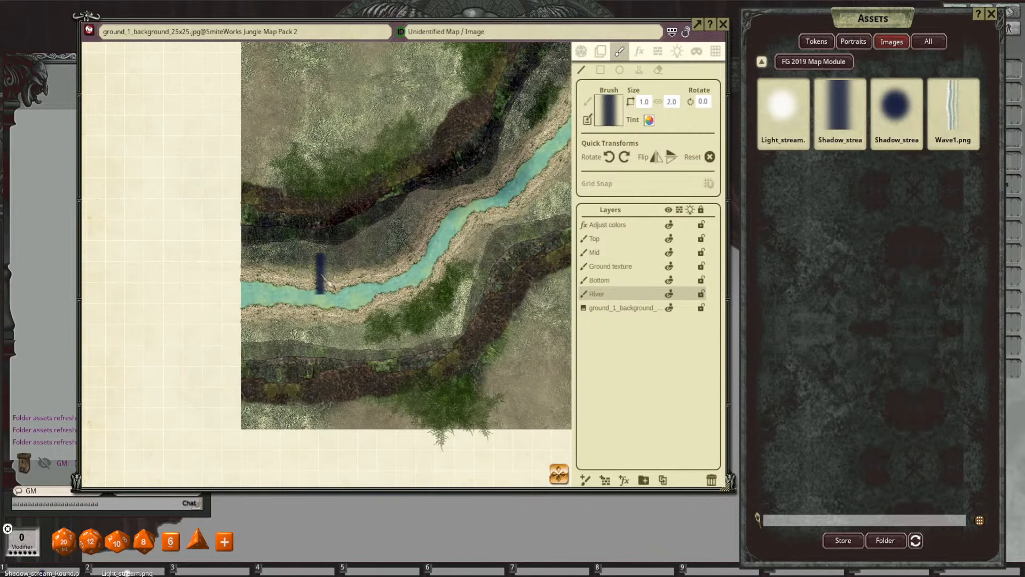
Step: Enlarge the shadow brush to 1.3 by 2.5, make its tint fainter, and paint shadows along the narrow river's northern bank
{"action": "scroll", "coordinate": [328, 283], "scroll_direction": "down", "scroll_amount": 2}
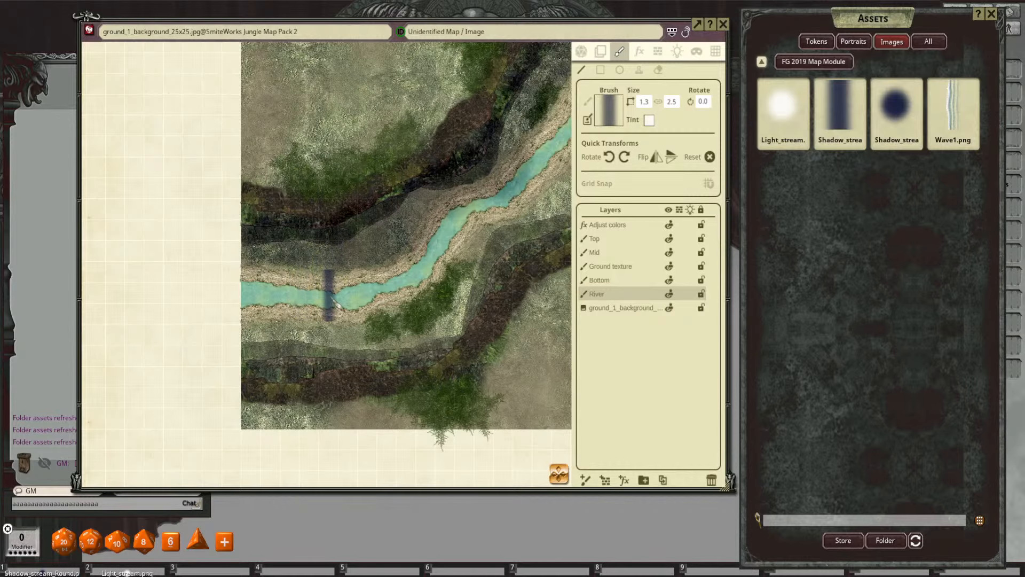
{"action": "scroll", "coordinate": [335, 303], "scroll_direction": "up", "scroll_amount": 2}
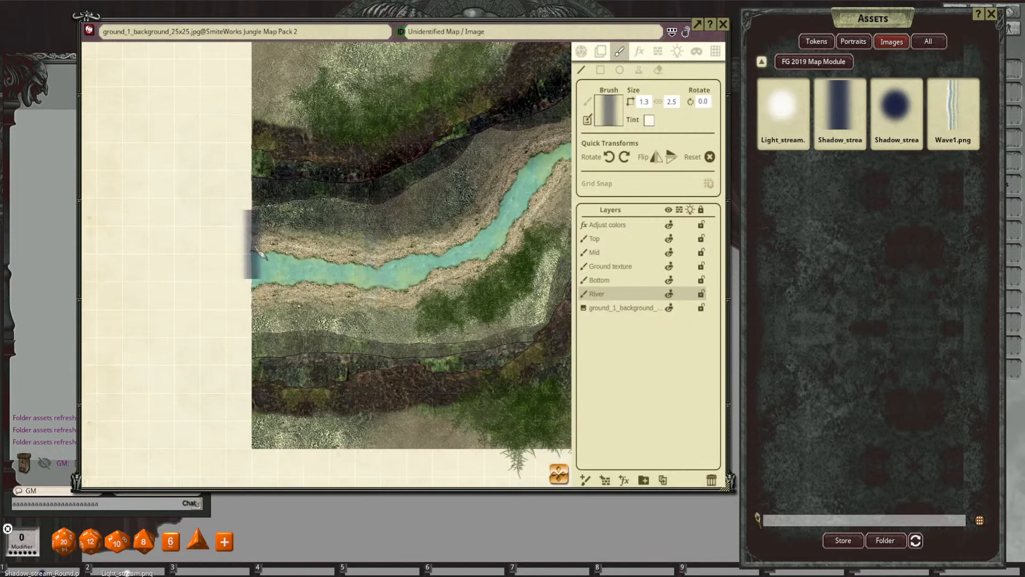
{"action": "key", "text": "ctrl"}
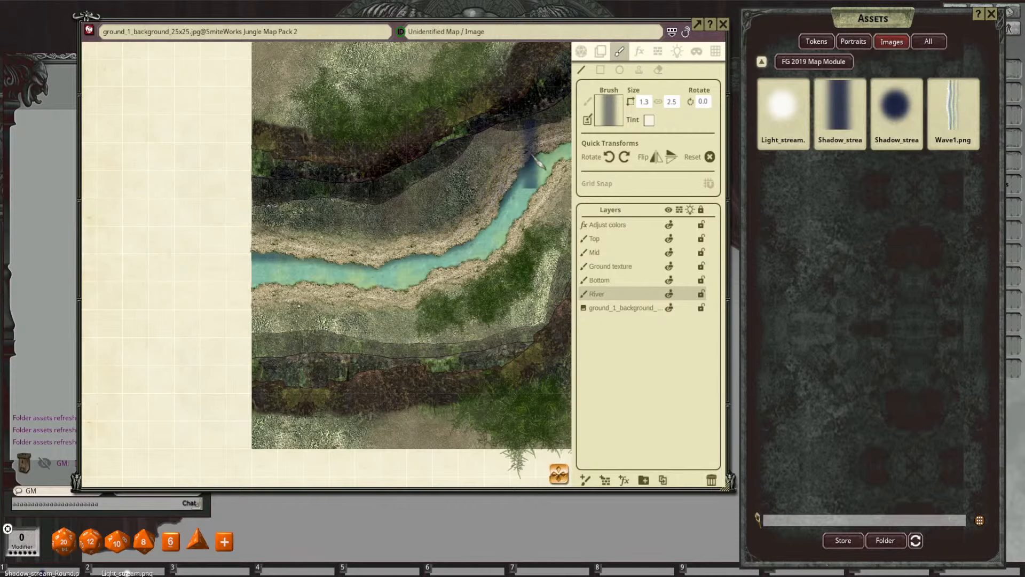
{"action": "mouse_move", "coordinate": [533, 156]}
{"action": "left_mouse_down"}
{"action": "mouse_move", "coordinate": [528, 208]}
{"action": "mouse_move", "coordinate": [508, 241]}
{"action": "mouse_move", "coordinate": [376, 295]}
{"action": "left_mouse_up"}
{"action": "key", "text": "ctrl+z"}
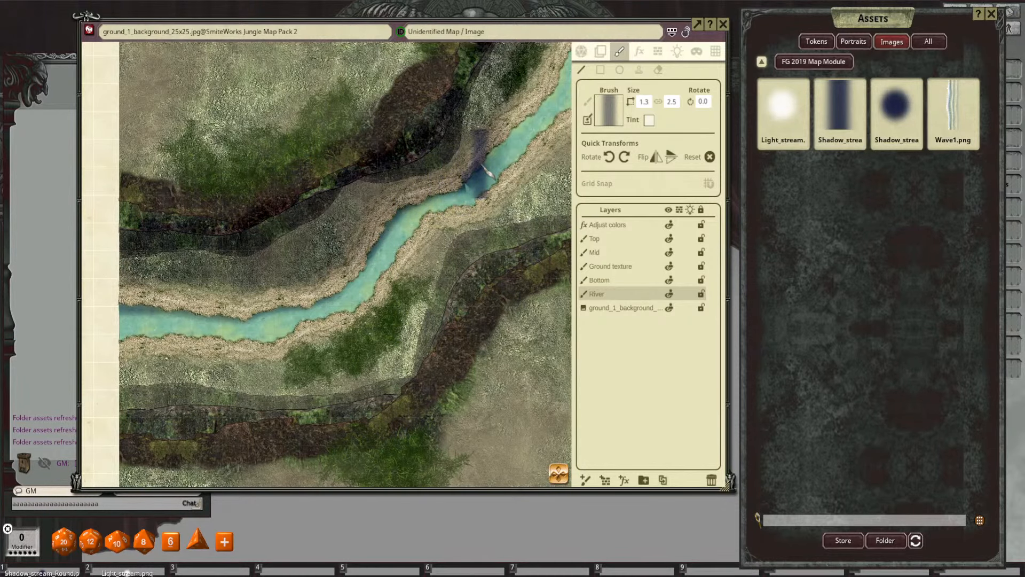
{"action": "scroll", "coordinate": [496, 187], "scroll_direction": "up", "scroll_amount": 1}
{"action": "scroll", "coordinate": [501, 193], "scroll_direction": "up", "scroll_amount": 1}
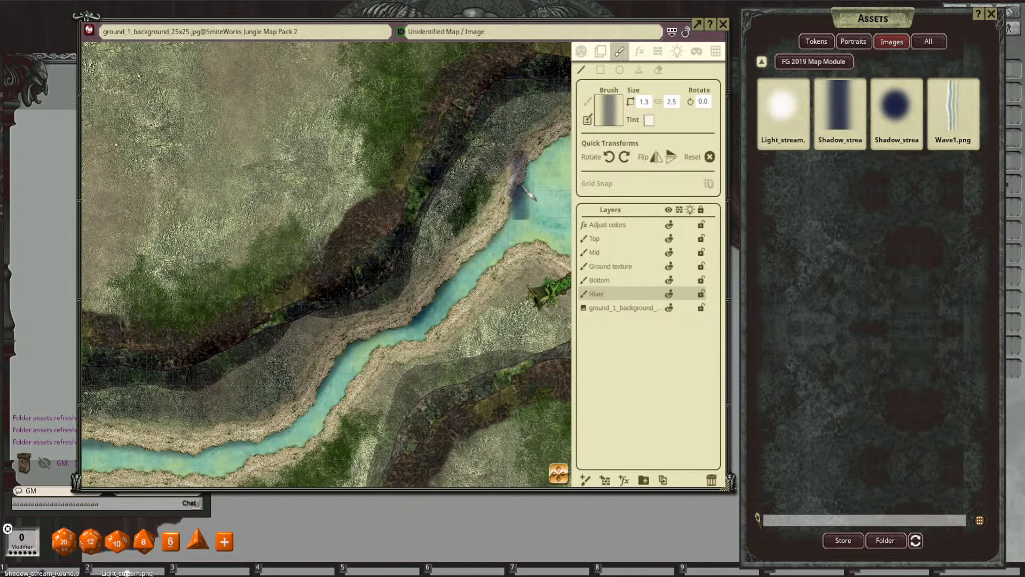
Step: Paint shadow strokes along the pool's western and northern shoreline up to the eastern map edge on the River layer
{"action": "left_click", "coordinate": [547, 198]}
{"action": "left_click_drag", "start_coordinate": [549, 200], "coordinate": [505, 278]}
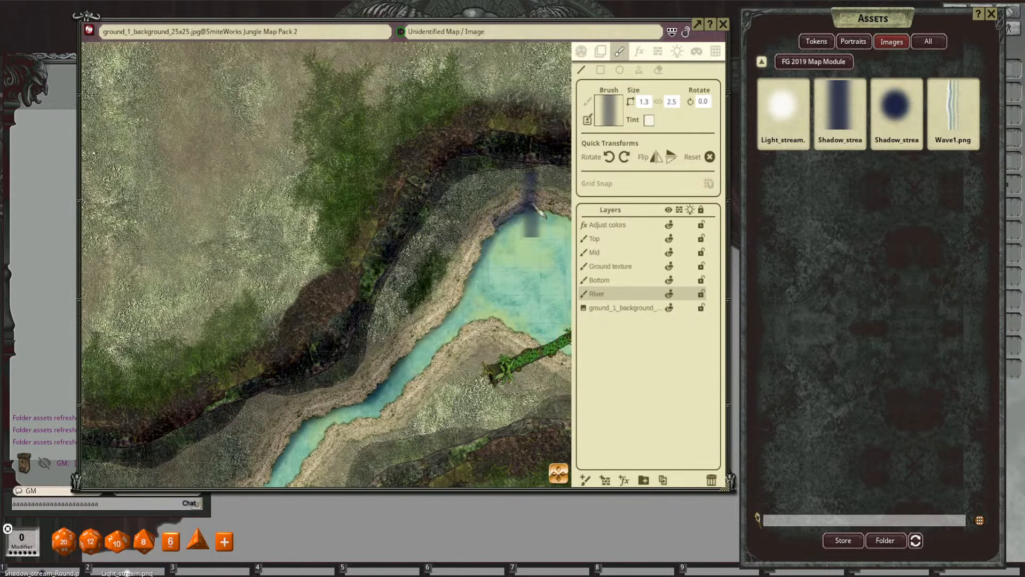
{"action": "left_click_drag", "start_coordinate": [542, 262], "coordinate": [422, 275]}
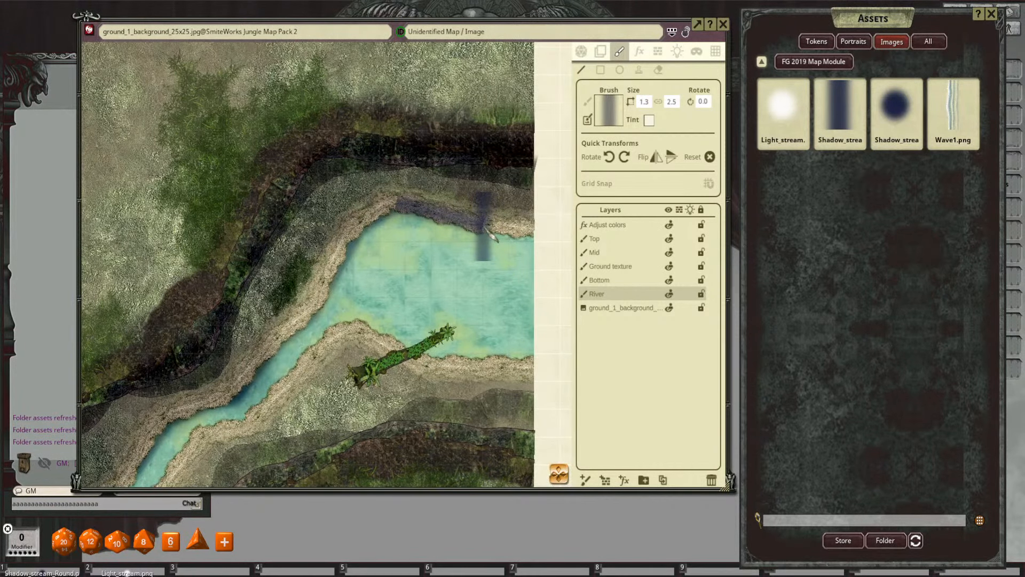
{"action": "left_click", "coordinate": [485, 229]}
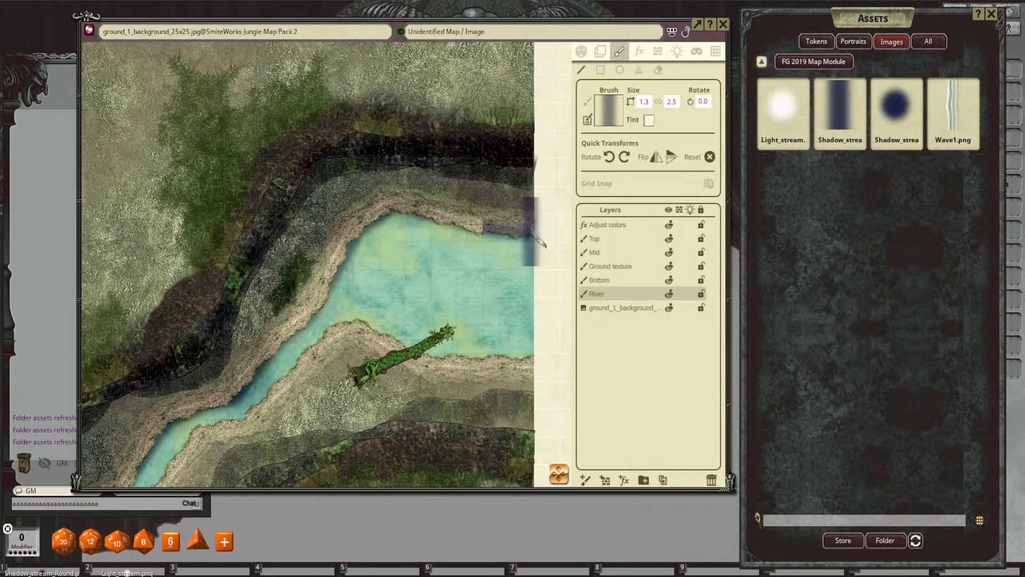
{"action": "key", "text": "ctrl"}
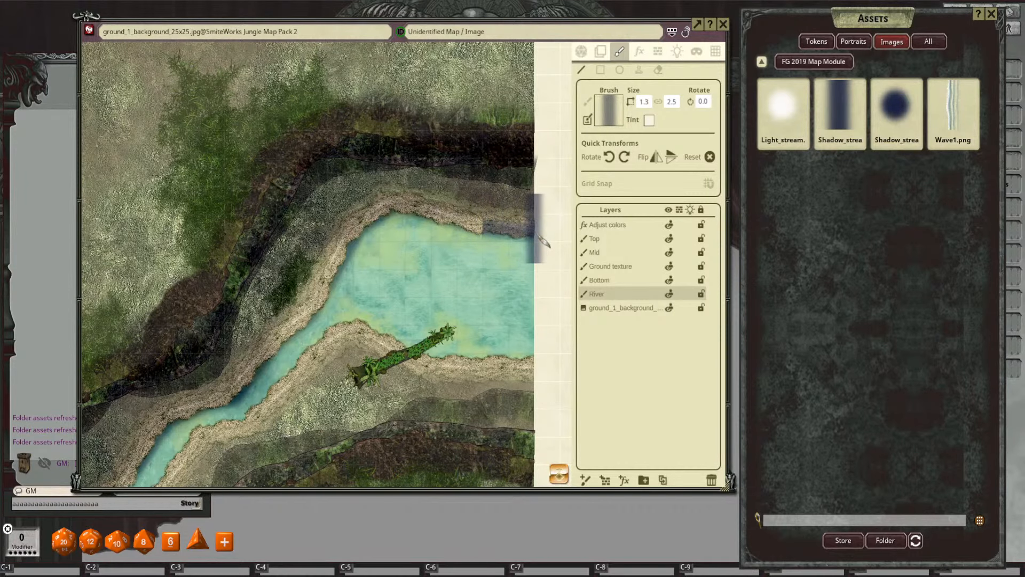
{"action": "scroll", "coordinate": [542, 241], "scroll_direction": "down", "scroll_amount": 3}
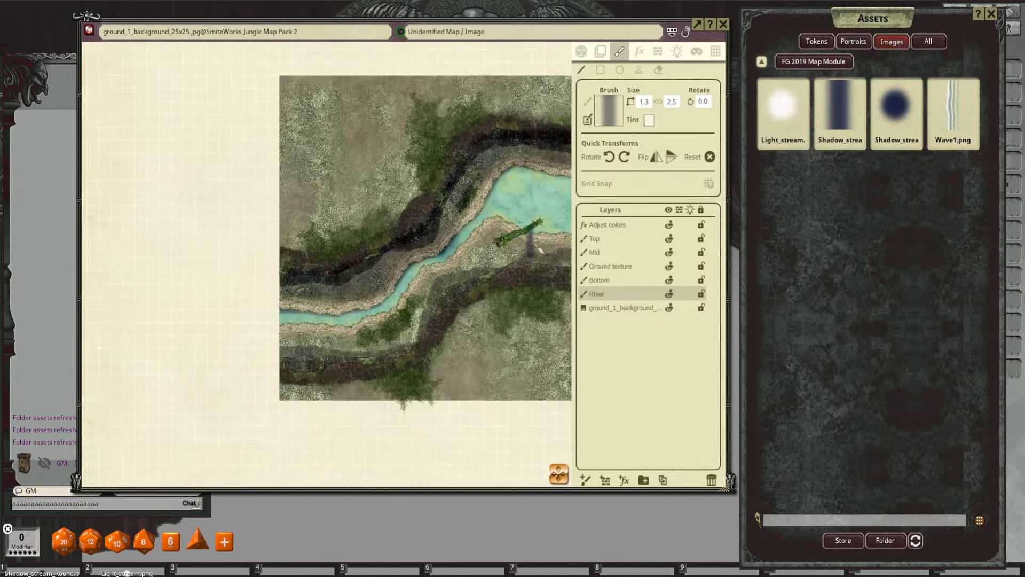
Step: Enlarge the straight shadow brush to 2.4 by 4.9 and make Mid the active layer
{"action": "scroll", "coordinate": [537, 248], "scroll_direction": "up", "scroll_amount": 3}
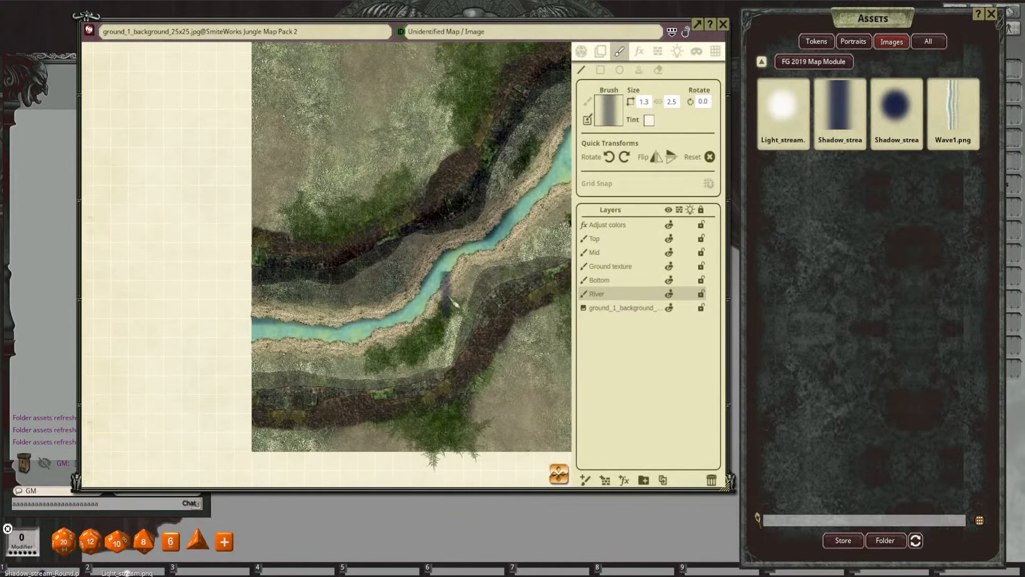
{"action": "scroll", "coordinate": [454, 303], "scroll_direction": "up", "scroll_amount": 3}
{"action": "scroll", "coordinate": [525, 254], "scroll_direction": "down", "scroll_amount": 2}
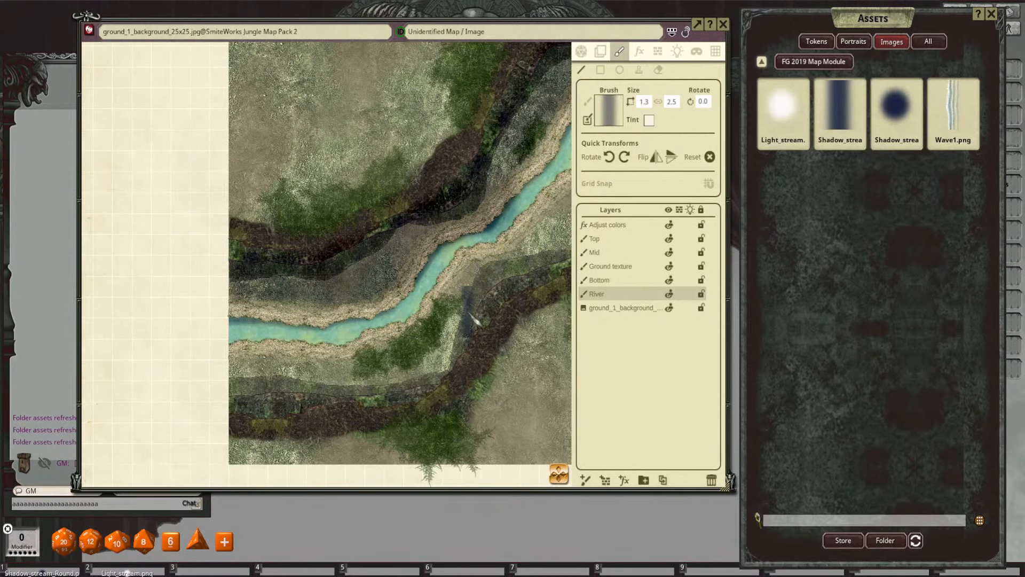
{"action": "left_click_drag", "start_coordinate": [472, 312], "coordinate": [440, 286]}
{"action": "scroll", "coordinate": [400, 292], "scroll_direction": "up", "scroll_amount": 1}
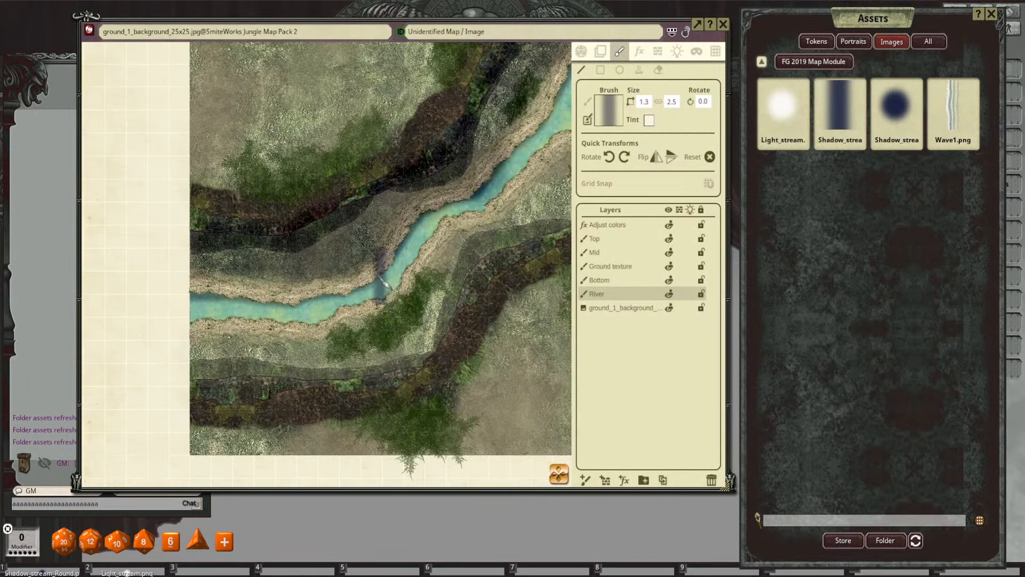
{"action": "scroll", "coordinate": [372, 284], "scroll_direction": "up", "scroll_amount": 2, "text": "ctrl"}
{"action": "scroll", "coordinate": [403, 293], "scroll_direction": "down", "scroll_amount": 1}
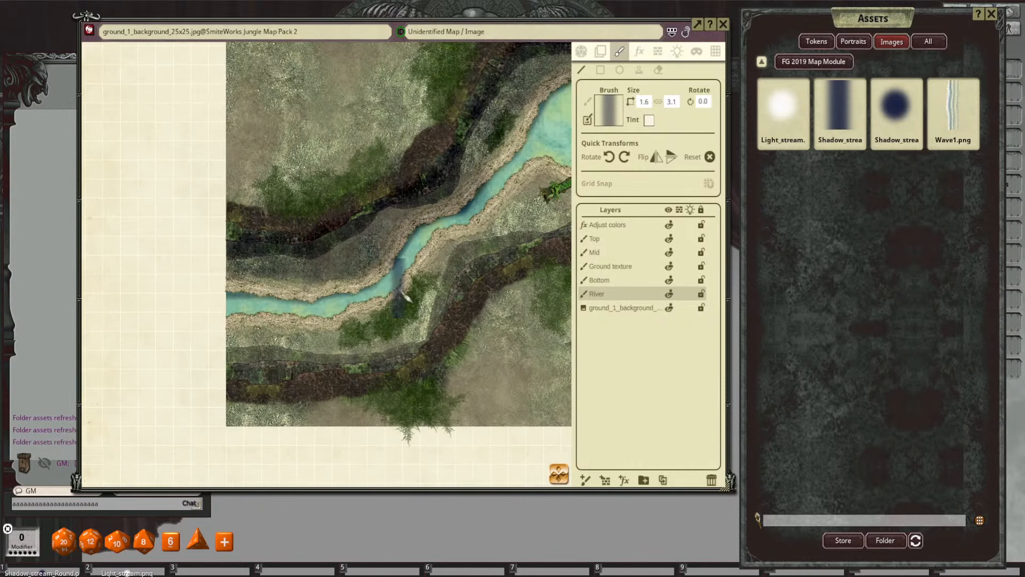
{"action": "left_click_drag", "start_coordinate": [403, 294], "coordinate": [443, 303]}
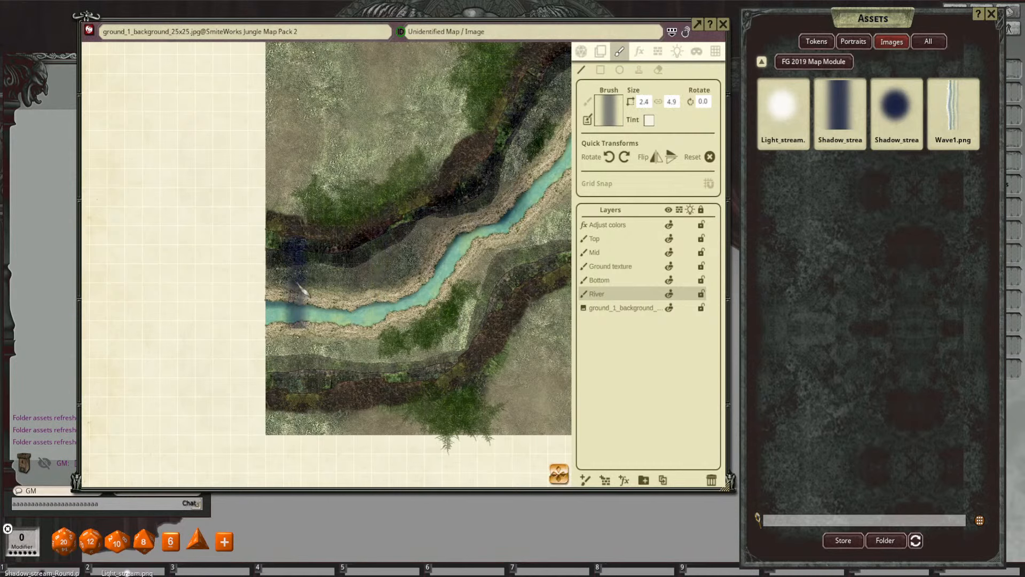
{"action": "scroll", "coordinate": [283, 269], "scroll_direction": "up", "scroll_amount": 4, "text": "ctrl"}
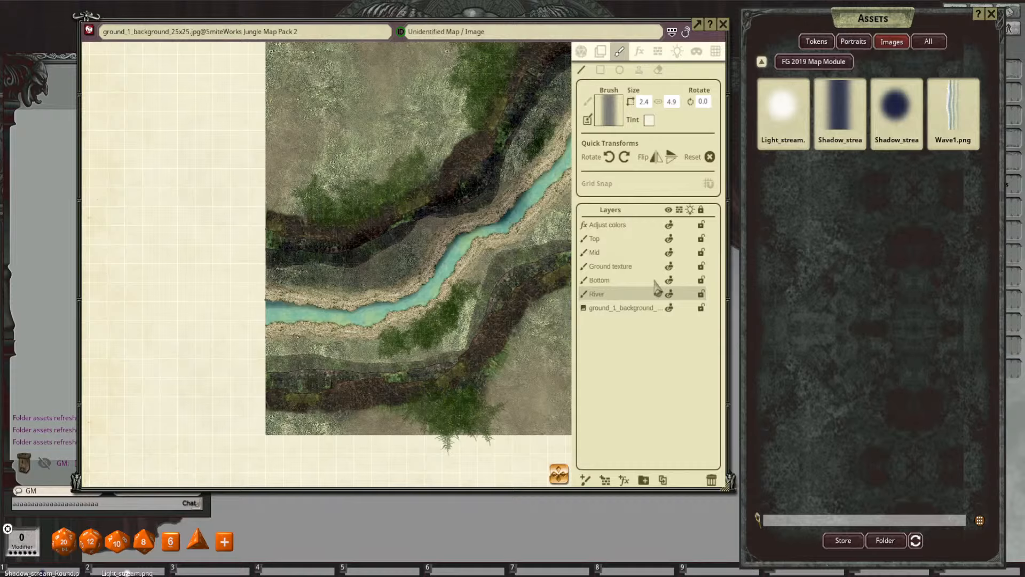
{"action": "left_click", "coordinate": [635, 252]}
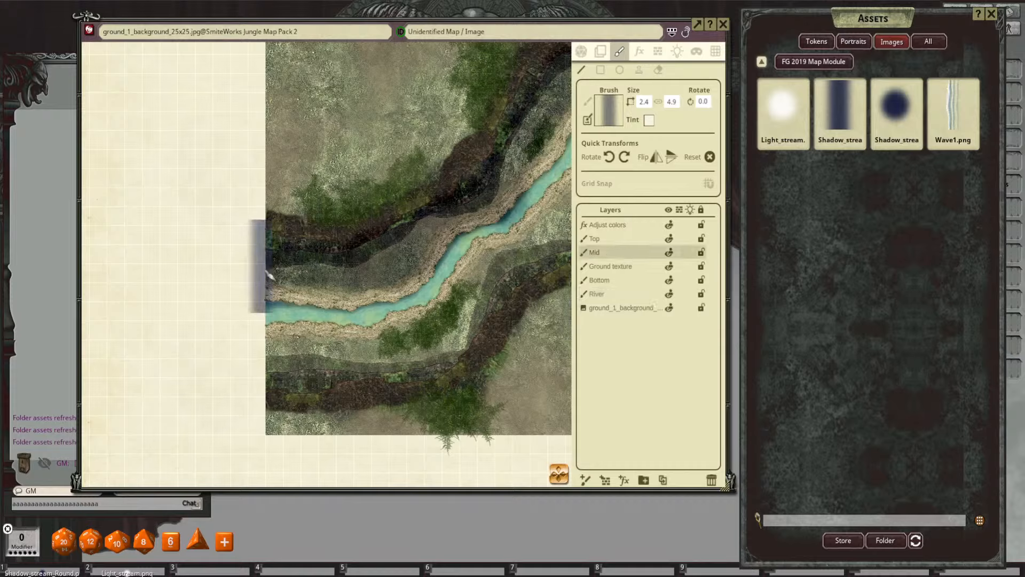
Step: Try shading the foot of the northern cliff with the straight shadow on the Mid layer, and undo the strokes
{"action": "mouse_move", "coordinate": [270, 275]}
{"action": "left_mouse_down"}
{"action": "mouse_move", "coordinate": [298, 265]}
{"action": "mouse_move", "coordinate": [377, 269]}
{"action": "mouse_move", "coordinate": [439, 229]}
{"action": "mouse_move", "coordinate": [490, 216]}
{"action": "mouse_move", "coordinate": [534, 121]}
{"action": "left_mouse_up"}
{"action": "left_click_drag", "start_coordinate": [543, 206], "coordinate": [458, 298]}
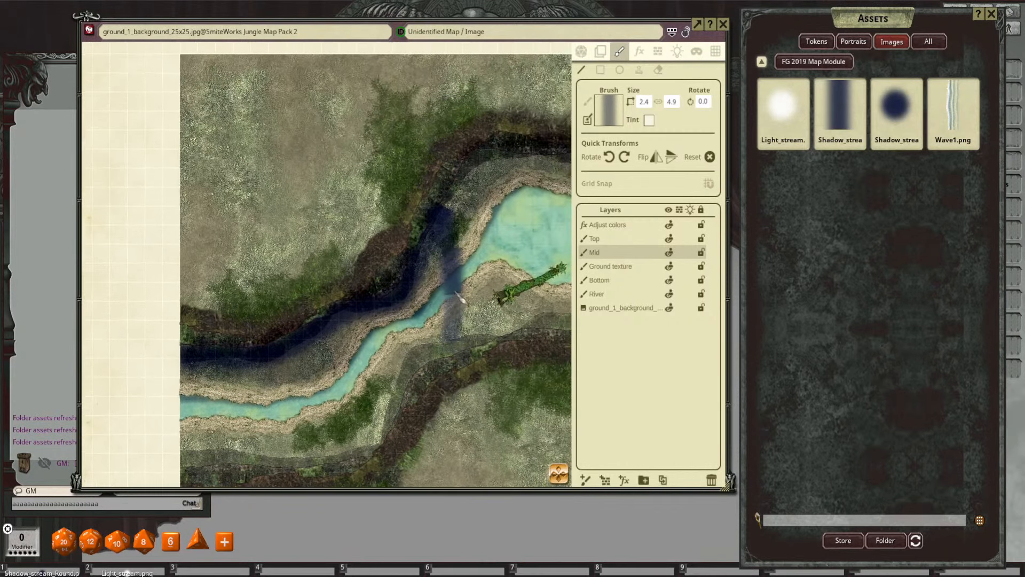
{"action": "scroll", "coordinate": [497, 210], "scroll_direction": "down", "scroll_amount": 2}
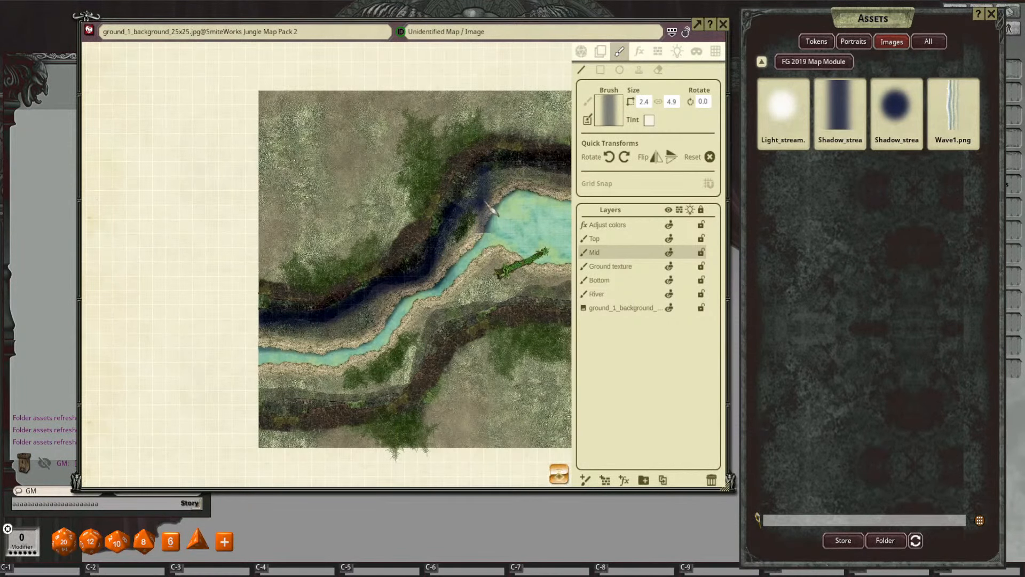
{"action": "key", "text": "ctrl+z"}
{"action": "key", "text": "ctrl+z"}
{"action": "key", "text": "ctrl+z"}
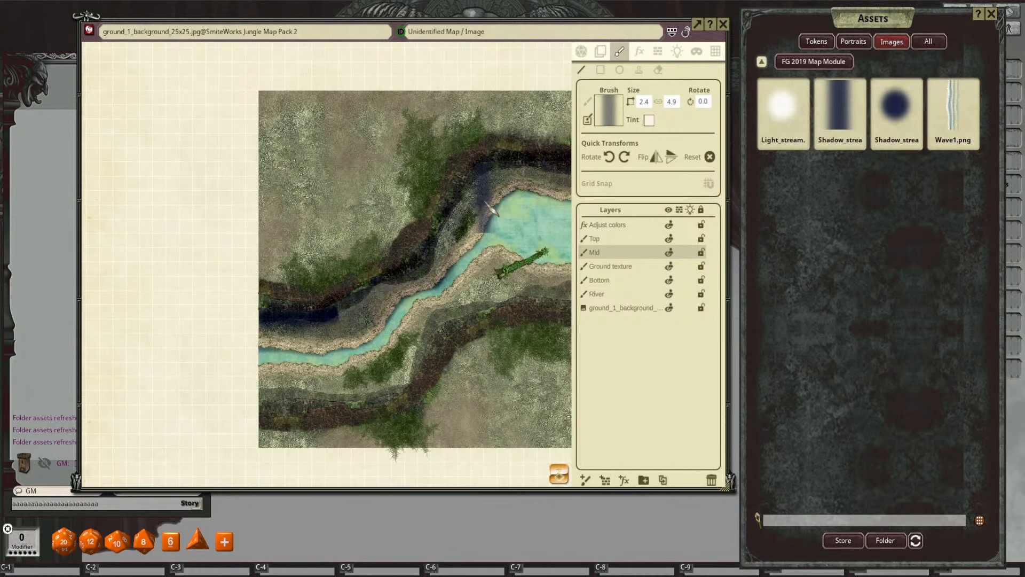
{"action": "key", "text": "ctrl+z"}
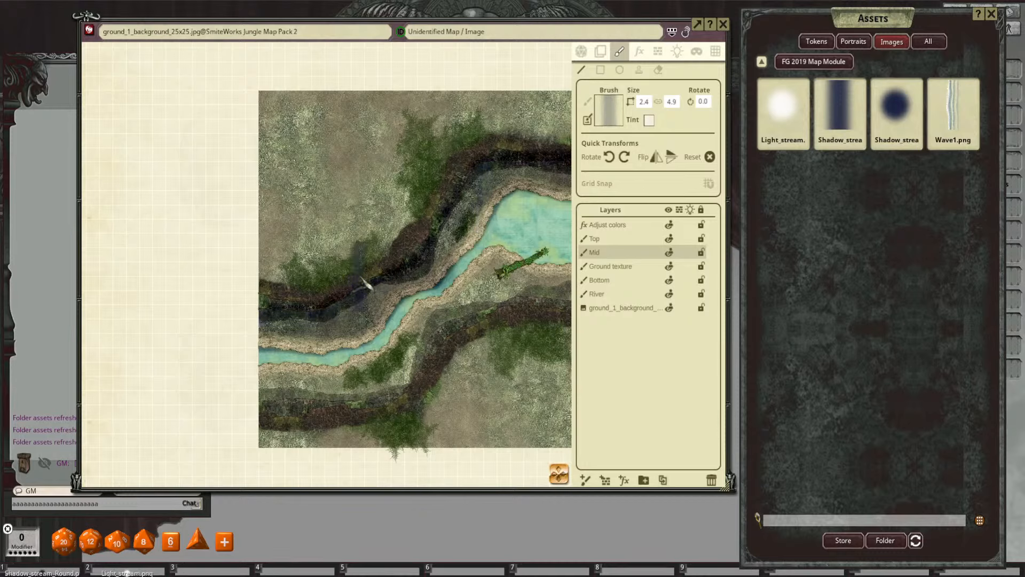
Step: Paint a fainter 2.4 by 4.9 shadow along the foot of the northern cliff across the map on the Mid layer
{"action": "key", "text": "ctrl"}
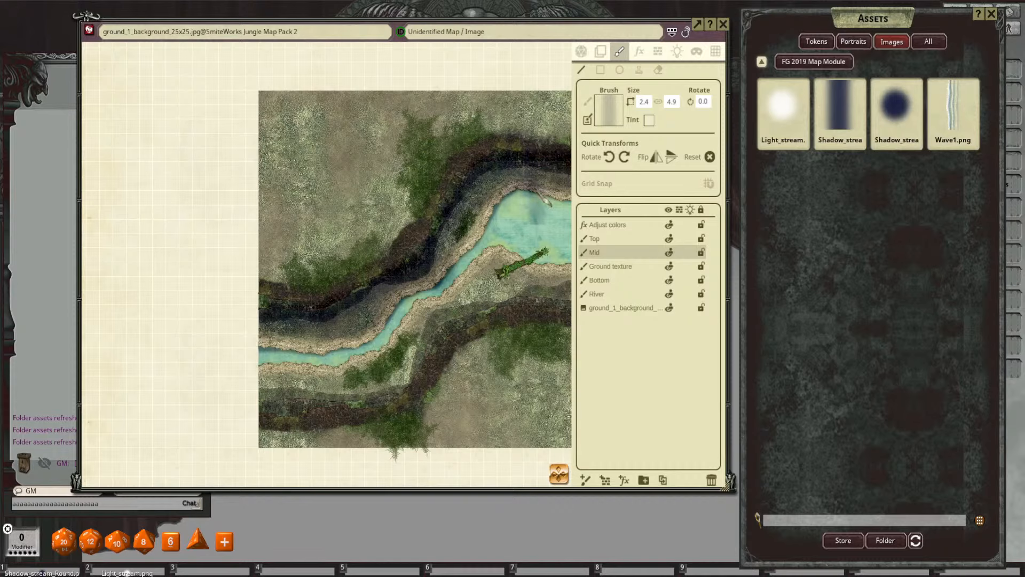
{"action": "left_click_drag", "start_coordinate": [535, 193], "coordinate": [430, 230]}
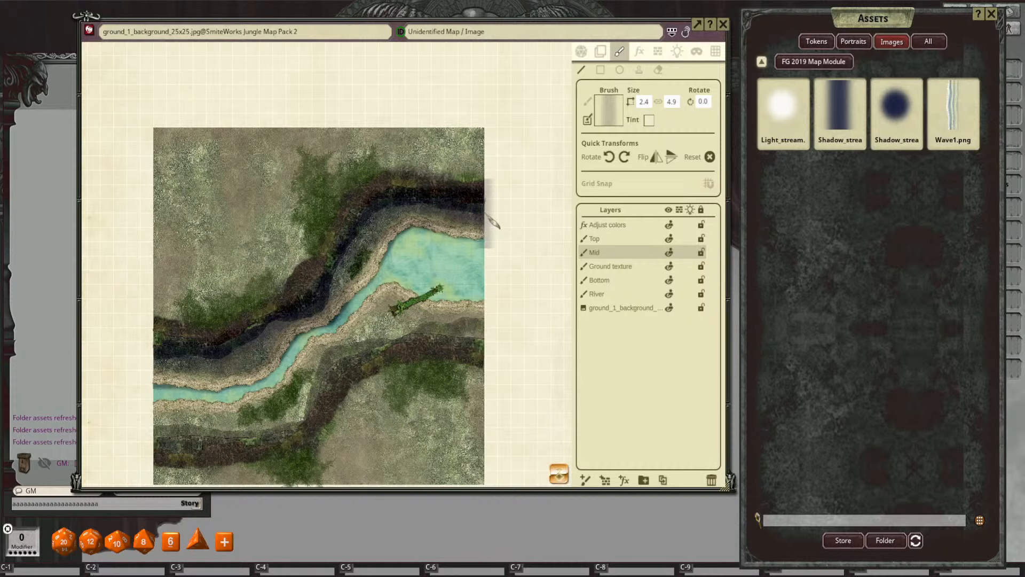
{"action": "scroll", "coordinate": [506, 254], "scroll_direction": "down", "scroll_amount": 2}
{"action": "left_click_drag", "start_coordinate": [441, 322], "coordinate": [511, 235]}
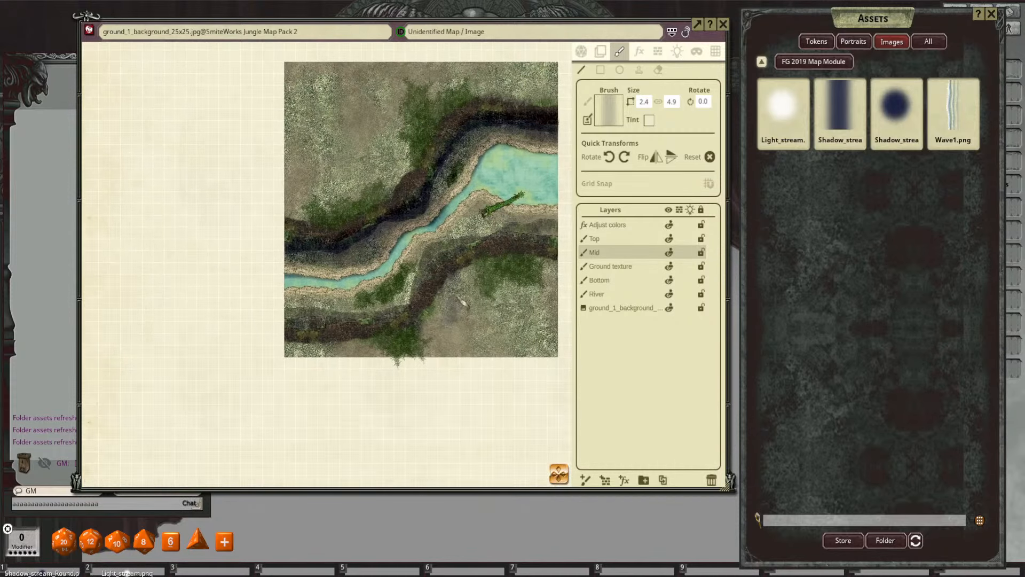
Step: Leave the FG 2019 Map Module assets and open the FG Jungle Map Pack 2 image folder
{"action": "scroll", "coordinate": [463, 302], "scroll_direction": "up", "scroll_amount": 1}
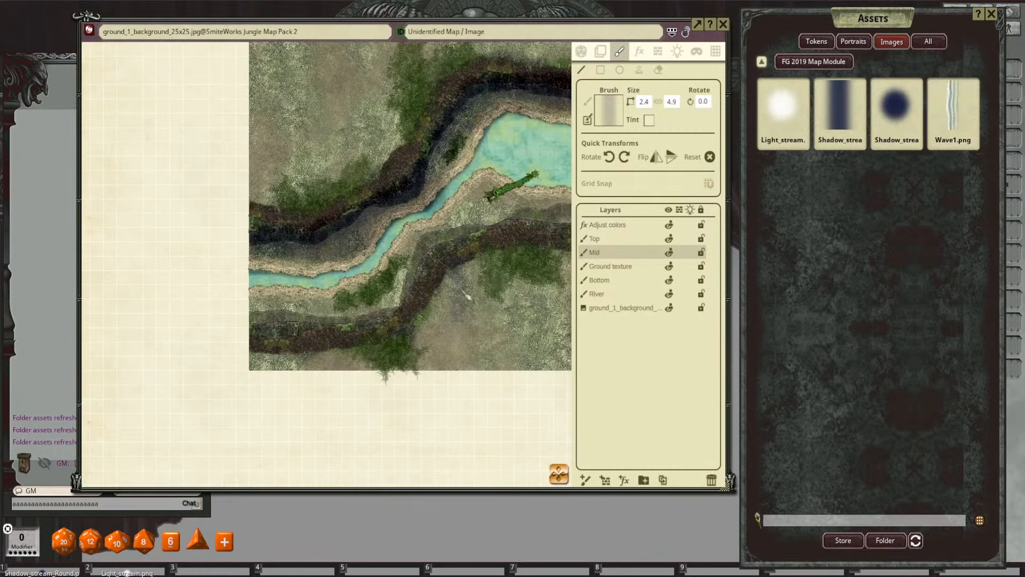
{"action": "scroll", "coordinate": [467, 293], "scroll_direction": "down", "scroll_amount": 1}
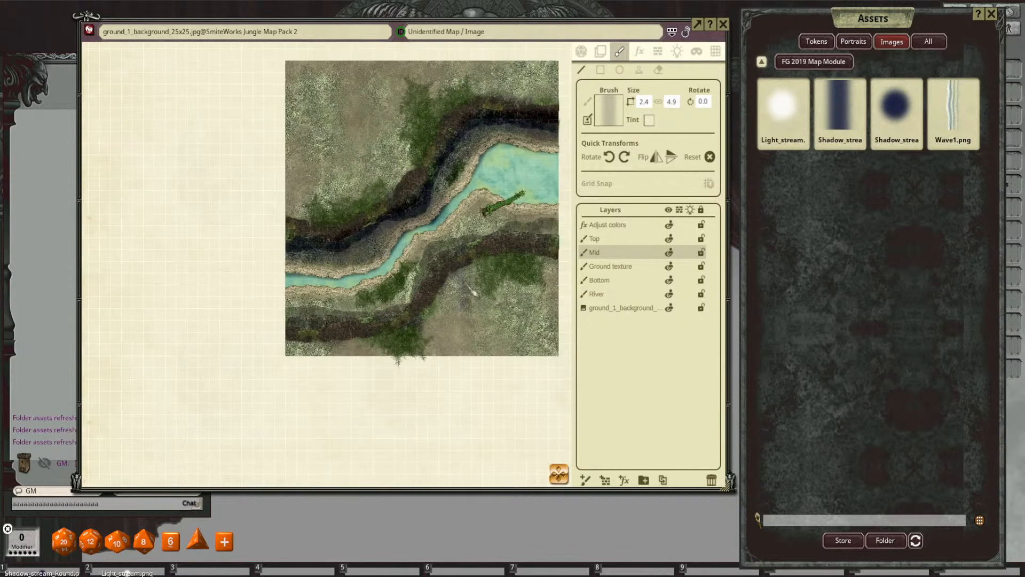
{"action": "scroll", "coordinate": [472, 280], "scroll_direction": "up", "scroll_amount": 3}
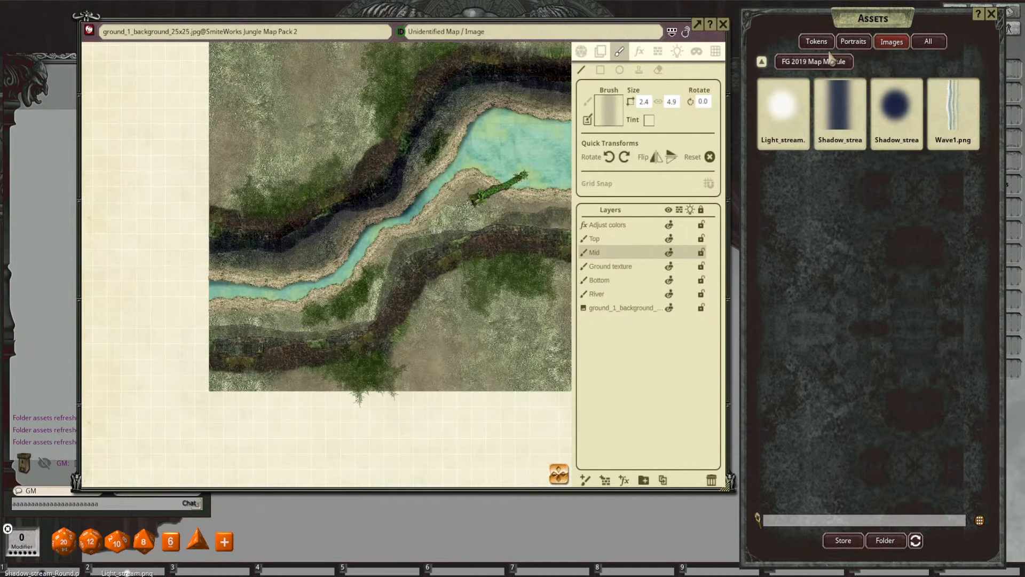
{"action": "left_click", "coordinate": [762, 62]}
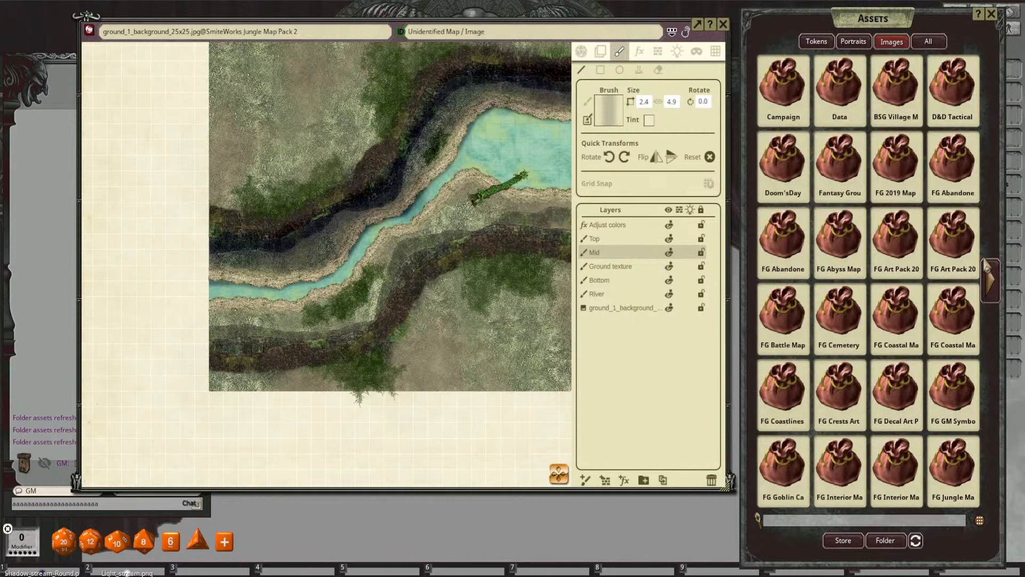
{"action": "left_click", "coordinate": [990, 280]}
{"action": "left_click", "coordinate": [793, 104]}
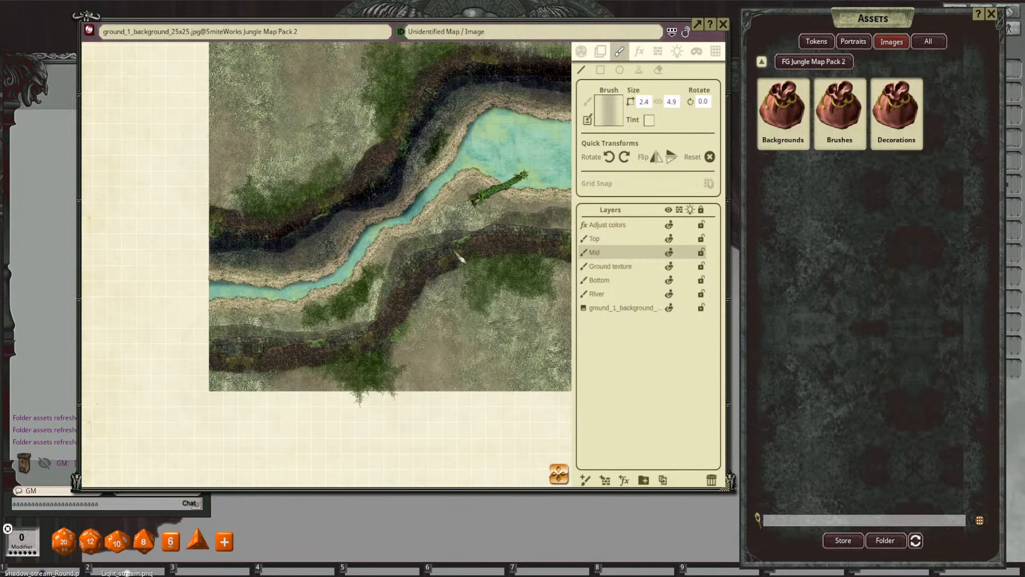
{"action": "left_click_drag", "start_coordinate": [498, 295], "coordinate": [454, 288]}
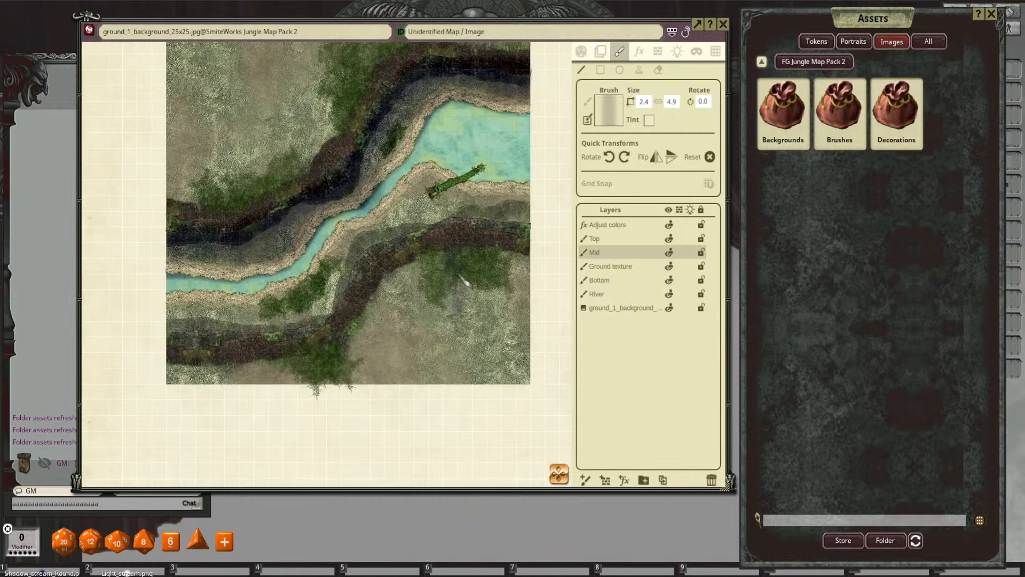
Step: Load Dirt_1.png from the Jungle Map Pack 2 decorations as the stamp brush and make Top the active layer
{"action": "left_click", "coordinate": [907, 113]}
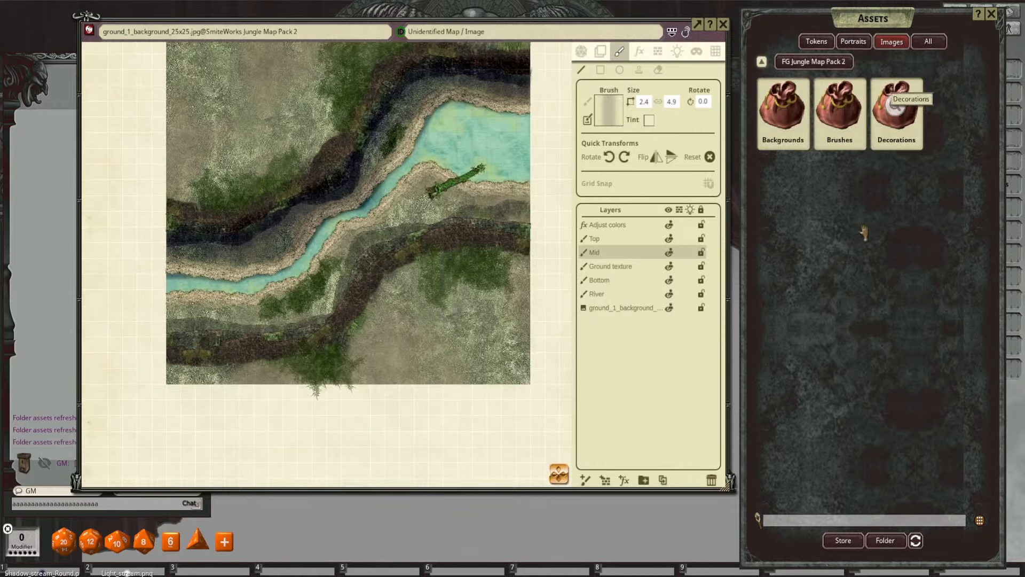
{"action": "mouse_move", "coordinate": [895, 257]}
{"action": "left_mouse_down"}
{"action": "mouse_move", "coordinate": [660, 183]}
{"action": "mouse_move", "coordinate": [615, 122]}
{"action": "left_mouse_up"}
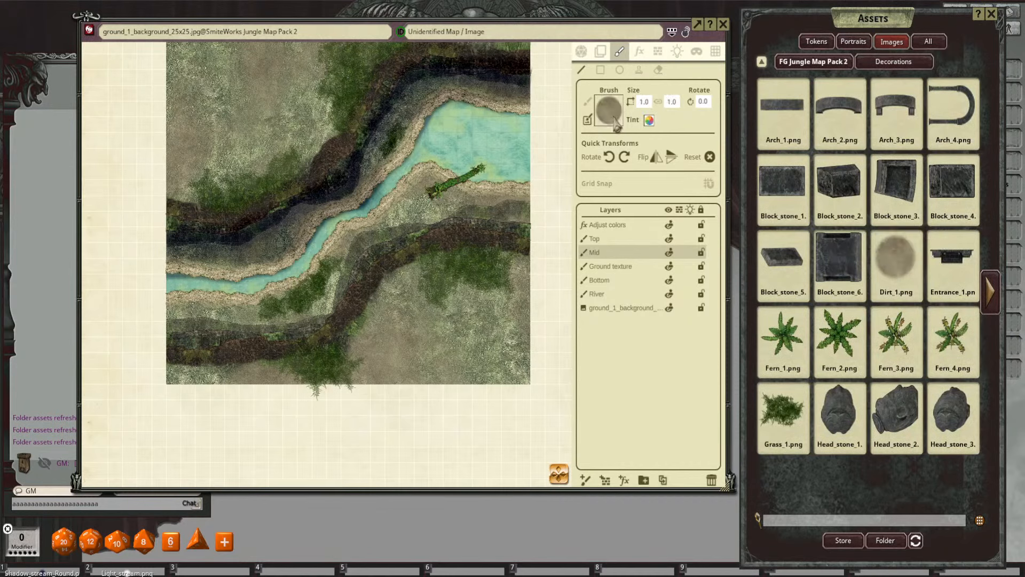
{"action": "left_click", "coordinate": [614, 239]}
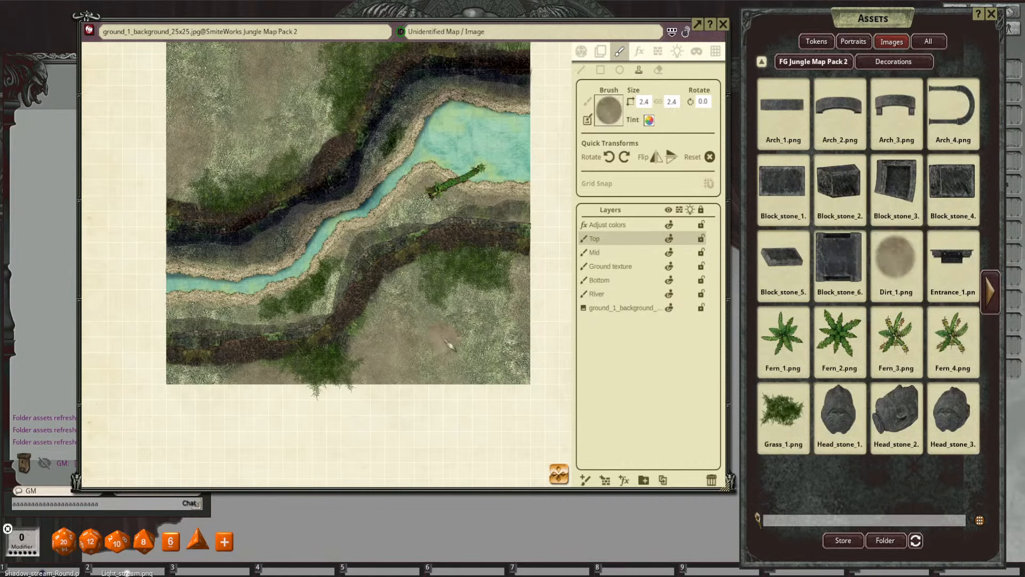
Step: Stamp dirt over the ground just southeast of the southern cliff, adjusting the brush size between 3.8 and 3.1
{"action": "mouse_move", "coordinate": [447, 341]}
{"action": "left_mouse_down"}
{"action": "mouse_move", "coordinate": [479, 335]}
{"action": "mouse_move", "coordinate": [484, 316]}
{"action": "left_mouse_up"}
{"action": "scroll", "coordinate": [488, 324], "scroll_direction": "down", "scroll_amount": 1}
{"action": "scroll", "coordinate": [486, 316], "scroll_direction": "up", "scroll_amount": 1}
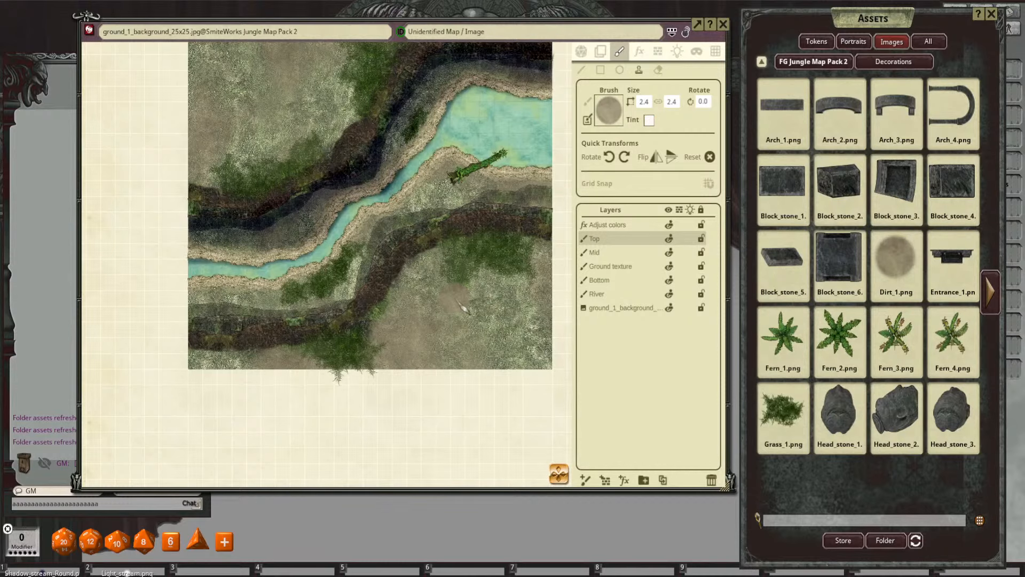
{"action": "scroll", "coordinate": [459, 312], "scroll_direction": "up", "scroll_amount": 2}
{"action": "scroll", "coordinate": [469, 312], "scroll_direction": "up", "scroll_amount": 3}
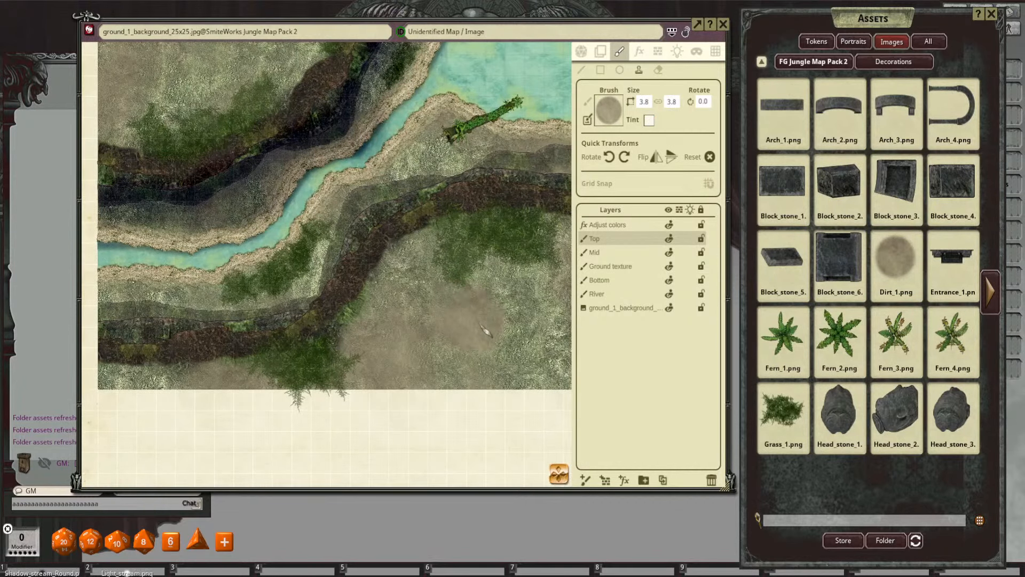
{"action": "left_click_drag", "start_coordinate": [500, 335], "coordinate": [477, 267]}
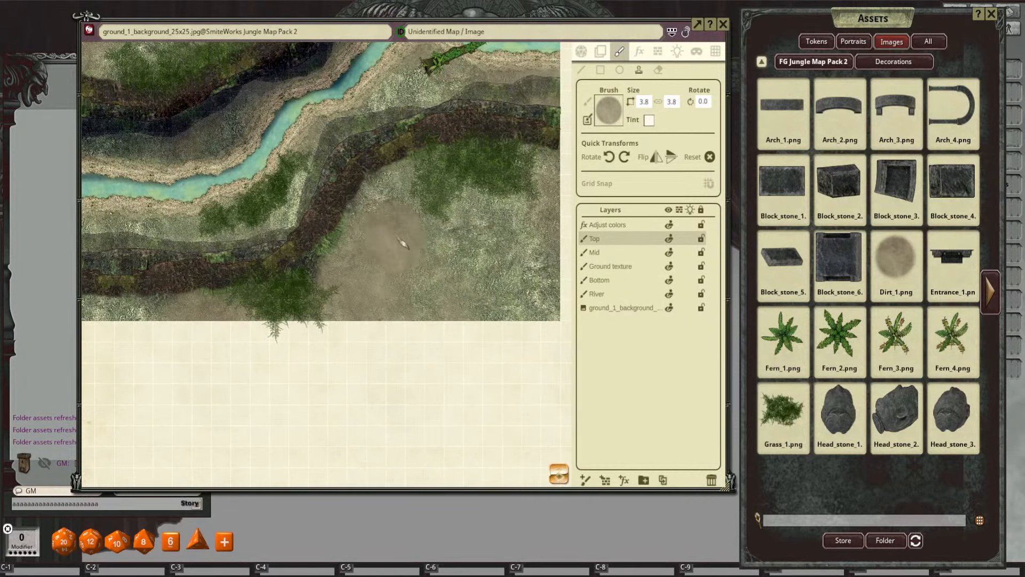
{"action": "scroll", "coordinate": [402, 238], "scroll_direction": "down", "scroll_amount": 2}
{"action": "left_click", "coordinate": [393, 218]}
{"action": "scroll", "coordinate": [421, 266], "scroll_direction": "up", "scroll_amount": 1}
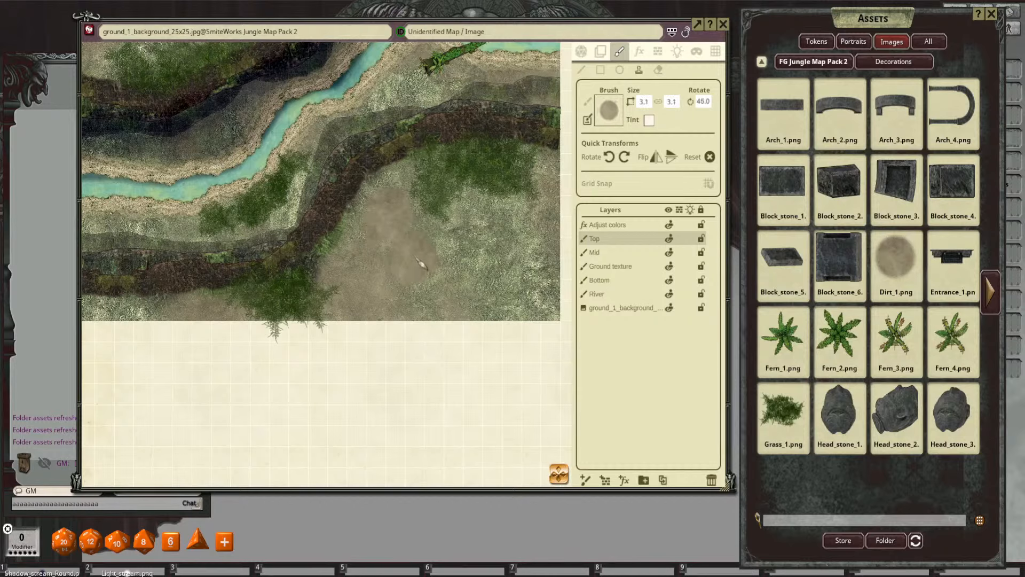
Step: Fill the map's southeastern ground with more 3.1 dirt stamps, rotating the brush to 45 and 350 degrees for variation
{"action": "left_click", "coordinate": [413, 253]}
{"action": "mouse_move", "coordinate": [436, 288]}
{"action": "left_mouse_down"}
{"action": "mouse_move", "coordinate": [480, 270]}
{"action": "mouse_move", "coordinate": [470, 261]}
{"action": "mouse_move", "coordinate": [509, 261]}
{"action": "left_mouse_up"}
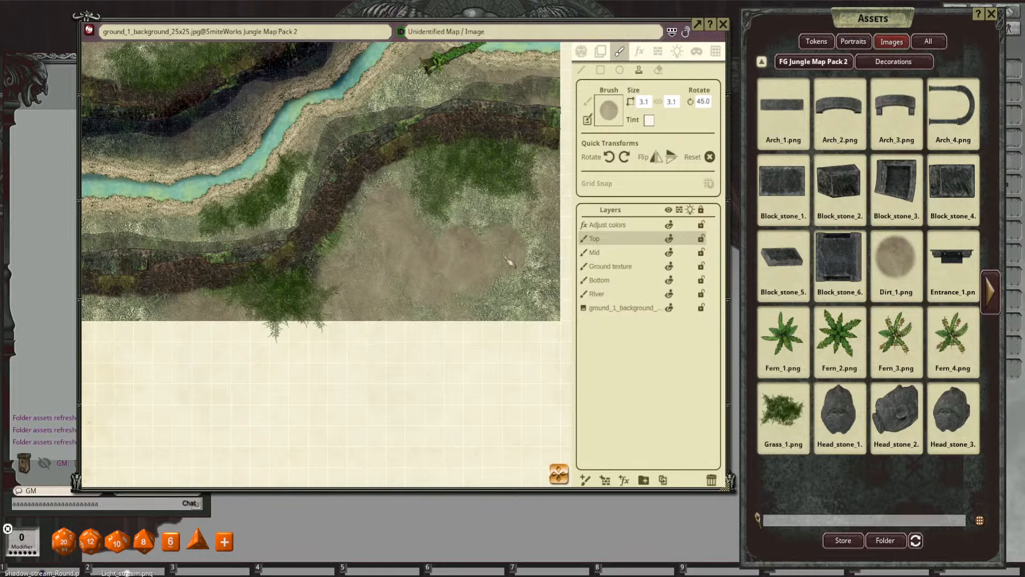
{"action": "left_click", "coordinate": [510, 285]}
{"action": "scroll", "coordinate": [498, 249], "scroll_direction": "down", "scroll_amount": 5}
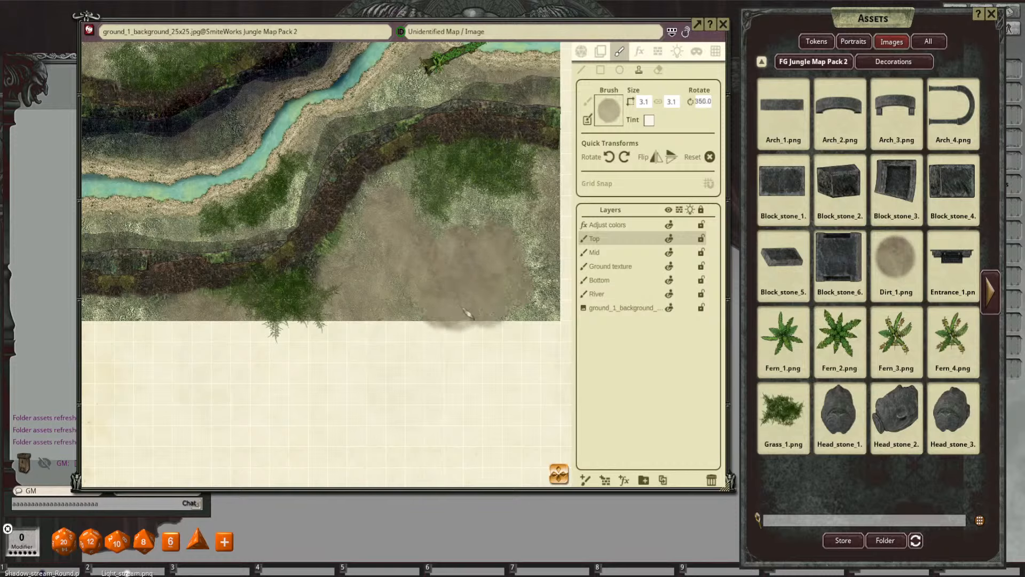
{"action": "scroll", "coordinate": [407, 262], "scroll_direction": "down", "scroll_amount": 3}
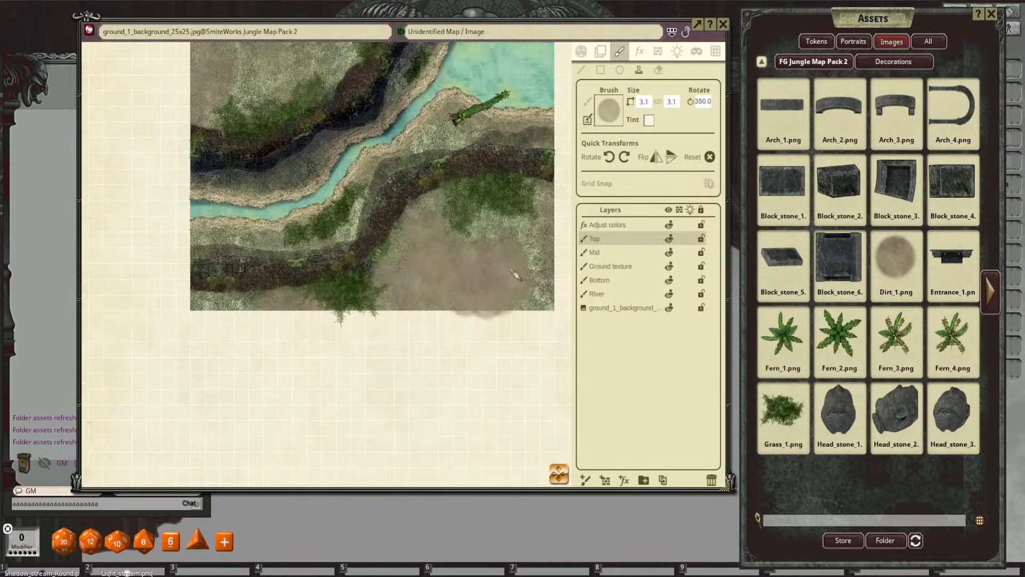
Step: Reduce the dirt brush to 2.0 and stamp the narrow ground beside the southern cliff's bend
{"action": "left_click_drag", "start_coordinate": [476, 256], "coordinate": [544, 395]}
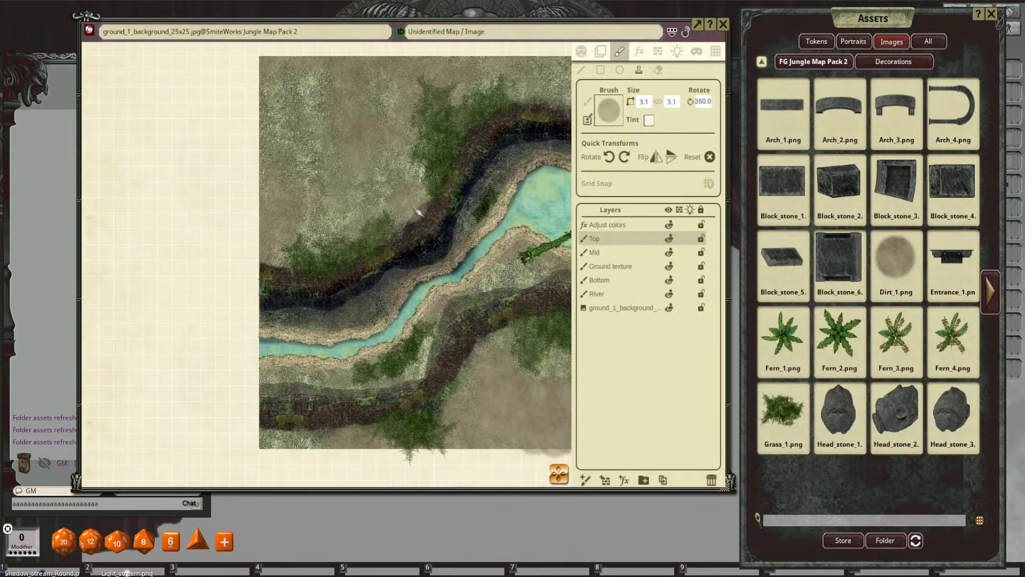
{"action": "scroll", "coordinate": [483, 350], "scroll_direction": "up", "scroll_amount": 3}
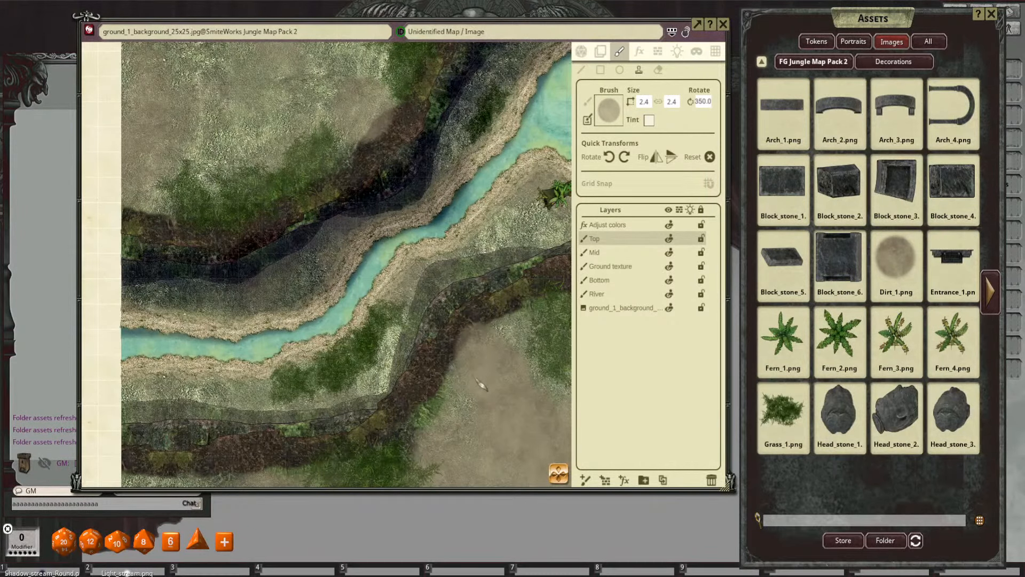
{"action": "scroll", "coordinate": [479, 383], "scroll_direction": "down", "scroll_amount": 2}
{"action": "left_click", "coordinate": [462, 388]}
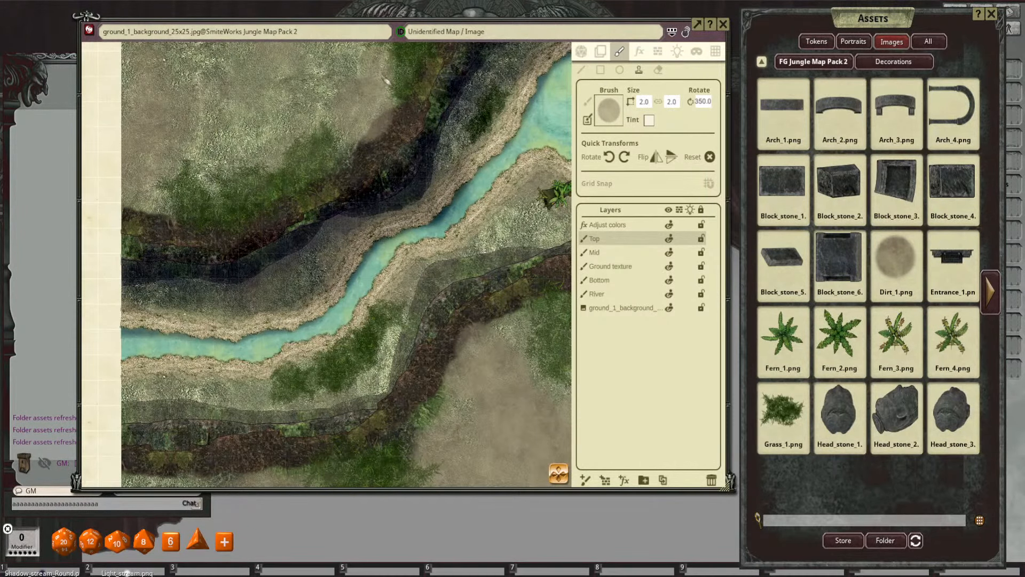
Step: Examine how the southeastern dirt blends with the southern cliff, the grass and the rest of the map
{"action": "scroll", "coordinate": [463, 255], "scroll_direction": "down", "scroll_amount": 3}
{"action": "scroll", "coordinate": [483, 276], "scroll_direction": "down", "scroll_amount": 1}
{"action": "left_click_drag", "start_coordinate": [483, 276], "coordinate": [467, 263]}
{"action": "scroll", "coordinate": [502, 230], "scroll_direction": "up", "scroll_amount": 1}
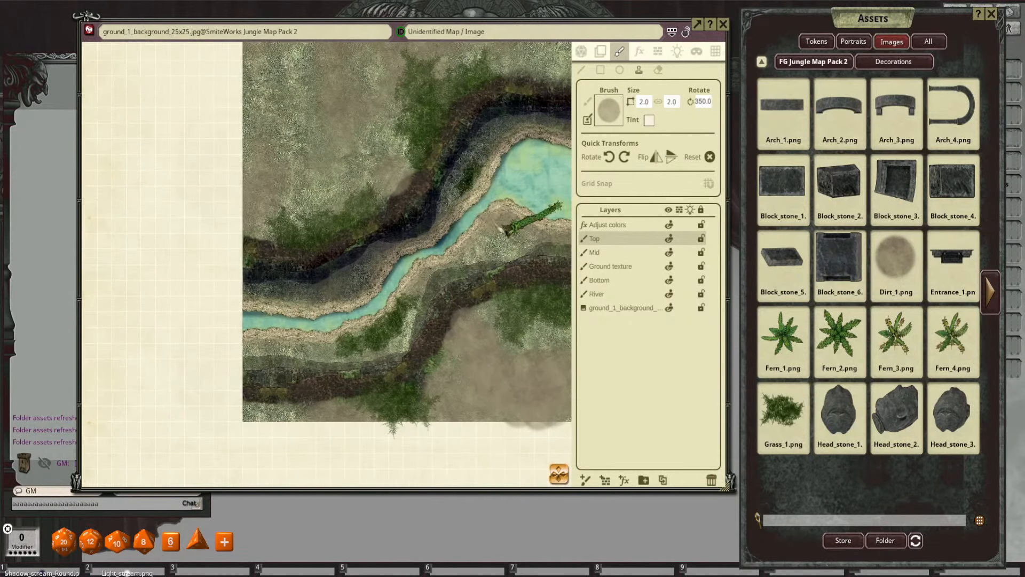
{"action": "scroll", "coordinate": [465, 264], "scroll_direction": "down", "scroll_amount": 1}
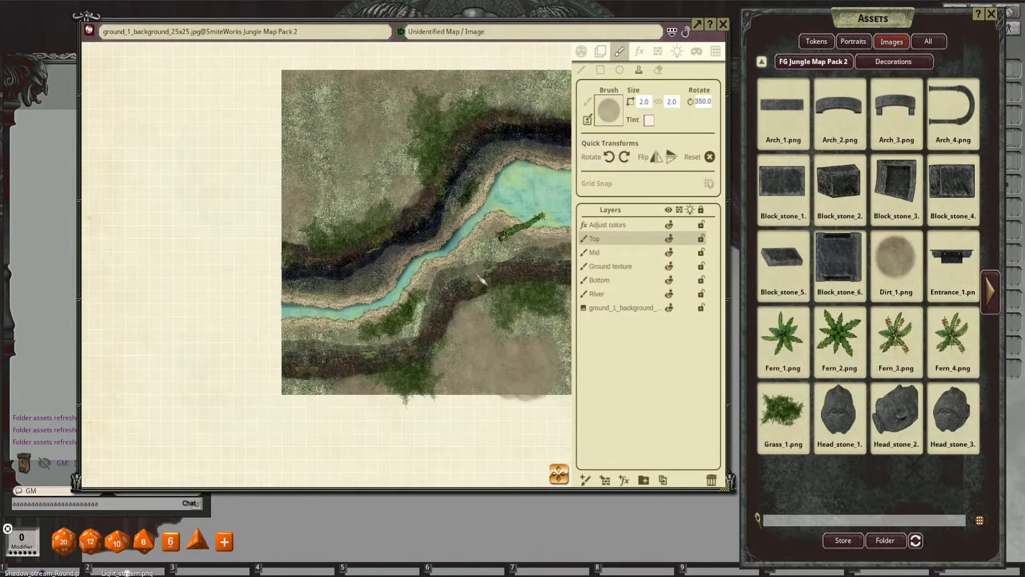
{"action": "left_click_drag", "start_coordinate": [484, 277], "coordinate": [442, 284]}
{"action": "scroll", "coordinate": [422, 240], "scroll_direction": "up", "scroll_amount": 2}
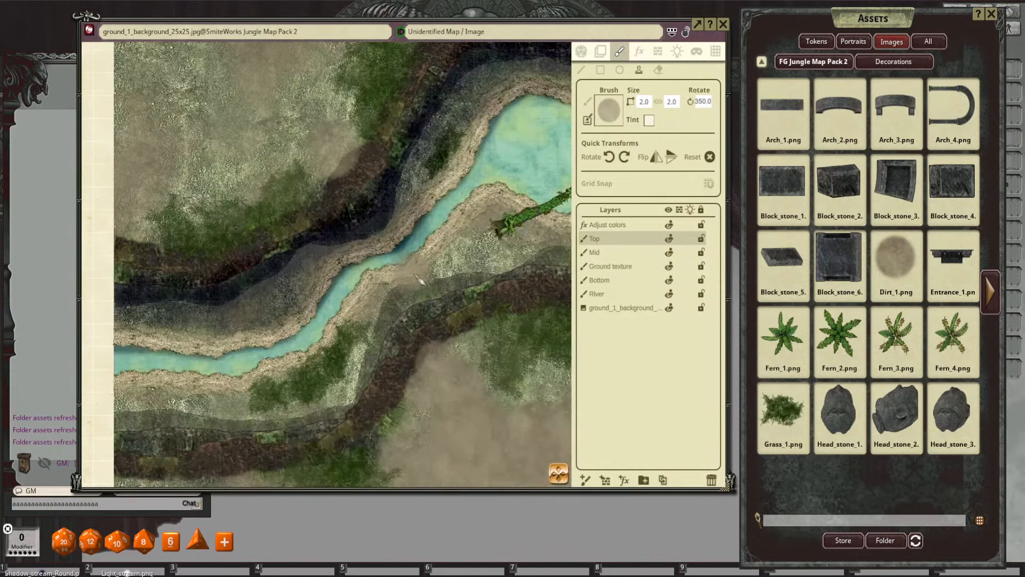
{"action": "scroll", "coordinate": [376, 278], "scroll_direction": "down", "scroll_amount": 2}
{"action": "scroll", "coordinate": [395, 315], "scroll_direction": "up", "scroll_amount": 1}
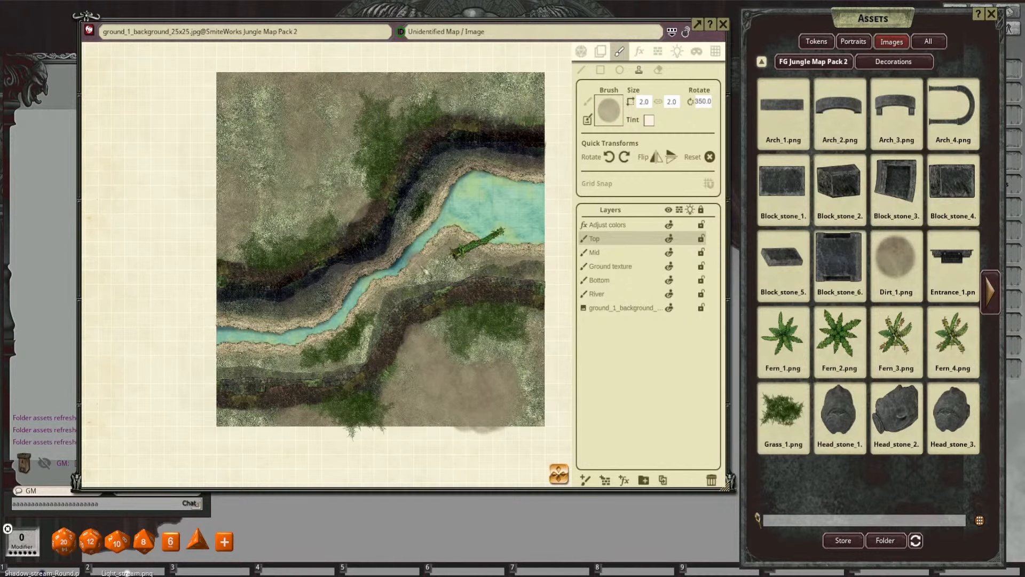
Step: Stamp dirt on the plateau northwest of the northern cliff, enlarging the brush from 2.0 to 4.8 to cover the open ground
{"action": "scroll", "coordinate": [412, 262], "scroll_direction": "up", "scroll_amount": 3}
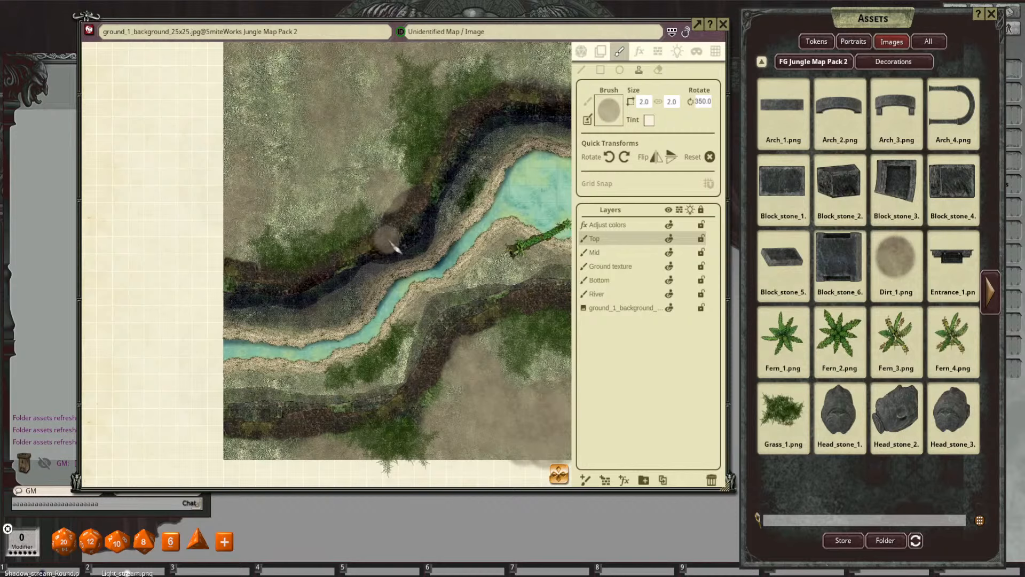
{"action": "scroll", "coordinate": [395, 248], "scroll_direction": "up", "scroll_amount": 1}
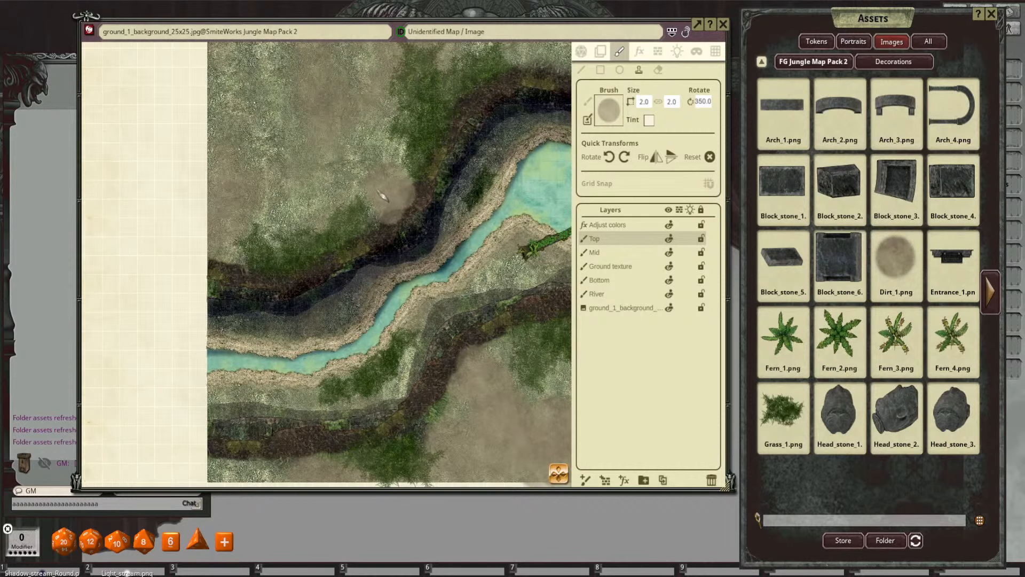
{"action": "scroll", "coordinate": [355, 157], "scroll_direction": "up", "scroll_amount": 7}
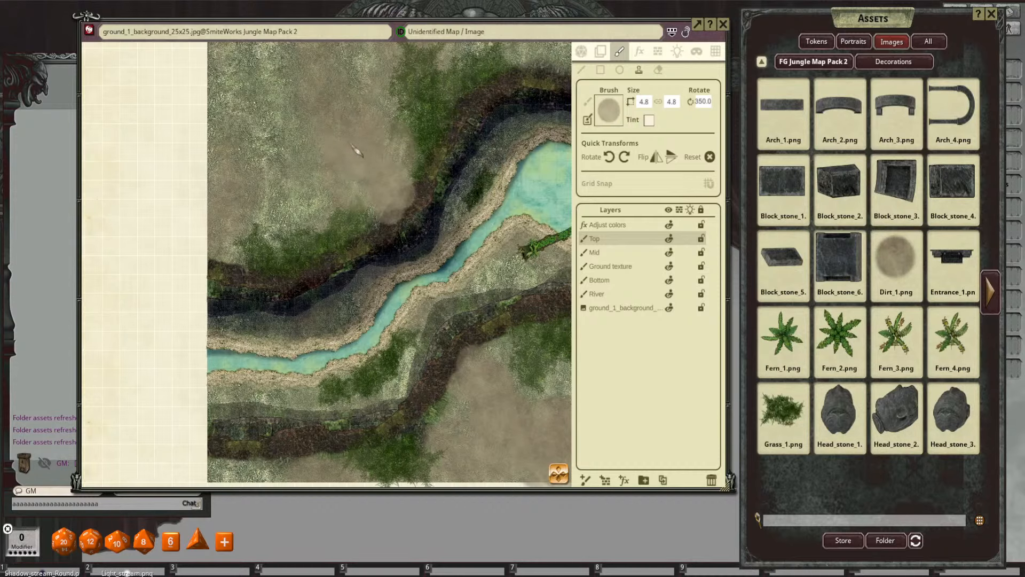
{"action": "left_click", "coordinate": [315, 129]}
{"action": "left_click", "coordinate": [321, 104]}
{"action": "left_click_drag", "start_coordinate": [383, 209], "coordinate": [424, 316]}
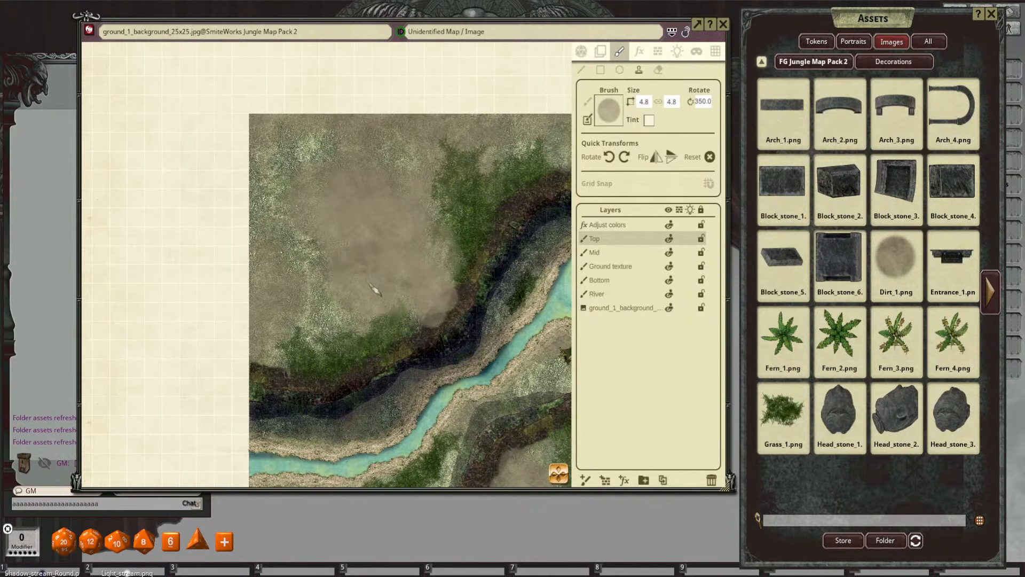
{"action": "left_click", "coordinate": [488, 239]}
Step: Look over both dirt areas, the river banks and the cliffs across the whole map
{"action": "scroll", "coordinate": [483, 280], "scroll_direction": "down", "scroll_amount": 3}
{"action": "left_click_drag", "start_coordinate": [508, 285], "coordinate": [444, 160]}
{"action": "scroll", "coordinate": [481, 262], "scroll_direction": "down", "scroll_amount": 2}
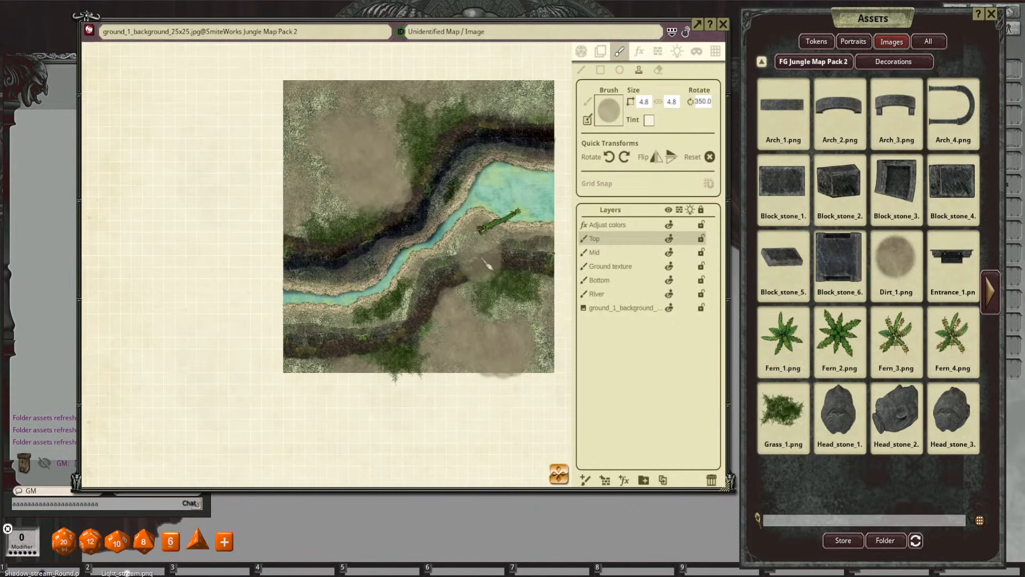
{"action": "left_click_drag", "start_coordinate": [485, 240], "coordinate": [478, 254]}
{"action": "scroll", "coordinate": [393, 220], "scroll_direction": "up", "scroll_amount": 3}
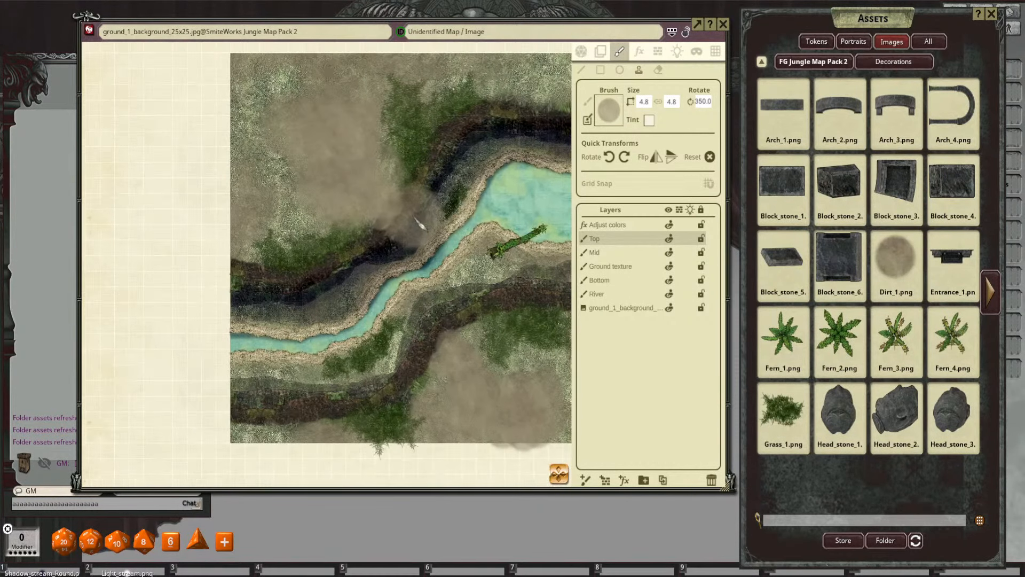
{"action": "scroll", "coordinate": [413, 236], "scroll_direction": "up", "scroll_amount": 2}
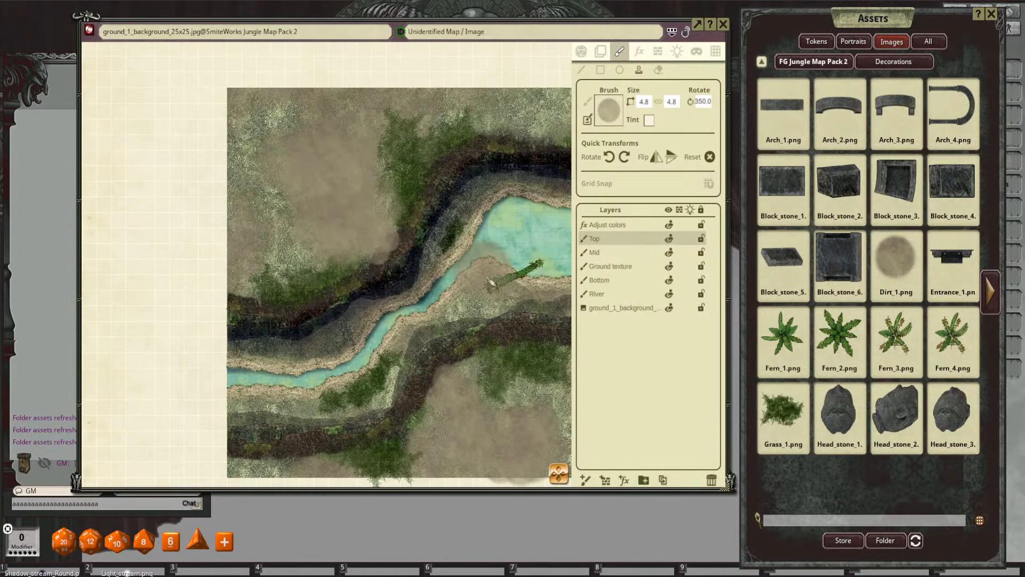
{"action": "left_click_drag", "start_coordinate": [485, 271], "coordinate": [470, 266]}
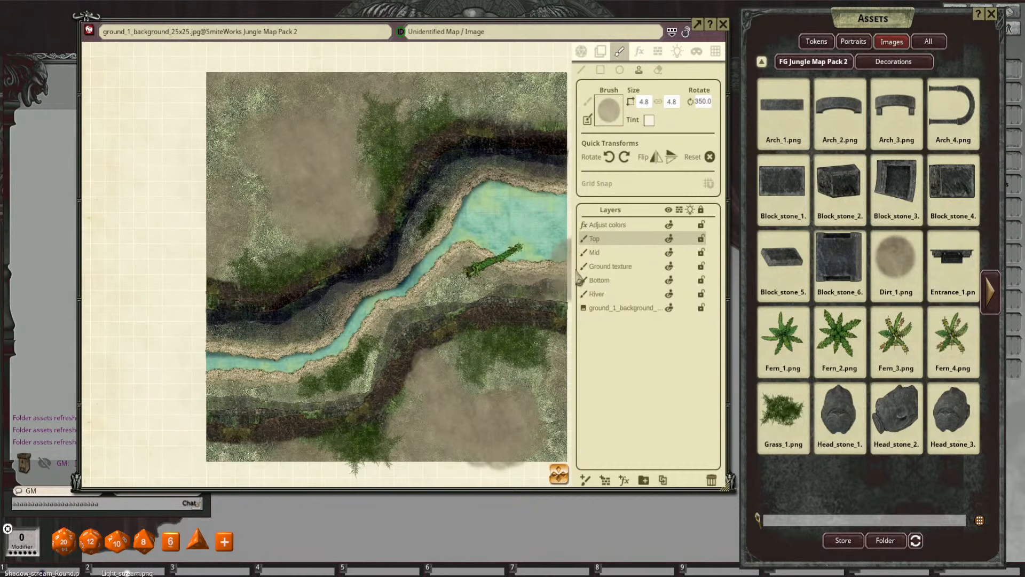
{"action": "scroll", "coordinate": [487, 268], "scroll_direction": "down", "scroll_amount": 1}
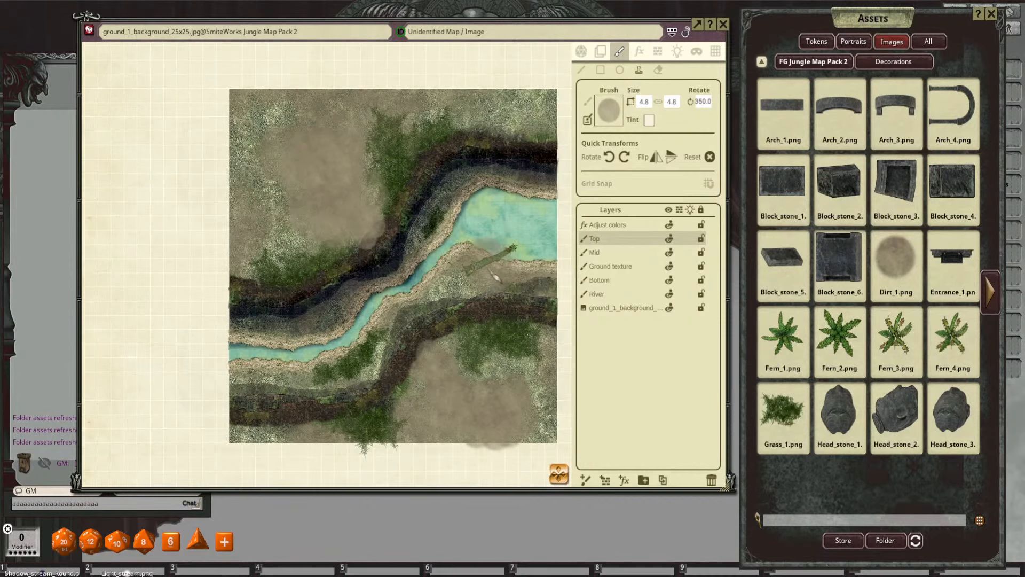
{"action": "scroll", "coordinate": [488, 269], "scroll_direction": "down", "scroll_amount": 1}
{"action": "left_click_drag", "start_coordinate": [488, 268], "coordinate": [483, 249]}
{"action": "scroll", "coordinate": [483, 249], "scroll_direction": "up", "scroll_amount": 1}
{"action": "scroll", "coordinate": [487, 254], "scroll_direction": "up", "scroll_amount": 1}
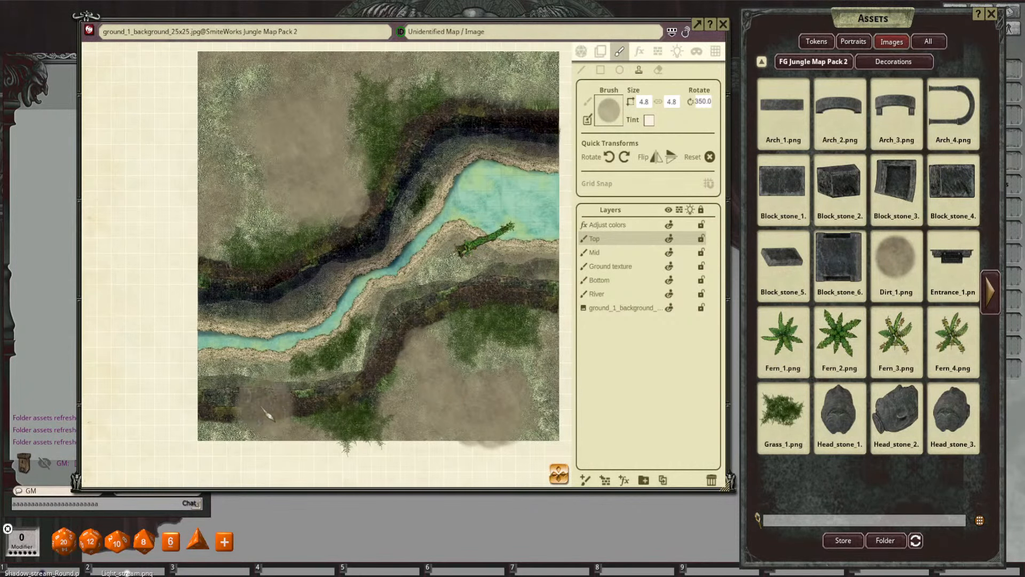
{"action": "left_click_drag", "start_coordinate": [311, 341], "coordinate": [343, 323]}
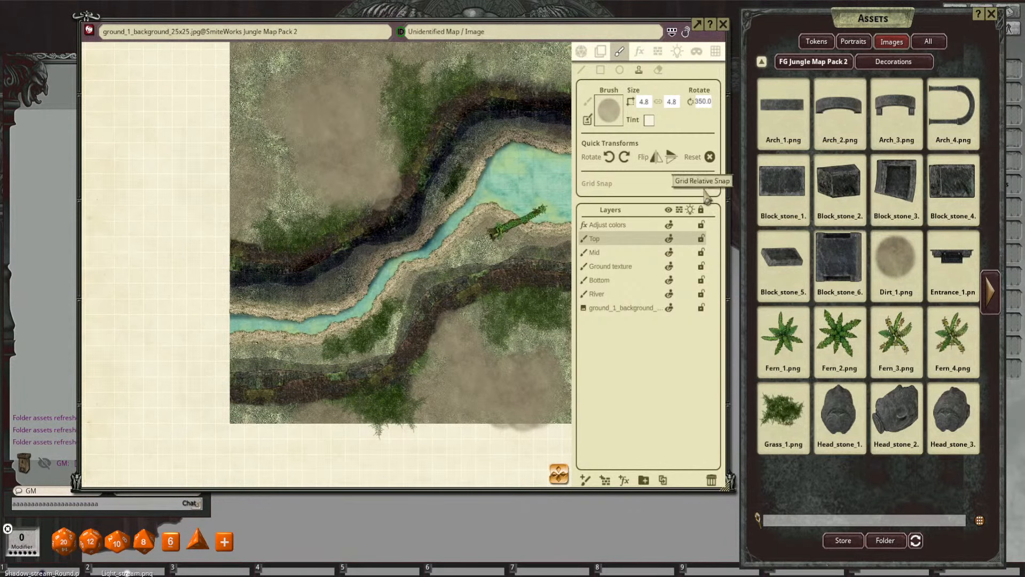
{"action": "left_click_drag", "start_coordinate": [477, 261], "coordinate": [449, 246]}
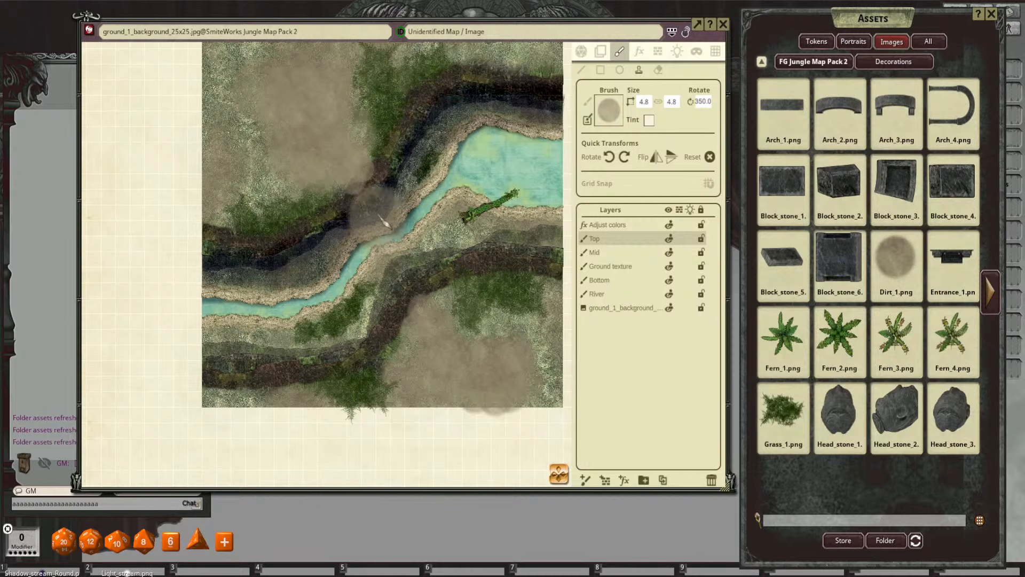
{"action": "left_click_drag", "start_coordinate": [422, 293], "coordinate": [463, 321]}
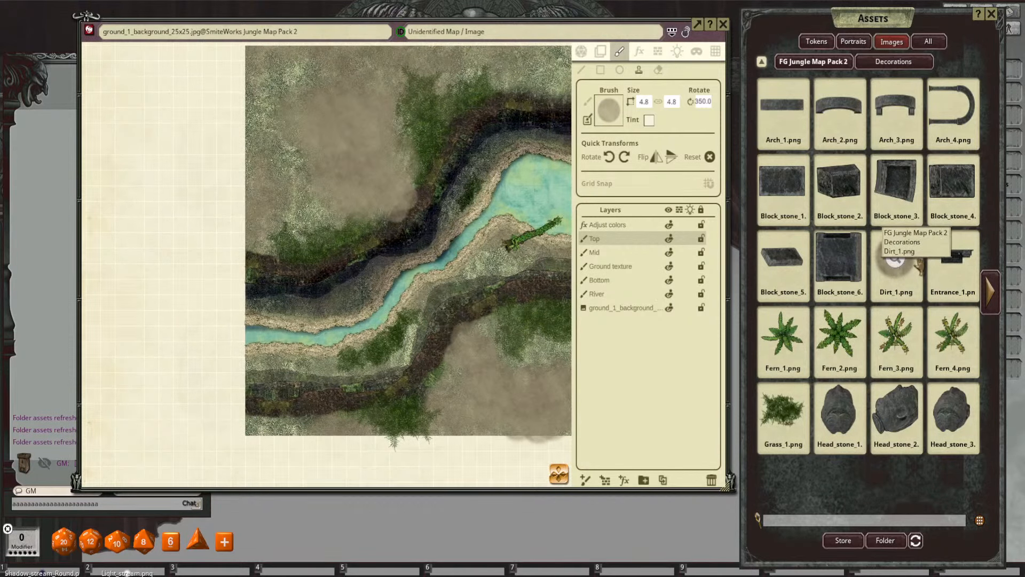
Step: Leave the Jungle Map Pack 2 decorations and load Platform_wood_brush.png from the FG Goblin Camp Map Pack brushes
{"action": "left_click", "coordinate": [990, 291]}
{"action": "left_click_drag", "start_coordinate": [516, 301], "coordinate": [492, 296]}
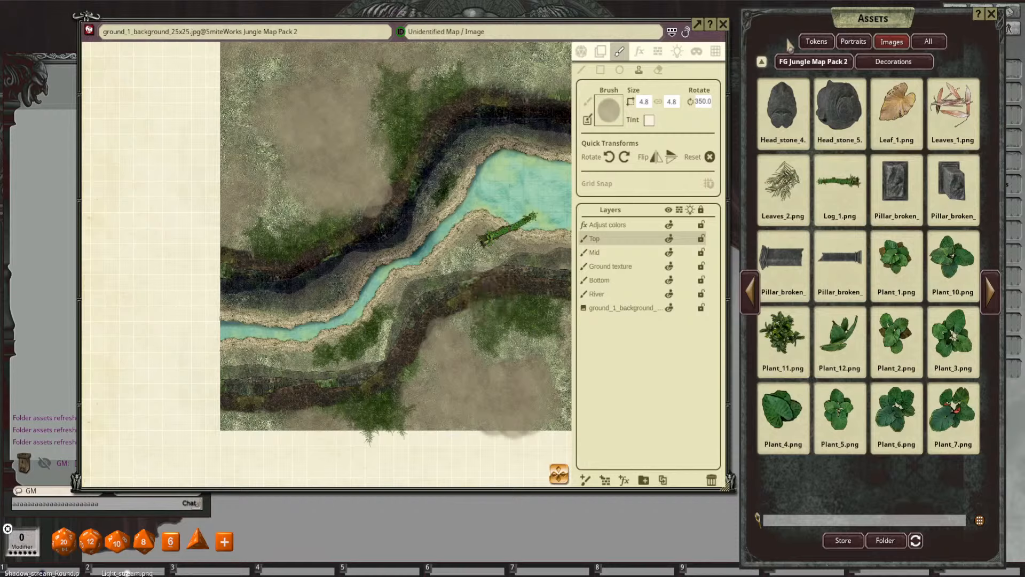
{"action": "left_click", "coordinate": [801, 61]}
{"action": "left_click", "coordinate": [760, 62]}
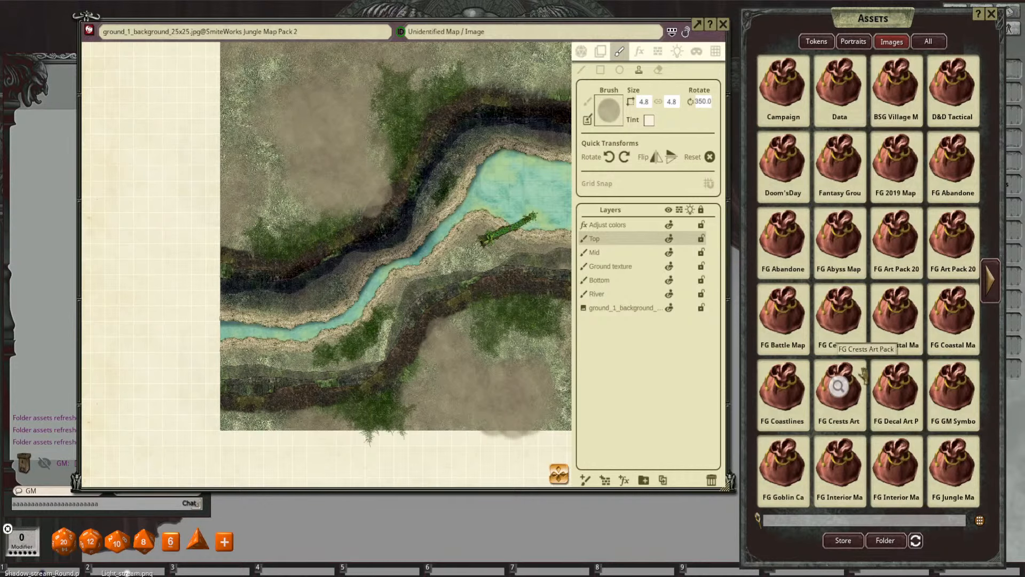
{"action": "left_click", "coordinate": [801, 453]}
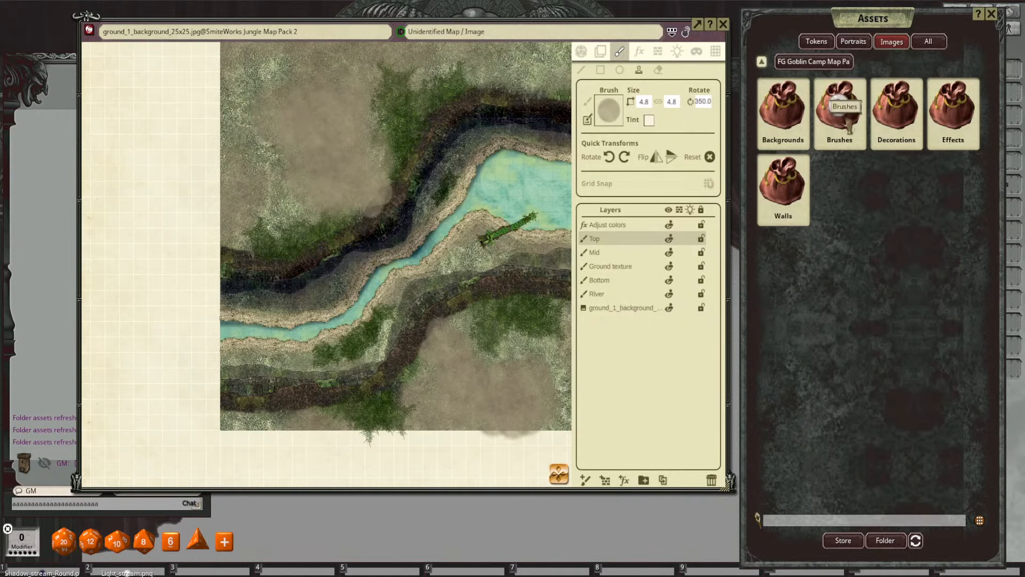
{"action": "left_click", "coordinate": [846, 126]}
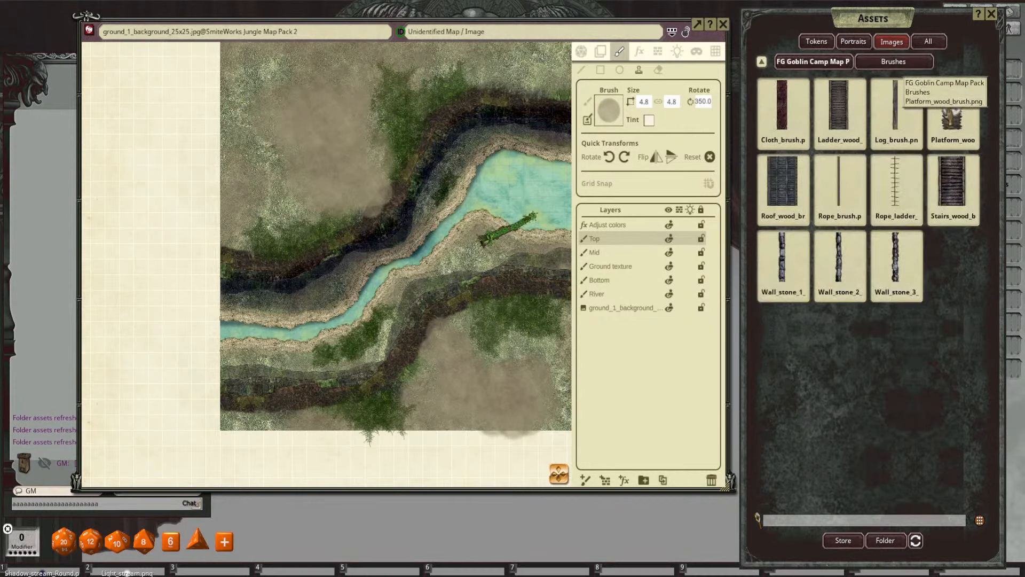
{"action": "mouse_move", "coordinate": [952, 109]}
{"action": "left_mouse_down"}
{"action": "mouse_move", "coordinate": [672, 128]}
{"action": "mouse_move", "coordinate": [610, 111]}
{"action": "left_mouse_up"}
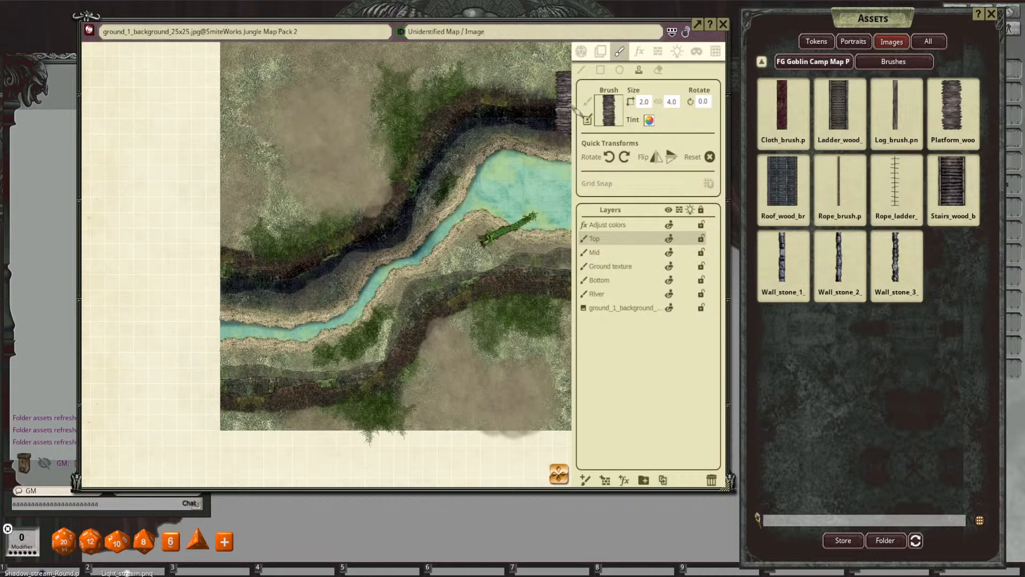
Step: Draw a straight wooden bridge with the platform brush on the Top layer, from the northwestern plateau across the river to the southern dirt
{"action": "left_click", "coordinate": [582, 71]}
{"action": "scroll", "coordinate": [412, 272], "scroll_direction": "up", "scroll_amount": 4}
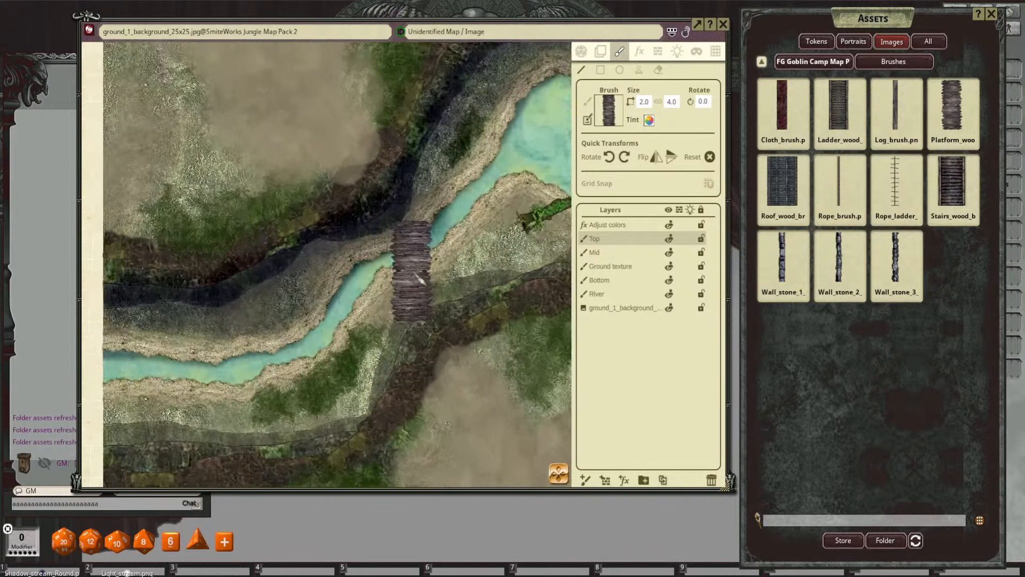
{"action": "scroll", "coordinate": [419, 279], "scroll_direction": "up", "scroll_amount": 3}
{"action": "scroll", "coordinate": [421, 278], "scroll_direction": "down", "scroll_amount": 6}
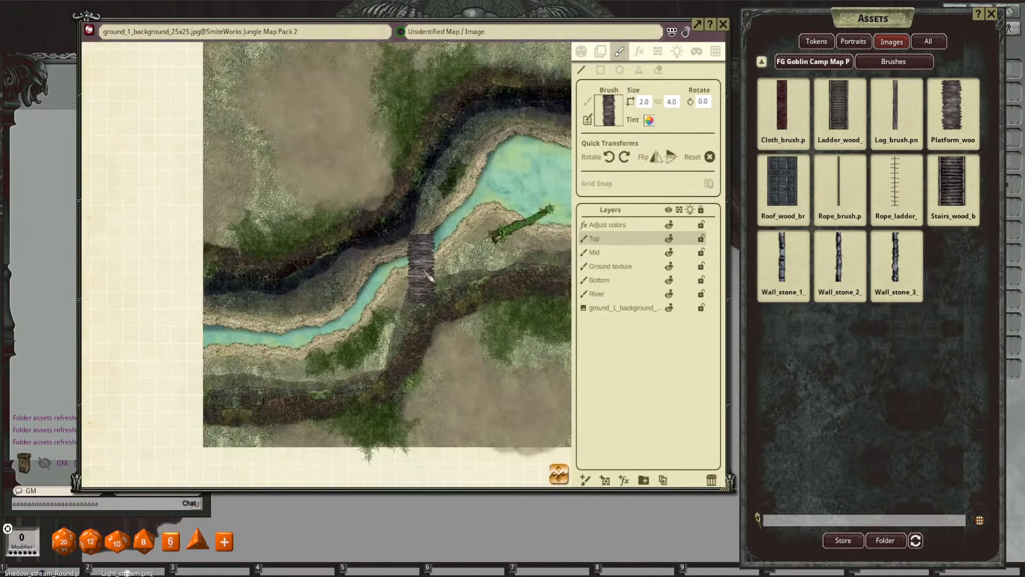
{"action": "scroll", "coordinate": [378, 210], "scroll_direction": "up", "scroll_amount": 1}
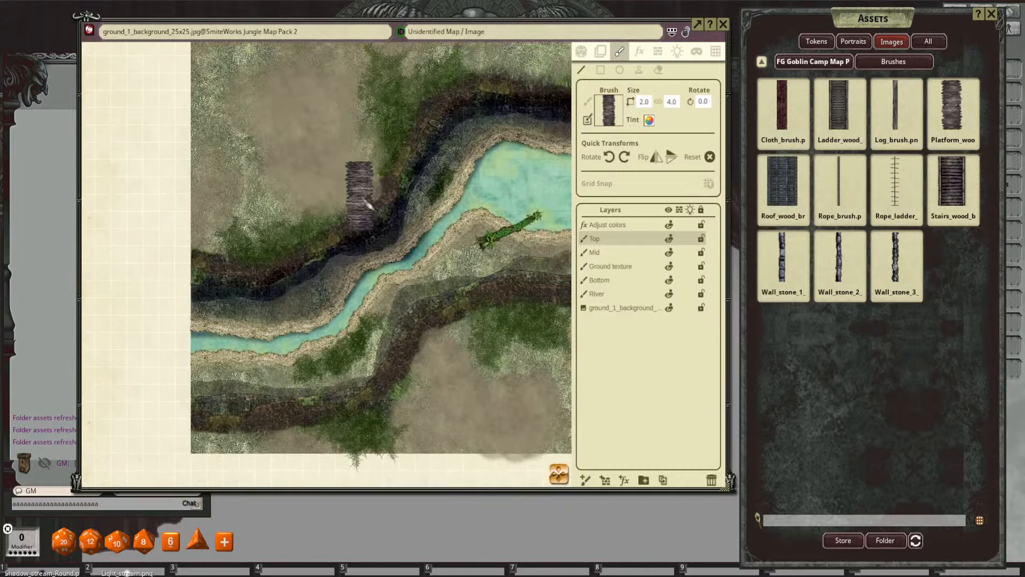
{"action": "left_click_drag", "start_coordinate": [368, 202], "coordinate": [445, 353]}
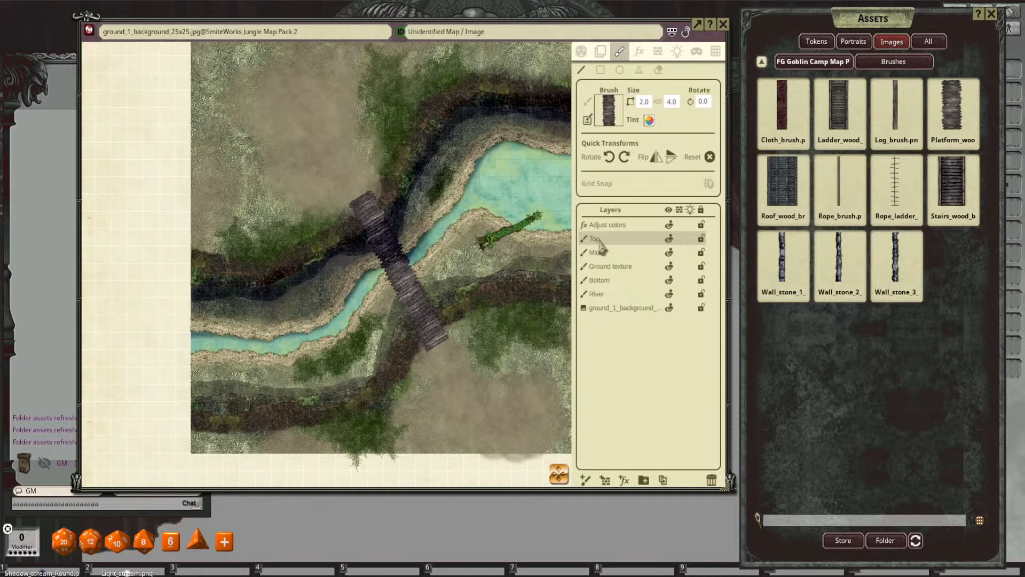
Step: Try the Adjust colors layer beneath the Top layer to compare the bridge's shading, restoring the original layer order
{"action": "left_click", "coordinate": [618, 226]}
{"action": "scroll", "coordinate": [380, 224], "scroll_direction": "up", "scroll_amount": 3}
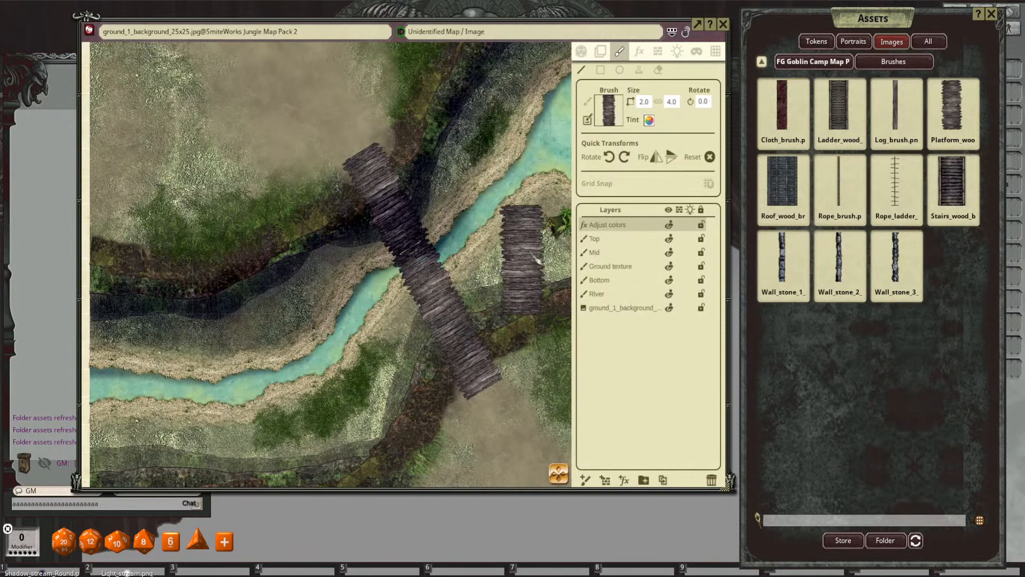
{"action": "left_click", "coordinate": [641, 53]}
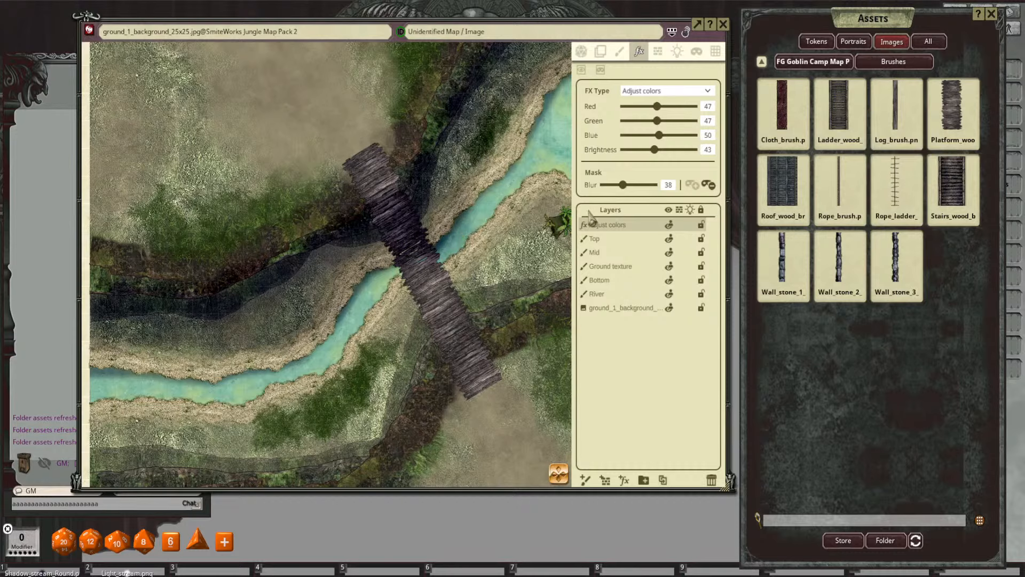
{"action": "left_click_drag", "start_coordinate": [590, 223], "coordinate": [629, 240]}
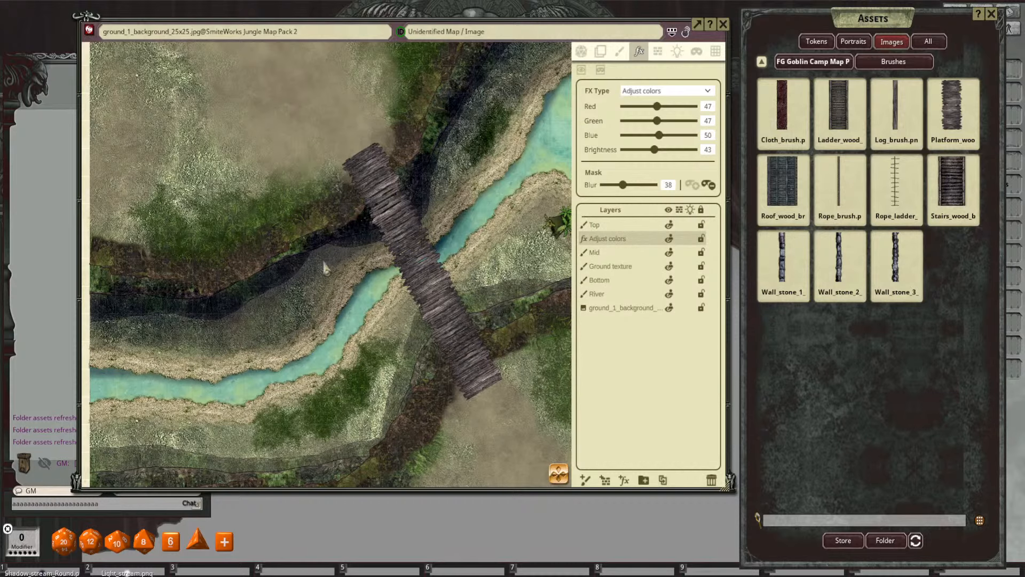
{"action": "scroll", "coordinate": [324, 267], "scroll_direction": "down", "scroll_amount": 5}
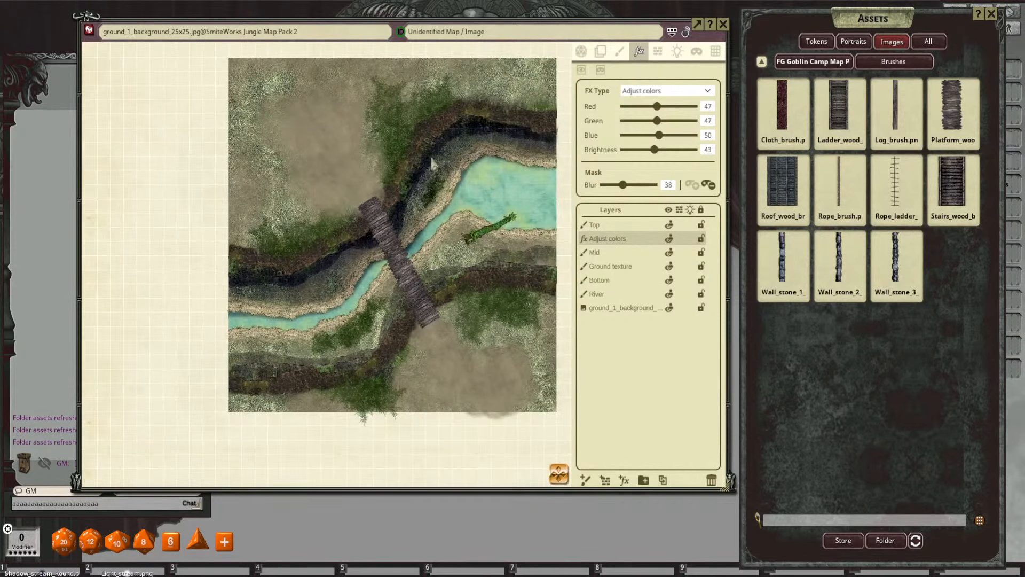
{"action": "scroll", "coordinate": [526, 178], "scroll_direction": "up", "scroll_amount": 2}
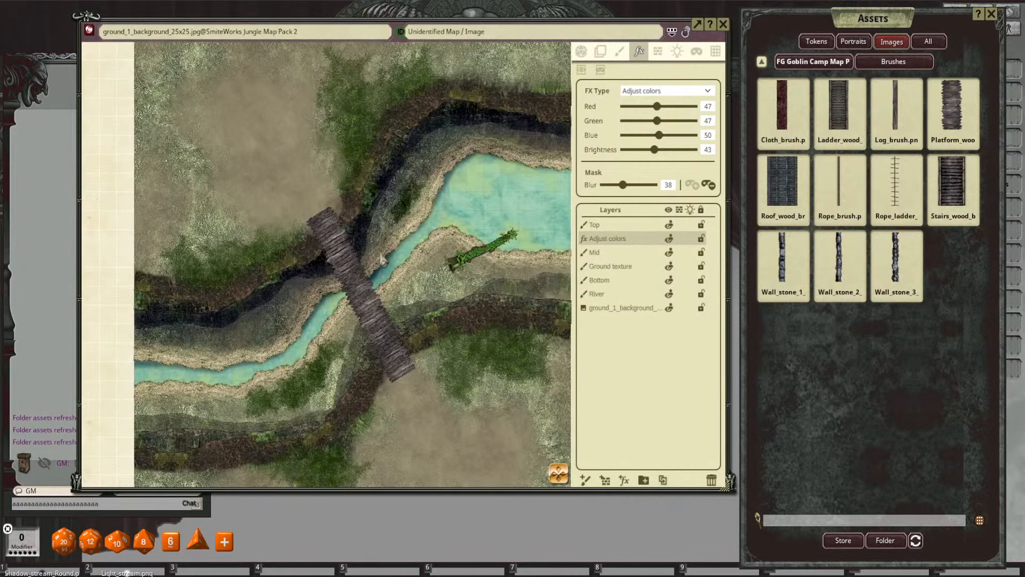
{"action": "left_click_drag", "start_coordinate": [599, 238], "coordinate": [592, 225]}
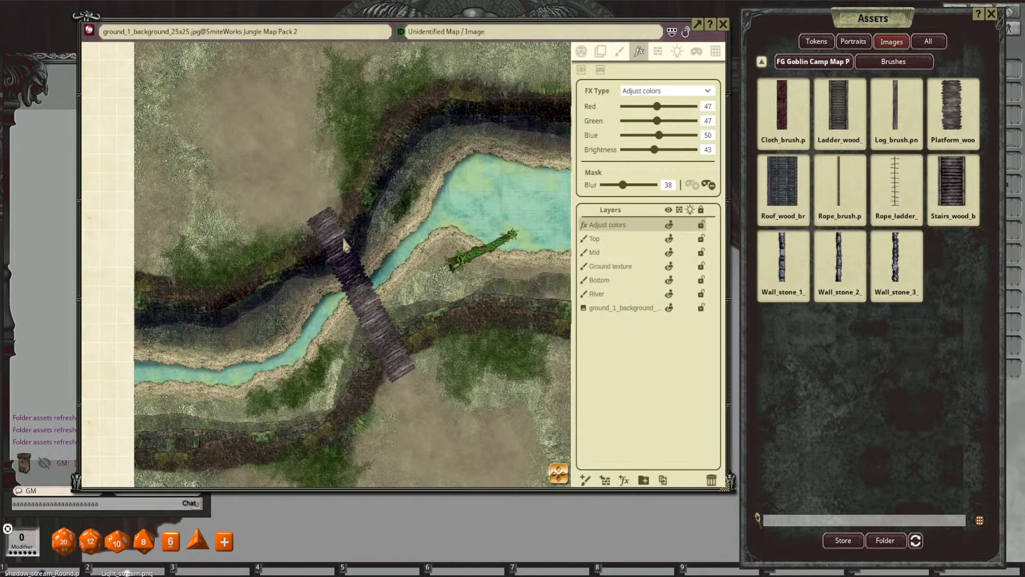
Step: Hide the Adjust colors effect over the darkened northern half of the bridge, following the planks across the cliff and riverbank
{"action": "scroll", "coordinate": [346, 244], "scroll_direction": "up", "scroll_amount": 2}
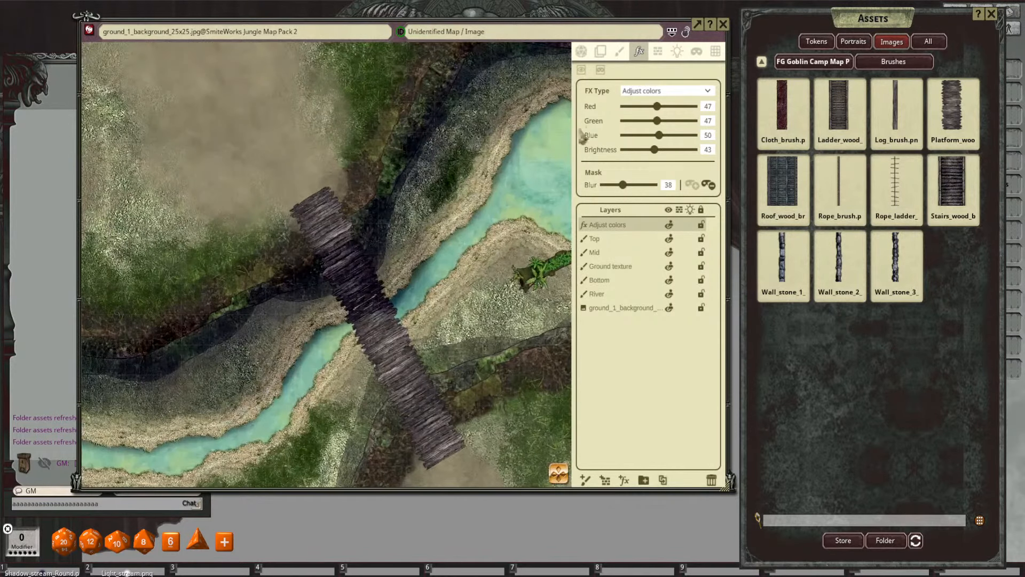
{"action": "left_click", "coordinate": [600, 69]}
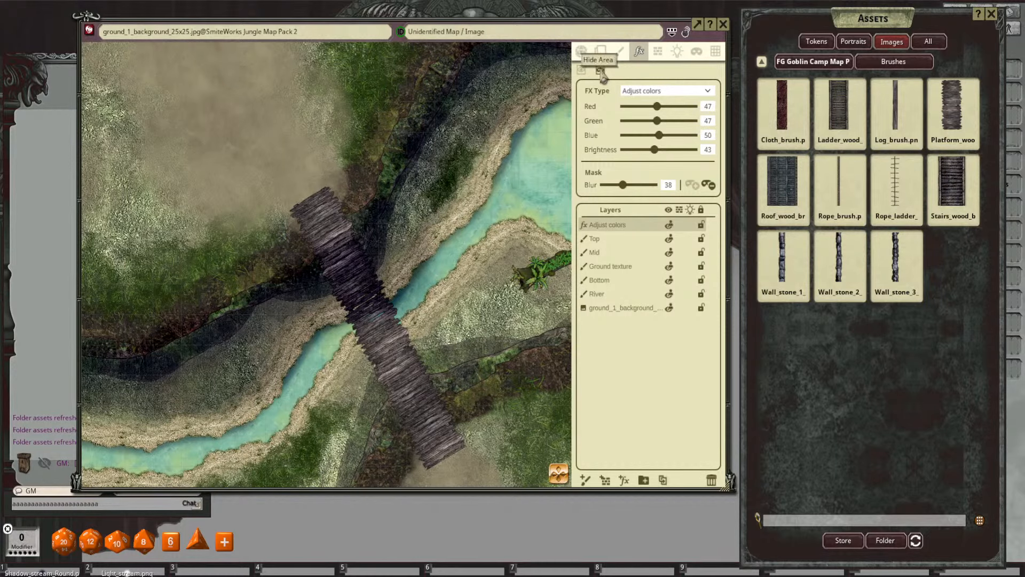
{"action": "scroll", "coordinate": [417, 248], "scroll_direction": "up", "scroll_amount": 3}
{"action": "left_click_drag", "start_coordinate": [478, 261], "coordinate": [457, 245]}
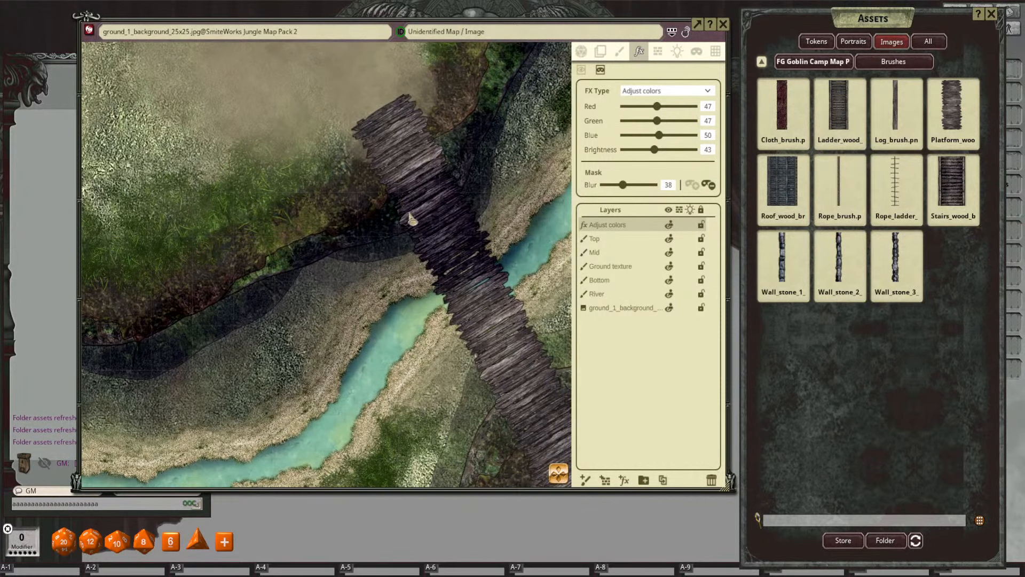
{"action": "left_click_drag", "start_coordinate": [444, 275], "coordinate": [492, 294]}
{"action": "left_click_drag", "start_coordinate": [477, 238], "coordinate": [469, 227]}
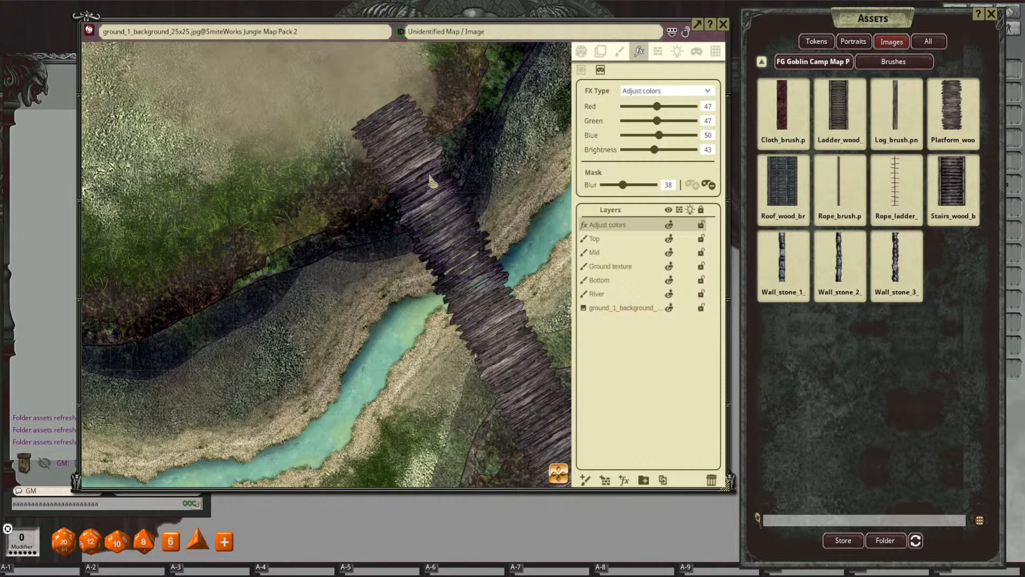
{"action": "mouse_move", "coordinate": [443, 291]}
{"action": "left_mouse_down"}
{"action": "mouse_move", "coordinate": [435, 234]}
{"action": "mouse_move", "coordinate": [473, 248]}
{"action": "mouse_move", "coordinate": [430, 164]}
{"action": "left_mouse_up"}
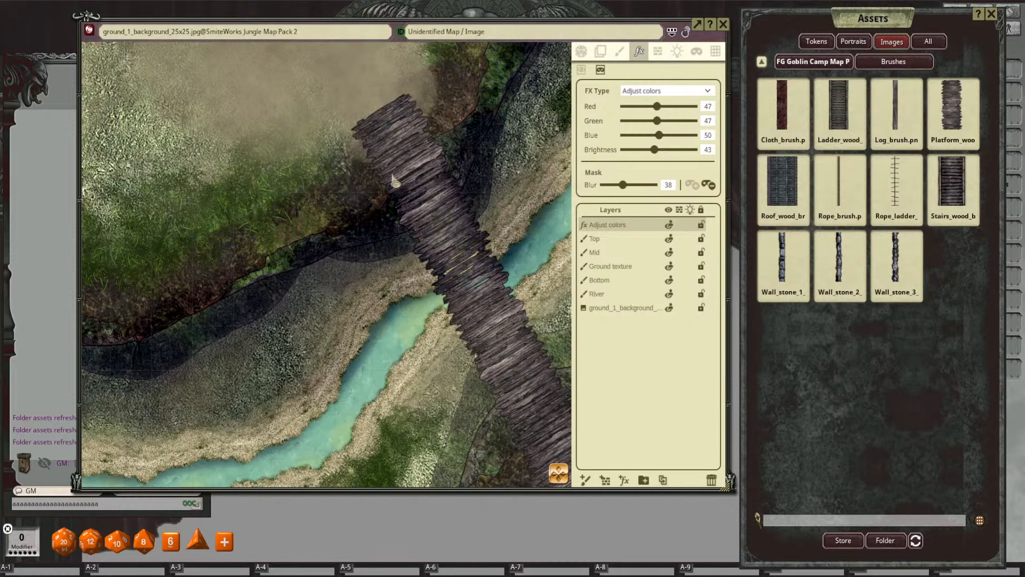
{"action": "left_click_drag", "start_coordinate": [415, 219], "coordinate": [409, 212]}
{"action": "scroll", "coordinate": [458, 243], "scroll_direction": "down", "scroll_amount": 2}
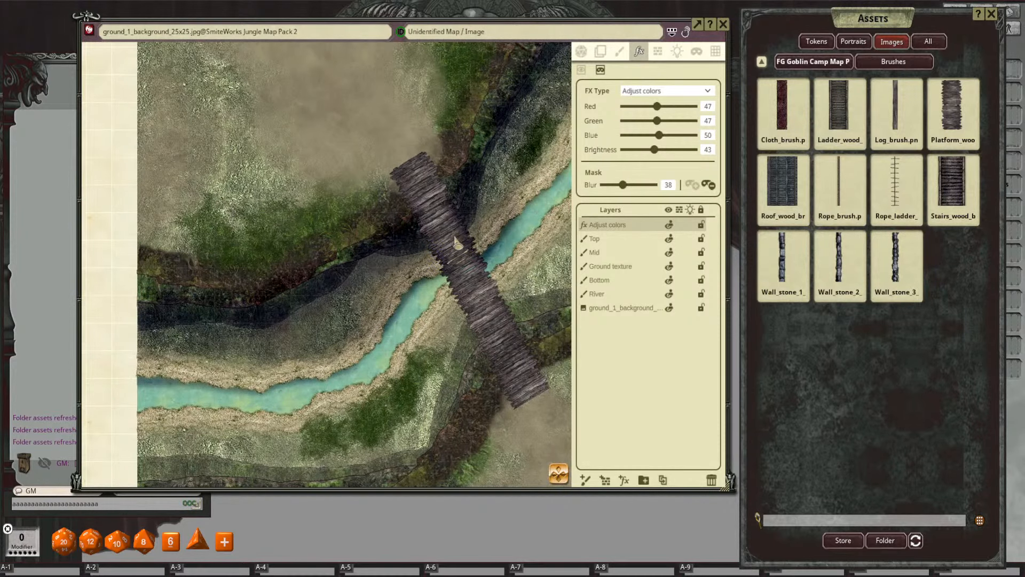
{"action": "left_click_drag", "start_coordinate": [462, 233], "coordinate": [460, 234]}
{"action": "left_click_drag", "start_coordinate": [434, 267], "coordinate": [336, 233]}
{"action": "scroll", "coordinate": [467, 239], "scroll_direction": "down", "scroll_amount": 2}
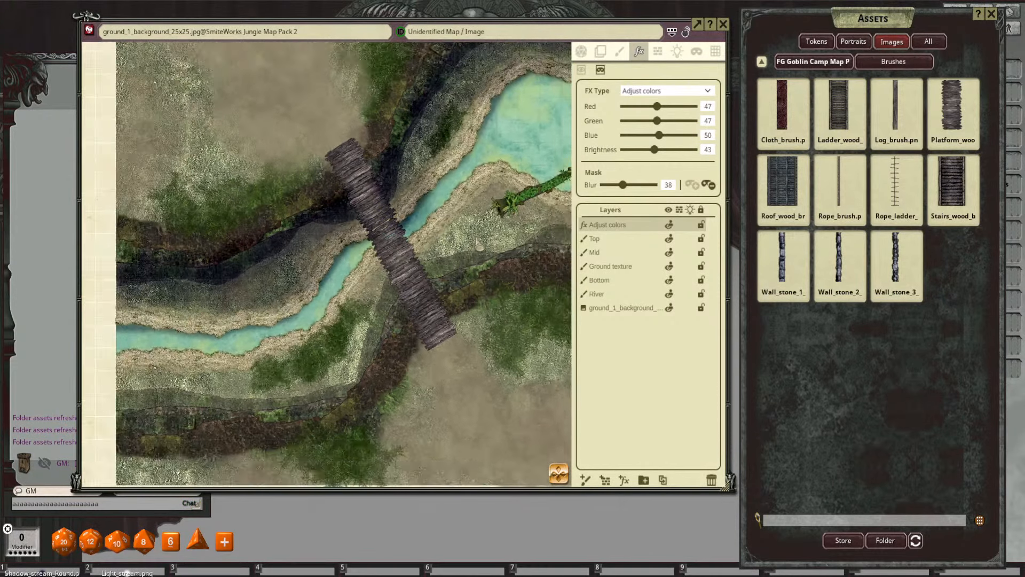
{"action": "left_click_drag", "start_coordinate": [467, 239], "coordinate": [513, 265]}
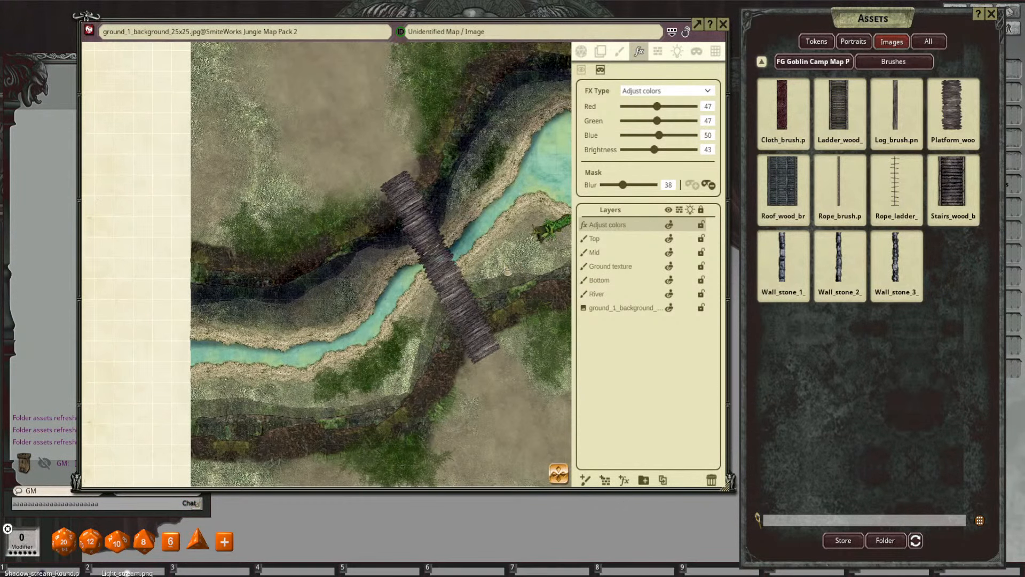
Step: Add a new painting layer and place it between the Top and Mid layers
{"action": "left_click", "coordinate": [618, 52]}
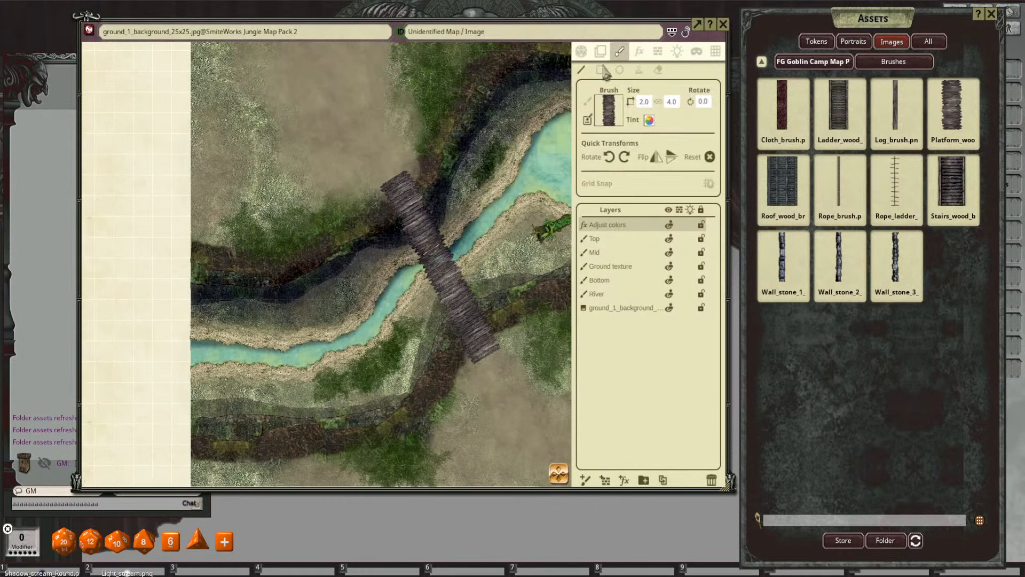
{"action": "left_click", "coordinate": [610, 242]}
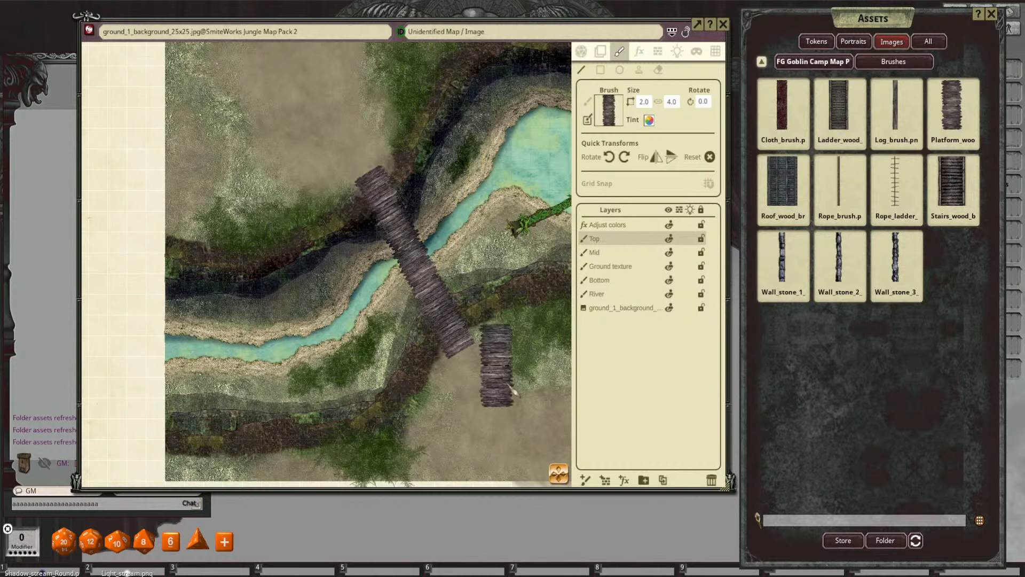
{"action": "left_click", "coordinate": [585, 480]}
{"action": "left_click_drag", "start_coordinate": [613, 223], "coordinate": [617, 252]}
{"action": "left_click", "coordinate": [410, 334]}
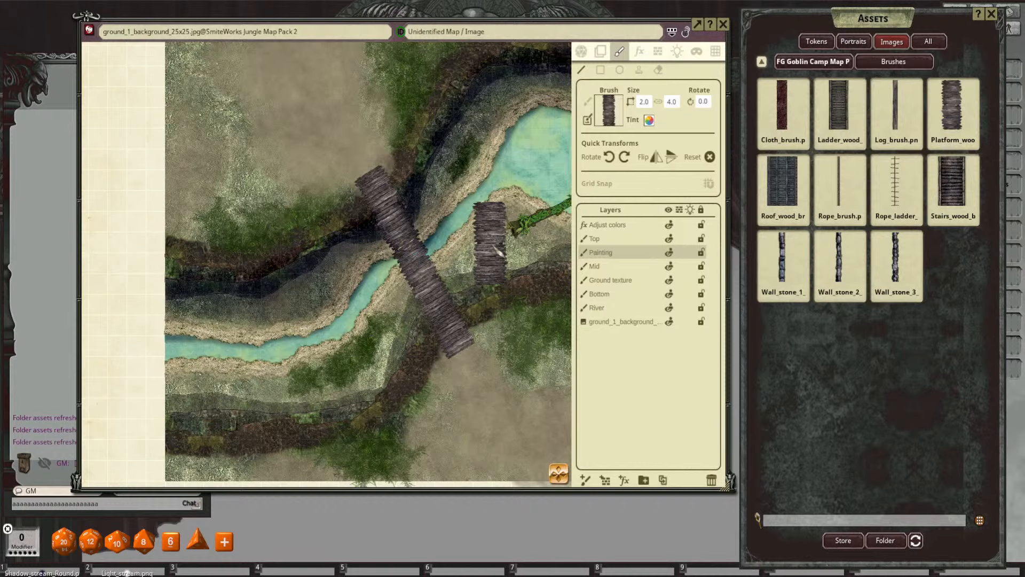
Step: Tint the platform brush an opaque dark navy blue for painting the bridge's shadow
{"action": "scroll", "coordinate": [508, 246], "scroll_direction": "down", "scroll_amount": 7}
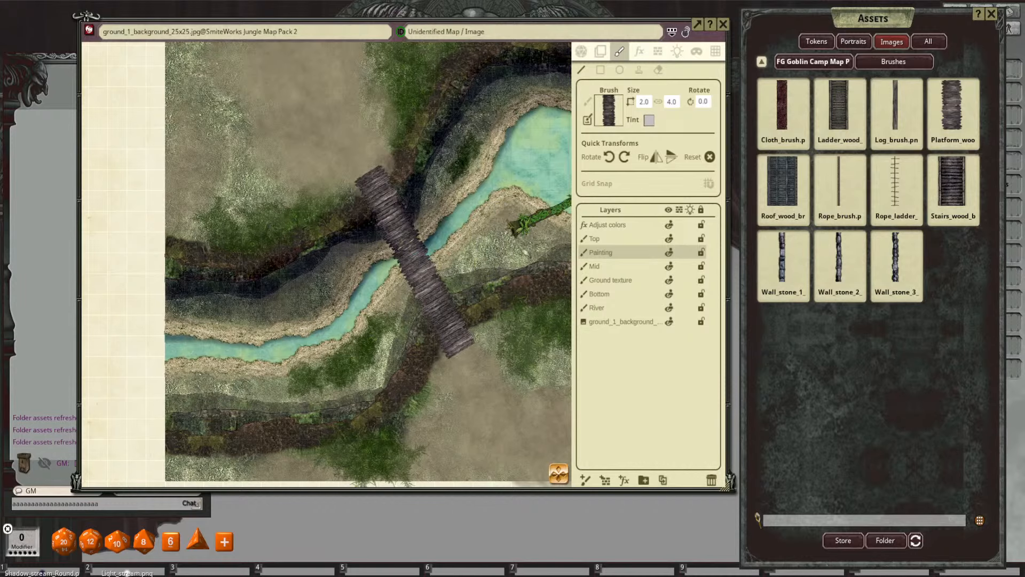
{"action": "scroll", "coordinate": [502, 251], "scroll_direction": "down", "scroll_amount": 3}
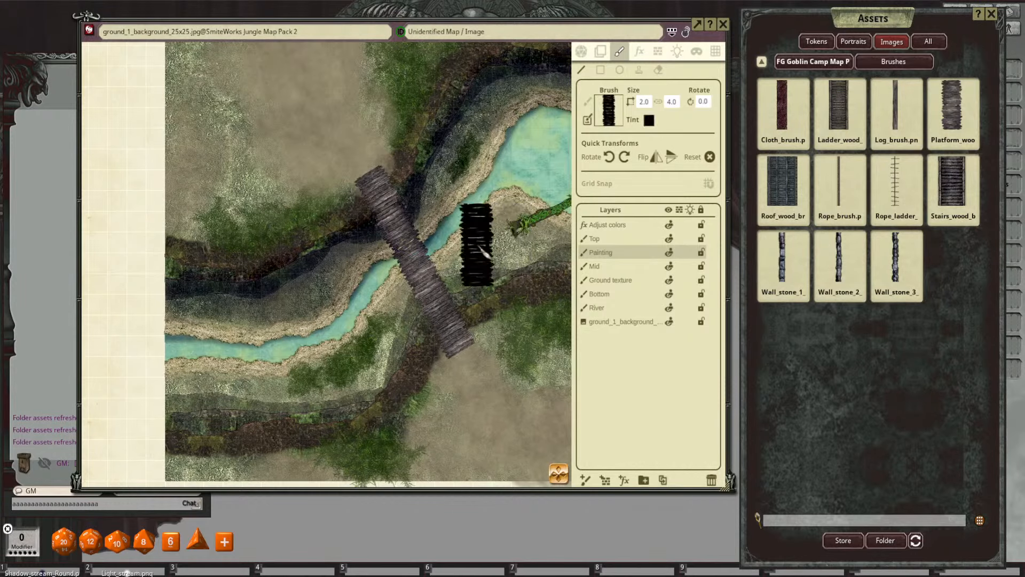
{"action": "scroll", "coordinate": [480, 249], "scroll_direction": "up", "scroll_amount": 1}
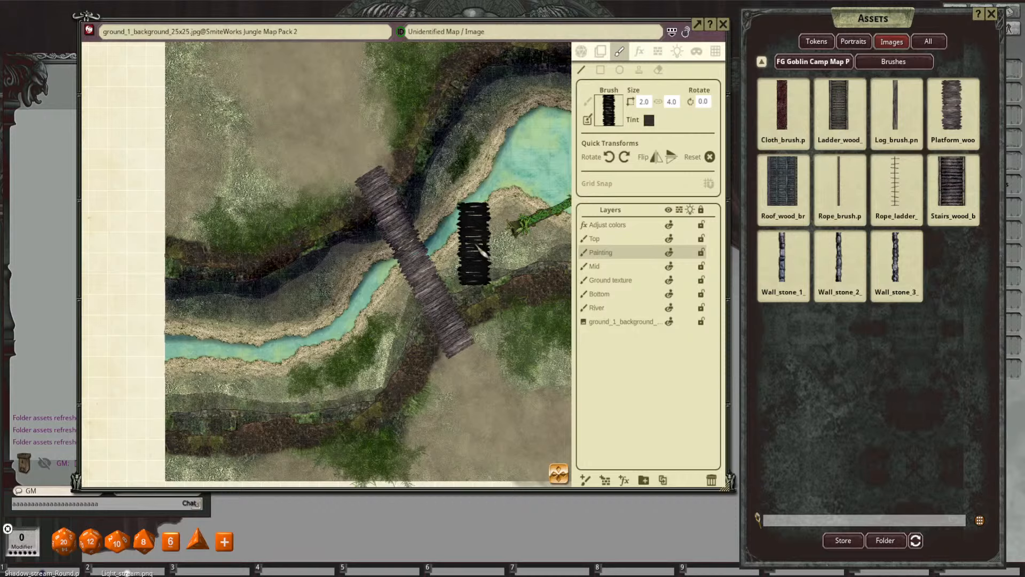
{"action": "scroll", "coordinate": [479, 250], "scroll_direction": "down", "scroll_amount": 1}
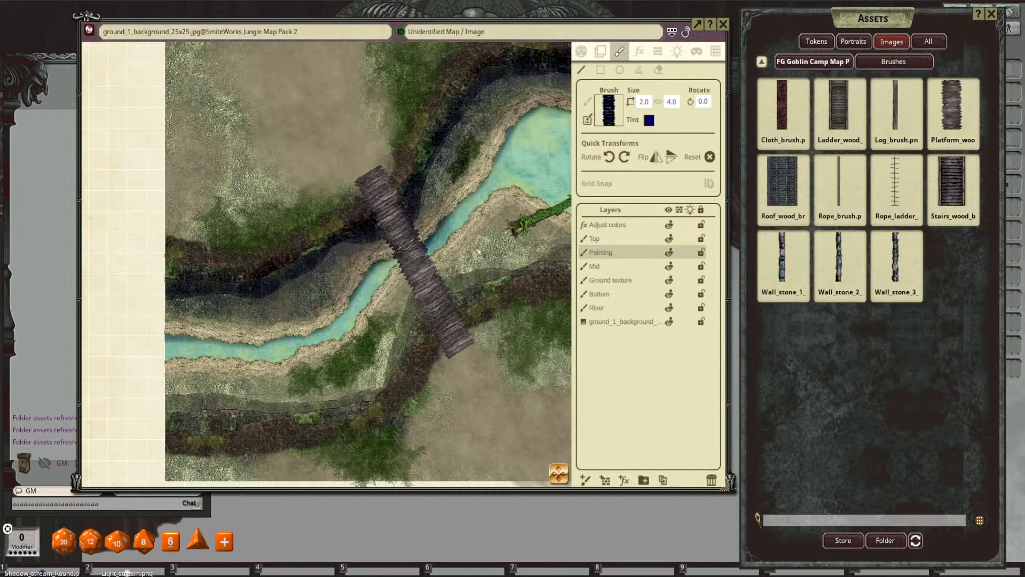
{"action": "scroll", "coordinate": [477, 250], "scroll_direction": "up", "scroll_amount": 3}
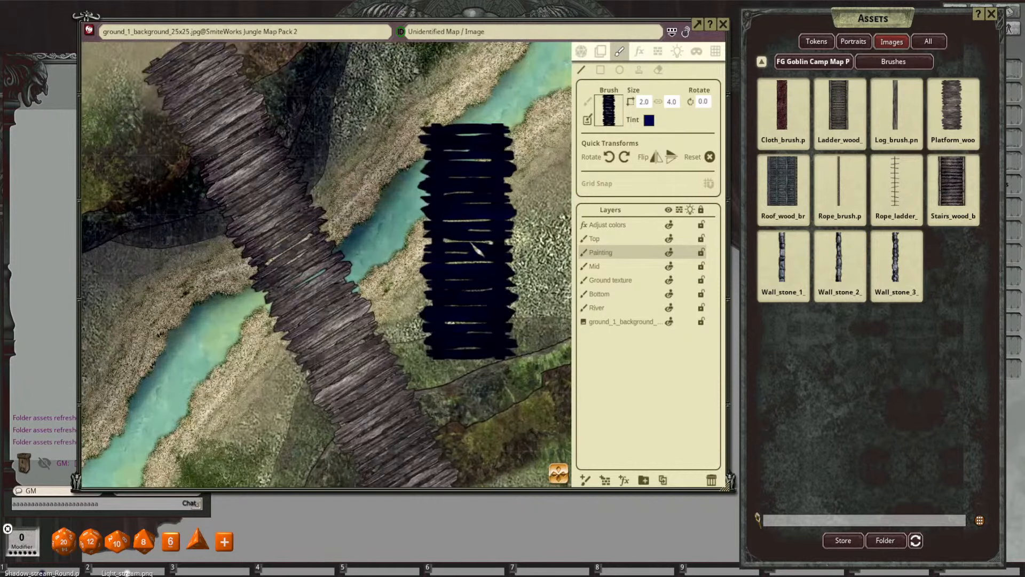
{"action": "scroll", "coordinate": [477, 249], "scroll_direction": "down", "scroll_amount": 3}
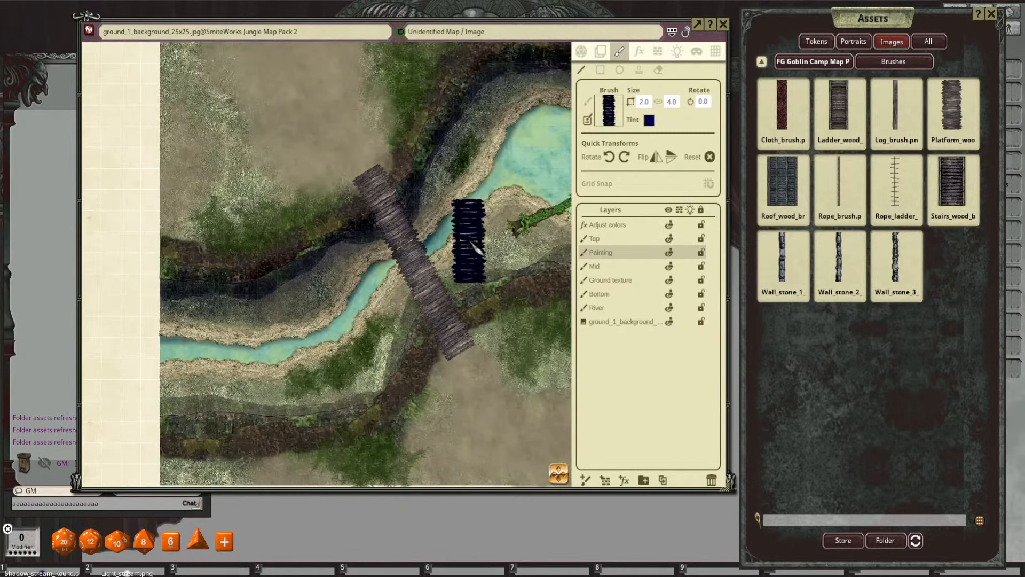
{"action": "scroll", "coordinate": [477, 250], "scroll_direction": "down", "scroll_amount": 5}
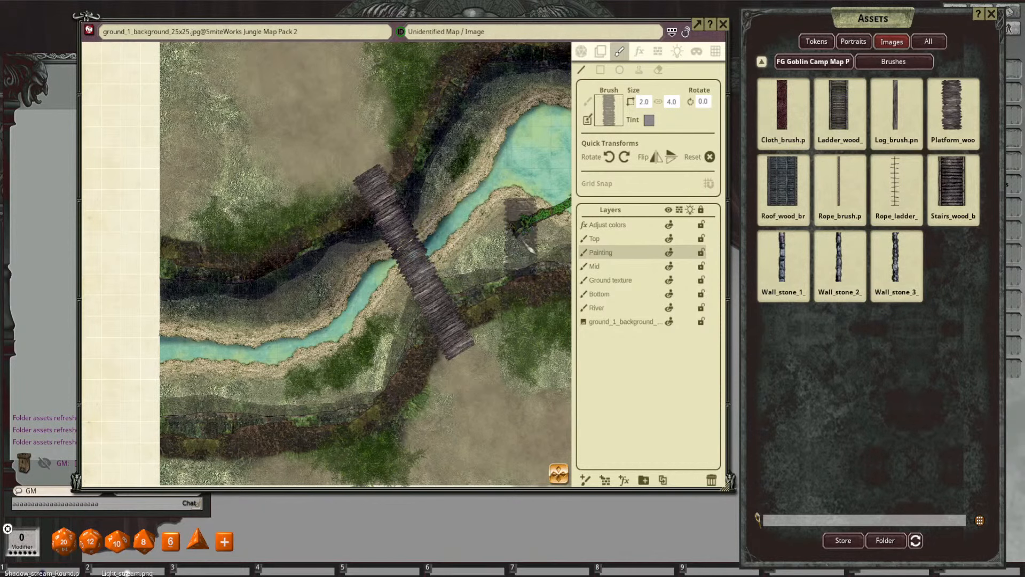
{"action": "scroll", "coordinate": [465, 237], "scroll_direction": "up", "scroll_amount": 5}
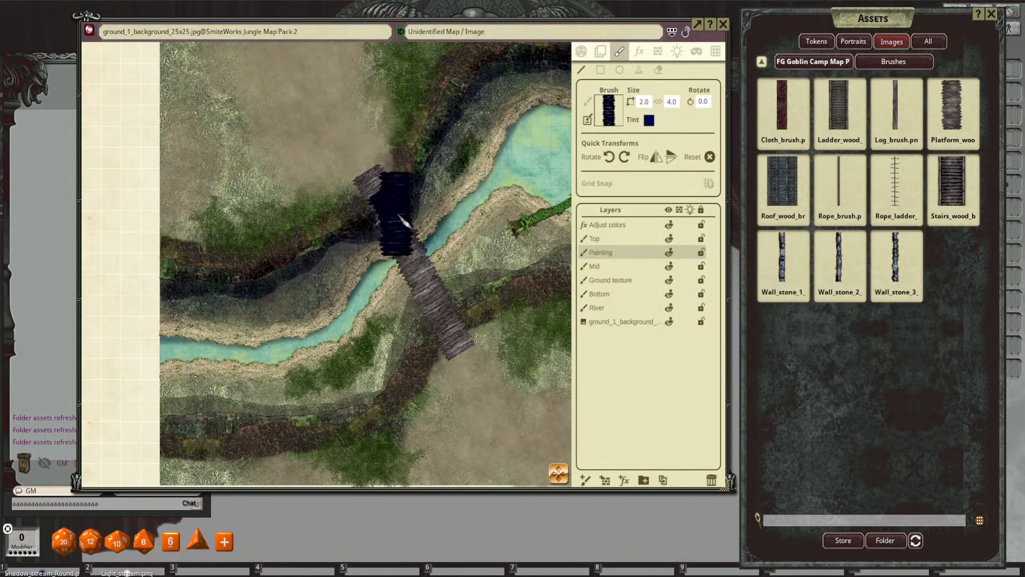
Step: Paint a navy shadow stroke on the new Painting layer along the bridge's northeastern side, from the northern cliff to the southern bank
{"action": "left_click_drag", "start_coordinate": [404, 221], "coordinate": [437, 247]}
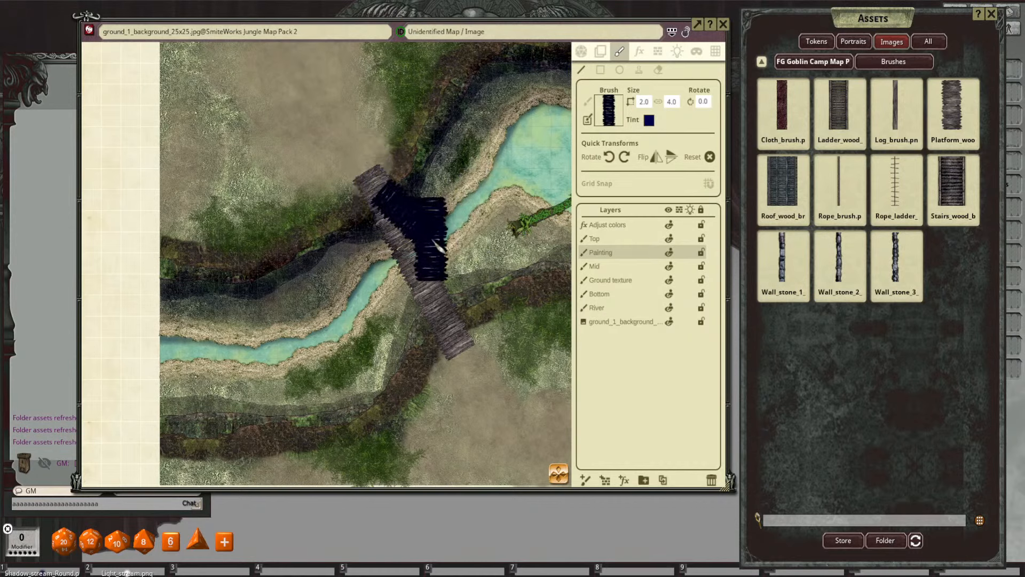
{"action": "left_click_drag", "start_coordinate": [420, 225], "coordinate": [427, 233]}
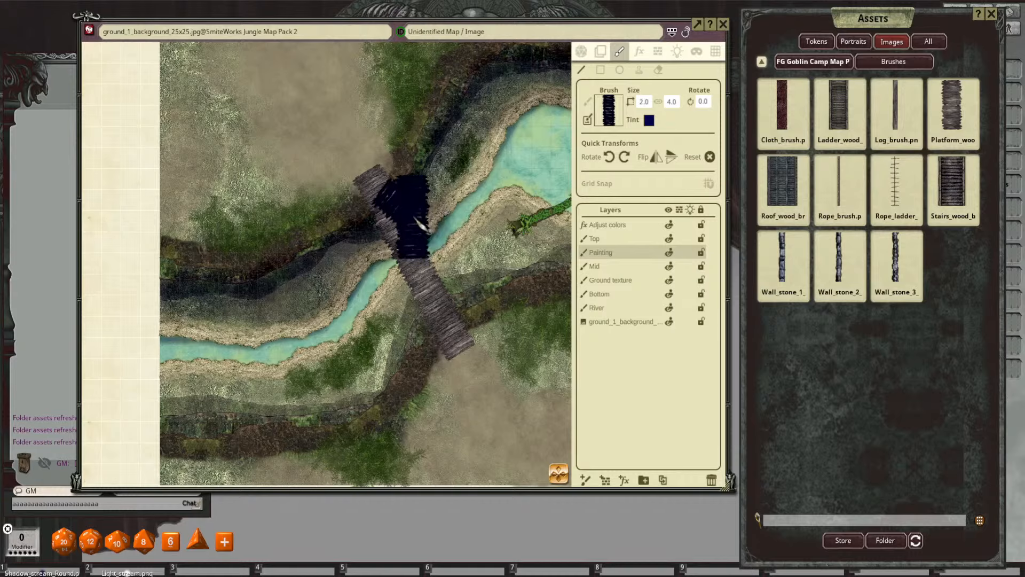
{"action": "mouse_move", "coordinate": [420, 227]}
{"action": "left_mouse_down"}
{"action": "mouse_move", "coordinate": [459, 294]}
{"action": "mouse_move", "coordinate": [462, 344]}
{"action": "left_mouse_up"}
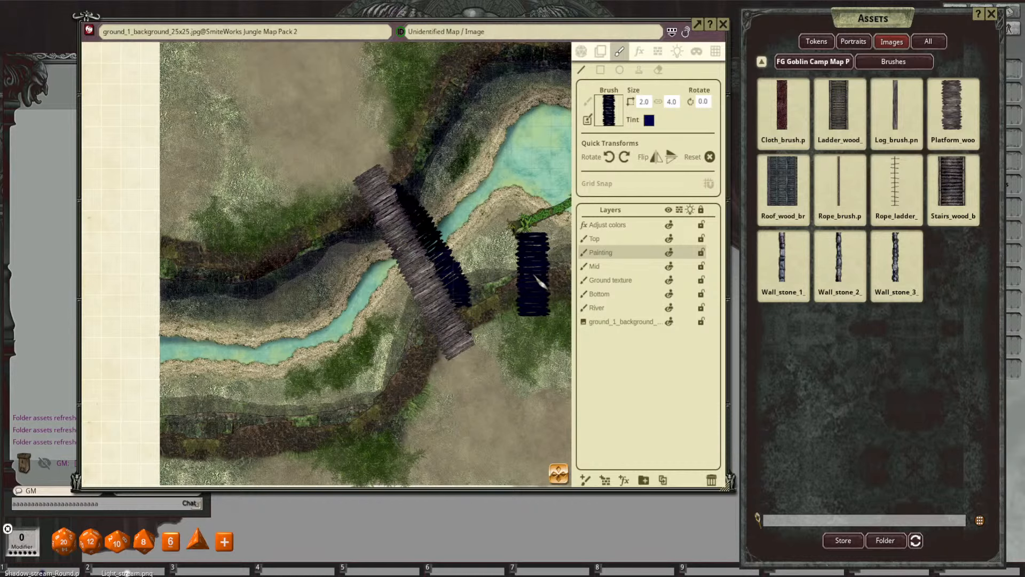
{"action": "scroll", "coordinate": [504, 275], "scroll_direction": "up", "scroll_amount": 3}
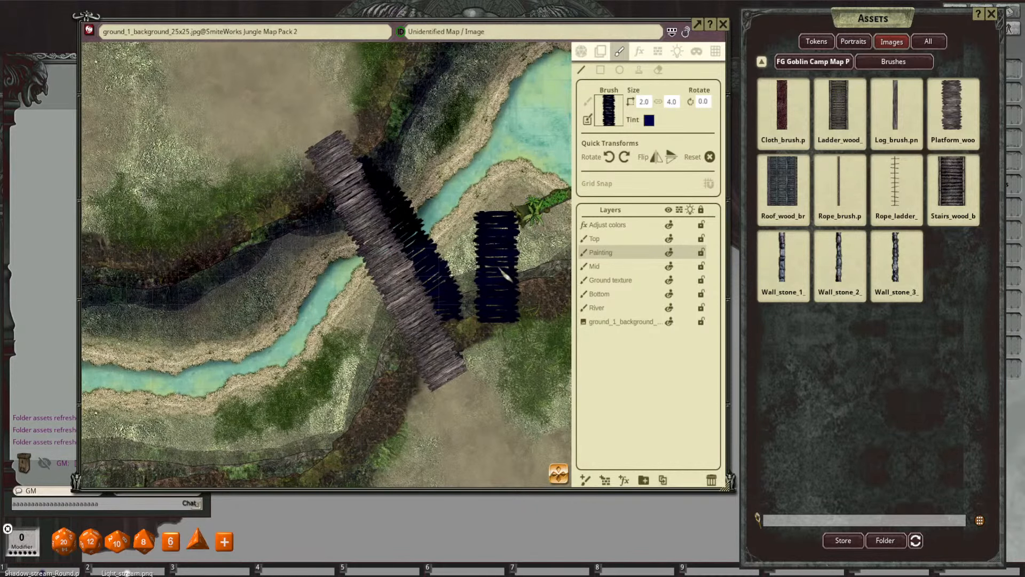
{"action": "scroll", "coordinate": [504, 275], "scroll_direction": "up", "scroll_amount": 2}
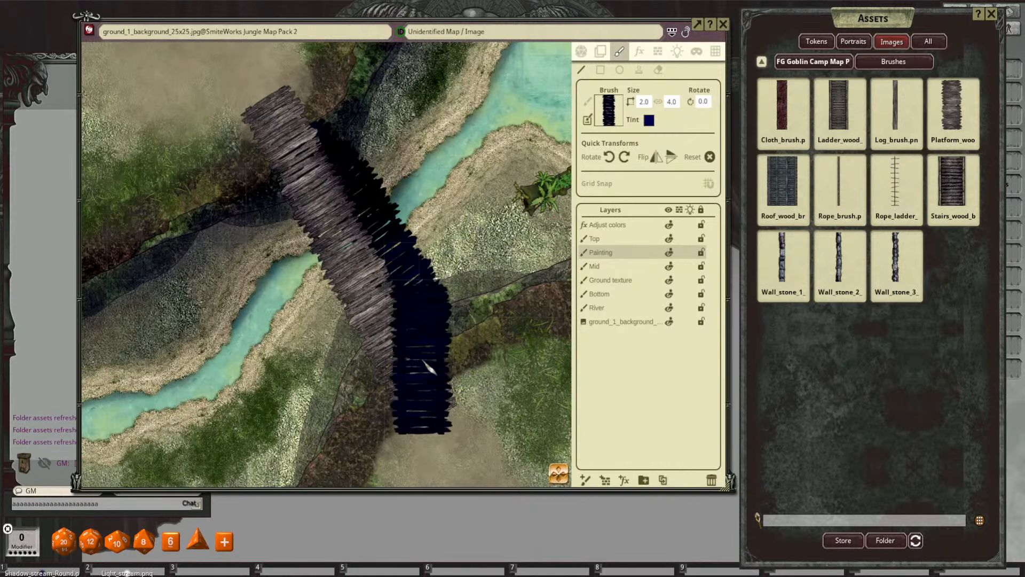
{"action": "scroll", "coordinate": [510, 330], "scroll_direction": "down", "scroll_amount": 2}
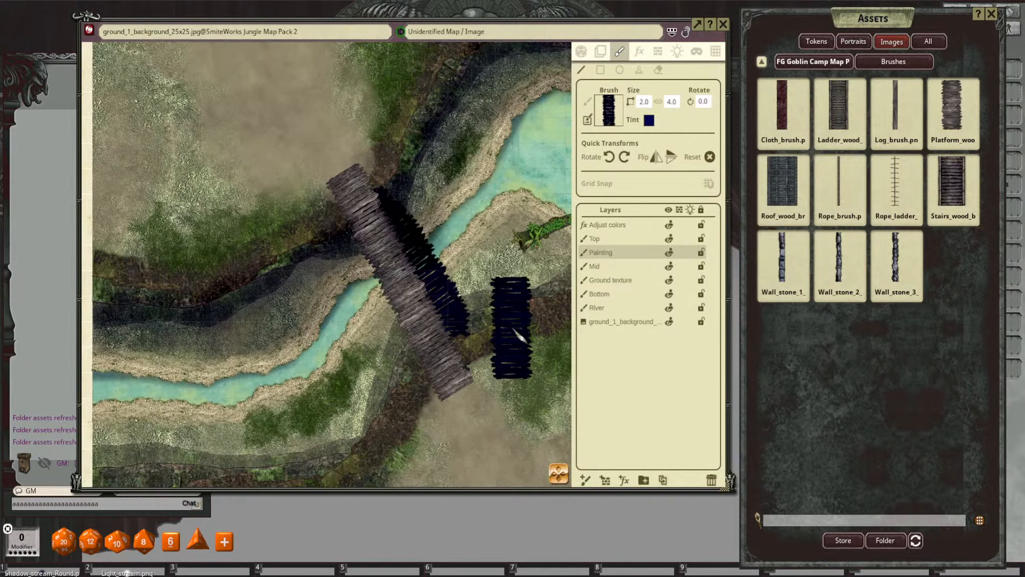
Step: Make the Painting layer's bridge shadow translucent by lowering its tint alpha to 68
{"action": "left_click", "coordinate": [600, 53]}
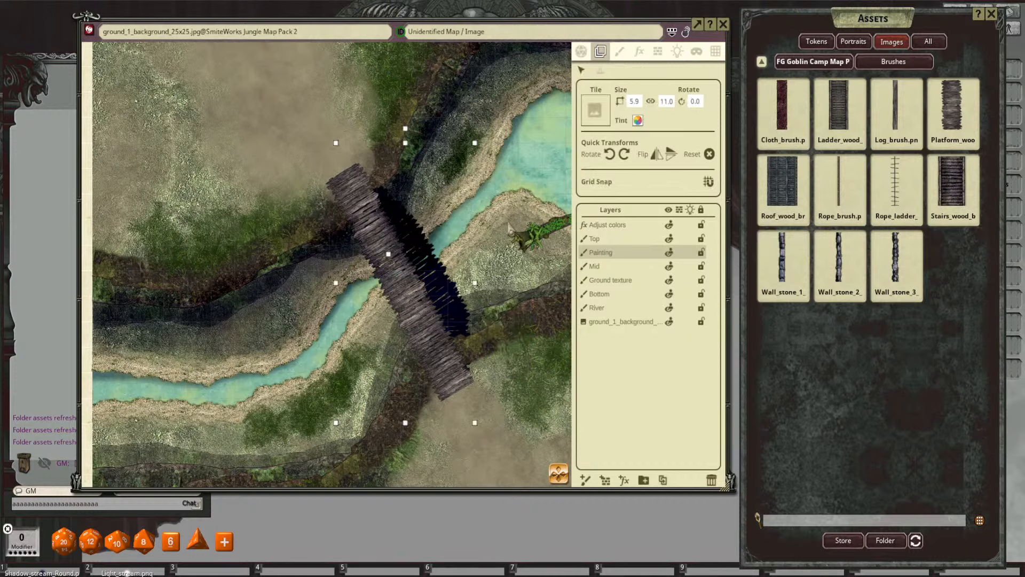
{"action": "left_click", "coordinate": [638, 121]}
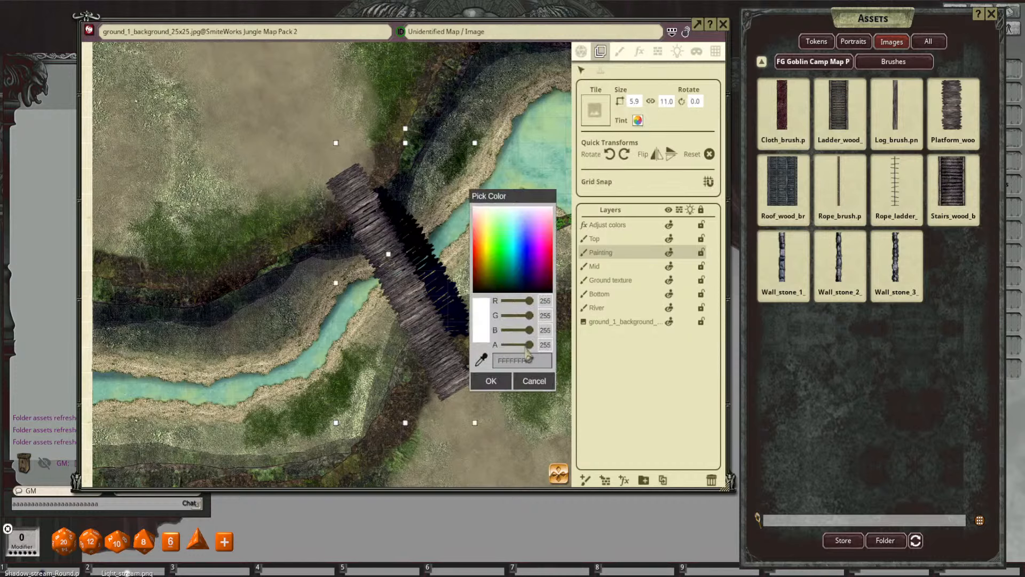
{"action": "left_click_drag", "start_coordinate": [529, 346], "coordinate": [512, 346]}
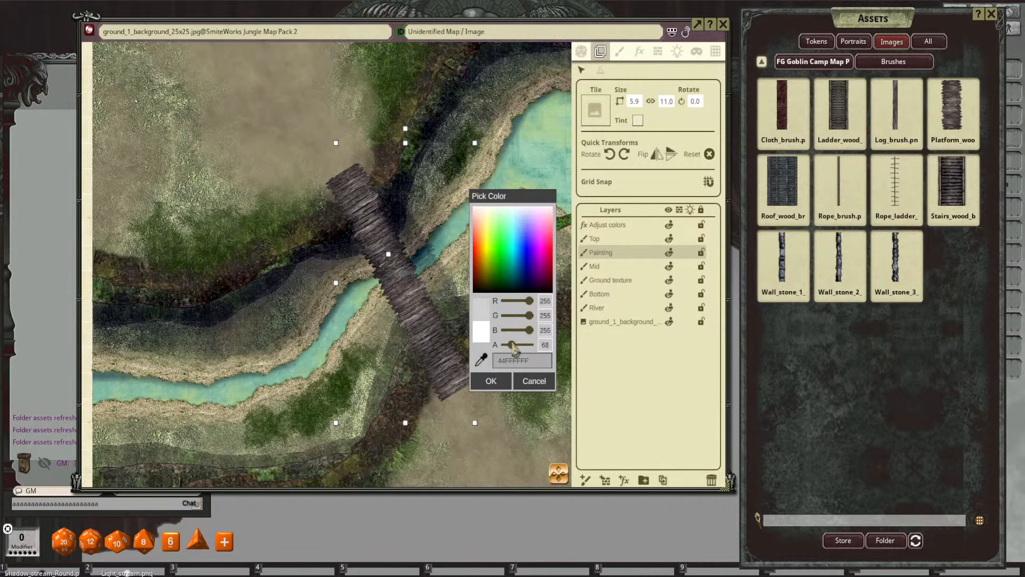
{"action": "left_click", "coordinate": [490, 380]}
Step: Shift the translucent shadow stroke slightly northeast so it sits farther out from the bridge, and deselect the layer
{"action": "scroll", "coordinate": [488, 322], "scroll_direction": "down", "scroll_amount": 5}
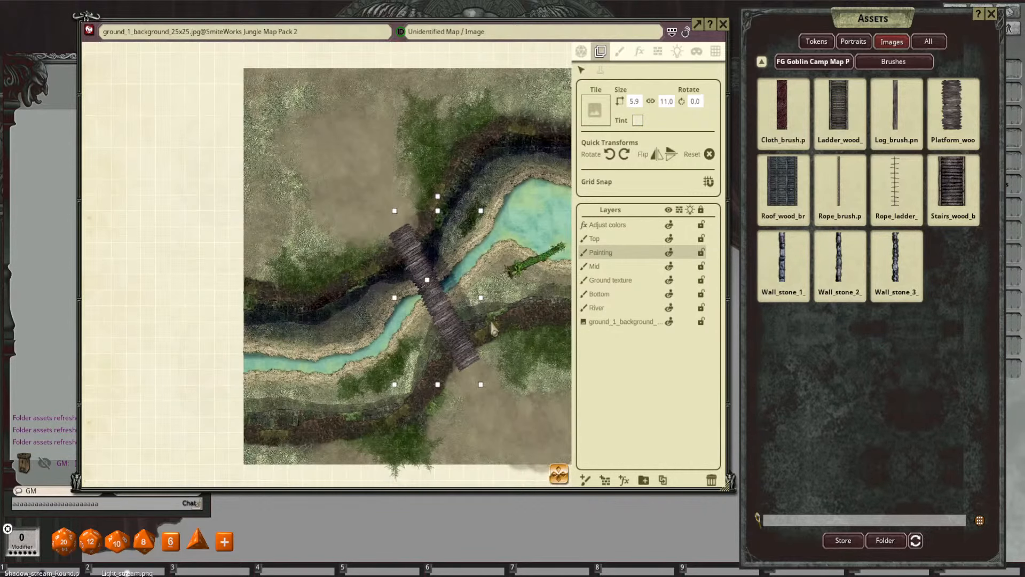
{"action": "left_click_drag", "start_coordinate": [483, 298], "coordinate": [487, 267]}
{"action": "scroll", "coordinate": [486, 267], "scroll_direction": "up", "scroll_amount": 4}
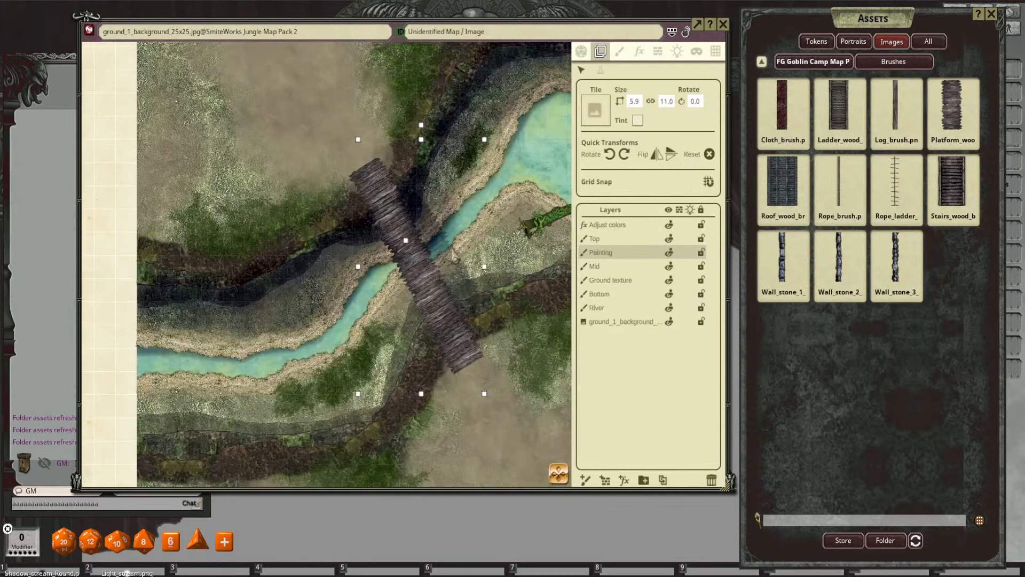
{"action": "left_click_drag", "start_coordinate": [460, 258], "coordinate": [480, 263]}
{"action": "scroll", "coordinate": [507, 280], "scroll_direction": "down", "scroll_amount": 2}
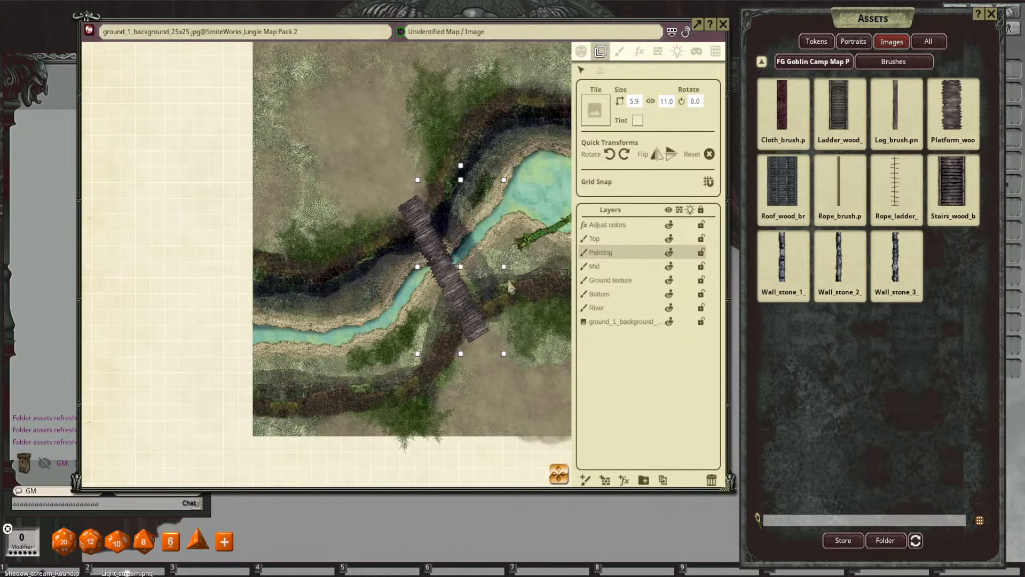
{"action": "scroll", "coordinate": [510, 286], "scroll_direction": "up", "scroll_amount": 2}
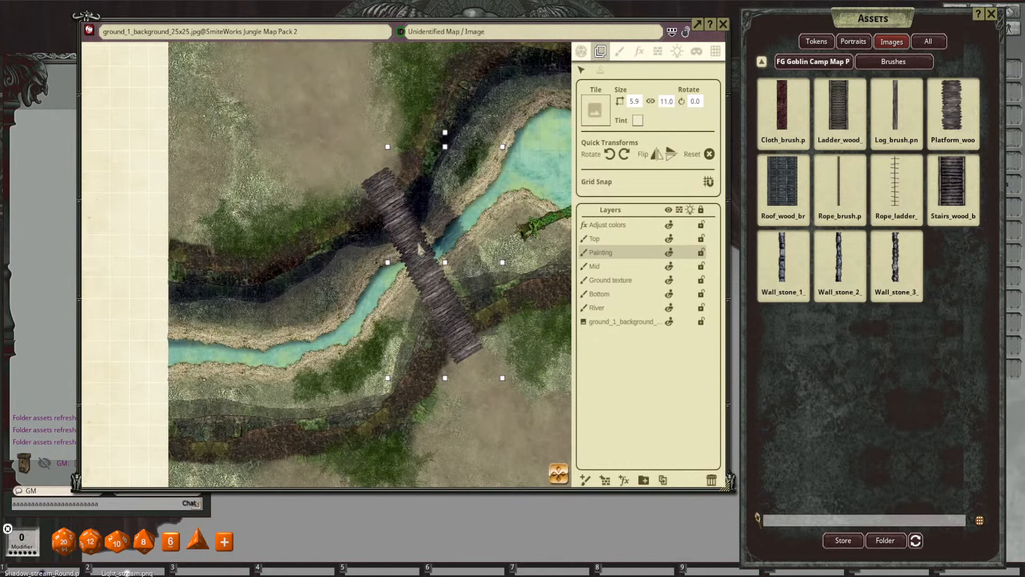
{"action": "left_click", "coordinate": [469, 274]}
{"action": "scroll", "coordinate": [488, 311], "scroll_direction": "down", "scroll_amount": 3}
{"action": "scroll", "coordinate": [426, 238], "scroll_direction": "up", "scroll_amount": 2}
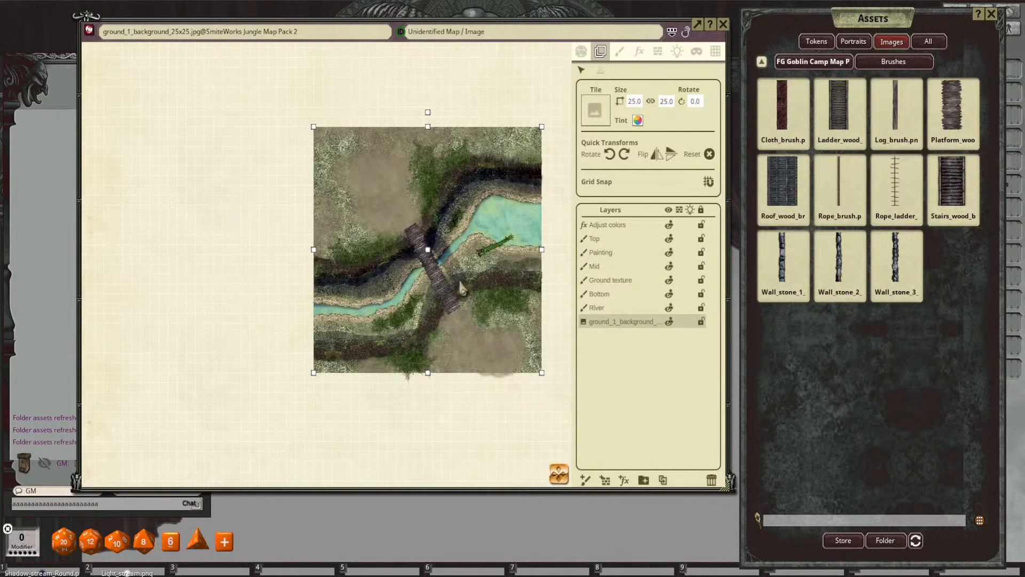
{"action": "scroll", "coordinate": [463, 289], "scroll_direction": "up", "scroll_amount": 1}
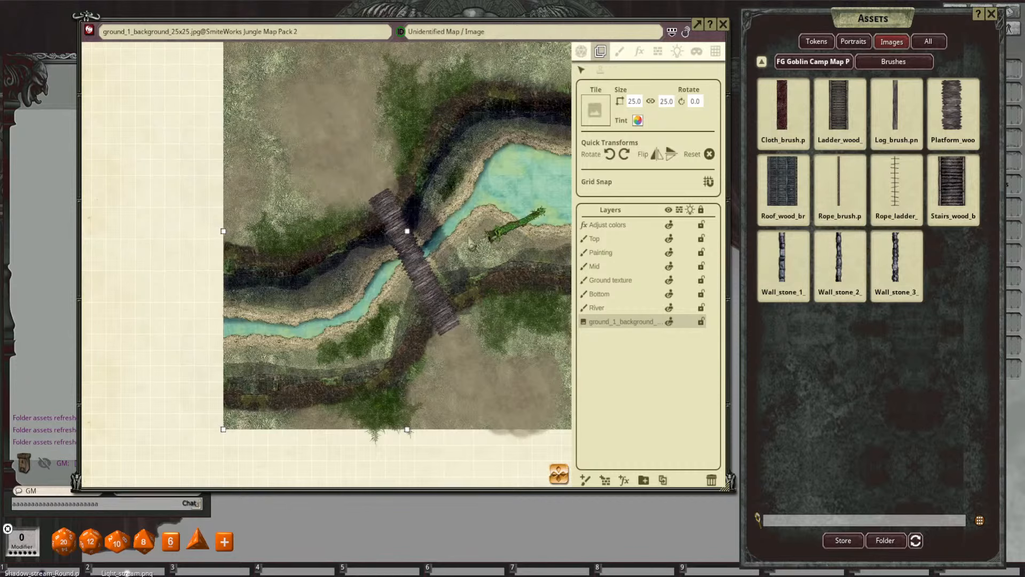
Step: Erase the existing bridge shadow from the Painting layer with an eraser sized 3.8
{"action": "left_click", "coordinate": [614, 256]}
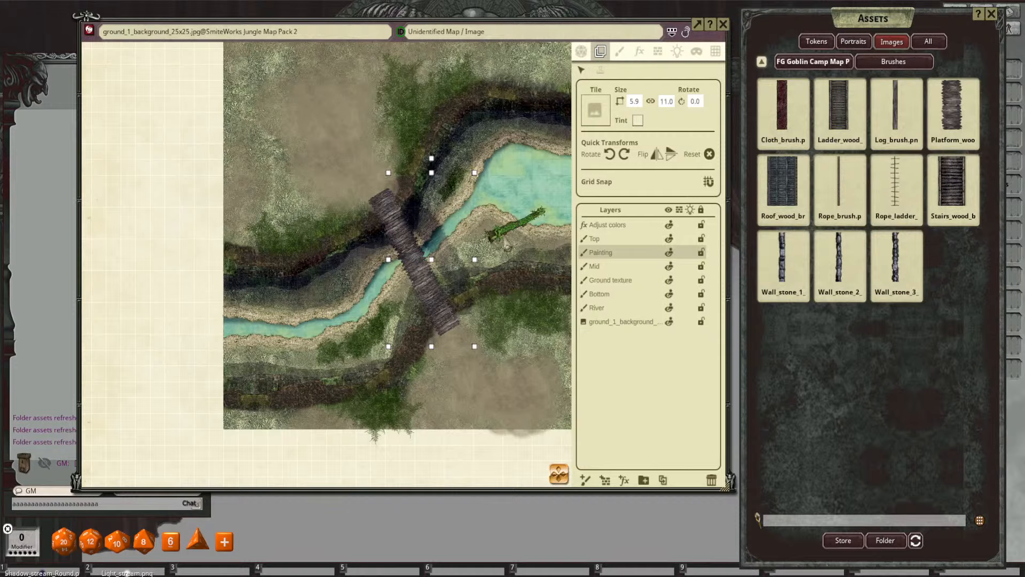
{"action": "left_click", "coordinate": [620, 52]}
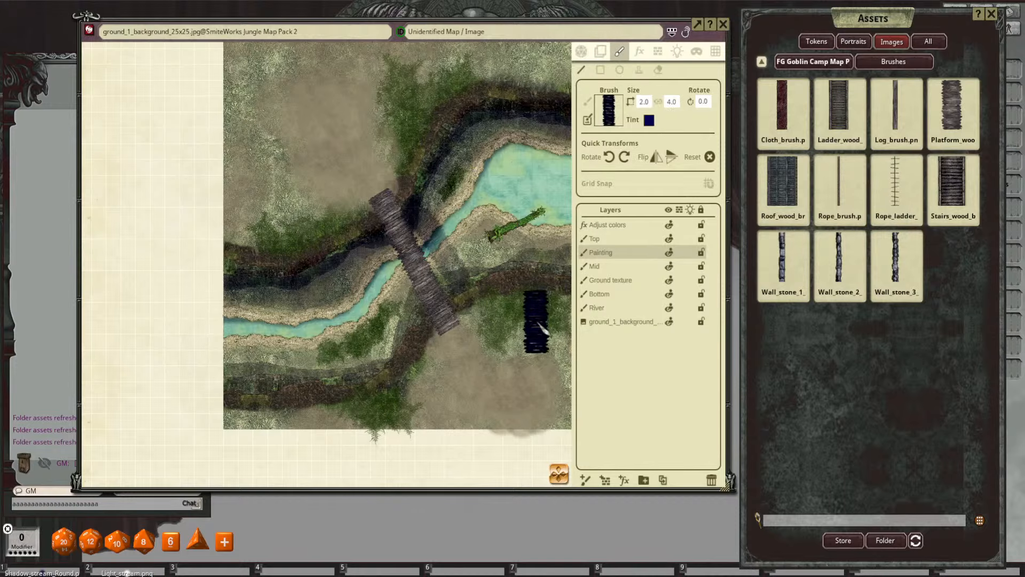
{"action": "left_click", "coordinate": [657, 71]}
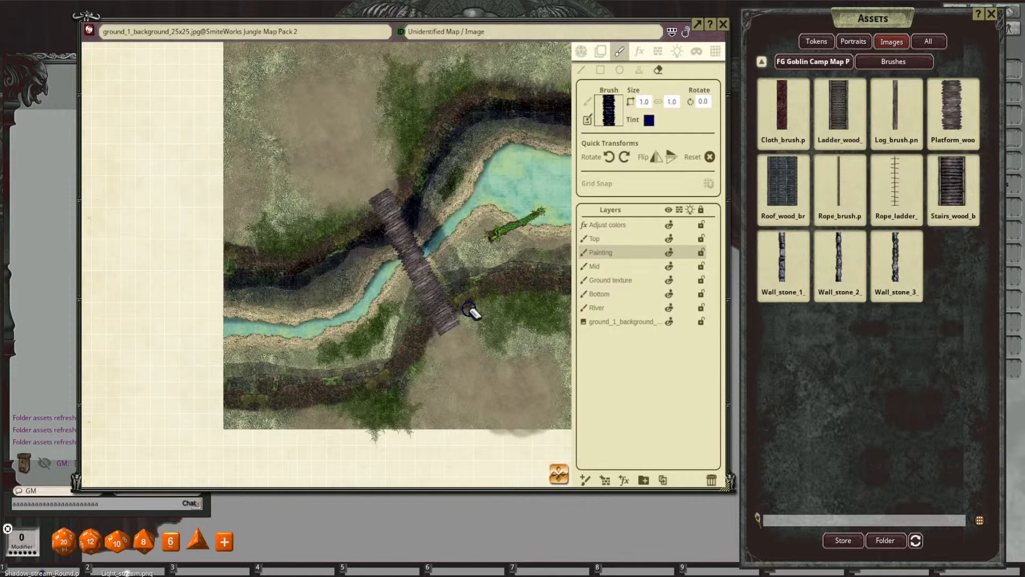
{"action": "scroll", "coordinate": [472, 286], "scroll_direction": "up", "scroll_amount": 3}
{"action": "mouse_move", "coordinate": [477, 289]}
{"action": "left_mouse_down"}
{"action": "mouse_move", "coordinate": [434, 275]}
{"action": "mouse_move", "coordinate": [418, 222]}
{"action": "mouse_move", "coordinate": [378, 202]}
{"action": "left_mouse_up"}
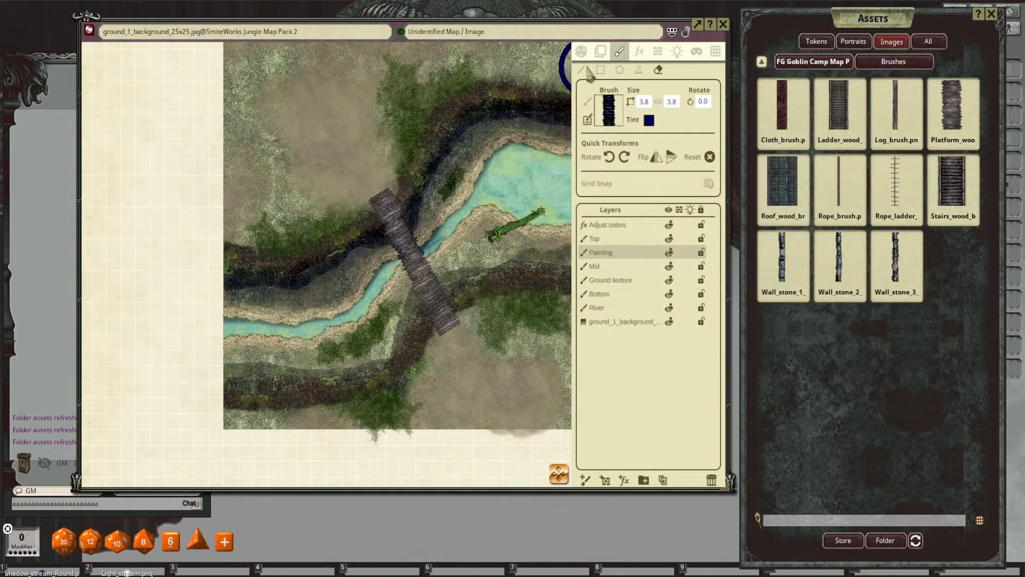
Step: Repaint the bridge's shadow as a navy platform-brush stroke with the brush size set to 1.6 by 3.2
{"action": "left_click", "coordinate": [581, 70]}
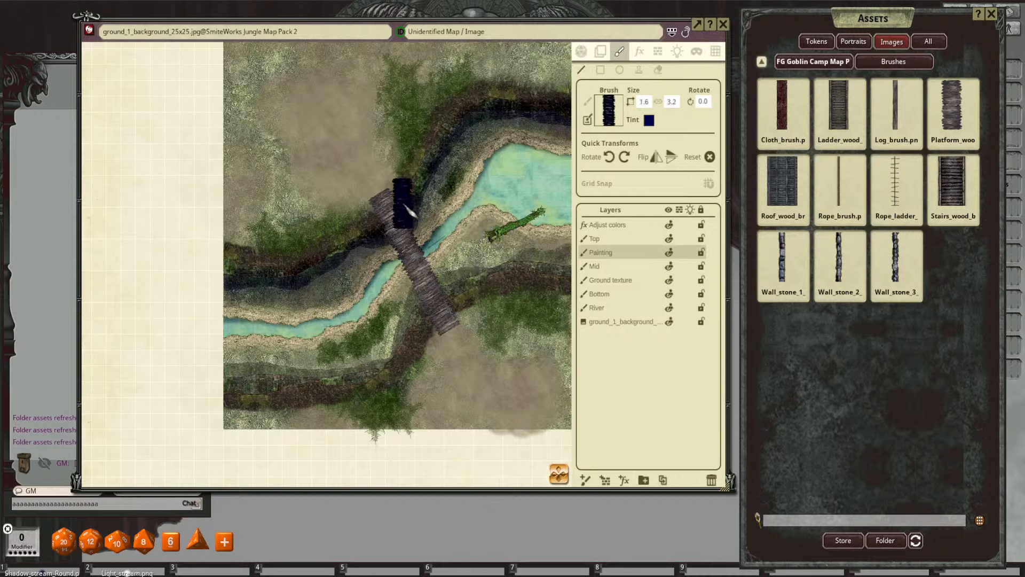
{"action": "key", "text": "ctrl"}
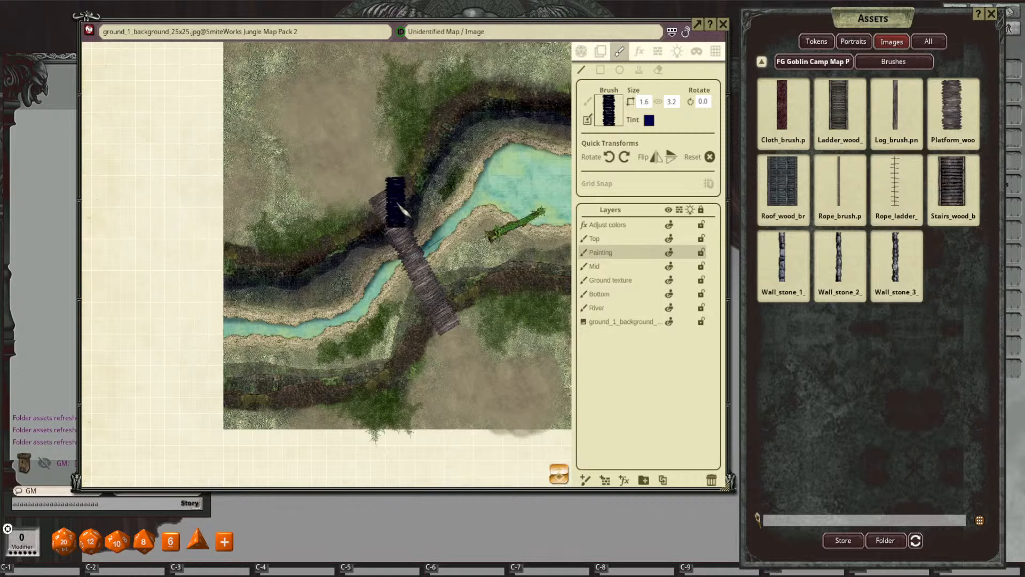
{"action": "mouse_move", "coordinate": [438, 231]}
{"action": "left_mouse_down"}
{"action": "mouse_move", "coordinate": [462, 270]}
{"action": "mouse_move", "coordinate": [451, 318]}
{"action": "left_mouse_up"}
{"action": "key", "text": "ctrl+z"}
{"action": "key", "text": "ctrl+z"}
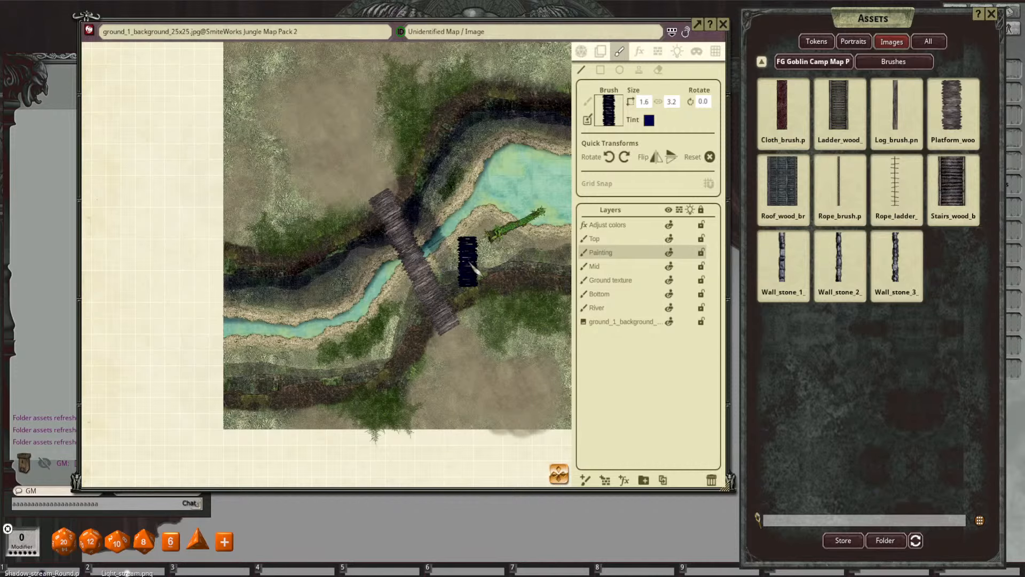
Step: Erase the repainted shadow stroke beside the bridge where it crosses the river and banks
{"action": "scroll", "coordinate": [488, 268], "scroll_direction": "up", "scroll_amount": 4}
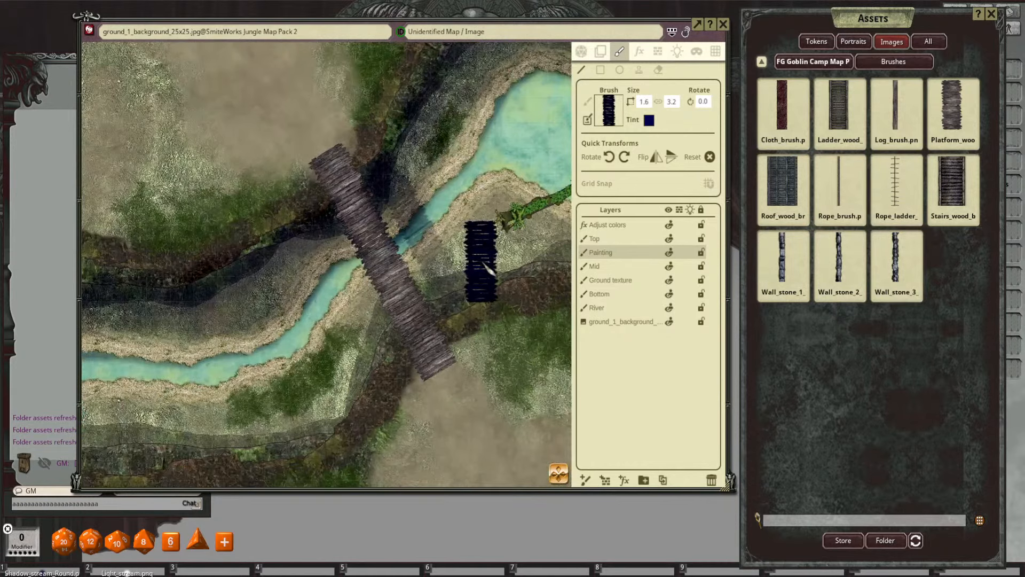
{"action": "scroll", "coordinate": [487, 268], "scroll_direction": "down", "scroll_amount": 3}
{"action": "scroll", "coordinate": [488, 257], "scroll_direction": "up", "scroll_amount": 5}
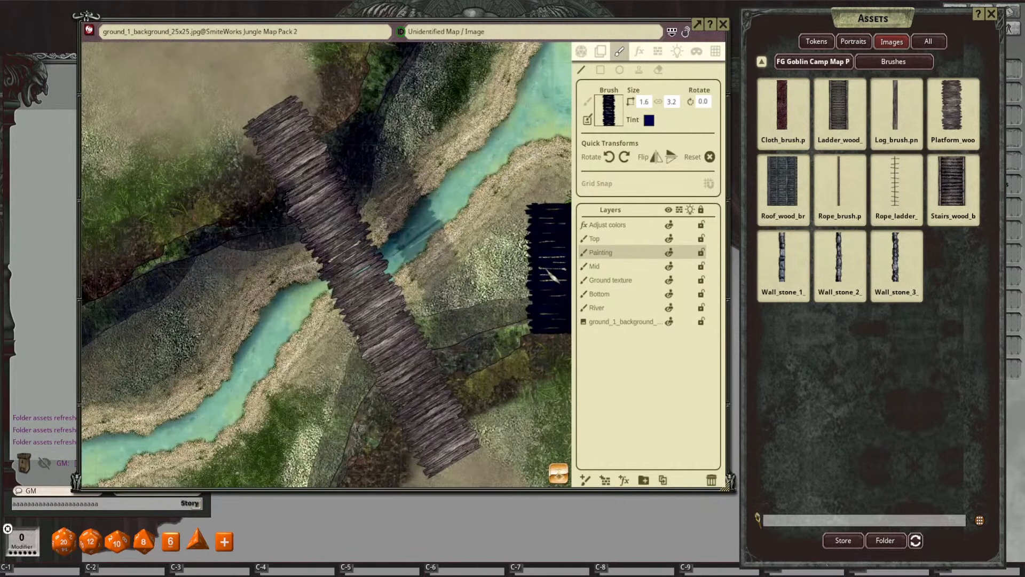
{"action": "scroll", "coordinate": [500, 256], "scroll_direction": "up", "scroll_amount": 2}
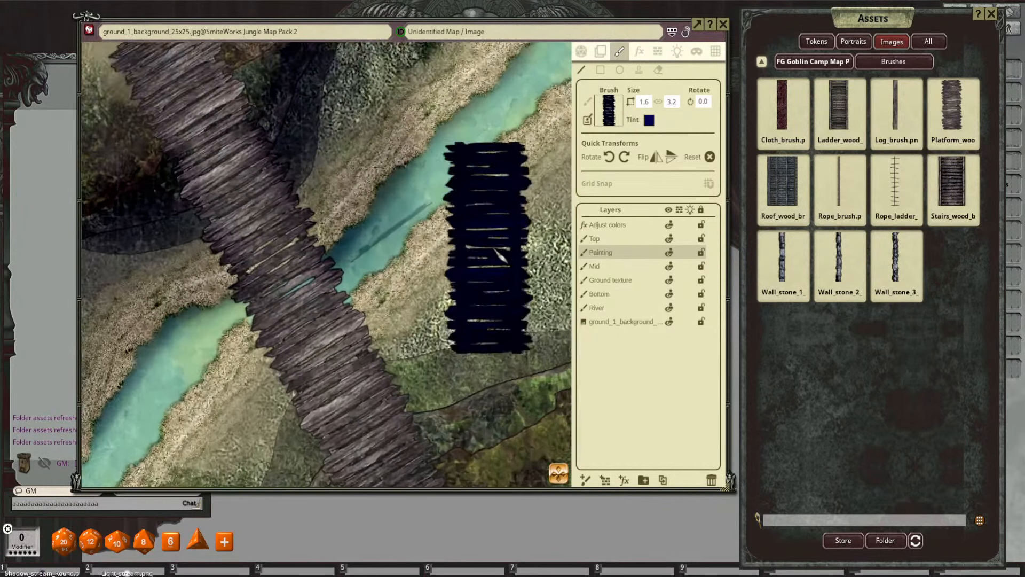
{"action": "scroll", "coordinate": [478, 253], "scroll_direction": "down", "scroll_amount": 3}
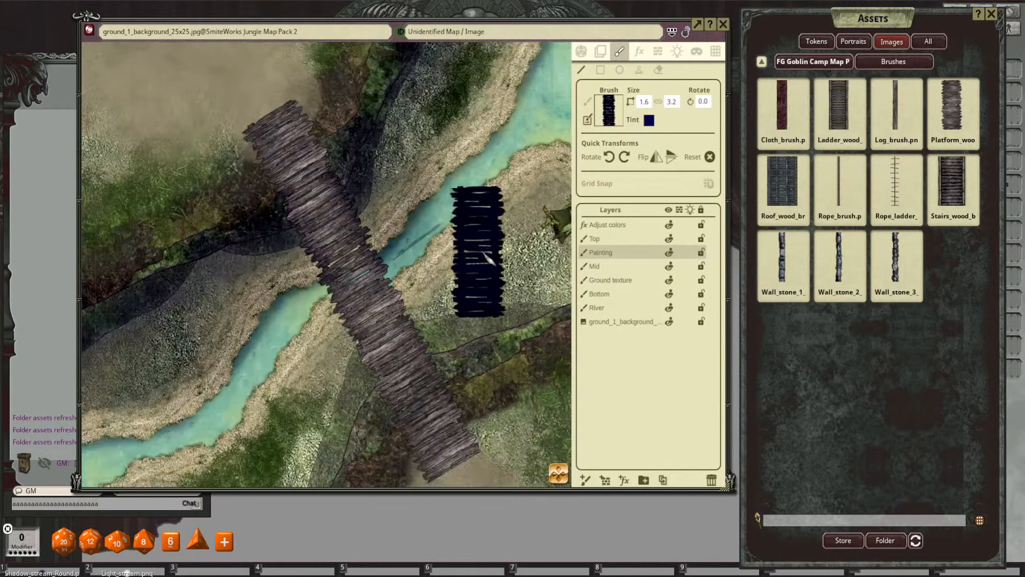
{"action": "left_click", "coordinate": [660, 70]}
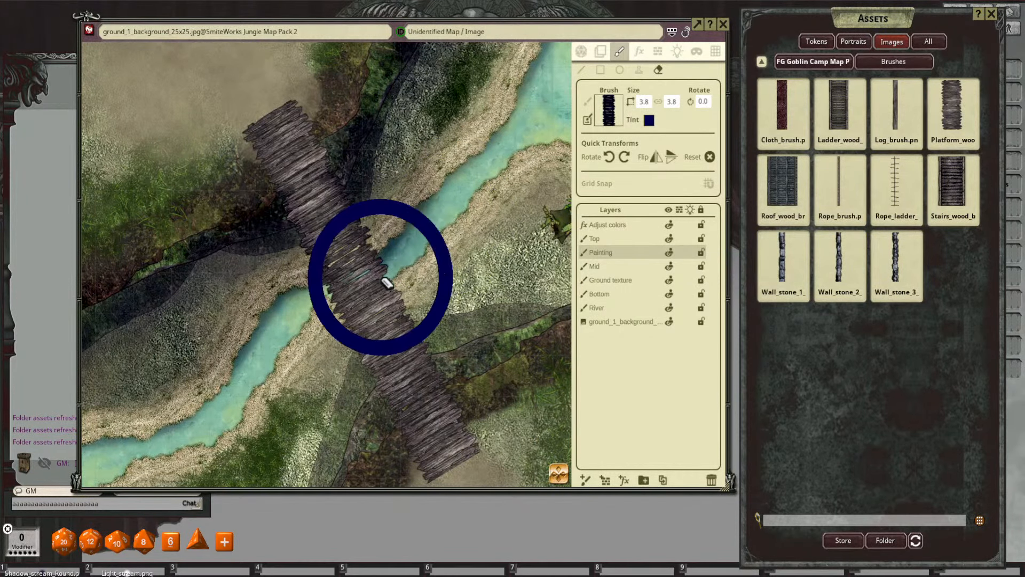
{"action": "scroll", "coordinate": [464, 219], "scroll_direction": "down", "scroll_amount": 2}
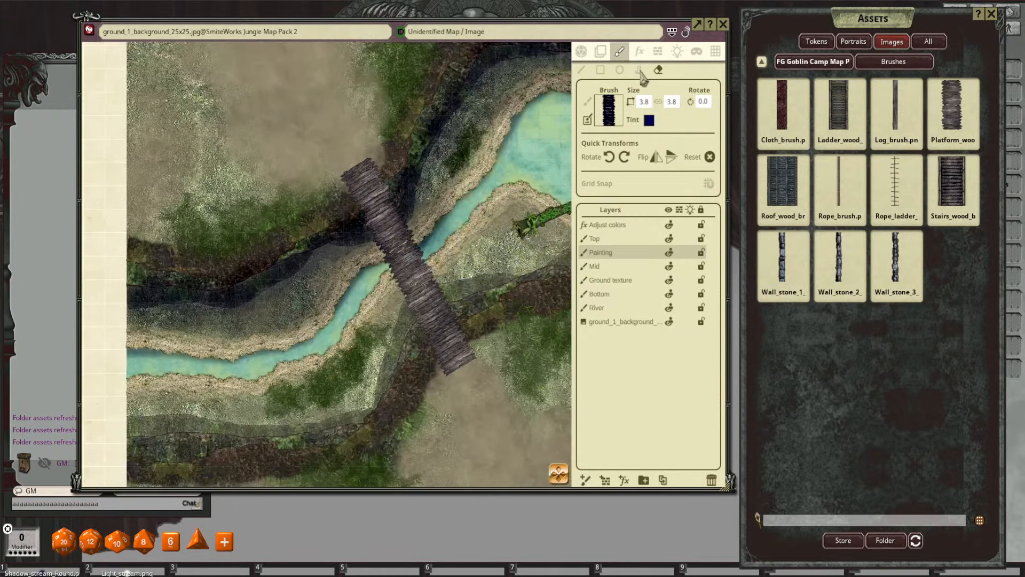
Step: Try to paint the shadow from the bridge's northern end down to its southern end, and undo the stroke
{"action": "left_click", "coordinate": [581, 69]}
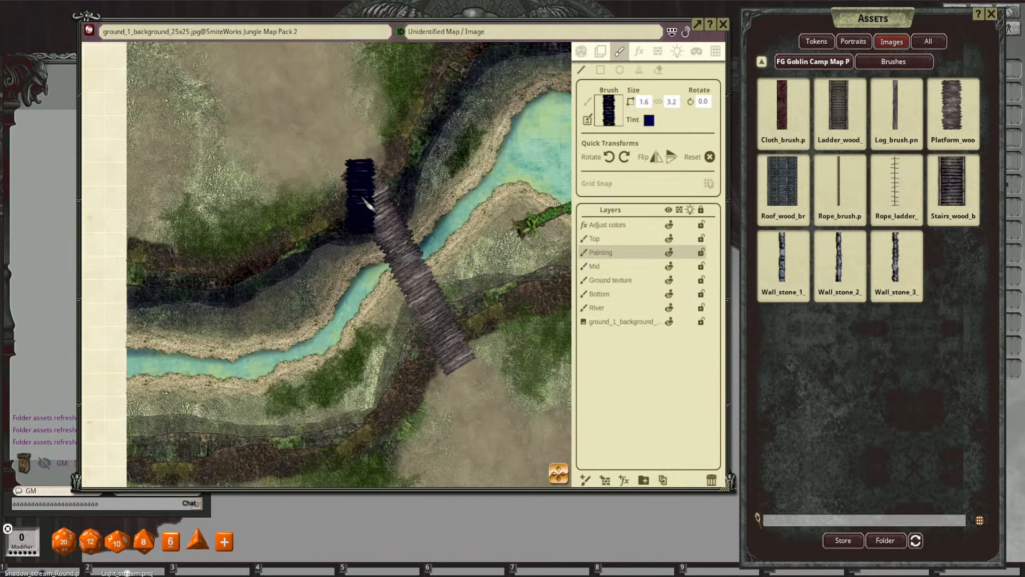
{"action": "key", "text": "ctrl"}
{"action": "mouse_move", "coordinate": [370, 180]}
{"action": "left_mouse_down"}
{"action": "mouse_move", "coordinate": [441, 212]}
{"action": "mouse_move", "coordinate": [485, 276]}
{"action": "mouse_move", "coordinate": [470, 341]}
{"action": "left_mouse_up"}
{"action": "key", "text": "ctrl+z"}
{"action": "key", "text": "ctrl+z"}
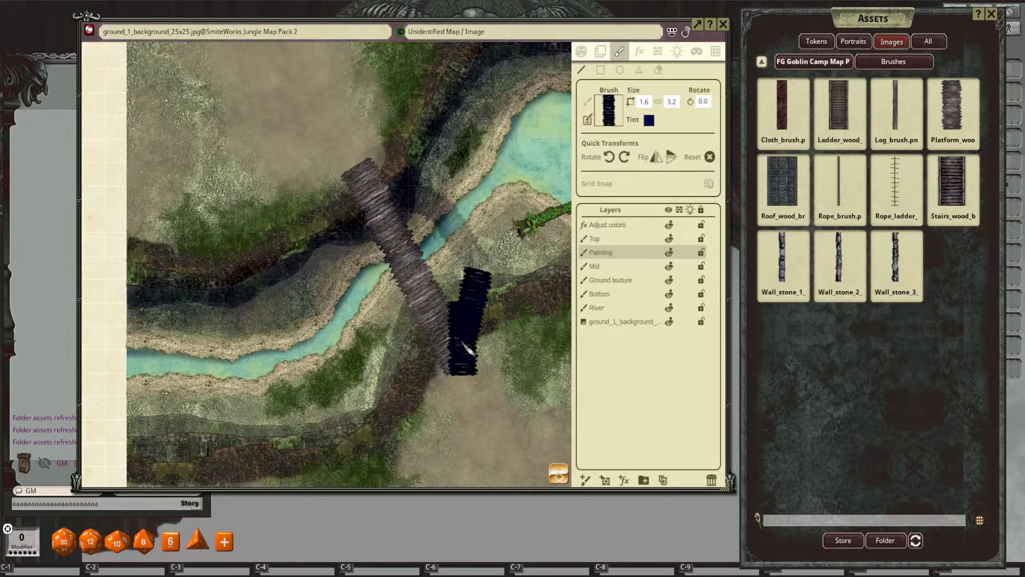
{"action": "key", "text": "ctrl+z"}
Step: Paint a 1.6 by 3.2 navy shadow stroke parallel to the bridge's northeastern edge, from the northern cliff to the southern bank
{"action": "scroll", "coordinate": [395, 318], "scroll_direction": "down", "scroll_amount": 1}
{"action": "scroll", "coordinate": [398, 318], "scroll_direction": "down", "scroll_amount": 5}
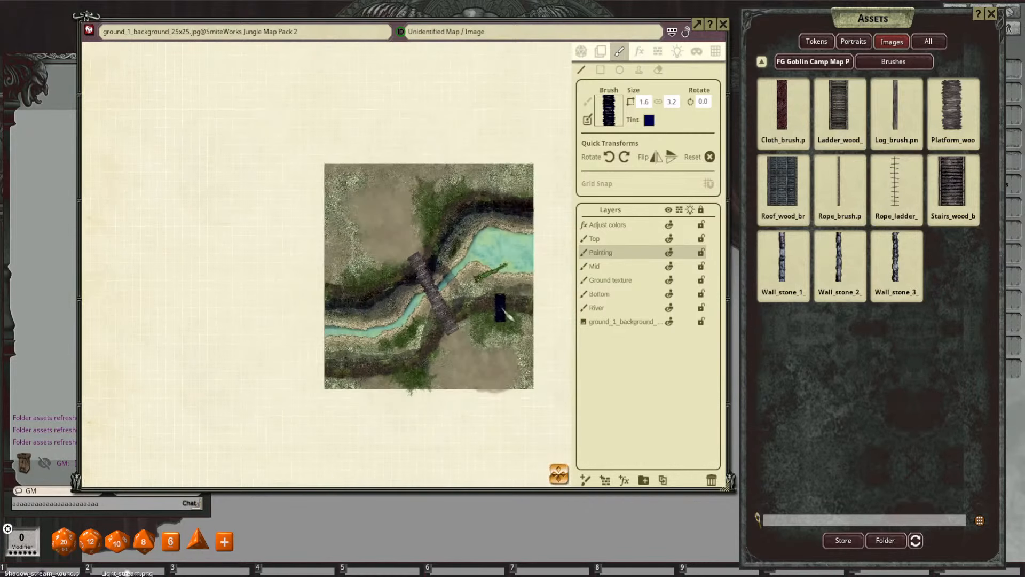
{"action": "scroll", "coordinate": [503, 309], "scroll_direction": "up", "scroll_amount": 5}
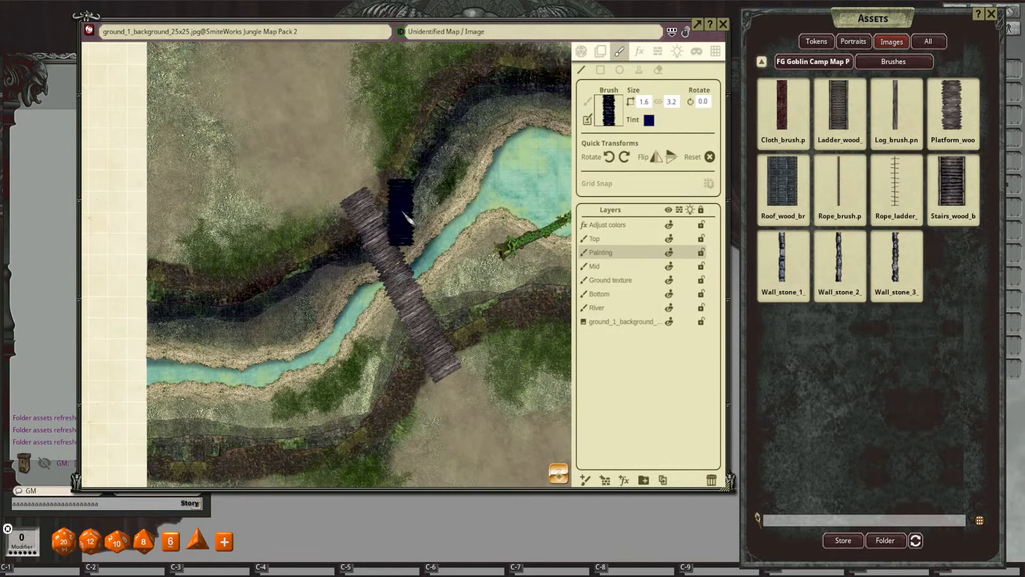
{"action": "mouse_move", "coordinate": [407, 218]}
{"action": "left_mouse_down"}
{"action": "mouse_move", "coordinate": [477, 330]}
{"action": "mouse_move", "coordinate": [468, 330]}
{"action": "left_mouse_up"}
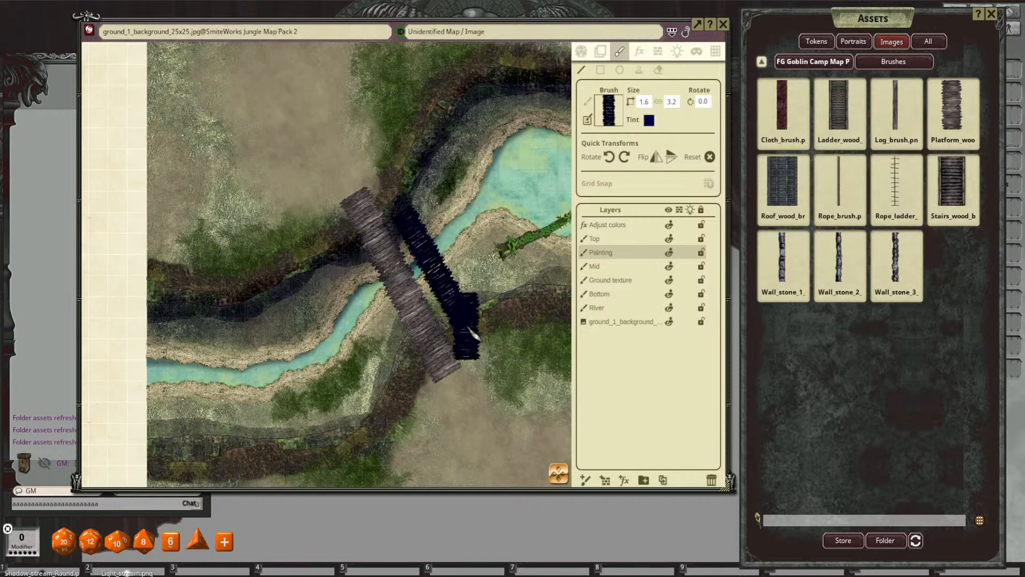
{"action": "key", "text": "ctrl+z"}
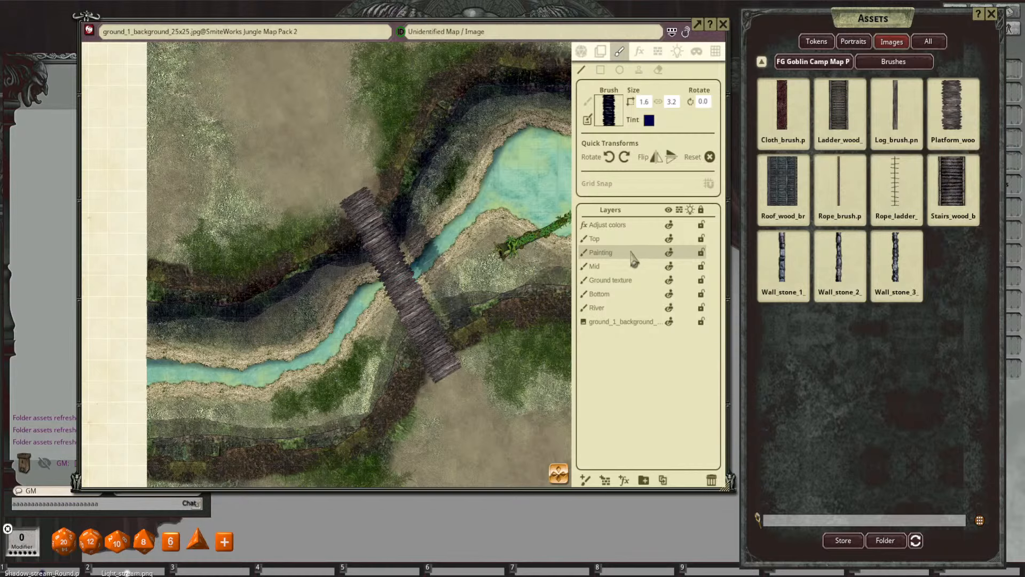
Step: Place the Painting layer between Mid and Ground texture, and shift its shadow stroke slightly northeast, away from the bridge
{"action": "mouse_move", "coordinate": [631, 252]}
{"action": "left_mouse_down"}
{"action": "mouse_move", "coordinate": [640, 270]}
{"action": "mouse_move", "coordinate": [616, 260]}
{"action": "left_mouse_up"}
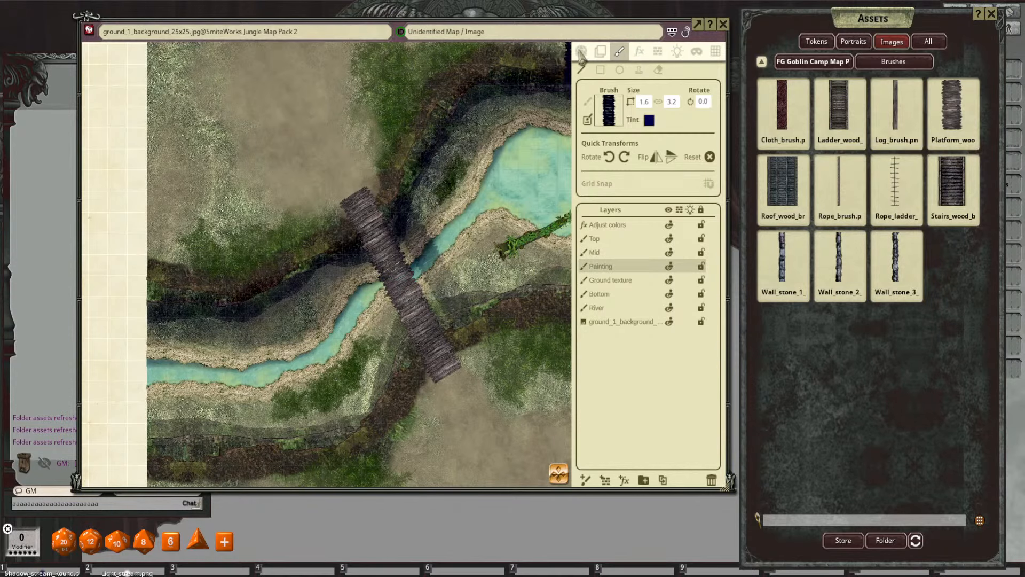
{"action": "left_click", "coordinate": [600, 52]}
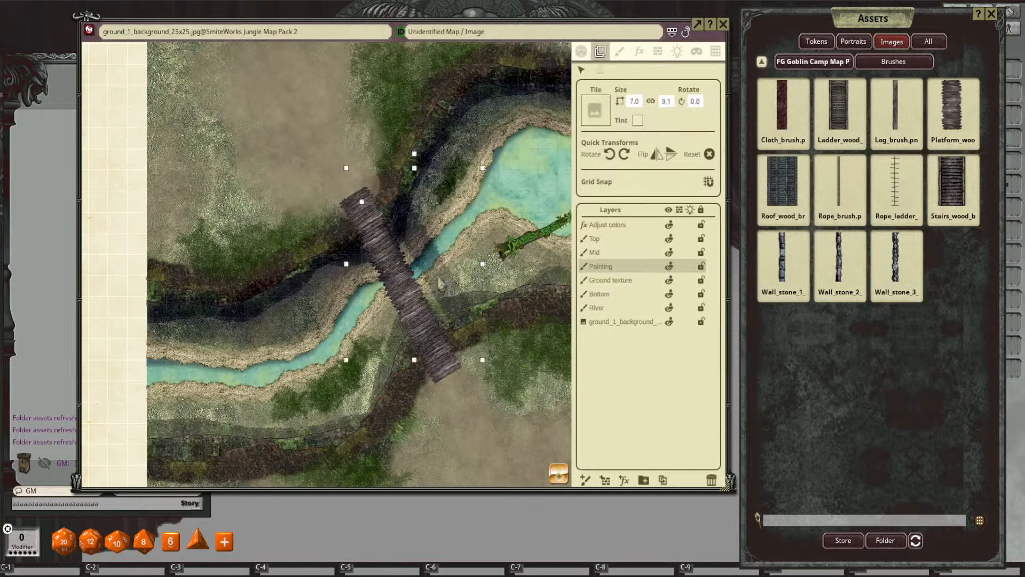
{"action": "mouse_move", "coordinate": [442, 281]}
{"action": "left_mouse_down"}
{"action": "mouse_move", "coordinate": [452, 274]}
{"action": "mouse_move", "coordinate": [443, 270]}
{"action": "left_mouse_up"}
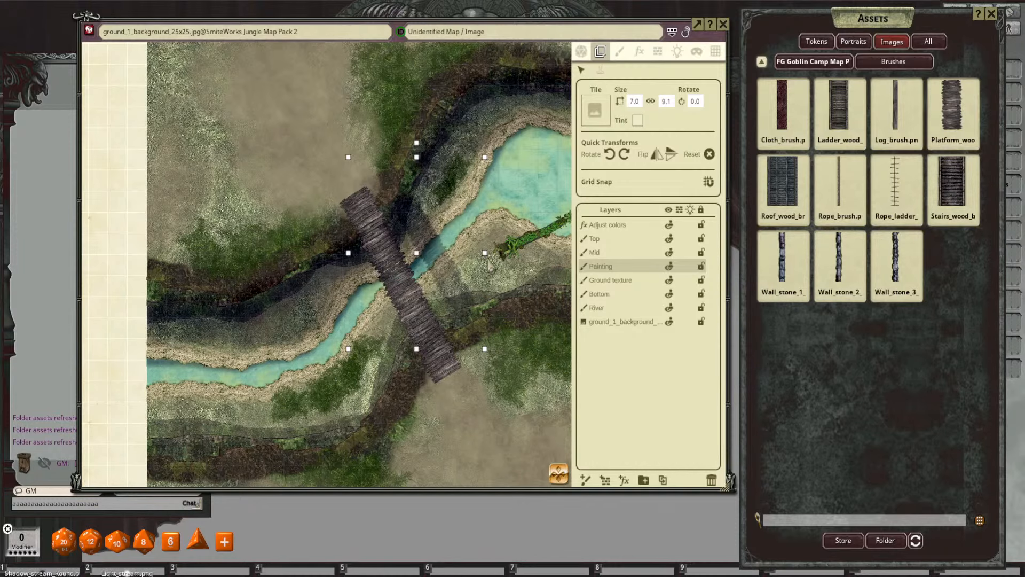
{"action": "scroll", "coordinate": [444, 273], "scroll_direction": "down", "scroll_amount": 4}
{"action": "scroll", "coordinate": [470, 255], "scroll_direction": "up", "scroll_amount": 2}
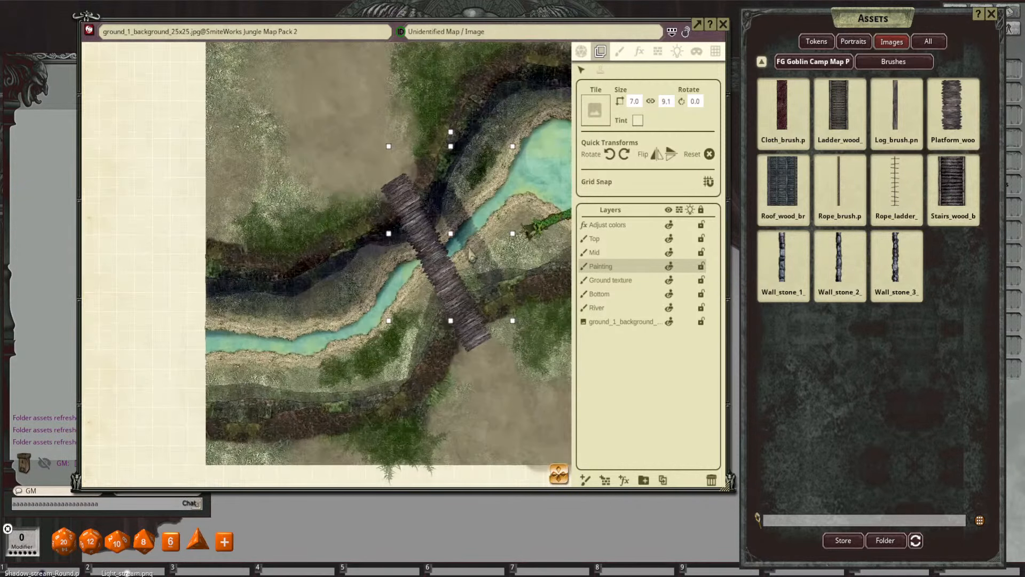
{"action": "mouse_move", "coordinate": [482, 262]}
{"action": "left_mouse_down"}
{"action": "mouse_move", "coordinate": [484, 251]}
{"action": "mouse_move", "coordinate": [496, 260]}
{"action": "left_mouse_up"}
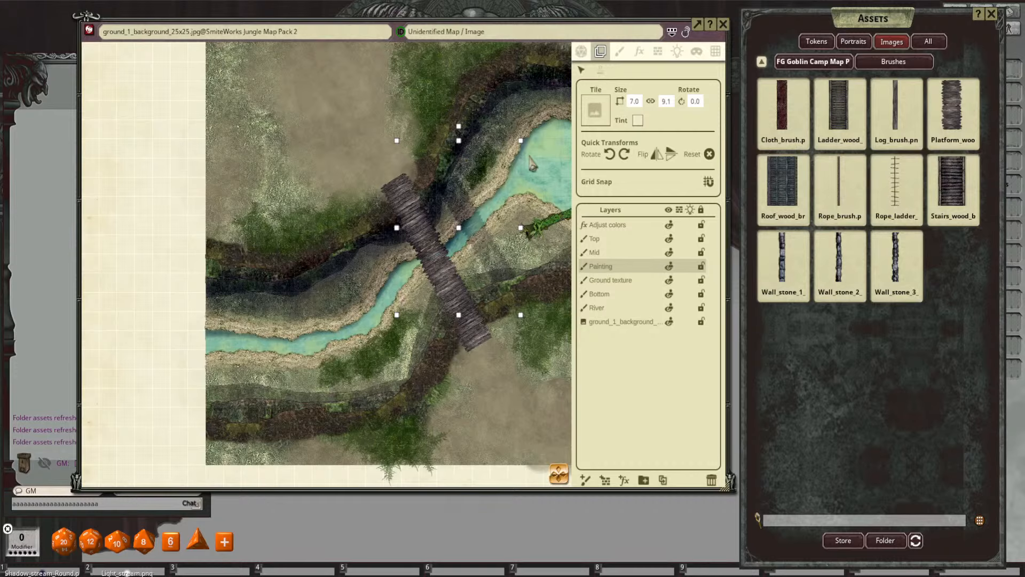
Step: Enlarge the bridge's shadow on the Painting layer to about 9.6 by 11.9 and move it back under the bridge
{"action": "left_click_drag", "start_coordinate": [521, 316], "coordinate": [552, 356]}
{"action": "left_click_drag", "start_coordinate": [511, 274], "coordinate": [455, 300]}
{"action": "scroll", "coordinate": [508, 276], "scroll_direction": "down", "scroll_amount": 3}
{"action": "scroll", "coordinate": [445, 279], "scroll_direction": "up", "scroll_amount": 2}
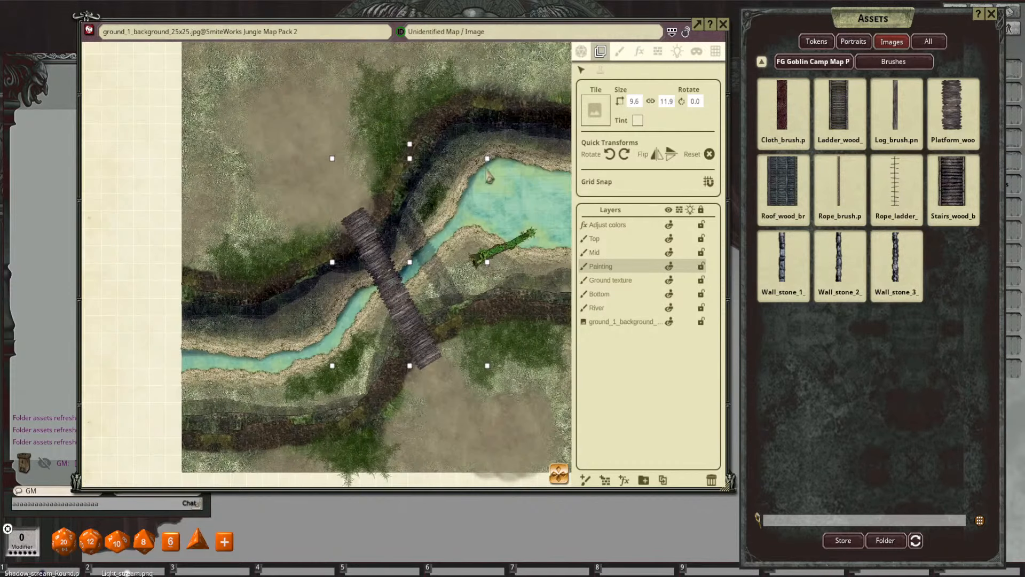
Step: Rotate the bridge's shadow to about 2.4 degrees and resize it to about 8.4 by 11.0
{"action": "left_click_drag", "start_coordinate": [410, 147], "coordinate": [413, 170]}
{"action": "left_click_drag", "start_coordinate": [436, 283], "coordinate": [434, 277]}
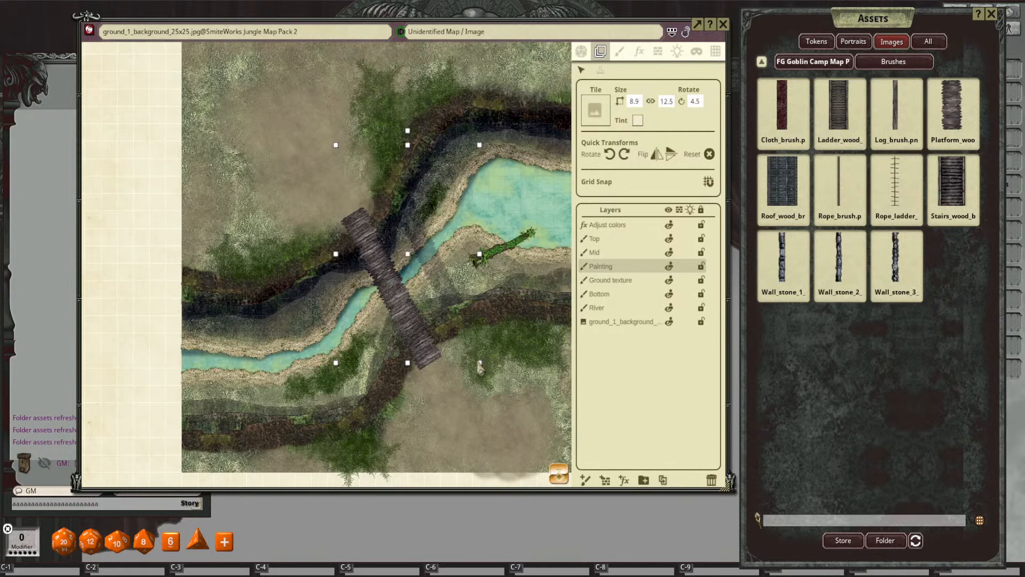
{"action": "left_click_drag", "start_coordinate": [480, 362], "coordinate": [469, 348]}
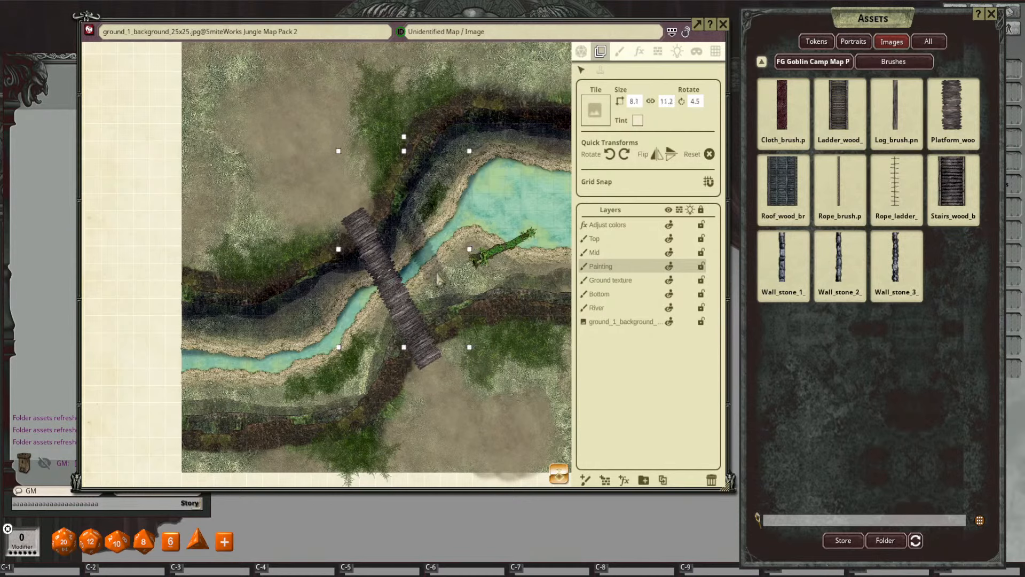
{"action": "left_click_drag", "start_coordinate": [439, 278], "coordinate": [442, 276]}
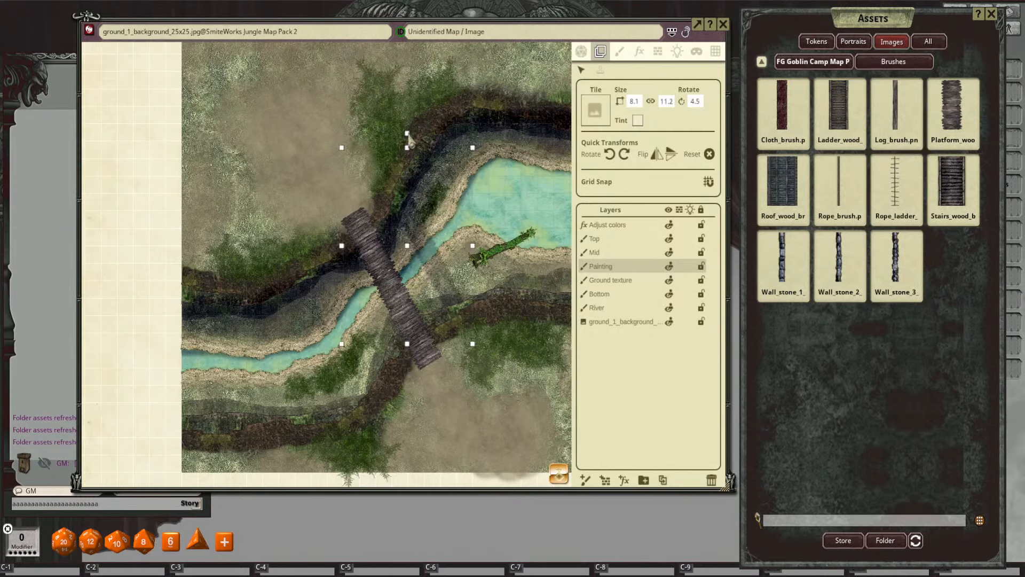
{"action": "left_click_drag", "start_coordinate": [409, 139], "coordinate": [404, 138]}
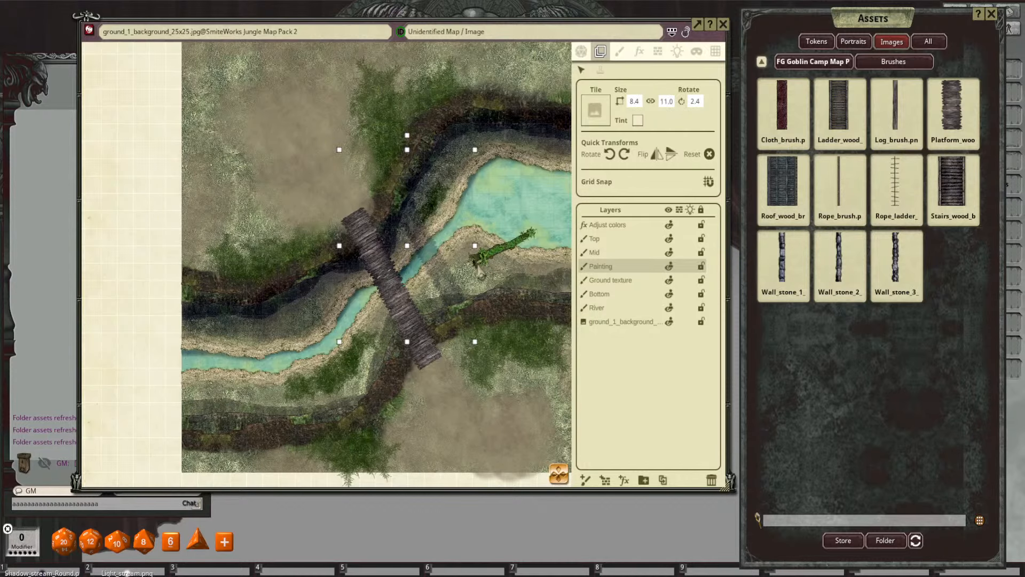
Step: Move the bridge's shadow slightly down and to the left so it lines up with the wooden platform
{"action": "scroll", "coordinate": [475, 282], "scroll_direction": "down", "scroll_amount": 4}
{"action": "scroll", "coordinate": [475, 280], "scroll_direction": "up", "scroll_amount": 4}
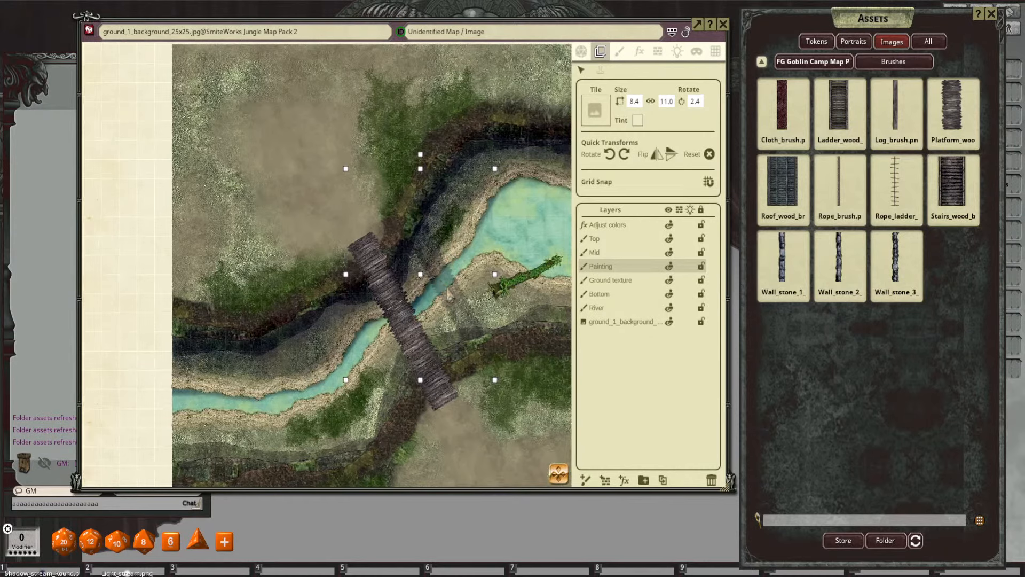
{"action": "left_click_drag", "start_coordinate": [448, 295], "coordinate": [437, 312]}
{"action": "scroll", "coordinate": [436, 312], "scroll_direction": "down", "scroll_amount": 3}
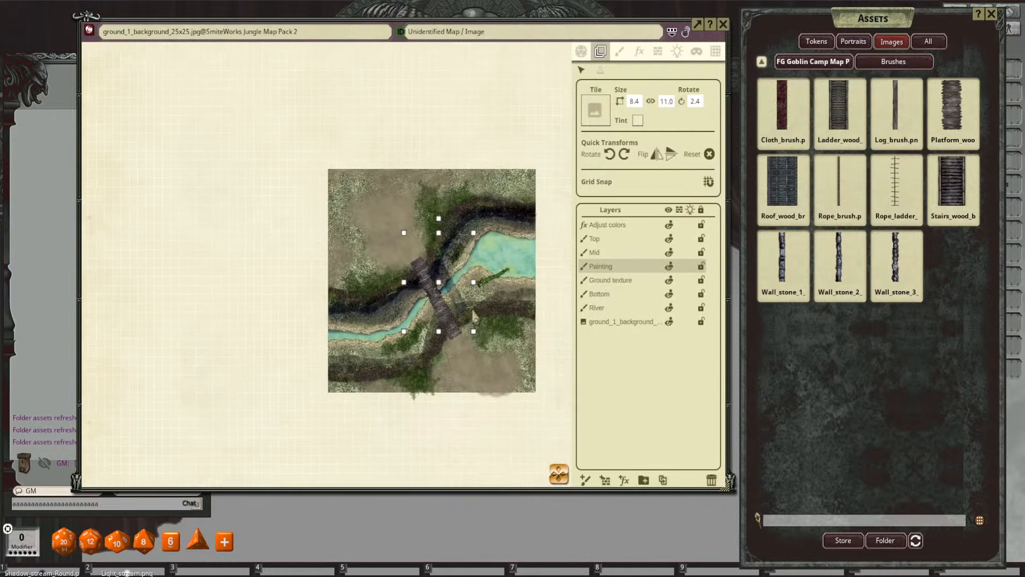
{"action": "scroll", "coordinate": [492, 295], "scroll_direction": "up", "scroll_amount": 4}
{"action": "scroll", "coordinate": [470, 286], "scroll_direction": "up", "scroll_amount": 1}
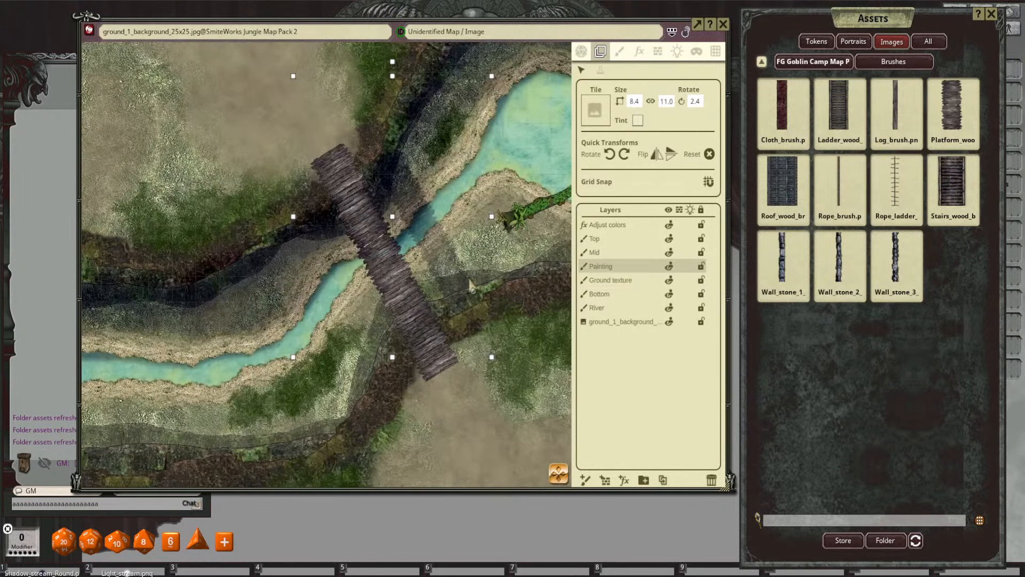
{"action": "scroll", "coordinate": [470, 285], "scroll_direction": "down", "scroll_amount": 2}
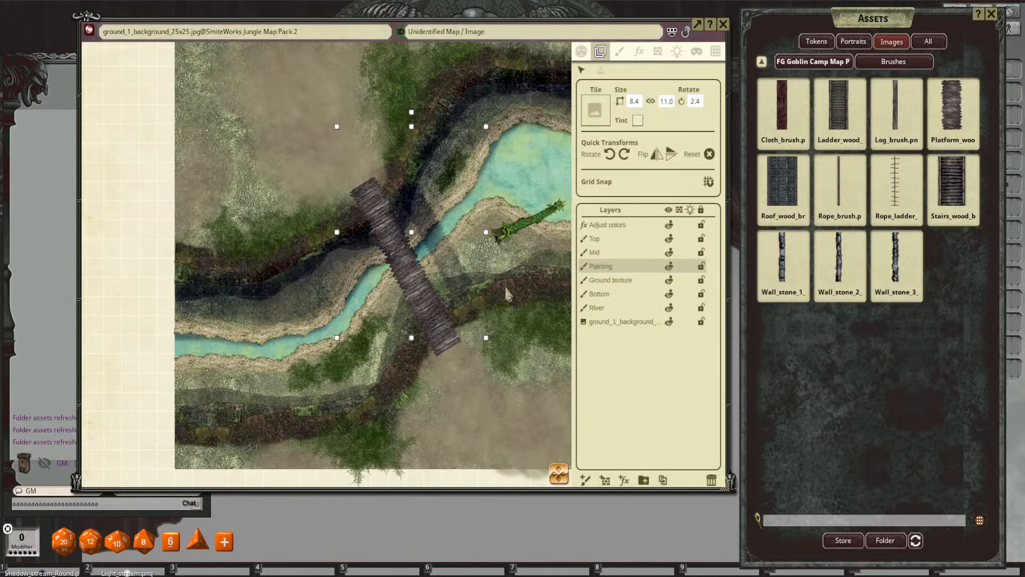
{"action": "scroll", "coordinate": [504, 285], "scroll_direction": "down", "scroll_amount": 2}
{"action": "left_click_drag", "start_coordinate": [505, 286], "coordinate": [460, 288]}
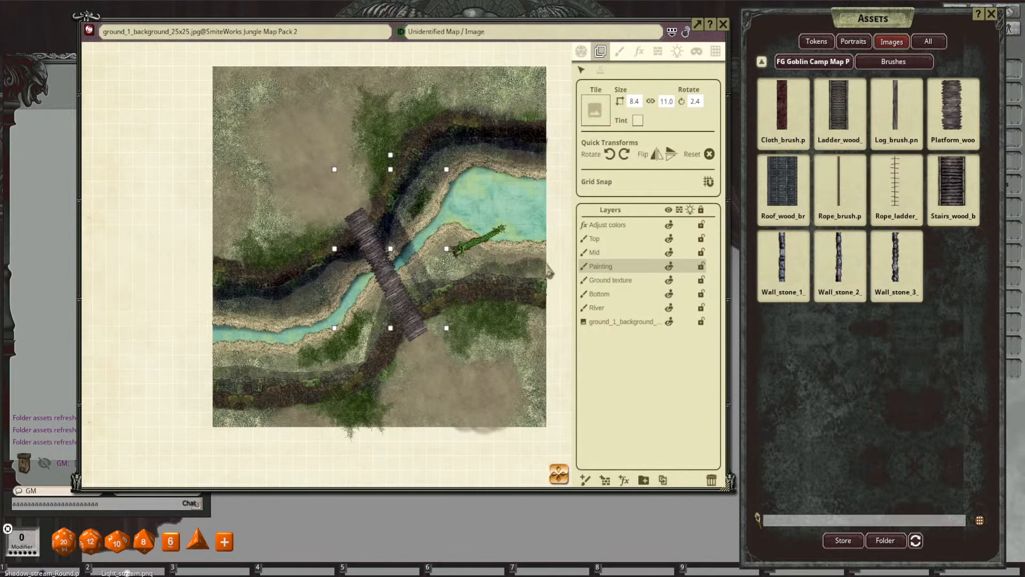
Step: Select the Top layer for painting and search the image assets for "post"
{"action": "left_click", "coordinate": [609, 243]}
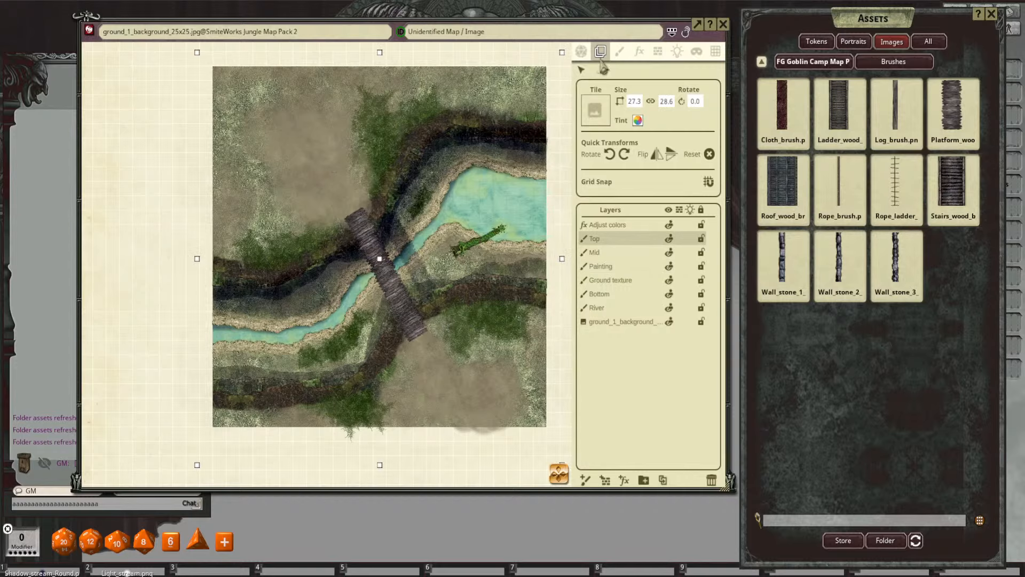
{"action": "left_click", "coordinate": [618, 52]}
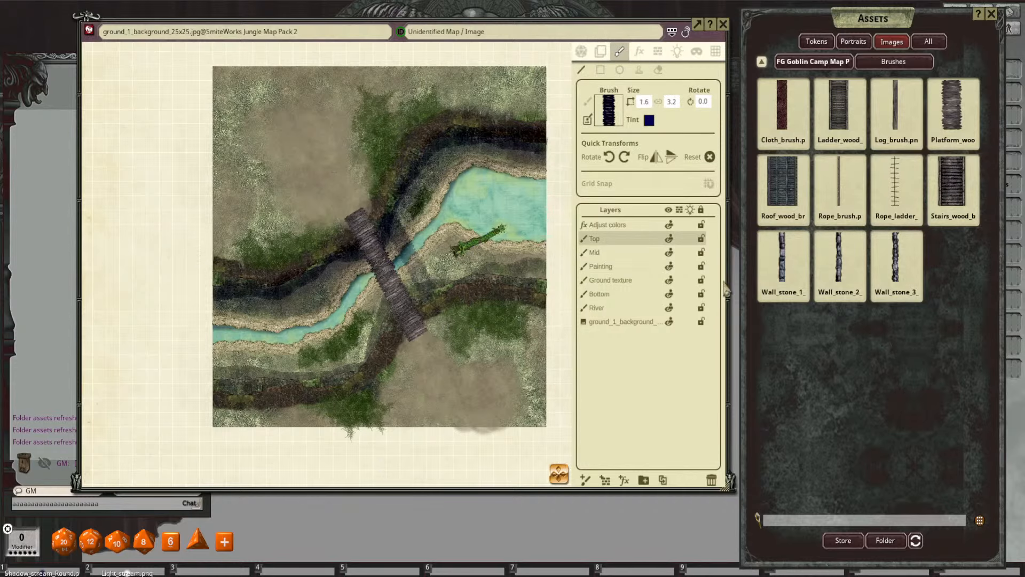
{"action": "scroll", "coordinate": [411, 251], "scroll_direction": "up", "scroll_amount": 2}
{"action": "scroll", "coordinate": [485, 293], "scroll_direction": "up", "scroll_amount": 2}
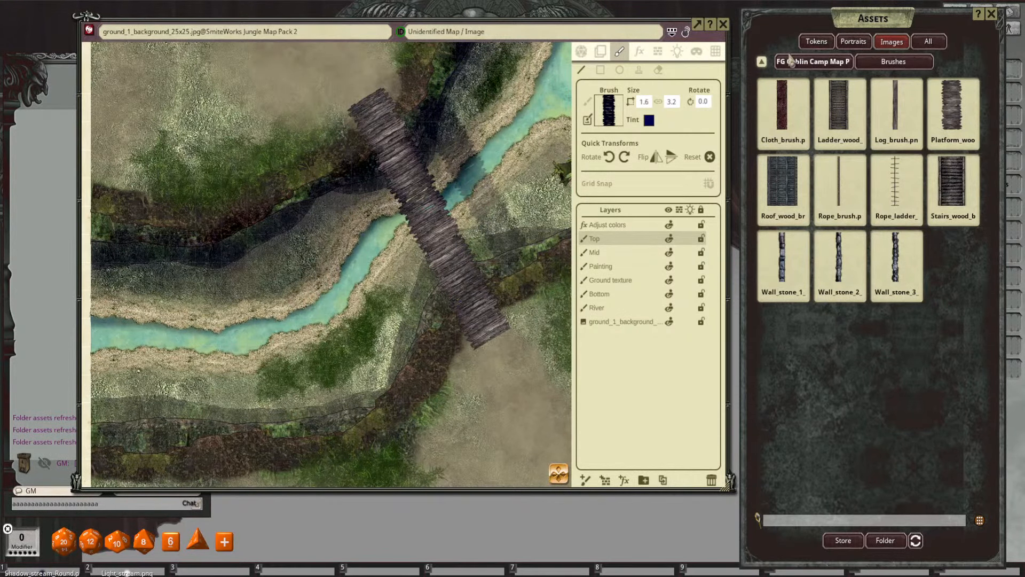
{"action": "left_click", "coordinate": [760, 63]}
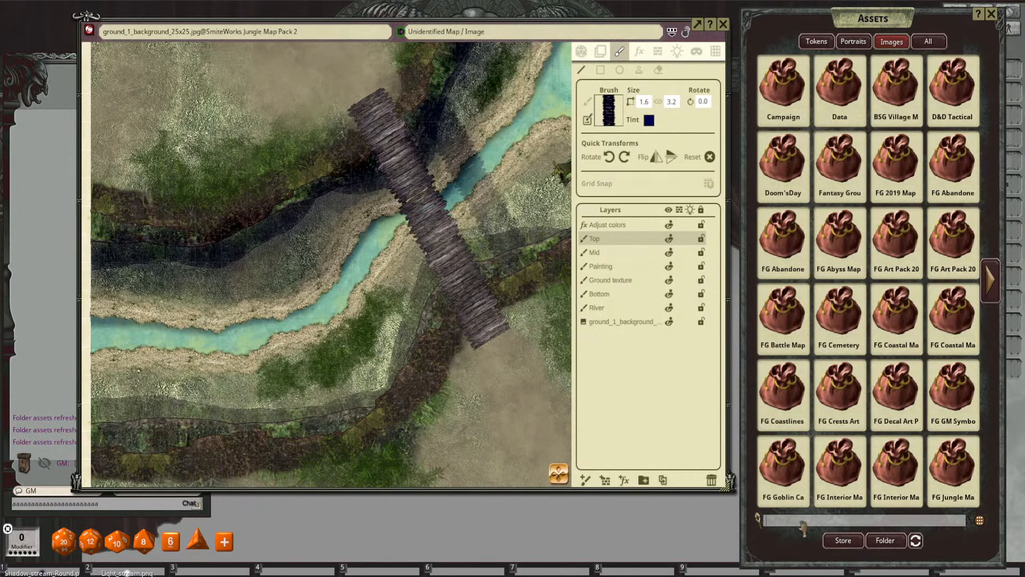
{"action": "key", "text": "Return"}
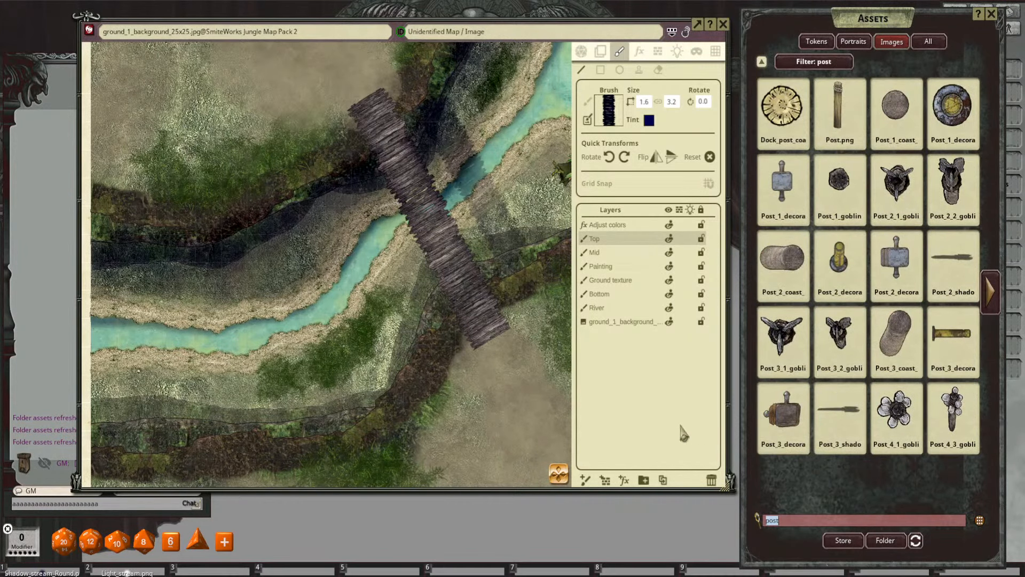
{"action": "left_click", "coordinate": [989, 292]}
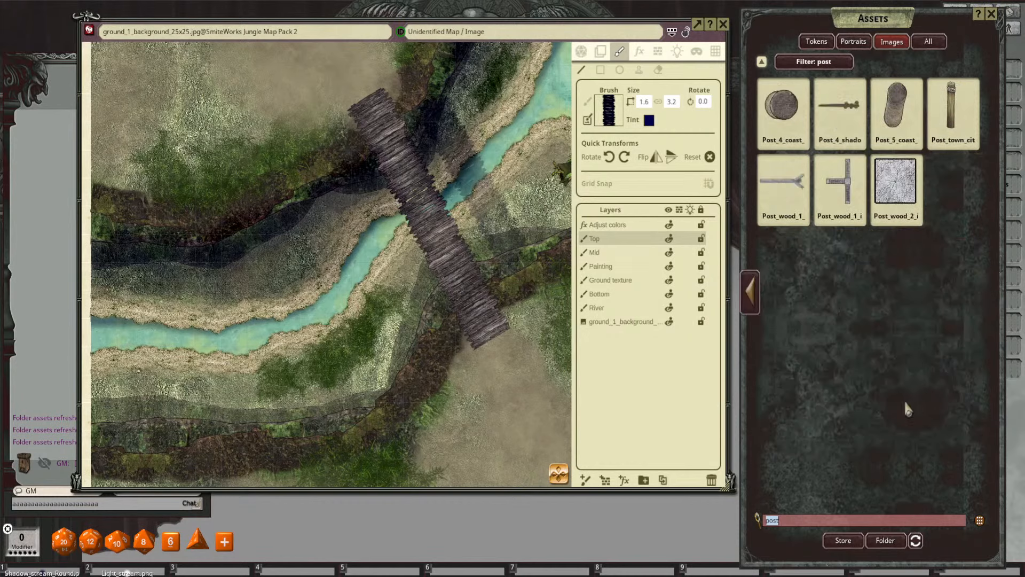
{"action": "left_click", "coordinate": [750, 292]}
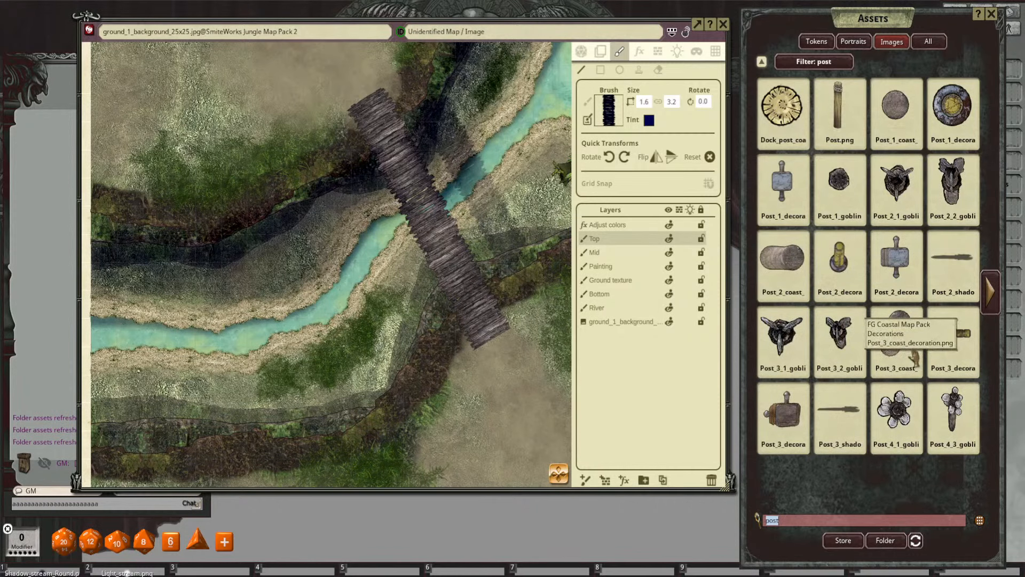
Step: Load the Post_4_1 goblin image as the brush in Stamp mode, with size 1.3 and rotation 45
{"action": "mouse_move", "coordinate": [898, 418]}
{"action": "left_mouse_down"}
{"action": "mouse_move", "coordinate": [586, 91]}
{"action": "mouse_move", "coordinate": [614, 108]}
{"action": "left_mouse_up"}
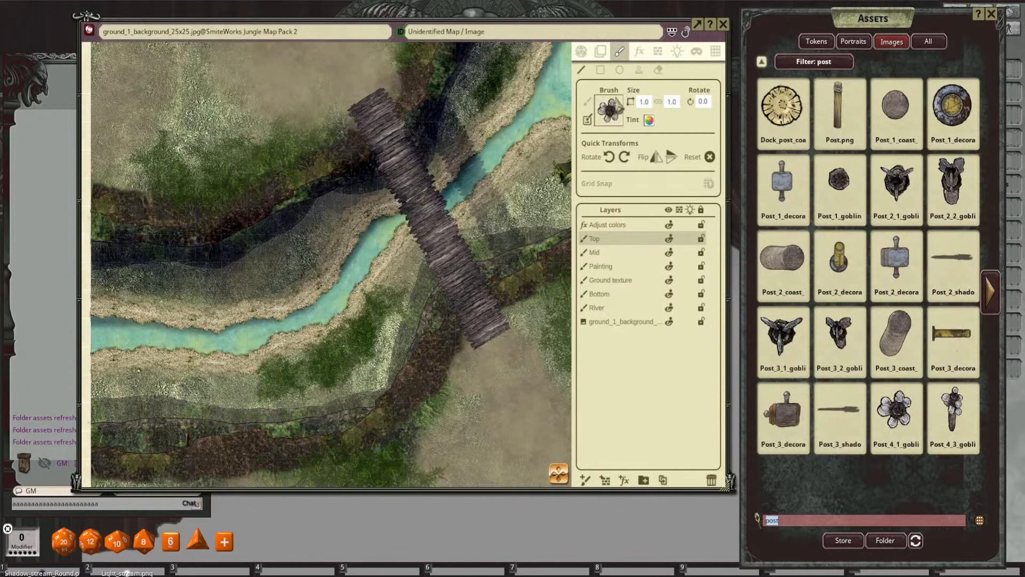
{"action": "left_click", "coordinate": [639, 70]}
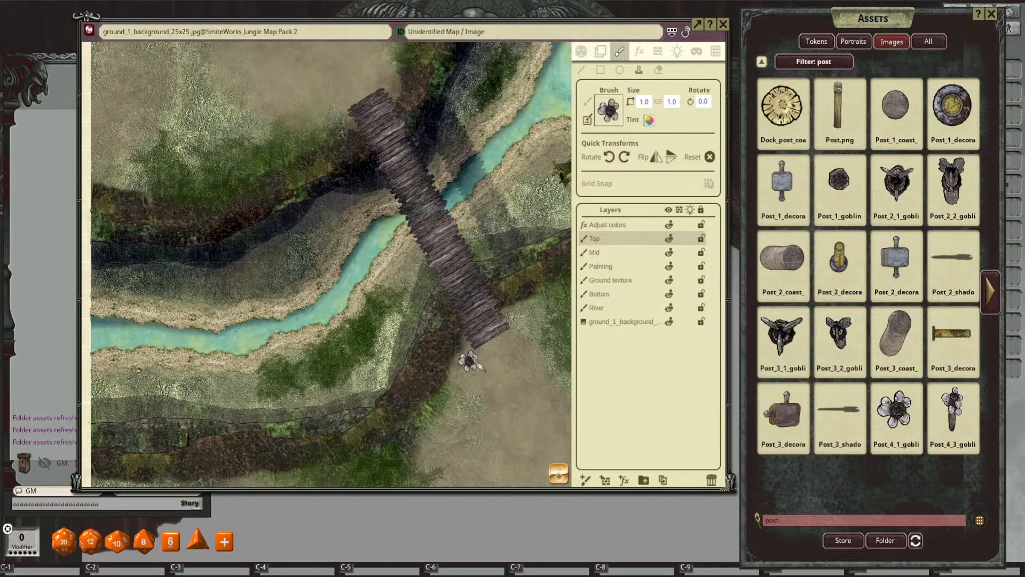
{"action": "scroll", "coordinate": [473, 353], "scroll_direction": "up", "scroll_amount": 1}
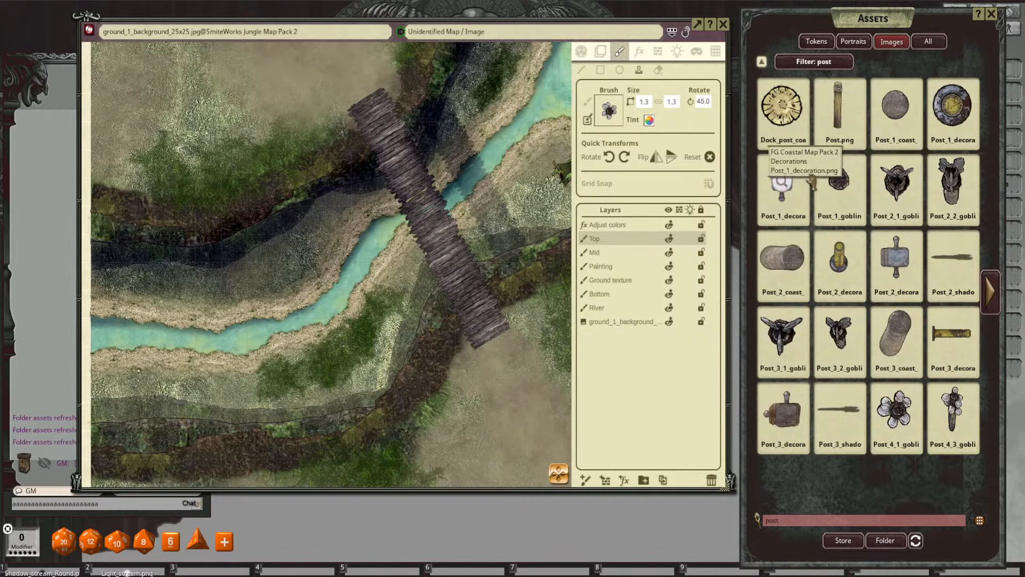
Step: Stamp Post_4_coast_decoration.png at size 0.8 and rotation 180 on the left corner of the bridge's lower end
{"action": "left_click", "coordinate": [990, 291]}
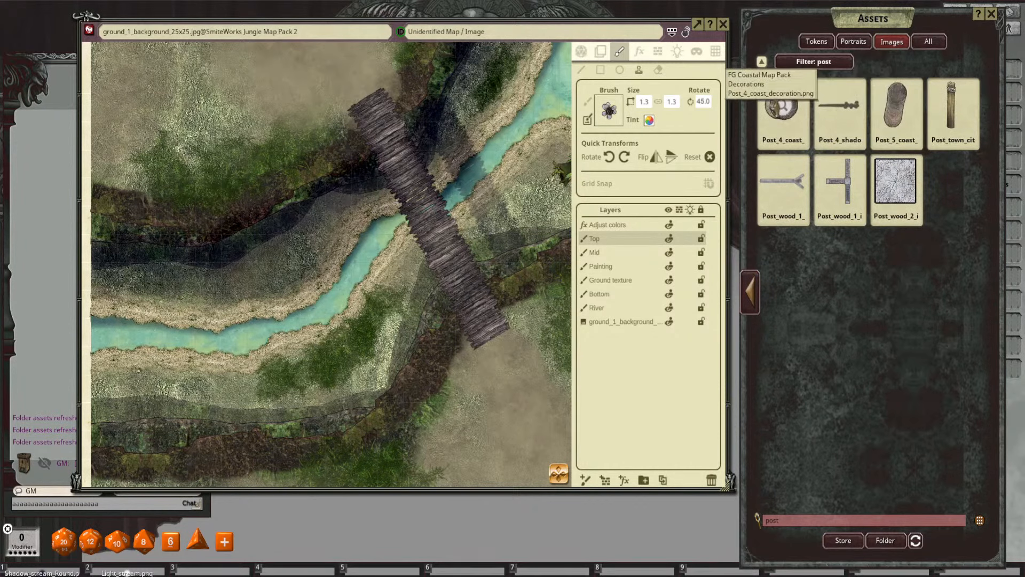
{"action": "left_click", "coordinate": [782, 107]}
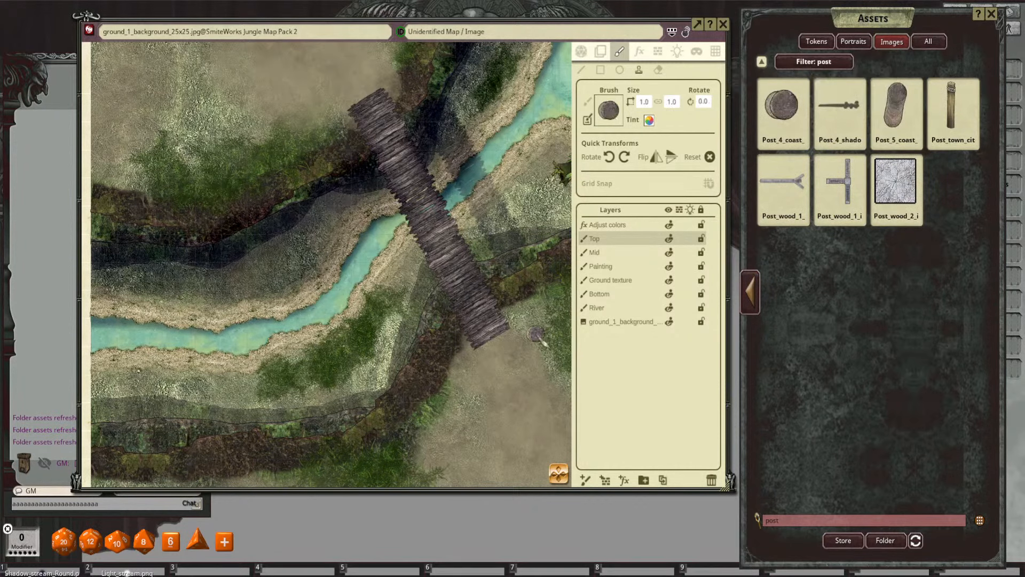
{"action": "scroll", "coordinate": [512, 323], "scroll_direction": "down", "scroll_amount": 5}
{"action": "scroll", "coordinate": [513, 323], "scroll_direction": "down", "scroll_amount": 2}
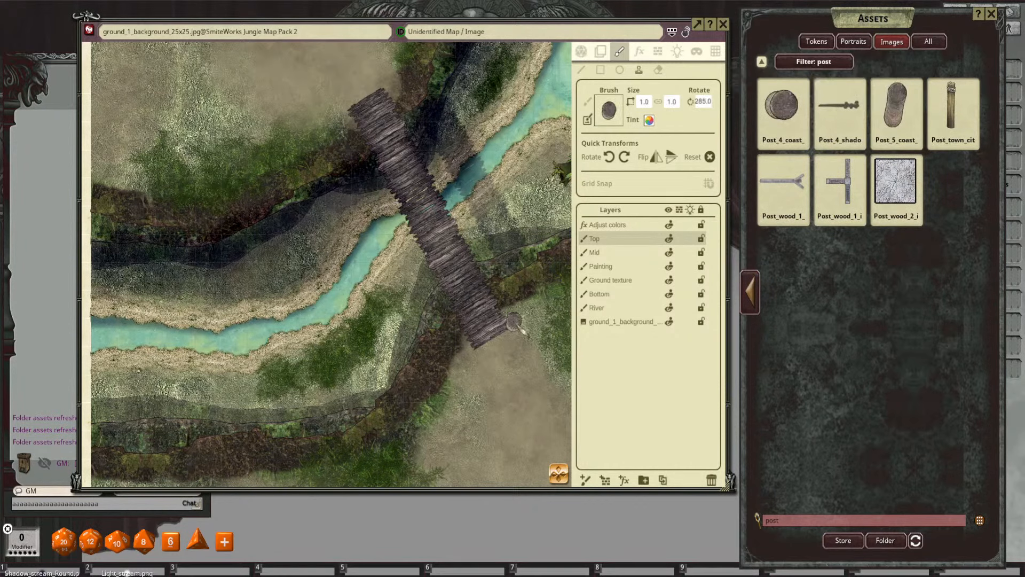
{"action": "scroll", "coordinate": [521, 329], "scroll_direction": "up", "scroll_amount": 2}
{"action": "scroll", "coordinate": [475, 355], "scroll_direction": "down", "scroll_amount": 5}
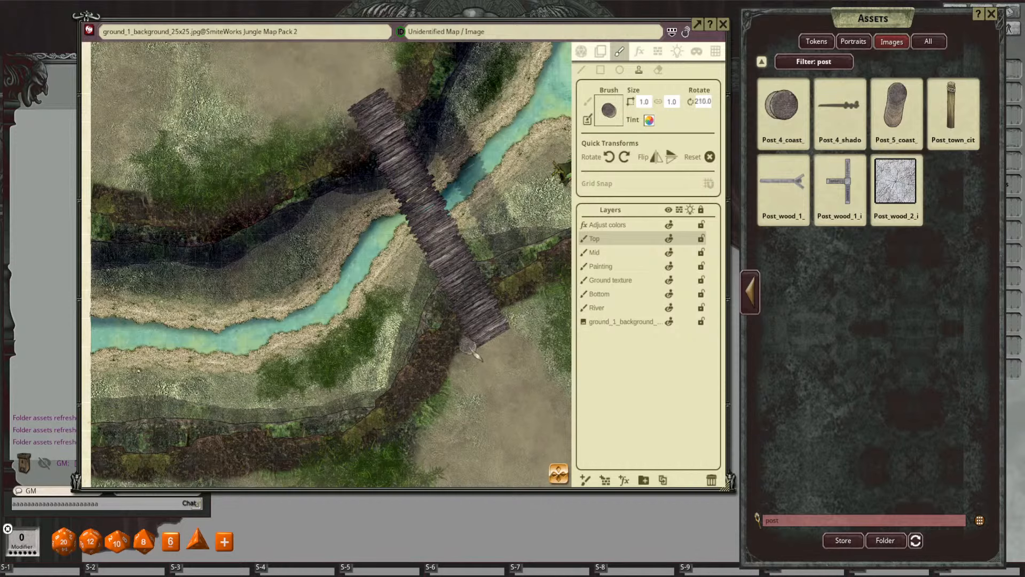
{"action": "scroll", "coordinate": [475, 355], "scroll_direction": "down", "scroll_amount": 1}
{"action": "scroll", "coordinate": [475, 355], "scroll_direction": "up", "scroll_amount": 2}
{"action": "scroll", "coordinate": [475, 355], "scroll_direction": "down", "scroll_amount": 1}
{"action": "scroll", "coordinate": [475, 355], "scroll_direction": "up", "scroll_amount": 2}
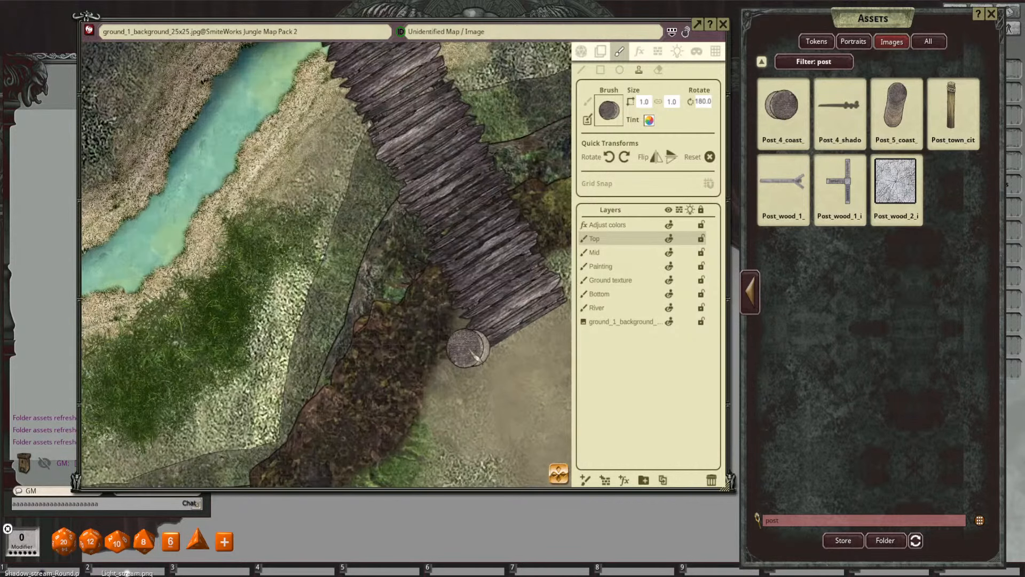
{"action": "scroll", "coordinate": [474, 356], "scroll_direction": "down", "scroll_amount": 2}
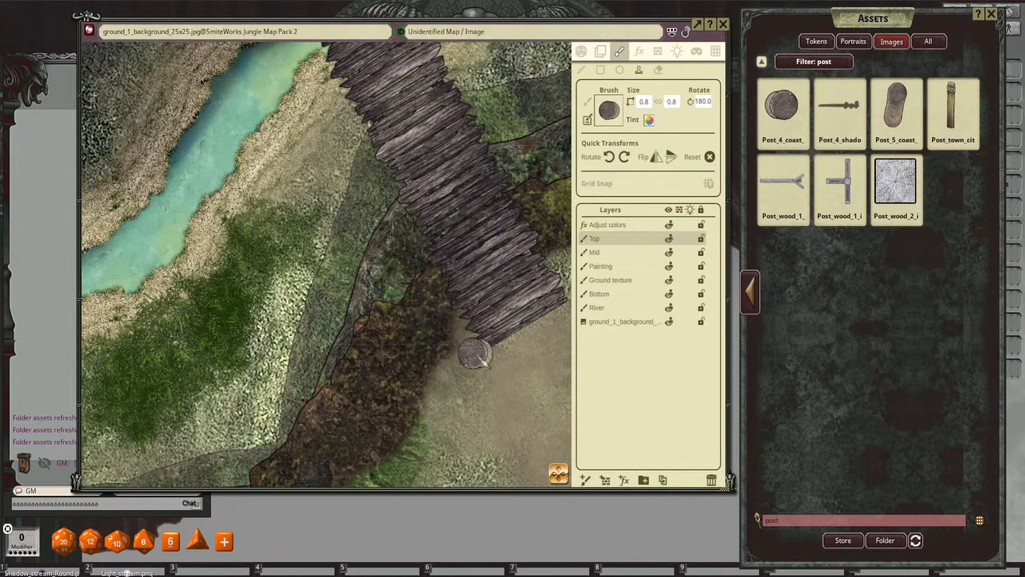
Step: Stamp a second coastal post at size 0.8 and rotation 180 on the left corner of the bridge's upper end
{"action": "scroll", "coordinate": [475, 353], "scroll_direction": "down", "scroll_amount": 5}
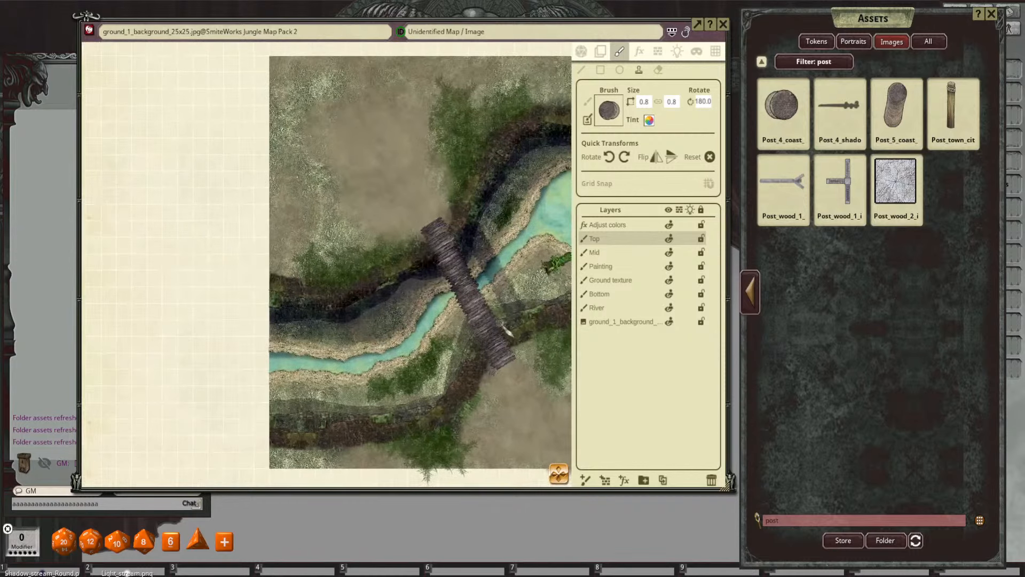
{"action": "scroll", "coordinate": [418, 327], "scroll_direction": "up", "scroll_amount": 5}
{"action": "scroll", "coordinate": [407, 251], "scroll_direction": "down", "scroll_amount": 5}
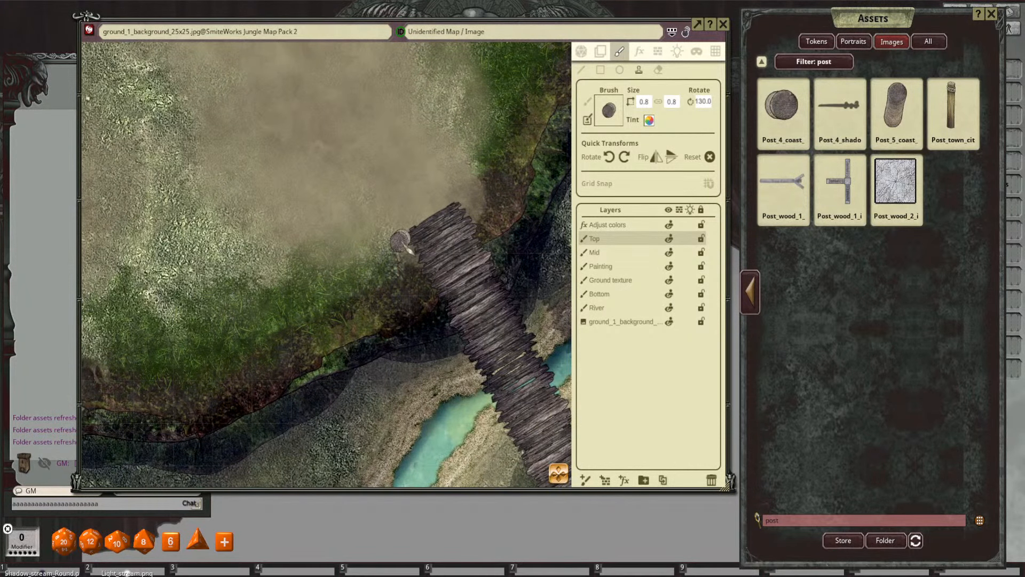
{"action": "scroll", "coordinate": [408, 249], "scroll_direction": "up", "scroll_amount": 9}
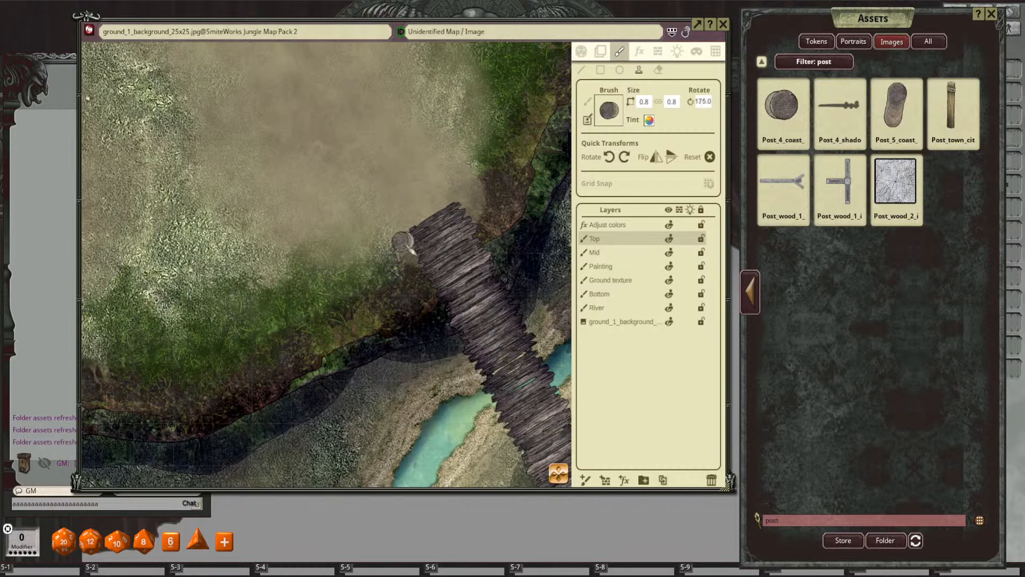
{"action": "scroll", "coordinate": [409, 249], "scroll_direction": "up", "scroll_amount": 1}
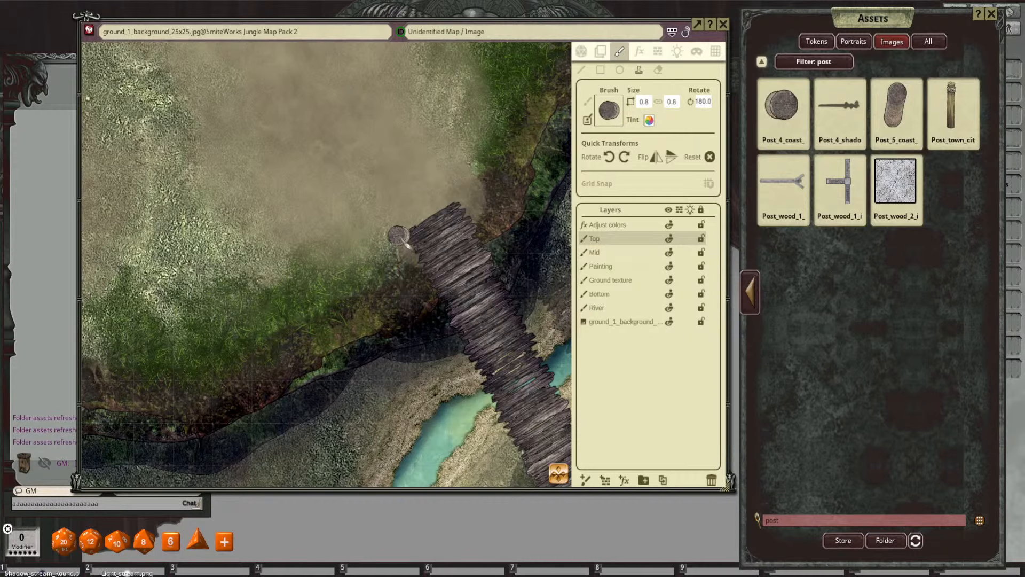
{"action": "left_click", "coordinate": [400, 239]}
{"action": "scroll", "coordinate": [398, 323], "scroll_direction": "down", "scroll_amount": 5}
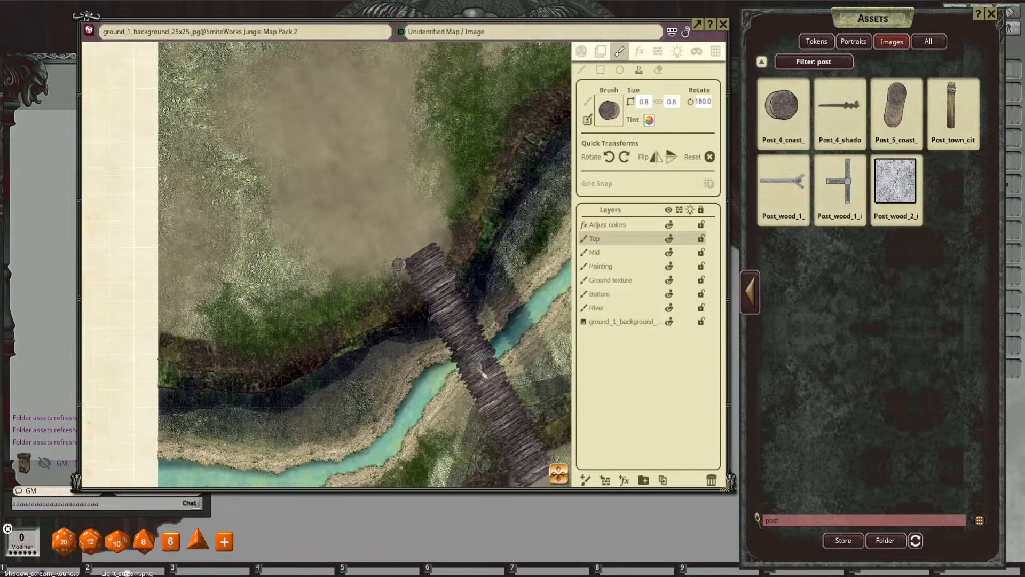
Step: Search the image assets for "rope brush" and load the Rope_brush image as the brush
{"action": "left_click_drag", "start_coordinate": [479, 364], "coordinate": [460, 241]}
{"action": "scroll", "coordinate": [463, 282], "scroll_direction": "up", "scroll_amount": 2}
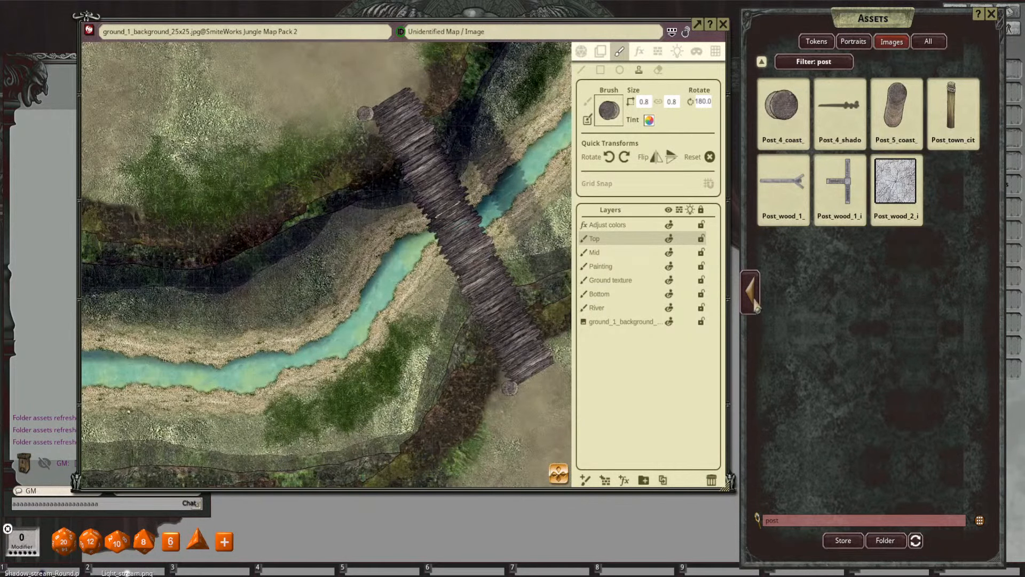
{"action": "left_click", "coordinate": [753, 301]}
{"action": "left_click", "coordinate": [806, 66]}
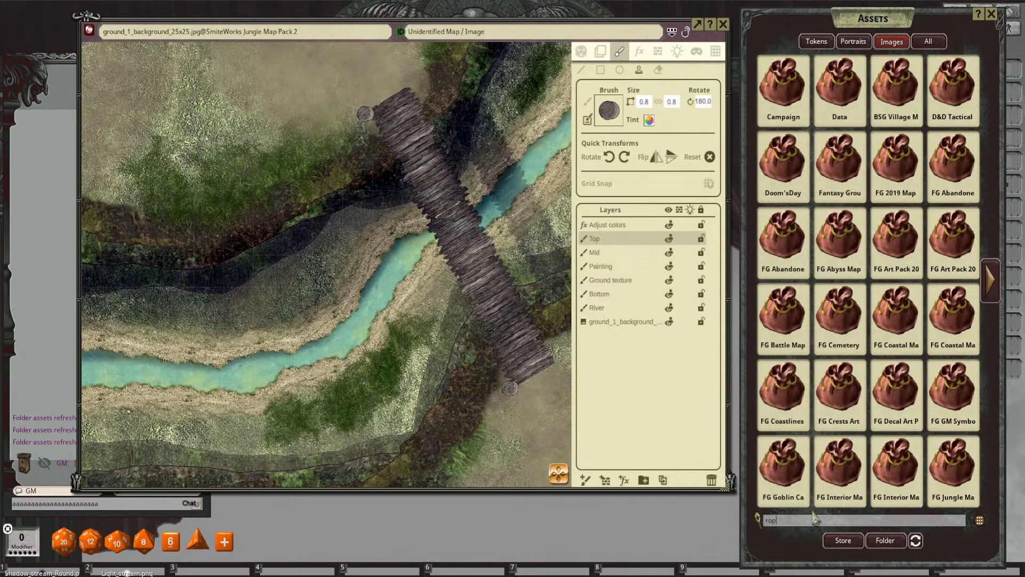
{"action": "key", "text": "Return"}
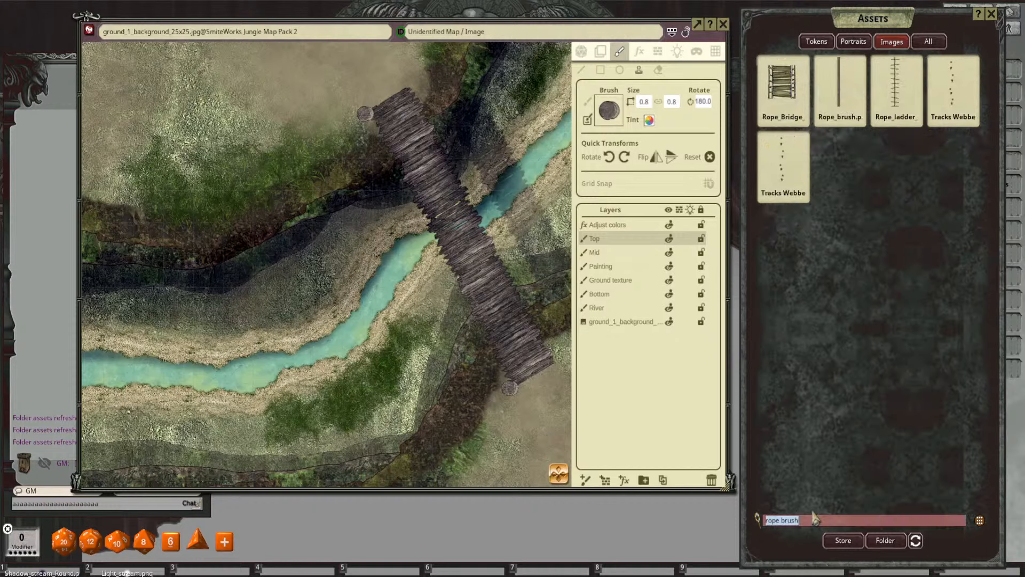
{"action": "left_click_drag", "start_coordinate": [839, 105], "coordinate": [609, 110]}
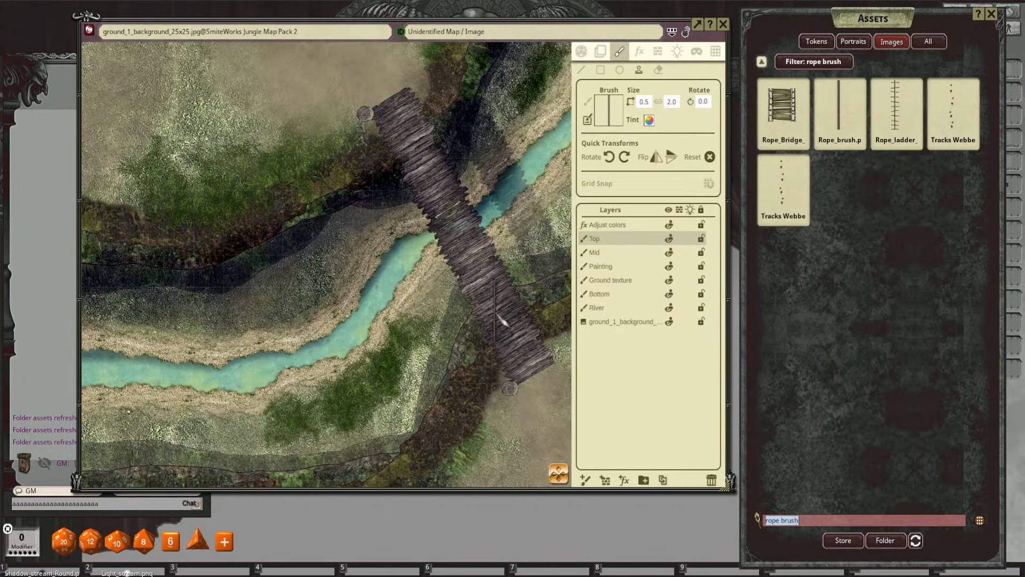
Step: Paint a rope with the size 0.5 by 2.0 brush from the lower post to the upper post along the bridge's left edge
{"action": "scroll", "coordinate": [502, 323], "scroll_direction": "up", "scroll_amount": 3}
{"action": "scroll", "coordinate": [499, 320], "scroll_direction": "up", "scroll_amount": 1}
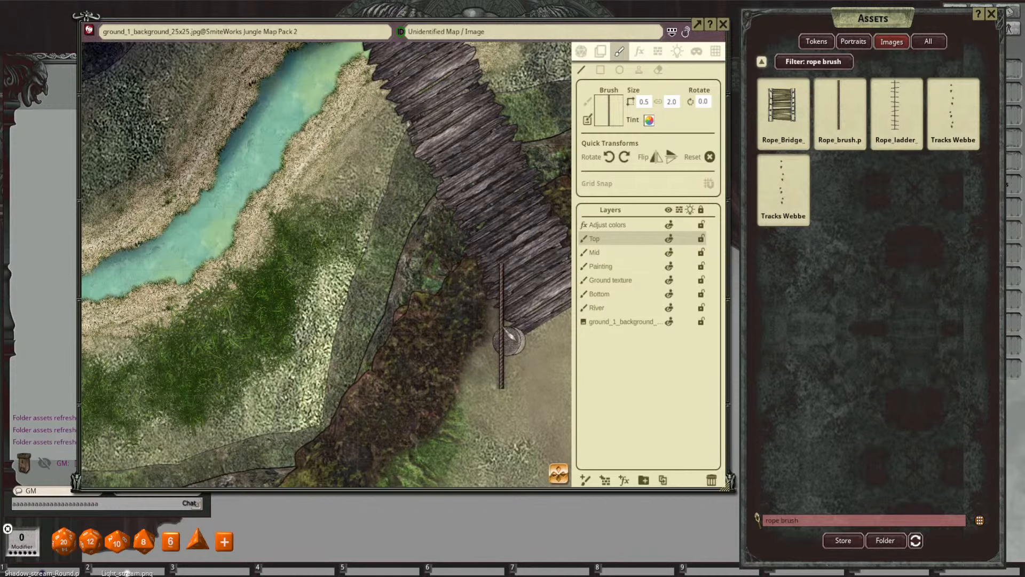
{"action": "mouse_move", "coordinate": [508, 335]}
{"action": "left_mouse_down"}
{"action": "mouse_move", "coordinate": [448, 209]}
{"action": "mouse_move", "coordinate": [511, 331]}
{"action": "left_mouse_up"}
{"action": "scroll", "coordinate": [433, 205], "scroll_direction": "down", "scroll_amount": 5}
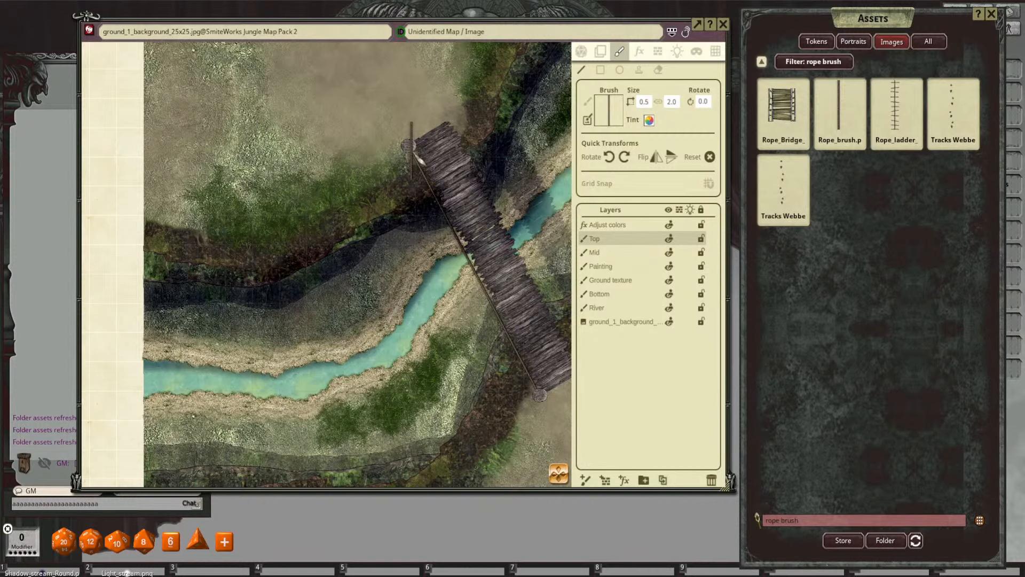
{"action": "scroll", "coordinate": [456, 278], "scroll_direction": "down", "scroll_amount": 2}
{"action": "scroll", "coordinate": [510, 274], "scroll_direction": "up", "scroll_amount": 2}
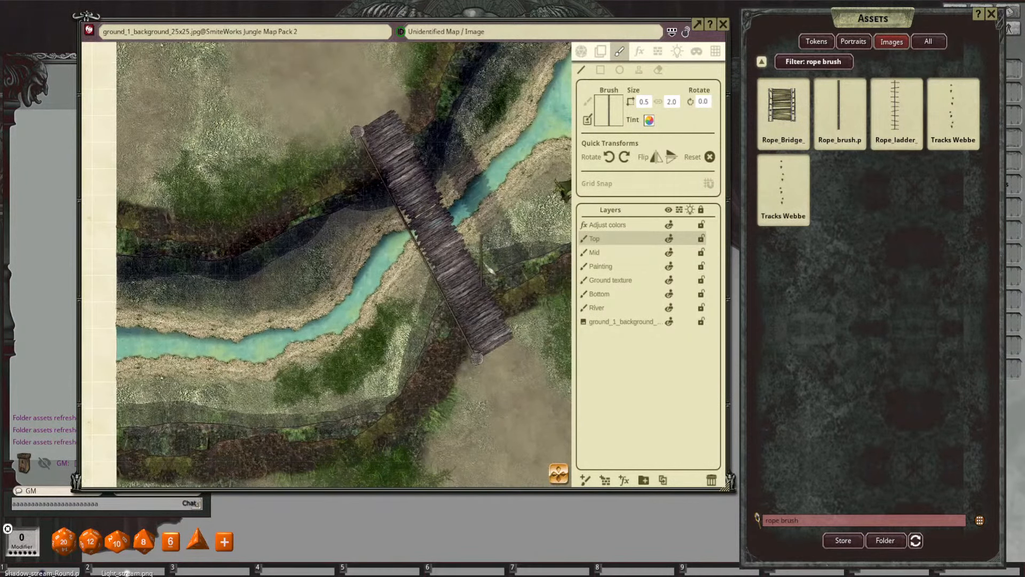
Step: Tint the rope brush grey and paint a second strand alongside the rope between the two posts
{"action": "scroll", "coordinate": [486, 265], "scroll_direction": "up", "scroll_amount": 1}
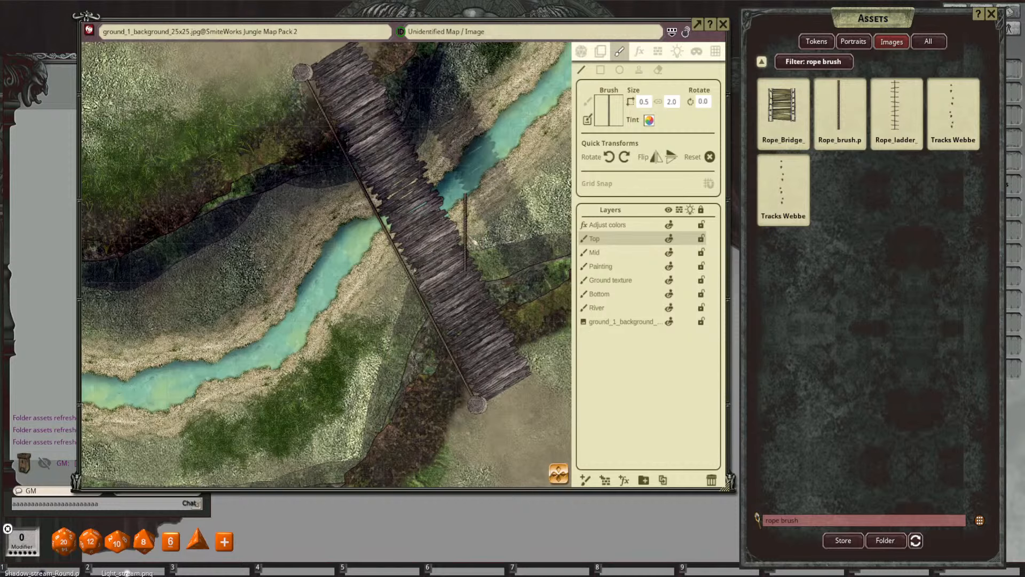
{"action": "scroll", "coordinate": [472, 240], "scroll_direction": "down", "scroll_amount": 8}
{"action": "scroll", "coordinate": [465, 233], "scroll_direction": "up", "scroll_amount": 4}
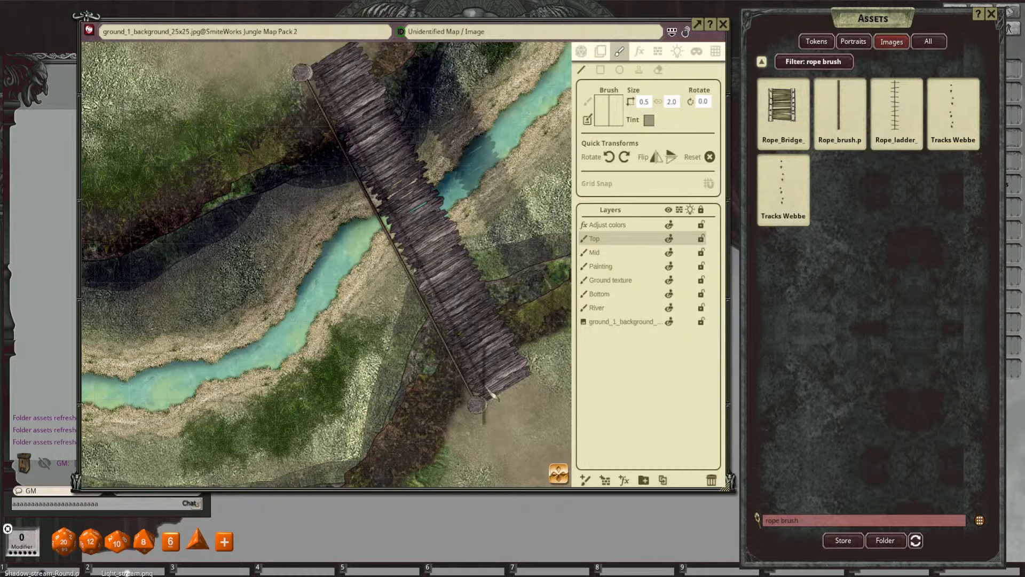
{"action": "scroll", "coordinate": [492, 395], "scroll_direction": "down", "scroll_amount": 5}
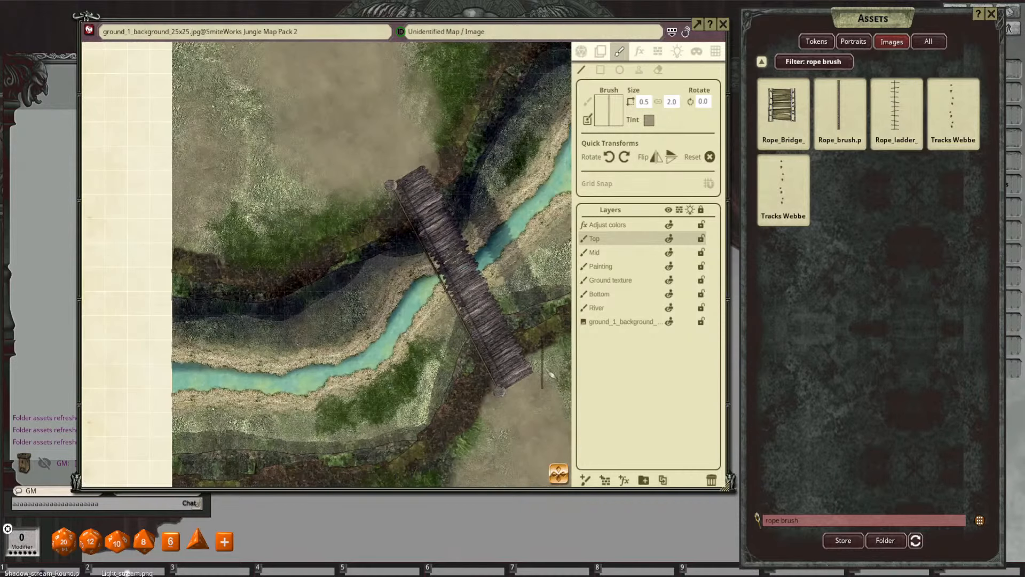
{"action": "scroll", "coordinate": [508, 324], "scroll_direction": "up", "scroll_amount": 6}
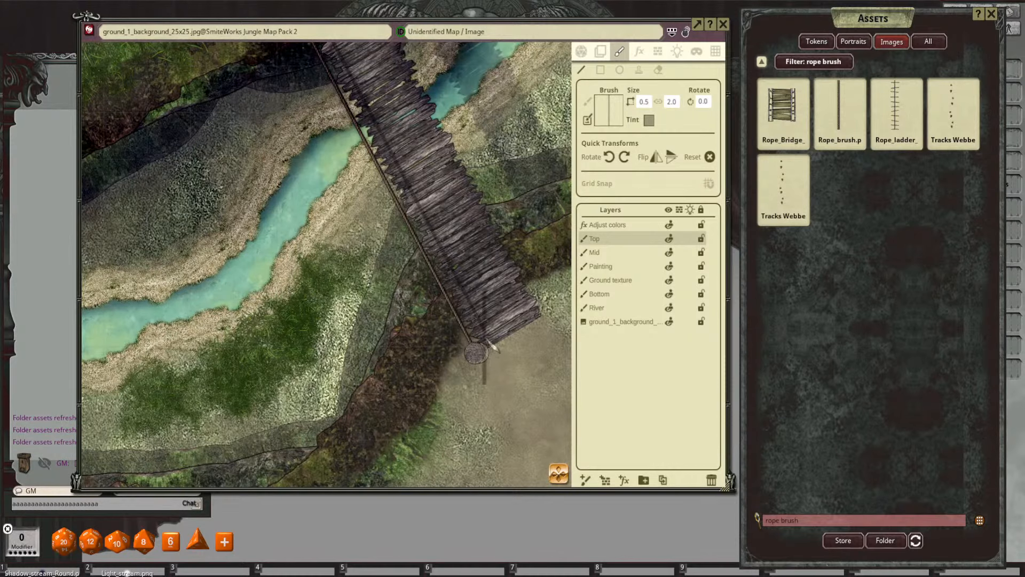
{"action": "scroll", "coordinate": [508, 330], "scroll_direction": "down", "scroll_amount": 3}
{"action": "left_click_drag", "start_coordinate": [508, 325], "coordinate": [506, 348]}
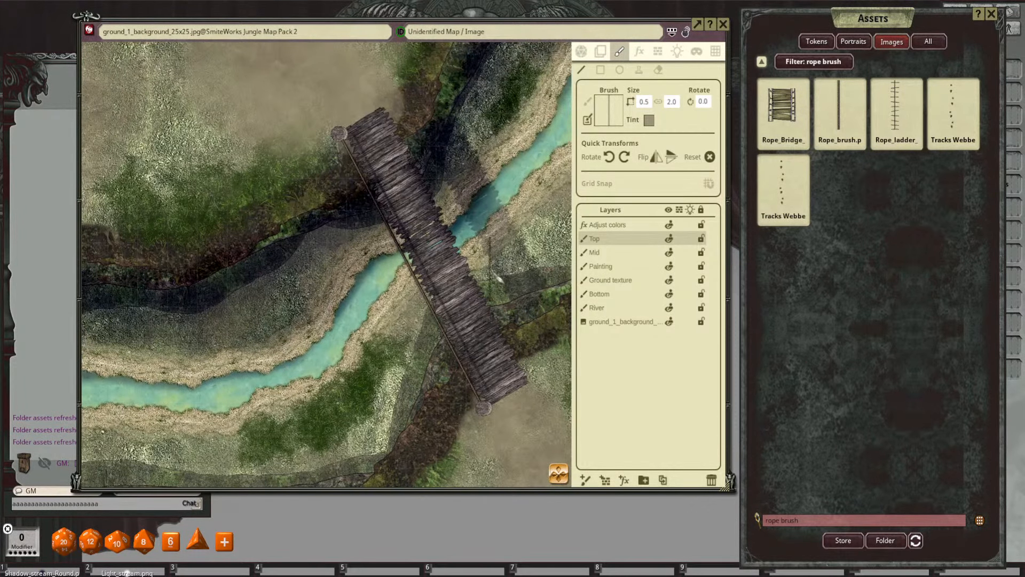
{"action": "left_click_drag", "start_coordinate": [501, 311], "coordinate": [490, 291]}
{"action": "scroll", "coordinate": [490, 291], "scroll_direction": "up", "scroll_amount": 1}
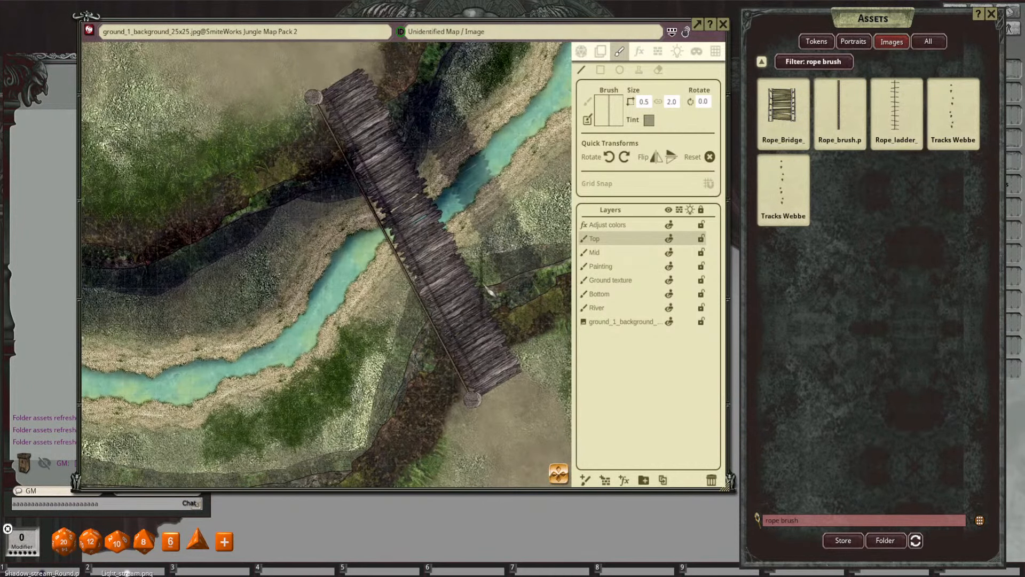
{"action": "key", "text": "ctrl"}
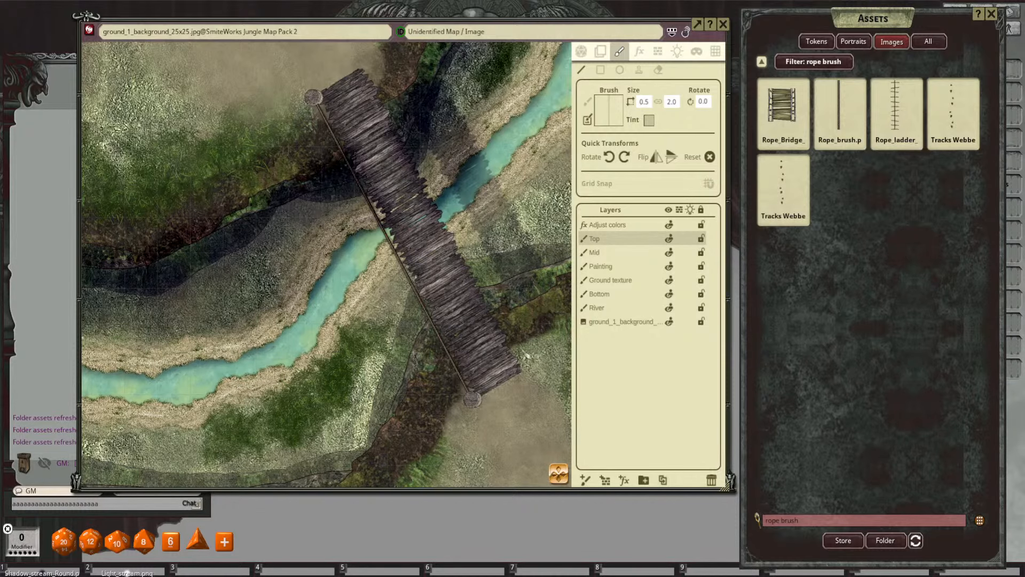
Step: Examine the rope railing up close and the look of the bridge within the whole map
{"action": "scroll", "coordinate": [487, 398], "scroll_direction": "down", "scroll_amount": 1}
{"action": "scroll", "coordinate": [493, 387], "scroll_direction": "up", "scroll_amount": 2}
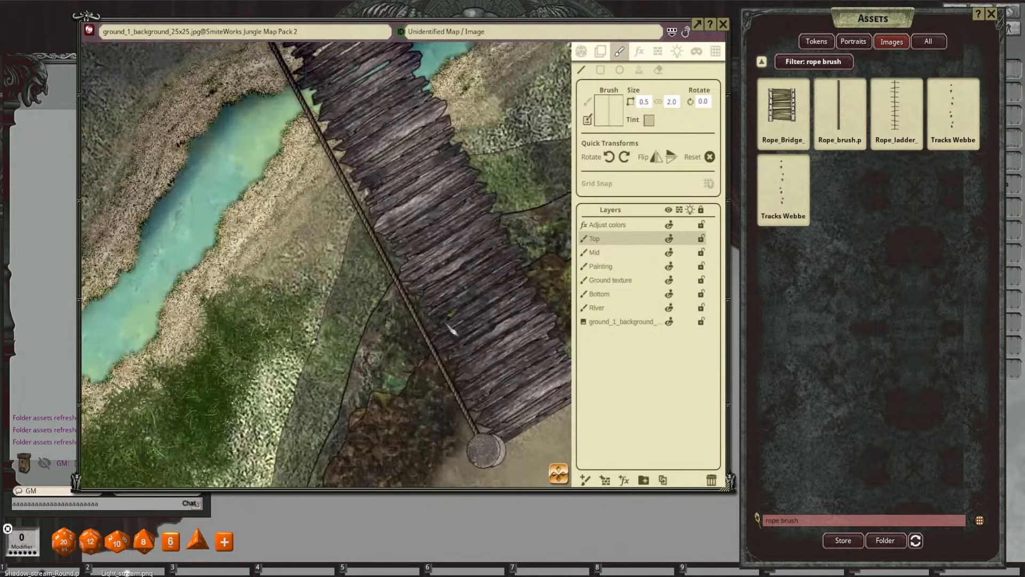
{"action": "scroll", "coordinate": [491, 279], "scroll_direction": "down", "scroll_amount": 3}
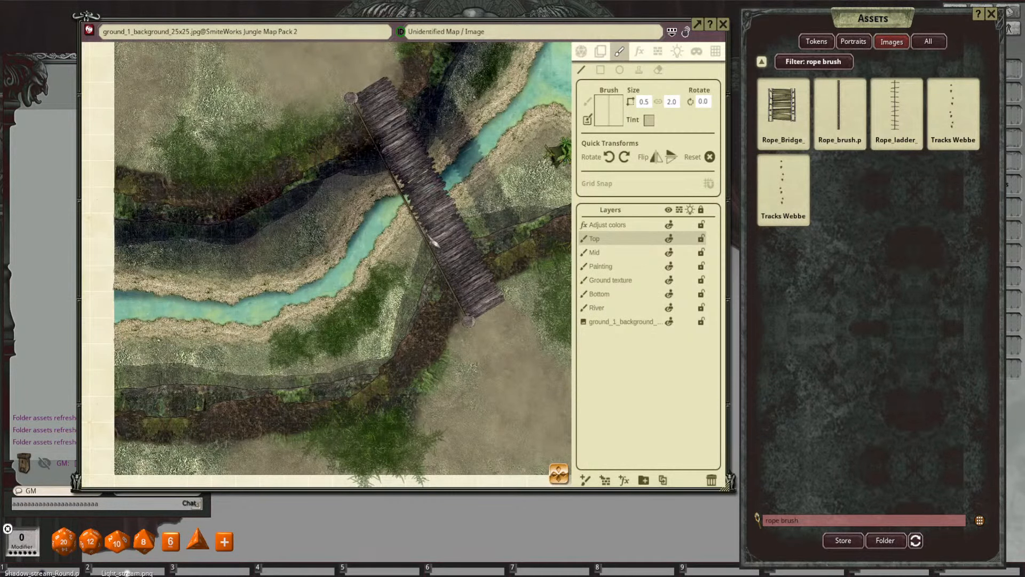
{"action": "scroll", "coordinate": [433, 256], "scroll_direction": "down", "scroll_amount": 3}
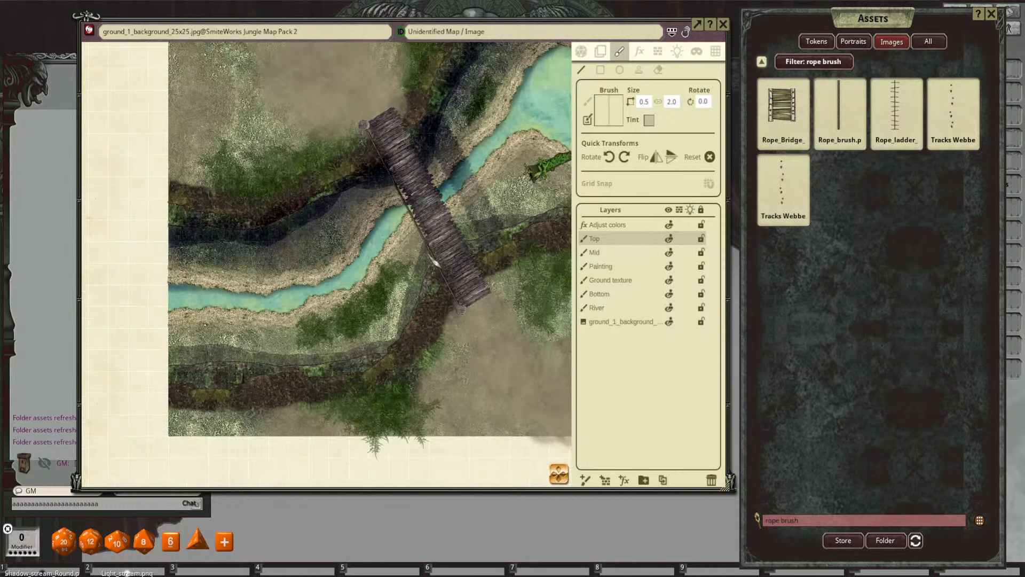
{"action": "scroll", "coordinate": [459, 279], "scroll_direction": "up", "scroll_amount": 1}
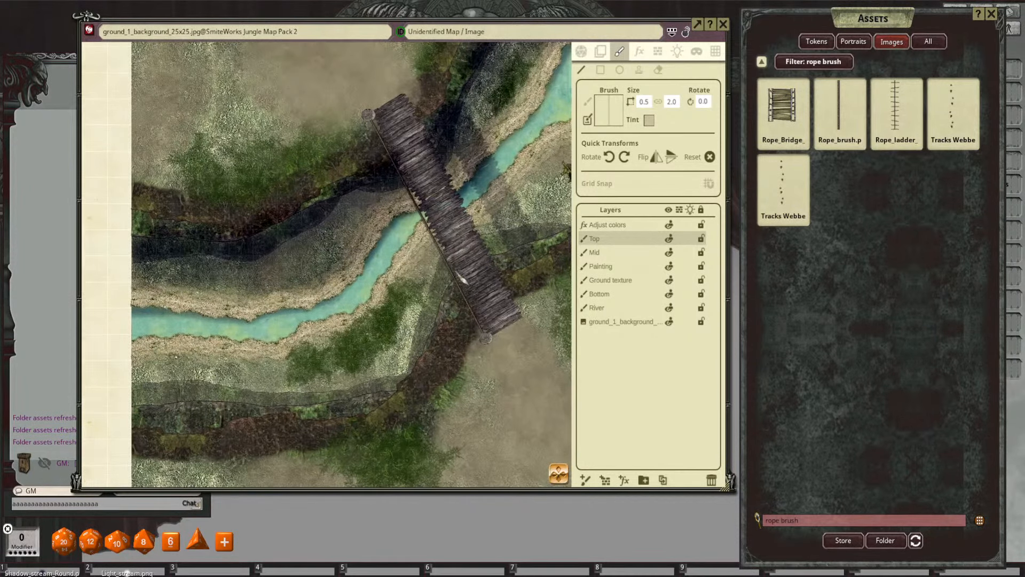
{"action": "scroll", "coordinate": [467, 309], "scroll_direction": "up", "scroll_amount": 2}
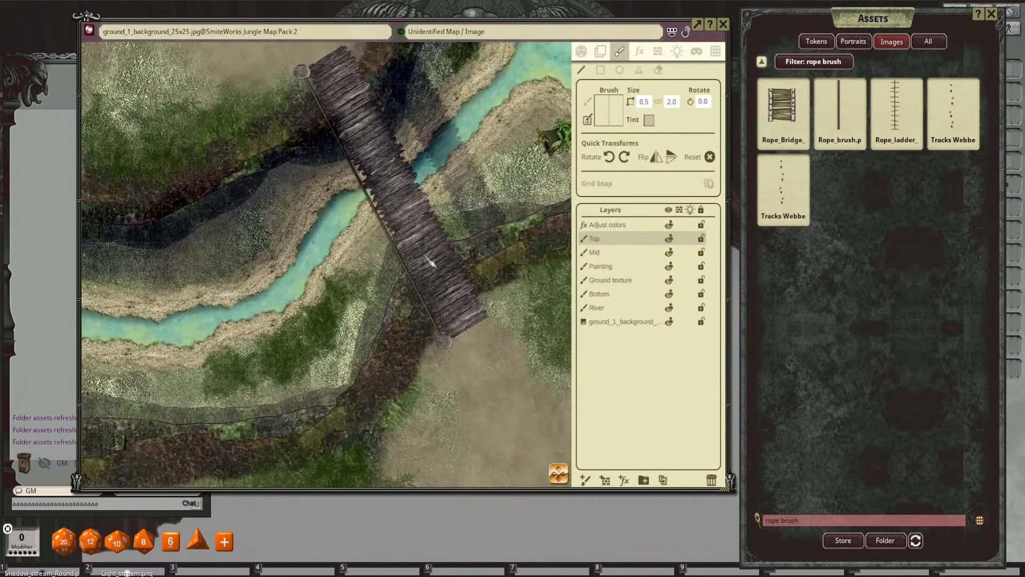
{"action": "left_click_drag", "start_coordinate": [434, 265], "coordinate": [460, 281]}
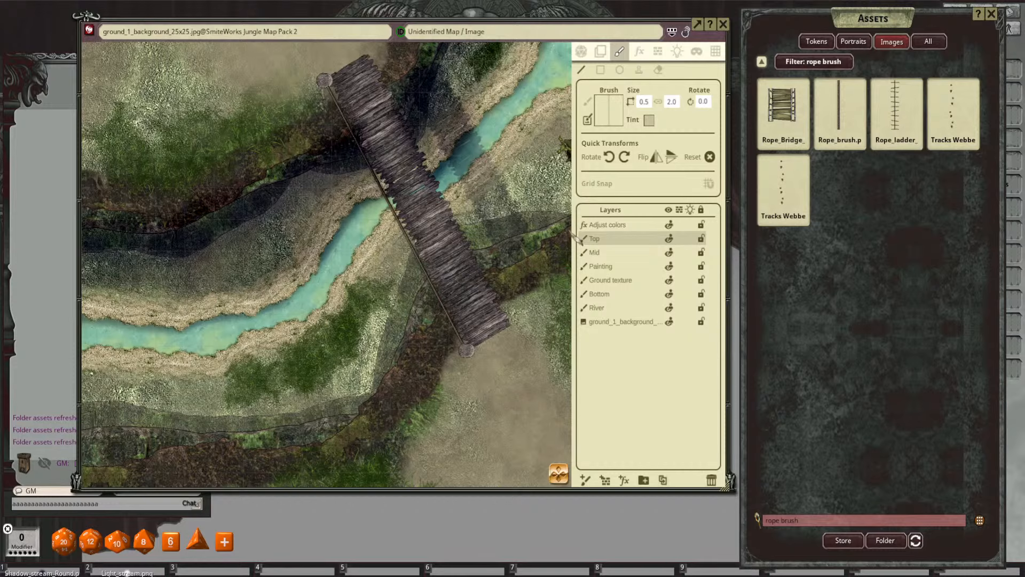
{"action": "scroll", "coordinate": [460, 281], "scroll_direction": "down", "scroll_amount": 5}
{"action": "left_click_drag", "start_coordinate": [439, 218], "coordinate": [353, 321]}
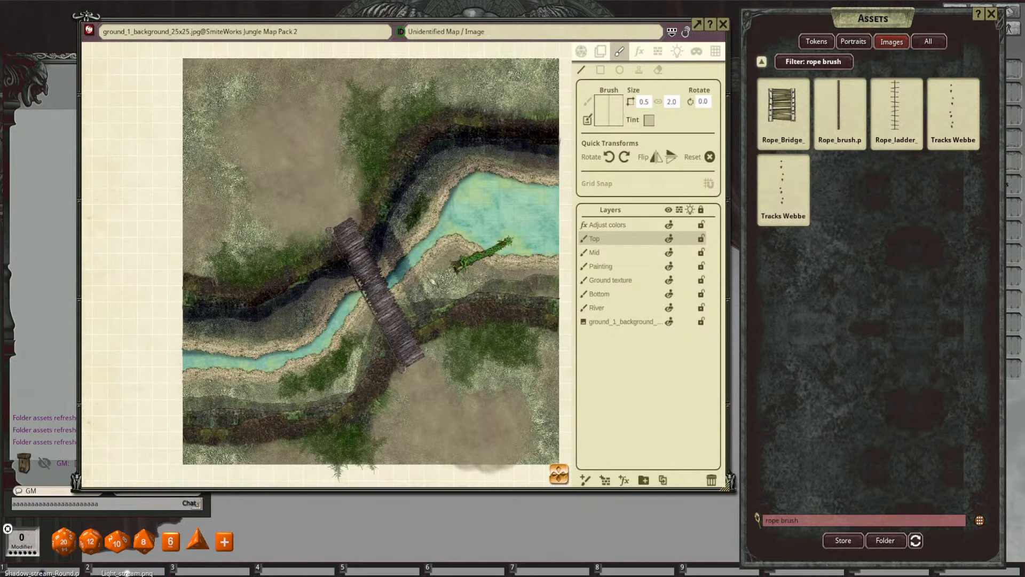
{"action": "scroll", "coordinate": [429, 280], "scroll_direction": "up", "scroll_amount": 2}
{"action": "scroll", "coordinate": [432, 282], "scroll_direction": "down", "scroll_amount": 2}
{"action": "scroll", "coordinate": [457, 250], "scroll_direction": "up", "scroll_amount": 1}
{"action": "left_click_drag", "start_coordinate": [439, 282], "coordinate": [484, 271]}
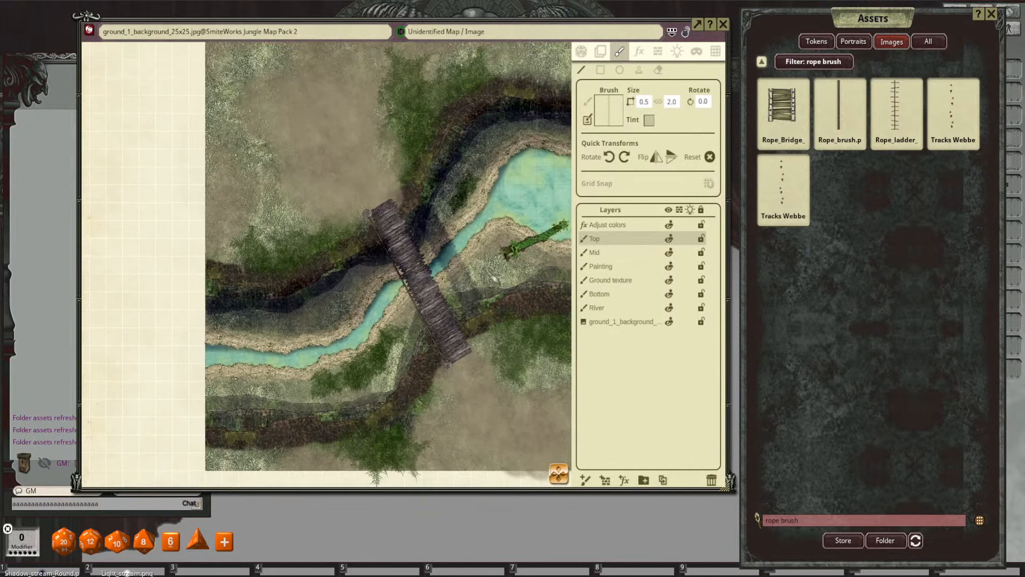
Step: Open the Decorations images of FG Jungle Map Pack 2 and browse to the second page
{"action": "left_click", "coordinate": [762, 62]}
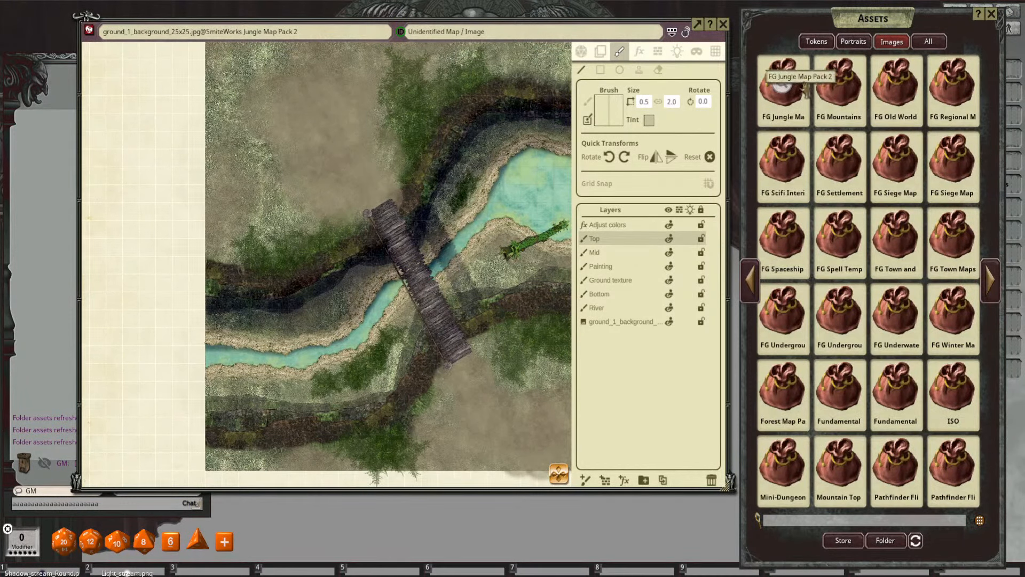
{"action": "left_click", "coordinate": [780, 88]}
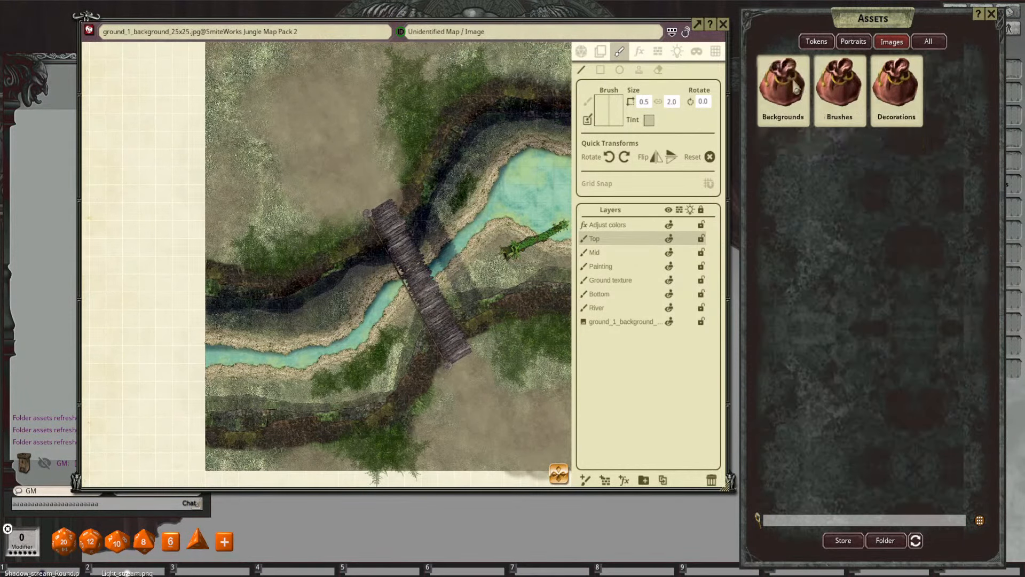
{"action": "left_click", "coordinate": [897, 108]}
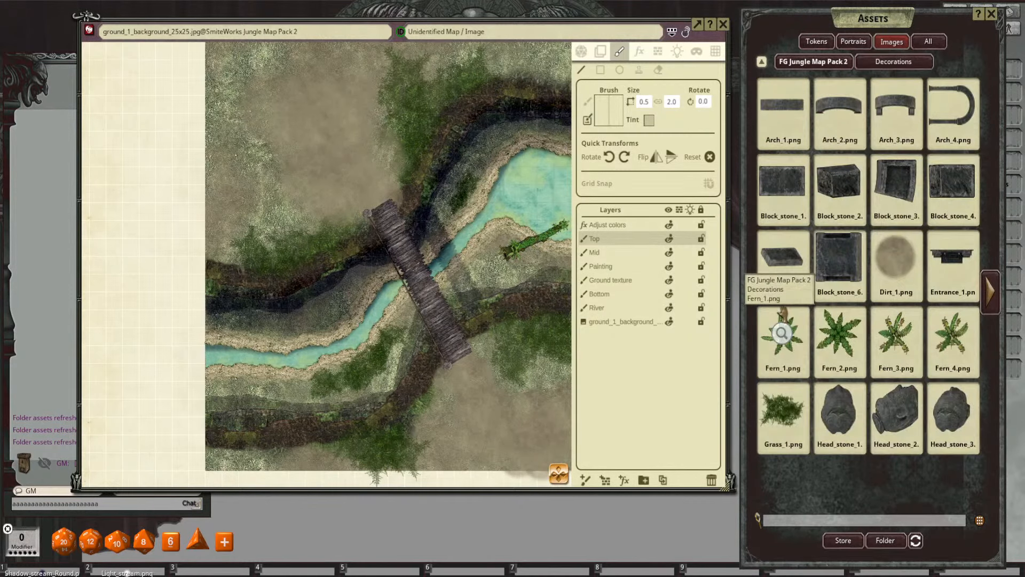
{"action": "left_click", "coordinate": [990, 291]}
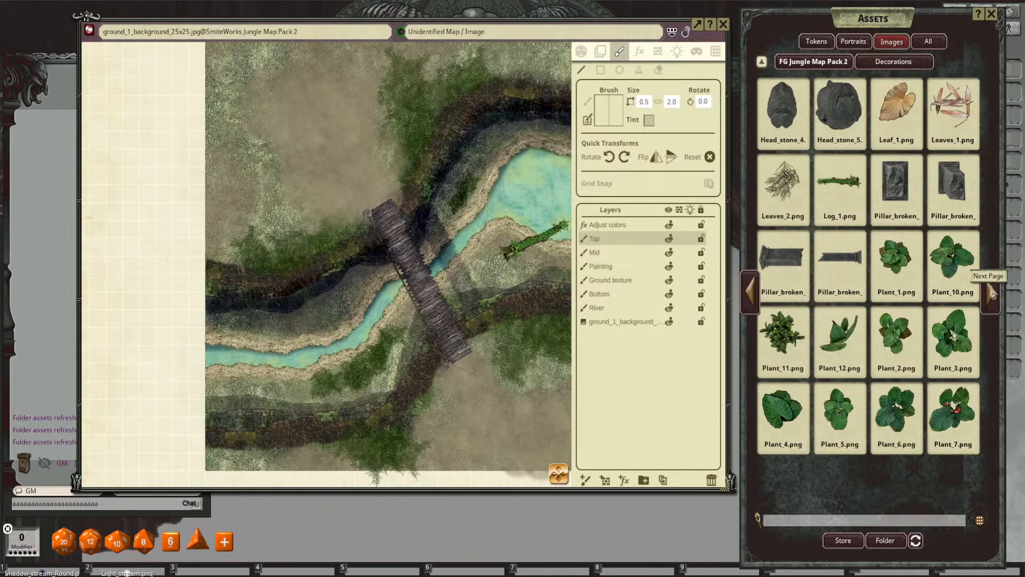
Step: Add a painting layer above the Adjust colors layer and name it Trees
{"action": "left_click", "coordinate": [585, 480]}
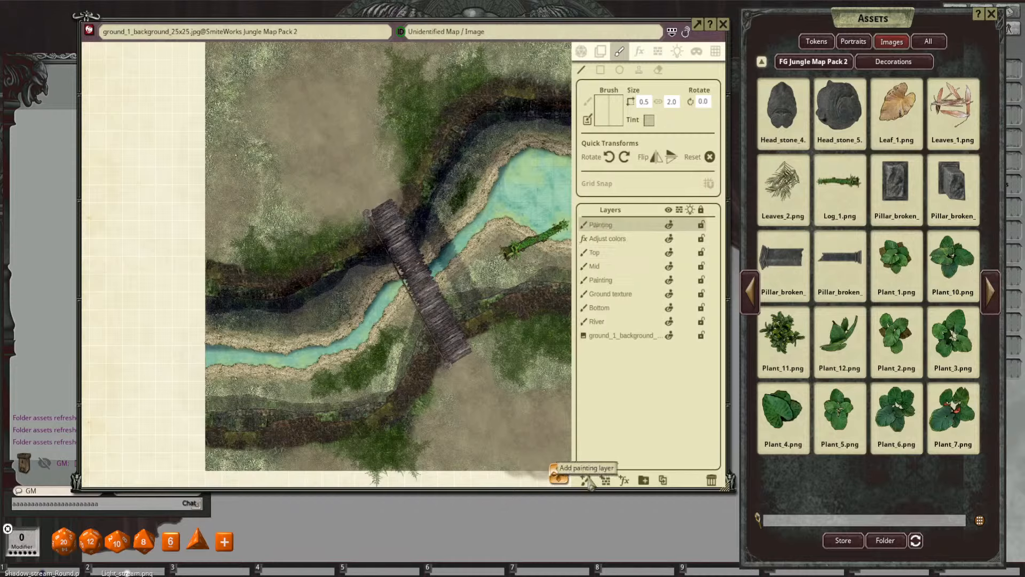
{"action": "left_click_drag", "start_coordinate": [613, 227], "coordinate": [616, 240]}
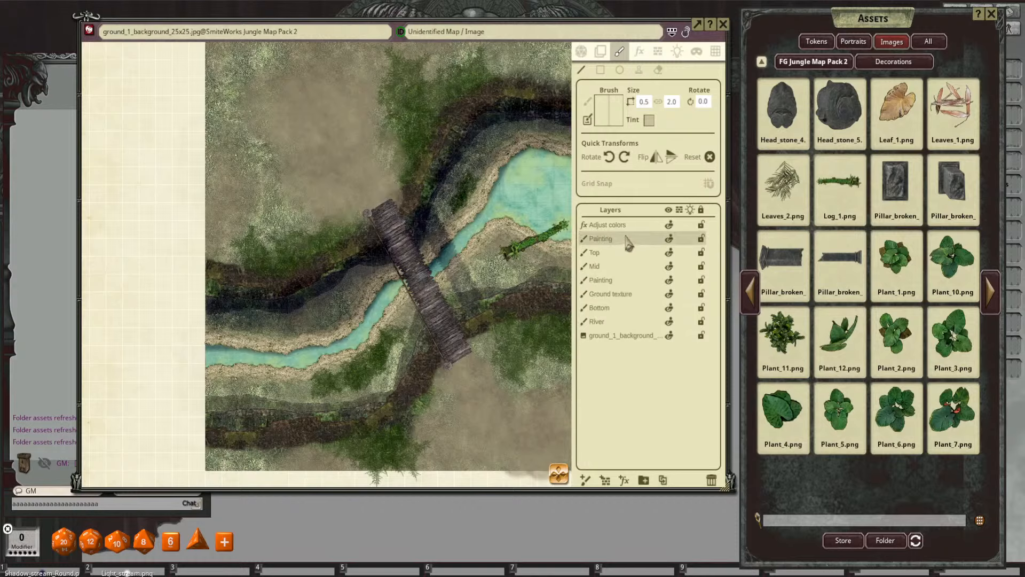
{"action": "left_click_drag", "start_coordinate": [629, 243], "coordinate": [623, 225]}
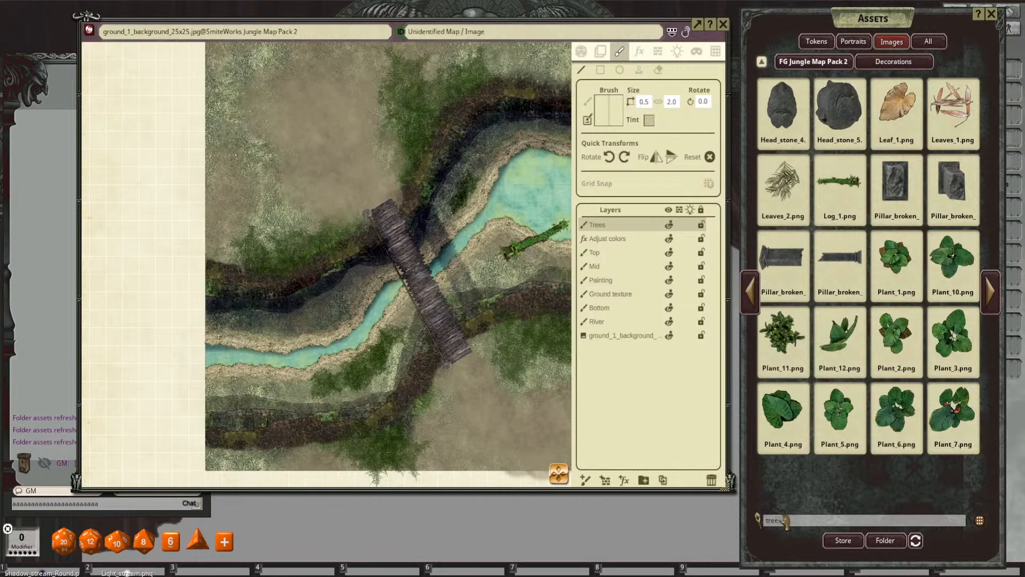
Step: Search the Decorations images for "tree" and load Tree_7.png as the stamp brush
{"action": "key", "text": "Return"}
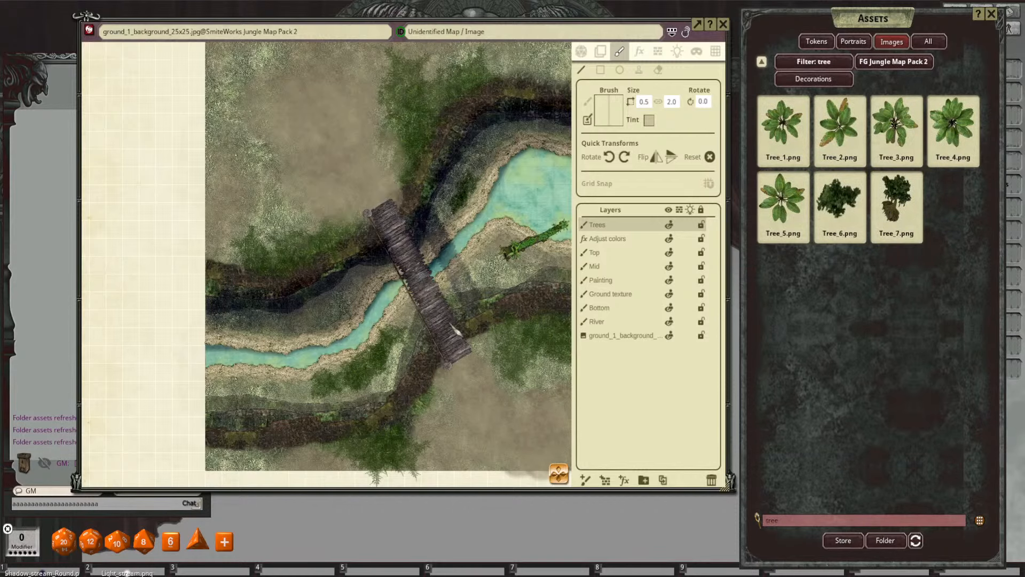
{"action": "left_click_drag", "start_coordinate": [450, 322], "coordinate": [470, 321]}
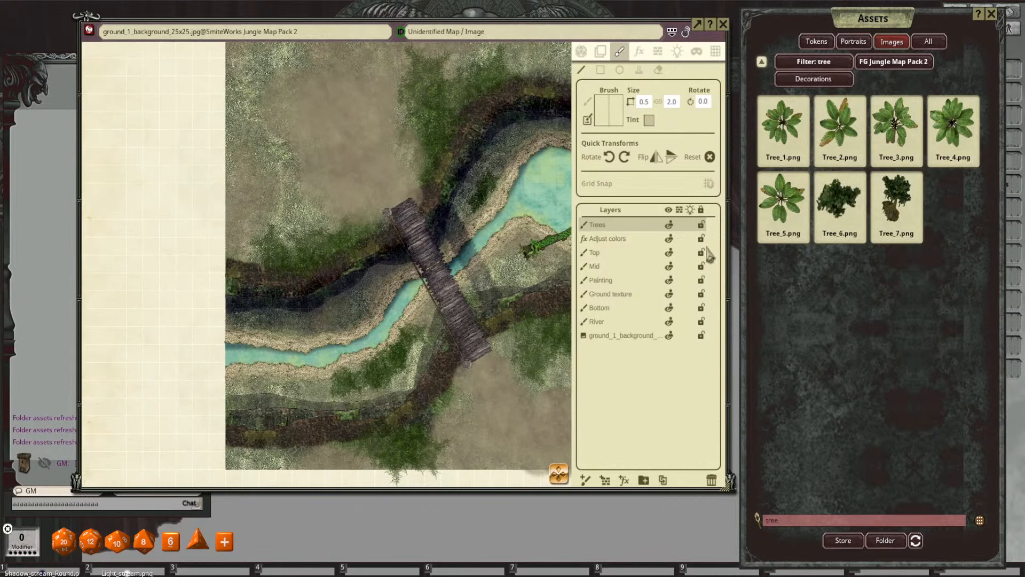
{"action": "left_click_drag", "start_coordinate": [891, 201], "coordinate": [618, 127]}
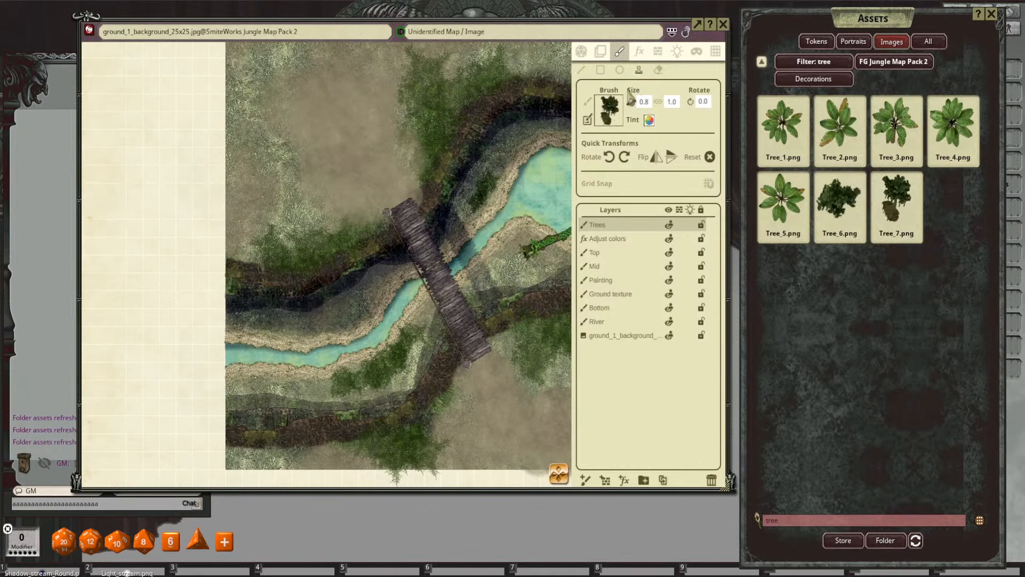
Step: Enlarge the Tree_7 stamp to size 4.0 by 4.8 and rotate it to 310
{"action": "scroll", "coordinate": [520, 275], "scroll_direction": "up", "scroll_amount": 4}
{"action": "scroll", "coordinate": [522, 274], "scroll_direction": "down", "scroll_amount": 5}
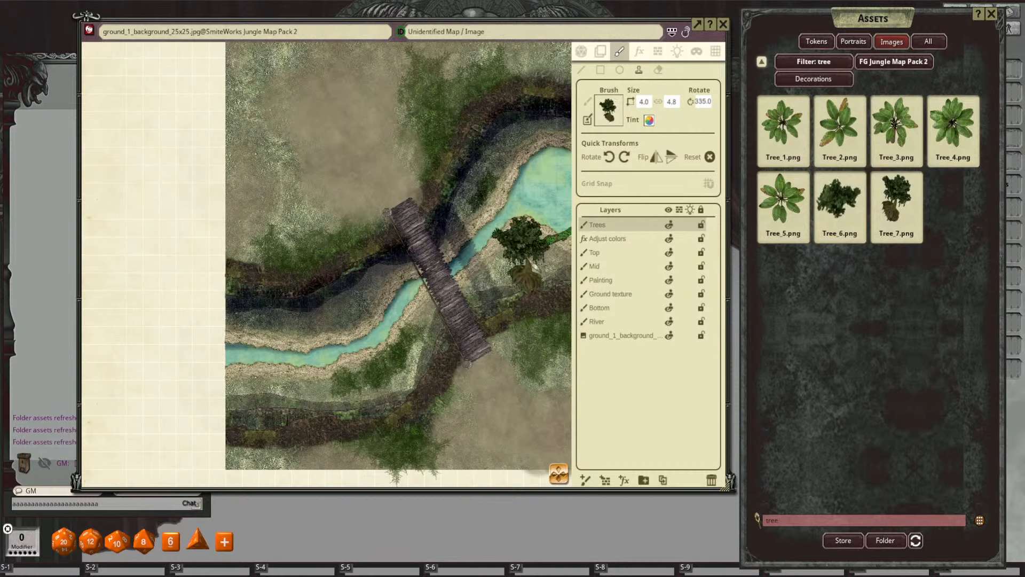
{"action": "mouse_move", "coordinate": [537, 287]}
{"action": "left_mouse_down"}
{"action": "mouse_move", "coordinate": [427, 285]}
{"action": "mouse_move", "coordinate": [407, 273]}
{"action": "left_mouse_up"}
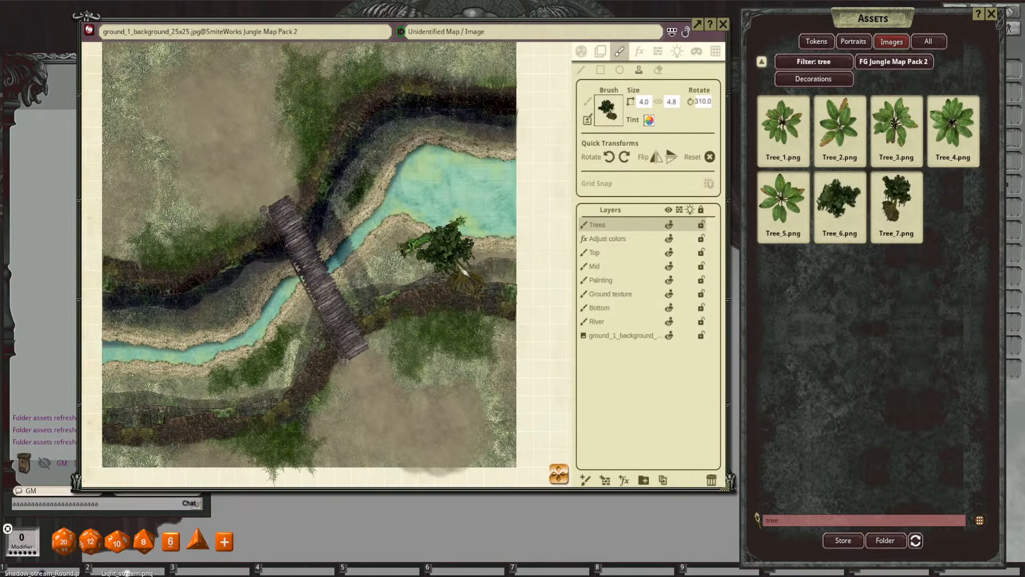
{"action": "scroll", "coordinate": [452, 259], "scroll_direction": "up", "scroll_amount": 6}
{"action": "scroll", "coordinate": [451, 259], "scroll_direction": "down", "scroll_amount": 6}
{"action": "scroll", "coordinate": [458, 264], "scroll_direction": "up", "scroll_amount": 2}
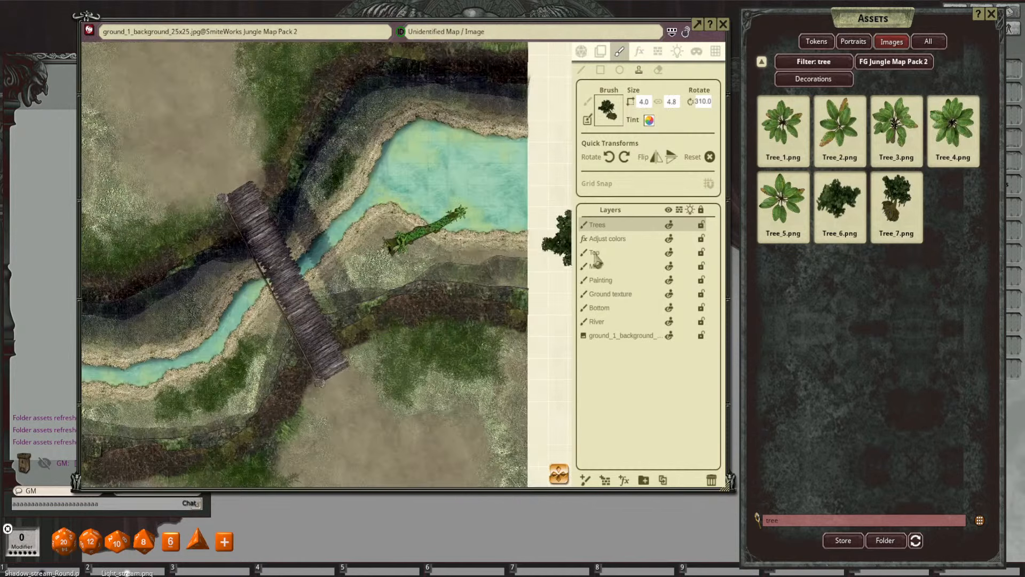
Step: On the Mid layer, stamp Tree_7 at size 5.0 by 6.0, rotated to 45, on the ravine bank southwest of the bridge
{"action": "left_click", "coordinate": [617, 267]}
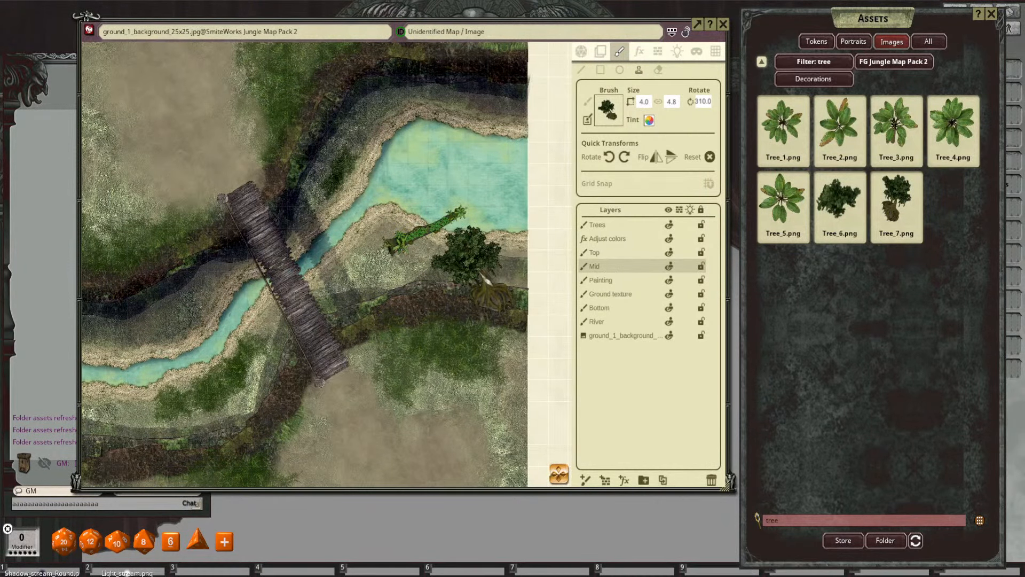
{"action": "scroll", "coordinate": [488, 278], "scroll_direction": "up", "scroll_amount": 2}
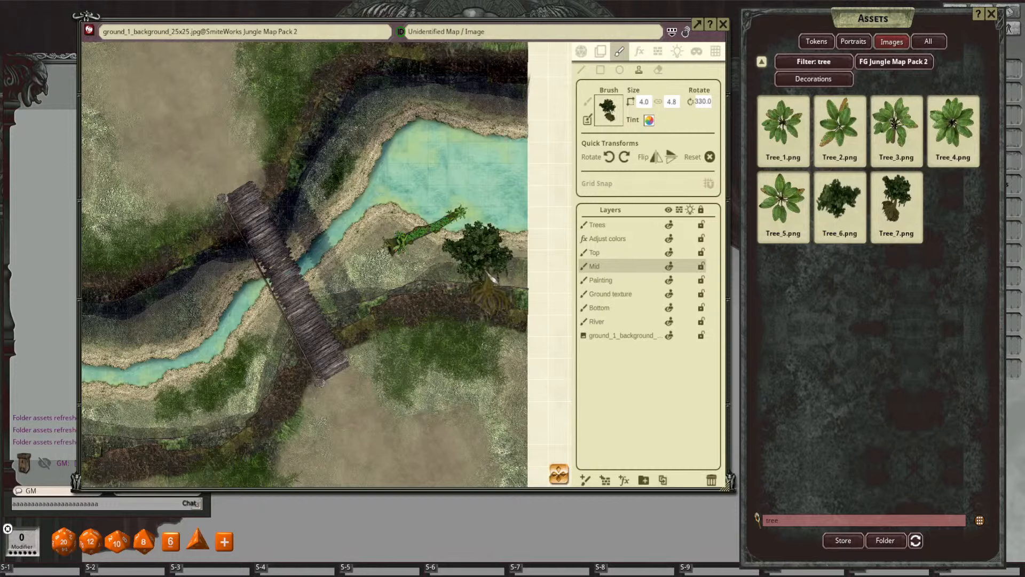
{"action": "scroll", "coordinate": [397, 99], "scroll_direction": "up", "scroll_amount": 12}
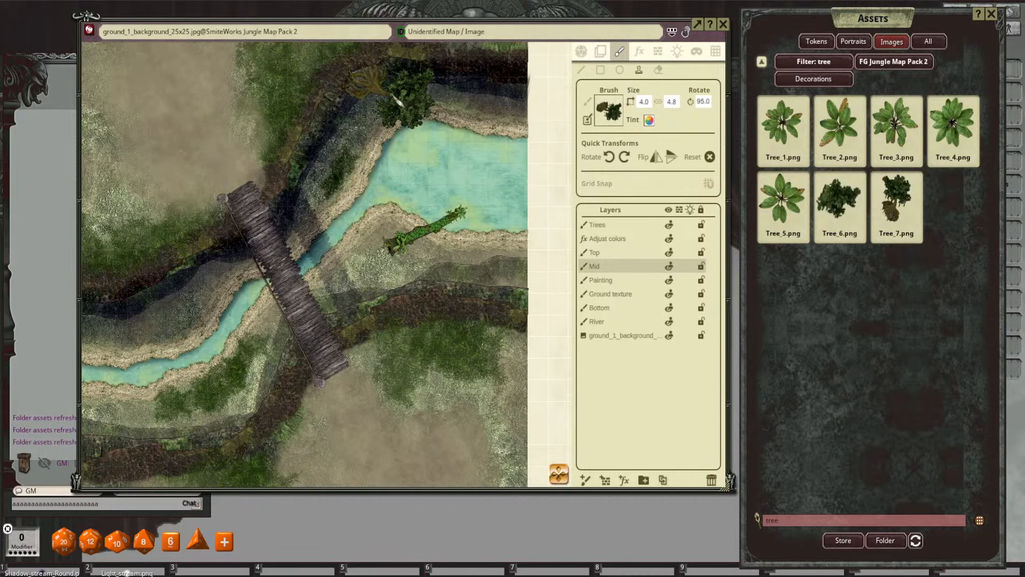
{"action": "scroll", "coordinate": [462, 227], "scroll_direction": "down", "scroll_amount": 13}
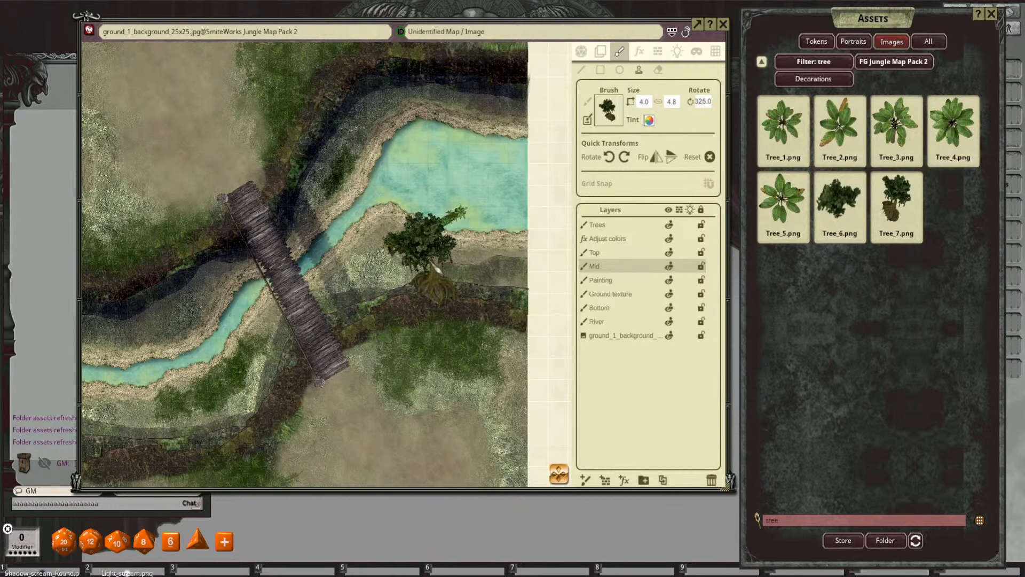
{"action": "left_click_drag", "start_coordinate": [421, 259], "coordinate": [584, 193]}
{"action": "scroll", "coordinate": [328, 341], "scroll_direction": "down", "scroll_amount": 1}
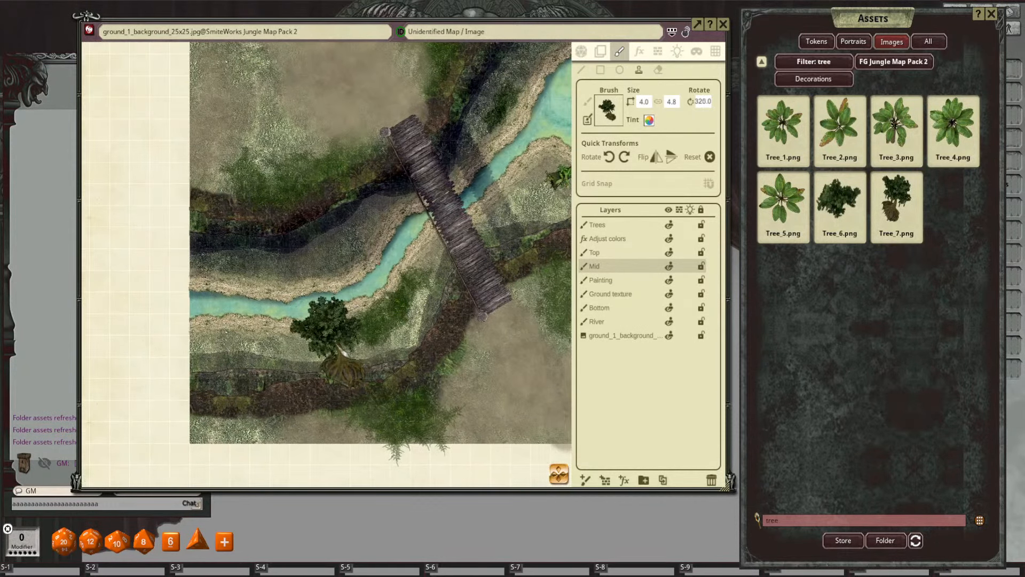
{"action": "scroll", "coordinate": [326, 328], "scroll_direction": "down", "scroll_amount": 2}
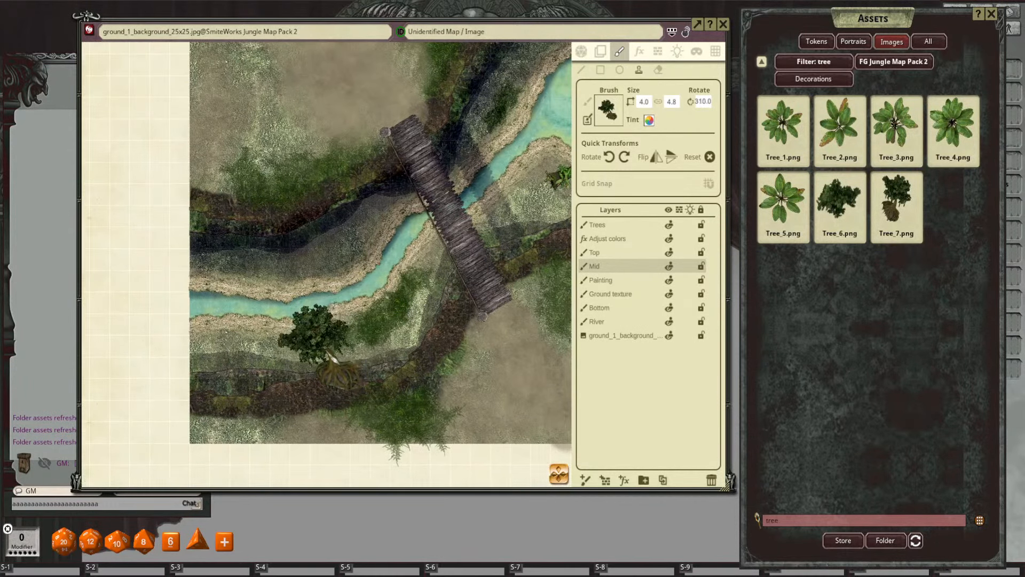
{"action": "left_click", "coordinate": [658, 156]}
{"action": "scroll", "coordinate": [312, 346], "scroll_direction": "up", "scroll_amount": 19}
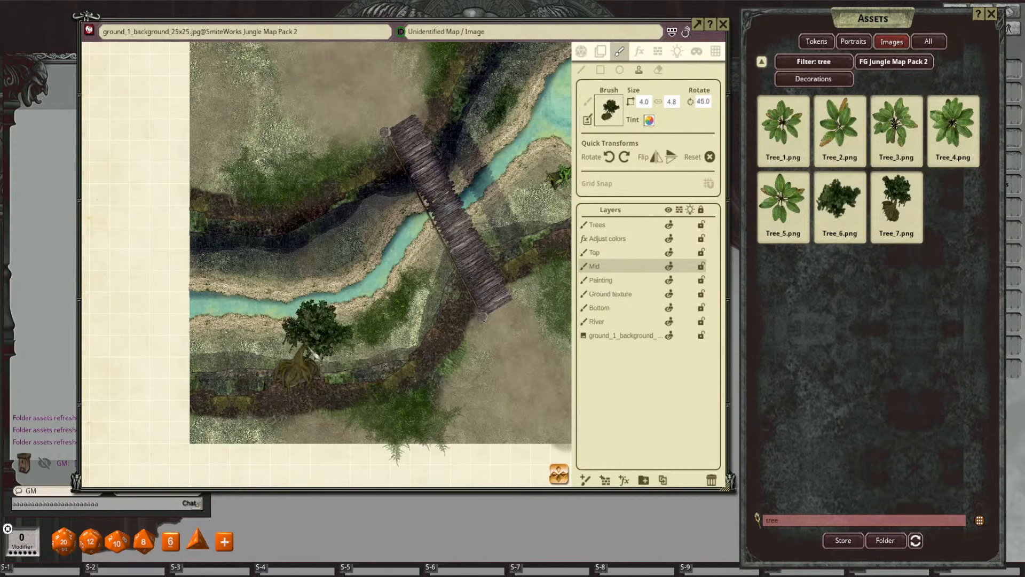
{"action": "scroll", "coordinate": [315, 356], "scroll_direction": "up", "scroll_amount": 10}
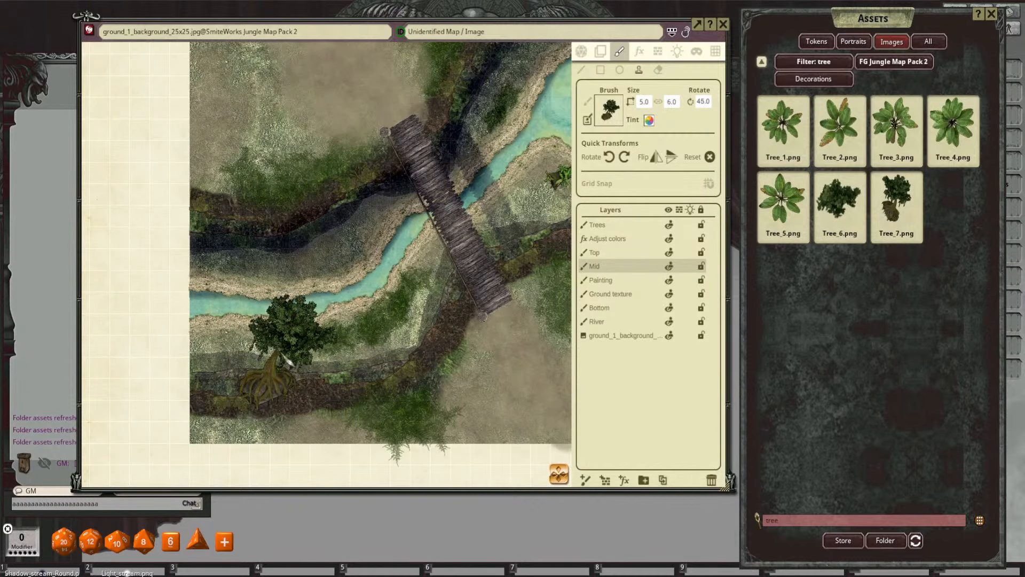
{"action": "left_click", "coordinate": [288, 361]}
Step: Load Tree_6.png as the stamp brush, enlarge it to 3.1 by 2.4 and rotate it to 55
{"action": "scroll", "coordinate": [433, 299], "scroll_direction": "down", "scroll_amount": 3}
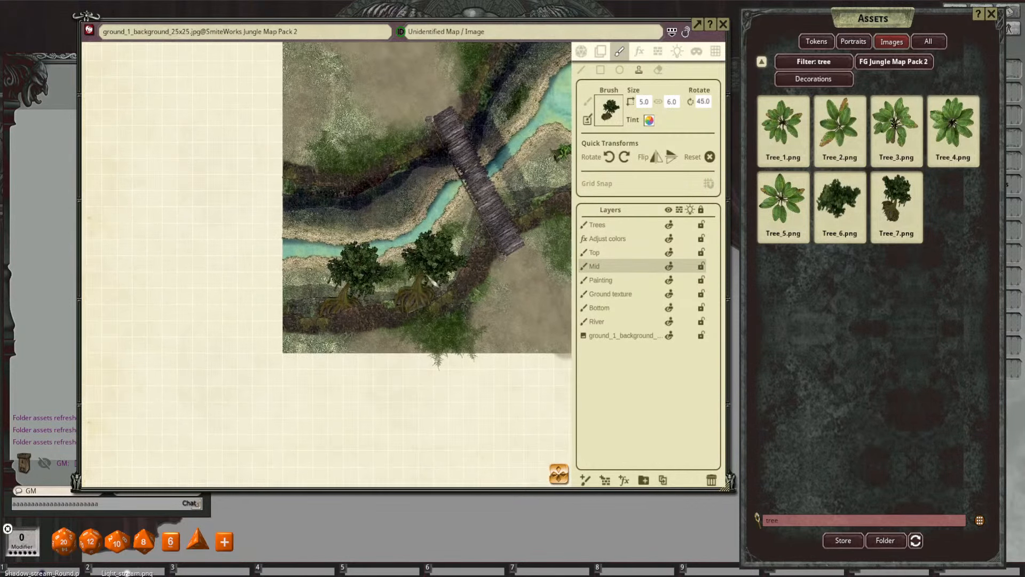
{"action": "scroll", "coordinate": [433, 282], "scroll_direction": "up", "scroll_amount": 2}
{"action": "scroll", "coordinate": [446, 285], "scroll_direction": "down", "scroll_amount": 1}
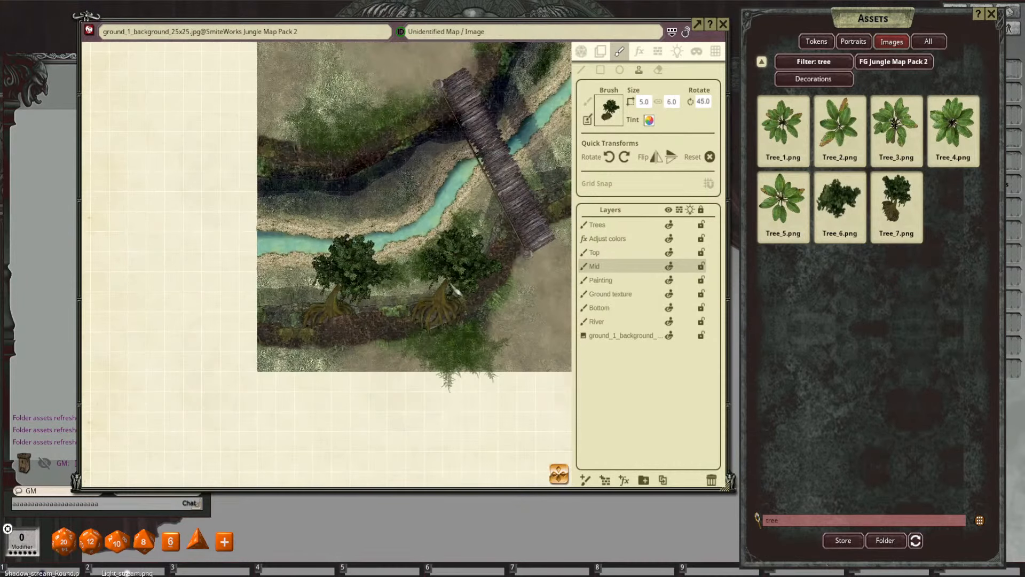
{"action": "scroll", "coordinate": [455, 290], "scroll_direction": "up", "scroll_amount": 4}
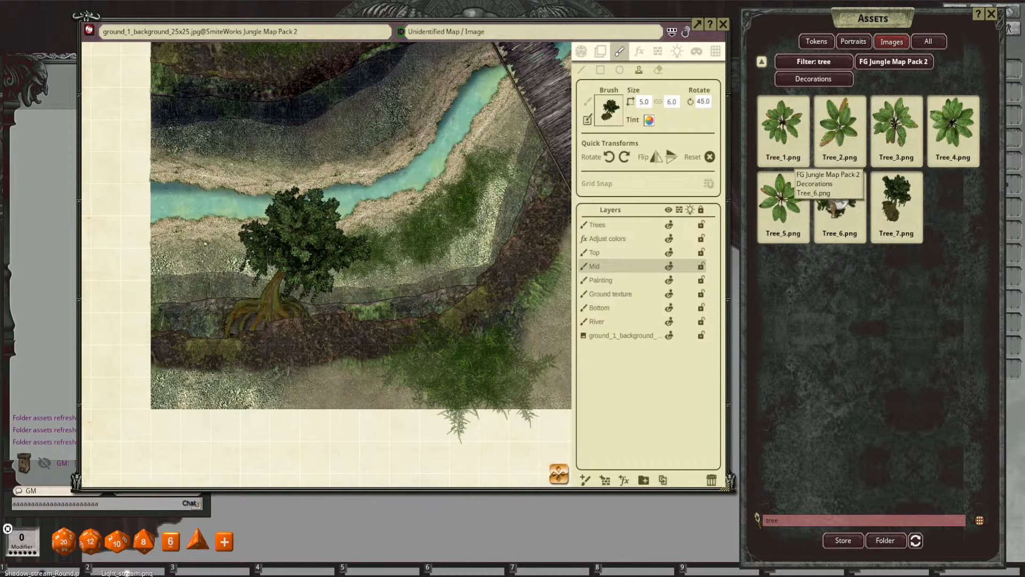
{"action": "left_click", "coordinate": [839, 200]}
{"action": "scroll", "coordinate": [331, 283], "scroll_direction": "up", "scroll_amount": 3}
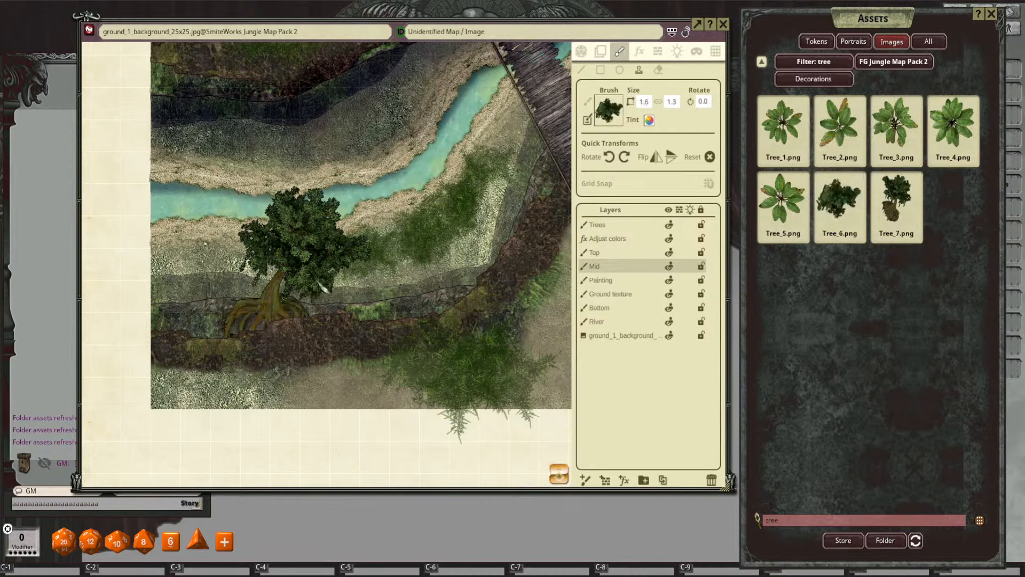
{"action": "scroll", "coordinate": [276, 355], "scroll_direction": "up", "scroll_amount": 2}
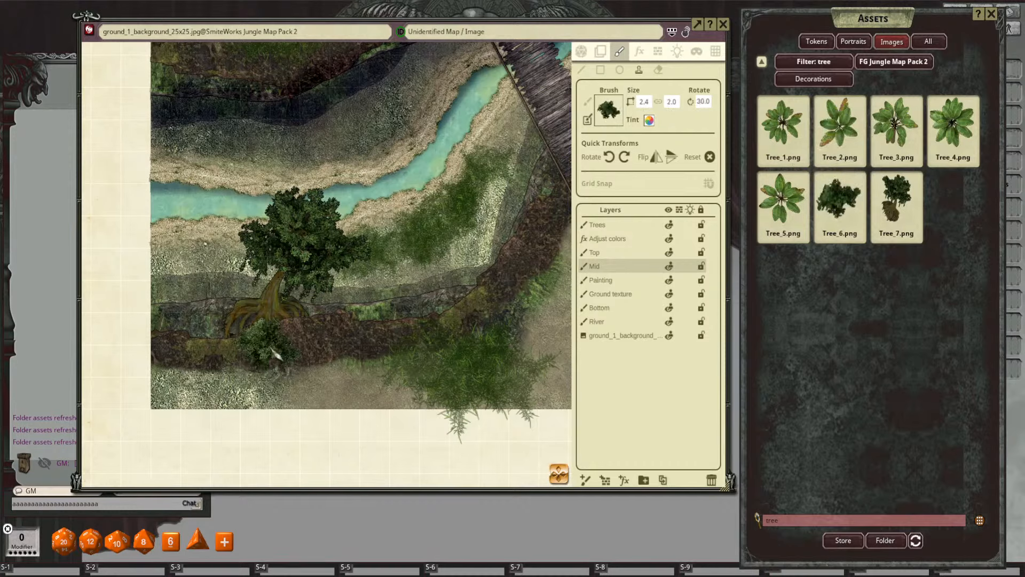
{"action": "scroll", "coordinate": [267, 343], "scroll_direction": "up", "scroll_amount": 3}
{"action": "left_click_drag", "start_coordinate": [261, 347], "coordinate": [329, 283]}
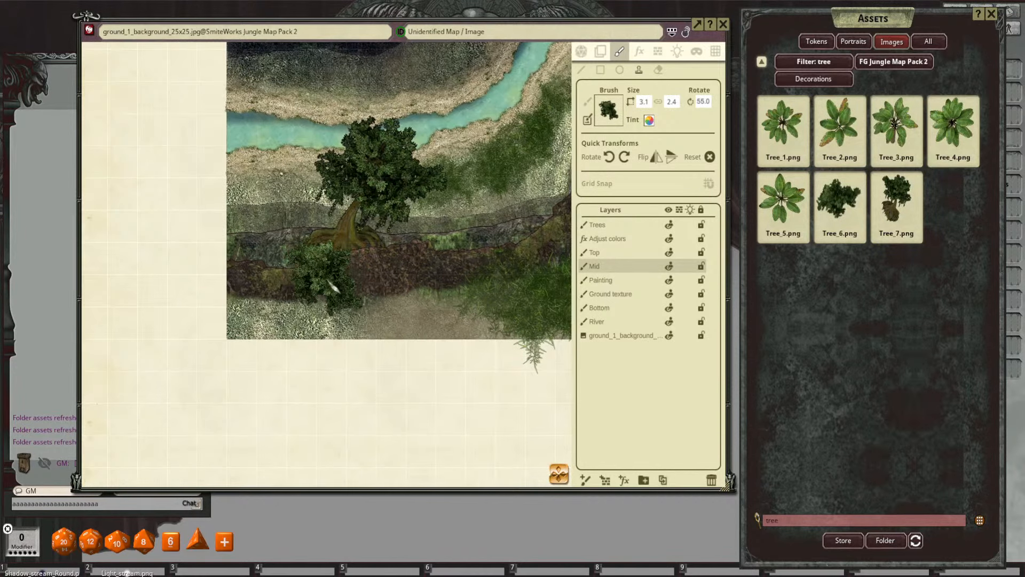
{"action": "scroll", "coordinate": [329, 283], "scroll_direction": "down", "scroll_amount": 1}
Step: On the Trees layer, stamp Tree_6 at size 3.8 by 3.1 over the roots of the southwestern tree
{"action": "left_click", "coordinate": [612, 226]}
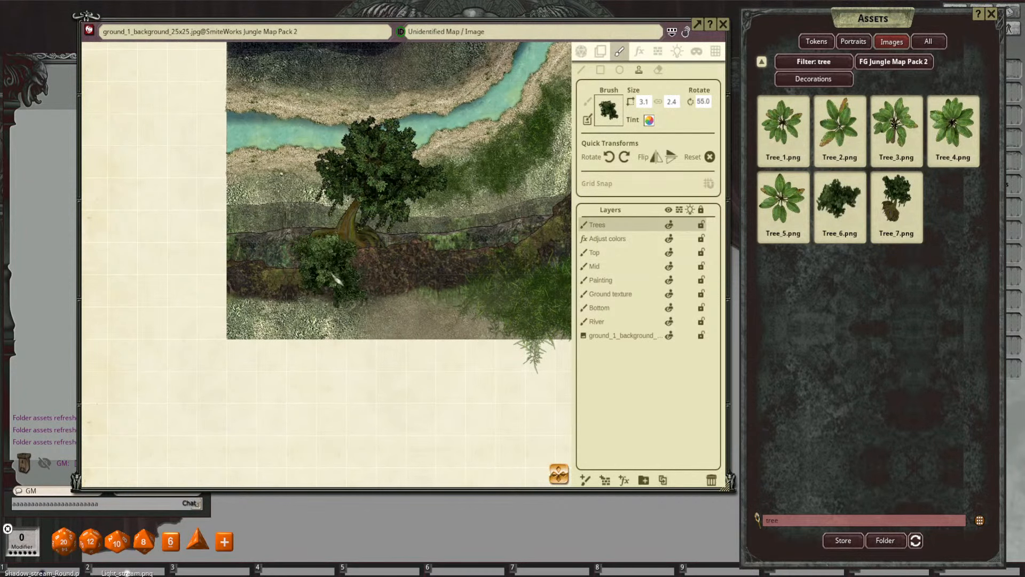
{"action": "scroll", "coordinate": [322, 280], "scroll_direction": "up", "scroll_amount": 2}
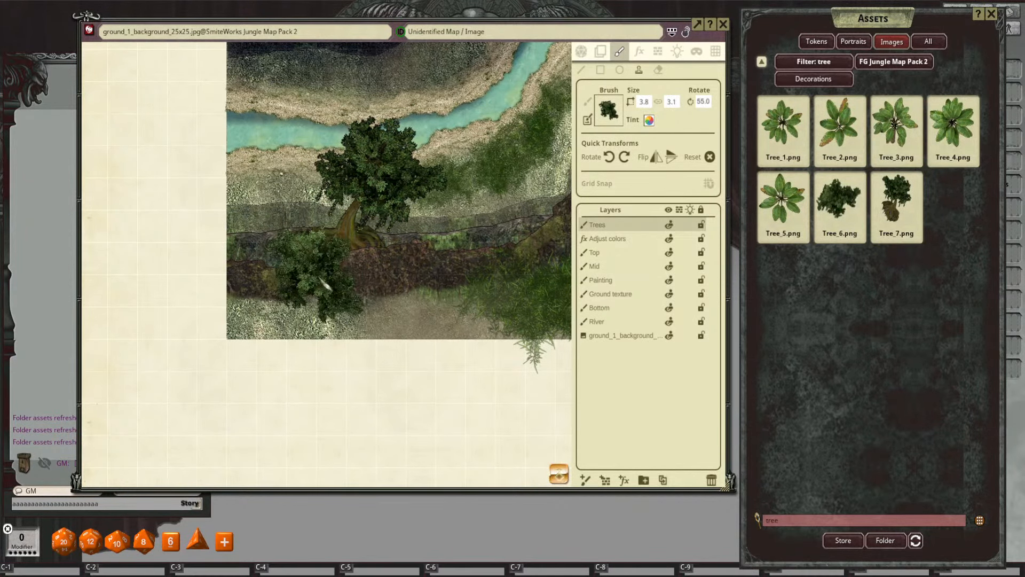
{"action": "left_click", "coordinate": [321, 279]}
Step: Stamp Tree_6 at size 3.8 by 3.1, rotated to 110, at the map's west edge north of the ravine
{"action": "scroll", "coordinate": [352, 284], "scroll_direction": "down", "scroll_amount": 3}
{"action": "scroll", "coordinate": [352, 285], "scroll_direction": "down", "scroll_amount": 1}
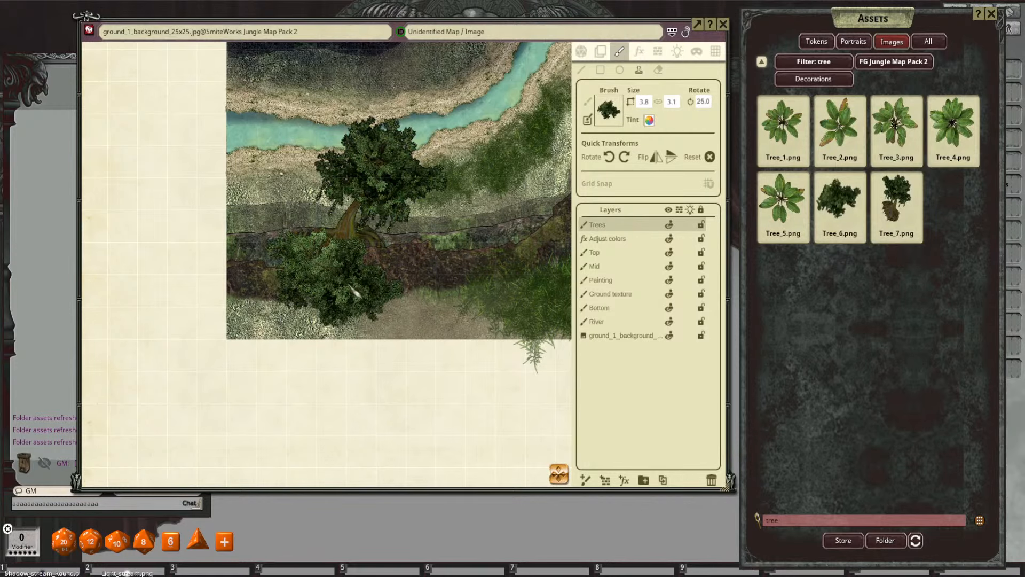
{"action": "scroll", "coordinate": [352, 284], "scroll_direction": "down", "scroll_amount": 2}
{"action": "scroll", "coordinate": [353, 285], "scroll_direction": "down", "scroll_amount": 2}
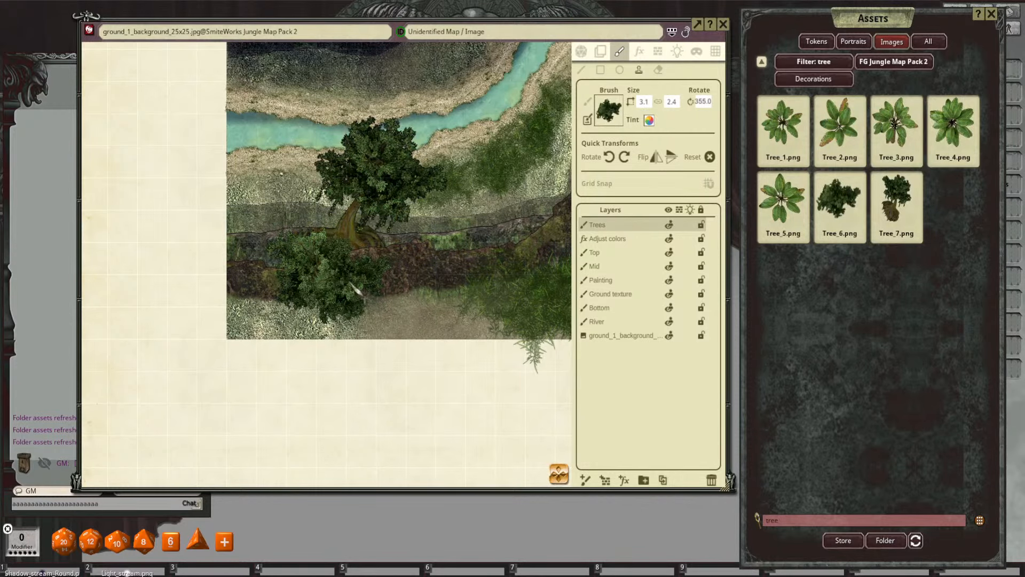
{"action": "scroll", "coordinate": [460, 269], "scroll_direction": "down", "scroll_amount": 2}
{"action": "left_click_drag", "start_coordinate": [461, 259], "coordinate": [417, 339]}
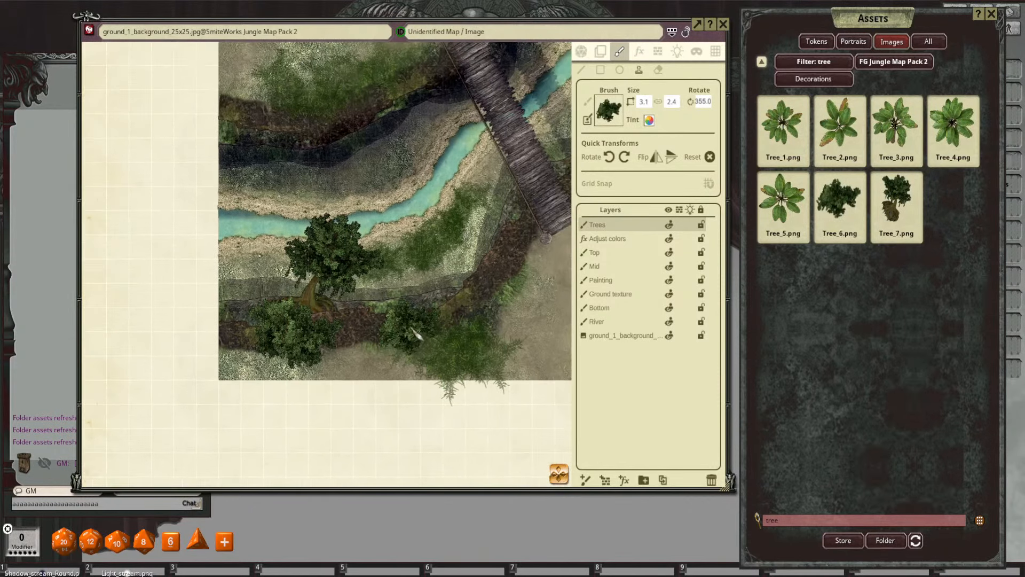
{"action": "left_click_drag", "start_coordinate": [461, 302], "coordinate": [451, 345]}
{"action": "left_click_drag", "start_coordinate": [419, 303], "coordinate": [430, 351]}
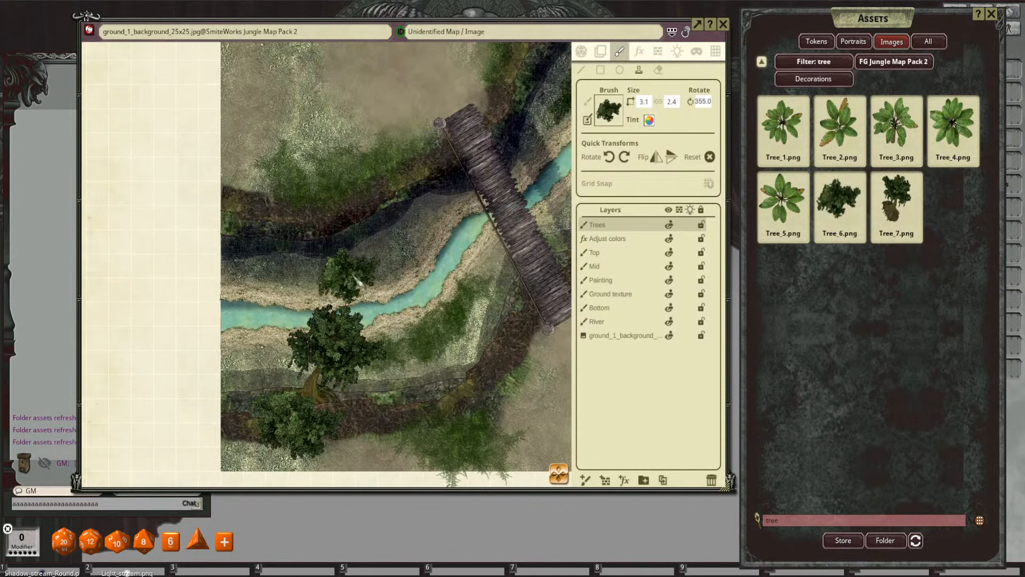
{"action": "left_click_drag", "start_coordinate": [318, 171], "coordinate": [369, 224]}
{"action": "scroll", "coordinate": [307, 198], "scroll_direction": "up", "scroll_amount": 5}
{"action": "scroll", "coordinate": [311, 207], "scroll_direction": "up", "scroll_amount": 7}
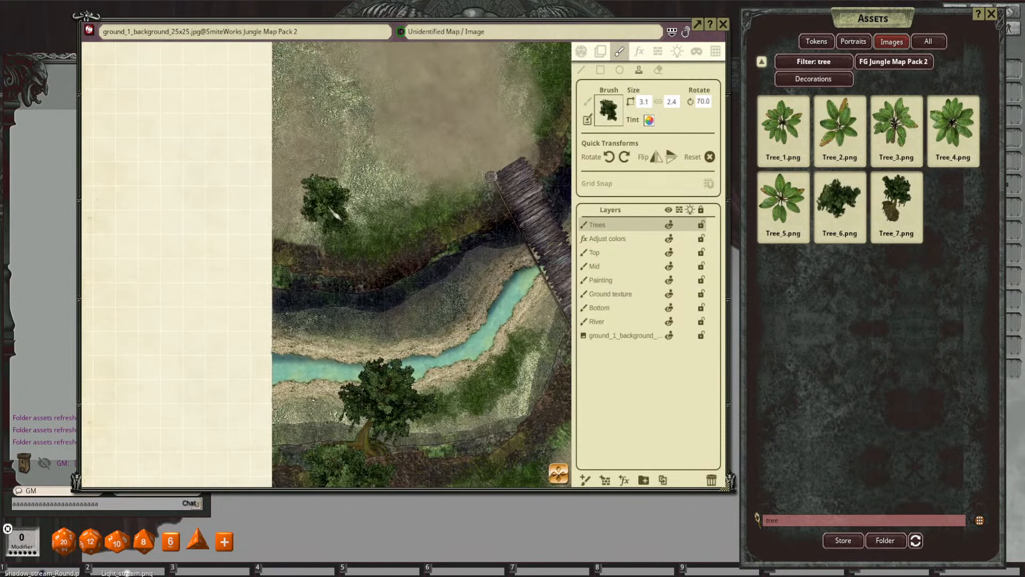
{"action": "scroll", "coordinate": [322, 214], "scroll_direction": "up", "scroll_amount": 8}
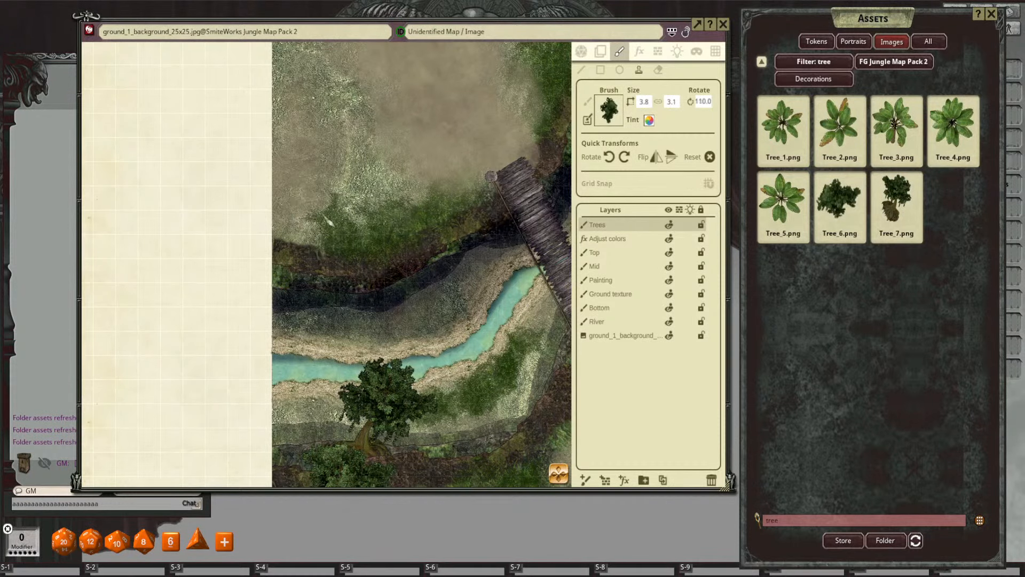
{"action": "left_click", "coordinate": [311, 226]}
Step: Stamp Tree_6 at size 4.8 by 3.8, rotated to 355, on the grassy patch near the map's north edge
{"action": "left_click_drag", "start_coordinate": [350, 211], "coordinate": [349, 224]}
{"action": "scroll", "coordinate": [352, 229], "scroll_direction": "down", "scroll_amount": 14}
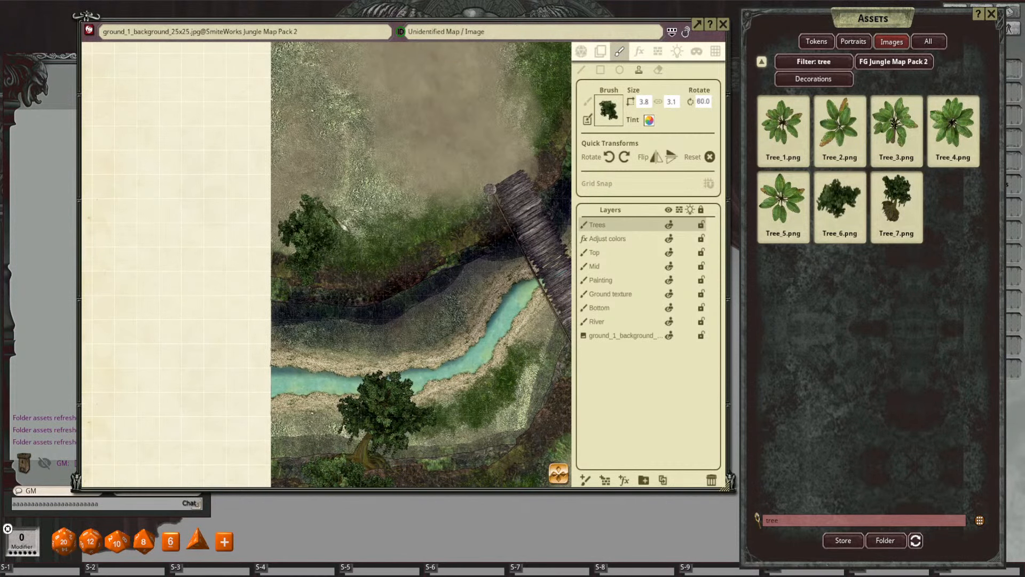
{"action": "scroll", "coordinate": [424, 113], "scroll_direction": "down", "scroll_amount": 4}
{"action": "left_click_drag", "start_coordinate": [424, 113], "coordinate": [423, 190]}
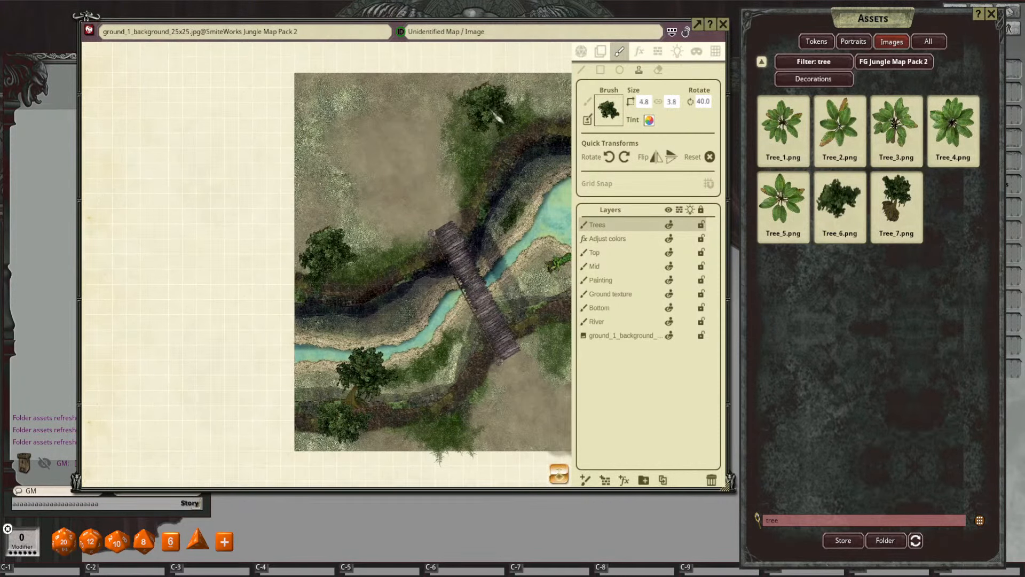
{"action": "scroll", "coordinate": [483, 115], "scroll_direction": "down", "scroll_amount": 9}
{"action": "left_click", "coordinate": [485, 115]}
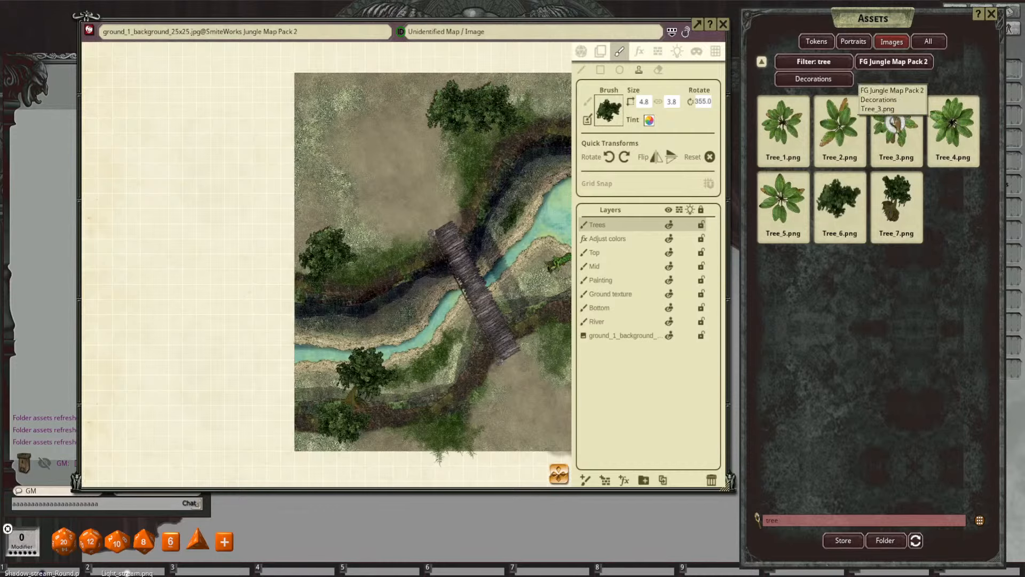
Step: Load Tree_3.png as the stamp brush and stamp it at size 4.8 by 4.8 over the foliage in the map's southwest corner
{"action": "scroll", "coordinate": [433, 318], "scroll_direction": "up", "scroll_amount": 4, "text": "ctrl"}
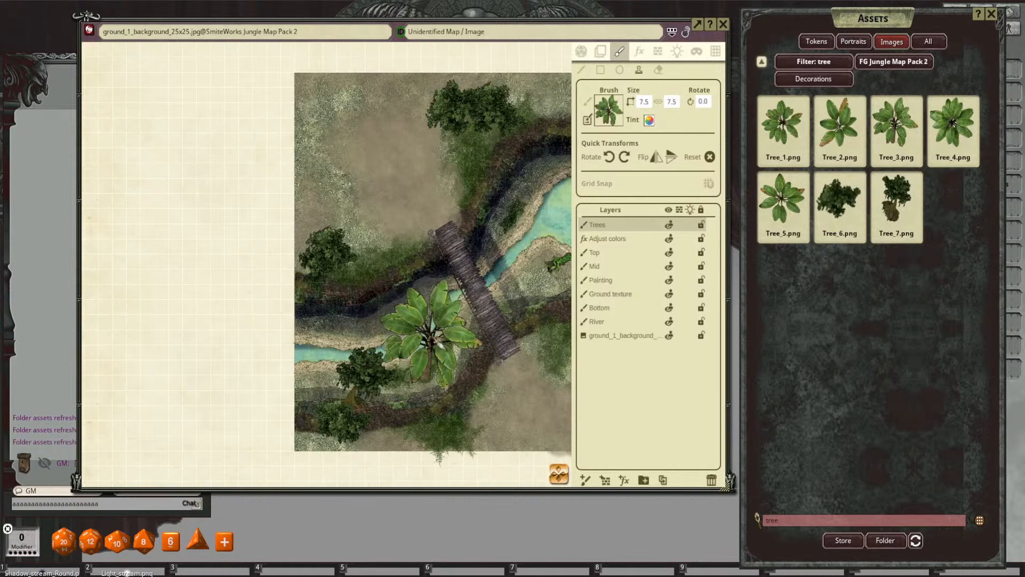
{"action": "scroll", "coordinate": [422, 315], "scroll_direction": "up", "scroll_amount": 2}
{"action": "scroll", "coordinate": [396, 312], "scroll_direction": "up", "scroll_amount": 2}
{"action": "scroll", "coordinate": [397, 311], "scroll_direction": "down", "scroll_amount": 3, "text": "ctrl"}
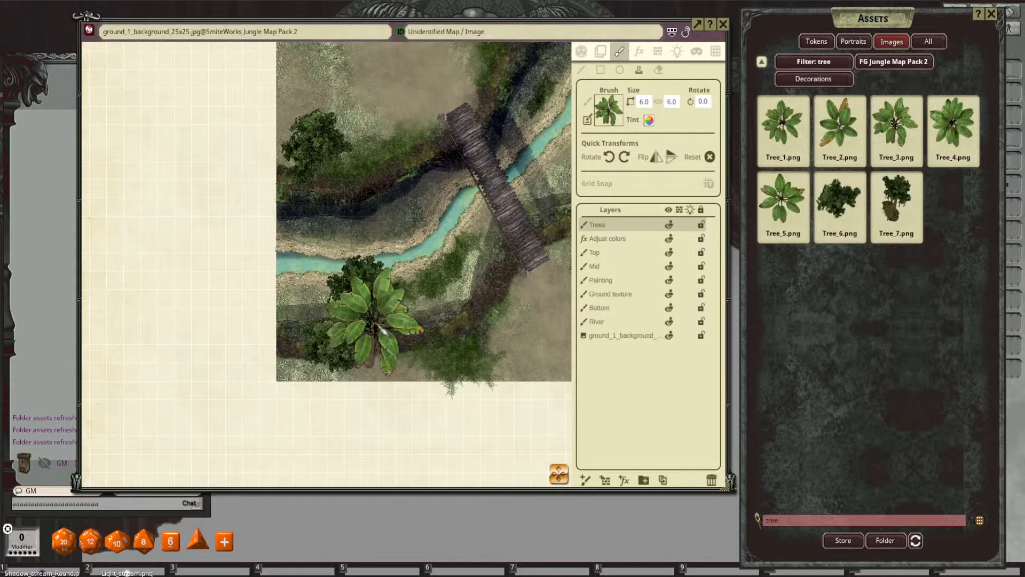
{"action": "scroll", "coordinate": [382, 329], "scroll_direction": "down", "scroll_amount": 2, "text": "shift"}
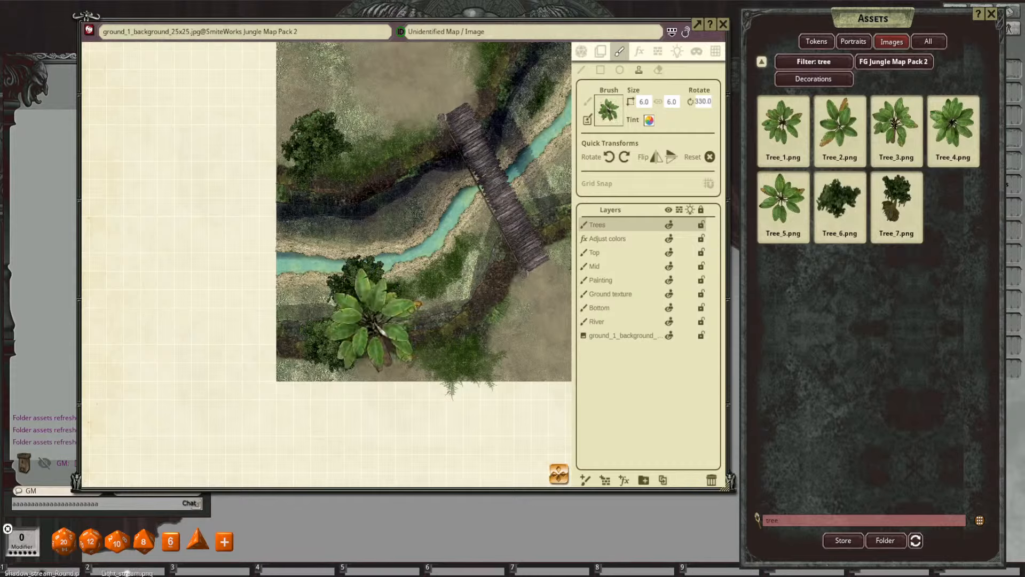
{"action": "scroll", "coordinate": [379, 329], "scroll_direction": "down", "scroll_amount": 6, "text": "ctrl"}
{"action": "left_click", "coordinate": [359, 330]}
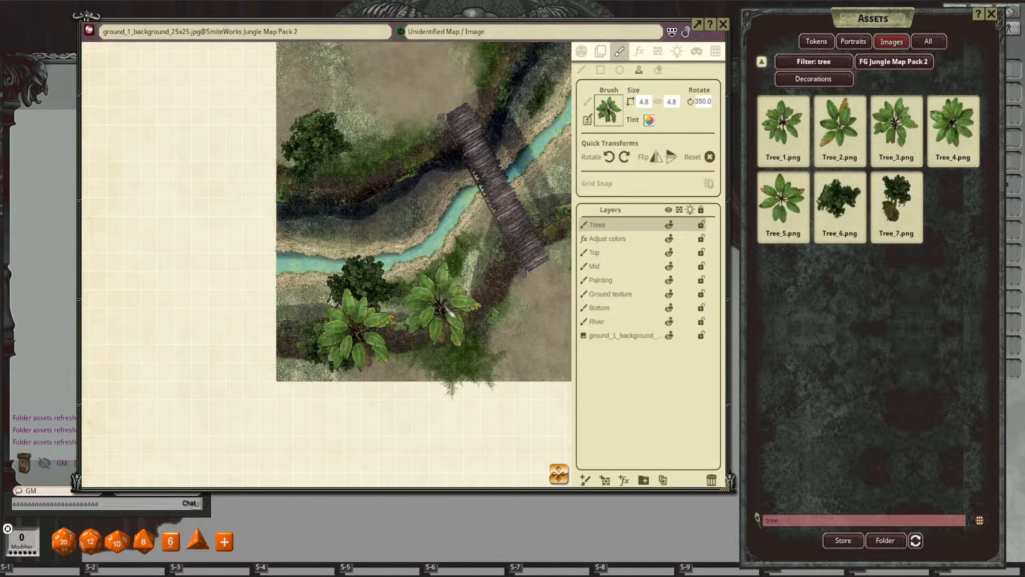
Step: Load Tree_1.png as the brush and stamp it at size 4.8 by 4.8, rotated to 295, beside the southwestern palm on the map's south edge
{"action": "left_click_drag", "start_coordinate": [476, 272], "coordinate": [471, 331]}
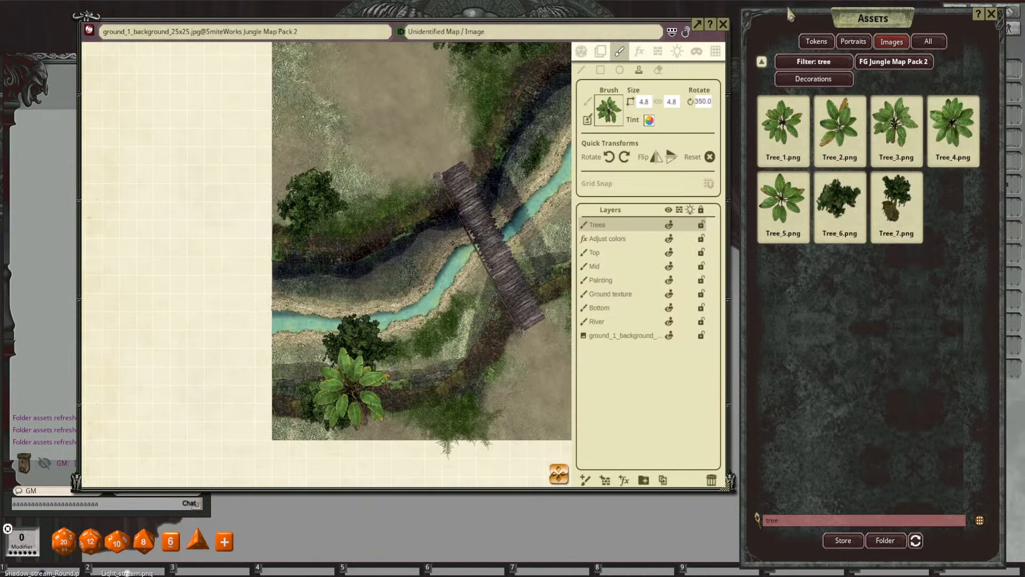
{"action": "left_click_drag", "start_coordinate": [767, 127], "coordinate": [614, 108]}
{"action": "scroll", "coordinate": [368, 230], "scroll_direction": "up", "scroll_amount": 5}
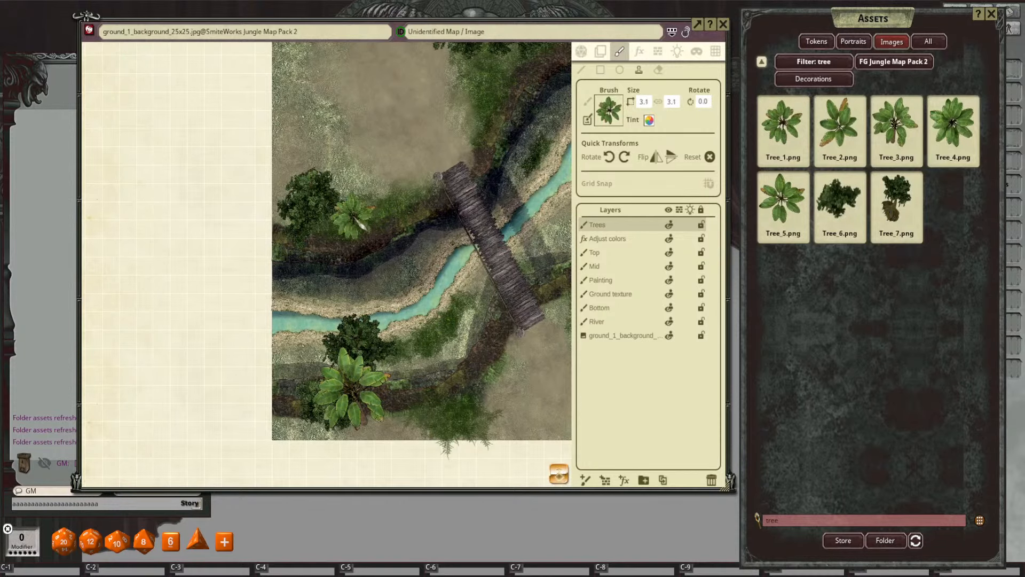
{"action": "scroll", "coordinate": [352, 209], "scroll_direction": "up", "scroll_amount": 2}
{"action": "scroll", "coordinate": [384, 171], "scroll_direction": "down", "scroll_amount": 4}
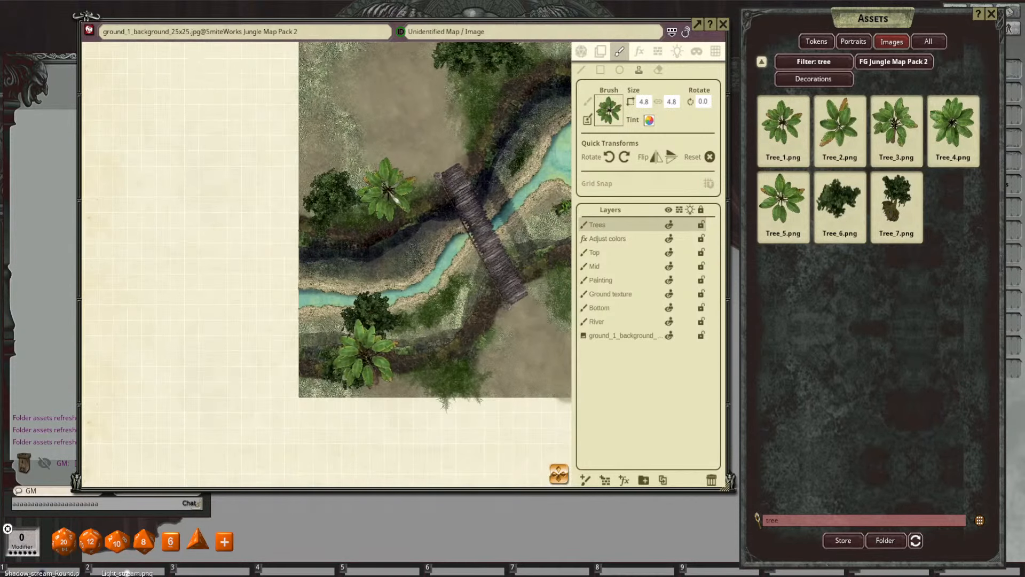
{"action": "scroll", "coordinate": [426, 331], "scroll_direction": "down", "scroll_amount": 13}
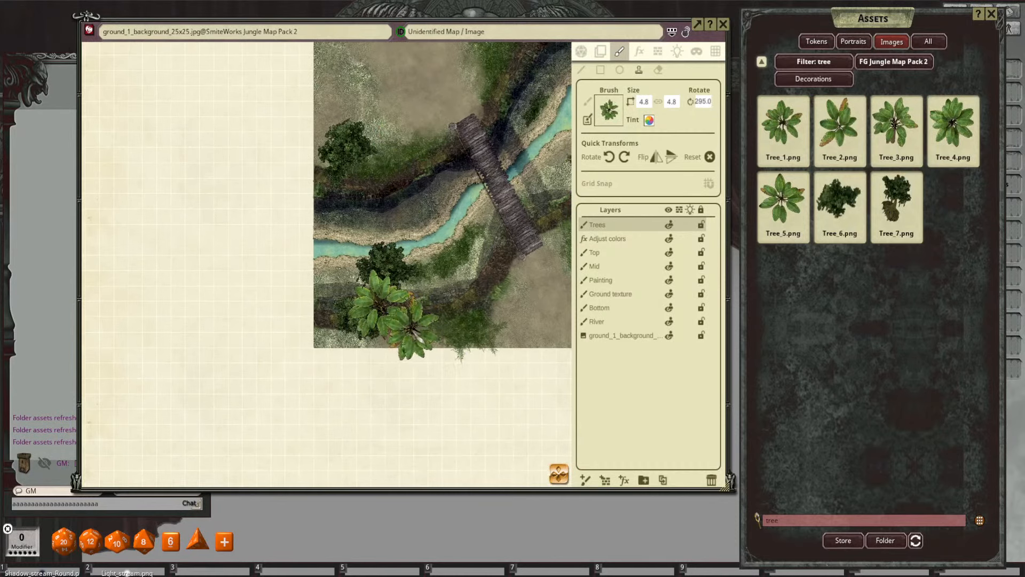
Step: Stamp another 4.8 by 4.8 Tree_1 palm over the dark tree at the map's west edge north of the ravine
{"action": "scroll", "coordinate": [470, 299], "scroll_direction": "up", "scroll_amount": 4}
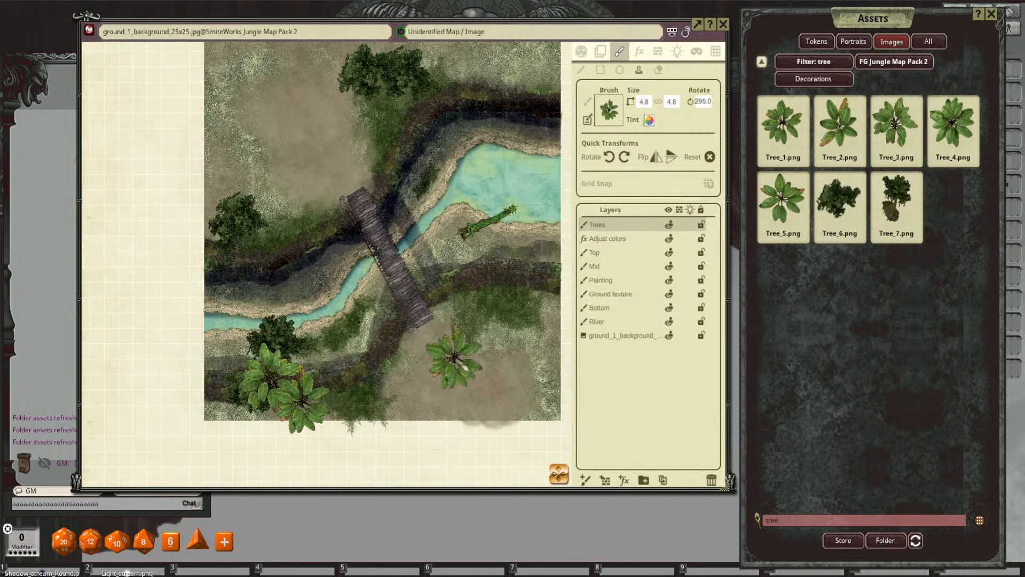
{"action": "left_click_drag", "start_coordinate": [464, 366], "coordinate": [494, 386]}
{"action": "left_click", "coordinate": [275, 224]}
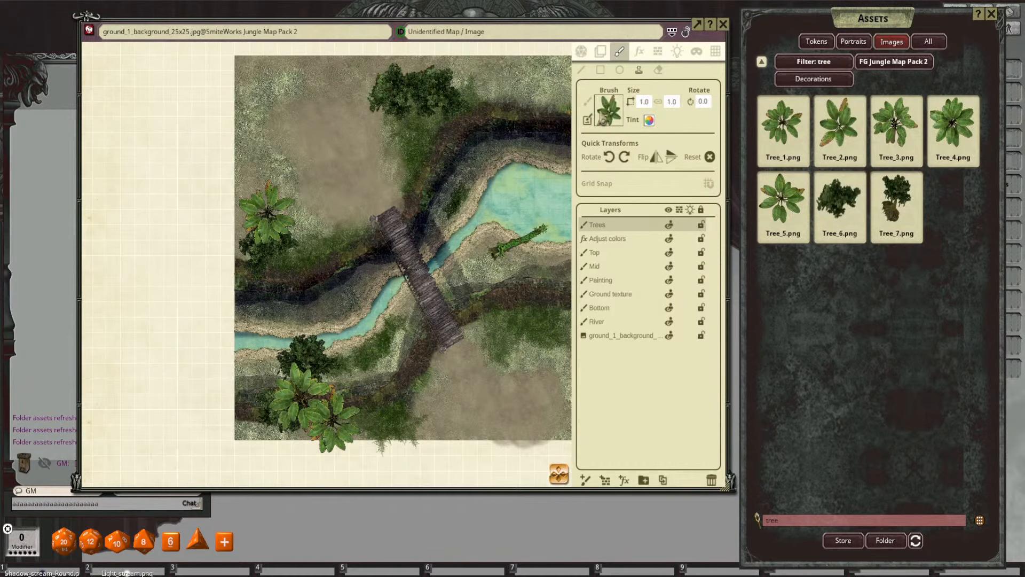
Step: Stamp 3.8 by 3.8 palms beside the western palm and, rotated to 105, at the bridge's north end
{"action": "scroll", "coordinate": [295, 245], "scroll_direction": "up", "scroll_amount": 5}
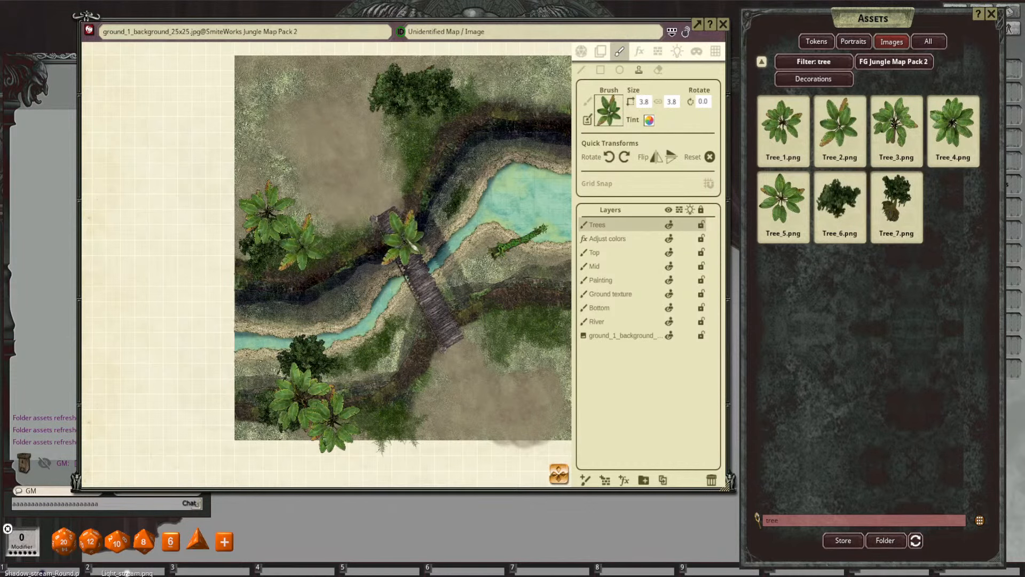
{"action": "left_click_drag", "start_coordinate": [431, 154], "coordinate": [464, 229]}
{"action": "scroll", "coordinate": [453, 214], "scroll_direction": "up", "scroll_amount": 7}
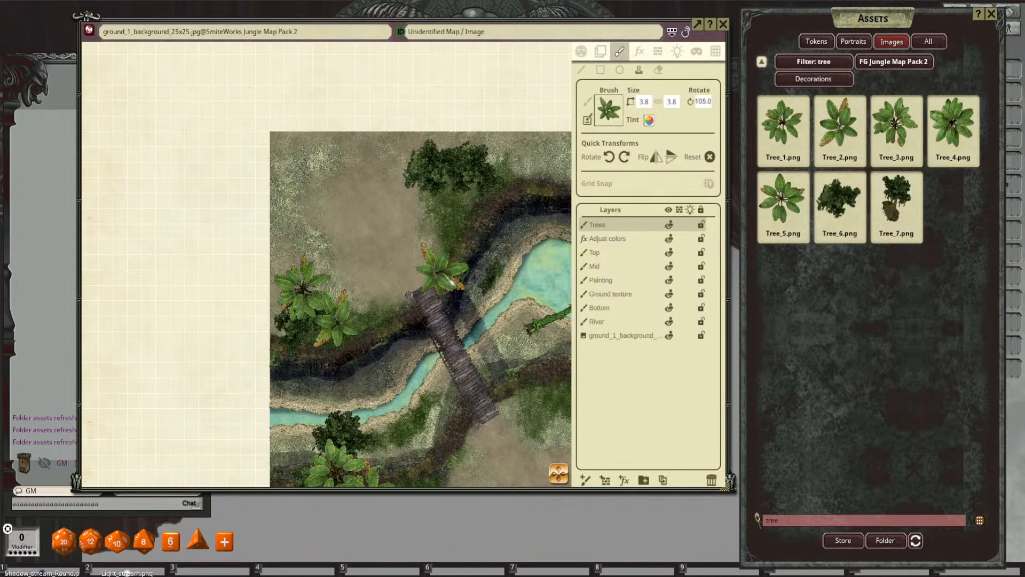
{"action": "left_click", "coordinate": [442, 269]}
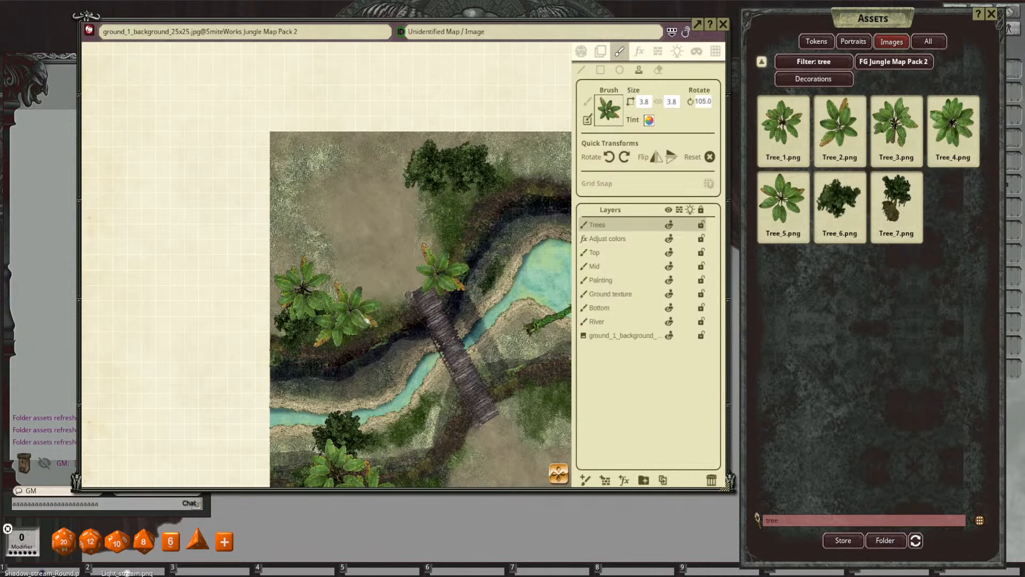
{"action": "left_click_drag", "start_coordinate": [366, 323], "coordinate": [360, 260]}
{"action": "left_click_drag", "start_coordinate": [493, 286], "coordinate": [485, 289]}
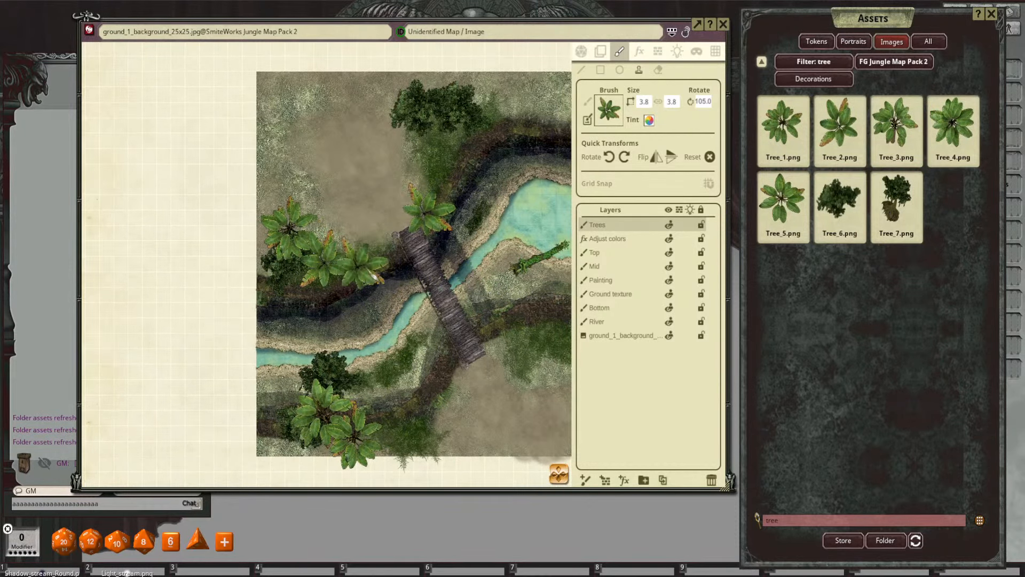
{"action": "left_click_drag", "start_coordinate": [474, 211], "coordinate": [464, 201]}
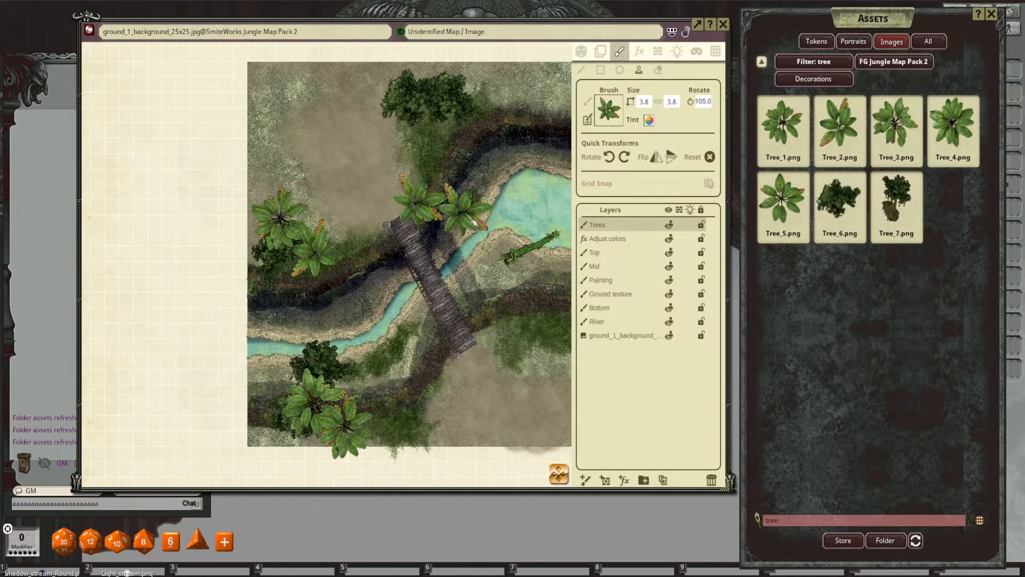
{"action": "left_click_drag", "start_coordinate": [500, 300], "coordinate": [494, 271]}
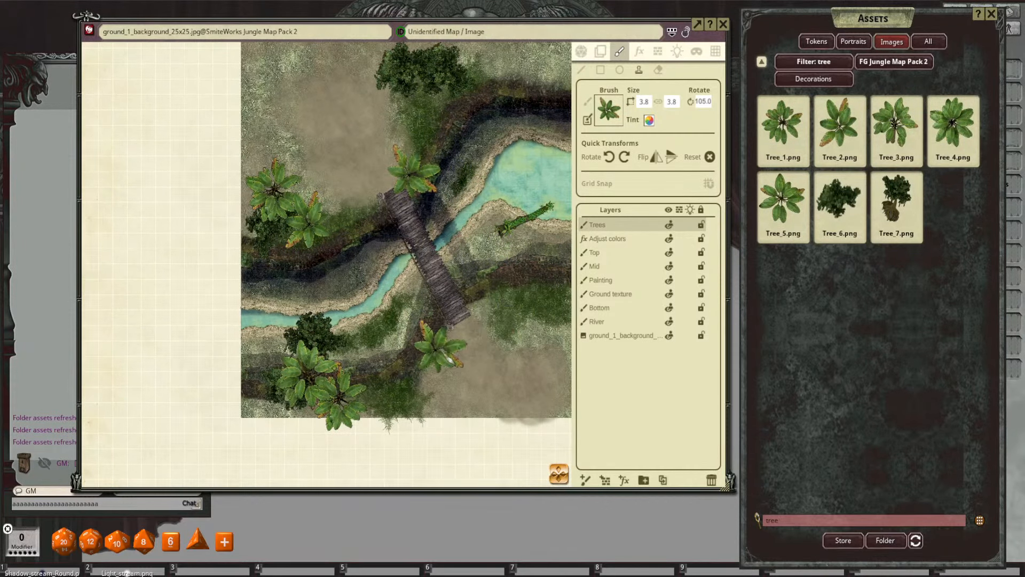
{"action": "scroll", "coordinate": [481, 355], "scroll_direction": "down", "scroll_amount": 1}
{"action": "scroll", "coordinate": [544, 293], "scroll_direction": "down", "scroll_amount": 2}
{"action": "scroll", "coordinate": [544, 293], "scroll_direction": "up", "scroll_amount": 1}
{"action": "left_click_drag", "start_coordinate": [544, 293], "coordinate": [515, 310]}
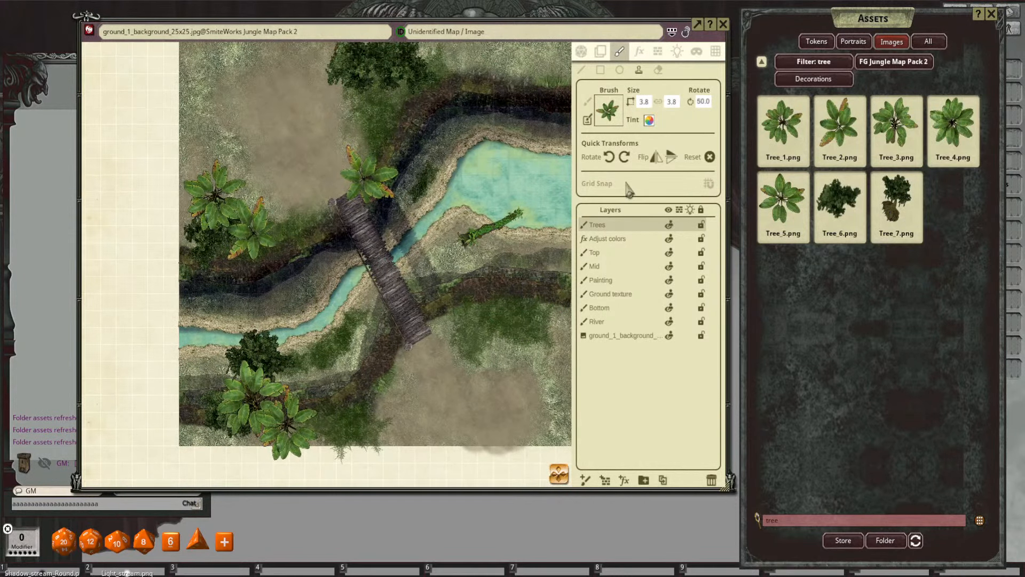
Step: Try a semi-transparent tint with alpha 159 on the Trees layer and restore the alpha to 255
{"action": "left_click", "coordinate": [597, 52]}
{"action": "left_click_drag", "start_coordinate": [475, 230], "coordinate": [491, 232]}
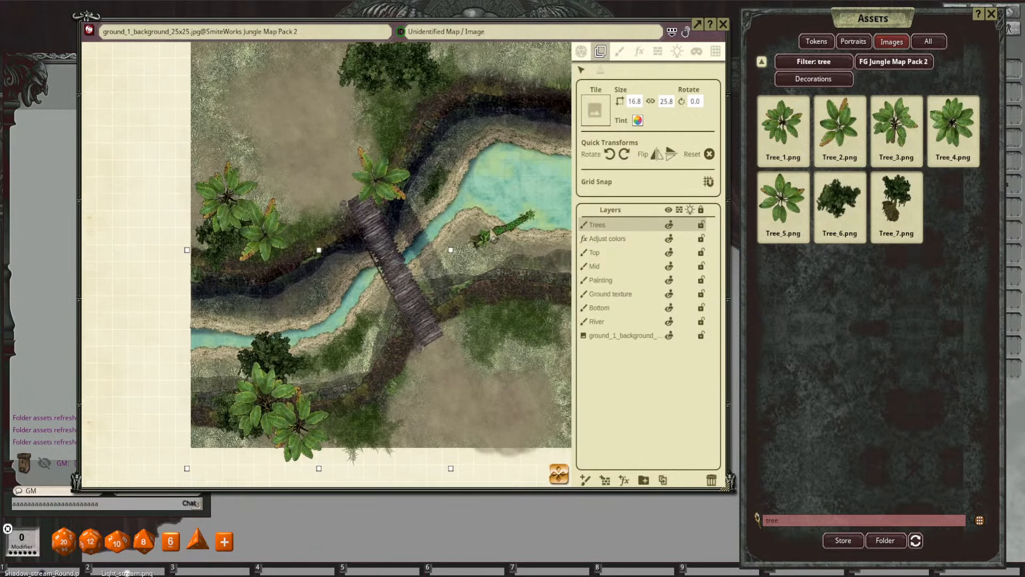
{"action": "left_click", "coordinate": [639, 122]}
{"action": "left_click_drag", "start_coordinate": [532, 347], "coordinate": [522, 348]}
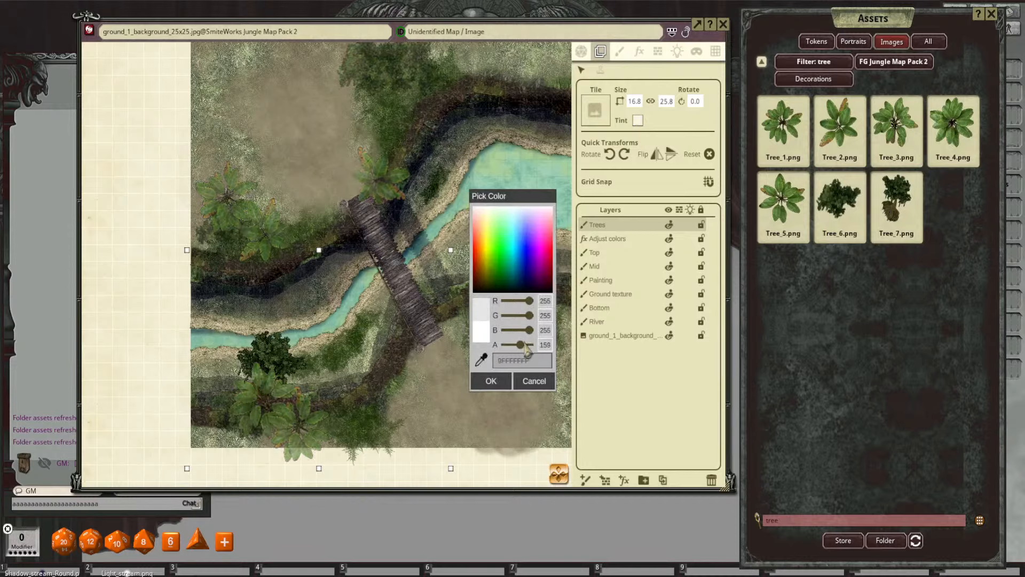
{"action": "left_click_drag", "start_coordinate": [527, 349], "coordinate": [609, 353]}
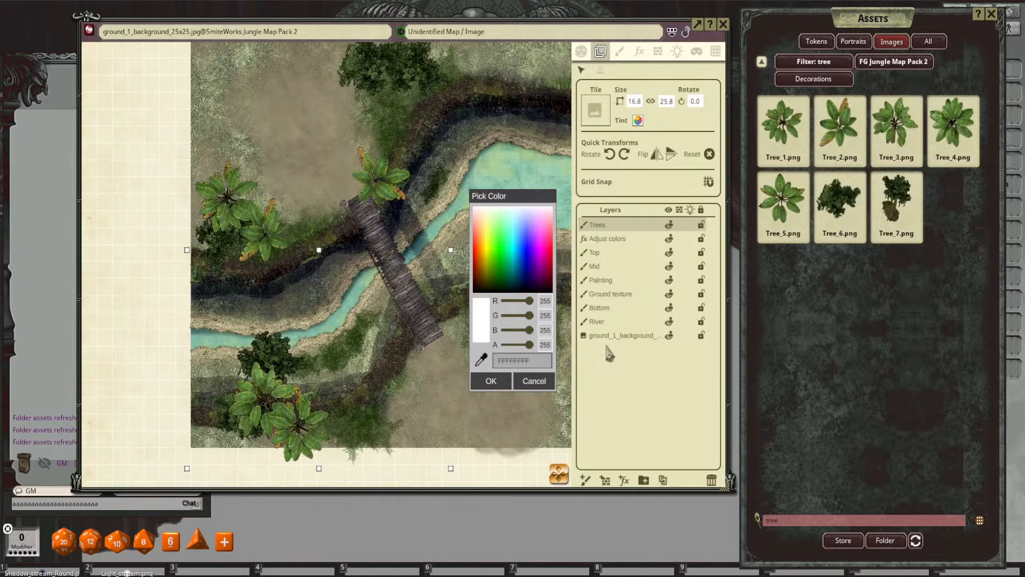
{"action": "left_click", "coordinate": [490, 381]}
{"action": "left_click_drag", "start_coordinate": [451, 336], "coordinate": [444, 382]}
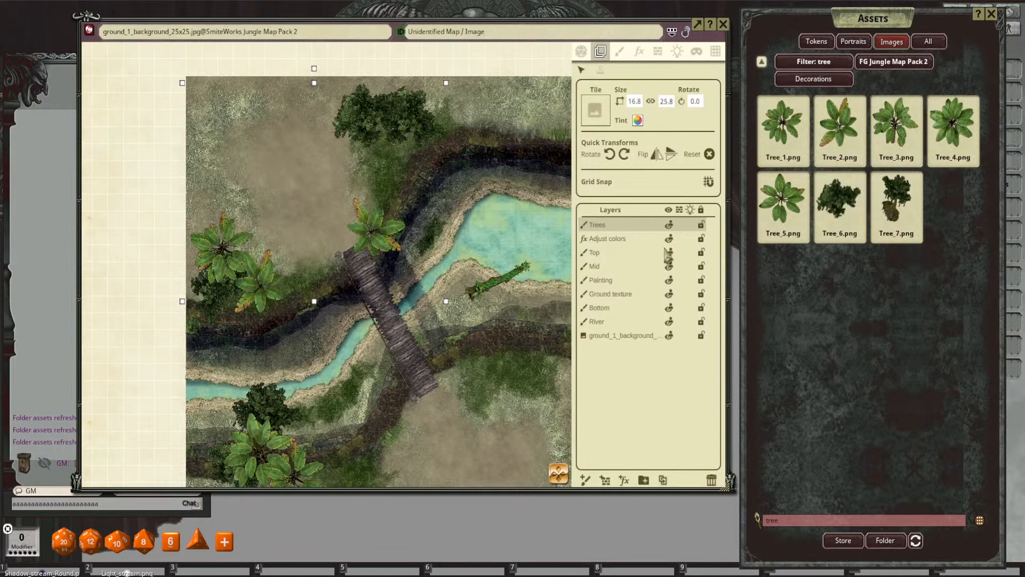
Step: Resume stamping and place a 3.8 by 3.8 palm on the grassy patch east of the bridge's south end
{"action": "left_click", "coordinate": [620, 53]}
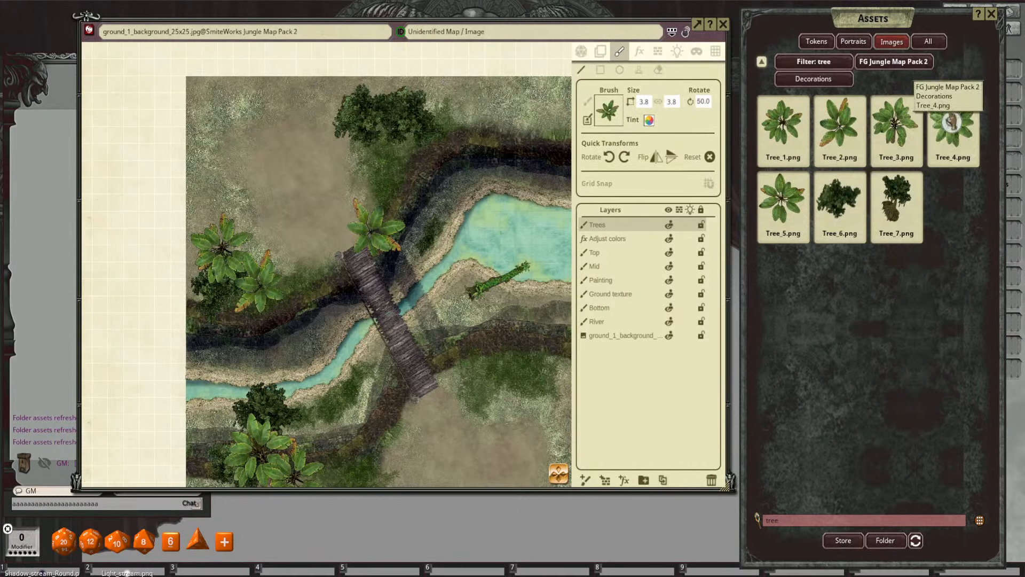
{"action": "left_click_drag", "start_coordinate": [601, 113], "coordinate": [604, 112]}
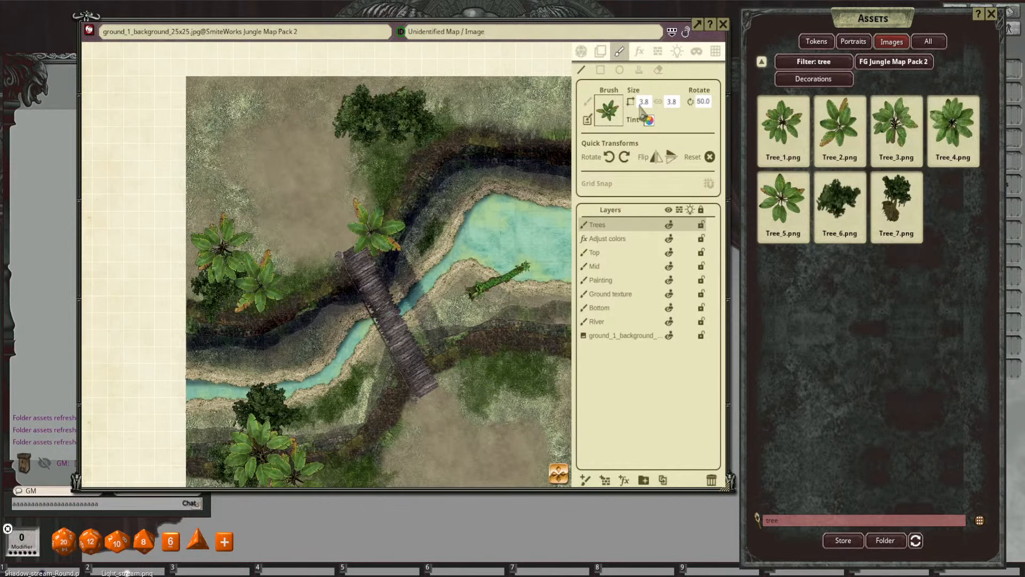
{"action": "left_click_drag", "start_coordinate": [498, 341], "coordinate": [415, 229]}
{"action": "scroll", "coordinate": [432, 272], "scroll_direction": "down", "scroll_amount": 3}
{"action": "scroll", "coordinate": [436, 276], "scroll_direction": "down", "scroll_amount": 3}
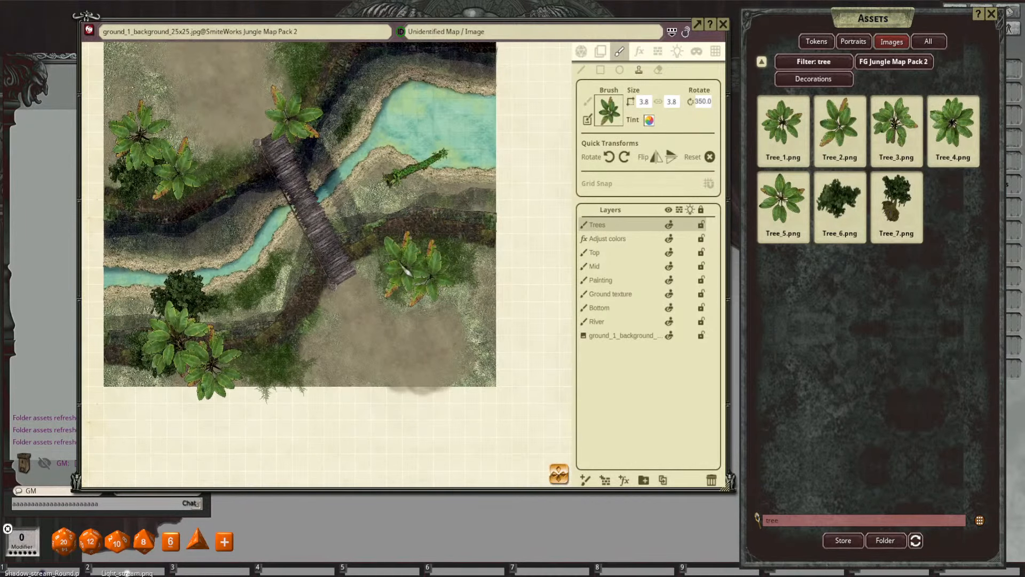
Step: Rotate the palm brush and stamp it on the southwest side of the dark tree near the map's north edge
{"action": "left_click_drag", "start_coordinate": [349, 205], "coordinate": [484, 369]}
{"action": "scroll", "coordinate": [436, 222], "scroll_direction": "down", "scroll_amount": 8}
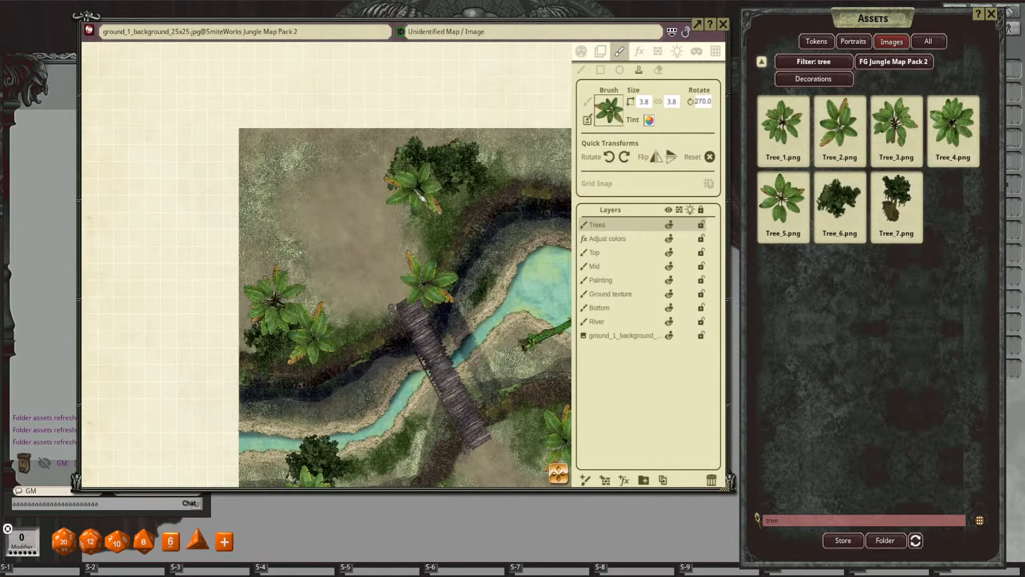
{"action": "scroll", "coordinate": [413, 188], "scroll_direction": "down", "scroll_amount": 1}
{"action": "left_click", "coordinate": [412, 195]}
Step: Stamp two more 3.8 by 3.8 palms rotated to 335, west and east of the dark northern tree
{"action": "left_click_drag", "start_coordinate": [441, 210], "coordinate": [397, 254]}
{"action": "scroll", "coordinate": [398, 253], "scroll_direction": "up", "scroll_amount": 1}
{"action": "scroll", "coordinate": [334, 214], "scroll_direction": "up", "scroll_amount": 4}
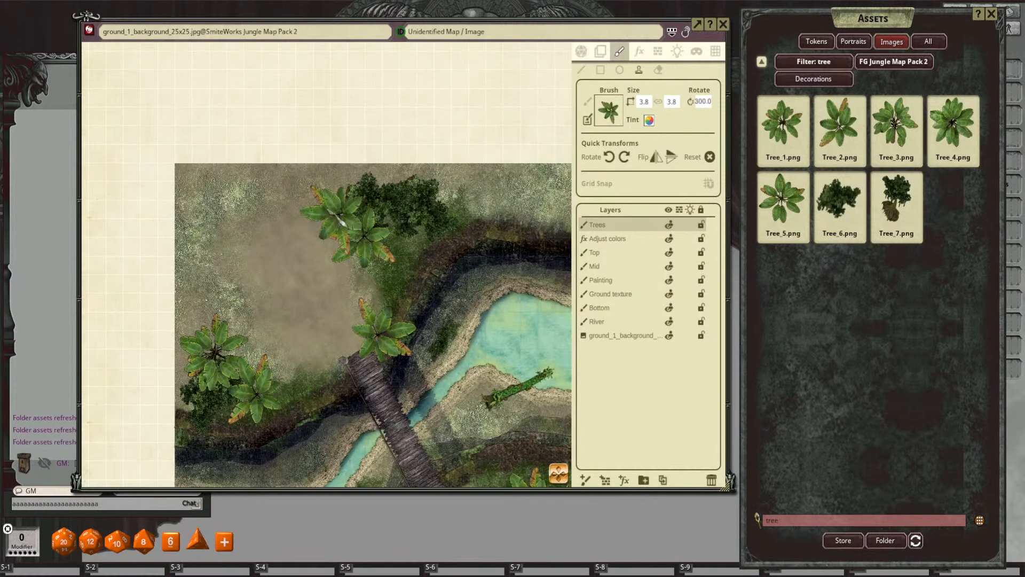
{"action": "scroll", "coordinate": [337, 217], "scroll_direction": "up", "scroll_amount": 5}
{"action": "left_click", "coordinate": [338, 216]}
{"action": "left_click_drag", "start_coordinate": [266, 249], "coordinate": [307, 216]}
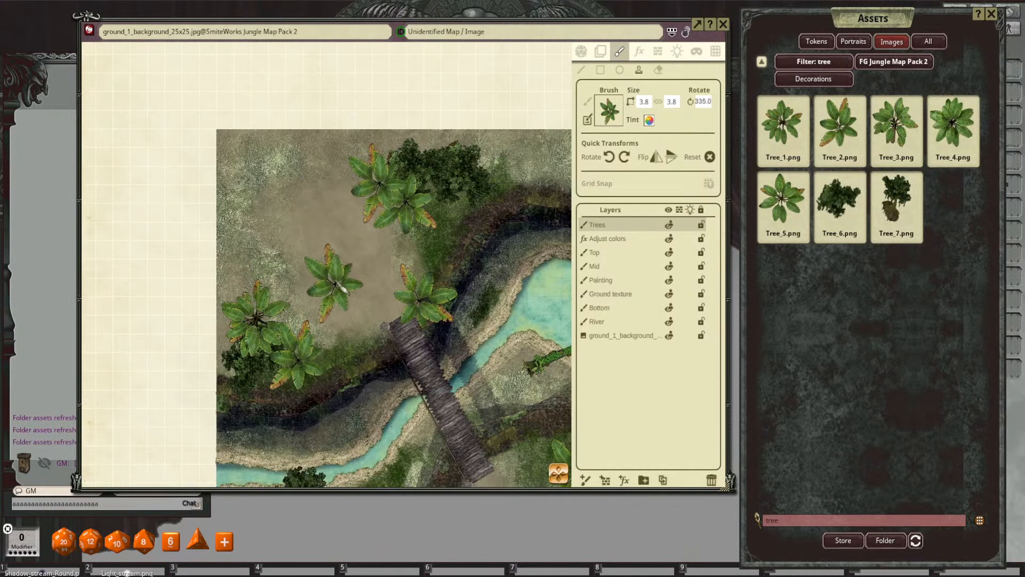
{"action": "left_click", "coordinate": [519, 181]}
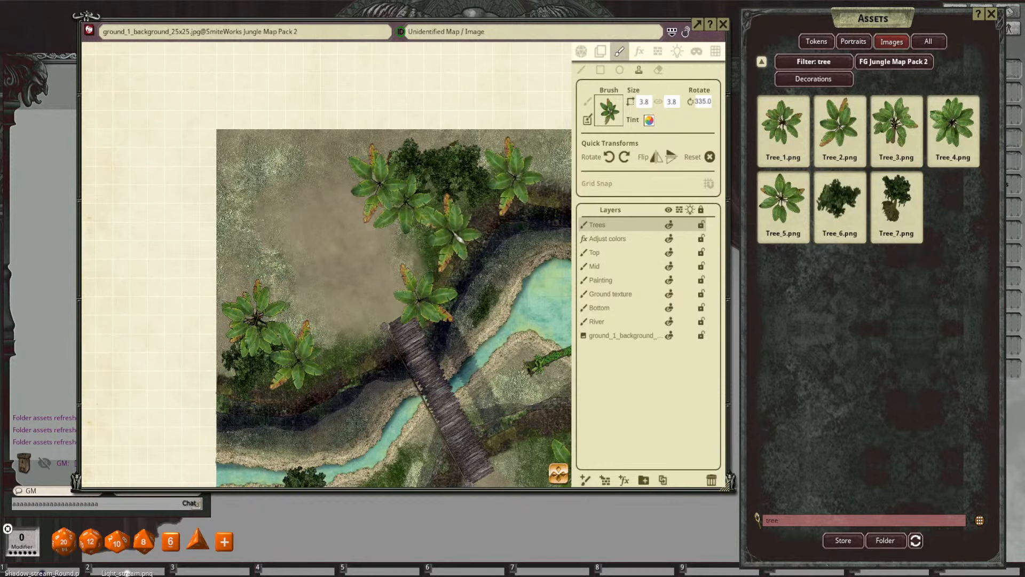
Step: Stamp a 3.8 by 3.8 palm rotated to 270 in the map's northeast corner
{"action": "left_click_drag", "start_coordinate": [454, 232], "coordinate": [420, 229]}
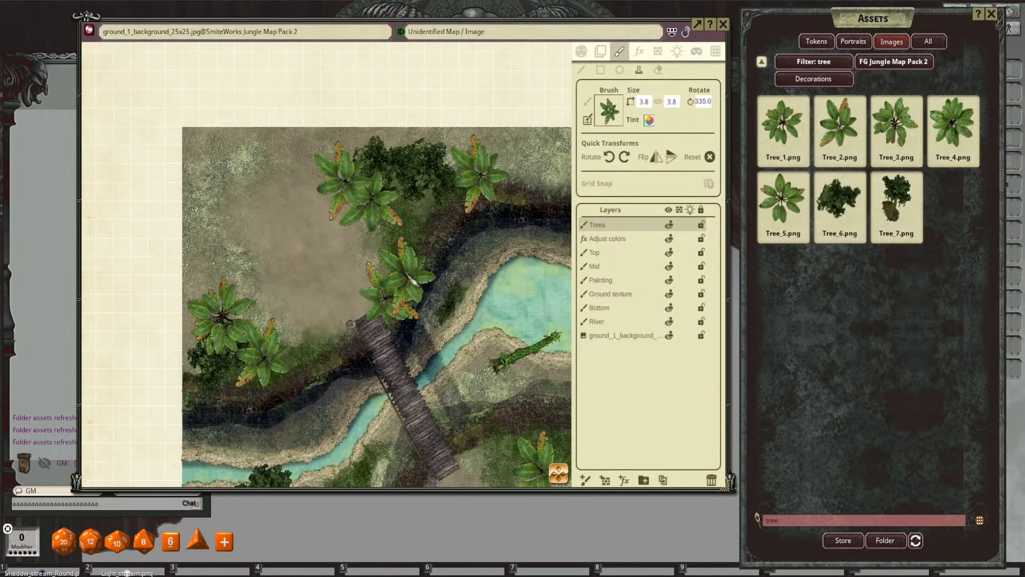
{"action": "left_click_drag", "start_coordinate": [468, 261], "coordinate": [397, 252]}
{"action": "scroll", "coordinate": [494, 158], "scroll_direction": "down", "scroll_amount": 5}
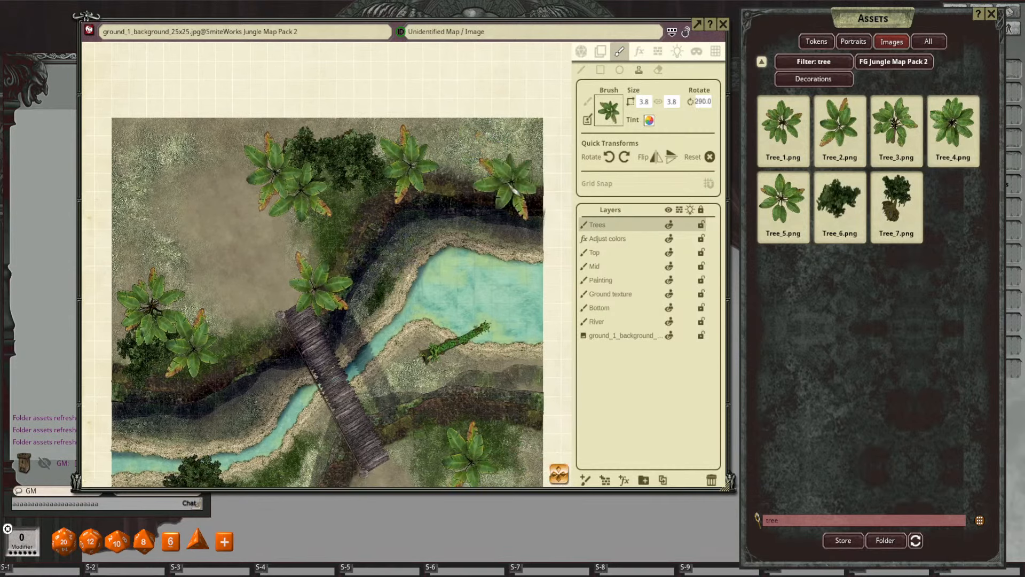
{"action": "left_click", "coordinate": [505, 140]}
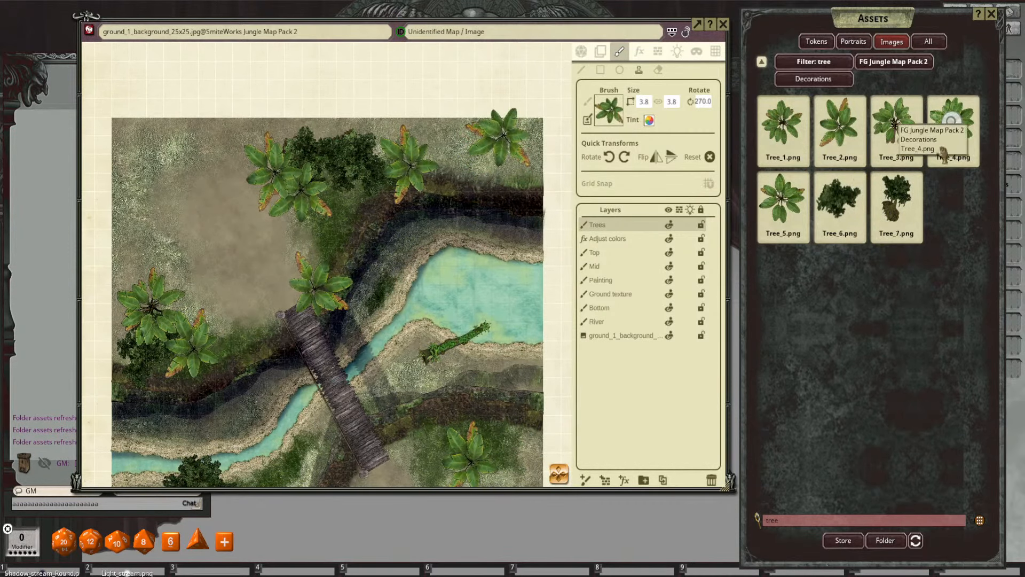
Step: Load Tree_4.png as the brush and stamp it at size 3.8 by 3.8, rotated to 315, beside the palm east of the dark northern tree
{"action": "left_click_drag", "start_coordinate": [952, 122], "coordinate": [618, 113]}
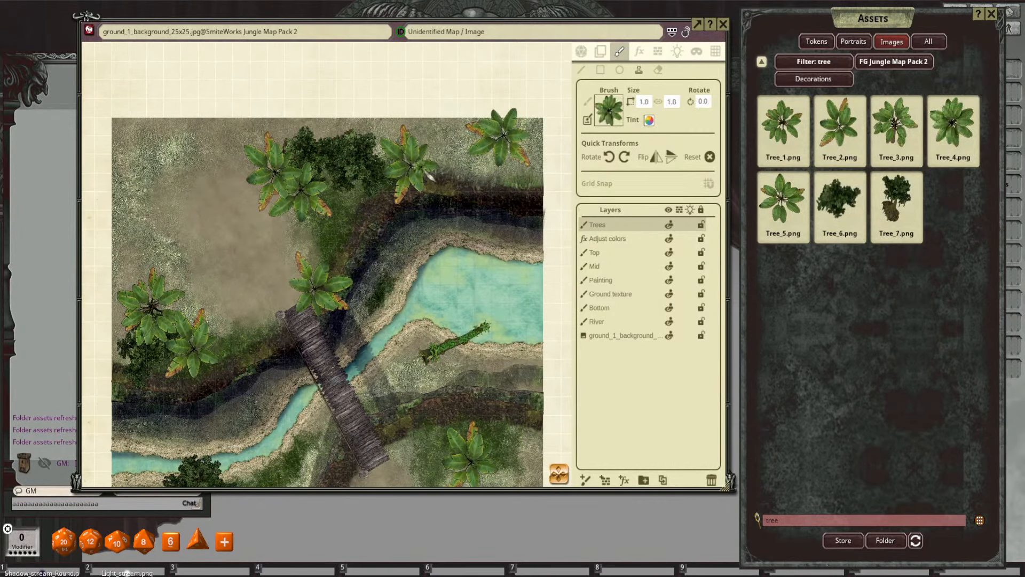
{"action": "scroll", "coordinate": [446, 172], "scroll_direction": "up", "scroll_amount": 10}
{"action": "scroll", "coordinate": [445, 181], "scroll_direction": "down", "scroll_amount": 7}
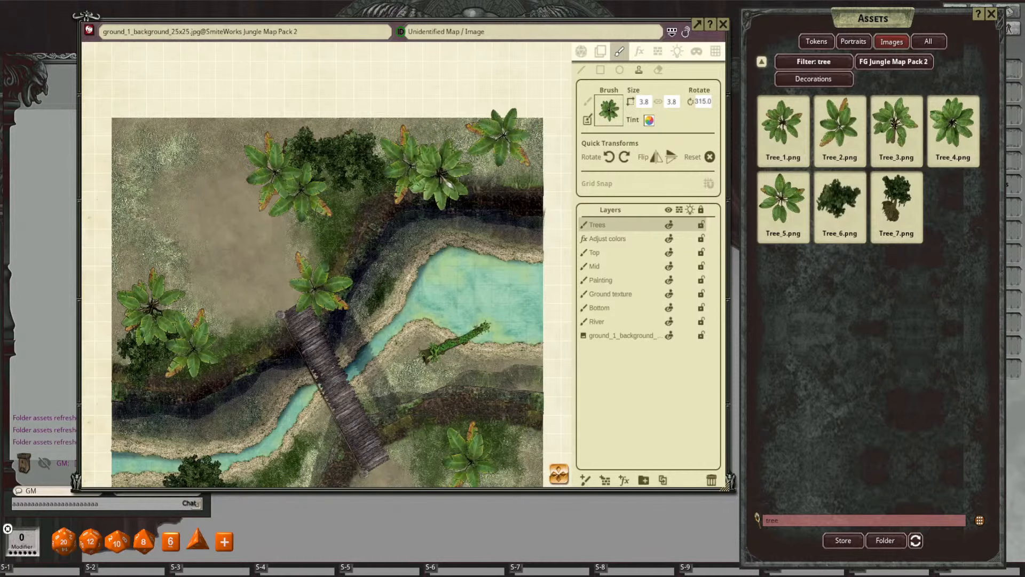
{"action": "left_click", "coordinate": [449, 183]}
Step: Stamp Tree_4 rotated to 15 over the dark northern tree and in the map's northwest corner
{"action": "scroll", "coordinate": [318, 223], "scroll_direction": "up", "scroll_amount": 1}
{"action": "scroll", "coordinate": [374, 223], "scroll_direction": "up", "scroll_amount": 4}
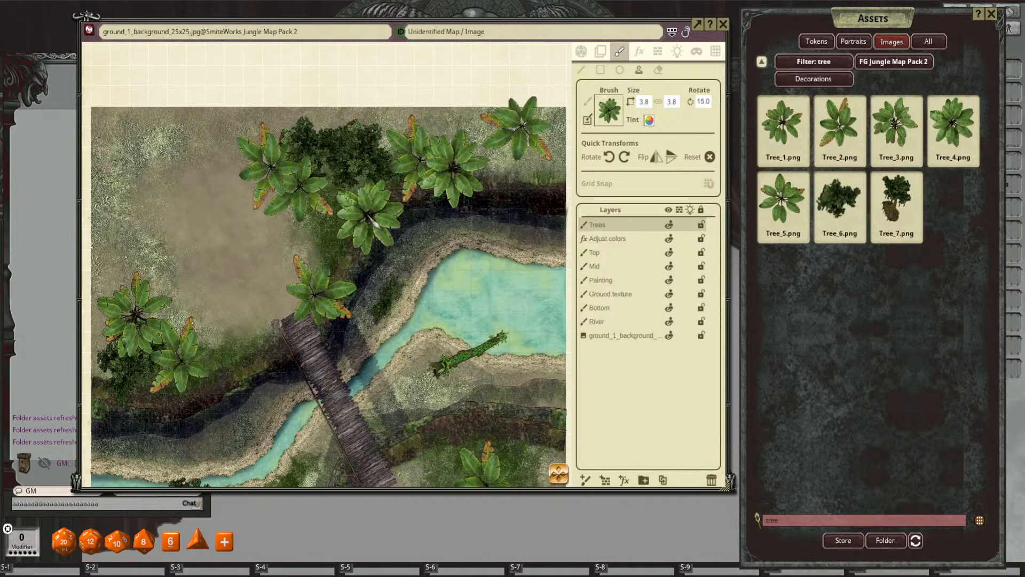
{"action": "left_click", "coordinate": [333, 141]}
{"action": "left_click_drag", "start_coordinate": [267, 269], "coordinate": [354, 257]}
{"action": "scroll", "coordinate": [341, 233], "scroll_direction": "down", "scroll_amount": 2}
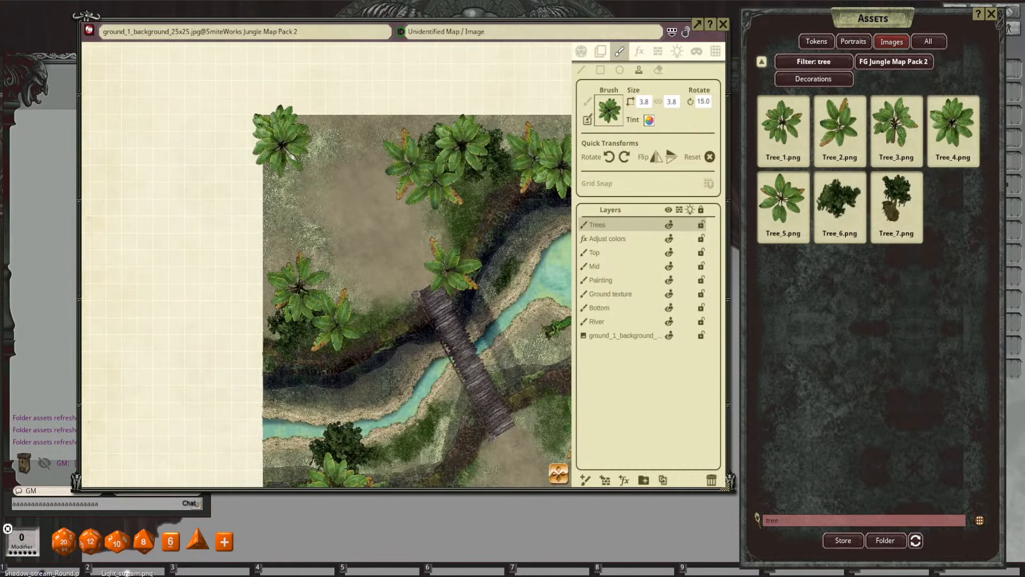
Step: Stamp Tree_4 on the south edge below the bridge, and at size 3.1 by 3.1, rotated to 280, beside the southeastern palm
{"action": "left_click_drag", "start_coordinate": [433, 392], "coordinate": [375, 266]}
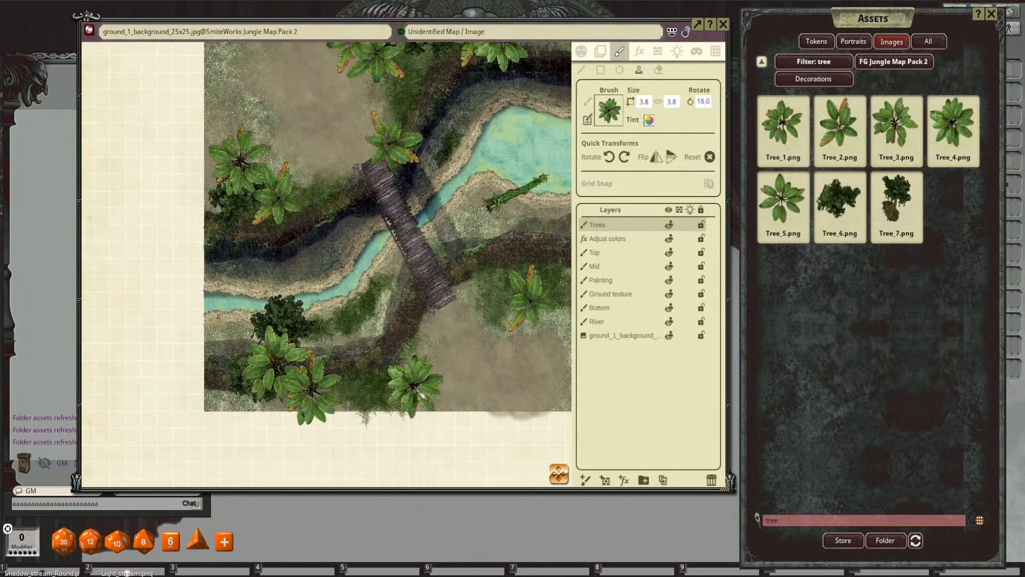
{"action": "left_click", "coordinate": [416, 388]}
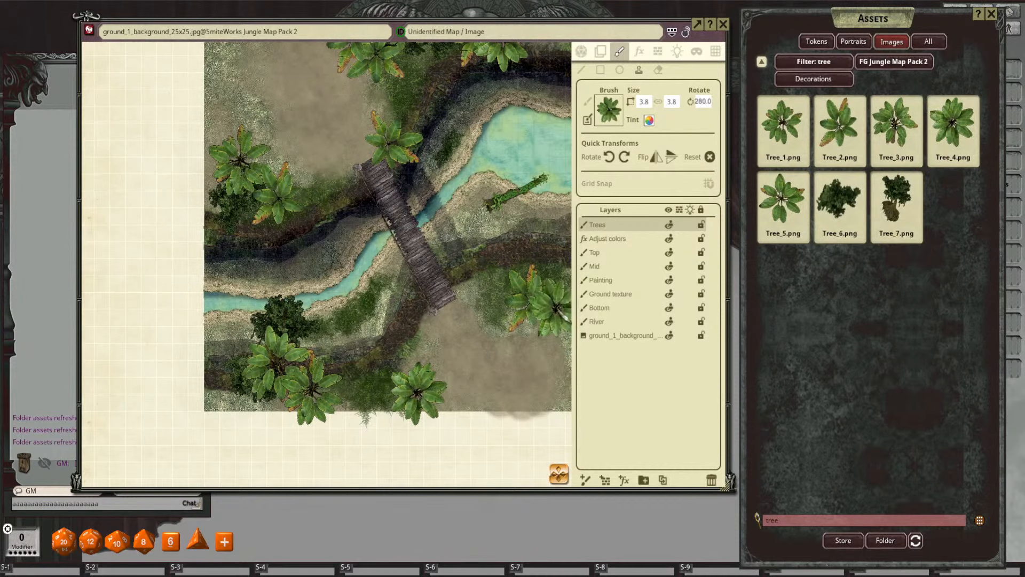
{"action": "scroll", "coordinate": [557, 304], "scroll_direction": "up", "scroll_amount": 1}
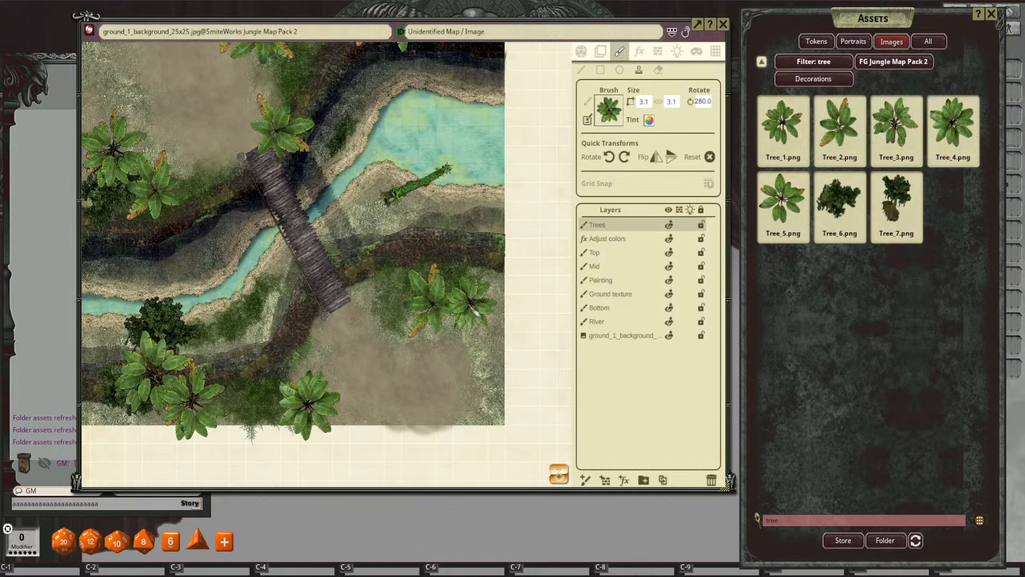
{"action": "left_click", "coordinate": [455, 326]}
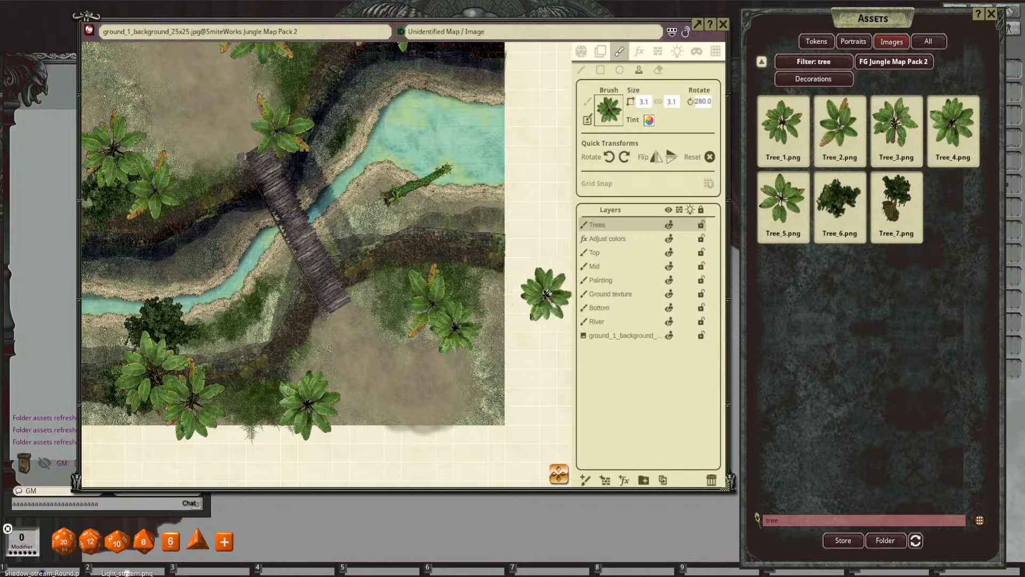
{"action": "left_click_drag", "start_coordinate": [375, 252], "coordinate": [480, 263]}
{"action": "scroll", "coordinate": [480, 263], "scroll_direction": "down", "scroll_amount": 1}
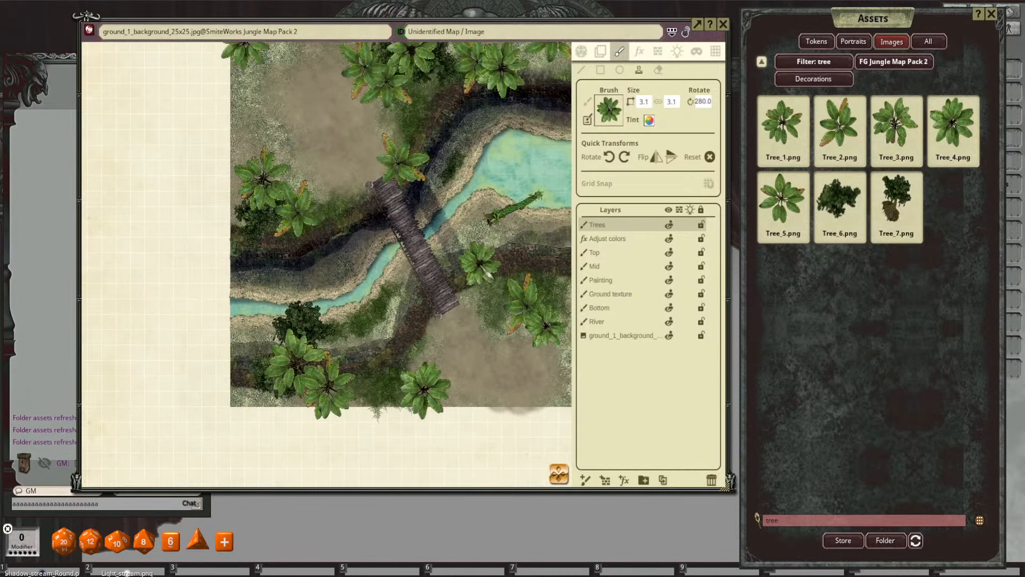
{"action": "scroll", "coordinate": [479, 262], "scroll_direction": "down", "scroll_amount": 2}
{"action": "scroll", "coordinate": [475, 238], "scroll_direction": "up", "scroll_amount": 2}
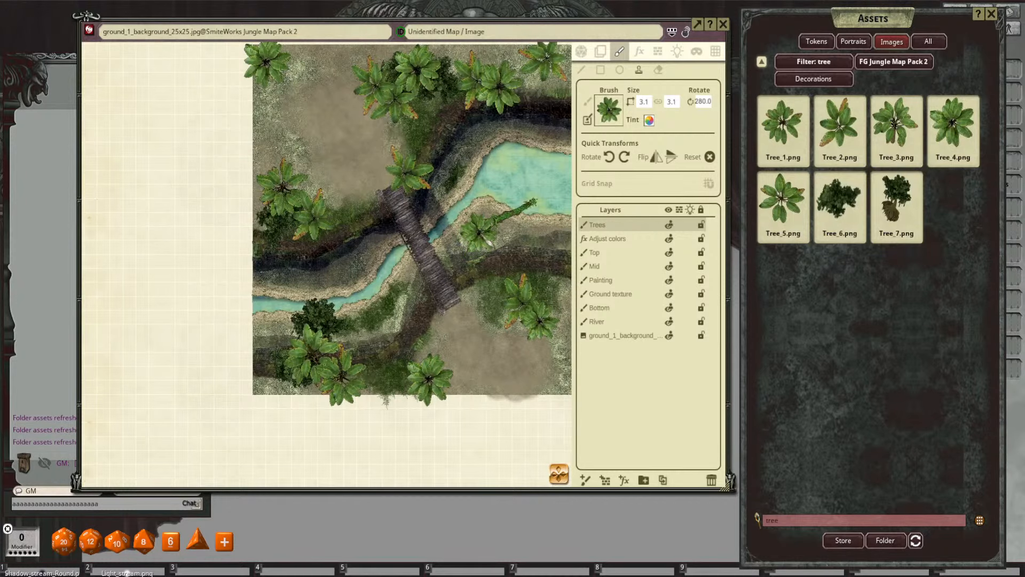
{"action": "left_click_drag", "start_coordinate": [498, 216], "coordinate": [466, 258]}
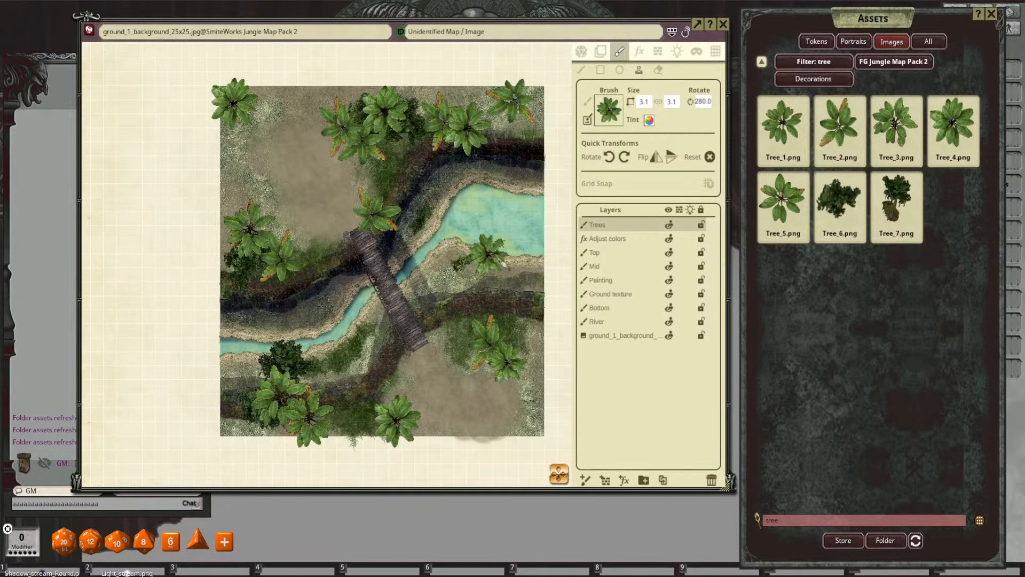
Step: Clear the tree filter from the assets and load Head_stone_3.png as the stamp brush
{"action": "left_click", "coordinate": [815, 63]}
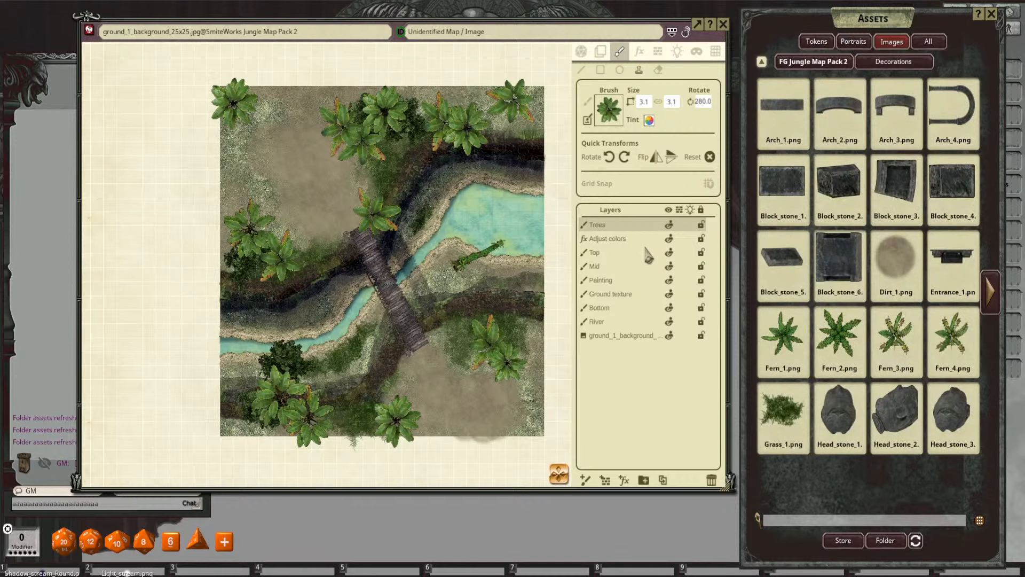
{"action": "left_click_drag", "start_coordinate": [422, 246], "coordinate": [452, 238]}
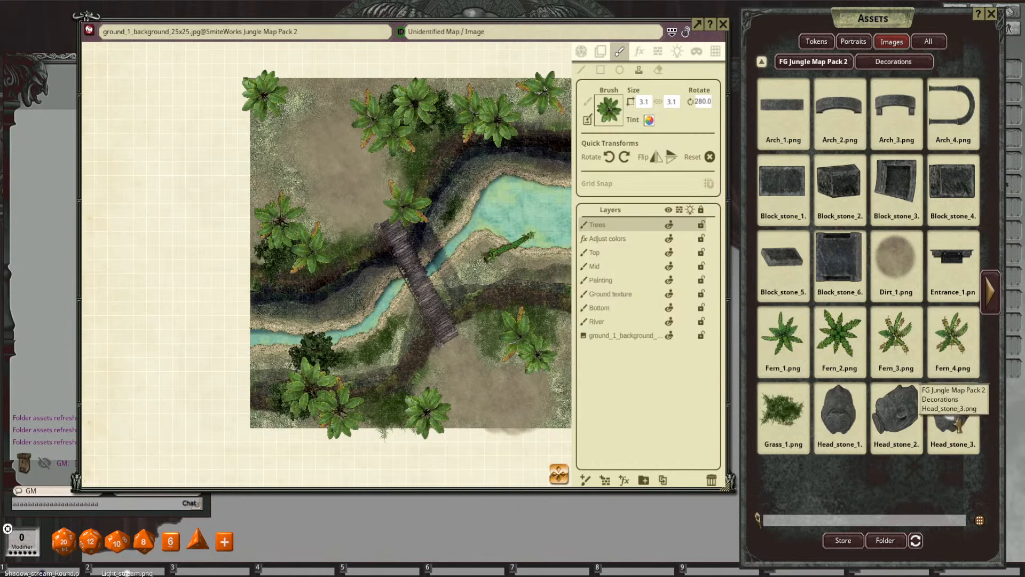
{"action": "left_click_drag", "start_coordinate": [955, 422], "coordinate": [610, 130]}
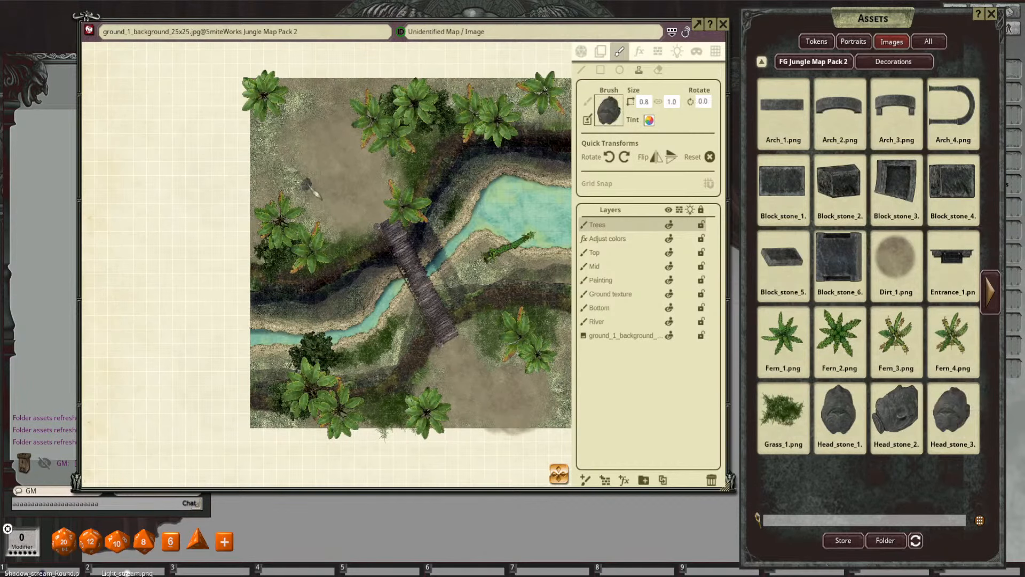
Step: Stamp Head_stone_3.png on the Top layer at size 3.1 by 3.8, rotated to 70, on the west edge just north of the western palms
{"action": "scroll", "coordinate": [308, 185], "scroll_direction": "up", "scroll_amount": 5, "text": "ctrl"}
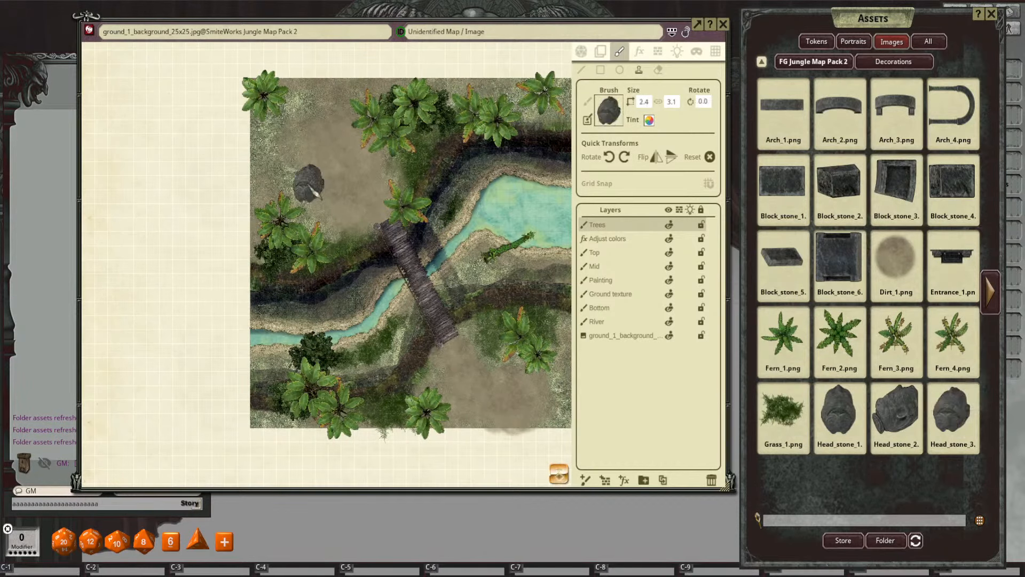
{"action": "left_click", "coordinate": [604, 254]}
{"action": "scroll", "coordinate": [256, 187], "scroll_direction": "down", "scroll_amount": 10, "text": "shift"}
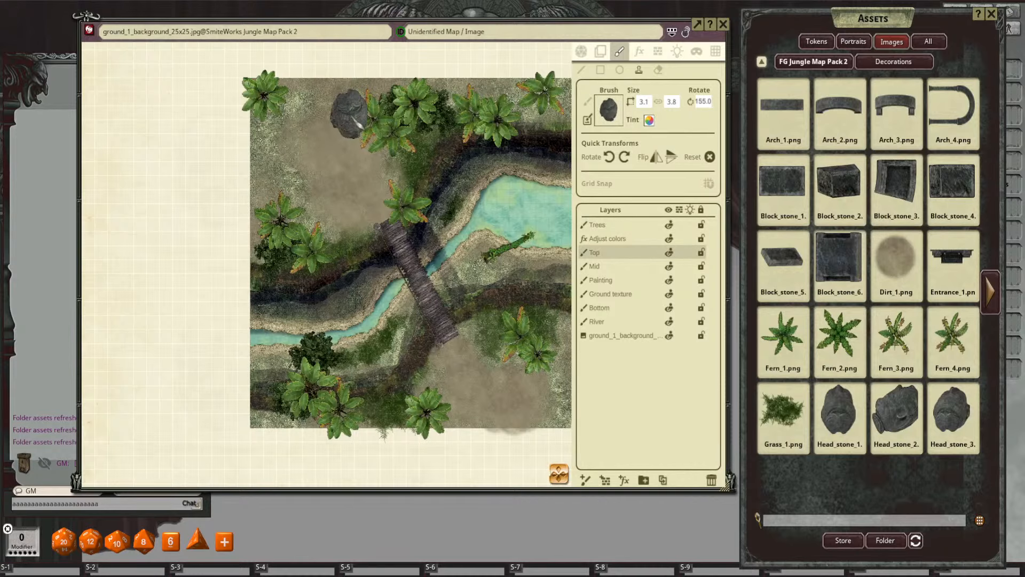
{"action": "scroll", "coordinate": [349, 110], "scroll_direction": "down", "scroll_amount": 3, "text": "shift"}
{"action": "scroll", "coordinate": [352, 109], "scroll_direction": "up", "scroll_amount": 2}
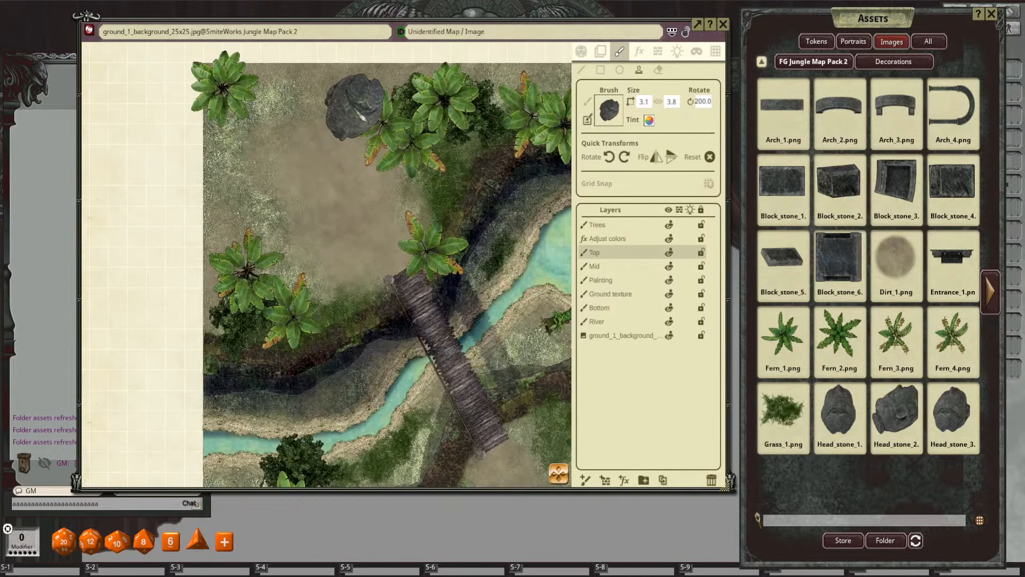
{"action": "scroll", "coordinate": [355, 108], "scroll_direction": "up", "scroll_amount": 2, "text": "shift"}
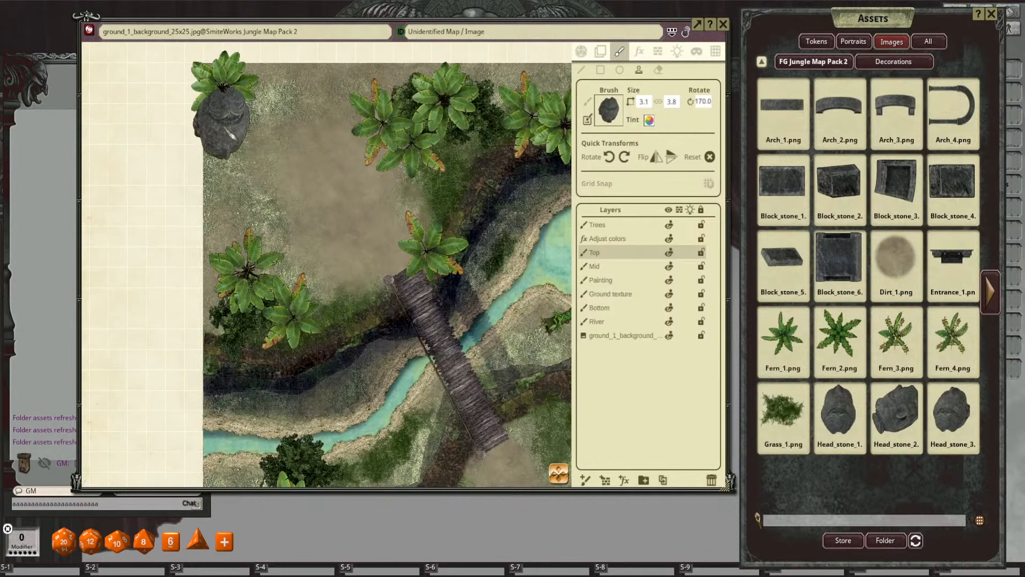
{"action": "scroll", "coordinate": [235, 225], "scroll_direction": "up", "scroll_amount": 7, "text": "shift"}
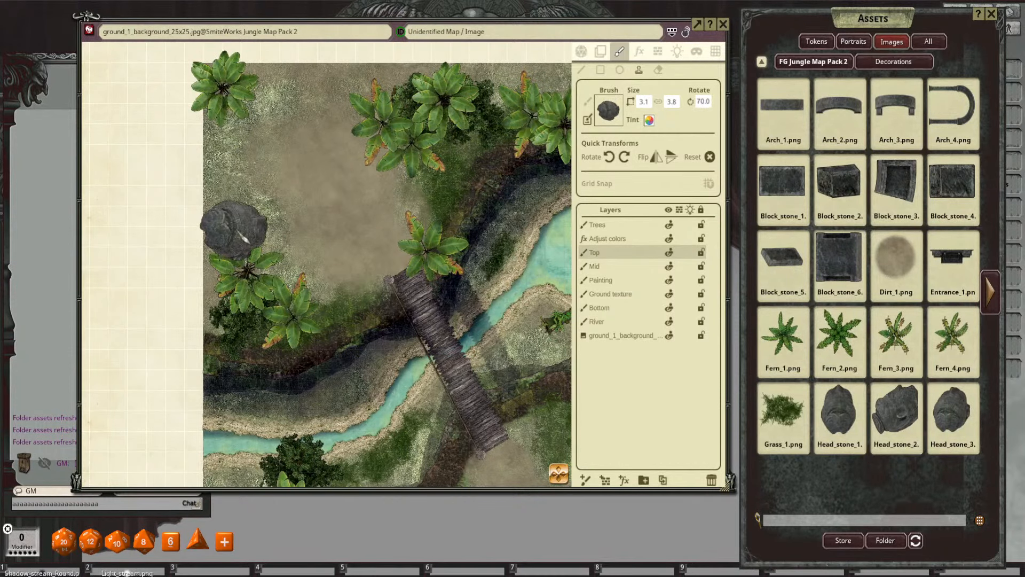
{"action": "left_click_drag", "start_coordinate": [248, 224], "coordinate": [338, 237]}
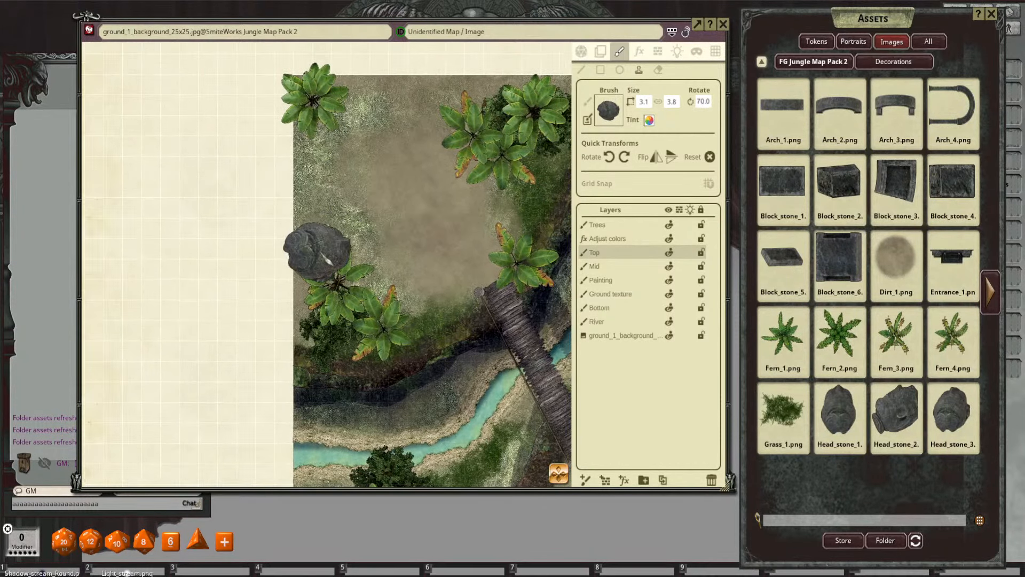
{"action": "left_click", "coordinate": [322, 254]}
Step: Filter the decorations by "broken" and stamp the second broken pillar at size 1.2 by 1.6, rotated to 55, partly beneath the western palms
{"action": "scroll", "coordinate": [460, 296], "scroll_direction": "down", "scroll_amount": 3}
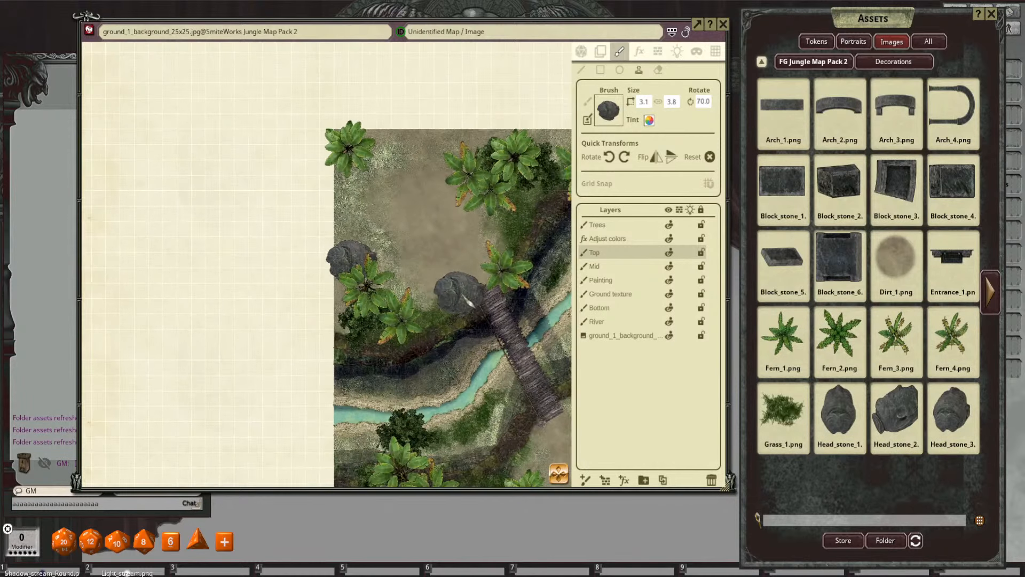
{"action": "left_click_drag", "start_coordinate": [462, 295], "coordinate": [451, 279]}
{"action": "left_click_drag", "start_coordinate": [416, 311], "coordinate": [369, 294]}
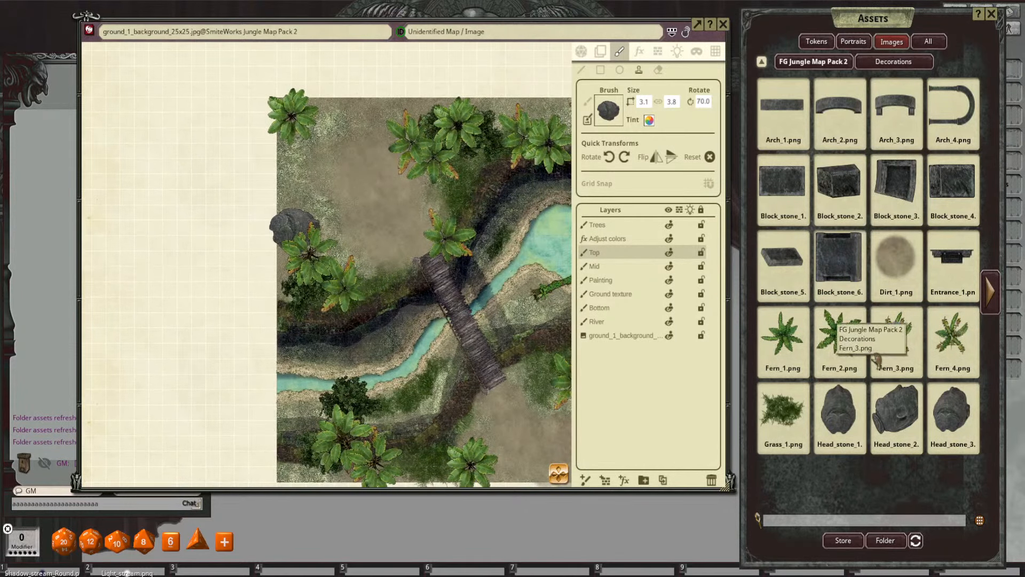
{"action": "scroll", "coordinate": [478, 291], "scroll_direction": "up", "scroll_amount": 2}
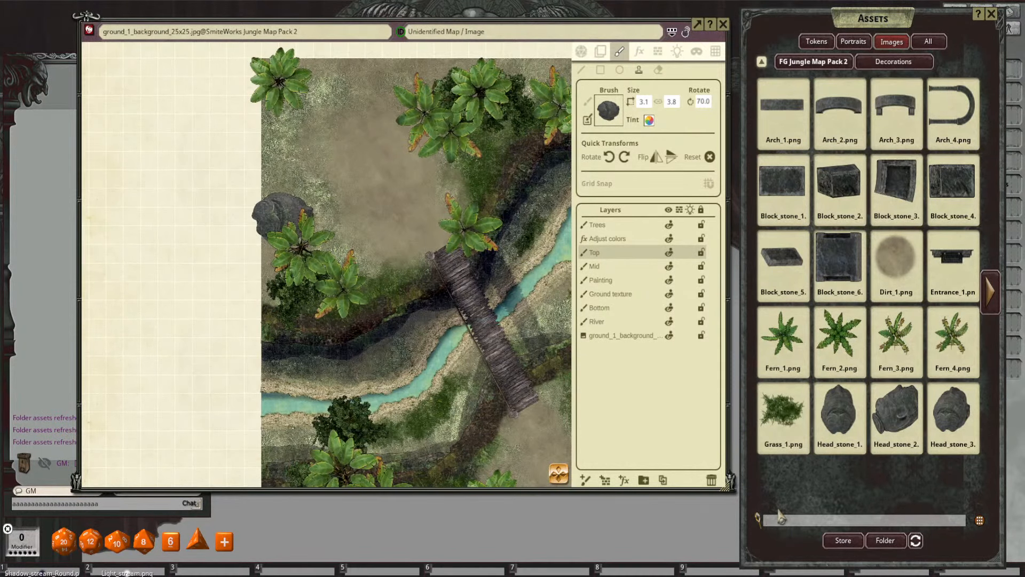
{"action": "key", "text": "Return"}
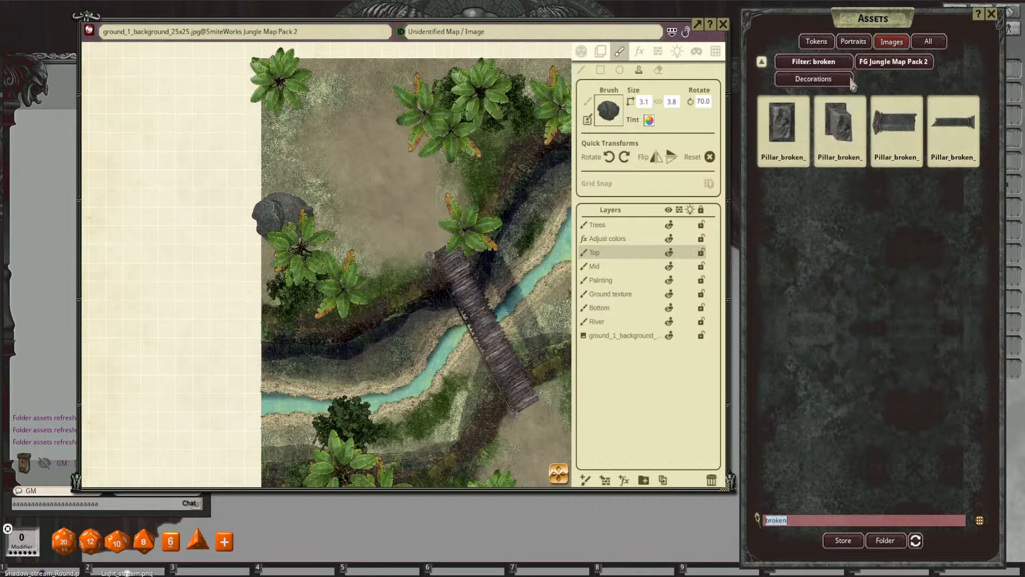
{"action": "left_click", "coordinate": [813, 117]}
{"action": "scroll", "coordinate": [322, 220], "scroll_direction": "up", "scroll_amount": 5}
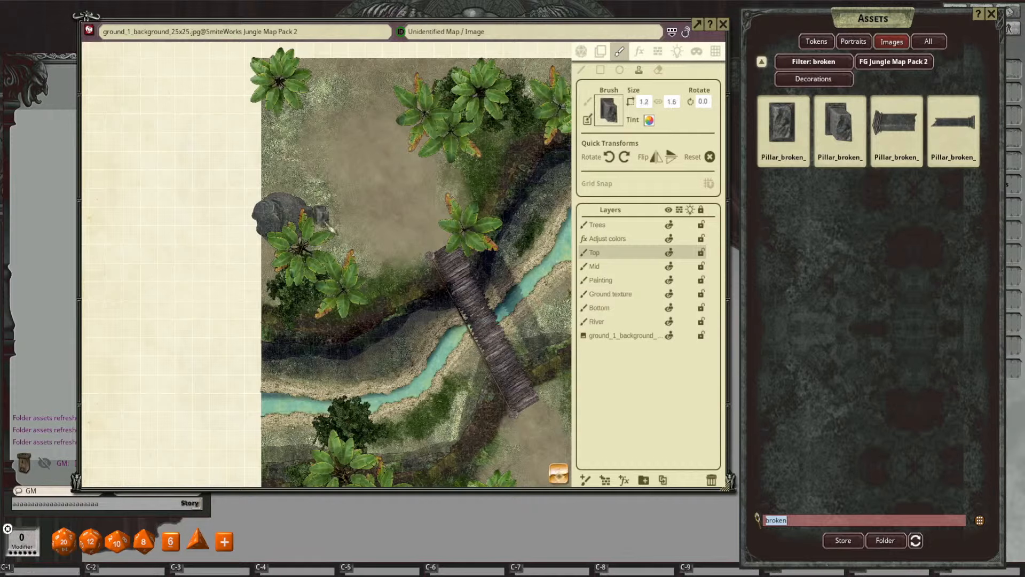
{"action": "scroll", "coordinate": [328, 245], "scroll_direction": "down", "scroll_amount": 2}
{"action": "scroll", "coordinate": [342, 258], "scroll_direction": "up", "scroll_amount": 2}
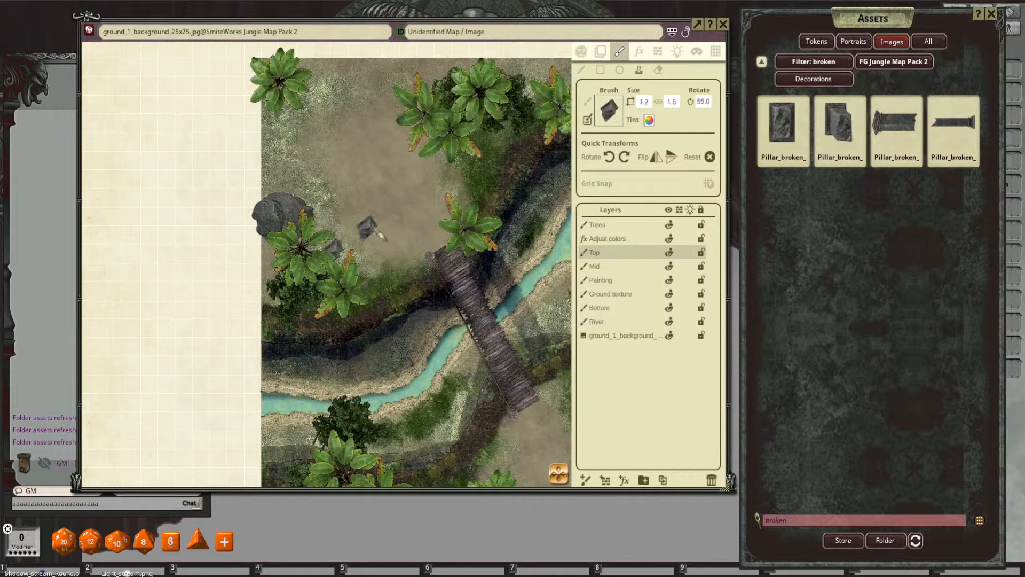
Step: Load Pillar_broken_1.png and stamp it at size 1.2 by 1.6, rotated to 50, in the clearing east of the western palms
{"action": "scroll", "coordinate": [395, 223], "scroll_direction": "up", "scroll_amount": 1}
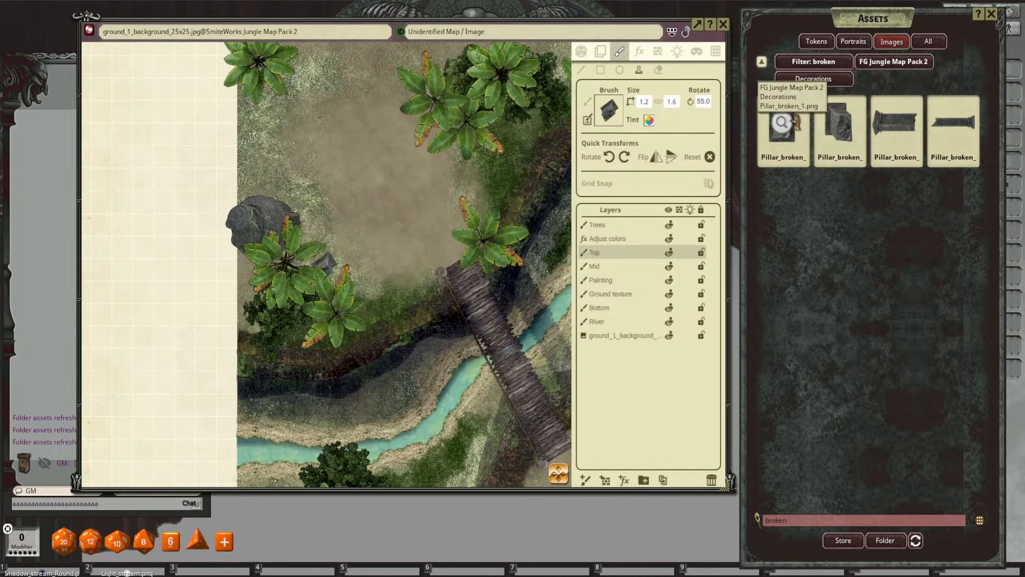
{"action": "left_click_drag", "start_coordinate": [782, 123], "coordinate": [611, 109]}
{"action": "scroll", "coordinate": [442, 201], "scroll_direction": "down", "scroll_amount": 3}
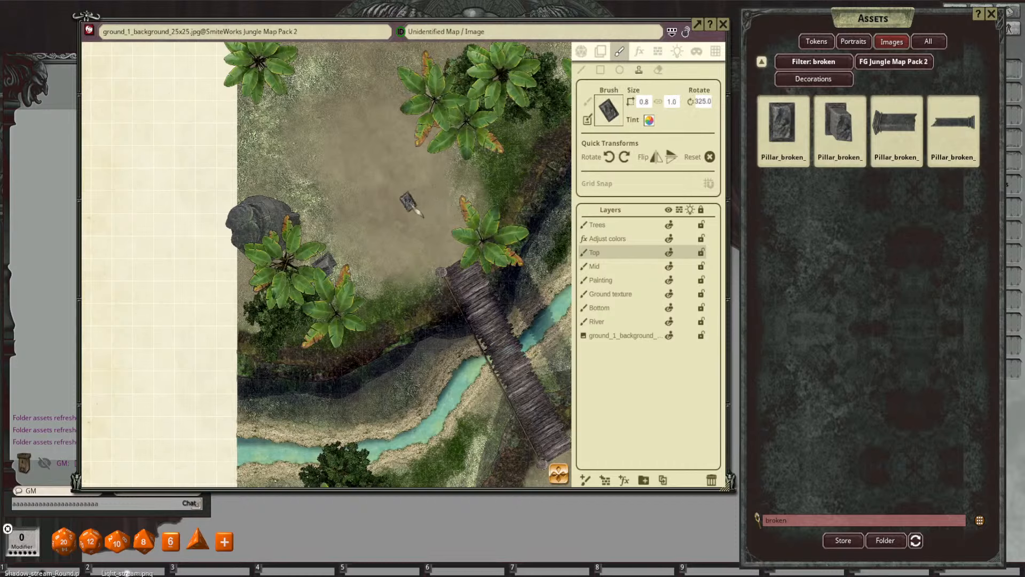
{"action": "scroll", "coordinate": [398, 203], "scroll_direction": "up", "scroll_amount": 7}
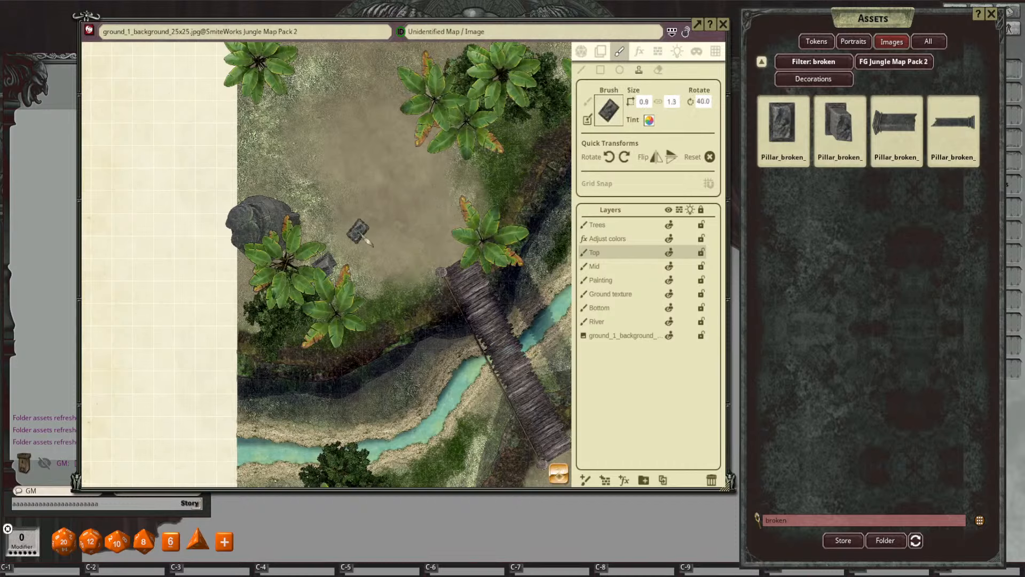
{"action": "scroll", "coordinate": [367, 241], "scroll_direction": "up", "scroll_amount": 3}
{"action": "scroll", "coordinate": [367, 243], "scroll_direction": "up", "scroll_amount": 1}
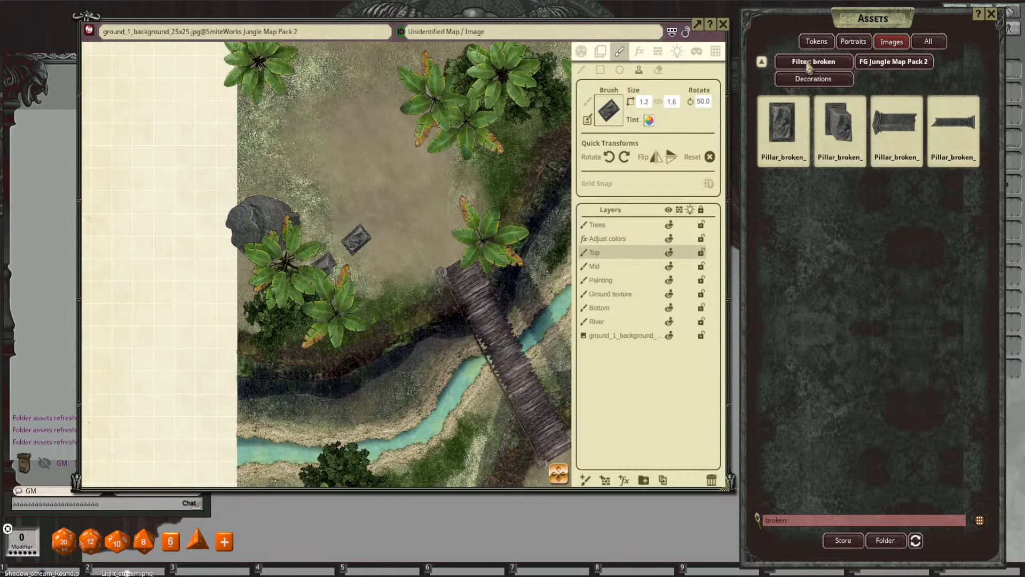
Step: Reopen the Decorations folder of FG Jungle Map Pack 2 and filter it by "stone"
{"action": "left_click", "coordinate": [762, 65]}
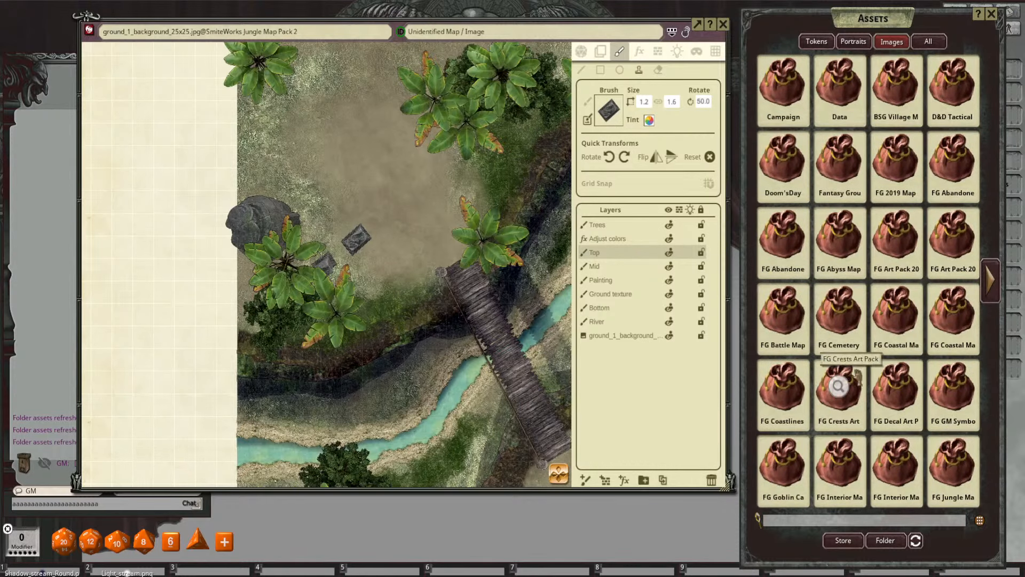
{"action": "left_click", "coordinate": [994, 287]}
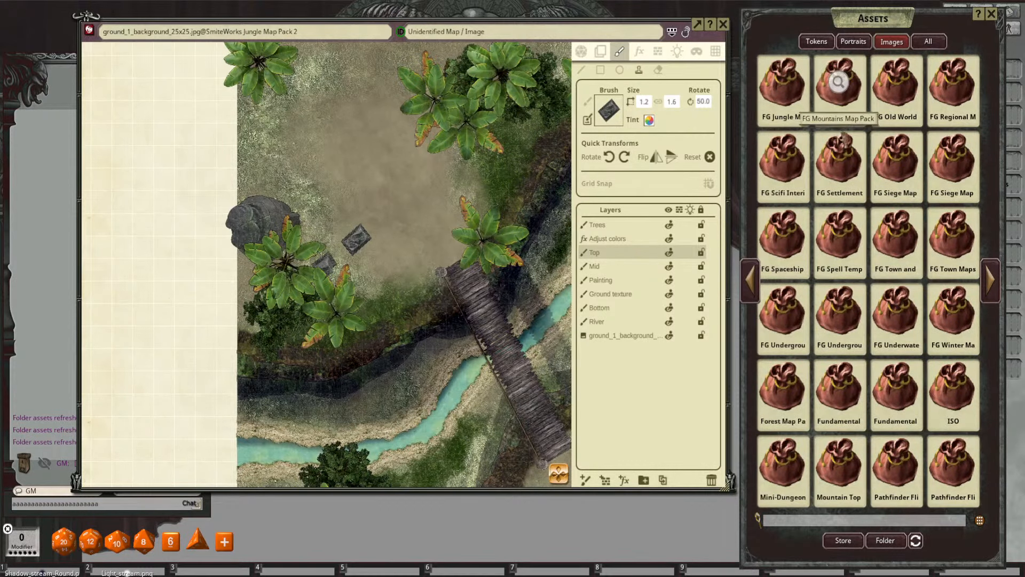
{"action": "left_click", "coordinate": [786, 86]}
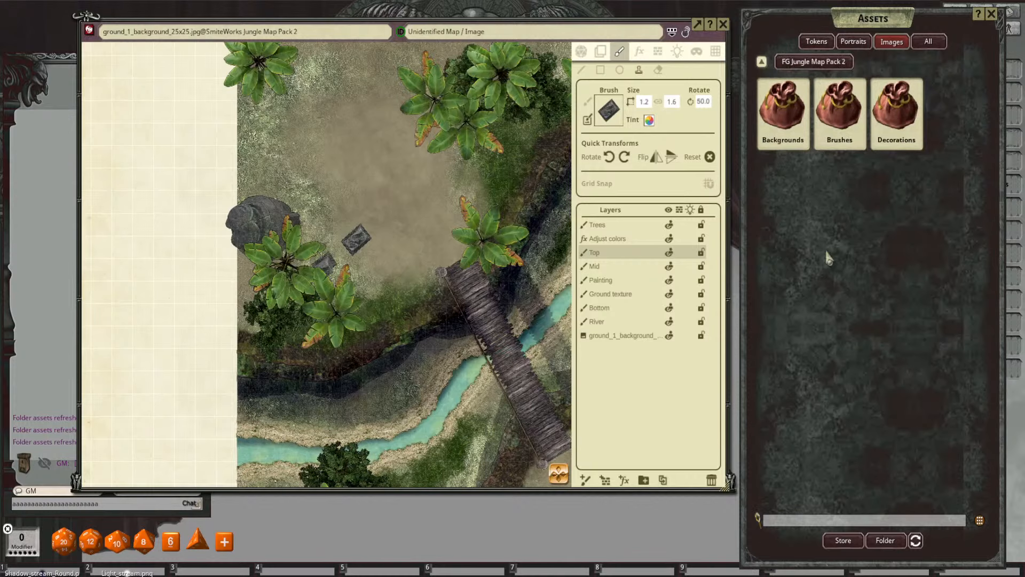
{"action": "left_click", "coordinate": [908, 128]}
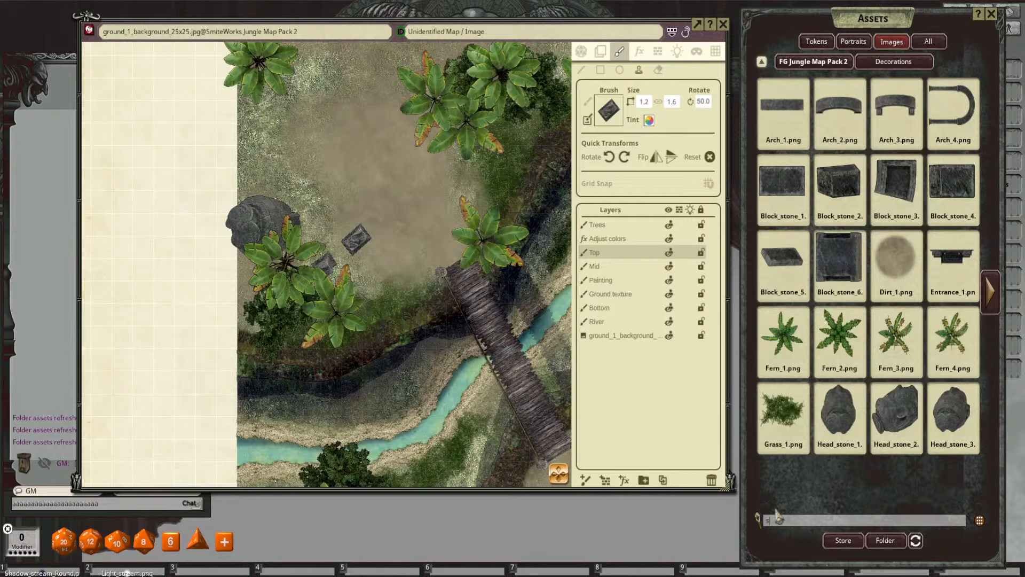
{"action": "type", "text": "ne"}
{"action": "key", "text": "Return"}
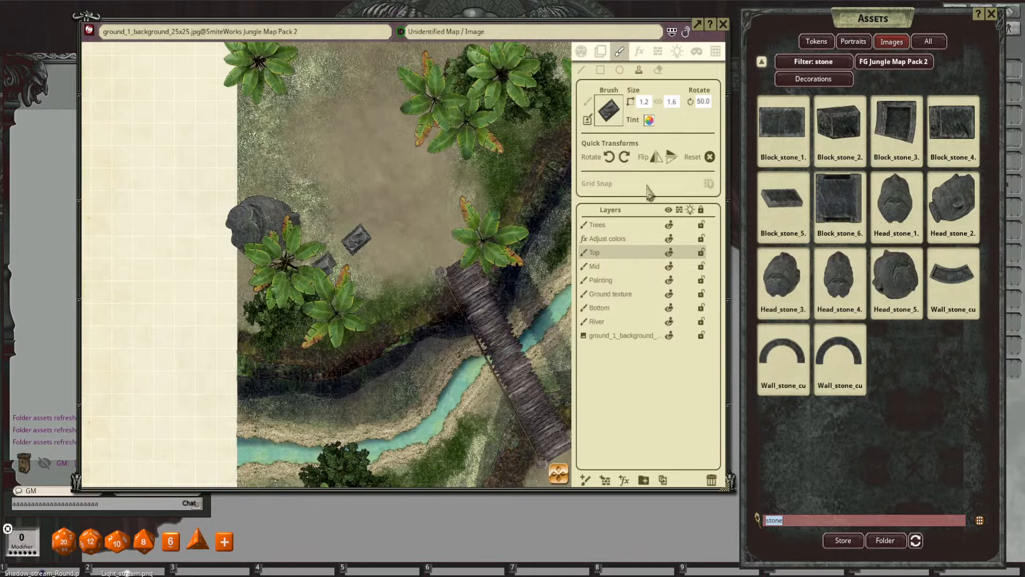
Step: Load Block_stone_1.png and stamp it at size 2.0 by 1.2, rotated to 25 in the northwest and to 305 beside the northern palms
{"action": "left_click", "coordinate": [782, 128]}
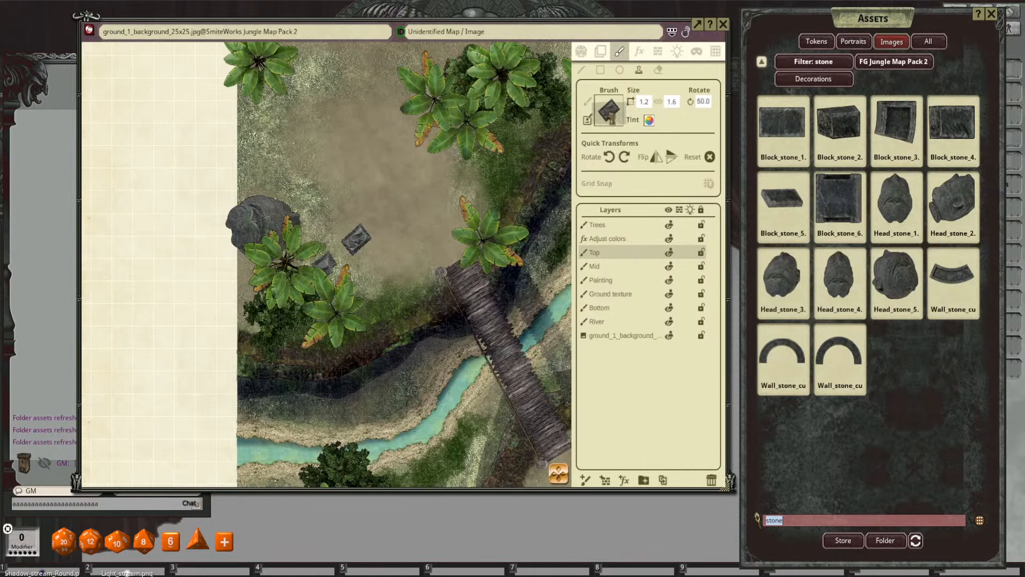
{"action": "key", "text": "ctrl"}
{"action": "scroll", "coordinate": [283, 134], "scroll_direction": "up", "scroll_amount": 5}
{"action": "left_click", "coordinate": [283, 133]}
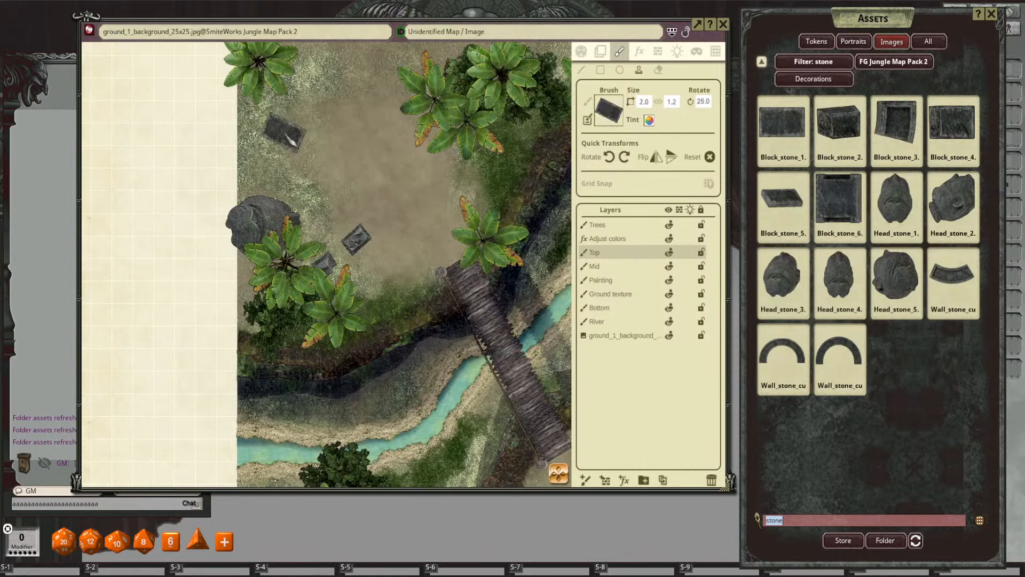
{"action": "scroll", "coordinate": [389, 100], "scroll_direction": "down", "scroll_amount": 5}
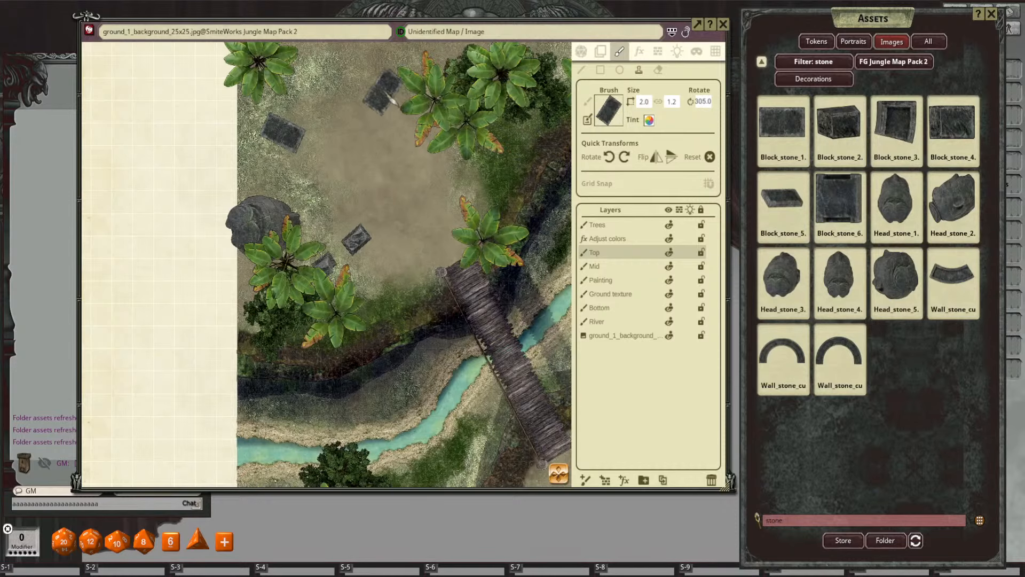
{"action": "left_click_drag", "start_coordinate": [424, 195], "coordinate": [434, 242]}
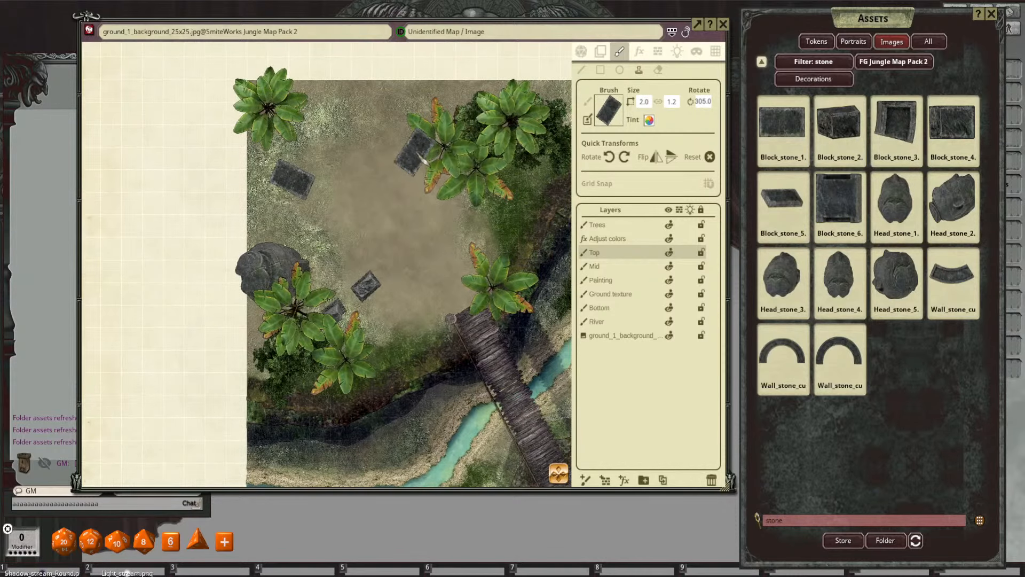
{"action": "left_click", "coordinate": [416, 153]}
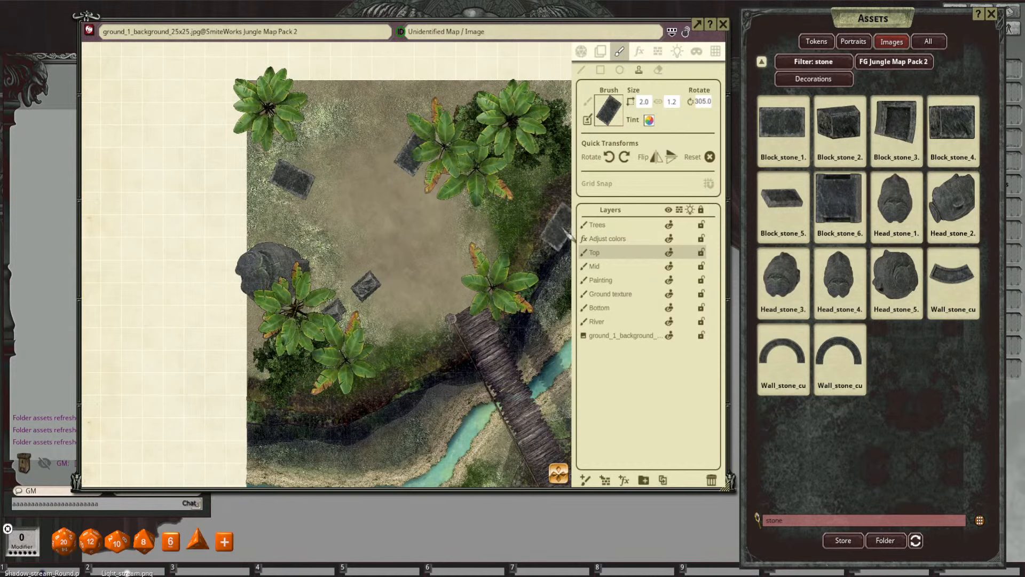
Step: Stamp Block_stone_5 at size 2.4 by 1.0, rotated to 15, against the northwestern stone block
{"action": "scroll", "coordinate": [316, 171], "scroll_direction": "up", "scroll_amount": 5}
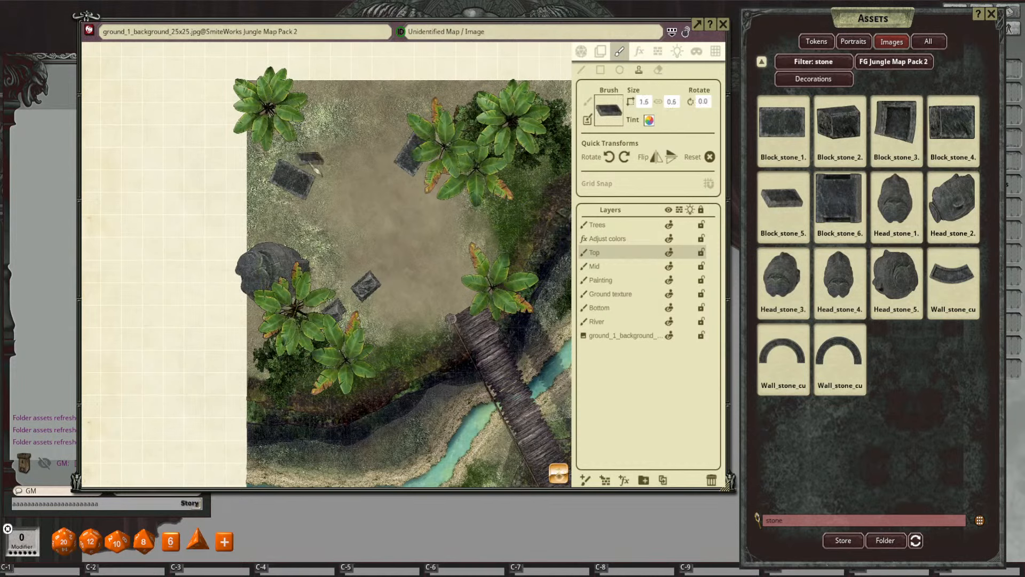
{"action": "scroll", "coordinate": [312, 167], "scroll_direction": "down", "scroll_amount": 1}
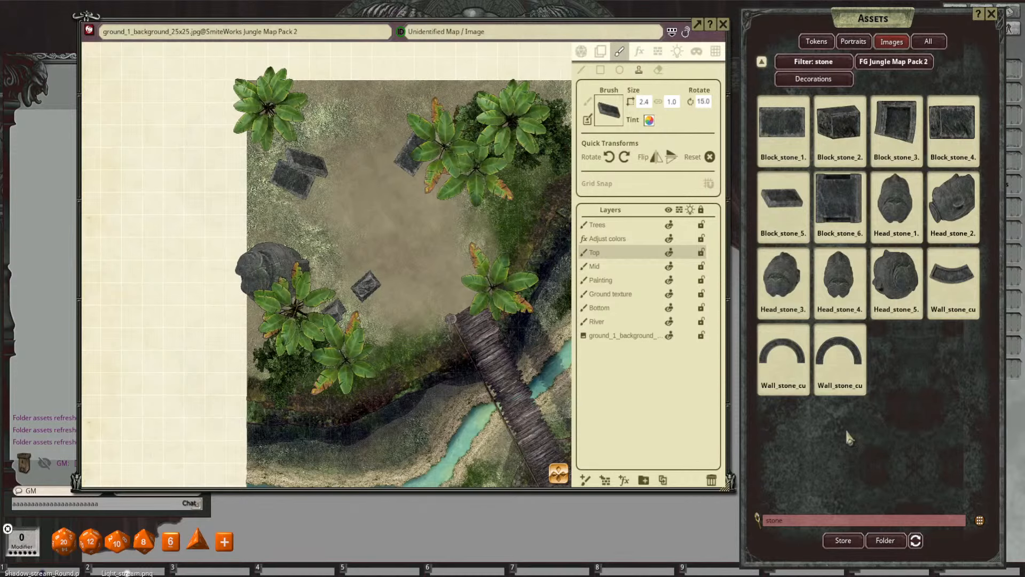
Step: Clear the stone filter and browse the Decorations folder as far as the ruins and statues
{"action": "left_click", "coordinate": [819, 64]}
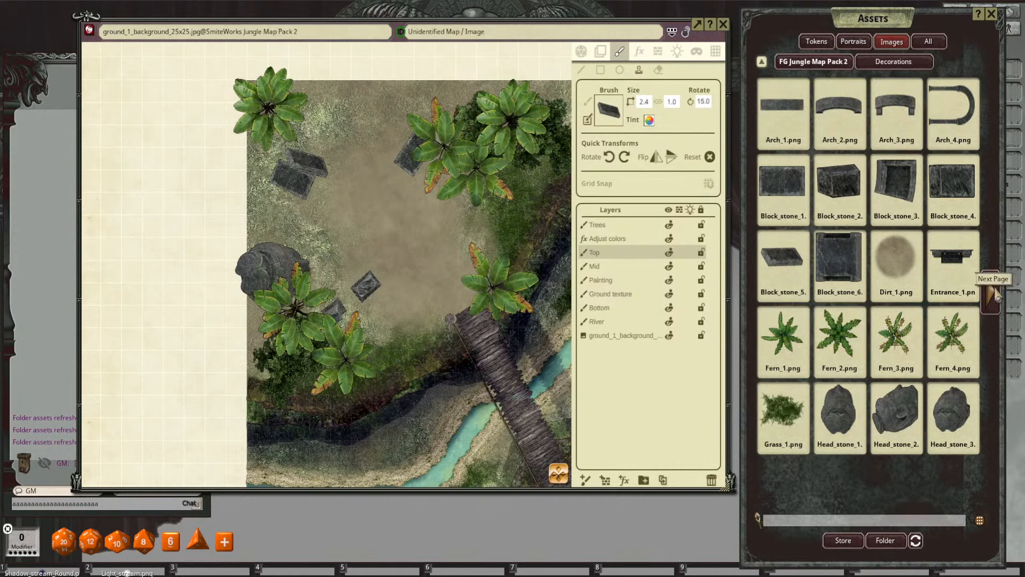
{"action": "left_click", "coordinate": [994, 296]}
{"action": "left_click", "coordinate": [994, 296]}
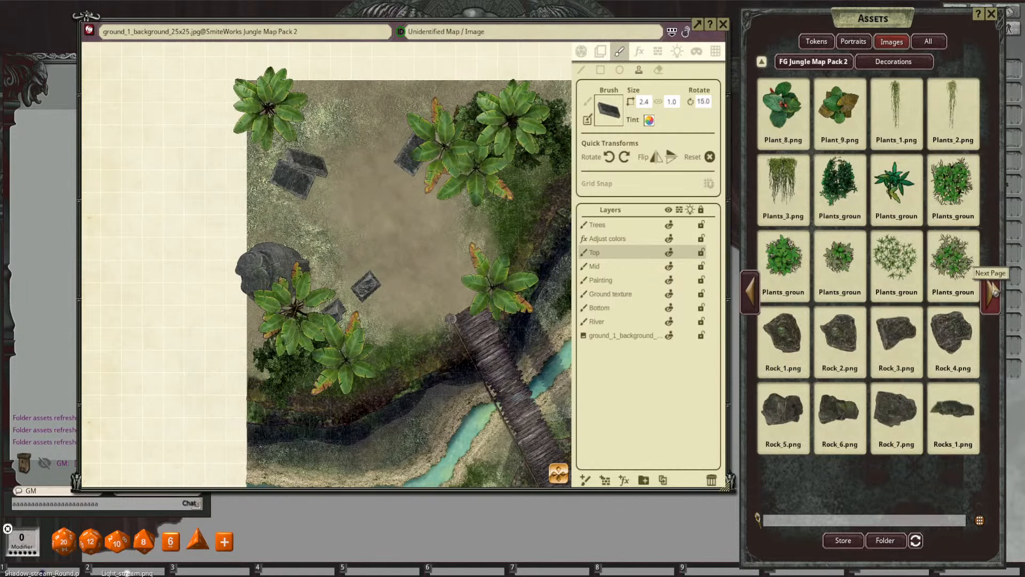
{"action": "left_click", "coordinate": [994, 292]}
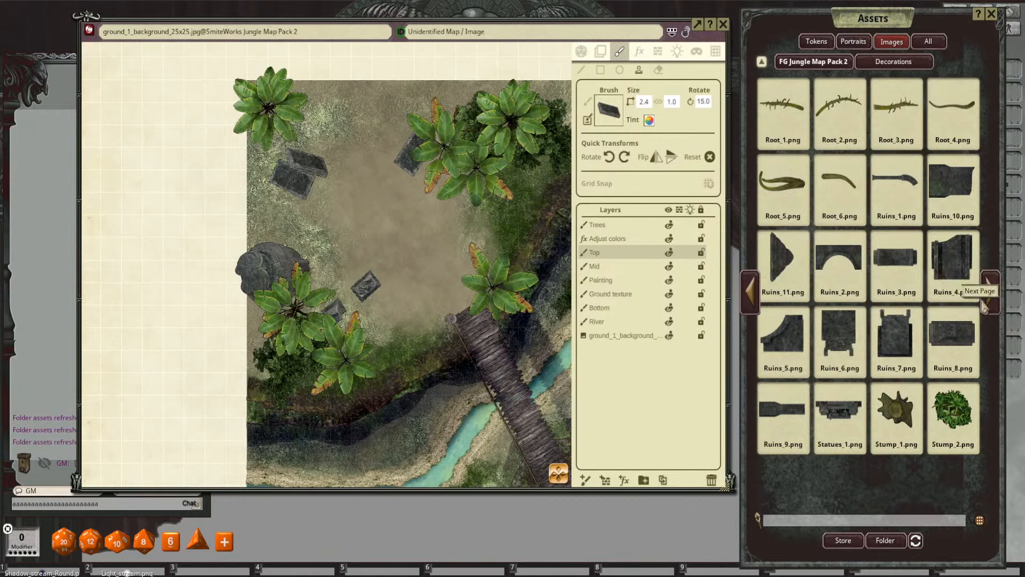
{"action": "left_click", "coordinate": [992, 299]}
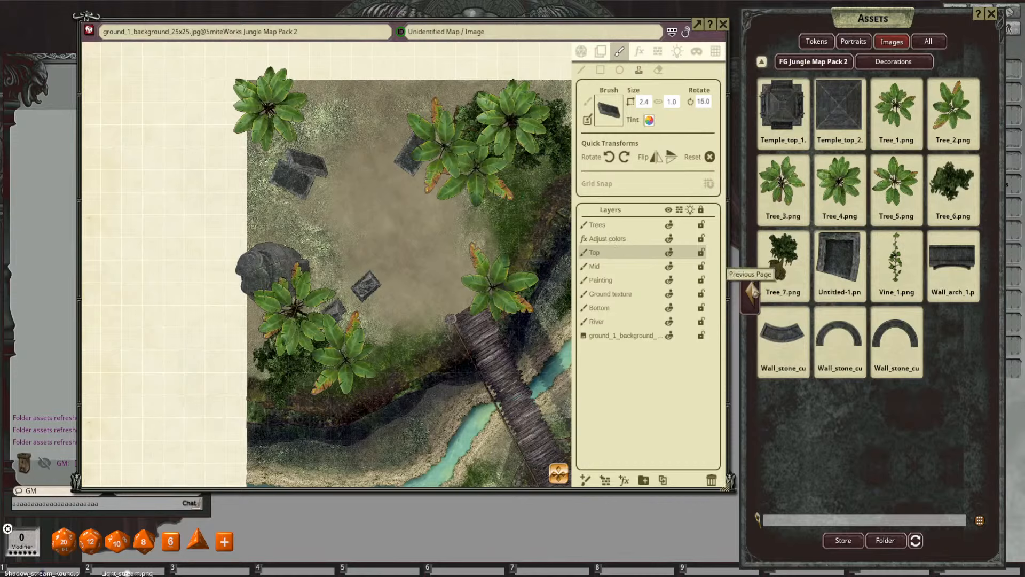
{"action": "left_click", "coordinate": [752, 291]}
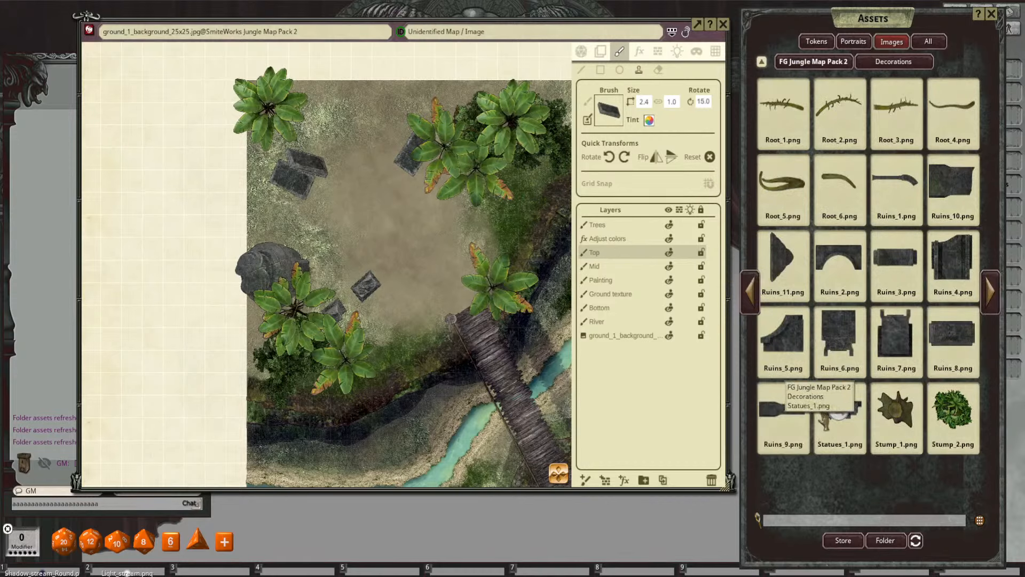
Step: Load Statues_1.png and stamp it at size 3.1 by 1.5, unrotated, near the map's northern edge, east of the corner palm
{"action": "key", "text": "ctrl"}
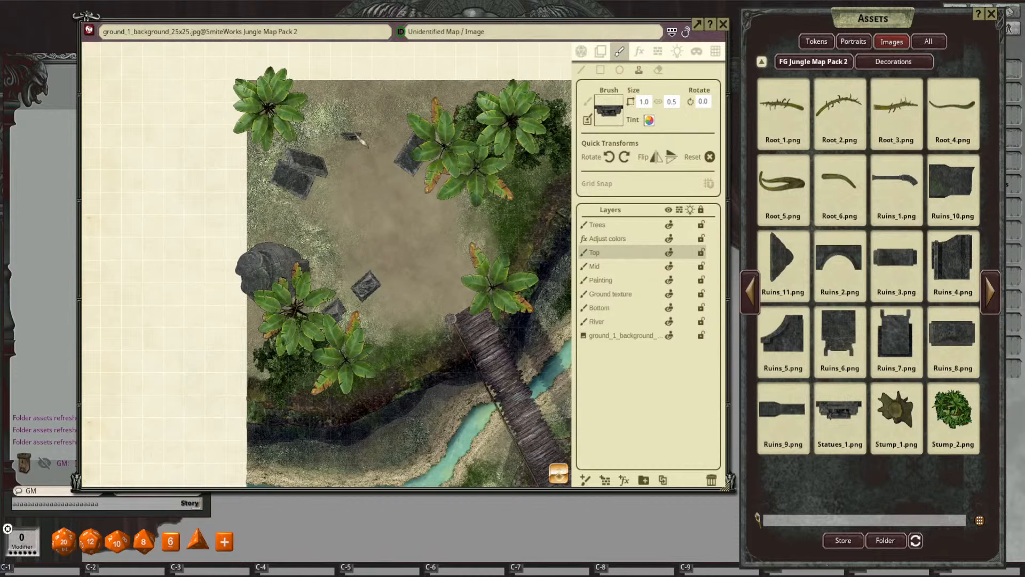
{"action": "left_click_drag", "start_coordinate": [358, 131], "coordinate": [355, 128]}
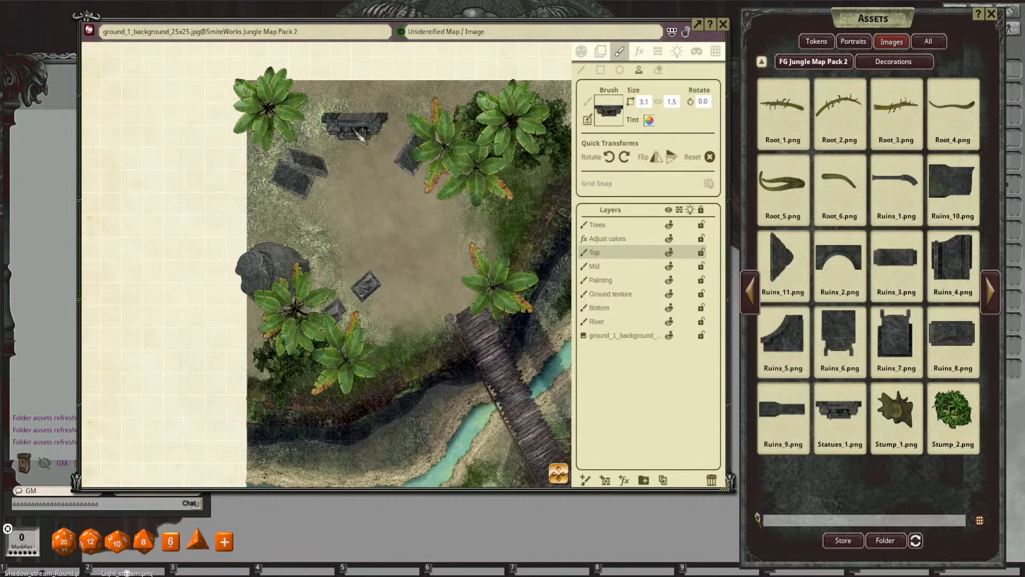
{"action": "scroll", "coordinate": [335, 139], "scroll_direction": "up", "scroll_amount": 5}
{"action": "left_click_drag", "start_coordinate": [363, 255], "coordinate": [415, 332]}
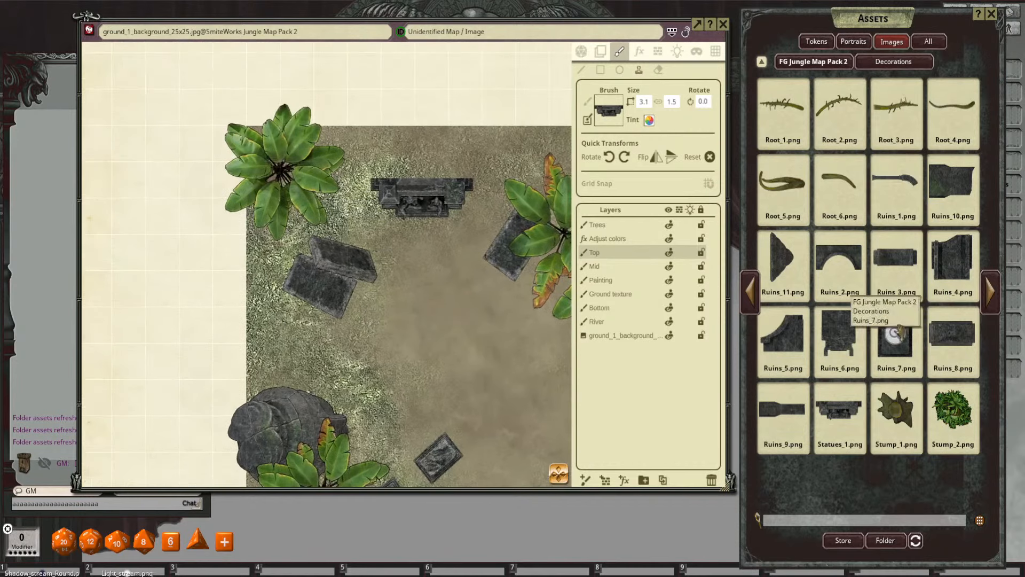
{"action": "left_click", "coordinate": [990, 292]}
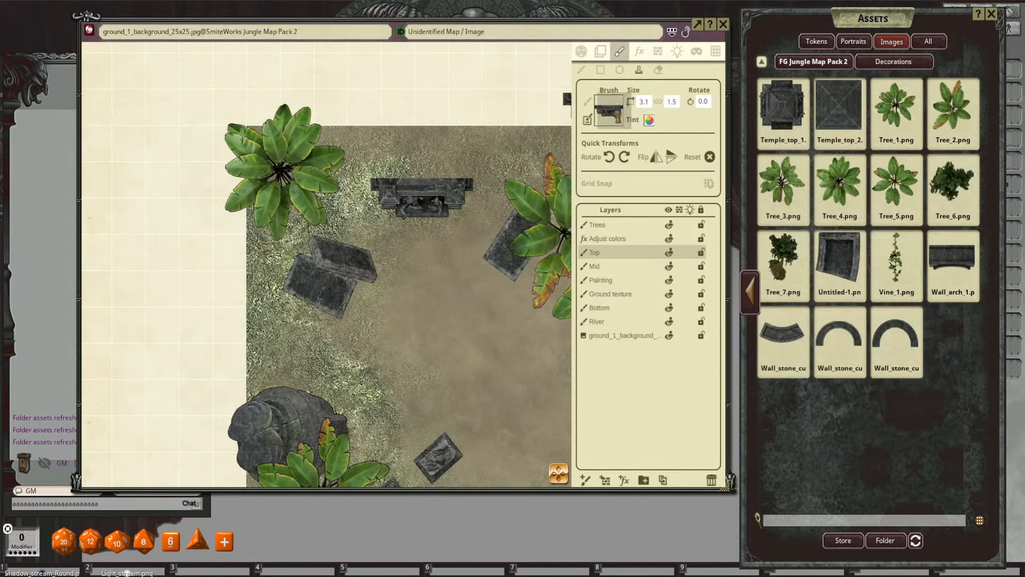
{"action": "left_click_drag", "start_coordinate": [613, 112], "coordinate": [610, 112]}
{"action": "scroll", "coordinate": [411, 164], "scroll_direction": "up", "scroll_amount": 7}
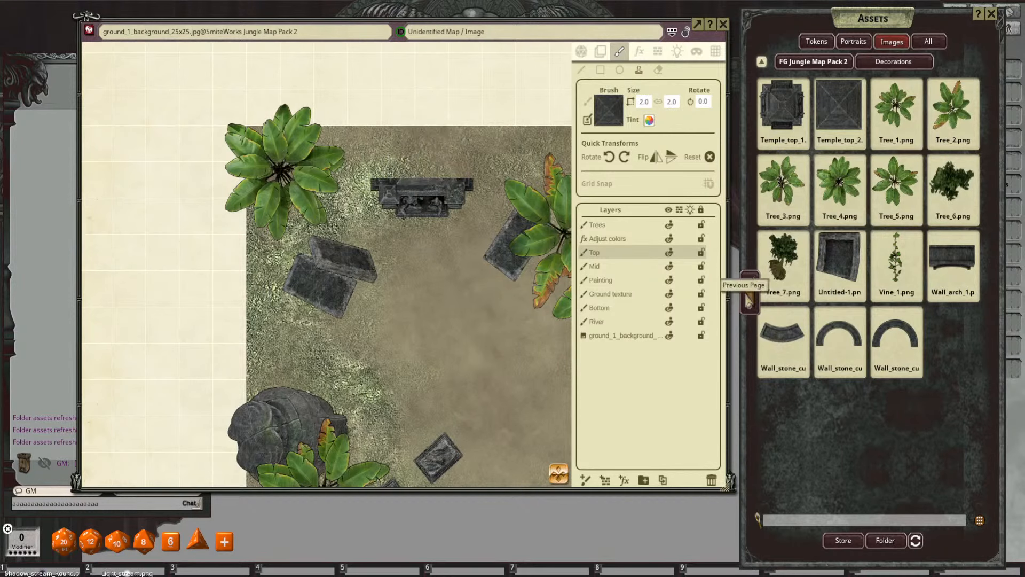
{"action": "left_click", "coordinate": [749, 303]}
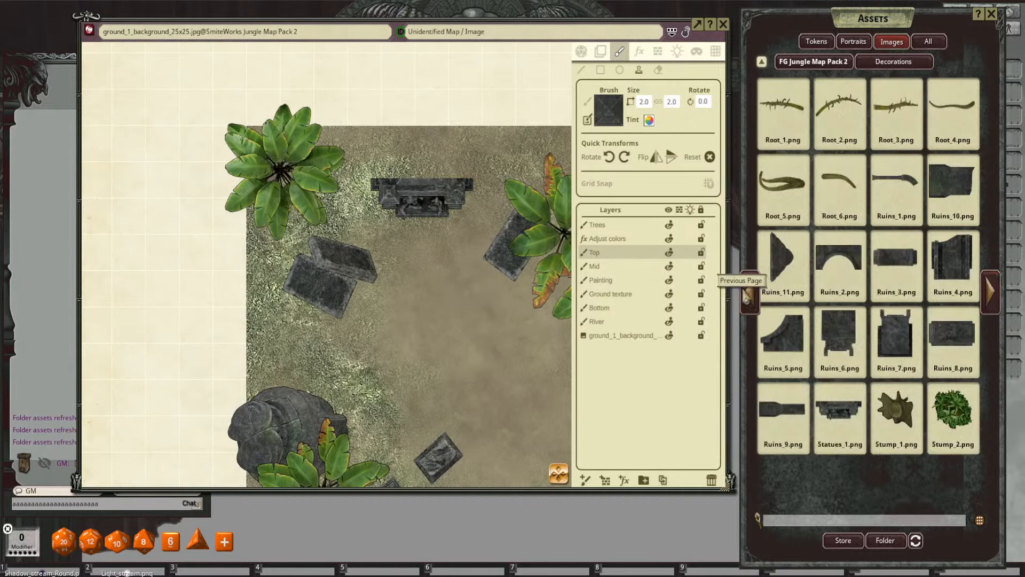
Step: Load Ruins_8.png and stamp two copies at size 2.4 by 1.2, rotated to 90, side by side behind the northern statue
{"action": "left_click_drag", "start_coordinate": [939, 346], "coordinate": [601, 113]}
{"action": "scroll", "coordinate": [402, 167], "scroll_direction": "up", "scroll_amount": 6}
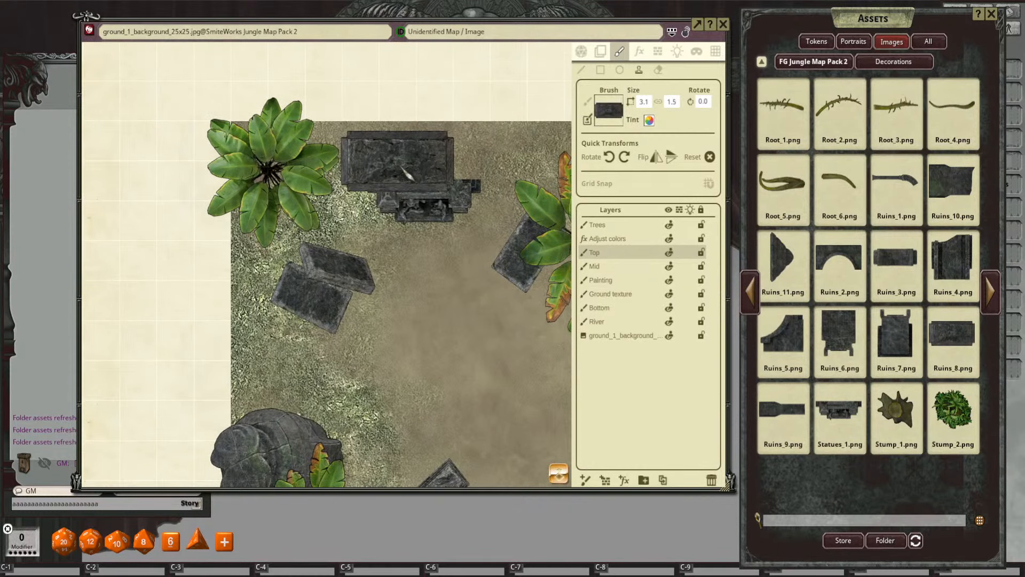
{"action": "scroll", "coordinate": [406, 167], "scroll_direction": "down", "scroll_amount": 2}
{"action": "scroll", "coordinate": [402, 166], "scroll_direction": "up", "scroll_amount": 10}
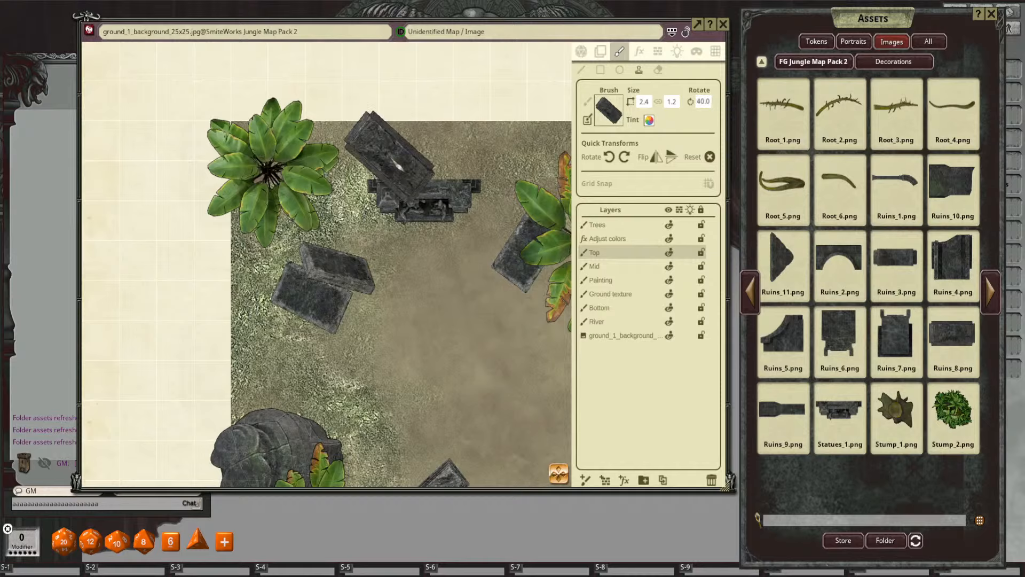
{"action": "scroll", "coordinate": [385, 155], "scroll_direction": "up", "scroll_amount": 1}
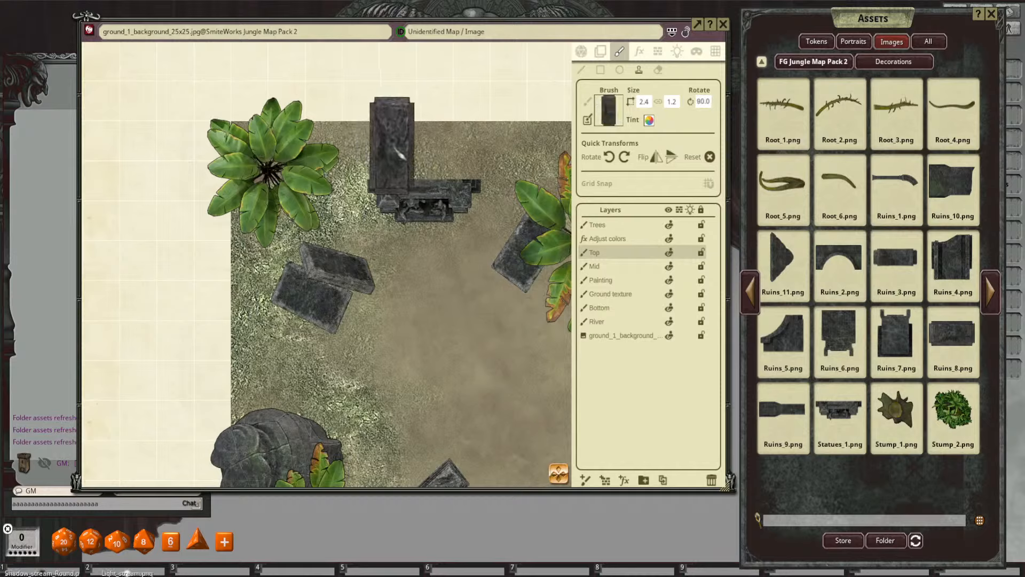
{"action": "key", "text": "ctrl"}
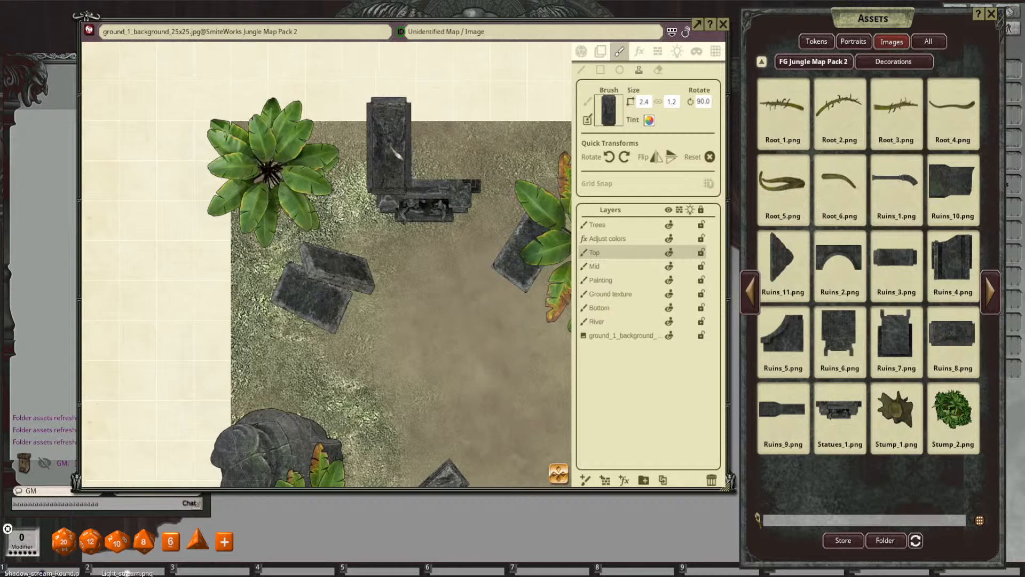
{"action": "left_click", "coordinate": [391, 148]}
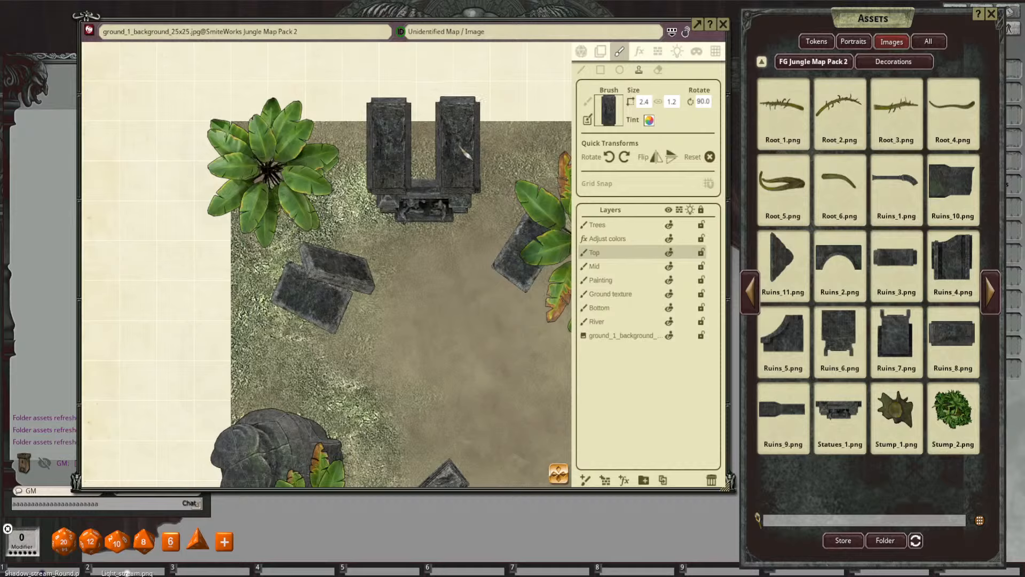
Step: Load Temple_top_2 and stamp it at size 2.4 by 2.4 as a roof over the two upright ruins behind the statue
{"action": "left_click", "coordinate": [990, 291]}
{"action": "left_click", "coordinate": [842, 126]}
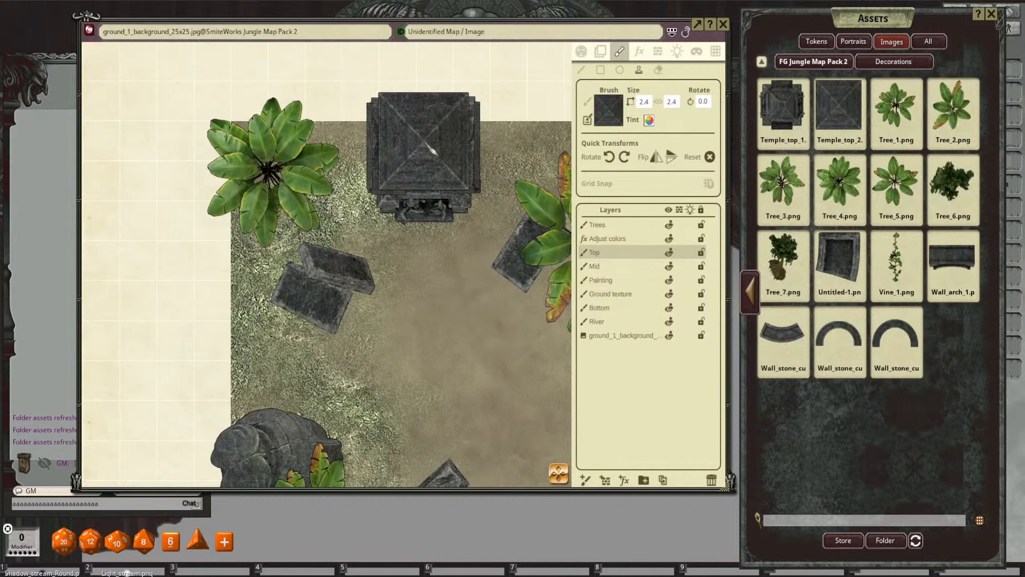
{"action": "left_click", "coordinate": [425, 143]}
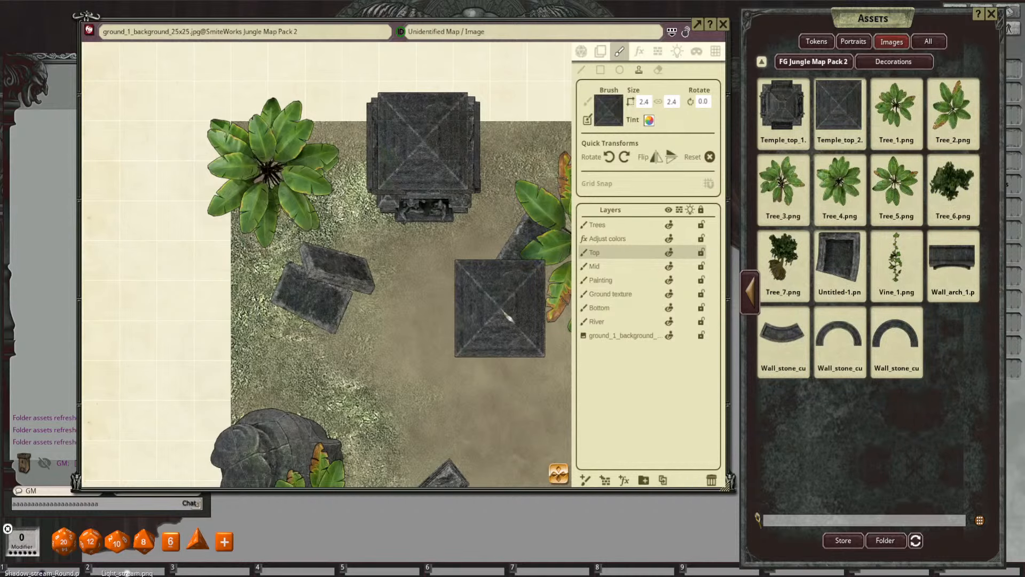
{"action": "scroll", "coordinate": [501, 309], "scroll_direction": "down", "scroll_amount": 4}
{"action": "left_click_drag", "start_coordinate": [497, 370], "coordinate": [465, 273]}
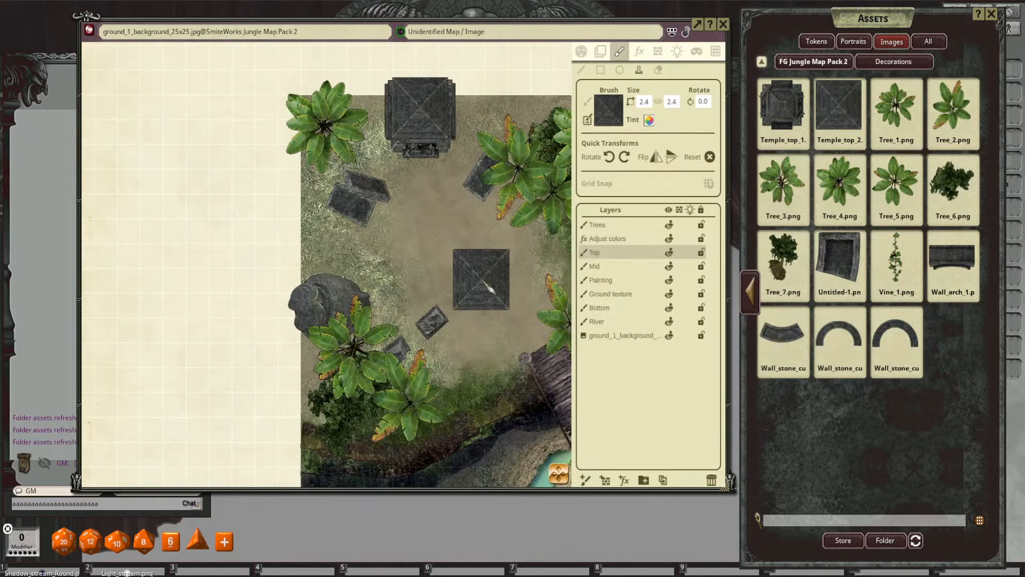
{"action": "scroll", "coordinate": [490, 289], "scroll_direction": "up", "scroll_amount": 1}
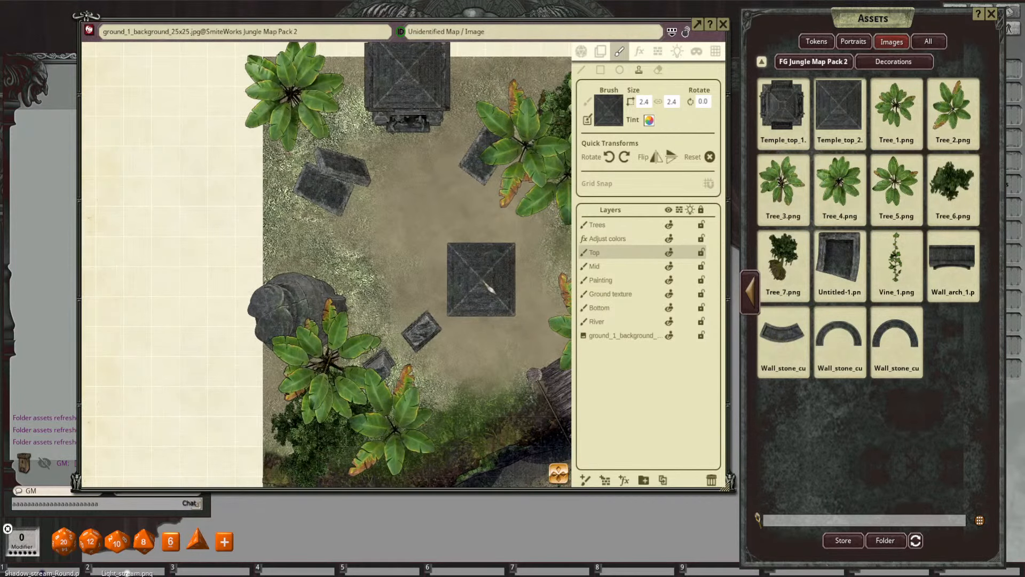
{"action": "left_click_drag", "start_coordinate": [490, 289], "coordinate": [447, 284]}
{"action": "scroll", "coordinate": [449, 285], "scroll_direction": "up", "scroll_amount": 1}
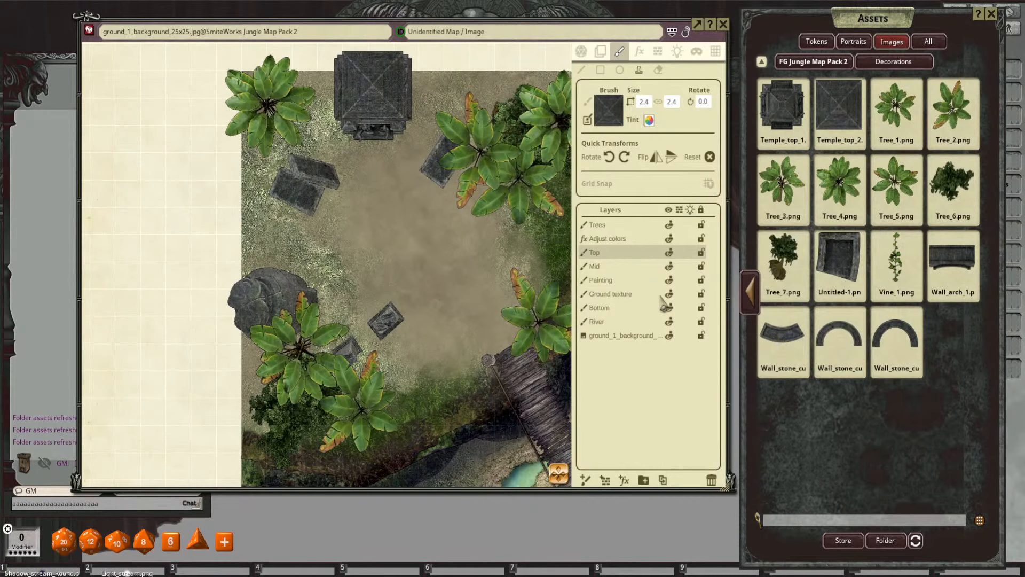
Step: Load Vine_1.png and stamp it at size 0.7 by 2.0, rotated to 30, on the temple roof's east side
{"action": "left_click", "coordinate": [896, 262]}
{"action": "scroll", "coordinate": [321, 280], "scroll_direction": "up", "scroll_amount": 4}
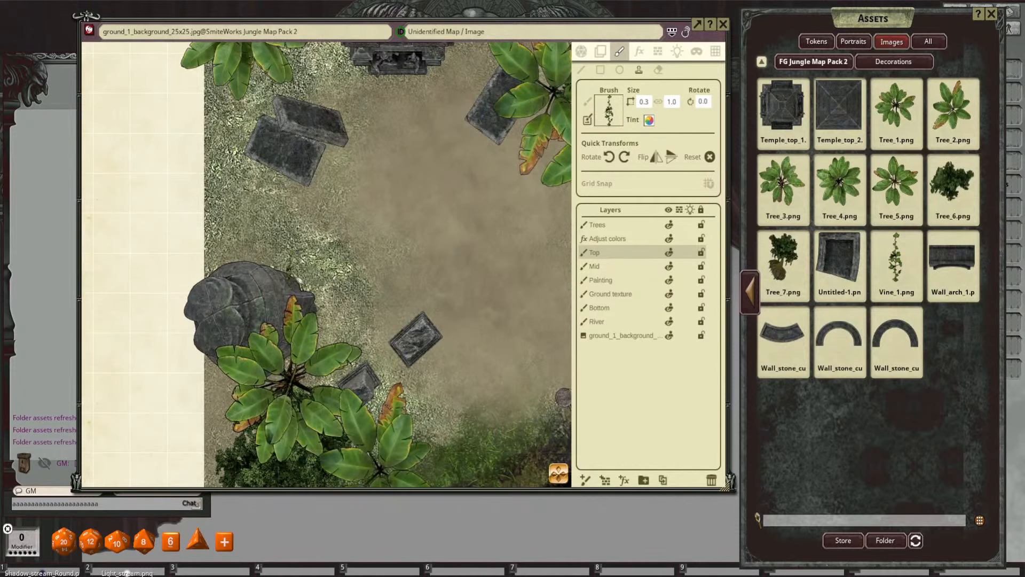
{"action": "scroll", "coordinate": [296, 270], "scroll_direction": "up", "scroll_amount": 4}
{"action": "left_click_drag", "start_coordinate": [309, 245], "coordinate": [380, 231]}
{"action": "left_click_drag", "start_coordinate": [453, 163], "coordinate": [455, 341]}
{"action": "scroll", "coordinate": [505, 160], "scroll_direction": "up", "scroll_amount": 1, "text": "shift"}
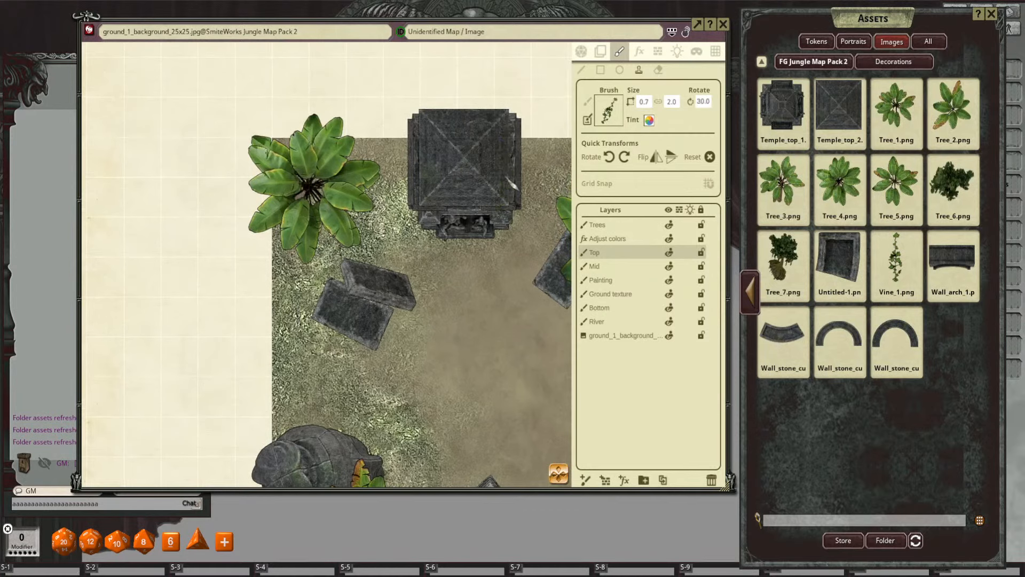
{"action": "left_click", "coordinate": [512, 185]}
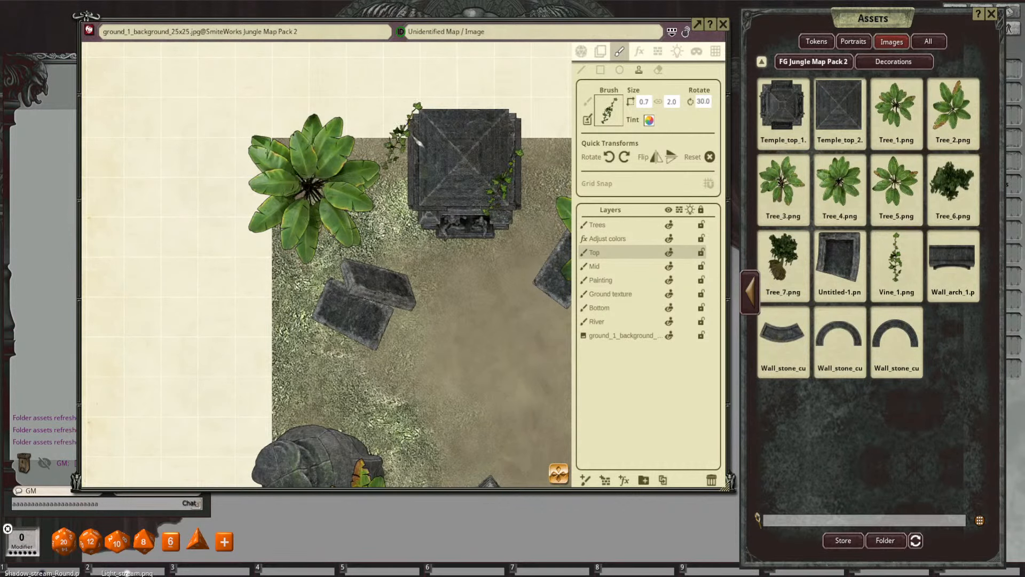
Step: Stamp the vine at size 0.5 by 1.6 along the temple roof, rotated to 0 on its east edge and 270 on its south edge
{"action": "scroll", "coordinate": [488, 172], "scroll_direction": "down", "scroll_amount": 2, "text": "shift"}
{"action": "scroll", "coordinate": [506, 169], "scroll_direction": "down", "scroll_amount": 2, "text": "ctrl"}
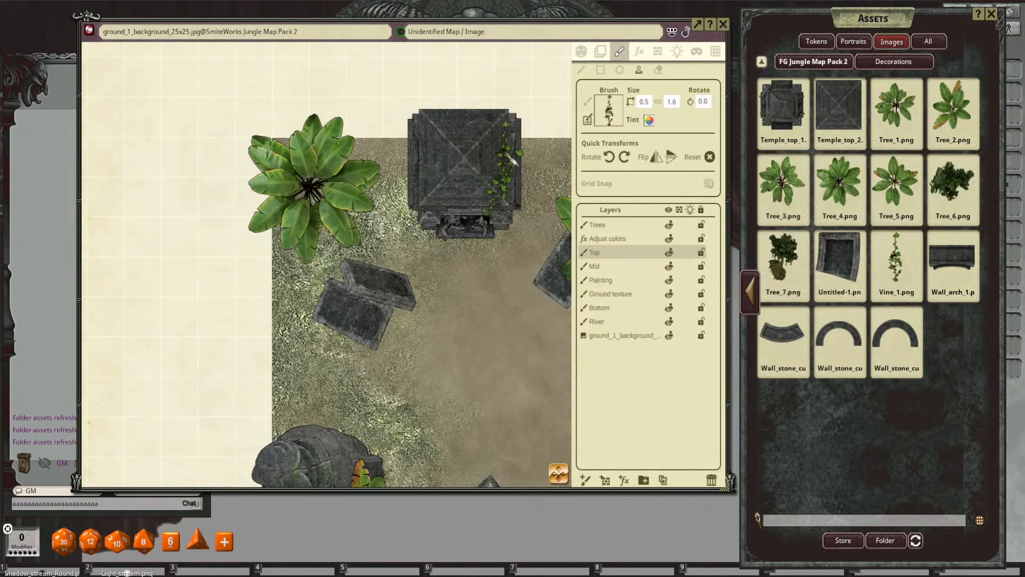
{"action": "scroll", "coordinate": [432, 213], "scroll_direction": "down", "scroll_amount": 4, "text": "shift"}
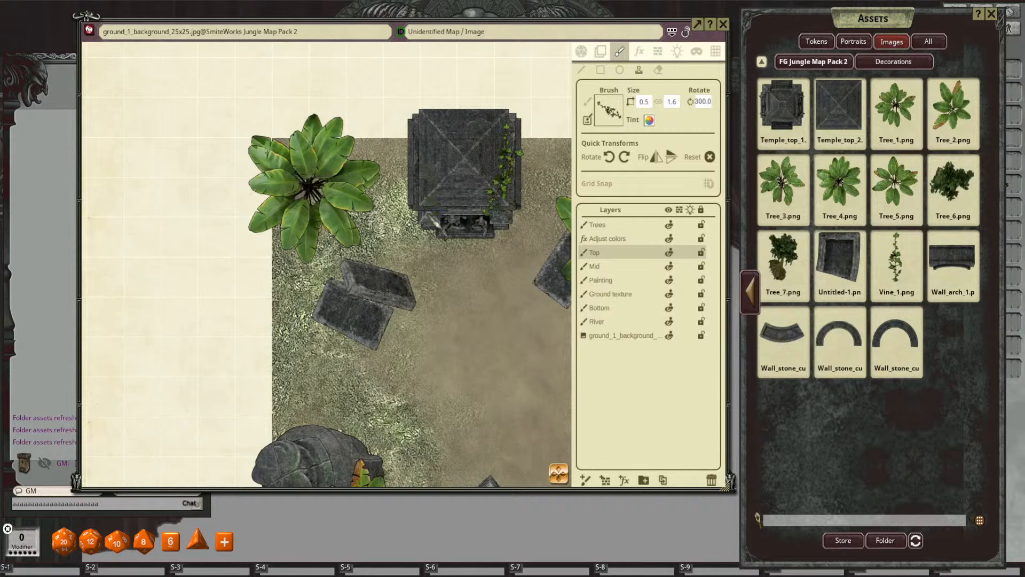
{"action": "scroll", "coordinate": [454, 221], "scroll_direction": "down", "scroll_amount": 1, "text": "shift"}
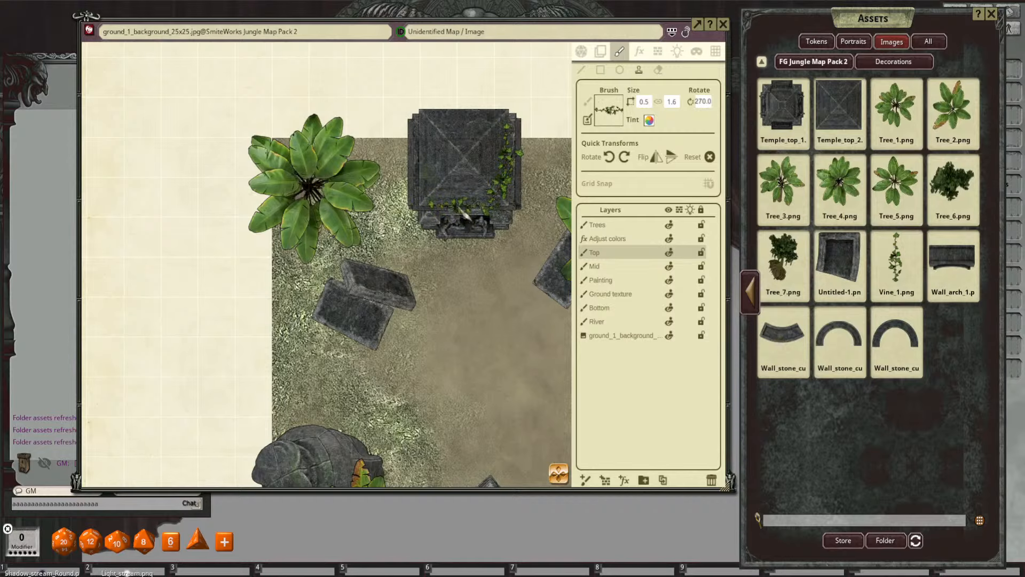
{"action": "left_click", "coordinate": [462, 210]}
{"action": "scroll", "coordinate": [512, 216], "scroll_direction": "up", "scroll_amount": 5}
{"action": "scroll", "coordinate": [512, 217], "scroll_direction": "down", "scroll_amount": 6}
{"action": "left_click_drag", "start_coordinate": [512, 216], "coordinate": [476, 257]}
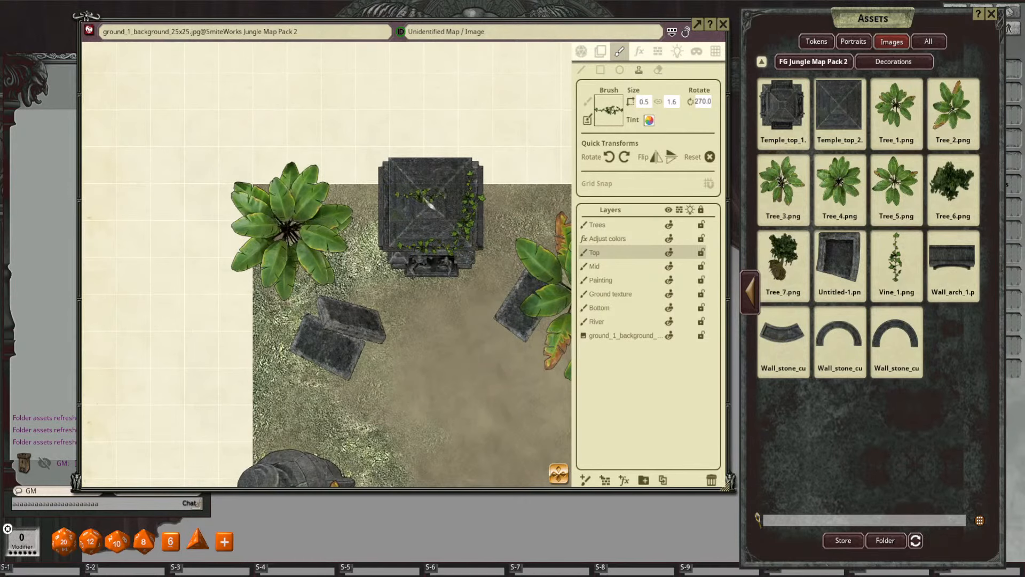
Step: Stamp the vine rotated to 225 on the temple roof's northwest corner and to 150 on the northwestern stone block
{"action": "scroll", "coordinate": [483, 262], "scroll_direction": "down", "scroll_amount": 5}
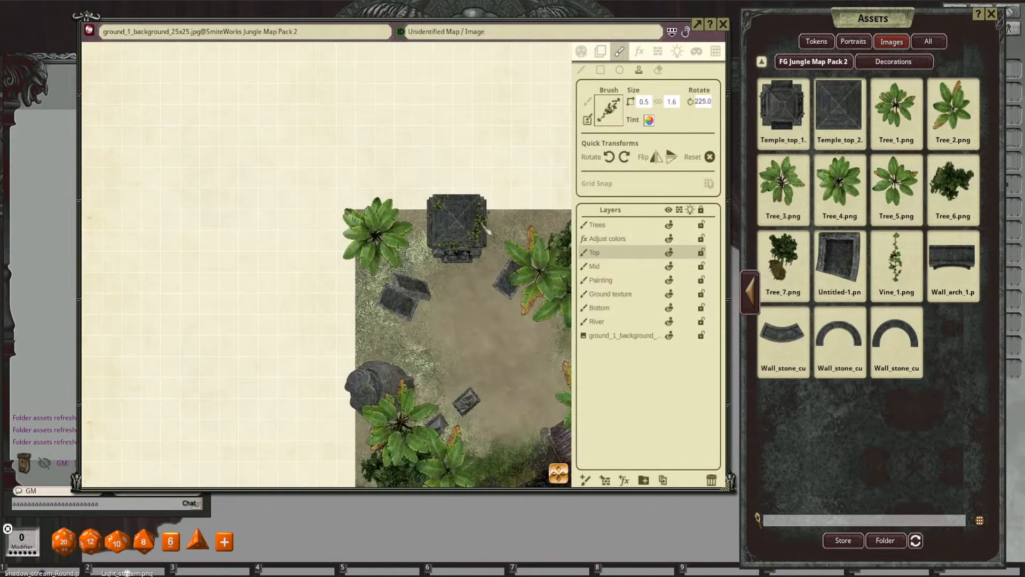
{"action": "left_click_drag", "start_coordinate": [483, 363], "coordinate": [465, 294]}
{"action": "scroll", "coordinate": [406, 187], "scroll_direction": "up", "scroll_amount": 3}
{"action": "scroll", "coordinate": [365, 264], "scroll_direction": "down", "scroll_amount": 4, "text": "shift"}
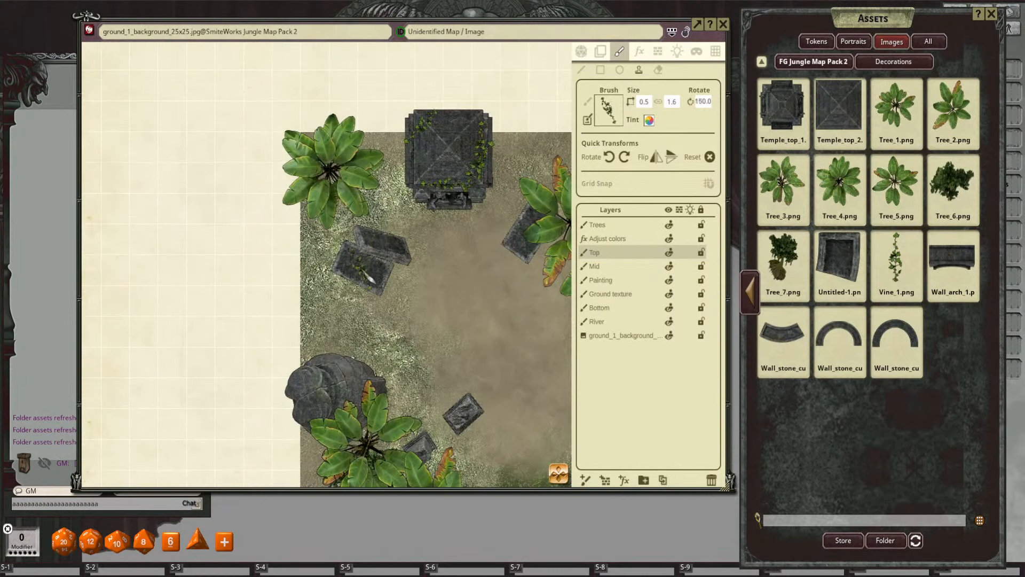
{"action": "scroll", "coordinate": [481, 262], "scroll_direction": "down", "scroll_amount": 3}
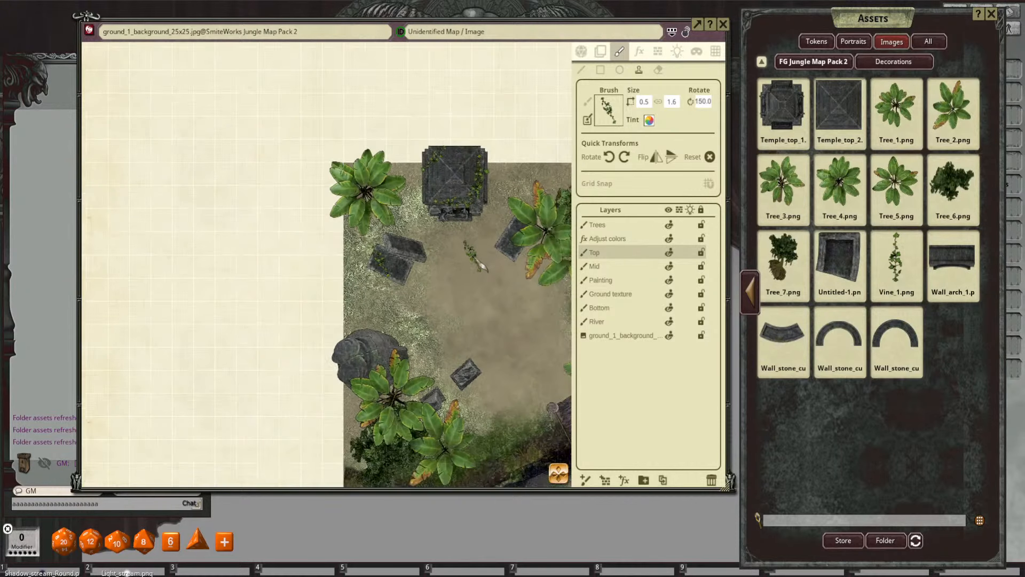
{"action": "left_click_drag", "start_coordinate": [483, 266], "coordinate": [452, 246]}
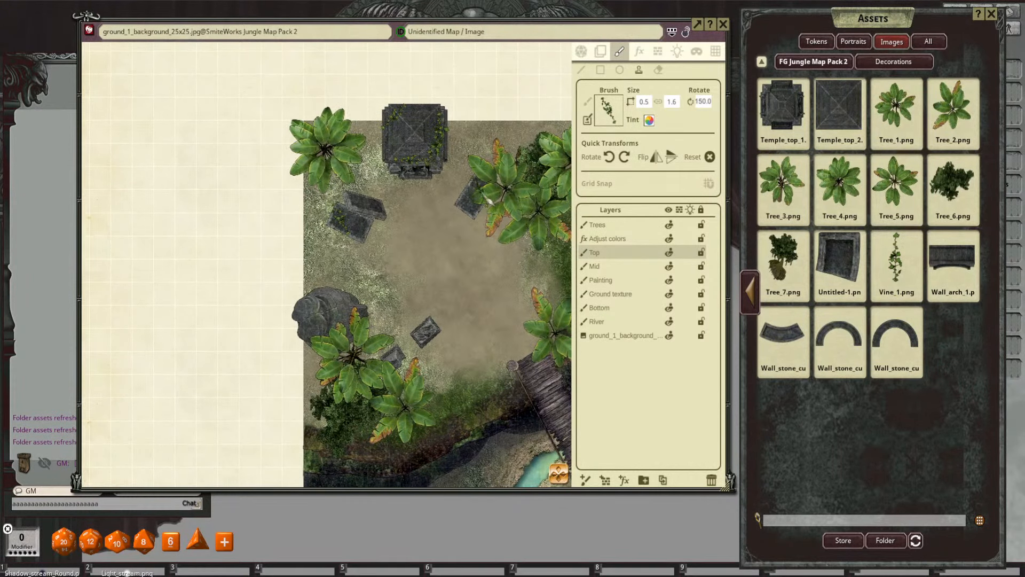
{"action": "left_click_drag", "start_coordinate": [407, 279], "coordinate": [434, 251]}
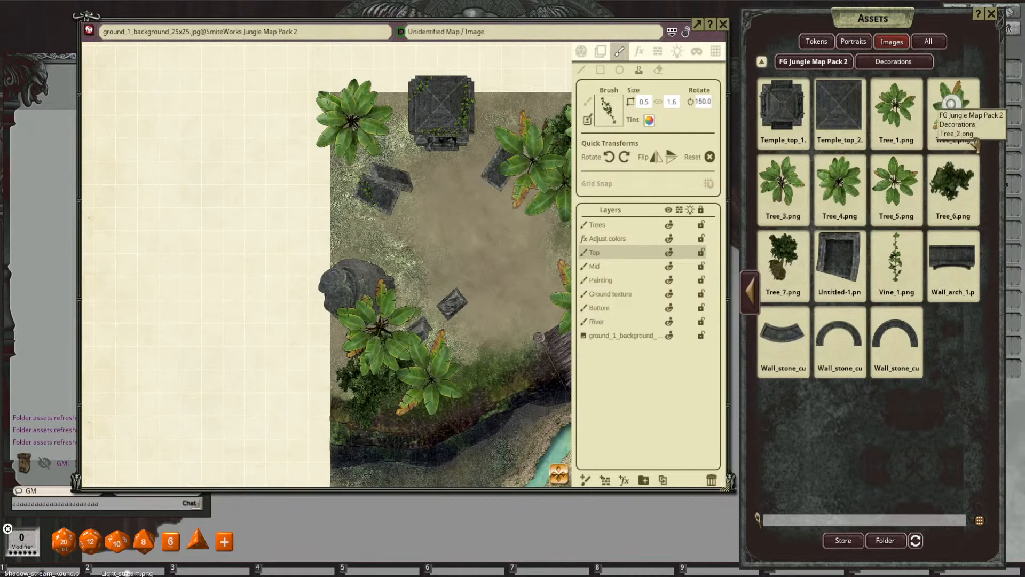
Step: Load Plants_3.png and stamp it at size 1.0 by 1.6, rotated to 215, on the northeastern stone block
{"action": "left_click", "coordinate": [752, 297]}
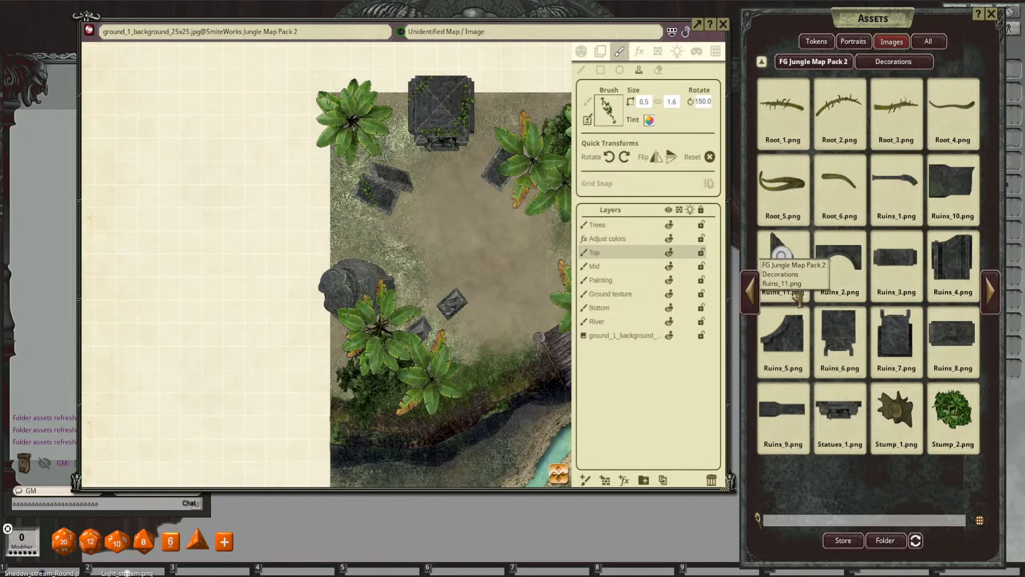
{"action": "left_click", "coordinate": [752, 294]}
{"action": "left_click", "coordinate": [783, 182]}
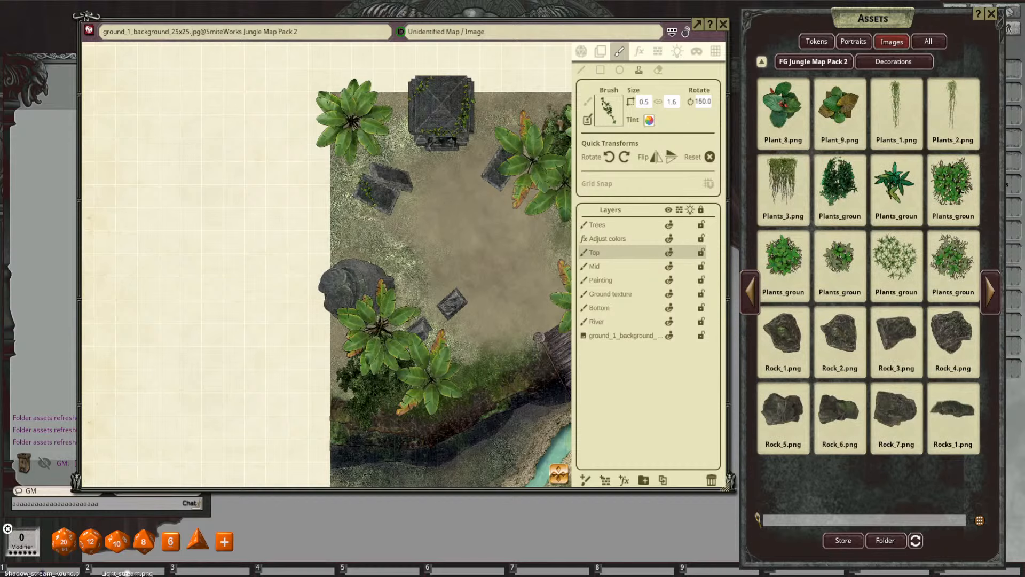
{"action": "scroll", "coordinate": [365, 251], "scroll_direction": "up", "scroll_amount": 4}
{"action": "scroll", "coordinate": [363, 289], "scroll_direction": "up", "scroll_amount": 5}
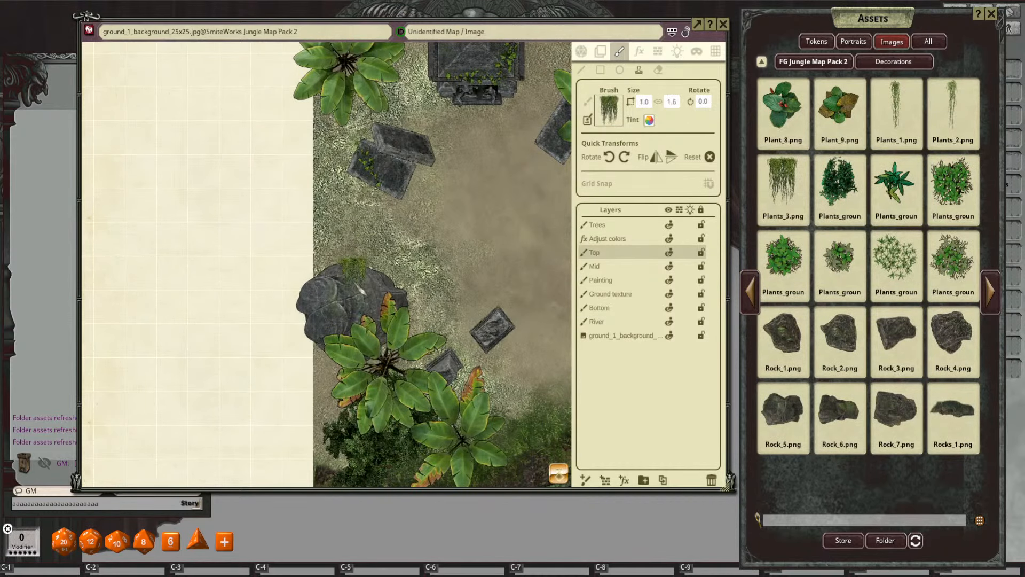
{"action": "scroll", "coordinate": [371, 254], "scroll_direction": "down", "scroll_amount": 13}
{"action": "scroll", "coordinate": [336, 324], "scroll_direction": "down", "scroll_amount": 10}
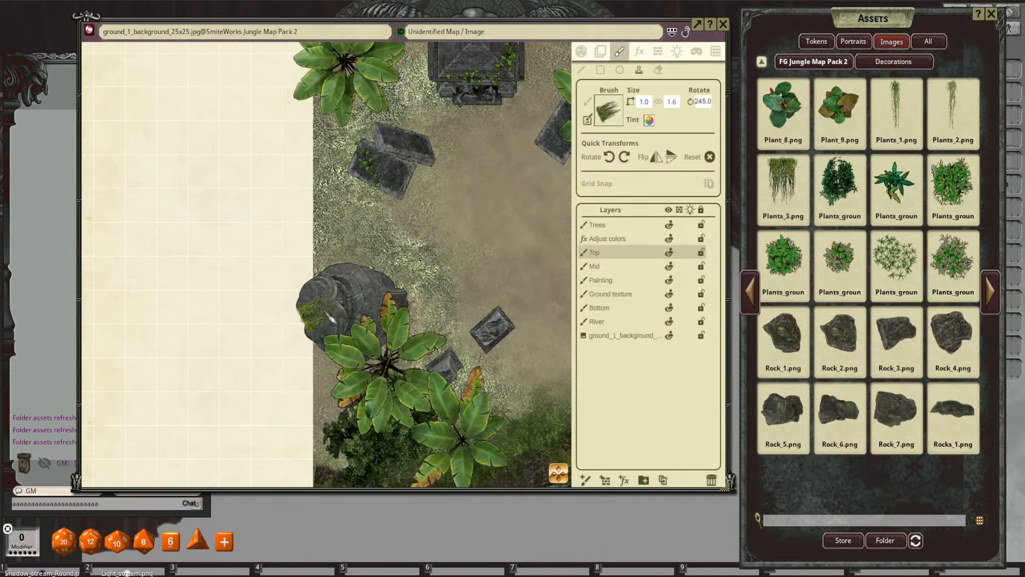
{"action": "left_click_drag", "start_coordinate": [442, 223], "coordinate": [433, 389]}
{"action": "scroll", "coordinate": [480, 218], "scroll_direction": "up", "scroll_amount": 13}
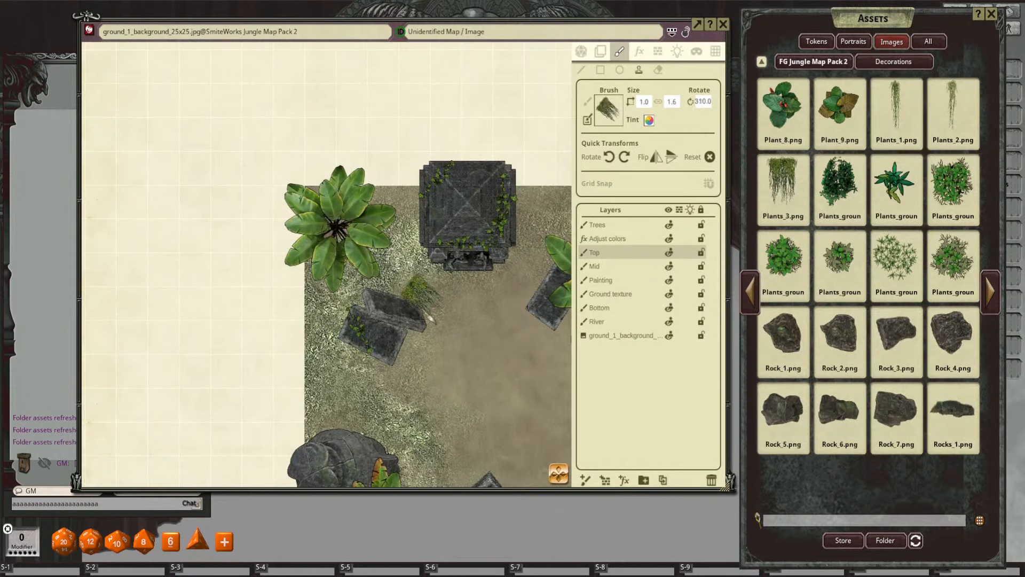
{"action": "scroll", "coordinate": [385, 346], "scroll_direction": "down", "scroll_amount": 2}
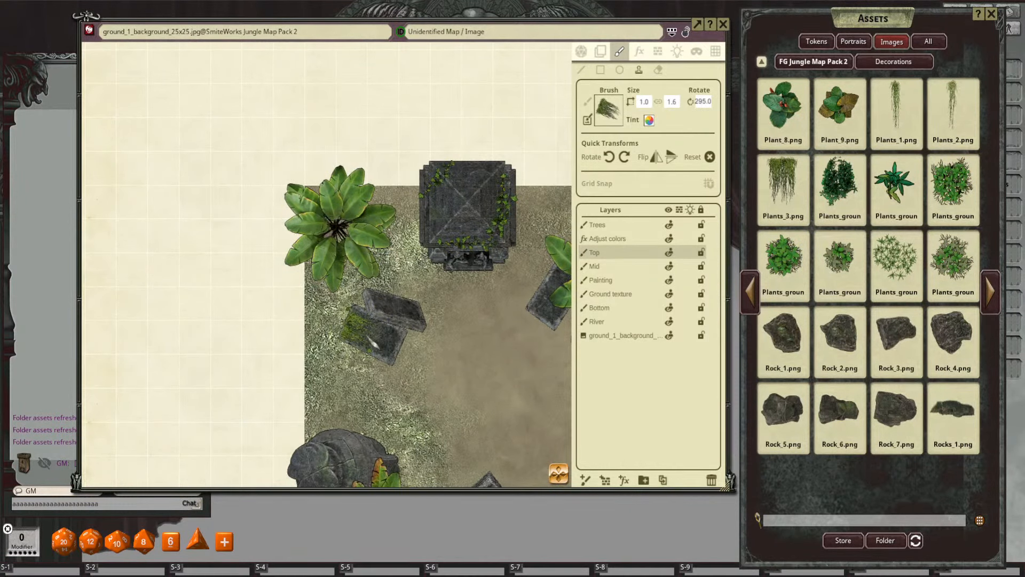
{"action": "left_click_drag", "start_coordinate": [471, 319], "coordinate": [372, 340]}
{"action": "scroll", "coordinate": [458, 323], "scroll_direction": "up", "scroll_amount": 2}
{"action": "scroll", "coordinate": [463, 329], "scroll_direction": "down", "scroll_amount": 16}
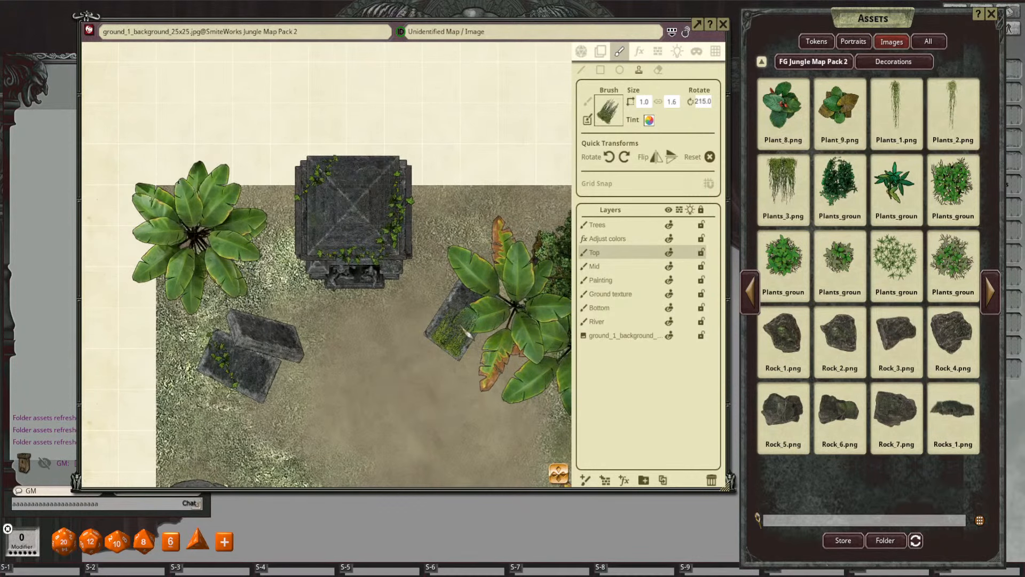
{"action": "left_click", "coordinate": [464, 336]}
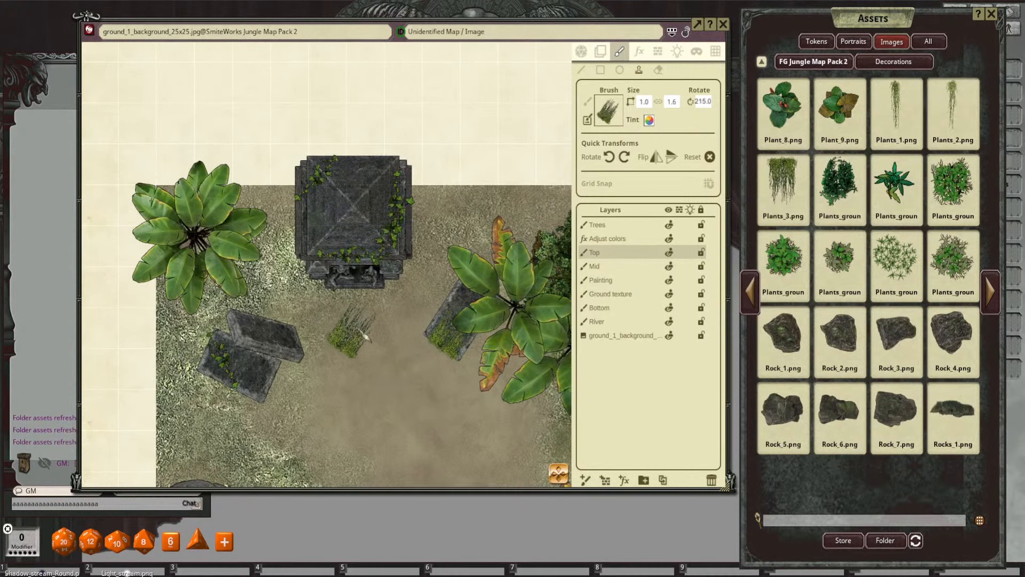
{"action": "scroll", "coordinate": [368, 331], "scroll_direction": "up", "scroll_amount": 3}
{"action": "scroll", "coordinate": [385, 336], "scroll_direction": "down", "scroll_amount": 3}
{"action": "scroll", "coordinate": [376, 331], "scroll_direction": "up", "scroll_amount": 1}
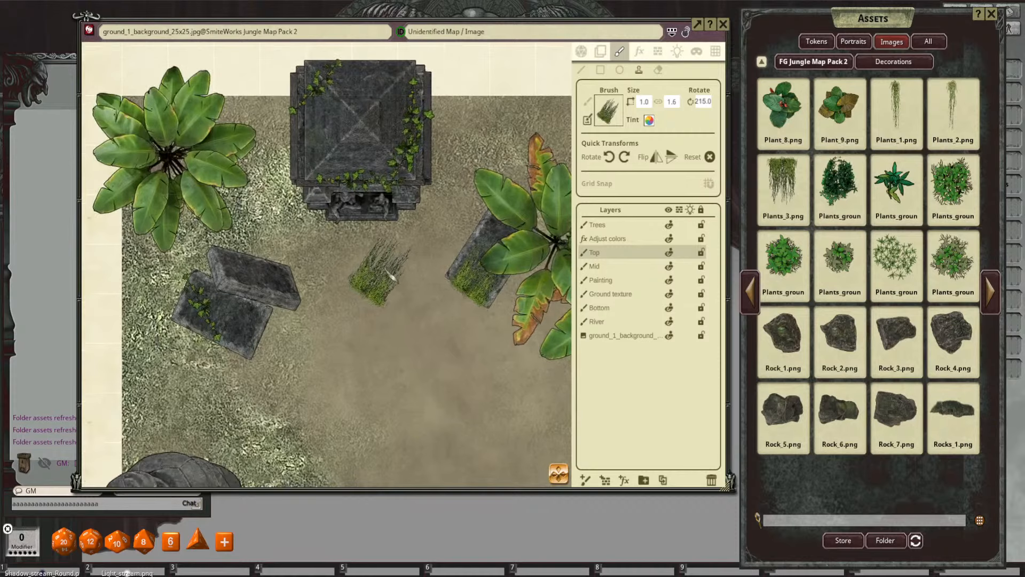
{"action": "scroll", "coordinate": [340, 289], "scroll_direction": "up", "scroll_amount": 5}
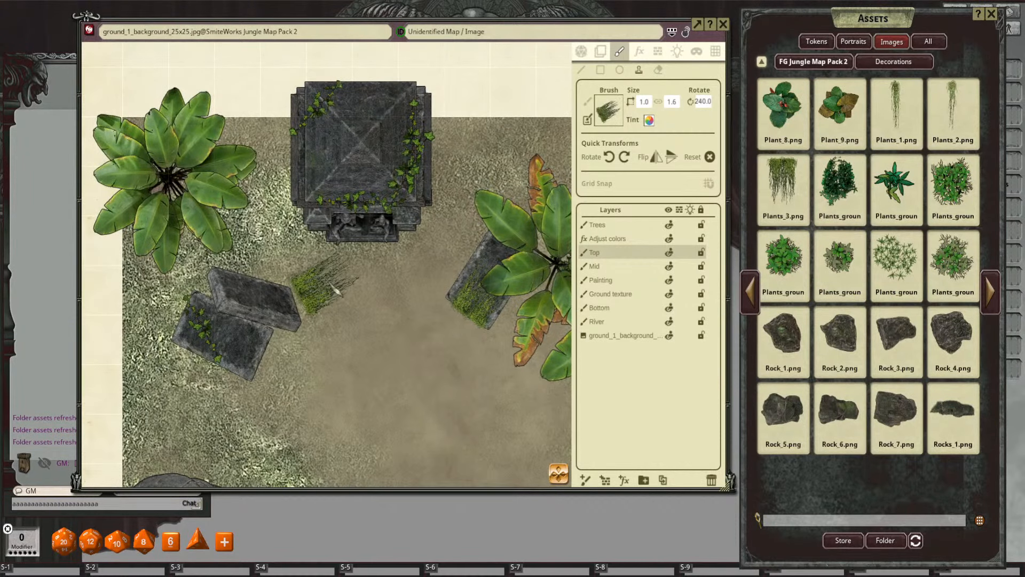
{"action": "left_click_drag", "start_coordinate": [340, 298], "coordinate": [381, 345]}
{"action": "scroll", "coordinate": [392, 201], "scroll_direction": "up", "scroll_amount": 5}
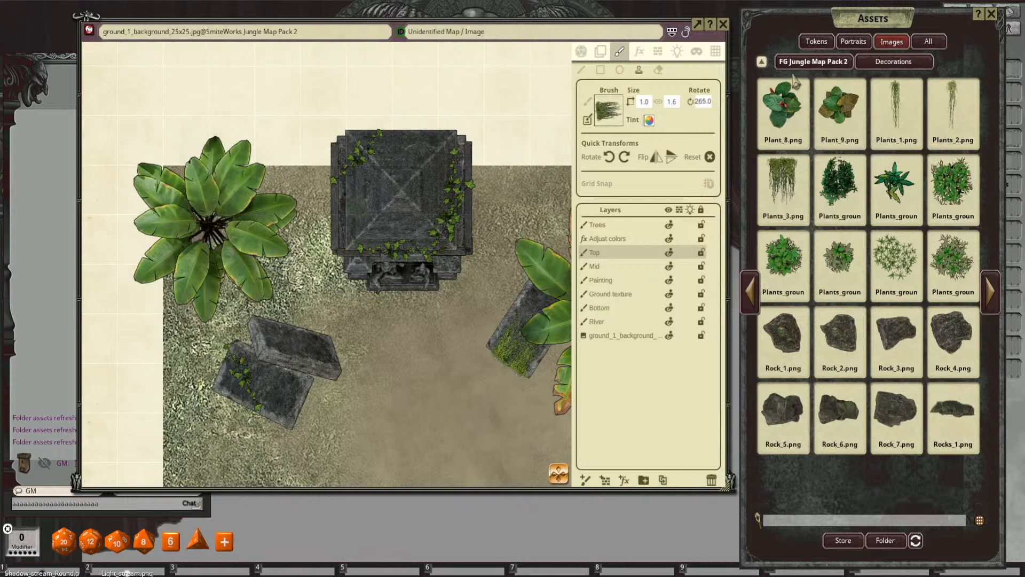
Step: Load the dark green ground plant and stamp it at size 1.3 by 1.3, rotated to 30, on the northeastern stone block beside the tree
{"action": "left_click", "coordinate": [840, 181]}
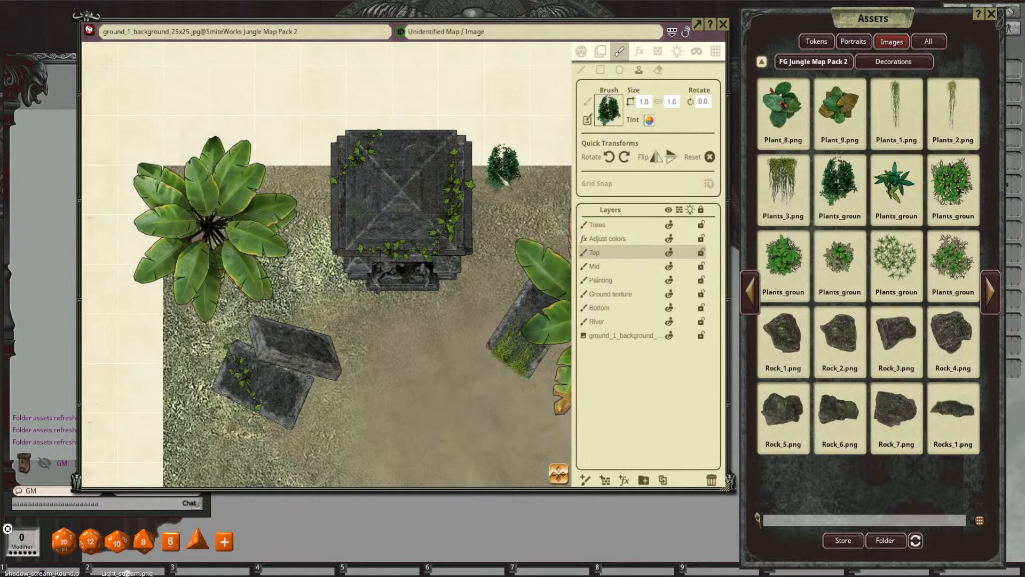
{"action": "scroll", "coordinate": [413, 299], "scroll_direction": "up", "scroll_amount": 6}
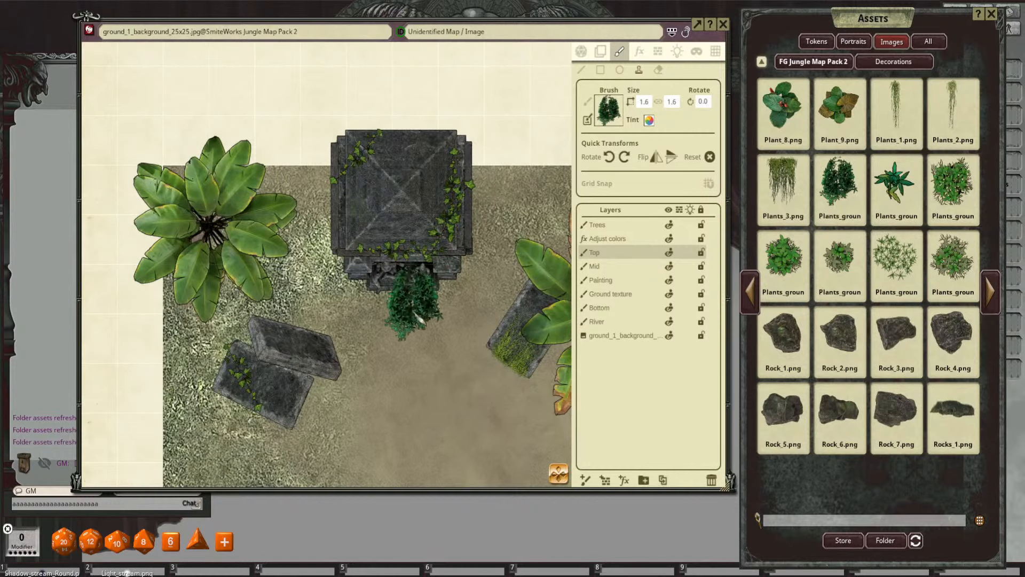
{"action": "left_click_drag", "start_coordinate": [404, 333], "coordinate": [402, 274]}
{"action": "left_click_drag", "start_coordinate": [552, 250], "coordinate": [454, 267]}
{"action": "scroll", "coordinate": [456, 263], "scroll_direction": "up", "scroll_amount": 2}
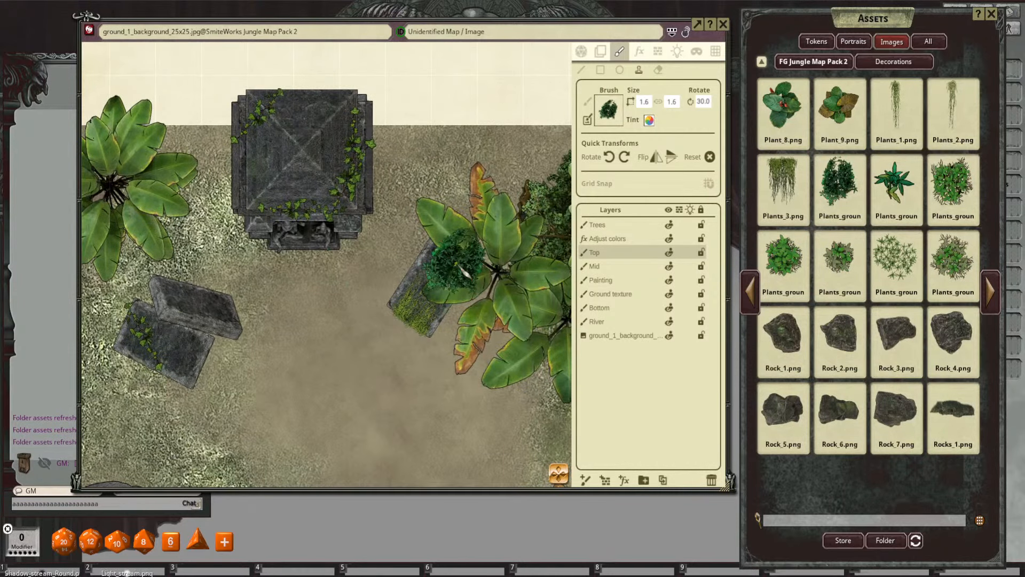
{"action": "scroll", "coordinate": [459, 265], "scroll_direction": "down", "scroll_amount": 3}
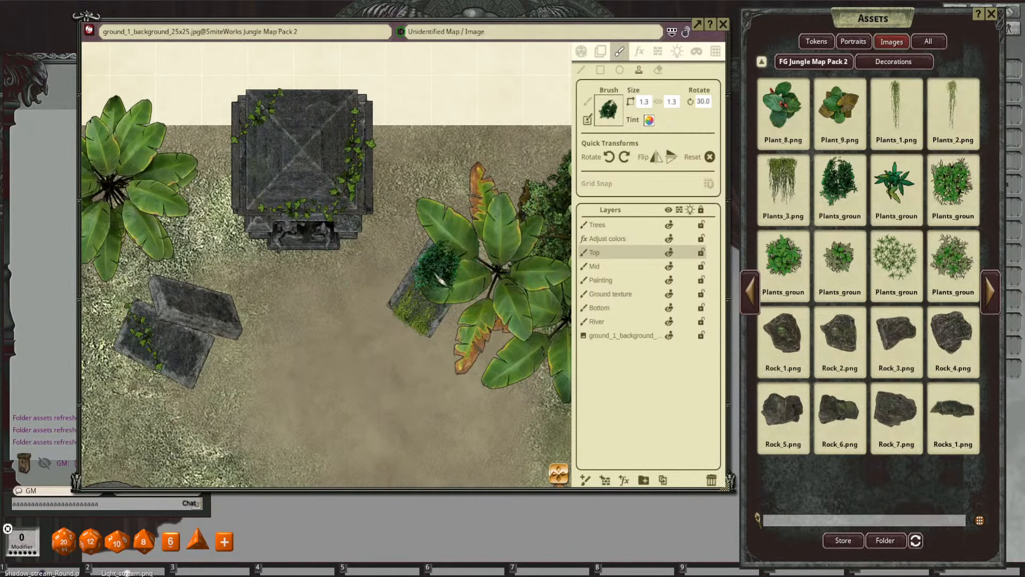
{"action": "left_click_drag", "start_coordinate": [273, 285], "coordinate": [429, 250]}
{"action": "scroll", "coordinate": [383, 247], "scroll_direction": "down", "scroll_amount": 2}
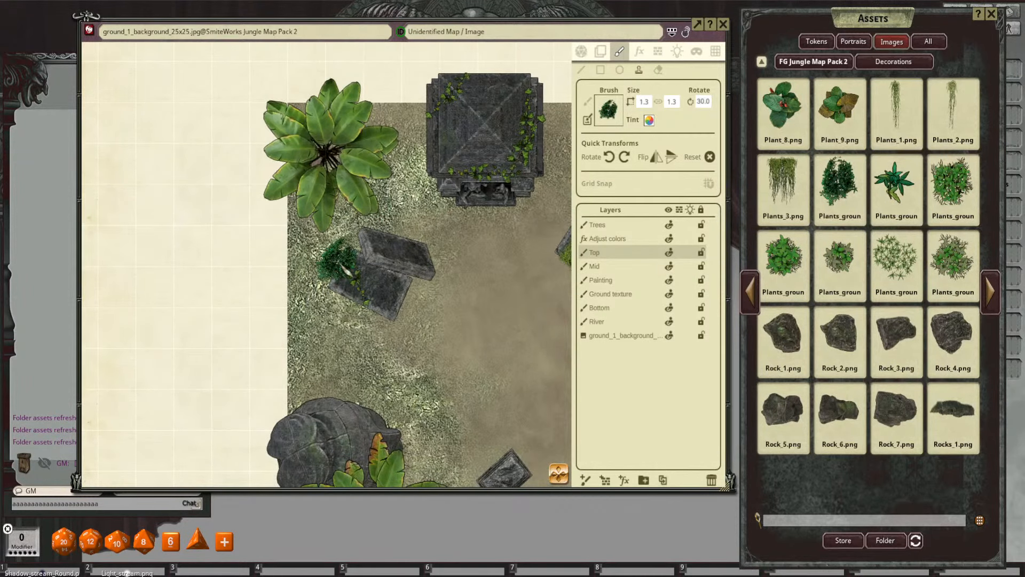
{"action": "scroll", "coordinate": [347, 270], "scroll_direction": "down", "scroll_amount": 3}
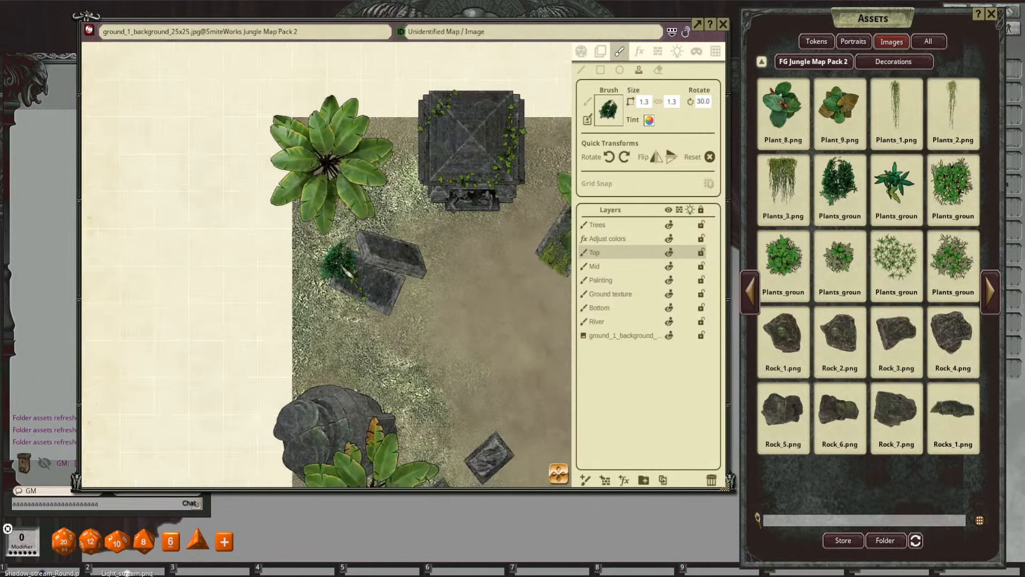
{"action": "left_click_drag", "start_coordinate": [425, 281], "coordinate": [388, 229]}
{"action": "left_click_drag", "start_coordinate": [426, 329], "coordinate": [390, 218]}
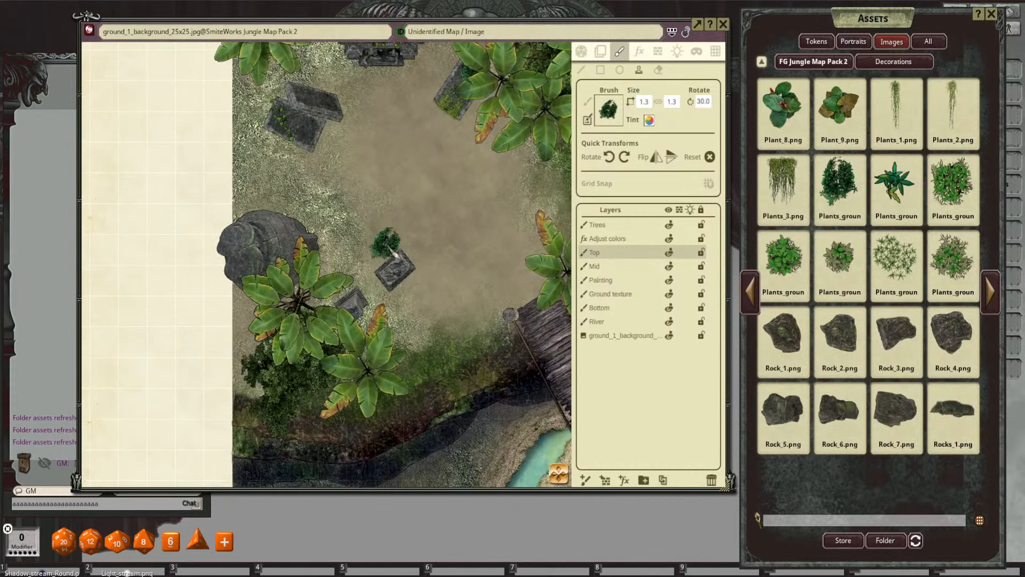
{"action": "left_click_drag", "start_coordinate": [376, 258], "coordinate": [381, 243]}
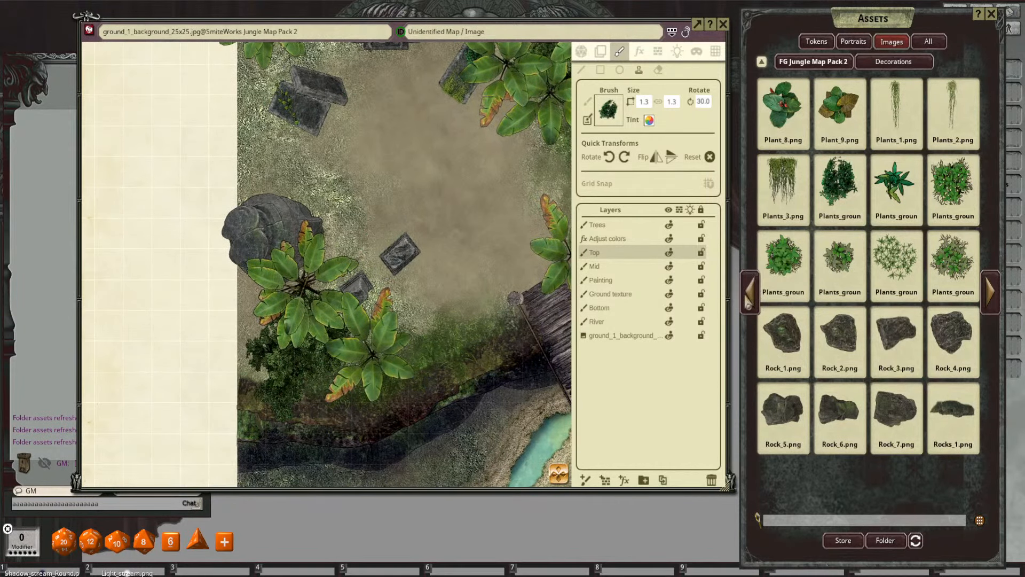
Step: Load Grass_1.png and stamp it at size 1.6 by 1.2, rotated to 65, on the west side of the large stone head
{"action": "left_click", "coordinate": [750, 291]}
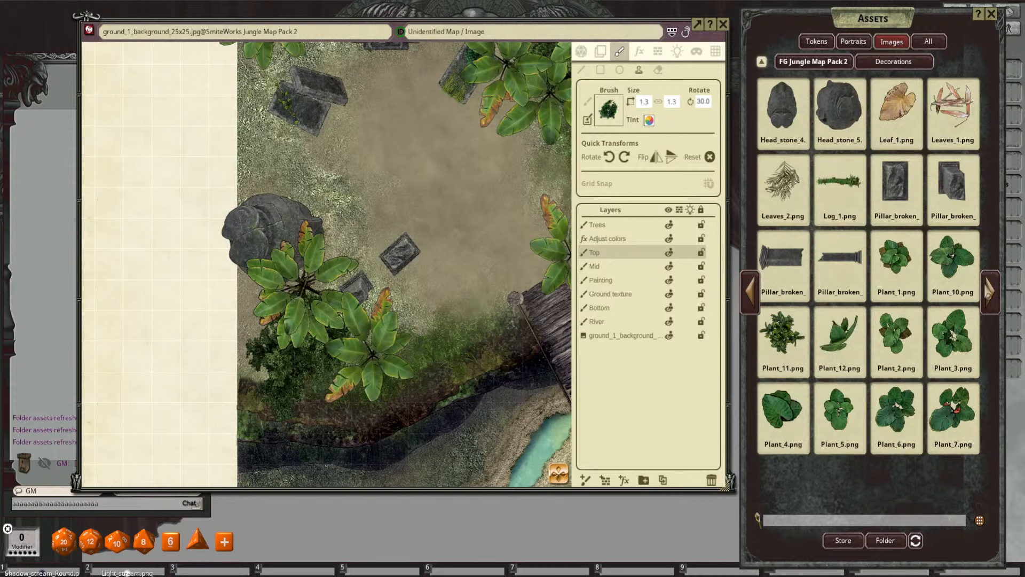
{"action": "left_click", "coordinate": [989, 288]}
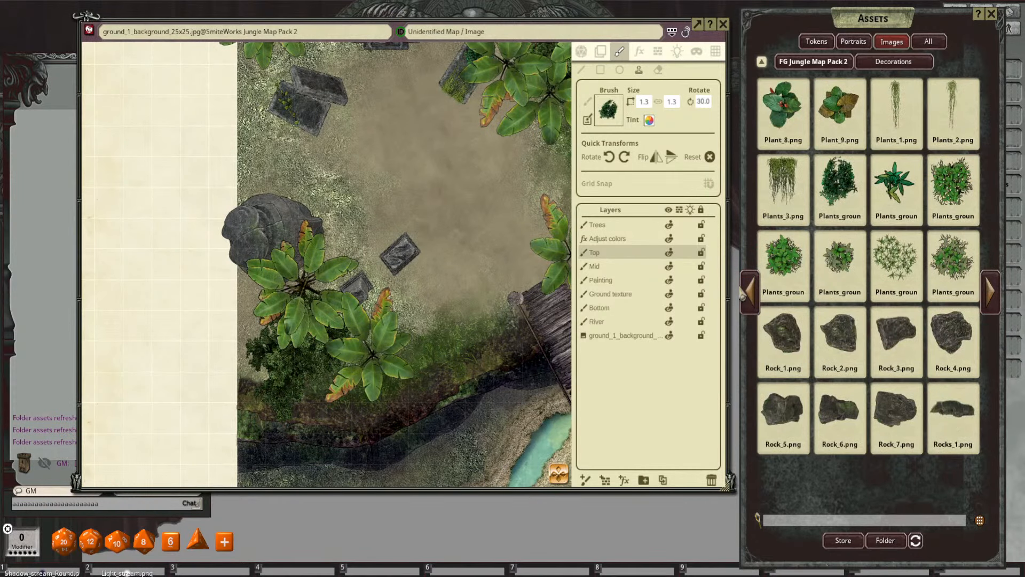
{"action": "left_click", "coordinate": [753, 292]}
{"action": "left_click", "coordinate": [753, 293]}
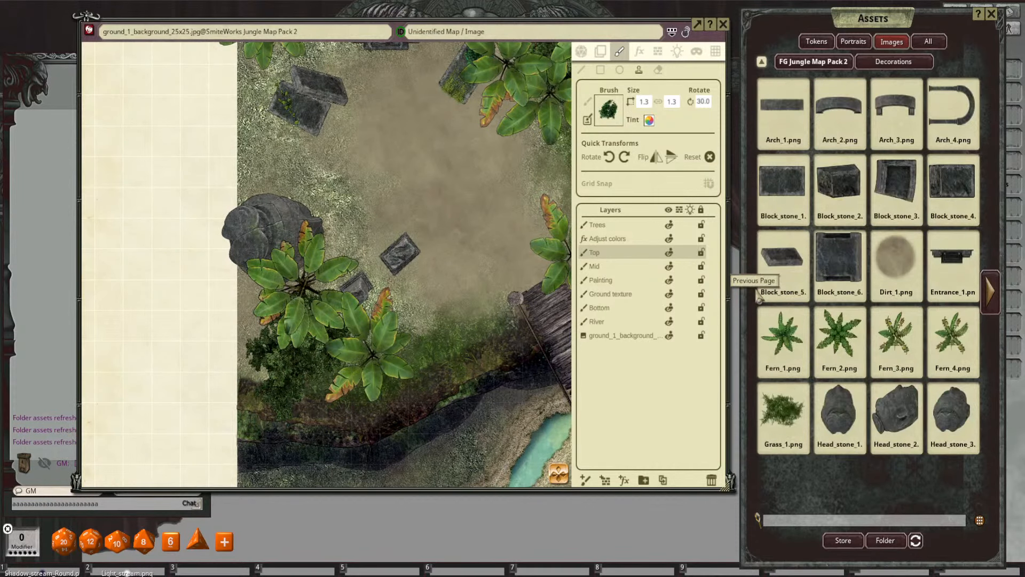
{"action": "left_click", "coordinate": [782, 413]}
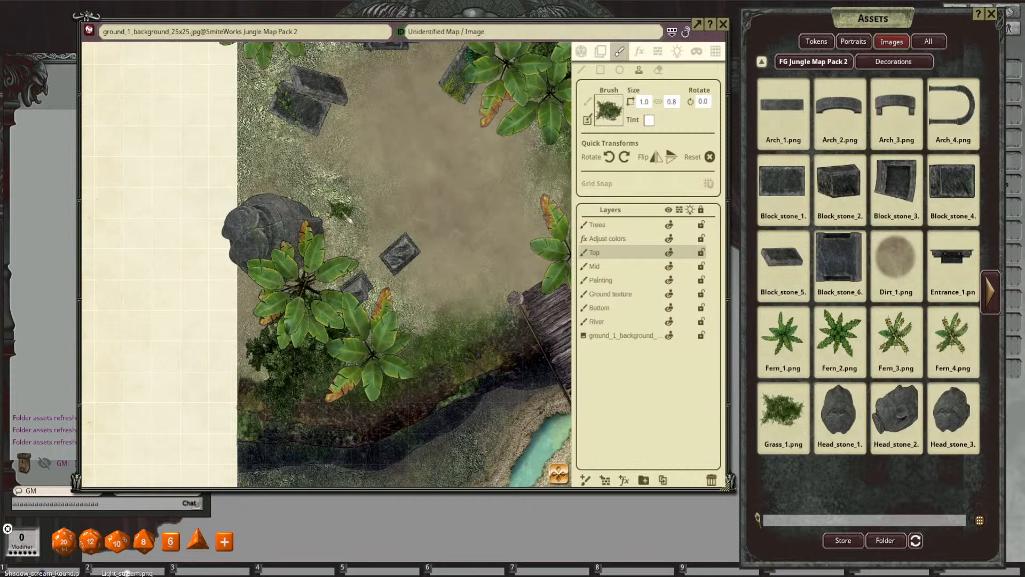
{"action": "left_click_drag", "start_coordinate": [271, 237], "coordinate": [333, 231]}
{"action": "scroll", "coordinate": [332, 231], "scroll_direction": "up", "scroll_amount": 5, "text": "ctrl"}
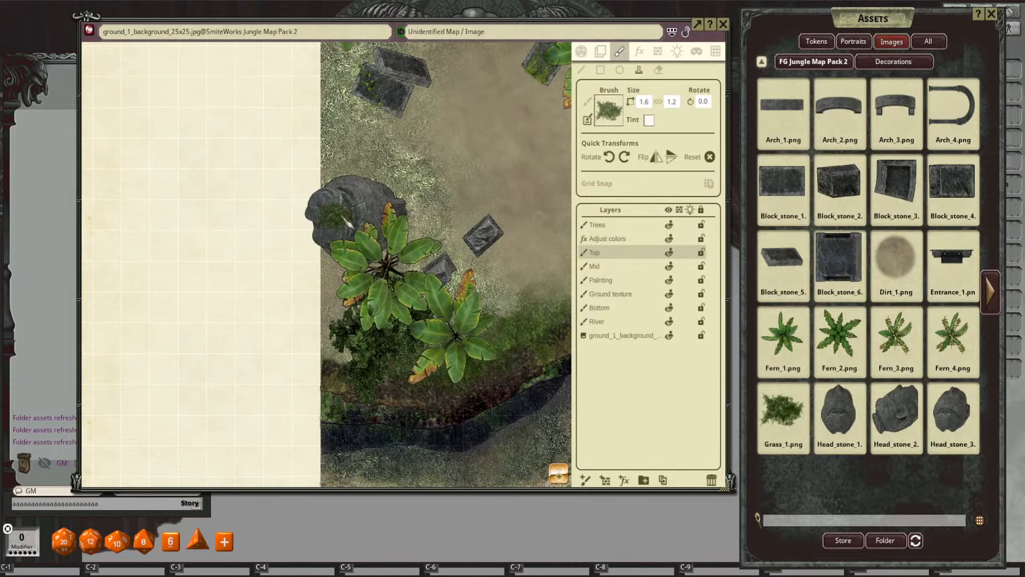
{"action": "scroll", "coordinate": [332, 230], "scroll_direction": "up", "scroll_amount": 1, "text": "shift"}
{"action": "scroll", "coordinate": [326, 223], "scroll_direction": "up", "scroll_amount": 1}
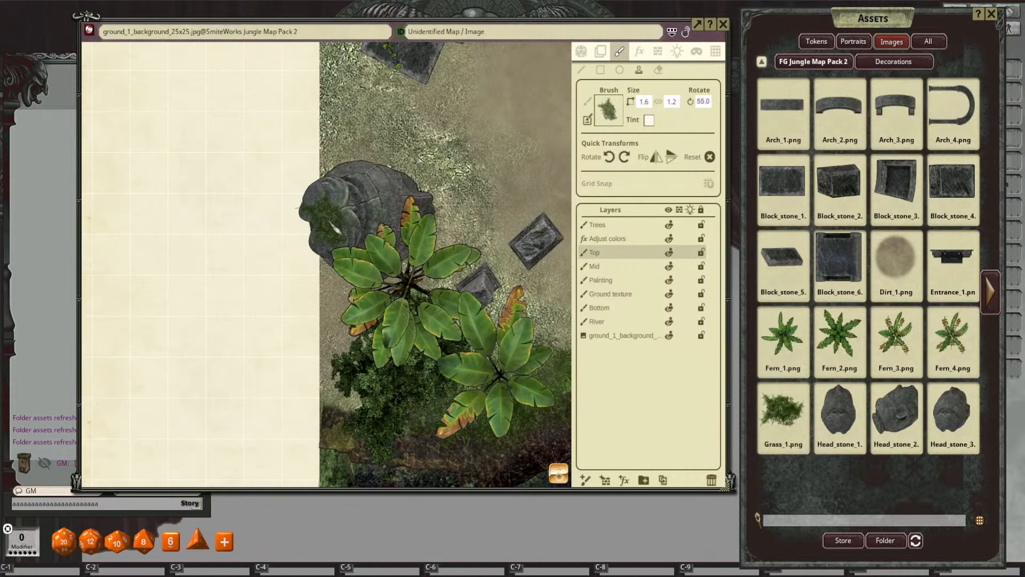
{"action": "scroll", "coordinate": [330, 222], "scroll_direction": "up", "scroll_amount": 2, "text": "shift"}
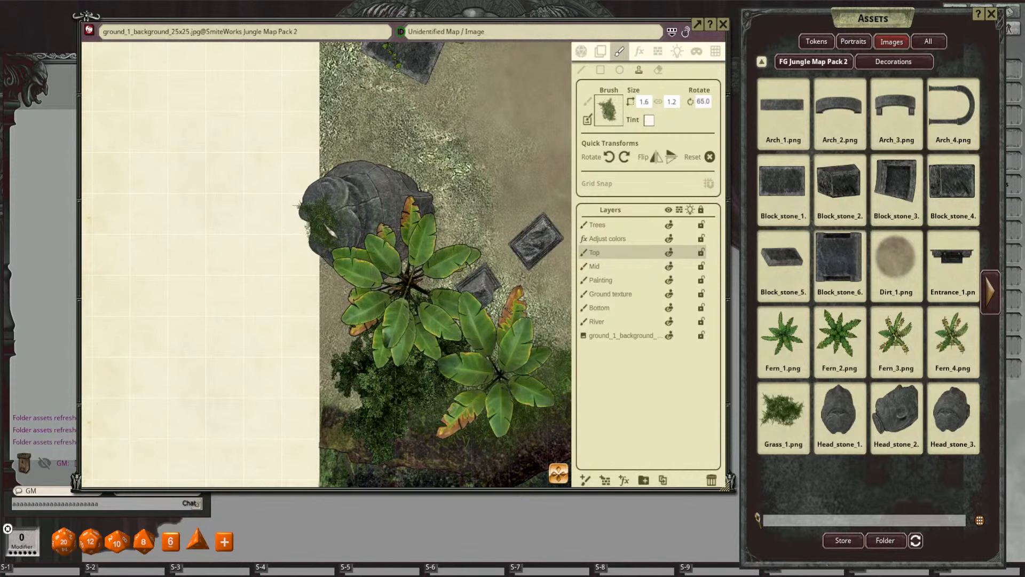
{"action": "left_click", "coordinate": [330, 222]}
Step: Stamp the grass, rotated to 220, on the eastern part of the large stone head
{"action": "scroll", "coordinate": [365, 199], "scroll_direction": "down", "scroll_amount": 11, "text": "shift"}
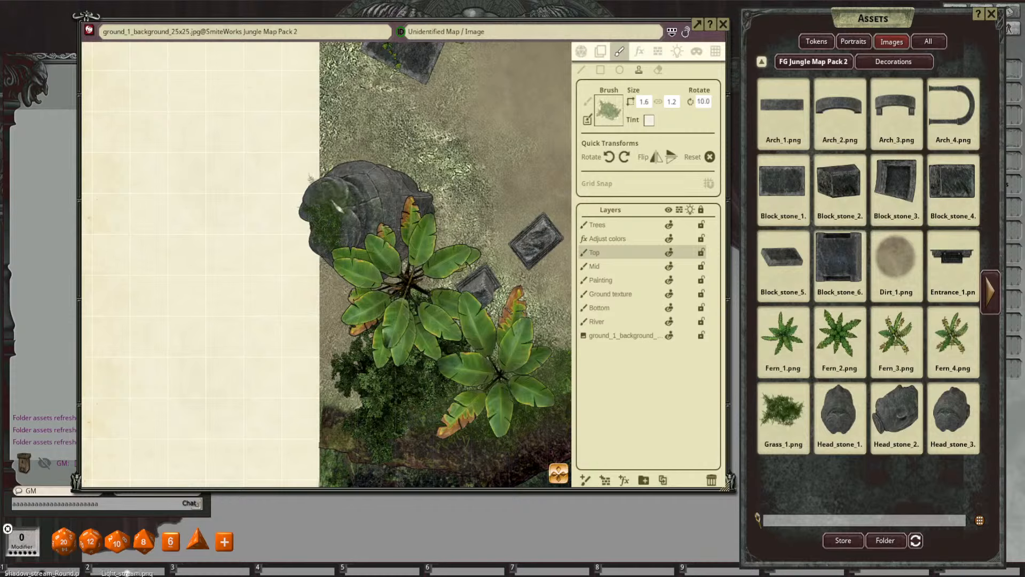
{"action": "scroll", "coordinate": [336, 202], "scroll_direction": "down", "scroll_amount": 5, "text": "shift"}
{"action": "scroll", "coordinate": [332, 207], "scroll_direction": "down", "scroll_amount": 11, "text": "shift"}
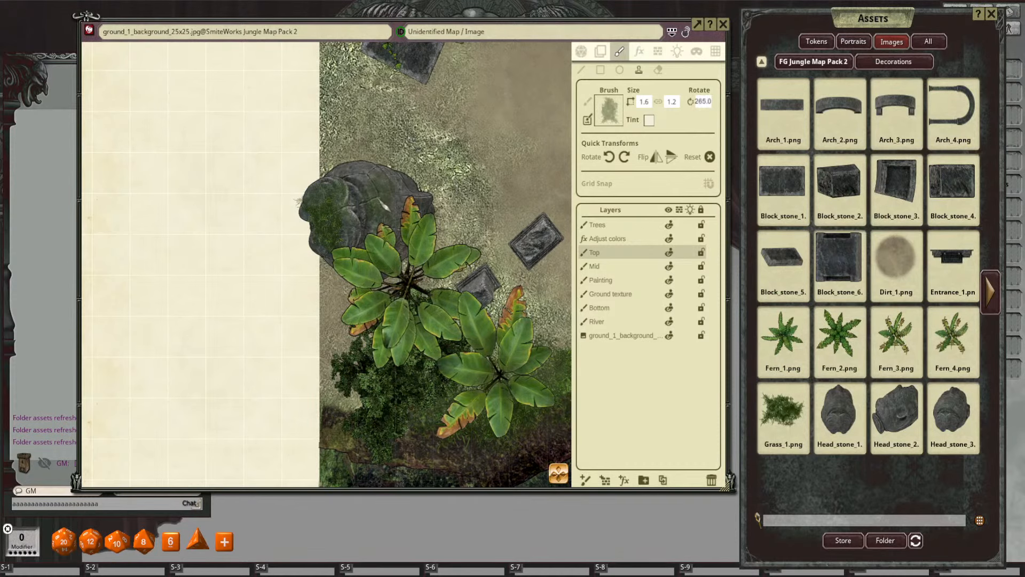
{"action": "scroll", "coordinate": [390, 220], "scroll_direction": "down", "scroll_amount": 9, "text": "shift"}
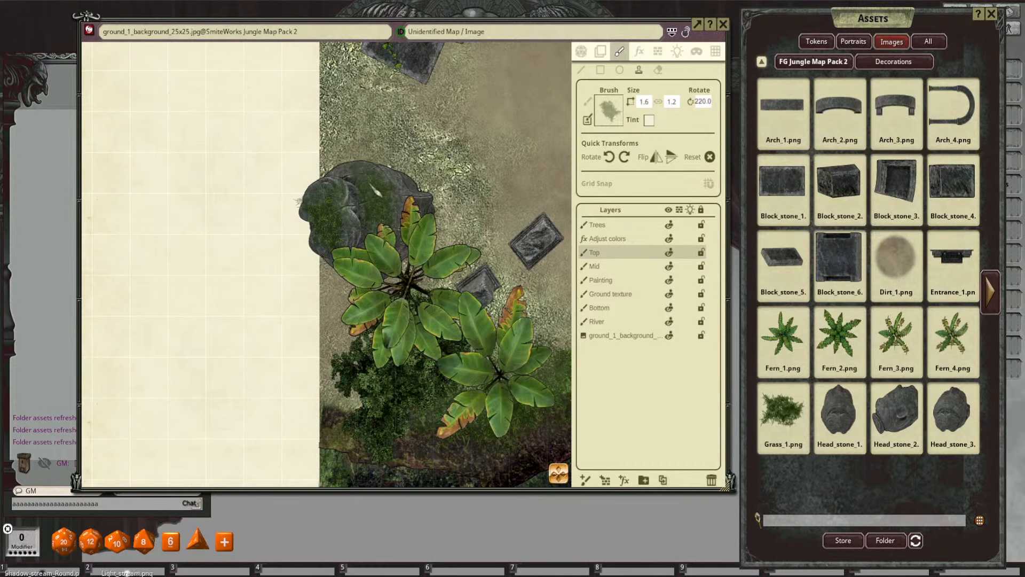
{"action": "left_click", "coordinate": [378, 193]}
Step: Stamp the grass at size 1.0 by 0.8 on the two small stone slabs east of the head, rotated to 130 on the smaller one
{"action": "left_click_drag", "start_coordinate": [454, 249], "coordinate": [341, 261]}
{"action": "scroll", "coordinate": [393, 240], "scroll_direction": "down", "scroll_amount": 13, "text": "shift"}
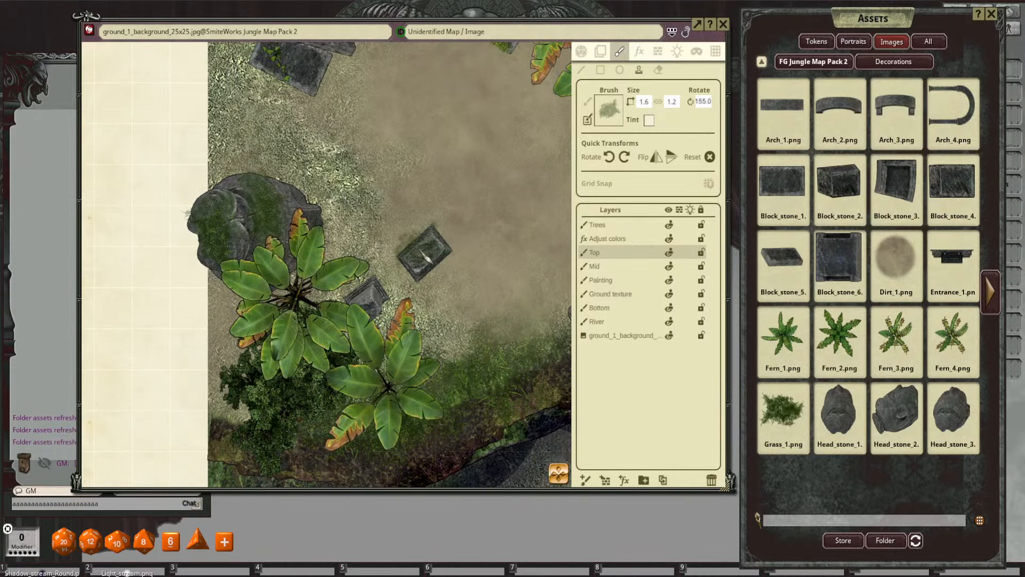
{"action": "scroll", "coordinate": [427, 258], "scroll_direction": "down", "scroll_amount": 6, "text": "ctrl"}
{"action": "scroll", "coordinate": [443, 265], "scroll_direction": "down", "scroll_amount": 5, "text": "shift"}
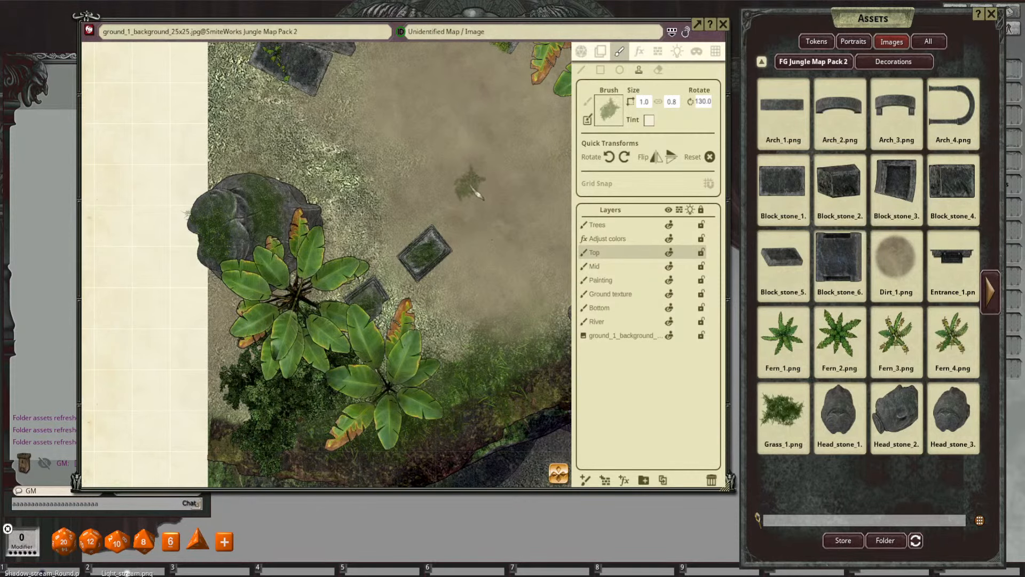
Step: Stamp the grass at size 1.0 by 0.8 on both northwestern stone blocks, using rotations of 160 and 180
{"action": "scroll", "coordinate": [475, 270], "scroll_direction": "down", "scroll_amount": 5}
{"action": "left_click_drag", "start_coordinate": [466, 177], "coordinate": [478, 299]}
{"action": "scroll", "coordinate": [374, 248], "scroll_direction": "up", "scroll_amount": 5}
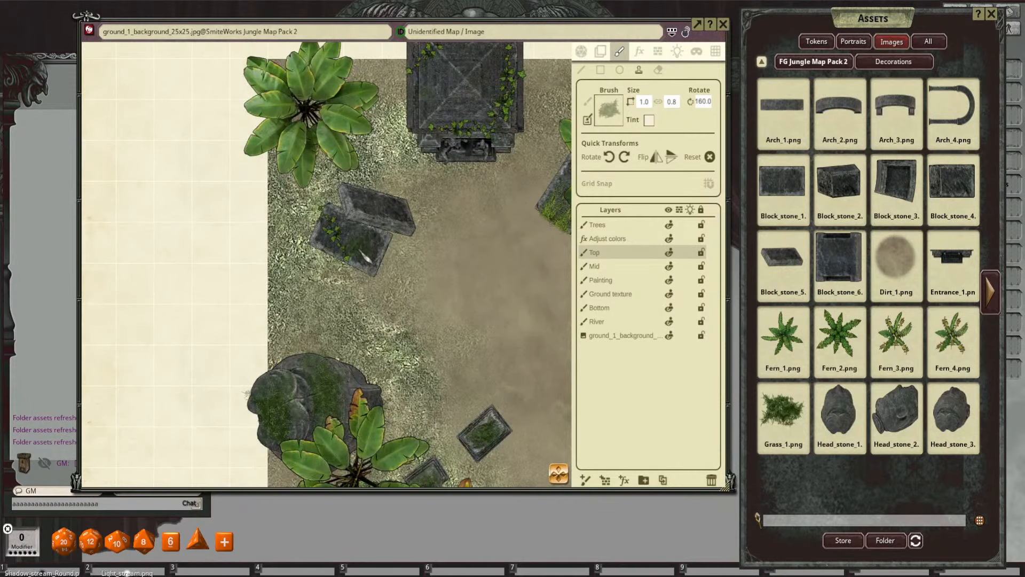
{"action": "scroll", "coordinate": [371, 251], "scroll_direction": "up", "scroll_amount": 6, "text": "shift"}
Step: Stamp the grass on the western side of the temple roof, rotated to 145, at sizes 1.6 by 1.2 and 1.3 by 0.9
{"action": "scroll", "coordinate": [367, 248], "scroll_direction": "up", "scroll_amount": 6, "text": "ctrl"}
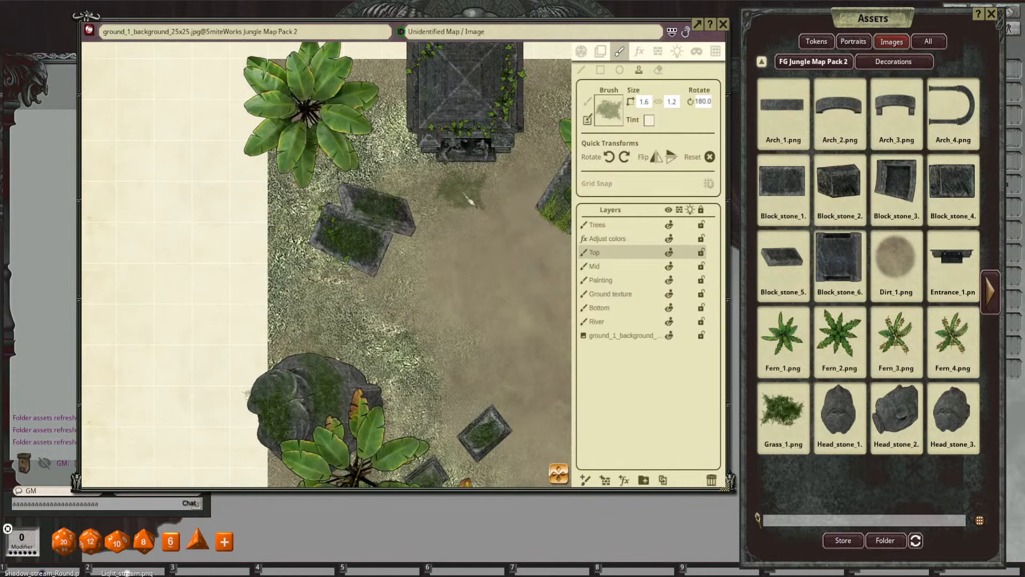
{"action": "left_click_drag", "start_coordinate": [470, 199], "coordinate": [441, 287]}
{"action": "scroll", "coordinate": [434, 173], "scroll_direction": "up", "scroll_amount": 1}
{"action": "scroll", "coordinate": [436, 166], "scroll_direction": "up", "scroll_amount": 5, "text": "shift"}
{"action": "scroll", "coordinate": [428, 165], "scroll_direction": "up", "scroll_amount": 2, "text": "shift"}
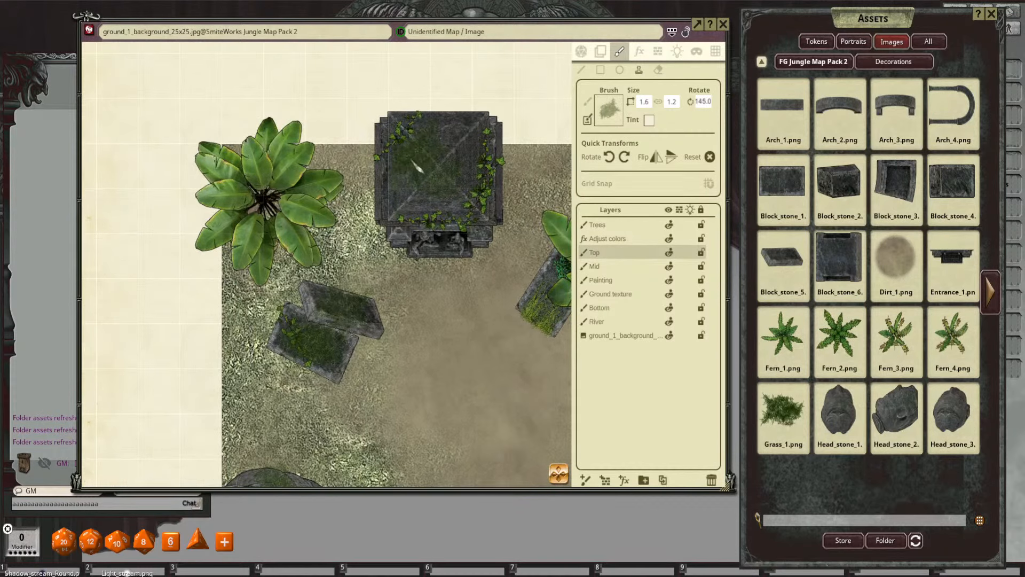
{"action": "scroll", "coordinate": [418, 198], "scroll_direction": "down", "scroll_amount": 3, "text": "ctrl"}
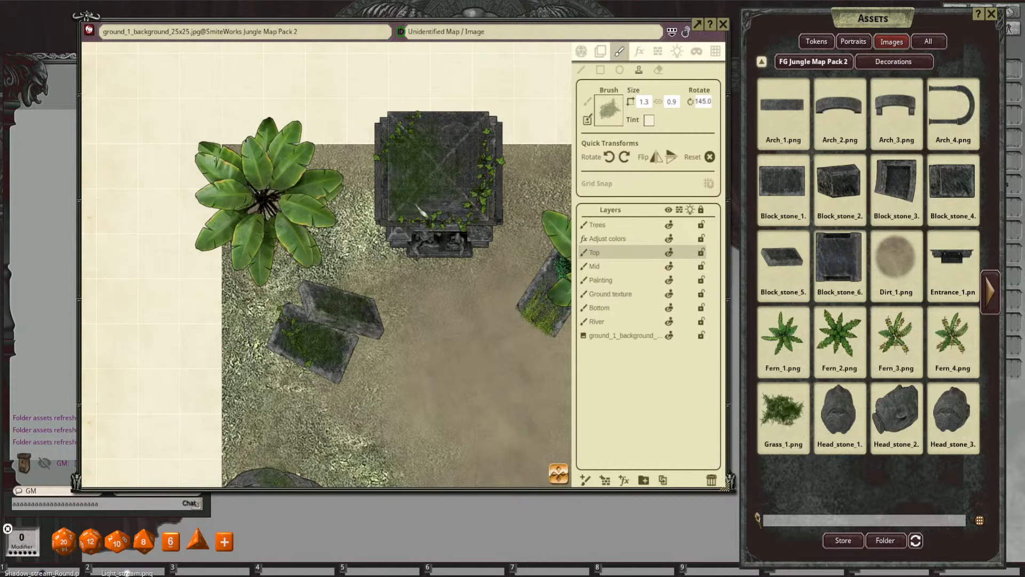
Step: Stamp the grass at size 2.0 by 1.5 on the northern end of the wooden bridge
{"action": "scroll", "coordinate": [414, 240], "scroll_direction": "down", "scroll_amount": 4}
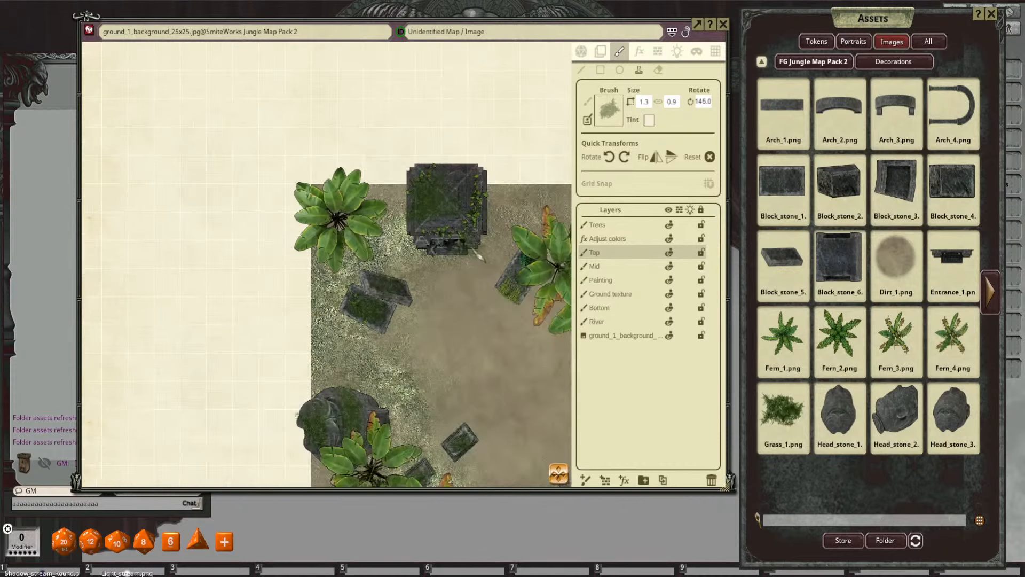
{"action": "left_click_drag", "start_coordinate": [321, 309], "coordinate": [388, 193]}
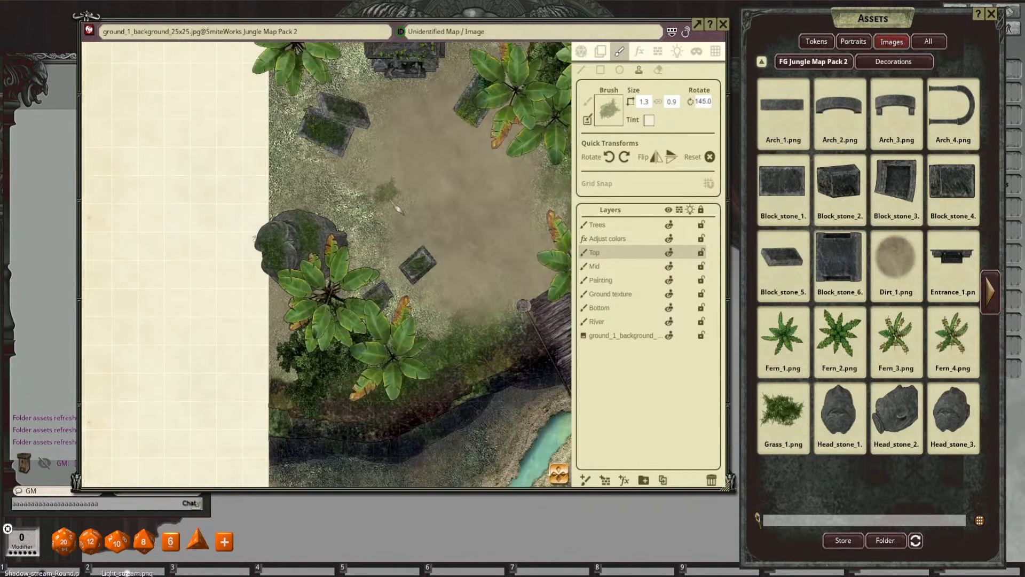
{"action": "mouse_move", "coordinate": [448, 283]}
{"action": "left_mouse_down"}
{"action": "mouse_move", "coordinate": [415, 252]}
{"action": "mouse_move", "coordinate": [337, 227]}
{"action": "left_mouse_up"}
{"action": "scroll", "coordinate": [450, 278], "scroll_direction": "up", "scroll_amount": 4, "text": "ctrl"}
{"action": "scroll", "coordinate": [450, 281], "scroll_direction": "down", "scroll_amount": 5, "text": "shift"}
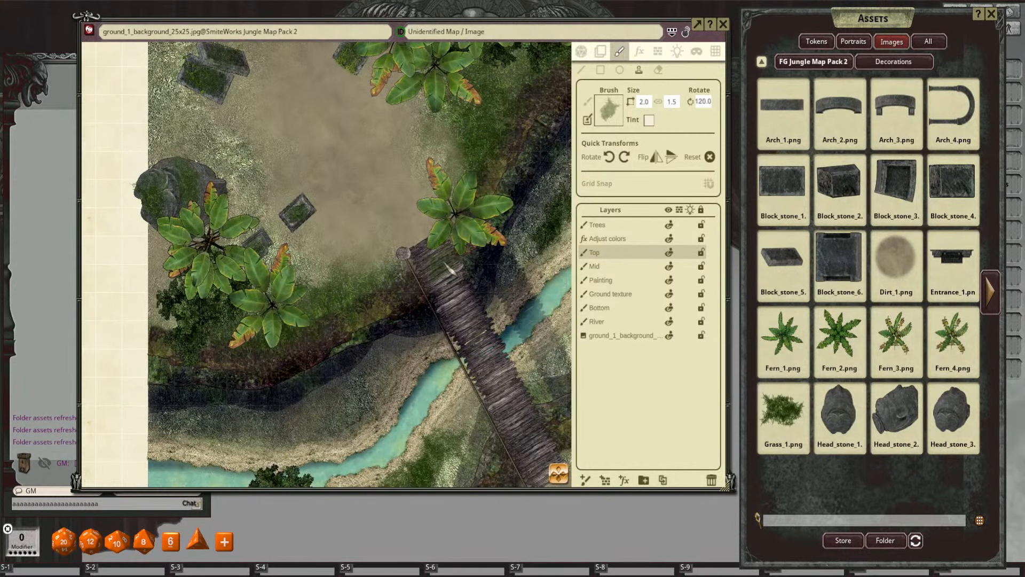
{"action": "left_click_drag", "start_coordinate": [446, 269], "coordinate": [414, 233]}
{"action": "scroll", "coordinate": [417, 262], "scroll_direction": "down", "scroll_amount": 5, "text": "shift"}
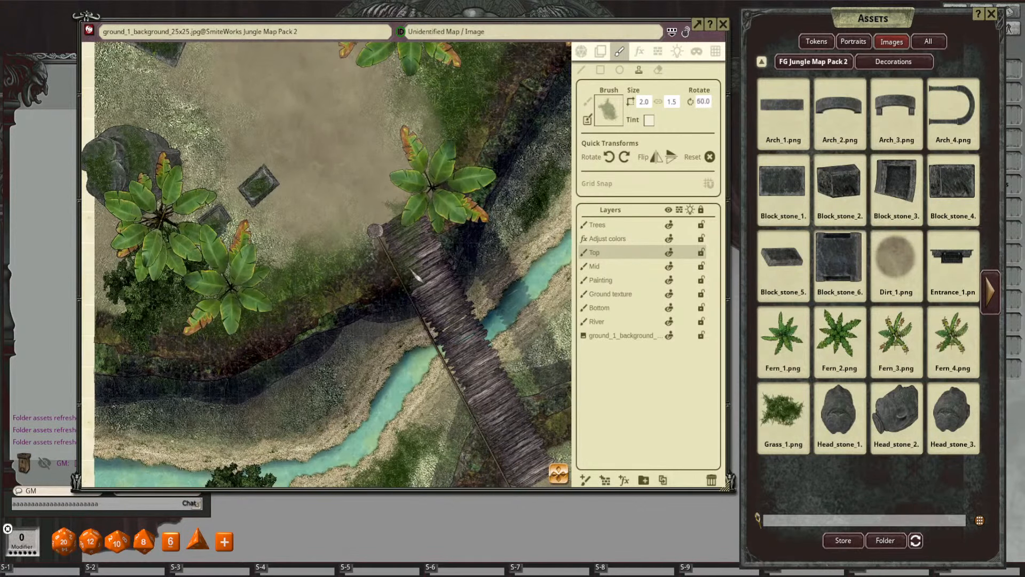
{"action": "left_click", "coordinate": [421, 262]}
Step: Stamp the grass at size 2.0 by 1.5 on the bridge's southern end and at 1.6 by 1.2, rotated to 75, along its middle
{"action": "left_click_drag", "start_coordinate": [479, 380], "coordinate": [393, 247]}
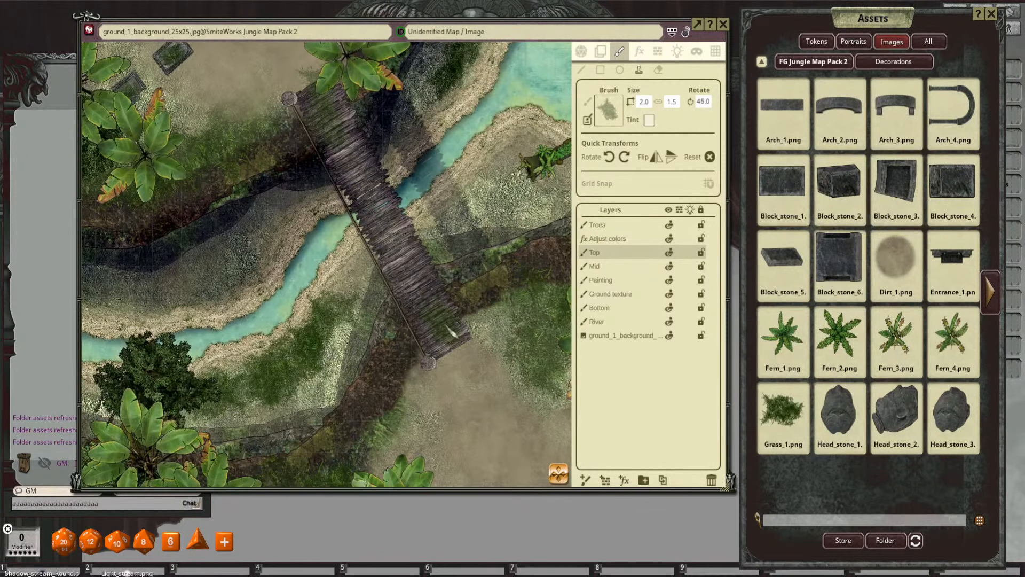
{"action": "scroll", "coordinate": [446, 326], "scroll_direction": "up", "scroll_amount": 6, "text": "shift"}
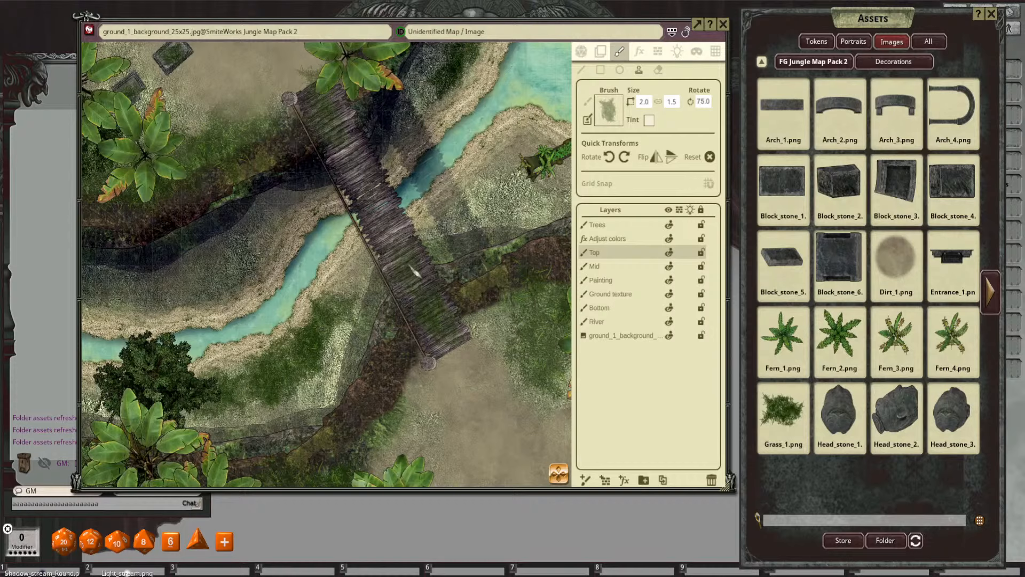
{"action": "scroll", "coordinate": [390, 251], "scroll_direction": "down", "scroll_amount": 4, "text": "ctrl"}
{"action": "left_click_drag", "start_coordinate": [356, 232], "coordinate": [415, 357]}
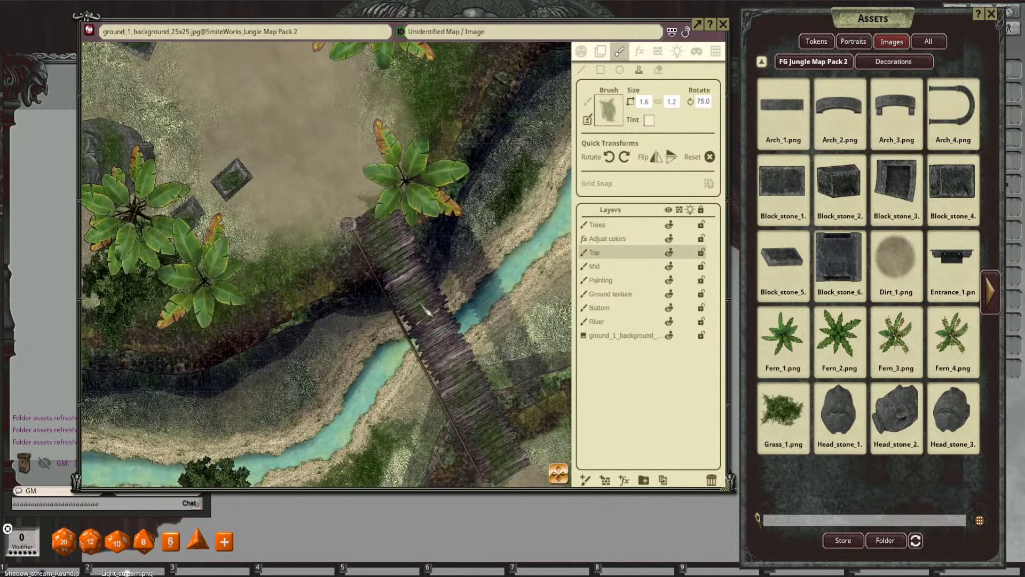
Step: Rename the Painting layer as Bridge Shadow
{"action": "scroll", "coordinate": [270, 259], "scroll_direction": "down", "scroll_amount": 3}
{"action": "left_click_drag", "start_coordinate": [297, 251], "coordinate": [404, 281]}
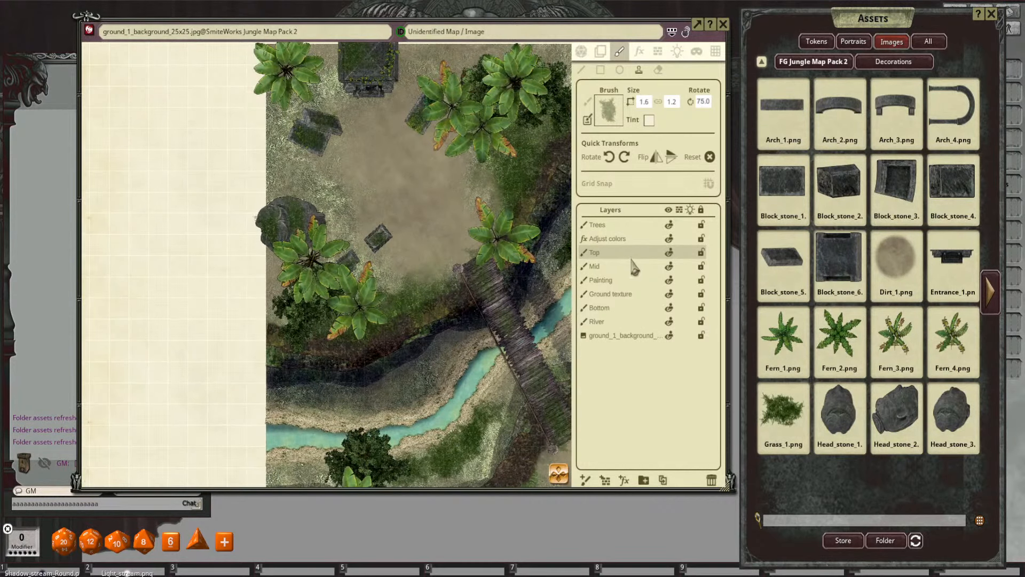
{"action": "left_click", "coordinate": [639, 281]}
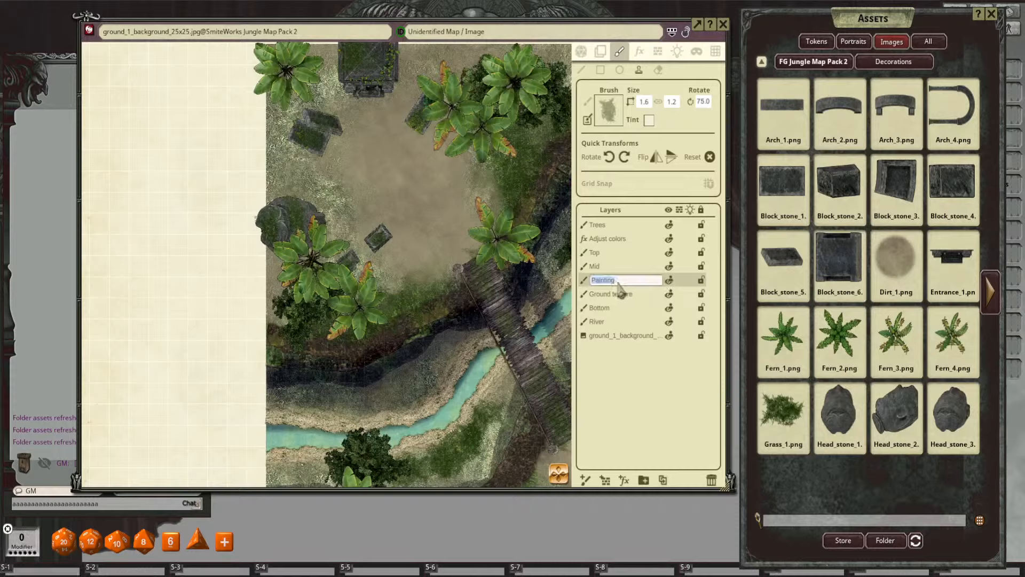
{"action": "type", "text": "Bl"}
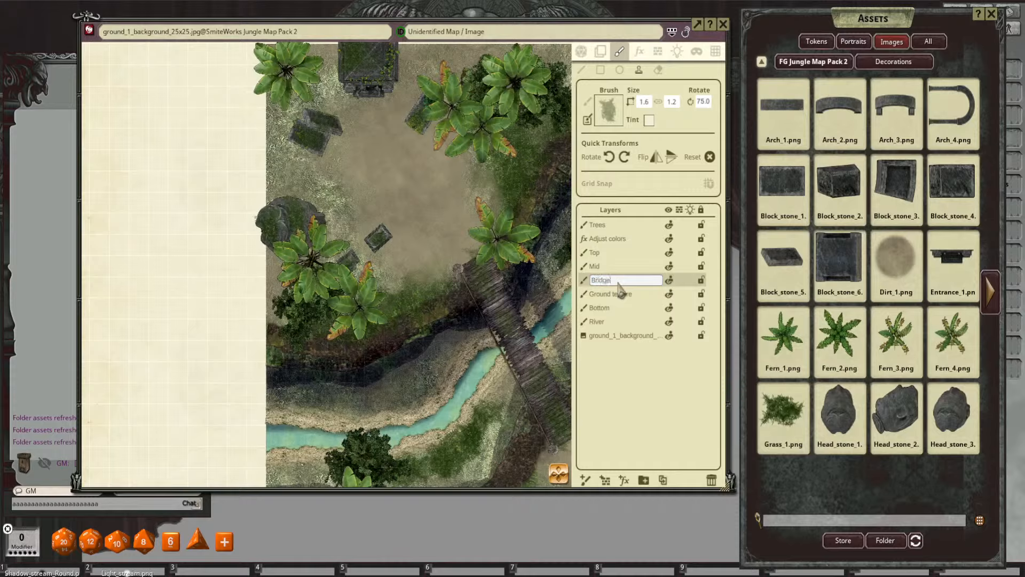
{"action": "type", "text": "idge Shadow"}
{"action": "key", "text": "Return"}
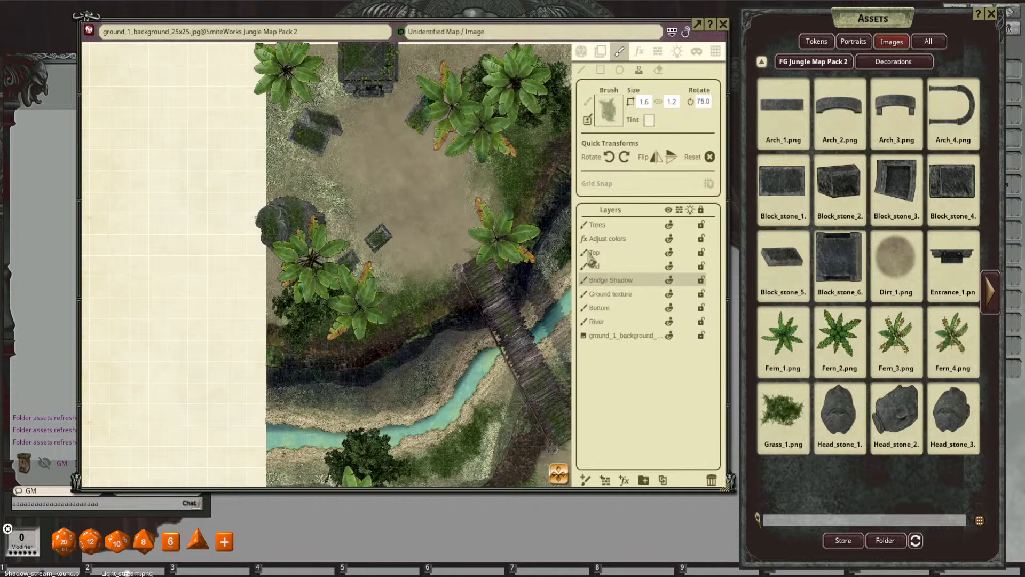
Step: On the Mid layer, stamp the grass at size 2.4 by 1.8 on the ground just south of the northwestern stone blocks
{"action": "left_click_drag", "start_coordinate": [433, 251], "coordinate": [464, 277]}
{"action": "left_click", "coordinate": [624, 267]}
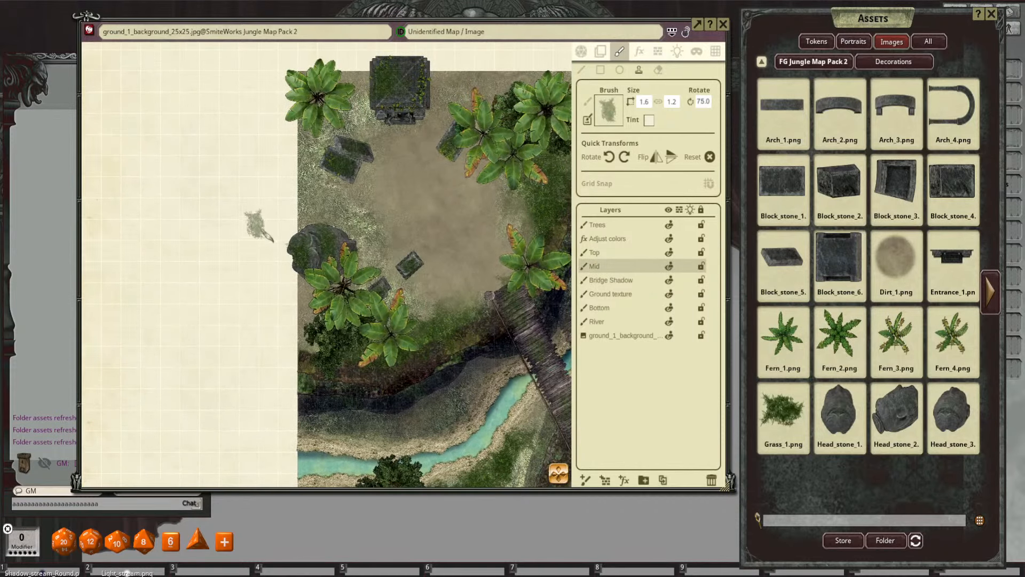
{"action": "scroll", "coordinate": [326, 248], "scroll_direction": "up", "scroll_amount": 2}
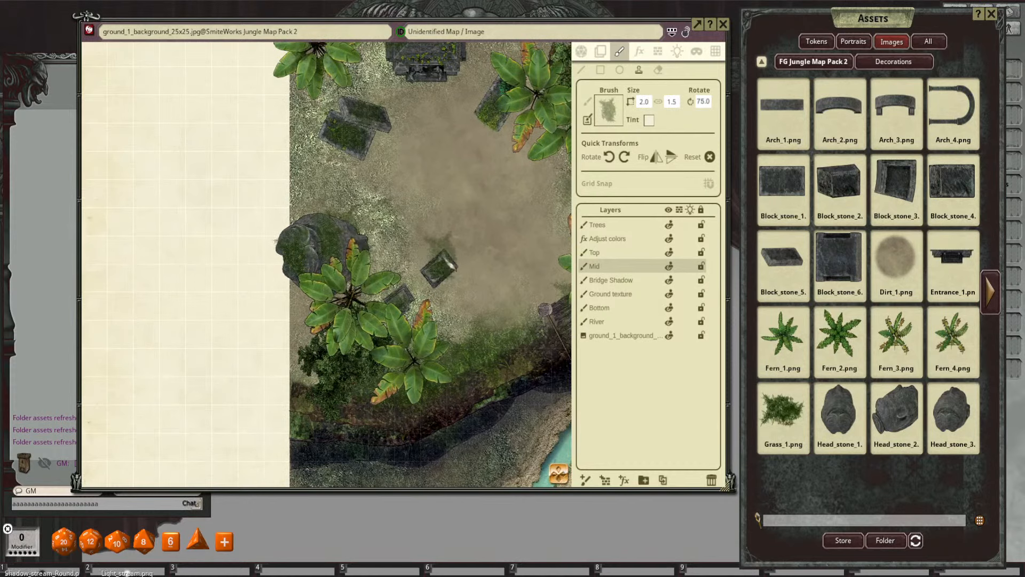
{"action": "scroll", "coordinate": [375, 251], "scroll_direction": "down", "scroll_amount": 7}
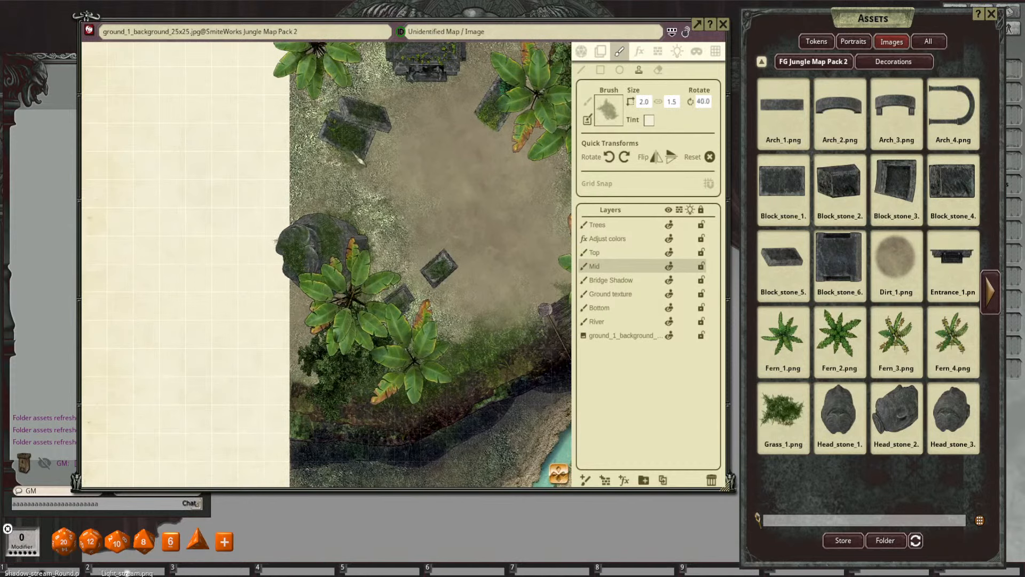
{"action": "scroll", "coordinate": [351, 134], "scroll_direction": "up", "scroll_amount": 4}
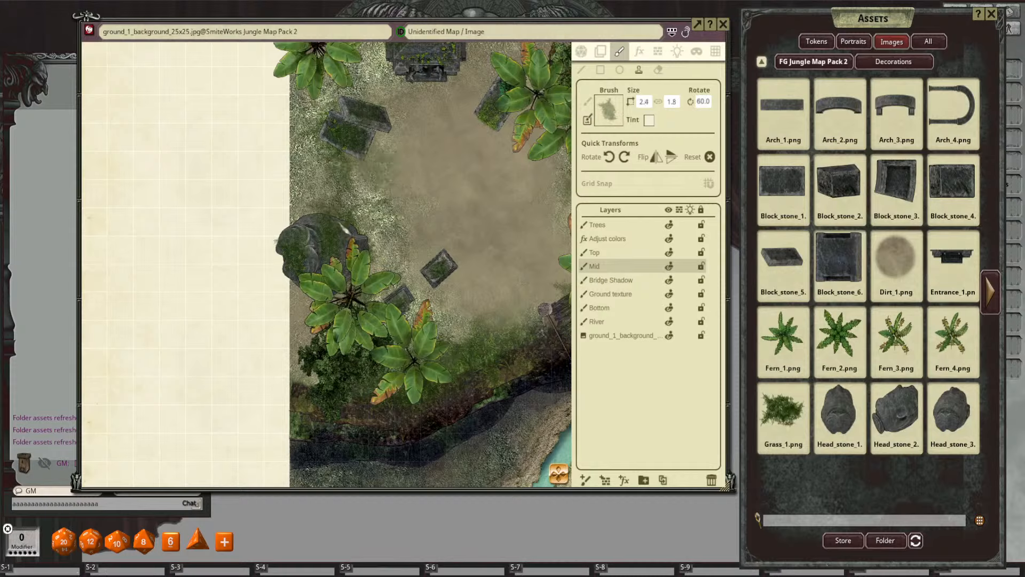
{"action": "scroll", "coordinate": [389, 202], "scroll_direction": "down", "scroll_amount": 10}
{"action": "scroll", "coordinate": [365, 197], "scroll_direction": "up", "scroll_amount": 2}
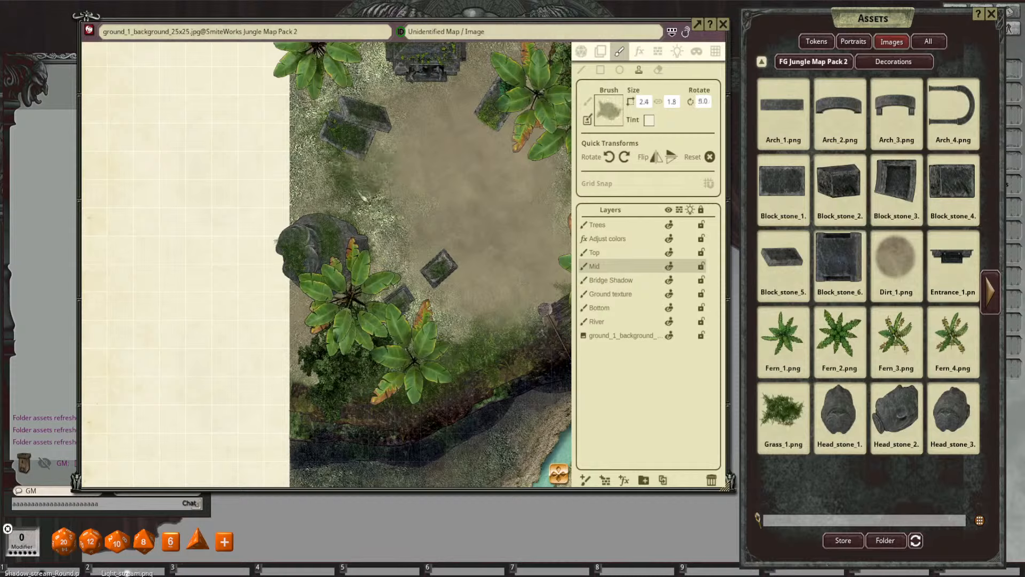
Step: Extend the ground grass southeast of the northwestern stone blocks with another 2.4 by 1.8 stamp, then make Mid the active layer
{"action": "left_click", "coordinate": [629, 253]}
{"action": "scroll", "coordinate": [399, 188], "scroll_direction": "down", "scroll_amount": 14}
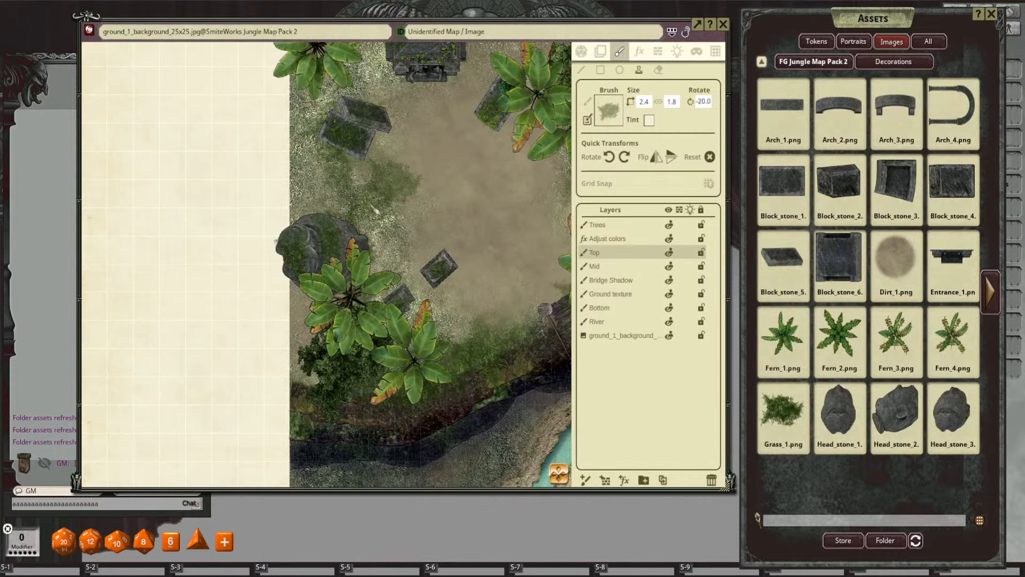
{"action": "left_click", "coordinate": [609, 266]}
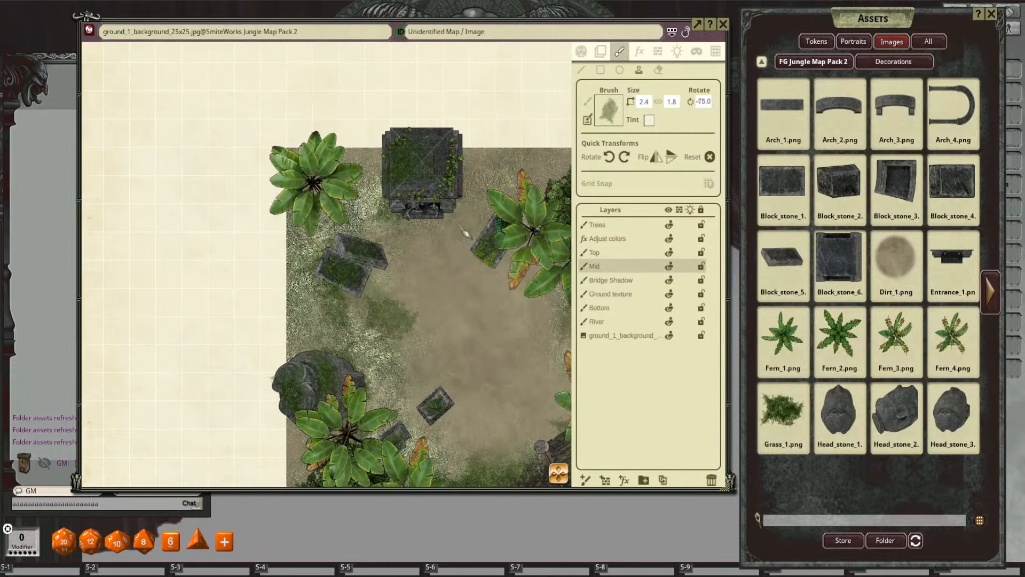
{"action": "scroll", "coordinate": [456, 214], "scroll_direction": "down", "scroll_amount": 9}
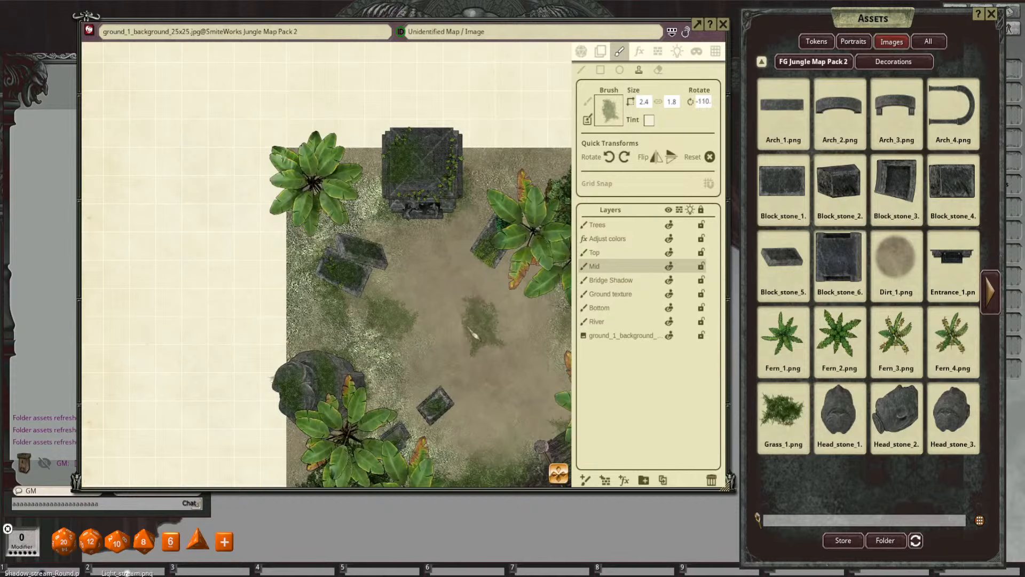
Step: On the Top layer, thicken the grass patch southeast of the northwestern stone blocks with a 2.4 by 1.8 stamp rotated to -60
{"action": "left_click", "coordinate": [613, 253]}
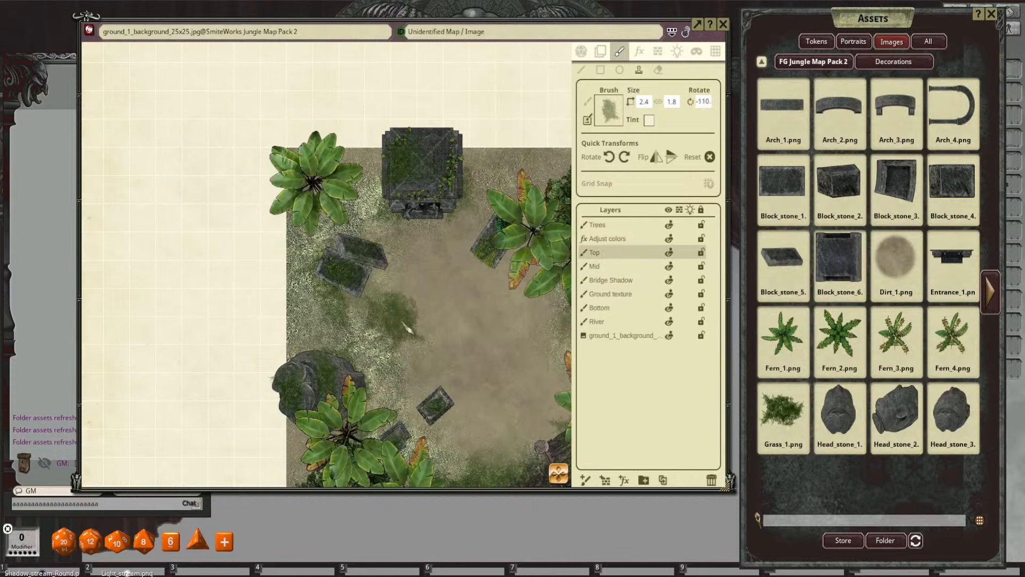
{"action": "scroll", "coordinate": [407, 330], "scroll_direction": "down", "scroll_amount": 9}
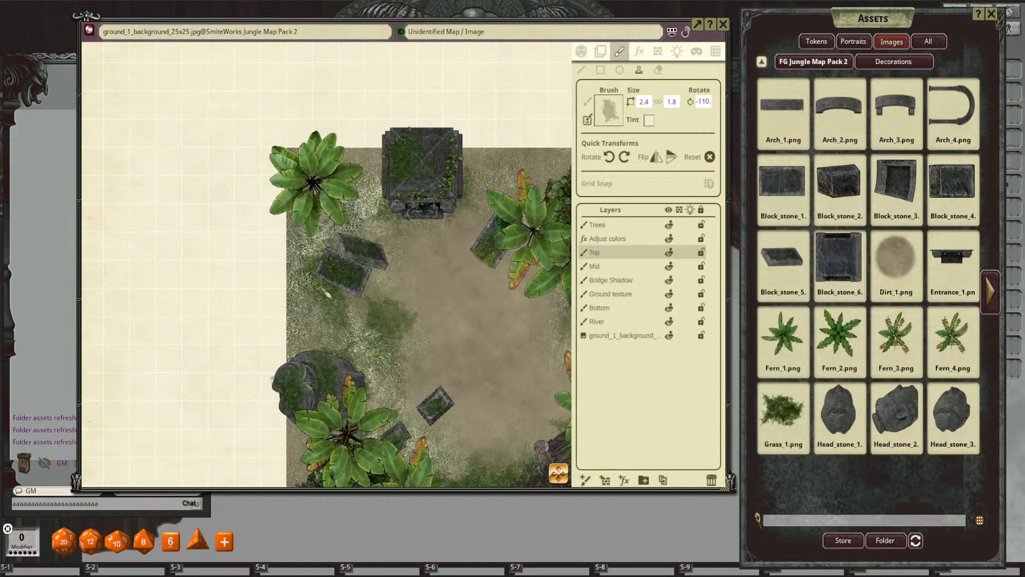
{"action": "scroll", "coordinate": [410, 315], "scroll_direction": "up", "scroll_amount": 15}
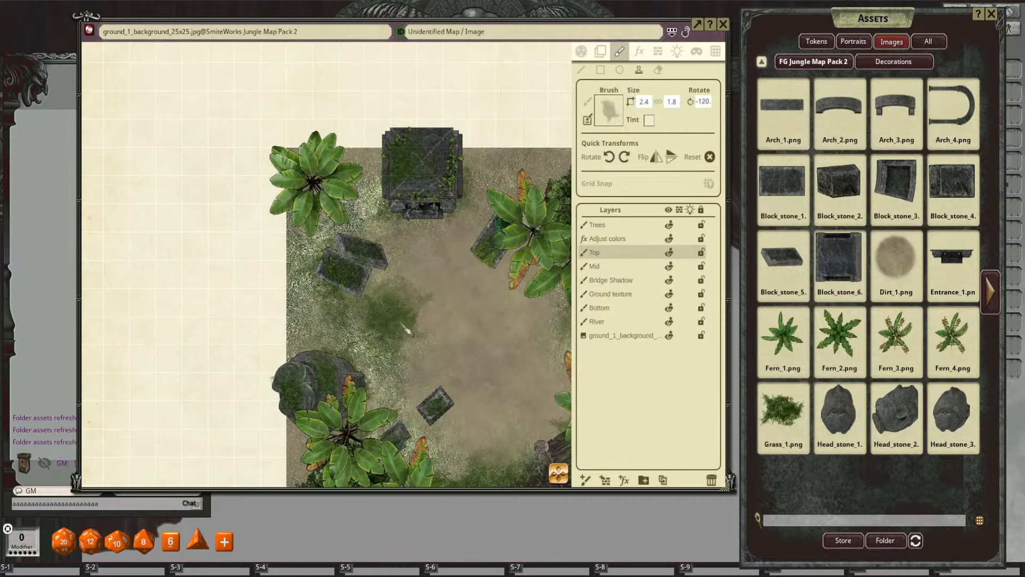
{"action": "left_click", "coordinate": [404, 305]}
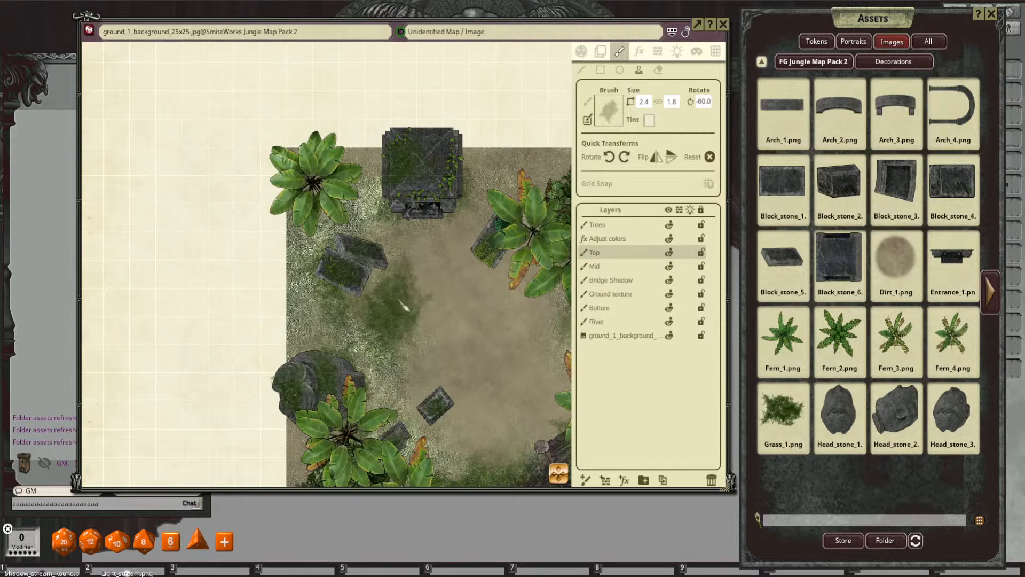
Step: Examine the whole map and the temple clearing, bridge and river areas for how the grass and vegetation are distributed
{"action": "scroll", "coordinate": [497, 348], "scroll_direction": "down", "scroll_amount": 3}
{"action": "left_click_drag", "start_coordinate": [505, 341], "coordinate": [433, 221]}
{"action": "scroll", "coordinate": [432, 220], "scroll_direction": "up", "scroll_amount": 2}
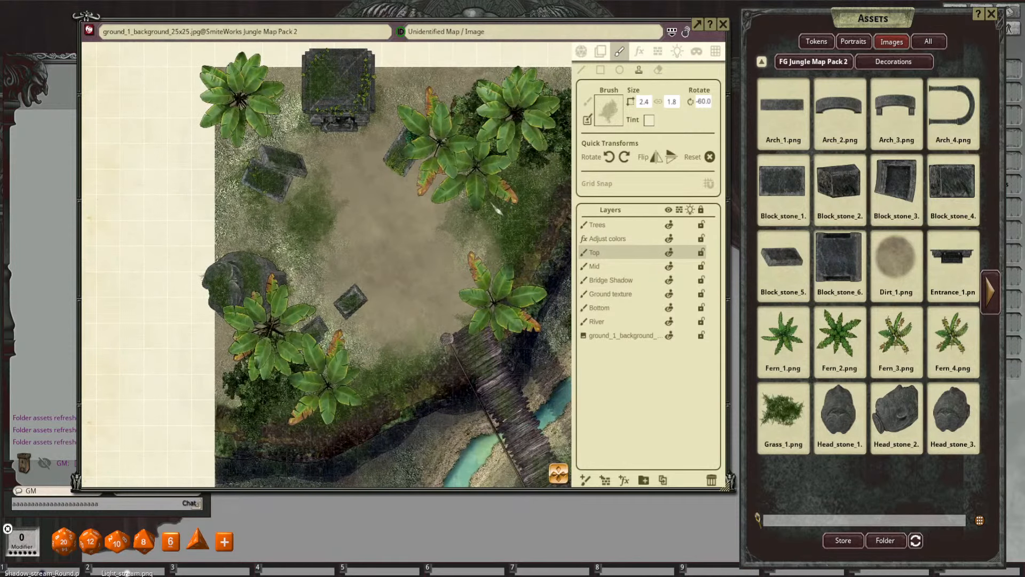
{"action": "scroll", "coordinate": [451, 280], "scroll_direction": "down", "scroll_amount": 3}
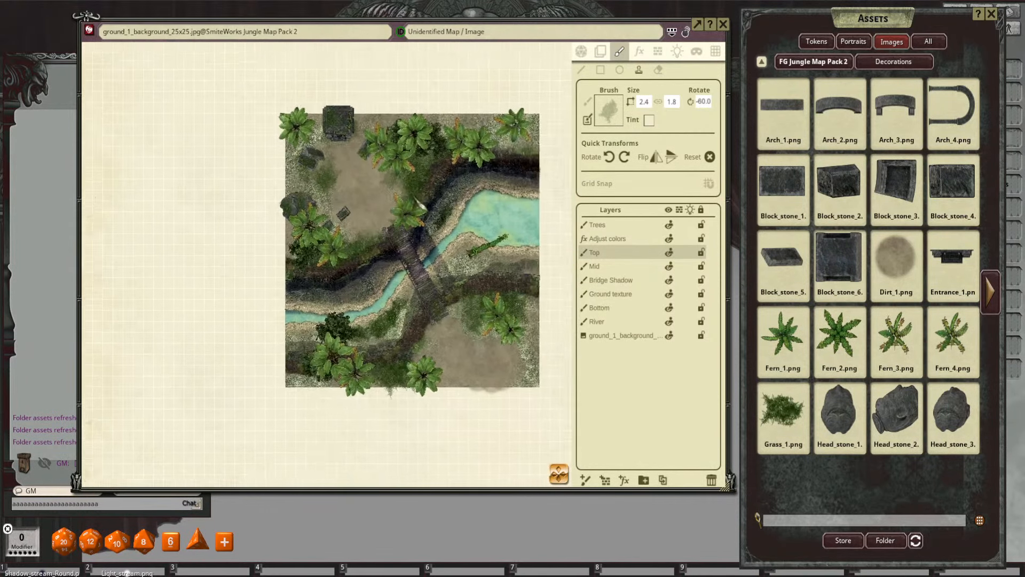
{"action": "scroll", "coordinate": [408, 249], "scroll_direction": "up", "scroll_amount": 2}
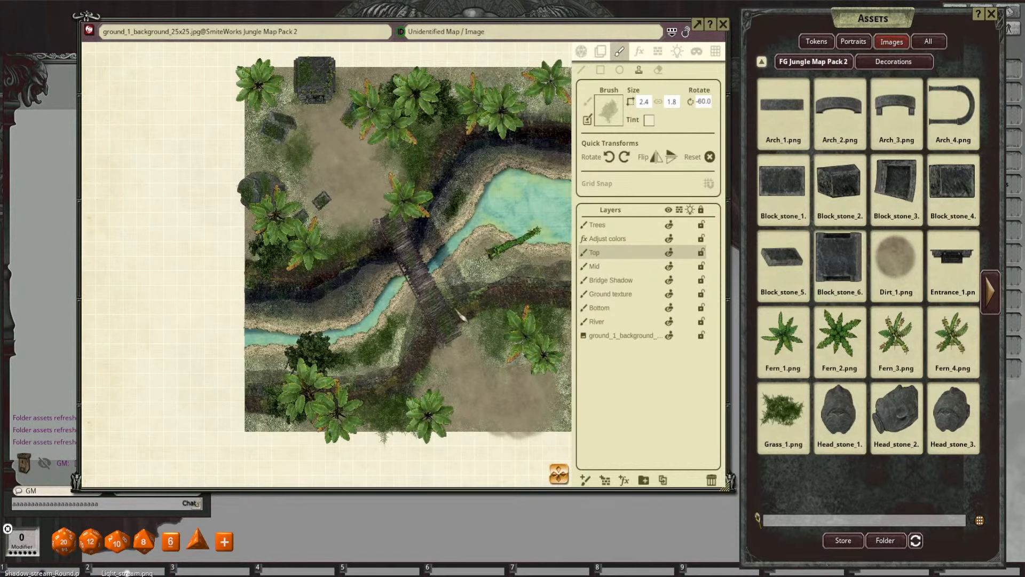
{"action": "left_click_drag", "start_coordinate": [462, 315], "coordinate": [487, 342]}
{"action": "scroll", "coordinate": [487, 324], "scroll_direction": "up", "scroll_amount": 3}
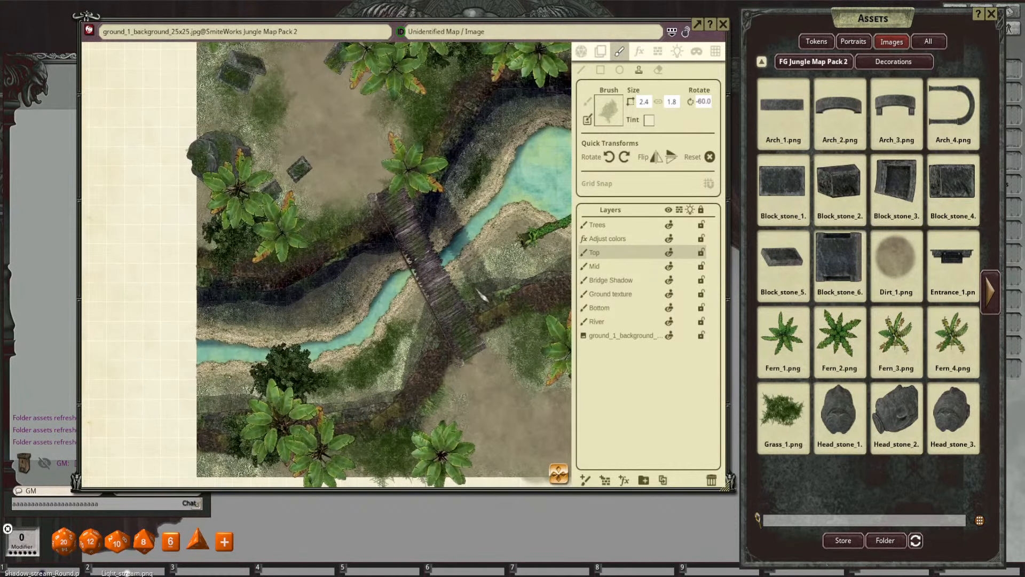
{"action": "scroll", "coordinate": [482, 296], "scroll_direction": "down", "scroll_amount": 3}
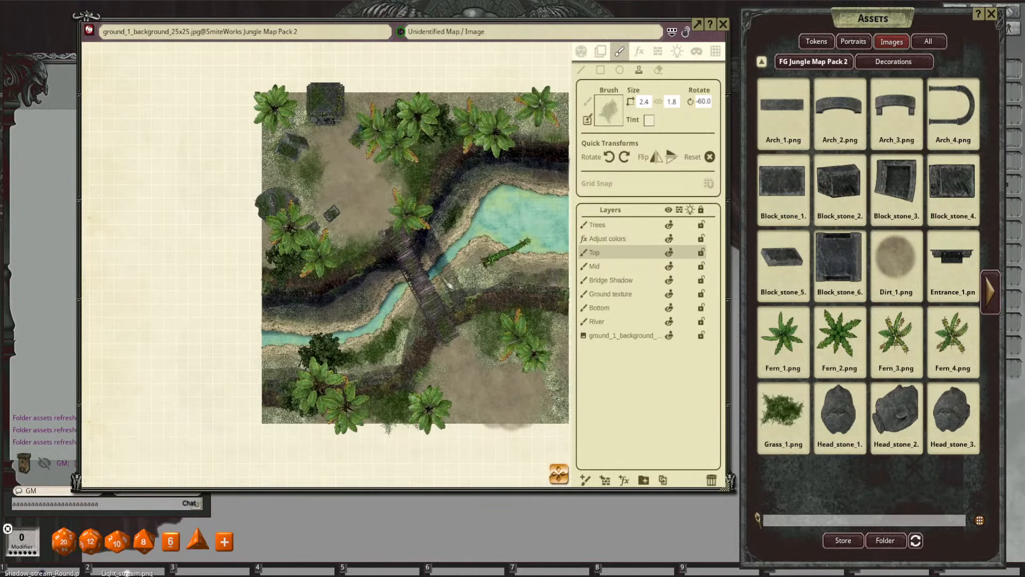
{"action": "scroll", "coordinate": [450, 283], "scroll_direction": "up", "scroll_amount": 1}
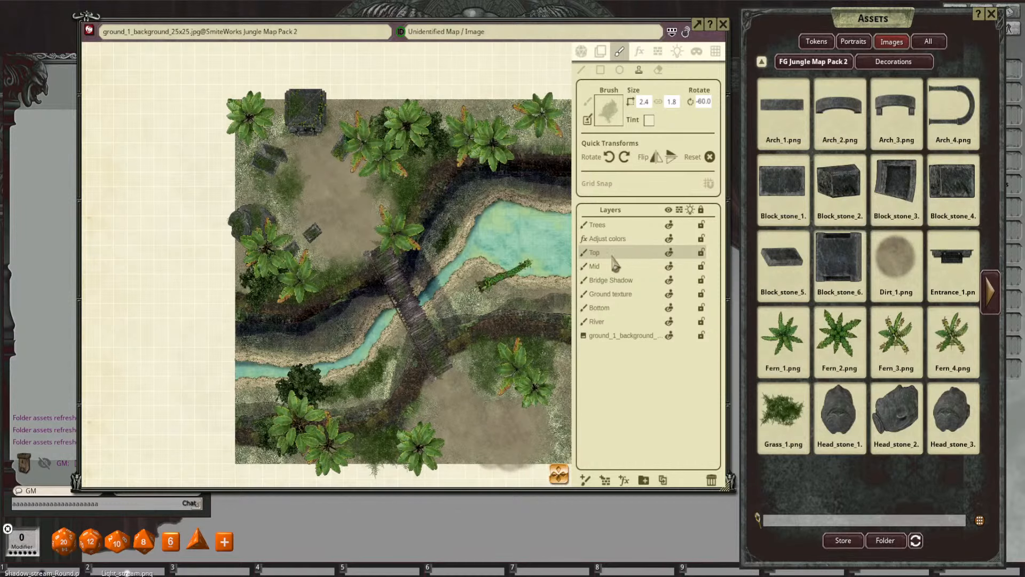
{"action": "left_click_drag", "start_coordinate": [375, 278], "coordinate": [432, 299]}
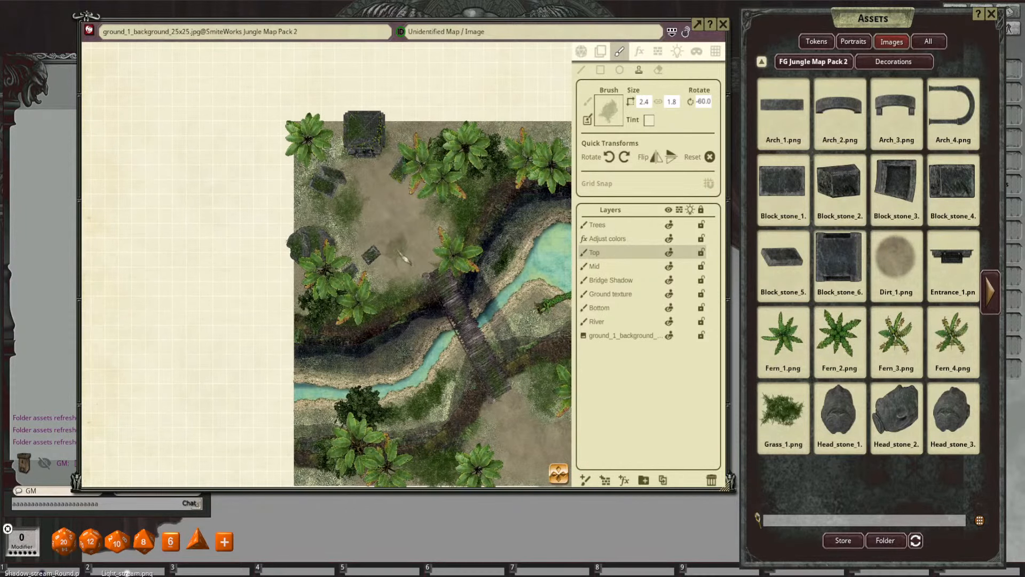
{"action": "left_click_drag", "start_coordinate": [404, 258], "coordinate": [433, 285]}
{"action": "scroll", "coordinate": [422, 263], "scroll_direction": "up", "scroll_amount": 3}
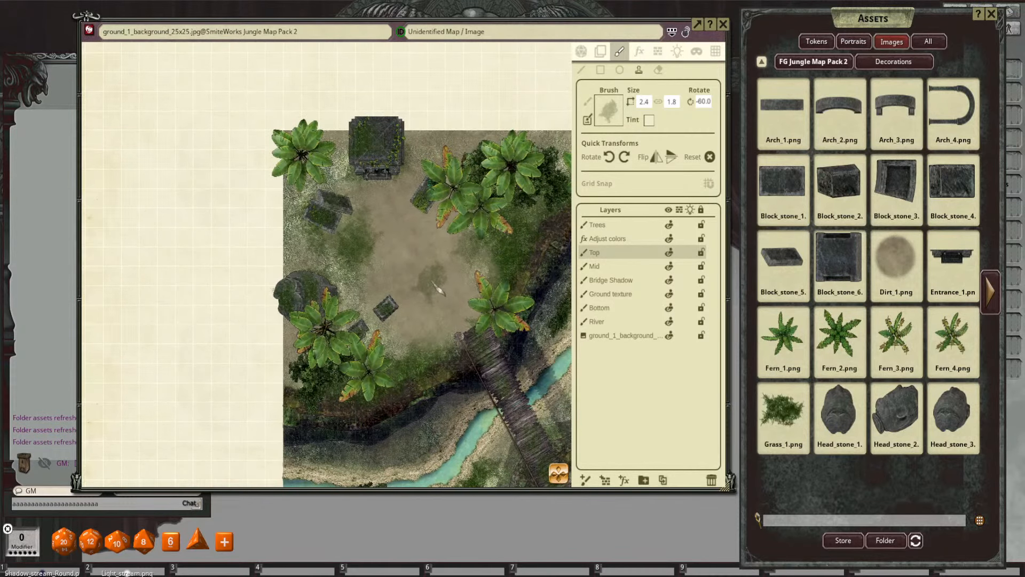
{"action": "left_click_drag", "start_coordinate": [432, 288], "coordinate": [395, 267]}
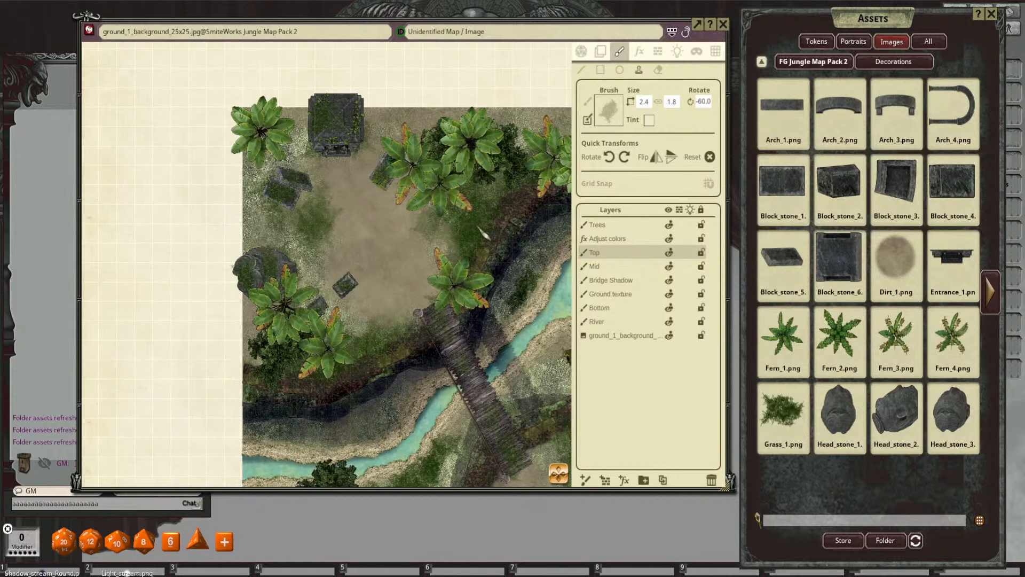
Step: On the Adjust colors layer, reveal mask areas that shade the ground beneath the palm cluster east of the temple
{"action": "left_click", "coordinate": [644, 238]}
{"action": "left_click_drag", "start_coordinate": [452, 272], "coordinate": [426, 259]}
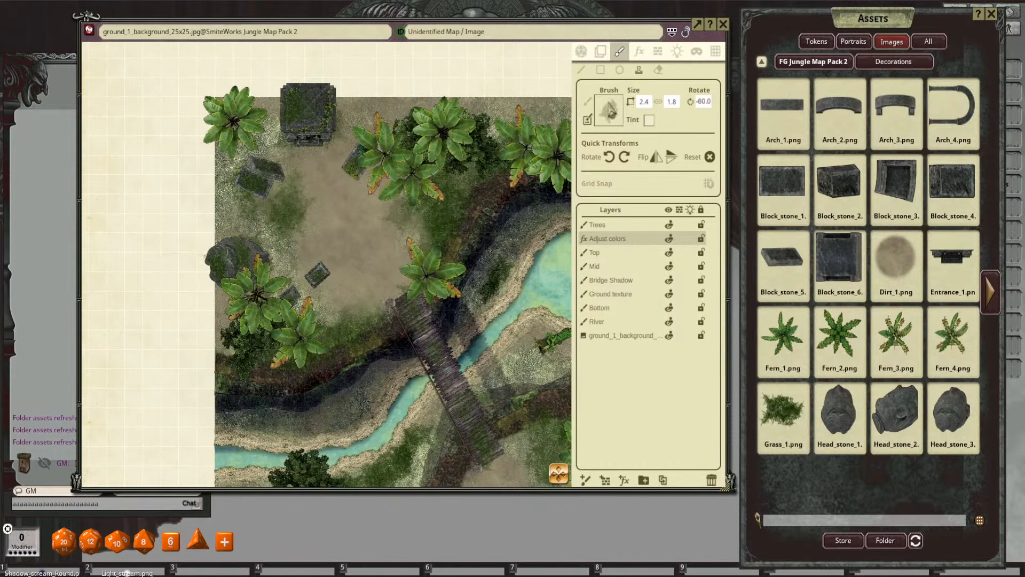
{"action": "left_click", "coordinate": [639, 51]}
{"action": "left_click_drag", "start_coordinate": [368, 198], "coordinate": [406, 205]}
{"action": "left_click_drag", "start_coordinate": [499, 195], "coordinate": [472, 205]}
{"action": "scroll", "coordinate": [459, 195], "scroll_direction": "up", "scroll_amount": 2}
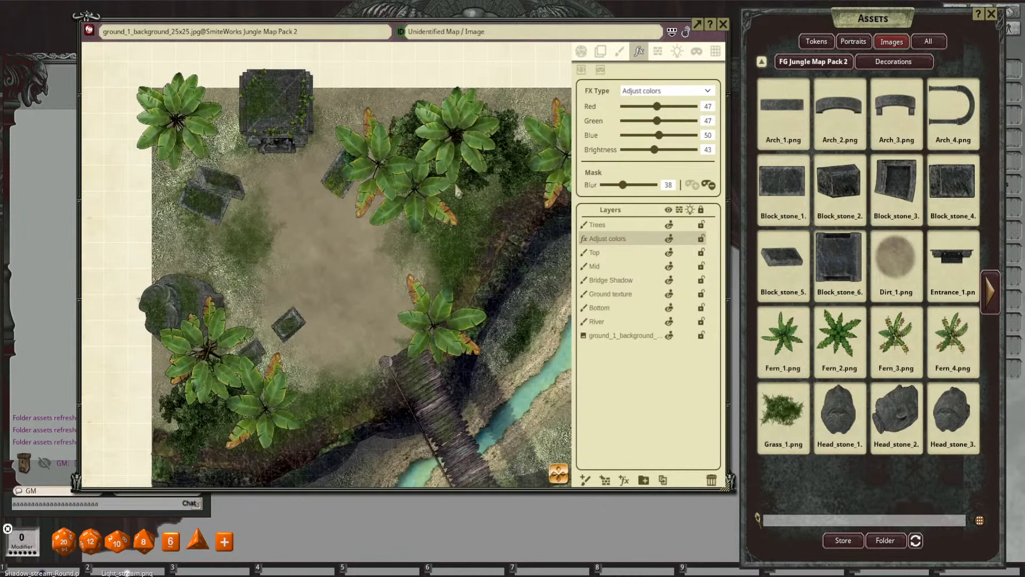
{"action": "left_click_drag", "start_coordinate": [473, 158], "coordinate": [470, 202]}
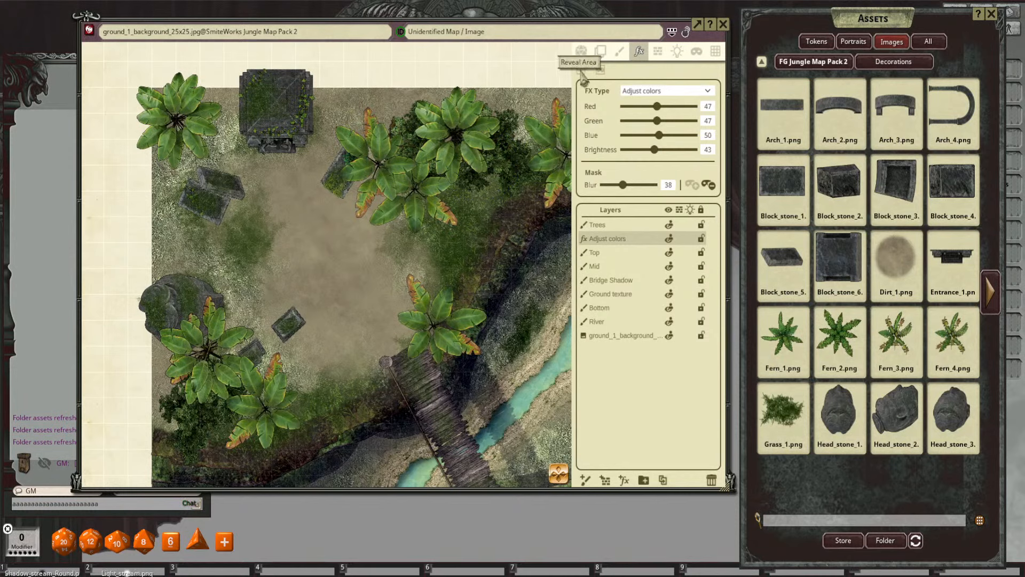
{"action": "left_click_drag", "start_coordinate": [460, 141], "coordinate": [455, 161]}
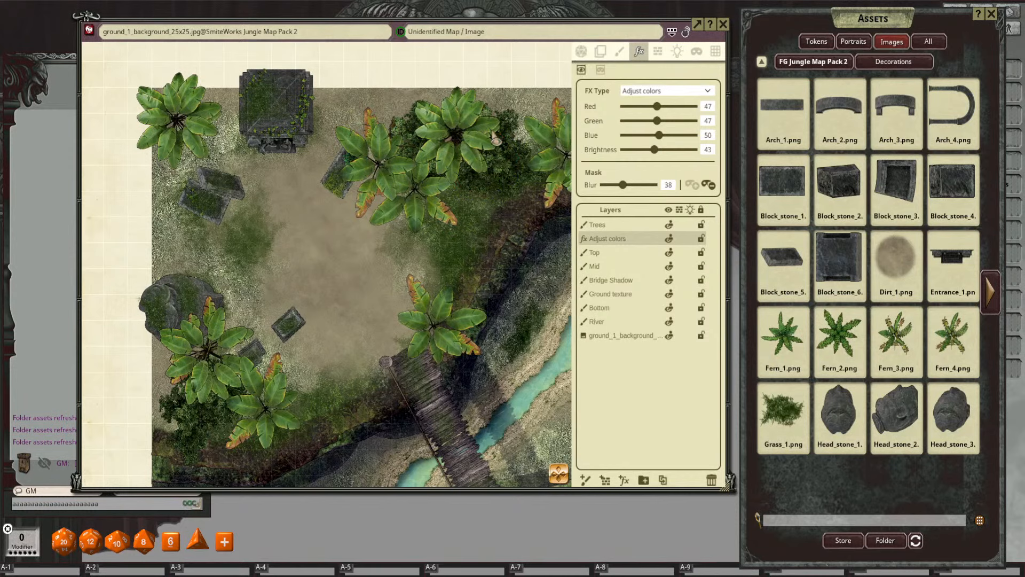
Step: Extend the Adjust colors mask over the stone block under the eastern palms and around the front and sides of the temple
{"action": "mouse_move", "coordinate": [410, 242]}
{"action": "left_mouse_down"}
{"action": "mouse_move", "coordinate": [443, 204]}
{"action": "mouse_move", "coordinate": [478, 220]}
{"action": "left_mouse_up"}
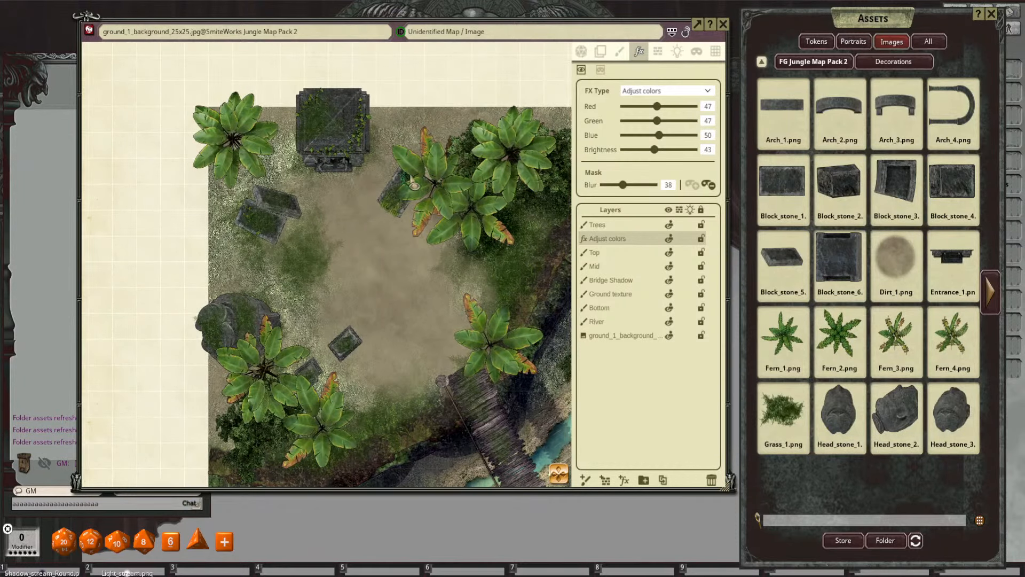
{"action": "left_click_drag", "start_coordinate": [411, 178], "coordinate": [400, 227]}
{"action": "left_click_drag", "start_coordinate": [368, 152], "coordinate": [419, 200]}
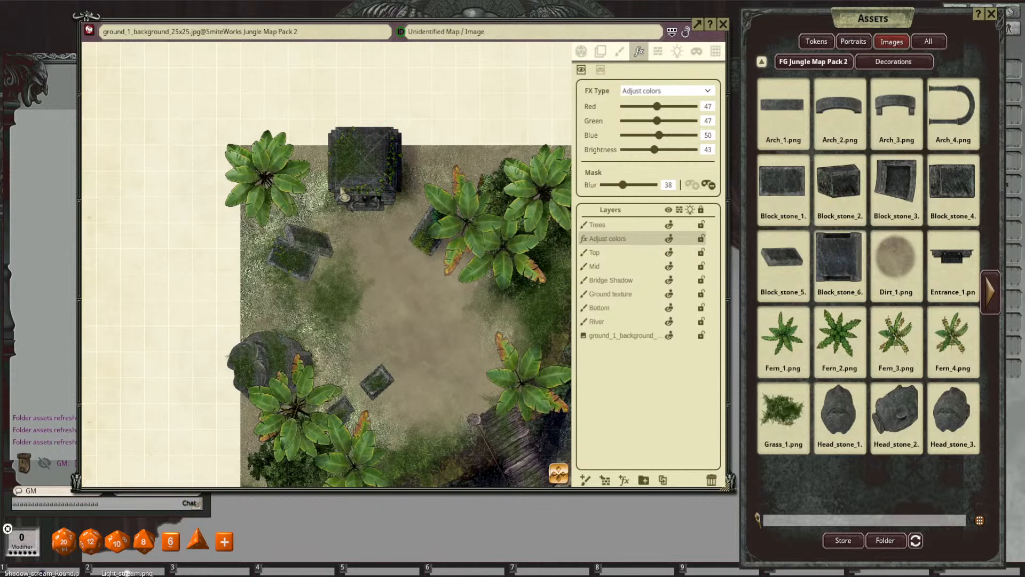
{"action": "mouse_move", "coordinate": [355, 283]}
{"action": "left_mouse_down"}
{"action": "mouse_move", "coordinate": [379, 251]}
{"action": "mouse_move", "coordinate": [359, 216]}
{"action": "left_mouse_up"}
{"action": "key", "text": "alt"}
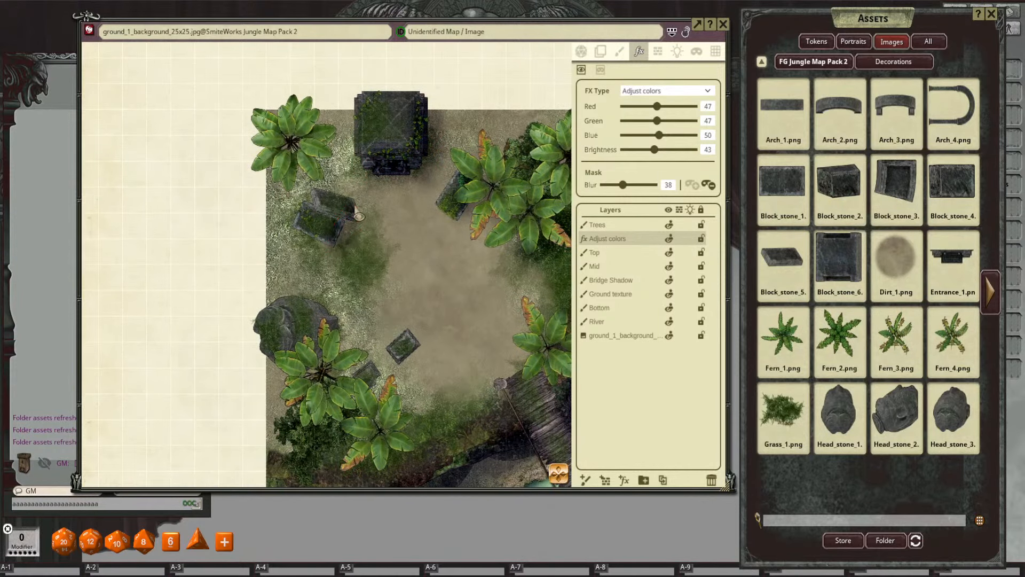
Step: Shade the northwestern stone blocks, the small block in the clearing and the nearby southwestern palms with the Adjust colors mask
{"action": "left_click_drag", "start_coordinate": [297, 232], "coordinate": [324, 253]}
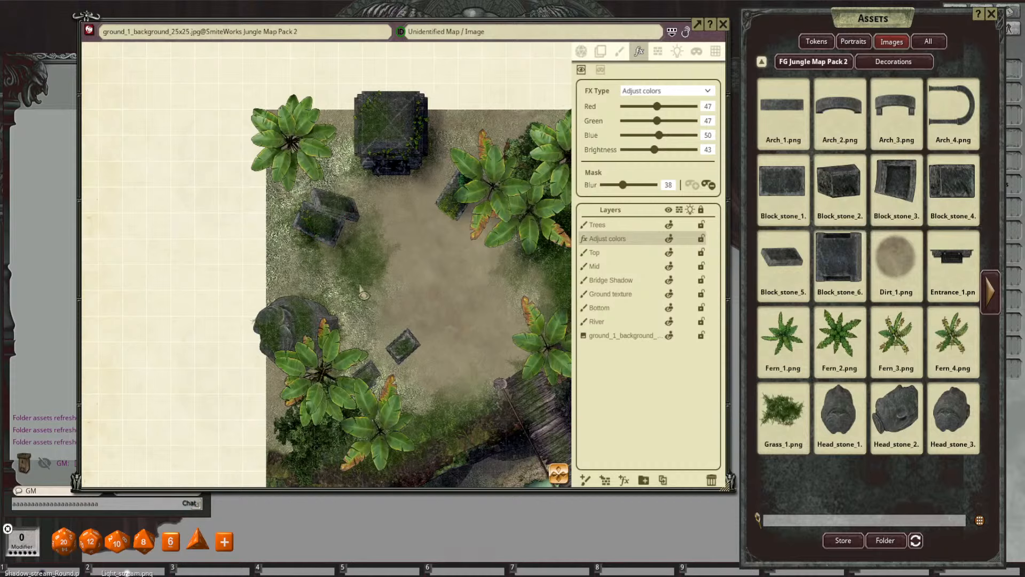
{"action": "mouse_move", "coordinate": [350, 342]}
{"action": "left_mouse_down"}
{"action": "mouse_move", "coordinate": [353, 281]}
{"action": "mouse_move", "coordinate": [359, 307]}
{"action": "left_mouse_up"}
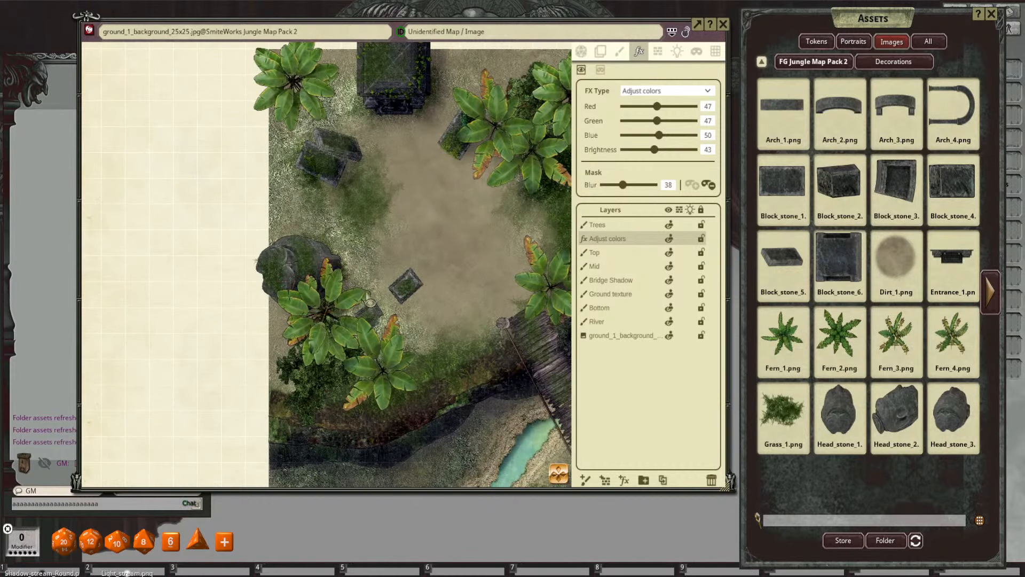
{"action": "left_click_drag", "start_coordinate": [415, 293], "coordinate": [404, 255]}
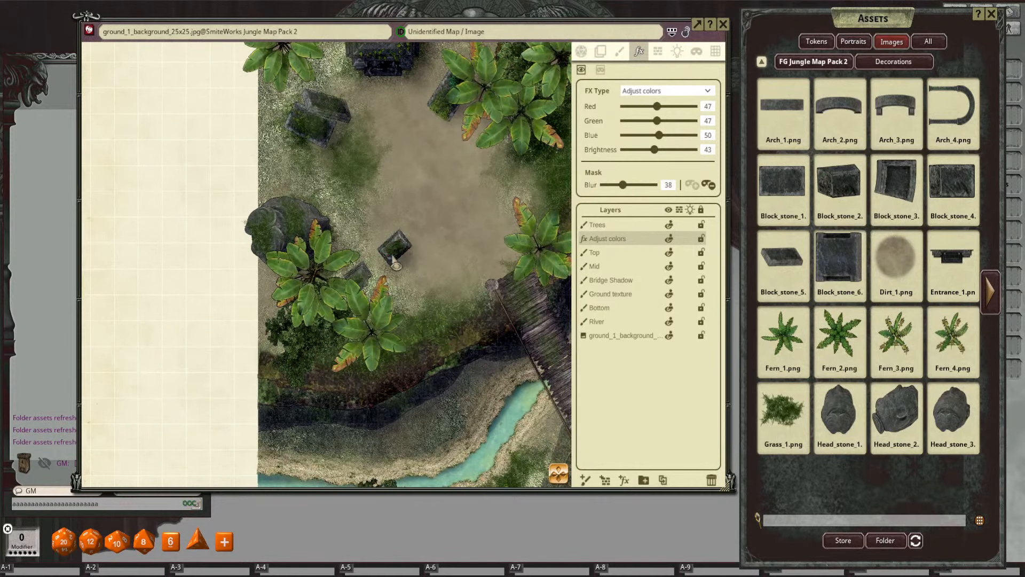
{"action": "left_click_drag", "start_coordinate": [361, 346], "coordinate": [360, 314]}
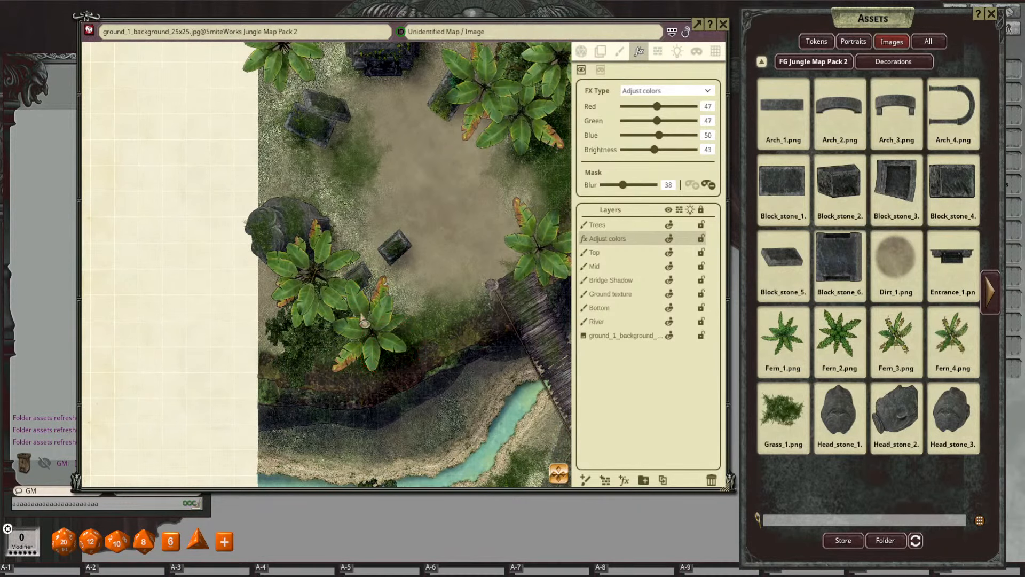
Step: Add Adjust colors mask shading beneath the palms along the northern edge, including the one in the northeast corner
{"action": "mouse_move", "coordinate": [558, 266]}
{"action": "left_mouse_down"}
{"action": "mouse_move", "coordinate": [448, 272]}
{"action": "mouse_move", "coordinate": [439, 250]}
{"action": "left_mouse_up"}
{"action": "scroll", "coordinate": [448, 216], "scroll_direction": "down", "scroll_amount": 4}
{"action": "mouse_move", "coordinate": [454, 210]}
{"action": "left_mouse_down"}
{"action": "mouse_move", "coordinate": [438, 276]}
{"action": "mouse_move", "coordinate": [348, 235]}
{"action": "left_mouse_up"}
{"action": "left_click_drag", "start_coordinate": [421, 167], "coordinate": [419, 192]}
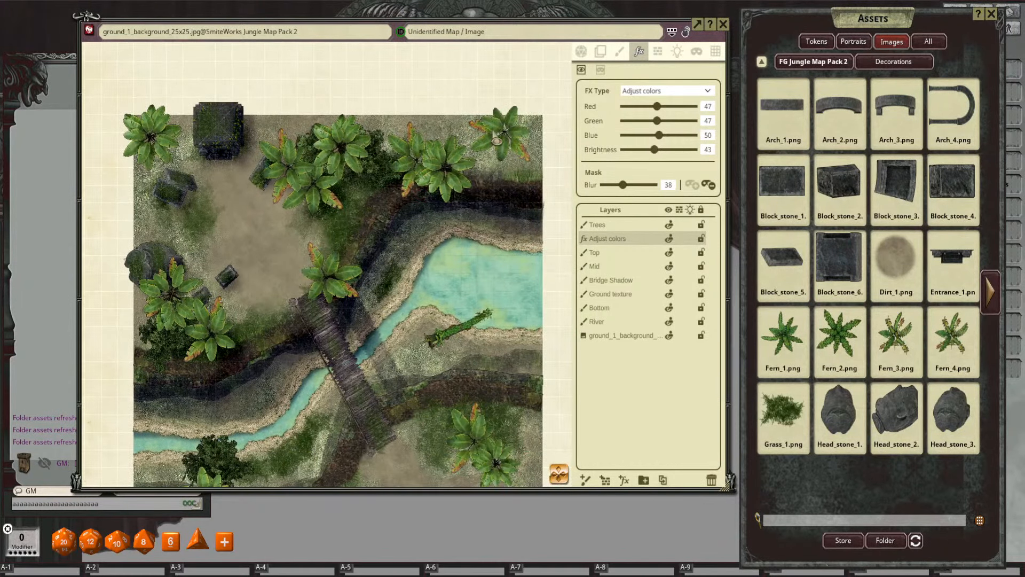
{"action": "left_click_drag", "start_coordinate": [503, 123], "coordinate": [502, 121]}
{"action": "scroll", "coordinate": [430, 223], "scroll_direction": "down", "scroll_amount": 1}
Step: Shade the palms and the dark bush south of the river in the map's southwest with the Adjust colors mask
{"action": "left_click_drag", "start_coordinate": [353, 292], "coordinate": [447, 138]}
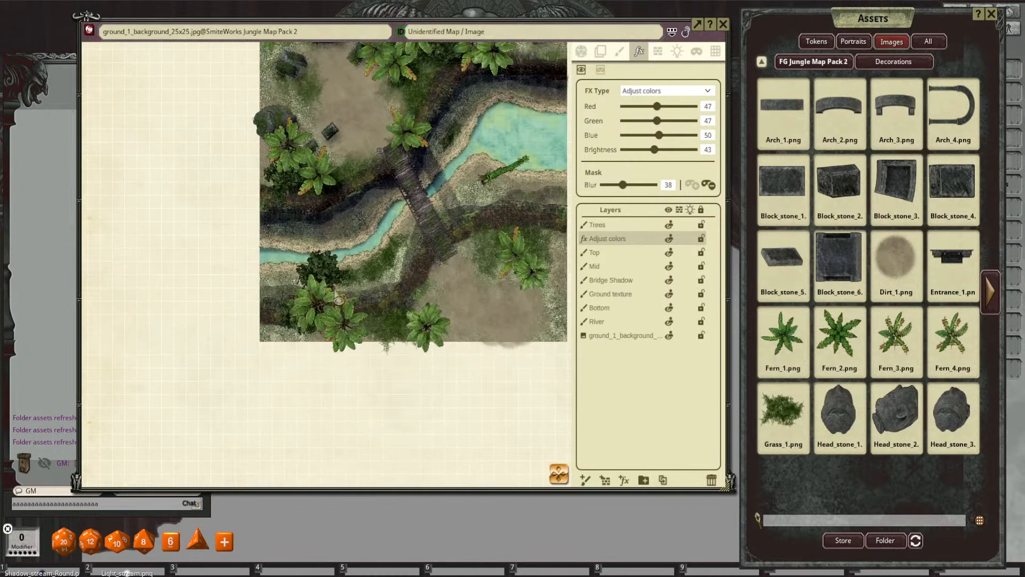
{"action": "left_click_drag", "start_coordinate": [330, 310], "coordinate": [317, 318]}
{"action": "key", "text": "alt"}
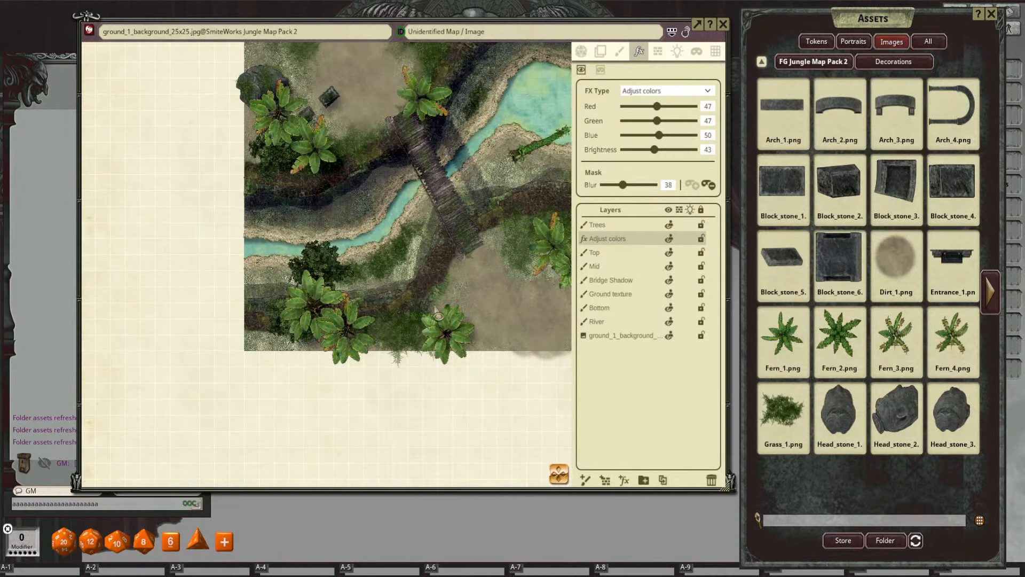
{"action": "left_click_drag", "start_coordinate": [507, 292], "coordinate": [481, 309]}
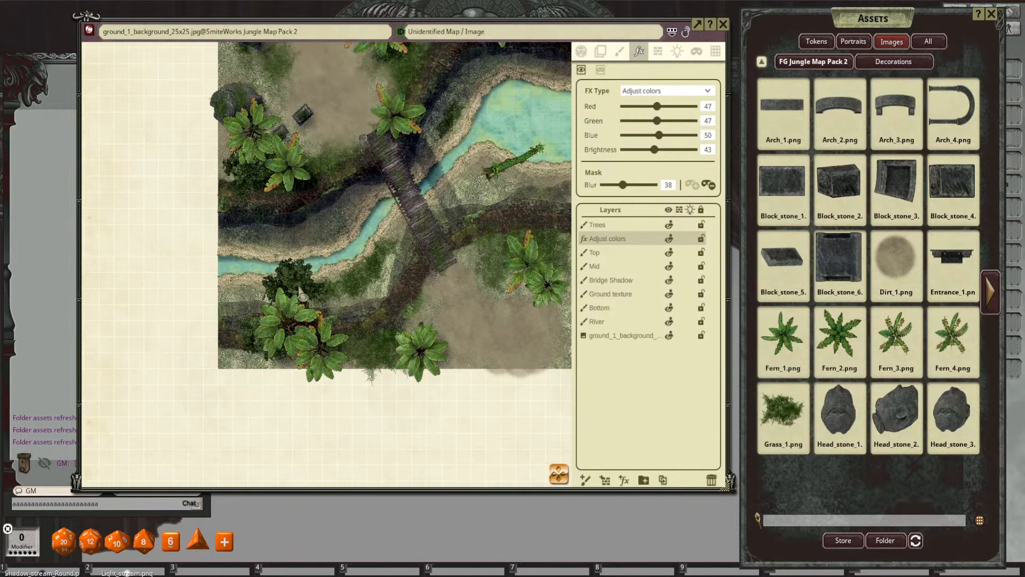
{"action": "scroll", "coordinate": [309, 305], "scroll_direction": "up", "scroll_amount": 3}
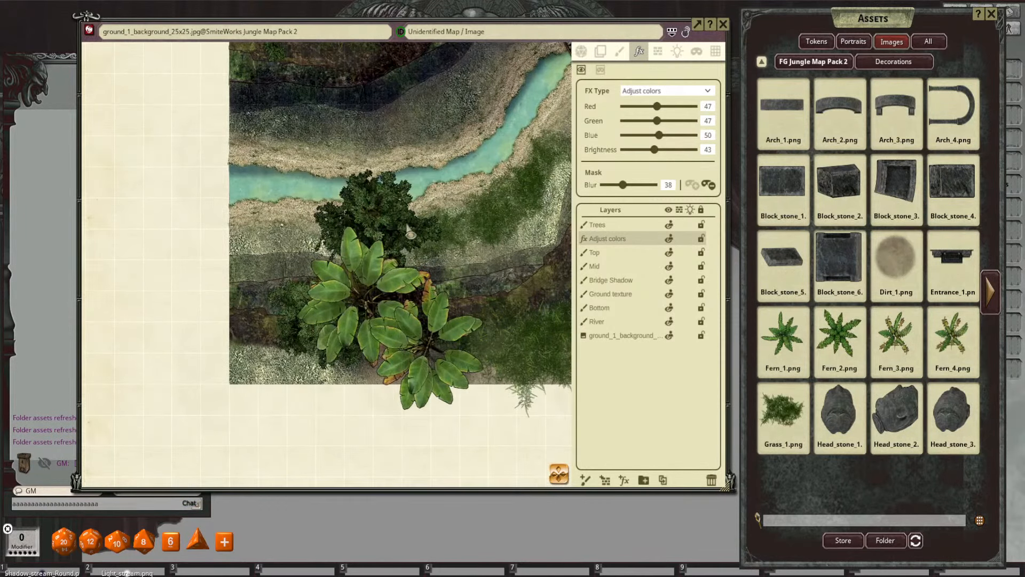
{"action": "scroll", "coordinate": [469, 302], "scroll_direction": "down", "scroll_amount": 3}
Step: Extend the Adjust colors mask shading to the palms around the southeastern clearing
{"action": "left_click_drag", "start_coordinate": [526, 280], "coordinate": [349, 291]}
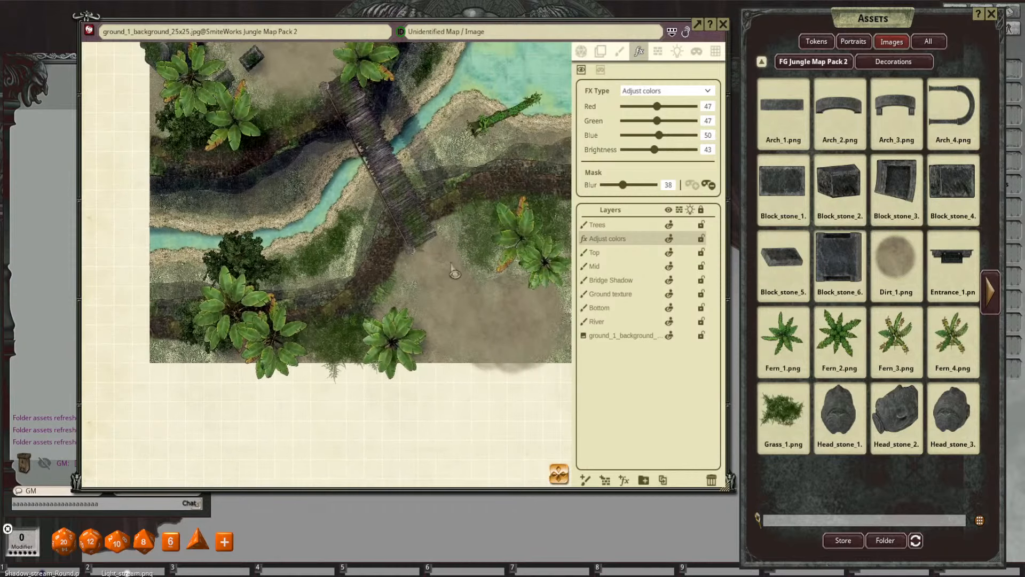
{"action": "scroll", "coordinate": [526, 271], "scroll_direction": "up", "scroll_amount": 1}
{"action": "key", "text": "alt"}
{"action": "left_click_drag", "start_coordinate": [529, 271], "coordinate": [485, 230]}
{"action": "scroll", "coordinate": [398, 271], "scroll_direction": "down", "scroll_amount": 5}
{"action": "left_click_drag", "start_coordinate": [353, 272], "coordinate": [440, 249]}
{"action": "scroll", "coordinate": [374, 226], "scroll_direction": "up", "scroll_amount": 3}
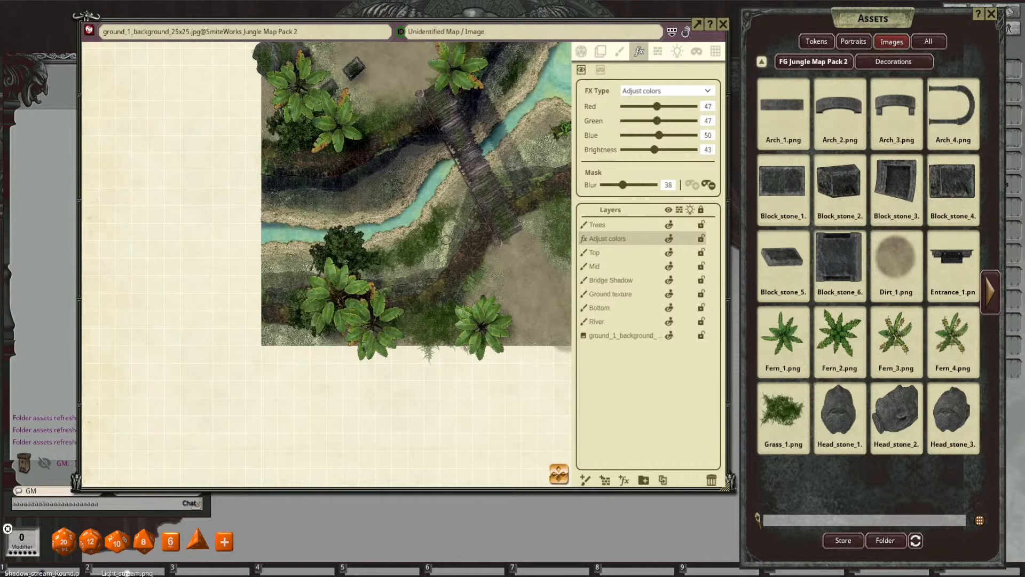
Step: Touch up the Adjust colors mask around the bridge and the trees bordering the temple clearing
{"action": "scroll", "coordinate": [452, 210], "scroll_direction": "down", "scroll_amount": 2}
{"action": "left_click_drag", "start_coordinate": [454, 180], "coordinate": [444, 261]}
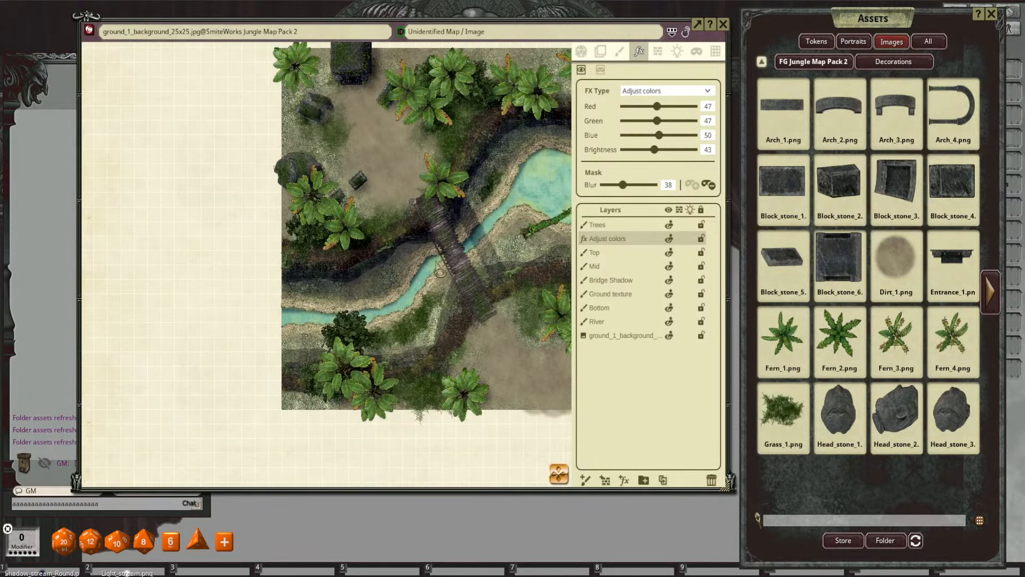
{"action": "key", "text": "alt"}
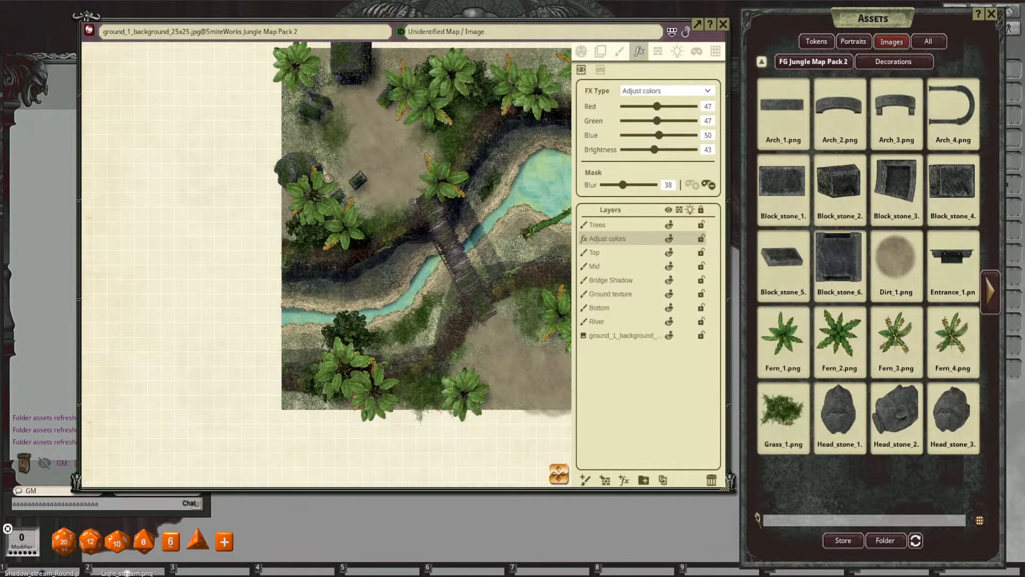
{"action": "scroll", "coordinate": [325, 171], "scroll_direction": "up", "scroll_amount": 1}
{"action": "left_click_drag", "start_coordinate": [359, 164], "coordinate": [426, 213]}
{"action": "left_click_drag", "start_coordinate": [425, 179], "coordinate": [366, 158]}
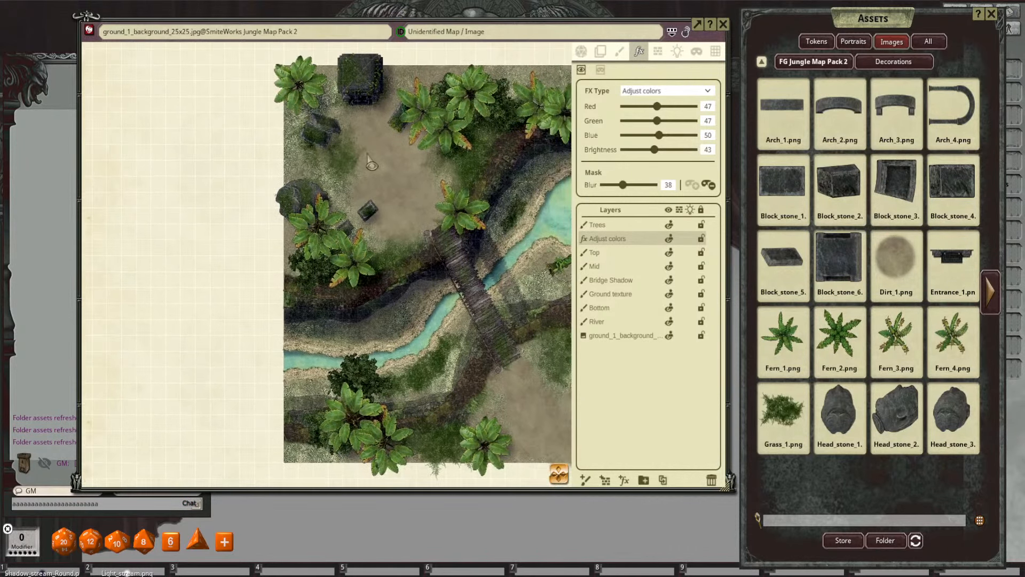
{"action": "scroll", "coordinate": [368, 158], "scroll_direction": "up", "scroll_amount": 4}
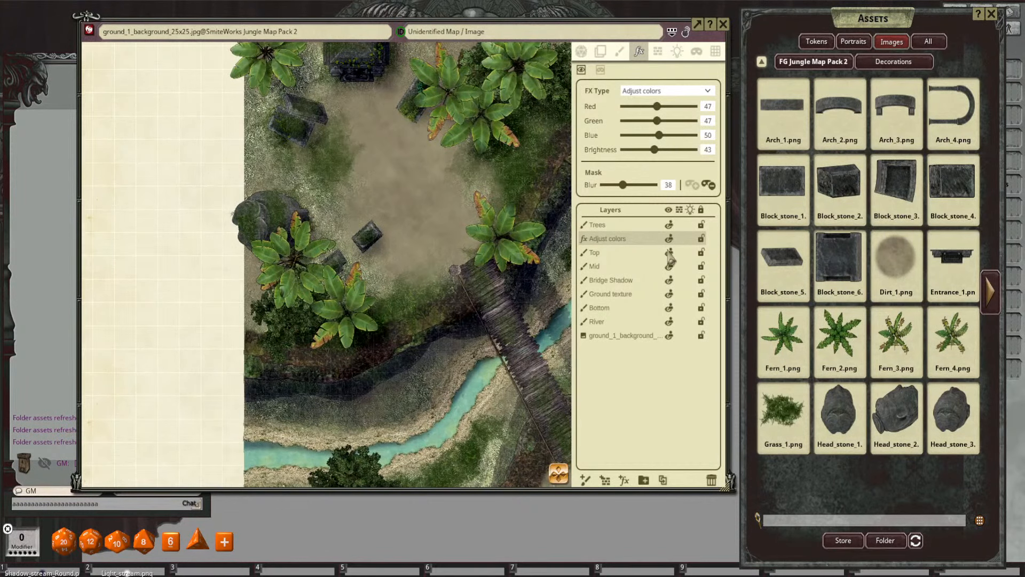
Step: On the Top layer, stamp a yellow-tipped fern sized 2.4 by 2.4, rotated to 240, beside the palm near the western boulder
{"action": "left_click", "coordinate": [612, 252]}
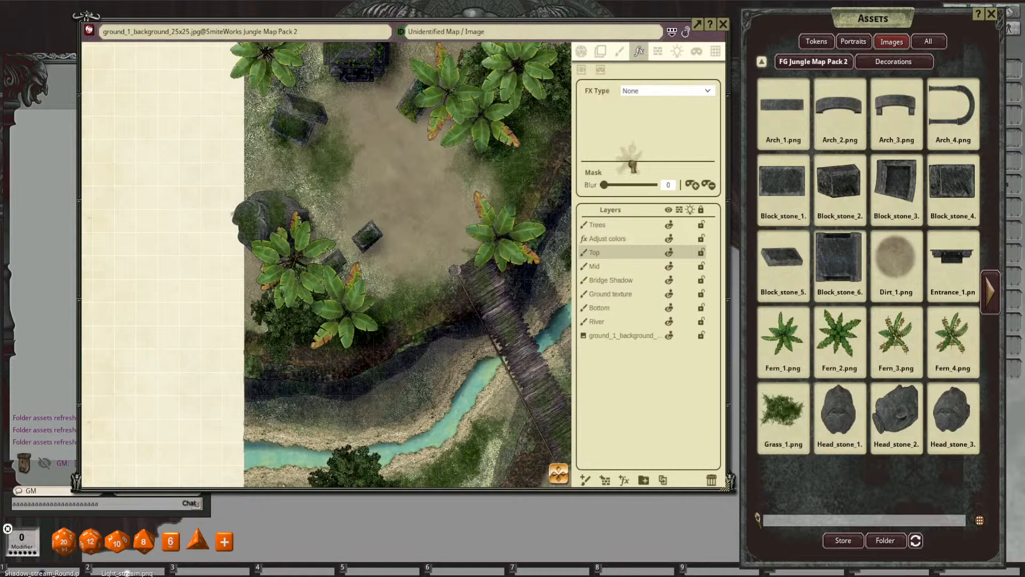
{"action": "left_click", "coordinate": [617, 56]}
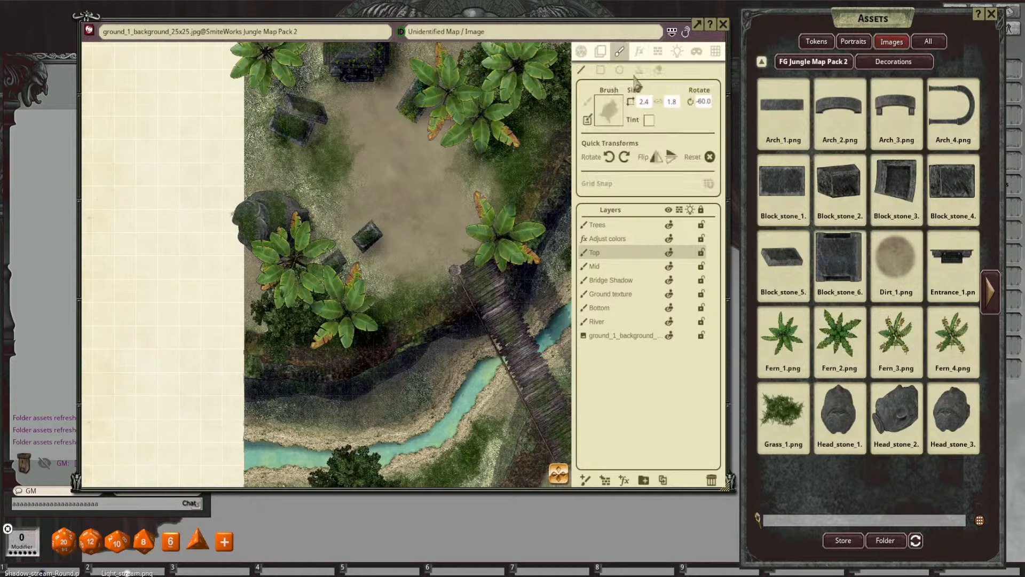
{"action": "left_click", "coordinate": [838, 334]}
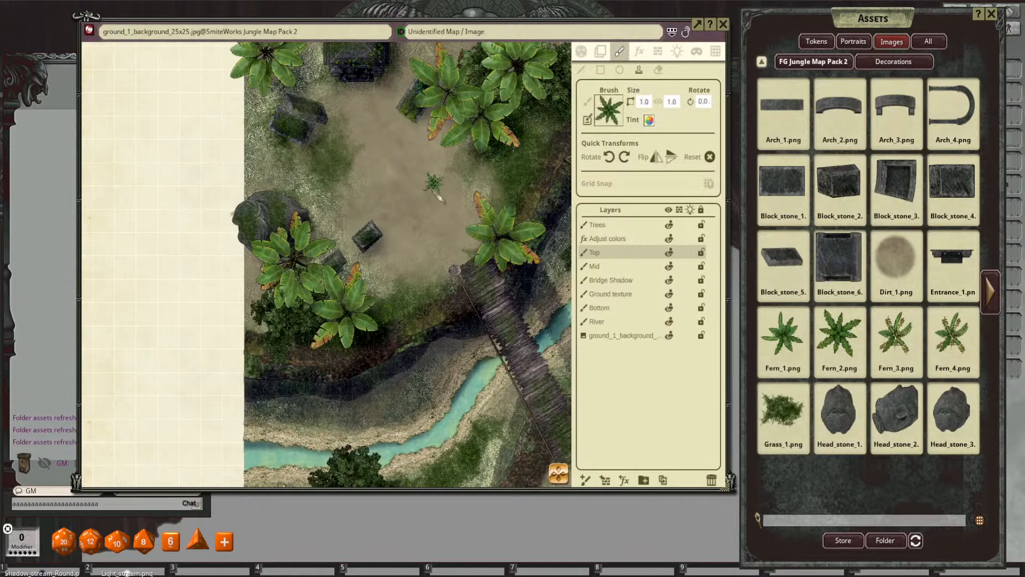
{"action": "scroll", "coordinate": [426, 207], "scroll_direction": "up", "scroll_amount": 5}
{"action": "left_click_drag", "start_coordinate": [838, 261], "coordinate": [611, 111]}
{"action": "scroll", "coordinate": [338, 210], "scroll_direction": "up", "scroll_amount": 7}
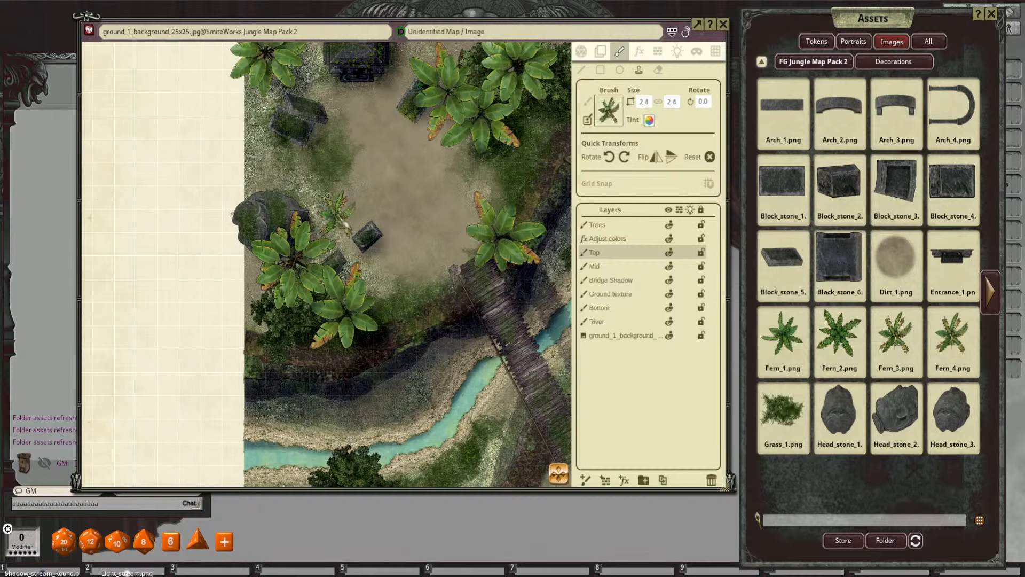
{"action": "scroll", "coordinate": [338, 214], "scroll_direction": "down", "scroll_amount": 5}
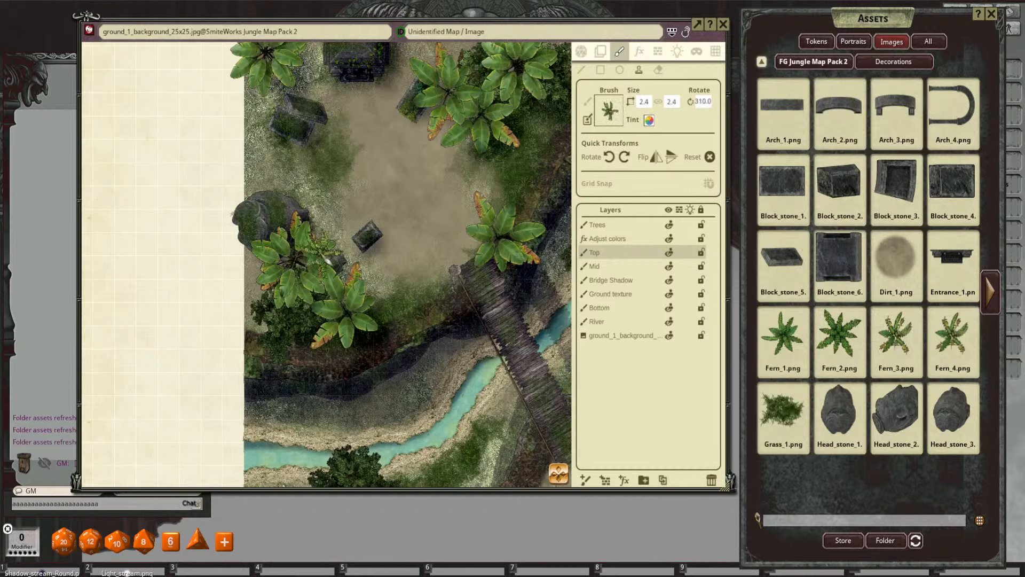
{"action": "scroll", "coordinate": [329, 256], "scroll_direction": "down", "scroll_amount": 6}
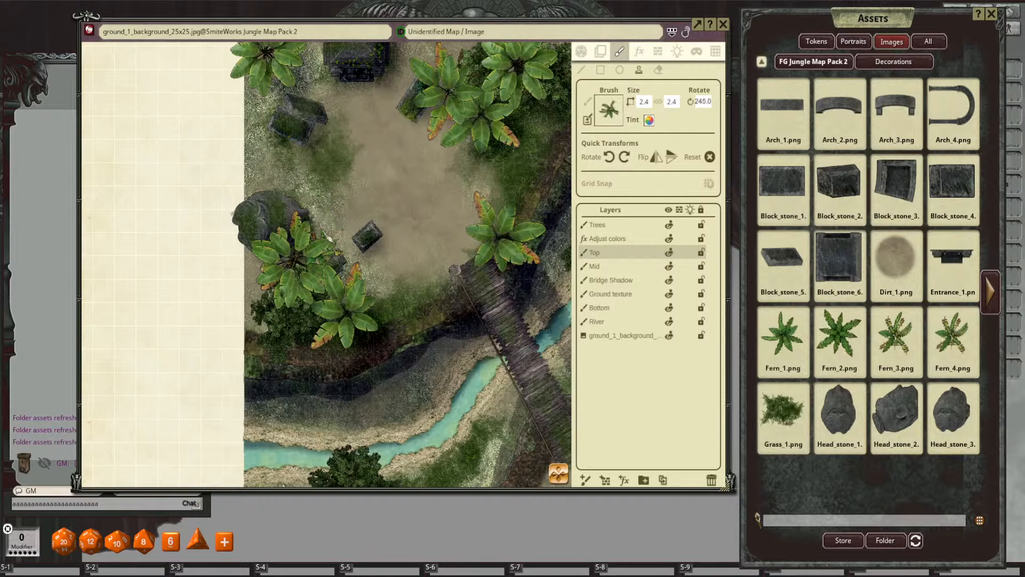
{"action": "scroll", "coordinate": [326, 235], "scroll_direction": "down", "scroll_amount": 1}
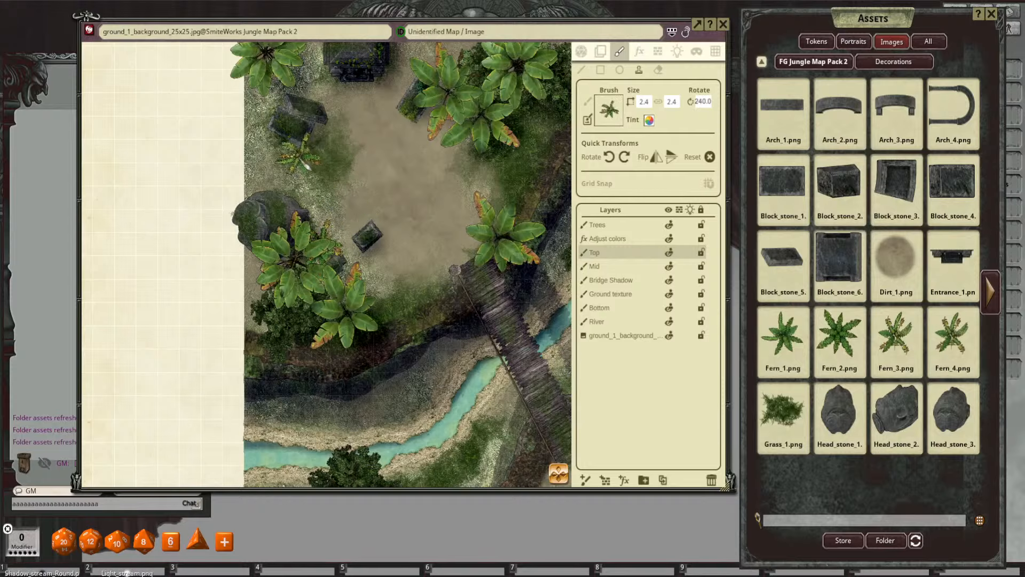
Step: South of the northwestern stone blocks, stamp a 2.4 by 2.4 fern and a second one at 2.0 by 2.0 rotated to 175
{"action": "left_click_drag", "start_coordinate": [322, 156], "coordinate": [472, 249]}
{"action": "scroll", "coordinate": [472, 250], "scroll_direction": "up", "scroll_amount": 1}
{"action": "scroll", "coordinate": [472, 250], "scroll_direction": "down", "scroll_amount": 4}
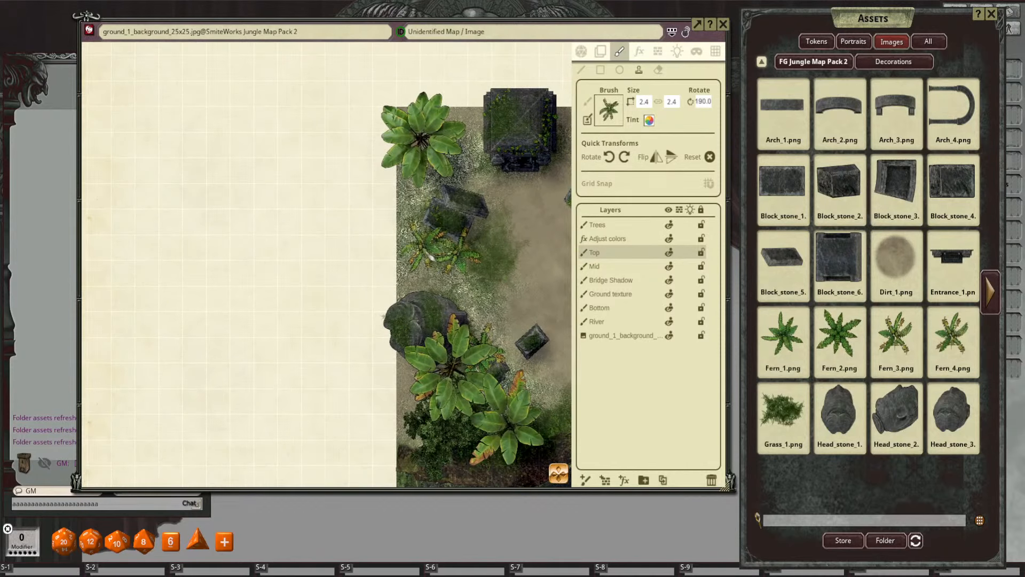
{"action": "scroll", "coordinate": [432, 257], "scroll_direction": "down", "scroll_amount": 3}
{"action": "scroll", "coordinate": [440, 247], "scroll_direction": "down", "scroll_amount": 4}
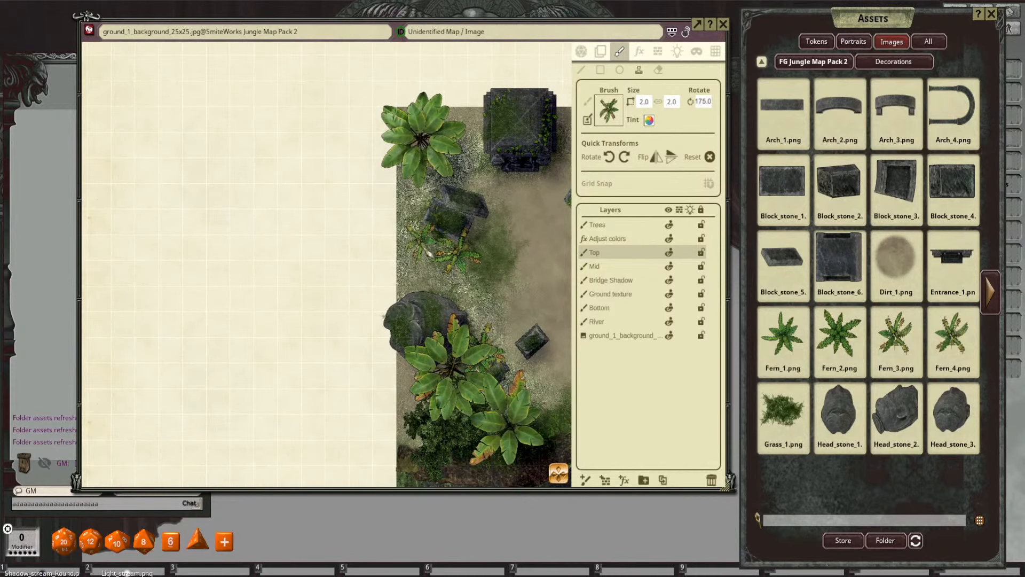
{"action": "left_click_drag", "start_coordinate": [523, 290], "coordinate": [391, 314]}
Step: Stamp the fern at size 2.4 by 2.4, rotated to 235, under the palms at the clearing's northeastern edge
{"action": "left_click_drag", "start_coordinate": [480, 250], "coordinate": [464, 242]}
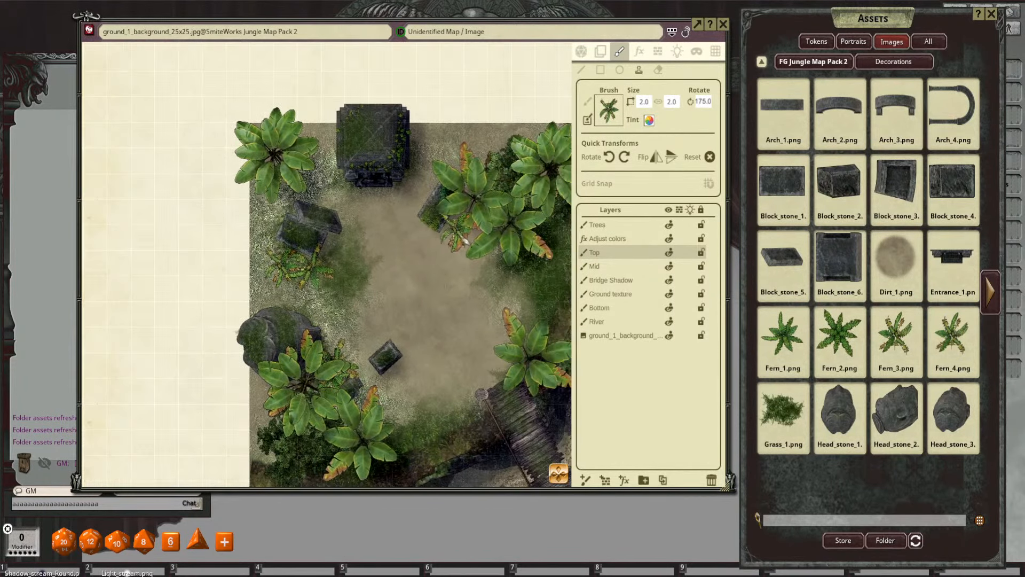
{"action": "left_click_drag", "start_coordinate": [507, 330], "coordinate": [484, 270]}
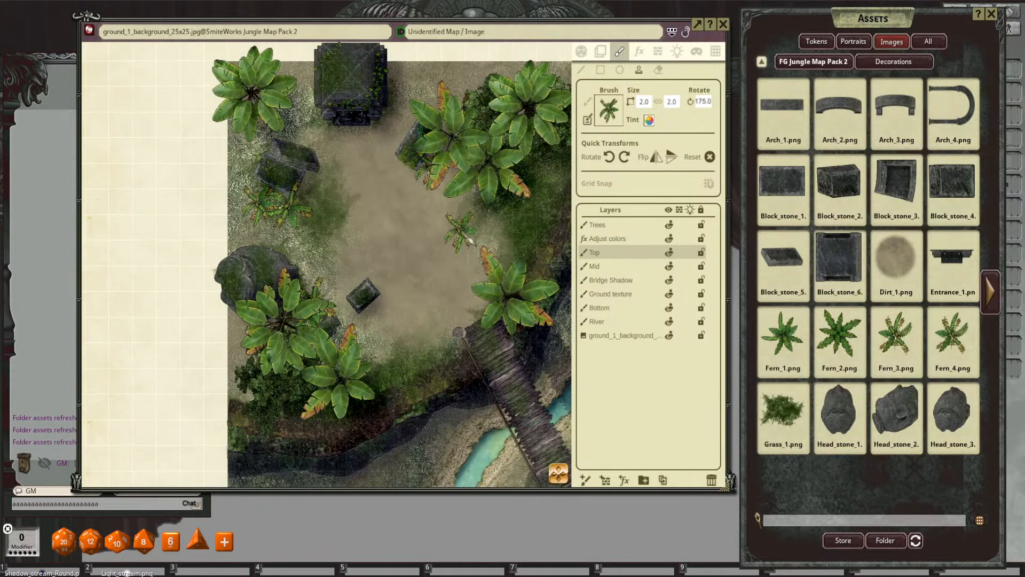
{"action": "scroll", "coordinate": [453, 232], "scroll_direction": "up", "scroll_amount": 4}
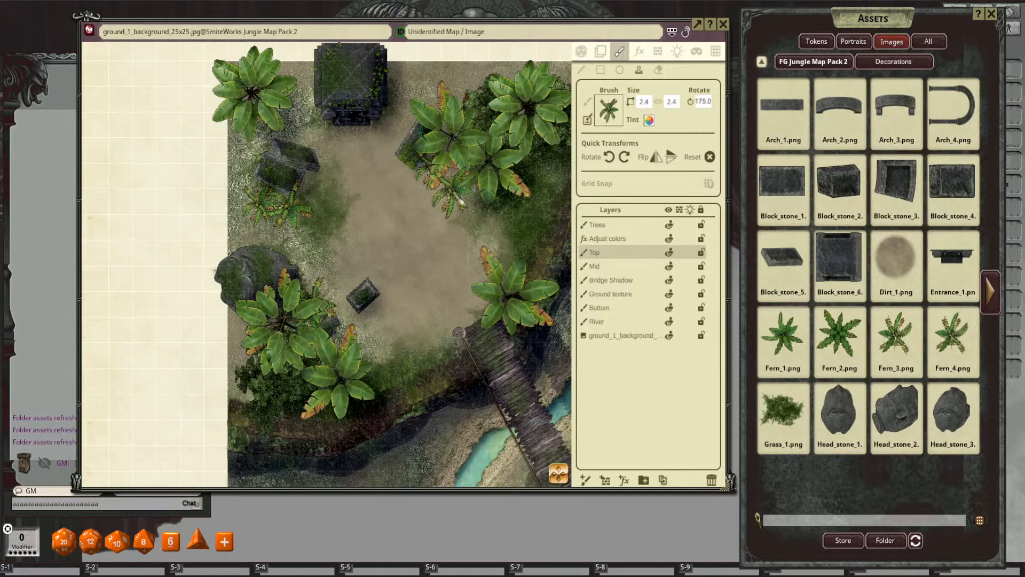
{"action": "scroll", "coordinate": [444, 207], "scroll_direction": "up", "scroll_amount": 12}
{"action": "left_click", "coordinate": [442, 196]}
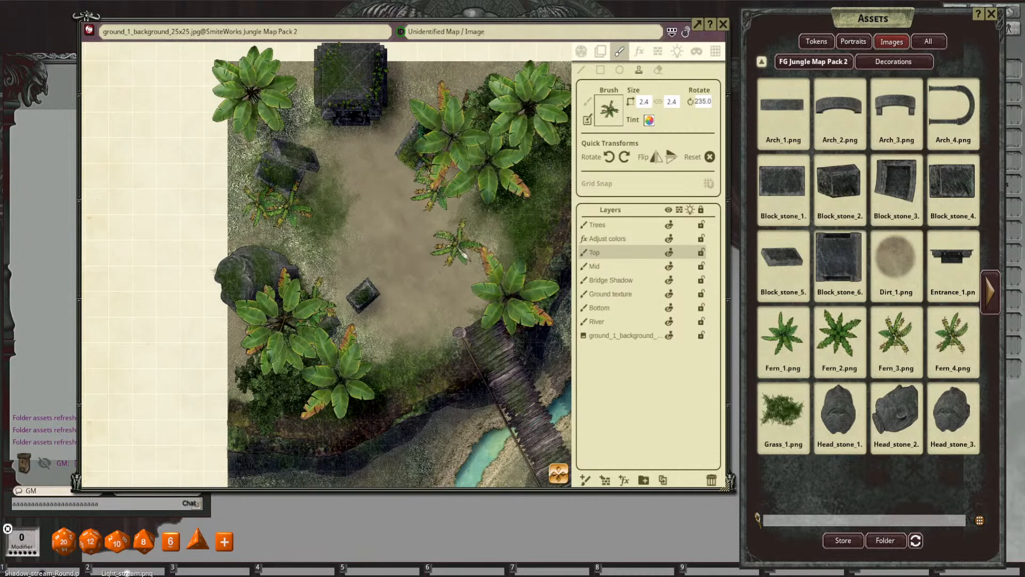
Step: Stamp the fern at size 2.4 by 2.4, rotated to 235, behind the northern side of the northeastern palms
{"action": "mouse_move", "coordinate": [456, 250]}
{"action": "left_mouse_down"}
{"action": "mouse_move", "coordinate": [398, 239]}
{"action": "mouse_move", "coordinate": [418, 328]}
{"action": "left_mouse_up"}
{"action": "scroll", "coordinate": [398, 239], "scroll_direction": "up", "scroll_amount": 1}
{"action": "left_click", "coordinate": [475, 132]}
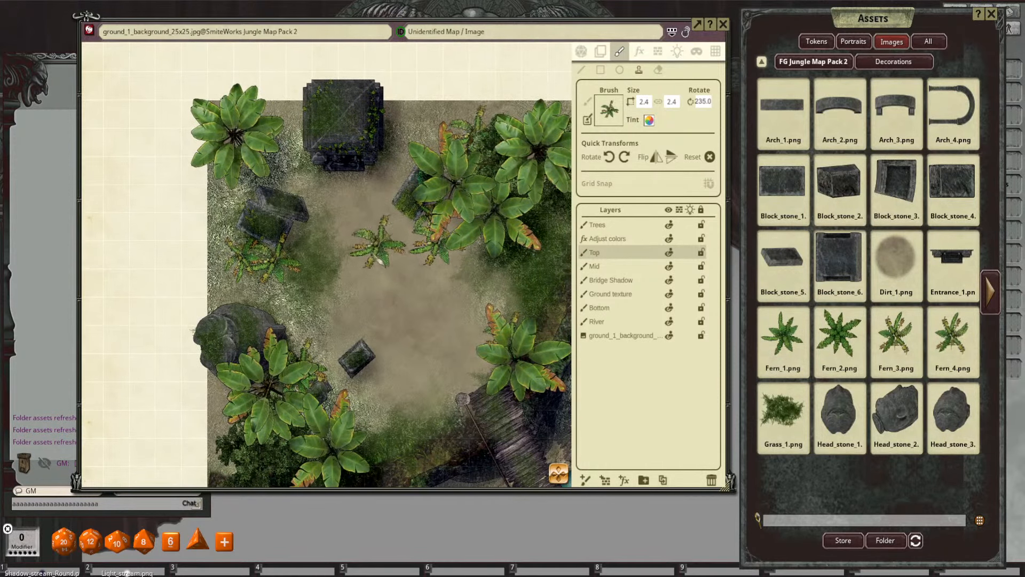
{"action": "left_click_drag", "start_coordinate": [317, 228], "coordinate": [340, 226]}
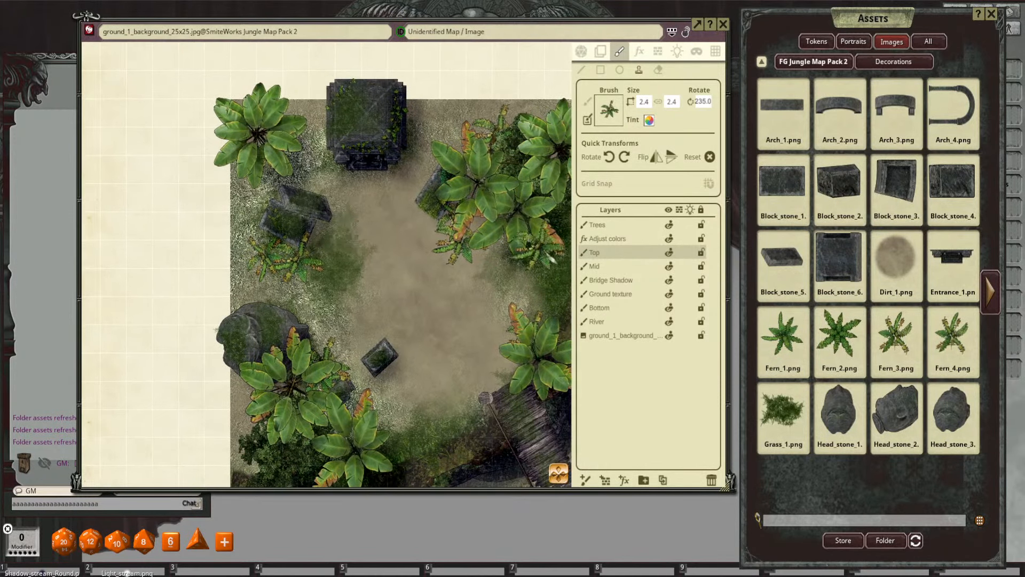
Step: Stamp a broad-leaved green plant at 1.6 by 1.6, one rotated to 335 beside the western boulder and one beside the small stone block
{"action": "left_click", "coordinate": [985, 298]}
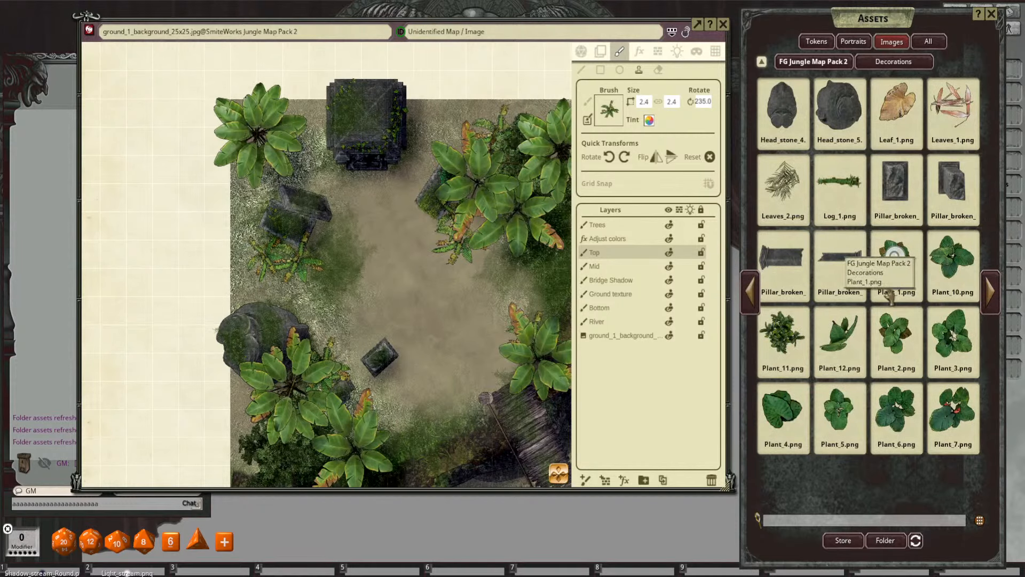
{"action": "left_click_drag", "start_coordinate": [613, 156], "coordinate": [605, 117]}
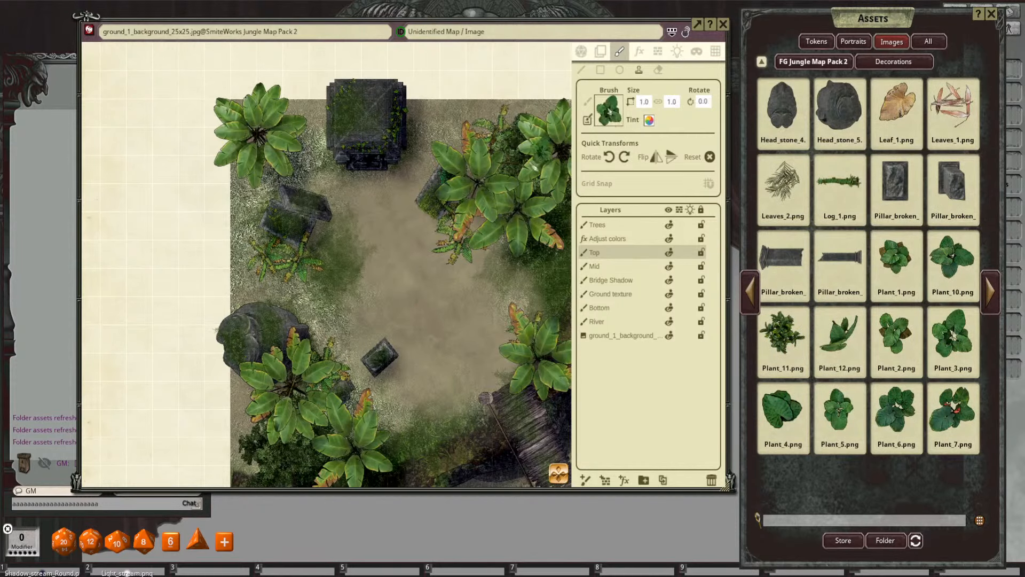
{"action": "left_click_drag", "start_coordinate": [353, 328], "coordinate": [380, 274]}
{"action": "scroll", "coordinate": [354, 286], "scroll_direction": "down", "scroll_amount": 3}
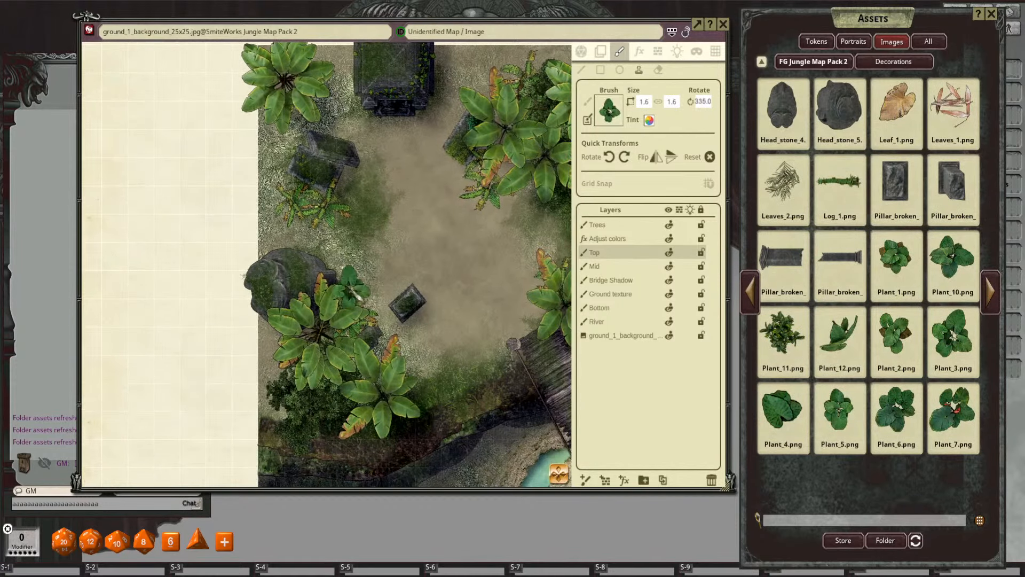
{"action": "left_click", "coordinate": [353, 294]}
{"action": "left_click", "coordinate": [415, 326]}
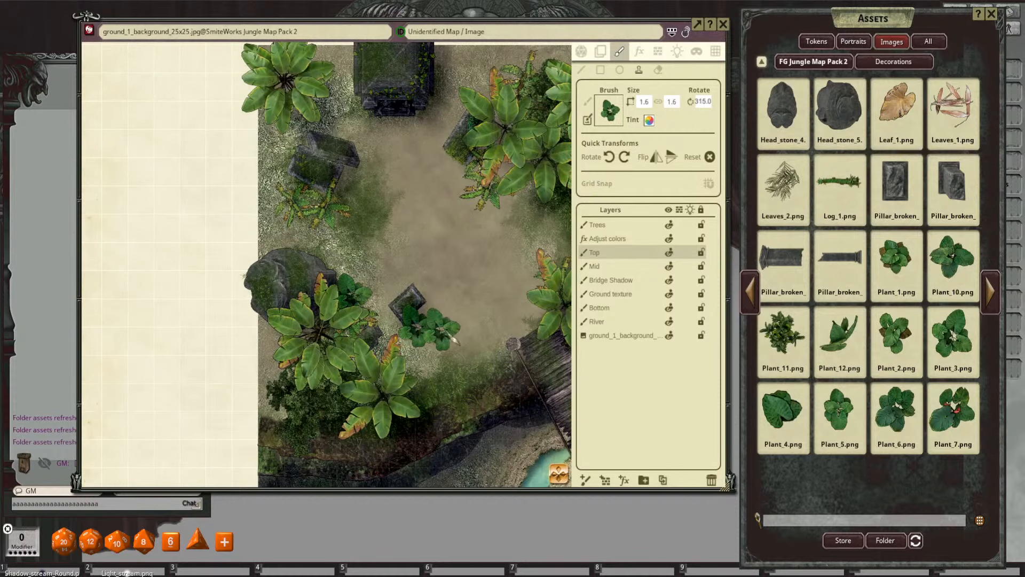
Step: Stamp the broad-leaved plant at 1.3 by 1.3 against the larger one southeast of the small stone block
{"action": "left_click_drag", "start_coordinate": [471, 328], "coordinate": [418, 307]}
{"action": "scroll", "coordinate": [398, 310], "scroll_direction": "down", "scroll_amount": 2}
{"action": "scroll", "coordinate": [404, 319], "scroll_direction": "down", "scroll_amount": 4}
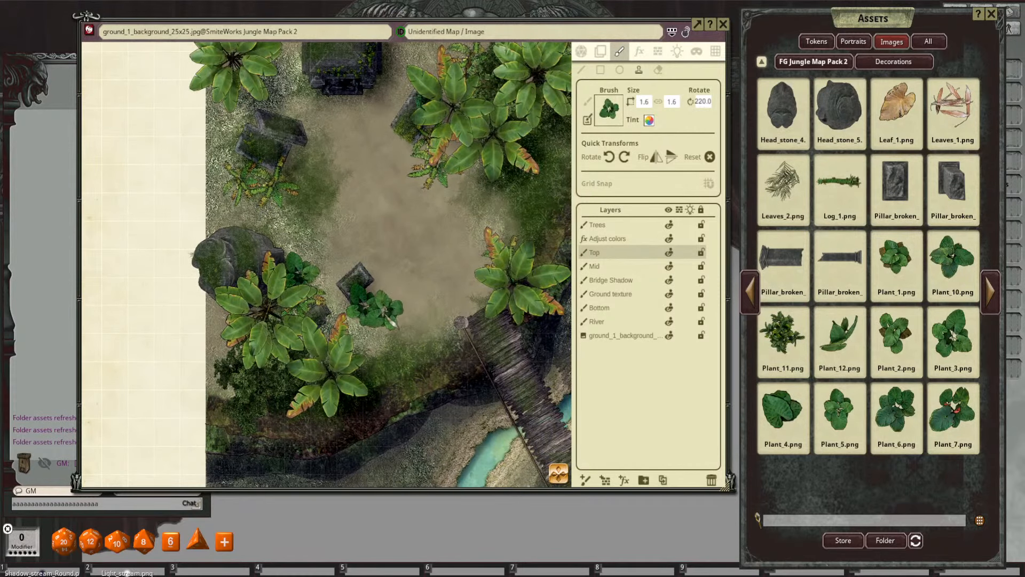
{"action": "scroll", "coordinate": [375, 307], "scroll_direction": "up", "scroll_amount": 2}
{"action": "scroll", "coordinate": [375, 308], "scroll_direction": "down", "scroll_amount": 1}
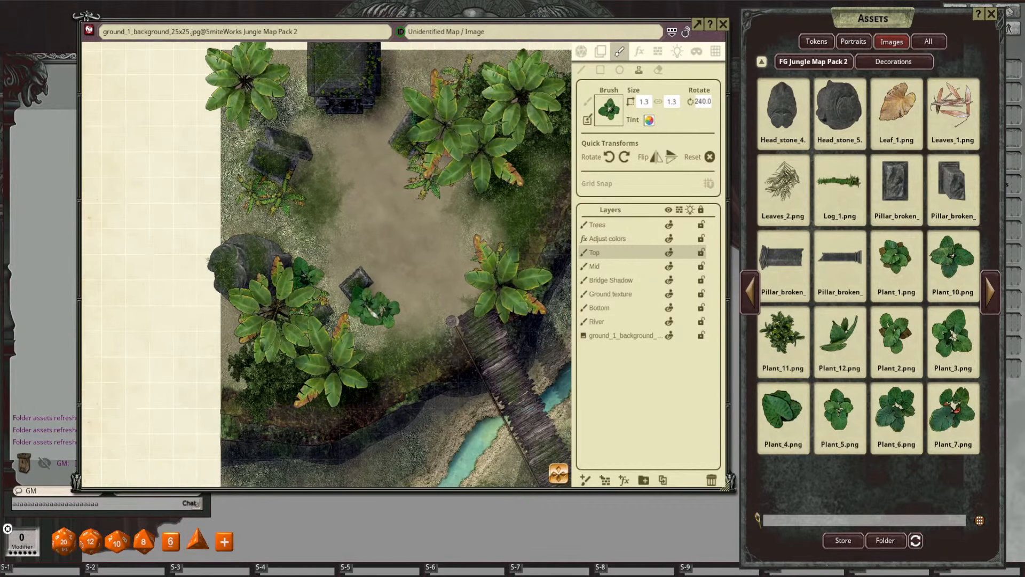
{"action": "scroll", "coordinate": [448, 267], "scroll_direction": "up", "scroll_amount": 3}
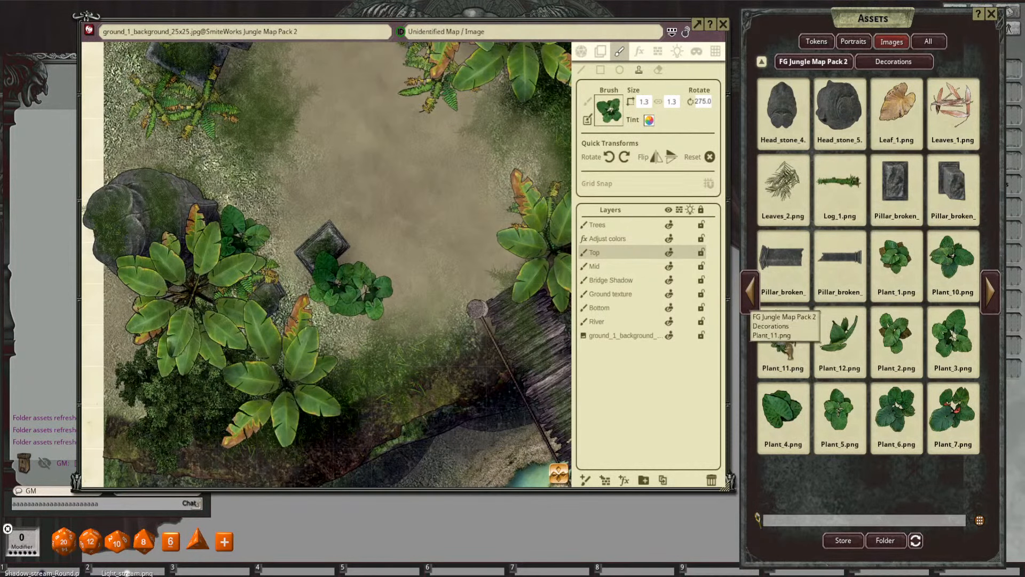
Step: On the Mid layer, stamp a dark green ground plant sized 1.6 by 1.6, rotated to 185, south of the plants by the small stone block
{"action": "scroll", "coordinate": [427, 223], "scroll_direction": "up", "scroll_amount": 3, "text": "ctrl"}
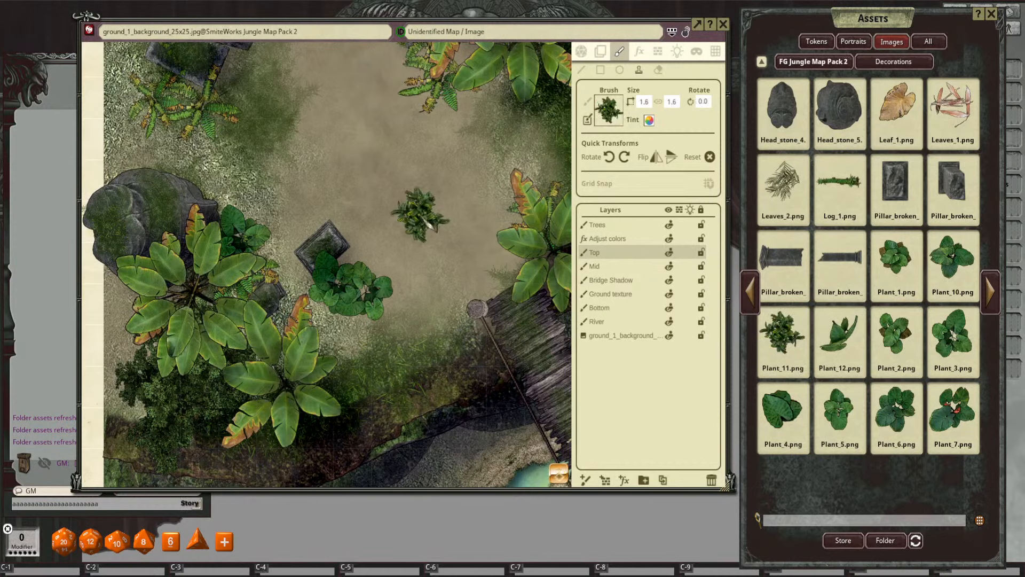
{"action": "left_click", "coordinate": [992, 299]}
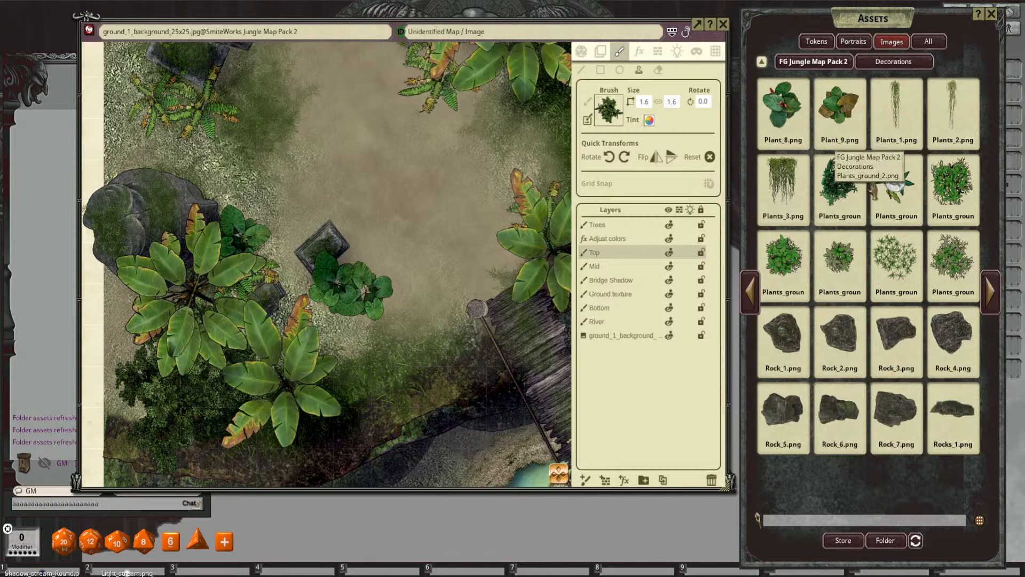
{"action": "left_click", "coordinate": [840, 178]}
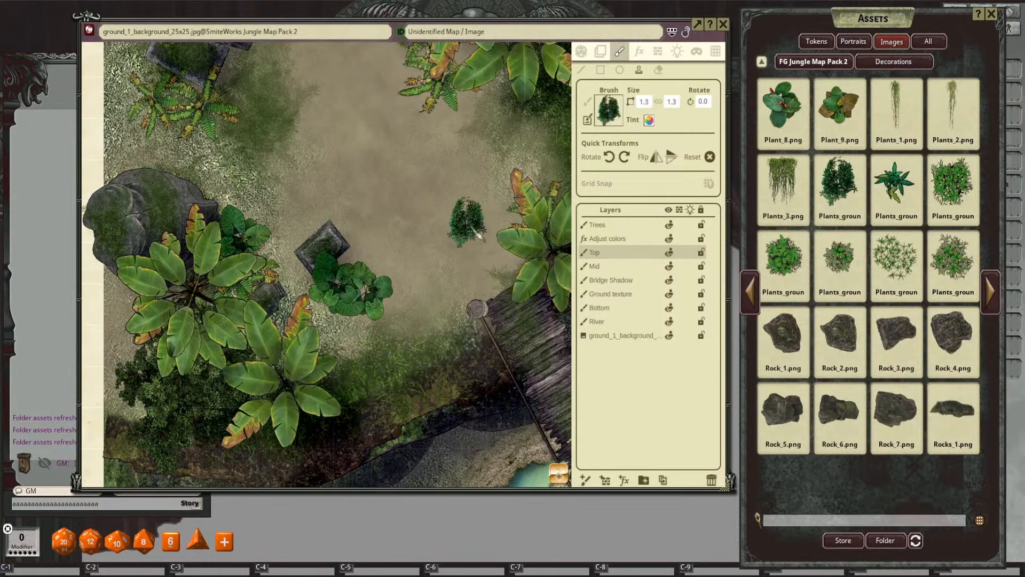
{"action": "scroll", "coordinate": [473, 228], "scroll_direction": "up", "scroll_amount": 3}
{"action": "left_click", "coordinate": [608, 269]}
{"action": "scroll", "coordinate": [356, 276], "scroll_direction": "up", "scroll_amount": 2}
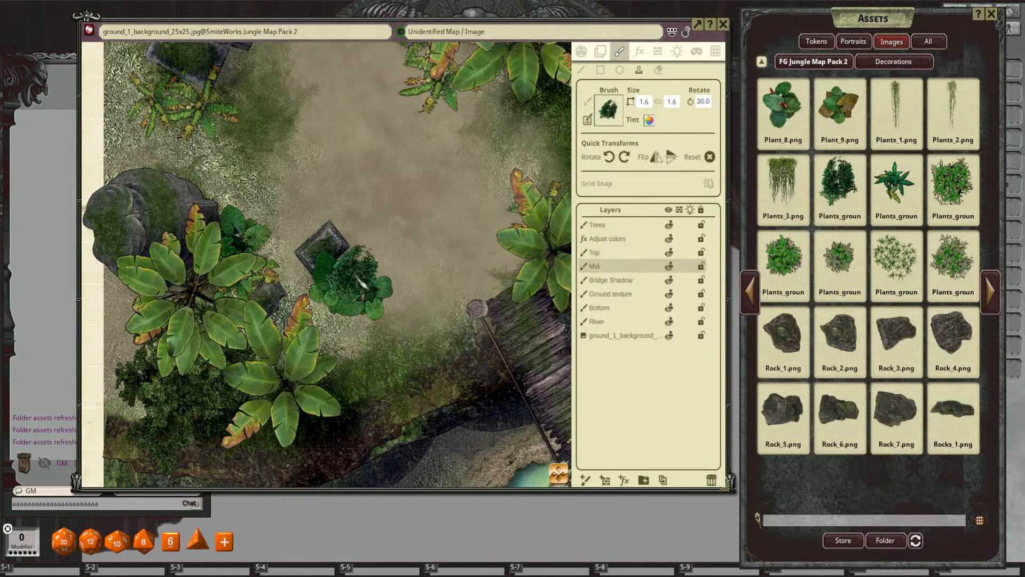
{"action": "scroll", "coordinate": [357, 276], "scroll_direction": "up", "scroll_amount": 2}
{"action": "scroll", "coordinate": [393, 286], "scroll_direction": "up", "scroll_amount": 3}
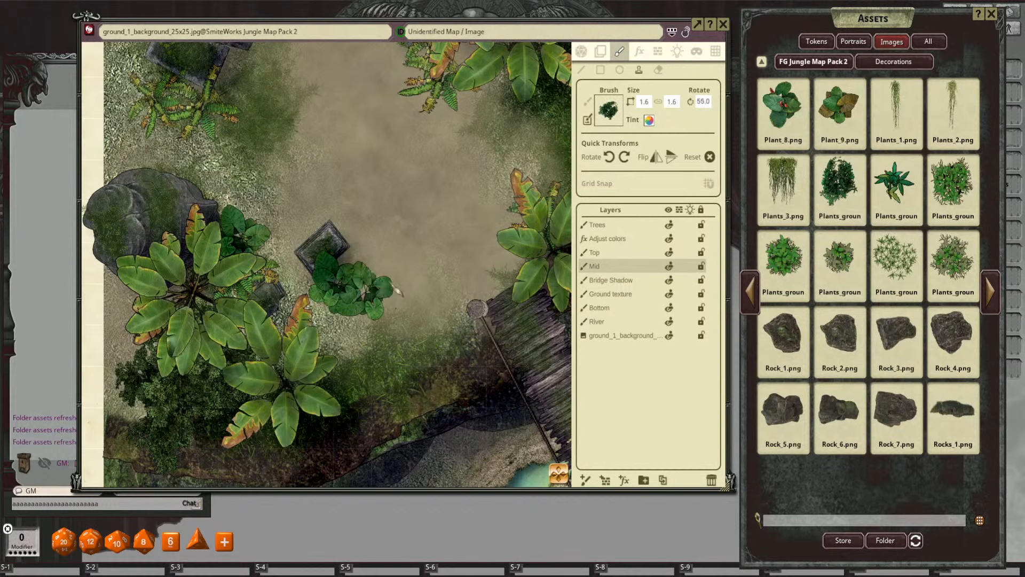
{"action": "scroll", "coordinate": [398, 291], "scroll_direction": "up", "scroll_amount": 10}
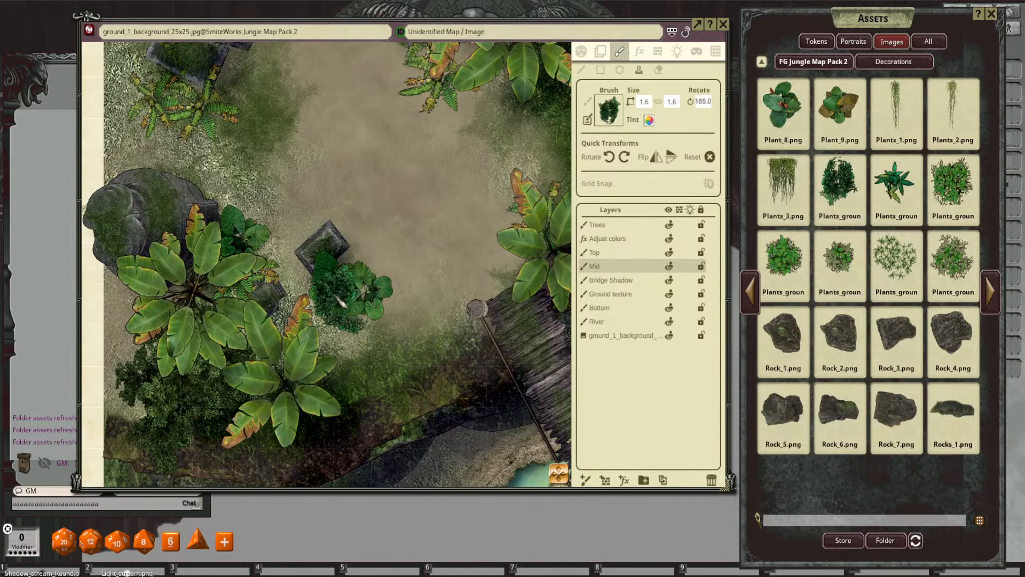
{"action": "left_click_drag", "start_coordinate": [371, 282], "coordinate": [442, 271]}
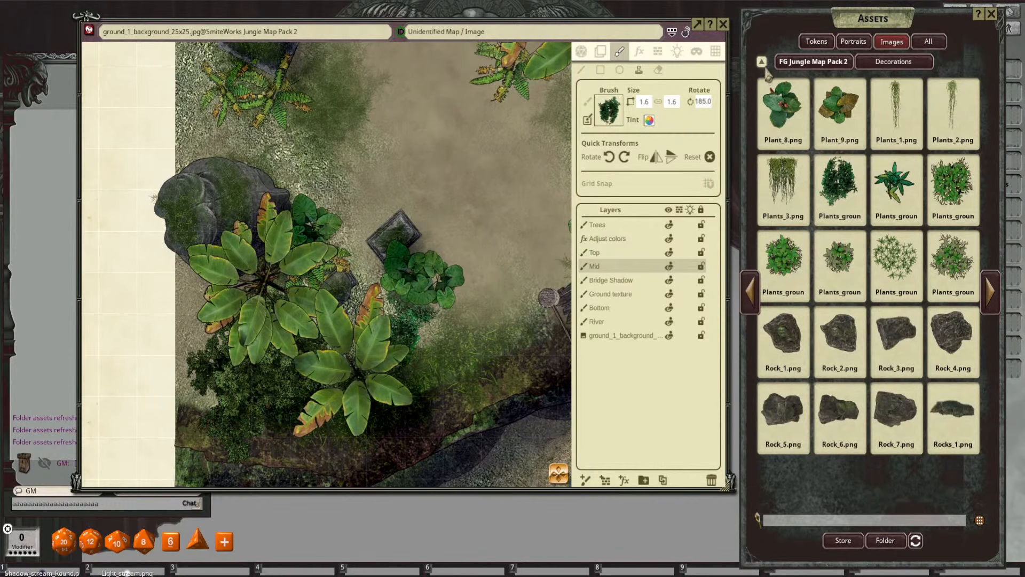
Step: Stamp a sparse light-green ground plant at 2.4 by 2.4 on the Mid layer beneath the palm next to the western boulder
{"action": "left_click", "coordinate": [895, 258]}
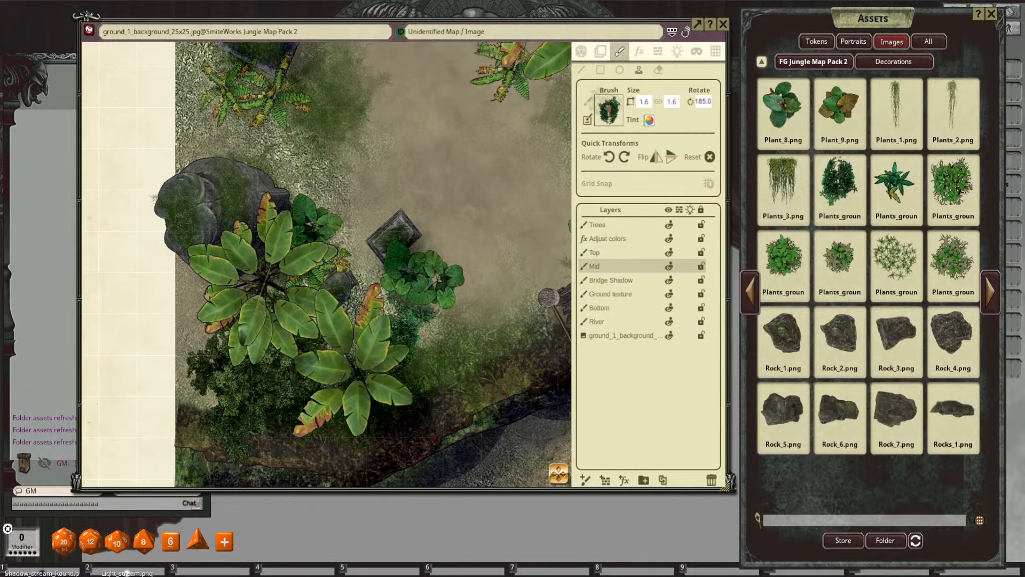
{"action": "scroll", "coordinate": [328, 267], "scroll_direction": "up", "scroll_amount": 10}
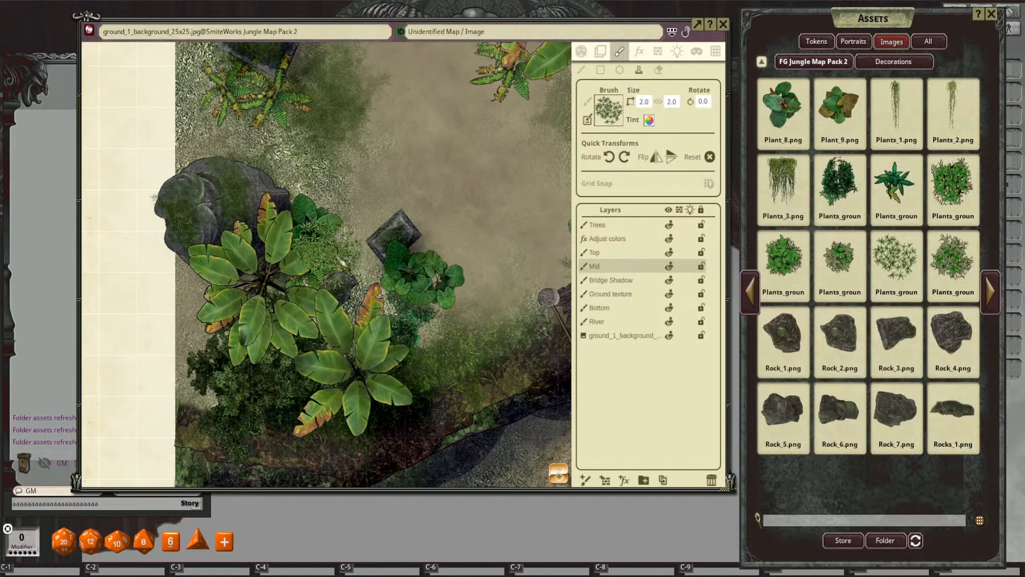
{"action": "scroll", "coordinate": [246, 267], "scroll_direction": "down", "scroll_amount": 11}
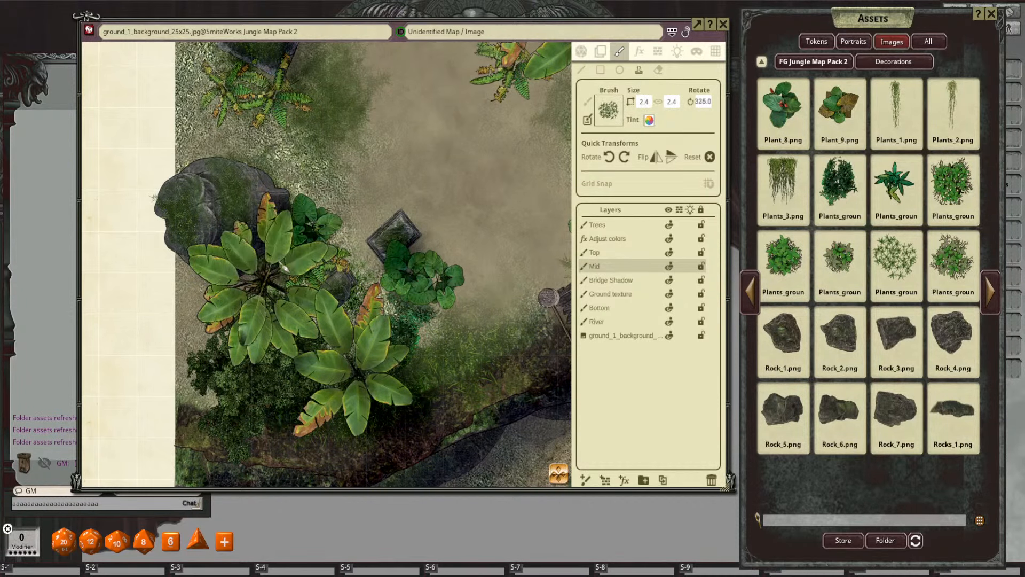
{"action": "left_click_drag", "start_coordinate": [311, 281], "coordinate": [527, 209]}
{"action": "left_click", "coordinate": [459, 260]}
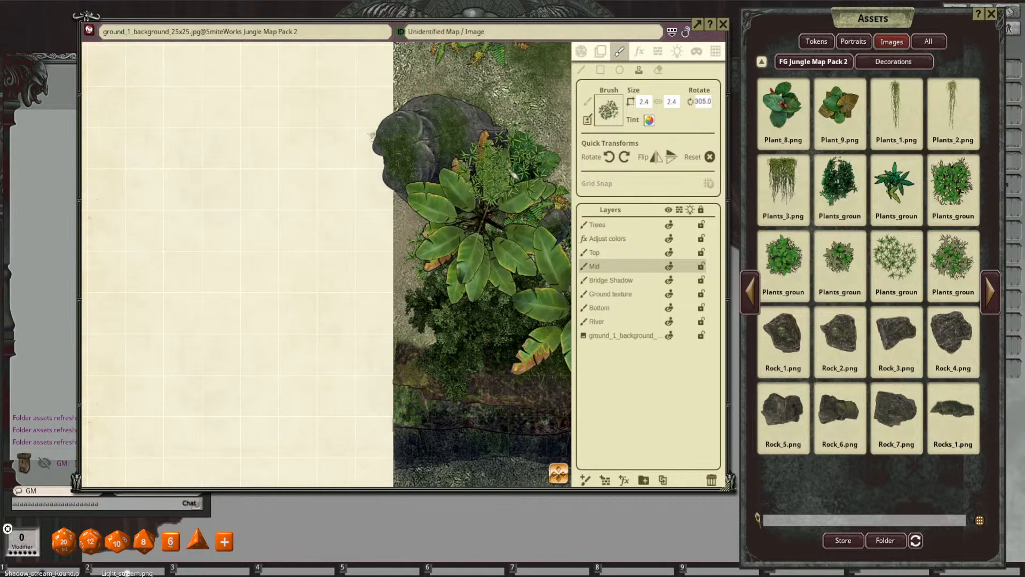
Step: Stamp the 2.4 by 2.4 sparse ground plant north of the western boulder, and another rotated to 290 under the northwestern palm
{"action": "left_click_drag", "start_coordinate": [461, 120], "coordinate": [458, 263]}
{"action": "scroll", "coordinate": [457, 262], "scroll_direction": "down", "scroll_amount": 13}
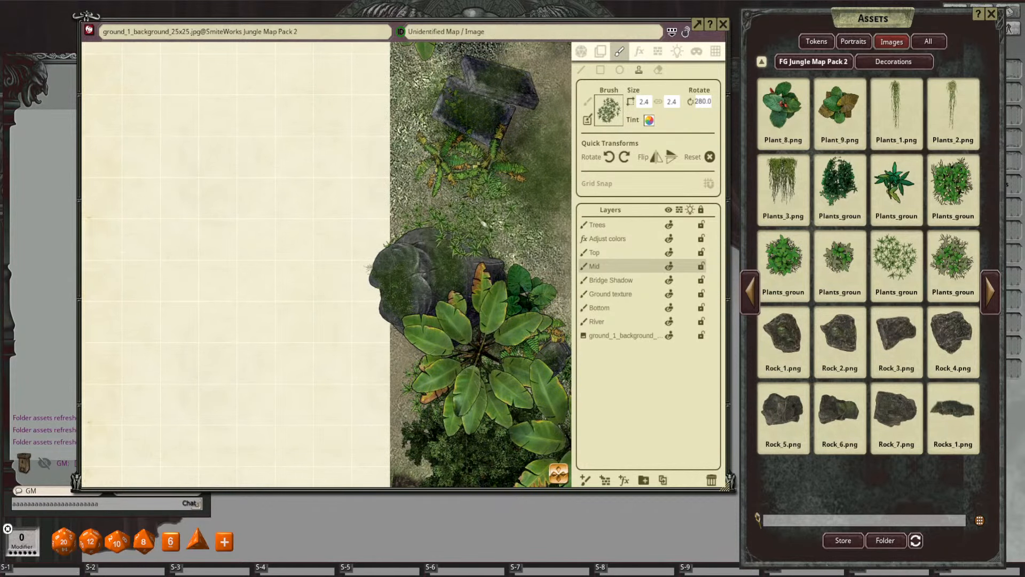
{"action": "left_click", "coordinate": [451, 265]}
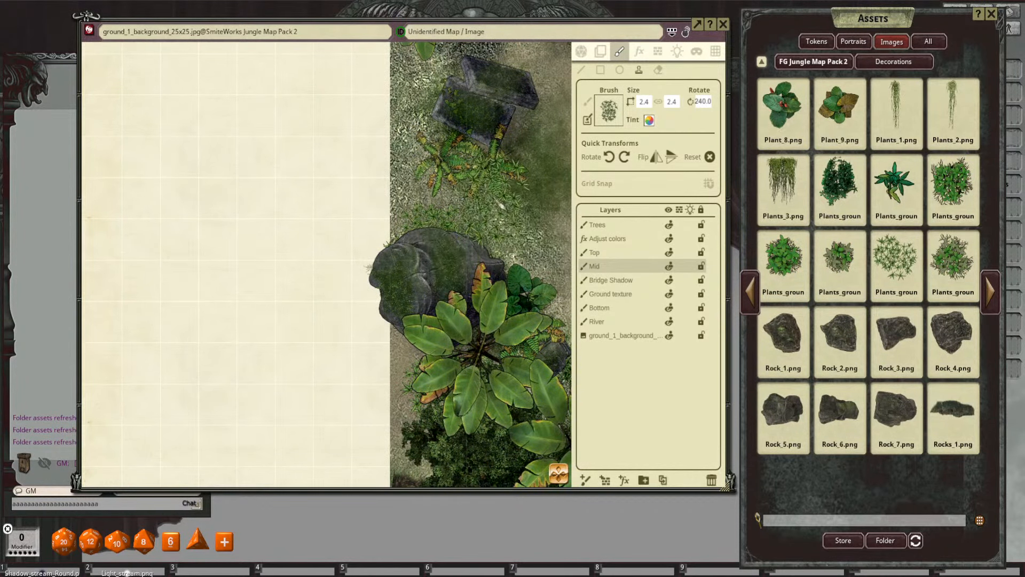
{"action": "scroll", "coordinate": [516, 180], "scroll_direction": "down", "scroll_amount": 3}
{"action": "left_click_drag", "start_coordinate": [515, 179], "coordinate": [499, 230]}
{"action": "scroll", "coordinate": [464, 180], "scroll_direction": "up", "scroll_amount": 10}
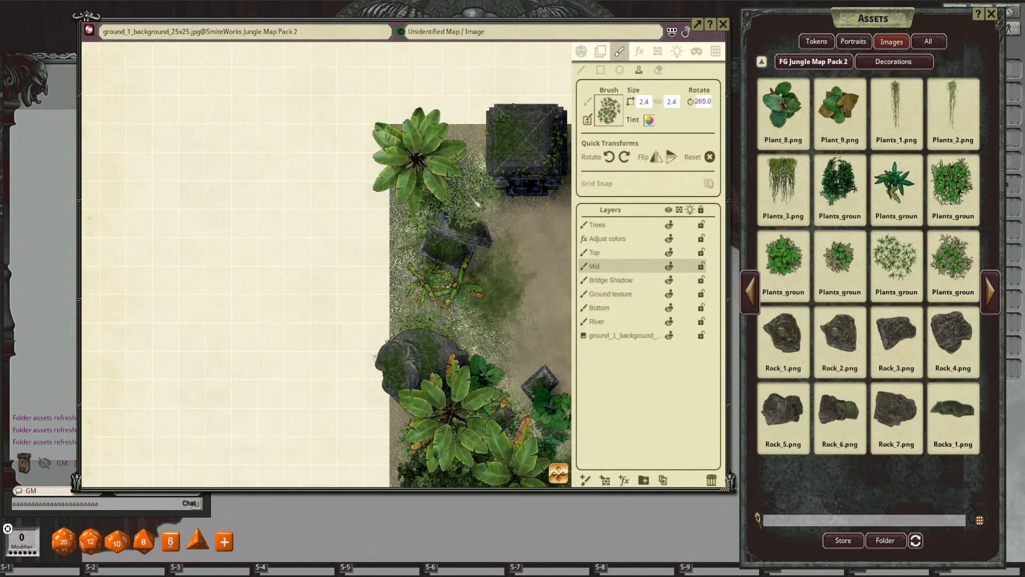
Step: On the Top layer, stamp Plant_7 at 1.6 by 1.6 around the northwestern palm and stone blocks, including one rotated to 215
{"action": "left_click", "coordinate": [623, 254]}
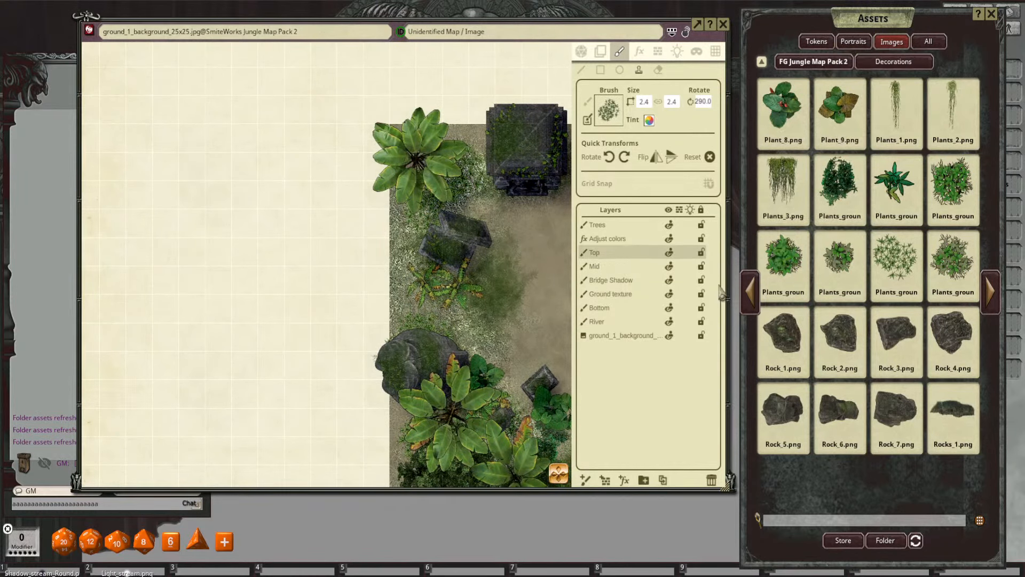
{"action": "left_click", "coordinate": [751, 293]}
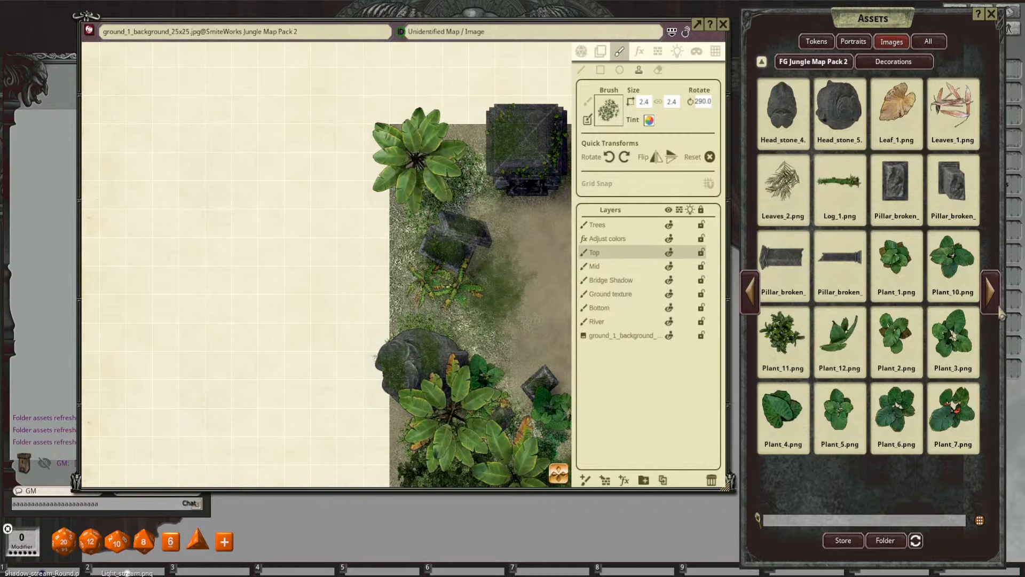
{"action": "left_click", "coordinate": [949, 417]}
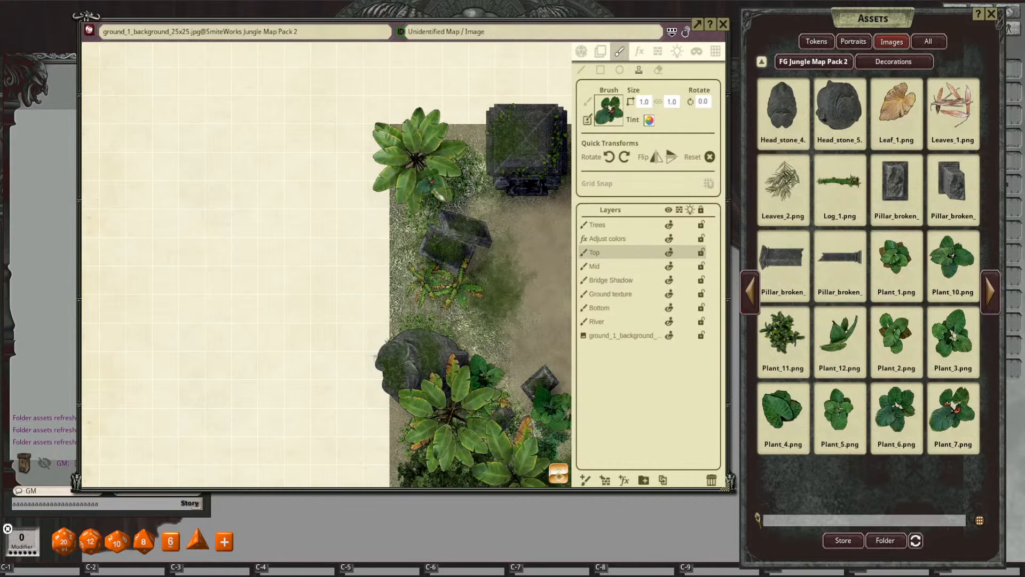
{"action": "scroll", "coordinate": [438, 196], "scroll_direction": "down", "scroll_amount": 3}
{"action": "scroll", "coordinate": [460, 207], "scroll_direction": "down", "scroll_amount": 3}
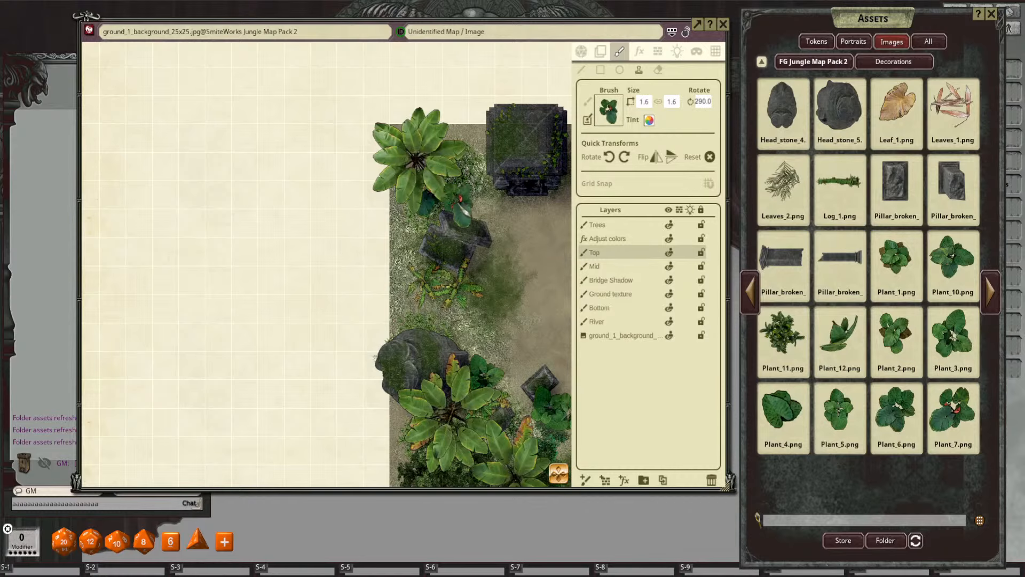
{"action": "scroll", "coordinate": [480, 155], "scroll_direction": "down", "scroll_amount": 3}
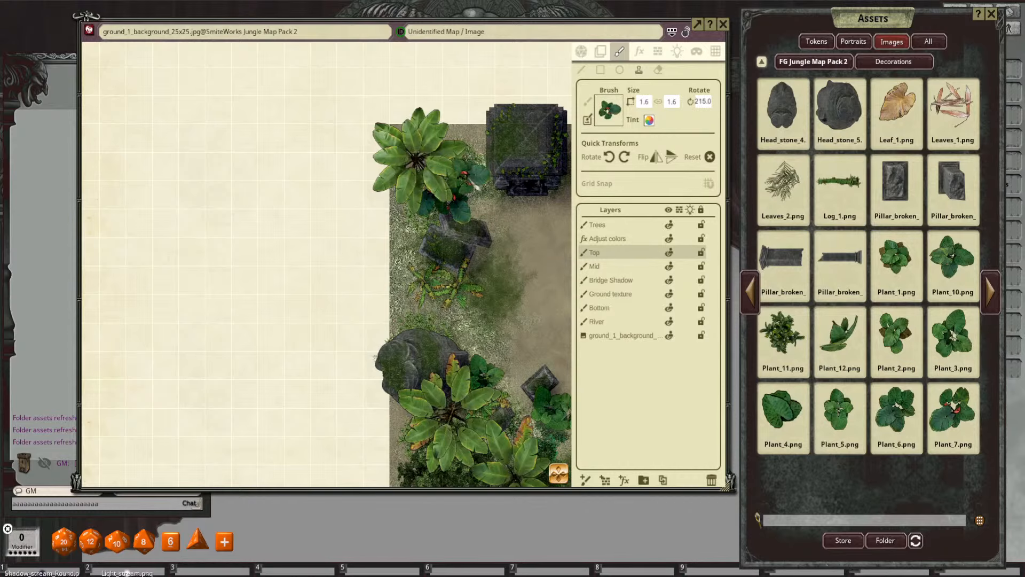
{"action": "left_click", "coordinate": [469, 179]}
Step: Stamp Plant_7 at 1.6 by 1.6 among the ferns south of the northwestern blocks and beside the block under the northeastern palms
{"action": "left_click_drag", "start_coordinate": [523, 273], "coordinate": [430, 273]}
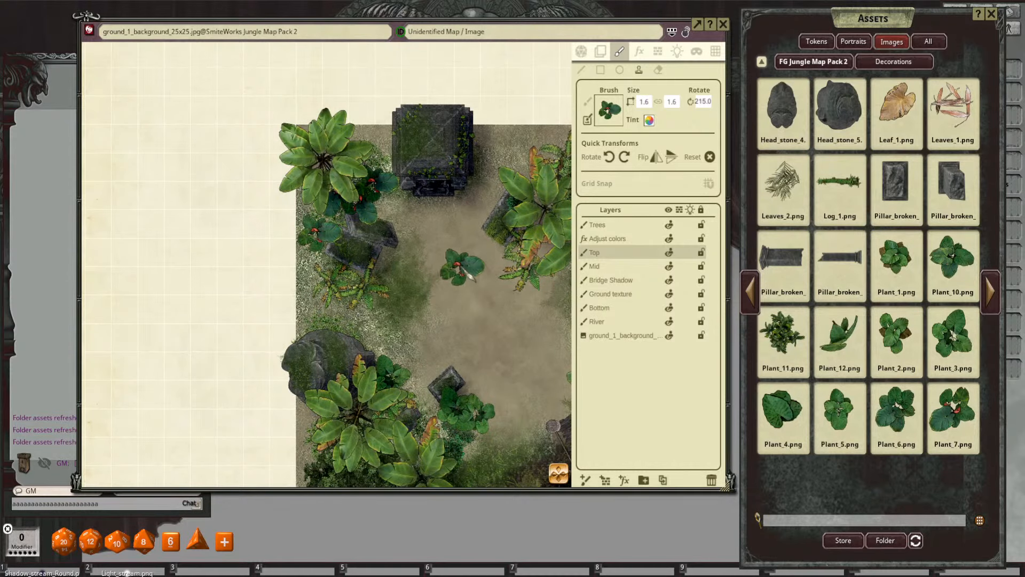
{"action": "mouse_move", "coordinate": [468, 277]}
{"action": "left_mouse_down"}
{"action": "mouse_move", "coordinate": [482, 224]}
{"action": "mouse_move", "coordinate": [388, 265]}
{"action": "left_mouse_up"}
{"action": "scroll", "coordinate": [380, 264], "scroll_direction": "down", "scroll_amount": 4}
{"action": "left_click", "coordinate": [362, 240]}
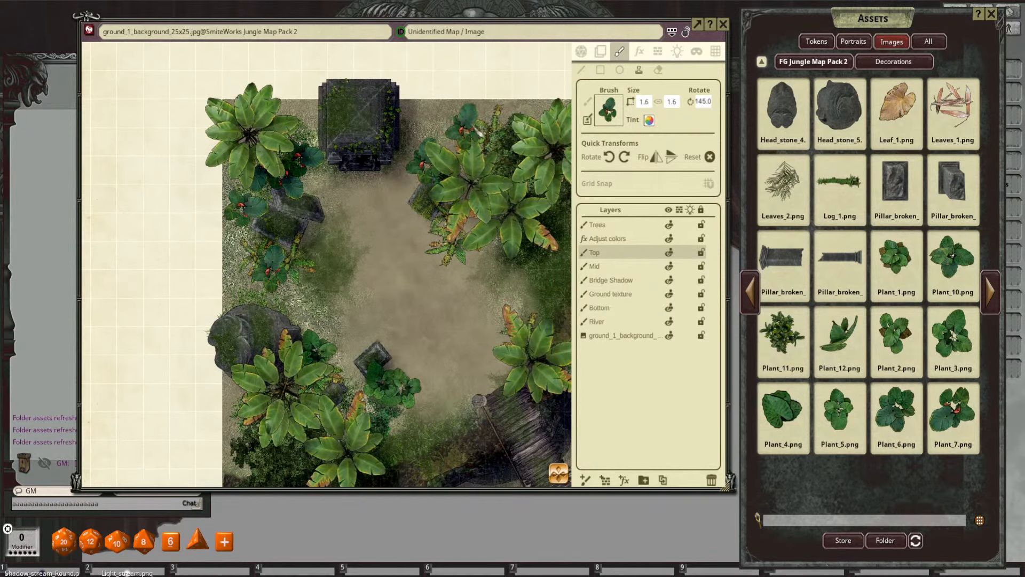
Step: Stamp Plant_7 at 1.6 by 1.6, rotated to 105, at the southeastern edge of the northeastern palms, and turn the stamp to 60
{"action": "scroll", "coordinate": [459, 155], "scroll_direction": "down", "scroll_amount": 3}
{"action": "left_click_drag", "start_coordinate": [581, 235], "coordinate": [501, 210]}
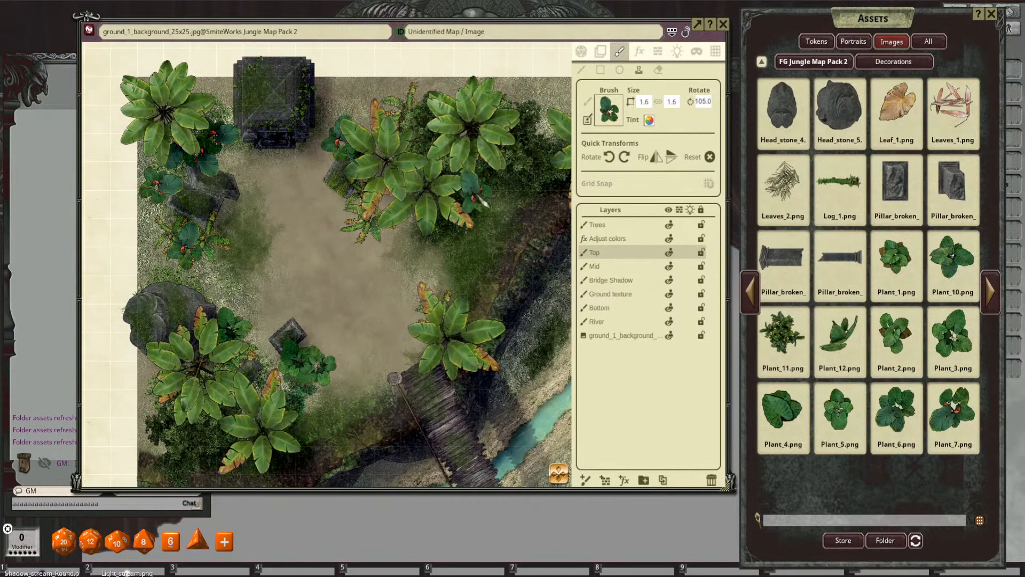
{"action": "left_click", "coordinate": [480, 196]}
{"action": "scroll", "coordinate": [495, 235], "scroll_direction": "down", "scroll_amount": 2}
{"action": "scroll", "coordinate": [495, 237], "scroll_direction": "down", "scroll_amount": 2}
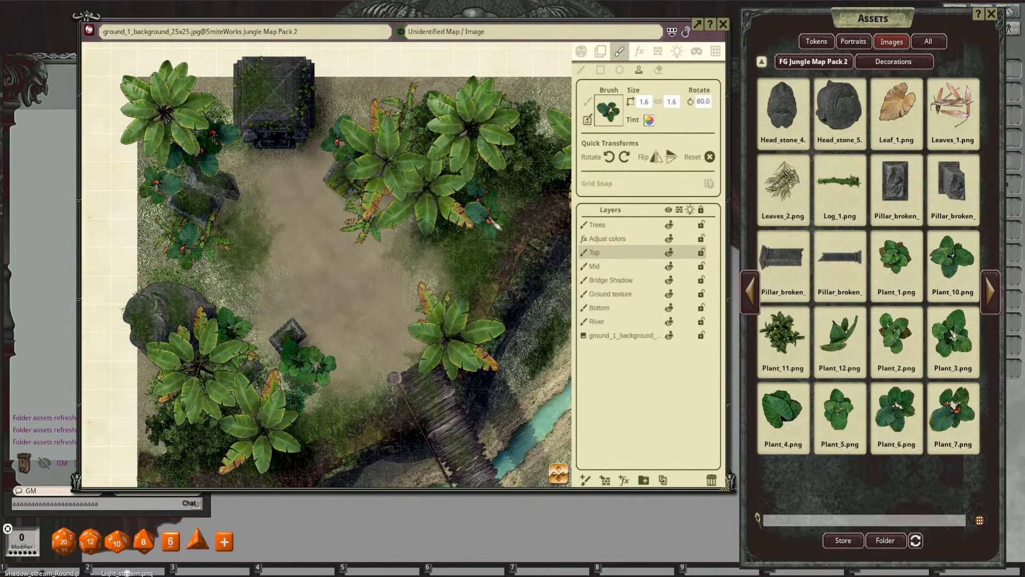
Step: Stamp Plant_7 at 1.6 by 1.6 in the northern clearing, rotated to 60, with an overlapping one rotated to -50
{"action": "left_click_drag", "start_coordinate": [481, 286], "coordinate": [514, 203]}
{"action": "scroll", "coordinate": [501, 195], "scroll_direction": "down", "scroll_amount": 2}
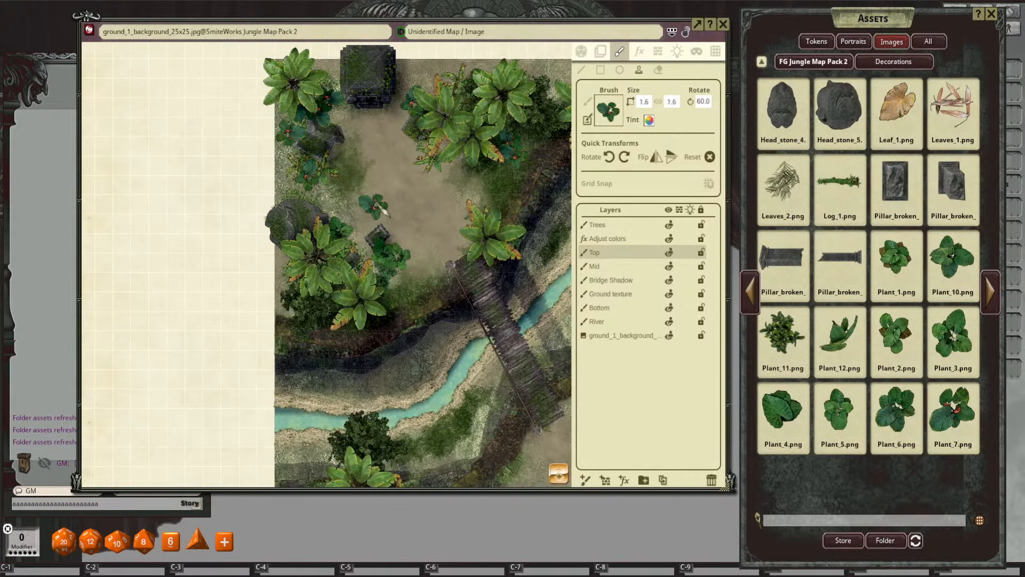
{"action": "scroll", "coordinate": [375, 193], "scroll_direction": "up", "scroll_amount": 2}
{"action": "left_click", "coordinate": [371, 187]}
{"action": "scroll", "coordinate": [391, 200], "scroll_direction": "down", "scroll_amount": 6}
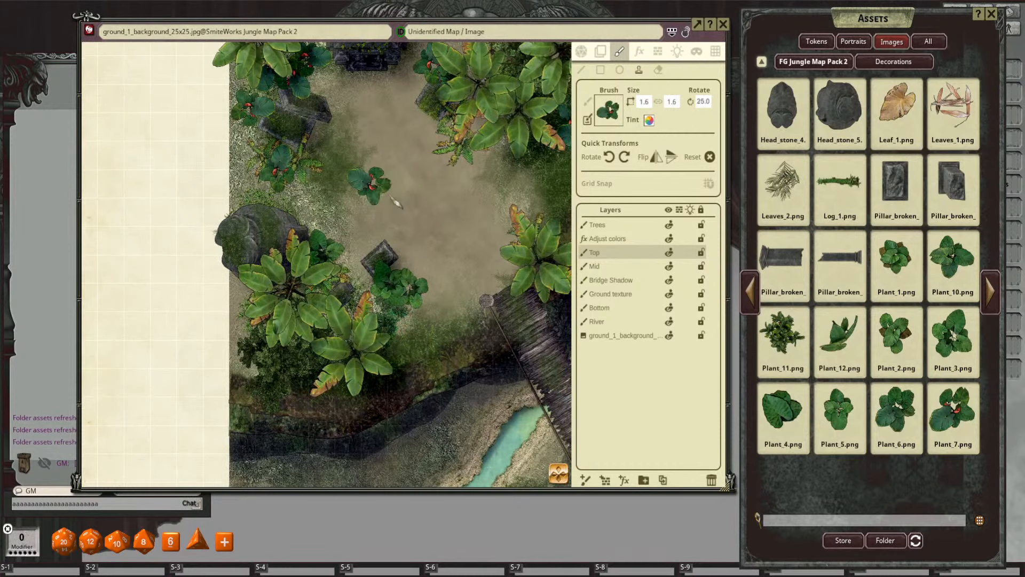
{"action": "scroll", "coordinate": [394, 205], "scroll_direction": "down", "scroll_amount": 5}
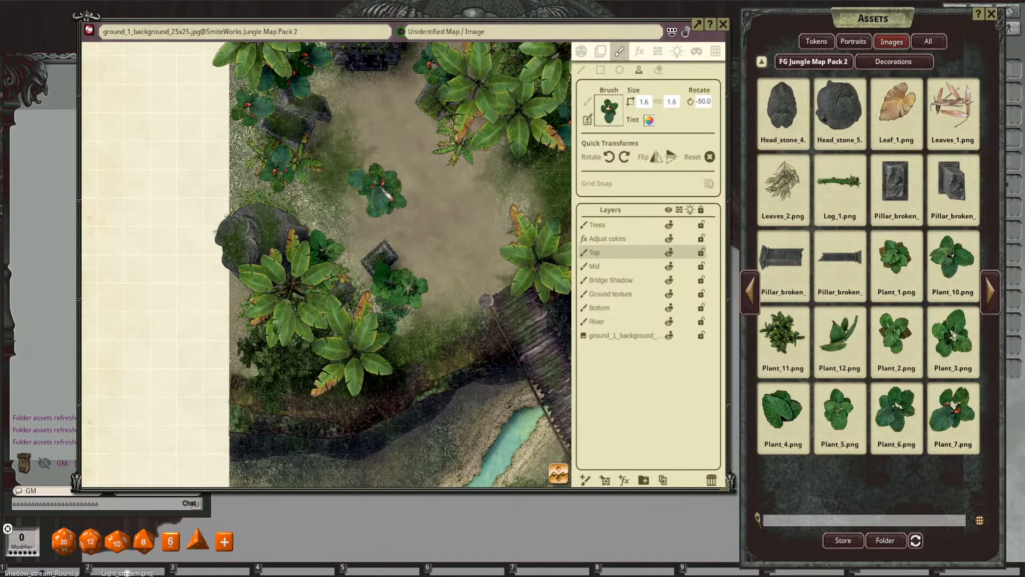
{"action": "scroll", "coordinate": [457, 216], "scroll_direction": "down", "scroll_amount": 2}
{"action": "left_click_drag", "start_coordinate": [458, 216], "coordinate": [451, 203]}
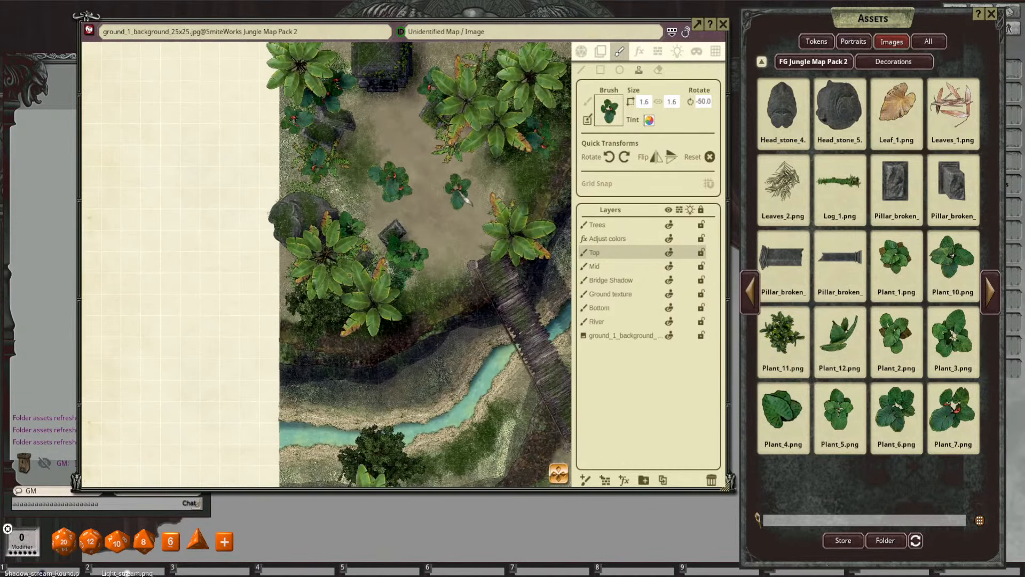
Step: Stamp Plant_7 at 1.6 by 1.6, rotated to -50, on the grass just west of the bridge's northern end
{"action": "scroll", "coordinate": [455, 197], "scroll_direction": "up", "scroll_amount": 2}
{"action": "left_click_drag", "start_coordinate": [450, 246], "coordinate": [415, 153]}
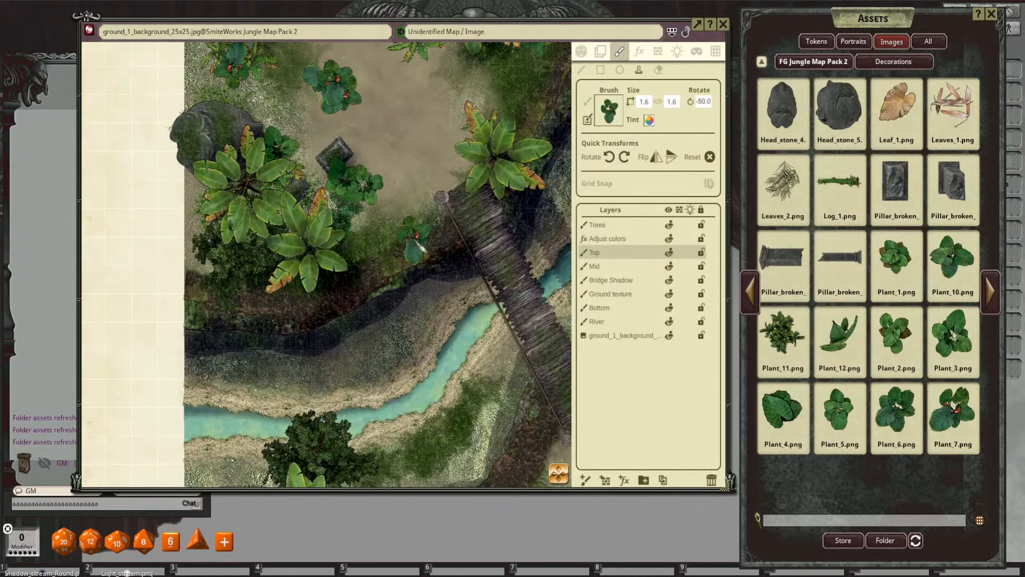
{"action": "scroll", "coordinate": [424, 240], "scroll_direction": "down", "scroll_amount": 5}
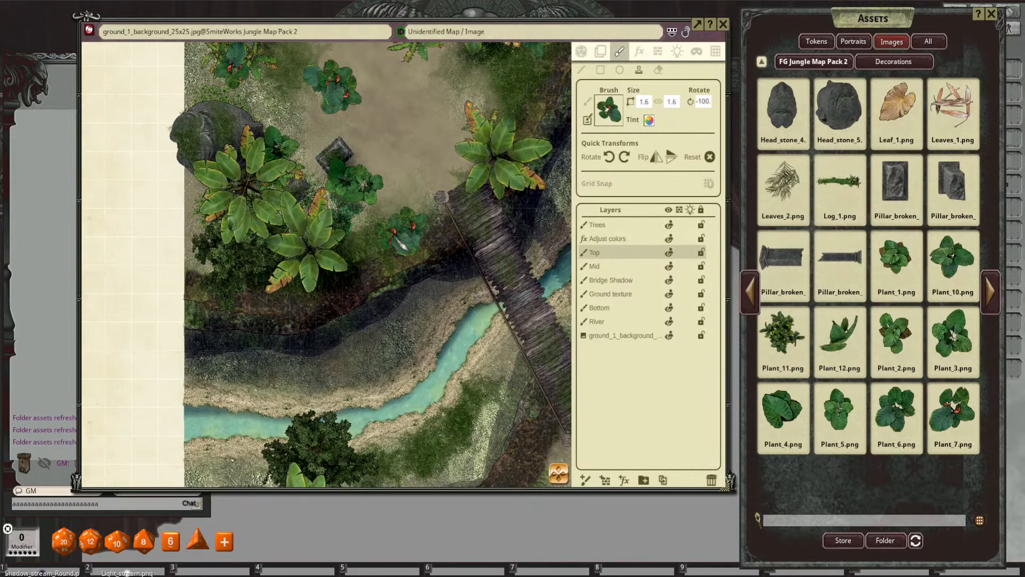
Step: Stamp Plant_12 around the Plant_7 west of the bridge, at 1.6 by 1.6 rotated to 355 and at 1.3 by 1.3 rotated to 65
{"action": "left_click_drag", "start_coordinate": [785, 295], "coordinate": [599, 115]}
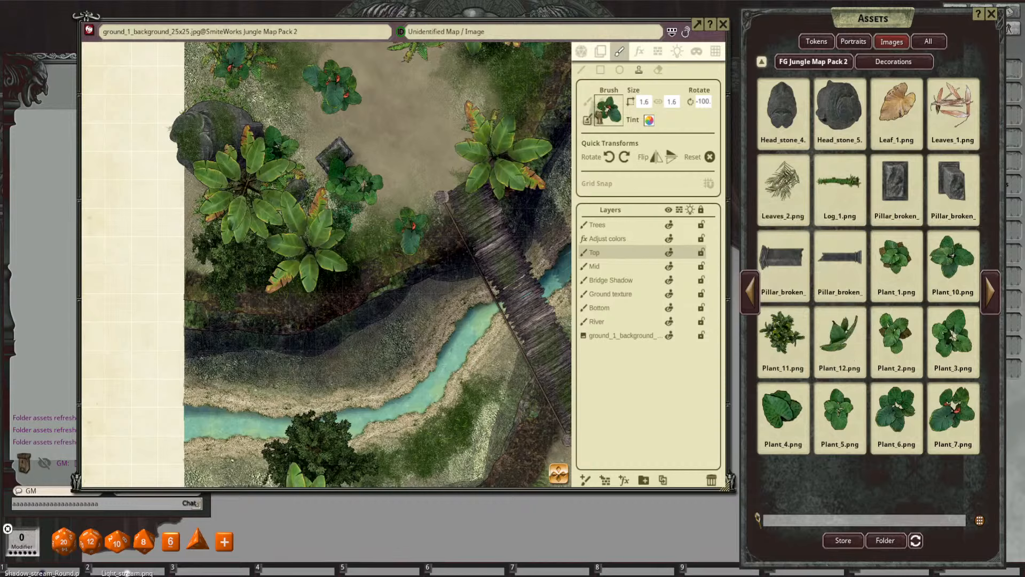
{"action": "scroll", "coordinate": [439, 241], "scroll_direction": "up", "scroll_amount": 6}
{"action": "scroll", "coordinate": [439, 247], "scroll_direction": "down", "scroll_amount": 1}
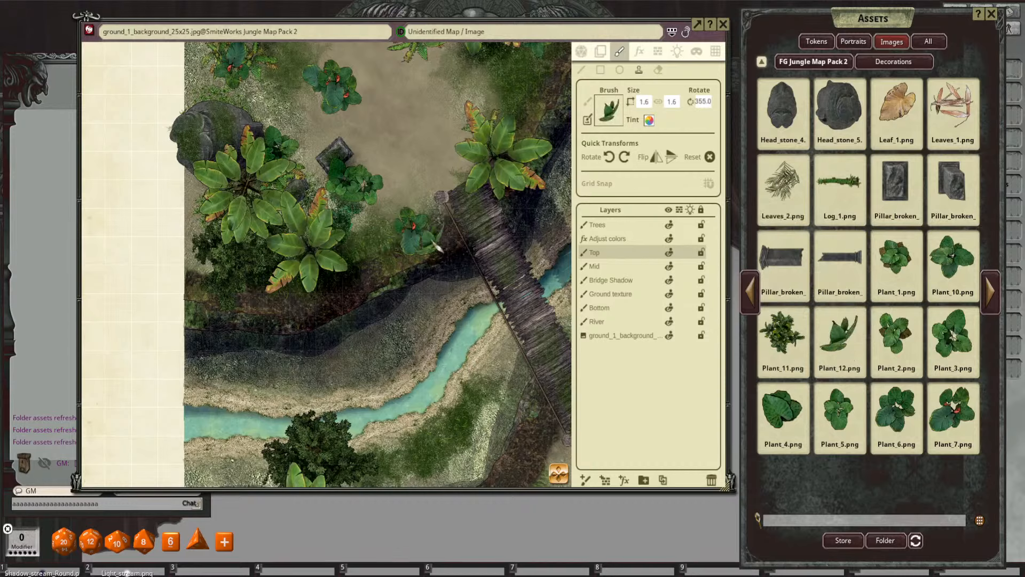
{"action": "scroll", "coordinate": [382, 284], "scroll_direction": "up", "scroll_amount": 8}
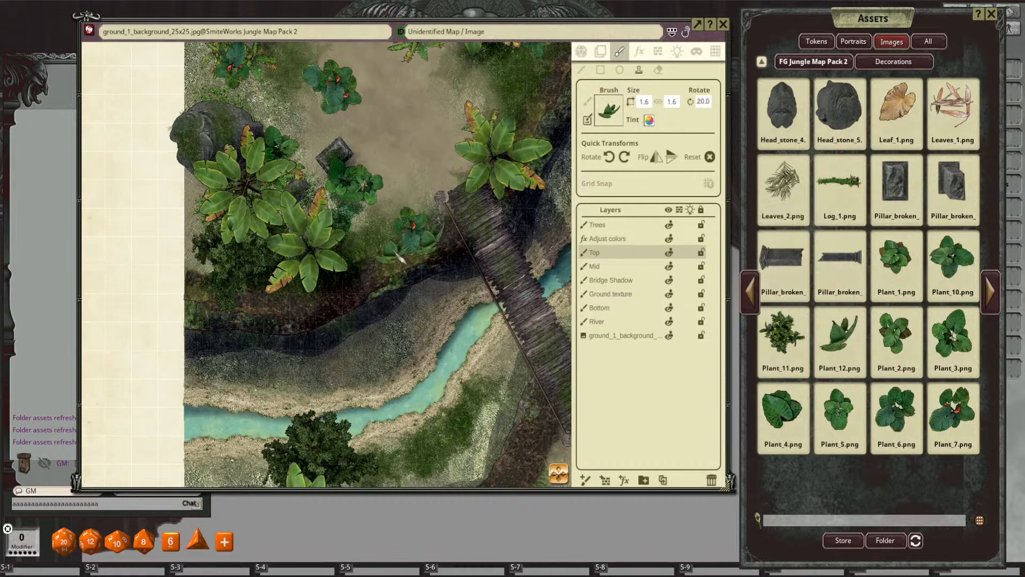
{"action": "scroll", "coordinate": [399, 252], "scroll_direction": "down", "scroll_amount": 3}
{"action": "scroll", "coordinate": [401, 249], "scroll_direction": "up", "scroll_amount": 2}
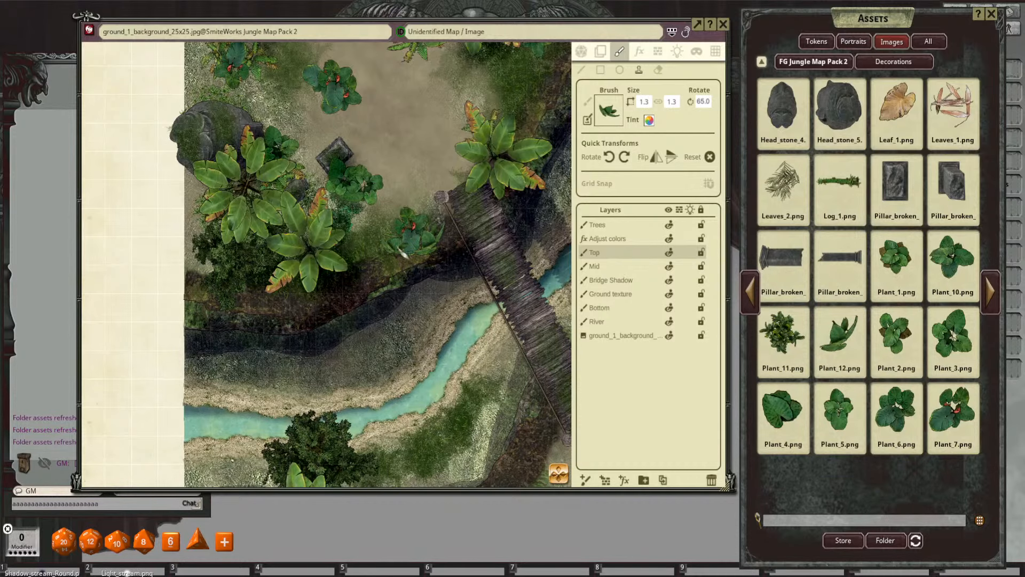
{"action": "scroll", "coordinate": [435, 285], "scroll_direction": "up", "scroll_amount": 2}
{"action": "scroll", "coordinate": [406, 283], "scroll_direction": "down", "scroll_amount": 7}
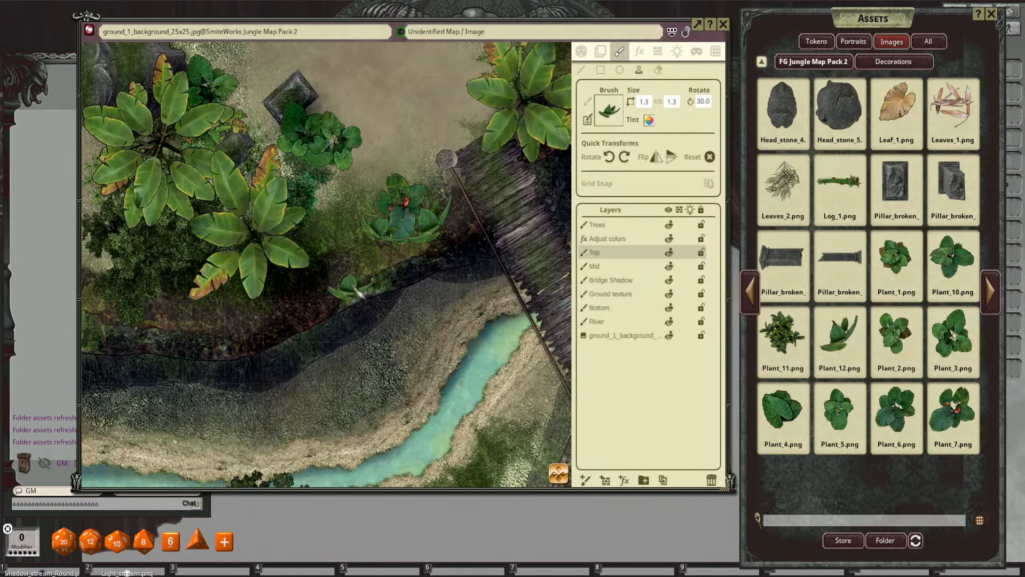
{"action": "scroll", "coordinate": [376, 279], "scroll_direction": "down", "scroll_amount": 1}
{"action": "scroll", "coordinate": [368, 270], "scroll_direction": "down", "scroll_amount": 2}
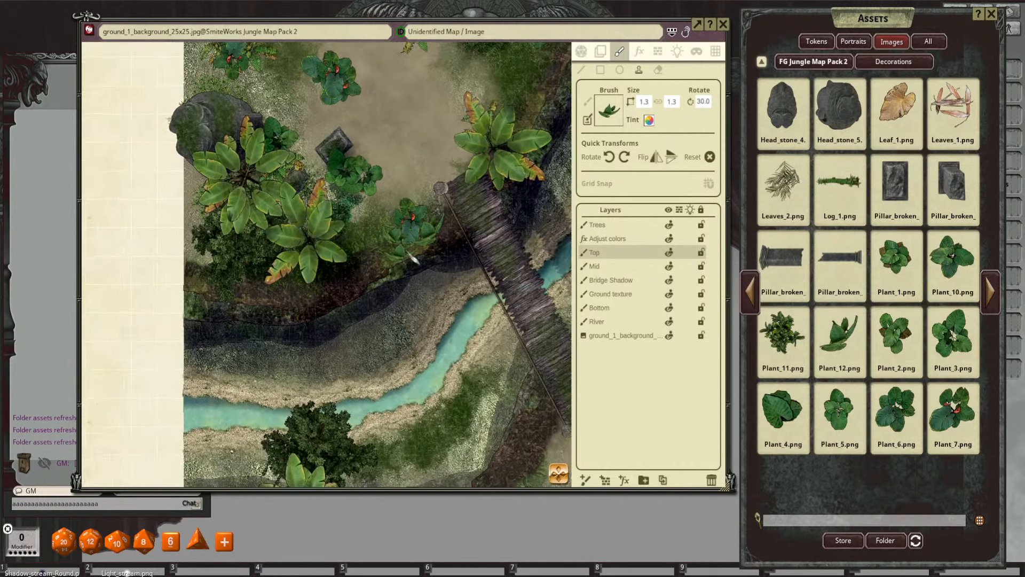
Step: Stamp a broad-leaved green plant at 2.0 by 2.0, unrotated, under the northwestern side of the lone southern palm
{"action": "scroll", "coordinate": [395, 235], "scroll_direction": "down", "scroll_amount": 2}
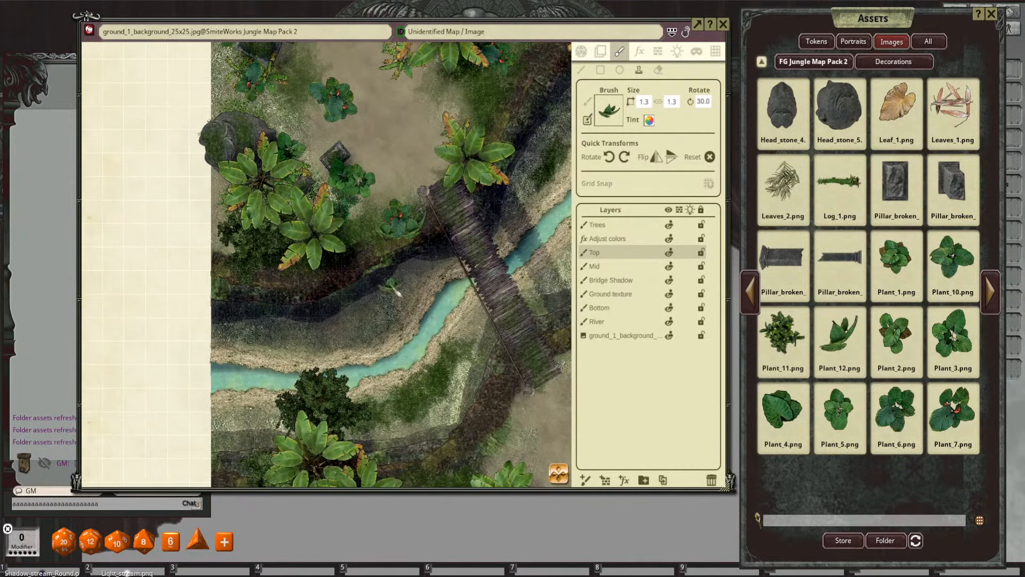
{"action": "scroll", "coordinate": [395, 289], "scroll_direction": "down", "scroll_amount": 2}
{"action": "scroll", "coordinate": [475, 190], "scroll_direction": "down", "scroll_amount": 2}
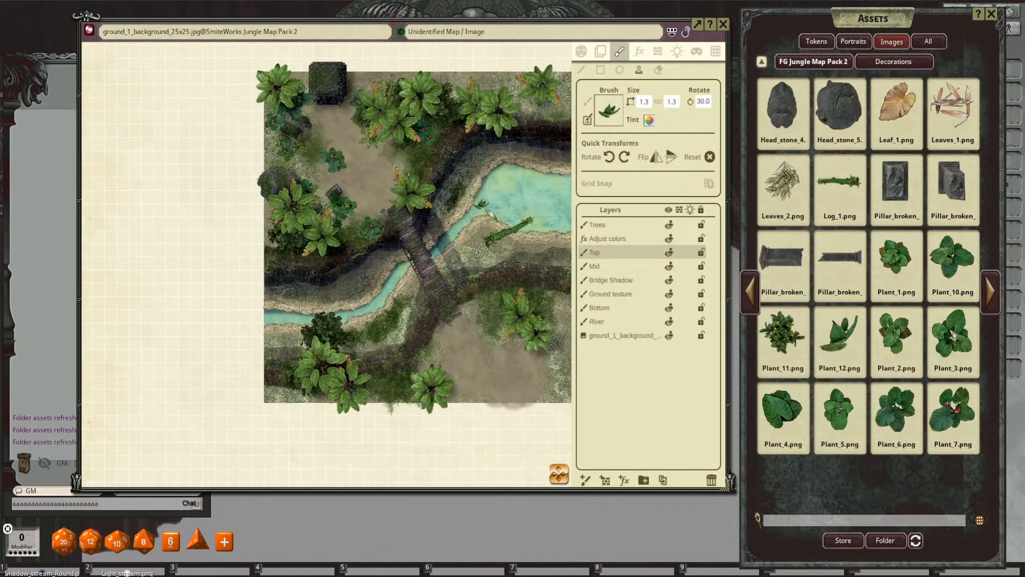
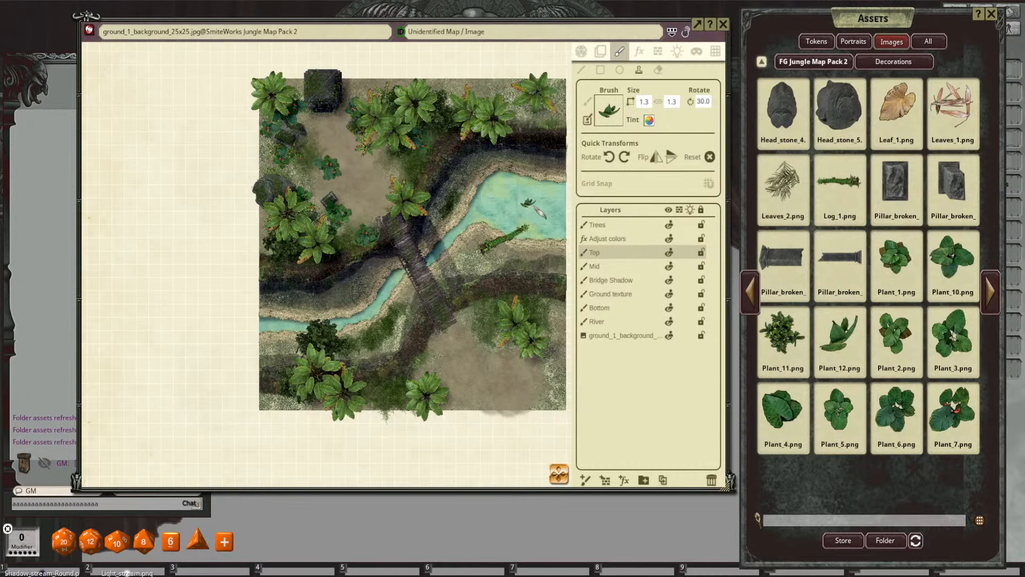
{"action": "left_click", "coordinate": [884, 318]}
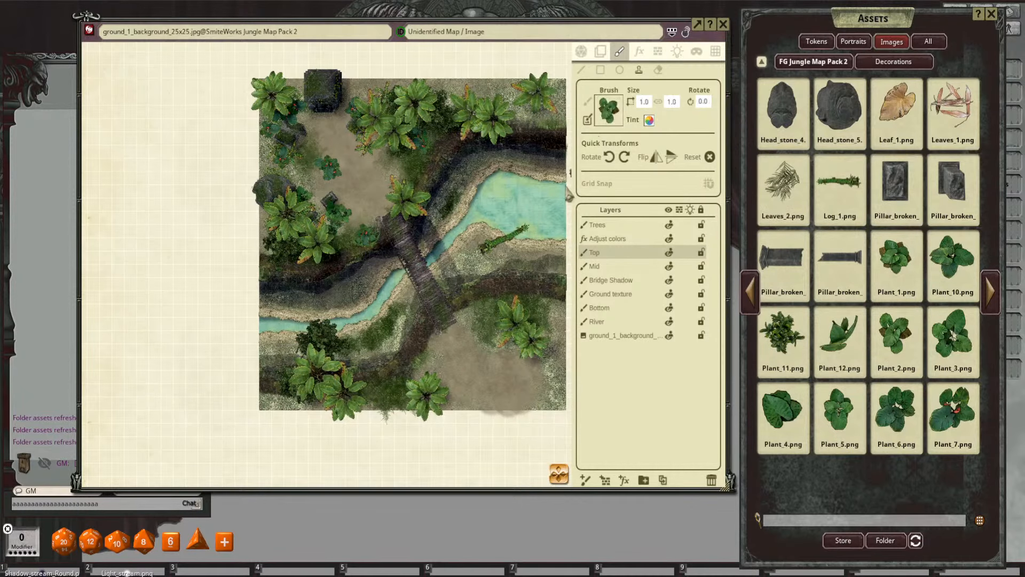
{"action": "scroll", "coordinate": [467, 352], "scroll_direction": "up", "scroll_amount": 2}
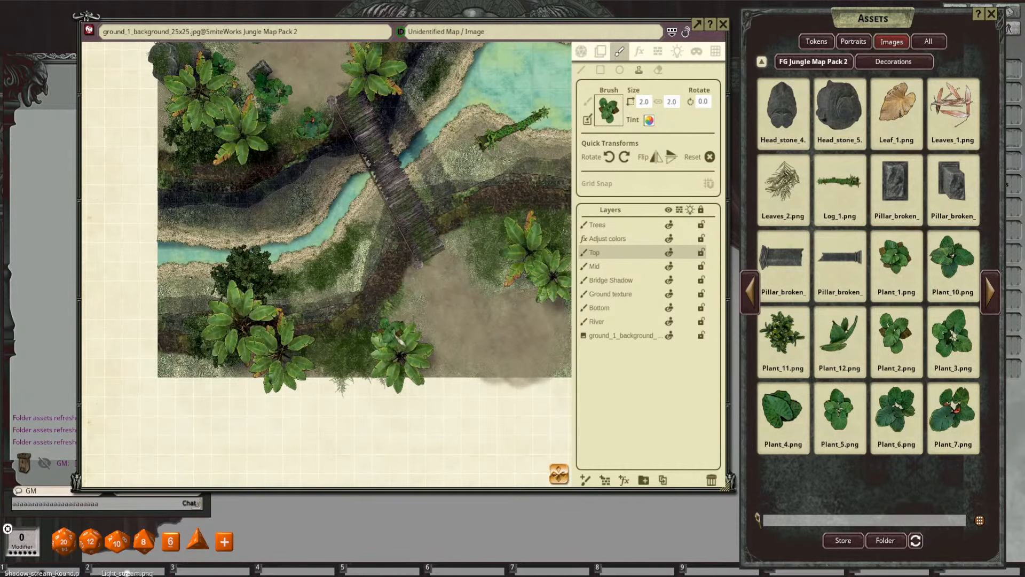
{"action": "scroll", "coordinate": [468, 300], "scroll_direction": "up", "scroll_amount": 3}
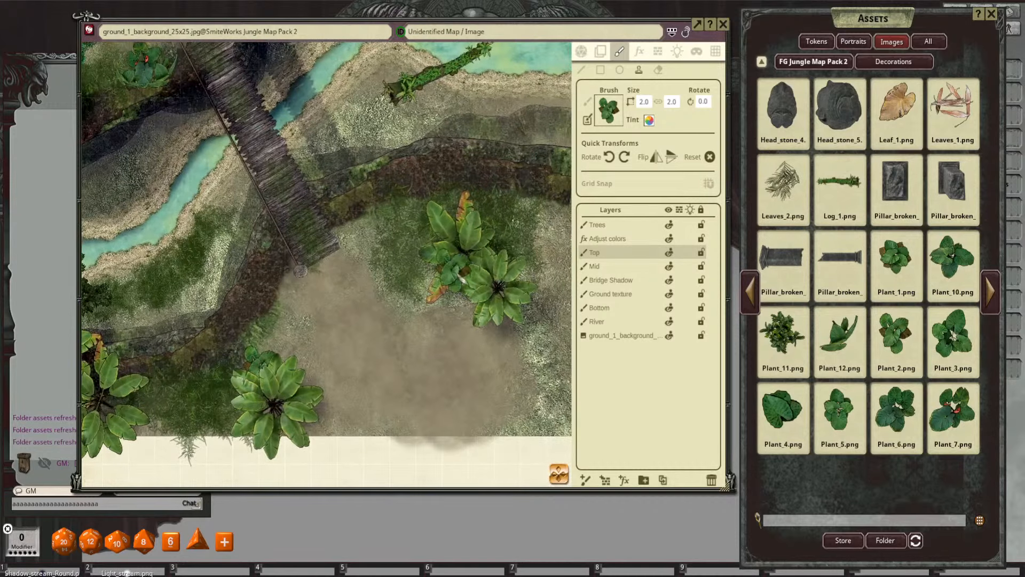
Step: Stamp the broad-leaved plant at 2.0 and 1.6 northeast of the southeastern palms, and at 1.6 by 1.6 east of the lone southern palm
{"action": "scroll", "coordinate": [462, 278], "scroll_direction": "down", "scroll_amount": 3}
{"action": "scroll", "coordinate": [497, 288], "scroll_direction": "up", "scroll_amount": 2}
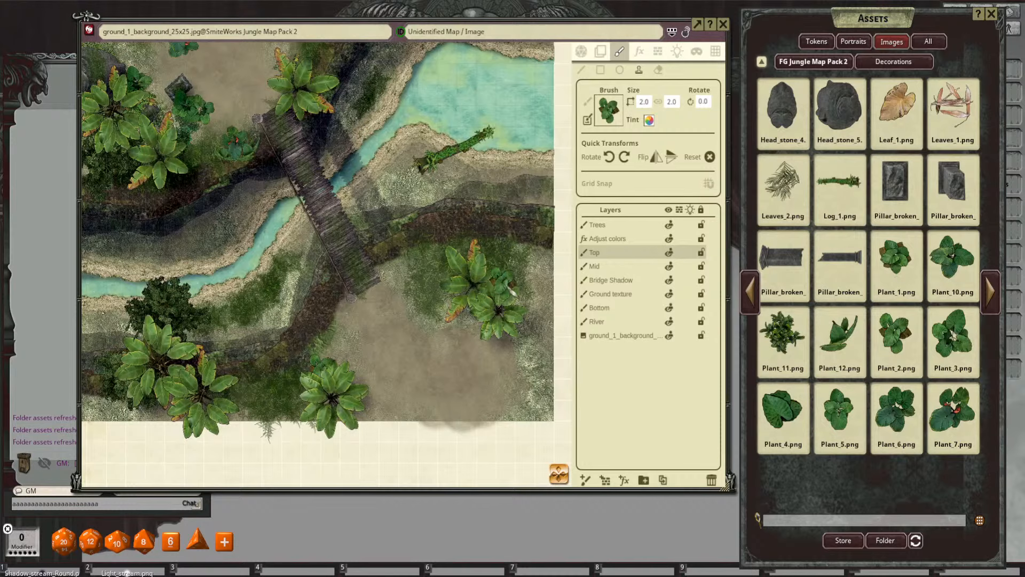
{"action": "scroll", "coordinate": [499, 291], "scroll_direction": "down", "scroll_amount": 1, "text": "shift"}
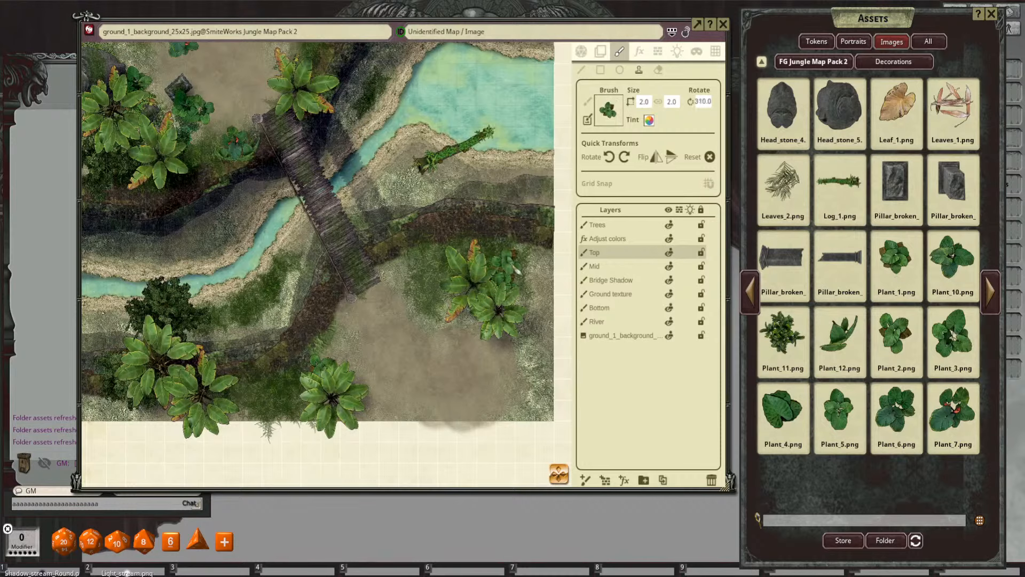
{"action": "scroll", "coordinate": [504, 265], "scroll_direction": "up", "scroll_amount": 1, "text": "shift"}
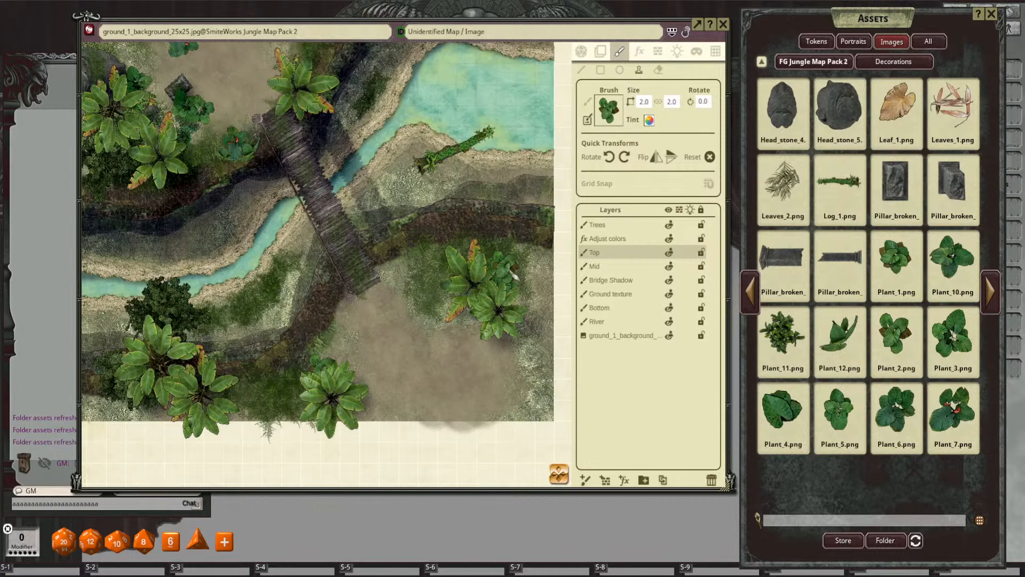
{"action": "scroll", "coordinate": [504, 265], "scroll_direction": "down", "scroll_amount": 4, "text": "ctrl"}
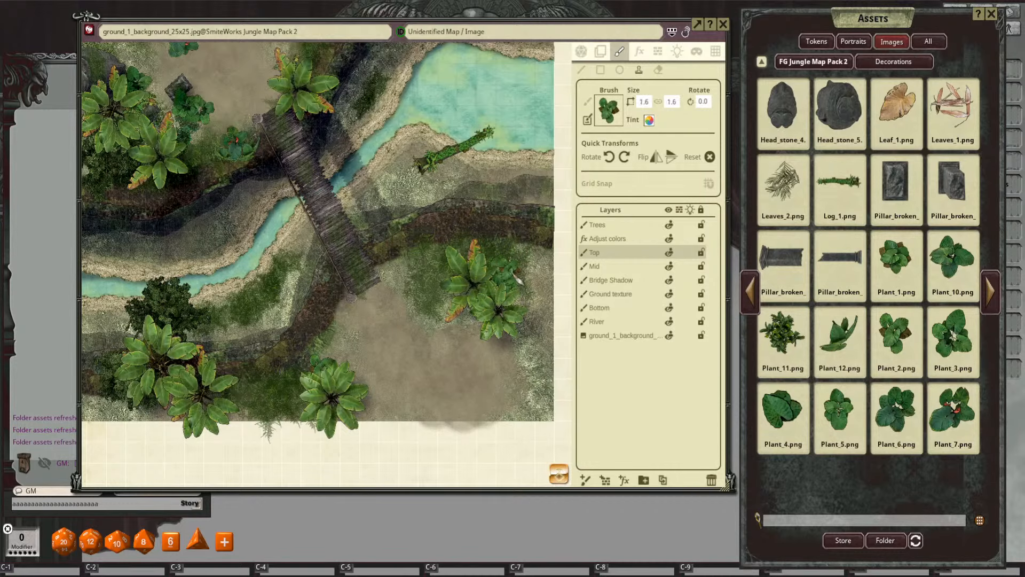
{"action": "scroll", "coordinate": [528, 275], "scroll_direction": "up", "scroll_amount": 3}
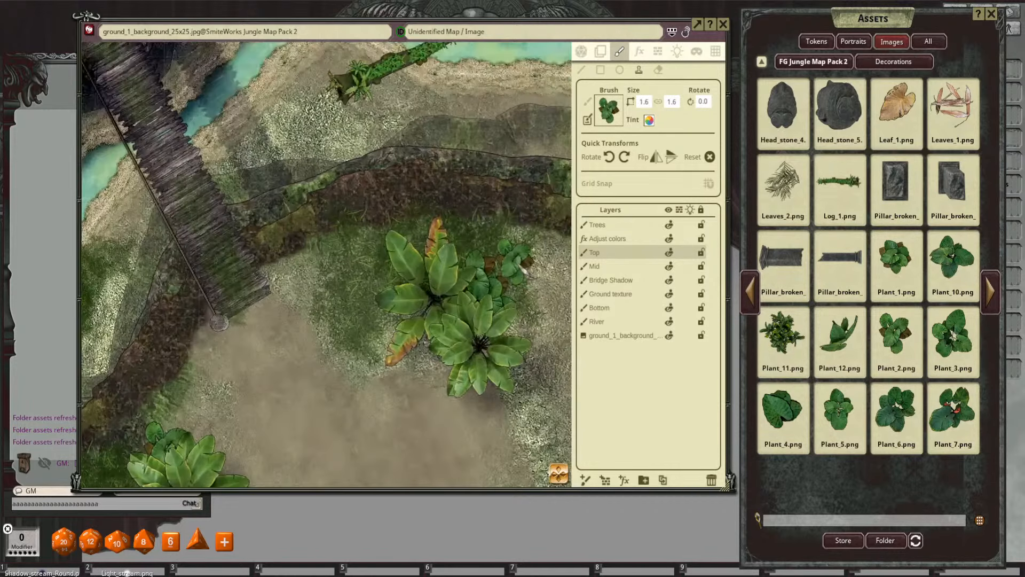
{"action": "scroll", "coordinate": [534, 283], "scroll_direction": "down", "scroll_amount": 3}
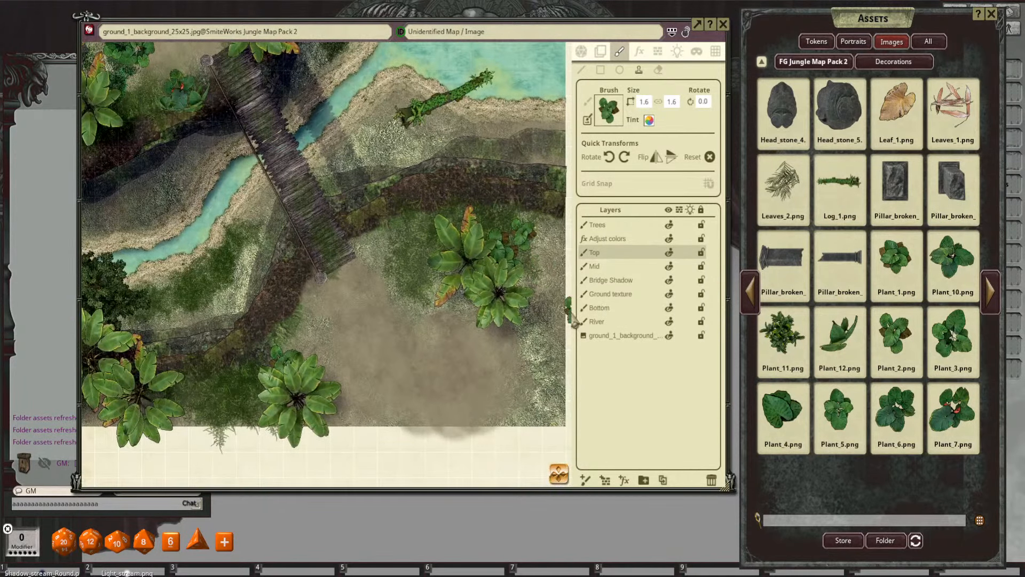
{"action": "scroll", "coordinate": [547, 246], "scroll_direction": "down", "scroll_amount": 1}
{"action": "left_click", "coordinate": [378, 336]}
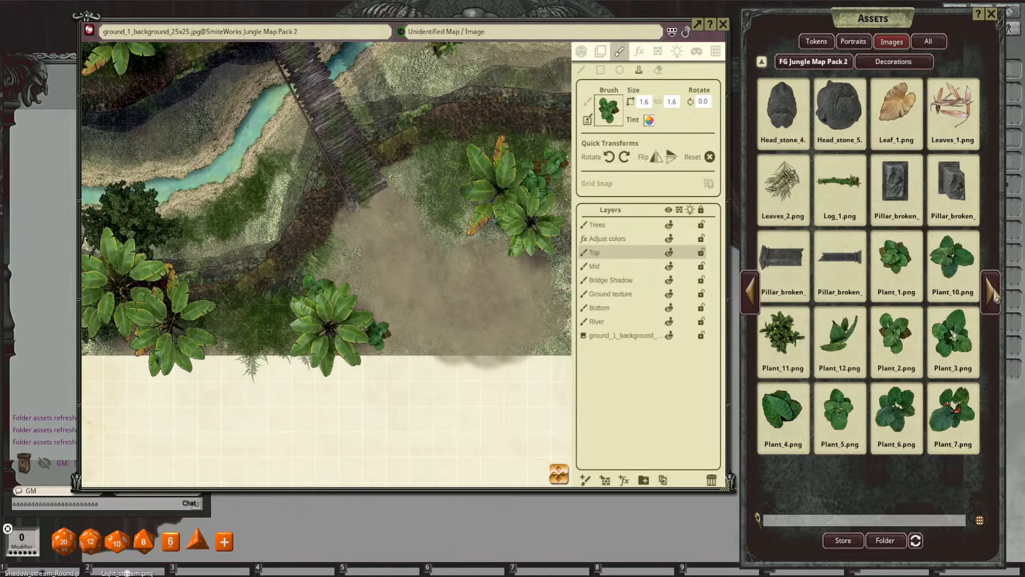
Step: Load Rock_5 as the stamp, sized 2.0 by 1.3 and rotated to 325
{"action": "left_click", "coordinate": [993, 294]}
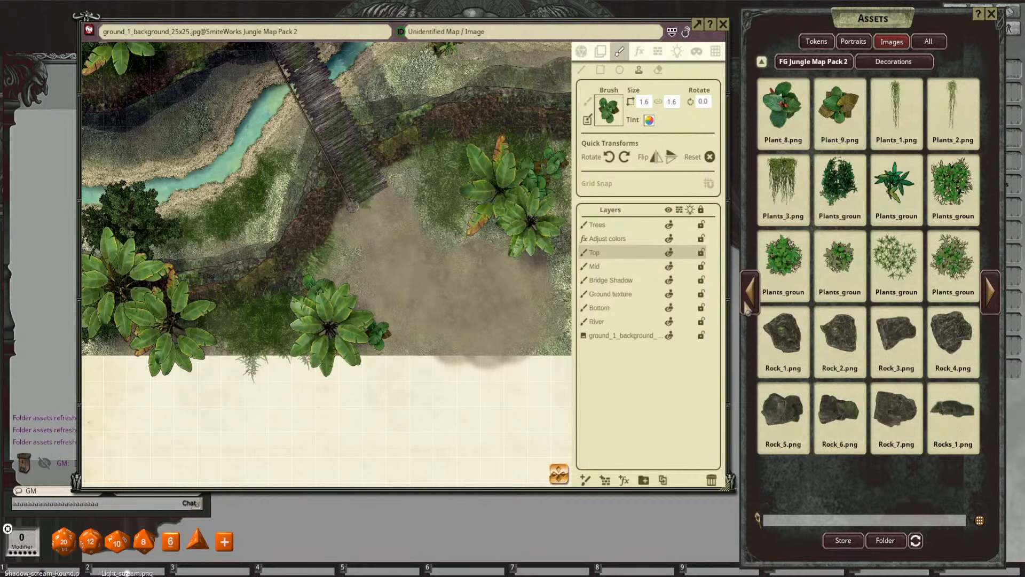
{"action": "scroll", "coordinate": [458, 296], "scroll_direction": "down", "scroll_amount": 3}
{"action": "left_click_drag", "start_coordinate": [456, 291], "coordinate": [549, 361]}
{"action": "left_click_drag", "start_coordinate": [483, 322], "coordinate": [379, 328]}
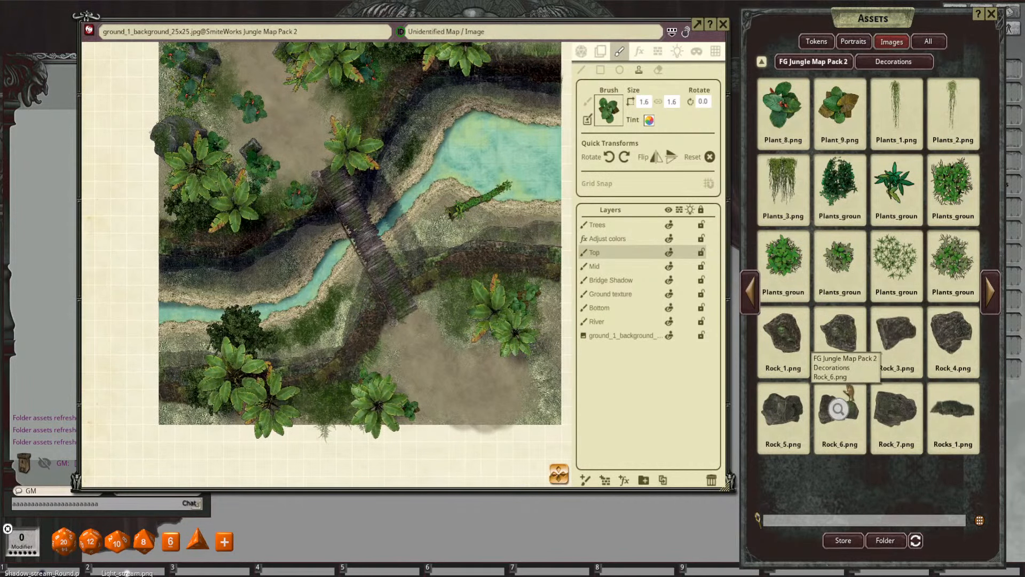
{"action": "left_click_drag", "start_coordinate": [777, 419], "coordinate": [598, 124]}
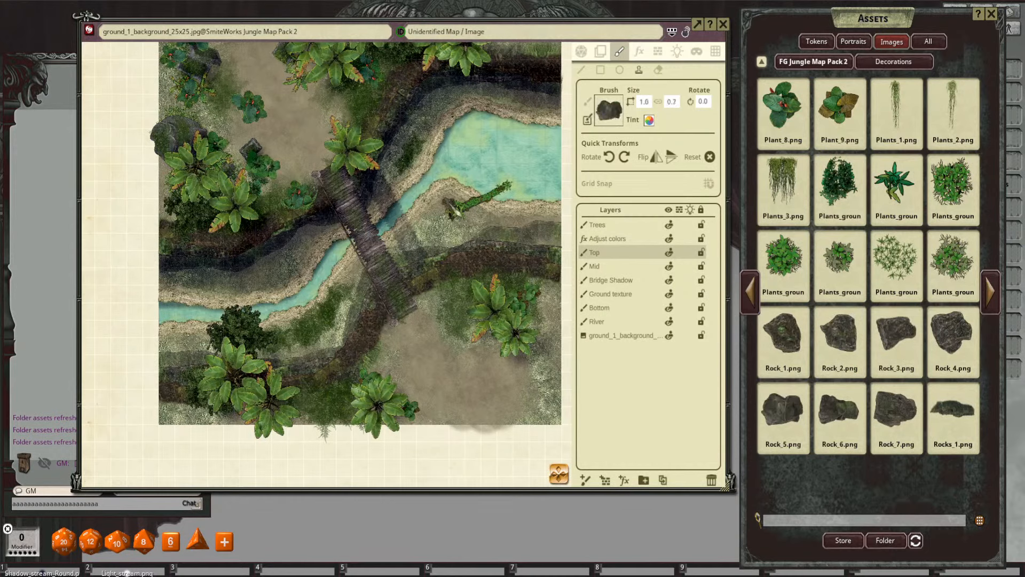
{"action": "scroll", "coordinate": [483, 230], "scroll_direction": "up", "scroll_amount": 3}
{"action": "scroll", "coordinate": [478, 228], "scroll_direction": "down", "scroll_amount": 7}
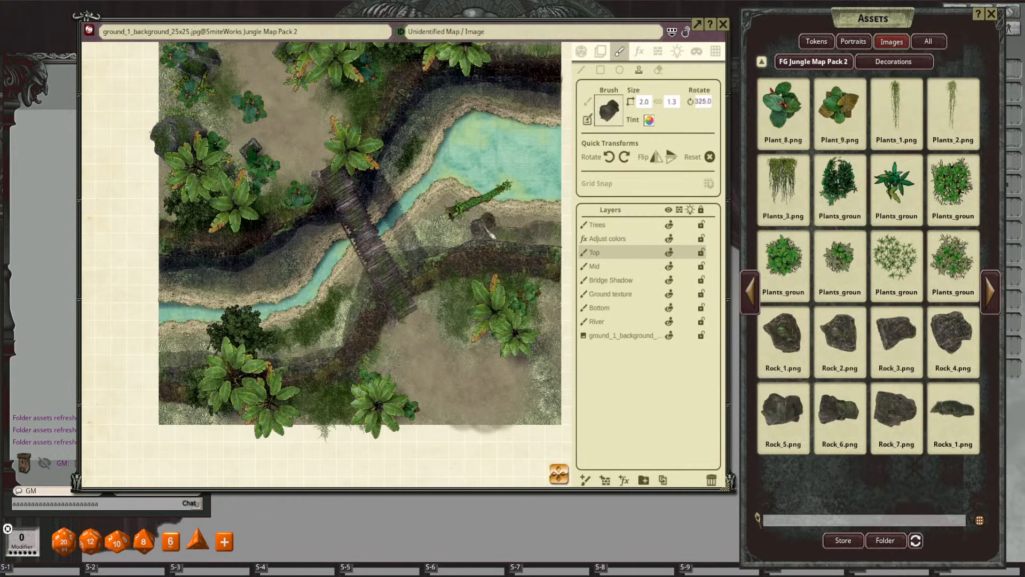
Step: Toggle the Ground texture layer's visibility to check its content, and make Ground texture the active layer
{"action": "left_click", "coordinate": [637, 278]}
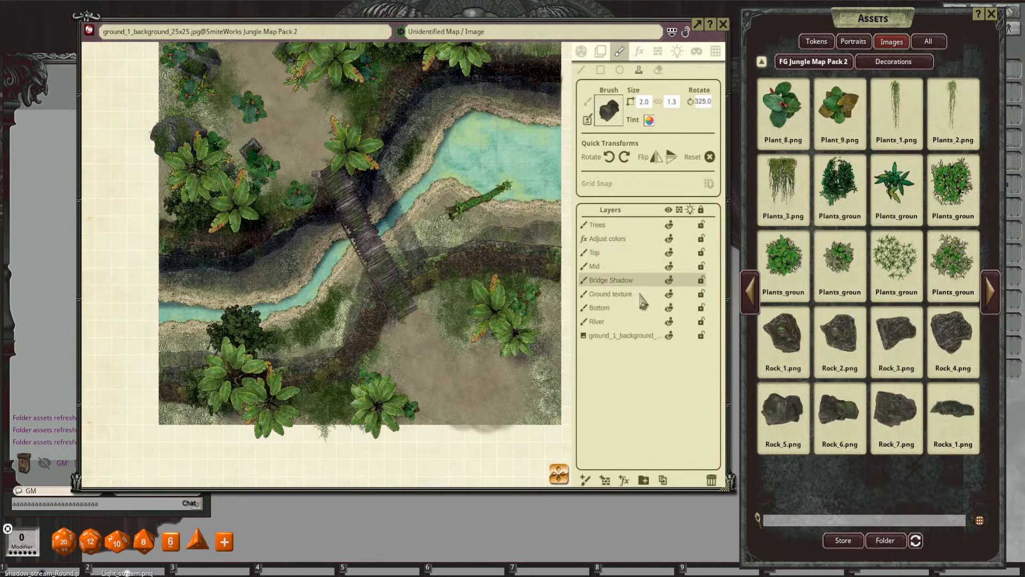
{"action": "left_click", "coordinate": [639, 293]}
{"action": "scroll", "coordinate": [470, 218], "scroll_direction": "up", "scroll_amount": 3}
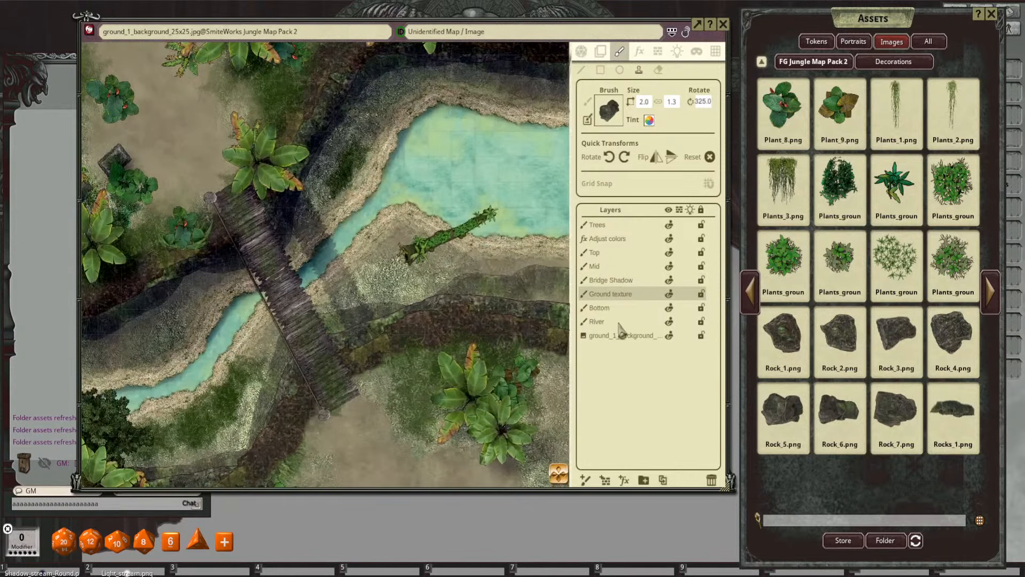
{"action": "left_click", "coordinate": [629, 308]}
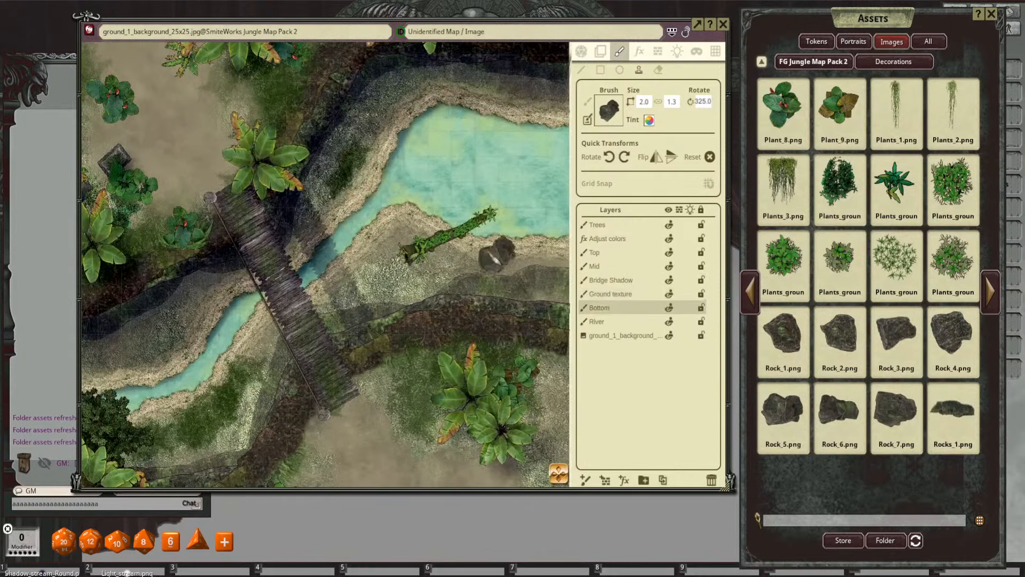
{"action": "left_click", "coordinate": [670, 293]}
{"action": "left_click", "coordinate": [670, 293]}
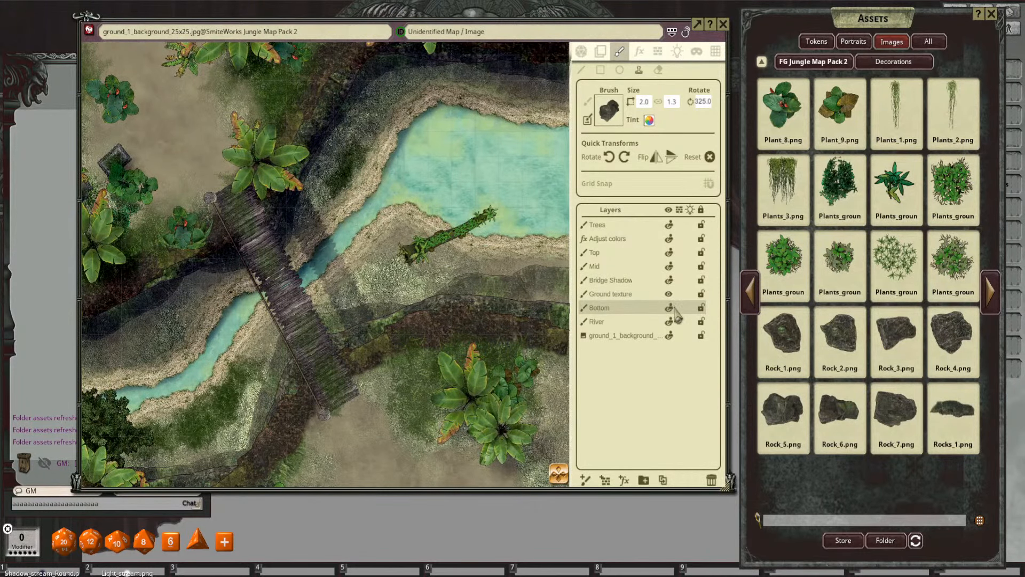
{"action": "left_click", "coordinate": [629, 295]}
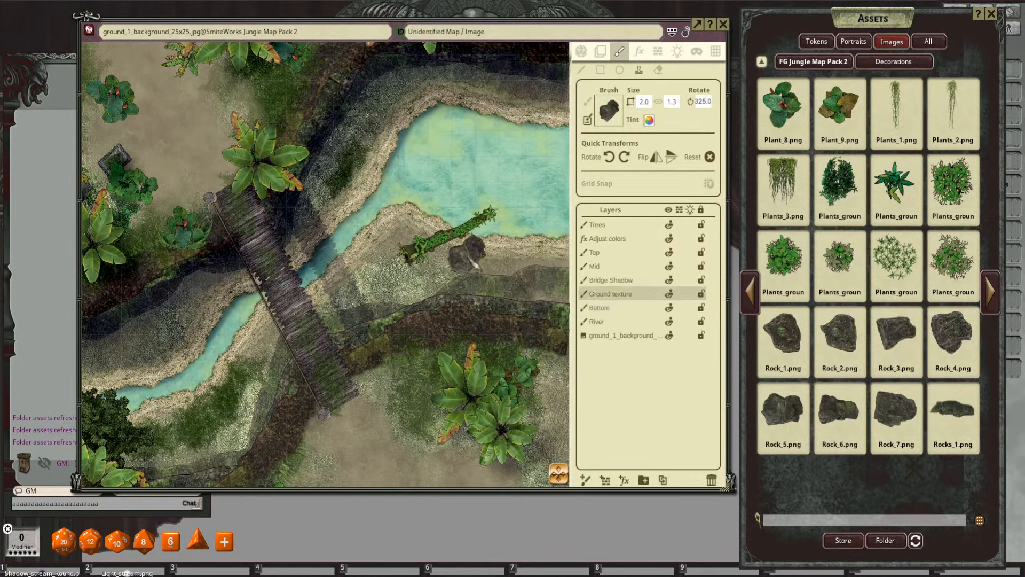
Step: Toggle the Mid layer's visibility off and on, and turn the Rock_5 stamp to 195 beside the mossy log
{"action": "left_click", "coordinate": [669, 266]}
{"action": "left_click", "coordinate": [670, 267]}
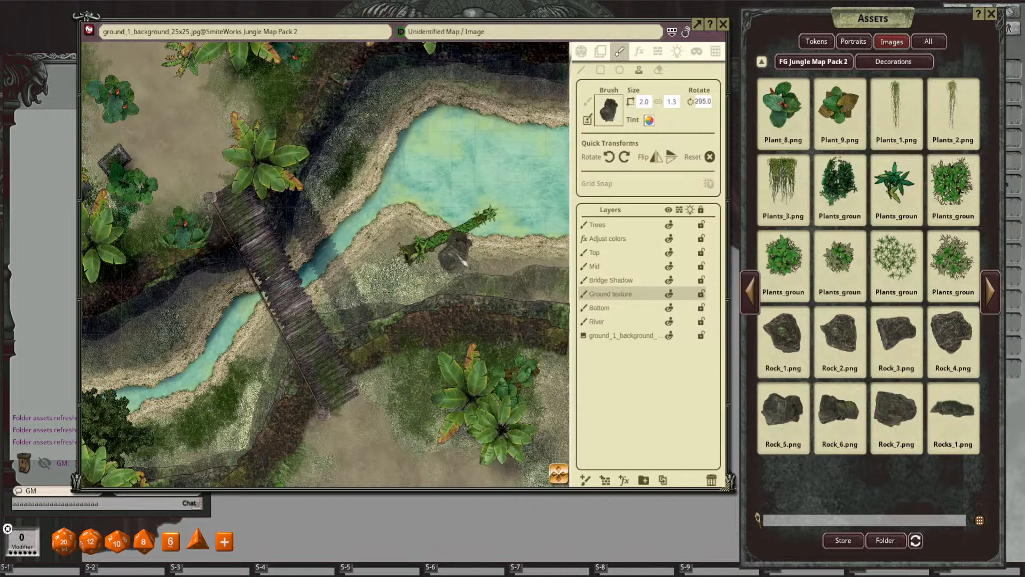
{"action": "scroll", "coordinate": [456, 253], "scroll_direction": "down", "scroll_amount": 10, "text": "shift"}
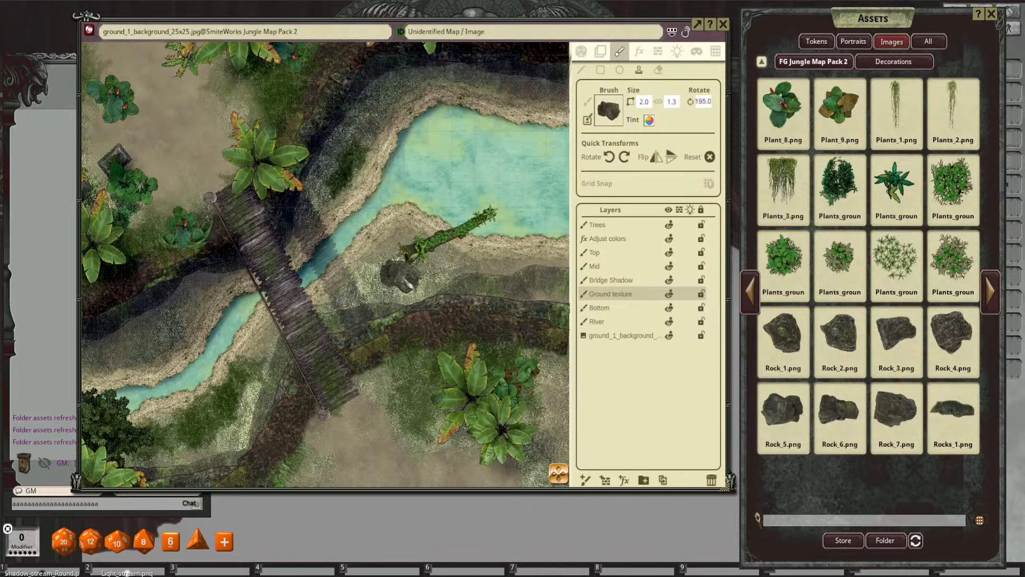
Step: Stamp a rock sized 2.0 by 1.3 and rotated 195° near the log's base, plus Rock_2.png at size 1.3 beside it
{"action": "left_click", "coordinate": [407, 283]}
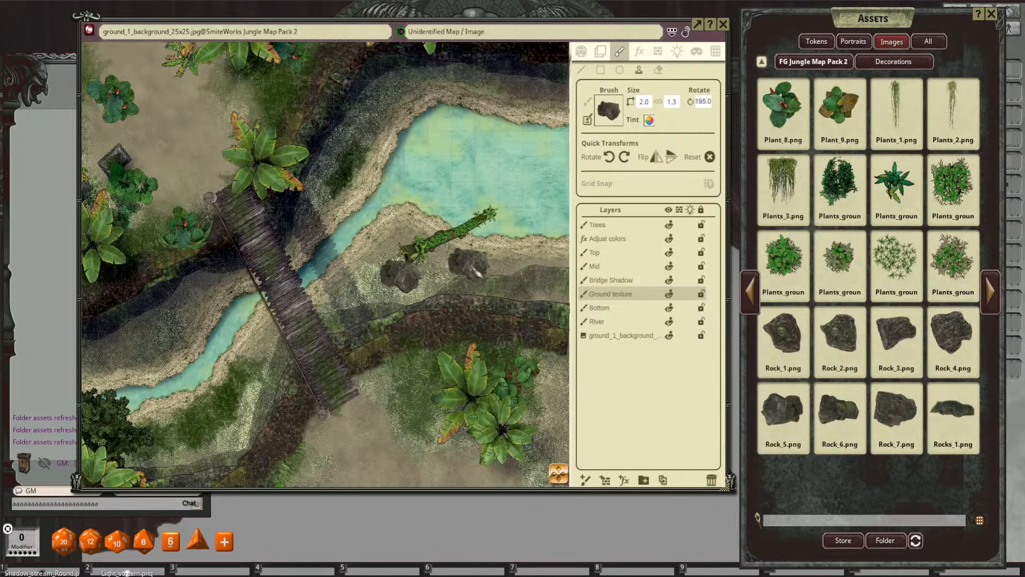
{"action": "left_click", "coordinate": [838, 341]}
{"action": "scroll", "coordinate": [427, 280], "scroll_direction": "up", "scroll_amount": 4}
{"action": "scroll", "coordinate": [439, 282], "scroll_direction": "down", "scroll_amount": 3, "text": "shift"}
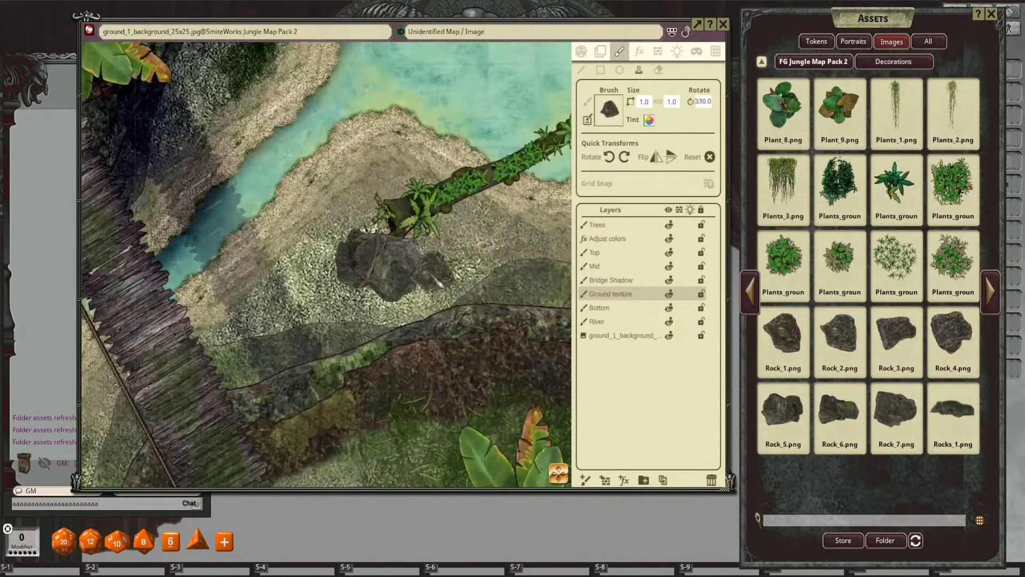
{"action": "scroll", "coordinate": [438, 282], "scroll_direction": "up", "scroll_amount": 3, "text": "ctrl"}
{"action": "scroll", "coordinate": [438, 282], "scroll_direction": "down", "scroll_amount": 8, "text": "shift"}
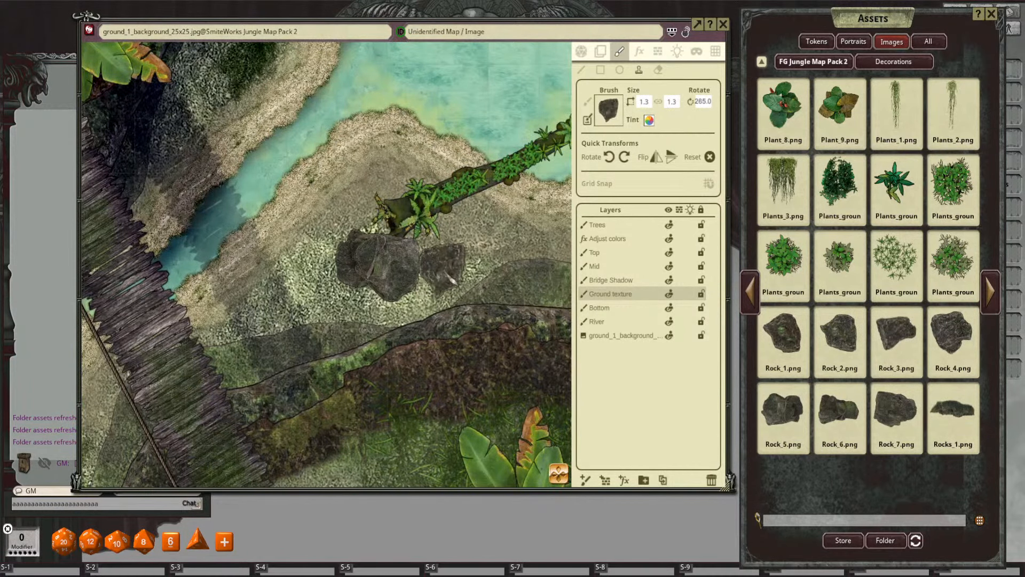
{"action": "scroll", "coordinate": [457, 274], "scroll_direction": "down", "scroll_amount": 6}
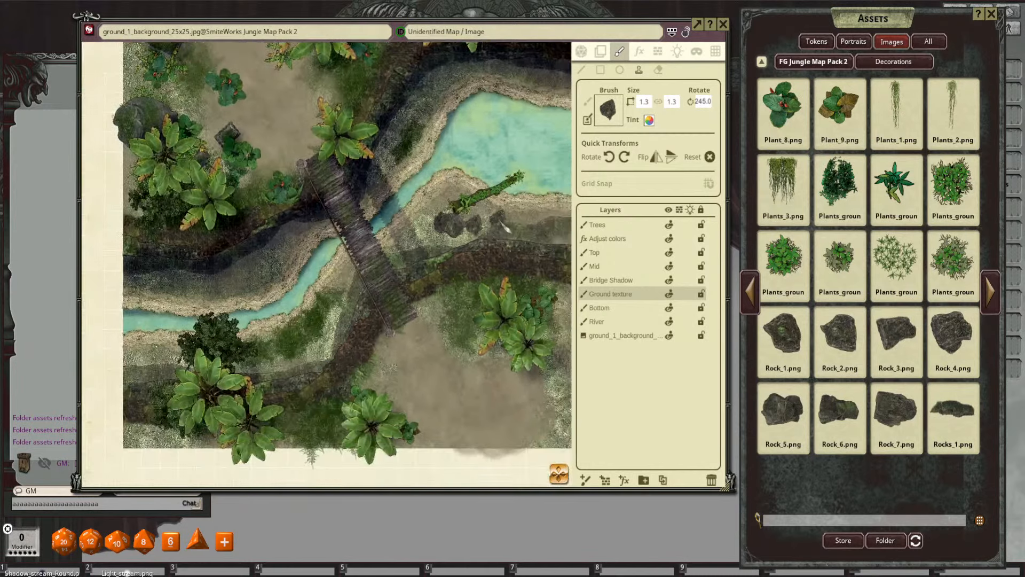
{"action": "scroll", "coordinate": [484, 235], "scroll_direction": "up", "scroll_amount": 3}
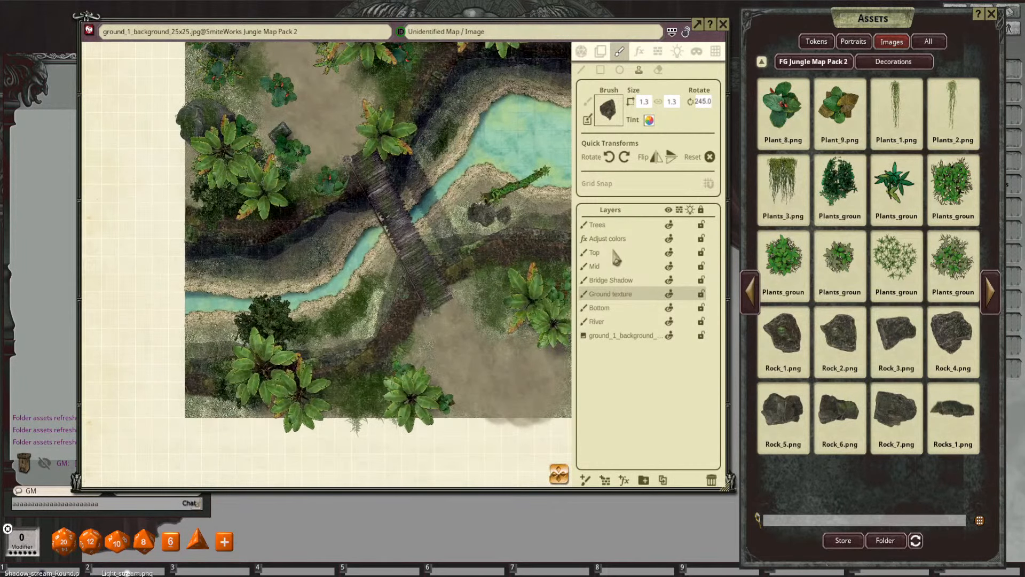
Step: Stamp Plant_9.png beside the rocks at size 1.6, and again at the log's base at size 1.3, rotated 275°
{"action": "left_click", "coordinate": [780, 107]}
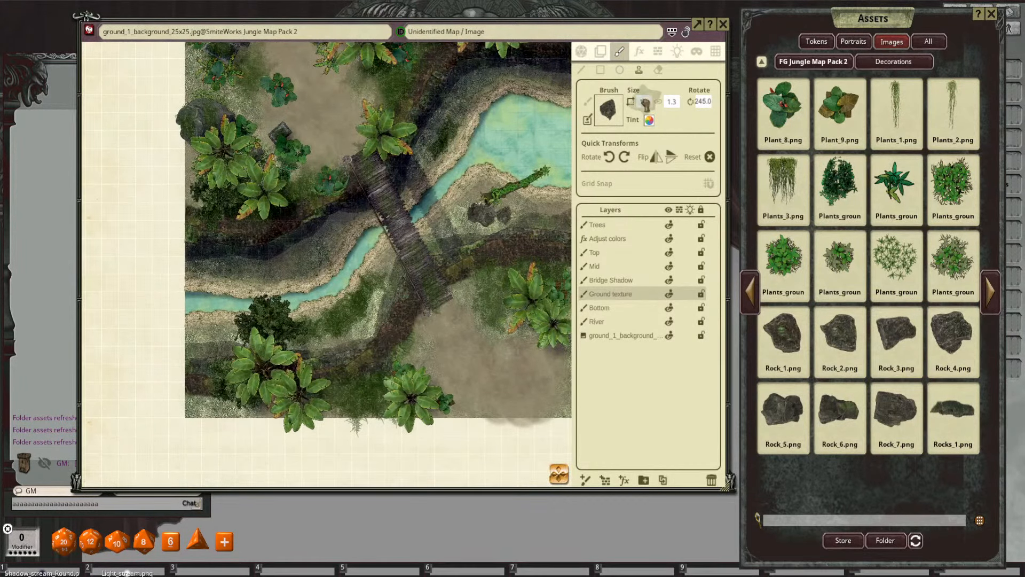
{"action": "key", "text": "ctrl"}
{"action": "scroll", "coordinate": [511, 213], "scroll_direction": "down", "scroll_amount": 1, "text": "shift"}
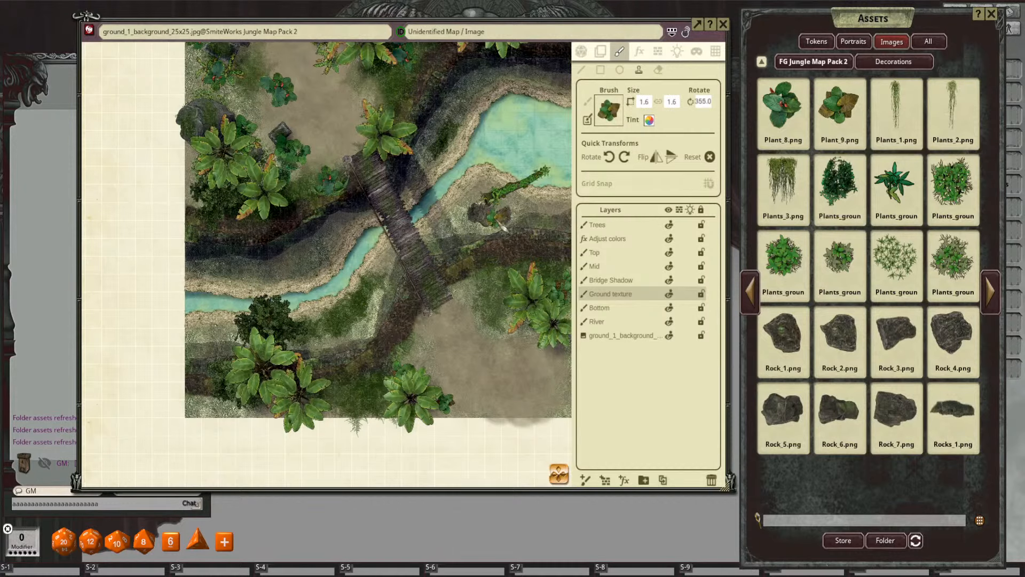
{"action": "scroll", "coordinate": [520, 201], "scroll_direction": "up", "scroll_amount": 3}
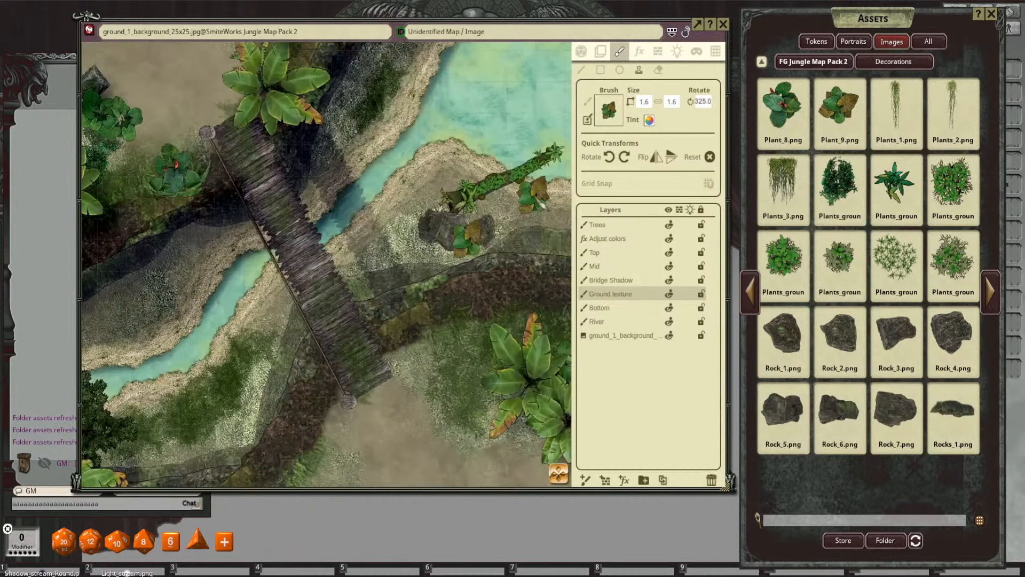
{"action": "scroll", "coordinate": [516, 245], "scroll_direction": "down", "scroll_amount": 3, "text": "ctrl"}
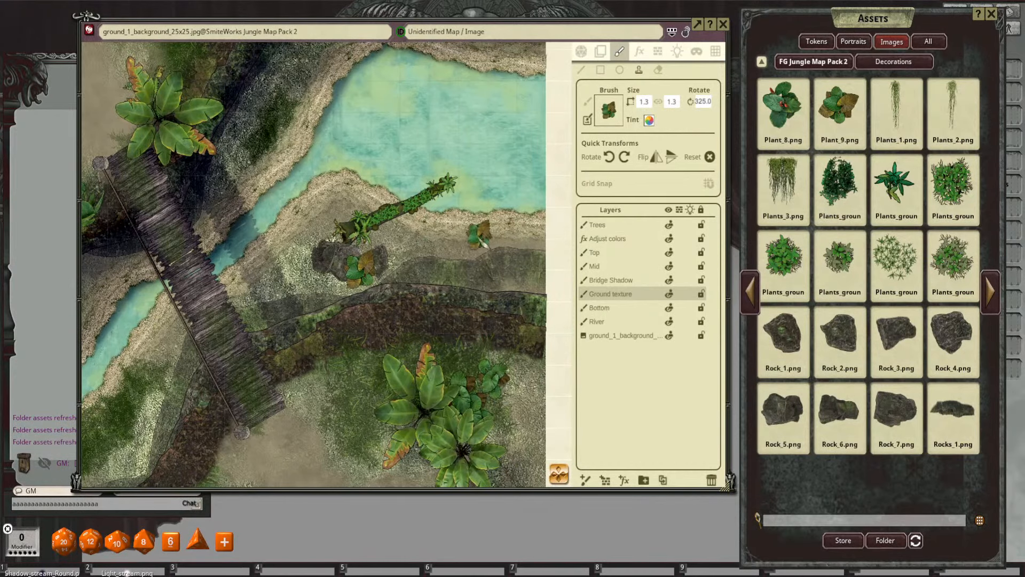
{"action": "scroll", "coordinate": [316, 204], "scroll_direction": "down", "scroll_amount": 10, "text": "shift"}
{"action": "left_click_drag", "start_coordinate": [315, 204], "coordinate": [436, 257]}
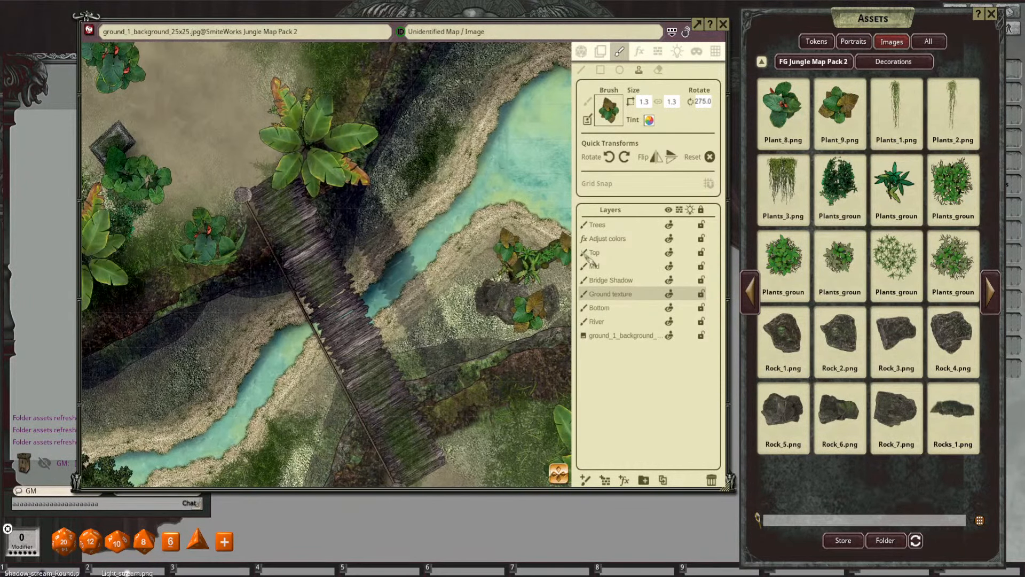
Step: Stamp Fern_2.png at size 1.6 with varied rotations on both riverbanks between the bridge and the log
{"action": "left_click", "coordinate": [750, 290]}
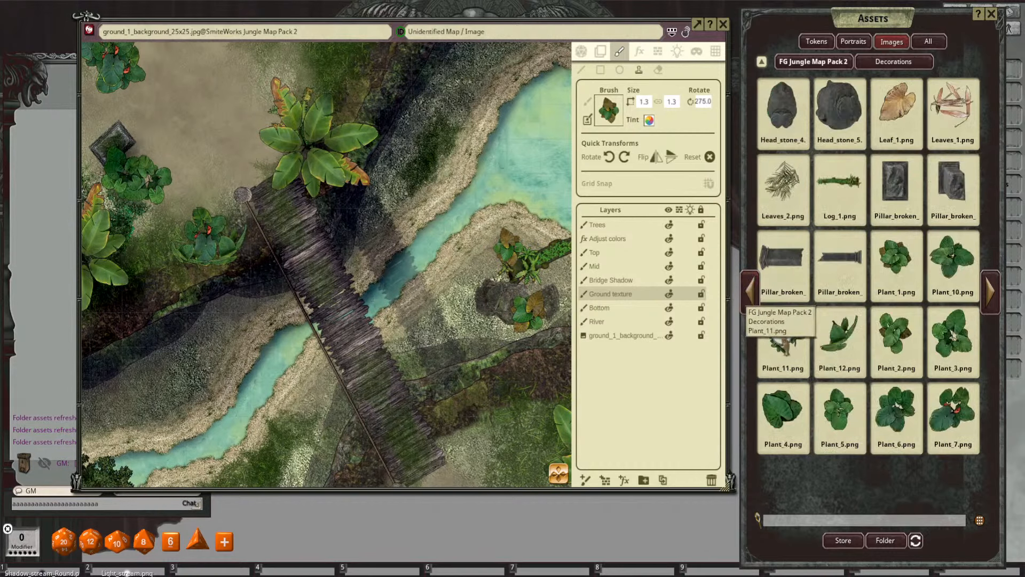
{"action": "left_click", "coordinate": [745, 305]}
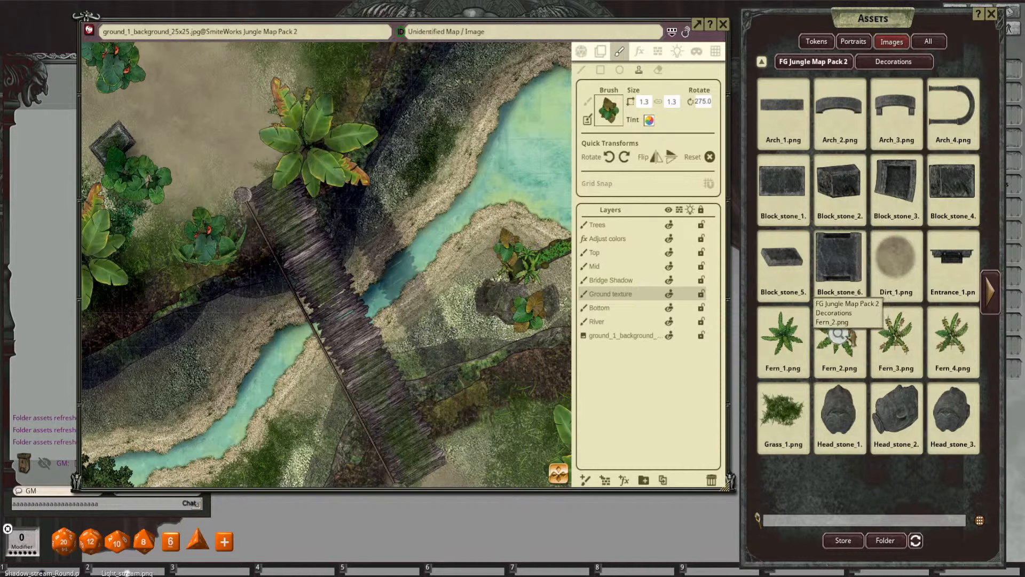
{"action": "left_click", "coordinate": [838, 333]}
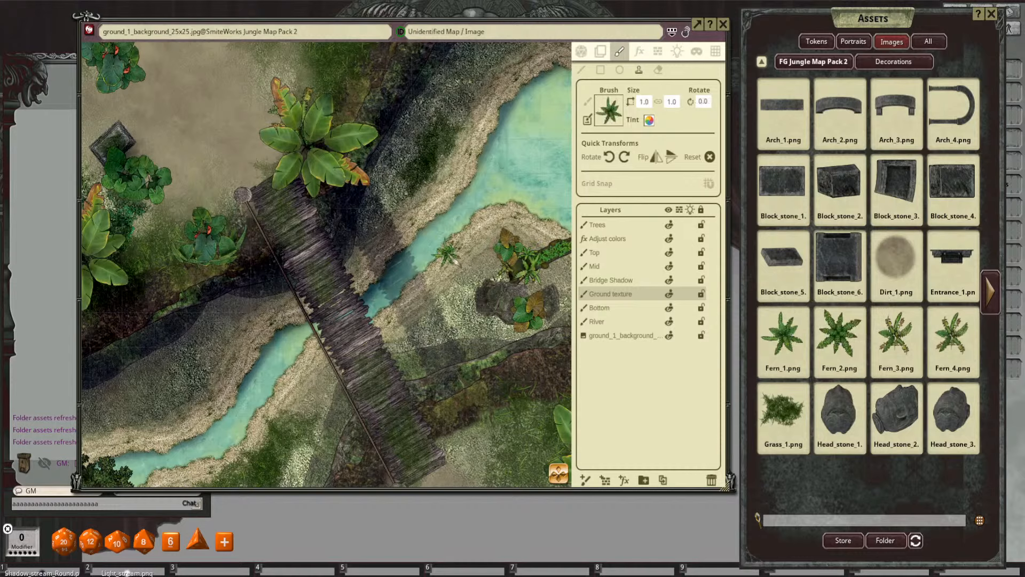
{"action": "scroll", "coordinate": [456, 261], "scroll_direction": "up", "scroll_amount": 6}
{"action": "scroll", "coordinate": [456, 257], "scroll_direction": "down", "scroll_amount": 2}
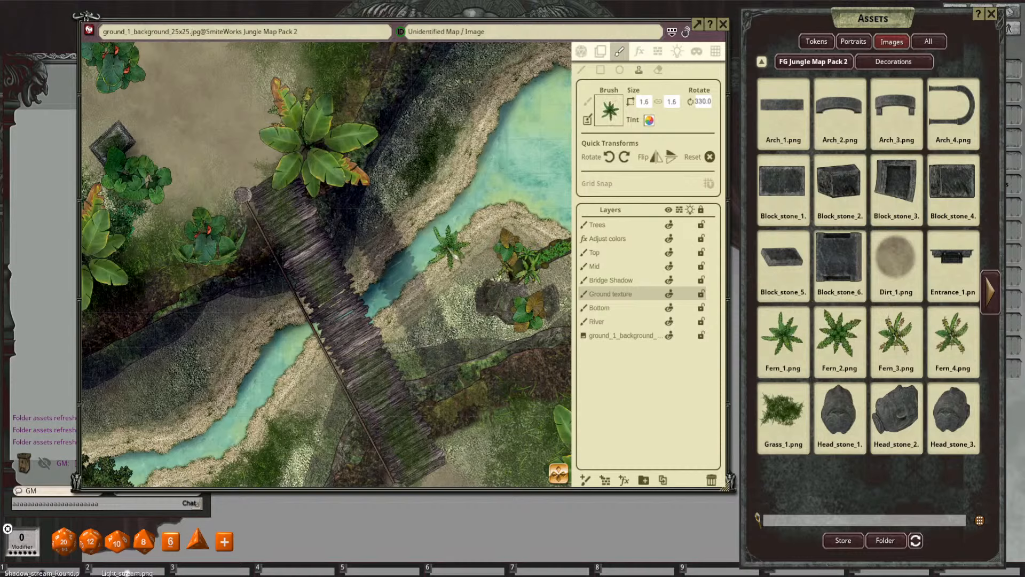
{"action": "scroll", "coordinate": [406, 304], "scroll_direction": "down", "scroll_amount": 3}
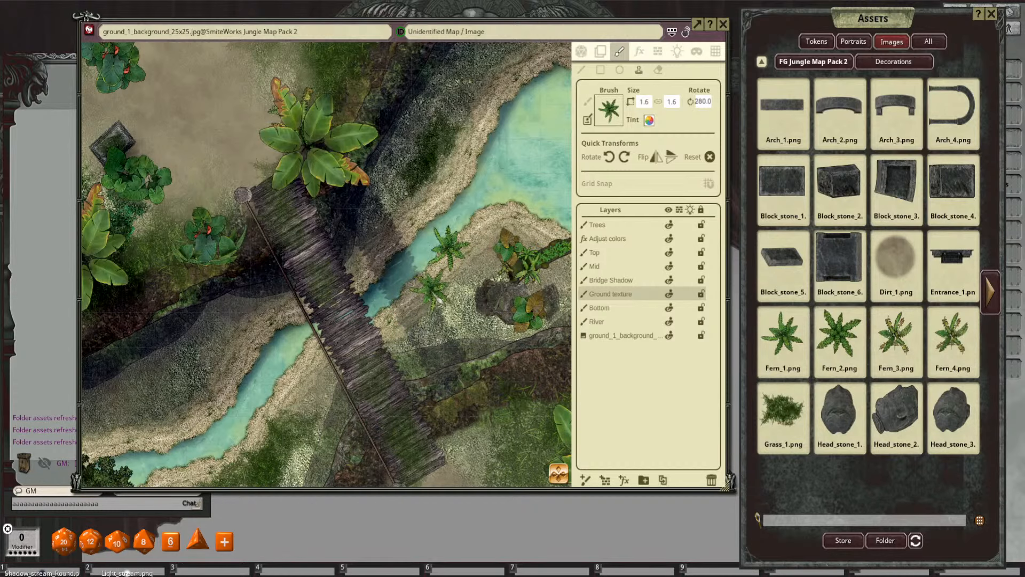
{"action": "scroll", "coordinate": [443, 264], "scroll_direction": "down", "scroll_amount": 3}
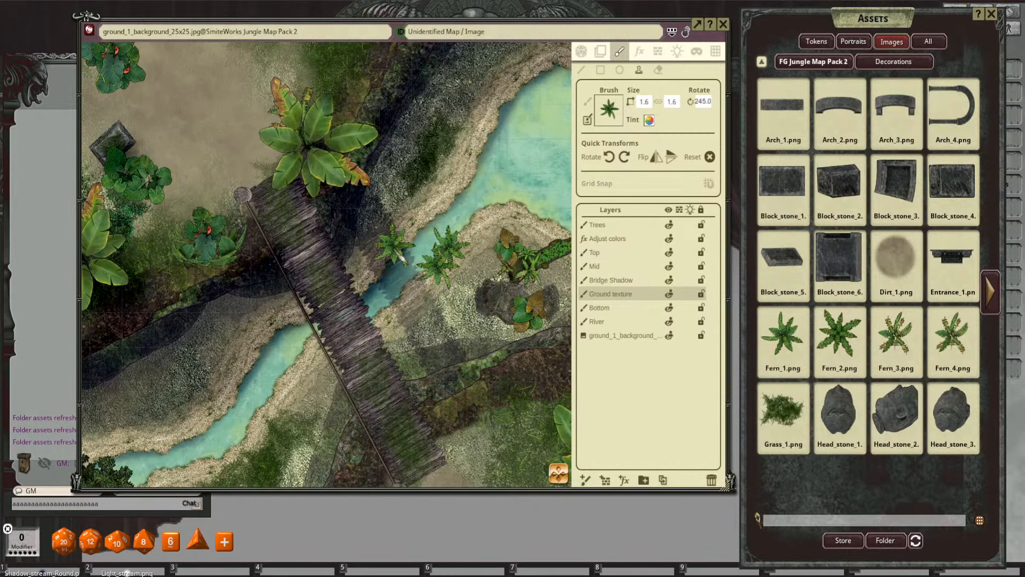
{"action": "left_click", "coordinate": [393, 245]}
{"action": "scroll", "coordinate": [465, 289], "scroll_direction": "down", "scroll_amount": 3}
Step: Enlarge the fern stamp to size 2.0 and add ferns on the southern bank beside the bridge
{"action": "left_click_drag", "start_coordinate": [462, 296], "coordinate": [520, 250]}
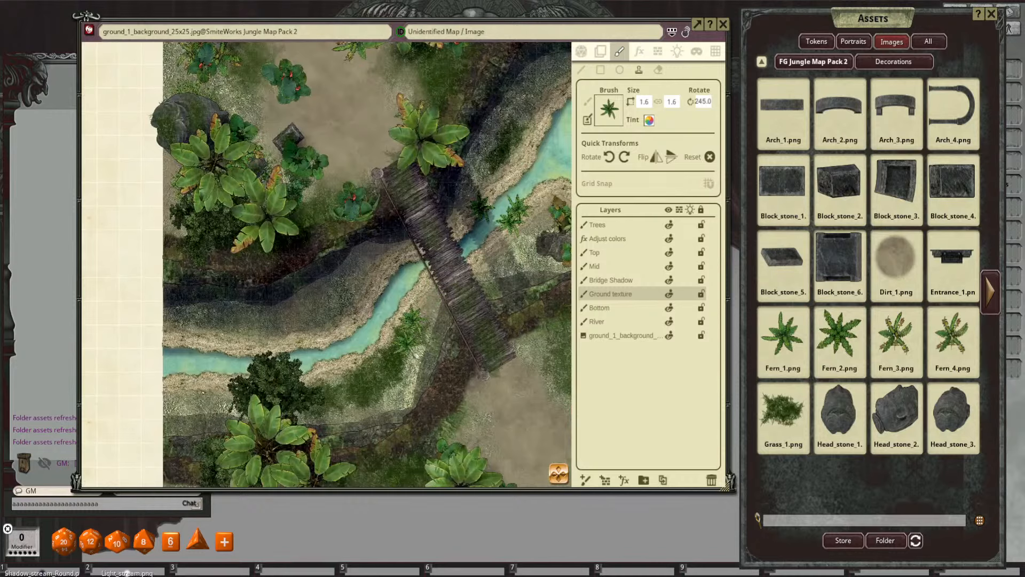
{"action": "scroll", "coordinate": [447, 319], "scroll_direction": "up", "scroll_amount": 4}
{"action": "scroll", "coordinate": [448, 300], "scroll_direction": "down", "scroll_amount": 5}
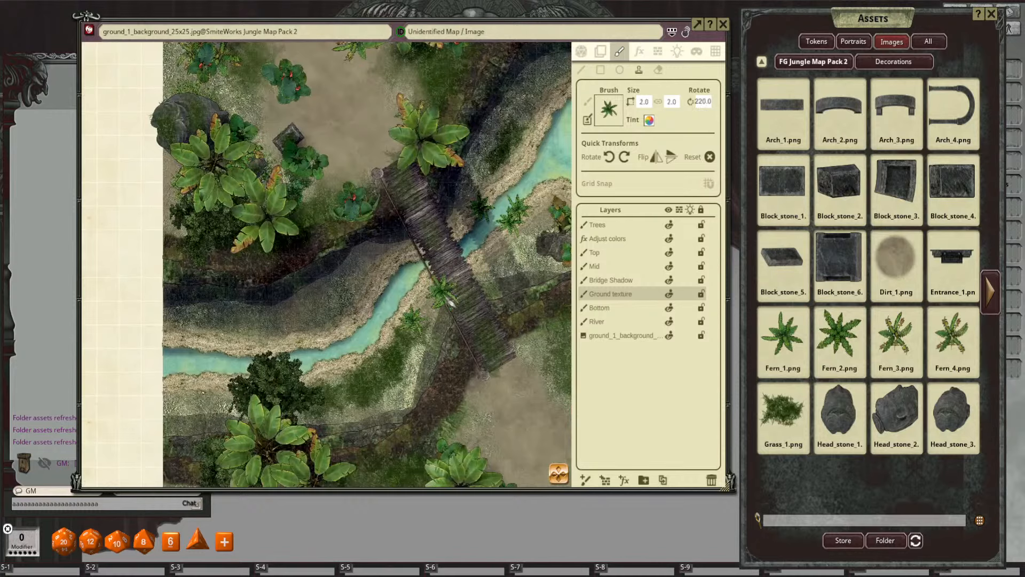
{"action": "scroll", "coordinate": [451, 303], "scroll_direction": "down", "scroll_amount": 4}
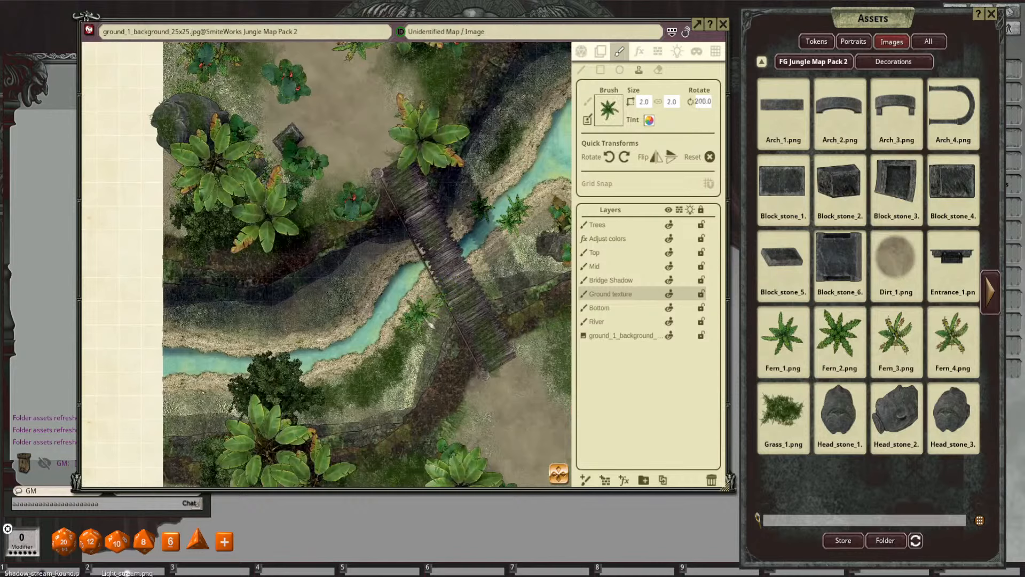
{"action": "left_click", "coordinate": [451, 301]}
Step: Stamp a size 2.0 fern rotated 200° on the northern bank downstream, and one rotated 155° on the southern bank near the bridge
{"action": "scroll", "coordinate": [367, 347], "scroll_direction": "down", "scroll_amount": 4}
{"action": "left_click_drag", "start_coordinate": [339, 333], "coordinate": [393, 292]}
{"action": "scroll", "coordinate": [393, 292], "scroll_direction": "up", "scroll_amount": 2}
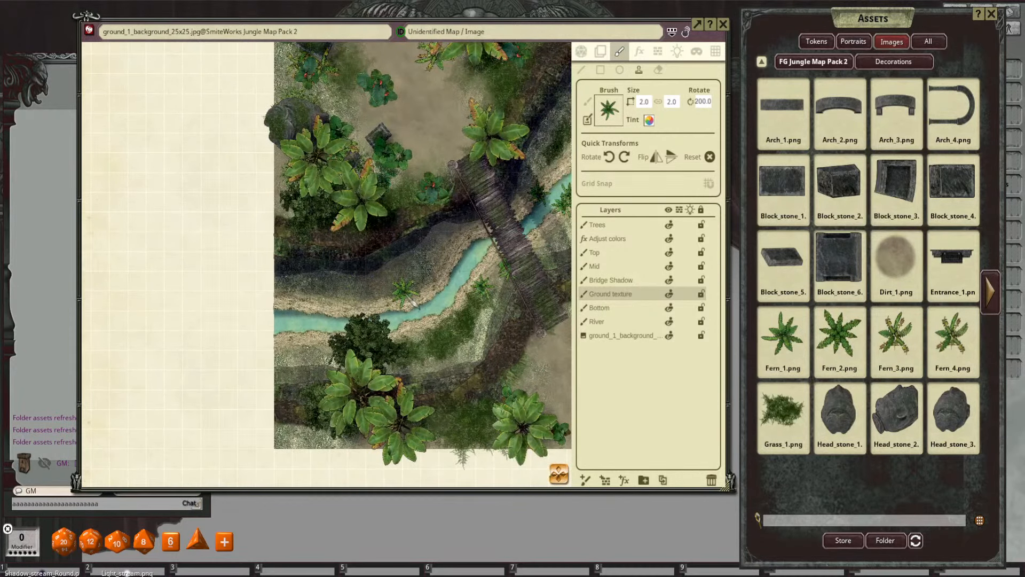
{"action": "scroll", "coordinate": [448, 339], "scroll_direction": "down", "scroll_amount": 9}
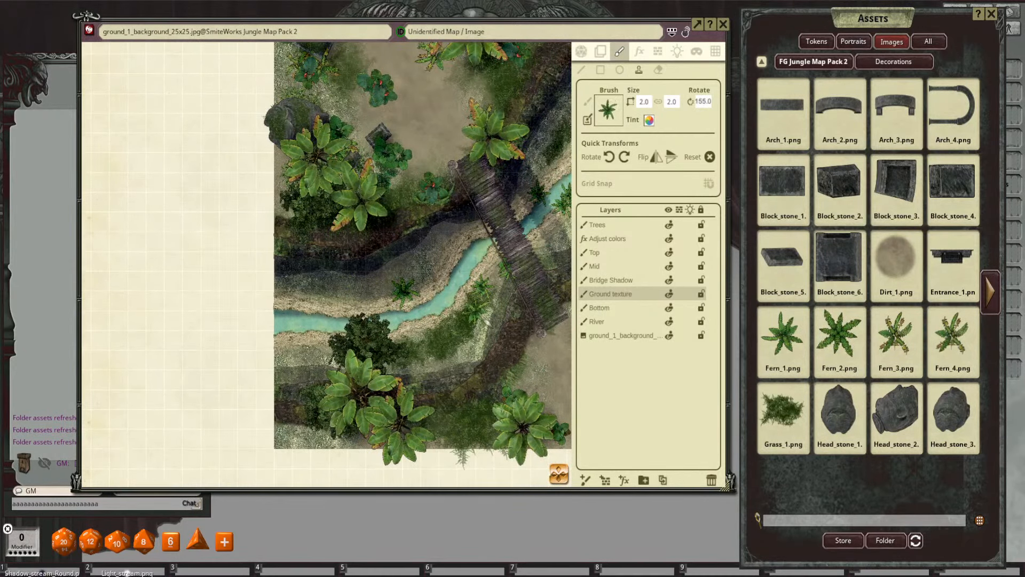
Step: Stamp the fern at size 2.0, rotated 155°, along the lower edge of the rocks near the log
{"action": "scroll", "coordinate": [448, 283], "scroll_direction": "up", "scroll_amount": 6}
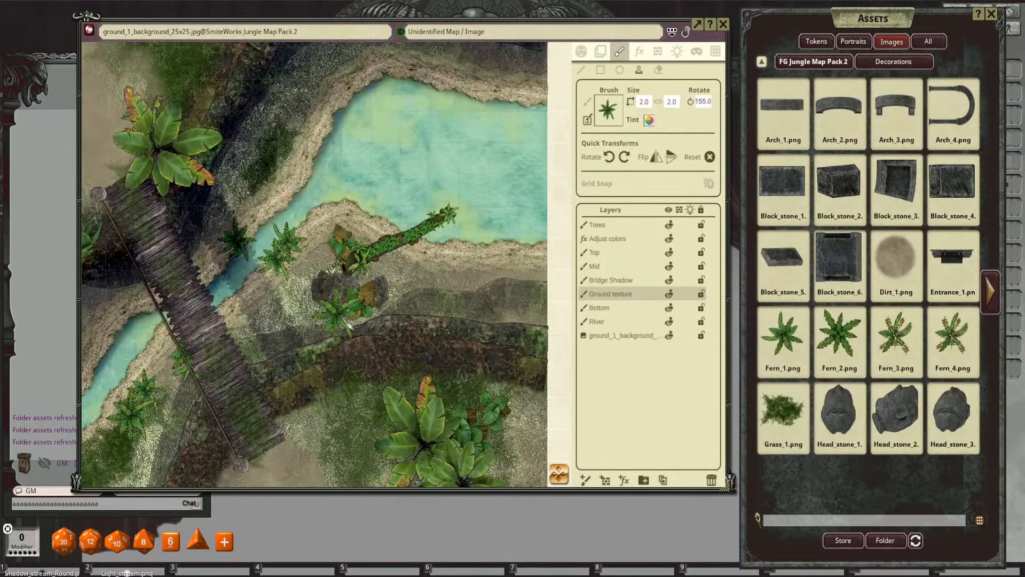
{"action": "scroll", "coordinate": [462, 296], "scroll_direction": "down", "scroll_amount": 2}
{"action": "left_click_drag", "start_coordinate": [462, 296], "coordinate": [526, 270]}
{"action": "scroll", "coordinate": [458, 298], "scroll_direction": "down", "scroll_amount": 4}
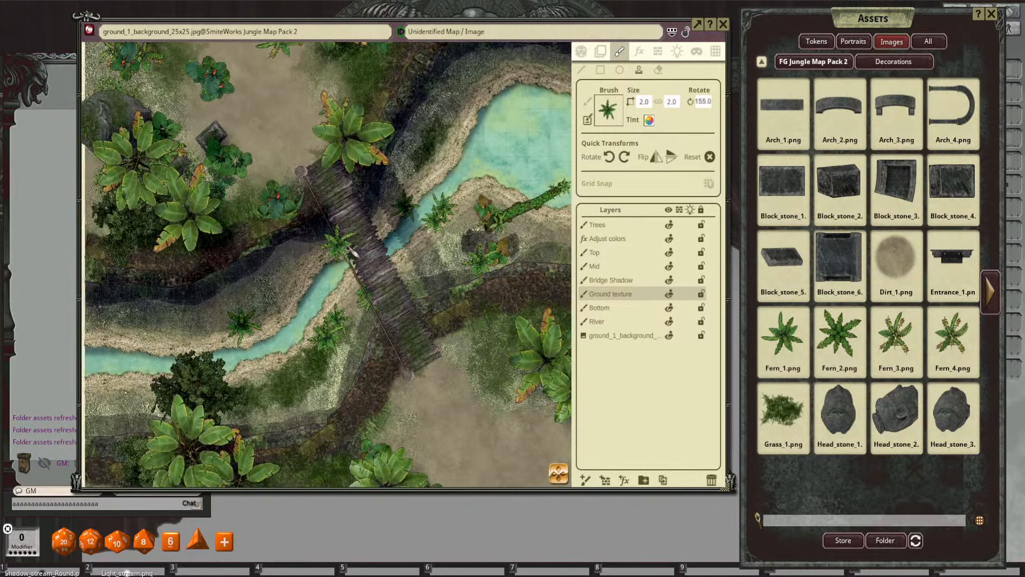
Step: Examine the planted riverbanks around the bridge and log, and the composition of the whole jungle map
{"action": "scroll", "coordinate": [518, 265], "scroll_direction": "up", "scroll_amount": 3}
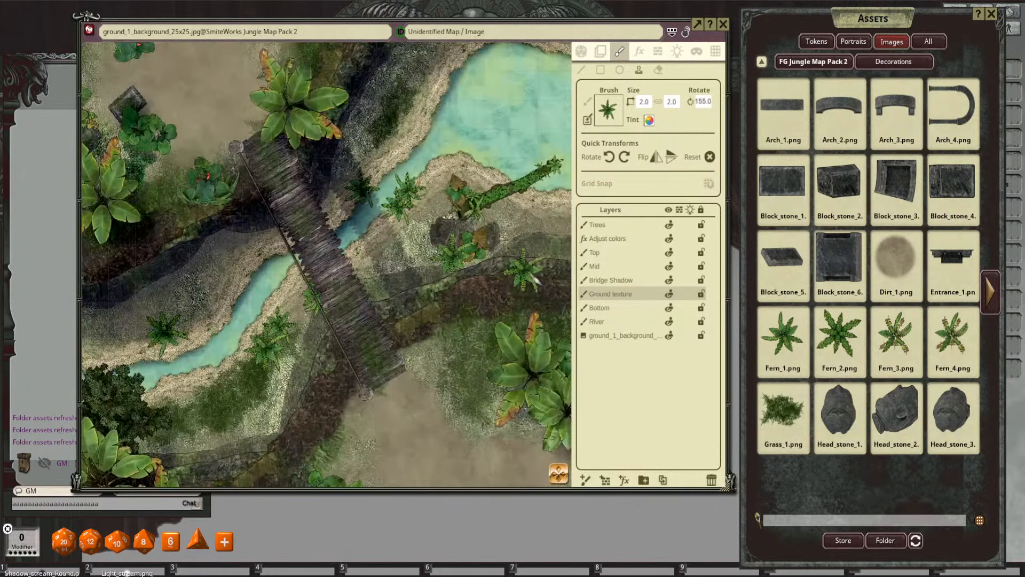
{"action": "scroll", "coordinate": [471, 273], "scroll_direction": "up", "scroll_amount": 3}
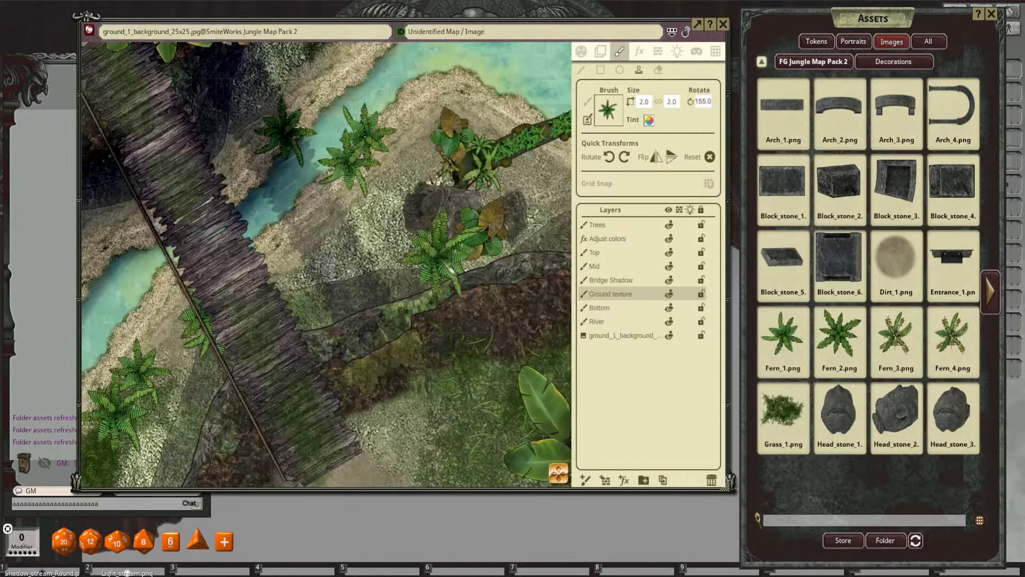
{"action": "scroll", "coordinate": [485, 301], "scroll_direction": "down", "scroll_amount": 3}
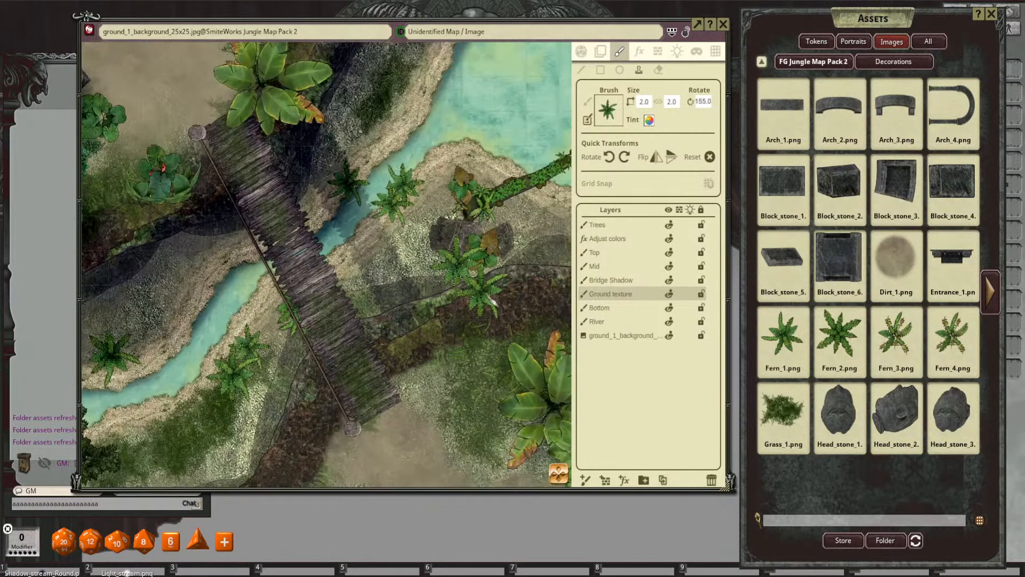
{"action": "scroll", "coordinate": [483, 314], "scroll_direction": "down", "scroll_amount": 1}
{"action": "left_click_drag", "start_coordinate": [529, 314], "coordinate": [541, 273]}
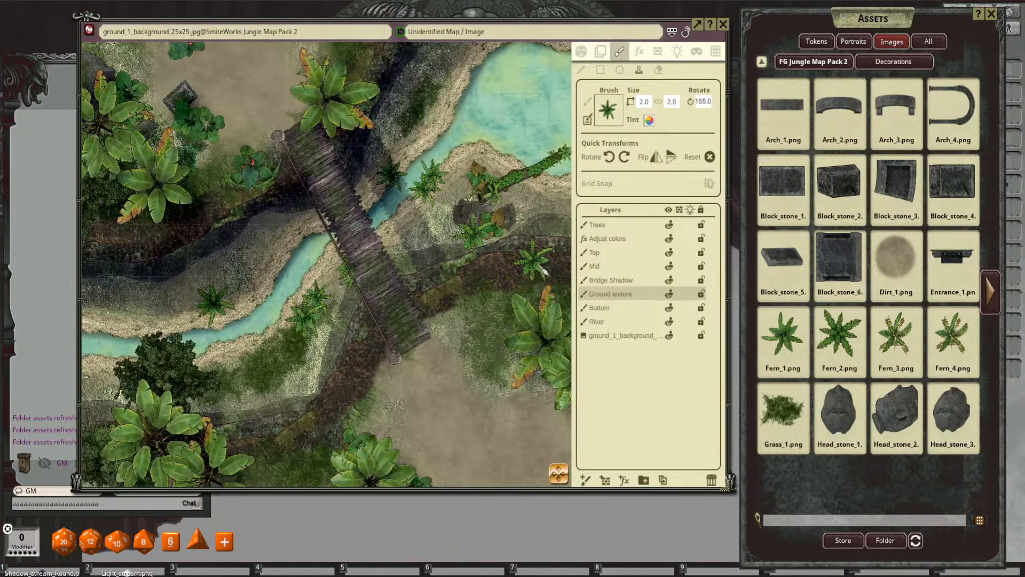
{"action": "scroll", "coordinate": [541, 271], "scroll_direction": "down", "scroll_amount": 2}
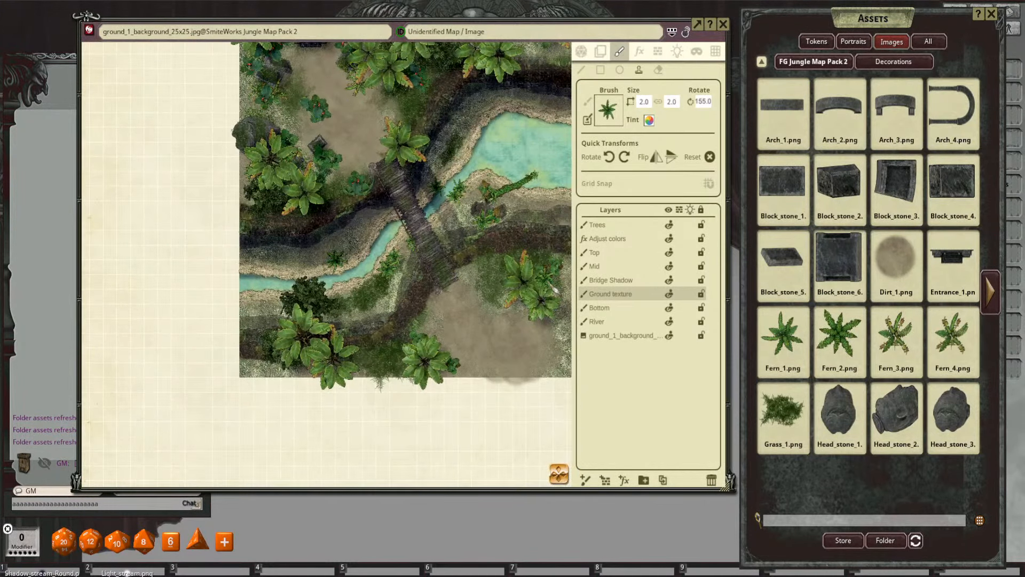
{"action": "scroll", "coordinate": [517, 156], "scroll_direction": "down", "scroll_amount": 3}
{"action": "left_click_drag", "start_coordinate": [511, 173], "coordinate": [458, 238]}
{"action": "scroll", "coordinate": [458, 257], "scroll_direction": "up", "scroll_amount": 3}
{"action": "scroll", "coordinate": [456, 257], "scroll_direction": "up", "scroll_amount": 1}
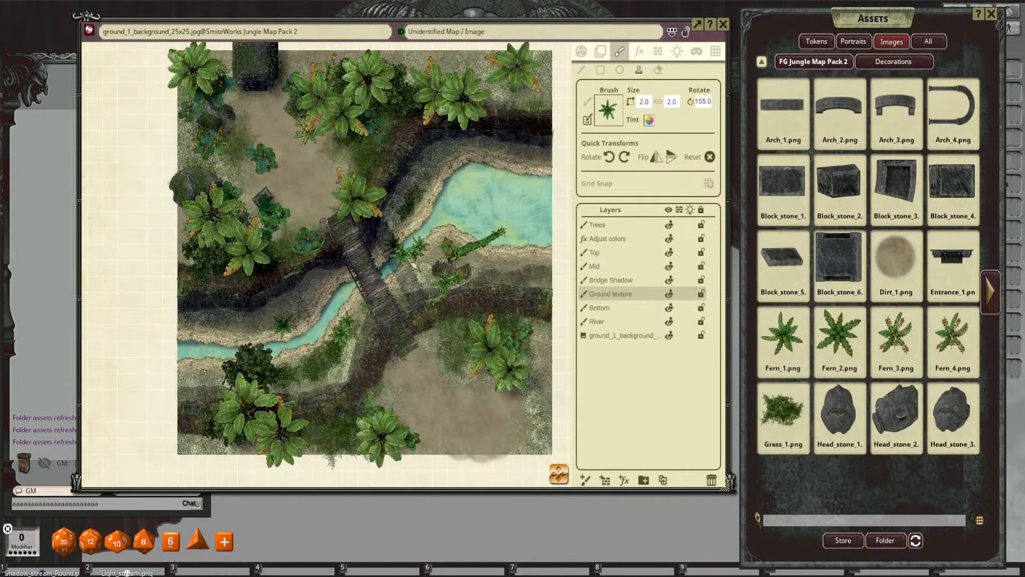
Step: Stamp two ferns along the lower side of the log, one rotated 155° and the other rotated 95°
{"action": "scroll", "coordinate": [429, 251], "scroll_direction": "up", "scroll_amount": 2}
{"action": "scroll", "coordinate": [499, 261], "scroll_direction": "up", "scroll_amount": 5}
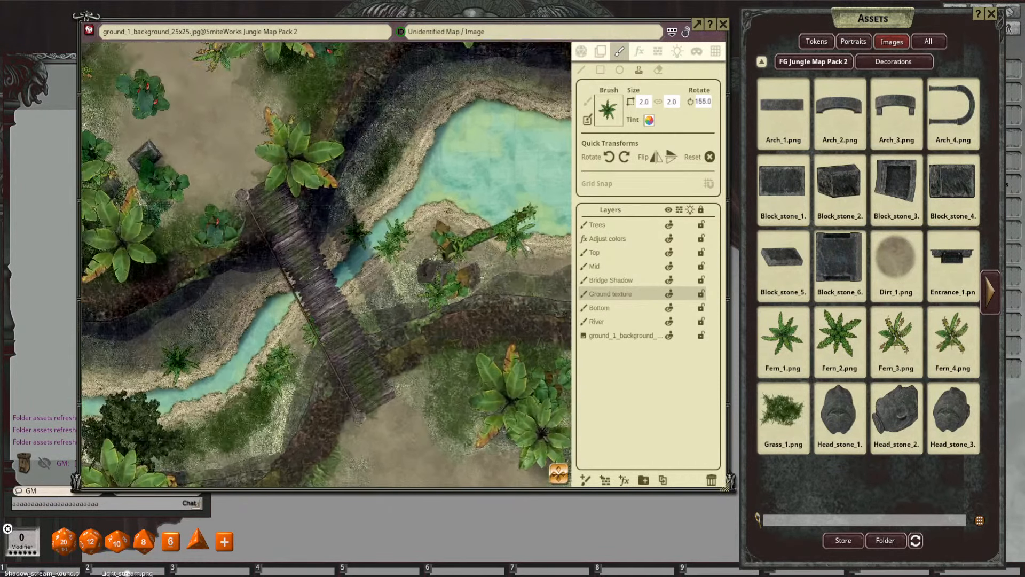
{"action": "left_click", "coordinate": [505, 257]}
{"action": "scroll", "coordinate": [529, 251], "scroll_direction": "down", "scroll_amount": 6}
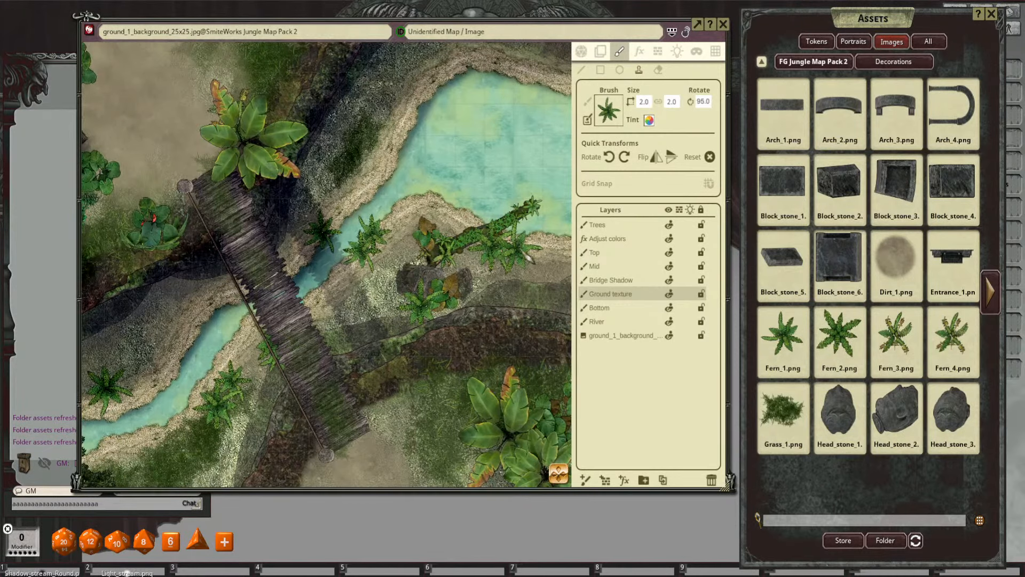
{"action": "scroll", "coordinate": [528, 251], "scroll_direction": "down", "scroll_amount": 4}
Step: Stamp two ferns at size 1.6, rotated 95°, along the northern shore of the pool
{"action": "left_click_drag", "start_coordinate": [521, 264], "coordinate": [376, 260]}
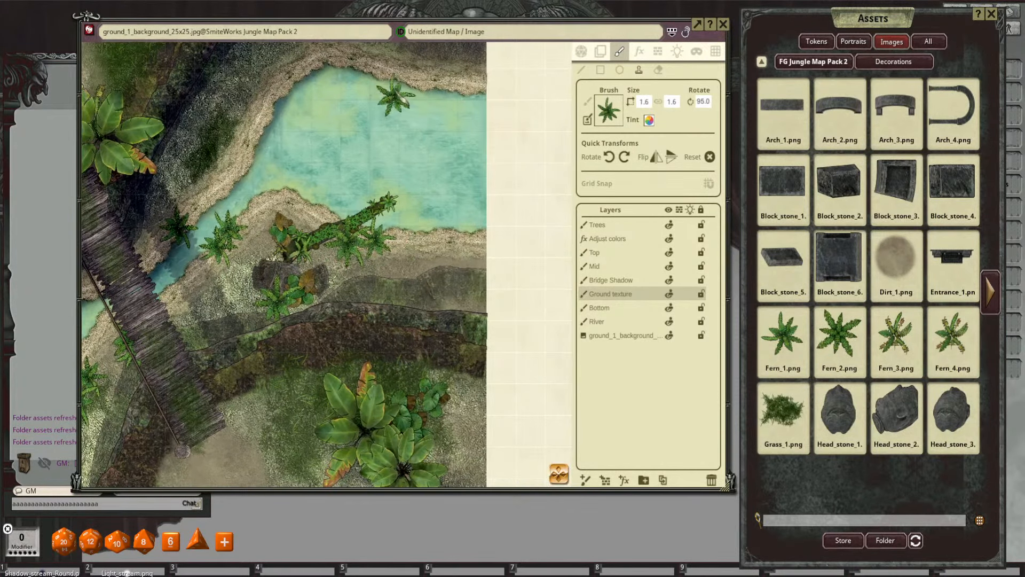
{"action": "left_click", "coordinate": [386, 72]}
{"action": "left_click_drag", "start_coordinate": [403, 122], "coordinate": [488, 240]}
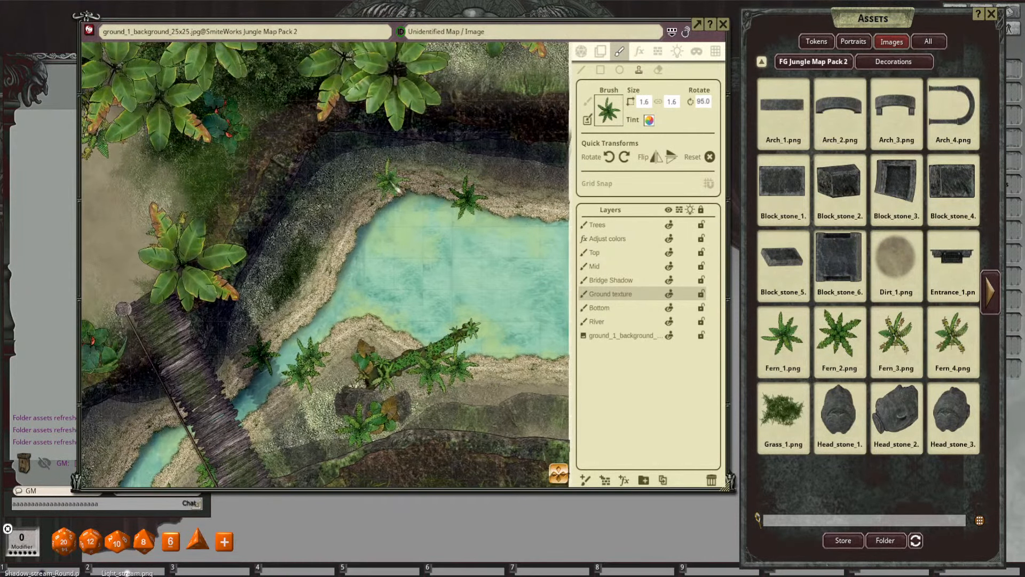
{"action": "left_click_drag", "start_coordinate": [397, 191], "coordinate": [487, 178]}
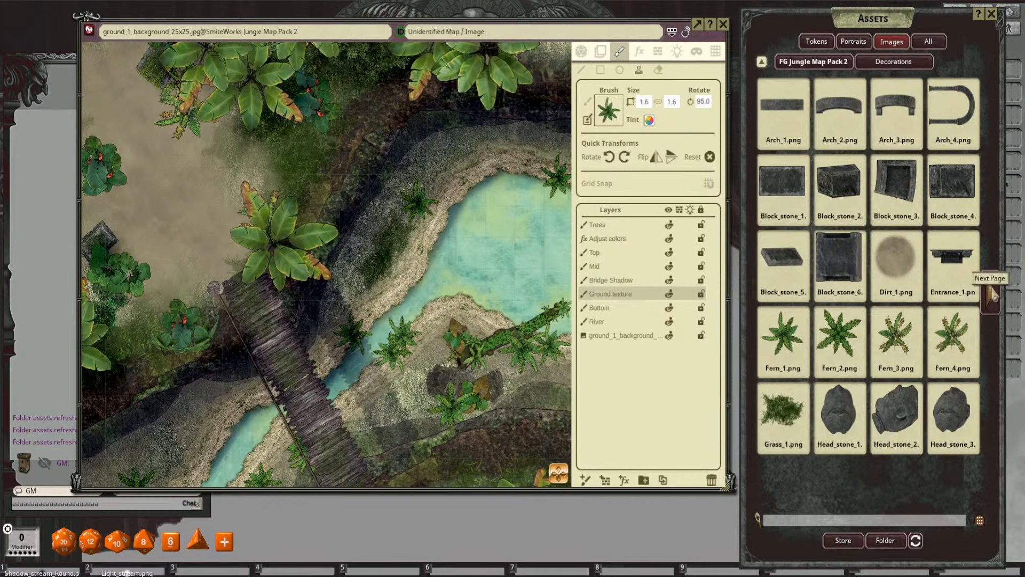
Step: Stamp Plant_11 on the pool's northwestern shore at size 1.3, adding a smaller one at size 1.0 just north of it
{"action": "left_click", "coordinate": [992, 295]}
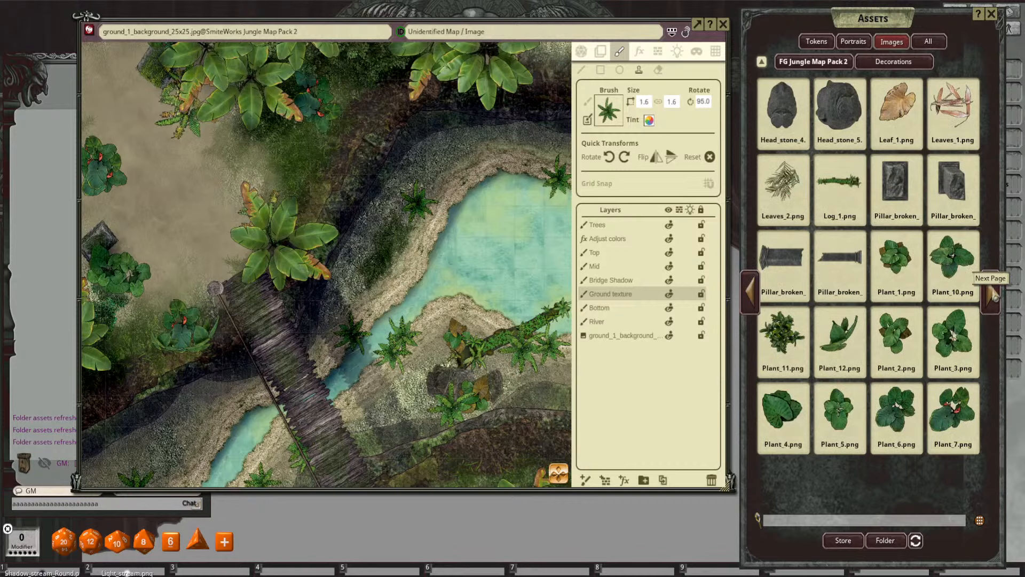
{"action": "left_click", "coordinate": [783, 333]}
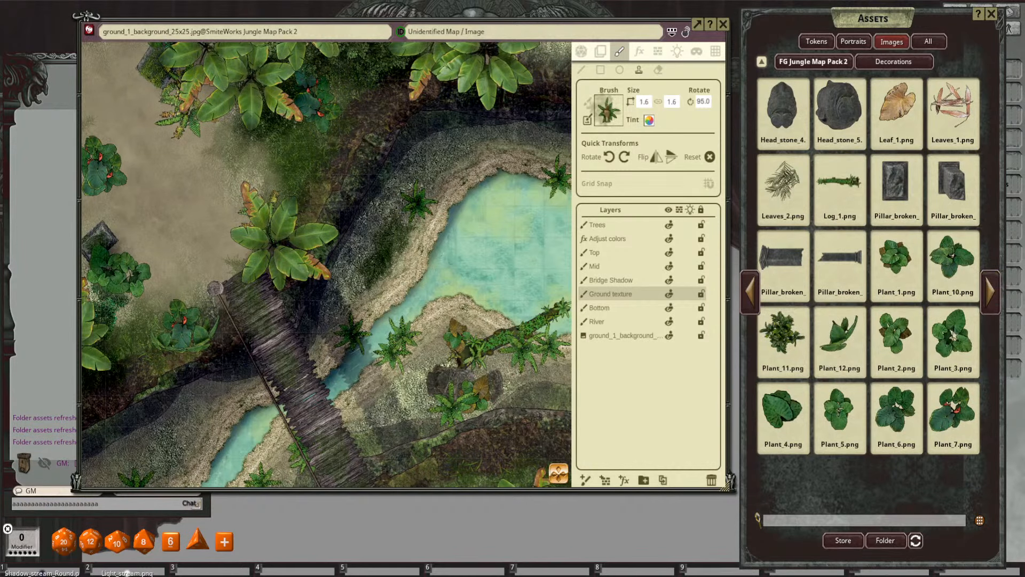
{"action": "scroll", "coordinate": [457, 201], "scroll_direction": "up", "scroll_amount": 3}
{"action": "scroll", "coordinate": [458, 201], "scroll_direction": "up", "scroll_amount": 6}
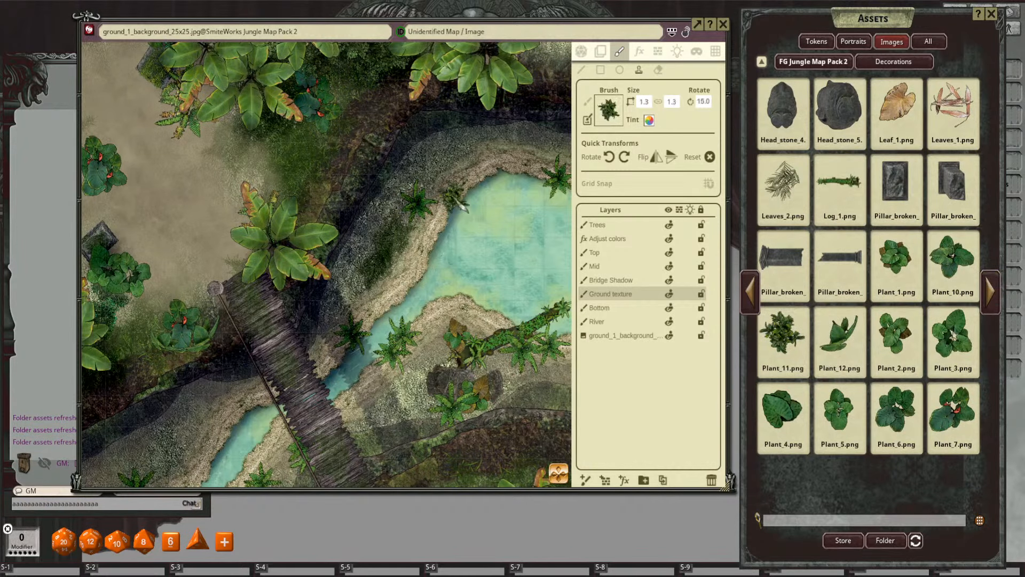
{"action": "left_click", "coordinate": [458, 202]}
{"action": "scroll", "coordinate": [469, 177], "scroll_direction": "down", "scroll_amount": 13}
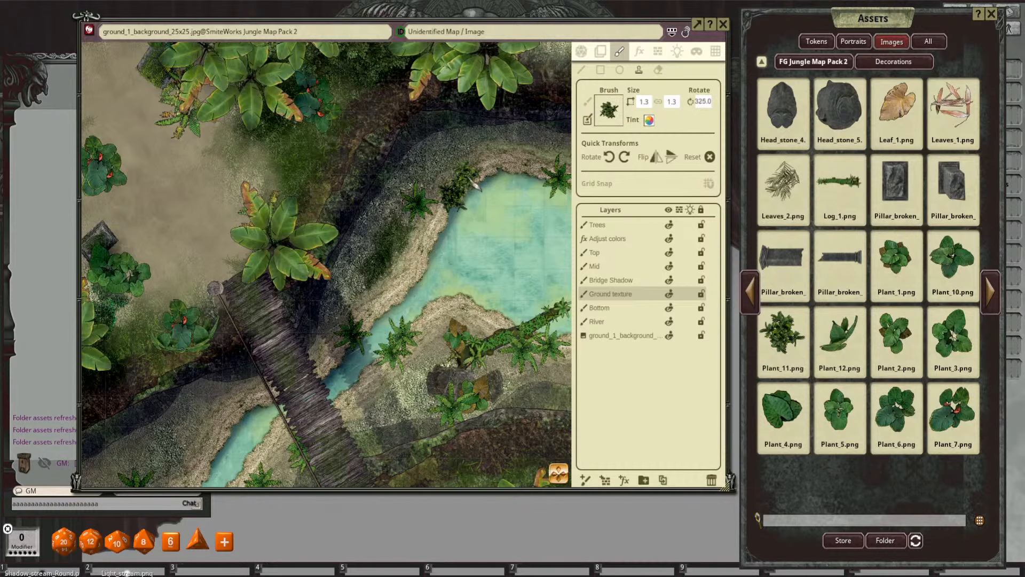
{"action": "left_click", "coordinate": [469, 177]}
{"action": "scroll", "coordinate": [448, 169], "scroll_direction": "up", "scroll_amount": 5}
{"action": "scroll", "coordinate": [448, 170], "scroll_direction": "down", "scroll_amount": 1}
{"action": "scroll", "coordinate": [448, 170], "scroll_direction": "down", "scroll_amount": 3}
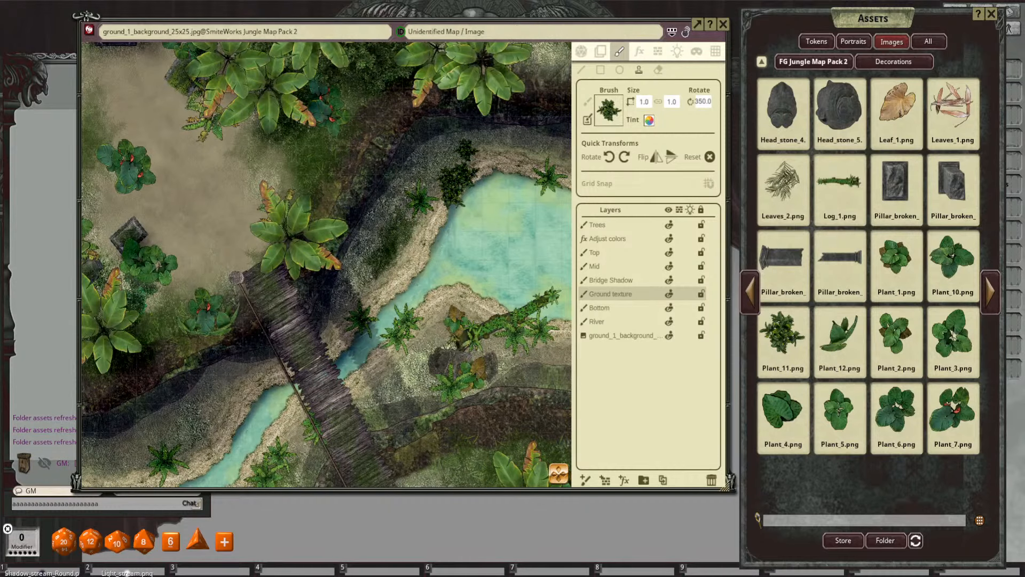
Step: Stamp two Plants_ground_7 clusters at size 1.0, in different rotations, along the pool's northern shore
{"action": "left_click", "coordinate": [990, 291]}
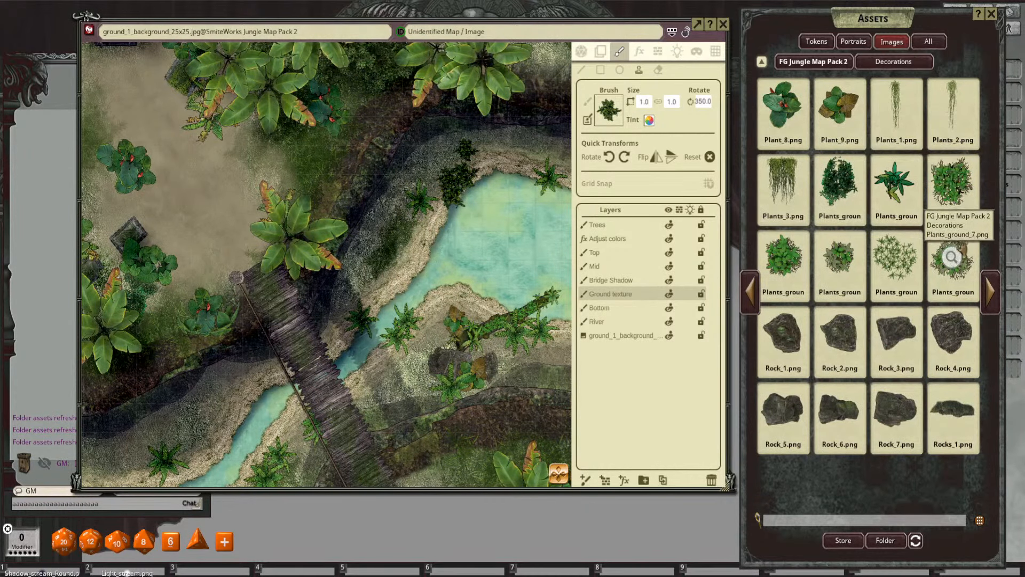
{"action": "left_click", "coordinate": [951, 258]}
{"action": "scroll", "coordinate": [483, 163], "scroll_direction": "up", "scroll_amount": 1}
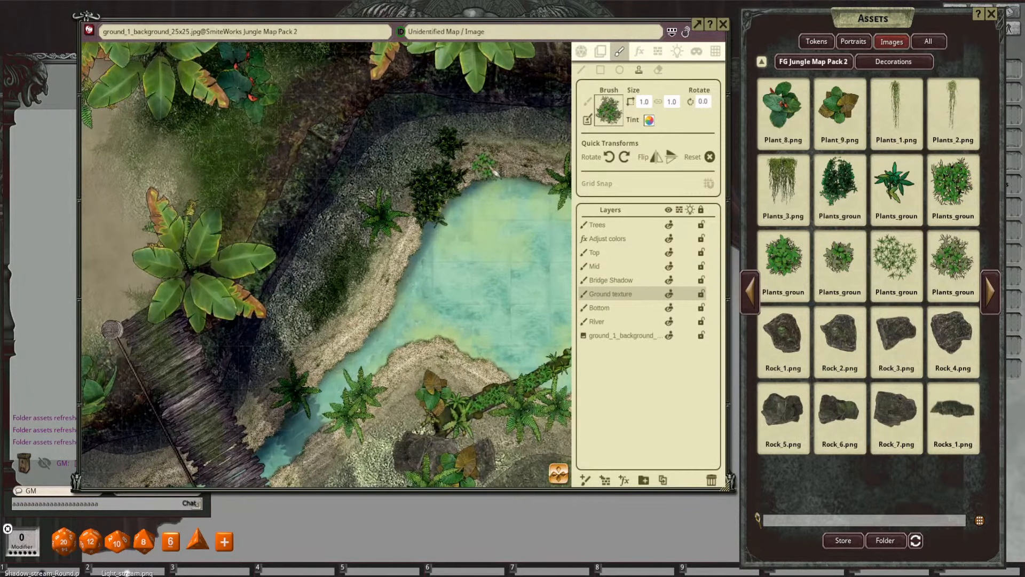
{"action": "left_click", "coordinate": [497, 170]}
{"action": "scroll", "coordinate": [525, 169], "scroll_direction": "down", "scroll_amount": 5}
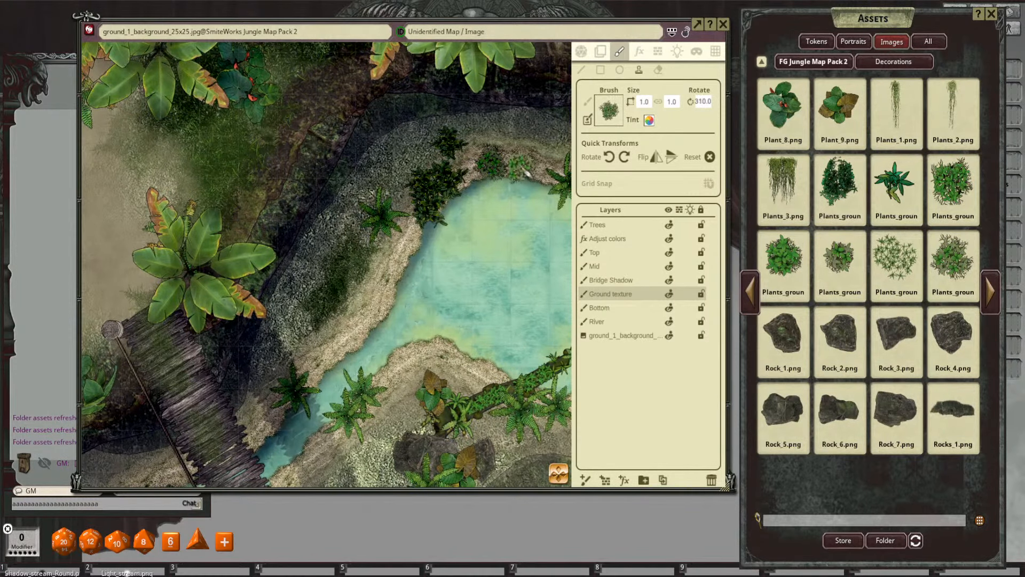
{"action": "left_click", "coordinate": [525, 168]}
Step: Stamp the ground plant at size 1.0, rotated 265°, along the western bank between the pool and the bridge
{"action": "left_click_drag", "start_coordinate": [515, 247], "coordinate": [355, 211]}
{"action": "scroll", "coordinate": [347, 210], "scroll_direction": "up", "scroll_amount": 5}
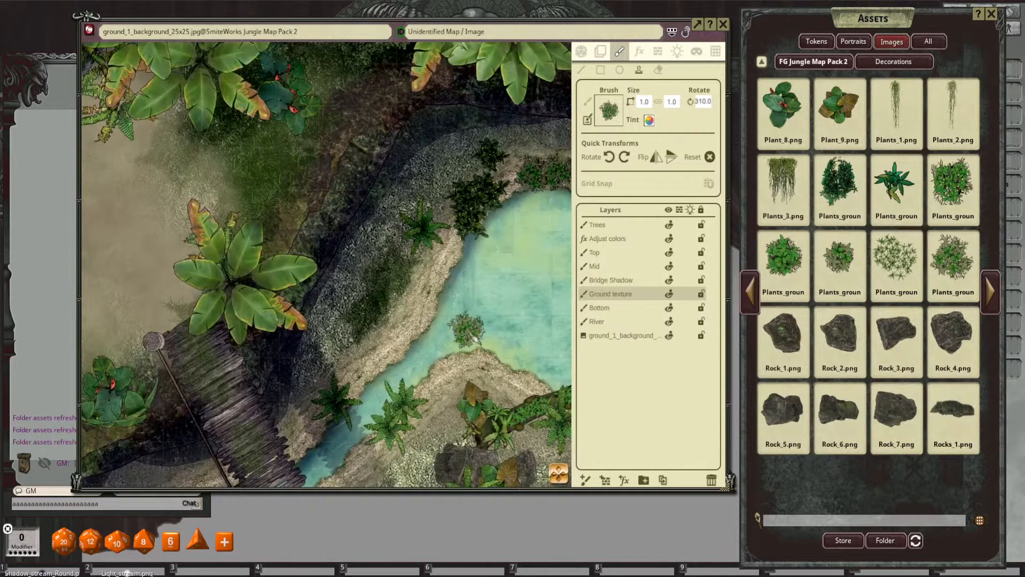
{"action": "left_click", "coordinate": [402, 221]}
{"action": "scroll", "coordinate": [406, 240], "scroll_direction": "down", "scroll_amount": 4}
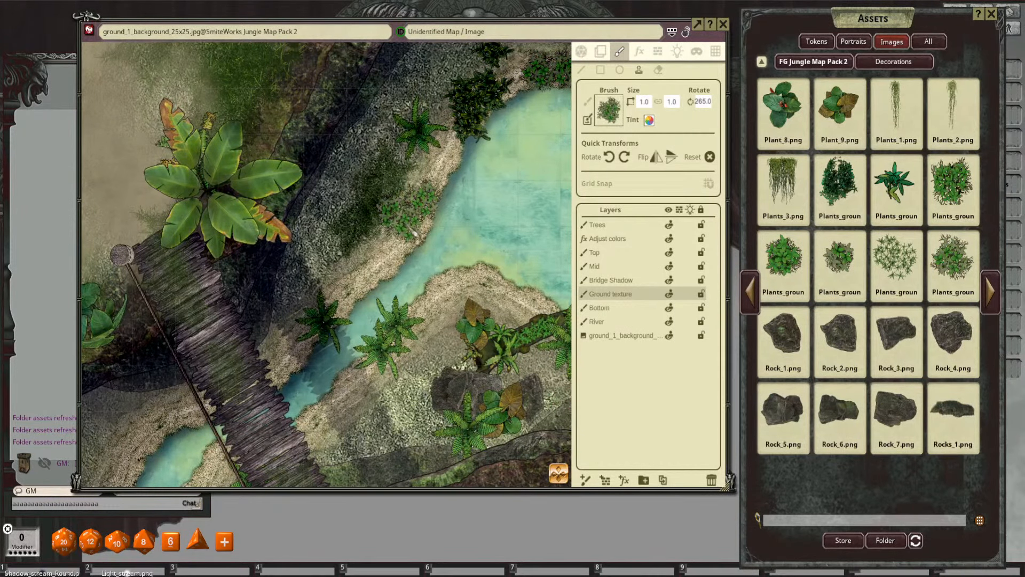
{"action": "scroll", "coordinate": [451, 249], "scroll_direction": "up", "scroll_amount": 1}
{"action": "scroll", "coordinate": [452, 249], "scroll_direction": "down", "scroll_amount": 2}
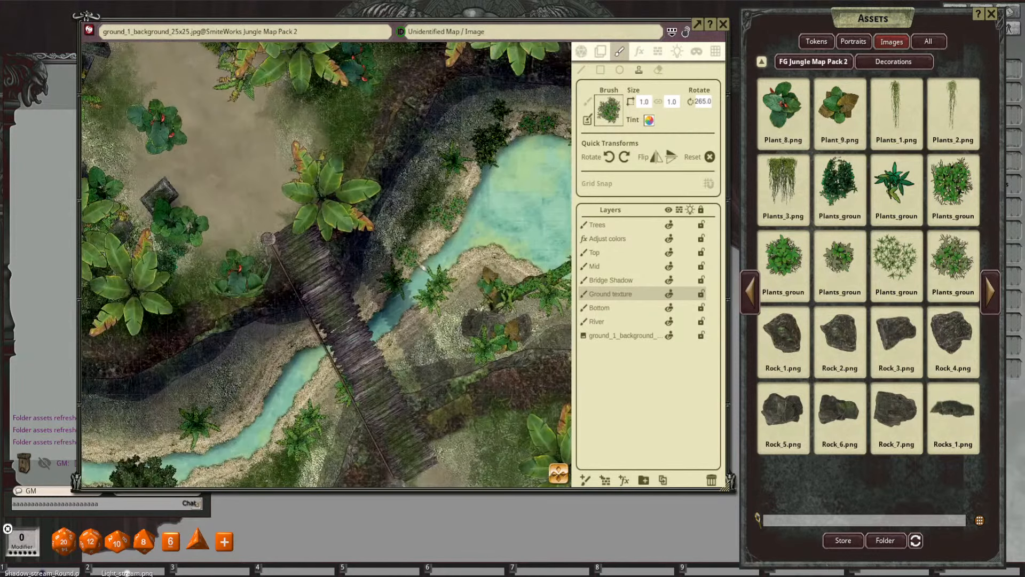
Step: Stamp the ground plant at size 1.0 along the river's southern bank, west of the dark bush
{"action": "scroll", "coordinate": [457, 229], "scroll_direction": "up", "scroll_amount": 1}
{"action": "left_click_drag", "start_coordinate": [475, 254], "coordinate": [334, 271]}
{"action": "scroll", "coordinate": [514, 272], "scroll_direction": "down", "scroll_amount": 2}
{"action": "scroll", "coordinate": [439, 256], "scroll_direction": "down", "scroll_amount": 1}
{"action": "left_click_drag", "start_coordinate": [455, 269], "coordinate": [454, 259]}
{"action": "scroll", "coordinate": [514, 249], "scroll_direction": "up", "scroll_amount": 1}
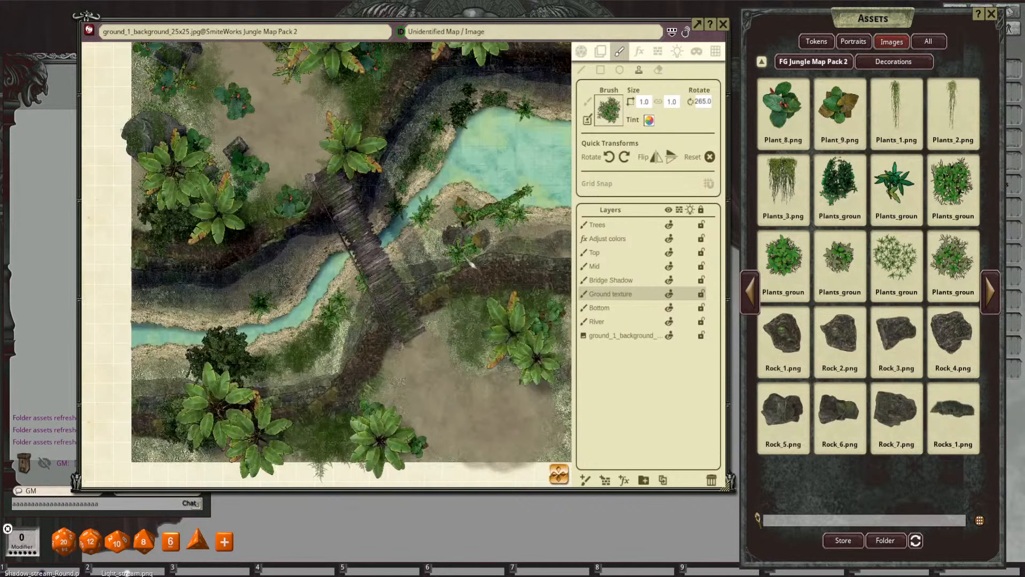
{"action": "left_click_drag", "start_coordinate": [388, 267], "coordinate": [506, 258]}
{"action": "scroll", "coordinate": [299, 355], "scroll_direction": "up", "scroll_amount": 2}
{"action": "scroll", "coordinate": [334, 353], "scroll_direction": "down", "scroll_amount": 3}
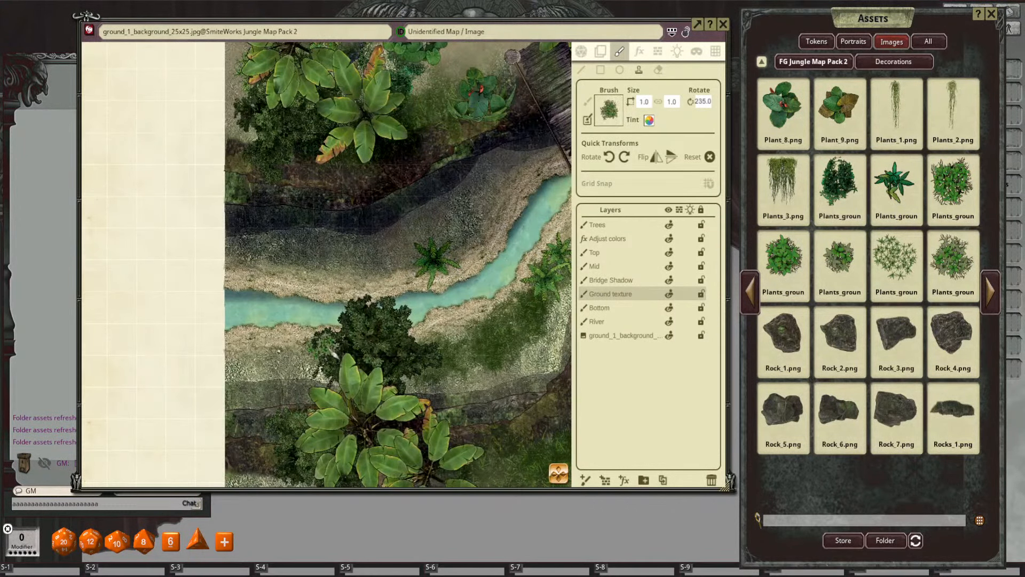
{"action": "scroll", "coordinate": [323, 355], "scroll_direction": "down", "scroll_amount": 2}
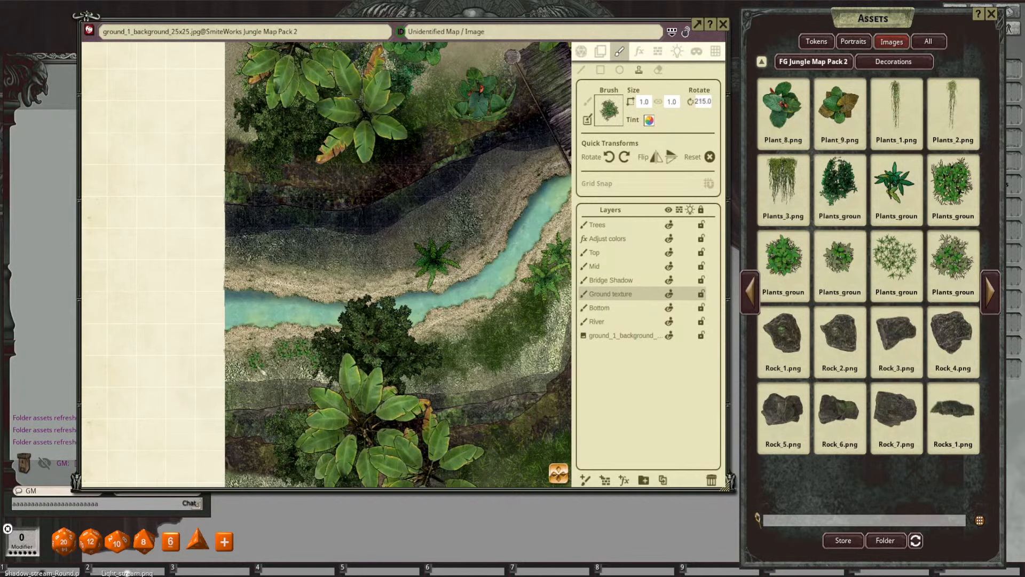
Step: Stamp a cluster of ground plants at sizes 1.0 and 1.3 on the river's northern bank, west of the fern
{"action": "left_click", "coordinate": [311, 269]}
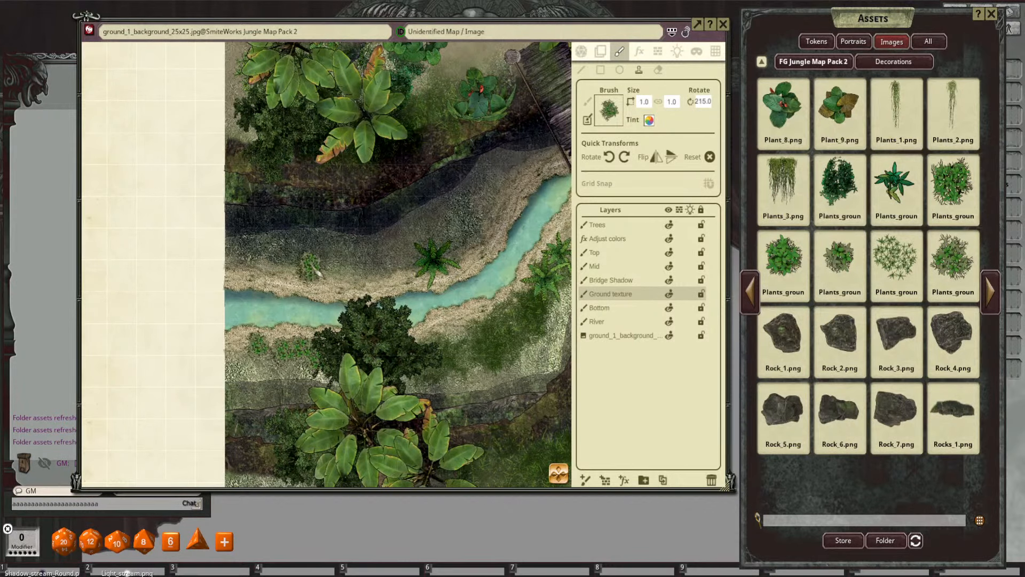
{"action": "scroll", "coordinate": [343, 263], "scroll_direction": "up", "scroll_amount": 3}
{"action": "left_click", "coordinate": [340, 265]}
{"action": "scroll", "coordinate": [291, 248], "scroll_direction": "up", "scroll_amount": 1}
{"action": "scroll", "coordinate": [319, 252], "scroll_direction": "up", "scroll_amount": 9}
{"action": "left_click", "coordinate": [319, 252]}
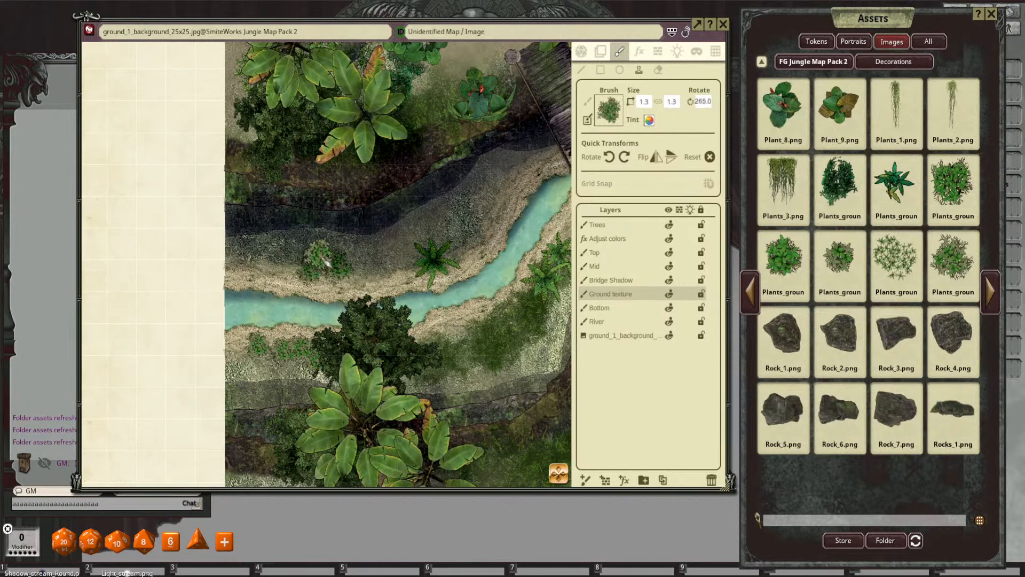
{"action": "left_click", "coordinate": [303, 254]}
{"action": "left_click", "coordinate": [279, 270]}
{"action": "scroll", "coordinate": [522, 287], "scroll_direction": "down", "scroll_amount": 2}
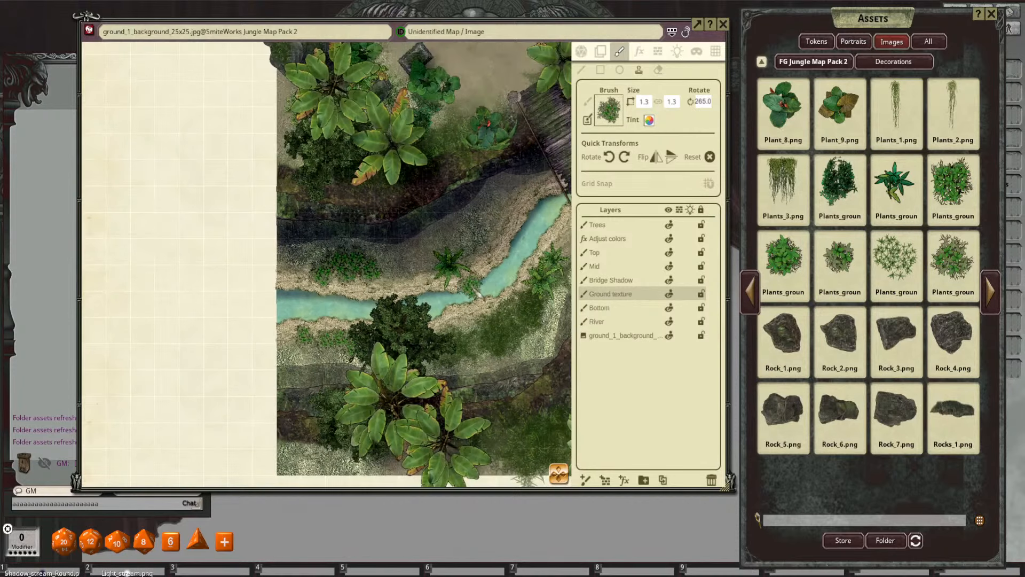
Step: Stamp the spiky blue-green ground plant at size 1.0 within the northern bank's plant cluster and between it and the fern
{"action": "left_click_drag", "start_coordinate": [471, 286], "coordinate": [523, 286]}
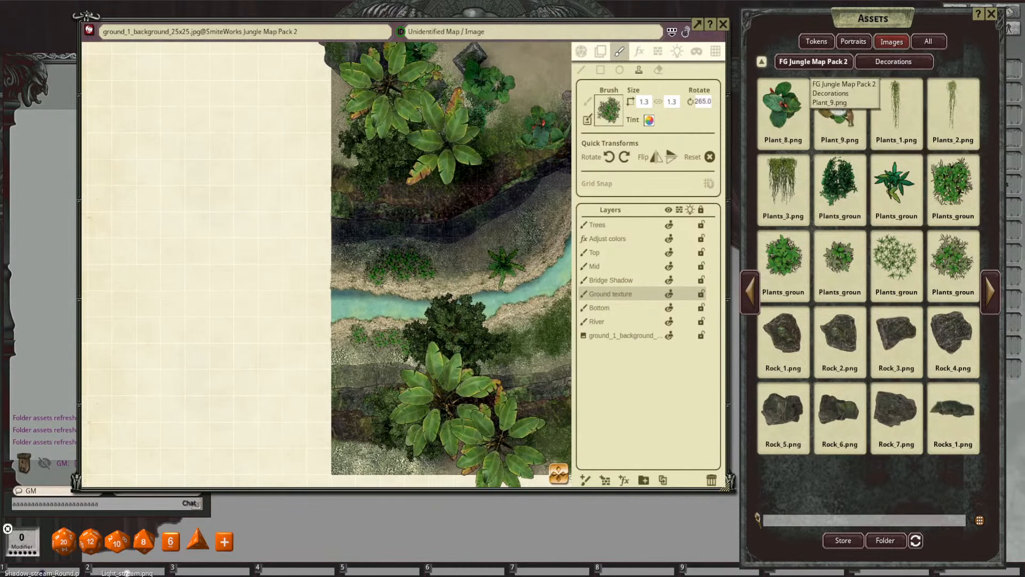
{"action": "mouse_move", "coordinate": [721, 146]}
{"action": "left_mouse_down"}
{"action": "mouse_move", "coordinate": [629, 104]}
{"action": "mouse_move", "coordinate": [610, 109]}
{"action": "left_mouse_up"}
{"action": "scroll", "coordinate": [423, 237], "scroll_direction": "up", "scroll_amount": 4}
{"action": "left_click", "coordinate": [405, 277]}
{"action": "scroll", "coordinate": [365, 305], "scroll_direction": "down", "scroll_amount": 11}
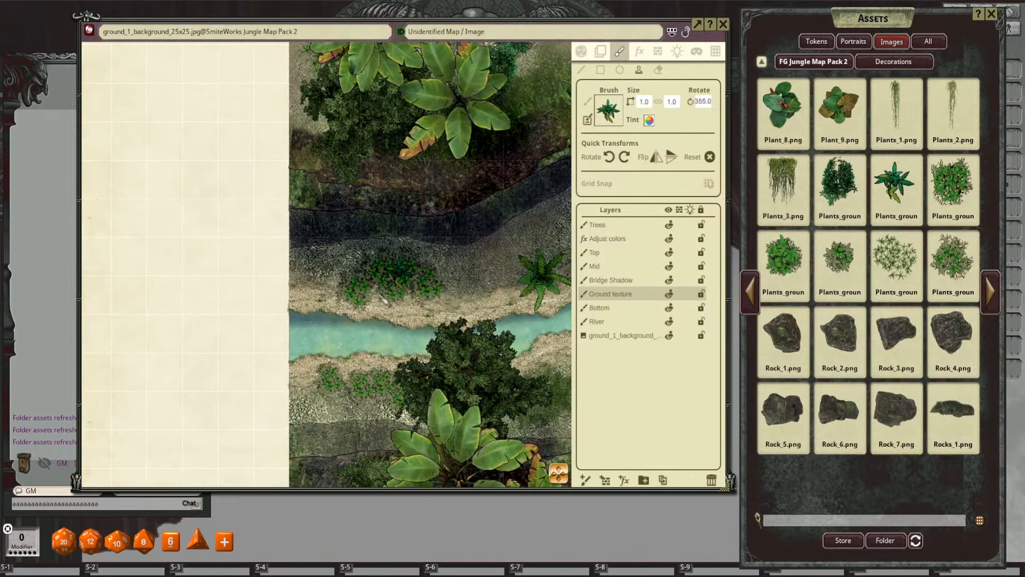
{"action": "left_click", "coordinate": [384, 283]}
{"action": "left_click", "coordinate": [402, 299]}
{"action": "left_click", "coordinate": [482, 281]}
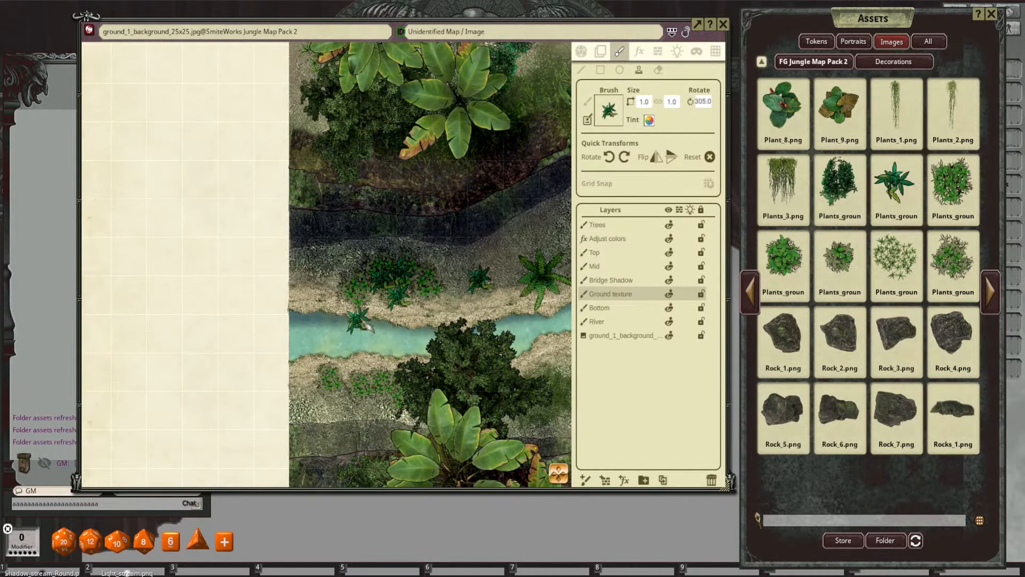
Step: Stamp the spiky plant at size 1.0 on the northern riverbank between the fern and the bridge
{"action": "scroll", "coordinate": [416, 304], "scroll_direction": "down", "scroll_amount": 1}
{"action": "left_click_drag", "start_coordinate": [487, 284], "coordinate": [343, 288]}
{"action": "left_click_drag", "start_coordinate": [475, 255], "coordinate": [439, 255]}
{"action": "scroll", "coordinate": [439, 259], "scroll_direction": "up", "scroll_amount": 20}
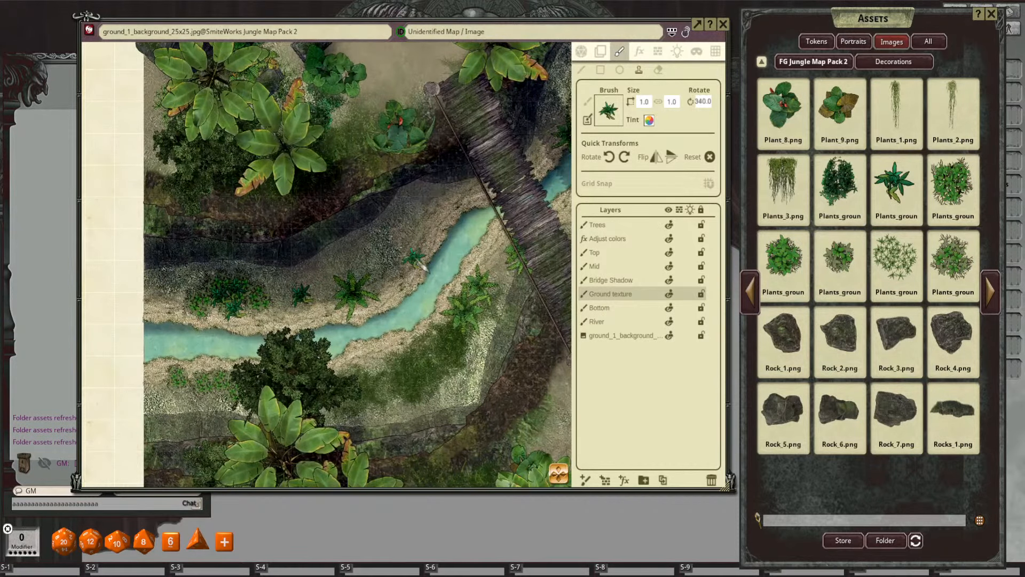
{"action": "left_click", "coordinate": [415, 236]}
Step: Stamp spiky plants at size 1.0 among the greenery on the pool's western and northern shores
{"action": "left_click_drag", "start_coordinate": [503, 216], "coordinate": [279, 370]}
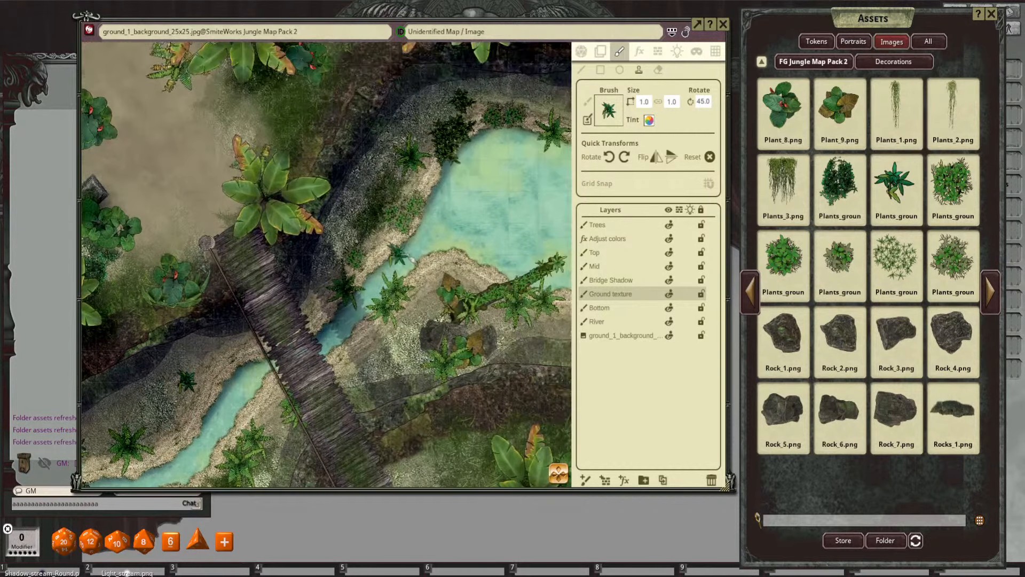
{"action": "left_click", "coordinate": [396, 208]}
{"action": "left_click", "coordinate": [504, 110]}
{"action": "scroll", "coordinate": [475, 136], "scroll_direction": "down", "scroll_amount": 10}
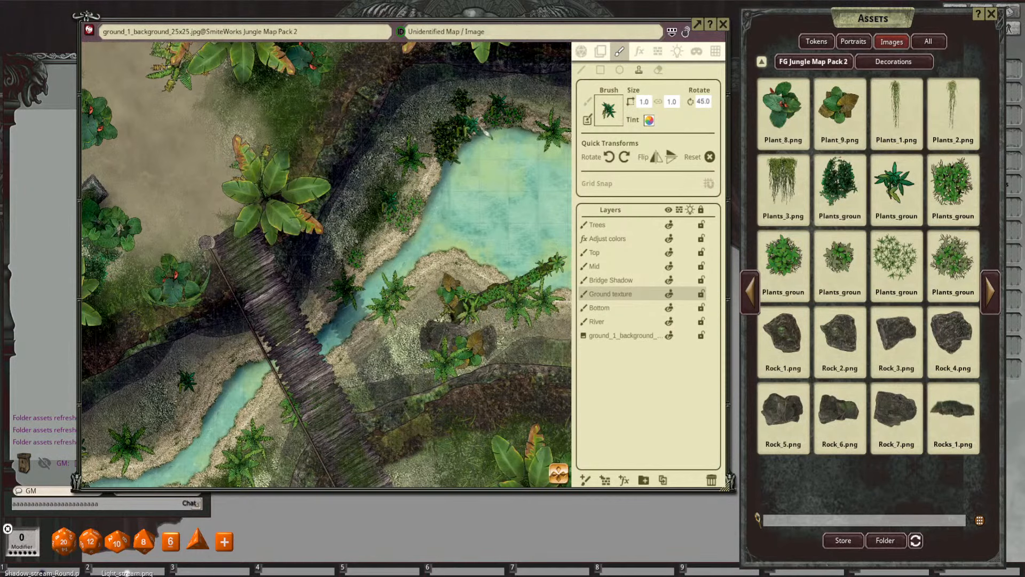
{"action": "left_click", "coordinate": [487, 123]}
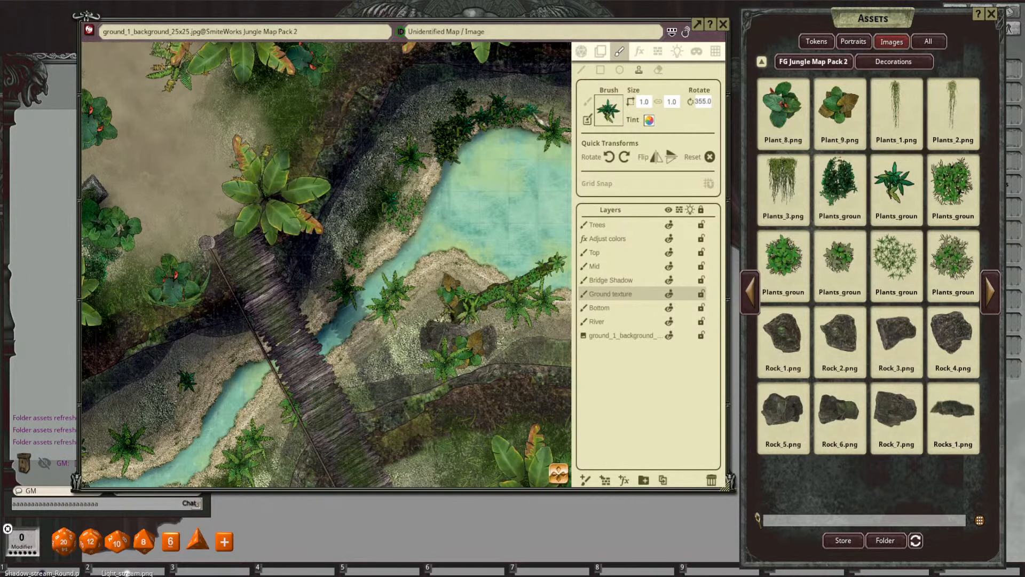
Step: Stamp spiky plants at size 1.0 in varied rotations between the mossy log and the rocks
{"action": "left_click_drag", "start_coordinate": [523, 264], "coordinate": [521, 175]}
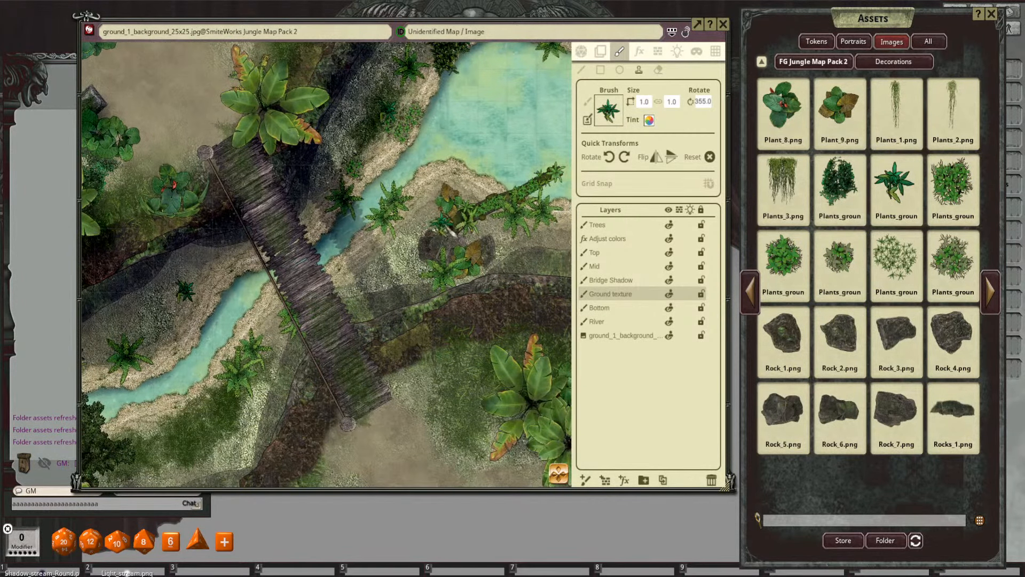
{"action": "left_click", "coordinate": [446, 226]}
{"action": "scroll", "coordinate": [492, 239], "scroll_direction": "up", "scroll_amount": 2}
{"action": "scroll", "coordinate": [493, 237], "scroll_direction": "down", "scroll_amount": 14}
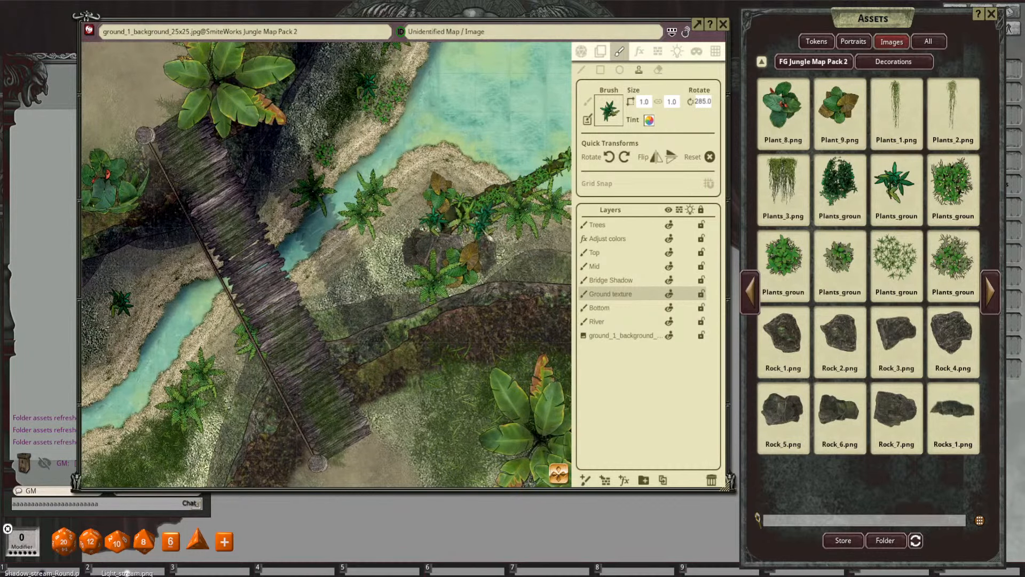
Step: Stamp the spiky plant at size 1.0 on the pool's southern shore near the map's eastern edge
{"action": "scroll", "coordinate": [513, 251], "scroll_direction": "down", "scroll_amount": 3}
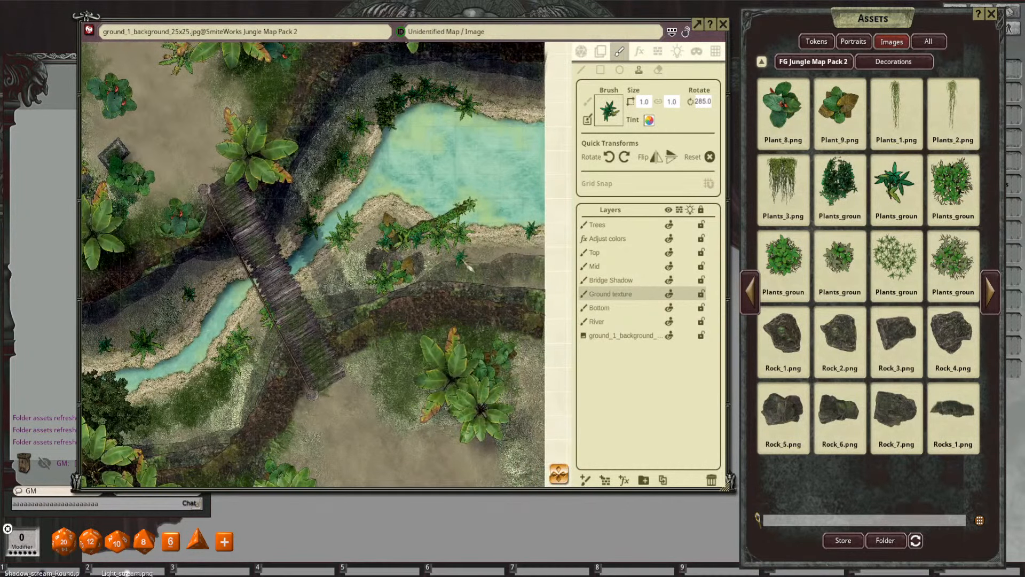
{"action": "scroll", "coordinate": [470, 267], "scroll_direction": "up", "scroll_amount": 3}
{"action": "scroll", "coordinate": [441, 265], "scroll_direction": "down", "scroll_amount": 11}
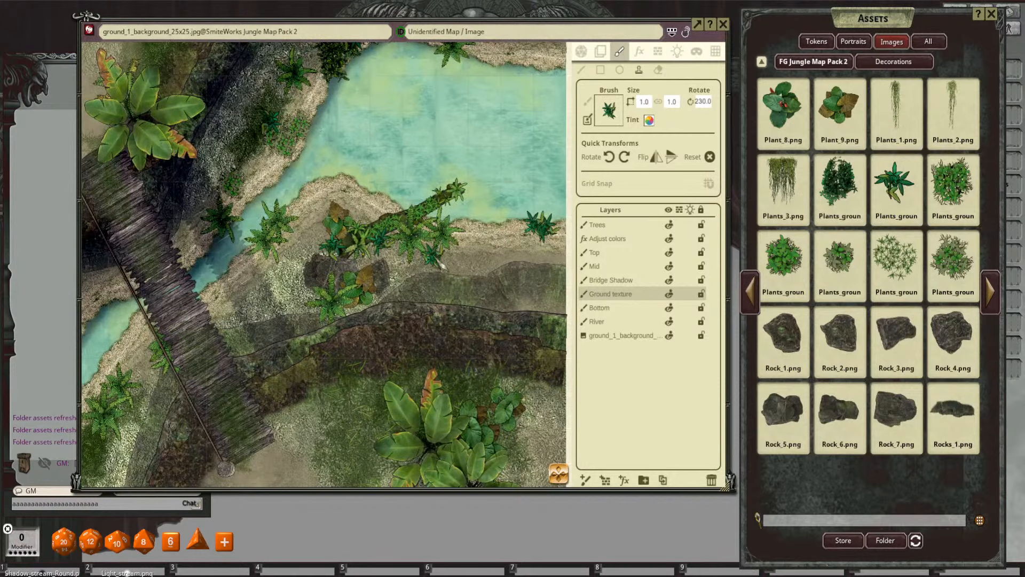
{"action": "scroll", "coordinate": [440, 264], "scroll_direction": "down", "scroll_amount": 5}
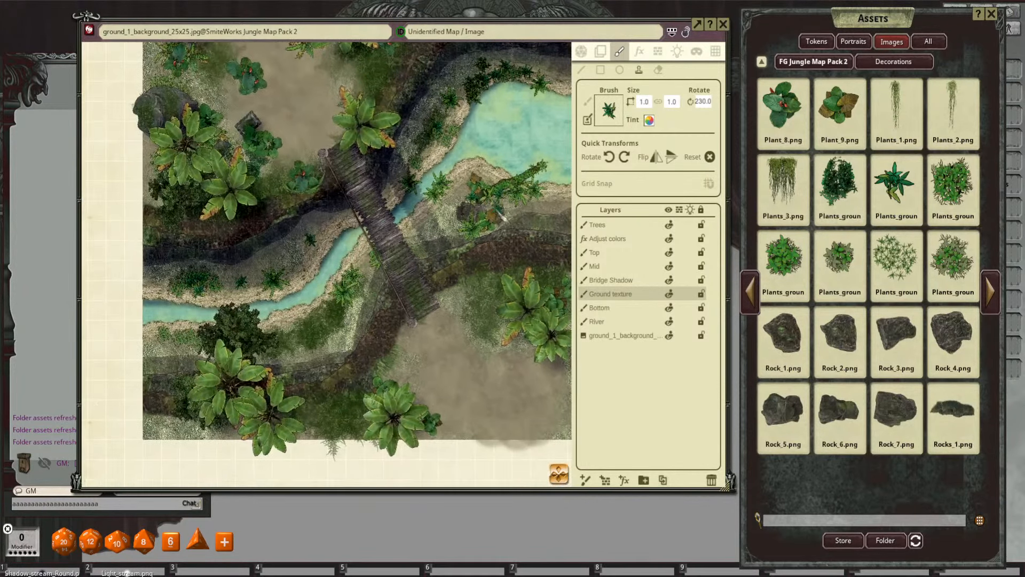
Step: Stamp the spiky plant at size 1.0, rotated 200°, on the shore just south of the log's outer end
{"action": "scroll", "coordinate": [501, 215], "scroll_direction": "up", "scroll_amount": 3}
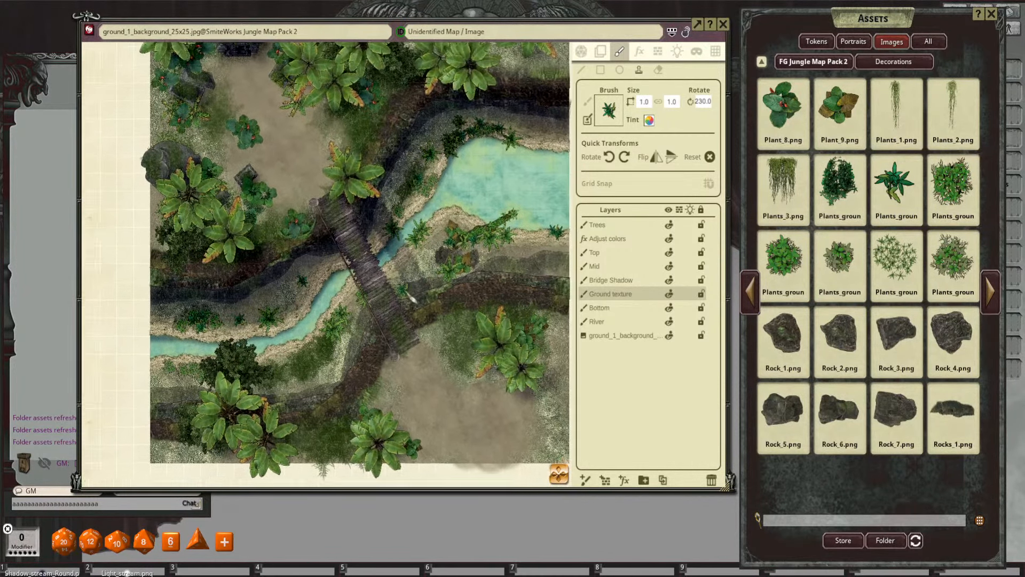
{"action": "scroll", "coordinate": [412, 299], "scroll_direction": "down", "scroll_amount": 3}
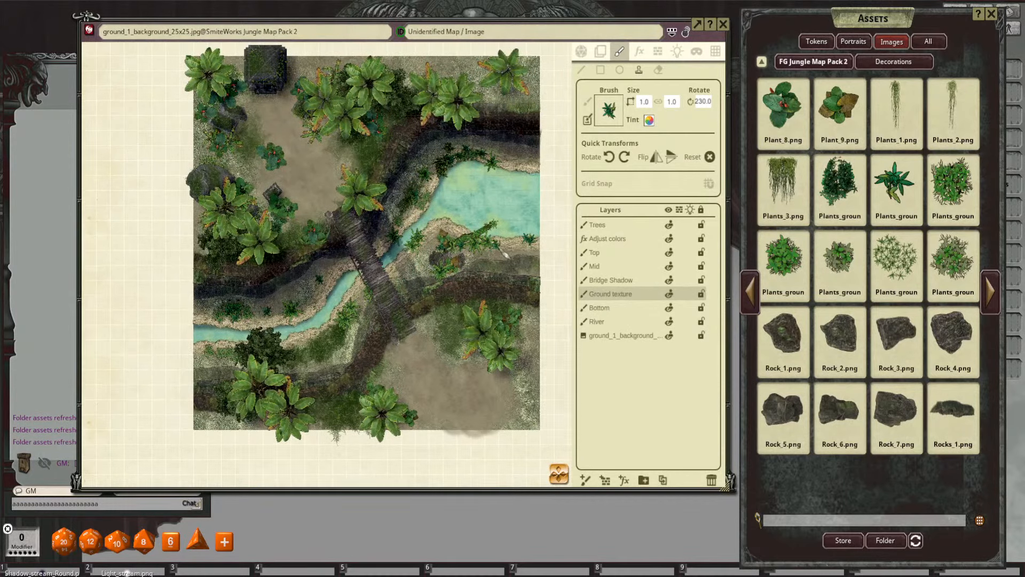
{"action": "scroll", "coordinate": [504, 255], "scroll_direction": "up", "scroll_amount": 8}
{"action": "scroll", "coordinate": [470, 248], "scroll_direction": "down", "scroll_amount": 2}
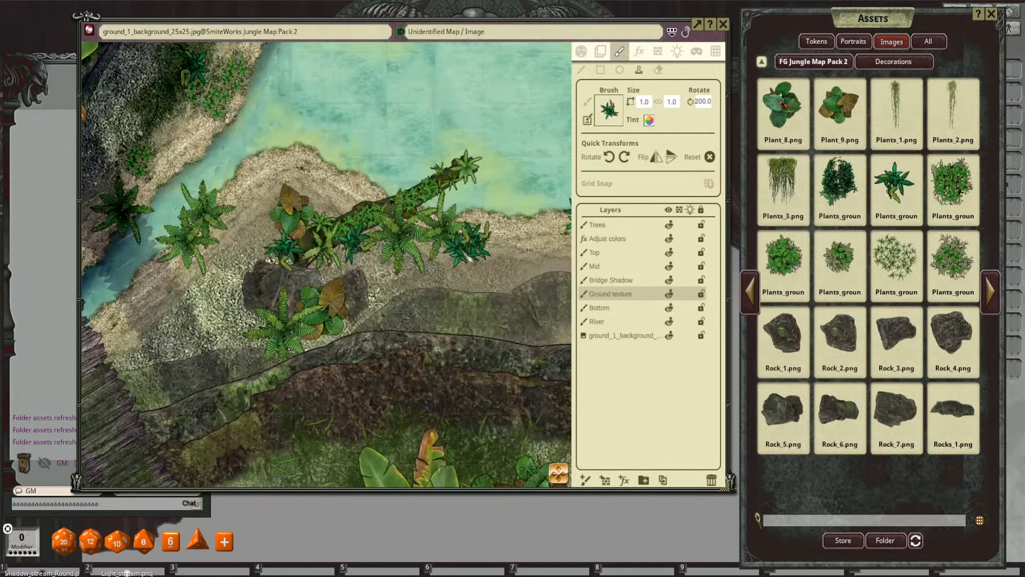
{"action": "scroll", "coordinate": [468, 257], "scroll_direction": "down", "scroll_amount": 5}
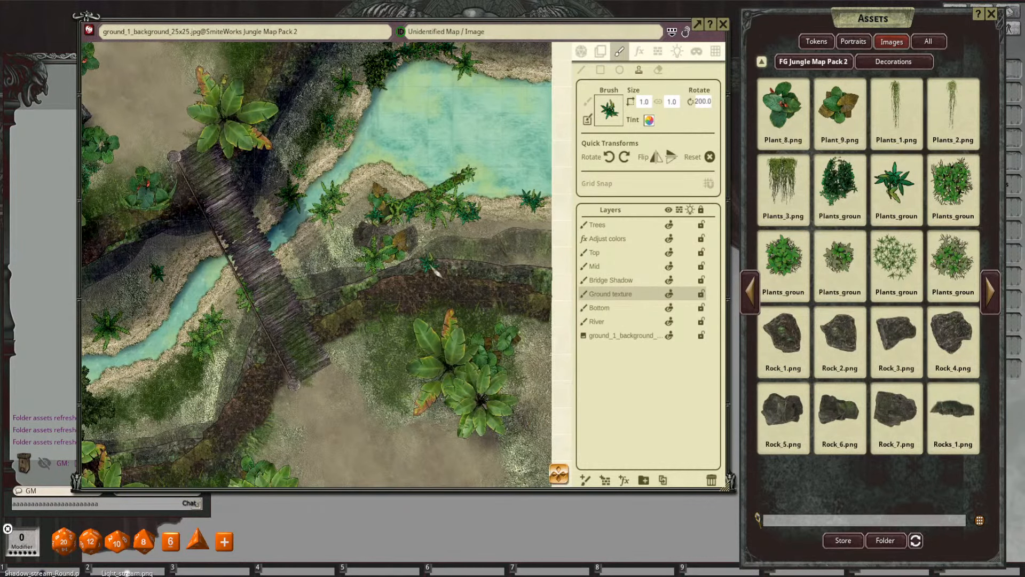
{"action": "scroll", "coordinate": [436, 272], "scroll_direction": "down", "scroll_amount": 4}
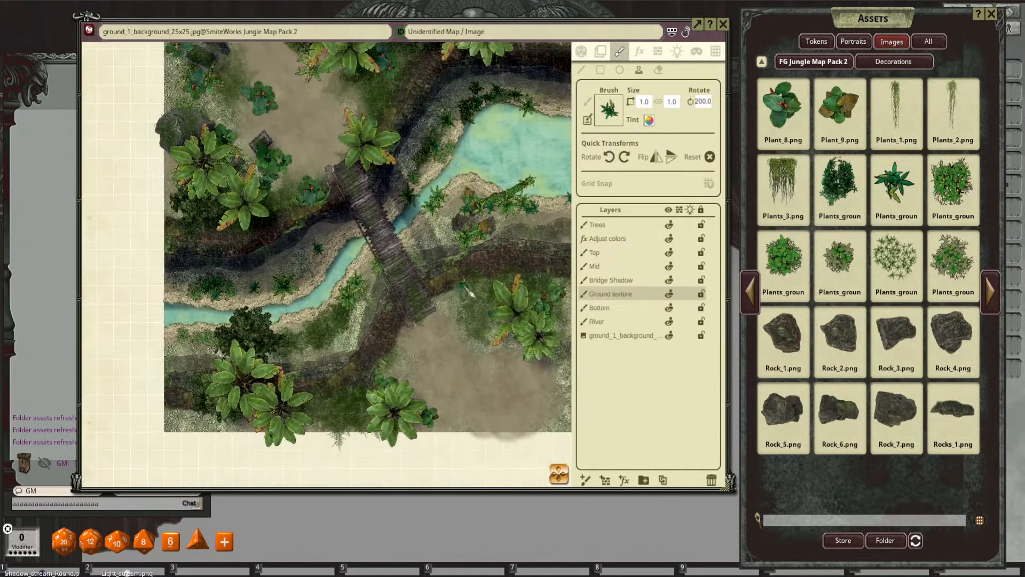
{"action": "scroll", "coordinate": [475, 286], "scroll_direction": "down", "scroll_amount": 5}
{"action": "scroll", "coordinate": [454, 286], "scroll_direction": "up", "scroll_amount": 3}
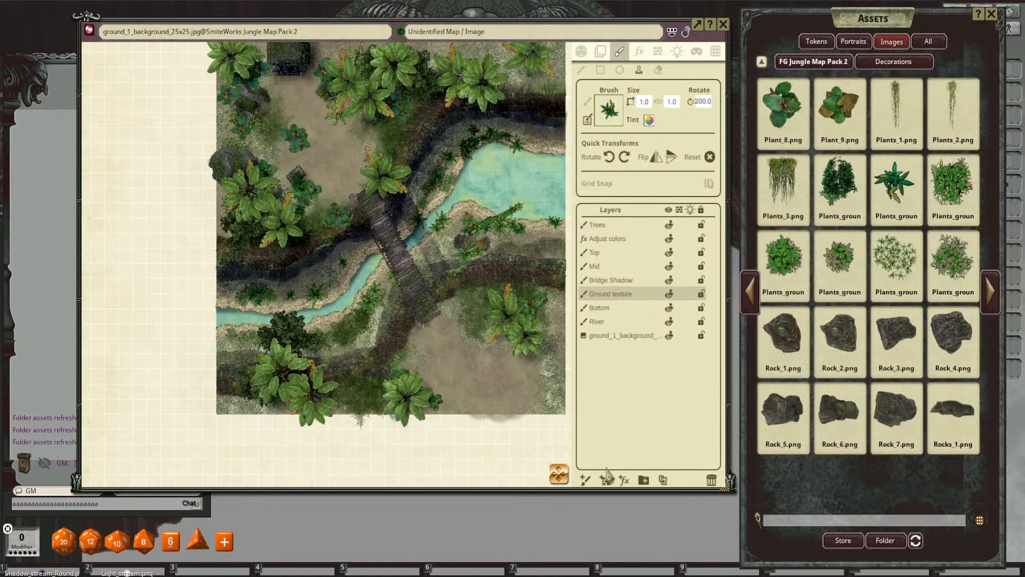
Step: Add a new FX layer with the Clouds effect and place it directly beneath the Top layer
{"action": "left_click", "coordinate": [624, 479]}
{"action": "left_click", "coordinate": [639, 51]}
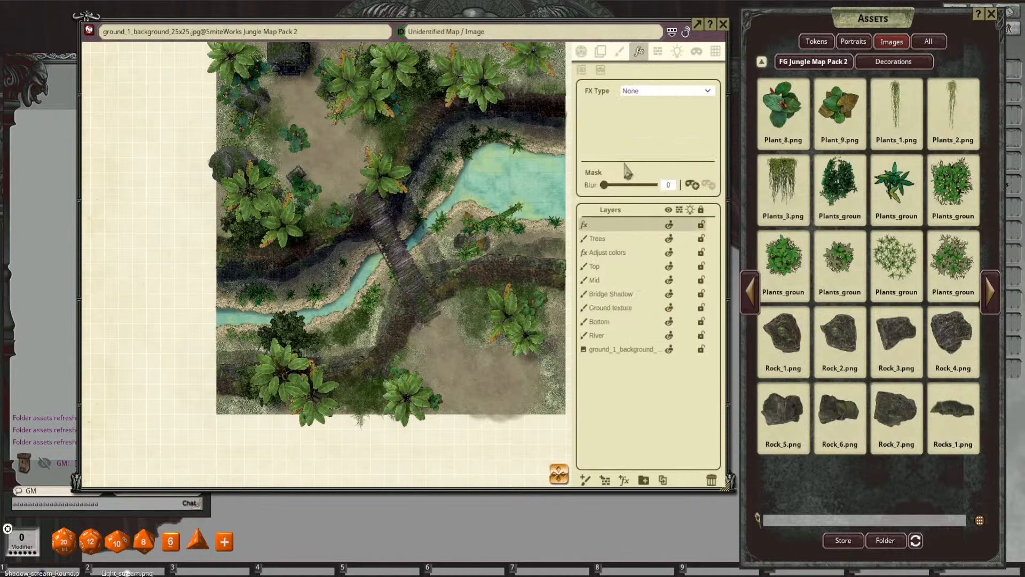
{"action": "left_click", "coordinate": [665, 91]}
{"action": "scroll", "coordinate": [678, 160], "scroll_direction": "down", "scroll_amount": 2}
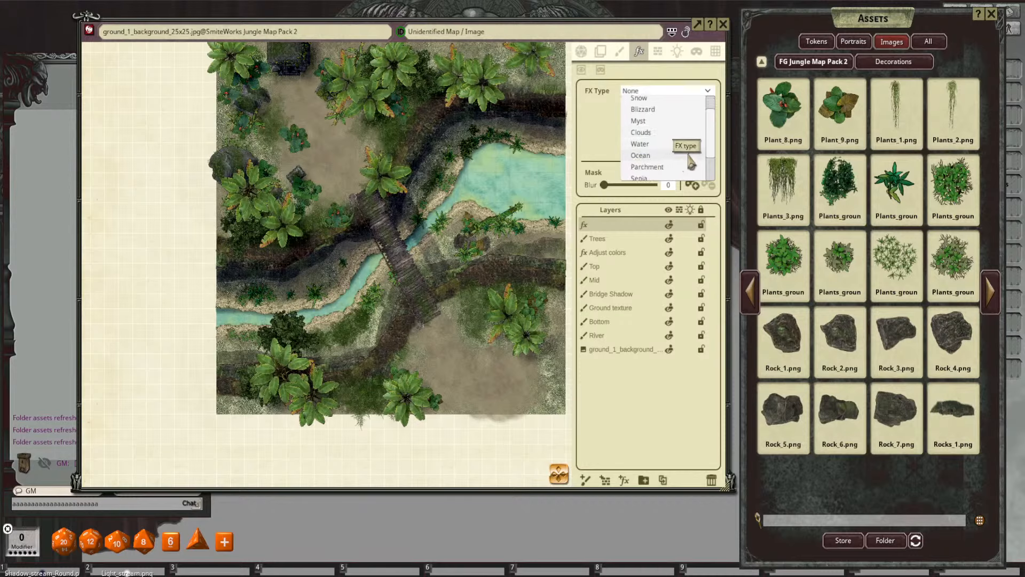
{"action": "scroll", "coordinate": [689, 161], "scroll_direction": "down", "scroll_amount": 1}
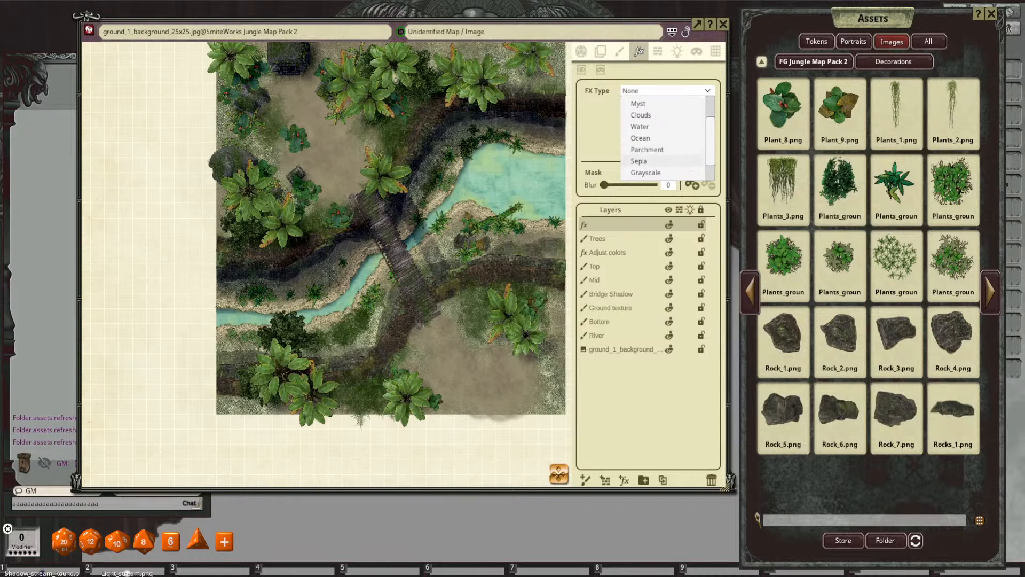
{"action": "scroll", "coordinate": [678, 160], "scroll_direction": "down", "scroll_amount": 3}
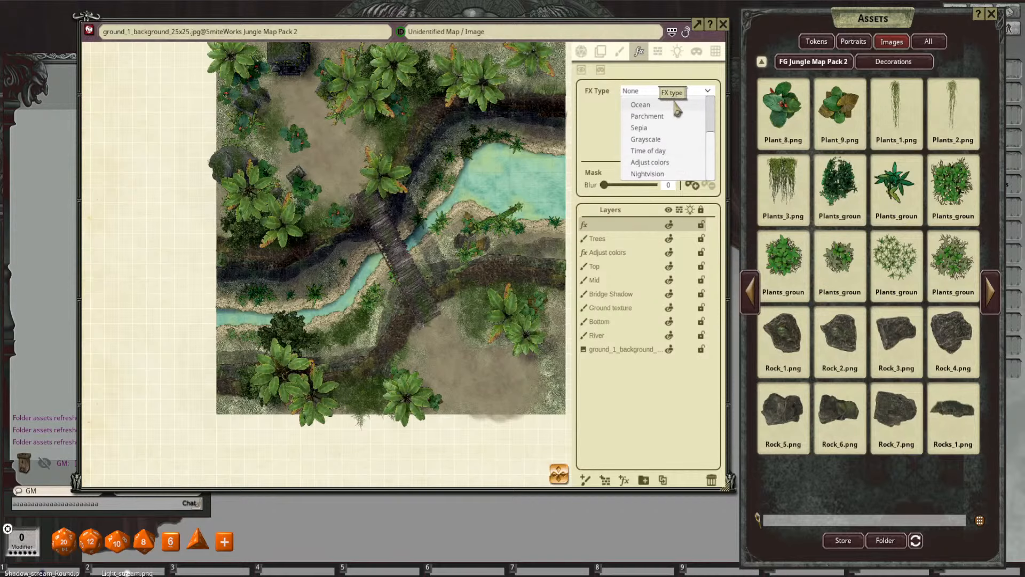
{"action": "scroll", "coordinate": [677, 112], "scroll_direction": "up", "scroll_amount": 4}
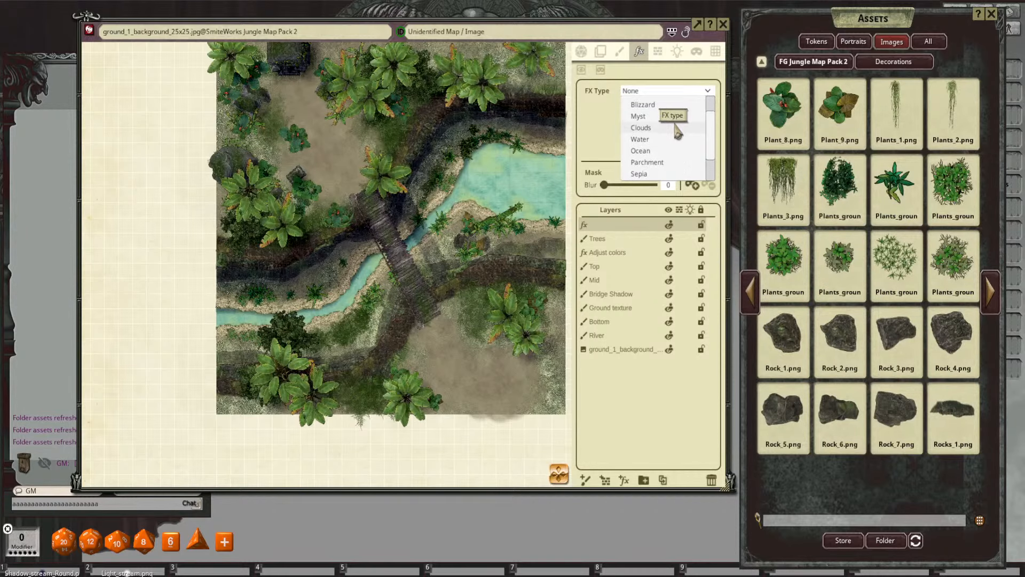
{"action": "left_click", "coordinate": [676, 128]}
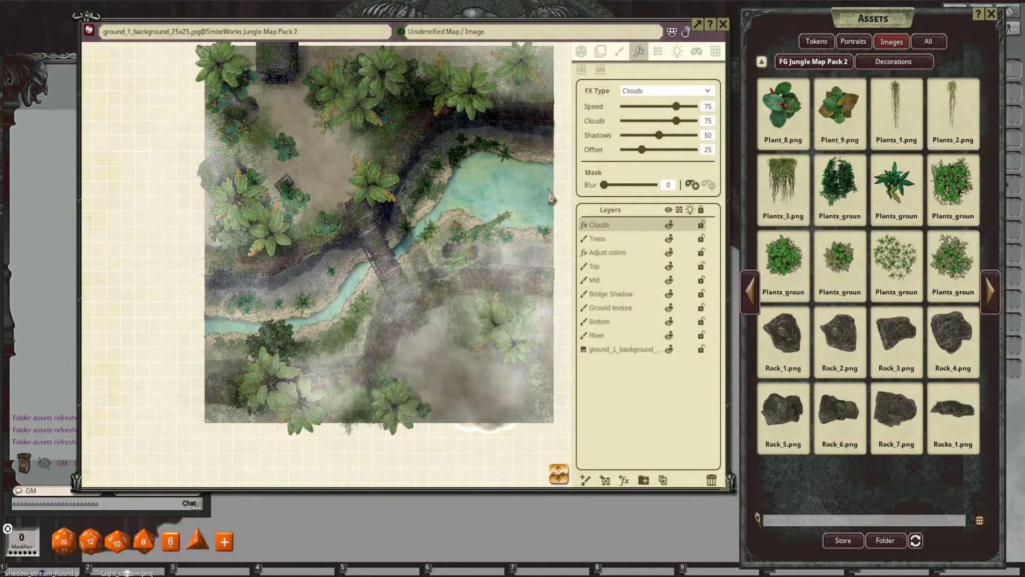
{"action": "left_click_drag", "start_coordinate": [638, 225], "coordinate": [642, 262]}
{"action": "mouse_move", "coordinate": [522, 218]}
{"action": "left_mouse_down"}
{"action": "mouse_move", "coordinate": [534, 197]}
{"action": "mouse_move", "coordinate": [536, 219]}
{"action": "left_mouse_up"}
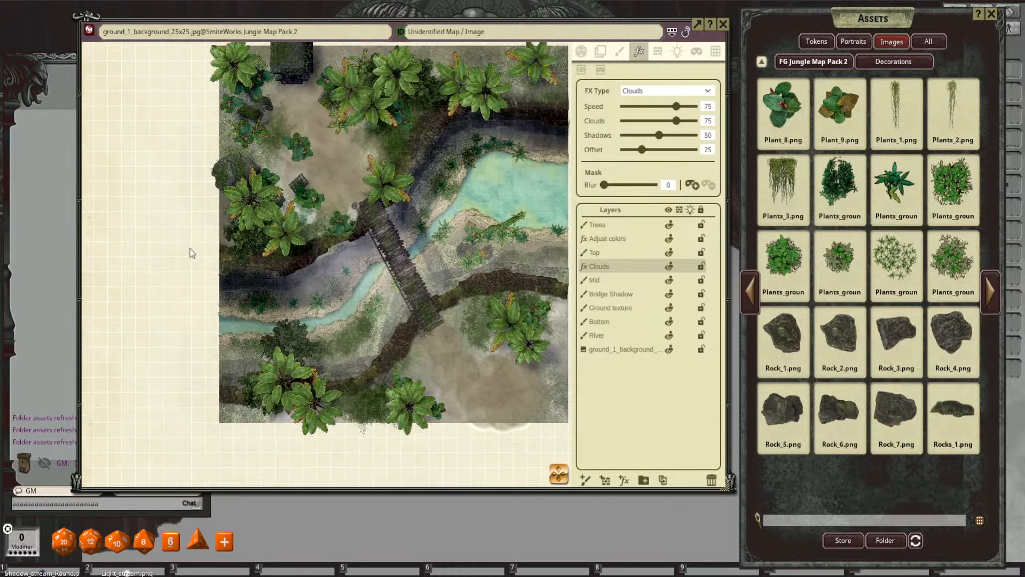
Step: Set the cloud effect's Speed to 52 and Clouds to 88
{"action": "double_click", "coordinate": [707, 106]}
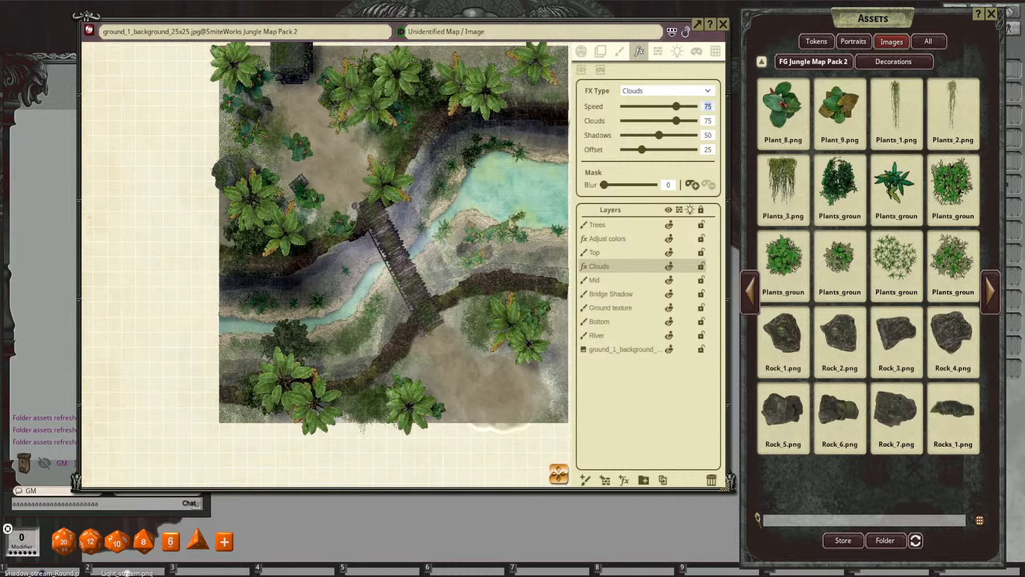
{"action": "left_click_drag", "start_coordinate": [676, 121], "coordinate": [686, 122]}
{"action": "left_click", "coordinate": [705, 107]}
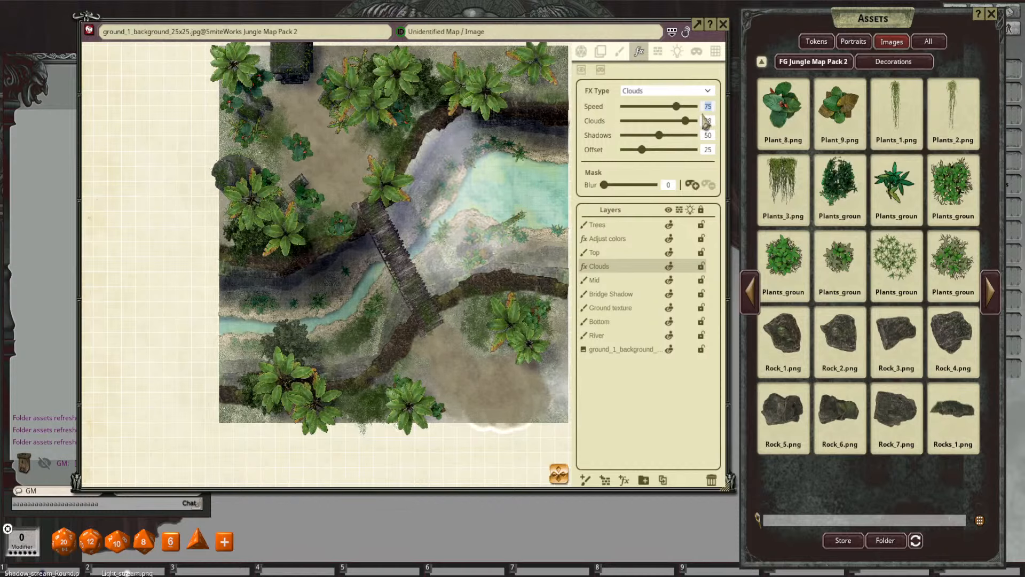
{"action": "type", "text": "52"}
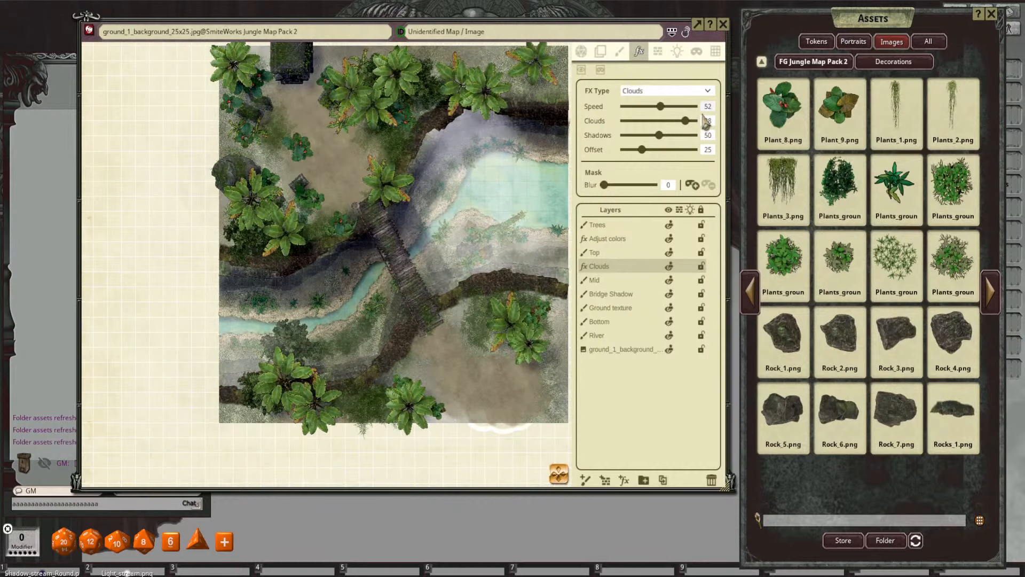
{"action": "scroll", "coordinate": [506, 185], "scroll_direction": "up", "scroll_amount": 2}
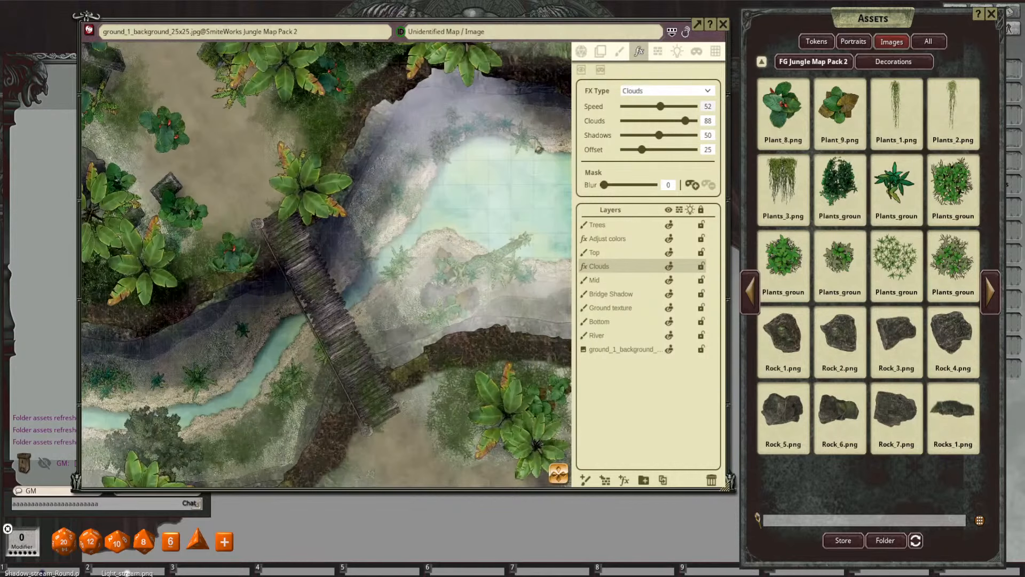
{"action": "scroll", "coordinate": [476, 151], "scroll_direction": "down", "scroll_amount": 2}
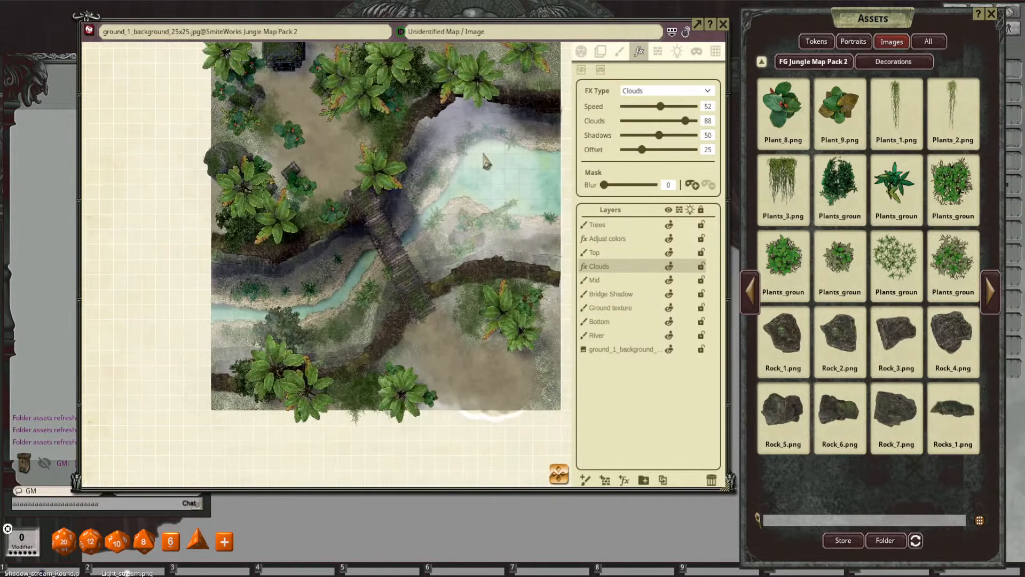
Step: Add a mask to the Clouds layer and start painting it over the riverbed west of the bridge
{"action": "left_click", "coordinate": [691, 185]}
{"action": "left_click_drag", "start_coordinate": [381, 228], "coordinate": [387, 211]}
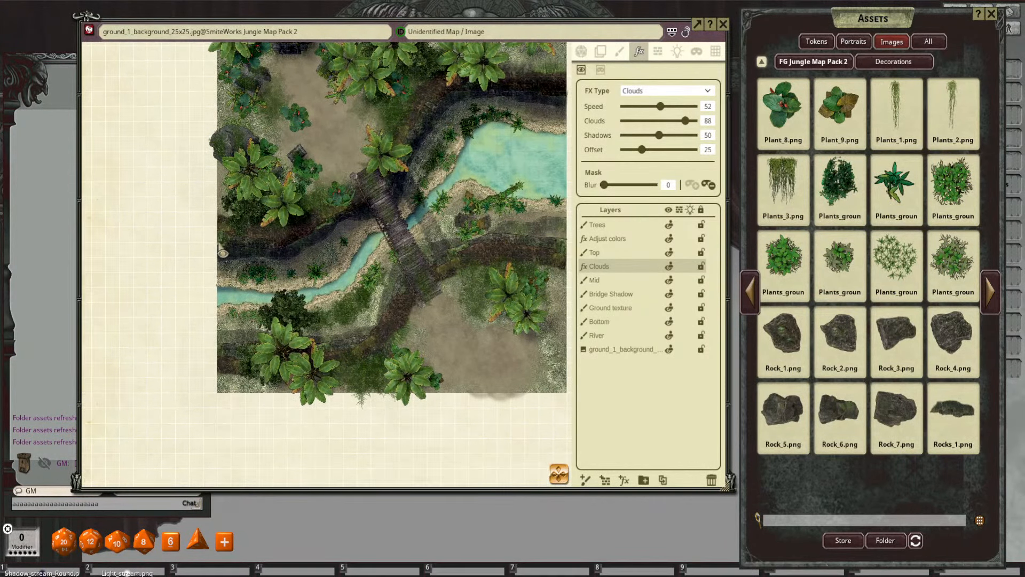
{"action": "mouse_move", "coordinate": [219, 232]}
{"action": "left_mouse_down"}
{"action": "mouse_move", "coordinate": [304, 342]}
{"action": "mouse_move", "coordinate": [367, 362]}
{"action": "left_mouse_up"}
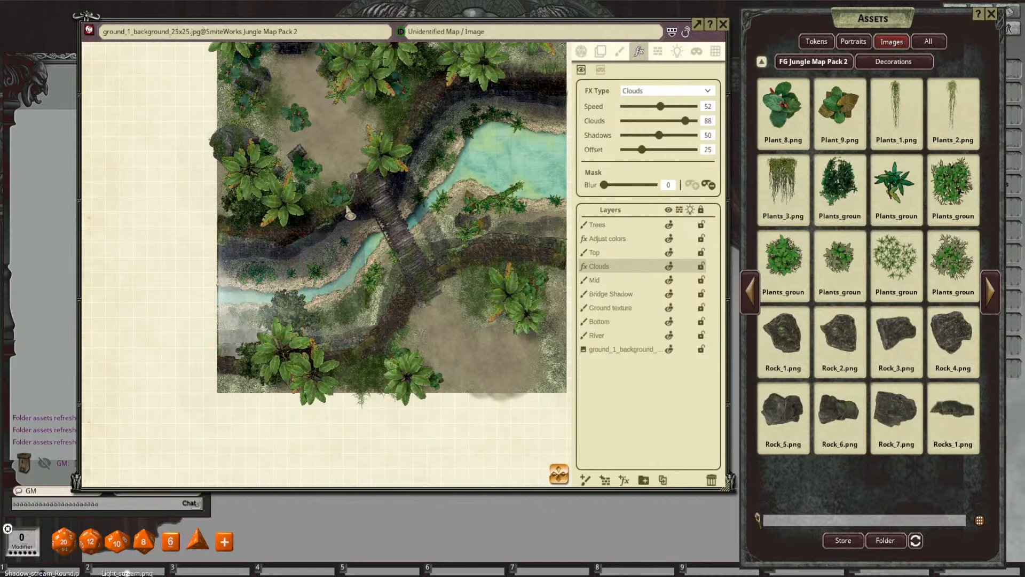
{"action": "left_click_drag", "start_coordinate": [315, 223], "coordinate": [388, 343]}
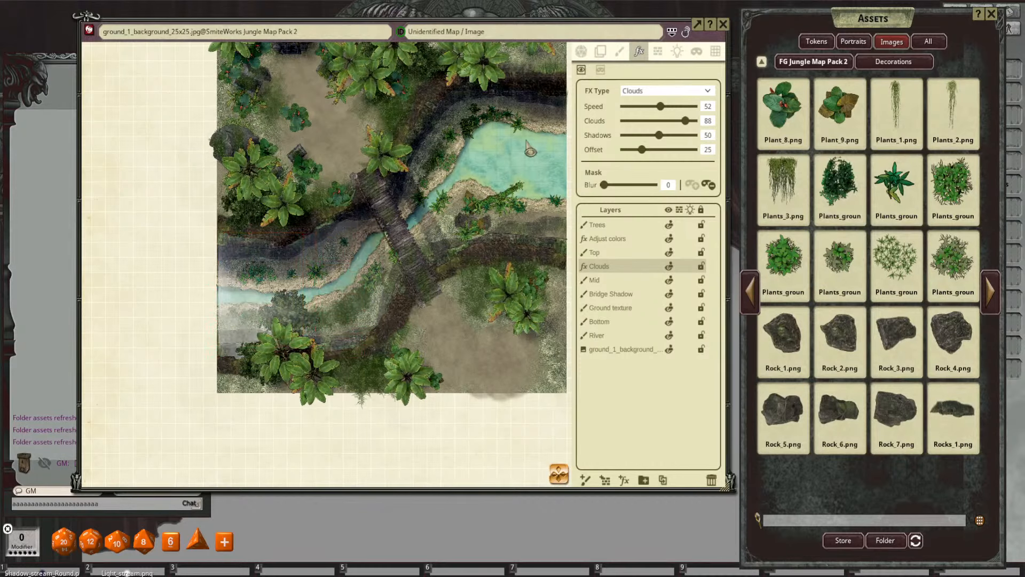
Step: Set the cloud Shadows to 0 and extend the mask over the remaining riverbanks and pool on both sides of the bridge
{"action": "left_click_drag", "start_coordinate": [660, 137], "coordinate": [623, 142]}
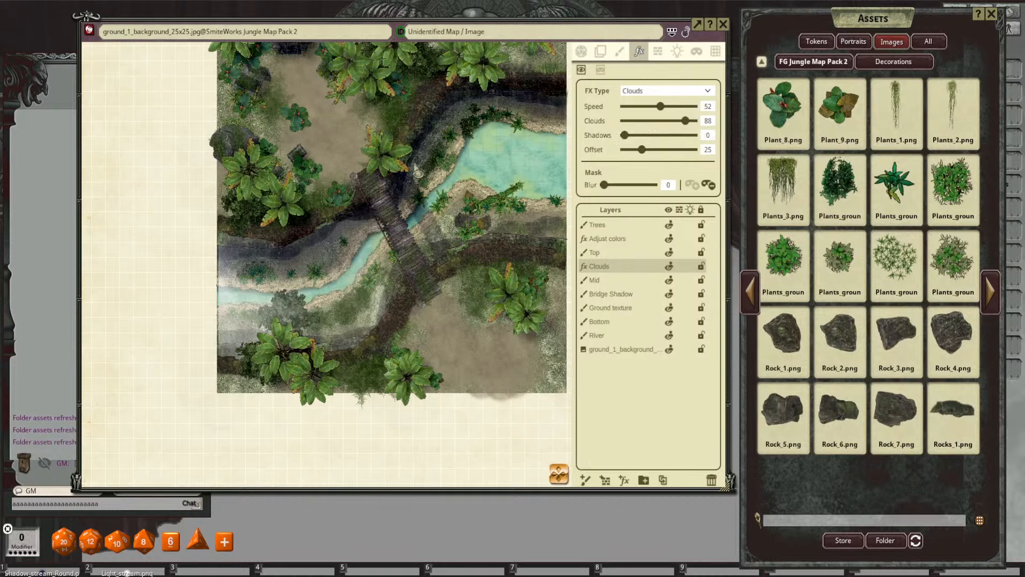
{"action": "mouse_move", "coordinate": [343, 210]}
{"action": "left_mouse_down"}
{"action": "mouse_move", "coordinate": [394, 189]}
{"action": "mouse_move", "coordinate": [432, 115]}
{"action": "mouse_move", "coordinate": [507, 93]}
{"action": "mouse_move", "coordinate": [555, 99]}
{"action": "mouse_move", "coordinate": [552, 181]}
{"action": "mouse_move", "coordinate": [507, 235]}
{"action": "mouse_move", "coordinate": [385, 296]}
{"action": "left_mouse_up"}
{"action": "mouse_move", "coordinate": [538, 106]}
{"action": "left_mouse_down"}
{"action": "mouse_move", "coordinate": [410, 129]}
{"action": "mouse_move", "coordinate": [436, 119]}
{"action": "mouse_move", "coordinate": [432, 269]}
{"action": "mouse_move", "coordinate": [395, 253]}
{"action": "mouse_move", "coordinate": [402, 130]}
{"action": "mouse_move", "coordinate": [444, 281]}
{"action": "mouse_move", "coordinate": [433, 278]}
{"action": "left_mouse_up"}
{"action": "scroll", "coordinate": [320, 256], "scroll_direction": "down", "scroll_amount": 3}
{"action": "left_click_drag", "start_coordinate": [291, 262], "coordinate": [428, 235]}
{"action": "scroll", "coordinate": [426, 236], "scroll_direction": "up", "scroll_amount": 3}
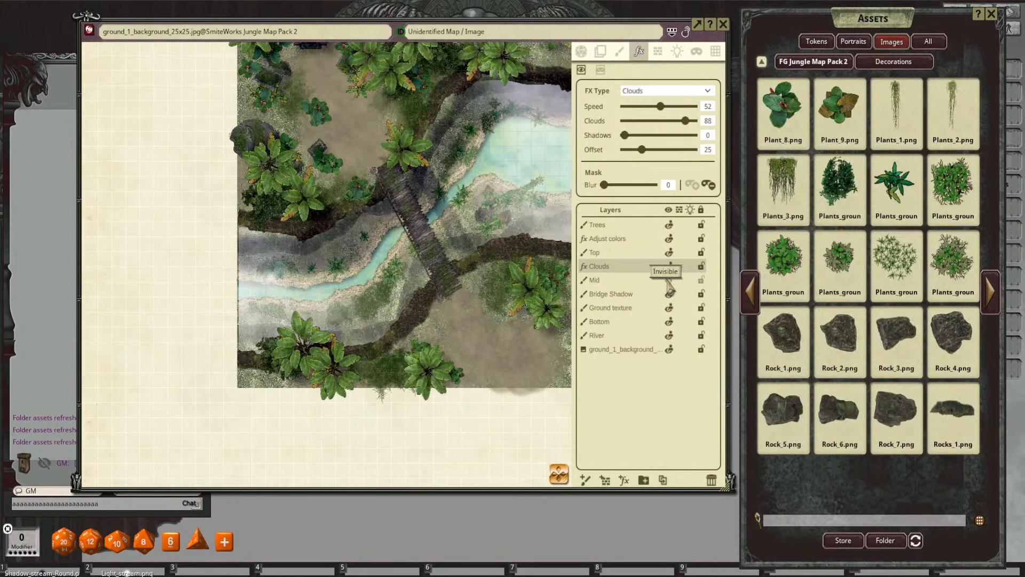
Step: Move the Clouds layer beneath the Mid layer, directly above Bridge Shadow
{"action": "left_click_drag", "start_coordinate": [630, 267], "coordinate": [640, 281]}
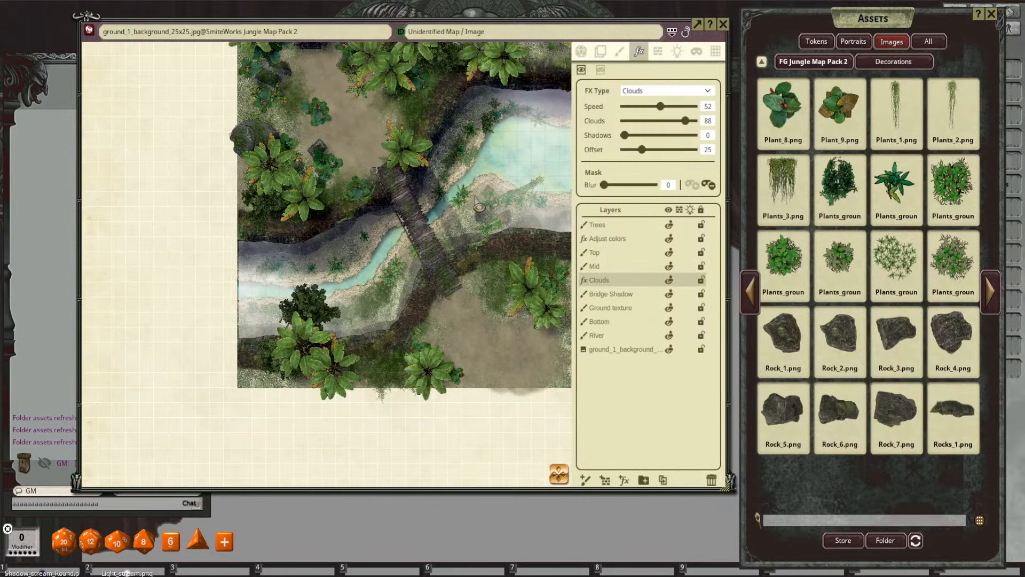
{"action": "left_click_drag", "start_coordinate": [477, 183], "coordinate": [432, 185]}
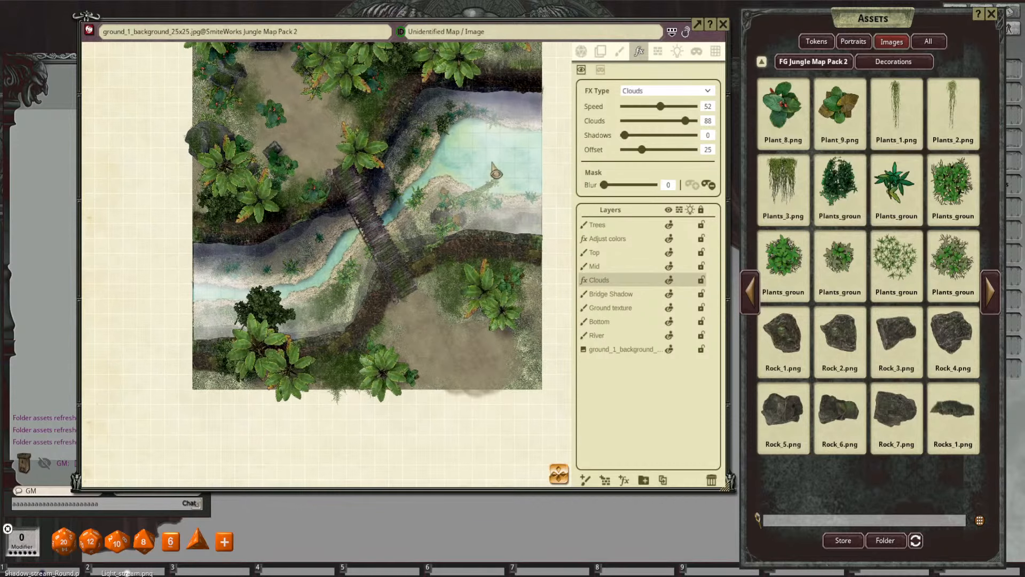
{"action": "left_click_drag", "start_coordinate": [492, 162], "coordinate": [499, 182]}
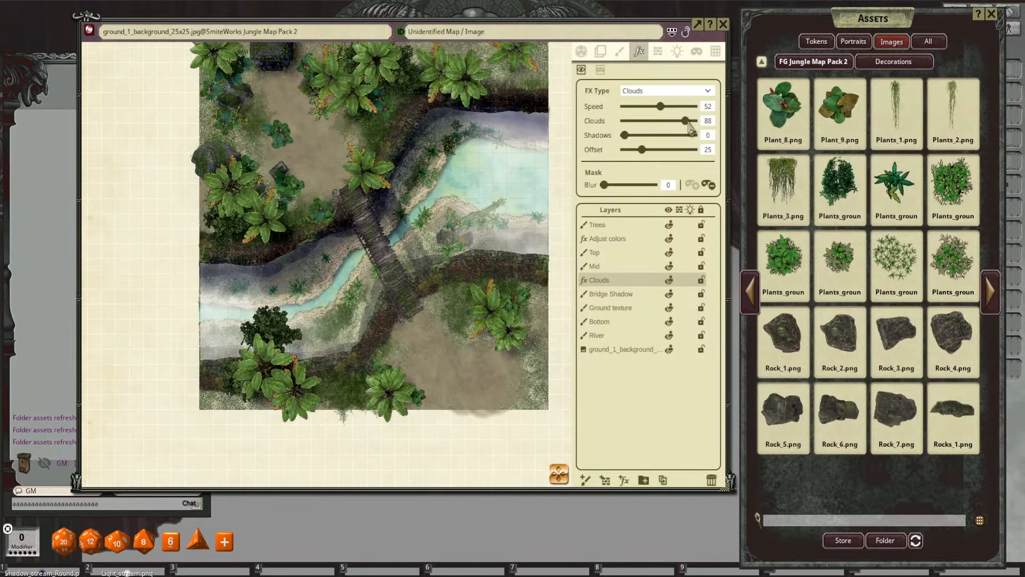
Step: Reduce the Clouds value of the masked effect to 42 and check the river at different zoom levels
{"action": "left_click_drag", "start_coordinate": [686, 121], "coordinate": [651, 122]}
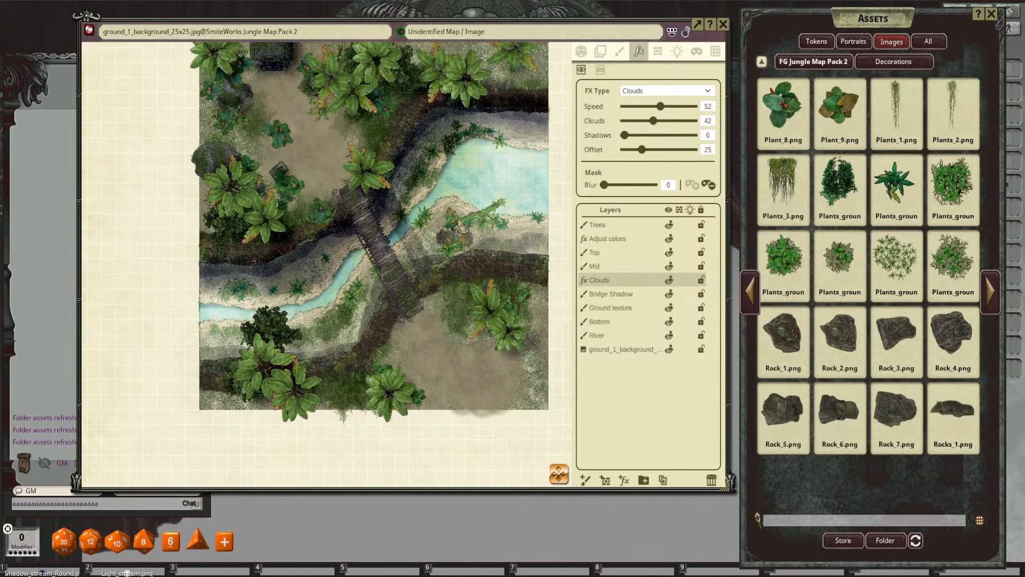
{"action": "scroll", "coordinate": [463, 228], "scroll_direction": "up", "scroll_amount": 3}
{"action": "scroll", "coordinate": [481, 218], "scroll_direction": "down", "scroll_amount": 4}
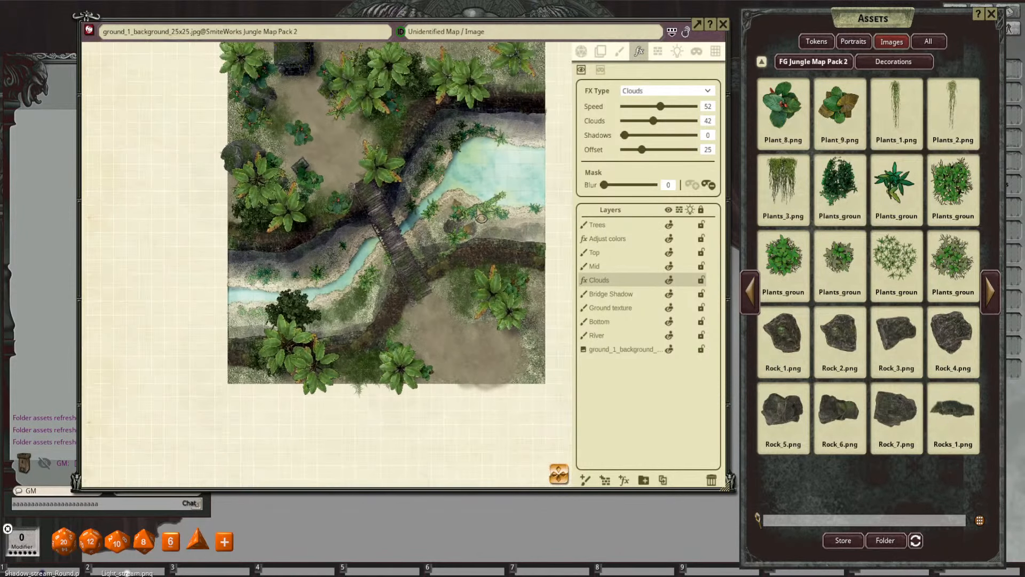
{"action": "mouse_move", "coordinate": [481, 218]}
{"action": "left_mouse_down"}
{"action": "mouse_move", "coordinate": [462, 233]}
{"action": "mouse_move", "coordinate": [463, 218]}
{"action": "left_mouse_up"}
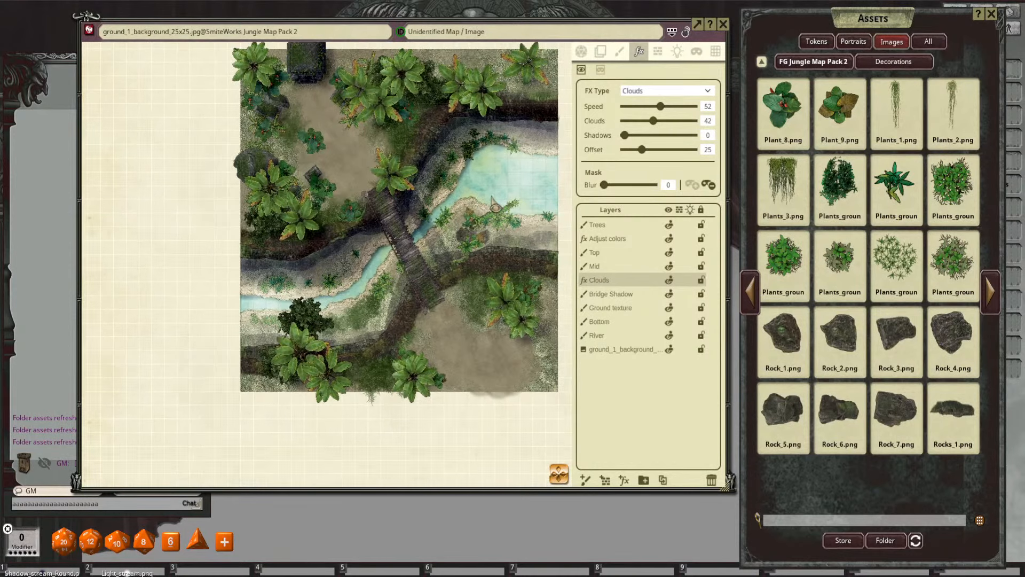
{"action": "scroll", "coordinate": [462, 218], "scroll_direction": "up", "scroll_amount": 4}
{"action": "scroll", "coordinate": [498, 209], "scroll_direction": "down", "scroll_amount": 3}
{"action": "scroll", "coordinate": [501, 218], "scroll_direction": "up", "scroll_amount": 3}
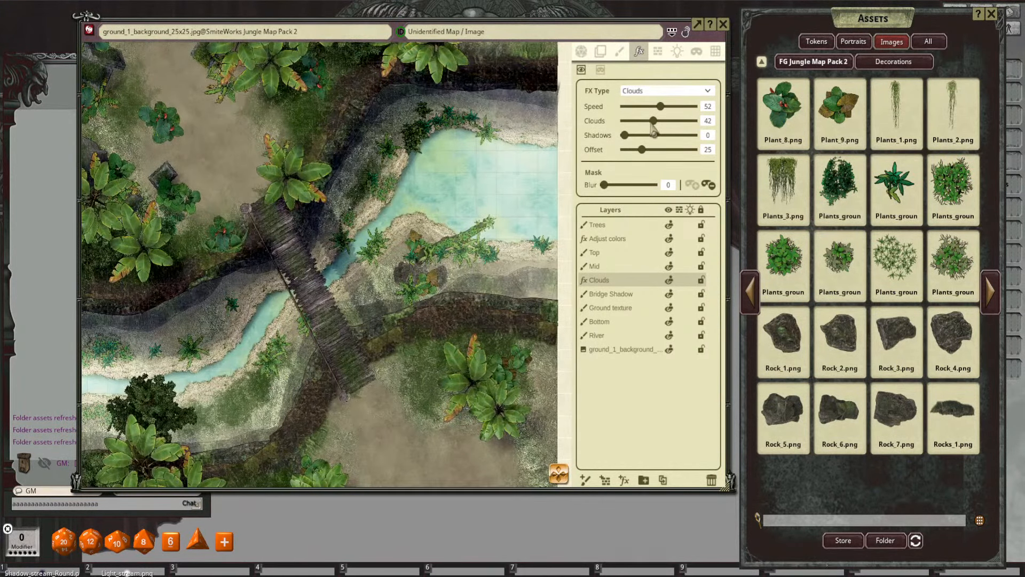
Step: Change the masked FX layer's effect type from Clouds to Adjust colors
{"action": "left_click", "coordinate": [649, 91]}
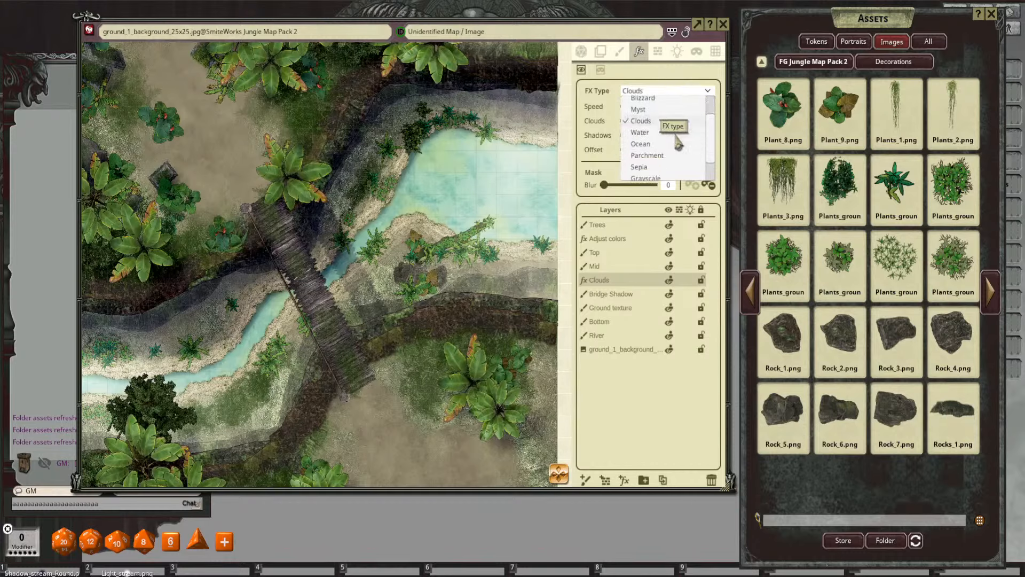
{"action": "scroll", "coordinate": [680, 144], "scroll_direction": "down", "scroll_amount": 2}
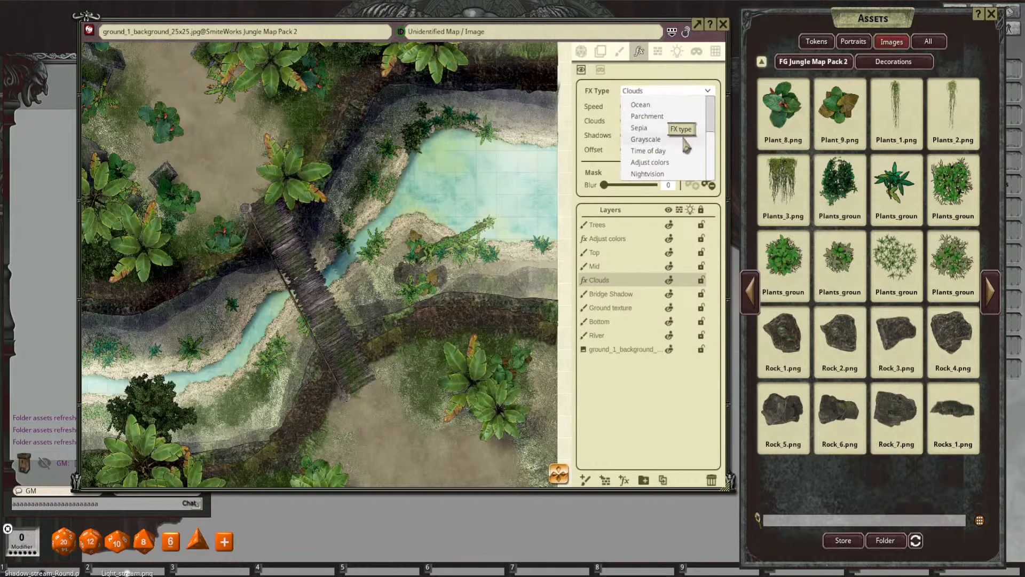
{"action": "scroll", "coordinate": [687, 143], "scroll_direction": "up", "scroll_amount": 5}
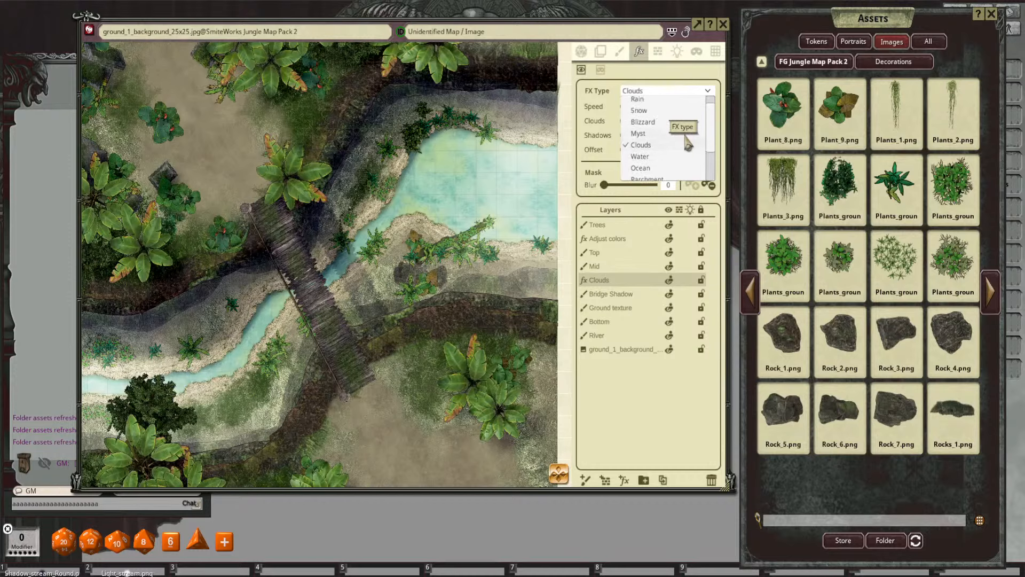
{"action": "scroll", "coordinate": [687, 143], "scroll_direction": "down", "scroll_amount": 5}
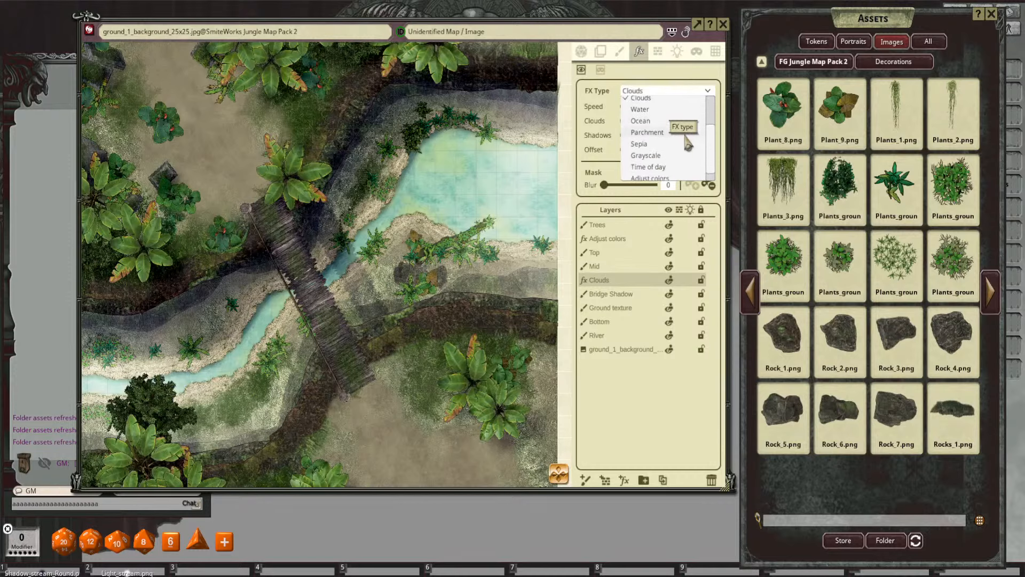
{"action": "left_click", "coordinate": [683, 162]}
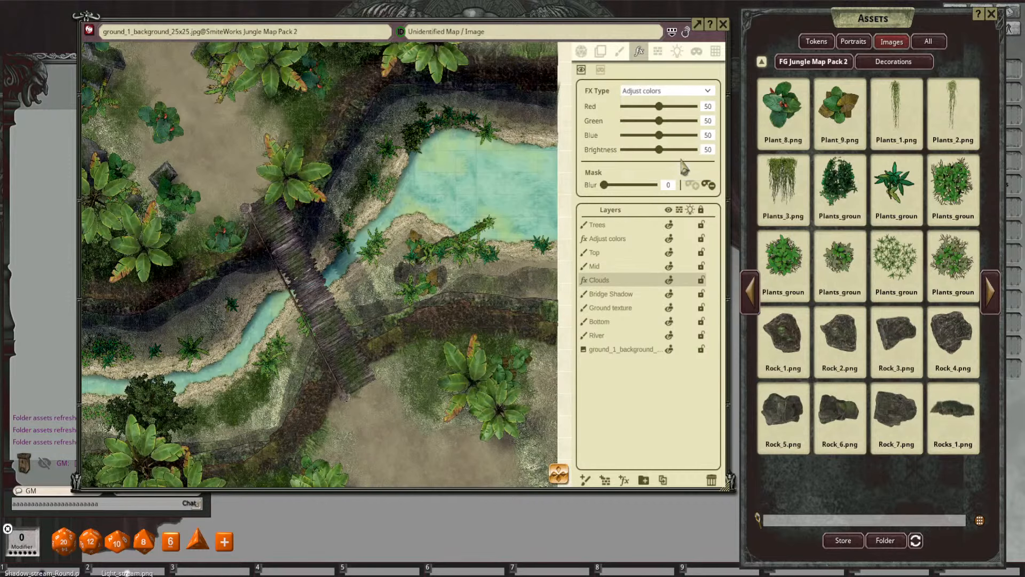
{"action": "scroll", "coordinate": [487, 217], "scroll_direction": "down", "scroll_amount": 3}
{"action": "left_click_drag", "start_coordinate": [470, 214], "coordinate": [506, 207]}
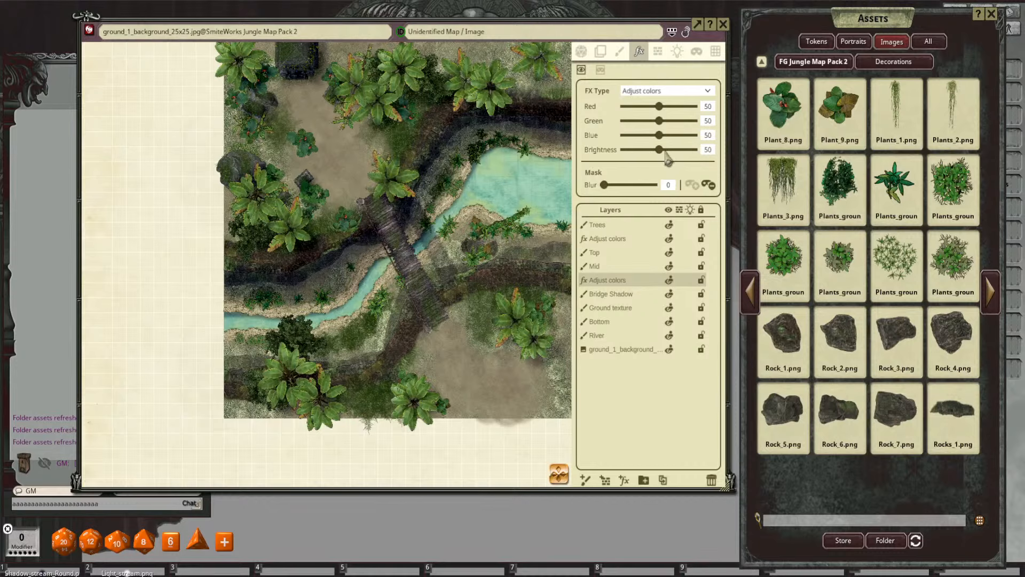
Step: Tint and brighten the masked riverbed with Red 55, Green 53, Blue 52 and Brightness 57
{"action": "left_click_drag", "start_coordinate": [664, 159], "coordinate": [748, 165]}
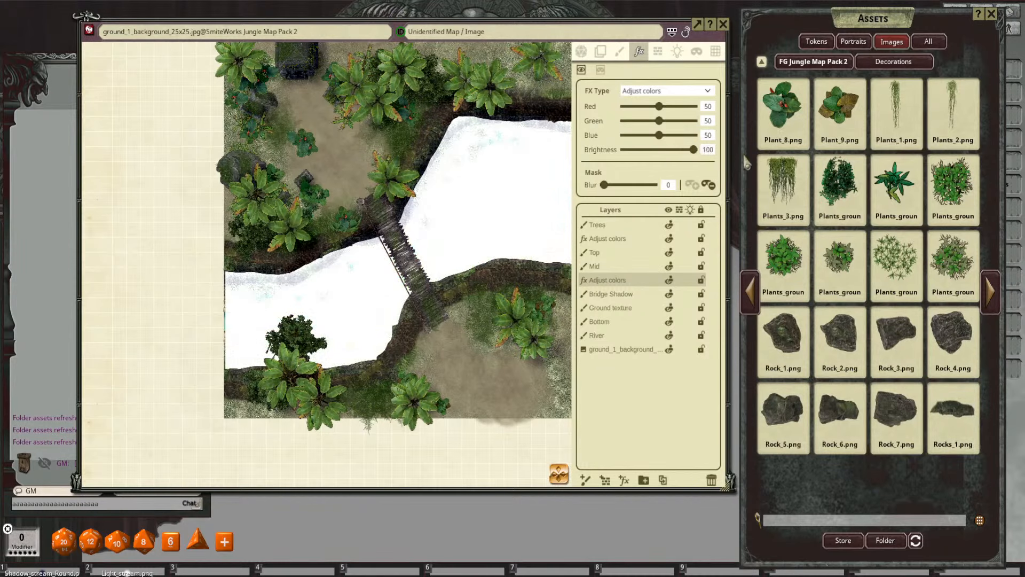
{"action": "mouse_move", "coordinate": [674, 160]}
{"action": "left_mouse_down"}
{"action": "mouse_move", "coordinate": [577, 160]}
{"action": "mouse_move", "coordinate": [663, 163]}
{"action": "left_mouse_up"}
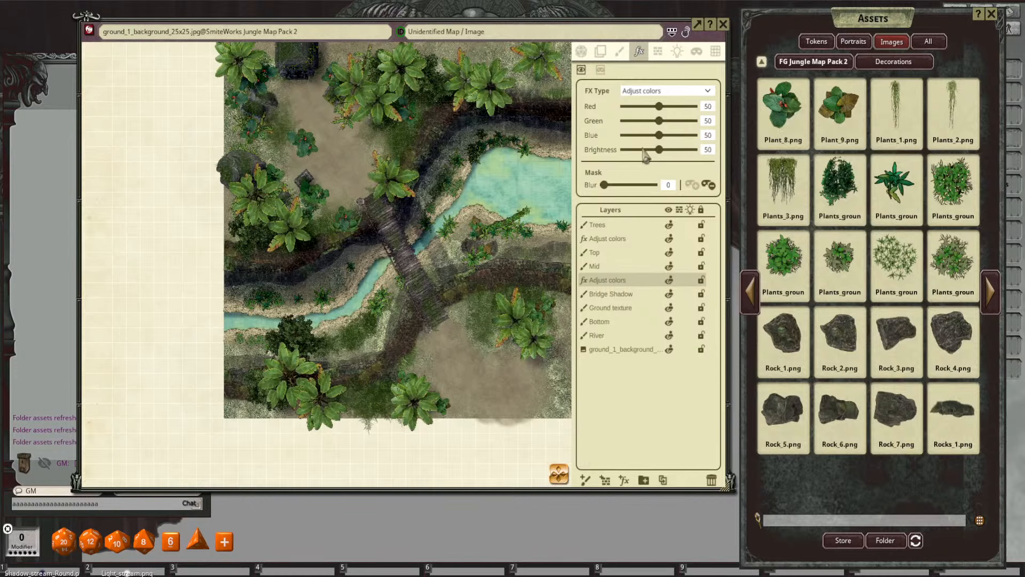
{"action": "left_click_drag", "start_coordinate": [661, 155], "coordinate": [667, 161]}
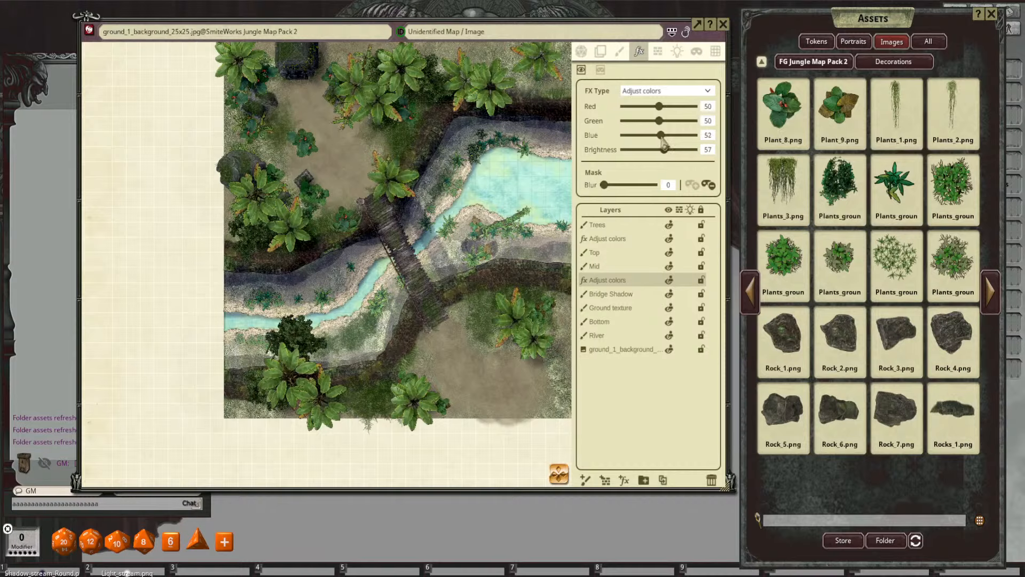
{"action": "left_click_drag", "start_coordinate": [660, 122], "coordinate": [664, 110]}
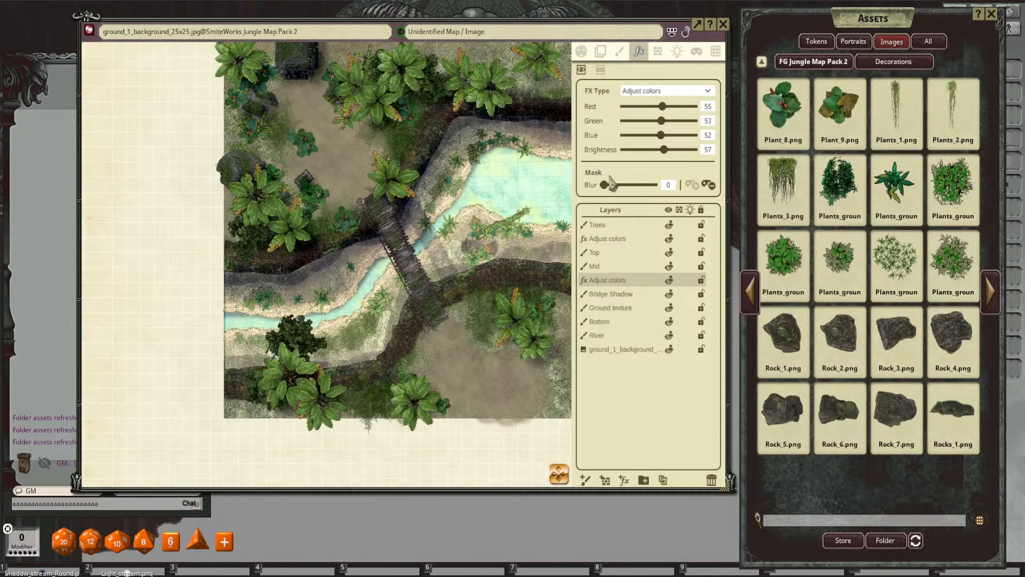
{"action": "scroll", "coordinate": [450, 217], "scroll_direction": "up", "scroll_amount": 3}
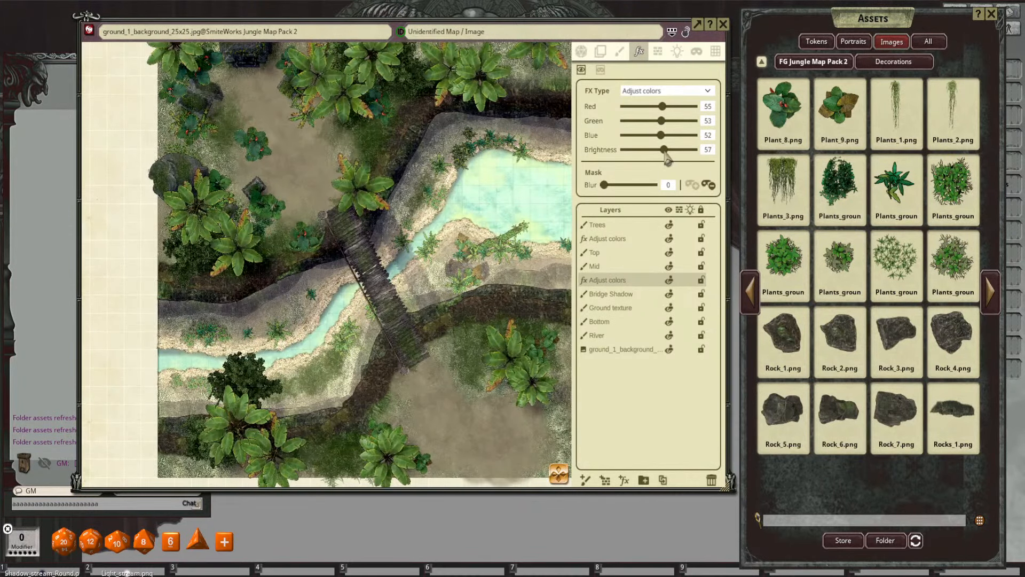
Step: Change the masked FX layer's effect type to Time of day, with Time 100 and Amount 25
{"action": "left_click_drag", "start_coordinate": [666, 159], "coordinate": [665, 159]}
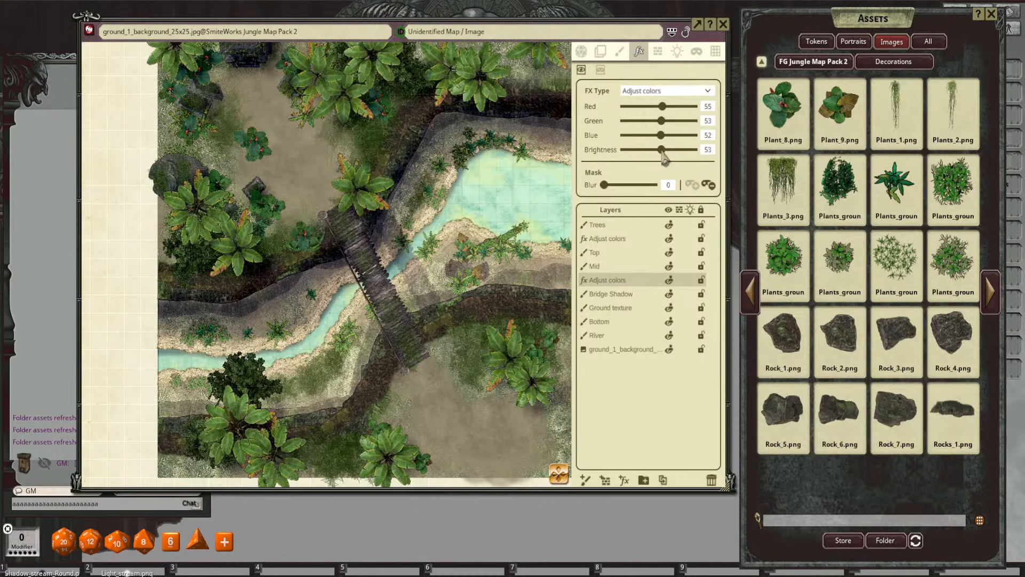
{"action": "left_click", "coordinate": [662, 92]}
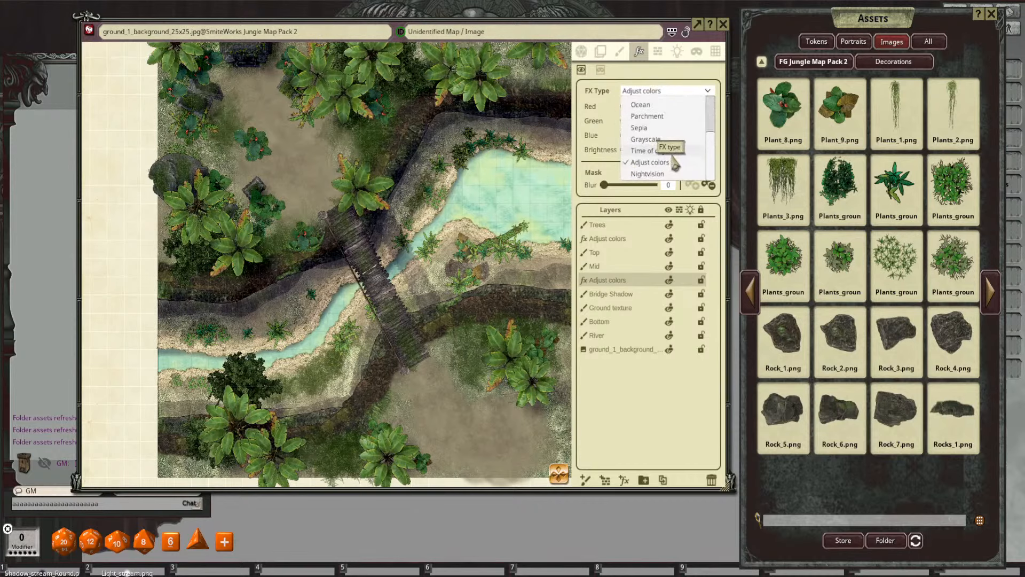
{"action": "left_click", "coordinate": [669, 151]}
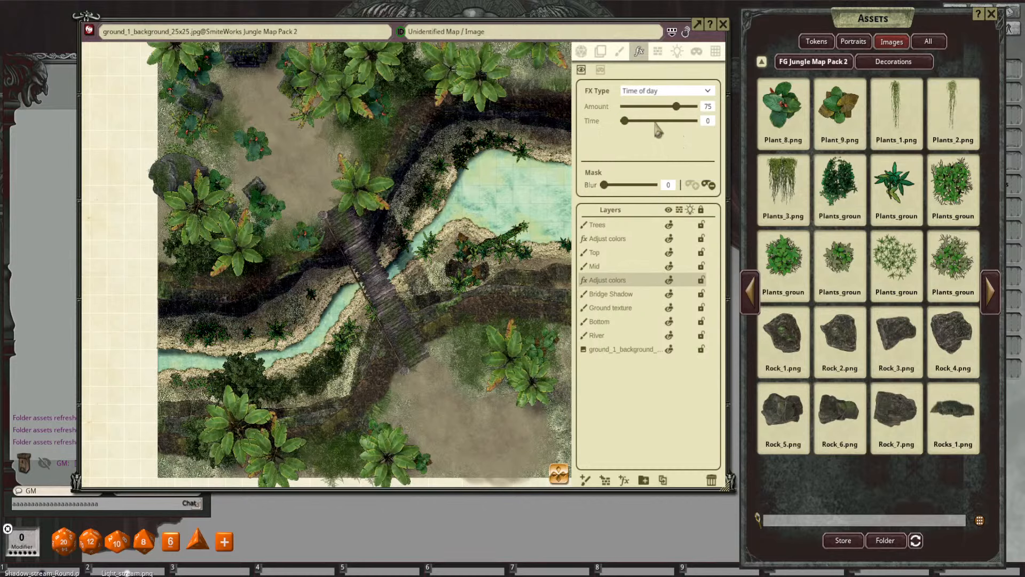
{"action": "left_click_drag", "start_coordinate": [624, 122], "coordinate": [715, 133]}
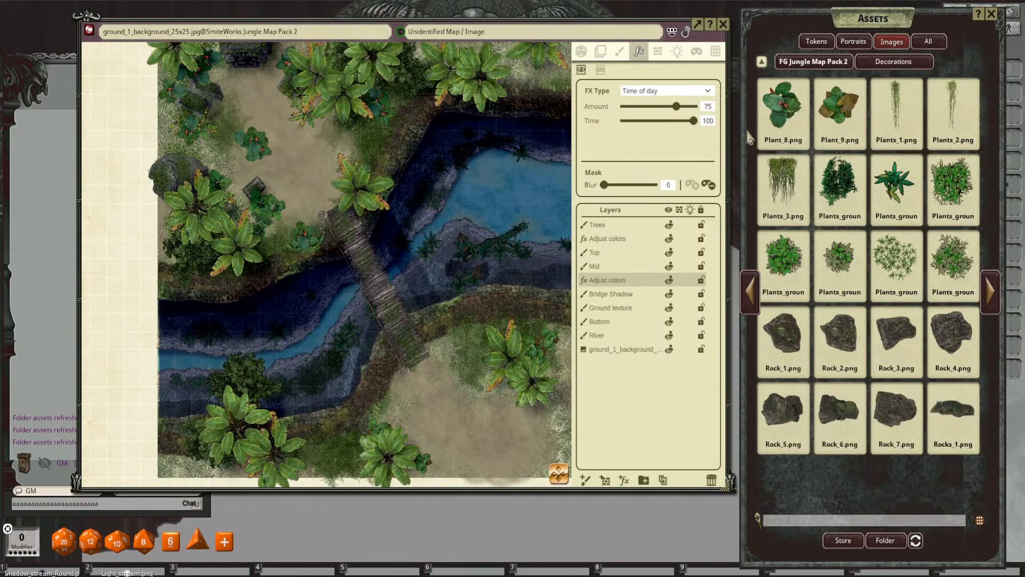
{"action": "left_click_drag", "start_coordinate": [673, 108], "coordinate": [638, 115]}
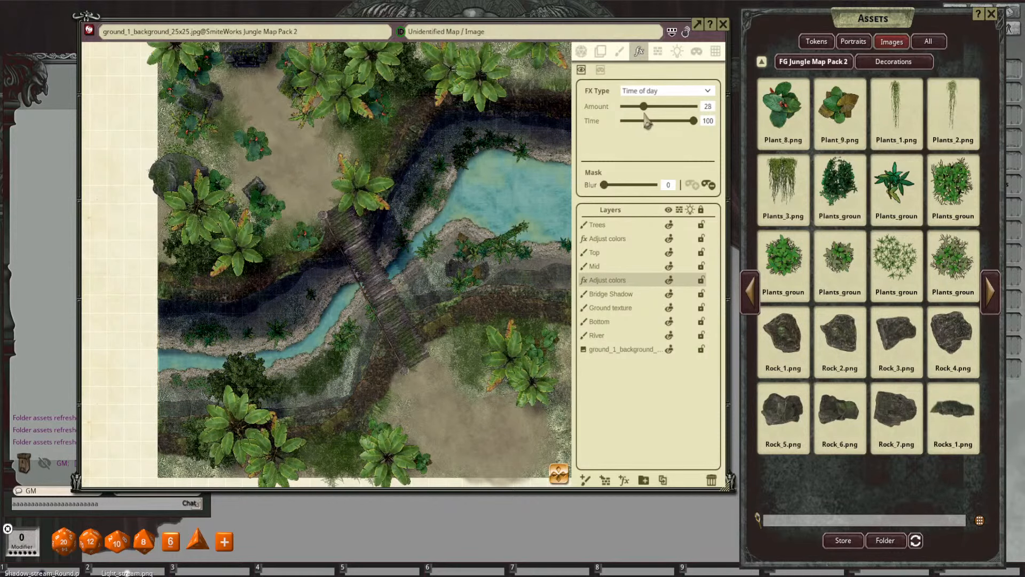
{"action": "scroll", "coordinate": [427, 166], "scroll_direction": "down", "scroll_amount": 3}
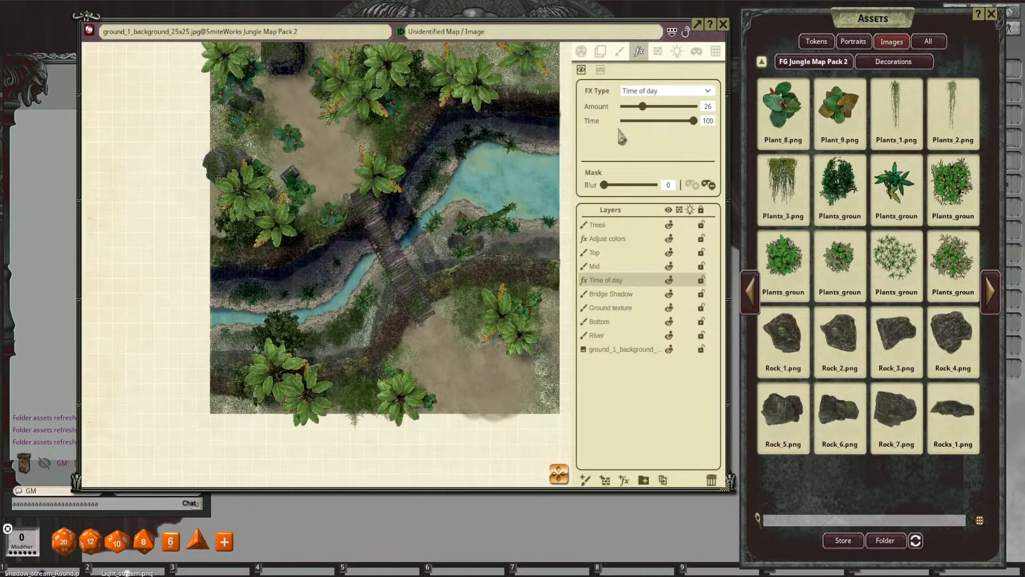
{"action": "left_click_drag", "start_coordinate": [642, 114], "coordinate": [646, 118]}
Step: Compare the river at different zoom levels with the Time of day effect shown and hidden
{"action": "scroll", "coordinate": [505, 201], "scroll_direction": "up", "scroll_amount": 2}
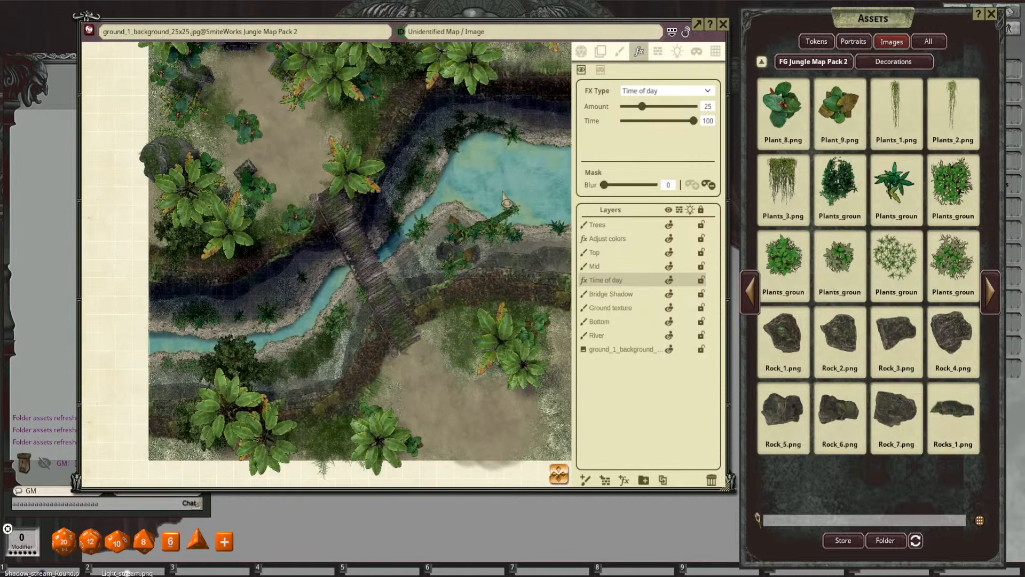
{"action": "scroll", "coordinate": [505, 199], "scroll_direction": "down", "scroll_amount": 2}
{"action": "left_click_drag", "start_coordinate": [447, 184], "coordinate": [451, 202]}
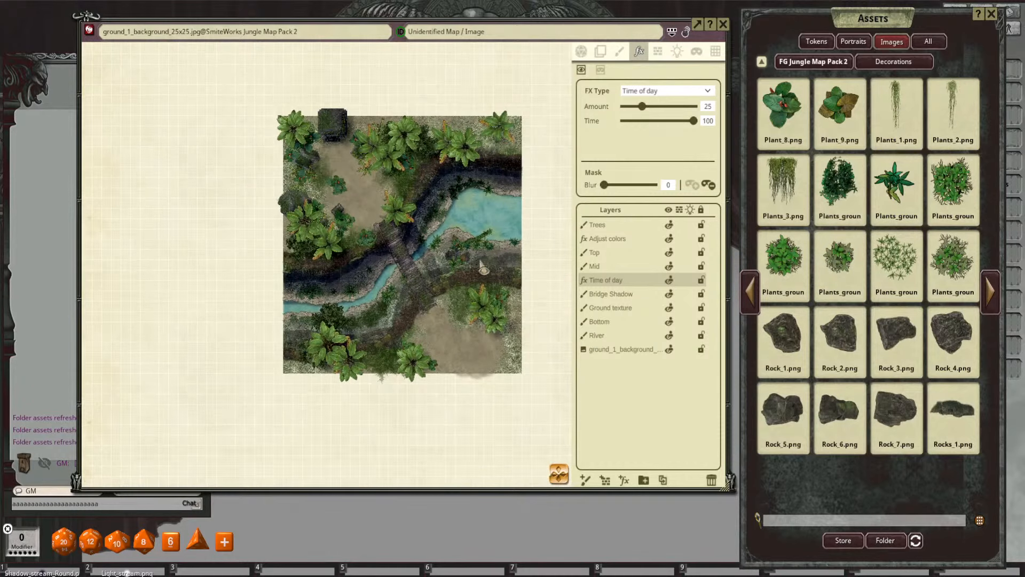
{"action": "scroll", "coordinate": [460, 267], "scroll_direction": "up", "scroll_amount": 2}
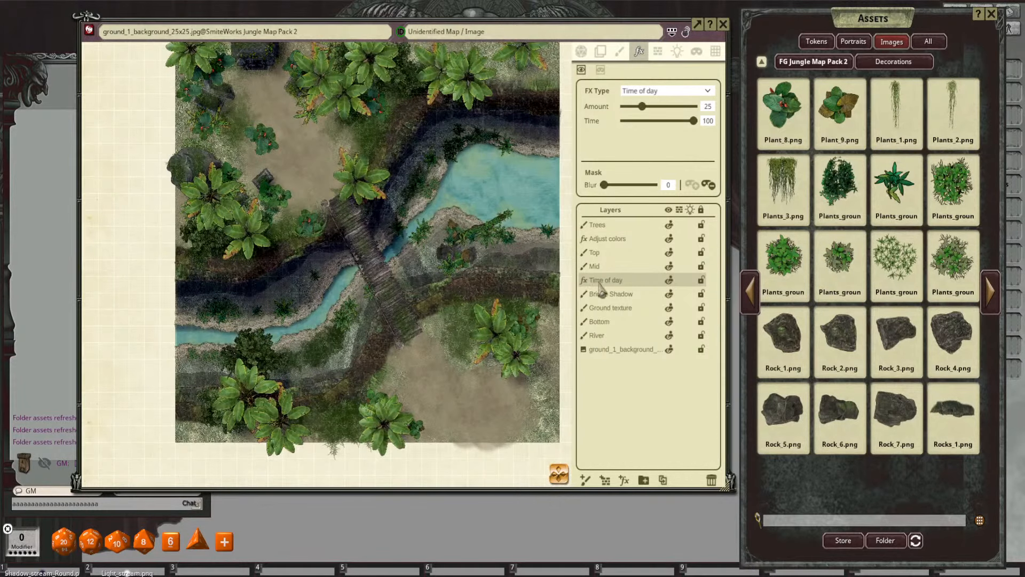
{"action": "left_click", "coordinate": [668, 281]}
{"action": "scroll", "coordinate": [458, 273], "scroll_direction": "down", "scroll_amount": 3}
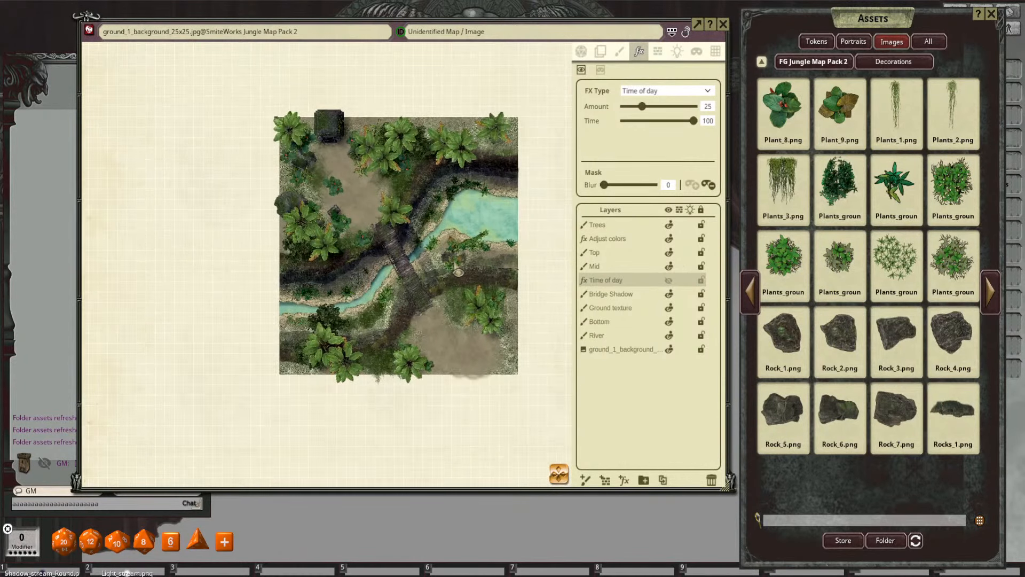
{"action": "scroll", "coordinate": [514, 258], "scroll_direction": "up", "scroll_amount": 2}
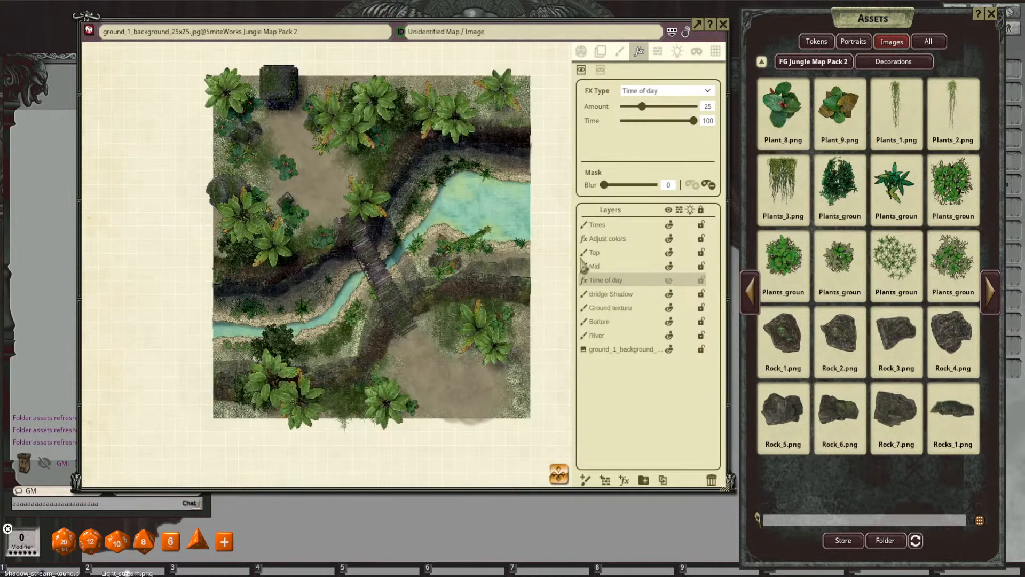
{"action": "left_click", "coordinate": [669, 281]}
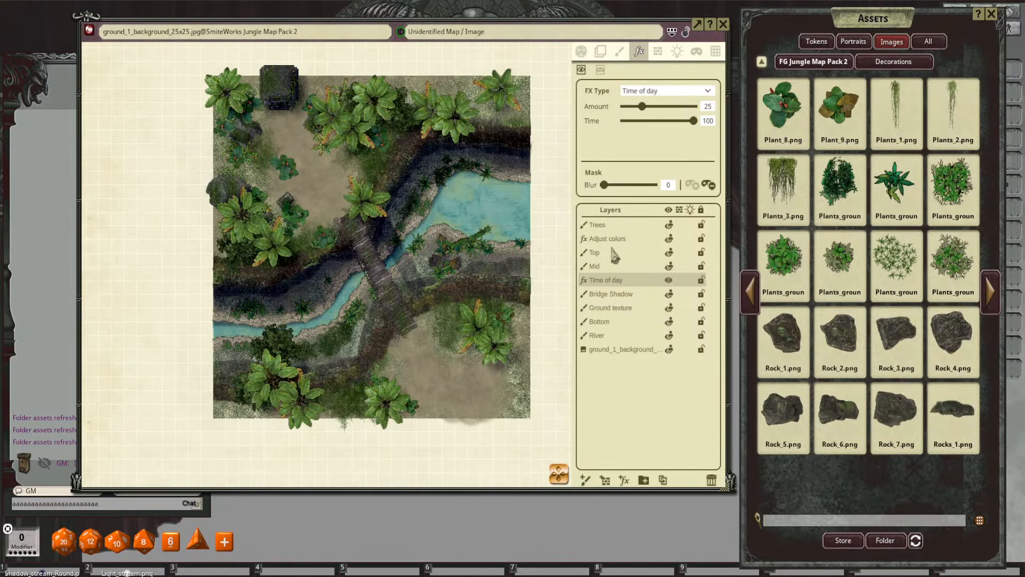
Step: Reduce the Time of day effect's Amount to 18 and check the riverbed around the bridge and pool
{"action": "left_click_drag", "start_coordinate": [645, 111], "coordinate": [638, 113]}
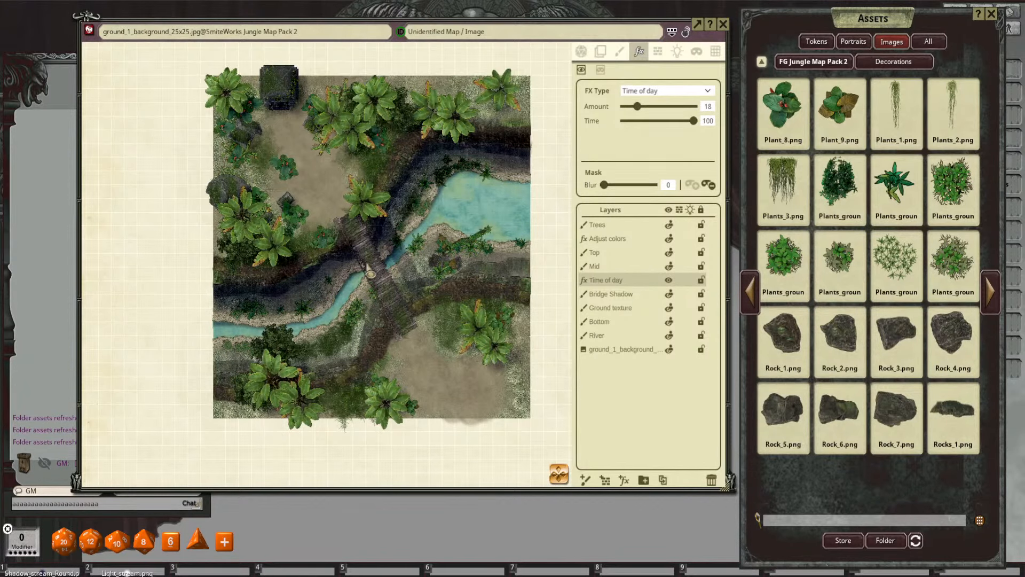
{"action": "scroll", "coordinate": [367, 266], "scroll_direction": "down", "scroll_amount": 2}
{"action": "left_click_drag", "start_coordinate": [383, 261], "coordinate": [424, 249]}
{"action": "scroll", "coordinate": [436, 236], "scroll_direction": "up", "scroll_amount": 2}
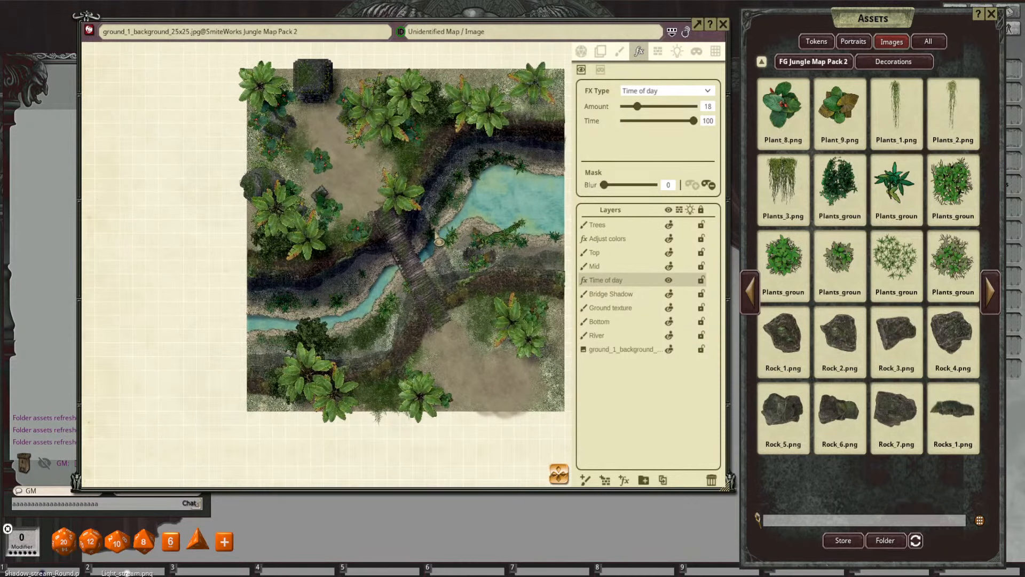
{"action": "scroll", "coordinate": [458, 238], "scroll_direction": "up", "scroll_amount": 1}
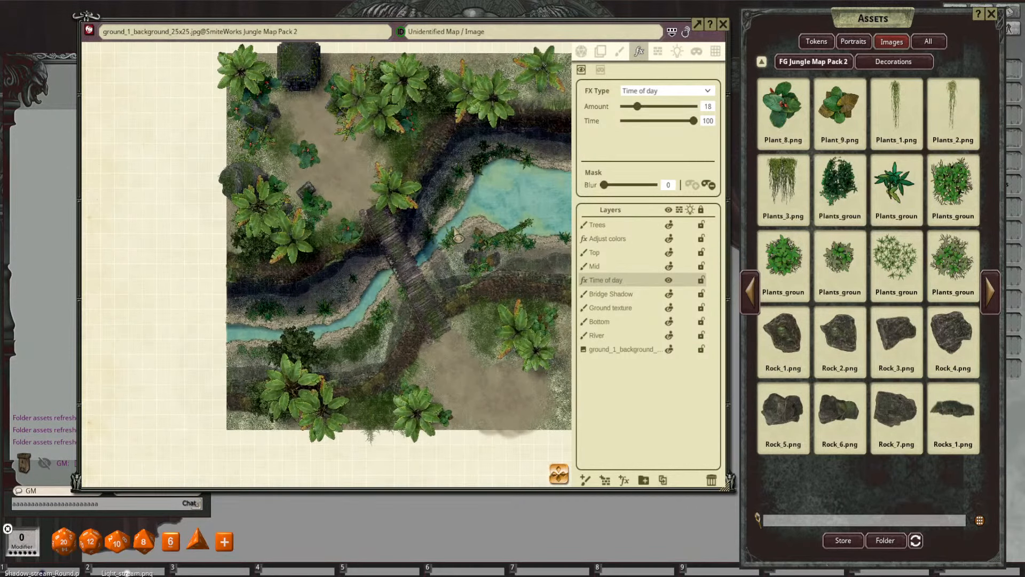
{"action": "left_click_drag", "start_coordinate": [458, 239], "coordinate": [475, 217]}
Step: Erase the two palm trees in the map's lower-left corner from the Trees layer with a size 1.0 eraser
{"action": "left_click", "coordinate": [621, 228]}
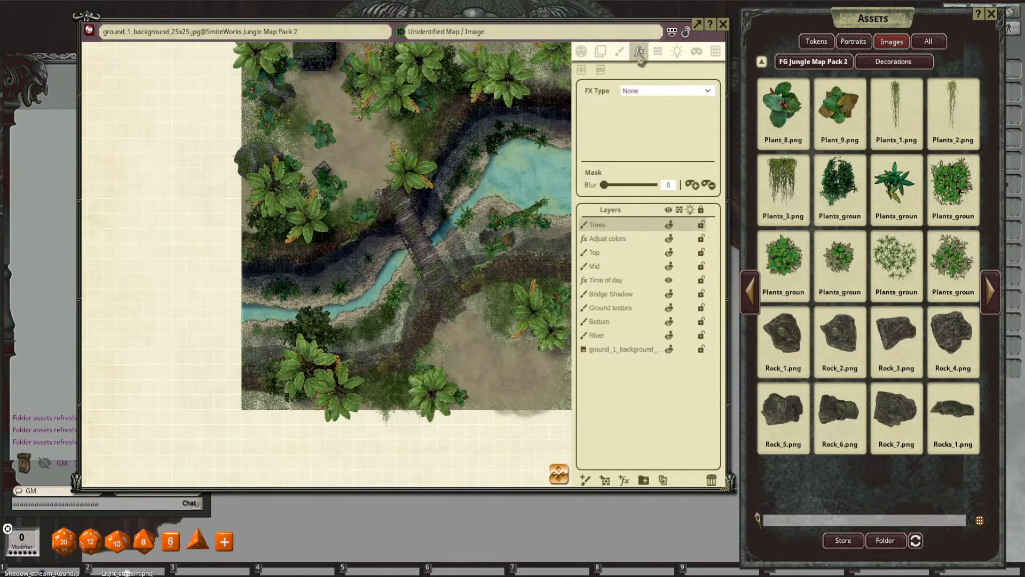
{"action": "left_click", "coordinate": [620, 52]}
{"action": "scroll", "coordinate": [281, 369], "scroll_direction": "up", "scroll_amount": 2}
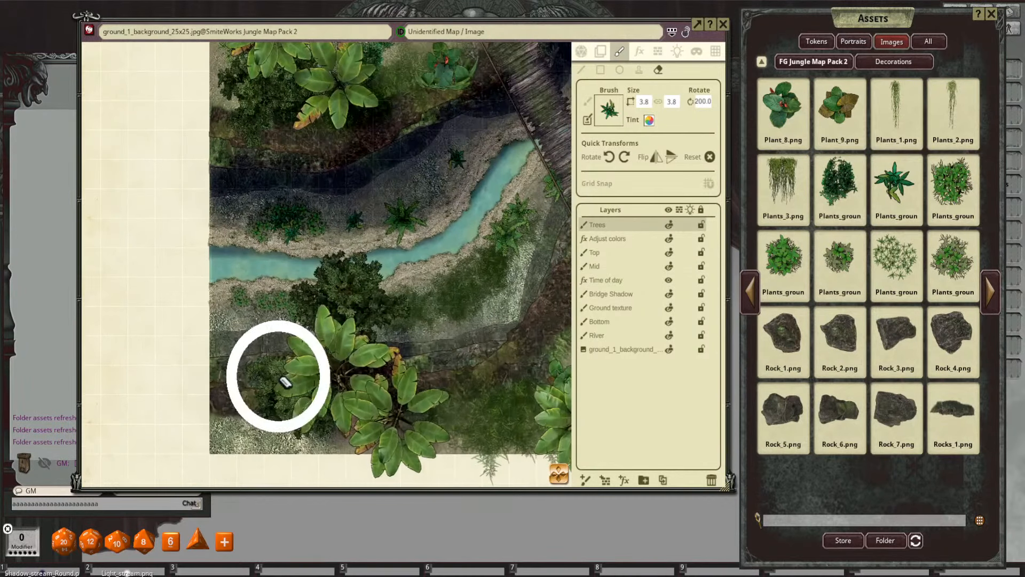
{"action": "scroll", "coordinate": [327, 372], "scroll_direction": "down", "scroll_amount": 10}
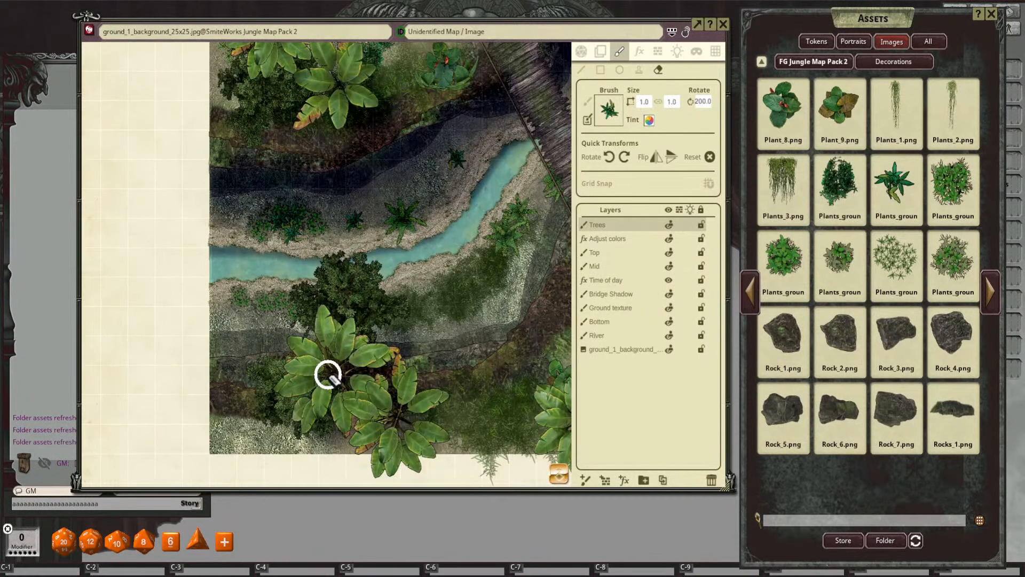
{"action": "left_click", "coordinate": [331, 384]}
{"action": "left_click_drag", "start_coordinate": [445, 360], "coordinate": [408, 303]}
{"action": "scroll", "coordinate": [421, 323], "scroll_direction": "down", "scroll_amount": 1}
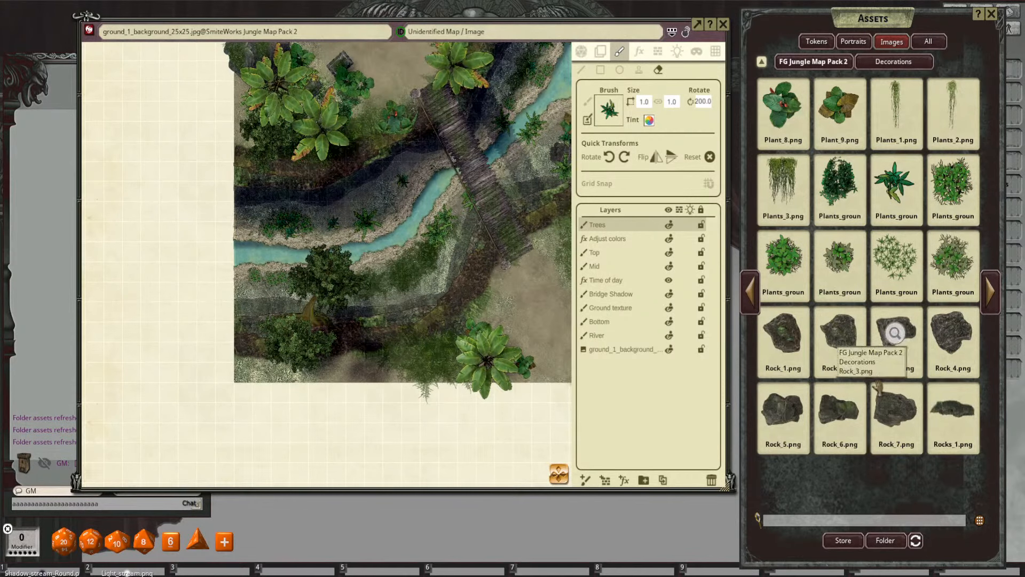
Step: Stamp a palm tree from the Decorations assets near the map's lower-left corner at size 4.8, rotated 60 degrees
{"action": "left_click", "coordinate": [994, 291]}
{"action": "left_click", "coordinate": [995, 292]}
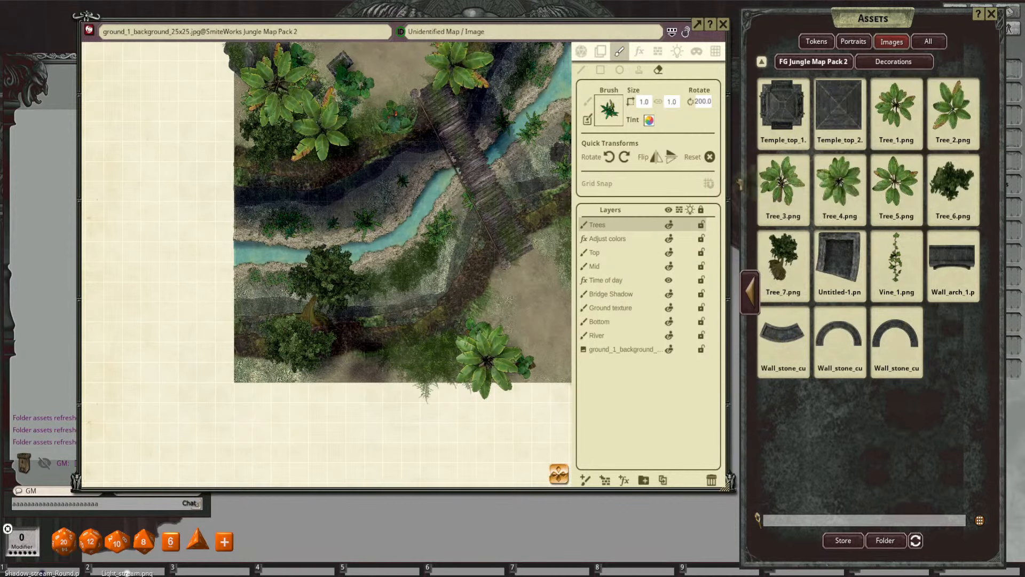
{"action": "left_click_drag", "start_coordinate": [740, 184], "coordinate": [612, 111]}
{"action": "left_click", "coordinate": [639, 71]}
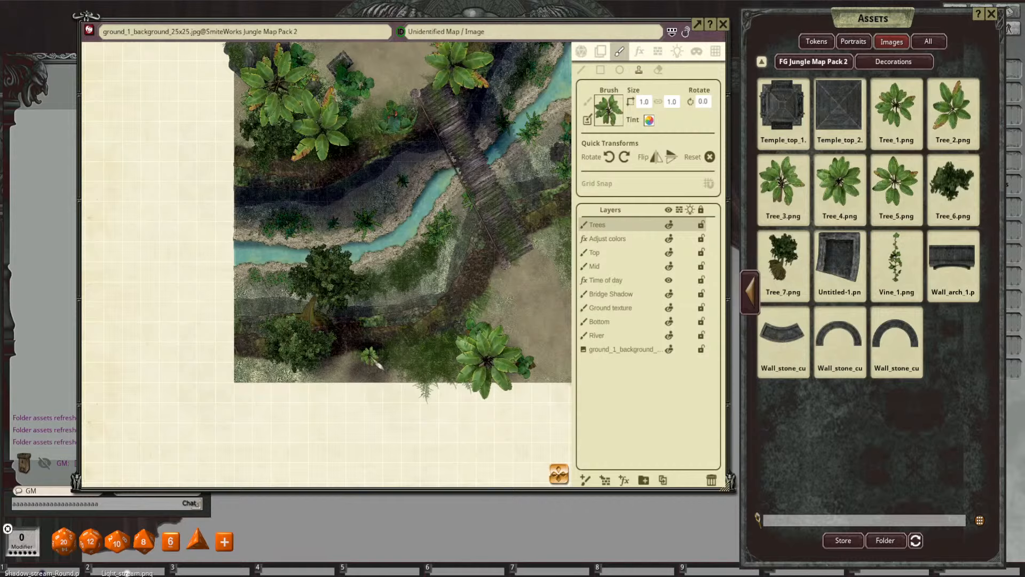
{"action": "scroll", "coordinate": [372, 360], "scroll_direction": "up", "scroll_amount": 8}
{"action": "scroll", "coordinate": [369, 353], "scroll_direction": "up", "scroll_amount": 6}
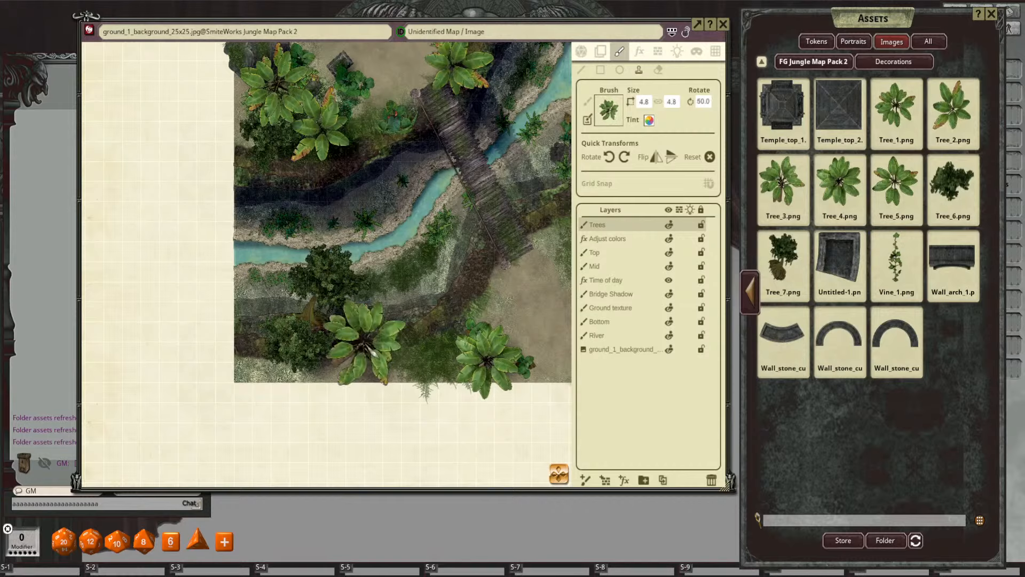
{"action": "scroll", "coordinate": [370, 349], "scroll_direction": "up", "scroll_amount": 1}
{"action": "scroll", "coordinate": [374, 350], "scroll_direction": "down", "scroll_amount": 5}
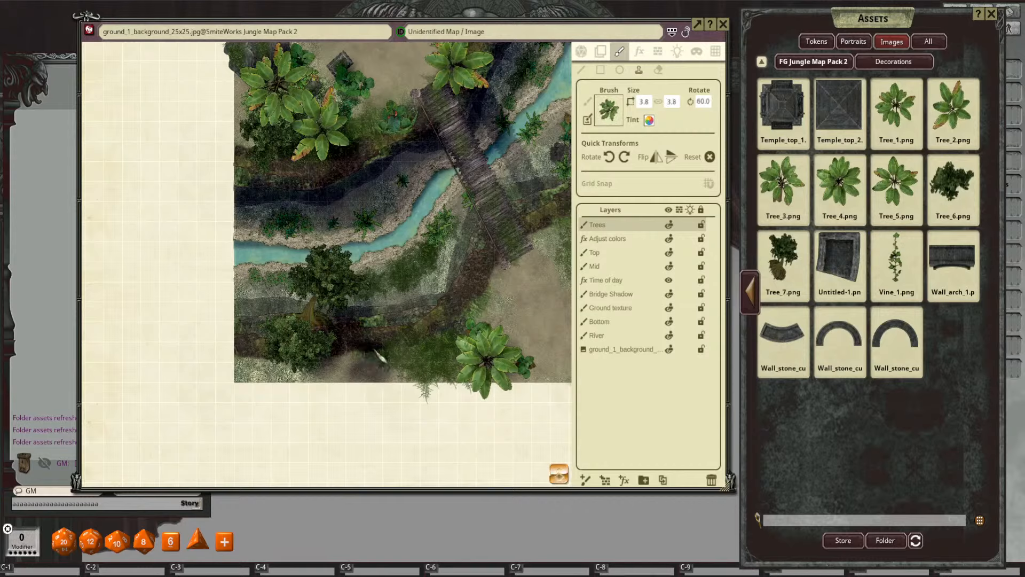
{"action": "scroll", "coordinate": [375, 349], "scroll_direction": "up", "scroll_amount": 5}
{"action": "left_click", "coordinate": [374, 342]}
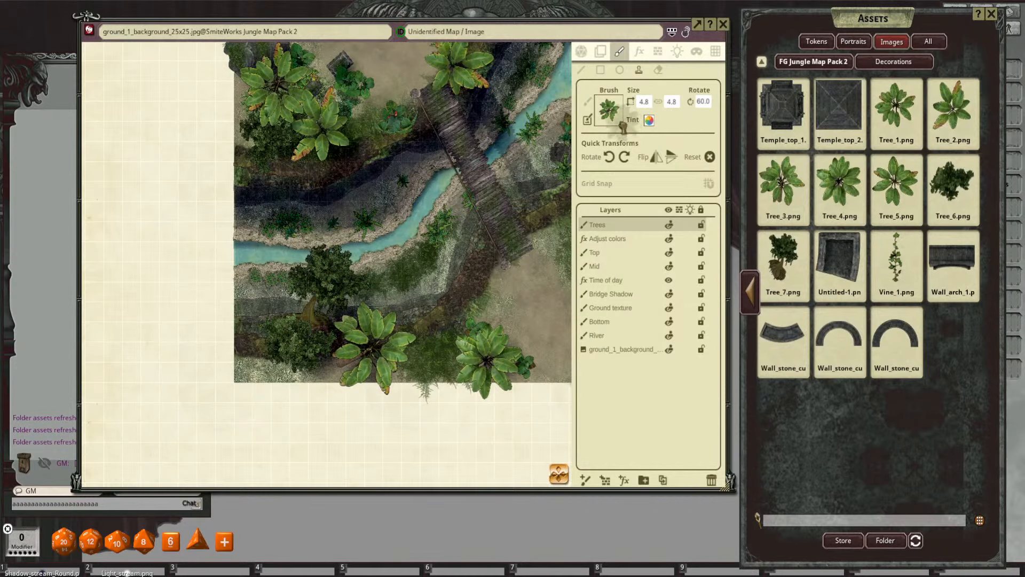
Step: Stamp a second palm tree beside the first on the map's lower edge at size 3.8, rotated 325 degrees
{"action": "left_click_drag", "start_coordinate": [621, 124], "coordinate": [614, 116]}
{"action": "scroll", "coordinate": [321, 374], "scroll_direction": "up", "scroll_amount": 14}
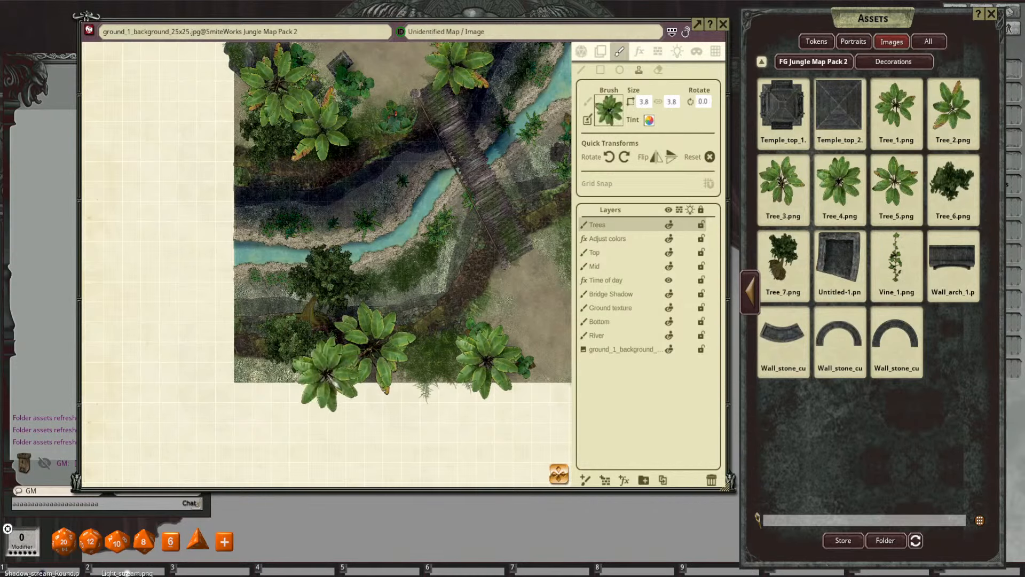
{"action": "scroll", "coordinate": [329, 375], "scroll_direction": "down", "scroll_amount": 7}
{"action": "left_click", "coordinate": [319, 377]}
{"action": "scroll", "coordinate": [490, 295], "scroll_direction": "down", "scroll_amount": 3}
{"action": "mouse_move", "coordinate": [510, 284]}
{"action": "left_mouse_down"}
{"action": "mouse_move", "coordinate": [416, 331]}
{"action": "mouse_move", "coordinate": [426, 288]}
{"action": "mouse_move", "coordinate": [448, 275]}
{"action": "mouse_move", "coordinate": [420, 312]}
{"action": "mouse_move", "coordinate": [367, 347]}
{"action": "left_mouse_up"}
{"action": "left_click_drag", "start_coordinate": [432, 293], "coordinate": [514, 255]}
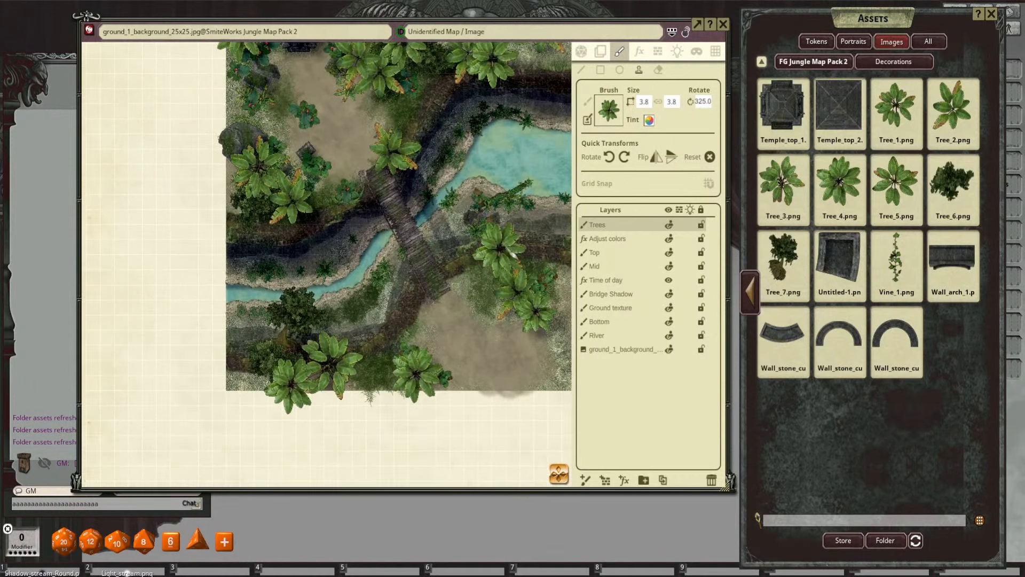
Step: Load the Vine_1 image from the Brushes assets as the stamp and size it to 0.5 by 2.0
{"action": "left_click", "coordinate": [828, 63]}
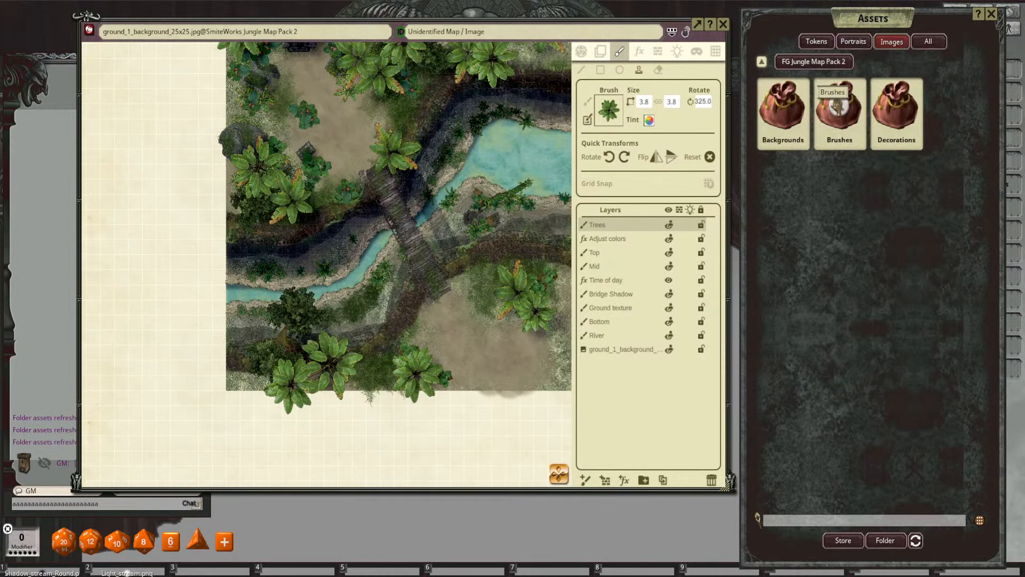
{"action": "left_click", "coordinate": [839, 107]}
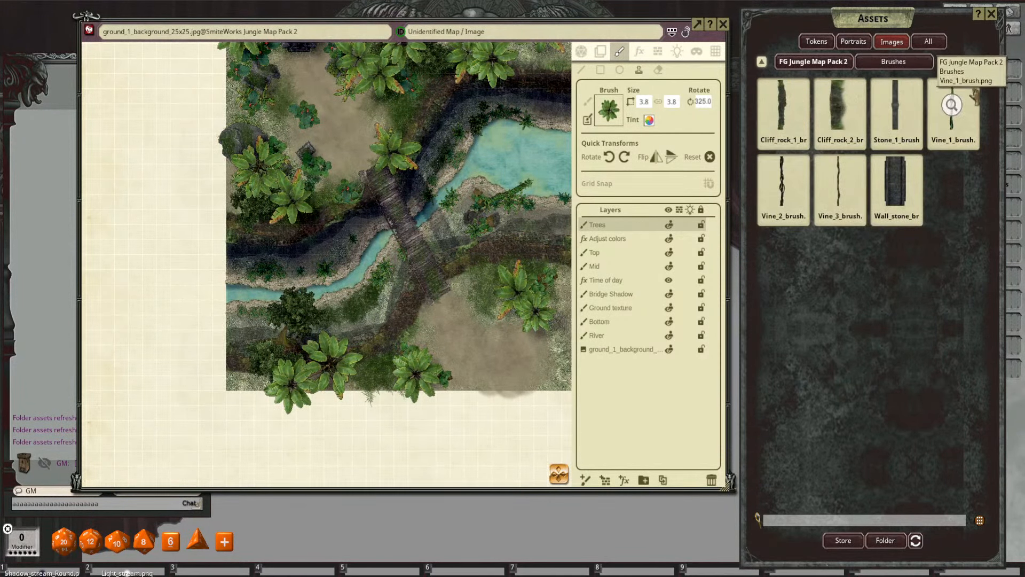
{"action": "left_click", "coordinate": [830, 120]}
{"action": "left_click_drag", "start_coordinate": [601, 111], "coordinate": [602, 111]}
{"action": "key", "text": "ctrl"}
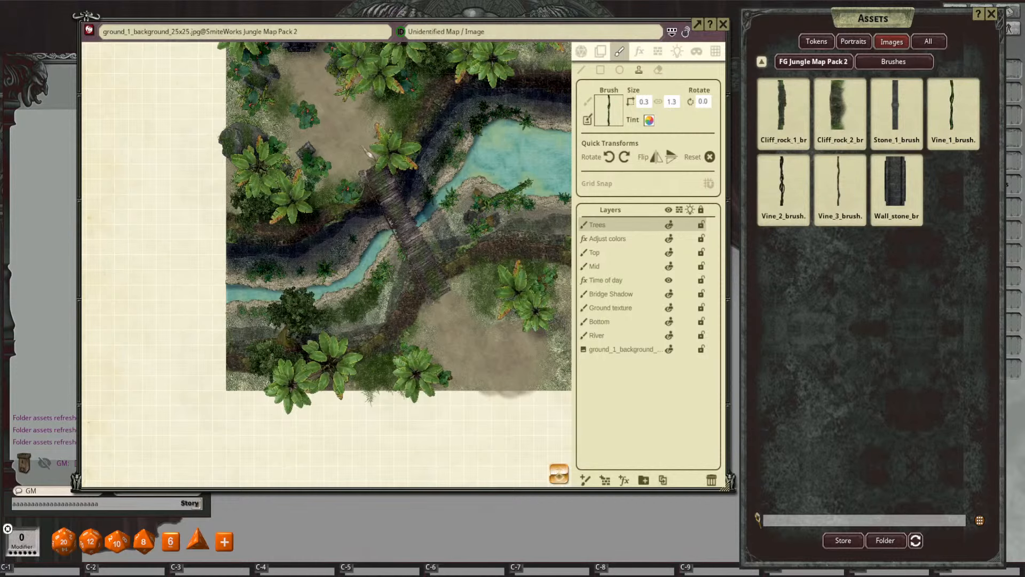
{"action": "scroll", "coordinate": [369, 151], "scroll_direction": "up", "scroll_amount": 4}
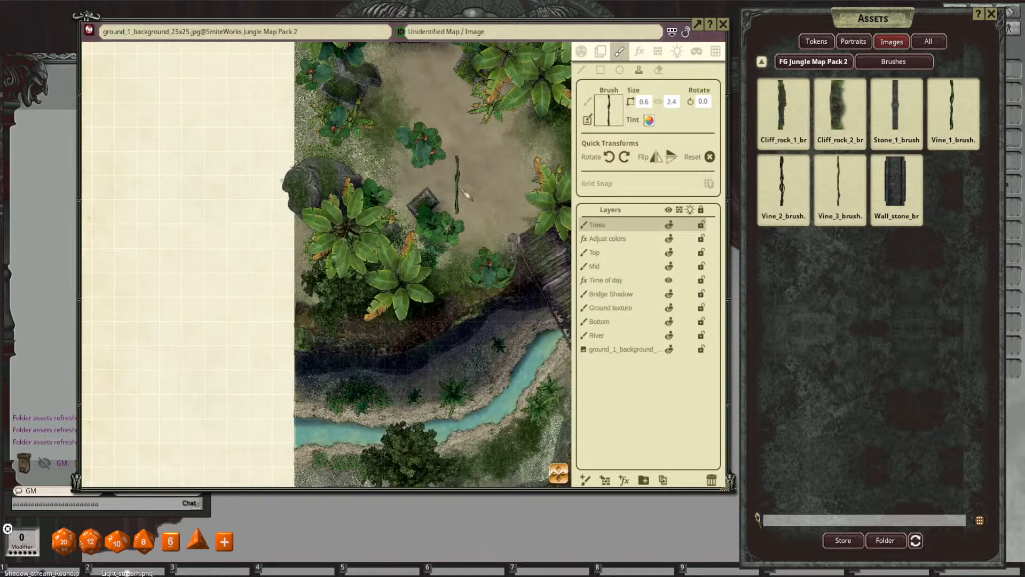
{"action": "scroll", "coordinate": [466, 195], "scroll_direction": "down", "scroll_amount": 2}
{"action": "scroll", "coordinate": [482, 203], "scroll_direction": "down", "scroll_amount": 1}
{"action": "scroll", "coordinate": [482, 201], "scroll_direction": "down", "scroll_amount": 1}
{"action": "left_click_drag", "start_coordinate": [482, 200], "coordinate": [489, 166]}
{"action": "scroll", "coordinate": [495, 179], "scroll_direction": "up", "scroll_amount": 1}
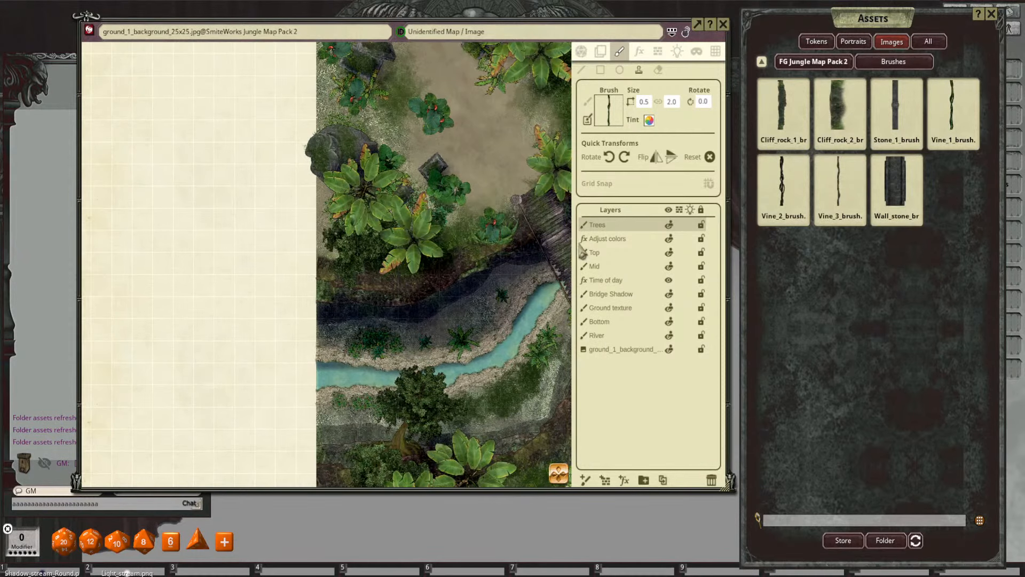
Step: Select the Mid layer and cycle its visibility to check which map elements it holds
{"action": "left_click", "coordinate": [614, 267]}
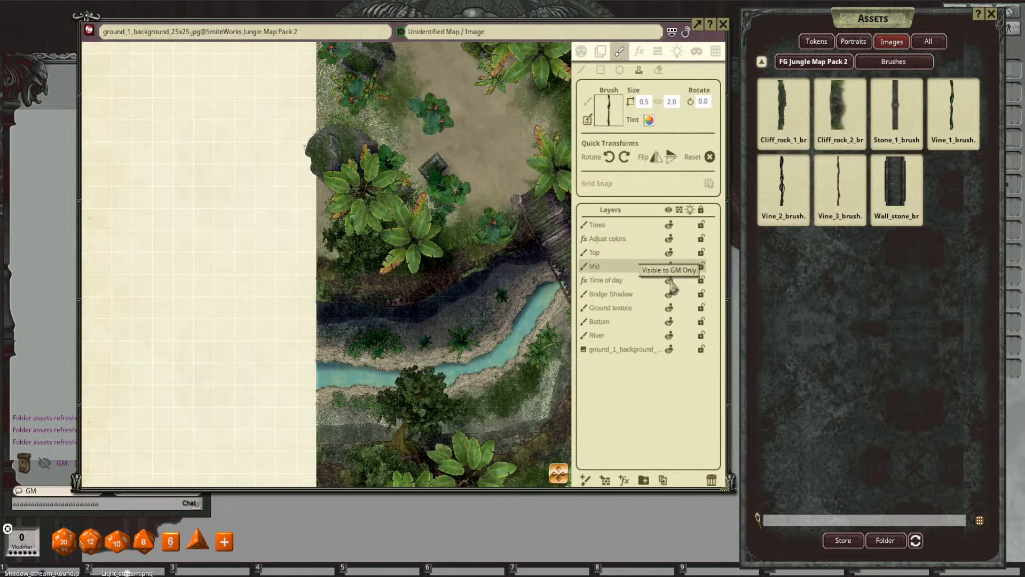
{"action": "scroll", "coordinate": [463, 260], "scroll_direction": "down", "scroll_amount": 2}
{"action": "left_click_drag", "start_coordinate": [463, 260], "coordinate": [422, 267]}
{"action": "left_click", "coordinate": [669, 269]}
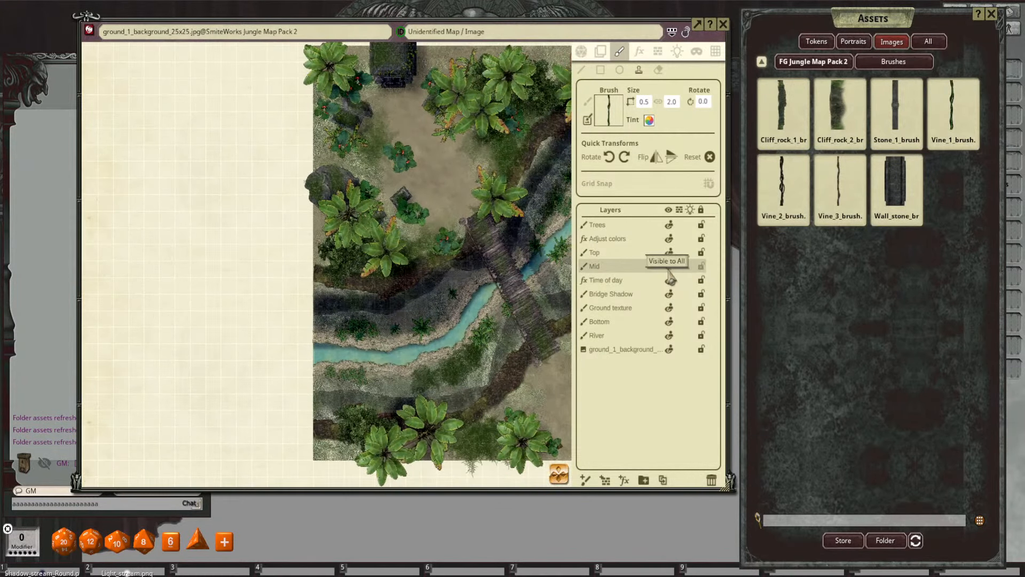
{"action": "left_click", "coordinate": [669, 269]}
{"action": "left_click", "coordinate": [669, 269]}
{"action": "left_click", "coordinate": [669, 268]}
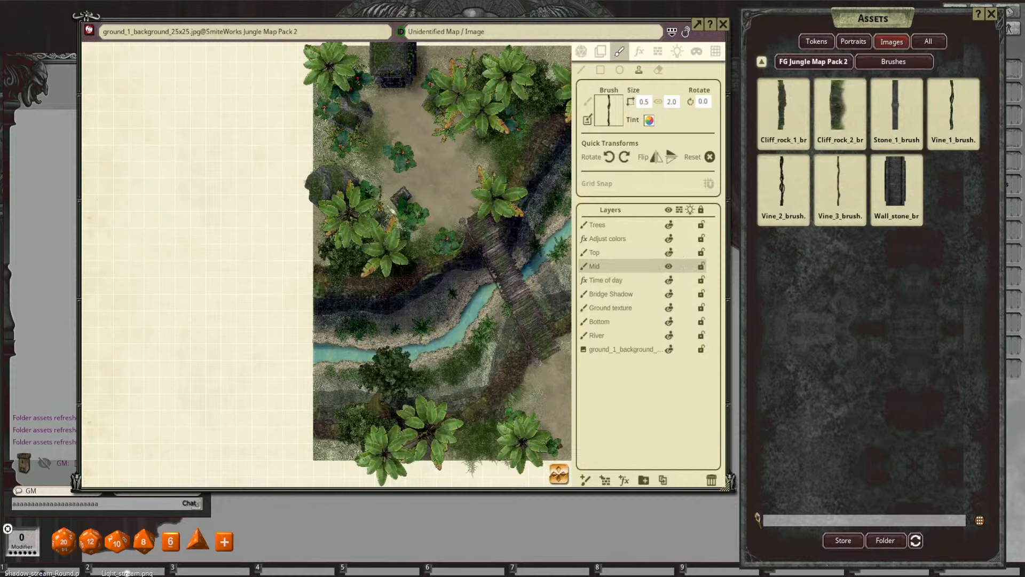
Step: Select the Ground texture layer and toggle its visibility to check what it contains
{"action": "left_click", "coordinate": [638, 309]}
{"action": "left_click", "coordinate": [669, 308]}
{"action": "left_click", "coordinate": [669, 308]}
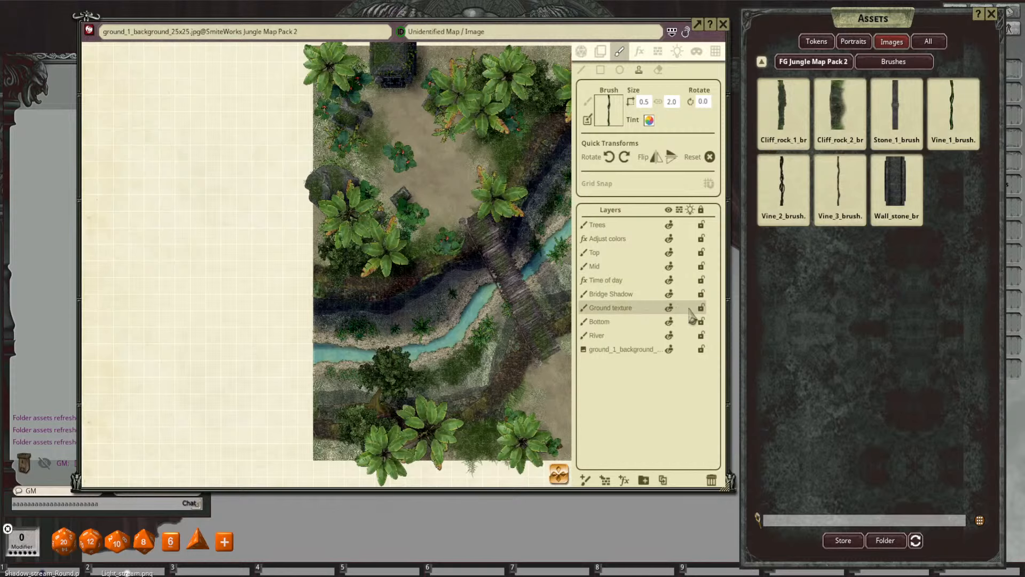
Step: Pick the eraser with the Top layer active and examine the clearing, bridge and riverbank plants across the map
{"action": "scroll", "coordinate": [390, 213], "scroll_direction": "up", "scroll_amount": 3}
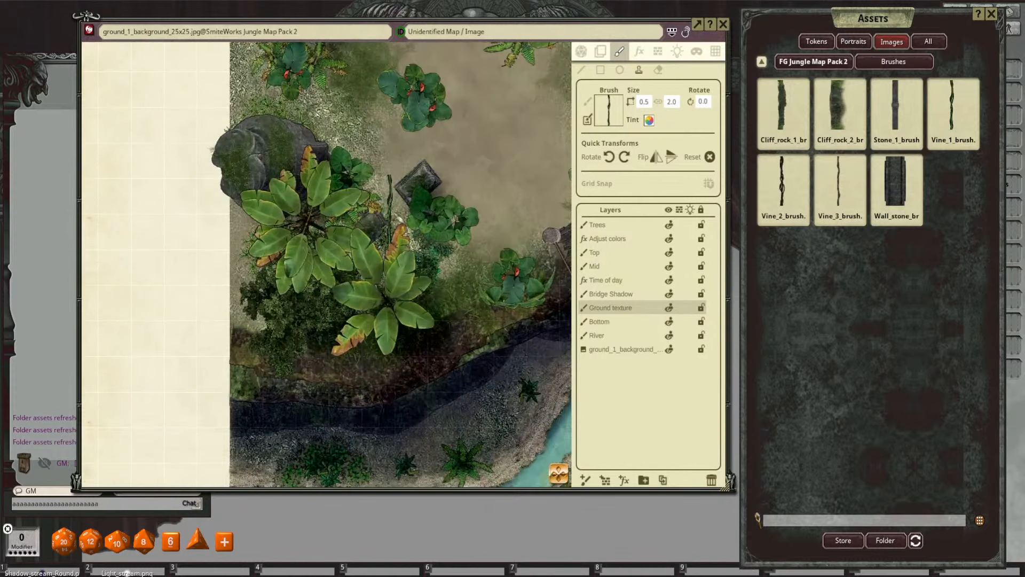
{"action": "scroll", "coordinate": [389, 211], "scroll_direction": "down", "scroll_amount": 1}
{"action": "scroll", "coordinate": [459, 224], "scroll_direction": "down", "scroll_amount": 2}
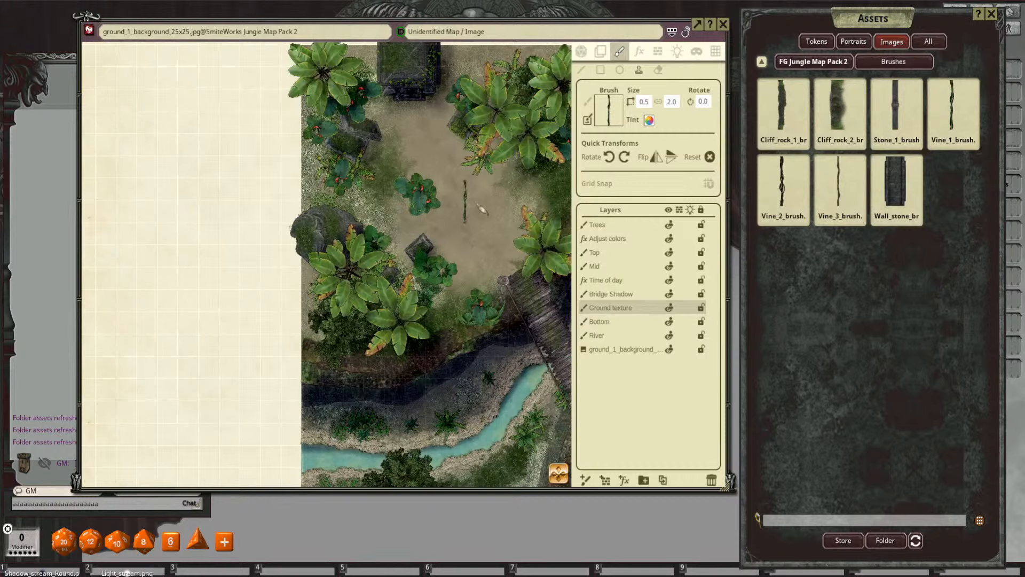
{"action": "left_click", "coordinate": [657, 70]}
{"action": "left_click", "coordinate": [629, 253]}
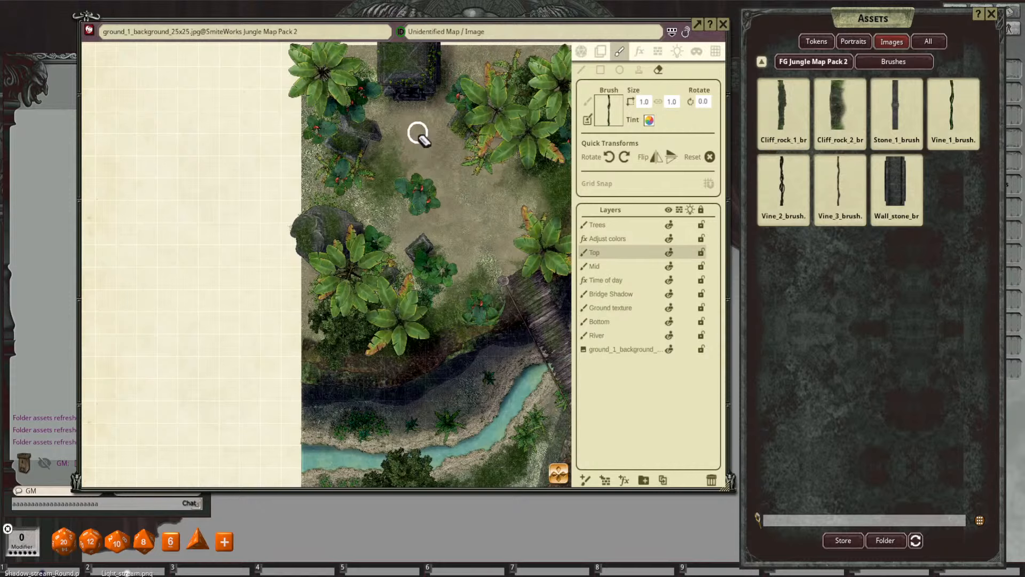
{"action": "scroll", "coordinate": [477, 235], "scroll_direction": "down", "scroll_amount": 4}
{"action": "left_click_drag", "start_coordinate": [476, 234], "coordinate": [400, 161]}
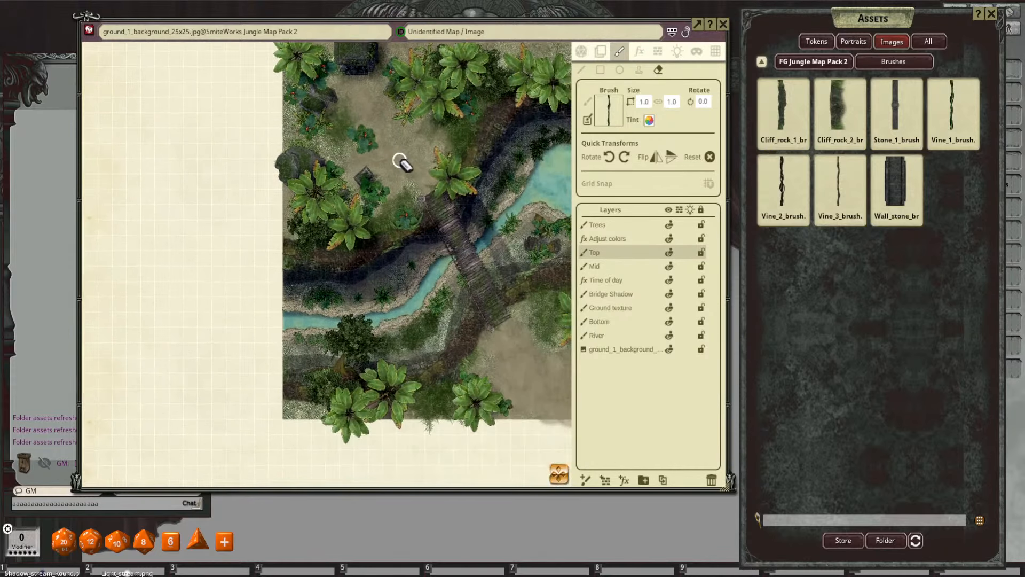
{"action": "scroll", "coordinate": [502, 294], "scroll_direction": "up", "scroll_amount": 1}
{"action": "mouse_move", "coordinate": [513, 322]}
{"action": "left_mouse_down"}
{"action": "mouse_move", "coordinate": [453, 234]}
{"action": "mouse_move", "coordinate": [490, 298]}
{"action": "mouse_move", "coordinate": [528, 325]}
{"action": "left_mouse_up"}
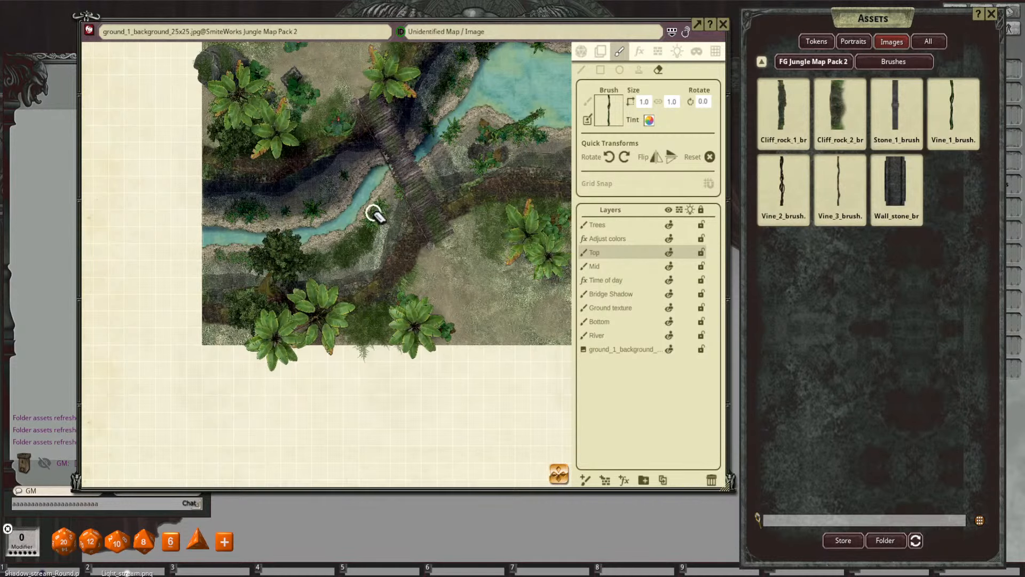
{"action": "scroll", "coordinate": [374, 213], "scroll_direction": "down", "scroll_amount": 4}
{"action": "left_click_drag", "start_coordinate": [368, 207], "coordinate": [463, 323]}
{"action": "scroll", "coordinate": [415, 208], "scroll_direction": "up", "scroll_amount": 6}
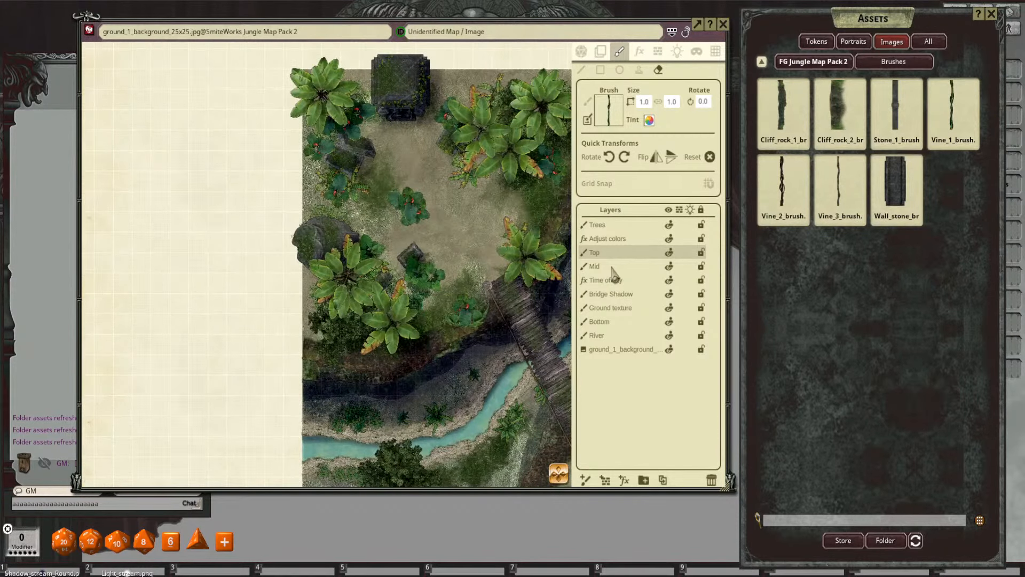
Step: Move the Mid layer to the bottom of the layer stack and return it between Top and Time of day
{"action": "left_click_drag", "start_coordinate": [618, 274], "coordinate": [631, 291]}
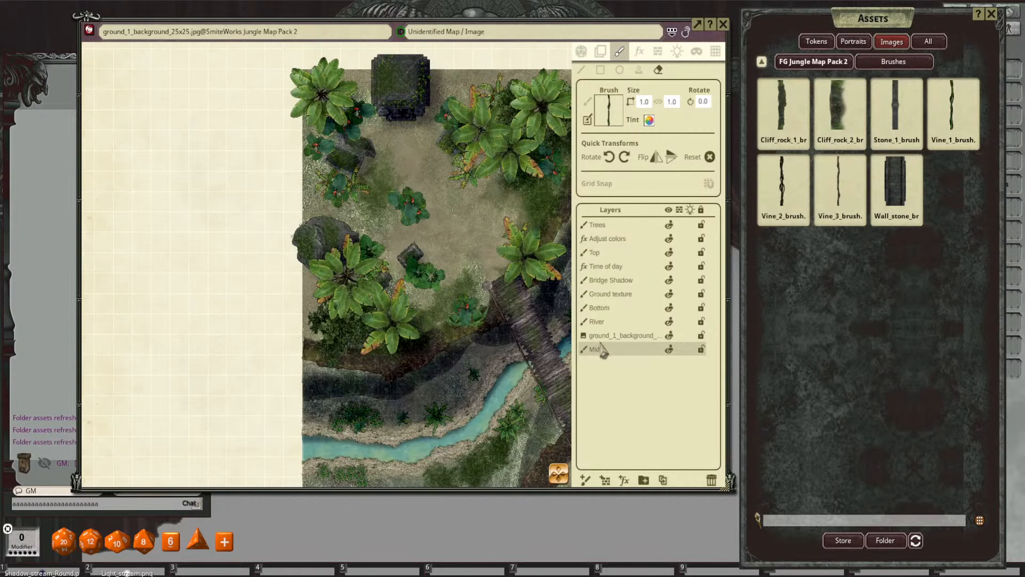
{"action": "left_click_drag", "start_coordinate": [603, 350], "coordinate": [611, 266]}
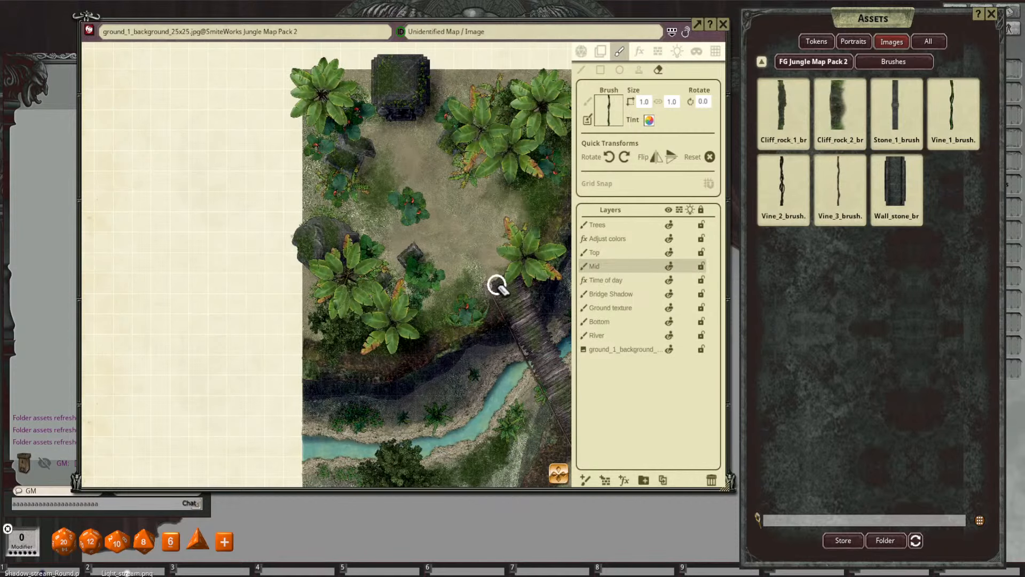
{"action": "left_click_drag", "start_coordinate": [480, 279], "coordinate": [446, 263]}
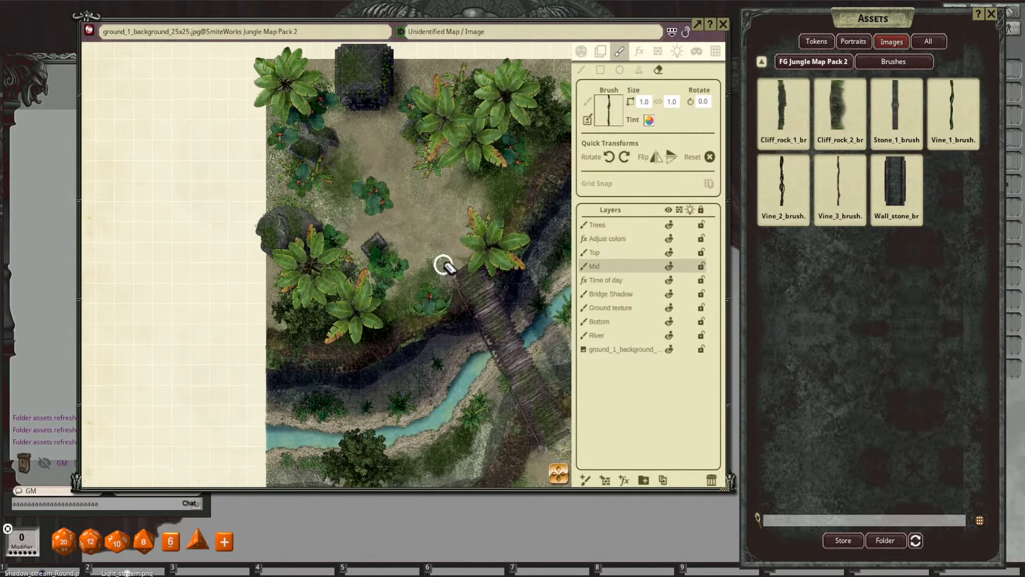
Step: Draw a freehand Vine_1 strand on the Ground texture layer, from the ferns above the boulder down to the palm
{"action": "left_click", "coordinate": [581, 70]}
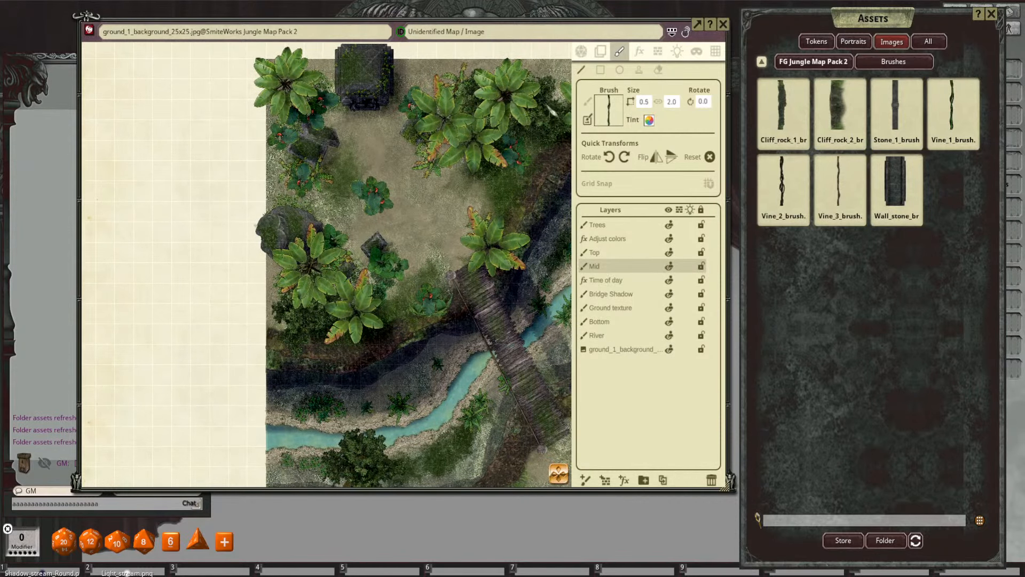
{"action": "left_click", "coordinate": [637, 308]}
{"action": "scroll", "coordinate": [454, 256], "scroll_direction": "up", "scroll_amount": 2}
{"action": "left_click_drag", "start_coordinate": [246, 215], "coordinate": [379, 226]}
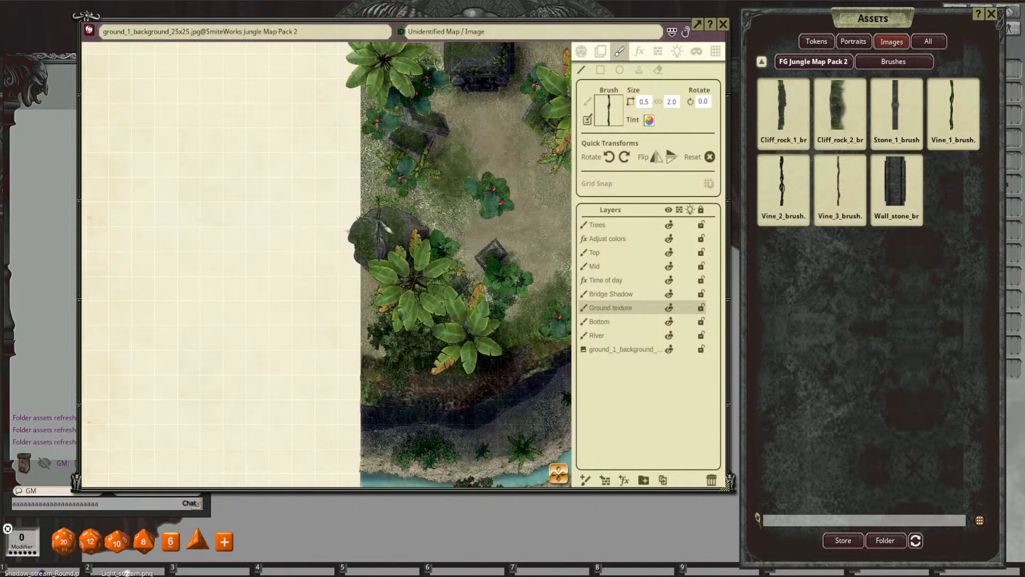
{"action": "scroll", "coordinate": [394, 215], "scroll_direction": "up", "scroll_amount": 4}
{"action": "left_click_drag", "start_coordinate": [531, 283], "coordinate": [462, 267]}
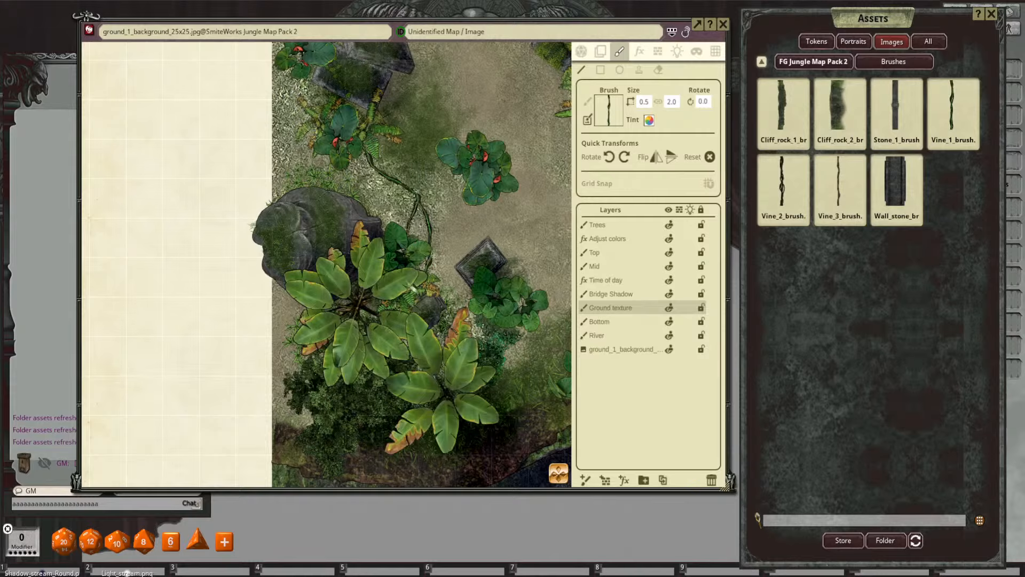
Step: Try thinner Vine_1 strands beside the first vine near the boulder, with the brush sized 0.3 by 1.3
{"action": "key", "text": "ctrl"}
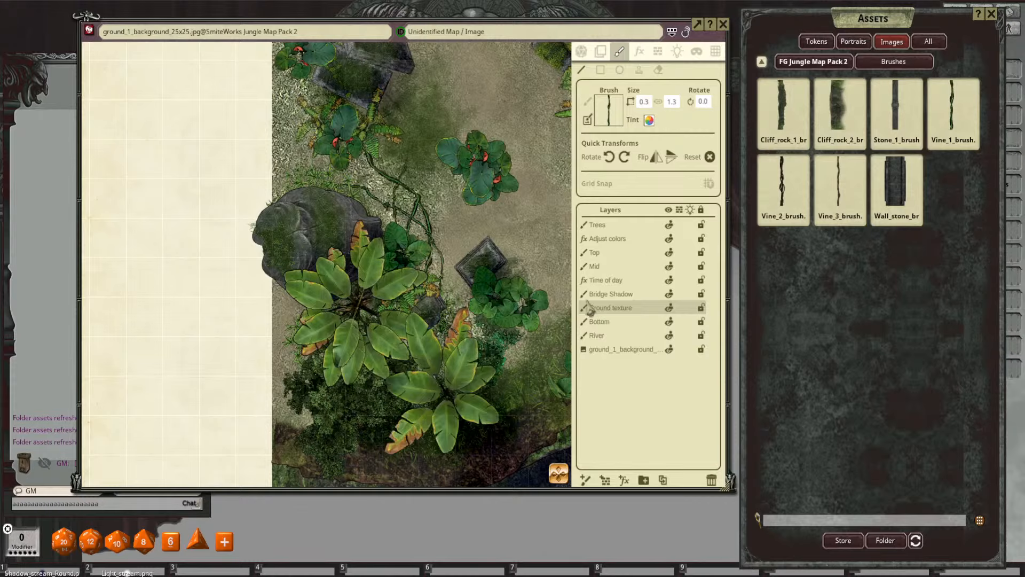
{"action": "scroll", "coordinate": [426, 211], "scroll_direction": "down", "scroll_amount": 2}
{"action": "left_click_drag", "start_coordinate": [426, 211], "coordinate": [432, 254]}
{"action": "scroll", "coordinate": [443, 217], "scroll_direction": "up", "scroll_amount": 3}
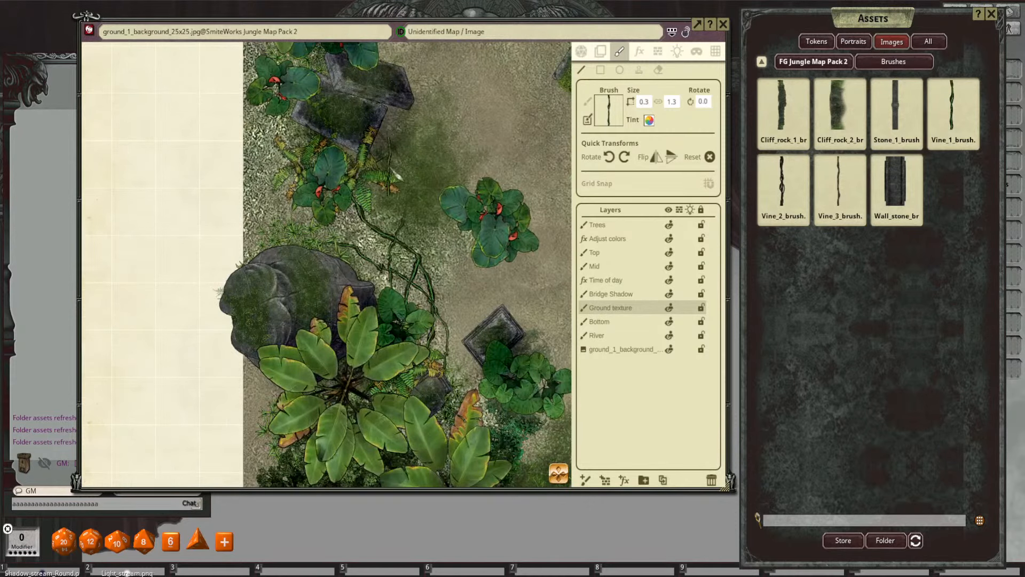
{"action": "scroll", "coordinate": [443, 213], "scroll_direction": "down", "scroll_amount": 3}
{"action": "scroll", "coordinate": [480, 205], "scroll_direction": "down", "scroll_amount": 2}
{"action": "scroll", "coordinate": [476, 213], "scroll_direction": "up", "scroll_amount": 4}
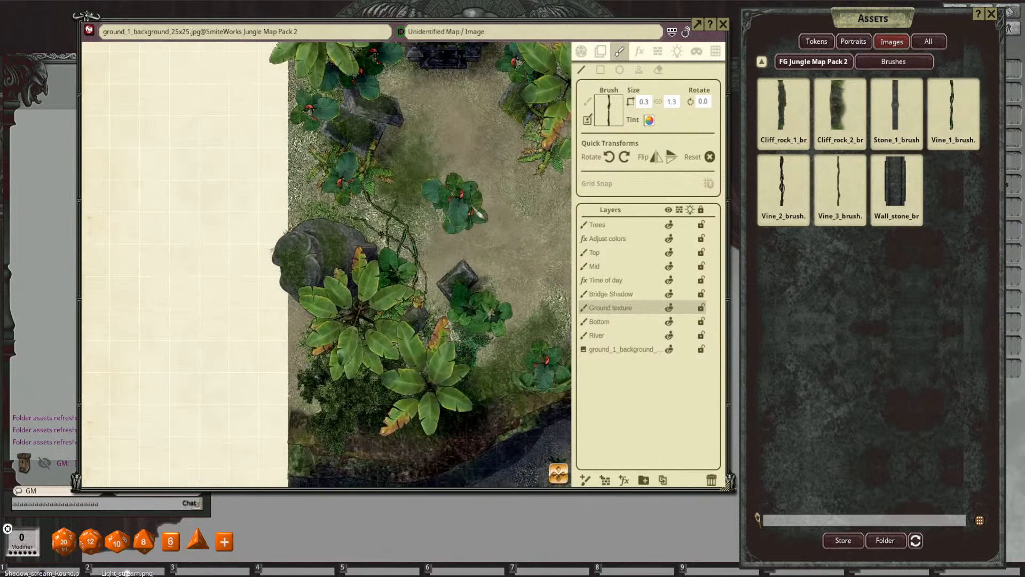
Step: Undo the thinner strands so that only the first vine stays near the boulder
{"action": "key", "text": "ctrl"}
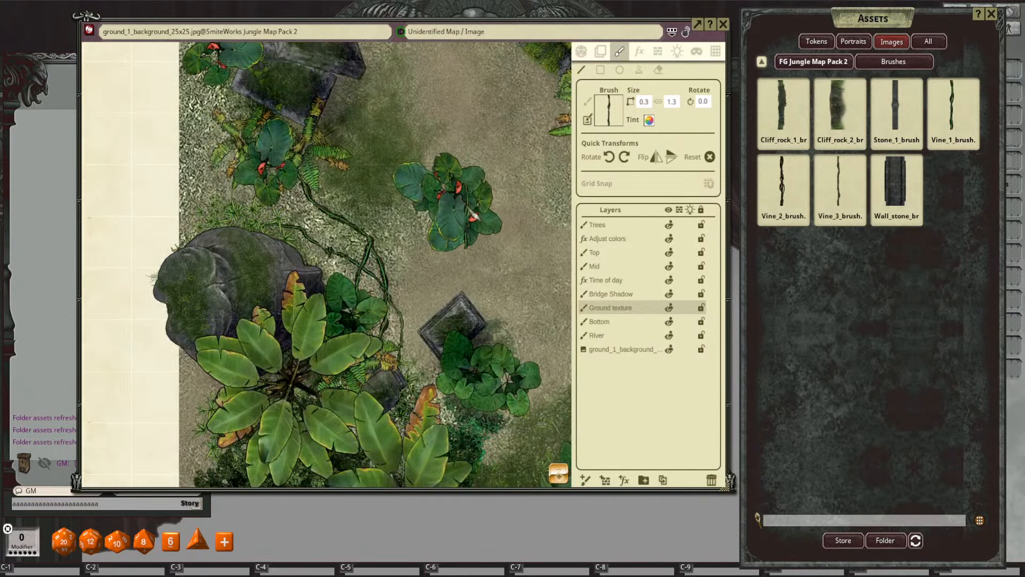
{"action": "key", "text": "ctrl+z"}
{"action": "key", "text": "ctrl+z"}
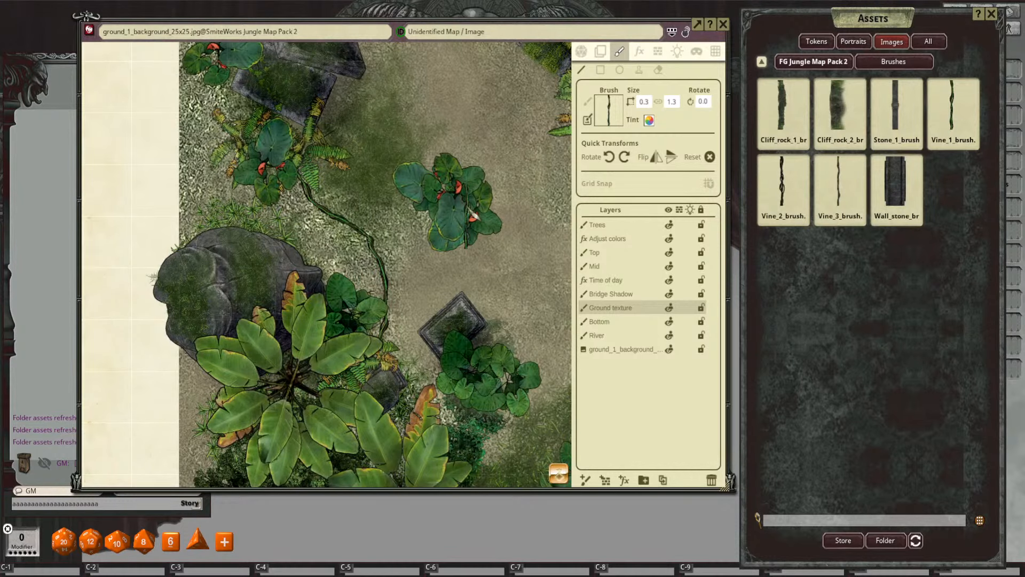
Step: Load the Vine_2 image as the brush and size it to 0.4 by 1.6
{"action": "scroll", "coordinate": [472, 216], "scroll_direction": "down", "scroll_amount": 3}
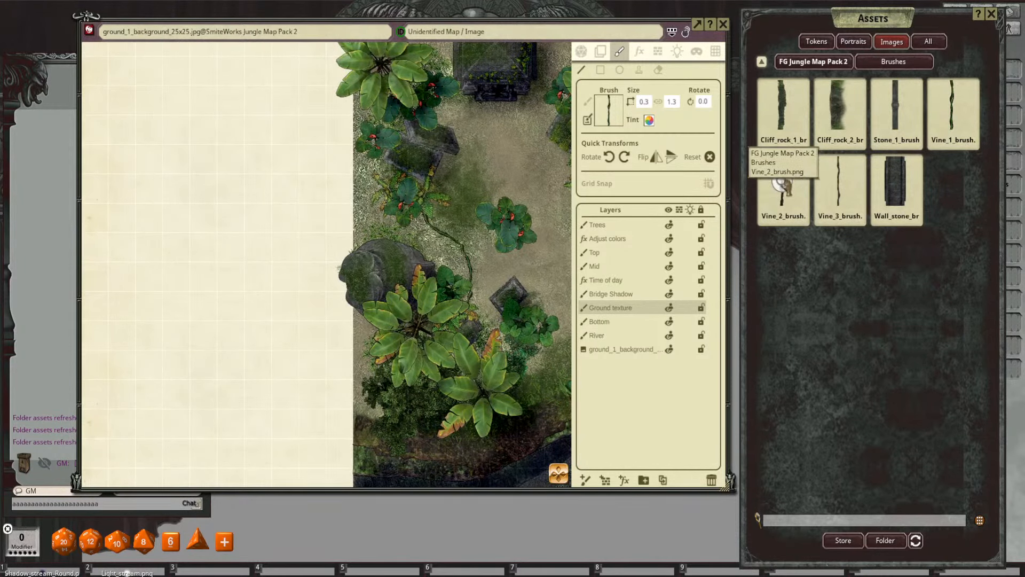
{"action": "left_click_drag", "start_coordinate": [782, 184], "coordinate": [607, 121]}
{"action": "scroll", "coordinate": [444, 235], "scroll_direction": "up", "scroll_amount": 2}
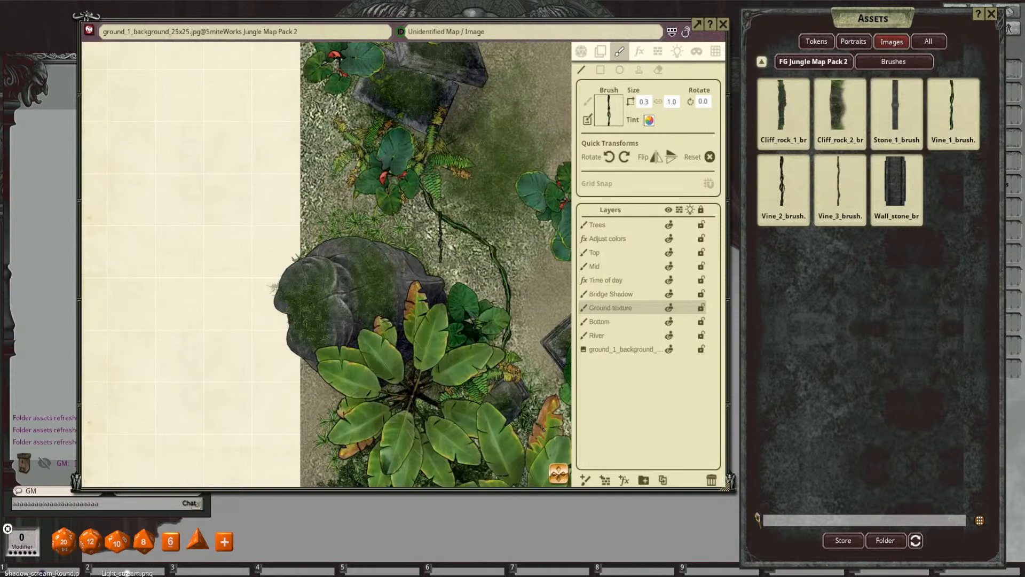
{"action": "scroll", "coordinate": [398, 195], "scroll_direction": "down", "scroll_amount": 2}
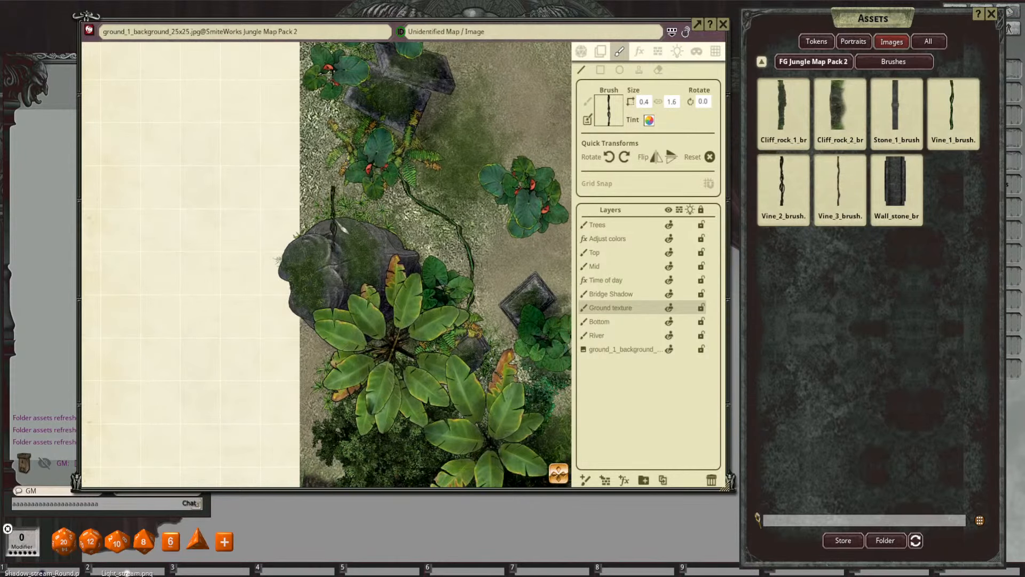
Step: Draw Vine_2 strands along the existing vine and around the boulder on the Ground texture layer
{"action": "mouse_move", "coordinate": [345, 220]}
{"action": "left_mouse_down"}
{"action": "mouse_move", "coordinate": [441, 236]}
{"action": "mouse_move", "coordinate": [481, 273]}
{"action": "mouse_move", "coordinate": [464, 356]}
{"action": "left_mouse_up"}
{"action": "scroll", "coordinate": [466, 213], "scroll_direction": "down", "scroll_amount": 2}
{"action": "scroll", "coordinate": [453, 219], "scroll_direction": "up", "scroll_amount": 3}
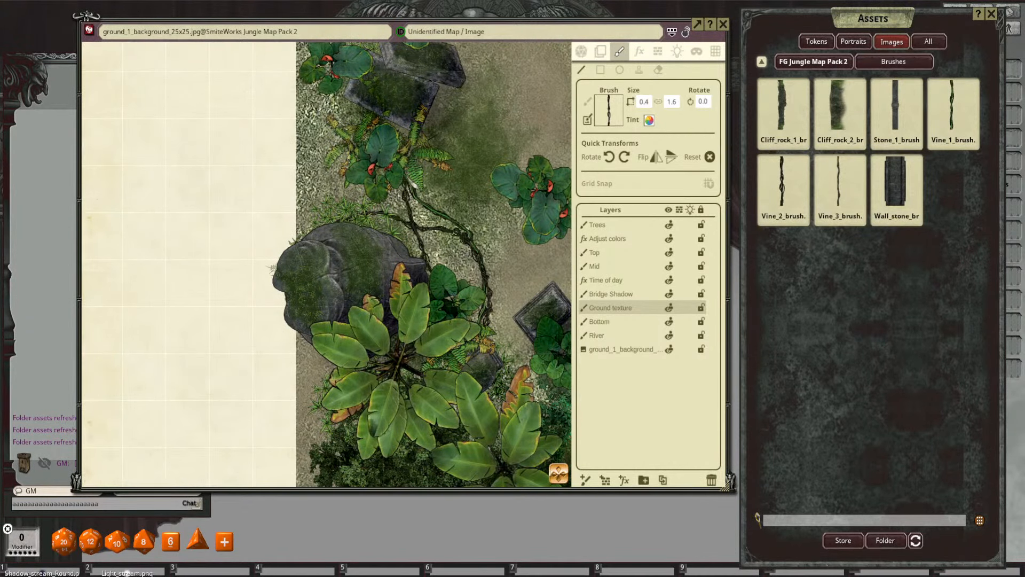
{"action": "scroll", "coordinate": [412, 205], "scroll_direction": "down", "scroll_amount": 3}
{"action": "scroll", "coordinate": [412, 205], "scroll_direction": "down", "scroll_amount": 2}
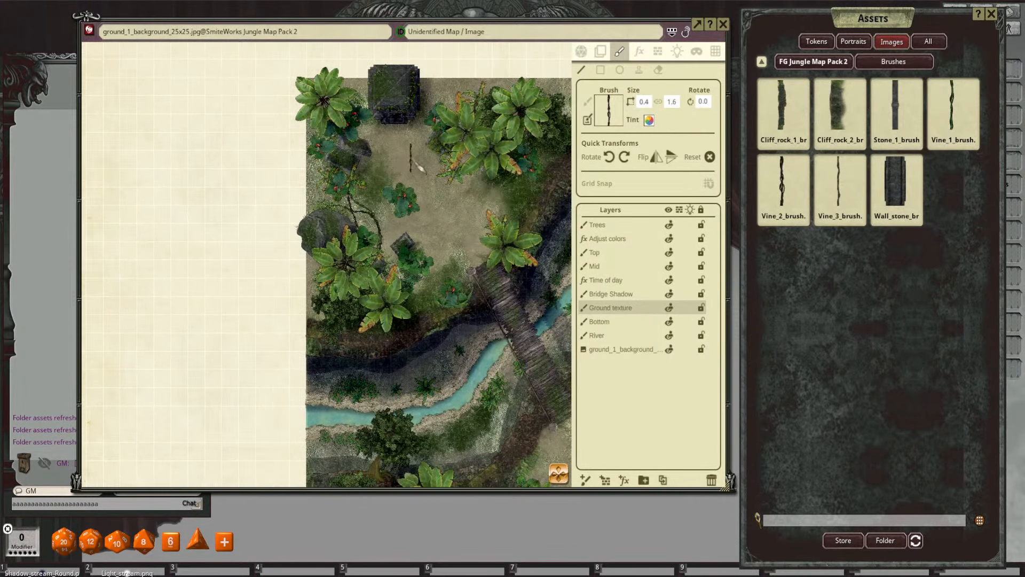
Step: Change the active drawing layer to Mid and finally to Top, working near the palms on the clearing's right edge
{"action": "scroll", "coordinate": [480, 192], "scroll_direction": "up", "scroll_amount": 3}
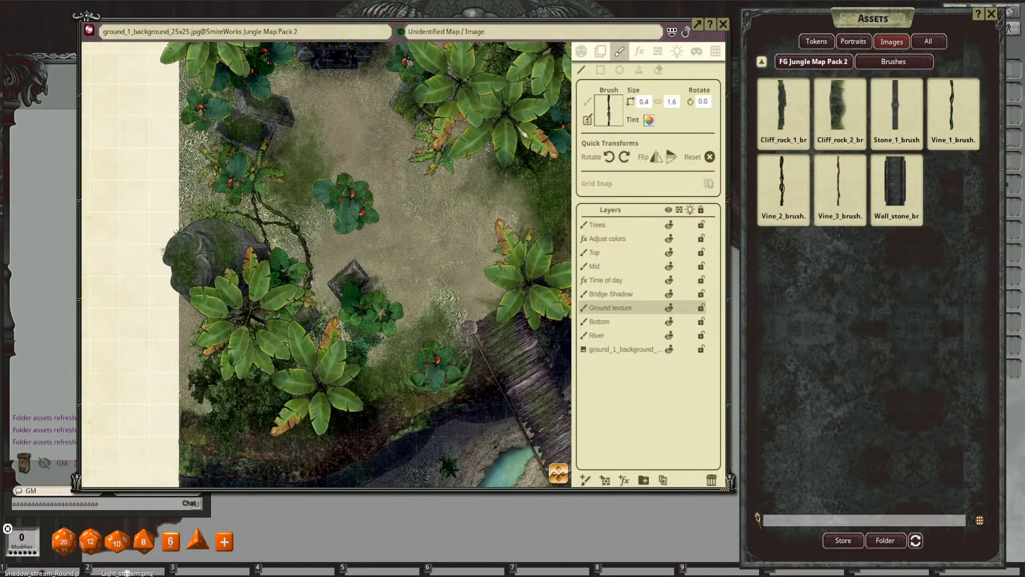
{"action": "left_click_drag", "start_coordinate": [422, 229], "coordinate": [386, 224]}
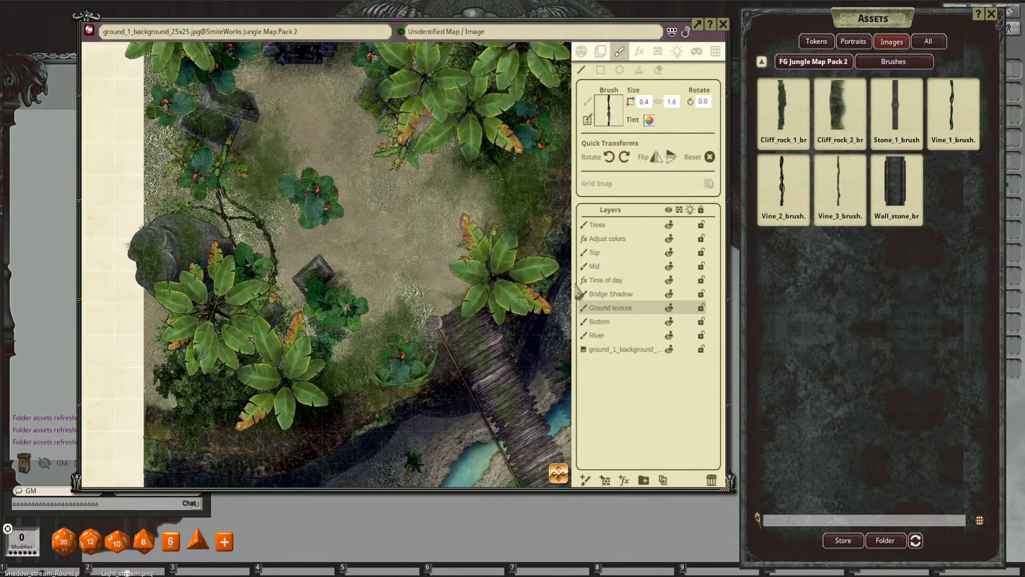
{"action": "left_click", "coordinate": [630, 283]}
{"action": "left_click", "coordinate": [602, 265]}
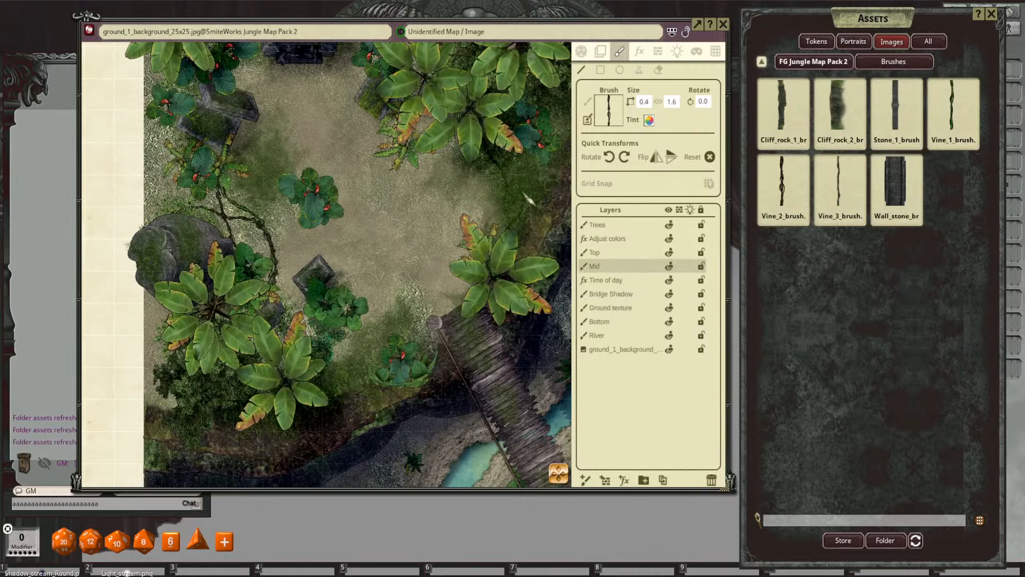
{"action": "scroll", "coordinate": [496, 199], "scroll_direction": "up", "scroll_amount": 3}
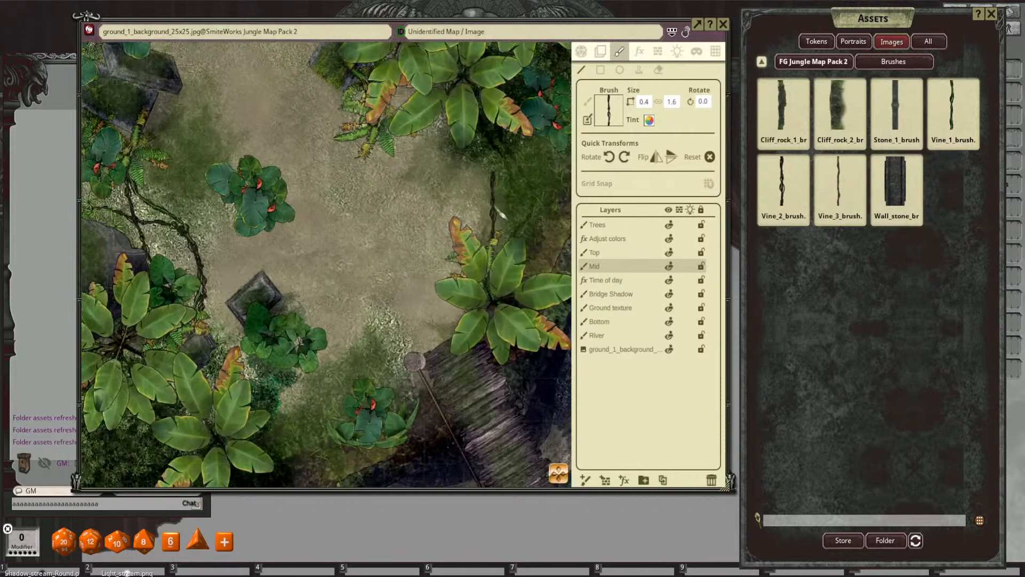
{"action": "left_click", "coordinate": [619, 253]}
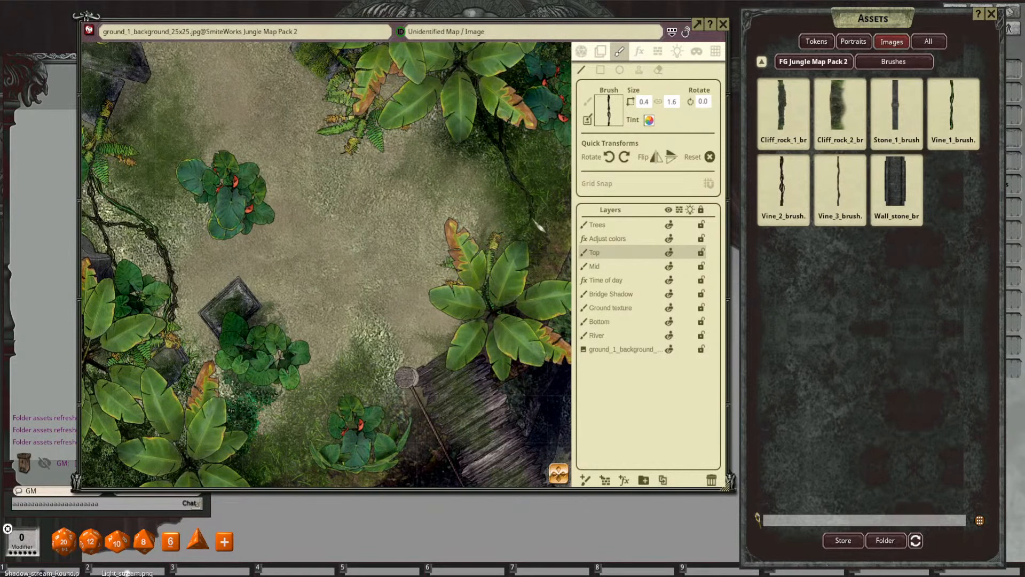
Step: Draw a long Vine_2 strand on the Top layer across the river, from the upper bank to the palms on the lower edge
{"action": "scroll", "coordinate": [556, 198], "scroll_direction": "down", "scroll_amount": 3}
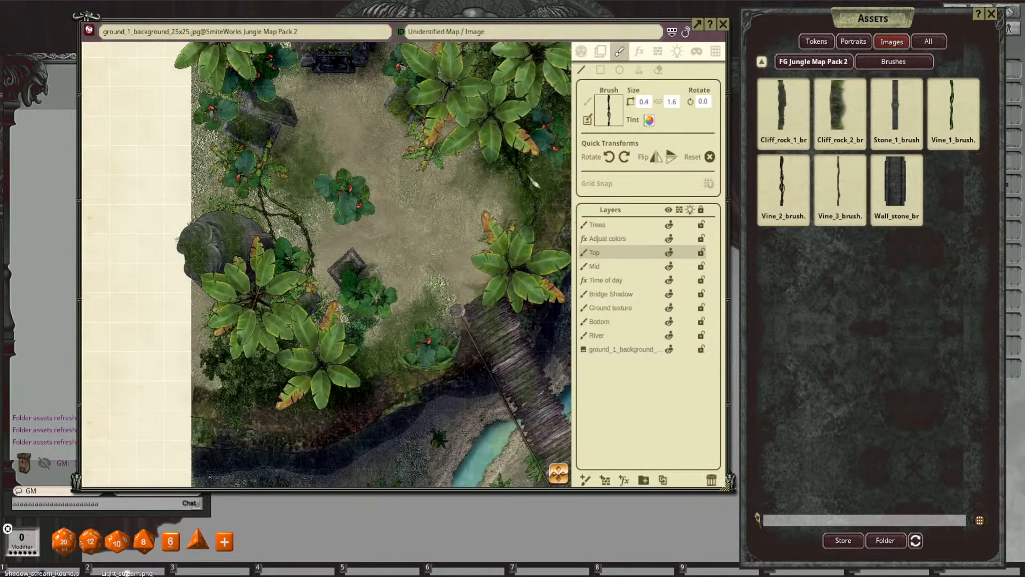
{"action": "scroll", "coordinate": [550, 181], "scroll_direction": "down", "scroll_amount": 3}
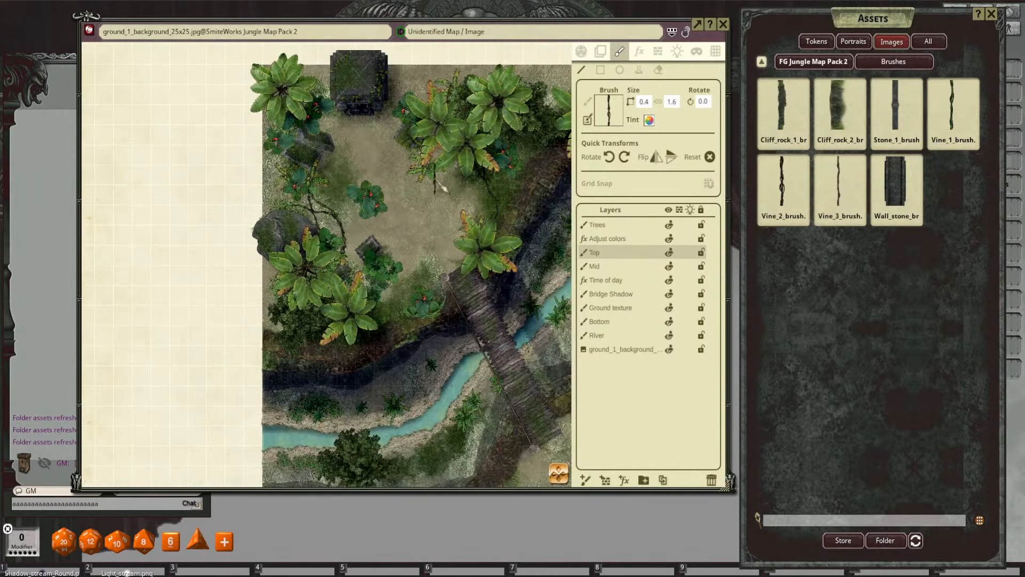
{"action": "scroll", "coordinate": [491, 172], "scroll_direction": "up", "scroll_amount": 3}
{"action": "scroll", "coordinate": [453, 184], "scroll_direction": "down", "scroll_amount": 4}
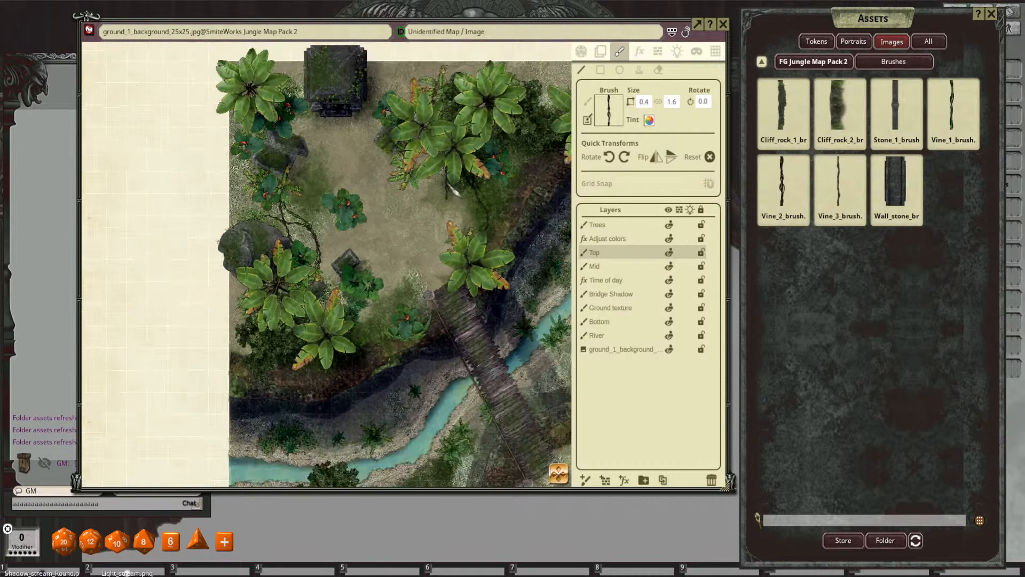
{"action": "left_click_drag", "start_coordinate": [417, 206], "coordinate": [398, 125]}
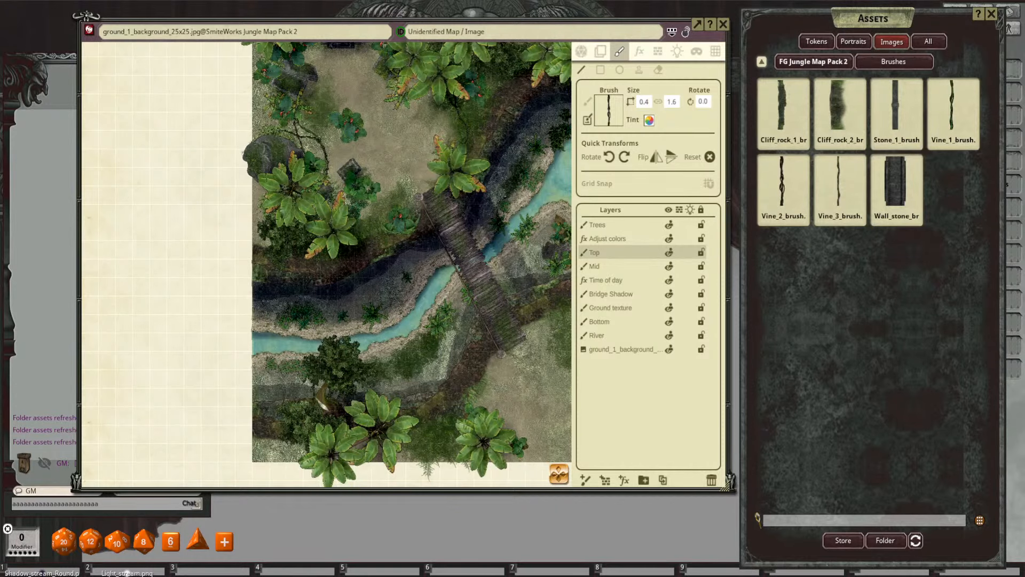
{"action": "left_click_drag", "start_coordinate": [346, 383], "coordinate": [387, 329]}
{"action": "left_click_drag", "start_coordinate": [451, 303], "coordinate": [433, 298]}
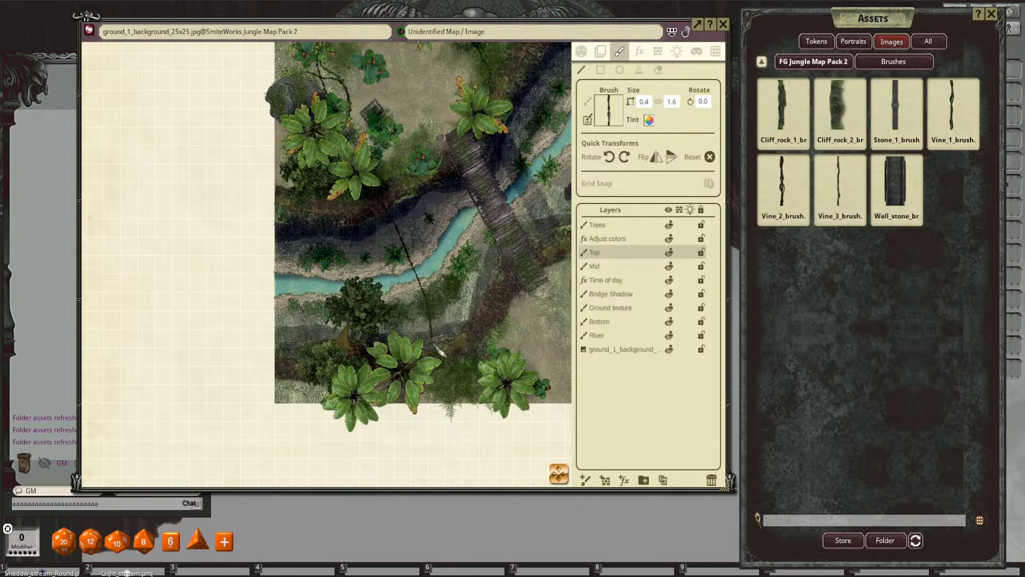
{"action": "scroll", "coordinate": [416, 249], "scroll_direction": "up", "scroll_amount": 2}
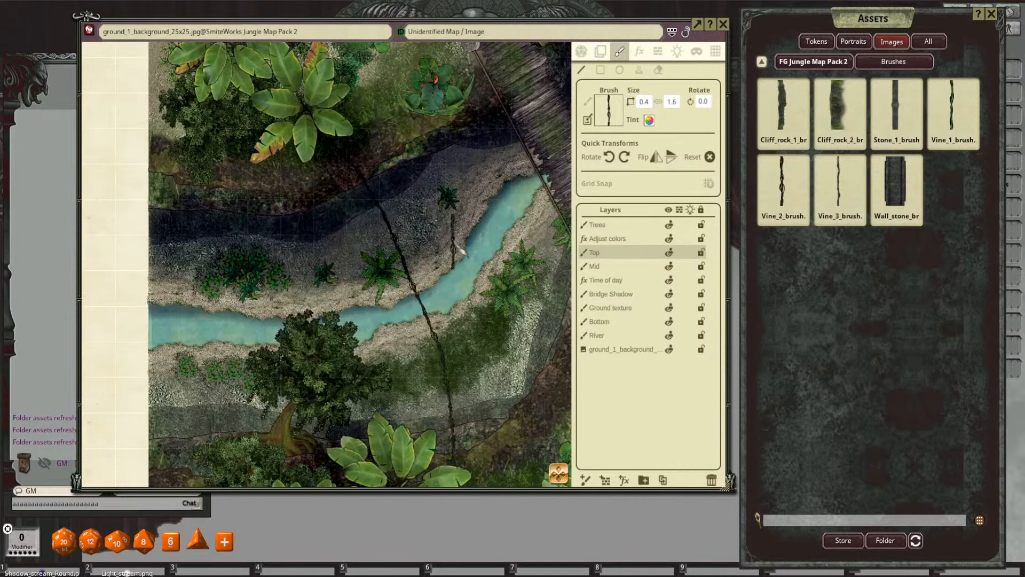
Step: Enlarge the vine brush to 0.5 by 2.0 and draw a second strand across the river alongside the first
{"action": "scroll", "coordinate": [460, 251], "scroll_direction": "down", "scroll_amount": 1}
{"action": "scroll", "coordinate": [460, 250], "scroll_direction": "up", "scroll_amount": 1}
{"action": "scroll", "coordinate": [337, 166], "scroll_direction": "down", "scroll_amount": 1}
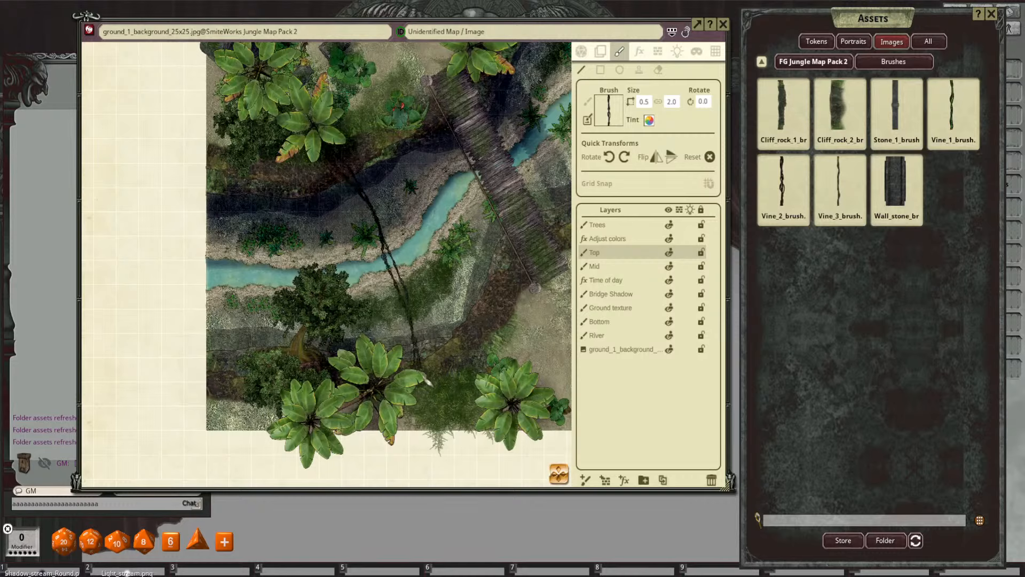
{"action": "scroll", "coordinate": [452, 305], "scroll_direction": "down", "scroll_amount": 1}
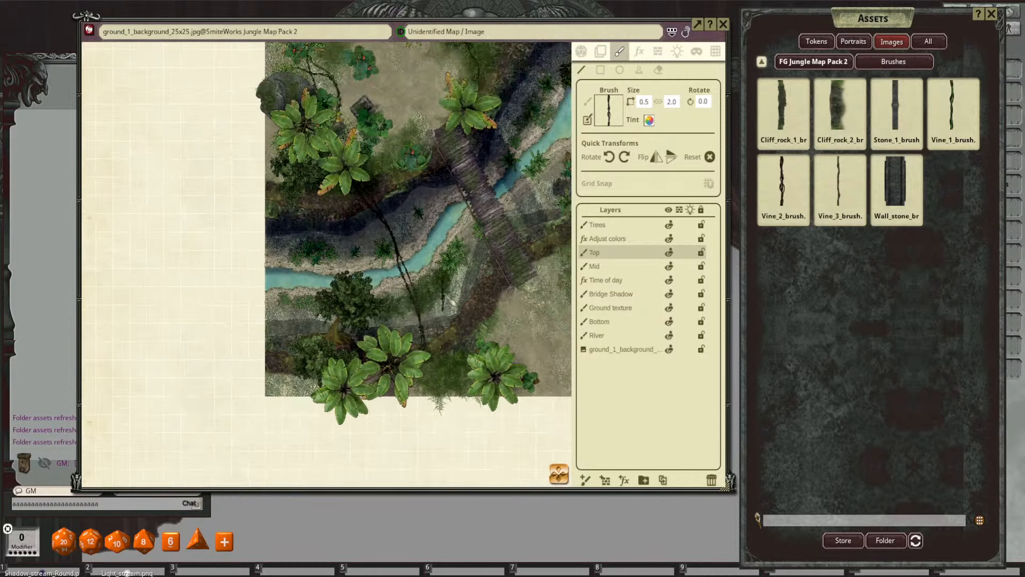
Step: Draw a Vine_2 strand across the river on the far side of the bridge, running from the palm to the lower bank
{"action": "scroll", "coordinate": [451, 299], "scroll_direction": "up", "scroll_amount": 2}
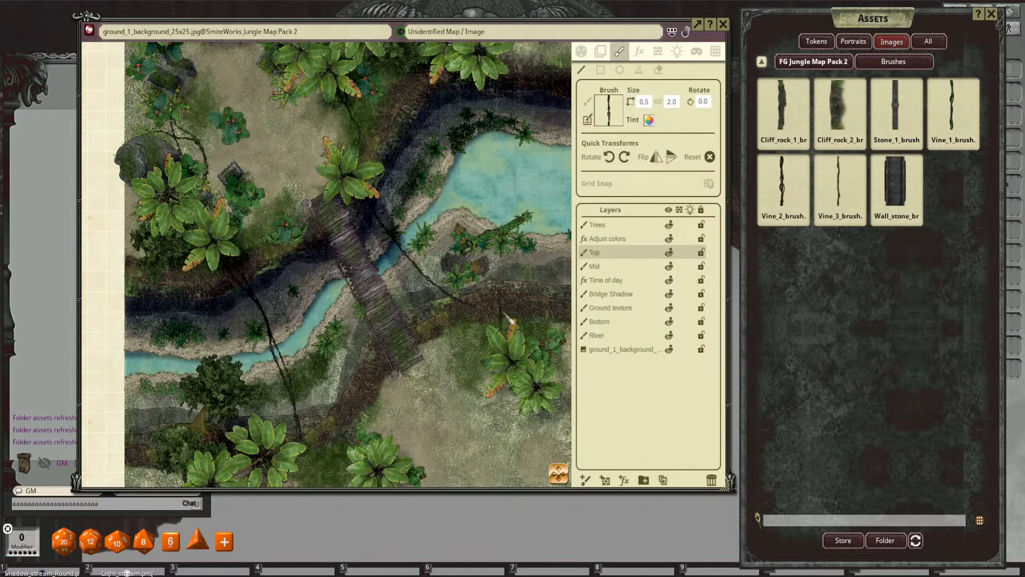
{"action": "scroll", "coordinate": [510, 320], "scroll_direction": "up", "scroll_amount": 3}
{"action": "scroll", "coordinate": [513, 301], "scroll_direction": "down", "scroll_amount": 3}
{"action": "scroll", "coordinate": [520, 296], "scroll_direction": "up", "scroll_amount": 1}
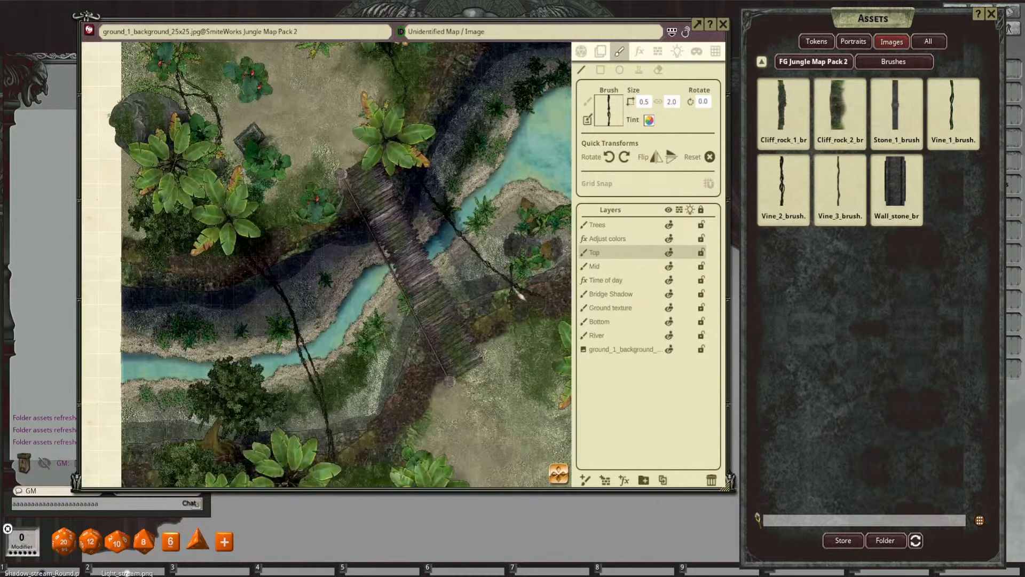
{"action": "scroll", "coordinate": [470, 296], "scroll_direction": "down", "scroll_amount": 2}
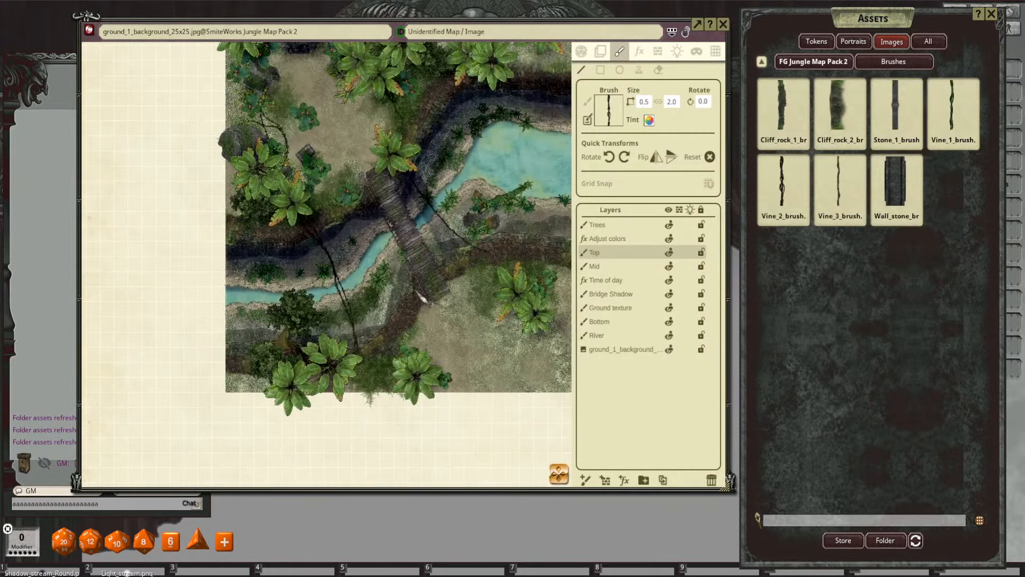
Step: Reduce the Vine_2 brush to 0.3 by 1.0 and draw a short strand over the upper end of the bridge
{"action": "scroll", "coordinate": [422, 297], "scroll_direction": "up", "scroll_amount": 2}
{"action": "scroll", "coordinate": [373, 222], "scroll_direction": "up", "scroll_amount": 1}
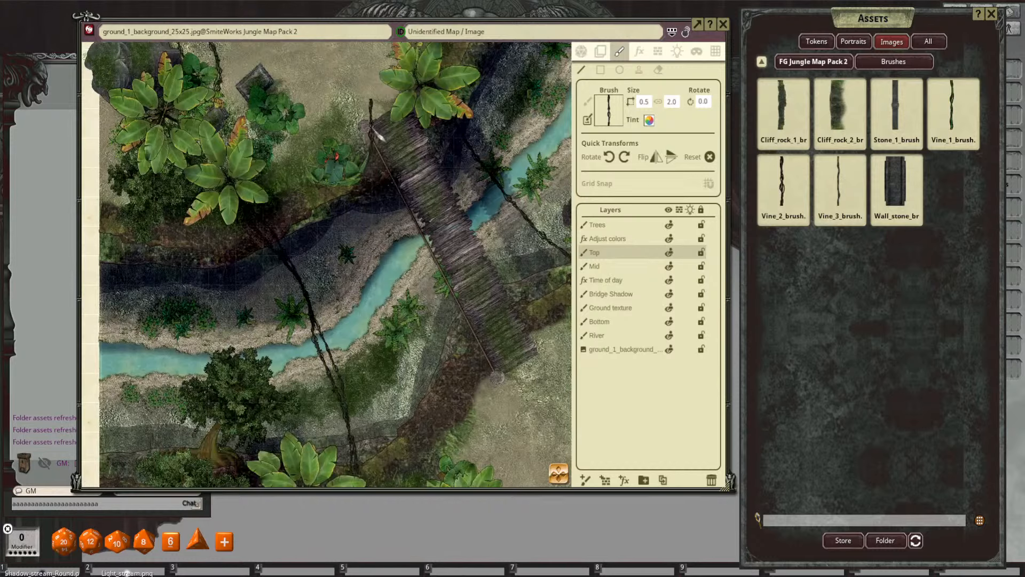
{"action": "left_click", "coordinate": [376, 132]}
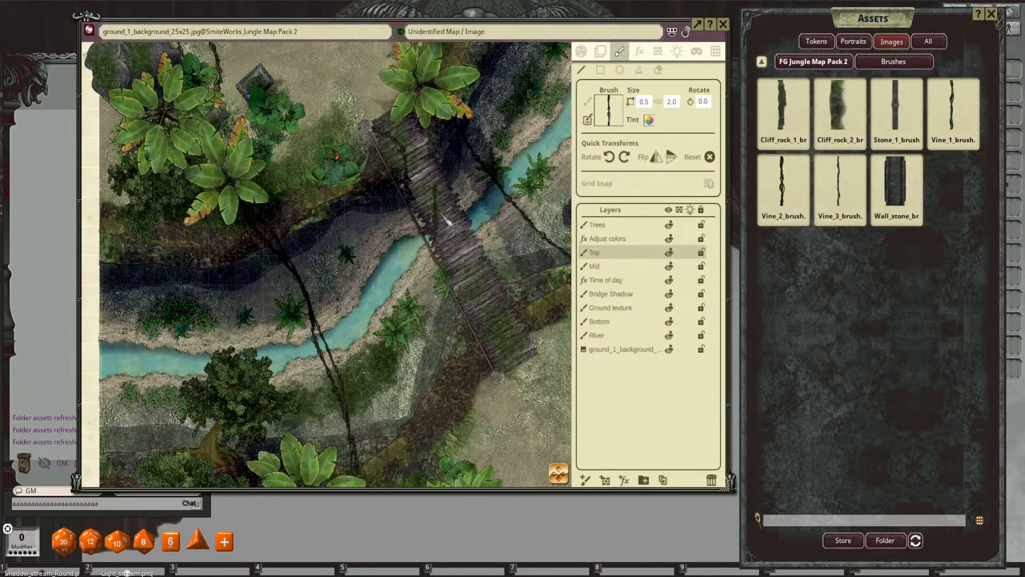
{"action": "scroll", "coordinate": [450, 188], "scroll_direction": "up", "scroll_amount": 1}
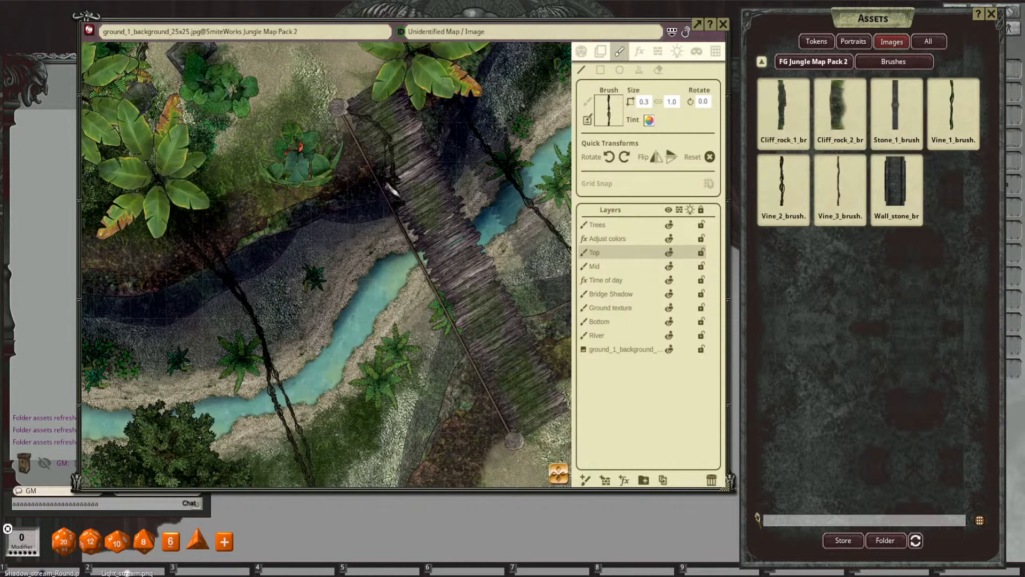
{"action": "left_click_drag", "start_coordinate": [414, 143], "coordinate": [438, 169]}
{"action": "scroll", "coordinate": [499, 278], "scroll_direction": "down", "scroll_amount": 4}
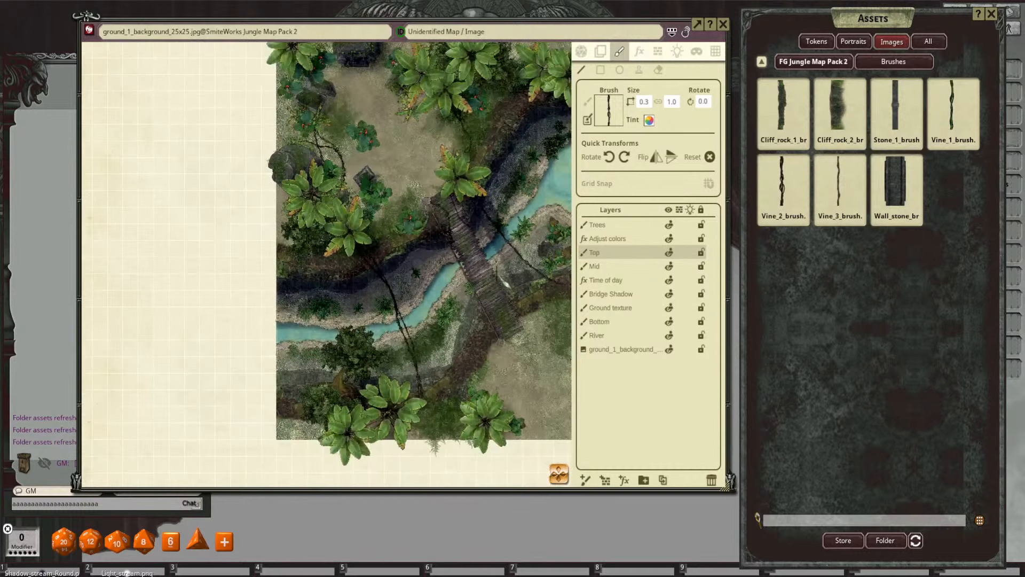
{"action": "scroll", "coordinate": [496, 238], "scroll_direction": "up", "scroll_amount": 3}
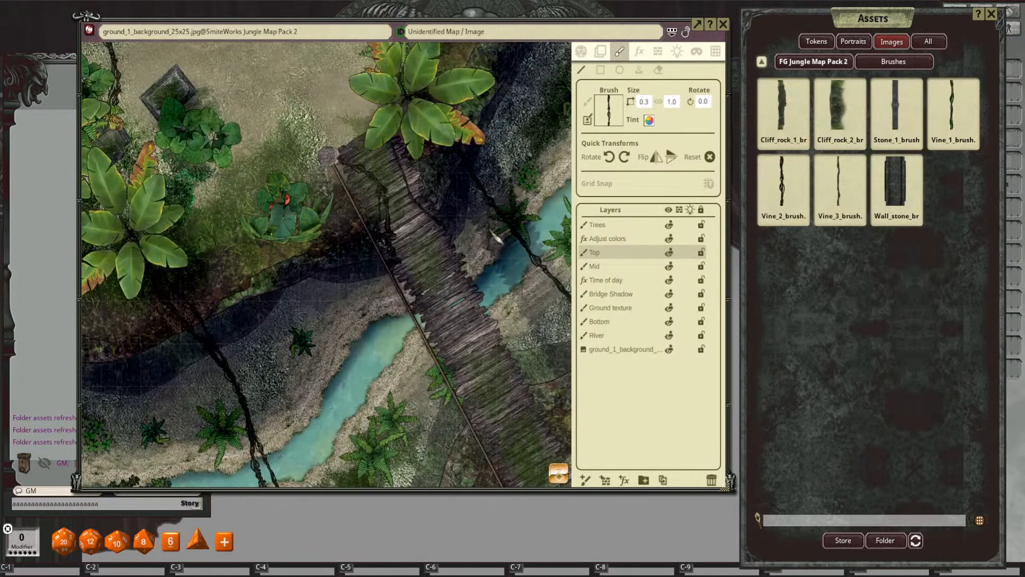
{"action": "scroll", "coordinate": [501, 279], "scroll_direction": "down", "scroll_amount": 3}
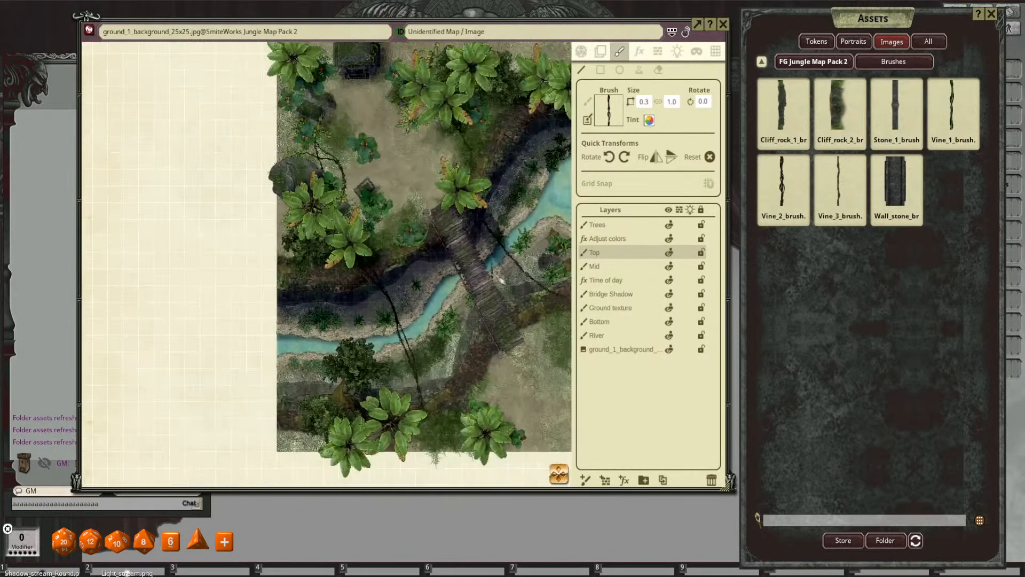
Step: Load the Vine_3 brush at 0.2 by 2.0 and draw a thin strand alongside the vine crossing the river beside the bridge
{"action": "left_click_drag", "start_coordinate": [500, 279], "coordinate": [492, 252]}
{"action": "scroll", "coordinate": [499, 264], "scroll_direction": "up", "scroll_amount": 4}
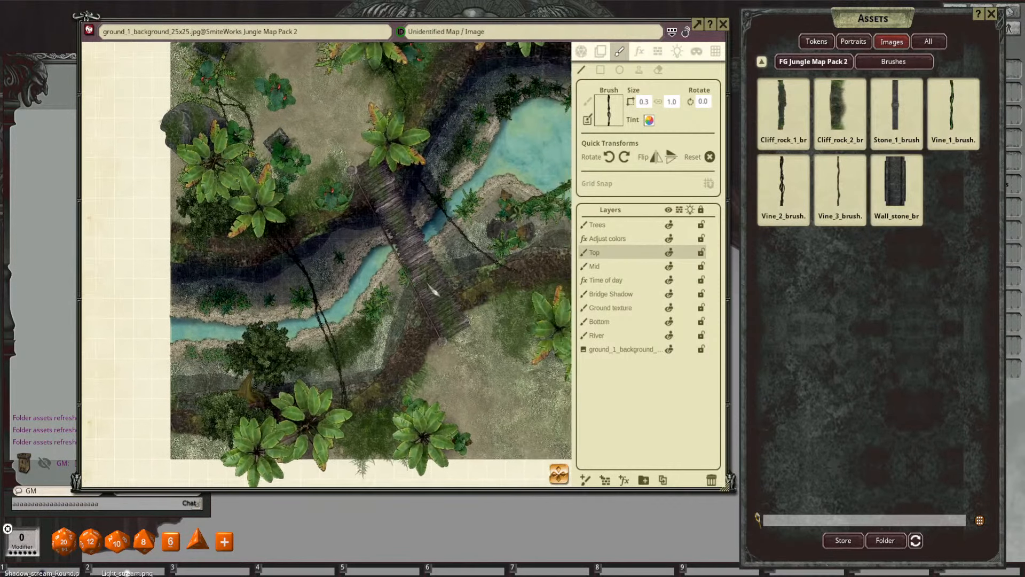
{"action": "scroll", "coordinate": [500, 272], "scroll_direction": "up", "scroll_amount": 1}
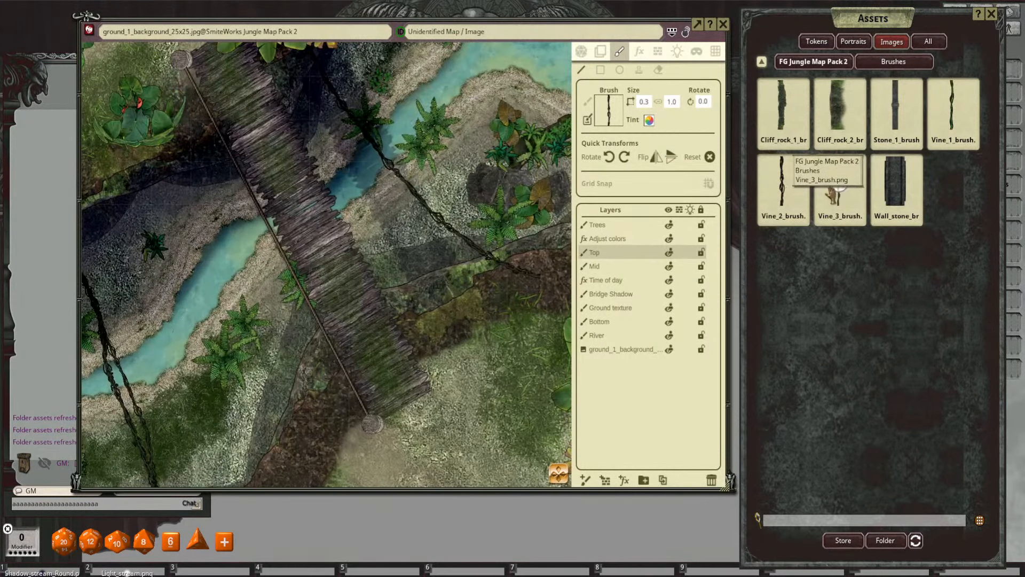
{"action": "left_click_drag", "start_coordinate": [831, 197], "coordinate": [610, 108]}
{"action": "scroll", "coordinate": [463, 220], "scroll_direction": "up", "scroll_amount": 1, "text": "ctrl"}
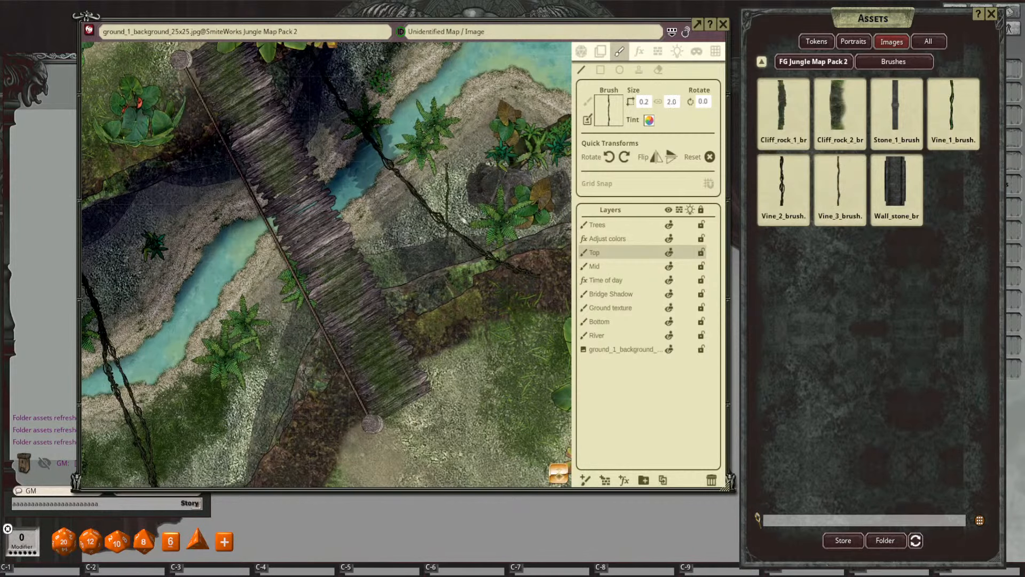
{"action": "left_click_drag", "start_coordinate": [472, 247], "coordinate": [443, 229]}
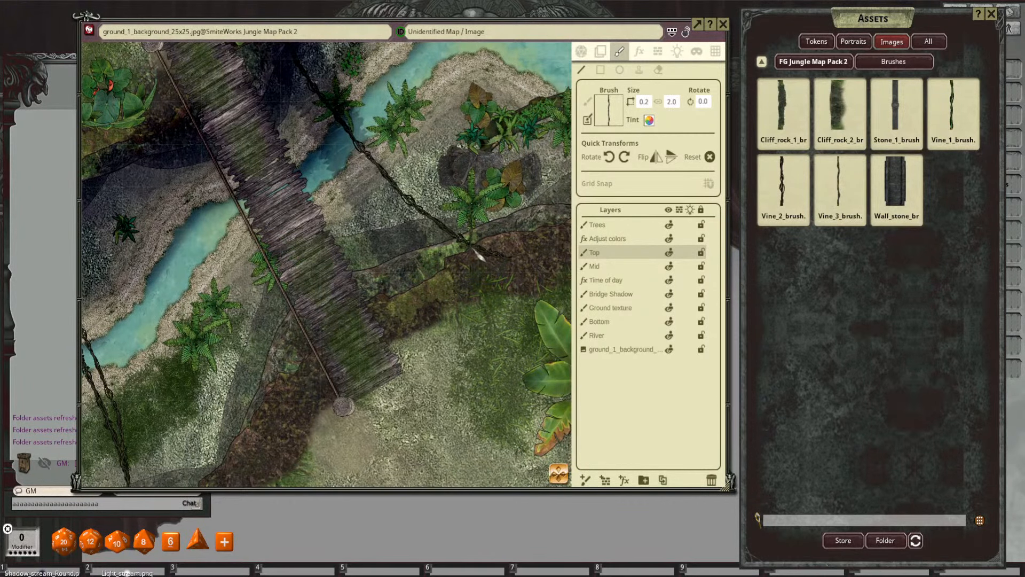
{"action": "mouse_move", "coordinate": [389, 156]}
{"action": "left_mouse_down"}
{"action": "mouse_move", "coordinate": [488, 184]}
{"action": "mouse_move", "coordinate": [543, 228]}
{"action": "left_mouse_up"}
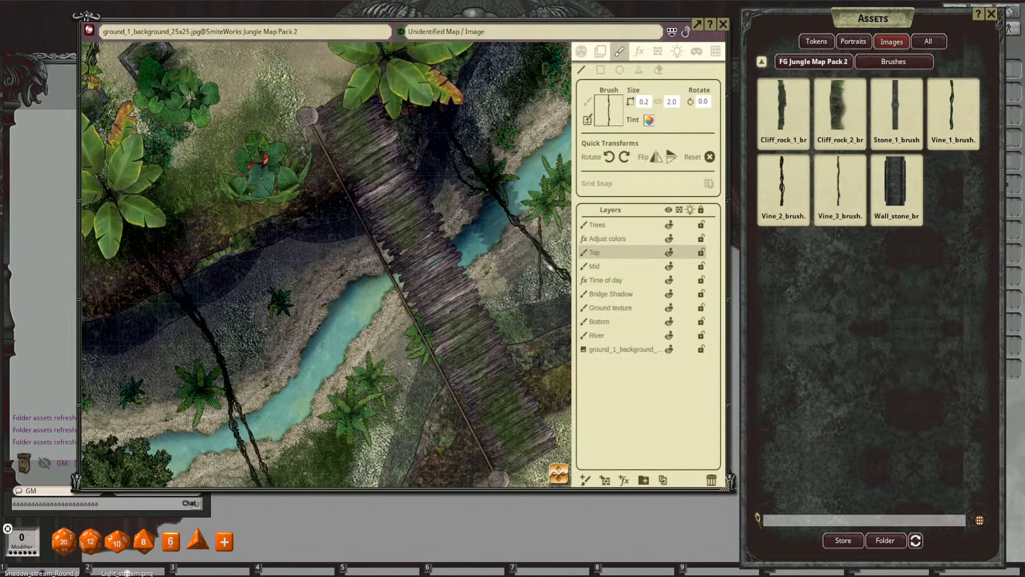
{"action": "left_click_drag", "start_coordinate": [547, 275], "coordinate": [461, 210]}
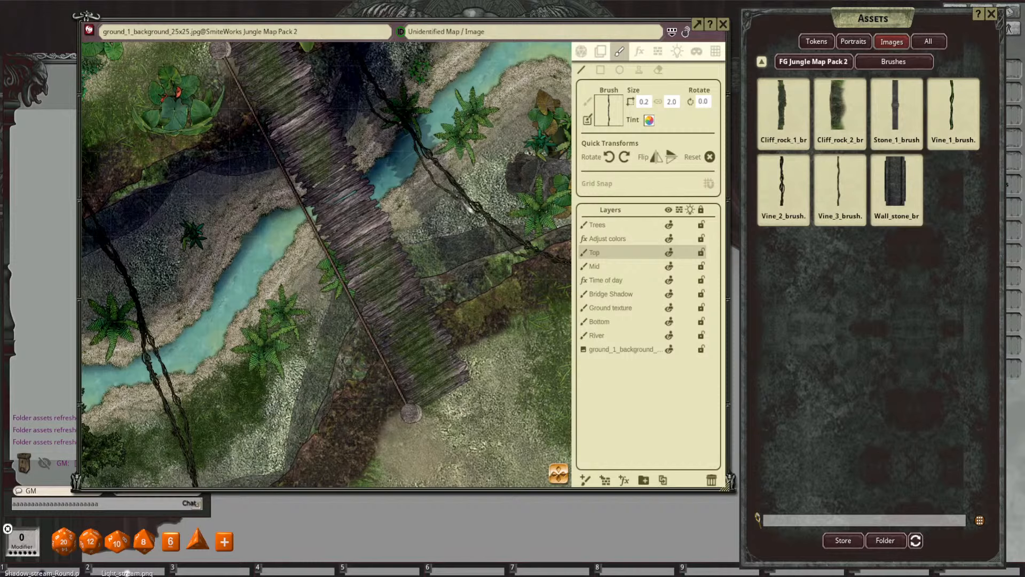
{"action": "scroll", "coordinate": [409, 273], "scroll_direction": "down", "scroll_amount": 4}
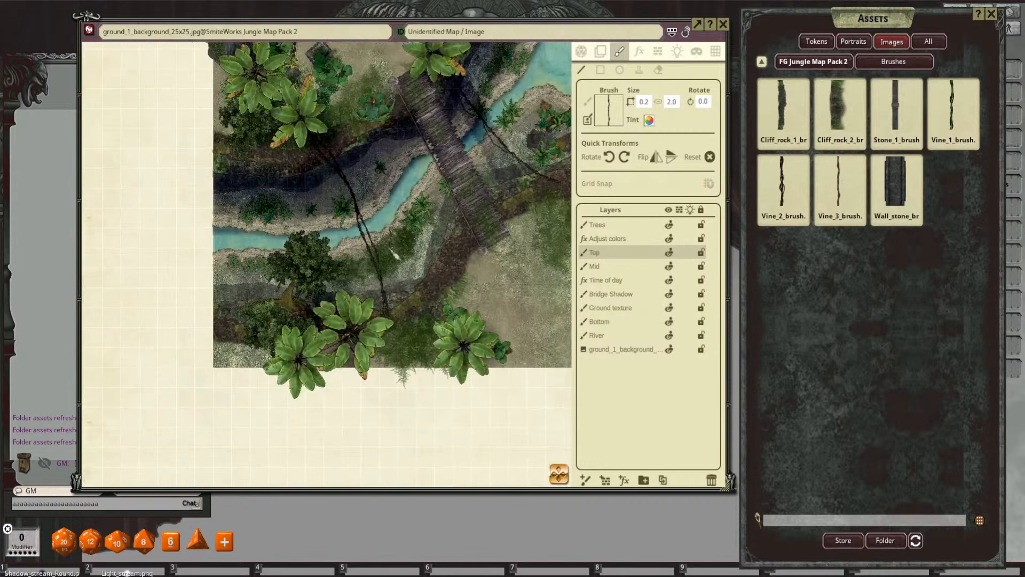
{"action": "scroll", "coordinate": [410, 272], "scroll_direction": "up", "scroll_amount": 2}
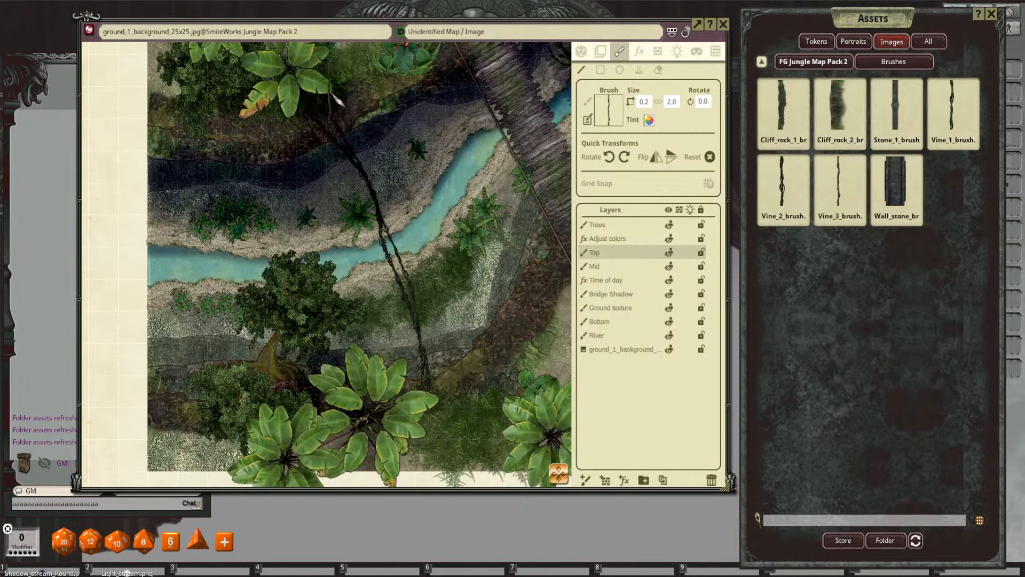
{"action": "scroll", "coordinate": [393, 236], "scroll_direction": "down", "scroll_amount": 4}
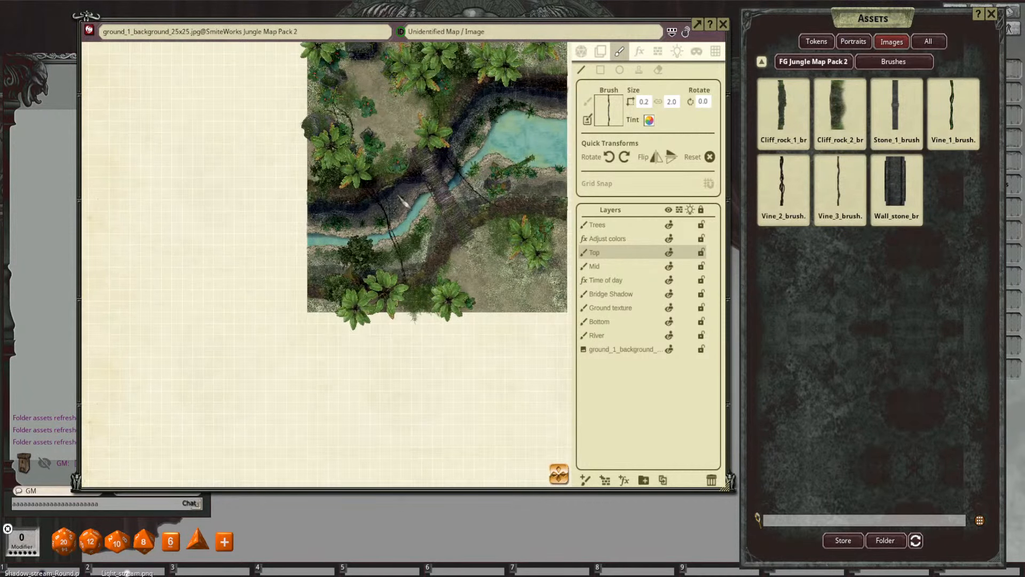
Step: Draw thin Vine_3 strands on the clearing's right edge, curling out from beneath the upper palm cluster
{"action": "left_click_drag", "start_coordinate": [405, 202], "coordinate": [367, 288]}
{"action": "scroll", "coordinate": [377, 182], "scroll_direction": "up", "scroll_amount": 5}
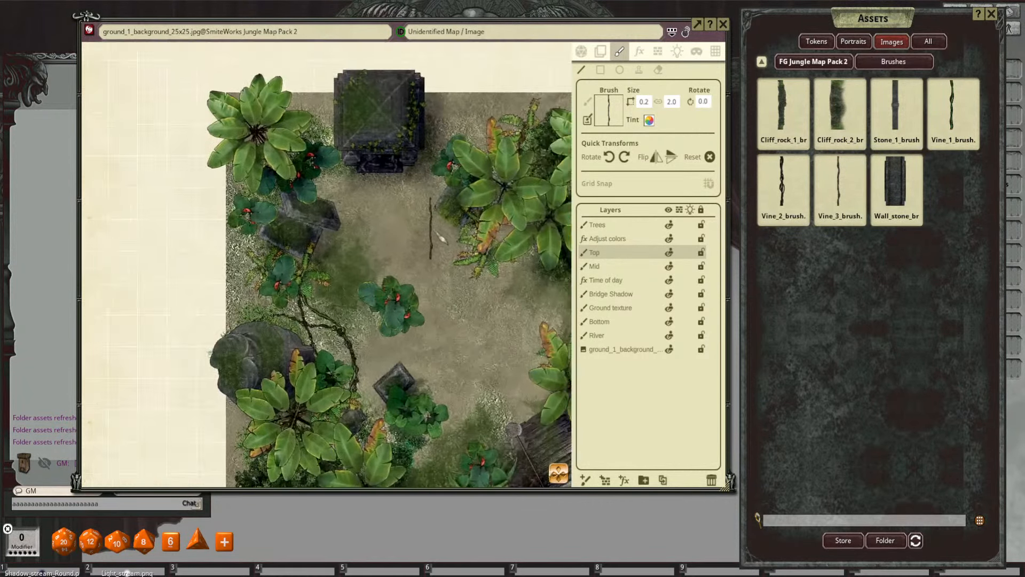
{"action": "scroll", "coordinate": [427, 201], "scroll_direction": "down", "scroll_amount": 3}
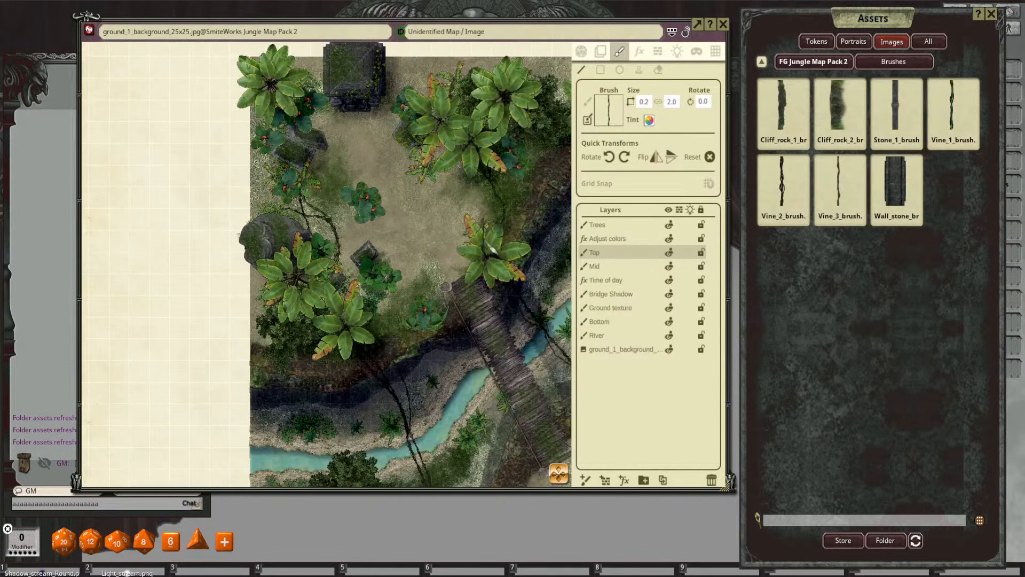
{"action": "scroll", "coordinate": [479, 175], "scroll_direction": "up", "scroll_amount": 3}
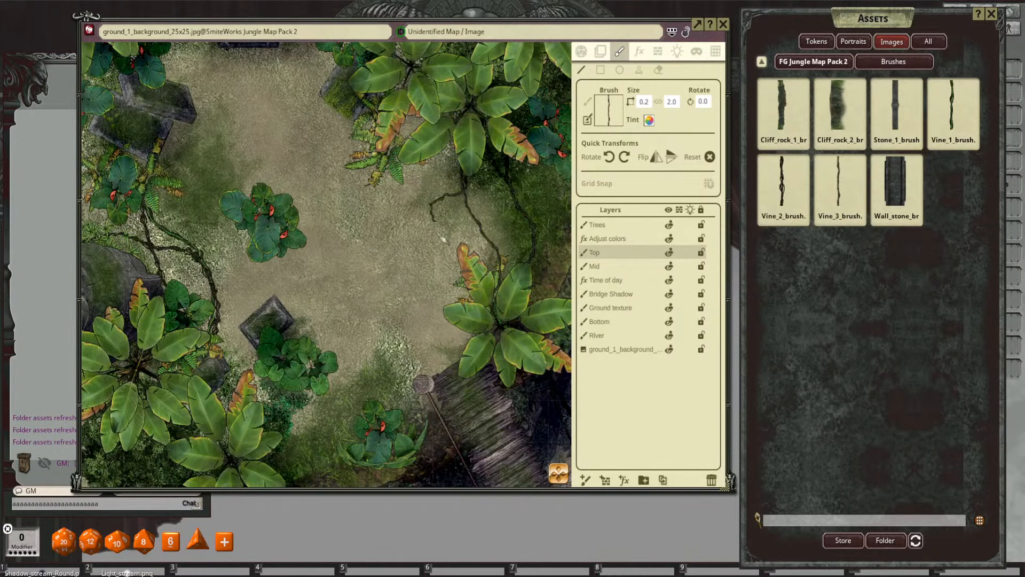
{"action": "scroll", "coordinate": [390, 229], "scroll_direction": "down", "scroll_amount": 2}
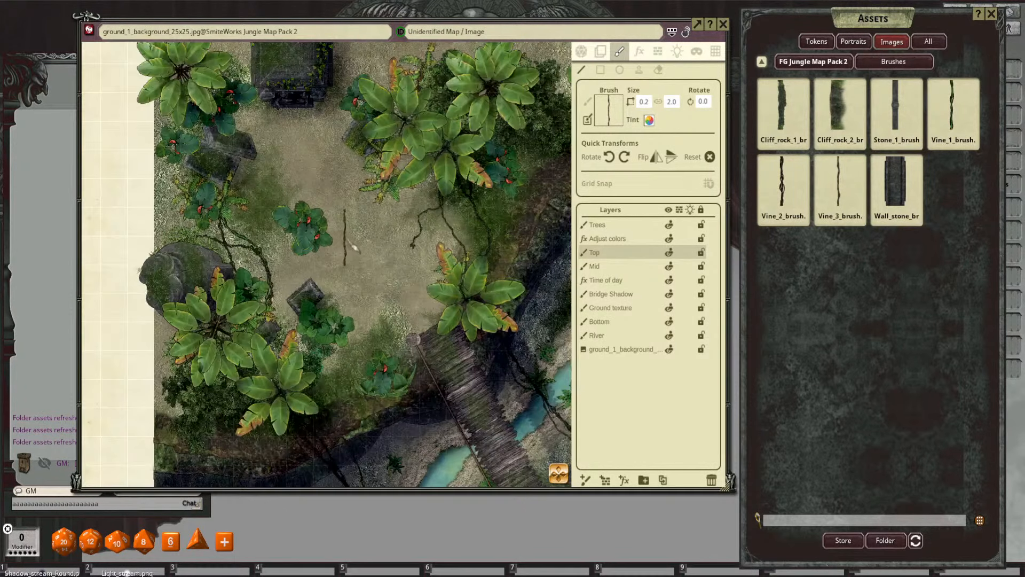
Step: Add branching Vine_3 tendrils between the palm cluster and the palm above the bridge, using brush lengths of 1.3 and 1.6
{"action": "scroll", "coordinate": [420, 223], "scroll_direction": "up", "scroll_amount": 2}
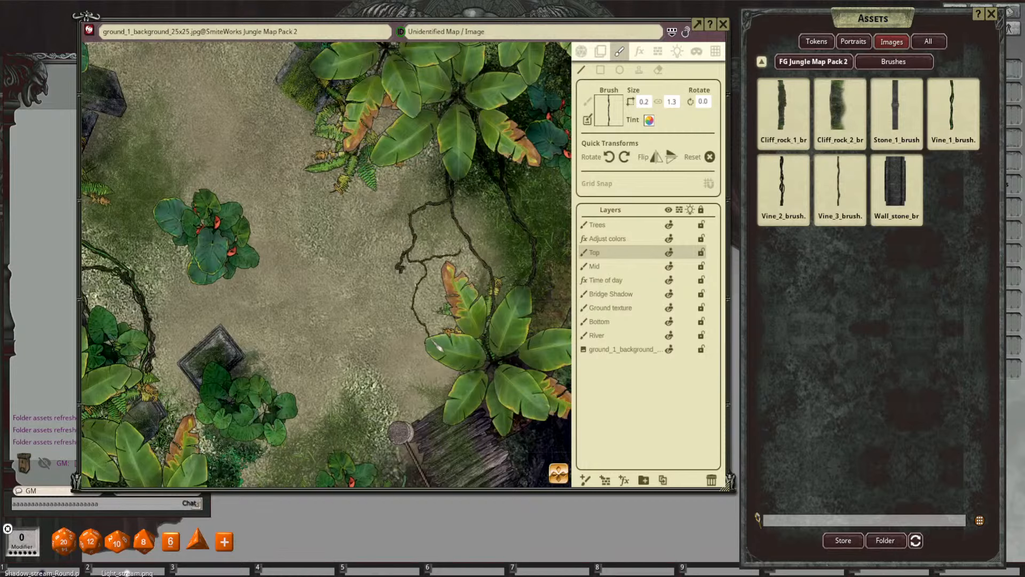
{"action": "scroll", "coordinate": [483, 321], "scroll_direction": "down", "scroll_amount": 2}
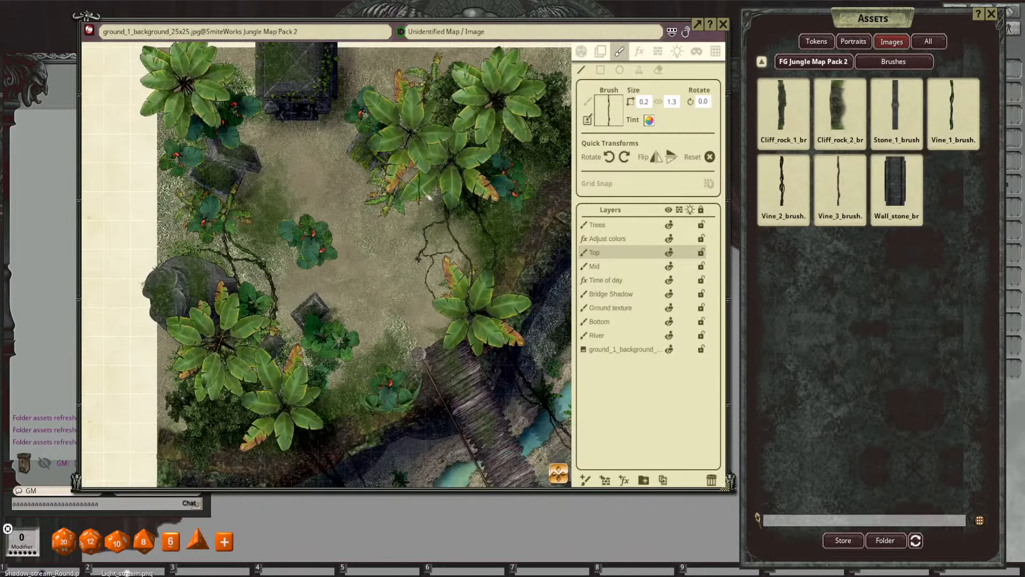
{"action": "scroll", "coordinate": [449, 161], "scroll_direction": "up", "scroll_amount": 3}
{"action": "scroll", "coordinate": [352, 245], "scroll_direction": "down", "scroll_amount": 3}
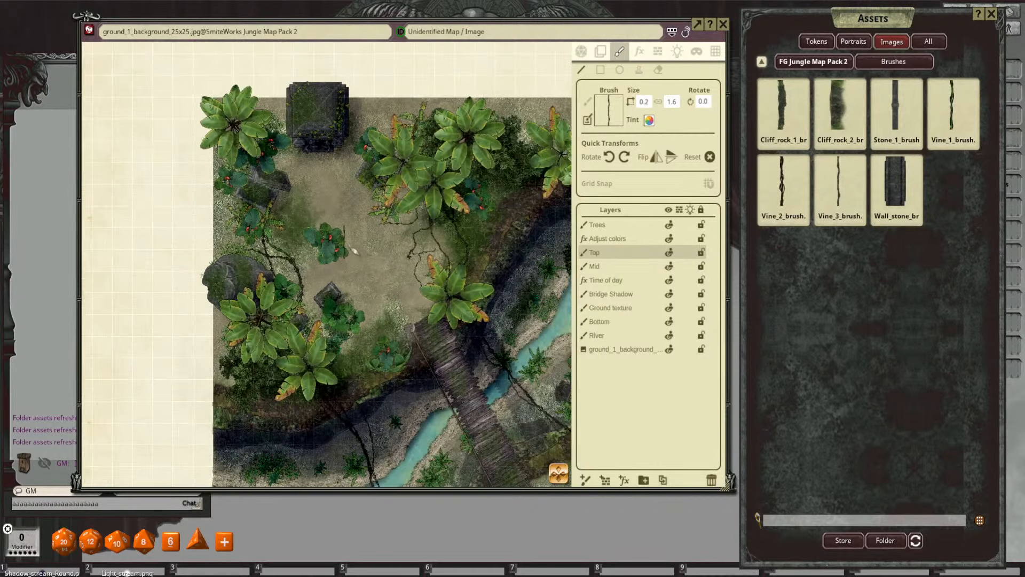
Step: Examine the vines in the clearing and across the river, close up and with the whole map in view
{"action": "left_click_drag", "start_coordinate": [537, 316], "coordinate": [475, 197]}
{"action": "left_click_drag", "start_coordinate": [413, 125], "coordinate": [435, 257]}
{"action": "scroll", "coordinate": [406, 205], "scroll_direction": "up", "scroll_amount": 2}
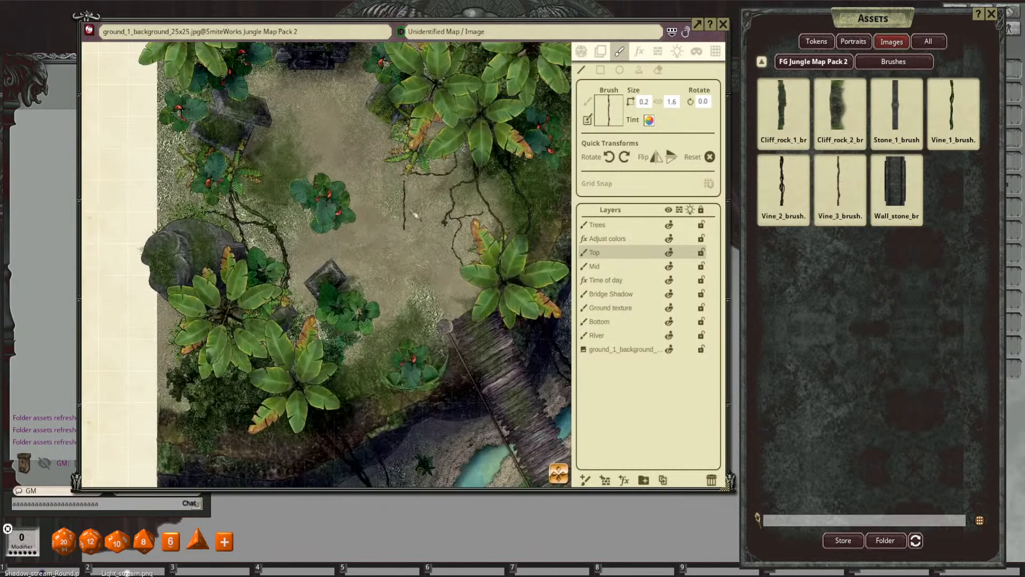
{"action": "scroll", "coordinate": [447, 207], "scroll_direction": "up", "scroll_amount": 2}
{"action": "scroll", "coordinate": [453, 214], "scroll_direction": "down", "scroll_amount": 3}
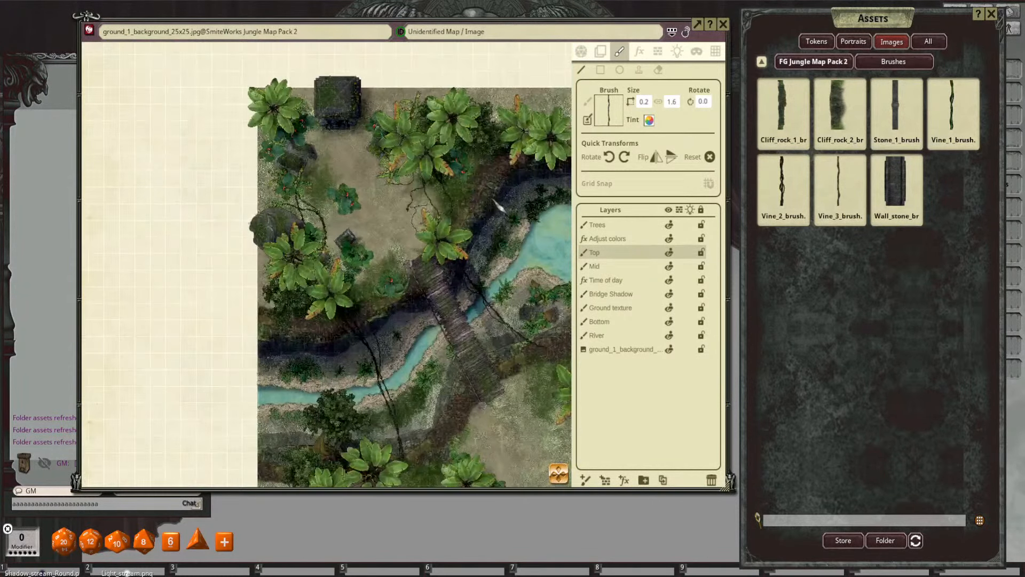
{"action": "scroll", "coordinate": [506, 202], "scroll_direction": "up", "scroll_amount": 1}
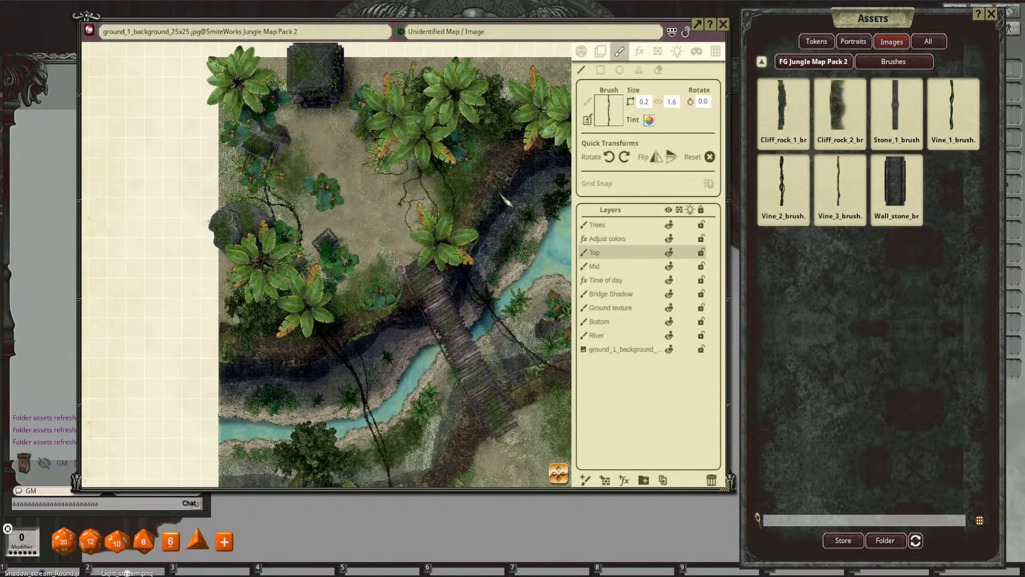
{"action": "scroll", "coordinate": [504, 200], "scroll_direction": "down", "scroll_amount": 2}
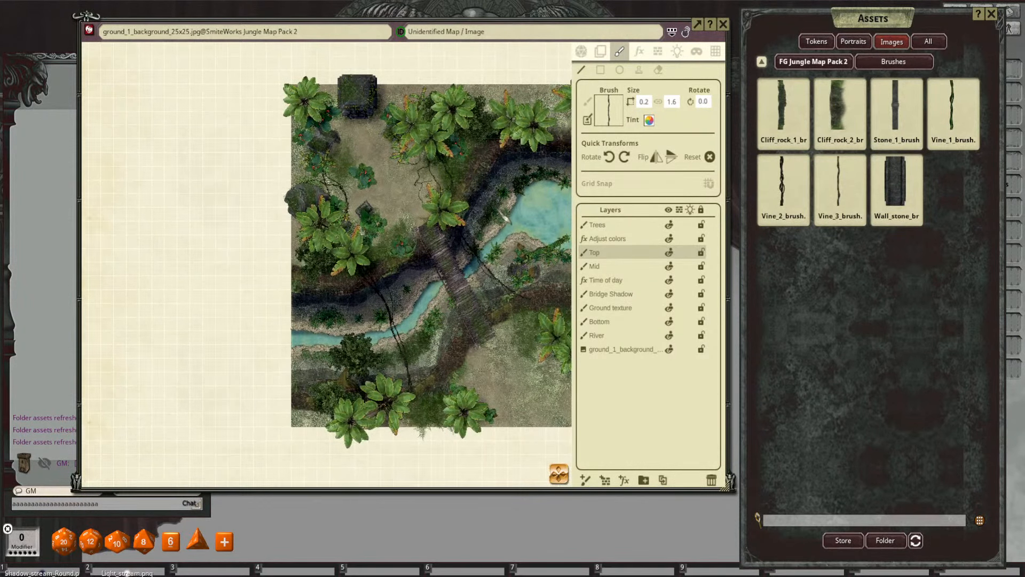
{"action": "left_click_drag", "start_coordinate": [503, 216], "coordinate": [448, 210]}
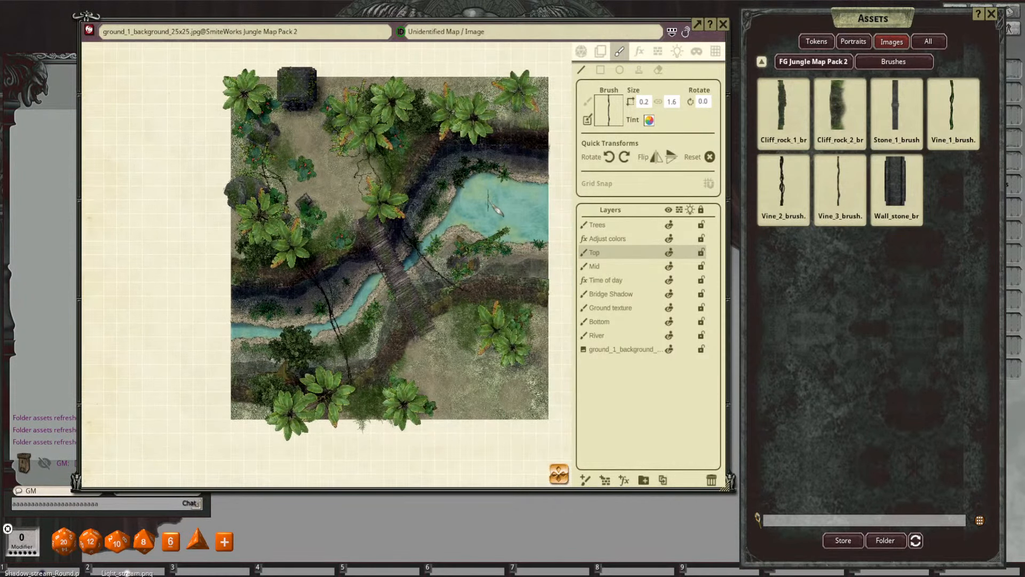
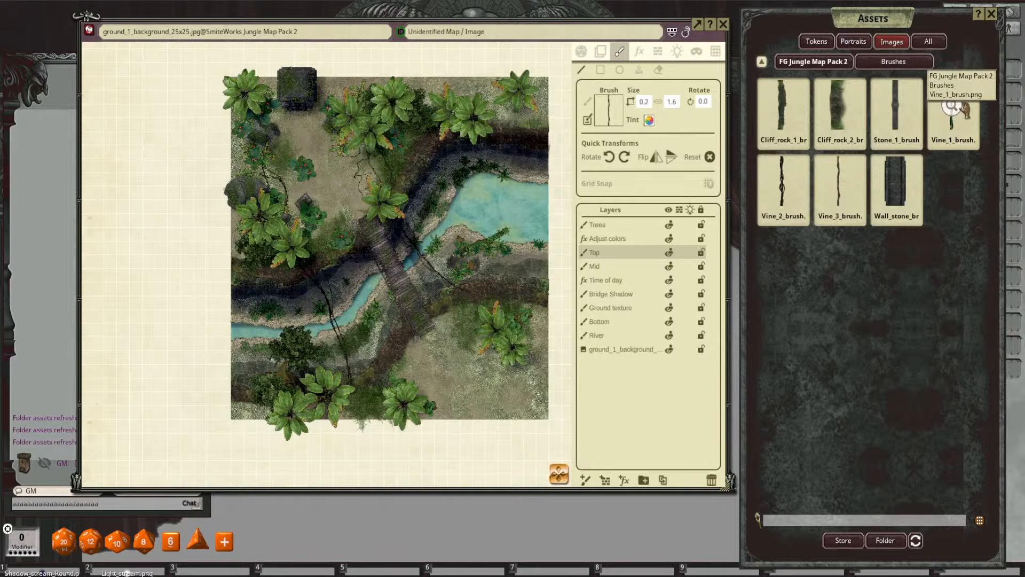
Step: Make the Mid layer active for painting vines near the bridge's lower end
{"action": "scroll", "coordinate": [374, 229], "scroll_direction": "up", "scroll_amount": 4}
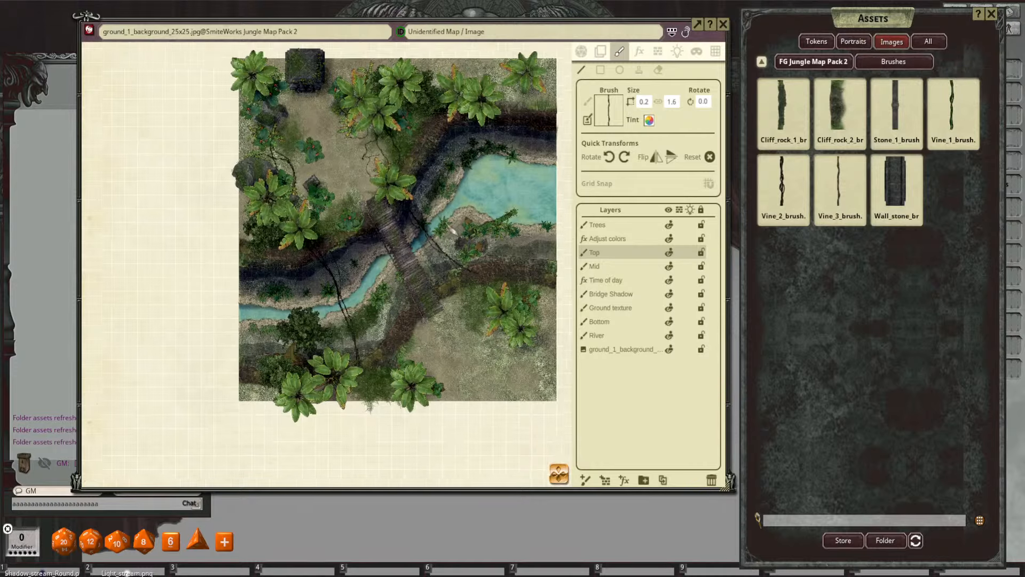
{"action": "scroll", "coordinate": [379, 288], "scroll_direction": "up", "scroll_amount": 2}
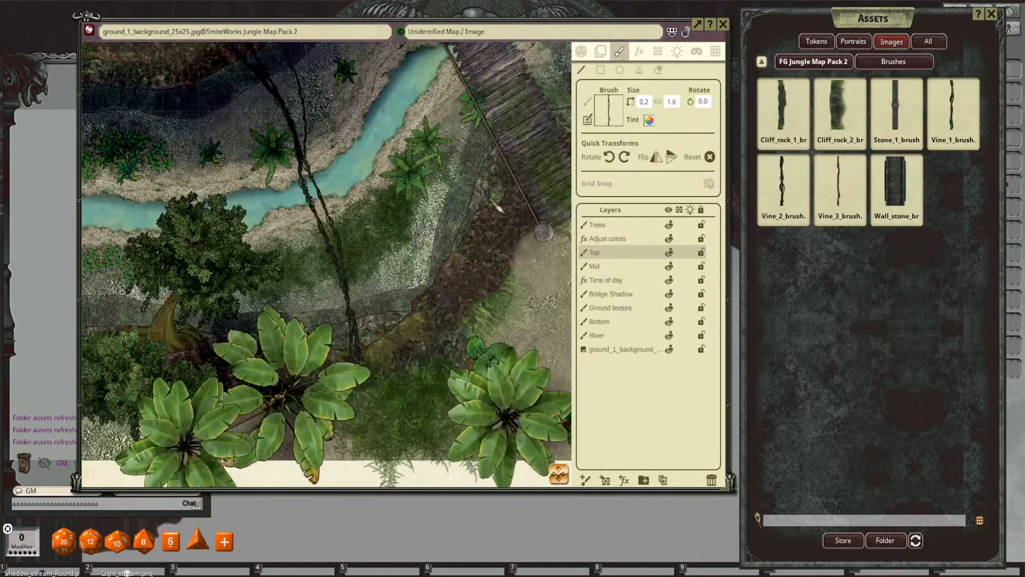
{"action": "left_click_drag", "start_coordinate": [481, 198], "coordinate": [434, 197]}
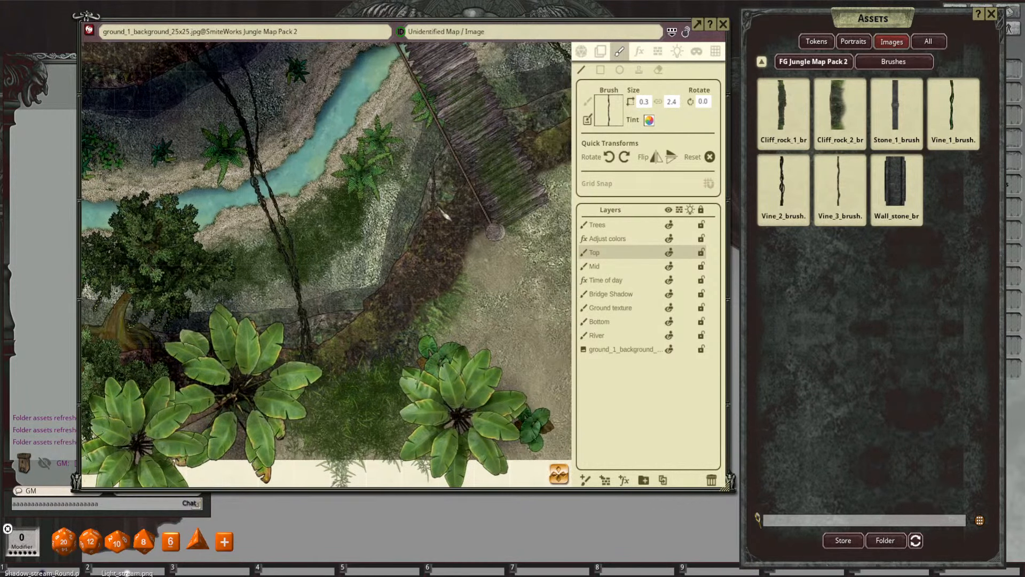
{"action": "left_click", "coordinate": [602, 266]}
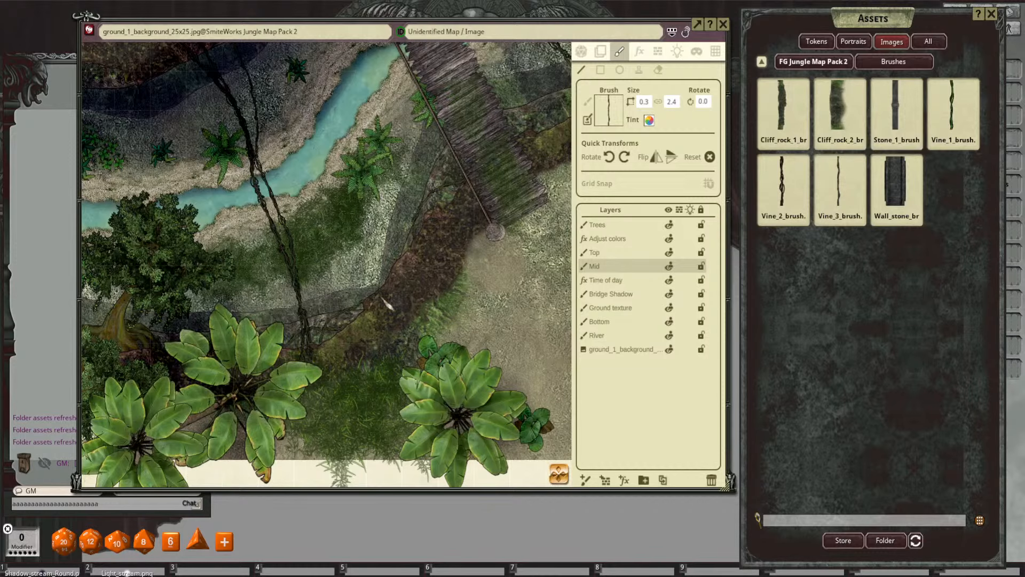
Step: Examine the lower riverbanks, the crossing vines and the trees in the map's lower-left part for further vine spots
{"action": "scroll", "coordinate": [430, 232], "scroll_direction": "down", "scroll_amount": 3}
{"action": "scroll", "coordinate": [433, 246], "scroll_direction": "up", "scroll_amount": 2}
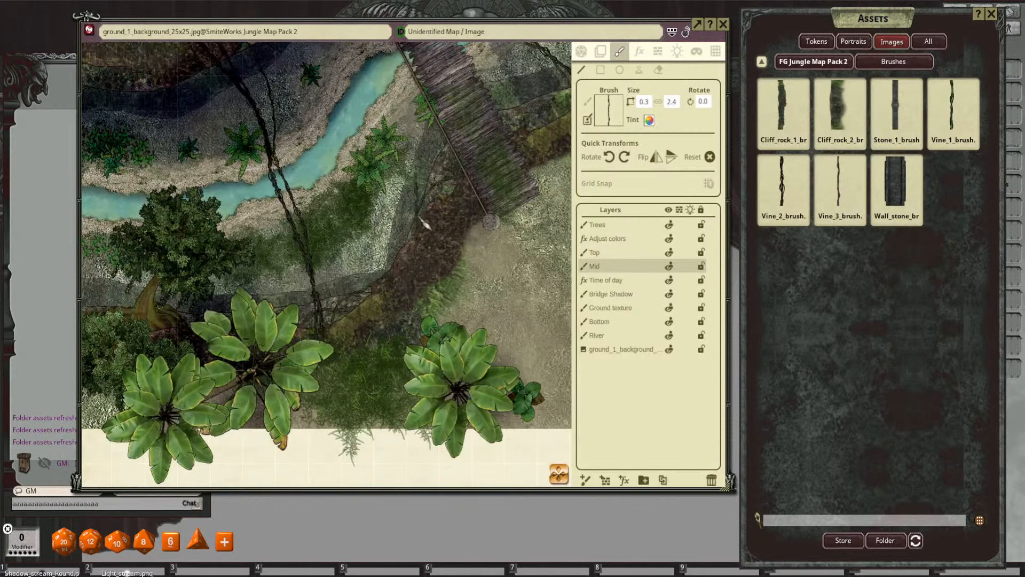
{"action": "scroll", "coordinate": [344, 243], "scroll_direction": "down", "scroll_amount": 2}
{"action": "left_click_drag", "start_coordinate": [345, 240], "coordinate": [451, 254]}
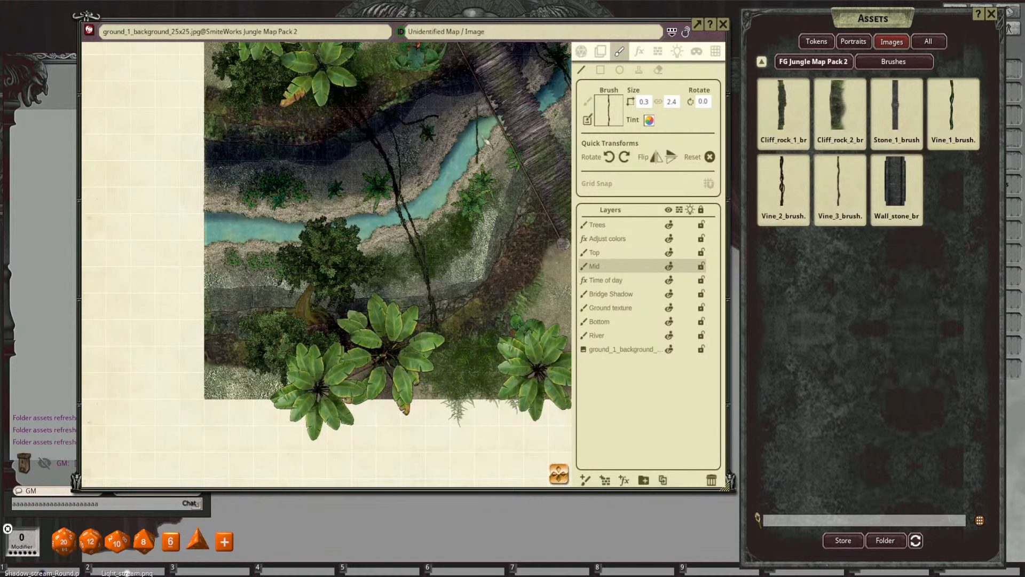
{"action": "scroll", "coordinate": [445, 124], "scroll_direction": "up", "scroll_amount": 2}
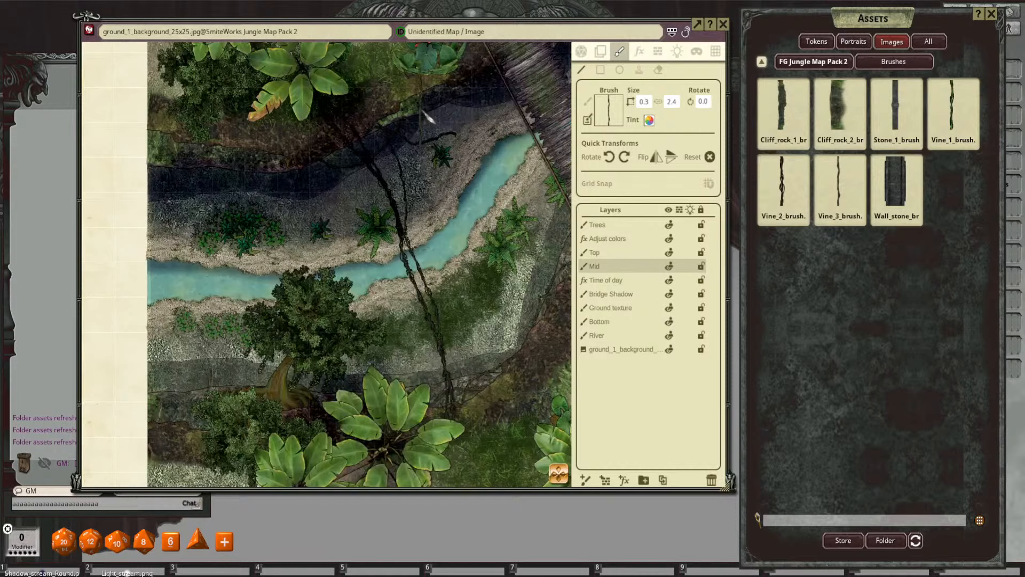
{"action": "left_click_drag", "start_coordinate": [479, 222], "coordinate": [446, 154]}
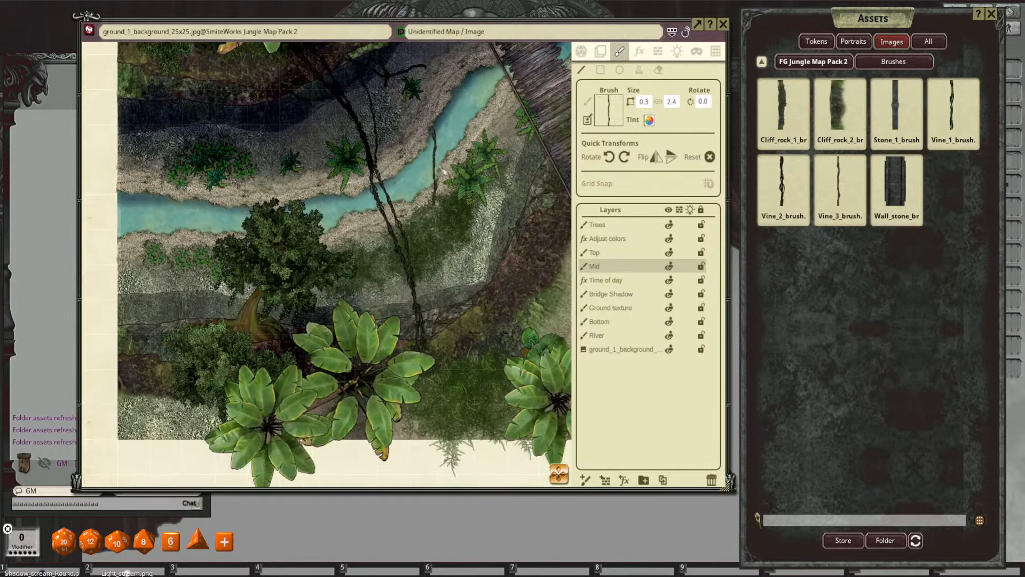
{"action": "scroll", "coordinate": [470, 206], "scroll_direction": "down", "scroll_amount": 3}
{"action": "left_click_drag", "start_coordinate": [466, 225], "coordinate": [479, 220]}
{"action": "scroll", "coordinate": [483, 219], "scroll_direction": "up", "scroll_amount": 3}
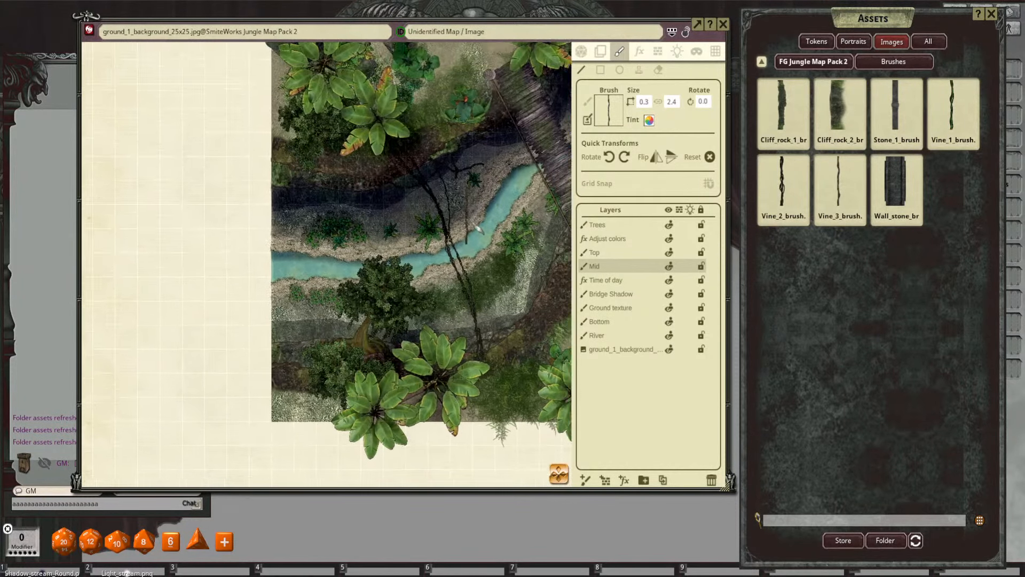
{"action": "key", "text": "ctrl"}
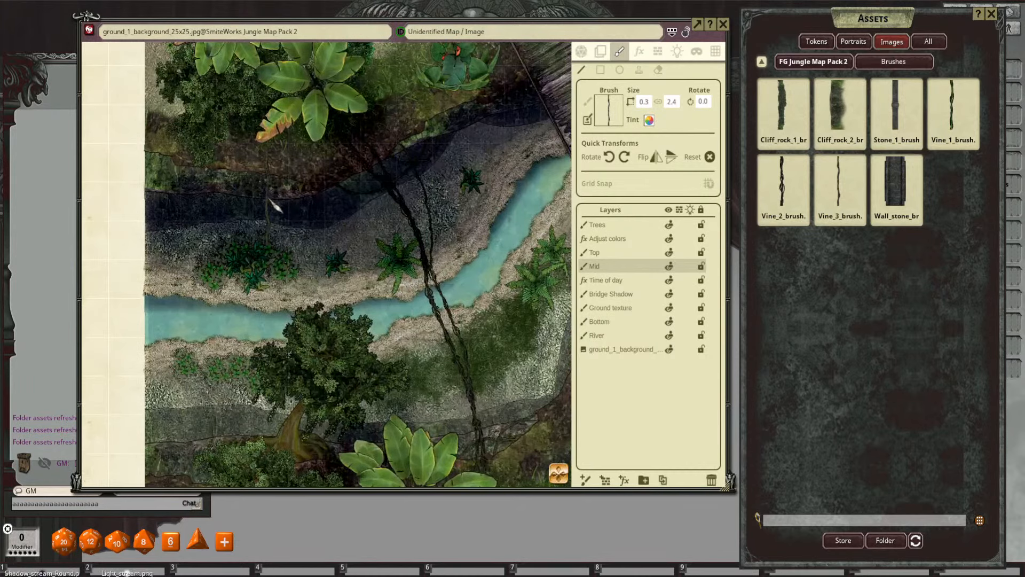
{"action": "scroll", "coordinate": [402, 251], "scroll_direction": "down", "scroll_amount": 5}
{"action": "left_click_drag", "start_coordinate": [468, 290], "coordinate": [467, 229]}
{"action": "scroll", "coordinate": [482, 289], "scroll_direction": "up", "scroll_amount": 3}
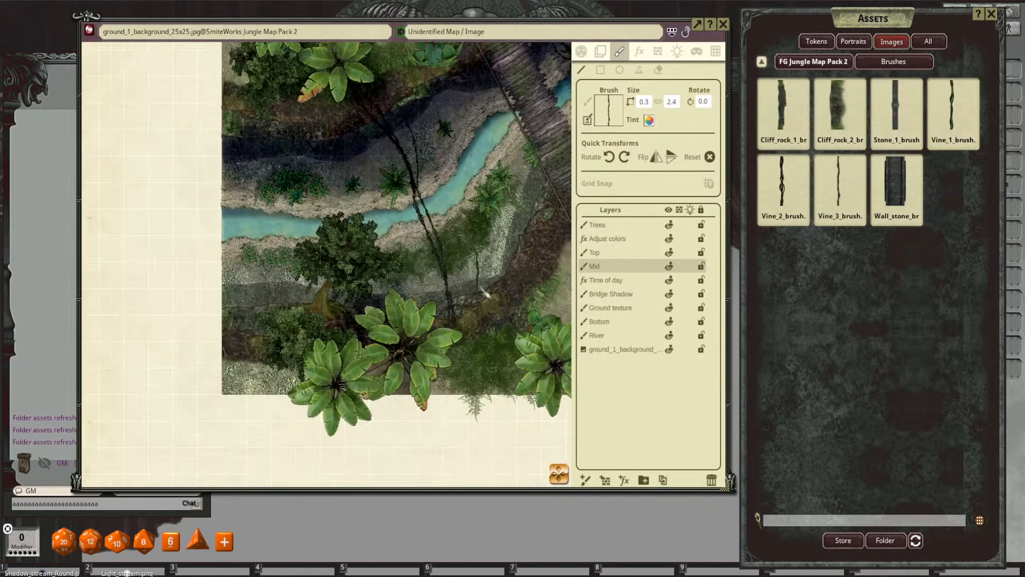
{"action": "left_click_drag", "start_coordinate": [335, 288], "coordinate": [440, 265]}
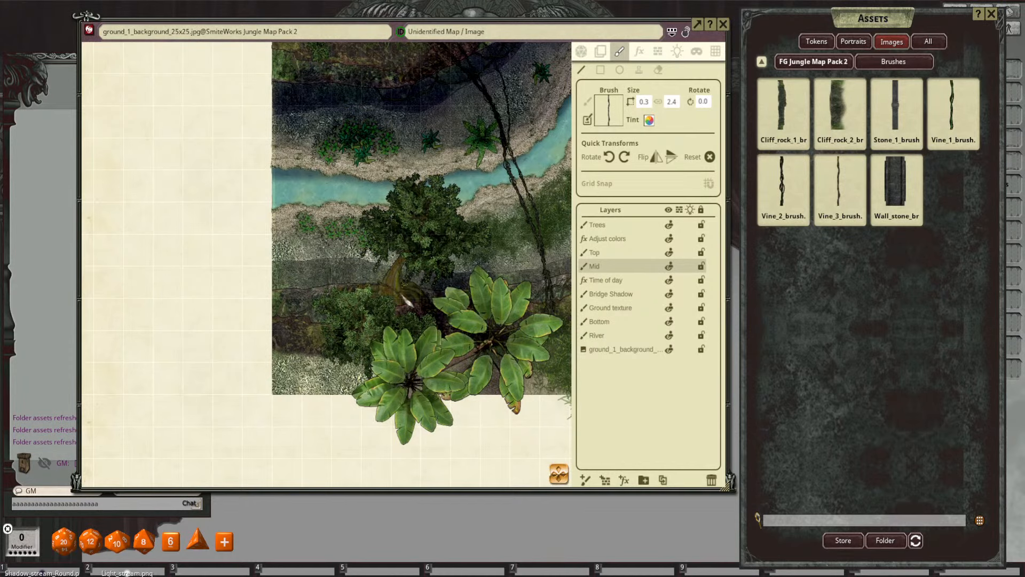
{"action": "key", "text": "ctrl"}
{"action": "scroll", "coordinate": [457, 269], "scroll_direction": "up", "scroll_amount": 2}
{"action": "key", "text": "ctrl"}
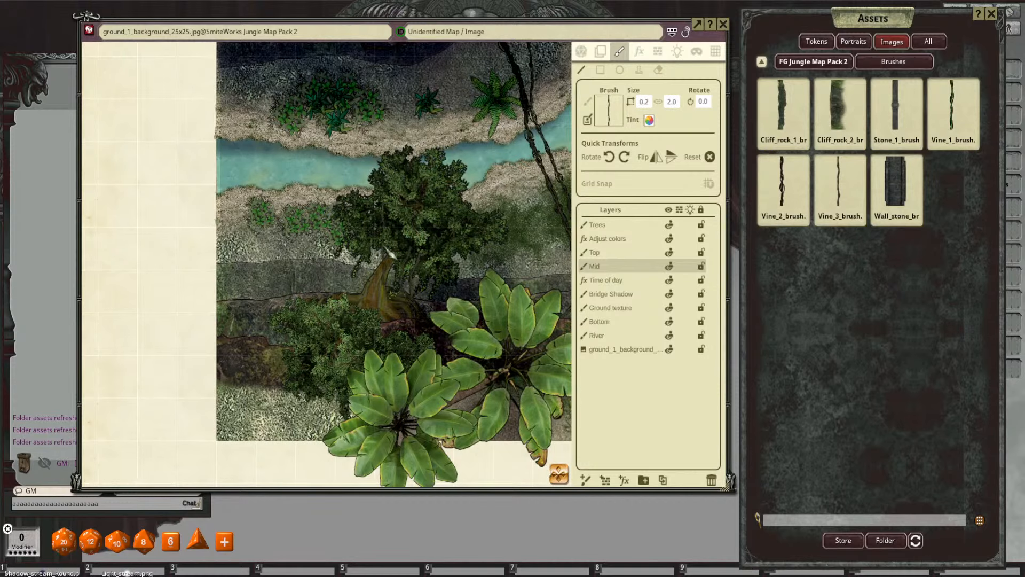
Step: Examine the bridge, the pool's banks and the clearing, both close up and with most of the map in view
{"action": "scroll", "coordinate": [392, 251], "scroll_direction": "down", "scroll_amount": 2}
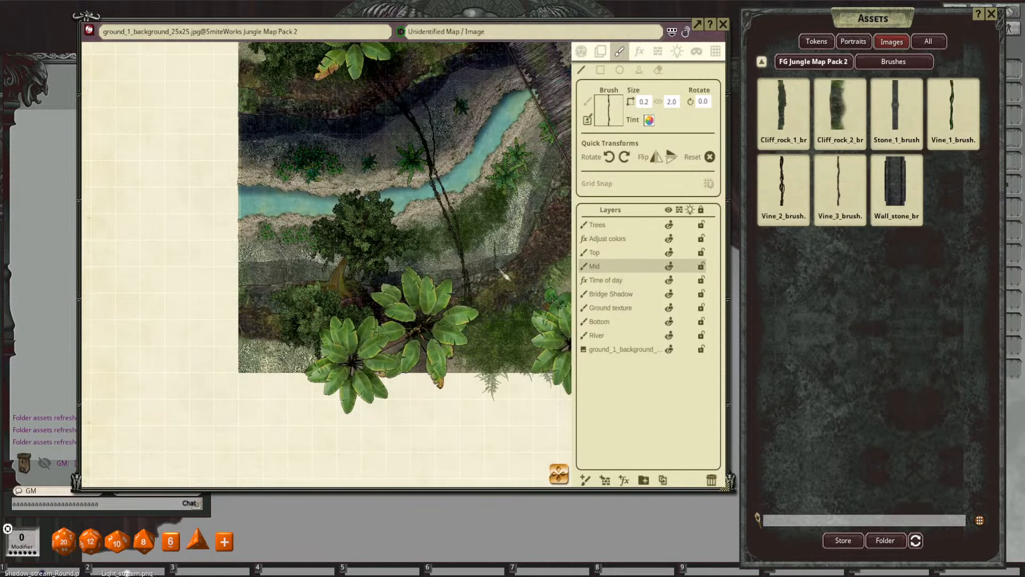
{"action": "scroll", "coordinate": [503, 275], "scroll_direction": "up", "scroll_amount": 2}
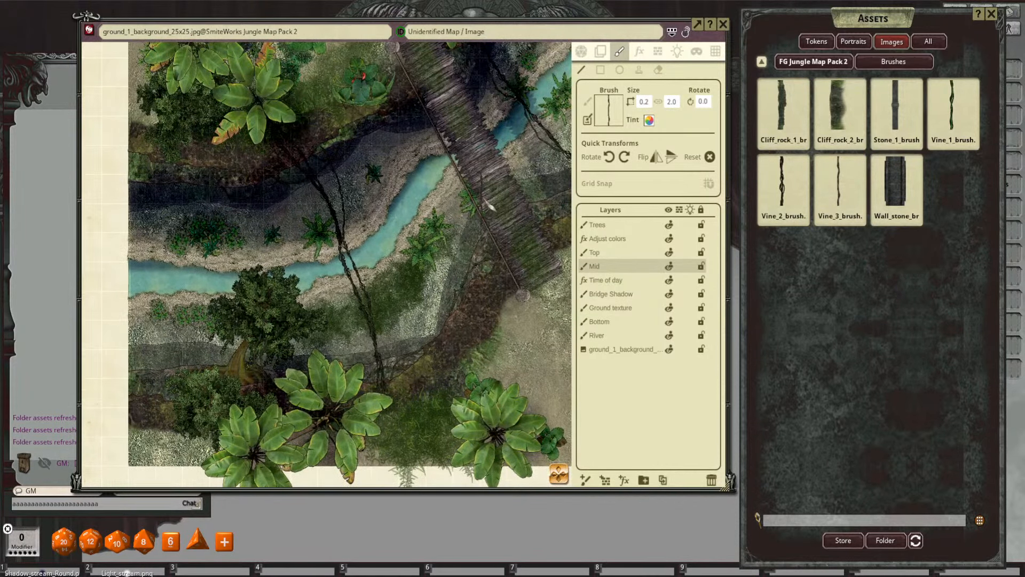
{"action": "left_click_drag", "start_coordinate": [514, 212], "coordinate": [357, 234]}
{"action": "scroll", "coordinate": [401, 235], "scroll_direction": "down", "scroll_amount": 2}
{"action": "scroll", "coordinate": [406, 245], "scroll_direction": "up", "scroll_amount": 3}
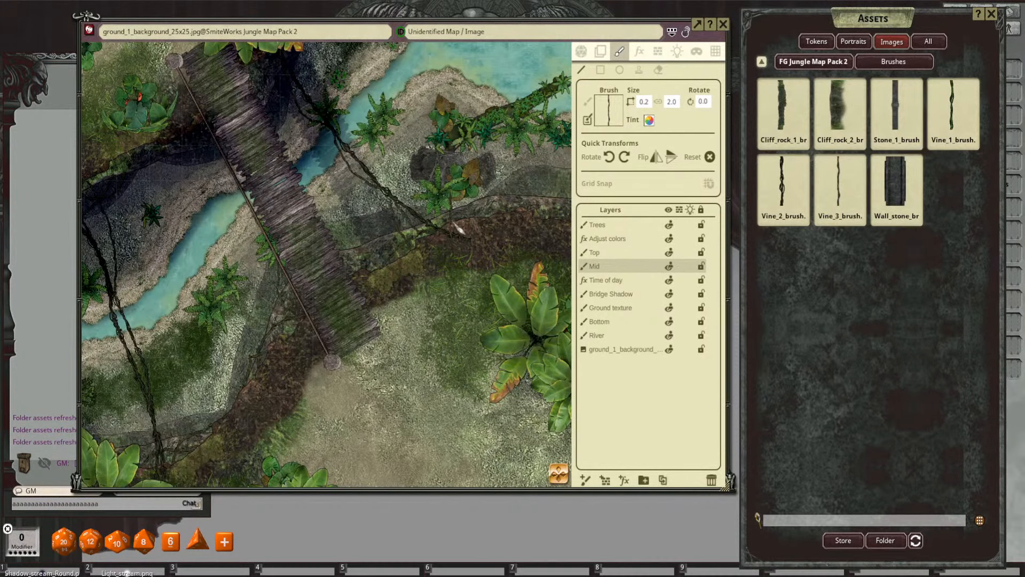
{"action": "scroll", "coordinate": [516, 218], "scroll_direction": "down", "scroll_amount": 4}
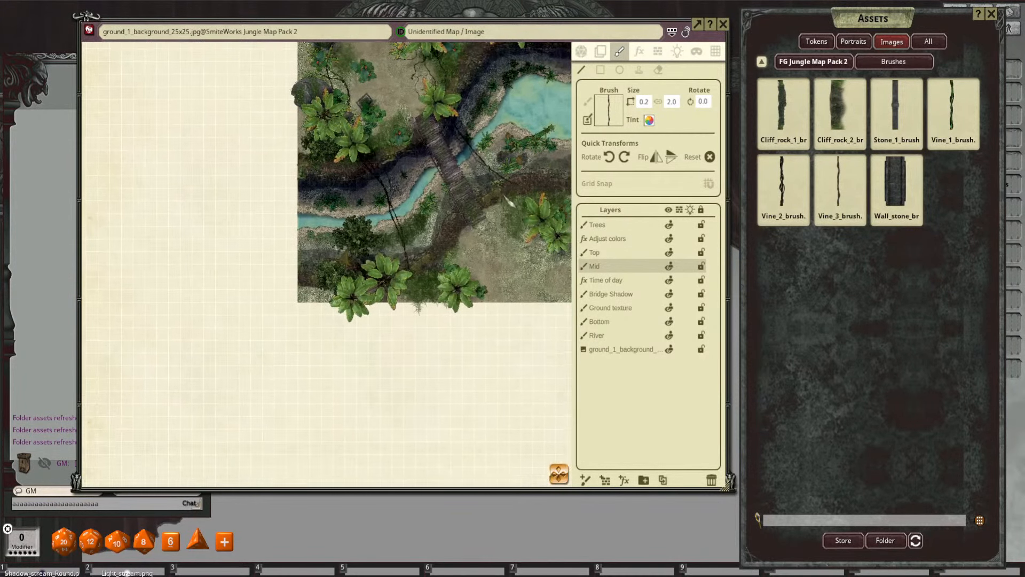
{"action": "scroll", "coordinate": [502, 176], "scroll_direction": "up", "scroll_amount": 2}
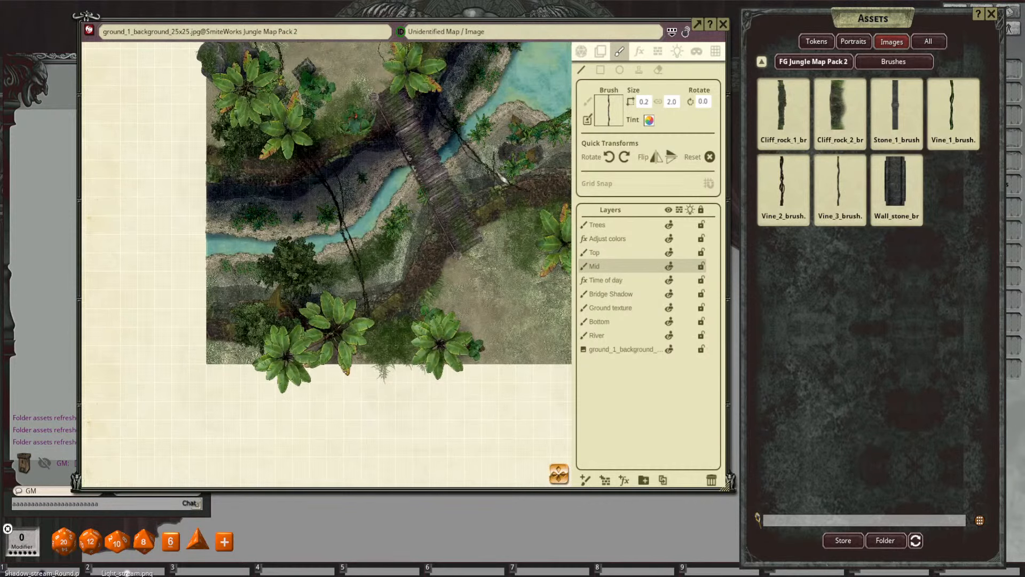
{"action": "left_click_drag", "start_coordinate": [496, 172], "coordinate": [438, 199]}
{"action": "scroll", "coordinate": [434, 215], "scroll_direction": "down", "scroll_amount": 1}
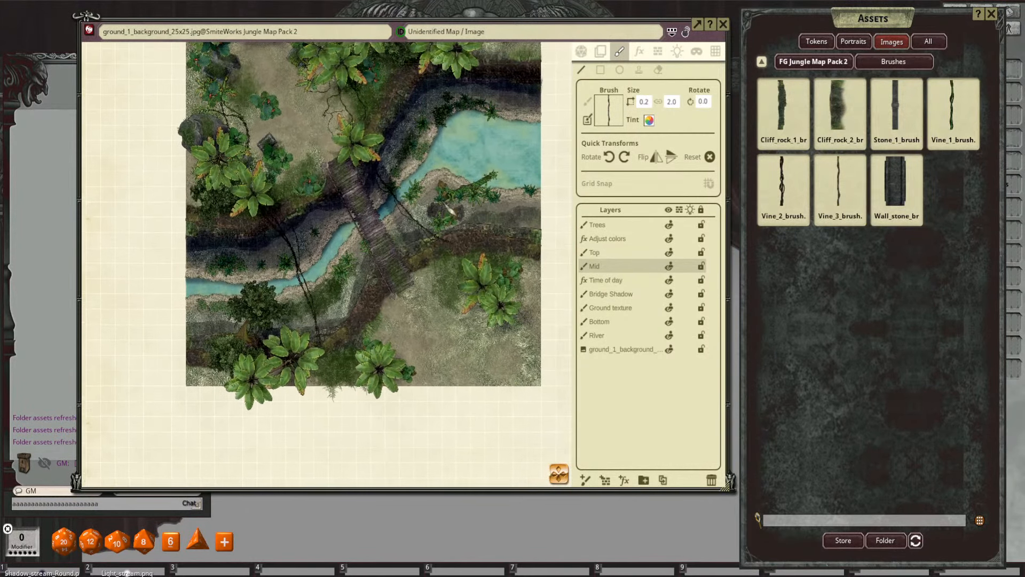
{"action": "scroll", "coordinate": [427, 154], "scroll_direction": "up", "scroll_amount": 1}
{"action": "scroll", "coordinate": [453, 156], "scroll_direction": "down", "scroll_amount": 1}
{"action": "left_click_drag", "start_coordinate": [470, 153], "coordinate": [464, 191]}
{"action": "scroll", "coordinate": [427, 185], "scroll_direction": "down", "scroll_amount": 2}
{"action": "scroll", "coordinate": [443, 169], "scroll_direction": "up", "scroll_amount": 2}
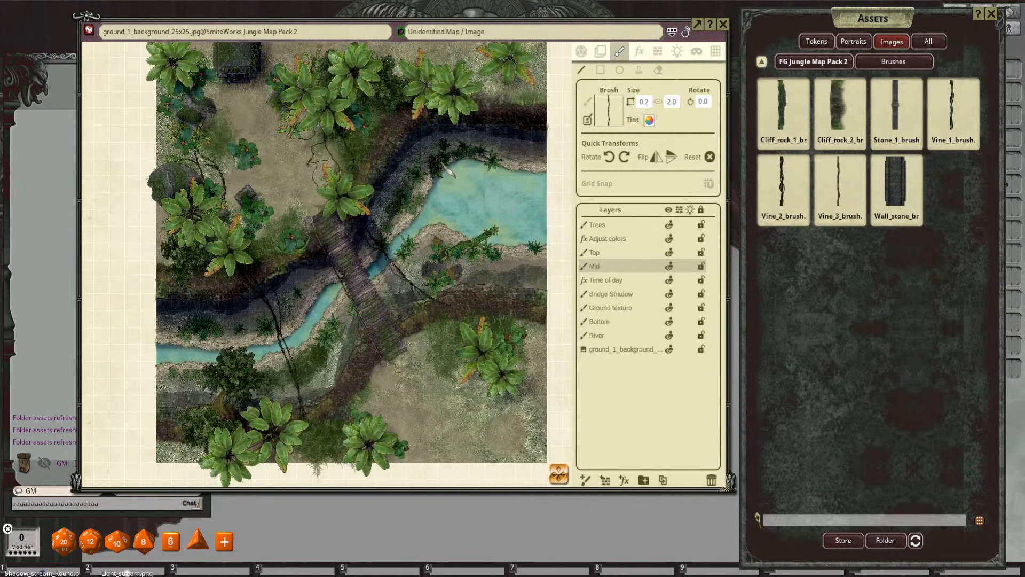
{"action": "scroll", "coordinate": [468, 174], "scroll_direction": "up", "scroll_amount": 2}
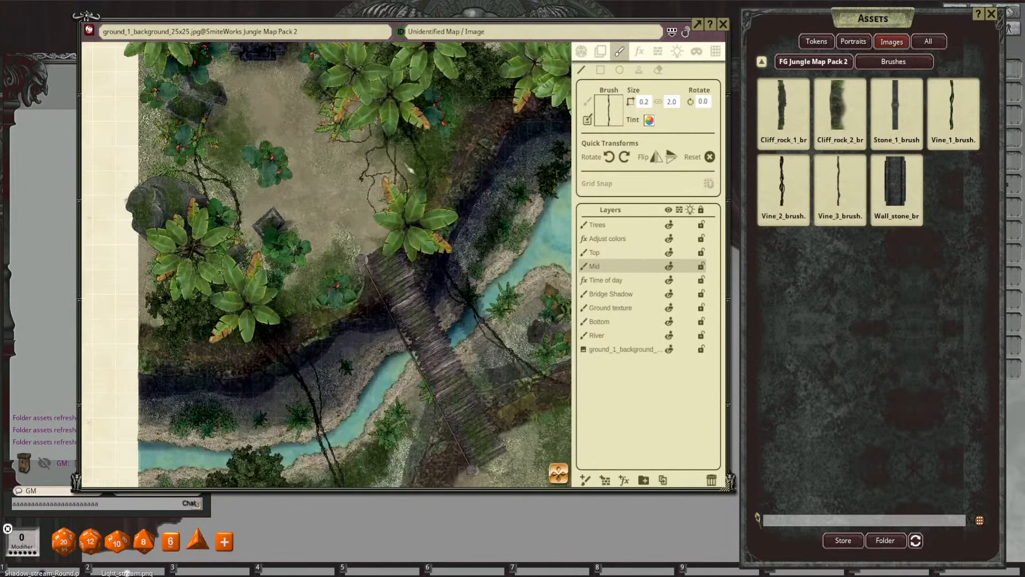
Step: Search the FG Jungle Map Pack 2 images for "plant" and load Plants_3 as the brush
{"action": "left_click", "coordinate": [821, 64]}
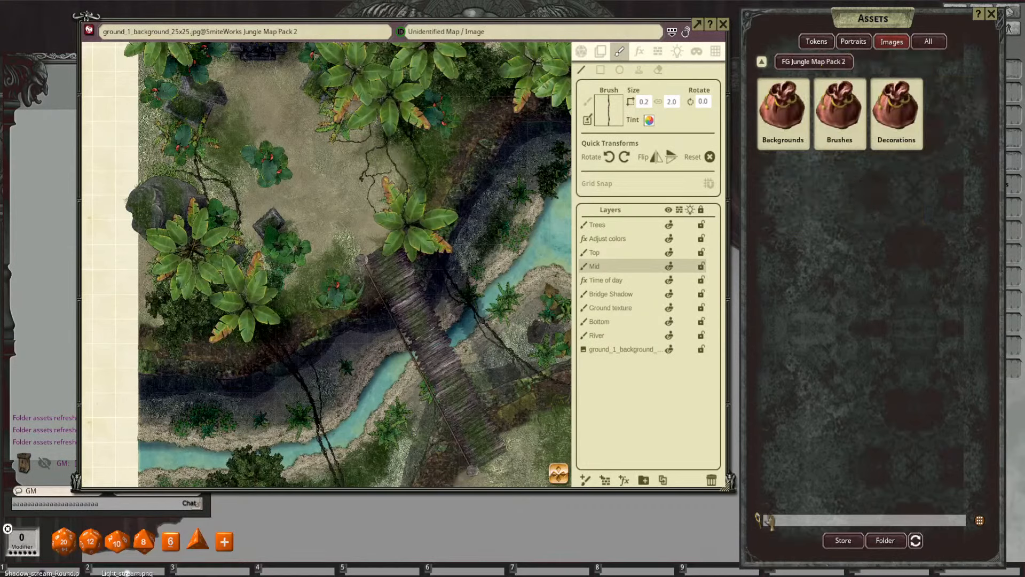
{"action": "type", "text": "plant"}
{"action": "key", "text": "Return"}
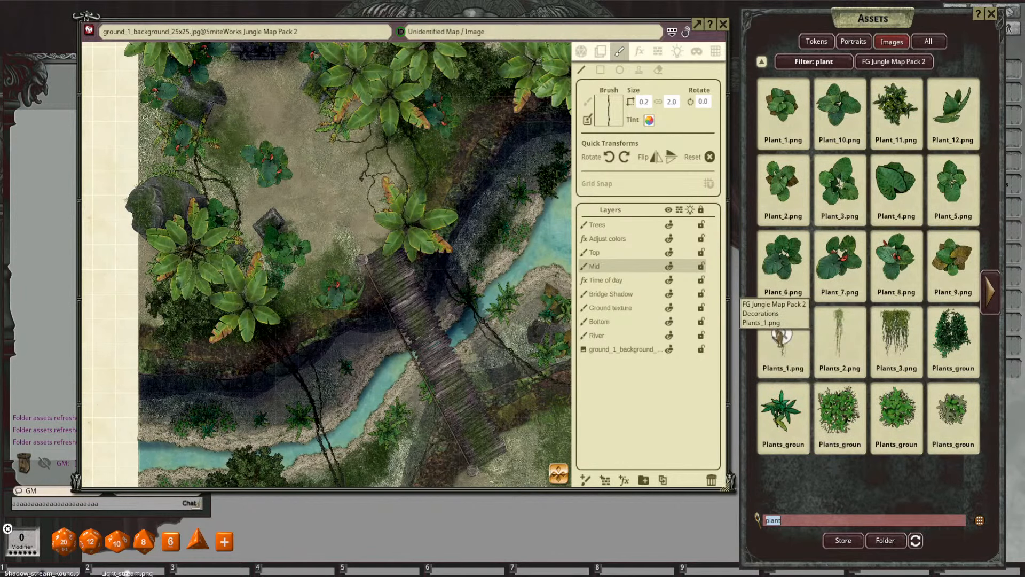
{"action": "left_click_drag", "start_coordinate": [895, 335], "coordinate": [613, 112]}
{"action": "left_click_drag", "start_coordinate": [470, 364], "coordinate": [483, 243]}
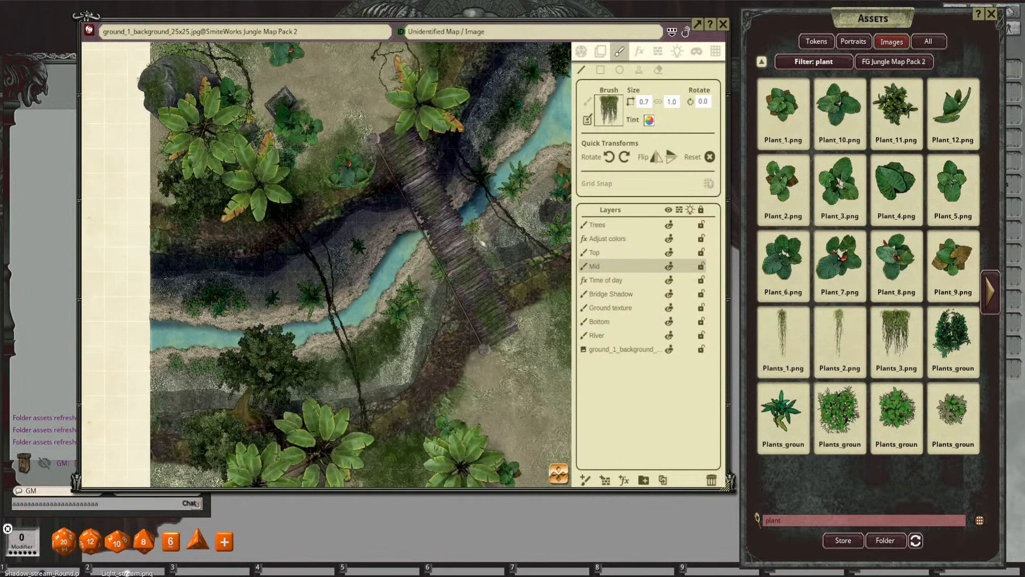
{"action": "scroll", "coordinate": [454, 301], "scroll_direction": "up", "scroll_amount": 5}
{"action": "scroll", "coordinate": [448, 299], "scroll_direction": "up", "scroll_amount": 10}
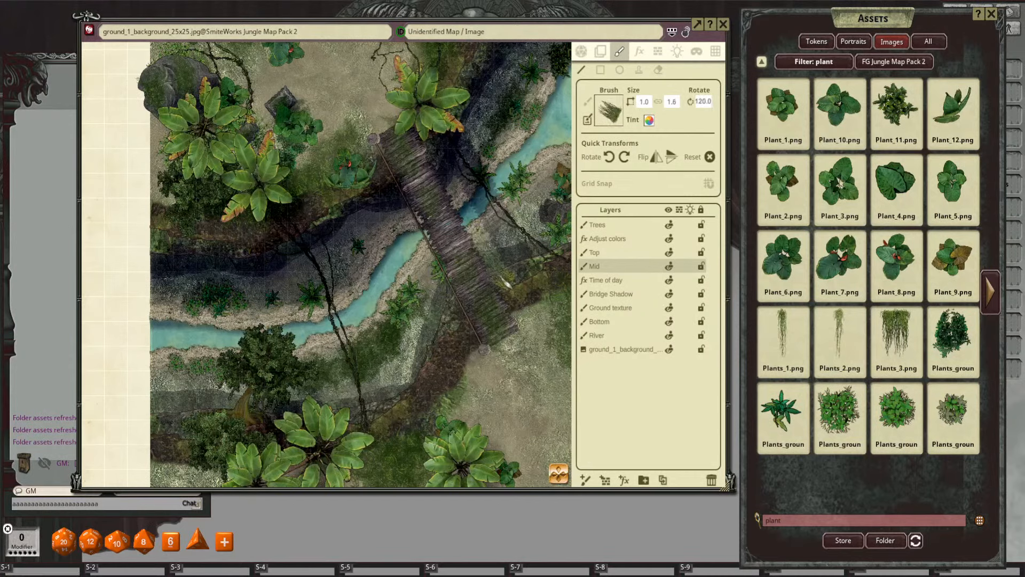
{"action": "scroll", "coordinate": [526, 275], "scroll_direction": "up", "scroll_amount": 1}
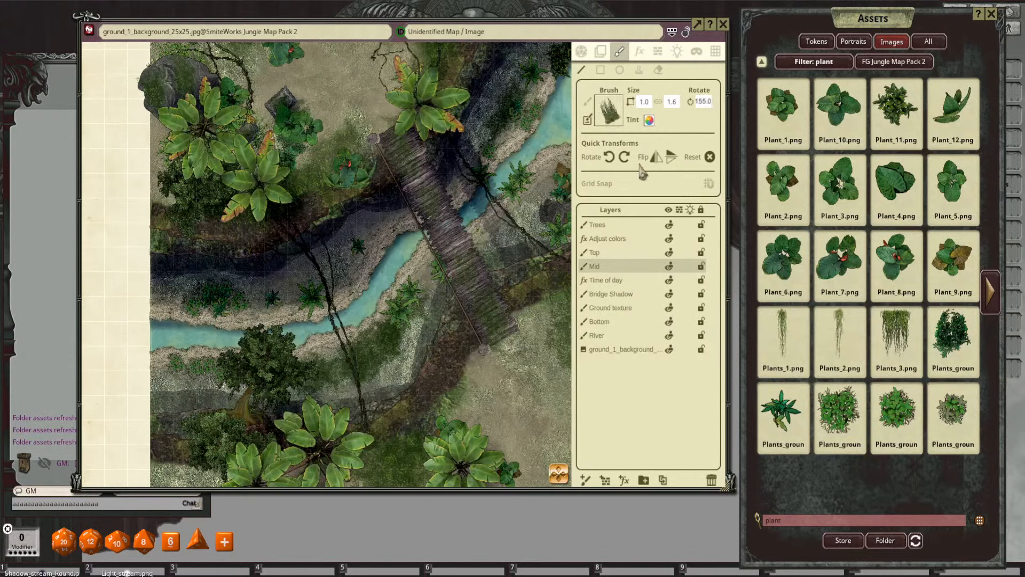
{"action": "left_click", "coordinate": [709, 157]}
Step: Set the Plants_3 brush size to 1.6 by 1.0
{"action": "scroll", "coordinate": [541, 208], "scroll_direction": "up", "scroll_amount": 3}
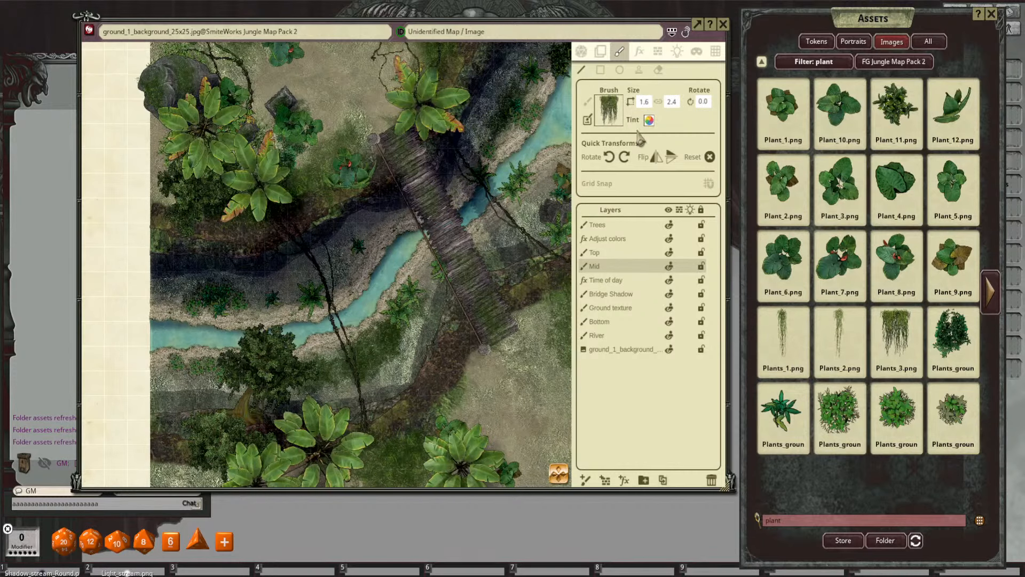
{"action": "left_click", "coordinate": [672, 103]}
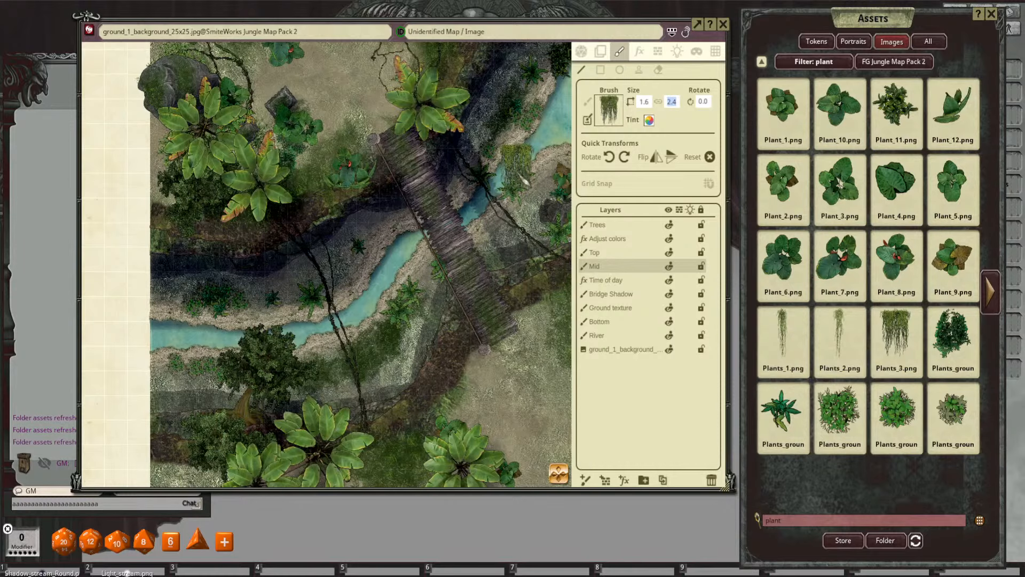
{"action": "type", "text": "1"}
{"action": "scroll", "coordinate": [525, 161], "scroll_direction": "up", "scroll_amount": 2}
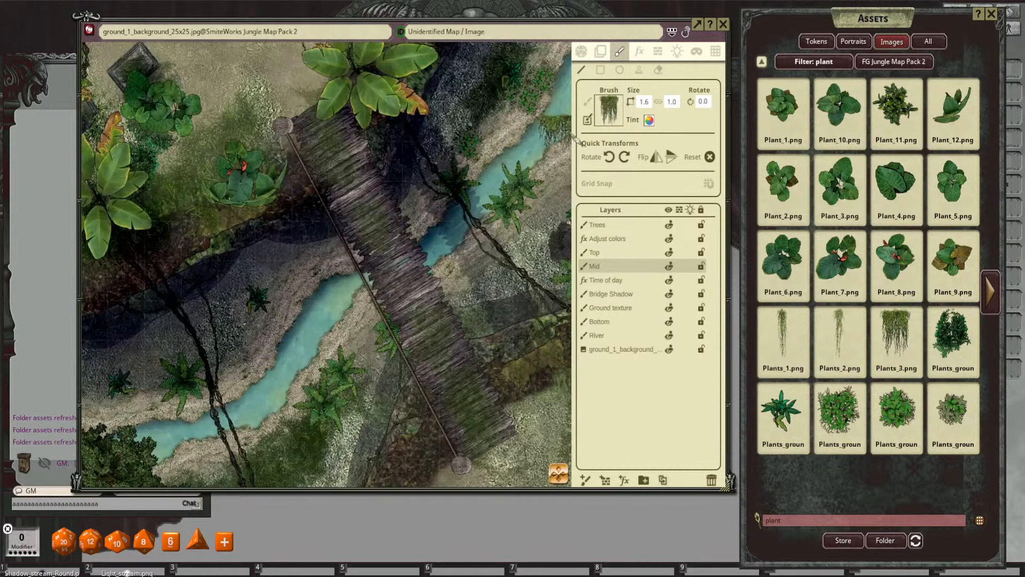
Step: Rotate the hanging-plants brush to 180 degrees and scale it to 1.3 by 0.8
{"action": "scroll", "coordinate": [522, 316], "scroll_direction": "up", "scroll_amount": 1}
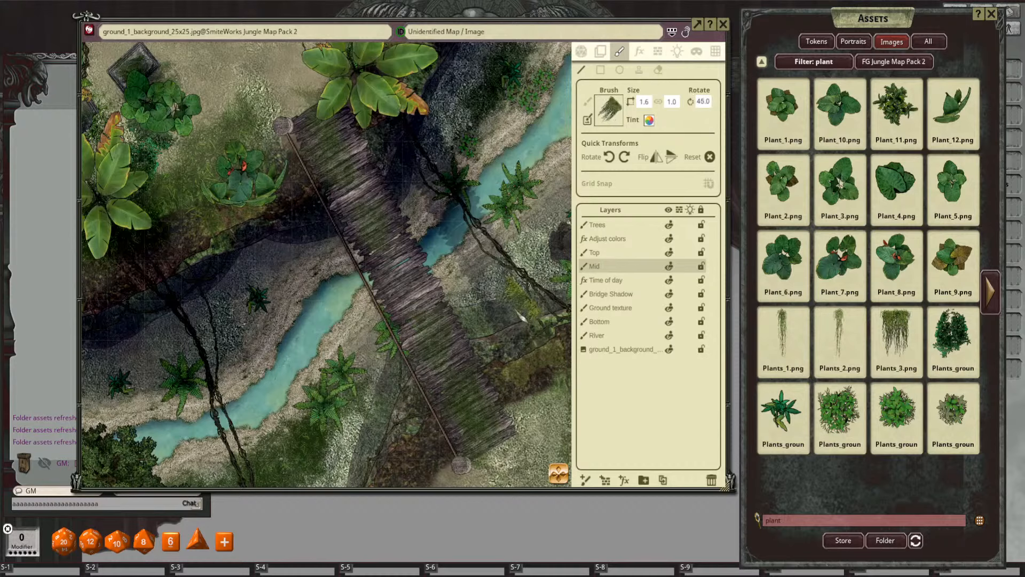
{"action": "scroll", "coordinate": [521, 315], "scroll_direction": "up", "scroll_amount": 3}
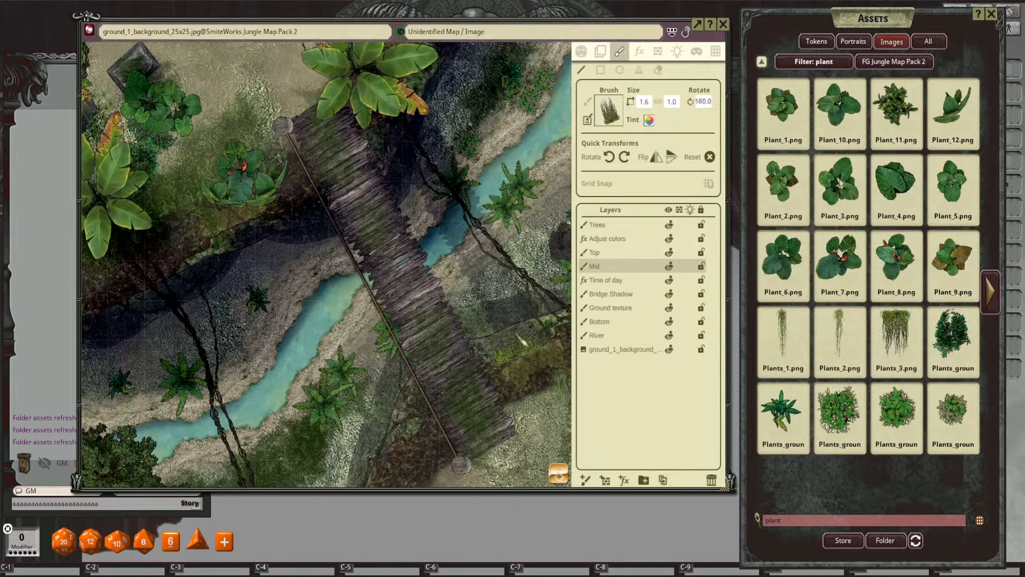
{"action": "scroll", "coordinate": [522, 341], "scroll_direction": "up", "scroll_amount": 3}
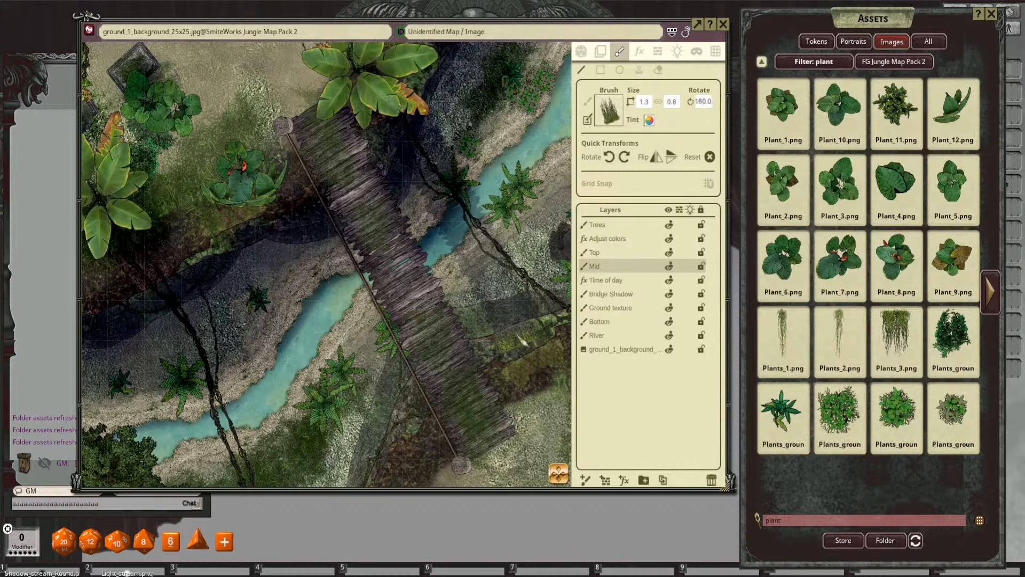
Step: On the Top layer, stamp Plants_3 hanging plants rotated to 340 degrees along the northern cliff edge just west of the bridge
{"action": "left_click_drag", "start_coordinate": [523, 341], "coordinate": [525, 285]}
{"action": "scroll", "coordinate": [400, 356], "scroll_direction": "down", "scroll_amount": 1}
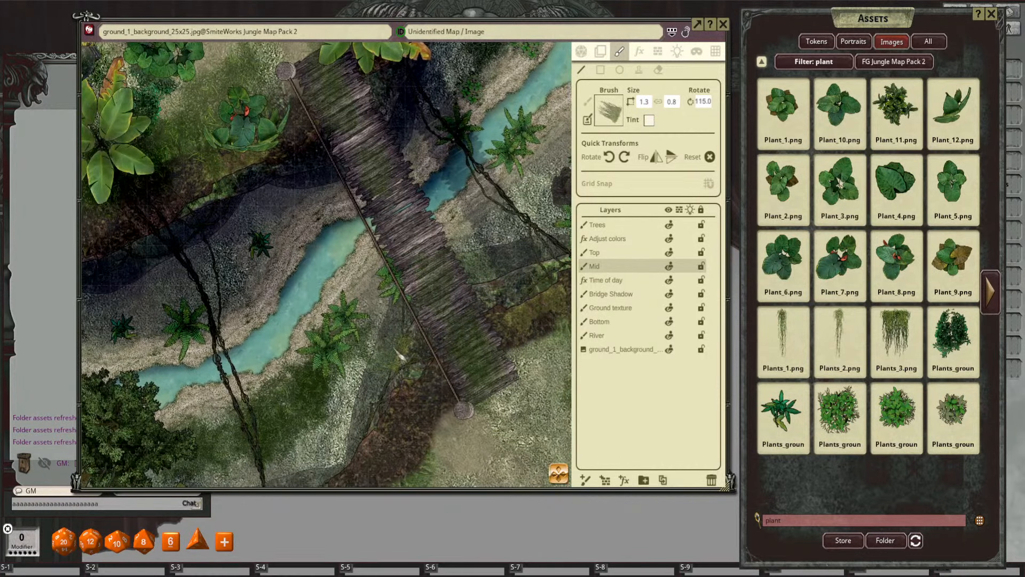
{"action": "left_click_drag", "start_coordinate": [364, 301], "coordinate": [555, 391]}
{"action": "scroll", "coordinate": [467, 271], "scroll_direction": "down", "scroll_amount": 20}
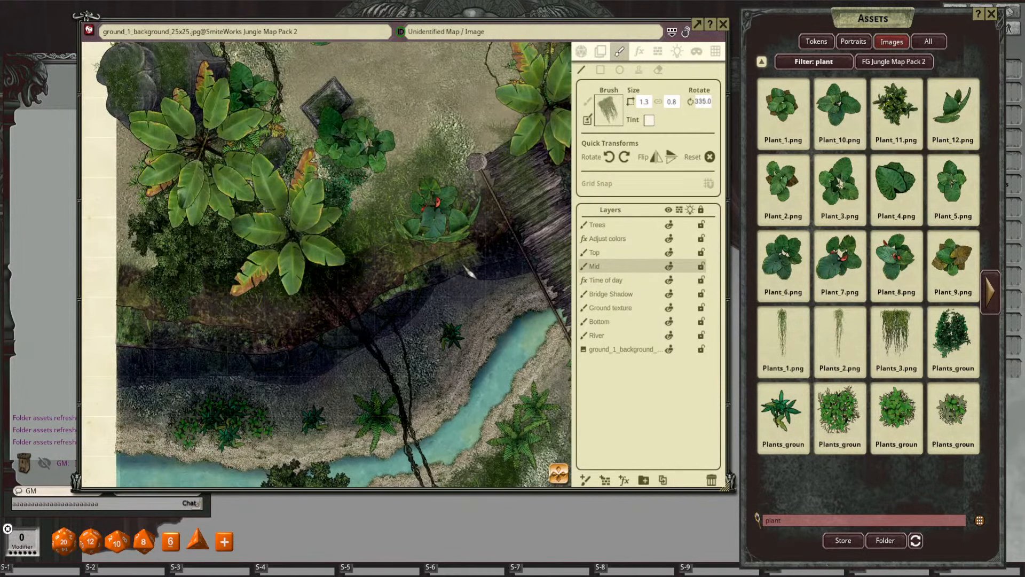
{"action": "scroll", "coordinate": [484, 256], "scroll_direction": "up", "scroll_amount": 1}
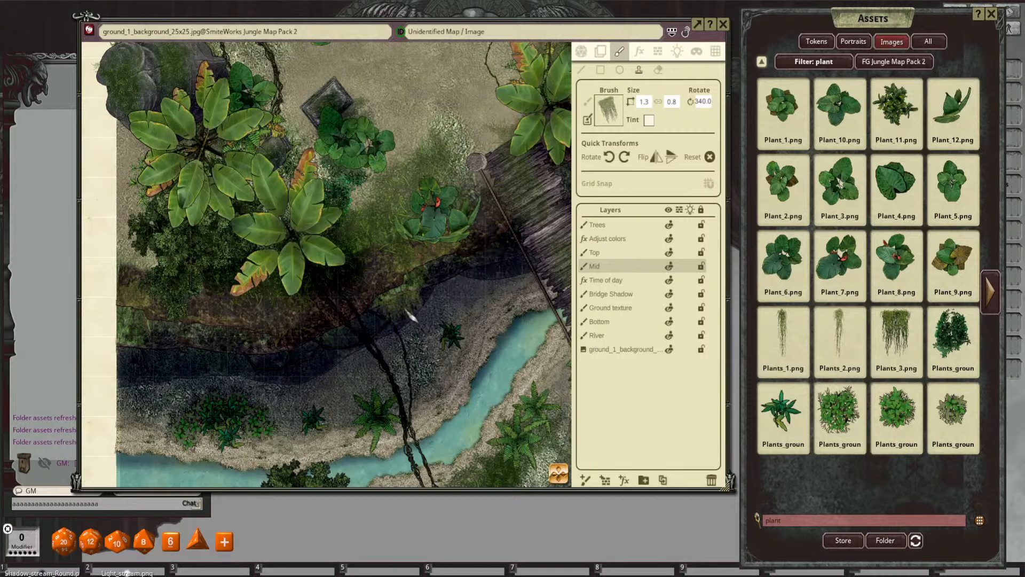
{"action": "left_click", "coordinate": [615, 253]}
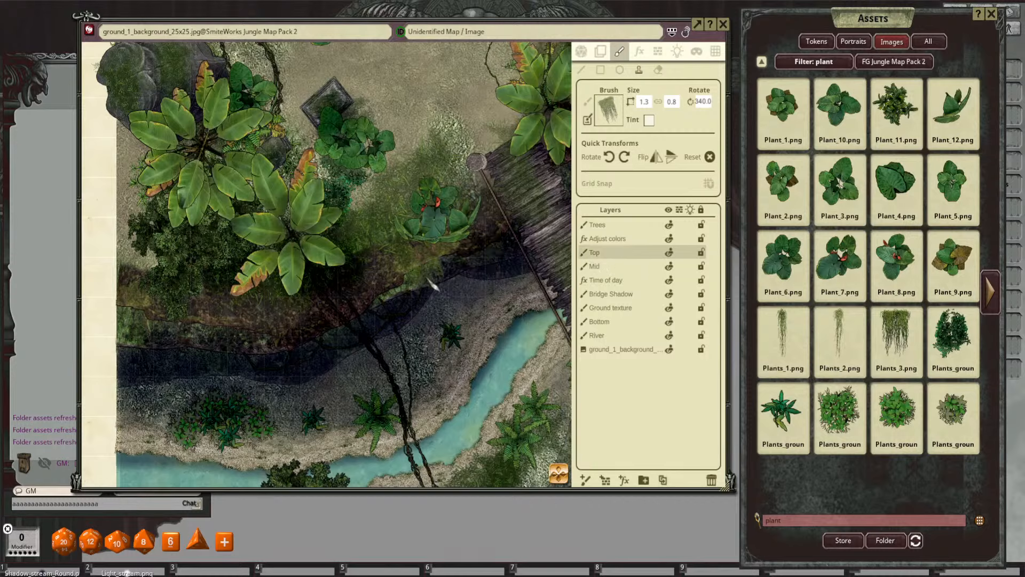
{"action": "scroll", "coordinate": [433, 285], "scroll_direction": "down", "scroll_amount": 1}
{"action": "scroll", "coordinate": [475, 270], "scroll_direction": "up", "scroll_amount": 1}
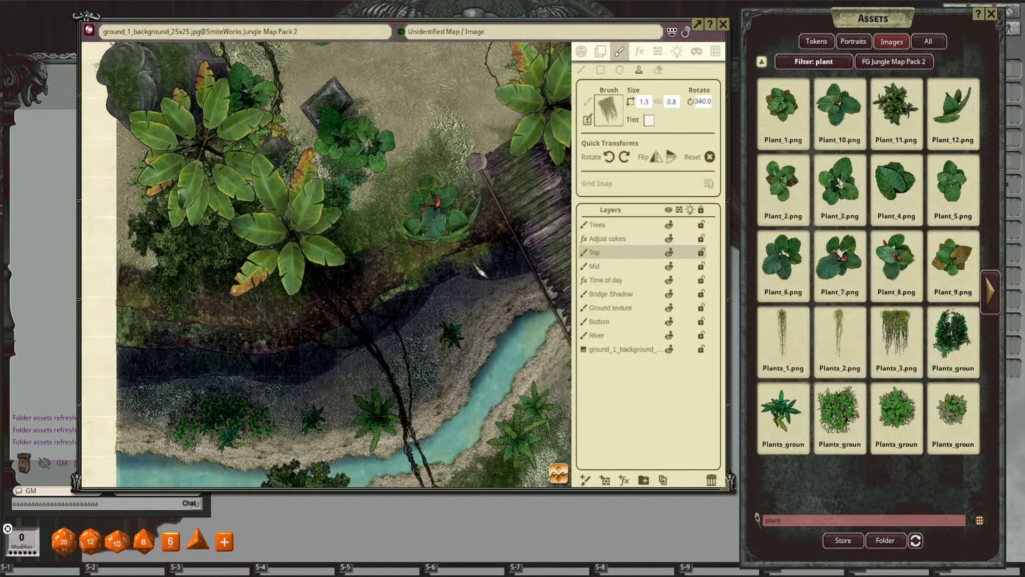
{"action": "left_click", "coordinate": [494, 251]}
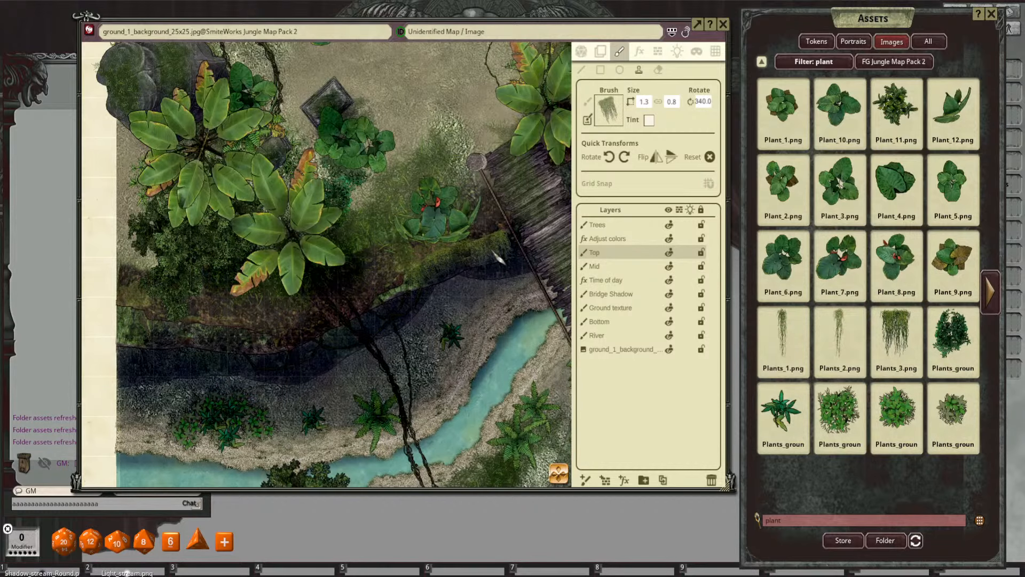
Step: Continue the hanging plants westward along the northern cliff edge past the vines, with the brush rotated to 330 degrees
{"action": "left_click_drag", "start_coordinate": [506, 323], "coordinate": [421, 308]}
{"action": "left_click_drag", "start_coordinate": [347, 314], "coordinate": [484, 316]}
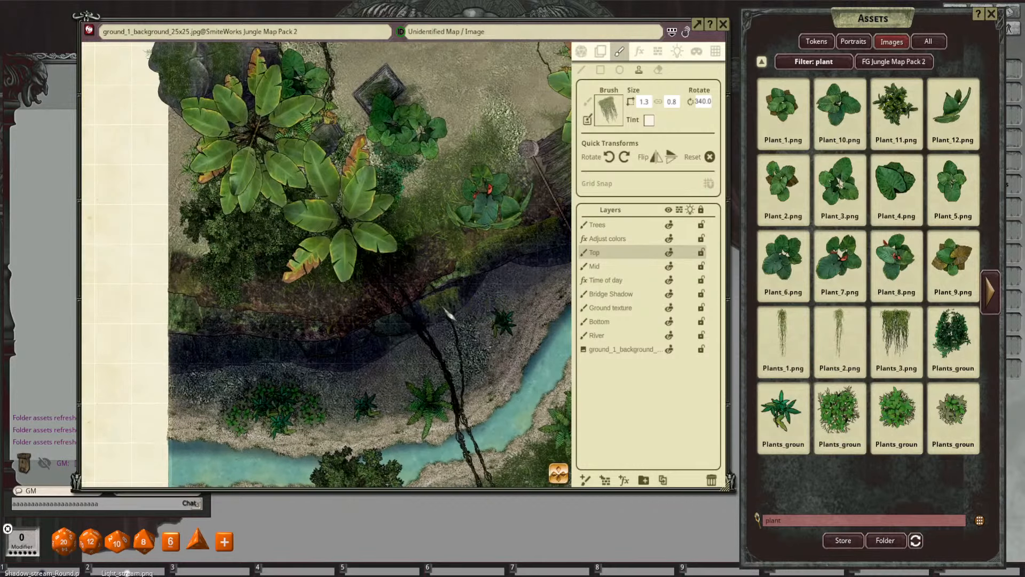
{"action": "scroll", "coordinate": [448, 302], "scroll_direction": "down", "scroll_amount": 2}
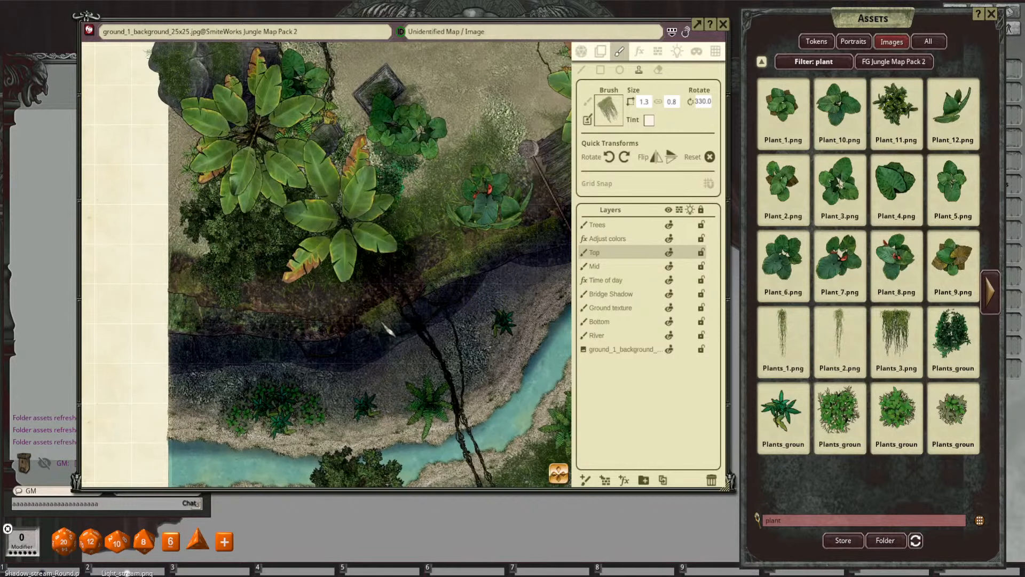
{"action": "left_click_drag", "start_coordinate": [514, 344], "coordinate": [566, 320]}
{"action": "scroll", "coordinate": [561, 316], "scroll_direction": "up", "scroll_amount": 1}
{"action": "scroll", "coordinate": [478, 343], "scroll_direction": "down", "scroll_amount": 3}
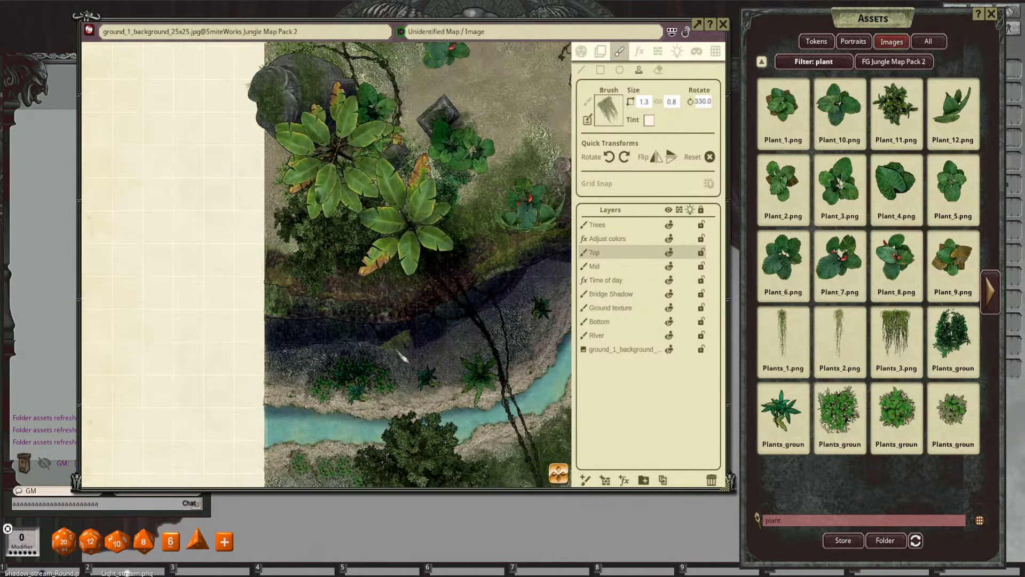
Step: Stamp hanging plants along the westernmost stretch of the northern cliff edge, varying the rotation between 355 and 10 degrees
{"action": "left_click_drag", "start_coordinate": [381, 357], "coordinate": [424, 339]}
{"action": "scroll", "coordinate": [445, 303], "scroll_direction": "up", "scroll_amount": 5}
{"action": "scroll", "coordinate": [451, 309], "scroll_direction": "up", "scroll_amount": 3}
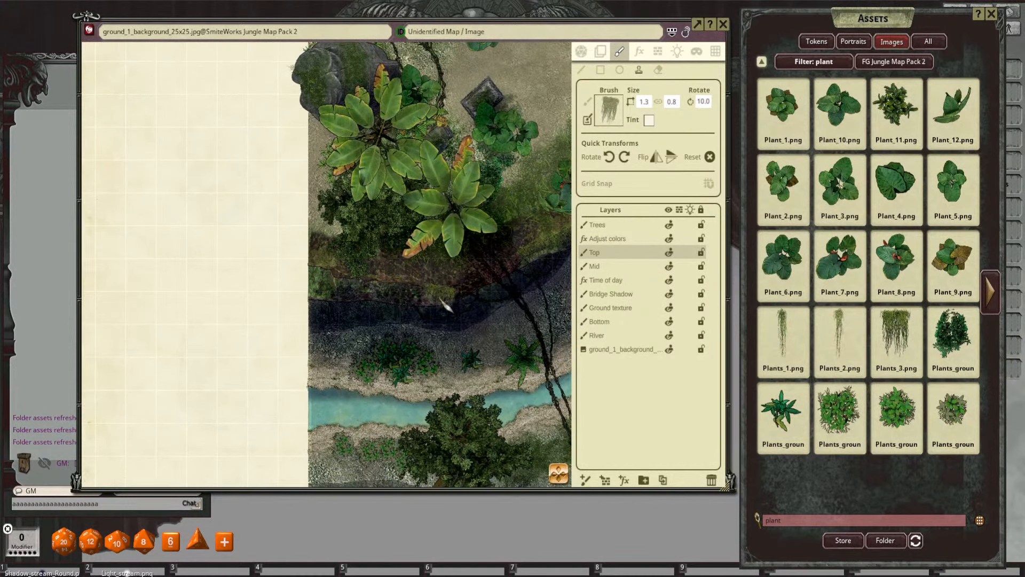
{"action": "scroll", "coordinate": [461, 306], "scroll_direction": "down", "scroll_amount": 3}
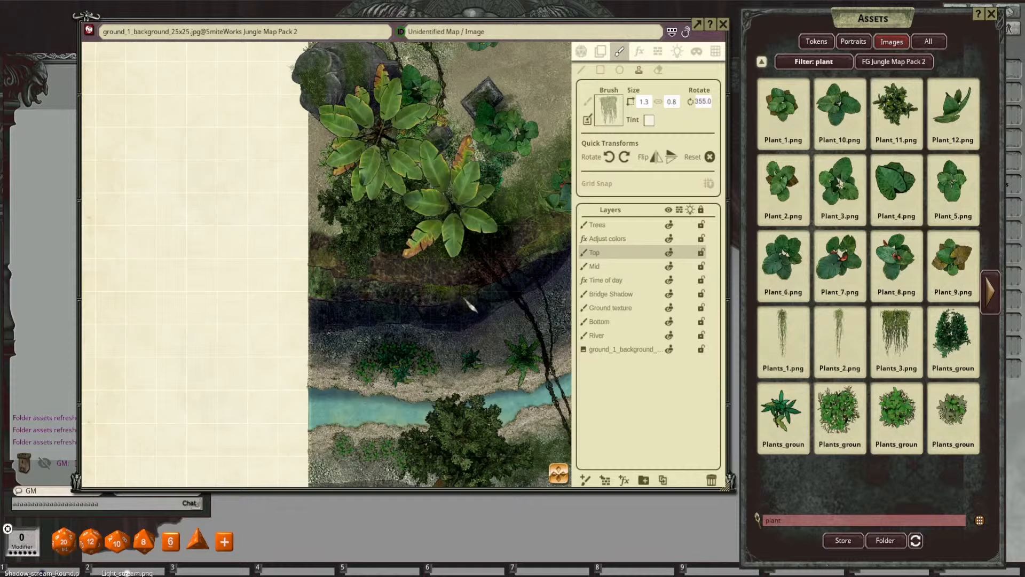
{"action": "scroll", "coordinate": [470, 306], "scroll_direction": "down", "scroll_amount": 1}
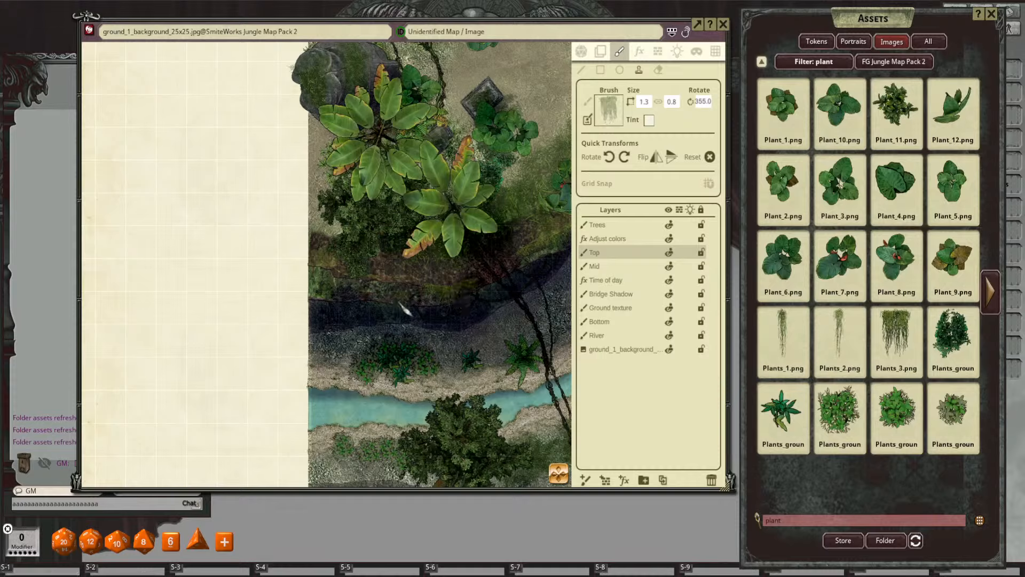
{"action": "scroll", "coordinate": [401, 313], "scroll_direction": "up", "scroll_amount": 2}
{"action": "scroll", "coordinate": [401, 309], "scroll_direction": "up", "scroll_amount": 3}
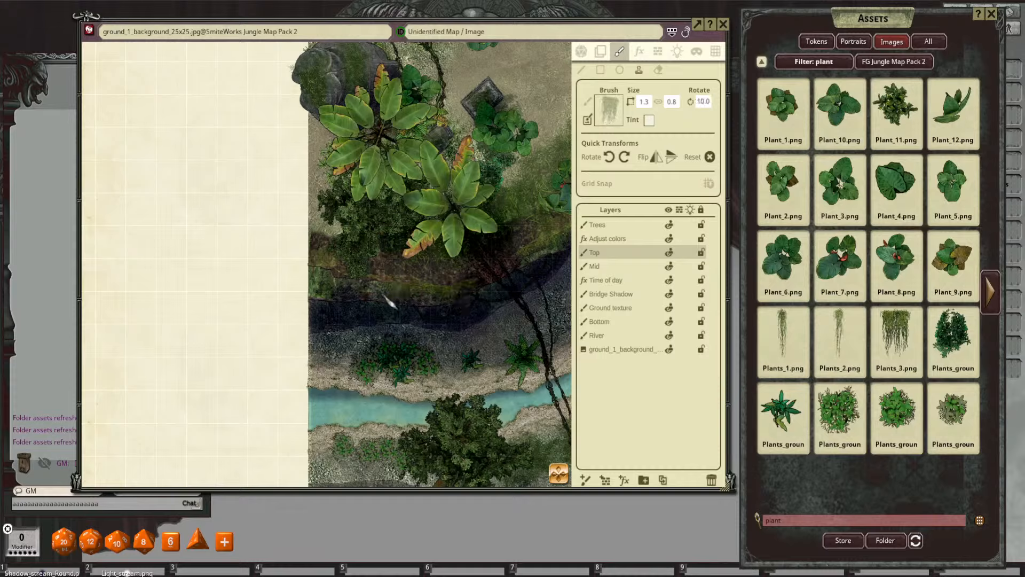
{"action": "scroll", "coordinate": [421, 327], "scroll_direction": "down", "scroll_amount": 3}
Step: Rotate the hanging-plants brush to 125 degrees and scale it to 2.0 by 1.3 for the cliff at the bridge's southern end
{"action": "left_click_drag", "start_coordinate": [546, 323], "coordinate": [437, 299]}
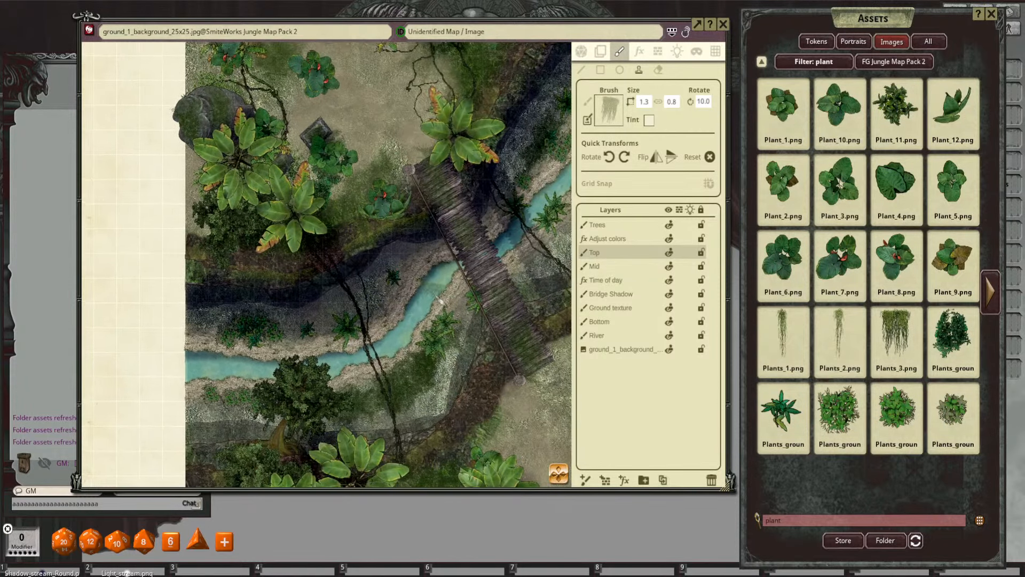
{"action": "scroll", "coordinate": [483, 392], "scroll_direction": "up", "scroll_amount": 6}
{"action": "scroll", "coordinate": [476, 380], "scroll_direction": "up", "scroll_amount": 8}
{"action": "scroll", "coordinate": [472, 400], "scroll_direction": "up", "scroll_amount": 5}
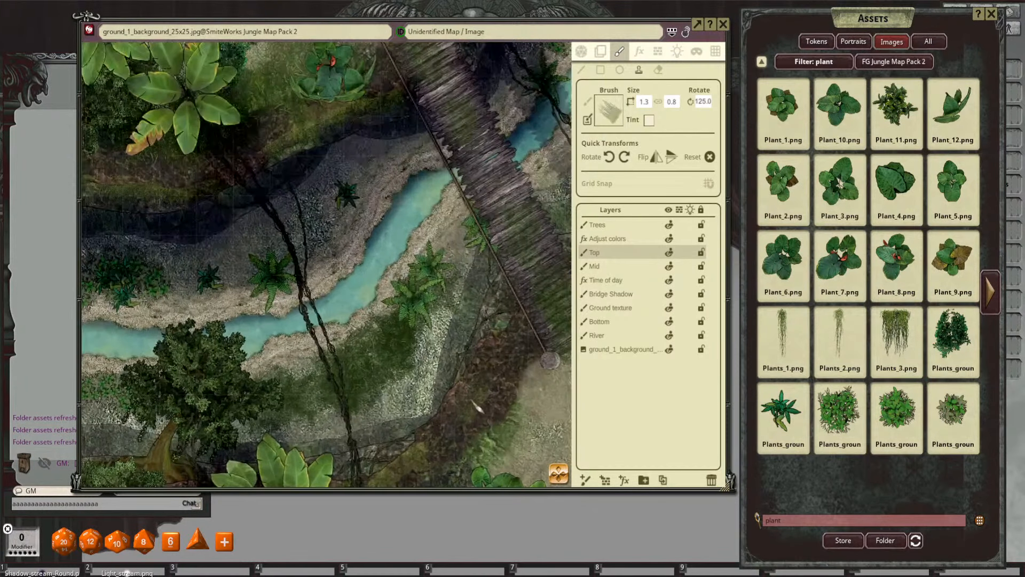
{"action": "scroll", "coordinate": [472, 401], "scroll_direction": "up", "scroll_amount": 2}
{"action": "scroll", "coordinate": [474, 406], "scroll_direction": "up", "scroll_amount": 6}
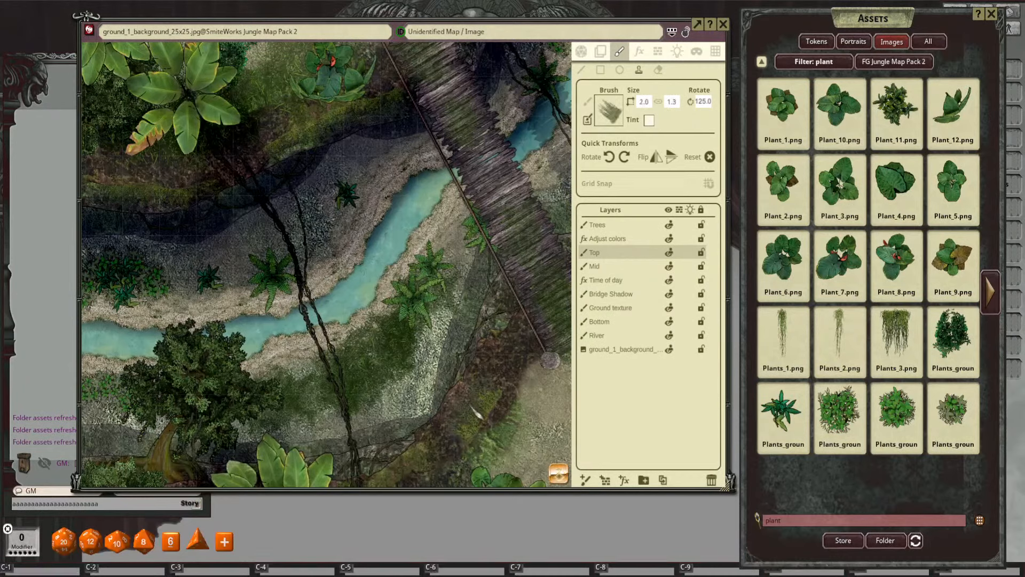
Step: Stamp hanging plants sized 2.5 by 1.6 along the southern cliff below the bridge, rotated between 135 and 145 degrees
{"action": "scroll", "coordinate": [478, 408], "scroll_direction": "up", "scroll_amount": 2}
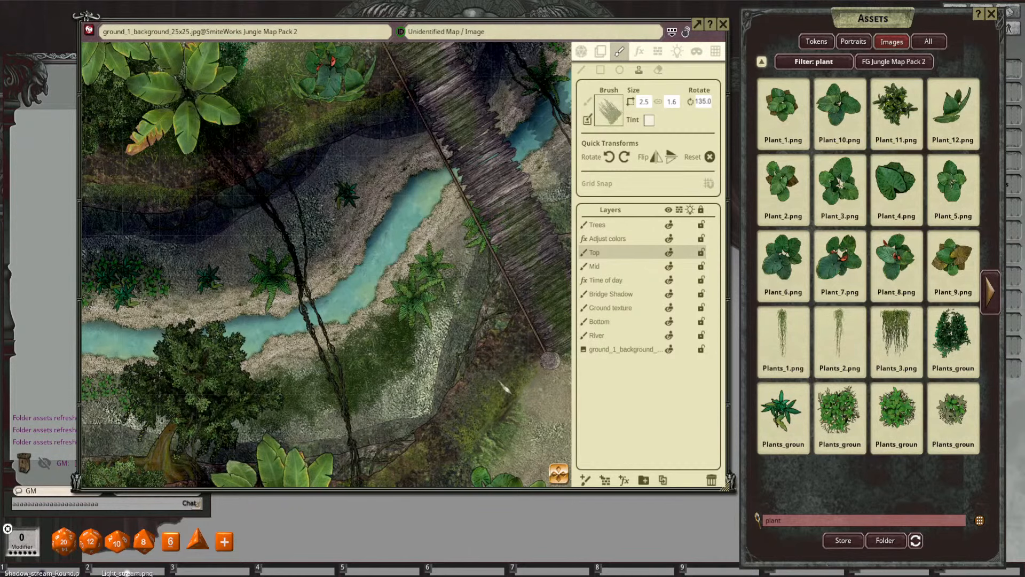
{"action": "scroll", "coordinate": [470, 373], "scroll_direction": "down", "scroll_amount": 2}
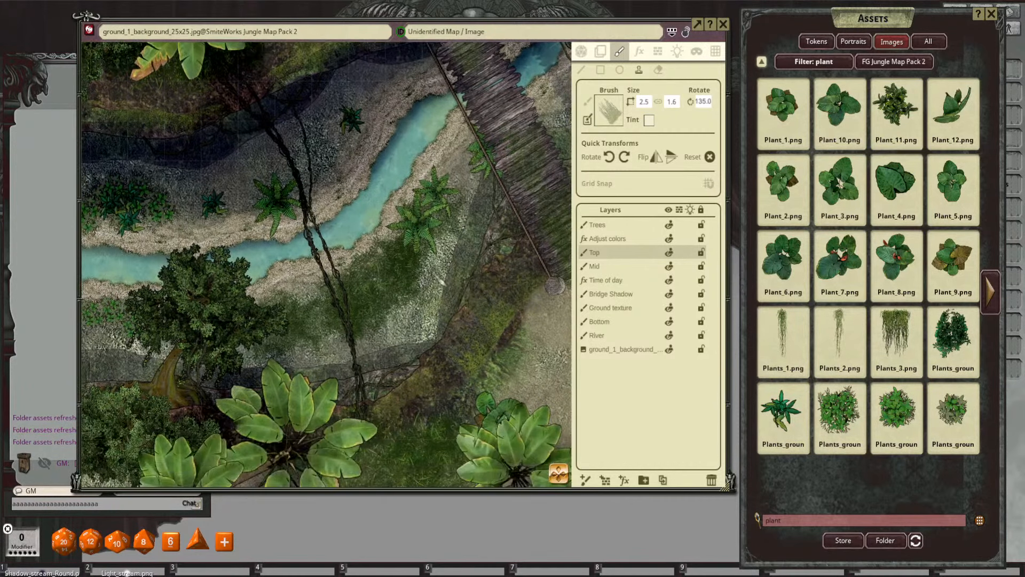
{"action": "scroll", "coordinate": [427, 382], "scroll_direction": "down", "scroll_amount": 1}
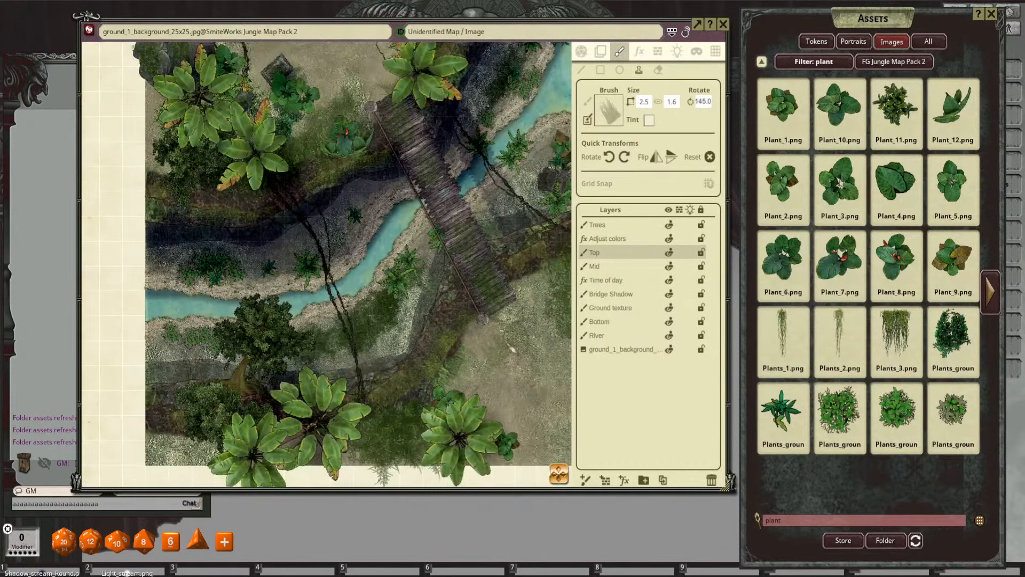
{"action": "scroll", "coordinate": [516, 355], "scroll_direction": "down", "scroll_amount": 1}
{"action": "scroll", "coordinate": [504, 422], "scroll_direction": "up", "scroll_amount": 1}
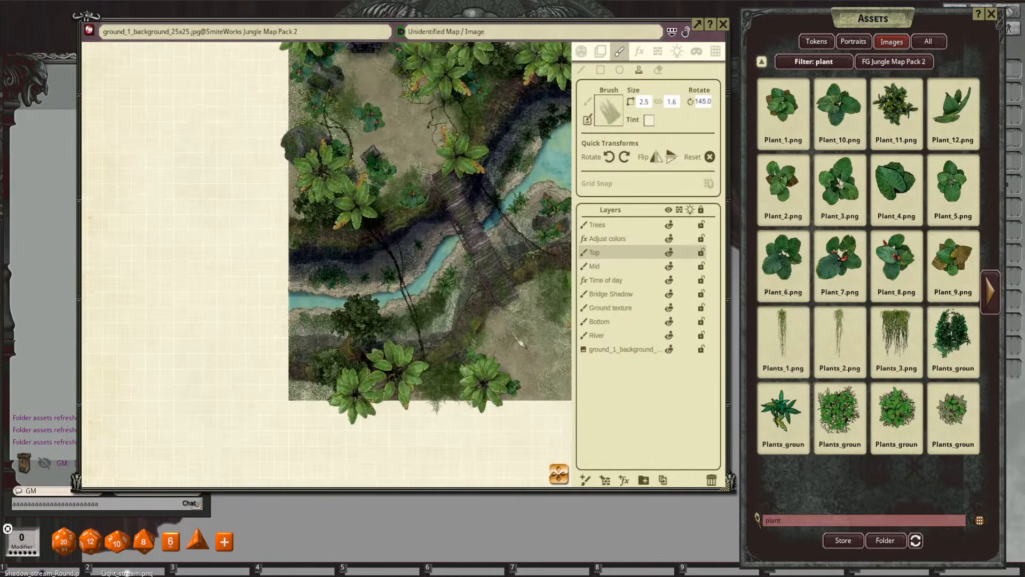
{"action": "scroll", "coordinate": [513, 336], "scroll_direction": "up", "scroll_amount": 1}
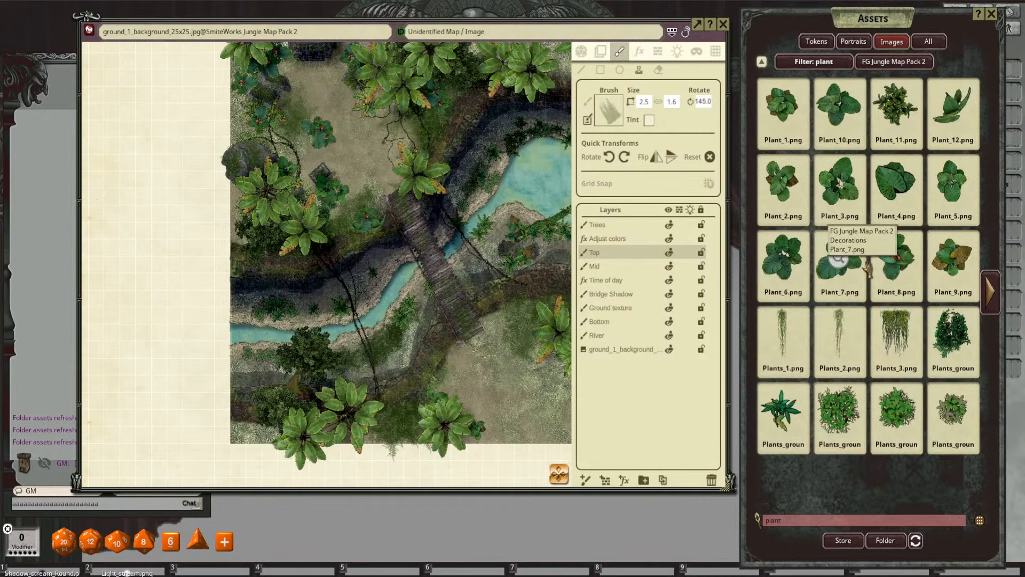
Step: Load the dark green ground-plant bush as the brush, scale it to 2.0 by 2.0 and stamp it above the southern cliff
{"action": "left_click_drag", "start_coordinate": [952, 344], "coordinate": [608, 113]}
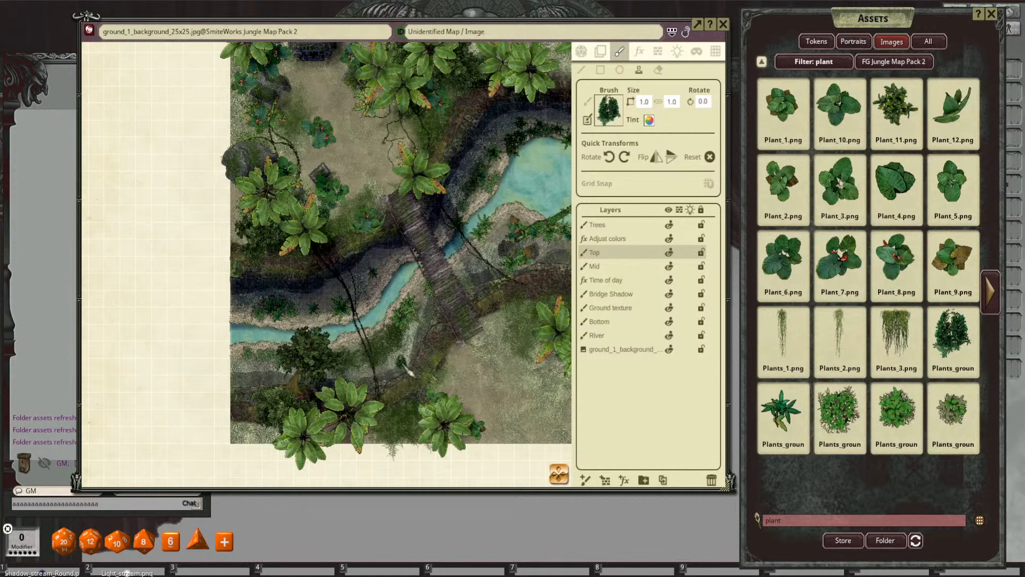
{"action": "scroll", "coordinate": [448, 374], "scroll_direction": "up", "scroll_amount": 1}
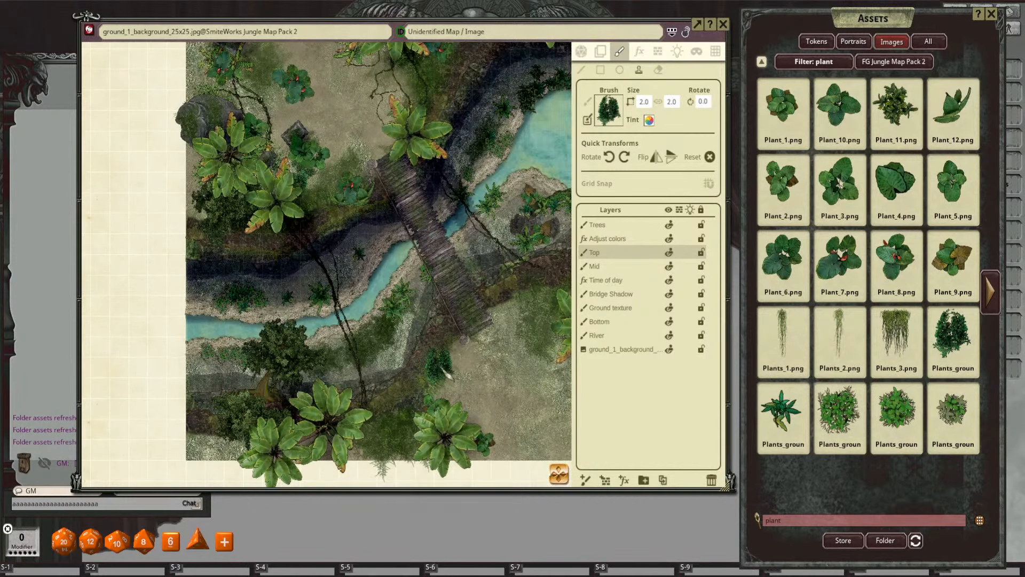
{"action": "scroll", "coordinate": [443, 367], "scroll_direction": "down", "scroll_amount": 5}
{"action": "left_click", "coordinate": [440, 369]}
{"action": "scroll", "coordinate": [431, 393], "scroll_direction": "down", "scroll_amount": 2}
{"action": "scroll", "coordinate": [434, 396], "scroll_direction": "down", "scroll_amount": 5}
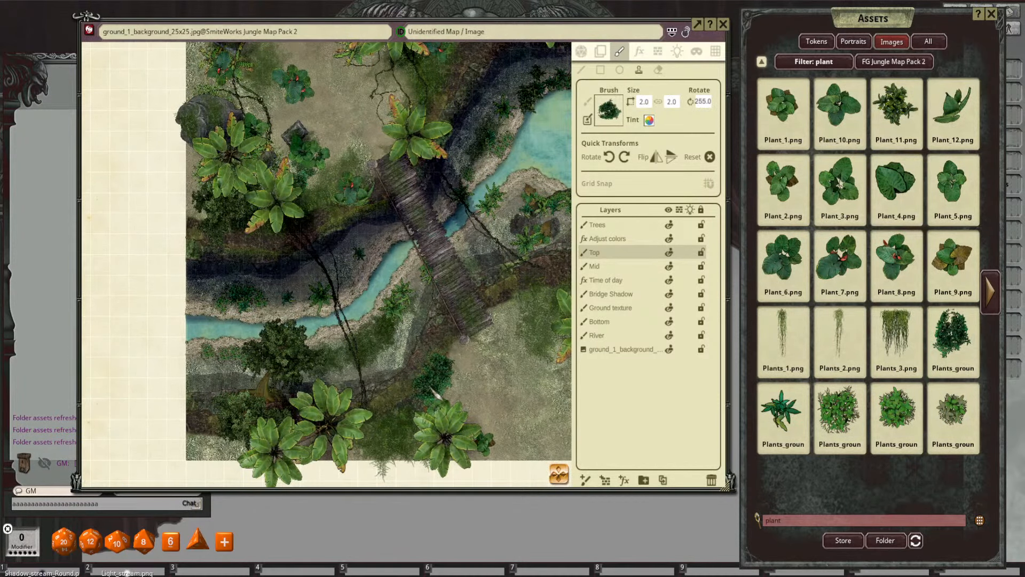
Step: Scale the bush brush to 1.3 by 1.3 and stamp smaller bushes beside the large one and at the vines' southern end
{"action": "scroll", "coordinate": [435, 403], "scroll_direction": "up", "scroll_amount": 2}
{"action": "scroll", "coordinate": [437, 409], "scroll_direction": "down", "scroll_amount": 7}
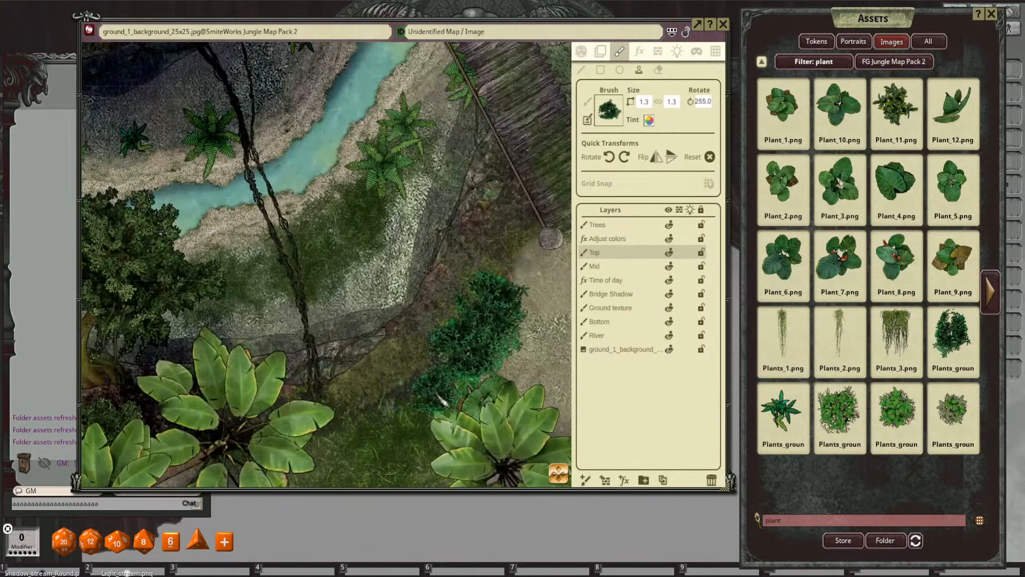
{"action": "scroll", "coordinate": [358, 406], "scroll_direction": "up", "scroll_amount": 4}
{"action": "left_click", "coordinate": [327, 410]}
{"action": "scroll", "coordinate": [418, 410], "scroll_direction": "down", "scroll_amount": 9}
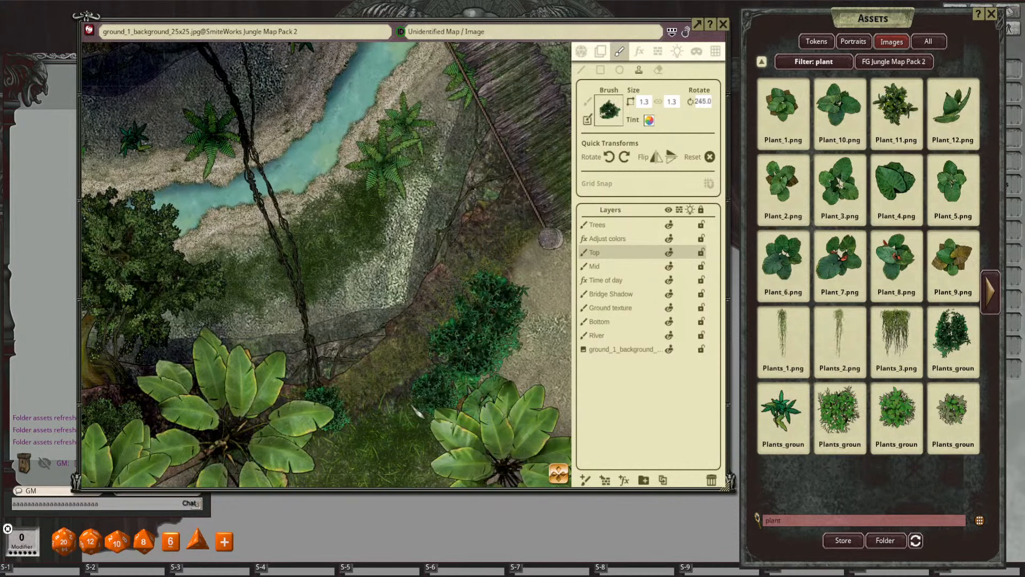
{"action": "left_click", "coordinate": [419, 382]}
{"action": "scroll", "coordinate": [446, 271], "scroll_direction": "down", "scroll_amount": 4}
{"action": "mouse_move", "coordinate": [447, 271]}
{"action": "left_mouse_down"}
{"action": "mouse_move", "coordinate": [410, 374]}
{"action": "mouse_move", "coordinate": [431, 424]}
{"action": "left_mouse_up"}
{"action": "scroll", "coordinate": [430, 424], "scroll_direction": "down", "scroll_amount": 3}
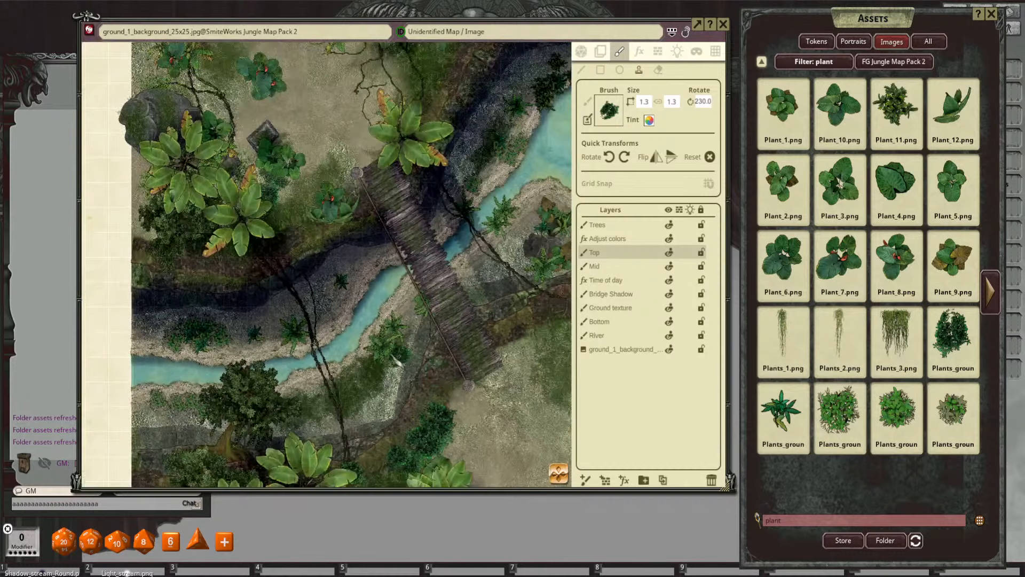
Step: Stamp a 1.3 by 1.3 bush rotated to 230 degrees over the vines' northern end on the cliff west of the bridge
{"action": "left_click_drag", "start_coordinate": [393, 354], "coordinate": [489, 331]}
{"action": "scroll", "coordinate": [522, 229], "scroll_direction": "up", "scroll_amount": 4}
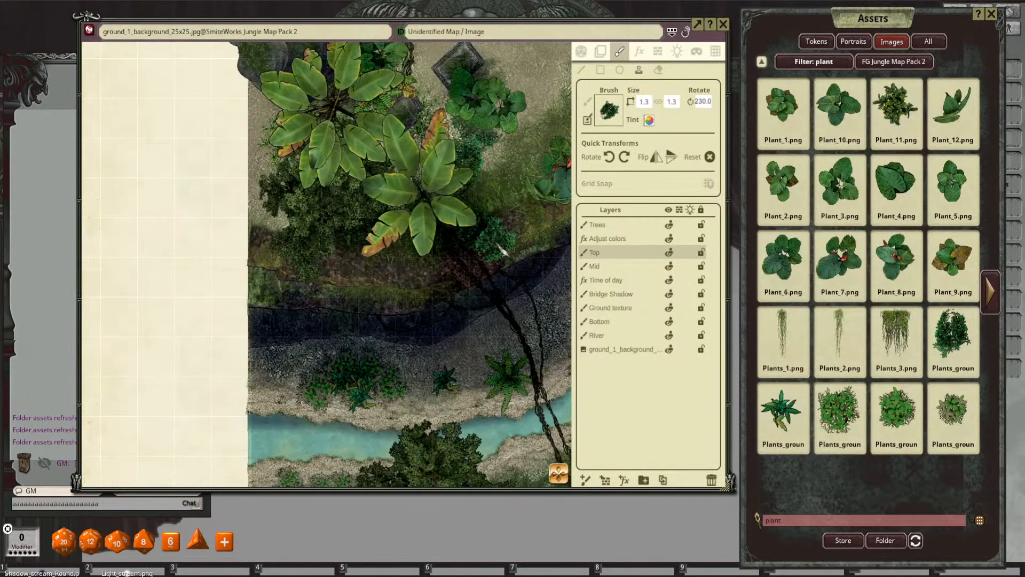
{"action": "scroll", "coordinate": [485, 270], "scroll_direction": "down", "scroll_amount": 2}
{"action": "left_click_drag", "start_coordinate": [482, 270], "coordinate": [258, 263]}
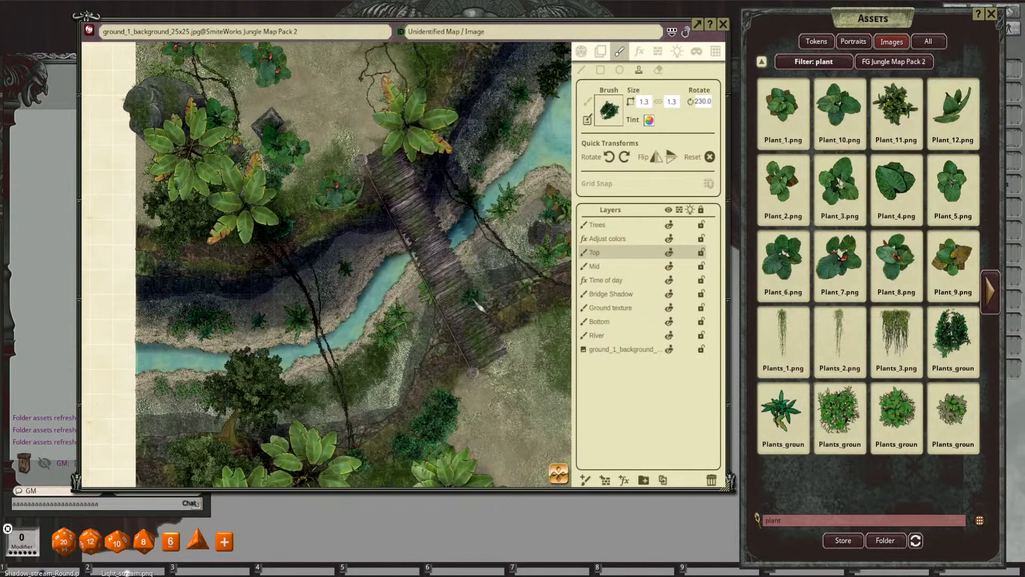
Step: Scale the bush brush up to 2.0 by 2.0 and stamp bushes at the vine end east of the bridge, beside the banana plants
{"action": "left_click_drag", "start_coordinate": [543, 303], "coordinate": [445, 302]}
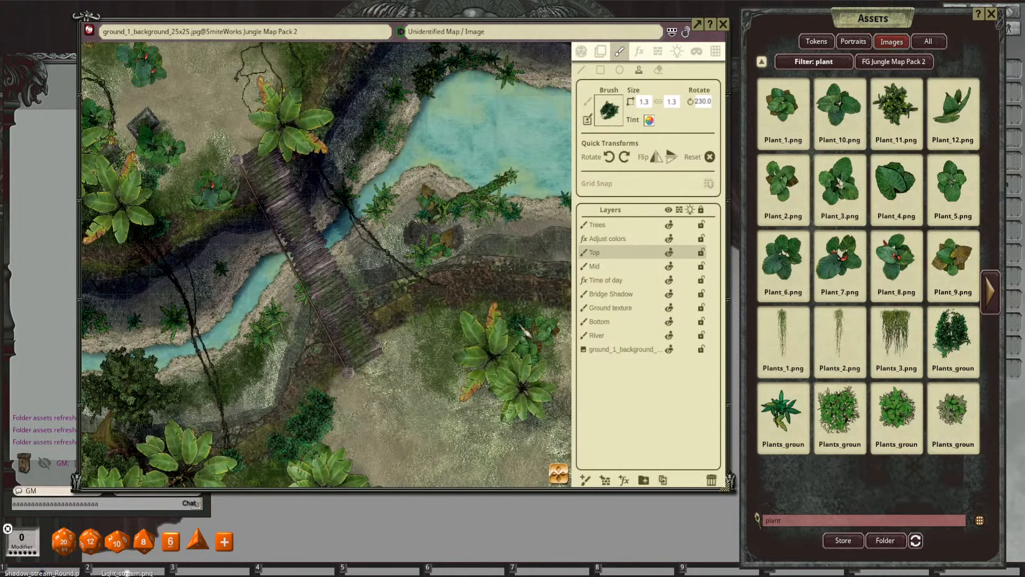
{"action": "scroll", "coordinate": [525, 331], "scroll_direction": "up", "scroll_amount": 2}
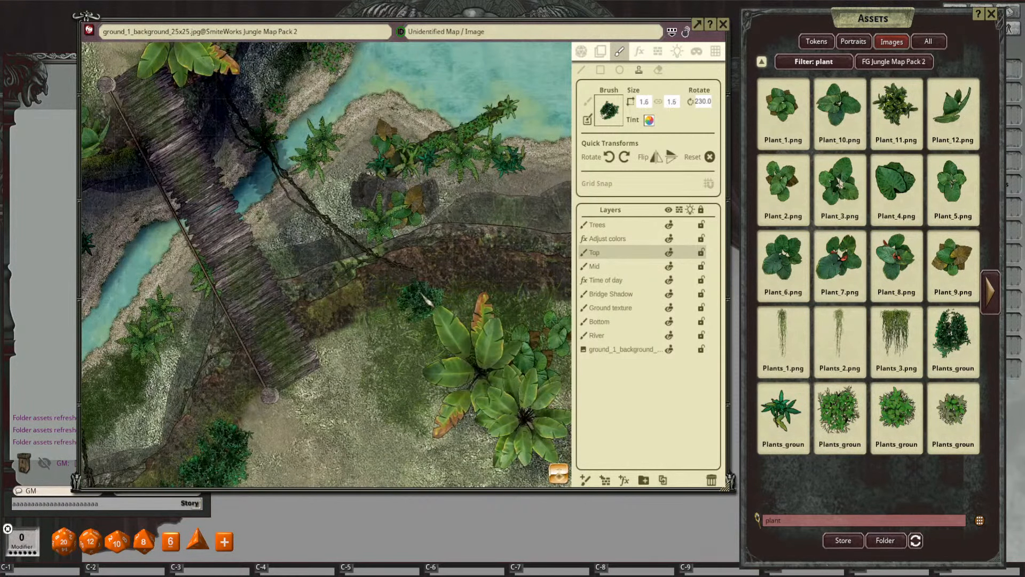
{"action": "scroll", "coordinate": [427, 283], "scroll_direction": "up", "scroll_amount": 4}
{"action": "left_click", "coordinate": [429, 278]}
{"action": "scroll", "coordinate": [398, 336], "scroll_direction": "up", "scroll_amount": 7}
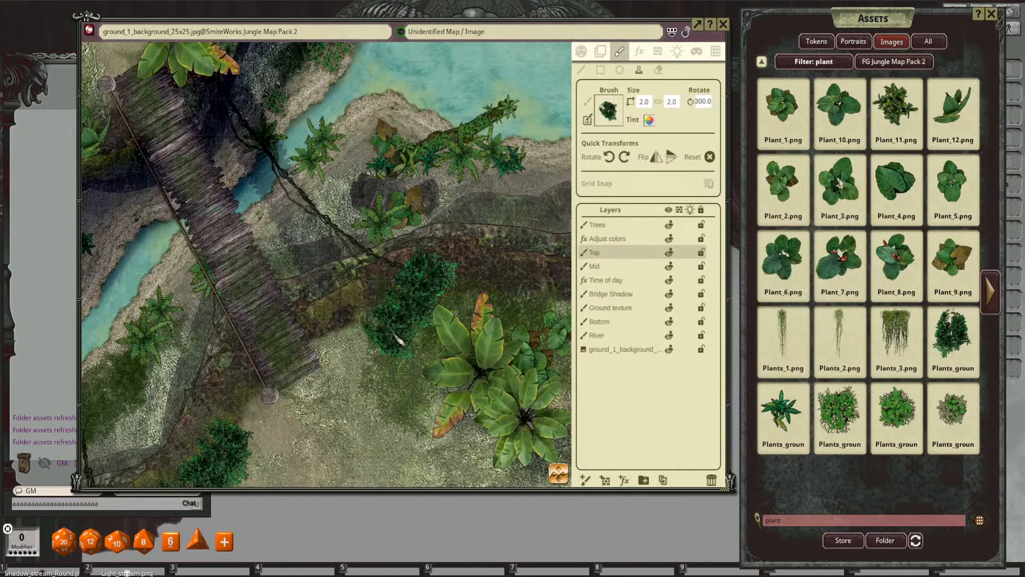
{"action": "scroll", "coordinate": [400, 337], "scroll_direction": "down", "scroll_amount": 5}
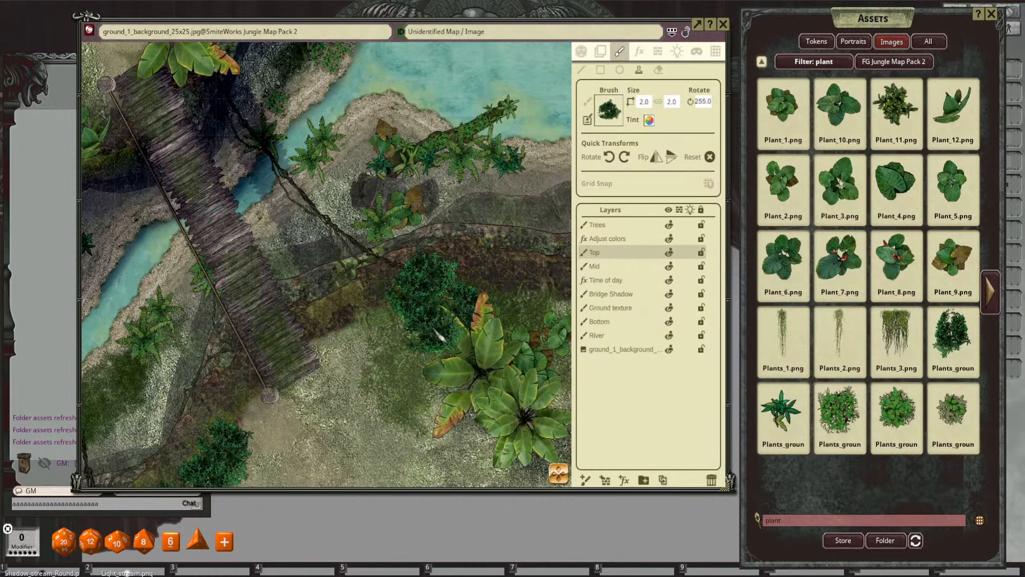
{"action": "scroll", "coordinate": [441, 336], "scroll_direction": "down", "scroll_amount": 4}
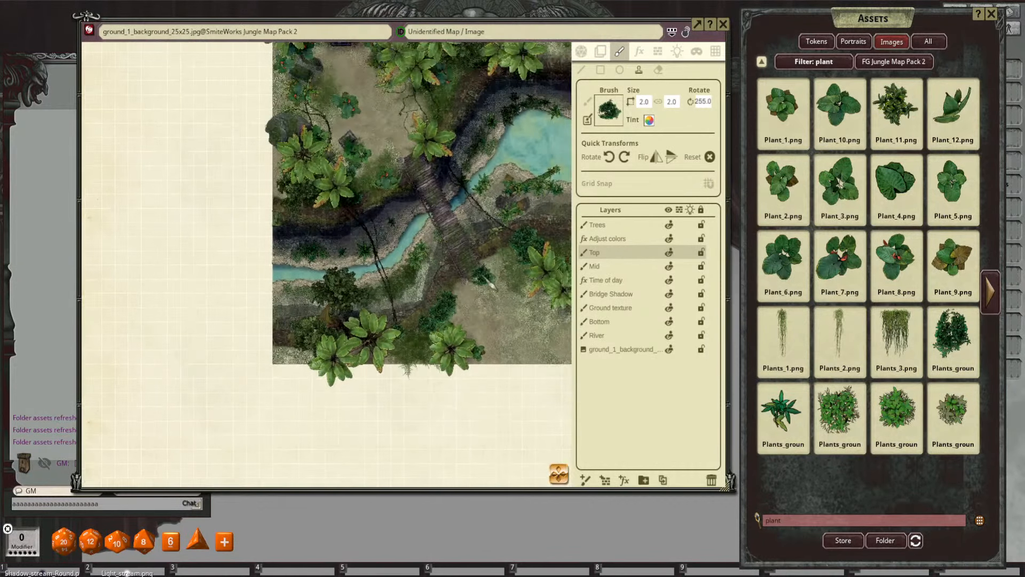
{"action": "left_click_drag", "start_coordinate": [489, 280], "coordinate": [469, 327]}
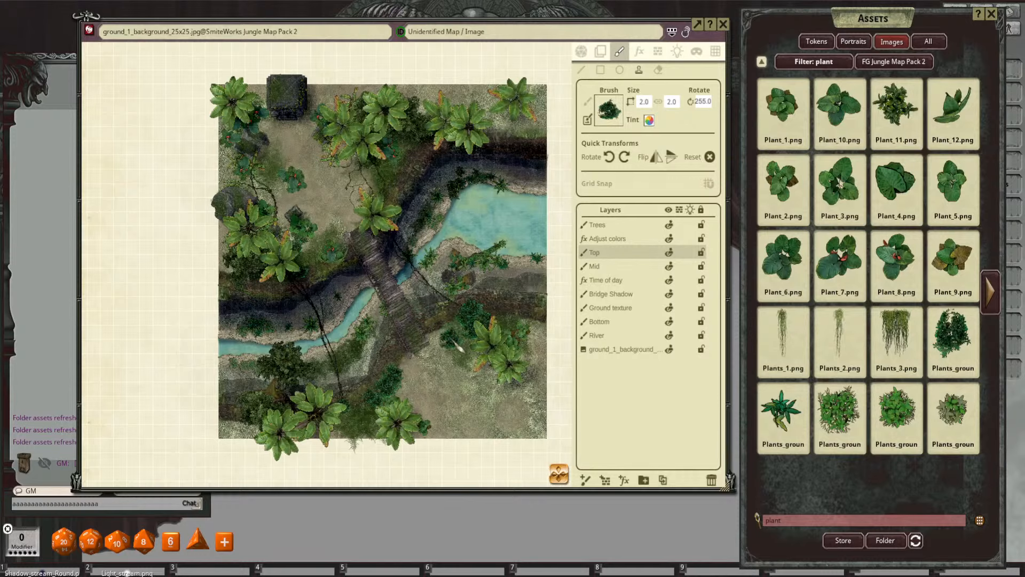
Step: Load Plants_ground_3.png as the brush, scale it to 1.3 by 1.3 and stamp variously rotated bushes between the bridge's southeastern end and the banana plants
{"action": "left_click_drag", "start_coordinate": [458, 347], "coordinate": [477, 313]}
{"action": "scroll", "coordinate": [478, 314], "scroll_direction": "up", "scroll_amount": 4}
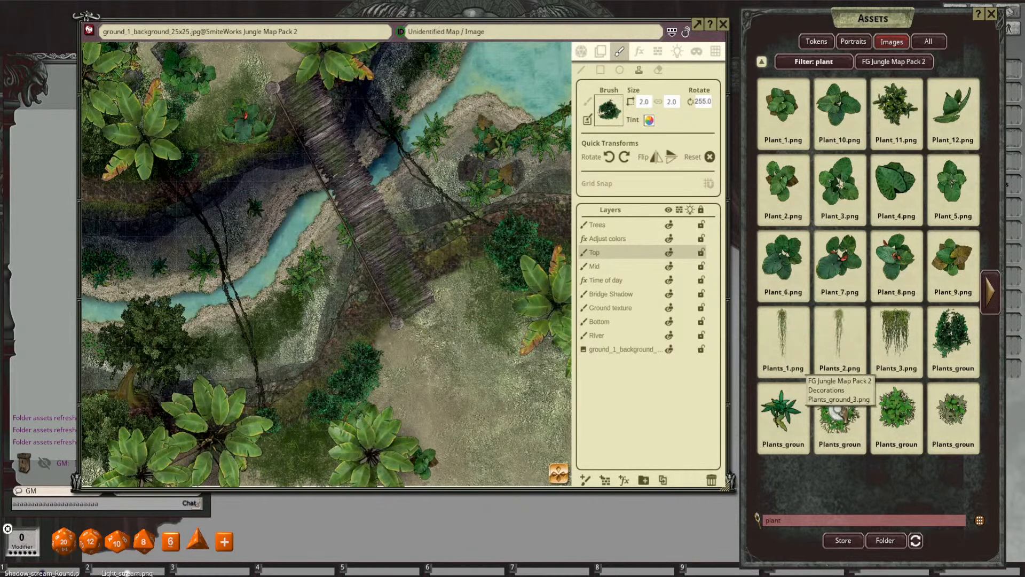
{"action": "mouse_move", "coordinate": [837, 414]}
{"action": "left_mouse_down"}
{"action": "mouse_move", "coordinate": [768, 320]}
{"action": "mouse_move", "coordinate": [628, 235]}
{"action": "mouse_move", "coordinate": [608, 111]}
{"action": "left_mouse_up"}
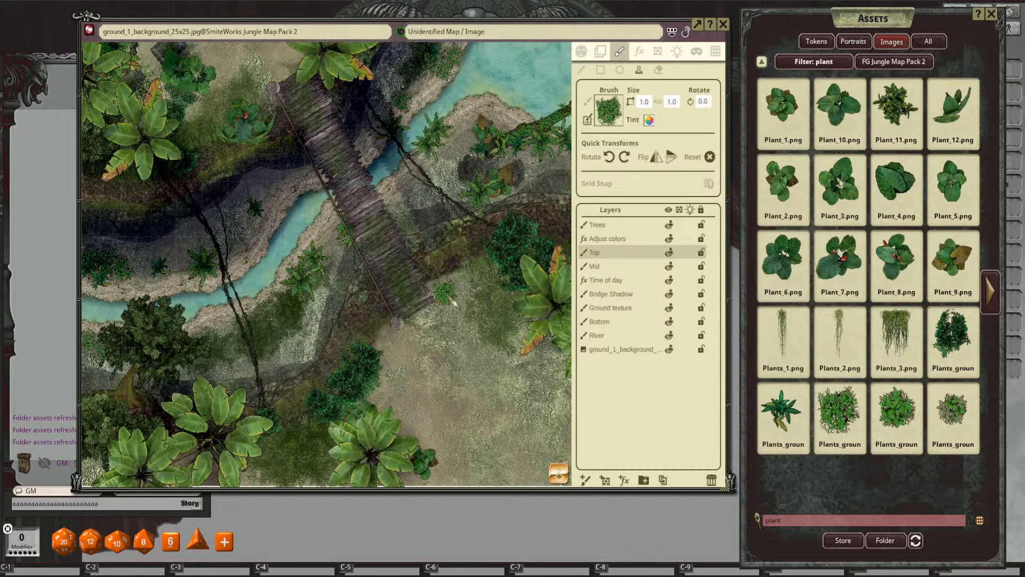
{"action": "scroll", "coordinate": [451, 297], "scroll_direction": "up", "scroll_amount": 3}
{"action": "scroll", "coordinate": [454, 297], "scroll_direction": "down", "scroll_amount": 4}
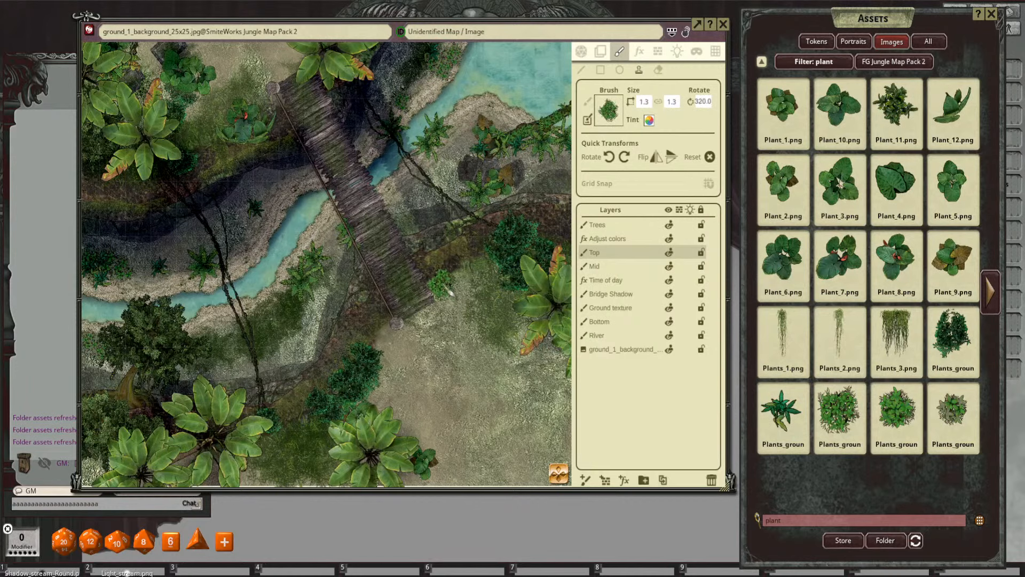
{"action": "scroll", "coordinate": [475, 305], "scroll_direction": "down", "scroll_amount": 6}
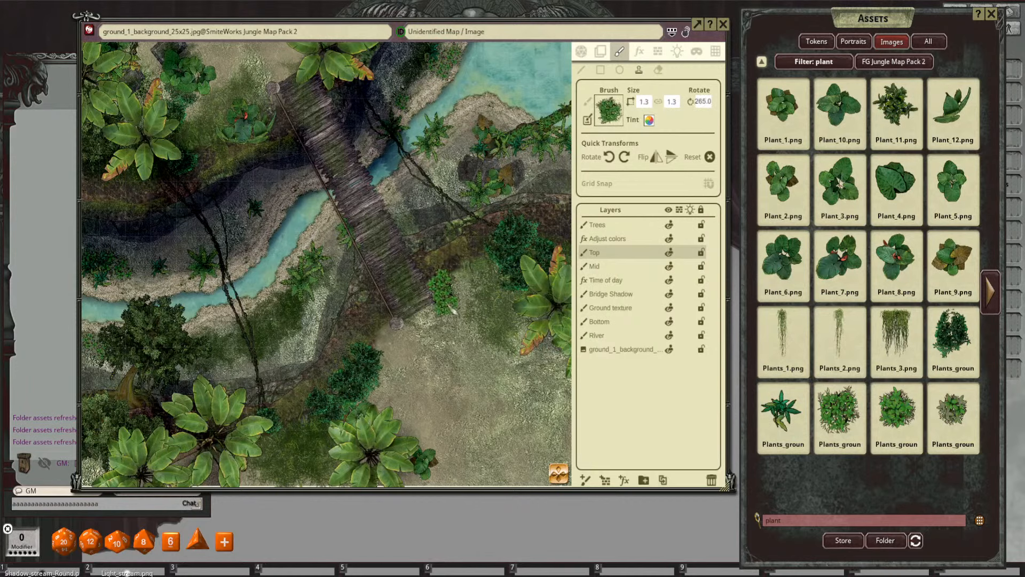
{"action": "scroll", "coordinate": [453, 309], "scroll_direction": "down", "scroll_amount": 5}
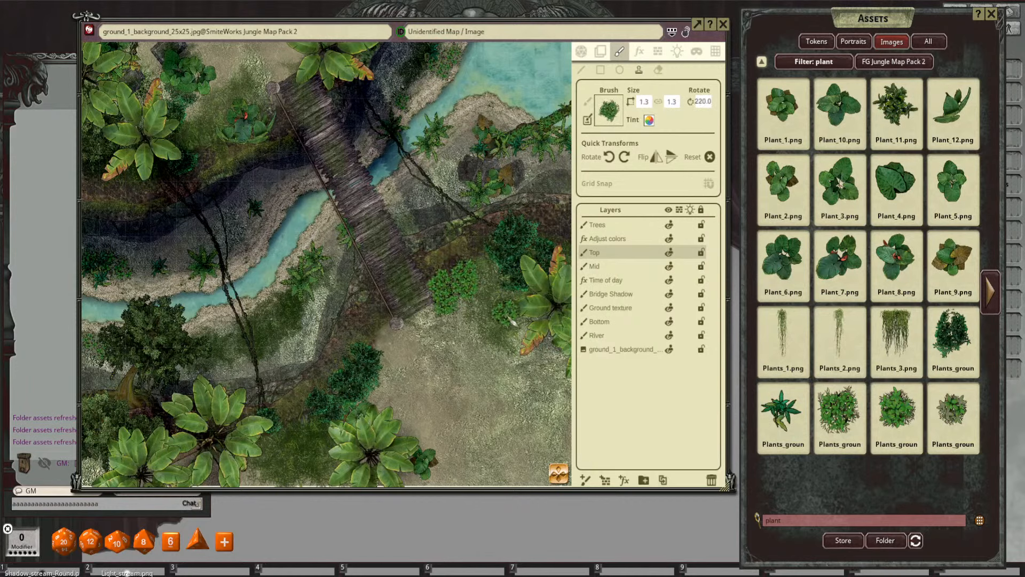
{"action": "scroll", "coordinate": [502, 310], "scroll_direction": "up", "scroll_amount": 7}
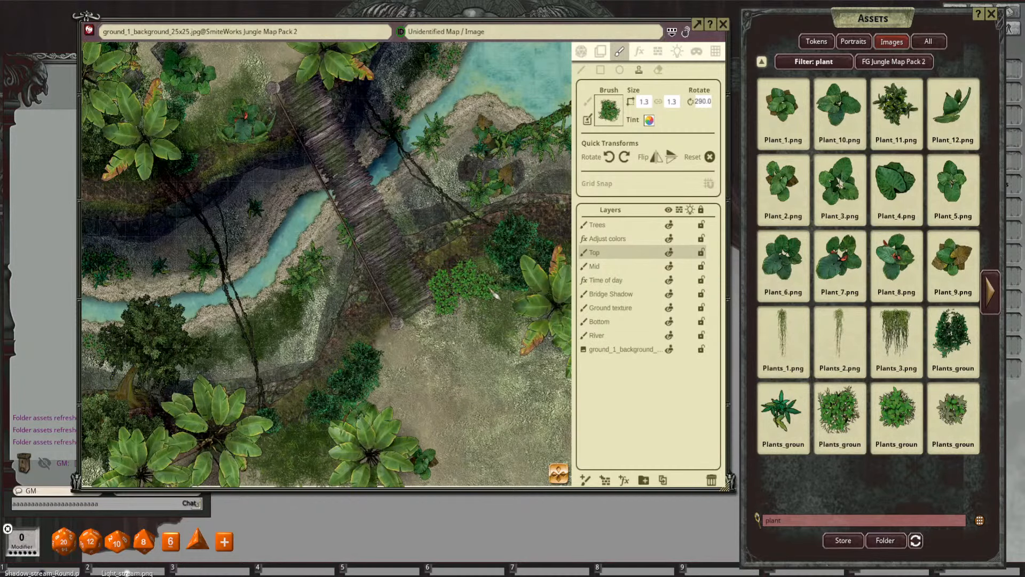
Step: Stamp a cluster of 1.3 by 1.3 bushes along the clearing's eastern vines below the palms, rotating the brush to 280, 230 and 190 degrees
{"action": "scroll", "coordinate": [510, 334], "scroll_direction": "down", "scroll_amount": 3}
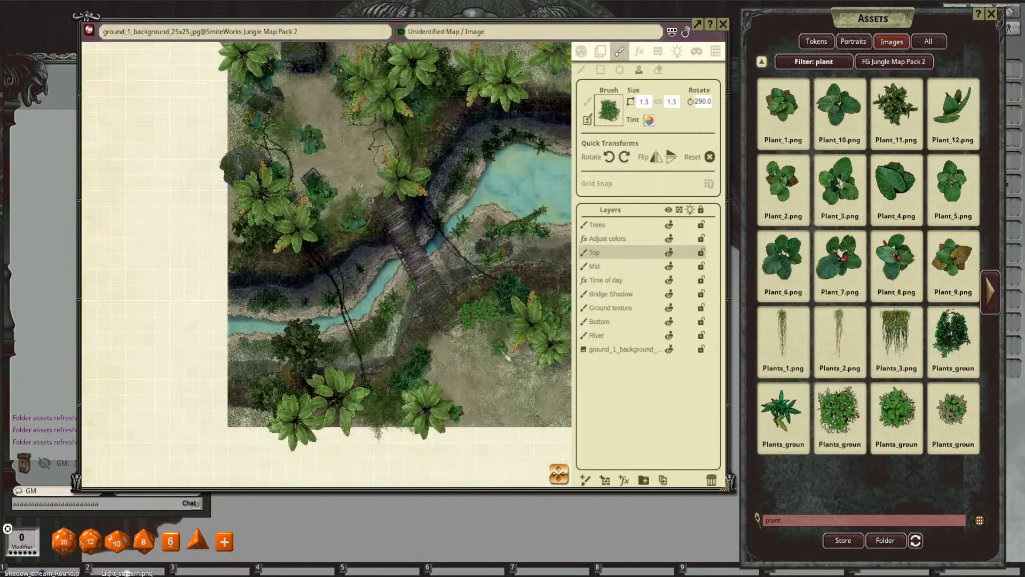
{"action": "scroll", "coordinate": [467, 291], "scroll_direction": "up", "scroll_amount": 2}
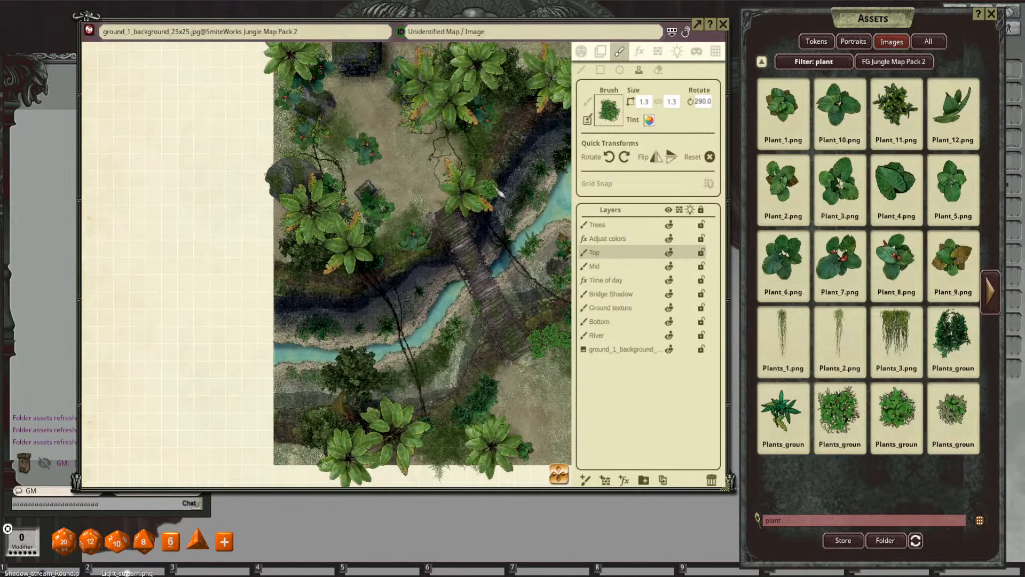
{"action": "scroll", "coordinate": [445, 137], "scroll_direction": "up", "scroll_amount": 4}
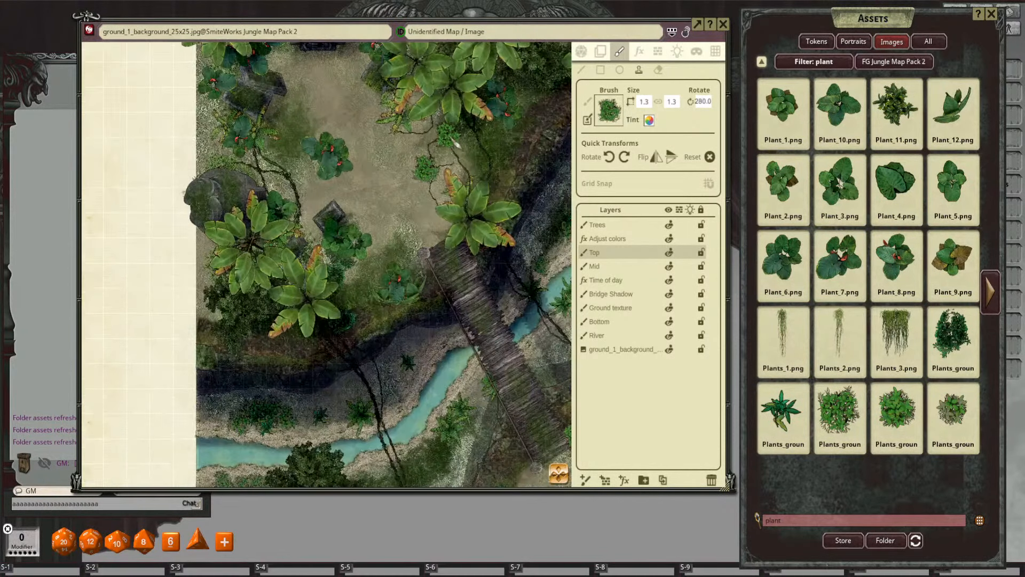
{"action": "scroll", "coordinate": [450, 159], "scroll_direction": "down", "scroll_amount": 6}
{"action": "scroll", "coordinate": [435, 149], "scroll_direction": "down", "scroll_amount": 4}
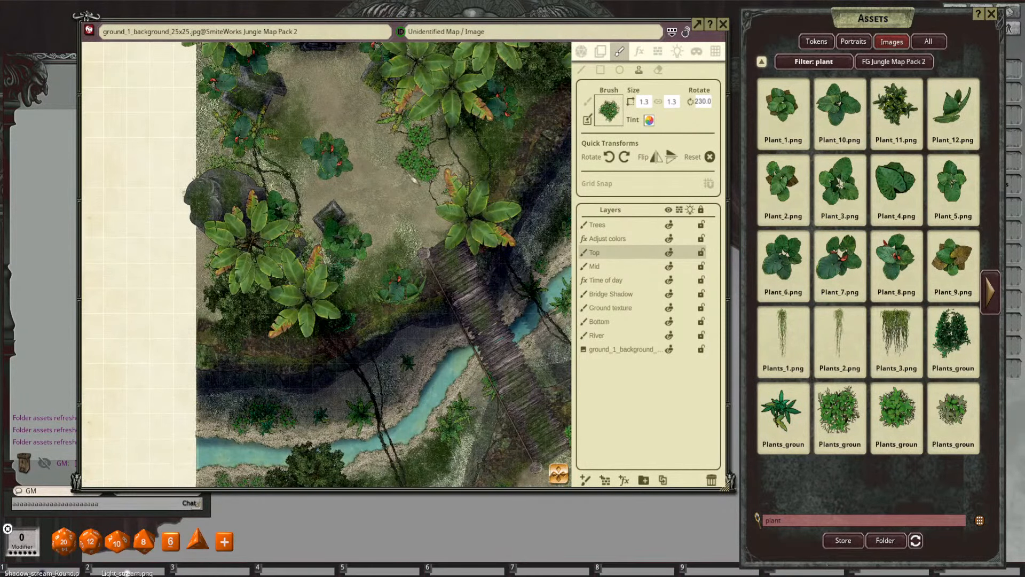
{"action": "left_click", "coordinate": [440, 159]}
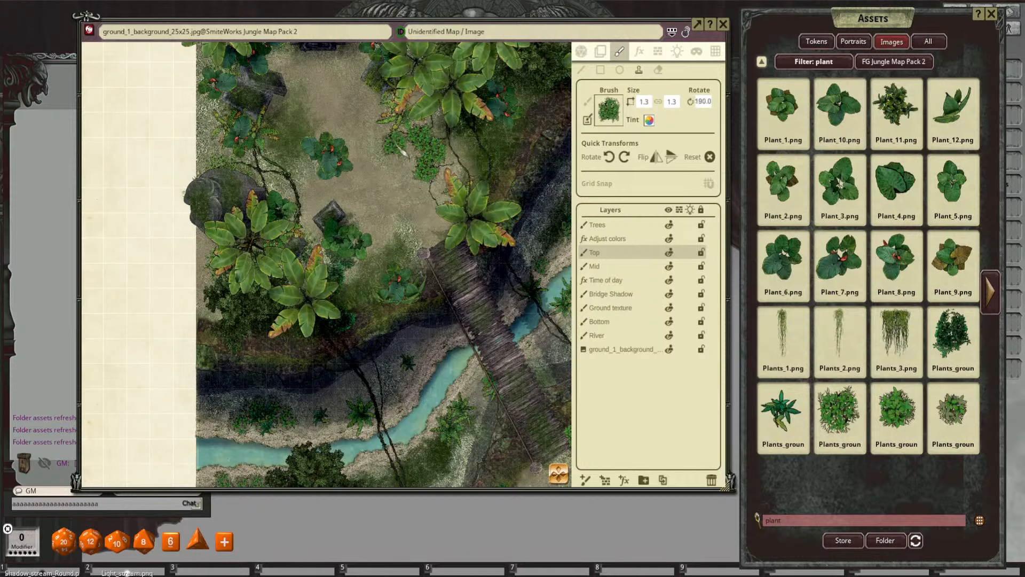
{"action": "left_click", "coordinate": [469, 147]}
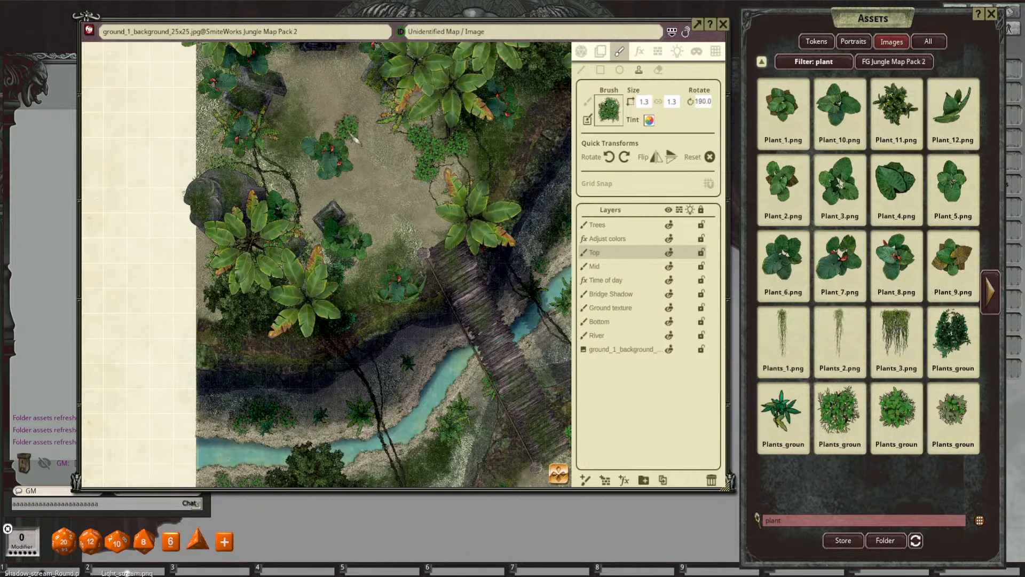
{"action": "left_click", "coordinate": [419, 150]}
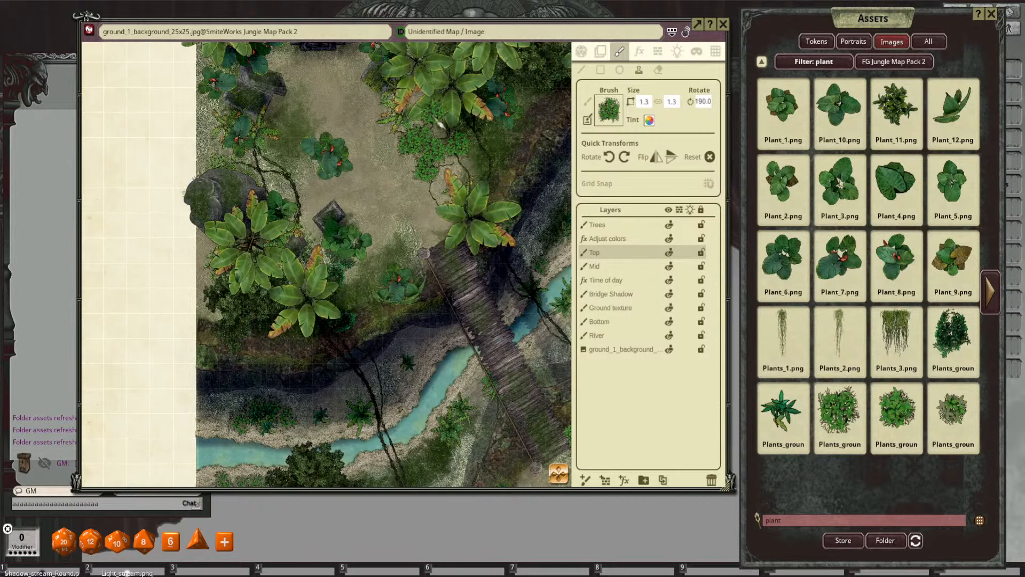
Step: Stamp 1.3 by 1.3 bushes beside the clearing's western vines and east of the stone temple, turning the brush from 190 to 145 degrees
{"action": "left_click_drag", "start_coordinate": [437, 220], "coordinate": [531, 251]}
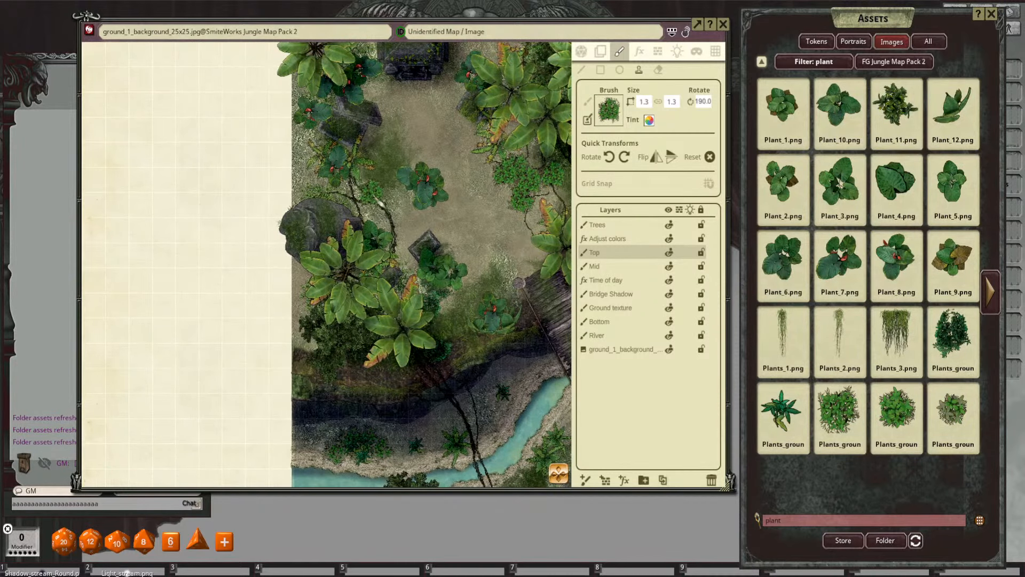
{"action": "left_click_drag", "start_coordinate": [511, 212], "coordinate": [459, 220]}
{"action": "scroll", "coordinate": [475, 219], "scroll_direction": "down", "scroll_amount": 3}
{"action": "left_click", "coordinate": [394, 123]}
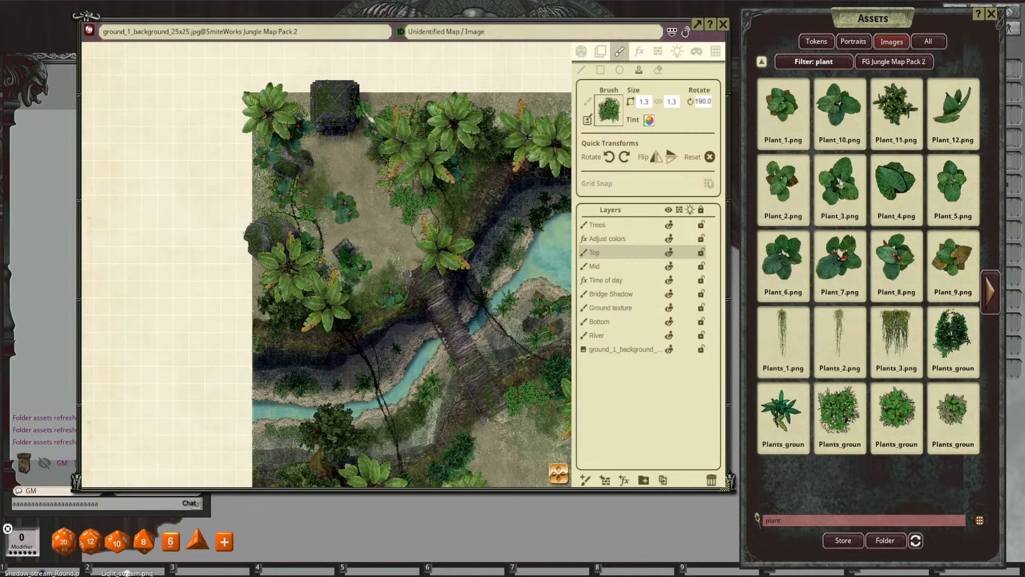
{"action": "scroll", "coordinate": [376, 101], "scroll_direction": "up", "scroll_amount": 2}
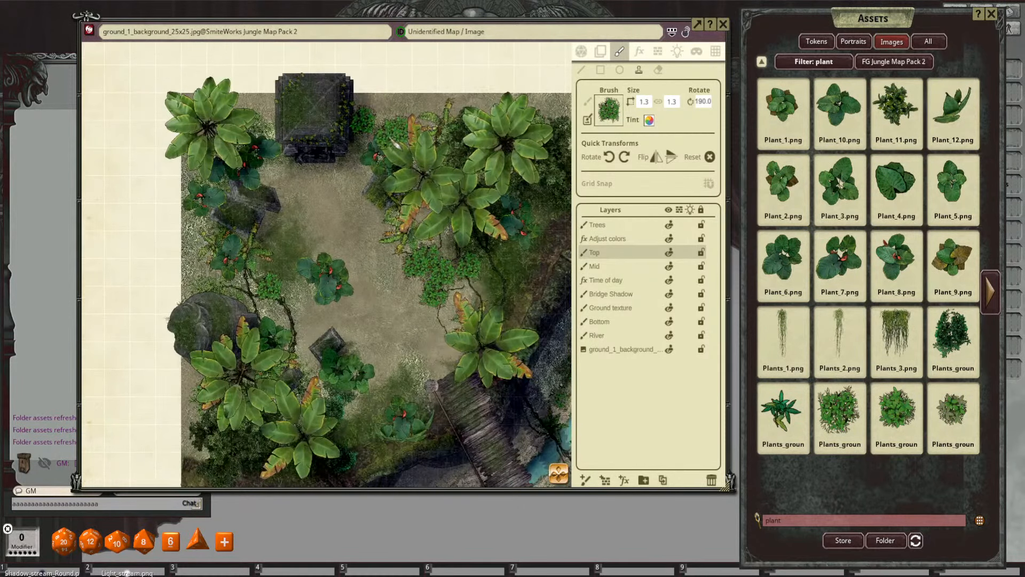
{"action": "scroll", "coordinate": [388, 137], "scroll_direction": "down", "scroll_amount": 3}
{"action": "left_click", "coordinate": [369, 140]}
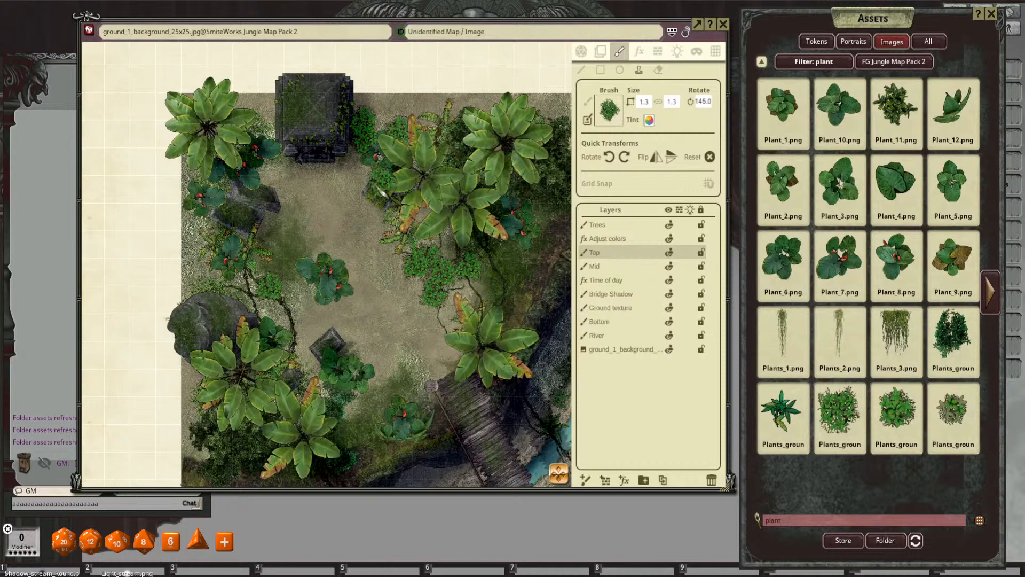
Step: Look over the planting around the clearing, bridge, river banks and southern cliff for remaining gaps
{"action": "left_click_drag", "start_coordinate": [315, 226], "coordinate": [419, 198]}
{"action": "scroll", "coordinate": [463, 240], "scroll_direction": "down", "scroll_amount": 2}
{"action": "left_click_drag", "start_coordinate": [486, 249], "coordinate": [427, 178]}
{"action": "scroll", "coordinate": [455, 234], "scroll_direction": "down", "scroll_amount": 2}
{"action": "left_click_drag", "start_coordinate": [502, 271], "coordinate": [441, 224]}
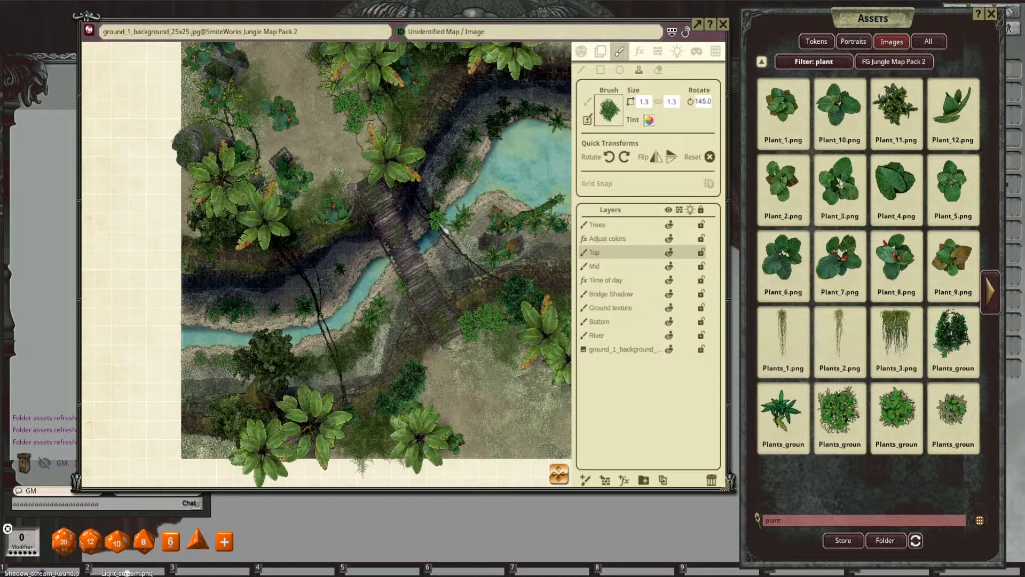
{"action": "scroll", "coordinate": [496, 193], "scroll_direction": "down", "scroll_amount": 2}
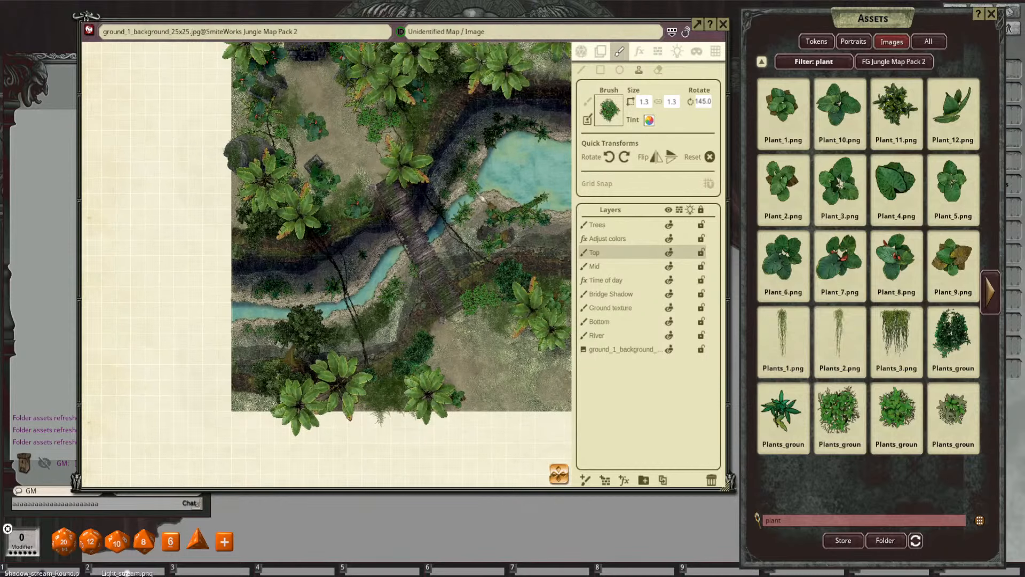
{"action": "left_click_drag", "start_coordinate": [478, 196], "coordinate": [413, 176]}
{"action": "scroll", "coordinate": [466, 187], "scroll_direction": "up", "scroll_amount": 4}
{"action": "scroll", "coordinate": [476, 169], "scroll_direction": "down", "scroll_amount": 3}
{"action": "scroll", "coordinate": [470, 167], "scroll_direction": "up", "scroll_amount": 5}
{"action": "scroll", "coordinate": [489, 253], "scroll_direction": "down", "scroll_amount": 3}
{"action": "left_click_drag", "start_coordinate": [489, 253], "coordinate": [512, 226]}
{"action": "scroll", "coordinate": [510, 213], "scroll_direction": "down", "scroll_amount": 2}
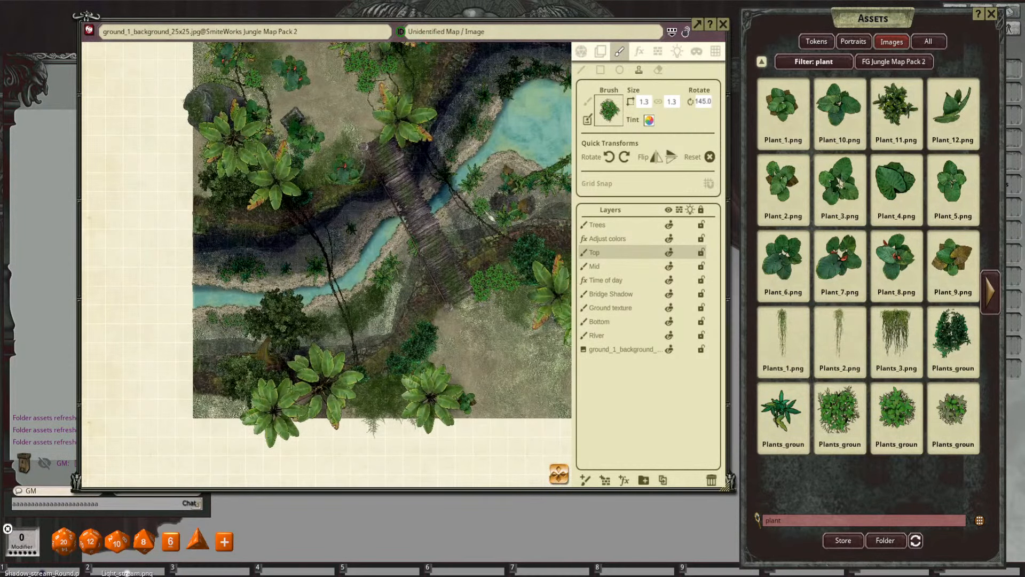
{"action": "scroll", "coordinate": [512, 230], "scroll_direction": "up", "scroll_amount": 3}
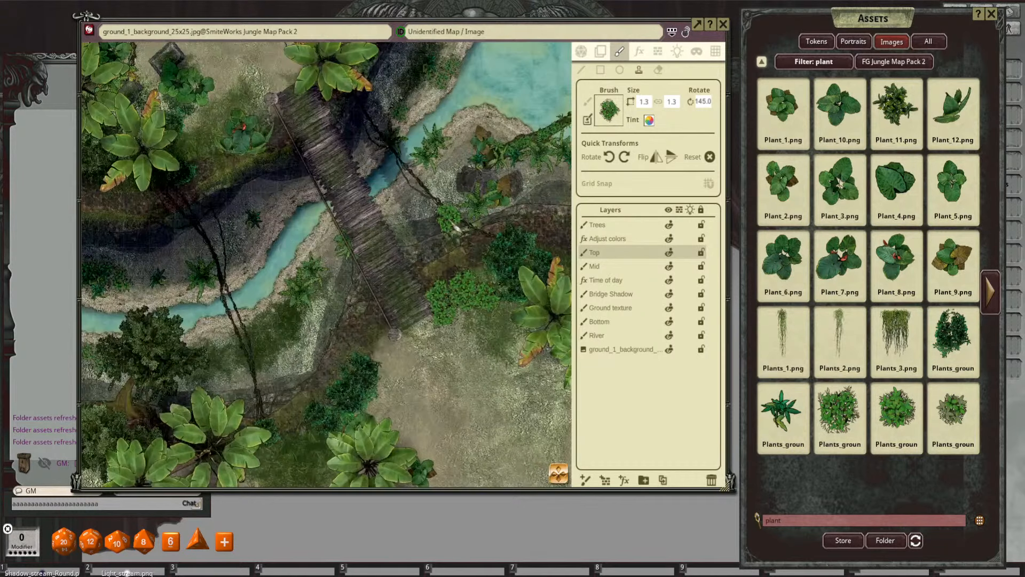
{"action": "scroll", "coordinate": [455, 227], "scroll_direction": "down", "scroll_amount": 3}
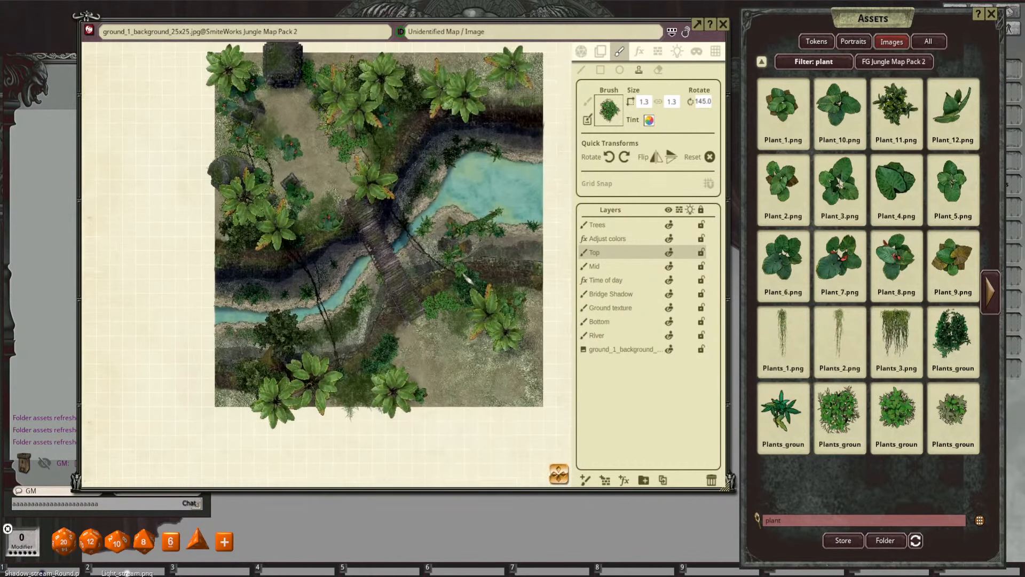
{"action": "left_click_drag", "start_coordinate": [455, 203], "coordinate": [463, 193]}
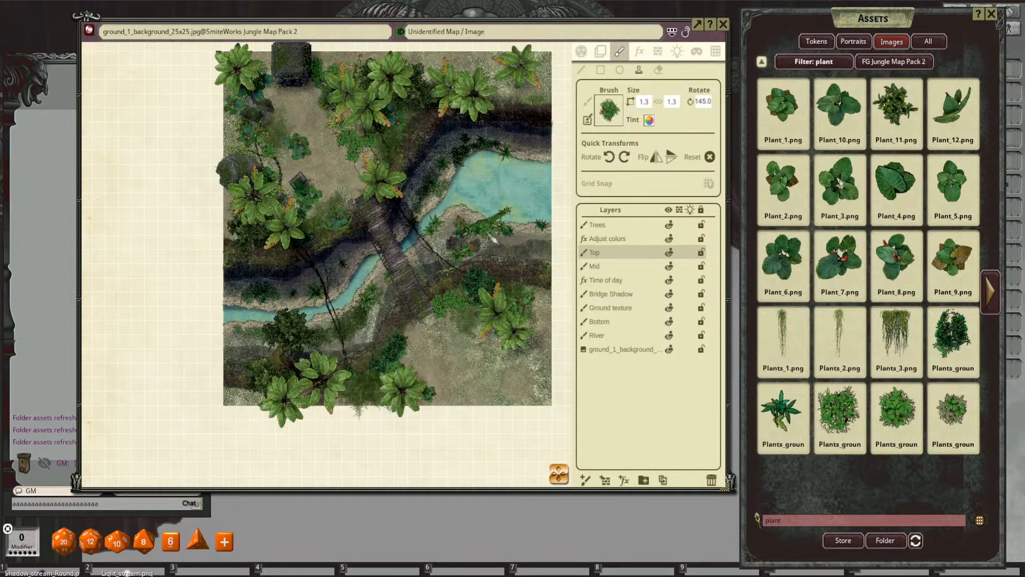
{"action": "left_click_drag", "start_coordinate": [492, 240], "coordinate": [496, 265]}
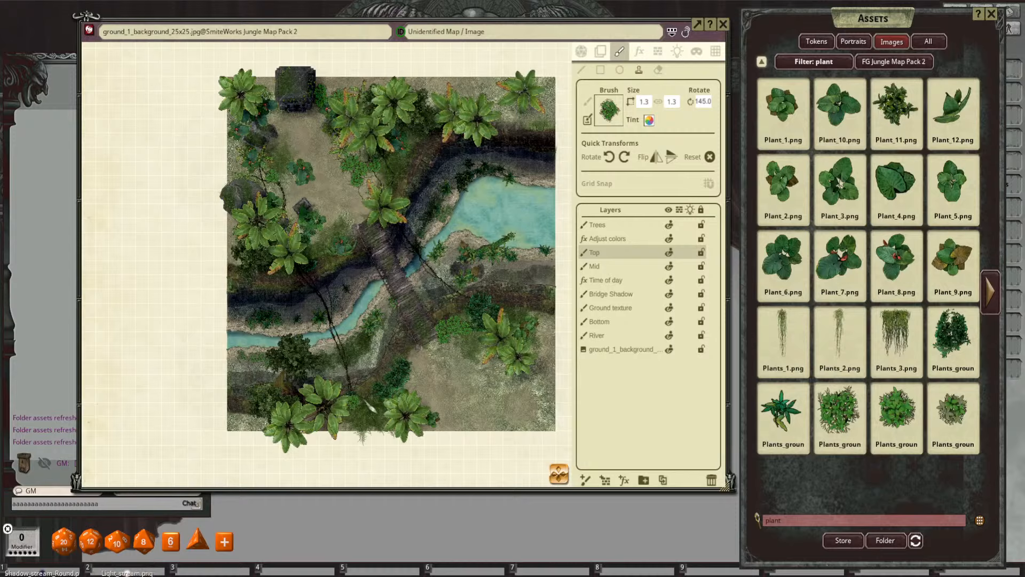
{"action": "scroll", "coordinate": [459, 283], "scroll_direction": "up", "scroll_amount": 5}
{"action": "scroll", "coordinate": [534, 229], "scroll_direction": "down", "scroll_amount": 5}
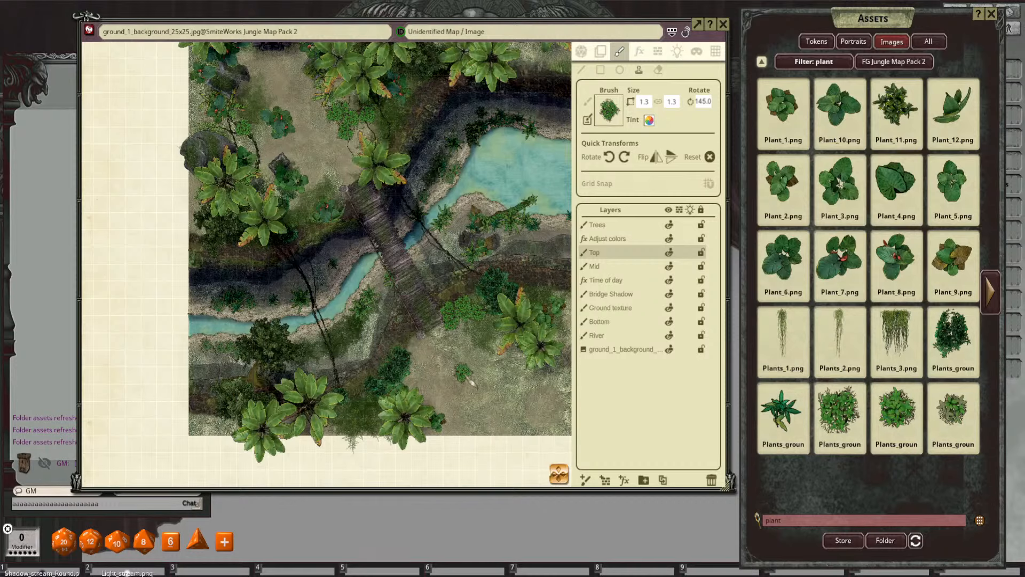
{"action": "left_click_drag", "start_coordinate": [468, 378], "coordinate": [465, 379]}
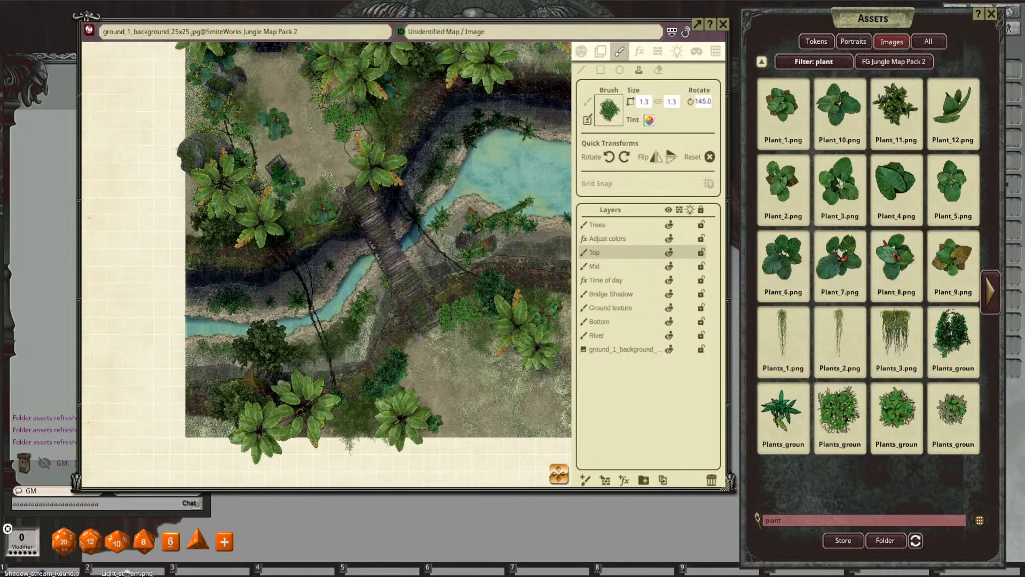
Step: Reset the brush to the default soft round one and scale it to 2.4 by 2.4
{"action": "left_click", "coordinate": [608, 111]}
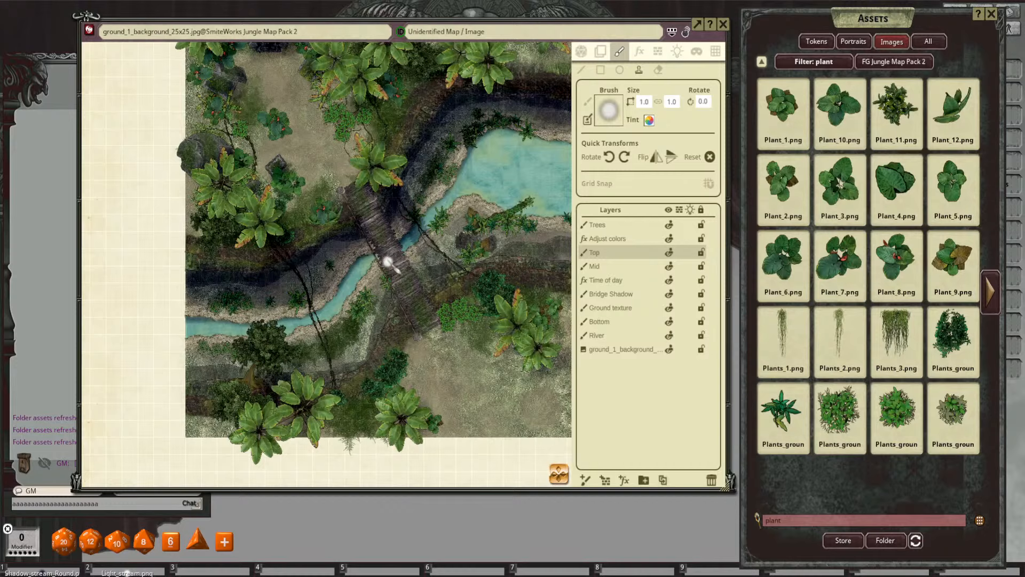
{"action": "scroll", "coordinate": [378, 269], "scroll_direction": "up", "scroll_amount": 5}
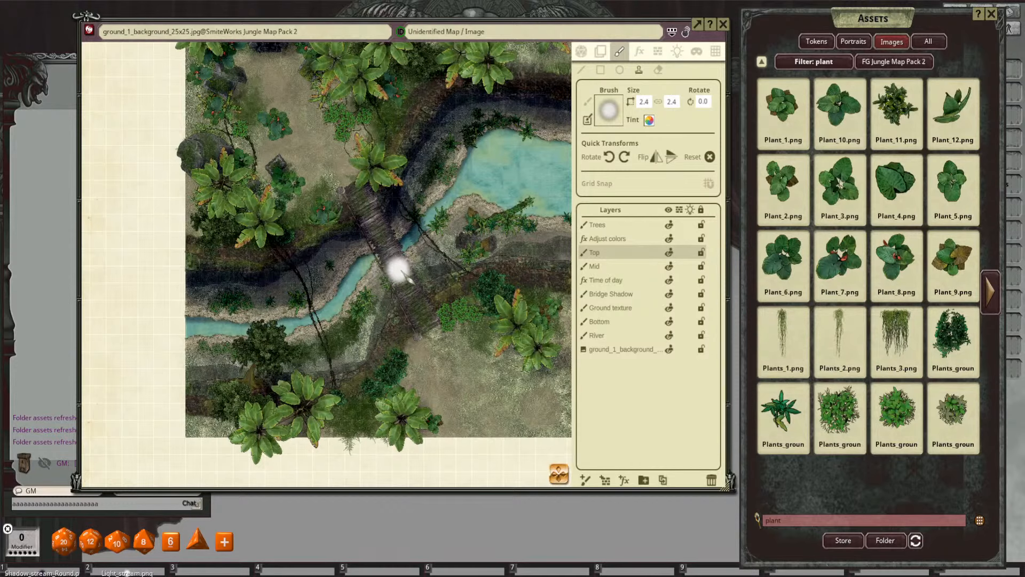
{"action": "scroll", "coordinate": [384, 270], "scroll_direction": "up", "scroll_amount": 2}
{"action": "scroll", "coordinate": [399, 304], "scroll_direction": "up", "scroll_amount": 1}
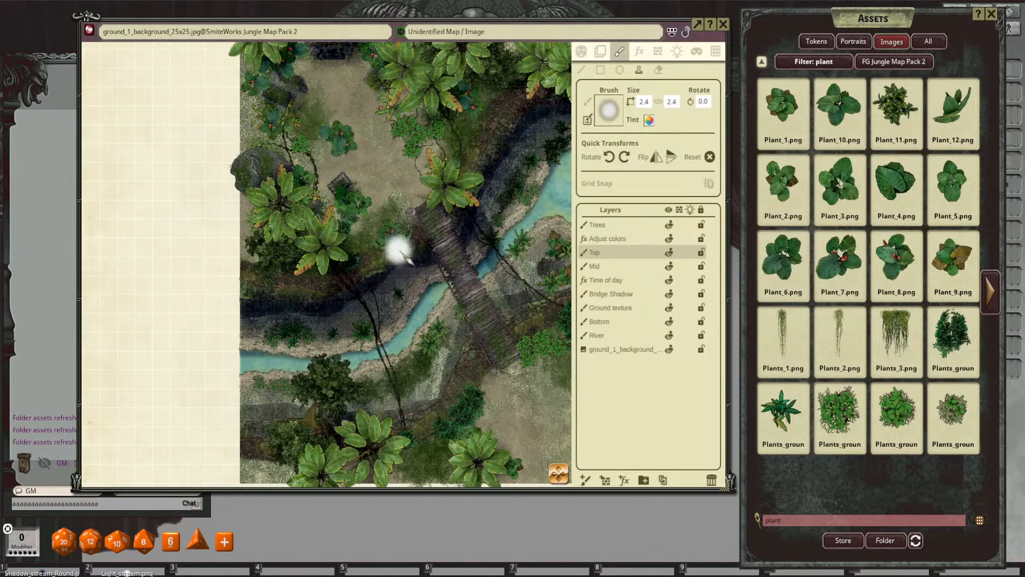
{"action": "left_click_drag", "start_coordinate": [336, 180], "coordinate": [391, 251]}
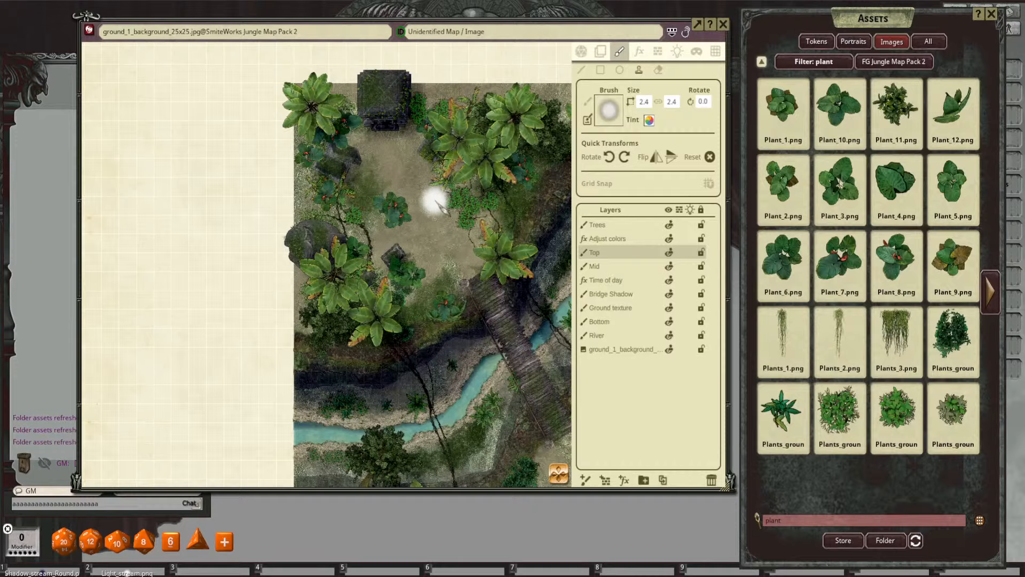
Step: Tint the soft round brush dark navy, lower its opacity to a faint shade and shrink it to 0.8 by 0.8
{"action": "scroll", "coordinate": [435, 201], "scroll_direction": "down", "scroll_amount": 10}
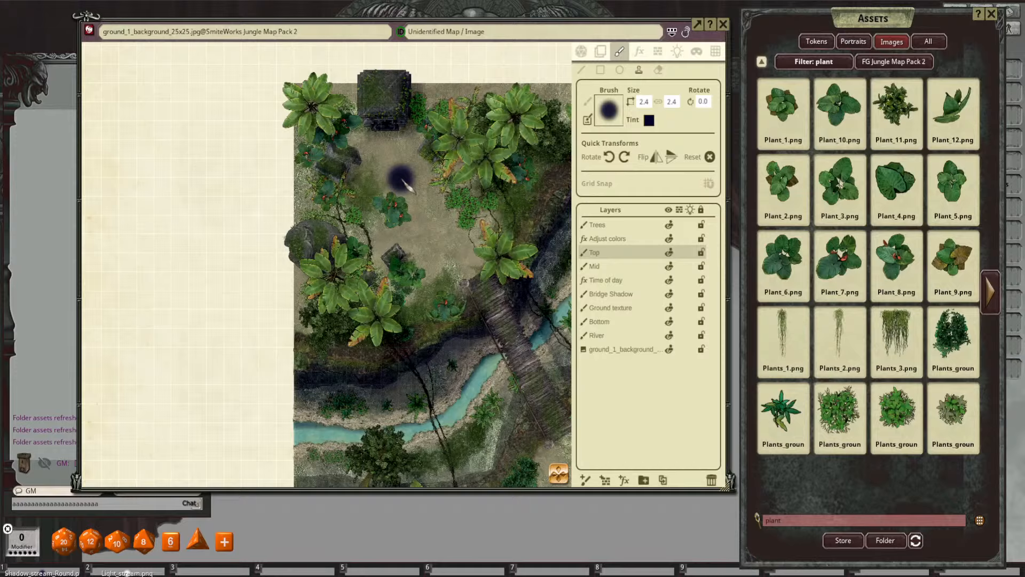
{"action": "scroll", "coordinate": [402, 180], "scroll_direction": "down", "scroll_amount": 6}
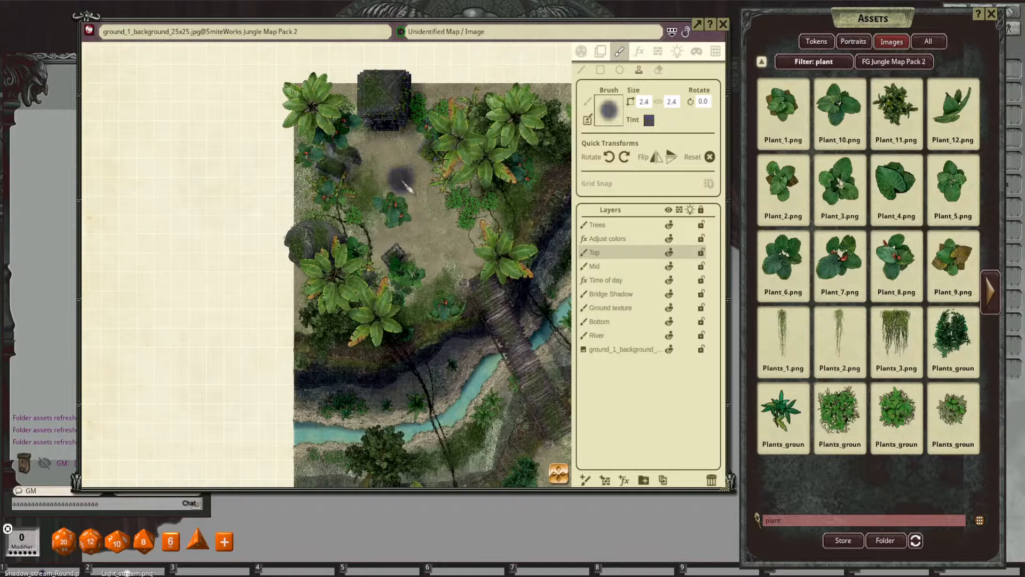
{"action": "scroll", "coordinate": [403, 179], "scroll_direction": "down", "scroll_amount": 1}
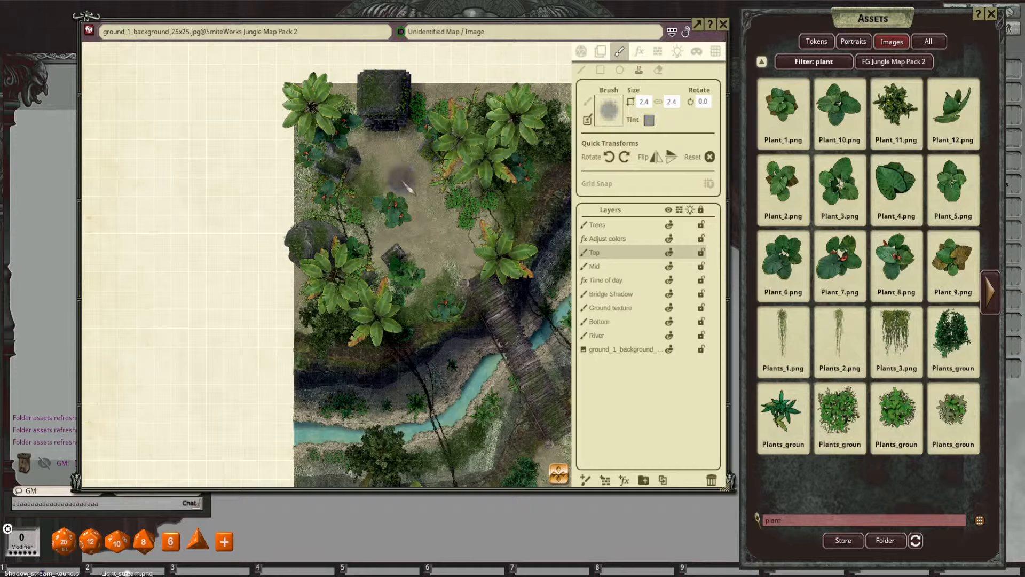
{"action": "scroll", "coordinate": [349, 161], "scroll_direction": "up", "scroll_amount": 5}
{"action": "scroll", "coordinate": [357, 171], "scroll_direction": "down", "scroll_amount": 7}
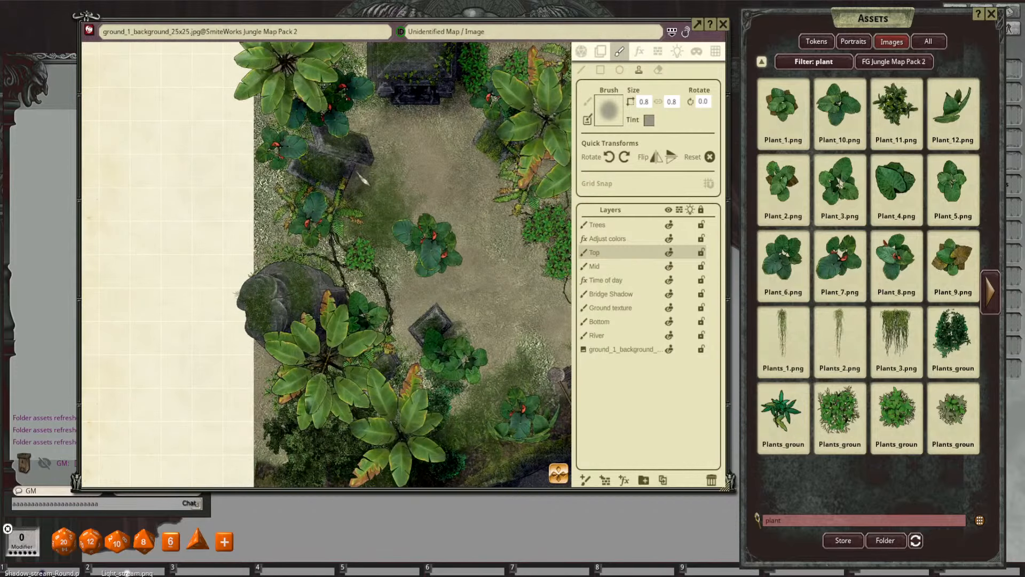
Step: Fade the brush further and softly shade around the clearing's western stones and central plant at sizes 1.3 and 2.0
{"action": "scroll", "coordinate": [357, 172], "scroll_direction": "up", "scroll_amount": 2}
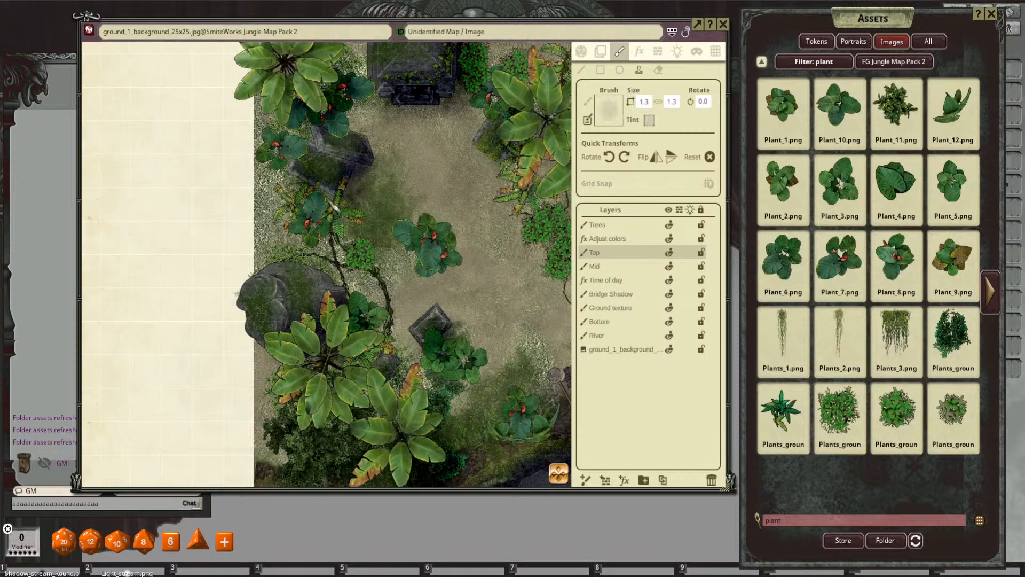
{"action": "scroll", "coordinate": [442, 260], "scroll_direction": "up", "scroll_amount": 7}
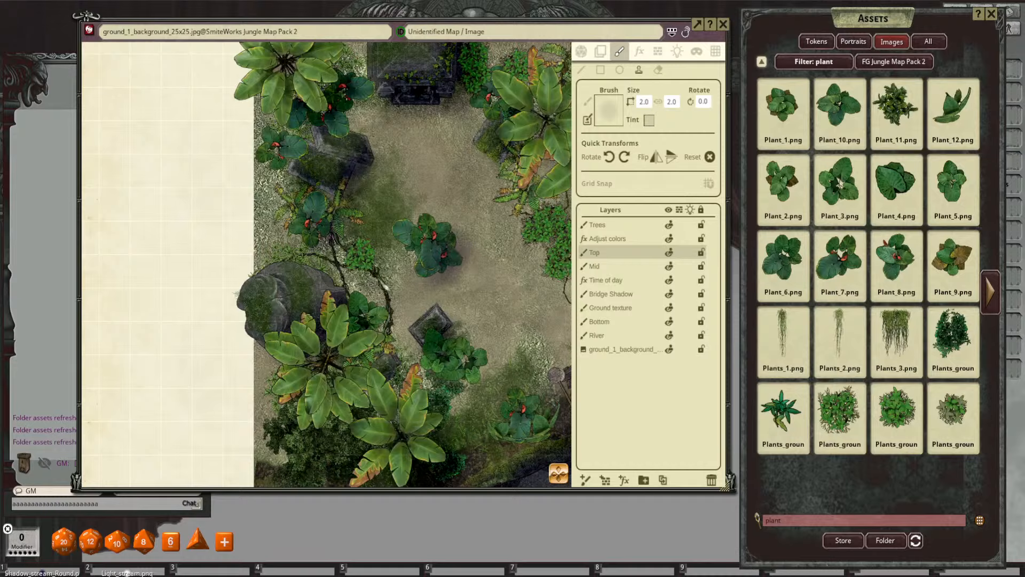
{"action": "scroll", "coordinate": [381, 281], "scroll_direction": "down", "scroll_amount": 7}
{"action": "left_click_drag", "start_coordinate": [458, 279], "coordinate": [418, 202]}
{"action": "scroll", "coordinate": [422, 301], "scroll_direction": "up", "scroll_amount": 7}
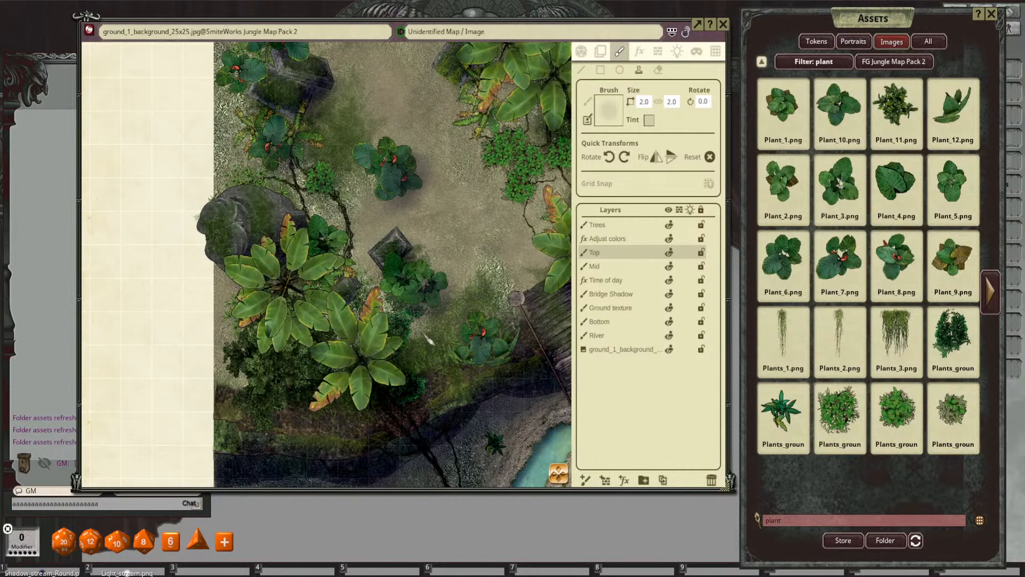
Step: Softly shade the plants and stones around the clearing and the stone temple with a 2.4 by 2.4 brush
{"action": "left_click_drag", "start_coordinate": [430, 337], "coordinate": [541, 354]}
{"action": "left_click_drag", "start_coordinate": [488, 232], "coordinate": [462, 315]}
{"action": "scroll", "coordinate": [410, 327], "scroll_direction": "up", "scroll_amount": 4}
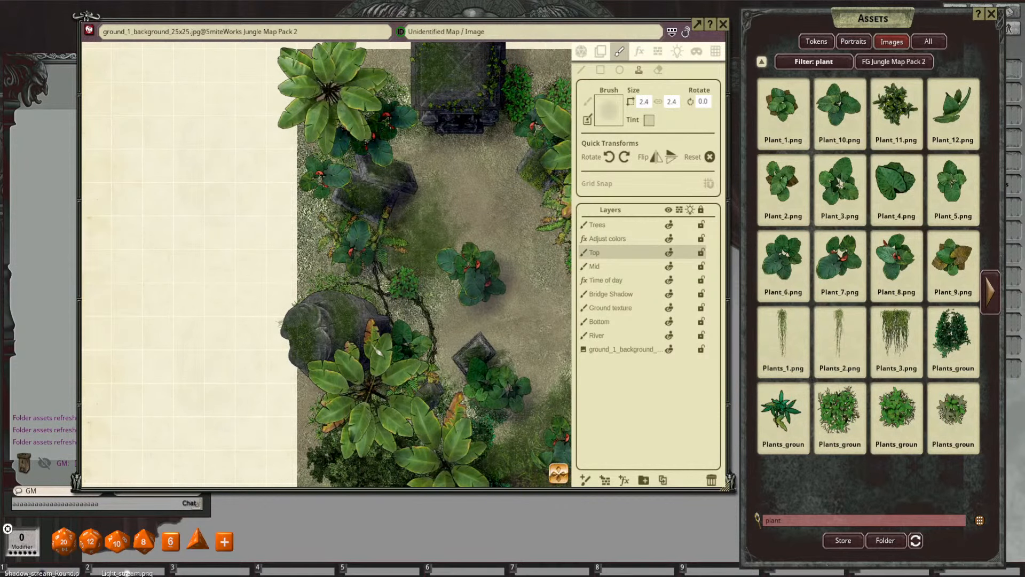
{"action": "left_click_drag", "start_coordinate": [506, 225], "coordinate": [391, 326]}
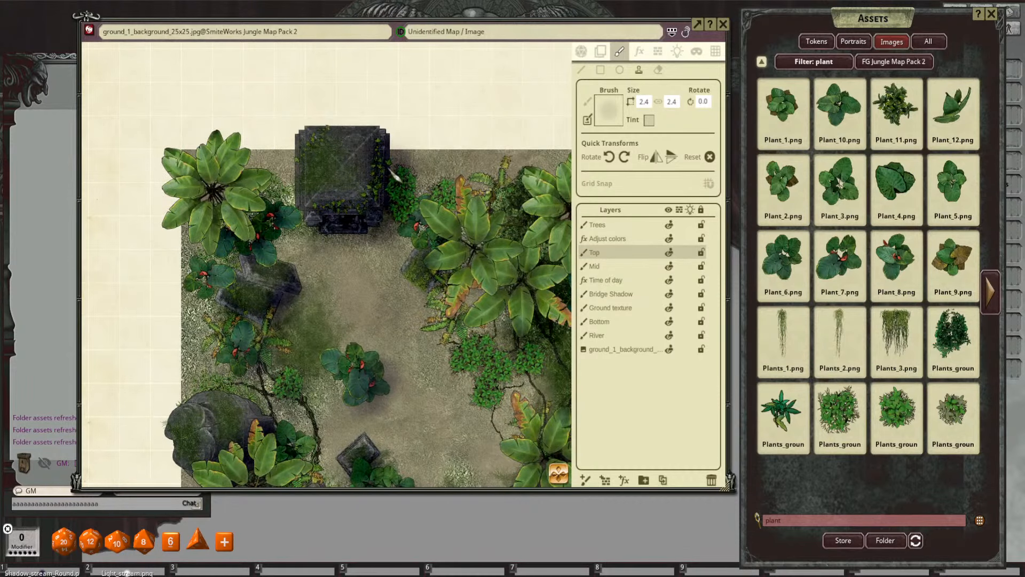
{"action": "left_click_drag", "start_coordinate": [497, 254], "coordinate": [489, 224]}
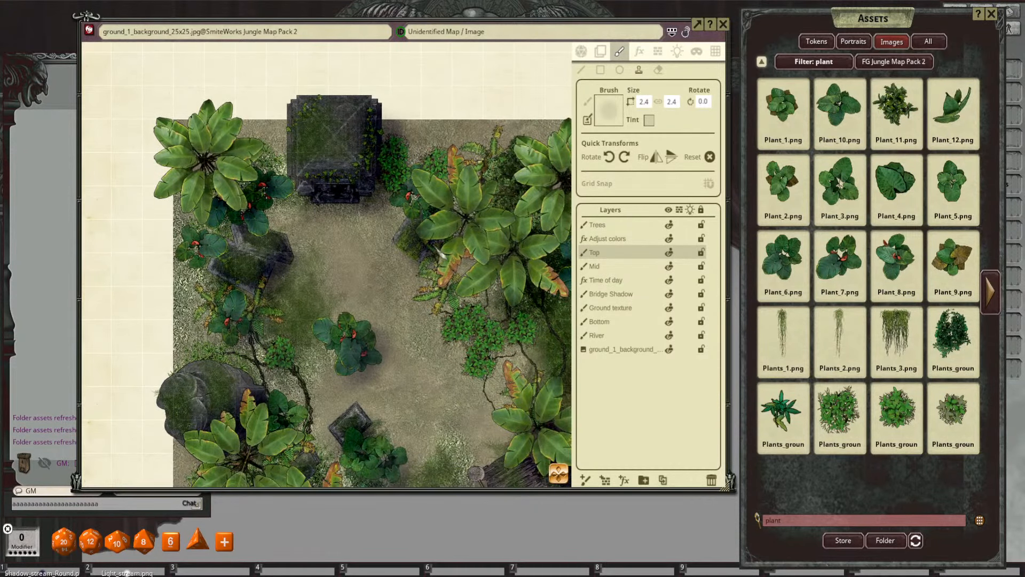
Step: Continue the faint shading around the clearing's eastern palms, bushes and vines, reducing the brush from 2.4 to 2.0
{"action": "scroll", "coordinate": [385, 260], "scroll_direction": "down", "scroll_amount": 3}
{"action": "left_click_drag", "start_coordinate": [406, 278], "coordinate": [399, 189]}
{"action": "left_click_drag", "start_coordinate": [487, 268], "coordinate": [491, 187]}
{"action": "left_click_drag", "start_coordinate": [484, 296], "coordinate": [437, 239]}
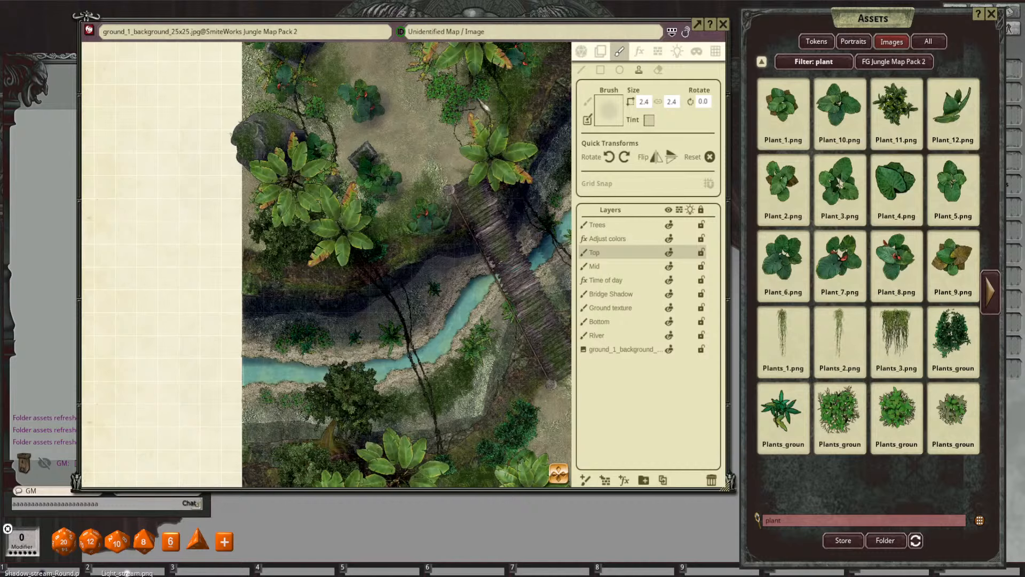
{"action": "left_click_drag", "start_coordinate": [511, 100], "coordinate": [514, 220]}
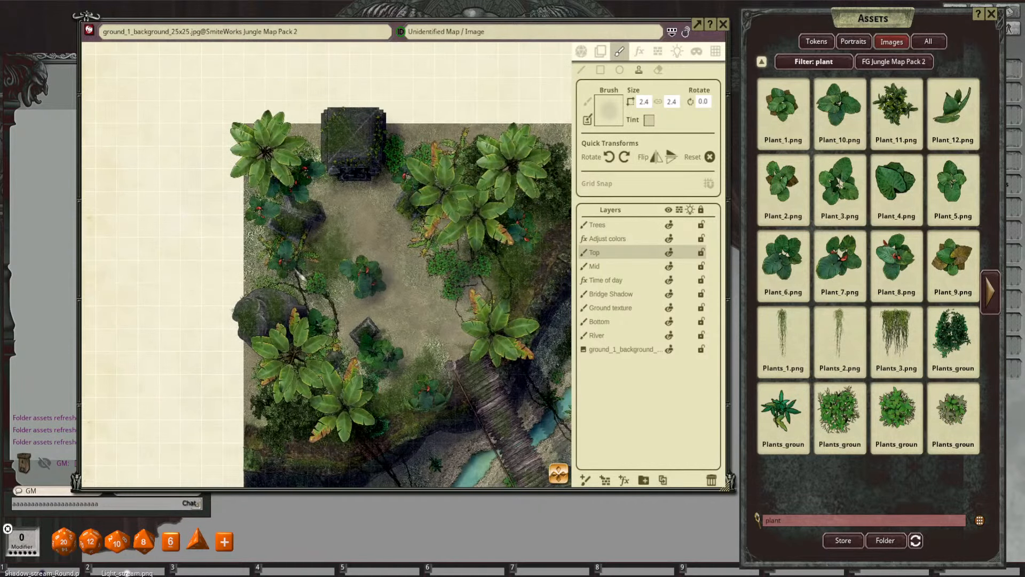
{"action": "scroll", "coordinate": [304, 267], "scroll_direction": "up", "scroll_amount": 3}
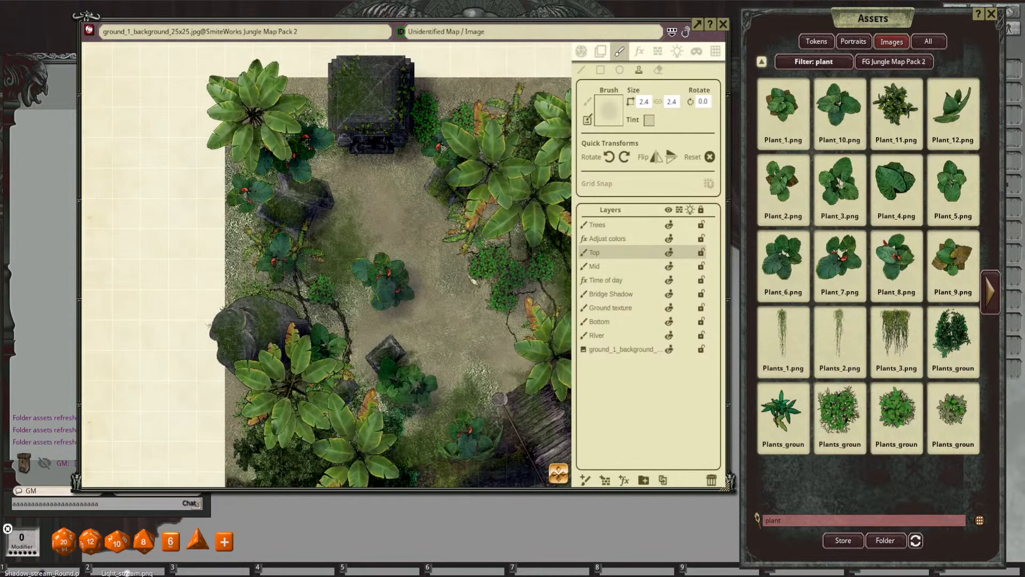
{"action": "left_click_drag", "start_coordinate": [470, 266], "coordinate": [367, 248]}
{"action": "scroll", "coordinate": [420, 241], "scroll_direction": "down", "scroll_amount": 4}
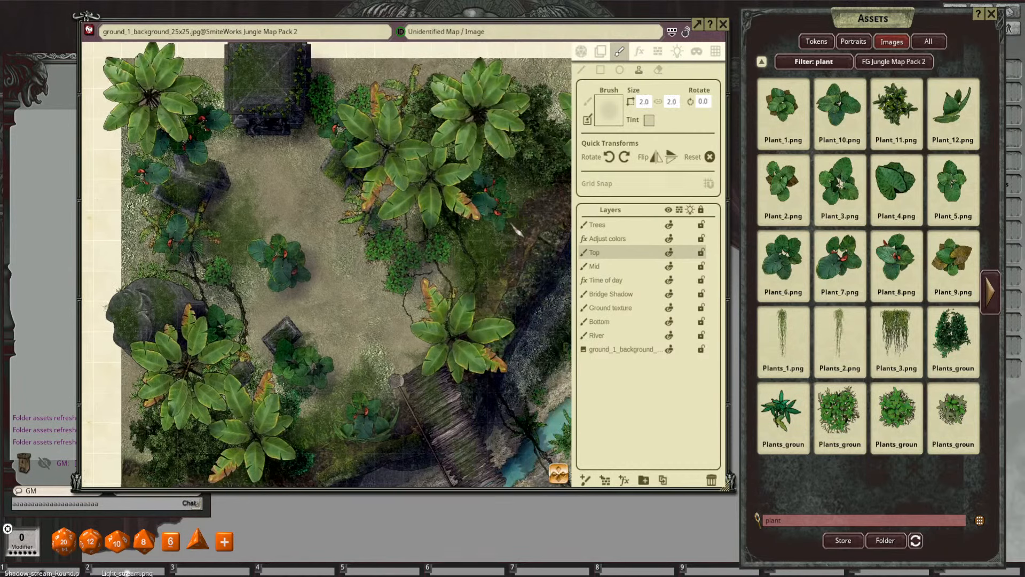
Step: Enlarge the brush to 6.0 by 6.0 and softly darken the river gorge and cliffs around the bridge
{"action": "scroll", "coordinate": [410, 294], "scroll_direction": "down", "scroll_amount": 3}
{"action": "left_click_drag", "start_coordinate": [465, 281], "coordinate": [445, 92]}
{"action": "left_click_drag", "start_coordinate": [472, 237], "coordinate": [462, 235]}
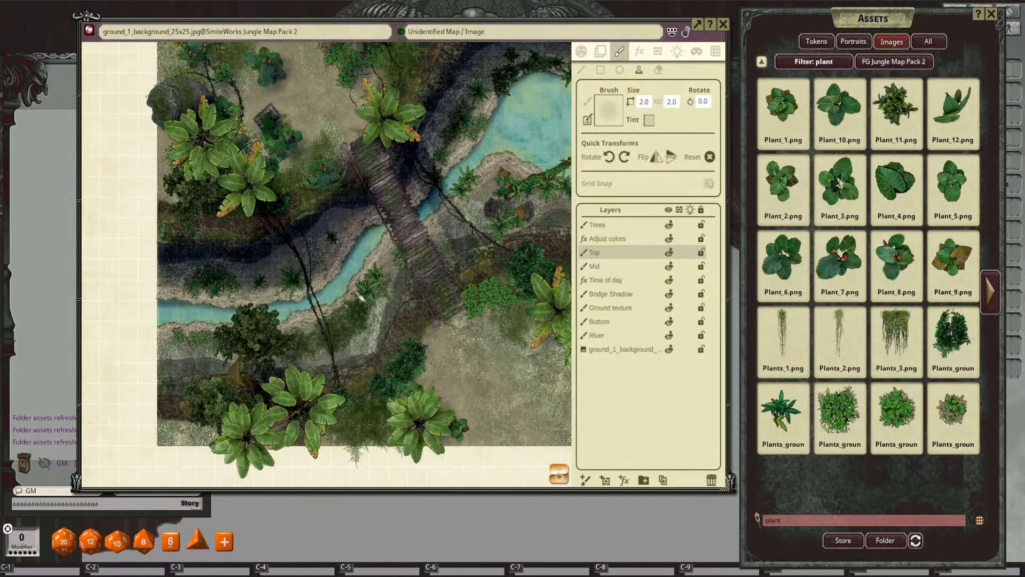
{"action": "scroll", "coordinate": [351, 298], "scroll_direction": "up", "scroll_amount": 5}
{"action": "scroll", "coordinate": [288, 312], "scroll_direction": "up", "scroll_amount": 1}
{"action": "left_click_drag", "start_coordinate": [250, 294], "coordinate": [318, 286]}
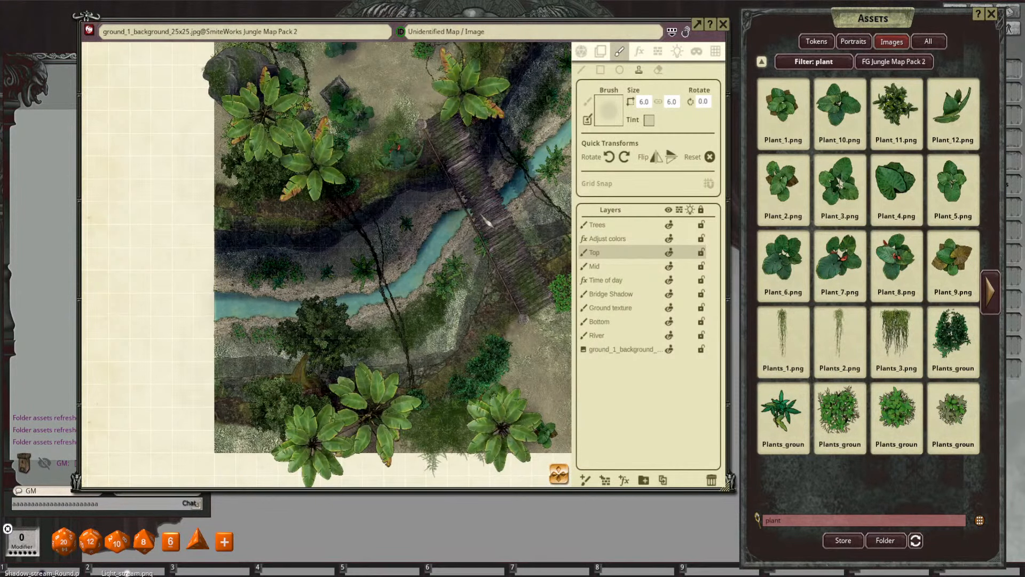
{"action": "left_click_drag", "start_coordinate": [544, 199], "coordinate": [425, 287]}
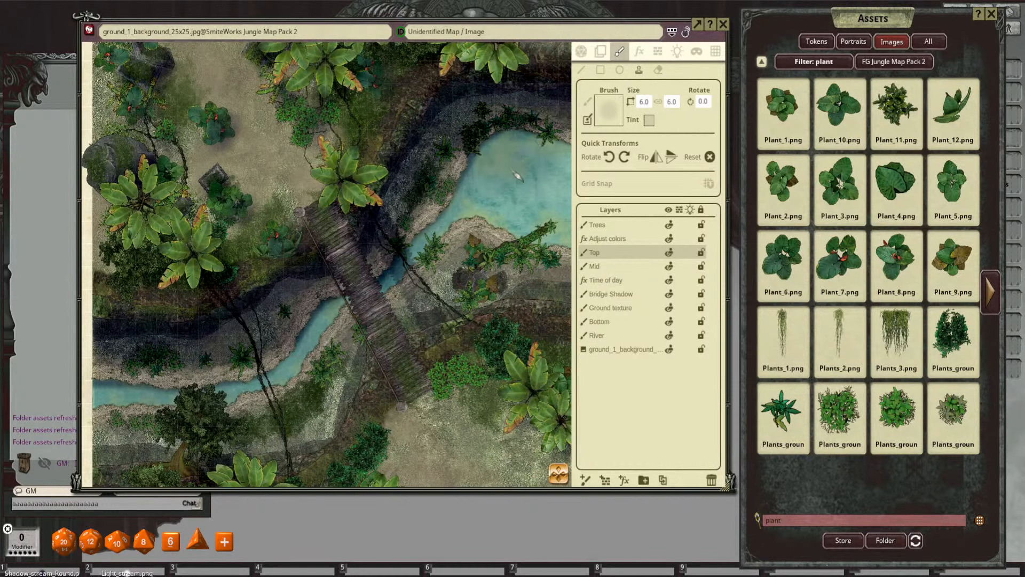
Step: Shade the rocks, fallen log and plants on the pool's southern bank with the brush at sizes 3.1, 1.3 and 0.6
{"action": "scroll", "coordinate": [515, 174], "scroll_direction": "up", "scroll_amount": 3}
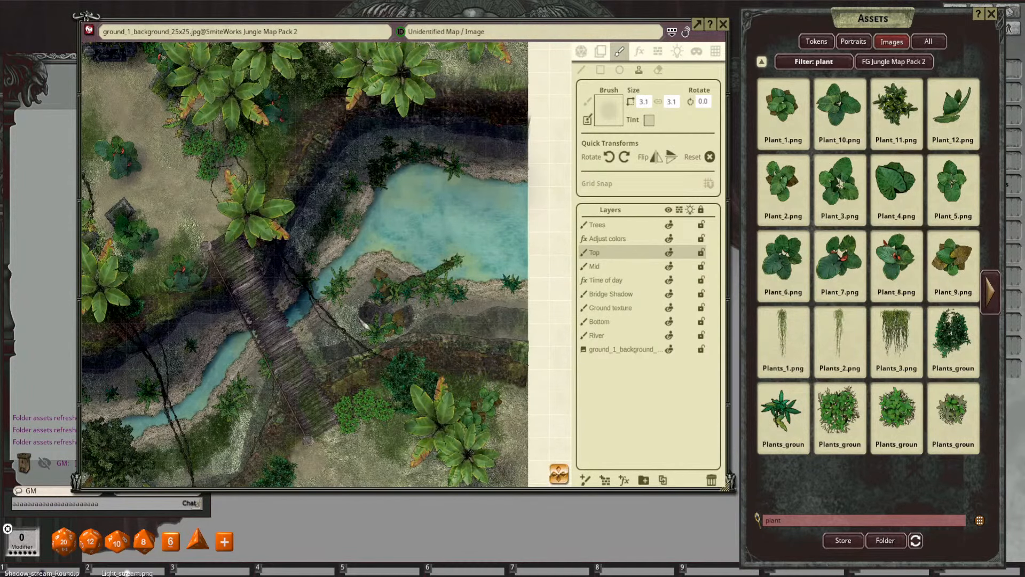
{"action": "scroll", "coordinate": [361, 314], "scroll_direction": "up", "scroll_amount": 2}
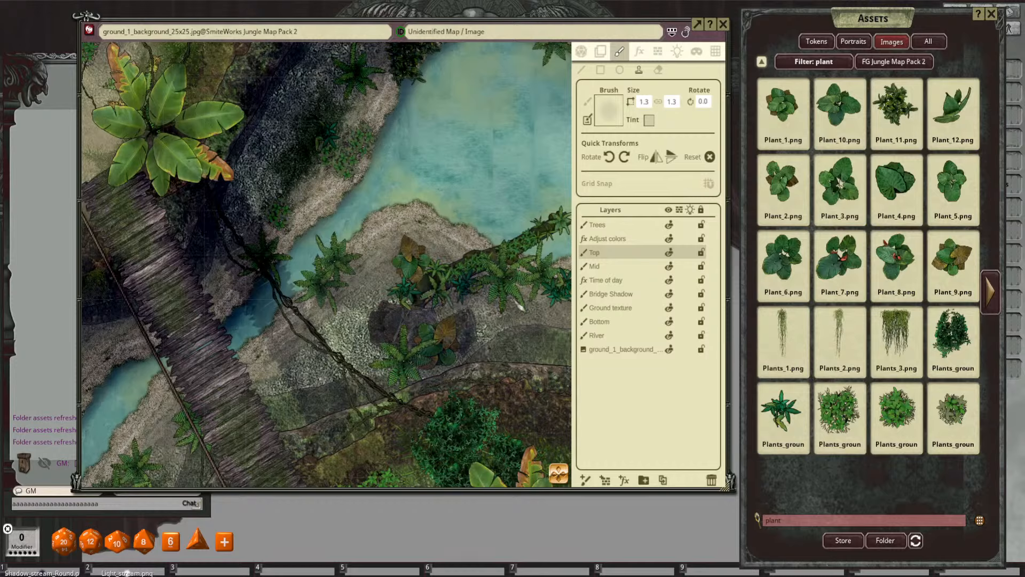
{"action": "scroll", "coordinate": [539, 305], "scroll_direction": "up", "scroll_amount": 3}
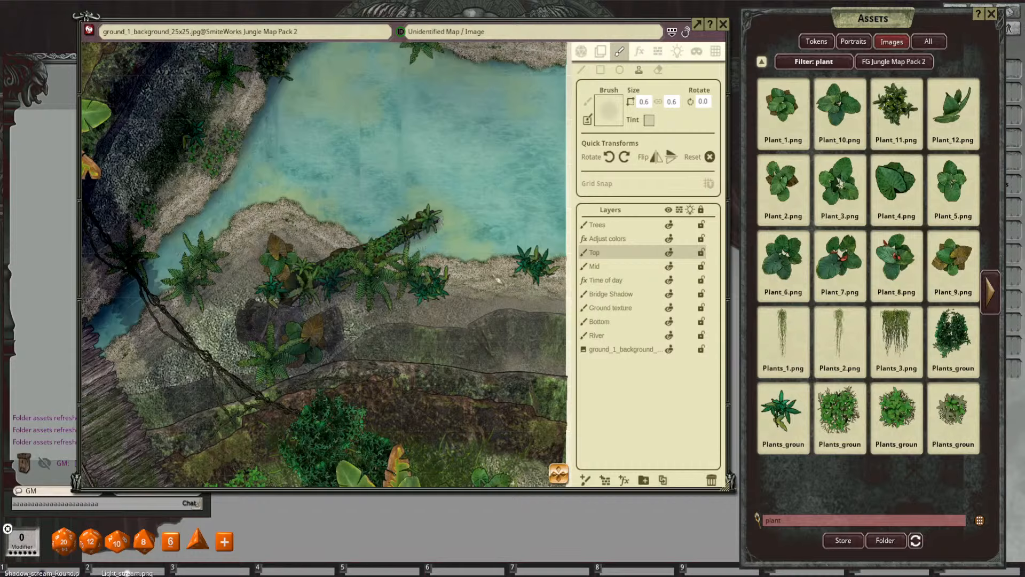
{"action": "scroll", "coordinate": [551, 286], "scroll_direction": "up", "scroll_amount": 7}
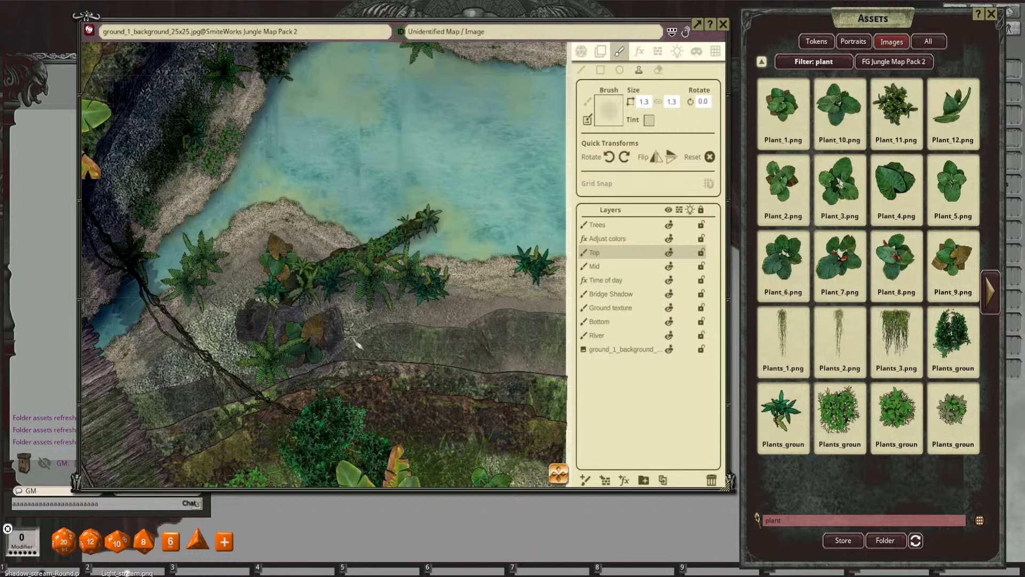
Step: Shade the vegetation along the southern cliff and map edge with the brush at sizes 2.0 and 3.8, then reduce it to 1.3
{"action": "scroll", "coordinate": [455, 277], "scroll_direction": "down", "scroll_amount": 5}
{"action": "left_click_drag", "start_coordinate": [458, 278], "coordinate": [522, 217]}
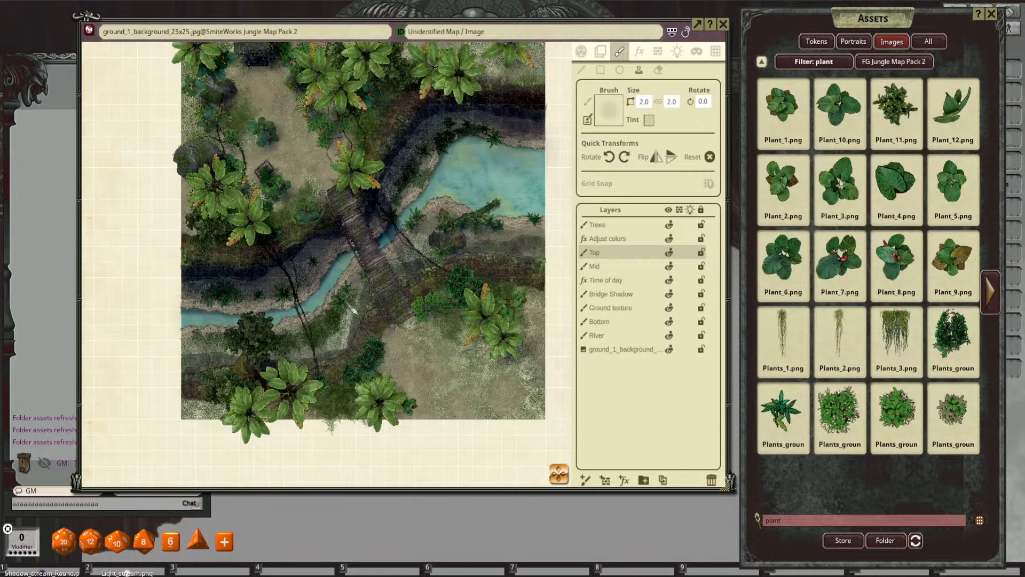
{"action": "left_click_drag", "start_coordinate": [288, 310], "coordinate": [383, 288]}
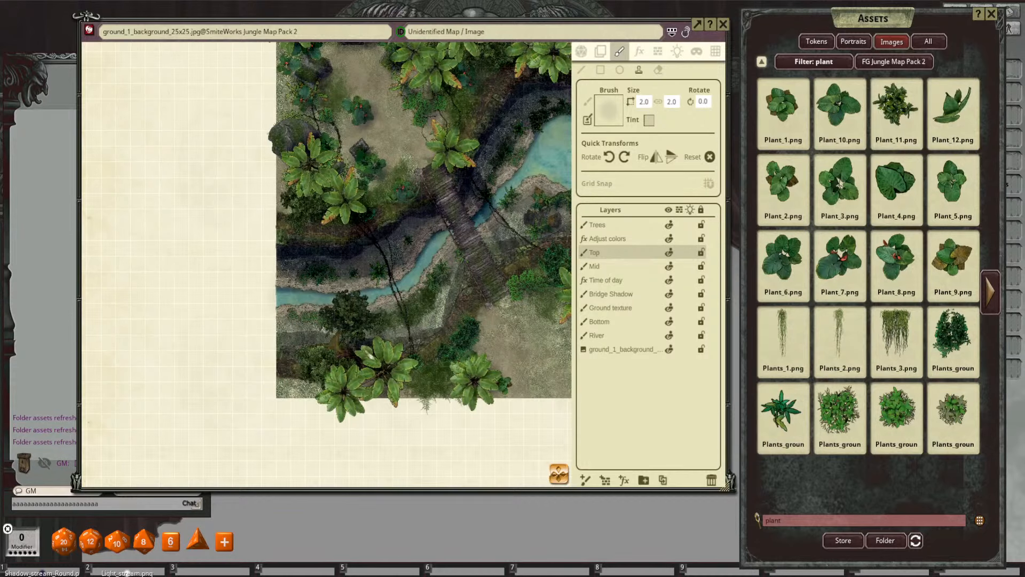
{"action": "scroll", "coordinate": [491, 352], "scroll_direction": "up", "scroll_amount": 9}
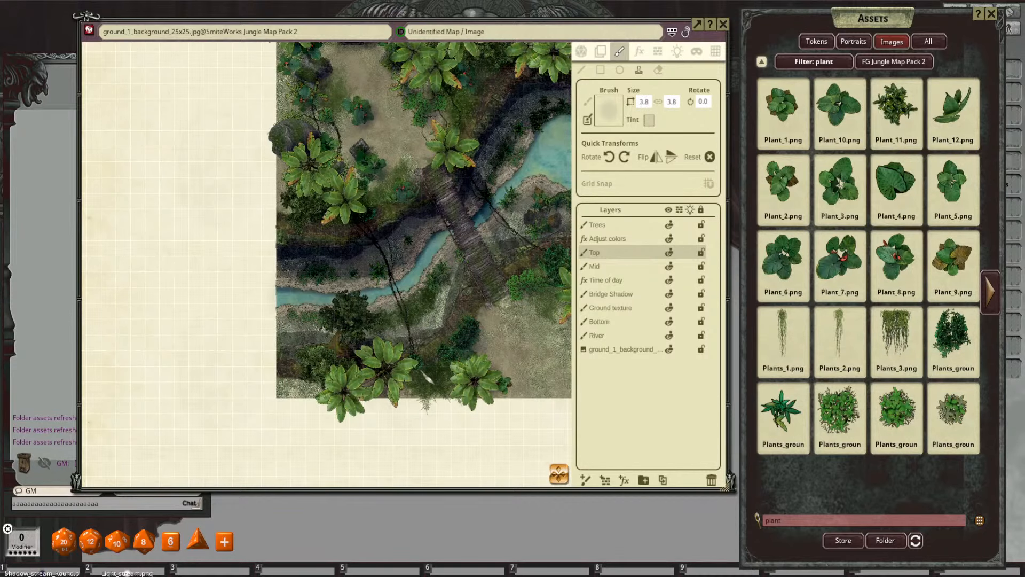
{"action": "scroll", "coordinate": [481, 328], "scroll_direction": "up", "scroll_amount": 4}
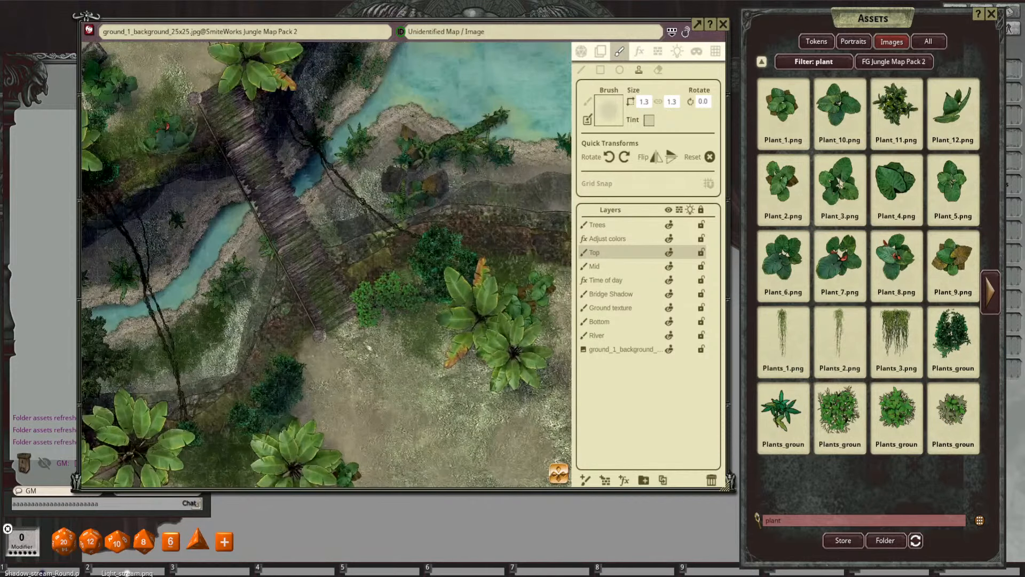
Step: Reshape the brush to 1.0 by 2.4, rotate it to 295 degrees and shade the bridge's southern end
{"action": "left_click", "coordinate": [671, 102]}
{"action": "type", "text": "3"}
{"action": "key", "text": "Return"}
{"action": "scroll", "coordinate": [379, 391], "scroll_direction": "down", "scroll_amount": 5, "text": "shift"}
{"action": "scroll", "coordinate": [380, 391], "scroll_direction": "down", "scroll_amount": 8, "text": "shift"}
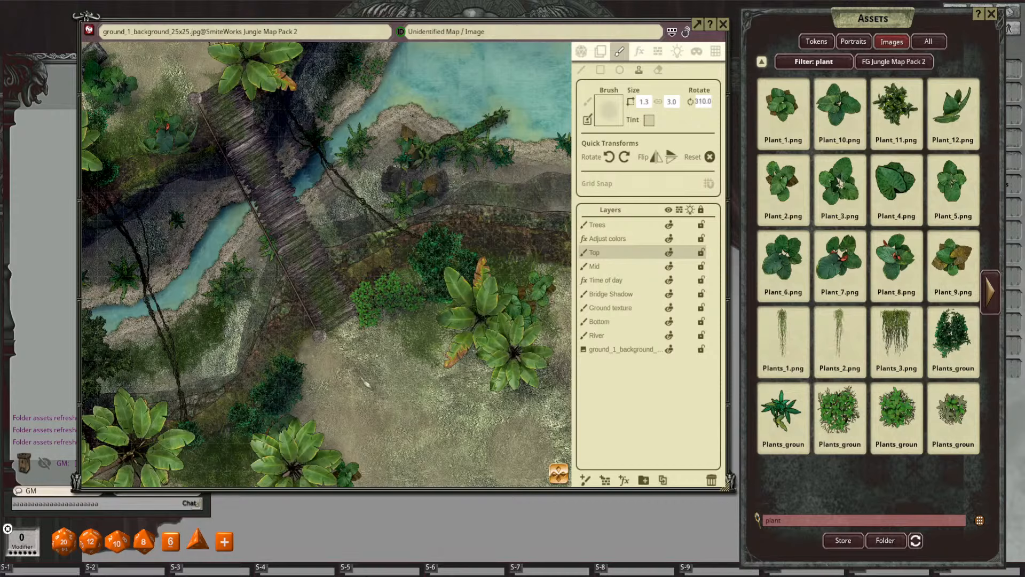
{"action": "scroll", "coordinate": [349, 355], "scroll_direction": "down", "scroll_amount": 3, "text": "ctrl"}
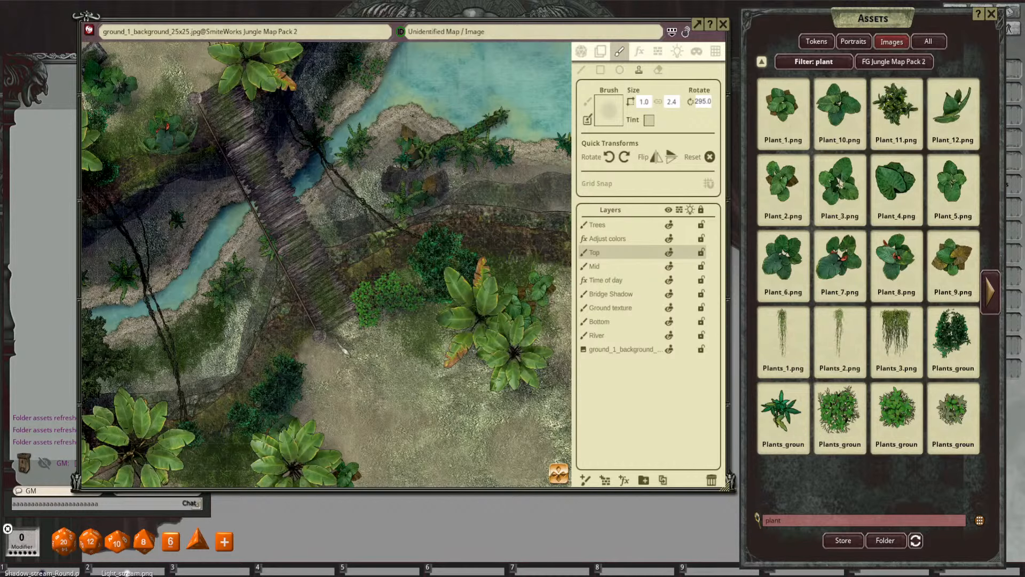
{"action": "scroll", "coordinate": [368, 352], "scroll_direction": "up", "scroll_amount": 1}
{"action": "left_click_drag", "start_coordinate": [368, 352], "coordinate": [479, 375]}
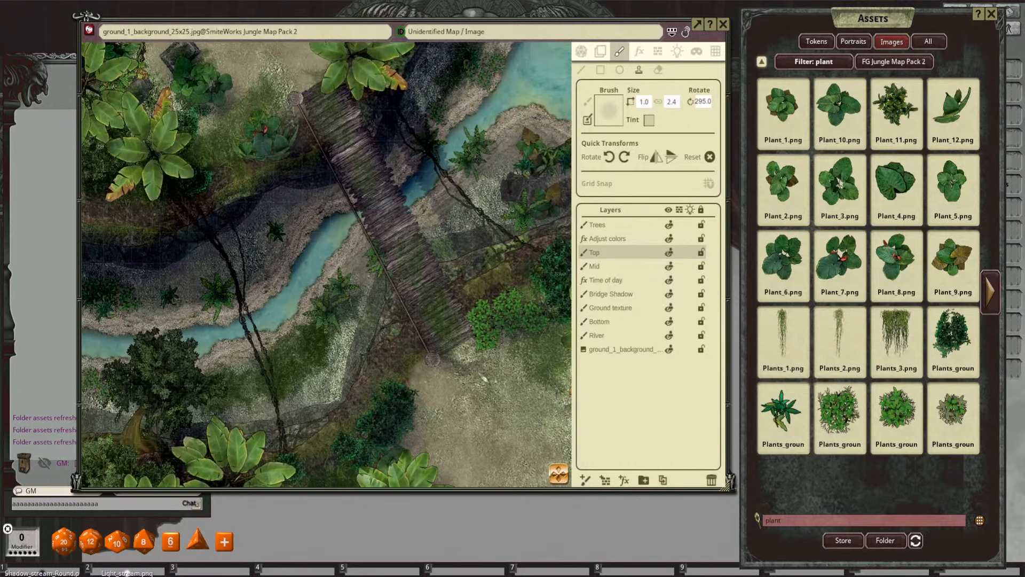
Step: Narrow the brush to 0.8 by 1.9 and add soft shading where the bridge meets the northern and southern ground
{"action": "scroll", "coordinate": [488, 374], "scroll_direction": "down", "scroll_amount": 2, "text": "ctrl"}
{"action": "scroll", "coordinate": [368, 186], "scroll_direction": "down", "scroll_amount": 1}
{"action": "left_click_drag", "start_coordinate": [364, 184], "coordinate": [430, 298]}
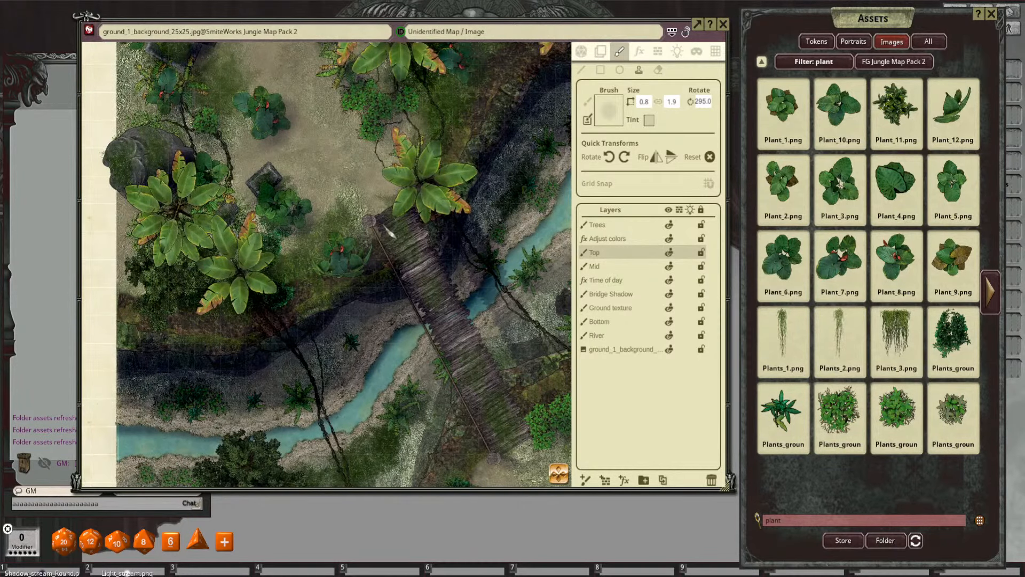
{"action": "scroll", "coordinate": [320, 375], "scroll_direction": "down", "scroll_amount": 2}
{"action": "left_click_drag", "start_coordinate": [447, 373], "coordinate": [419, 274]}
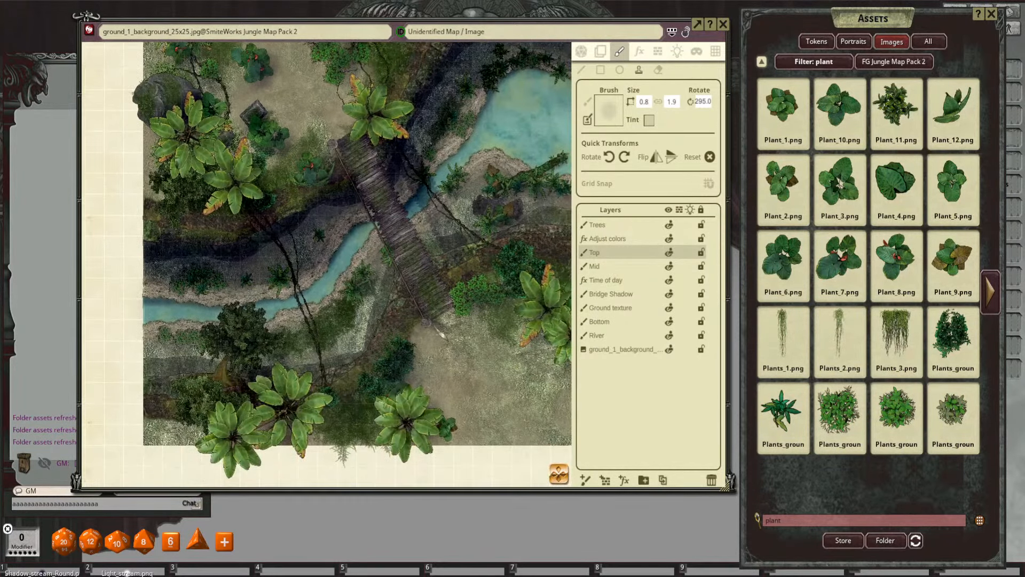
{"action": "left_click_drag", "start_coordinate": [435, 336], "coordinate": [407, 339]}
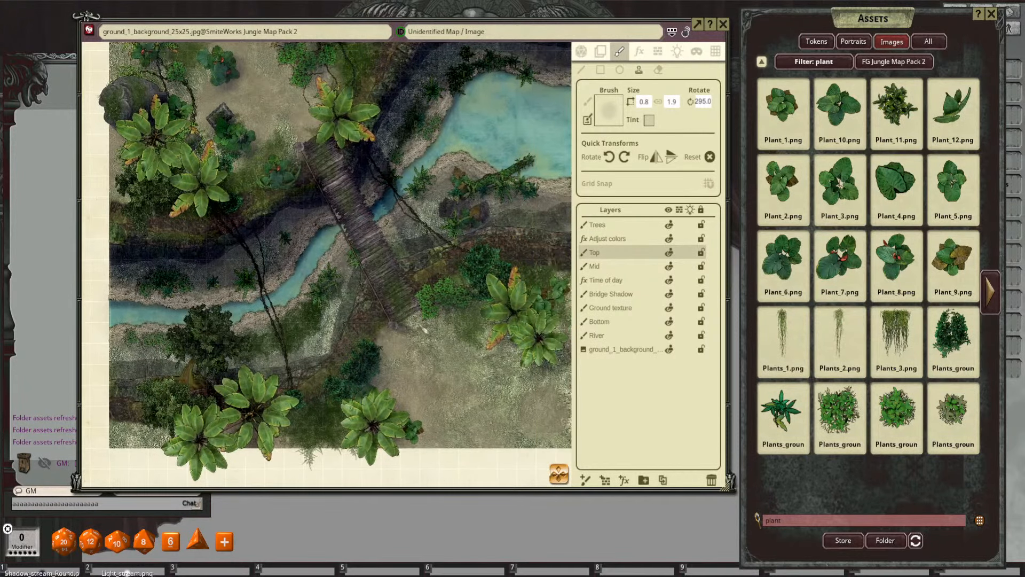
Step: Set the brush to an even 1.9 by 1.9 and make the Trees layer active
{"action": "left_click", "coordinate": [644, 102]}
{"action": "left_click_drag", "start_coordinate": [420, 381], "coordinate": [496, 349]}
{"action": "left_click", "coordinate": [633, 226]}
Step: Enlarge the brush to 3.7 and add soft shading around the trees north of the river on the Trees layer
{"action": "left_click_drag", "start_coordinate": [332, 262], "coordinate": [414, 307]}
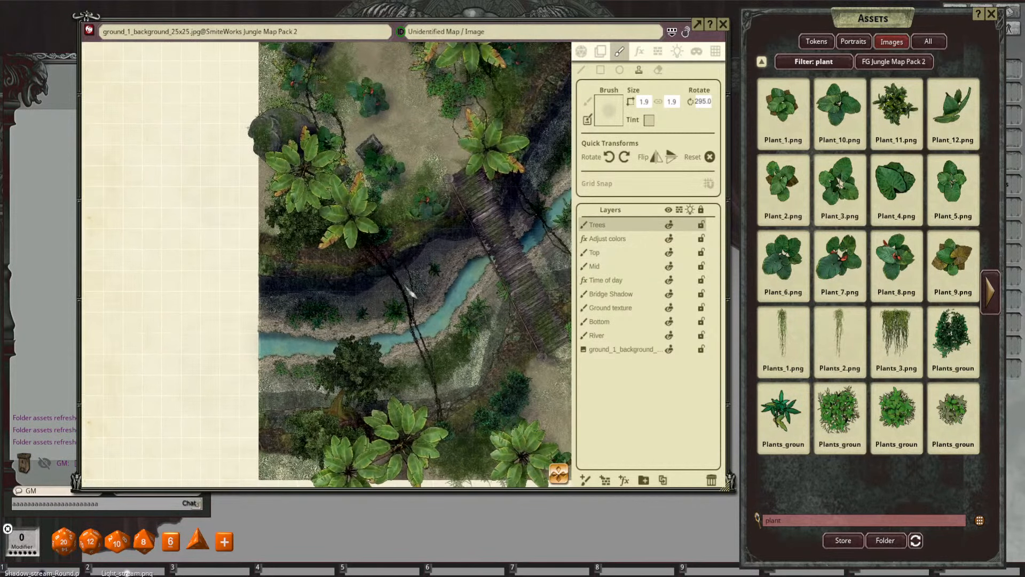
{"action": "left_click_drag", "start_coordinate": [454, 180], "coordinate": [429, 317]}
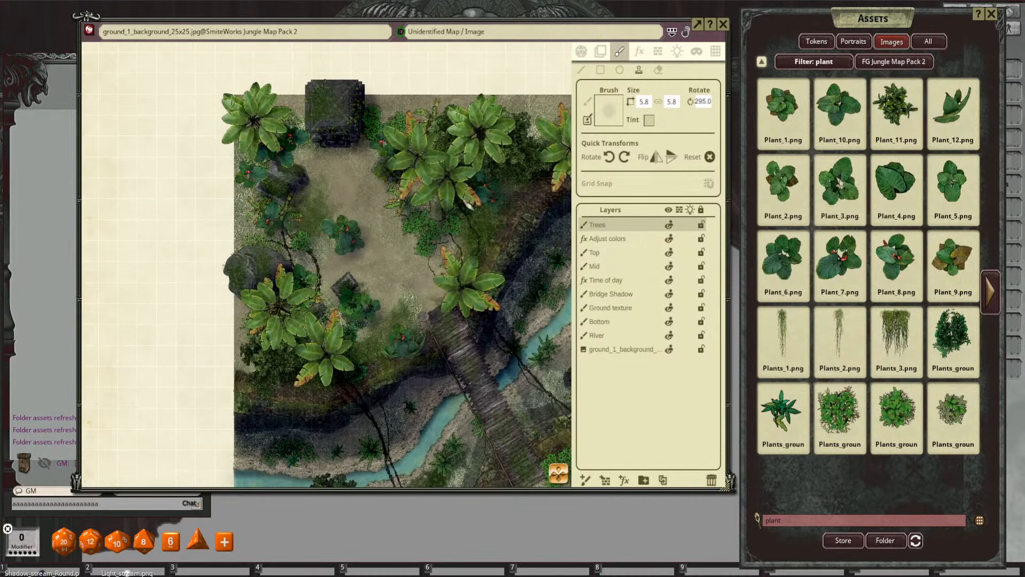
{"action": "scroll", "coordinate": [468, 200], "scroll_direction": "down", "scroll_amount": 2}
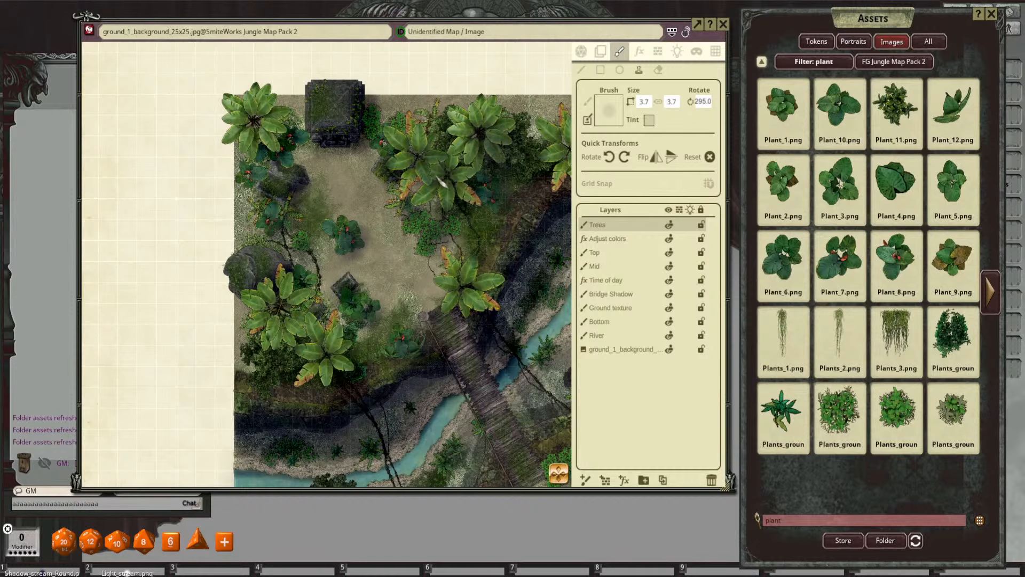
{"action": "left_click_drag", "start_coordinate": [499, 203], "coordinate": [401, 216]}
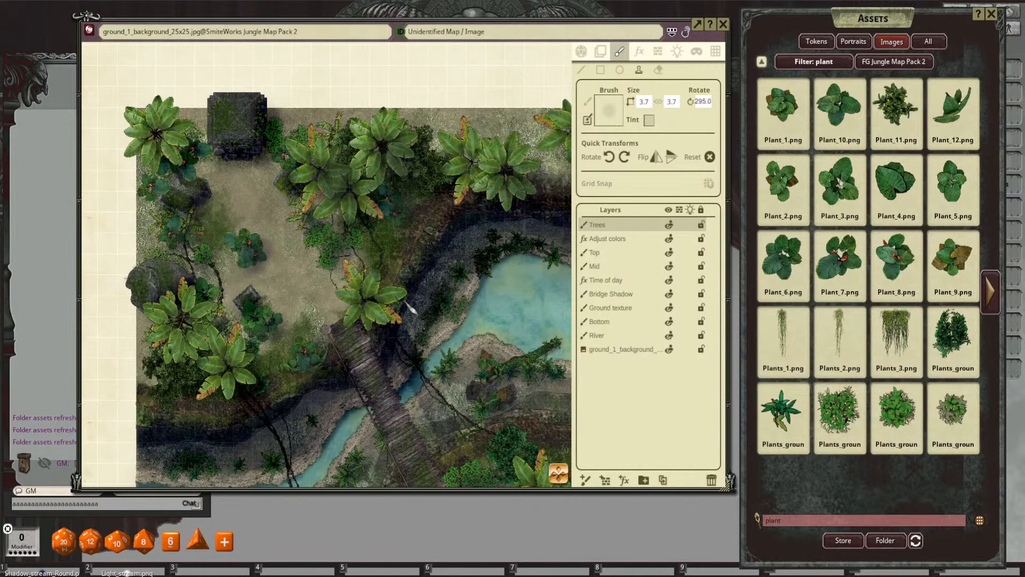
{"action": "left_click_drag", "start_coordinate": [328, 352], "coordinate": [439, 271]}
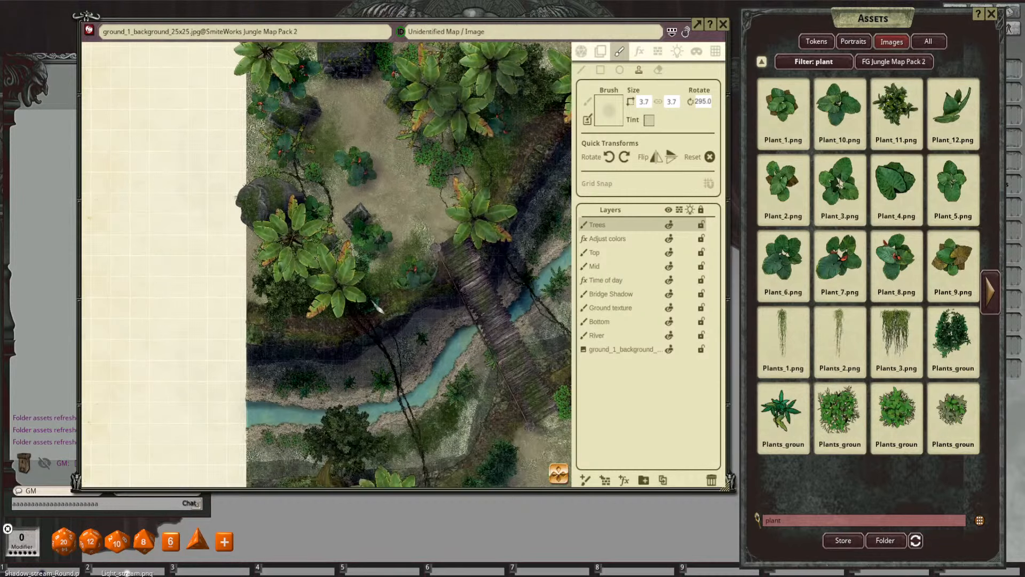
Step: Shade the trees and map edges along the western, southern and eastern sides with the 3.7 brush
{"action": "scroll", "coordinate": [332, 300], "scroll_direction": "down", "scroll_amount": 3}
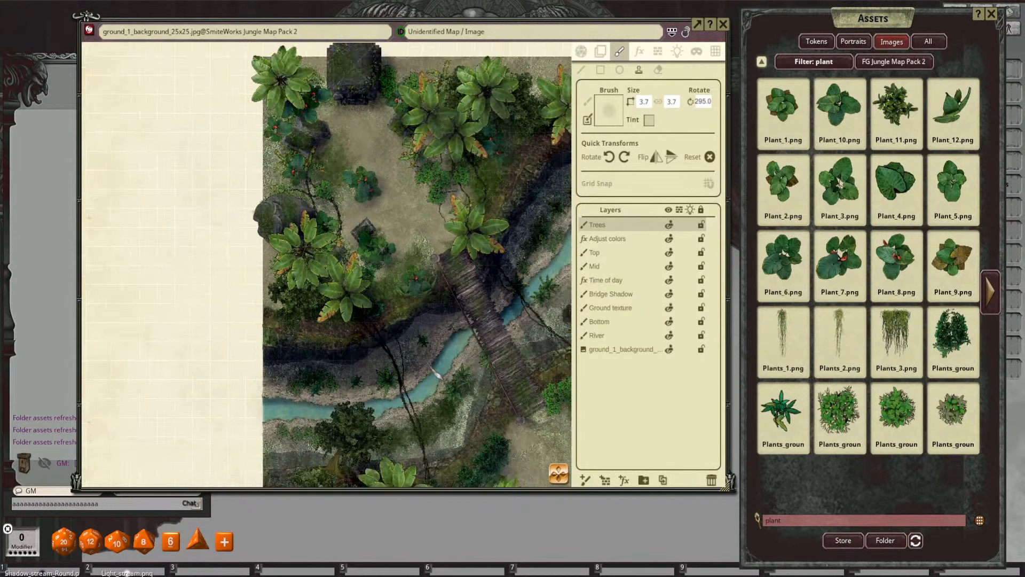
{"action": "left_click_drag", "start_coordinate": [413, 344], "coordinate": [421, 248]}
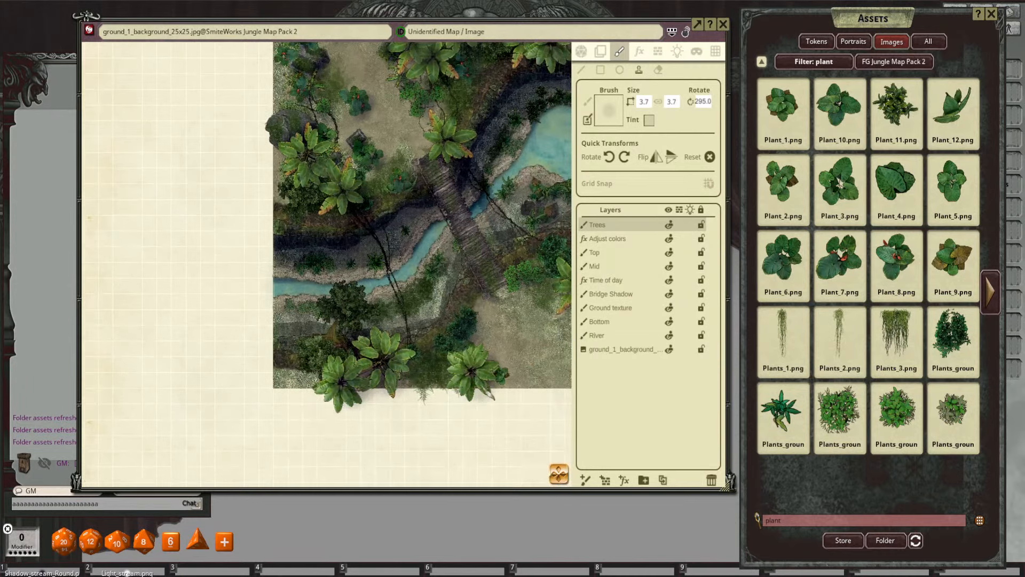
{"action": "scroll", "coordinate": [502, 321], "scroll_direction": "up", "scroll_amount": 2}
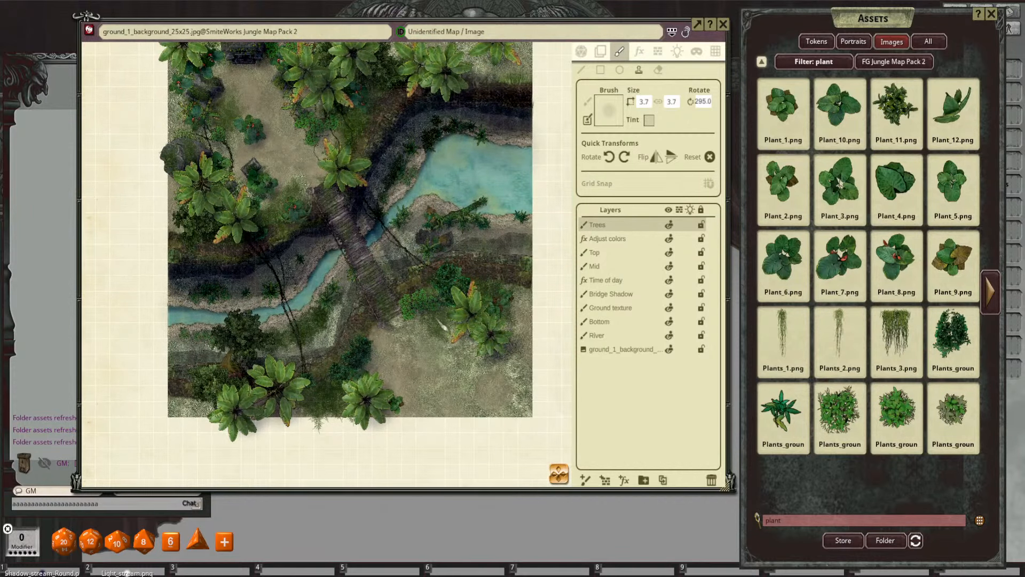
{"action": "scroll", "coordinate": [441, 323], "scroll_direction": "up", "scroll_amount": 2}
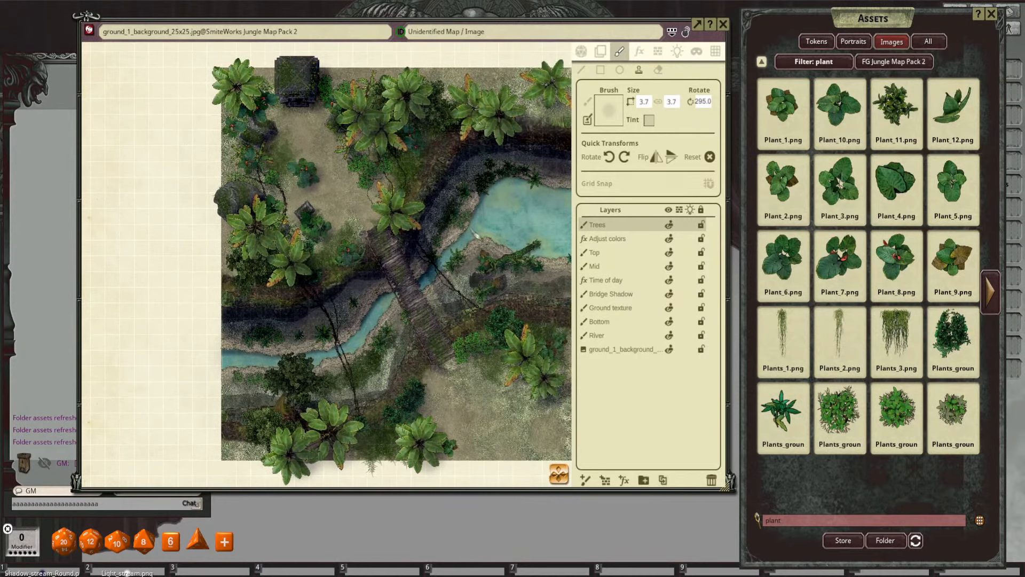
{"action": "left_click_drag", "start_coordinate": [455, 234], "coordinate": [421, 244]}
{"action": "scroll", "coordinate": [395, 230], "scroll_direction": "up", "scroll_amount": 1}
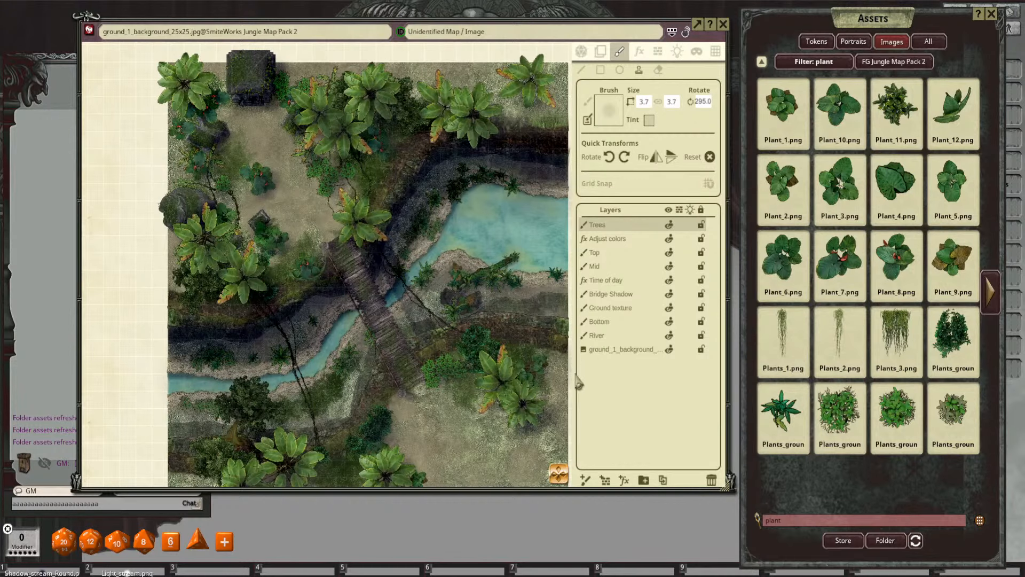
Step: Add an effects layer above Trees and set its FX type to Adjust colors
{"action": "left_click", "coordinate": [624, 480]}
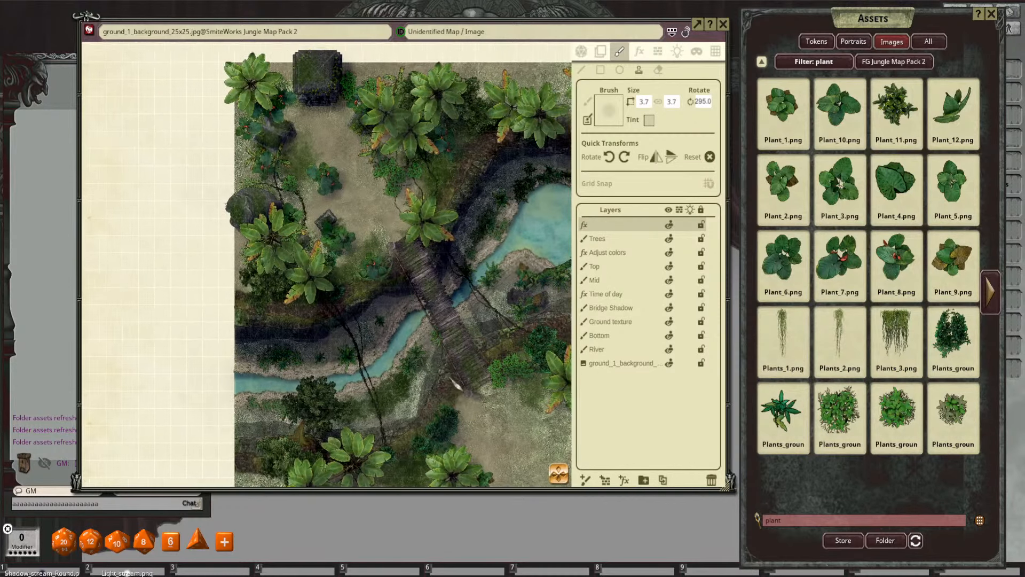
{"action": "left_click", "coordinate": [652, 91]}
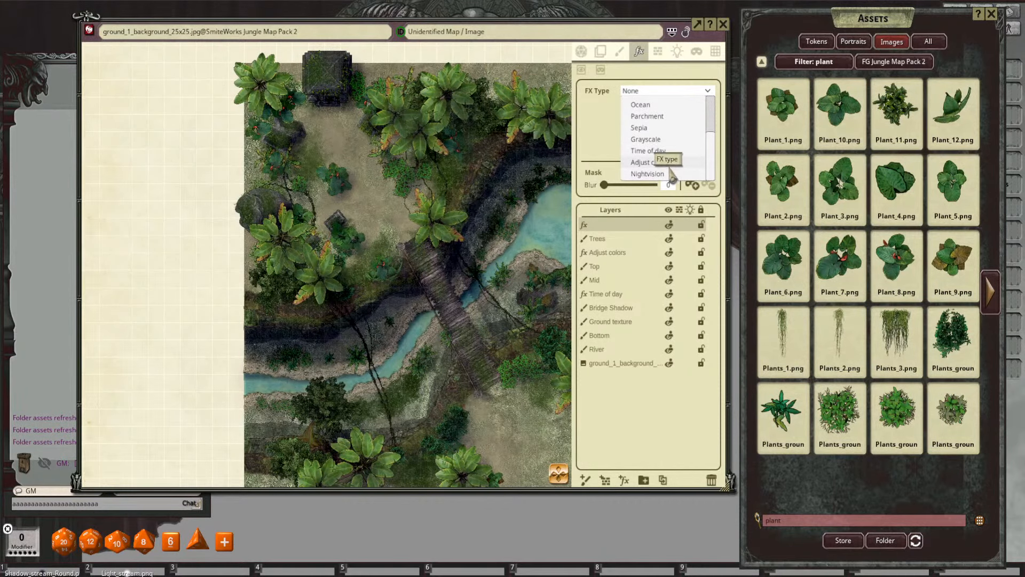
{"action": "left_click", "coordinate": [650, 162]}
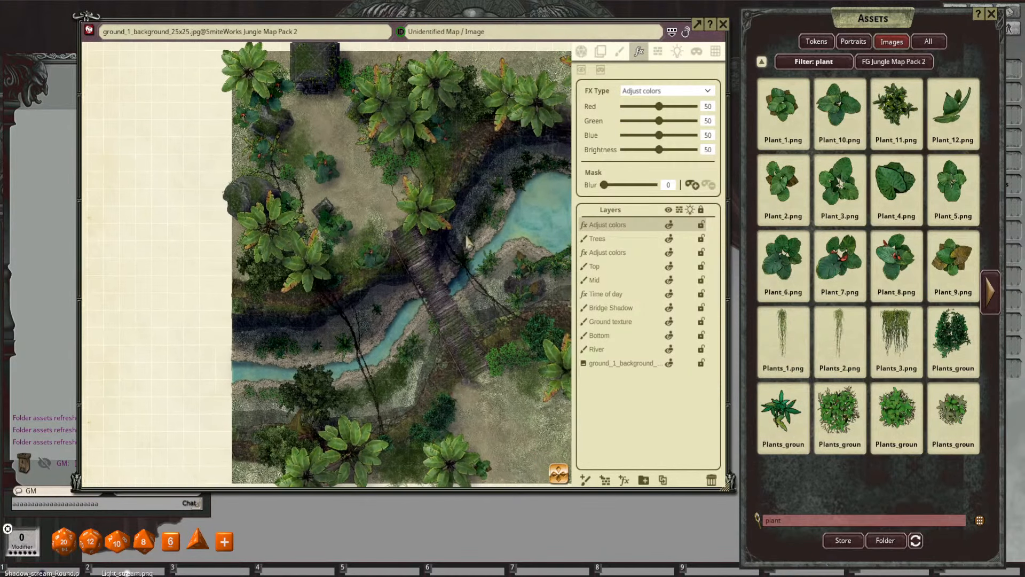
Step: Brighten and warm the whole map by setting Red to 58, Green to 53, Blue to 50 and Brightness to 59
{"action": "left_click_drag", "start_coordinate": [458, 246], "coordinate": [452, 249]}
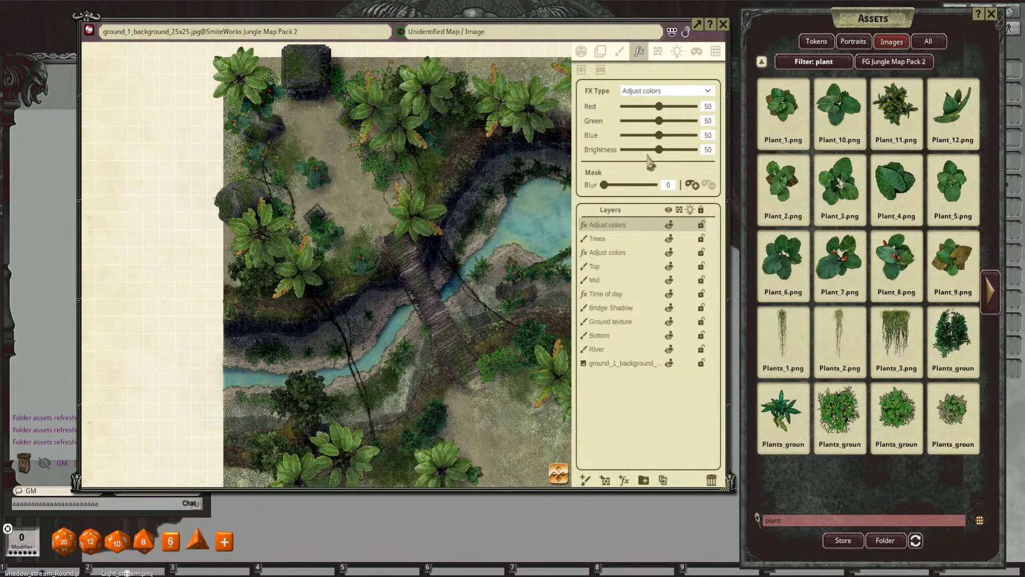
{"action": "left_click_drag", "start_coordinate": [661, 152], "coordinate": [649, 137]}
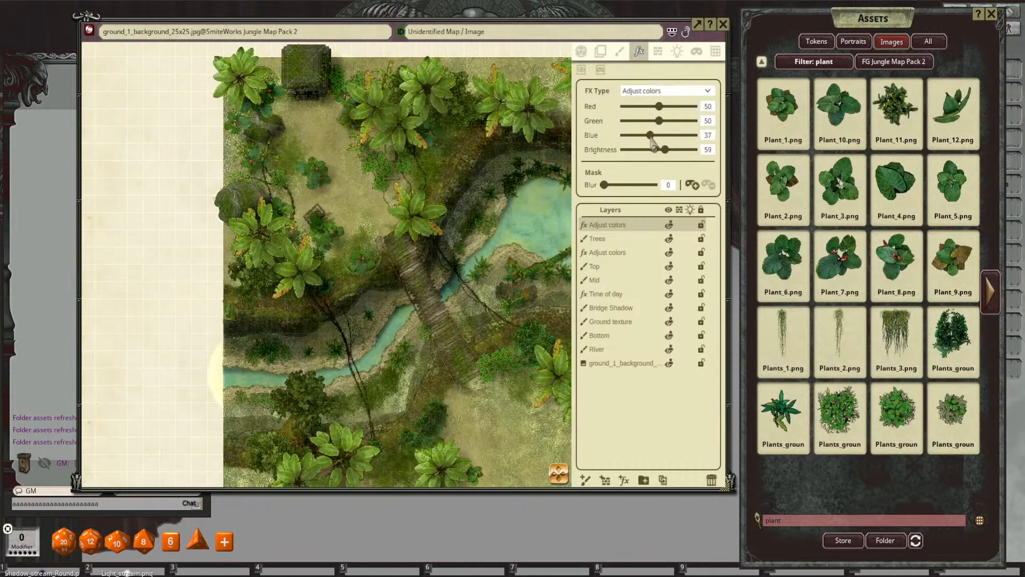
{"action": "left_click_drag", "start_coordinate": [658, 121], "coordinate": [661, 143]}
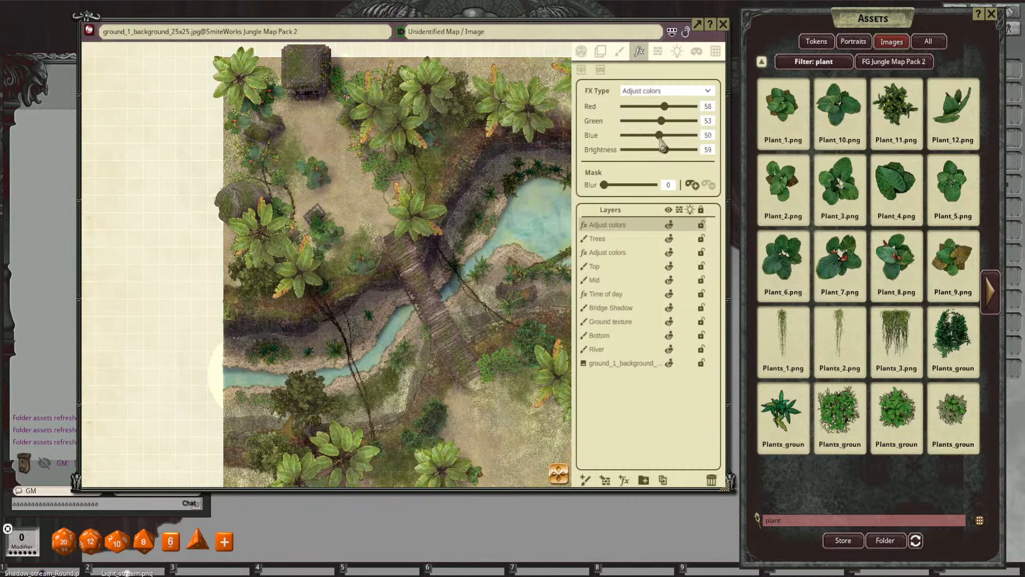
{"action": "scroll", "coordinate": [448, 252], "scroll_direction": "down", "scroll_amount": 2}
{"action": "left_click_drag", "start_coordinate": [450, 251], "coordinate": [429, 235]}
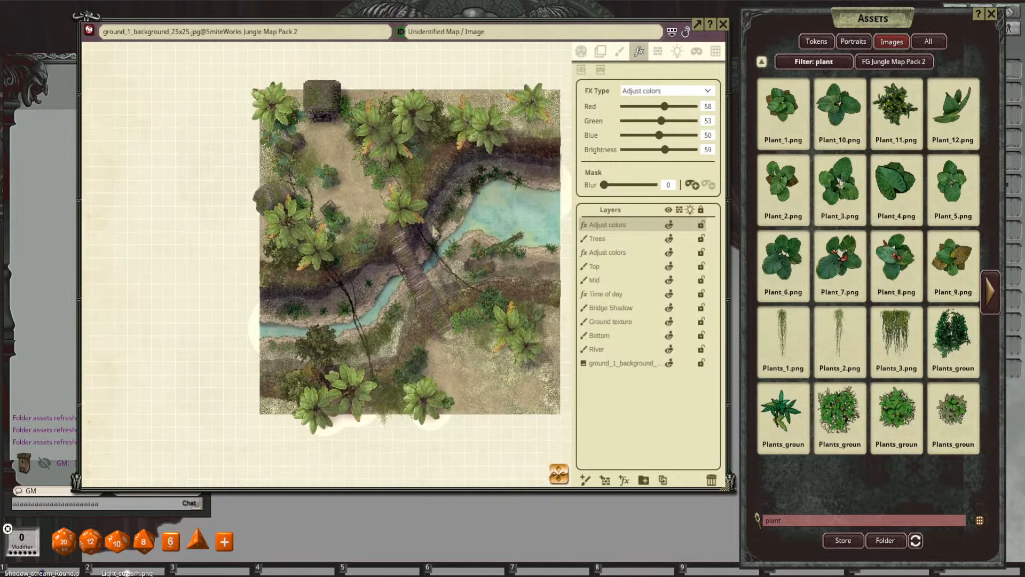
{"action": "scroll", "coordinate": [430, 223], "scroll_direction": "up", "scroll_amount": 2}
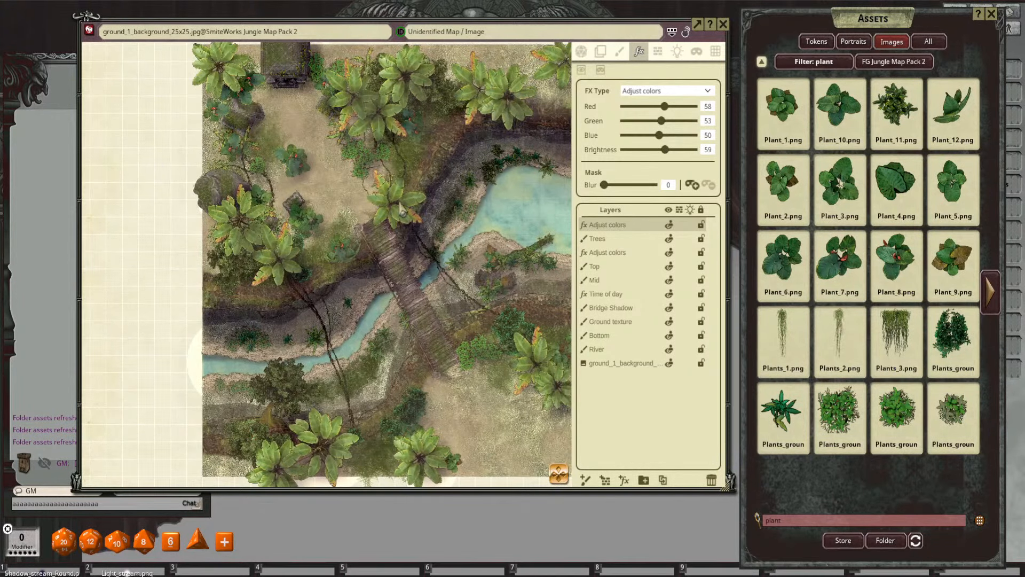
Step: Add a mask to the new color effect and outline freehand light patches in the clearing north of the bridge
{"action": "left_click", "coordinate": [692, 185]}
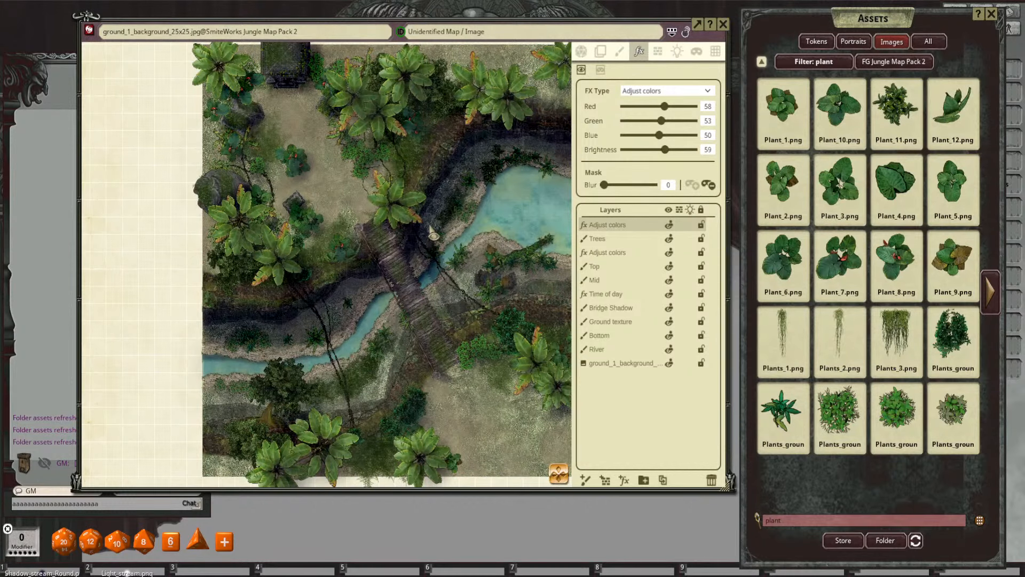
{"action": "left_click_drag", "start_coordinate": [433, 235], "coordinate": [455, 262]}
{"action": "scroll", "coordinate": [377, 242], "scroll_direction": "up", "scroll_amount": 1}
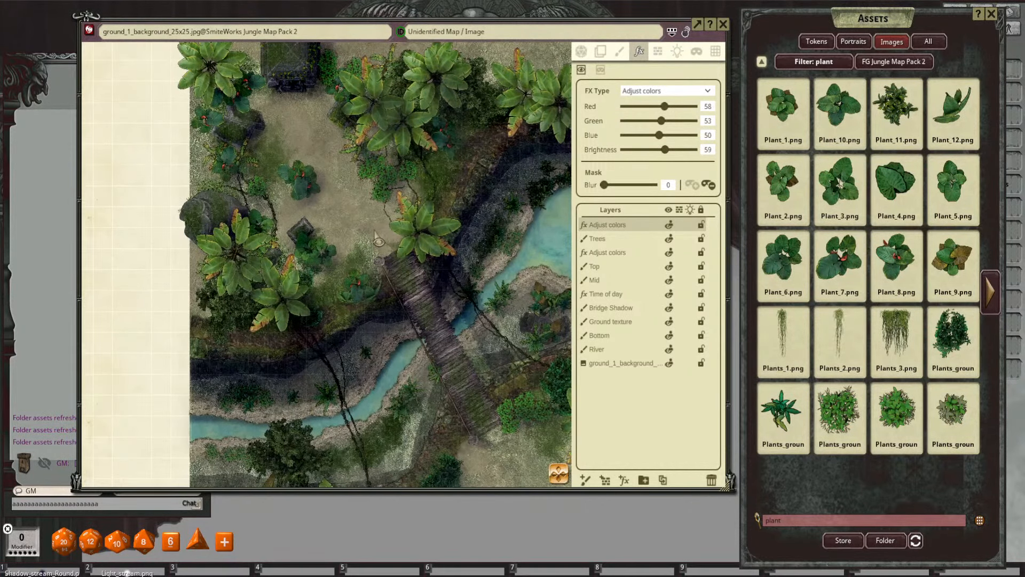
{"action": "left_click_drag", "start_coordinate": [364, 218], "coordinate": [366, 223]}
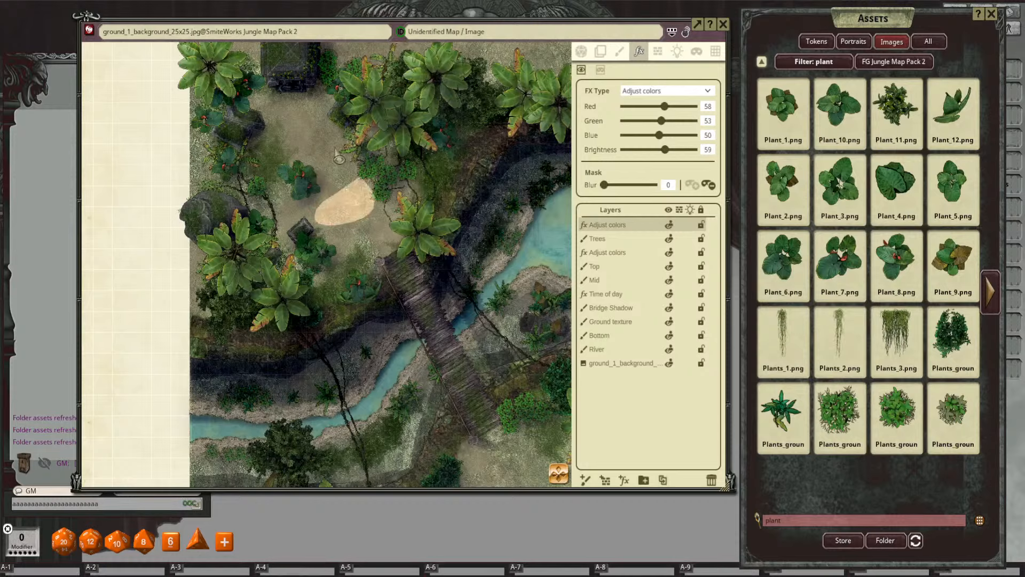
Step: Soften the edges of the light patches by raising the mask blur to 62
{"action": "left_click_drag", "start_coordinate": [604, 185], "coordinate": [613, 185]}
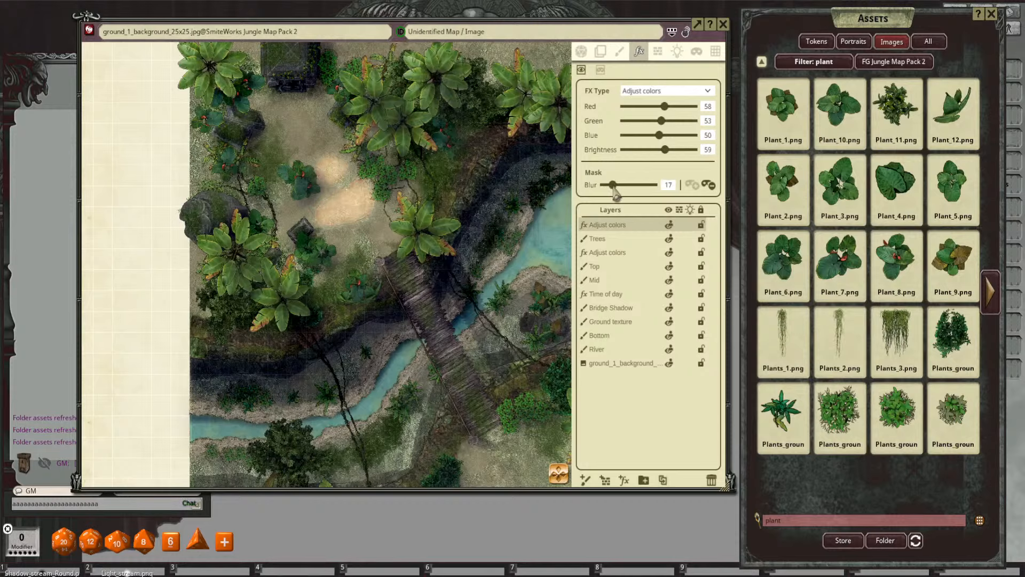
{"action": "left_click_drag", "start_coordinate": [424, 198], "coordinate": [474, 209]}
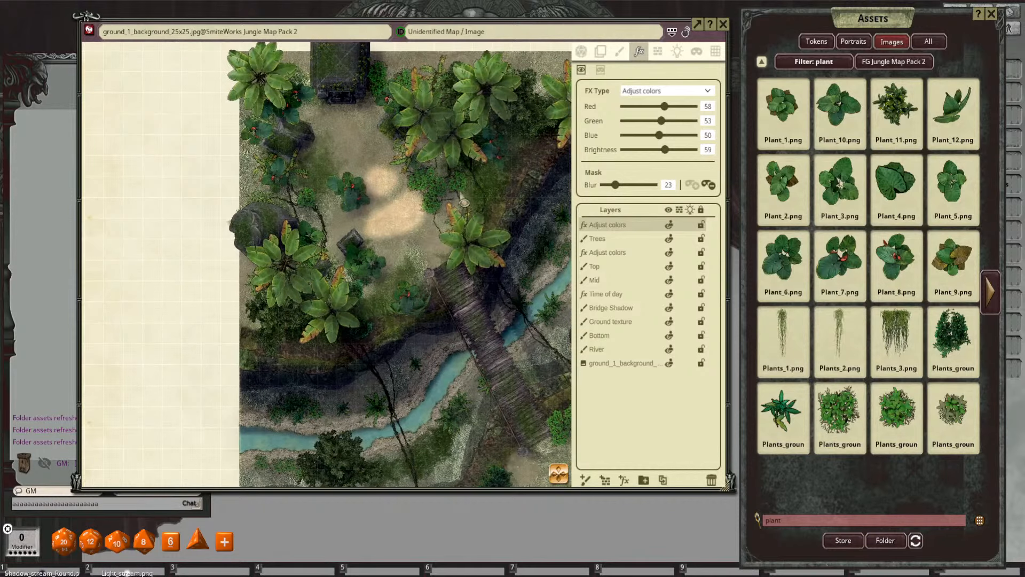
{"action": "left_click_drag", "start_coordinate": [618, 185], "coordinate": [634, 185]}
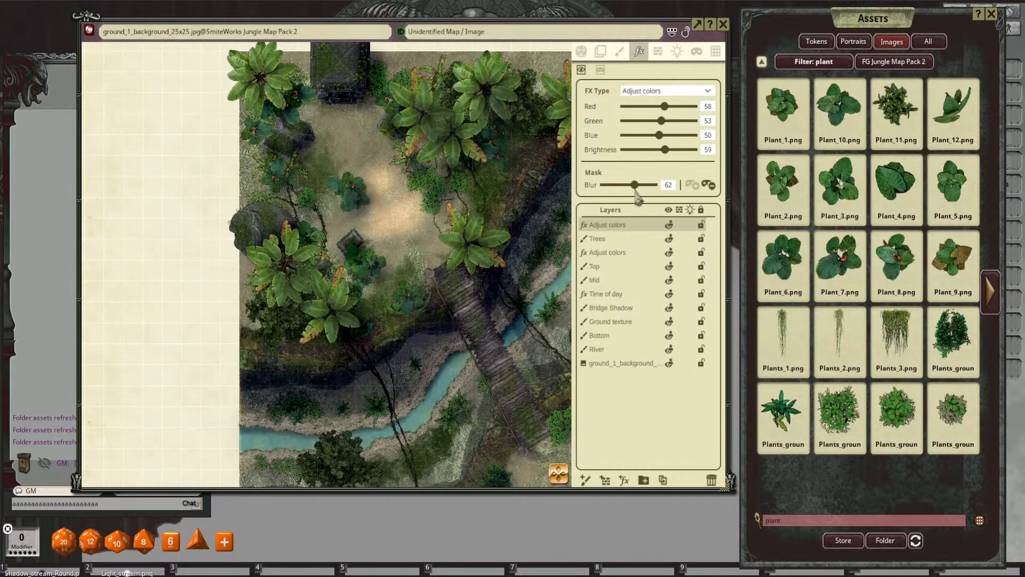
Step: Outline further light patches at the clearing's northern end and over the cluster of trees east of it
{"action": "left_click_drag", "start_coordinate": [426, 223], "coordinate": [389, 220]}
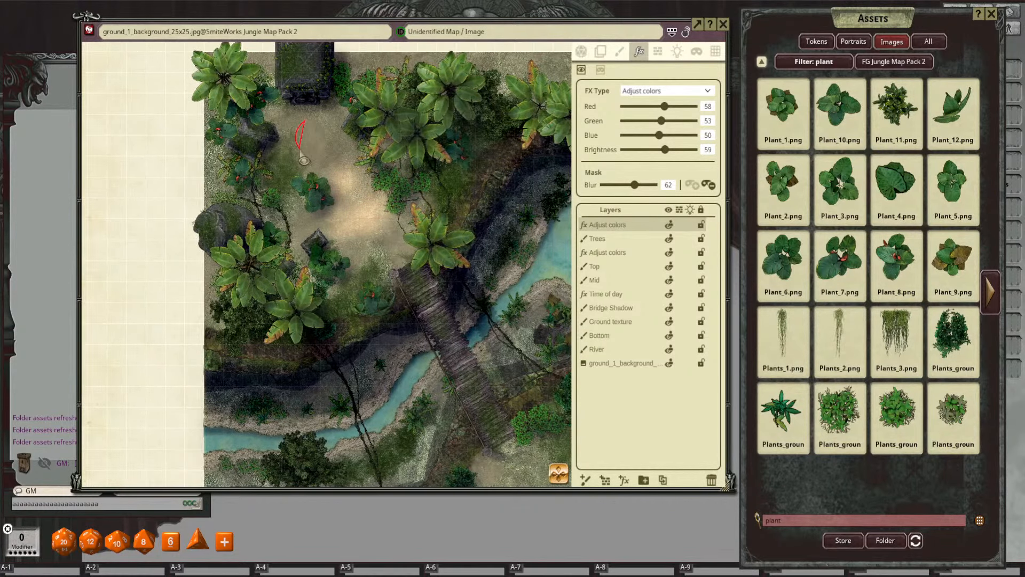
{"action": "left_click_drag", "start_coordinate": [317, 144], "coordinate": [348, 165]}
{"action": "scroll", "coordinate": [347, 227], "scroll_direction": "down", "scroll_amount": 3}
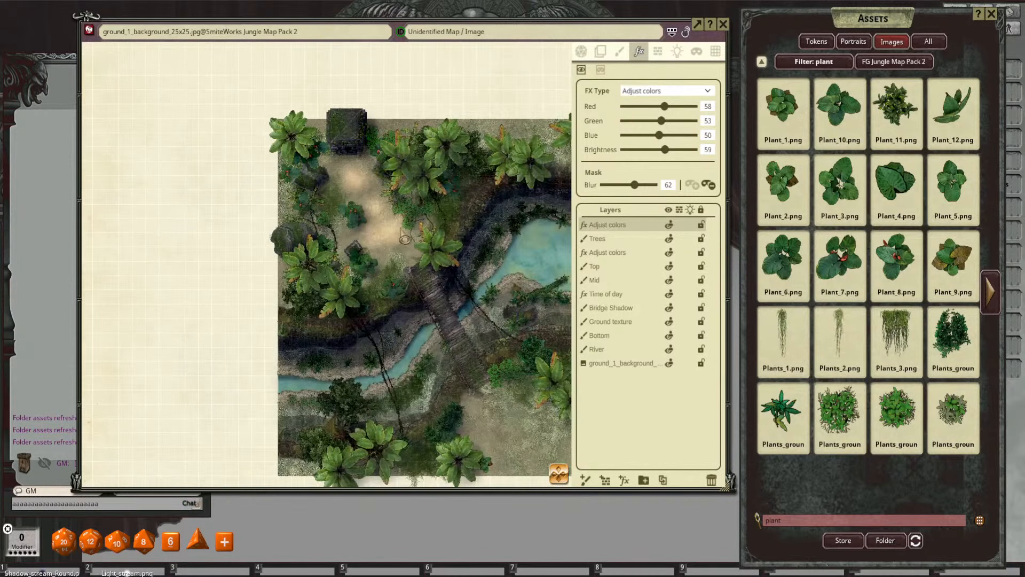
{"action": "left_click_drag", "start_coordinate": [448, 219], "coordinate": [487, 239]}
{"action": "scroll", "coordinate": [315, 193], "scroll_direction": "up", "scroll_amount": 2}
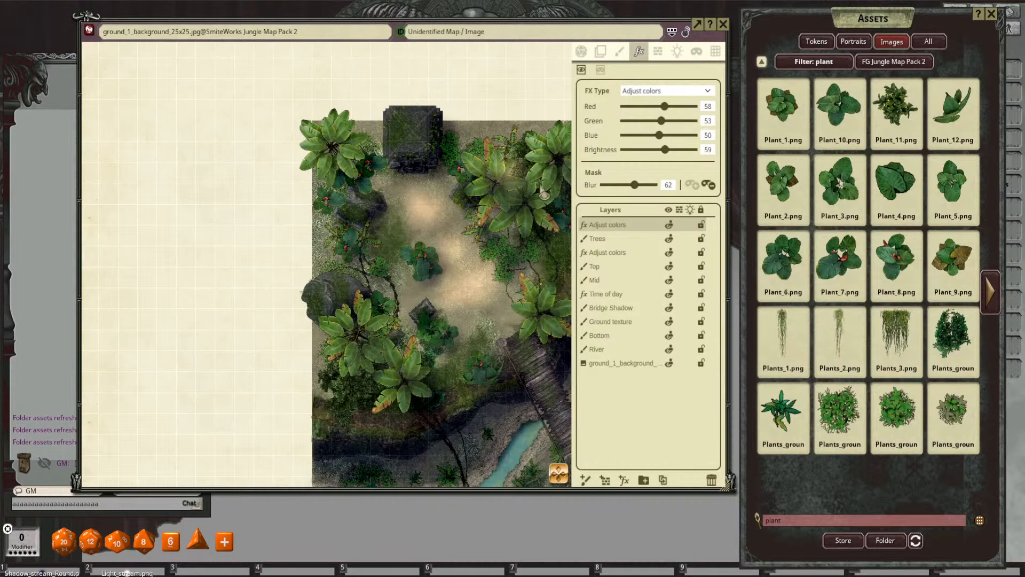
Step: Outline a light patch over the western part of the northern stone structure and set the mask blur to 21
{"action": "left_click_drag", "start_coordinate": [509, 177], "coordinate": [460, 194]}
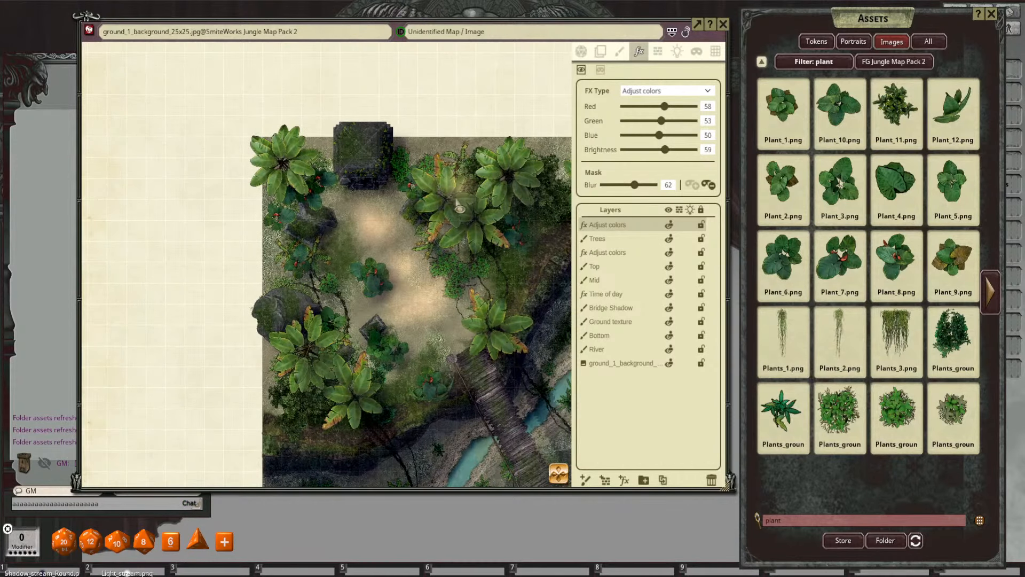
{"action": "left_click_drag", "start_coordinate": [328, 128], "coordinate": [355, 187]}
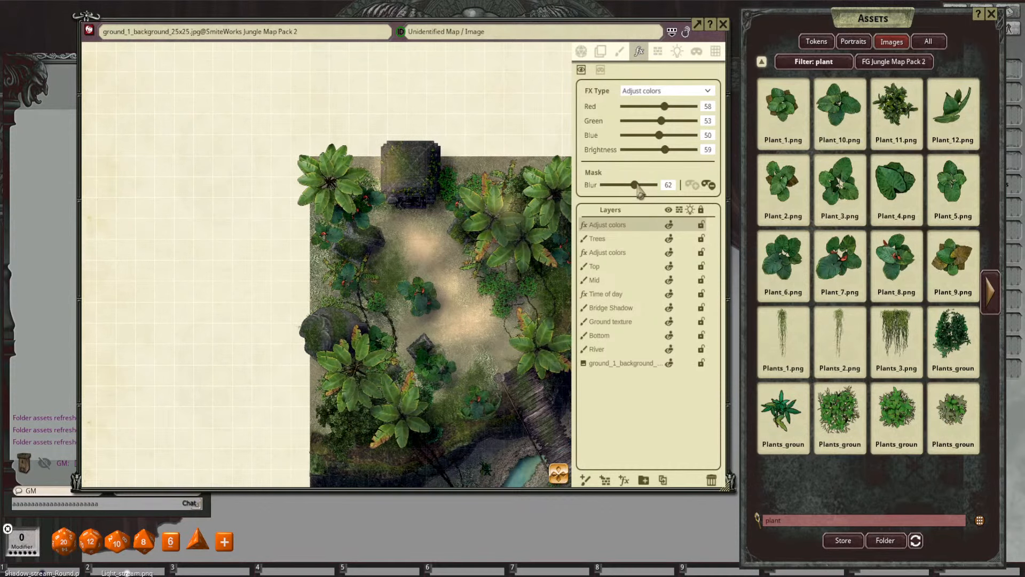
{"action": "left_click_drag", "start_coordinate": [637, 188], "coordinate": [619, 202]}
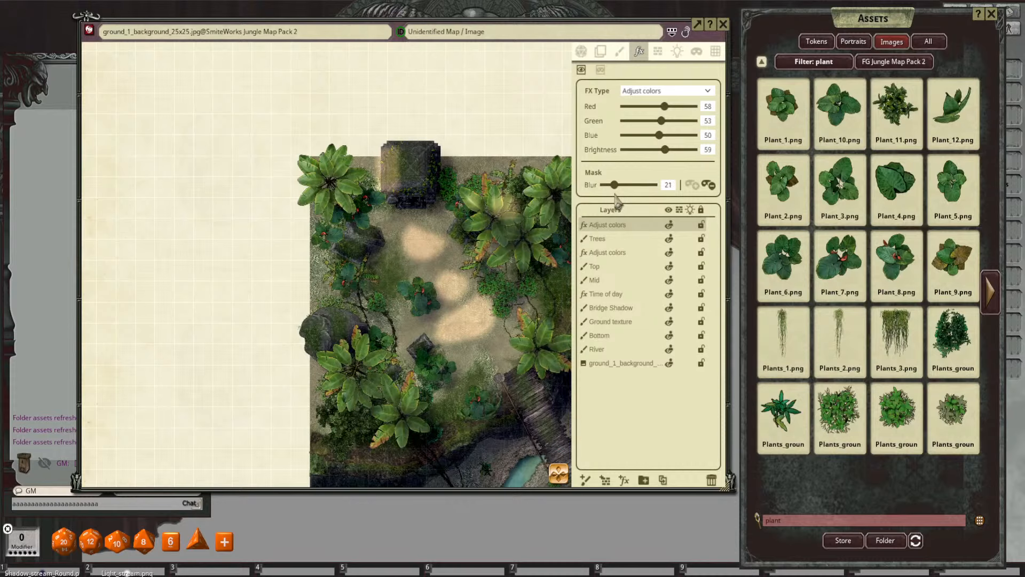
Step: Fine-tune the masked light patches by setting Brightness to 56 and Blue to 53
{"action": "scroll", "coordinate": [504, 224], "scroll_direction": "up", "scroll_amount": 2}
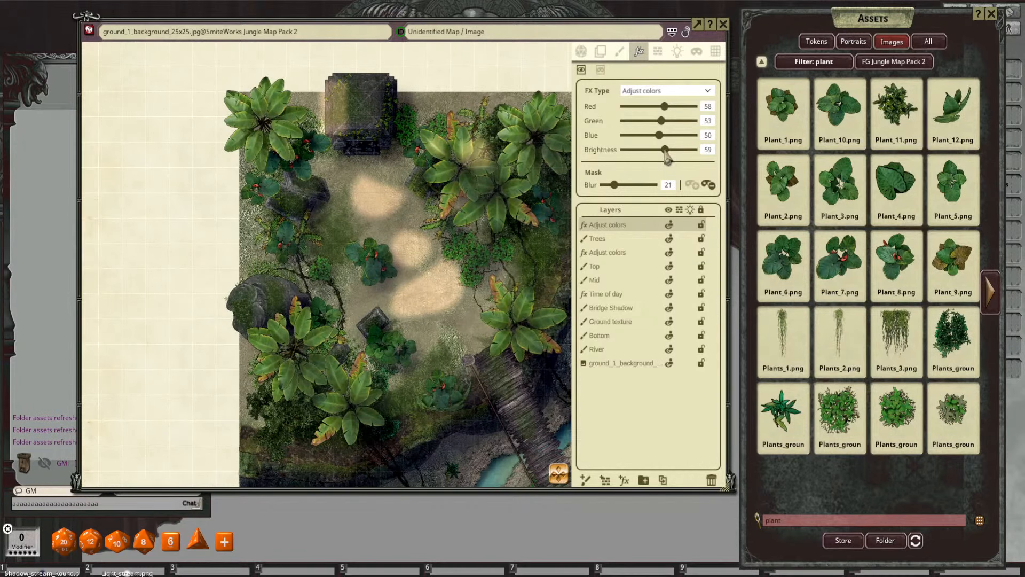
{"action": "left_click_drag", "start_coordinate": [667, 156], "coordinate": [669, 158]}
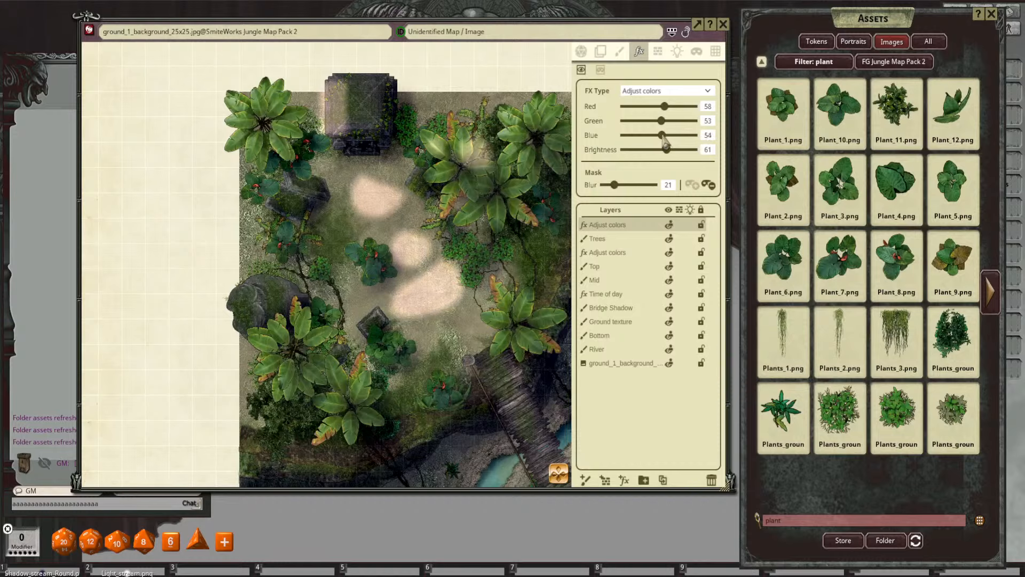
{"action": "left_click", "coordinate": [664, 137]}
{"action": "left_click_drag", "start_coordinate": [668, 154], "coordinate": [665, 154]}
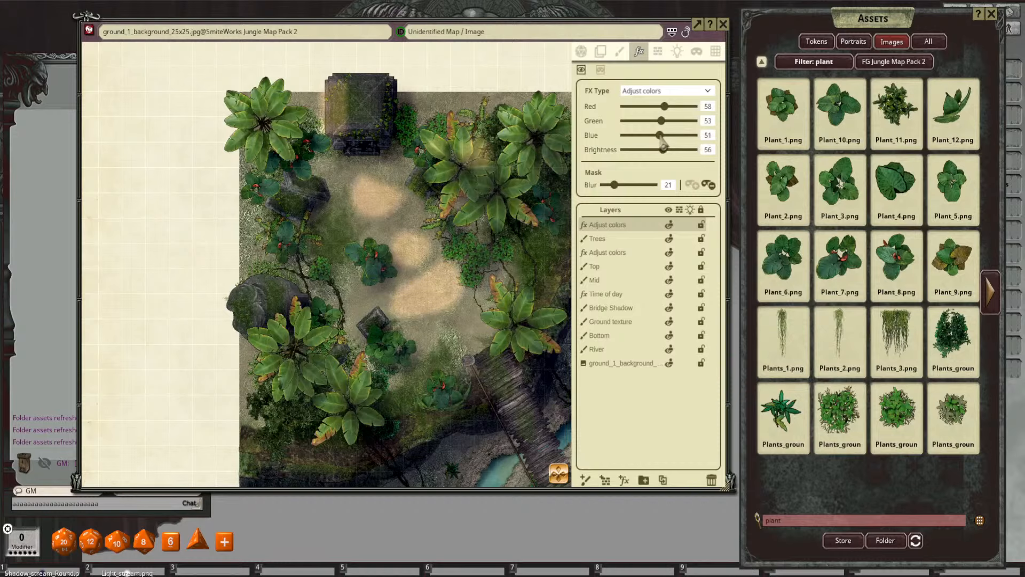
{"action": "left_click", "coordinate": [706, 135]}
{"action": "type", "text": "53"}
Step: Warm the light patches by setting Red to 63, Green to 59 and Blue to 55
{"action": "left_click_drag", "start_coordinate": [661, 121], "coordinate": [665, 122]}
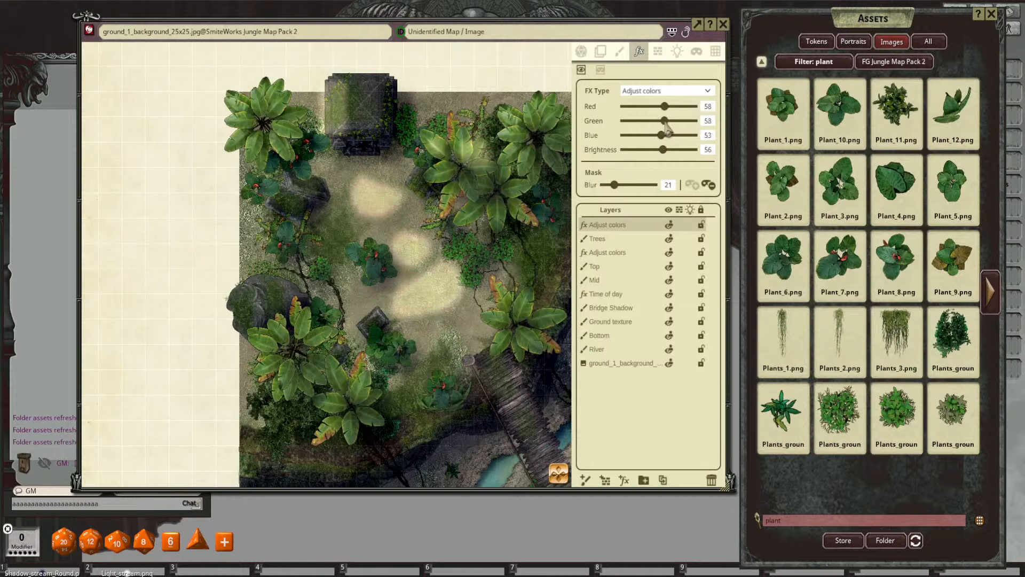
{"action": "left_click", "coordinate": [707, 123]}
{"action": "type", "text": "55"}
{"action": "key", "text": "Return"}
{"action": "left_click_drag", "start_coordinate": [664, 107], "coordinate": [668, 126]}
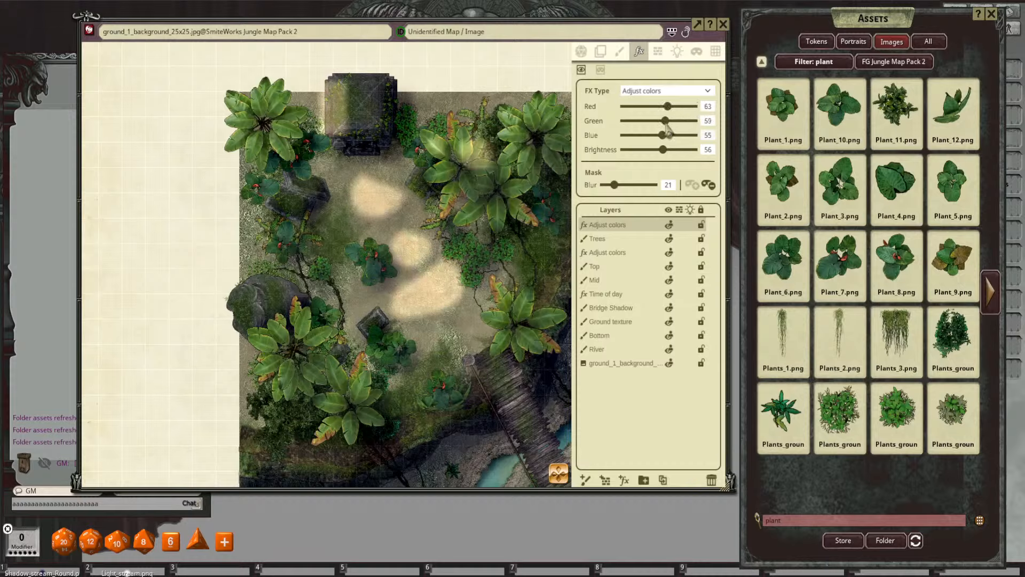